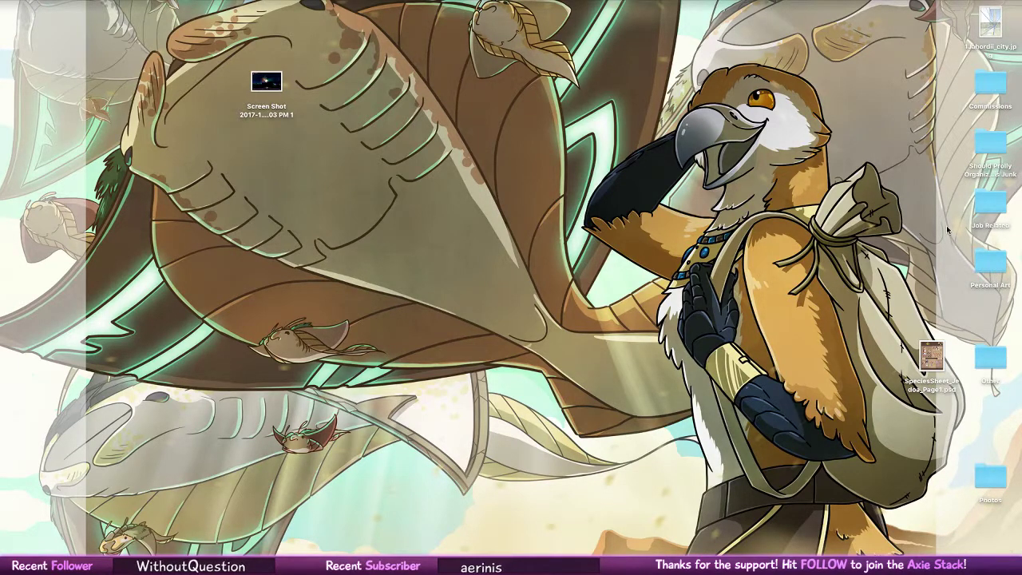
- Move the screenshot file on the desktop to the Trash
right_click(271, 82)
left_click(315, 104)
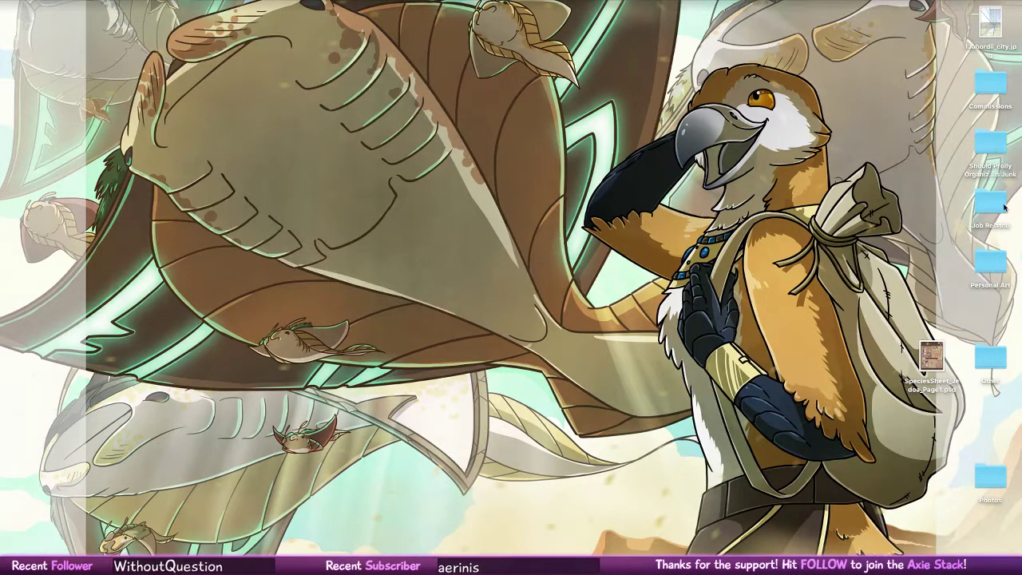
- Open Mereneththumbnail.psd from the Mereneth folder inside Commissions, and reposition and enlarge its document window
left_click(979, 93)
double_click(991, 91)
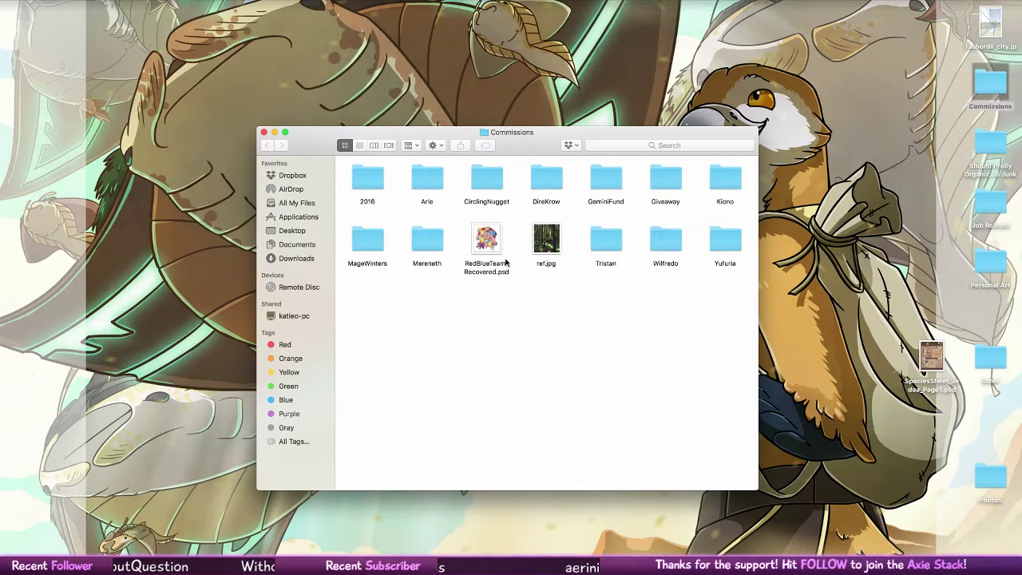
double_click(430, 245)
double_click(367, 177)
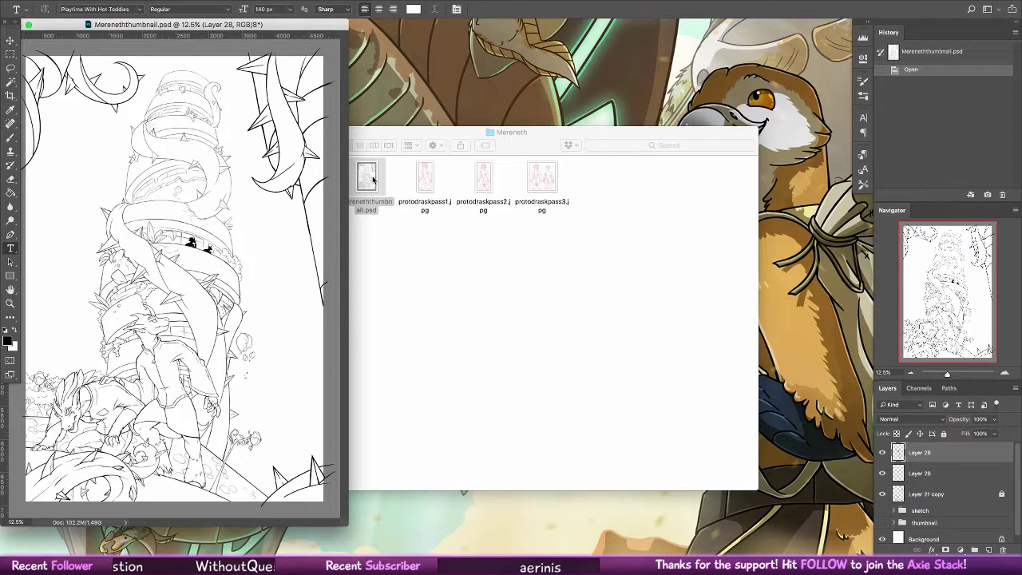
left_click_drag(307, 24, 375, 24)
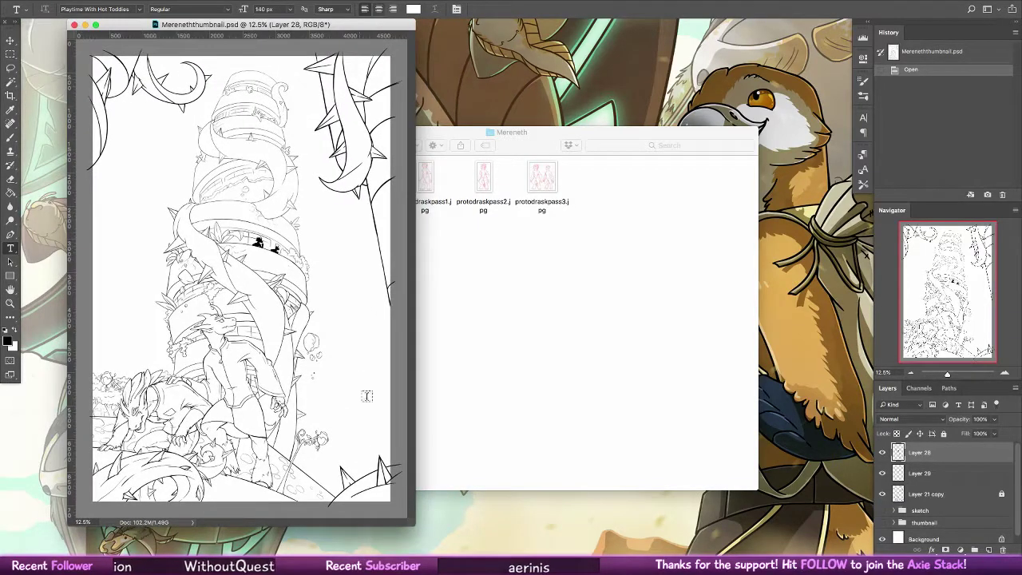
left_click_drag(402, 509, 485, 524)
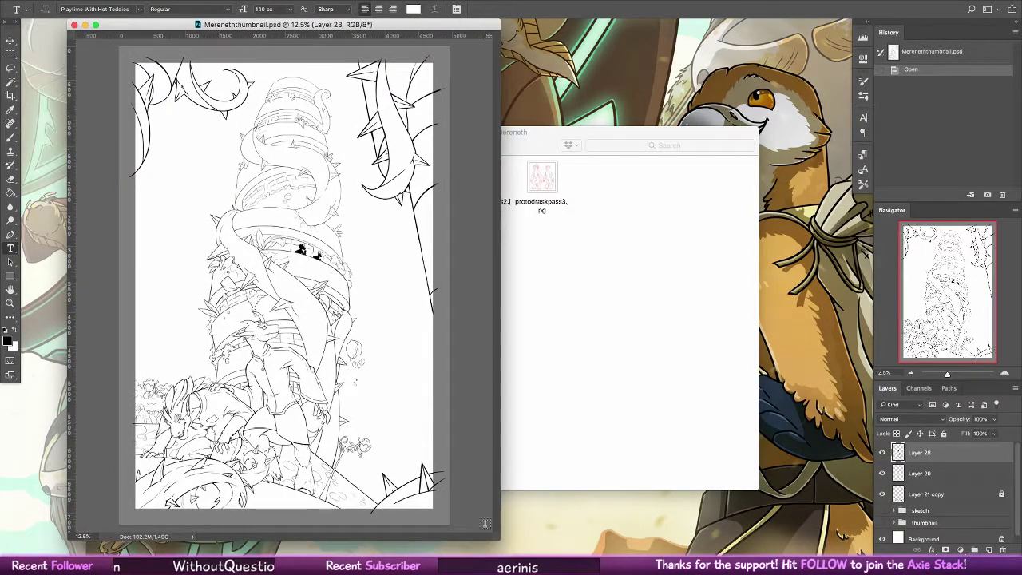
- Switch to the Brush tool at the thorny vine beside the horned character, and hide and reshow Layer 28 to check its lines
left_click(11, 304)
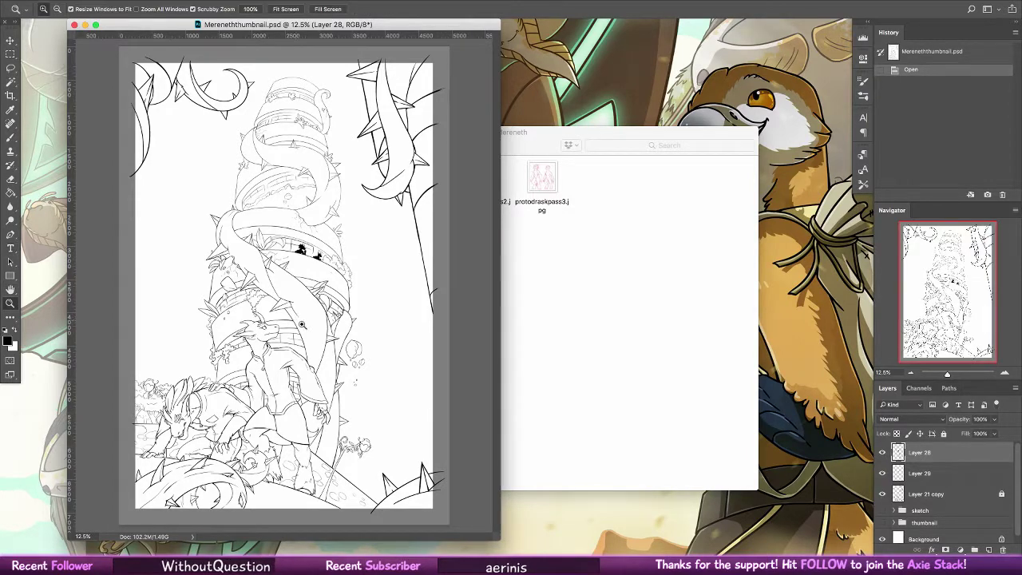
left_click_drag(301, 323, 376, 334)
left_click(10, 138)
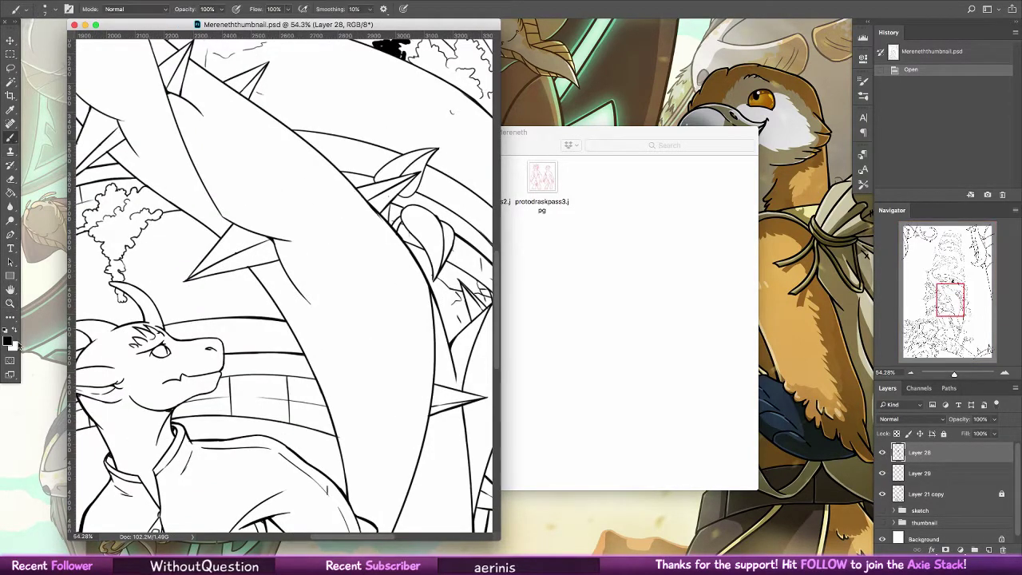
left_click(45, 10)
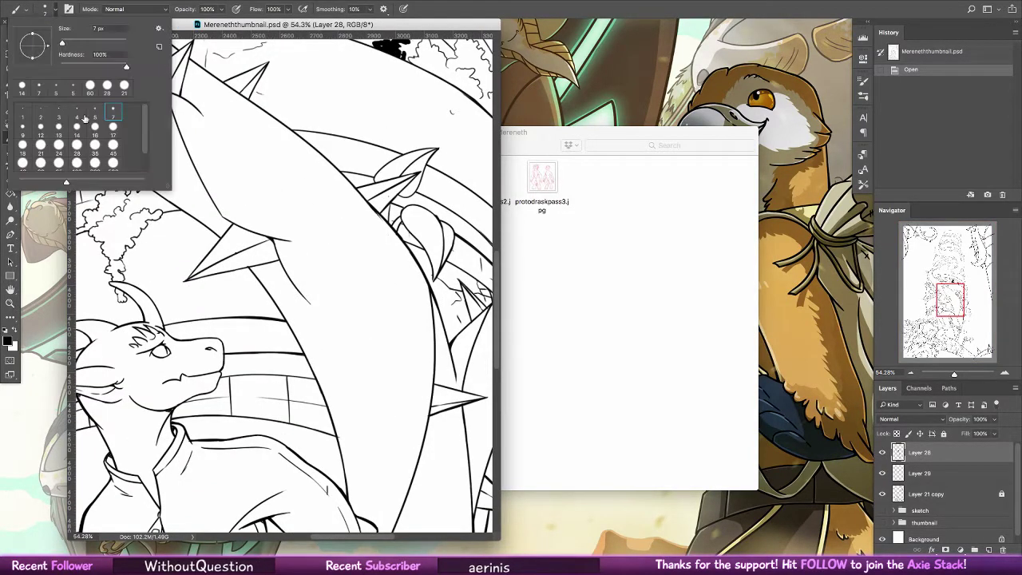
left_click(883, 453)
left_click(883, 453)
- Ink the vine's crease on Layer 28 from the base of the large thorn down to the vine's inner edge, undoing unsatisfactory strokes
left_click_drag(275, 243, 297, 294)
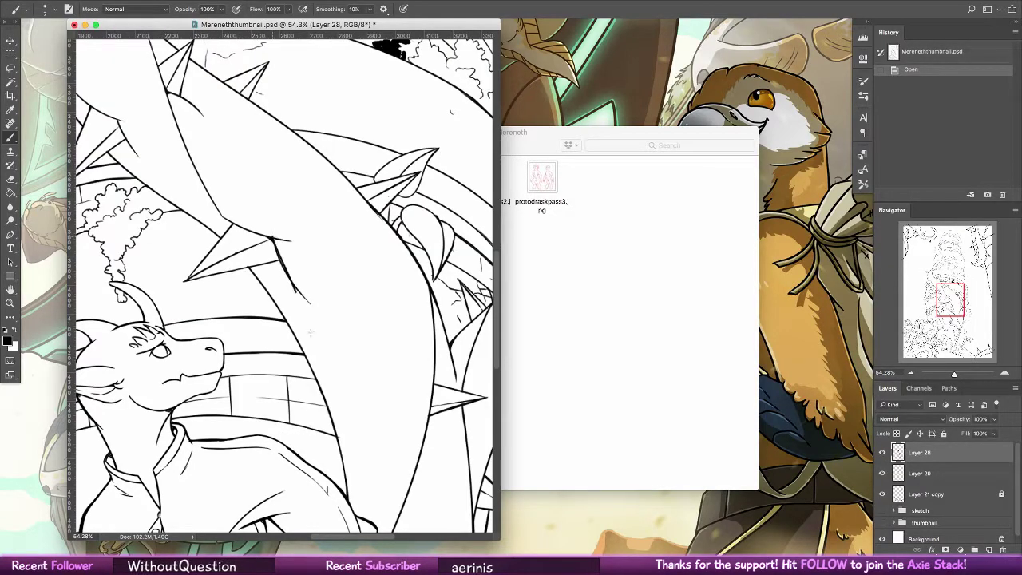
key("ctrl+z")
mouse_move(318, 381)
left_mouse_down()
mouse_move(284, 276)
mouse_move(313, 329)
mouse_move(326, 386)
left_mouse_up()
key("super+z")
key("ctrl+z")
left_click_drag(312, 302, 325, 400)
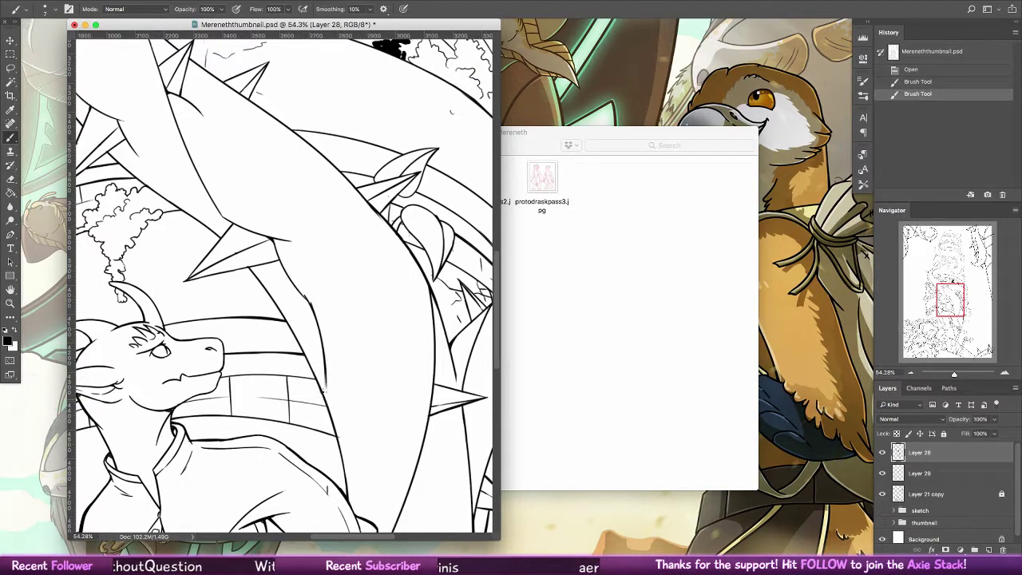
key("super+z")
key("super+z")
left_click(326, 396)
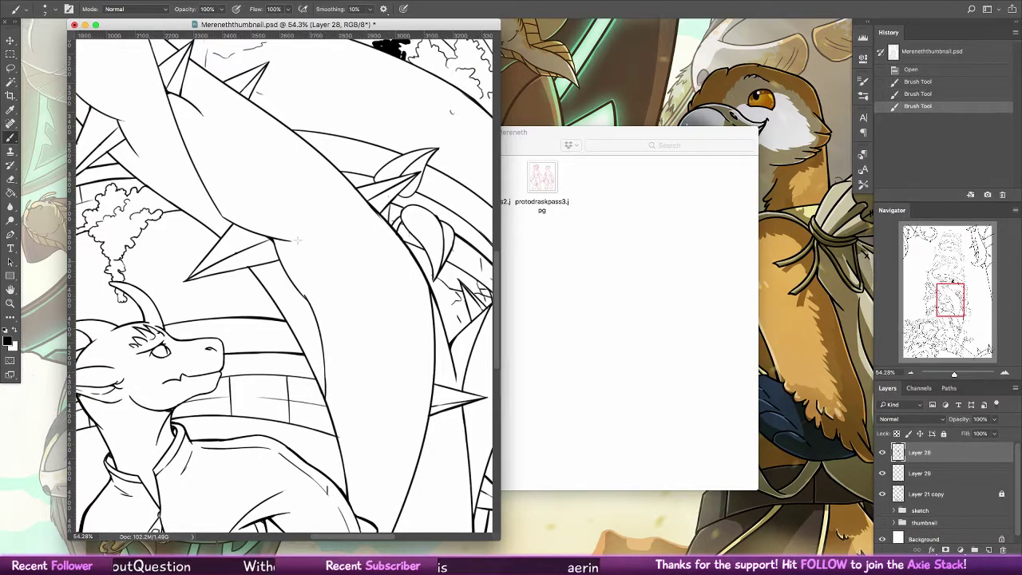
- Erase stray bits around the new vine crease and touch up the line at the thorn with the brush
key("e")
left_click_drag(312, 301, 315, 307)
left_click(304, 219)
key("b")
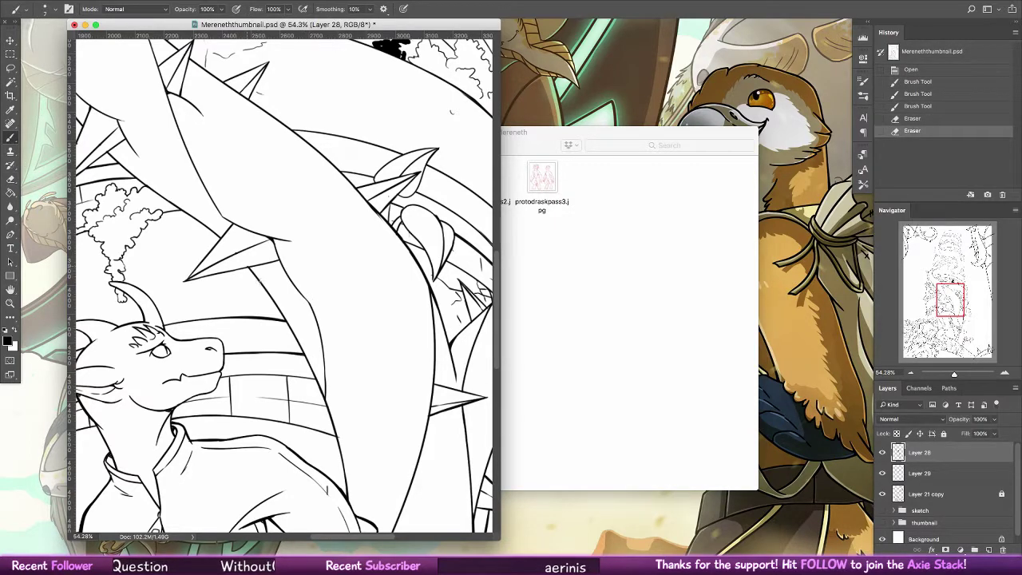
left_click(262, 249)
- Inspect the line art along the tower from its top down to the horned character, widening the document window
scroll(378, 298, "up", 10)
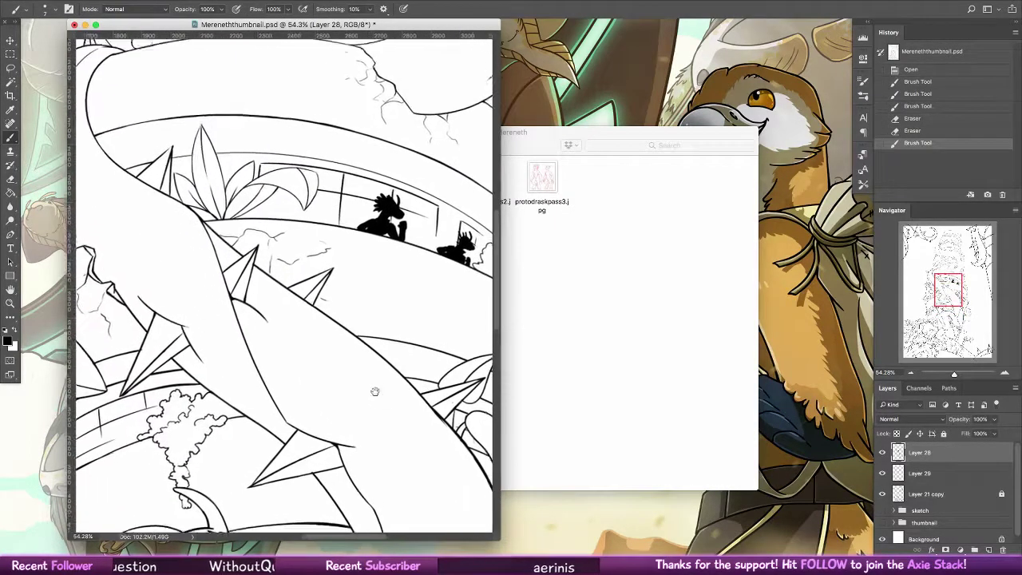
left_click_drag(379, 323, 281, 399)
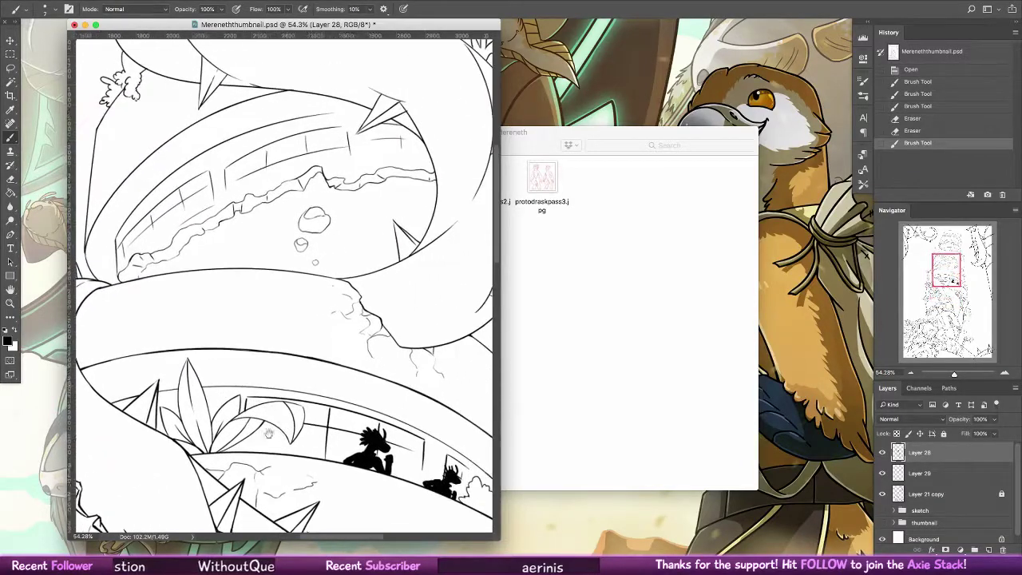
left_click_drag(448, 251, 395, 383)
scroll(394, 384, "up", 10)
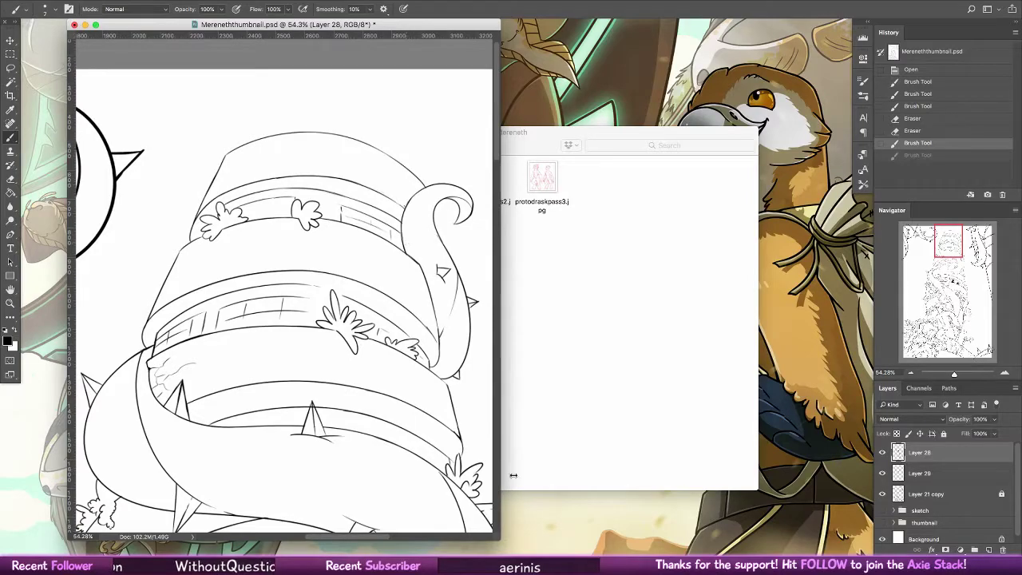
left_click_drag(500, 539, 742, 546)
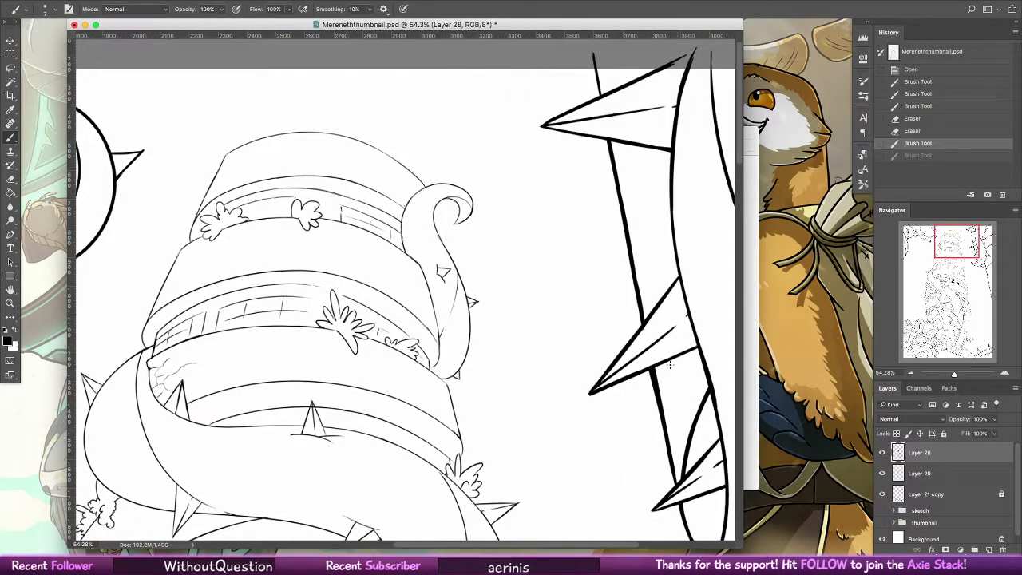
scroll(615, 424, "down", 15)
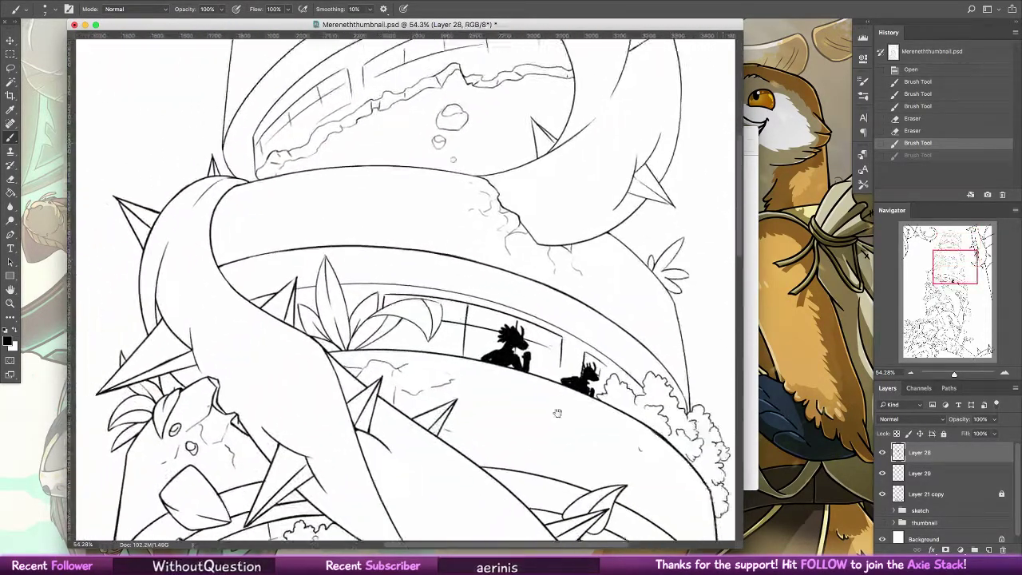
scroll(558, 413, "down", 10)
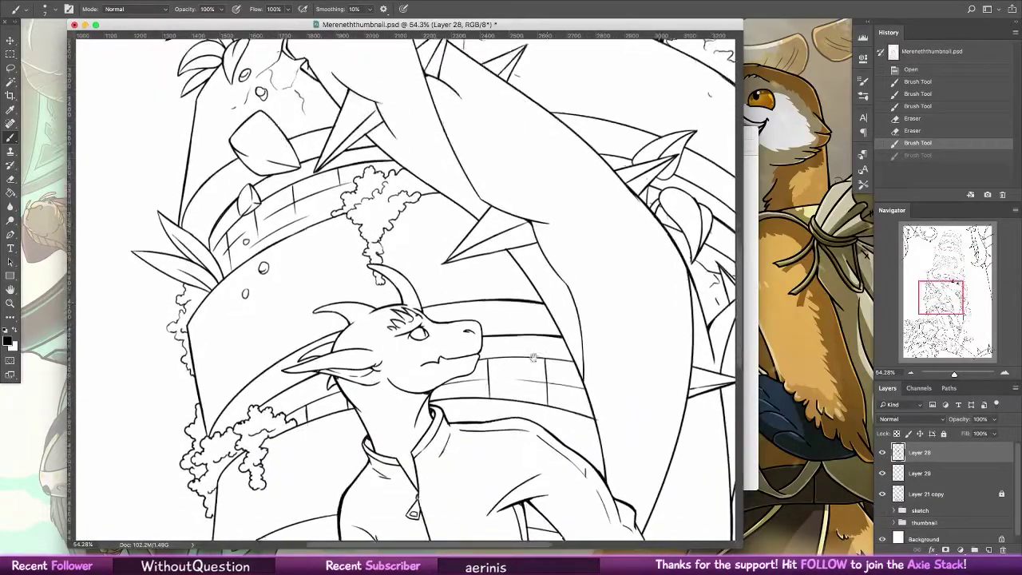
scroll(532, 358, "down", 10)
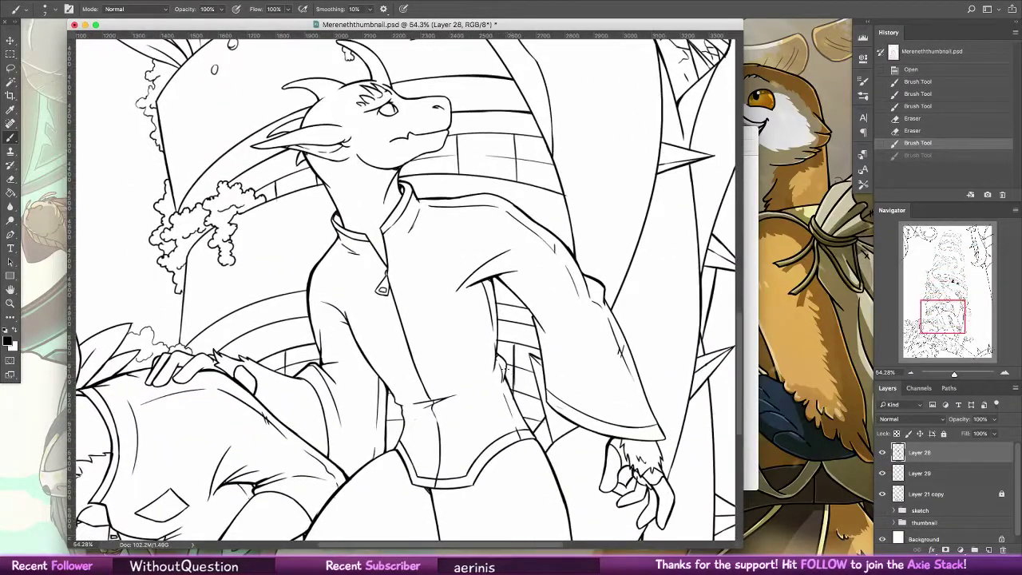
- Redo the undone brush stroke and add a short stroke at the foliage hanging from the tower's edge
key("ctrl+shift+z")
left_click_drag(224, 256, 233, 267)
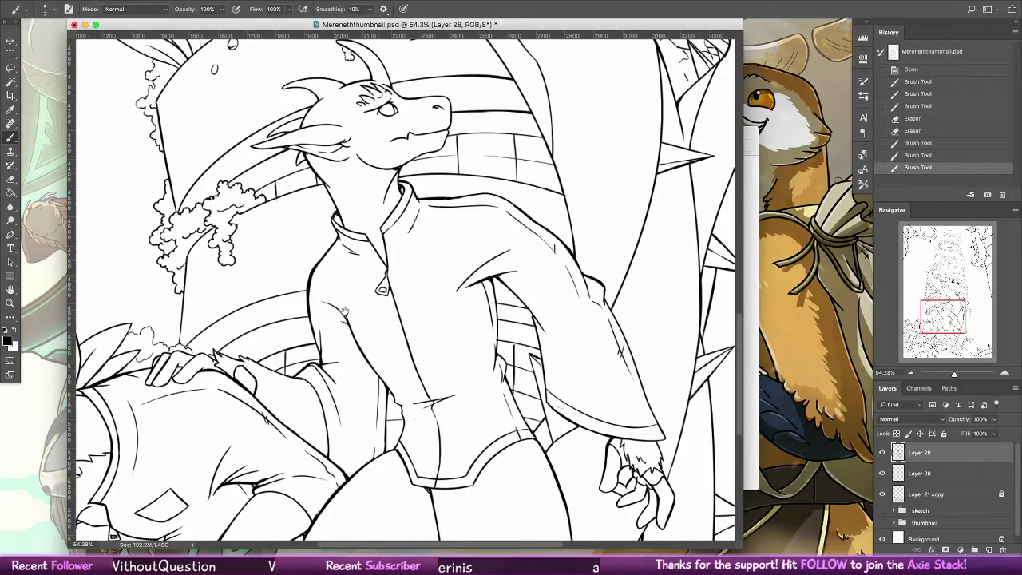
- Show the sketch group beneath the line art and compare the inked drawing with the sketch across the whole page
left_click_drag(348, 310, 375, 274)
left_click_drag(192, 371, 470, 432)
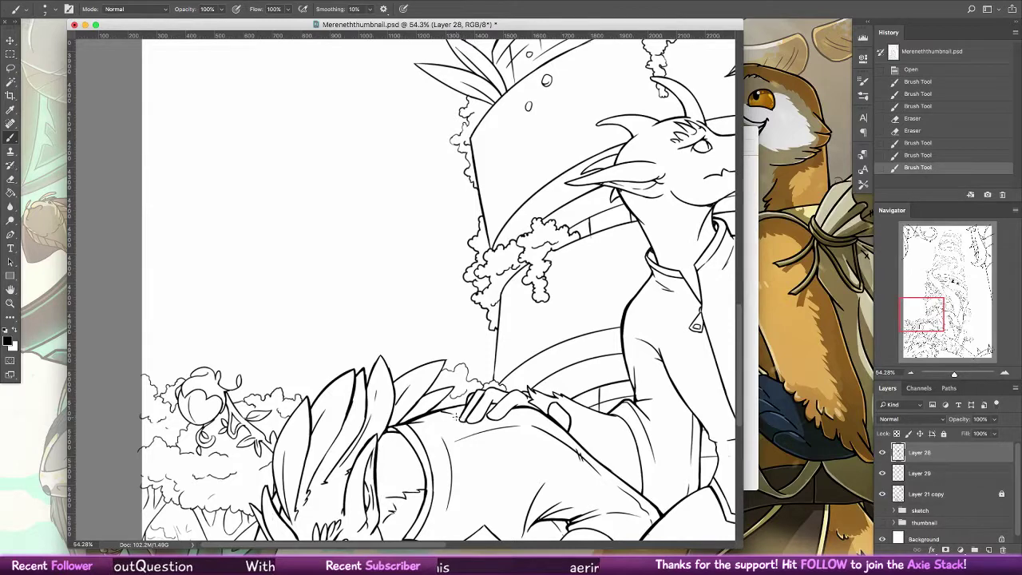
left_click(883, 510)
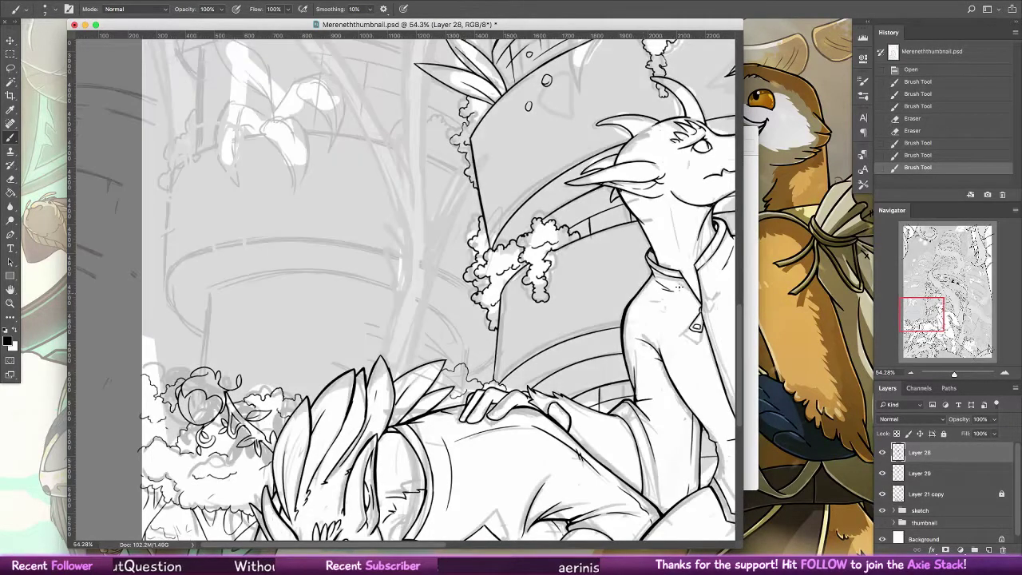
left_click_drag(543, 323, 415, 377)
left_click_drag(698, 195, 458, 325)
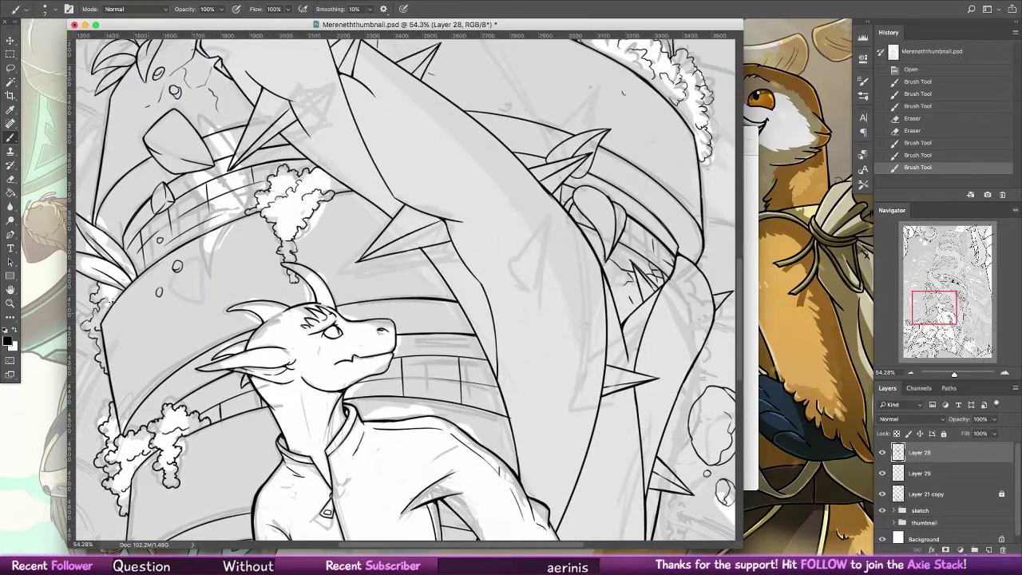
key("z")
left_click_drag(522, 354, 443, 354)
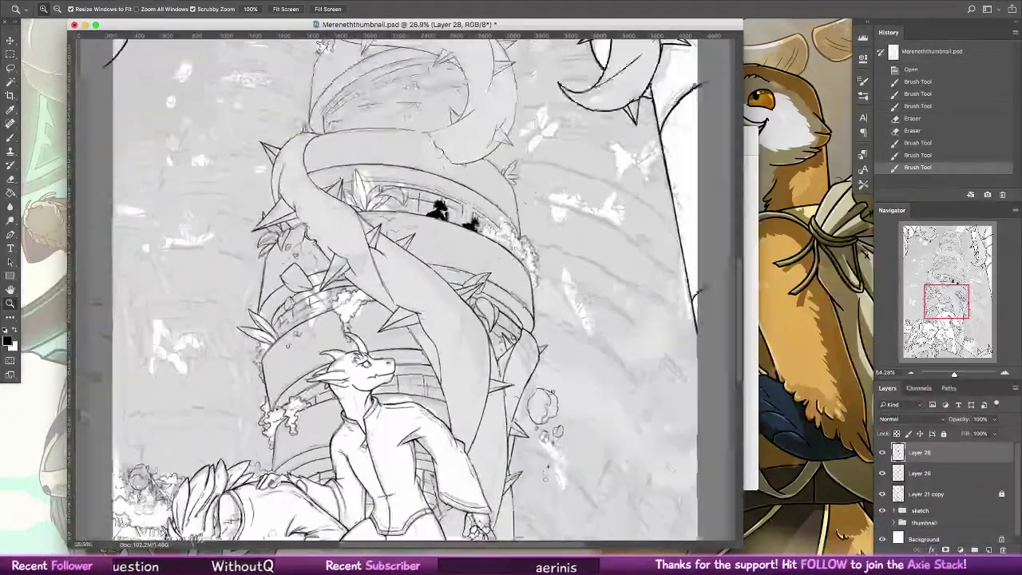
left_click_drag(552, 392, 544, 421)
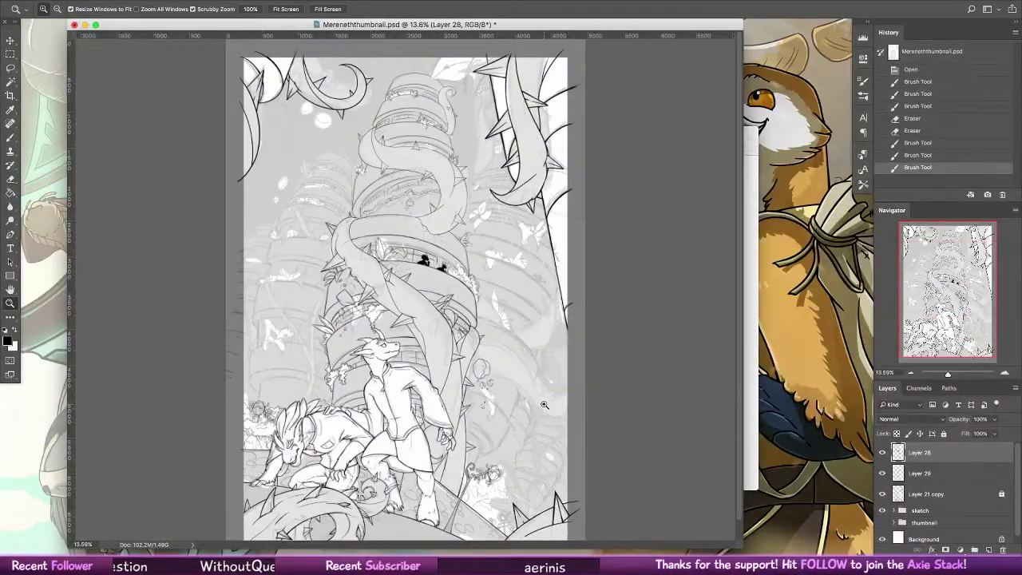
- Set the brush size to 5 px and rotate the canvas view for inking around the flowering staff
left_click_drag(505, 501, 639, 501)
left_click_drag(423, 481, 483, 481)
left_click(10, 137)
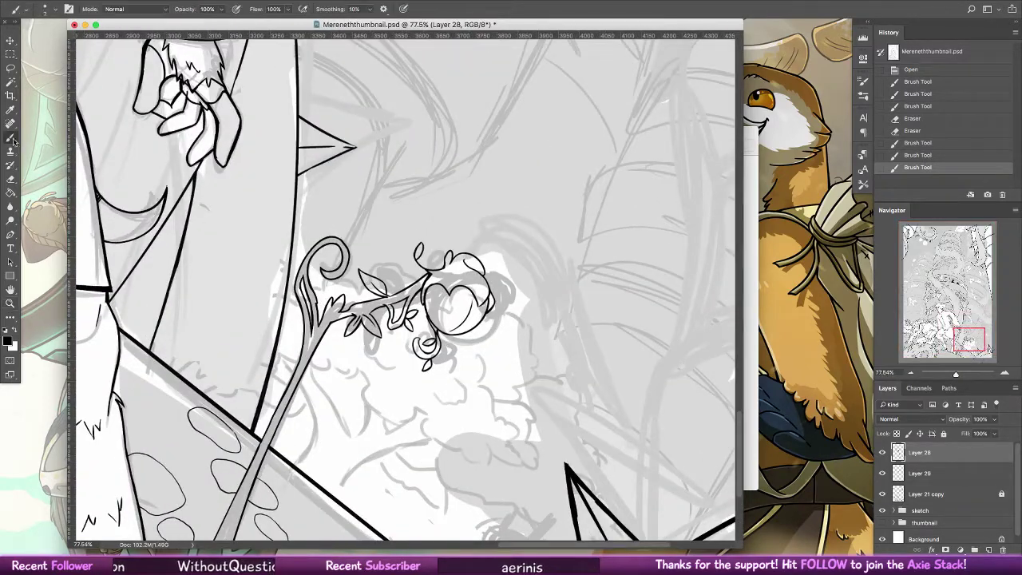
left_click(49, 9)
left_click(77, 113)
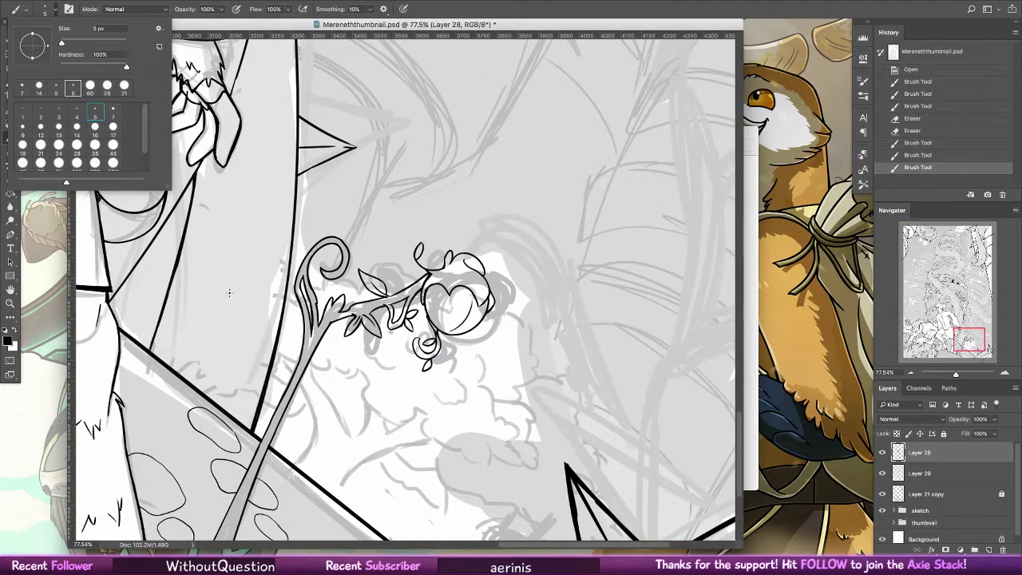
left_click_drag(10, 290, 34, 300)
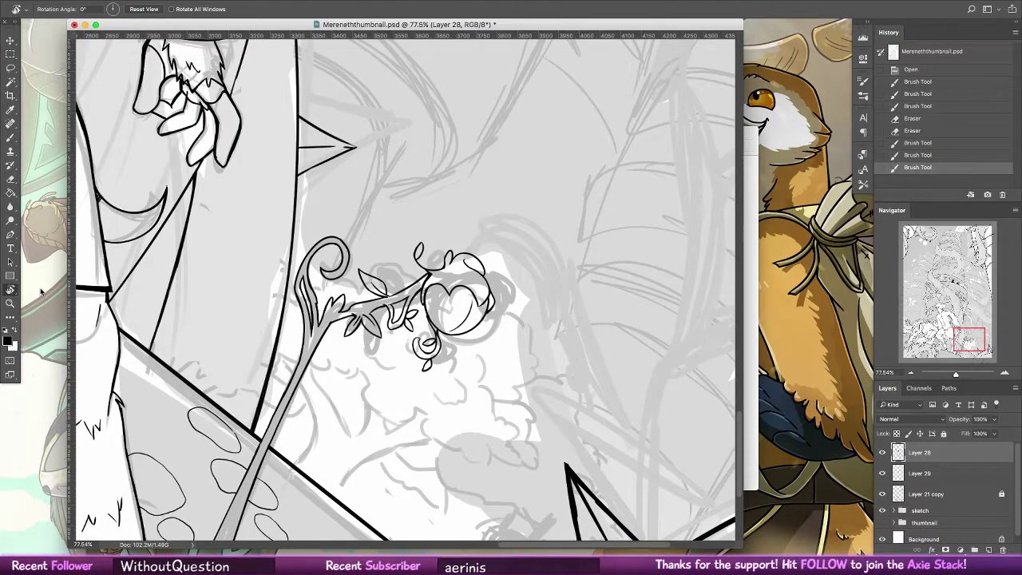
mouse_move(200, 248)
left_mouse_down()
mouse_move(196, 288)
mouse_move(290, 463)
left_mouse_up()
left_click(12, 137)
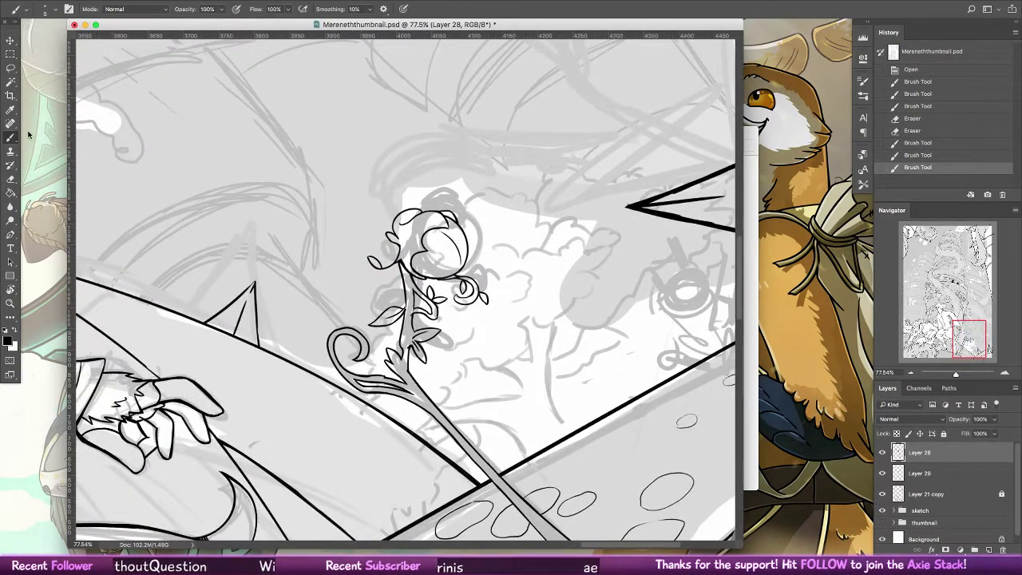
- Ink the scalloped foliage outline of the background tree around the flowering staff and along the canopy's lower and outer edges
mouse_move(370, 403)
left_mouse_down()
mouse_move(380, 334)
mouse_move(390, 333)
left_mouse_up()
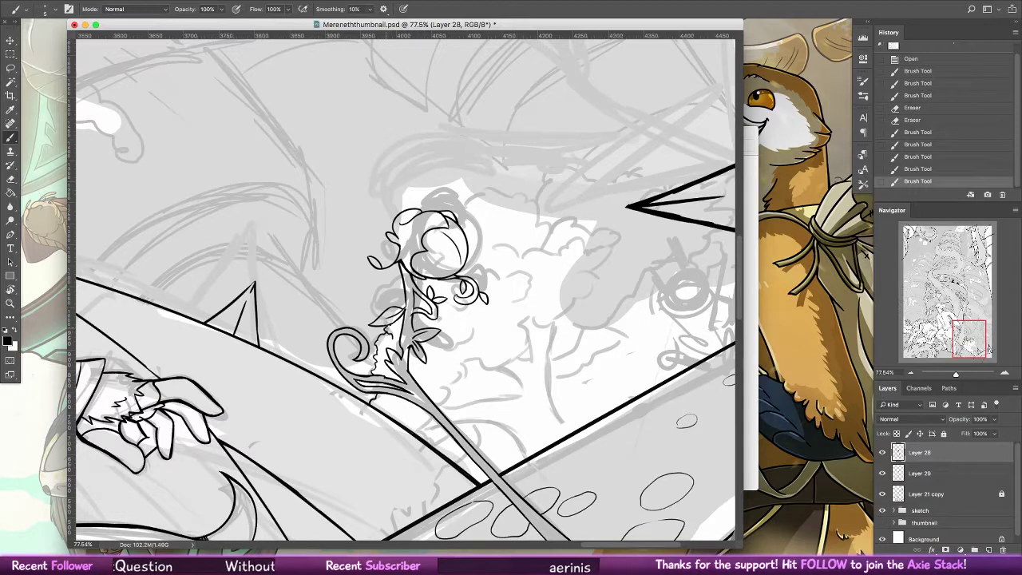
mouse_move(382, 312)
left_mouse_down()
mouse_move(378, 294)
mouse_move(393, 283)
left_mouse_up()
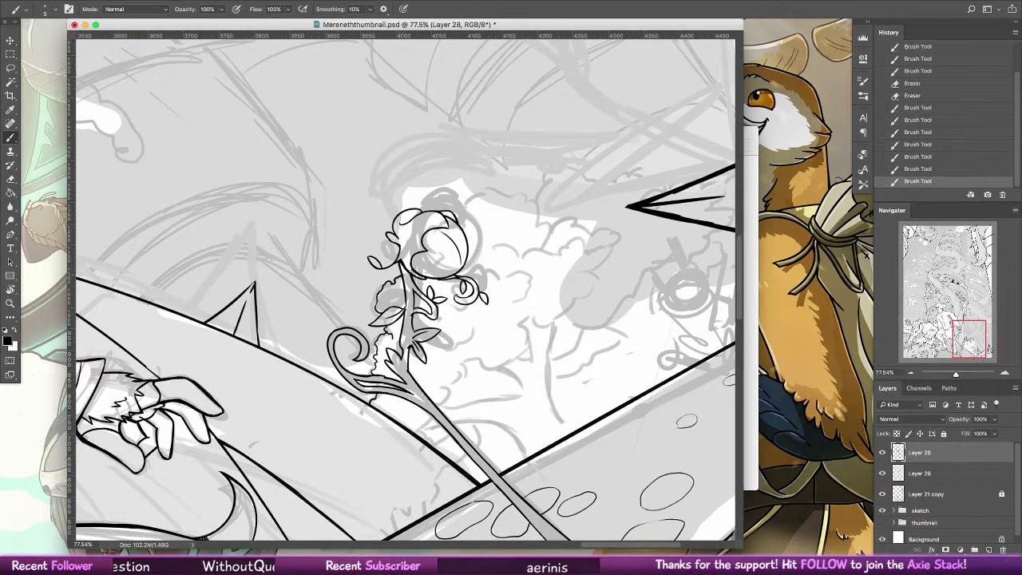
left_click_drag(442, 351, 480, 325)
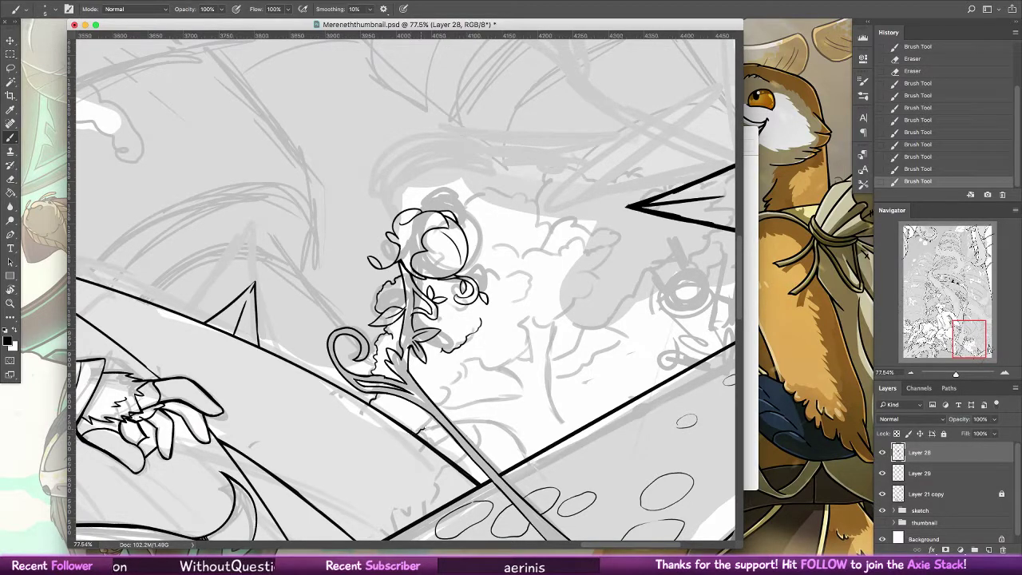
mouse_move(437, 410)
left_mouse_down()
mouse_move(477, 353)
mouse_move(474, 364)
mouse_move(485, 364)
mouse_move(521, 344)
mouse_move(547, 322)
left_mouse_up()
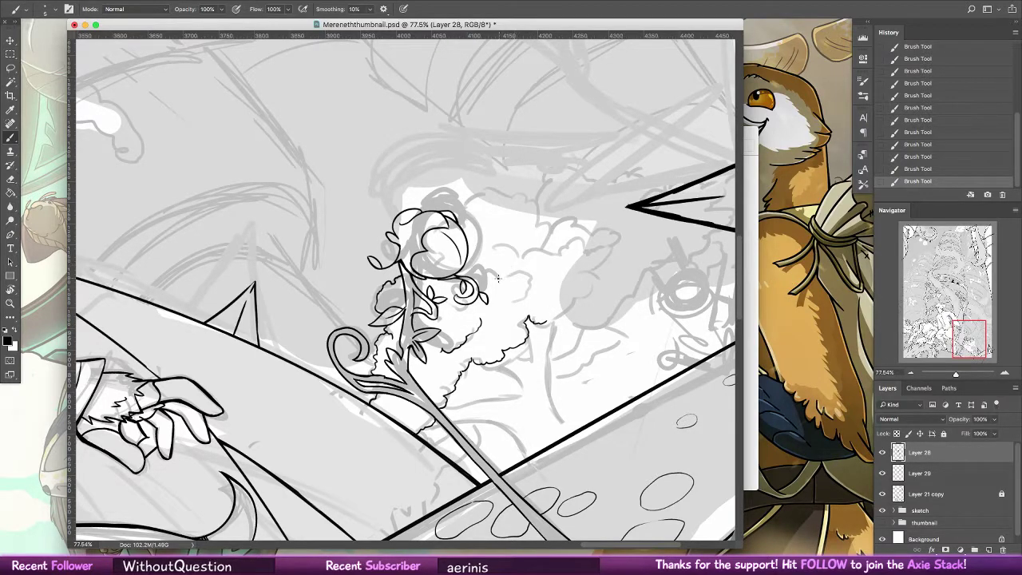
mouse_move(498, 279)
left_mouse_down()
mouse_move(516, 273)
mouse_move(525, 284)
left_mouse_up()
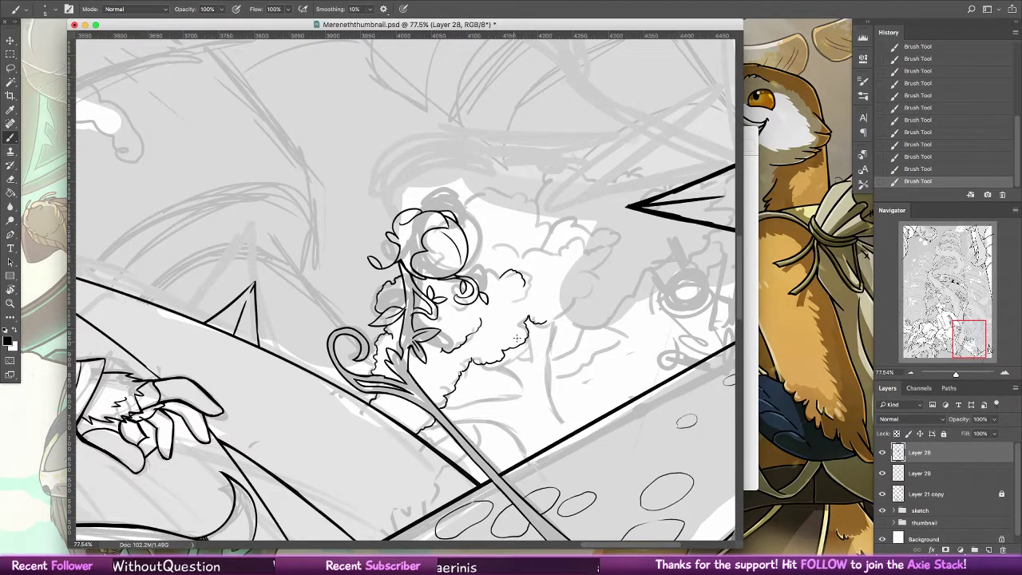
mouse_move(554, 318)
left_mouse_down()
mouse_move(595, 275)
mouse_move(584, 272)
left_mouse_up()
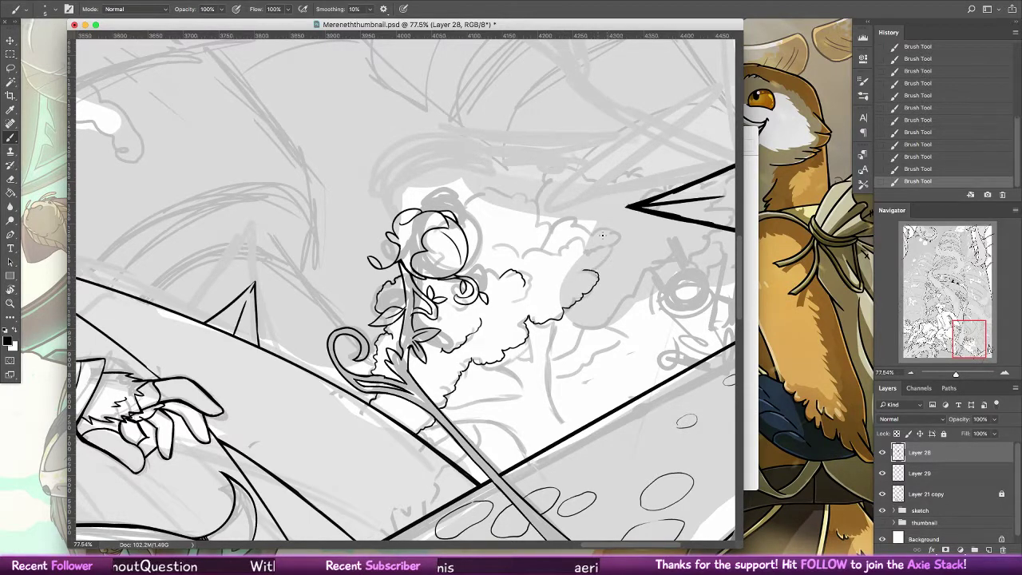
- Ink the bumpy top and outer edge of the tree canopy beside the flower, including the inner leaf-clump contours, undoing unsatisfactory strokes
mouse_move(492, 247)
left_mouse_down()
mouse_move(549, 257)
mouse_move(589, 243)
mouse_move(608, 262)
mouse_move(599, 272)
left_mouse_up()
key("super+z")
key("super+z")
mouse_move(513, 204)
left_mouse_down()
mouse_move(421, 299)
mouse_move(364, 299)
mouse_move(461, 315)
mouse_move(457, 329)
left_mouse_up()
key("super+z")
key("super+z")
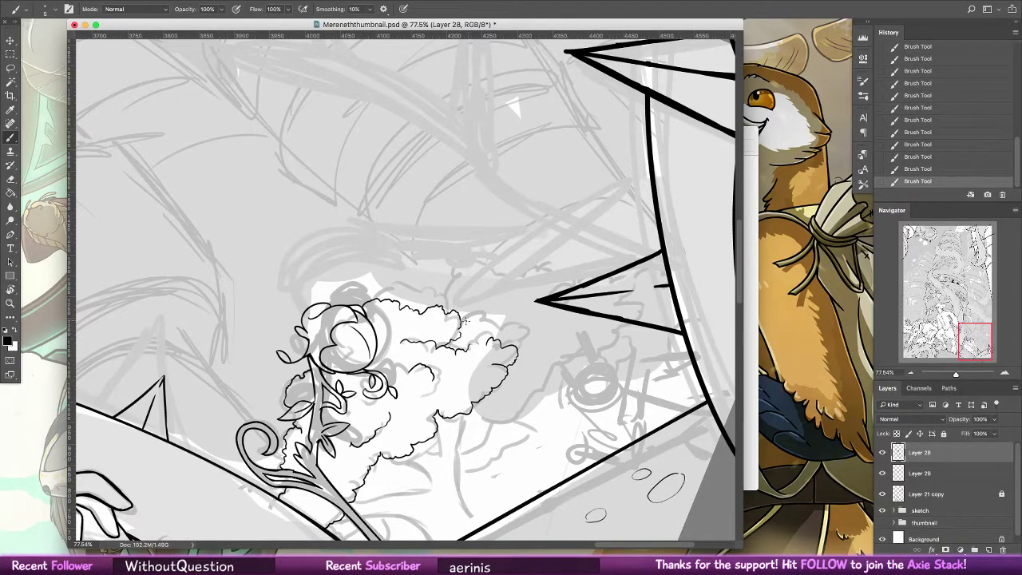
mouse_move(467, 318)
left_mouse_down()
mouse_move(483, 312)
mouse_move(532, 330)
mouse_move(527, 356)
left_mouse_up()
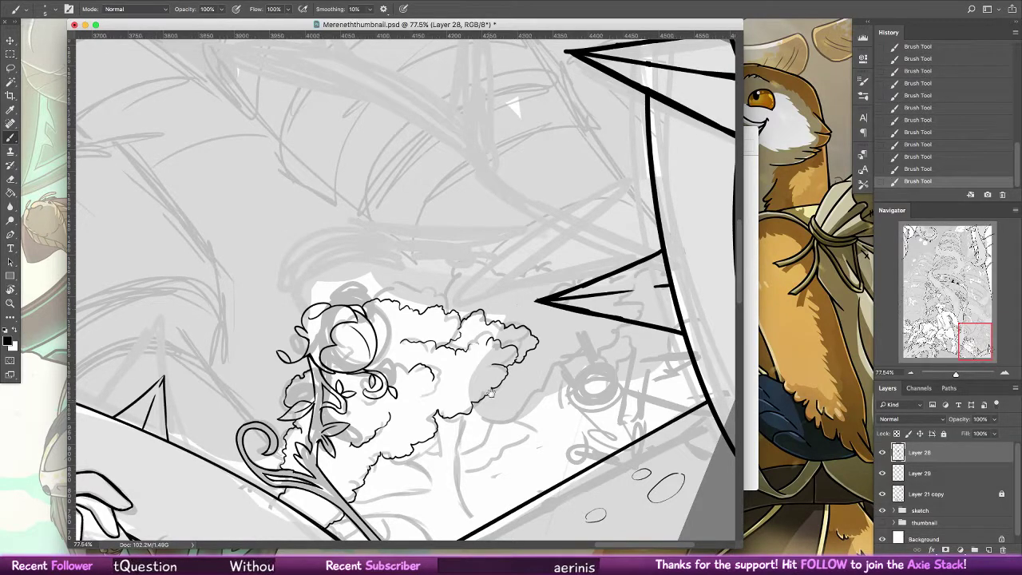
- Ink the outer edge of the tree trunk from the canopy down to the stone ledge, retrying the stroke until it follows the sketch
mouse_move(517, 309)
left_mouse_down()
mouse_move(512, 264)
mouse_move(472, 272)
left_mouse_up()
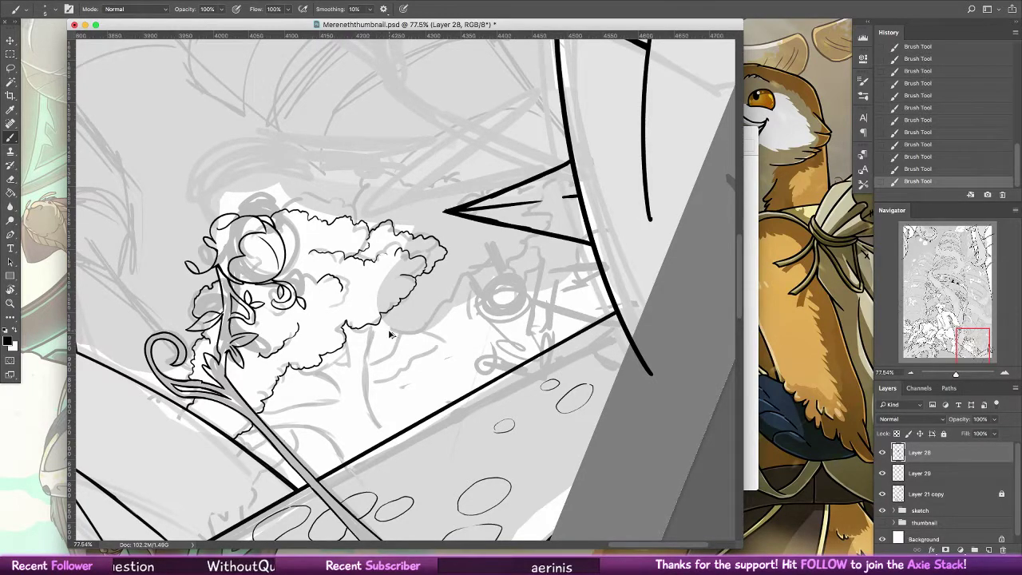
key("super+z")
mouse_move(364, 361)
left_mouse_down()
mouse_move(373, 326)
mouse_move(380, 427)
mouse_move(372, 403)
mouse_move(391, 439)
left_mouse_up()
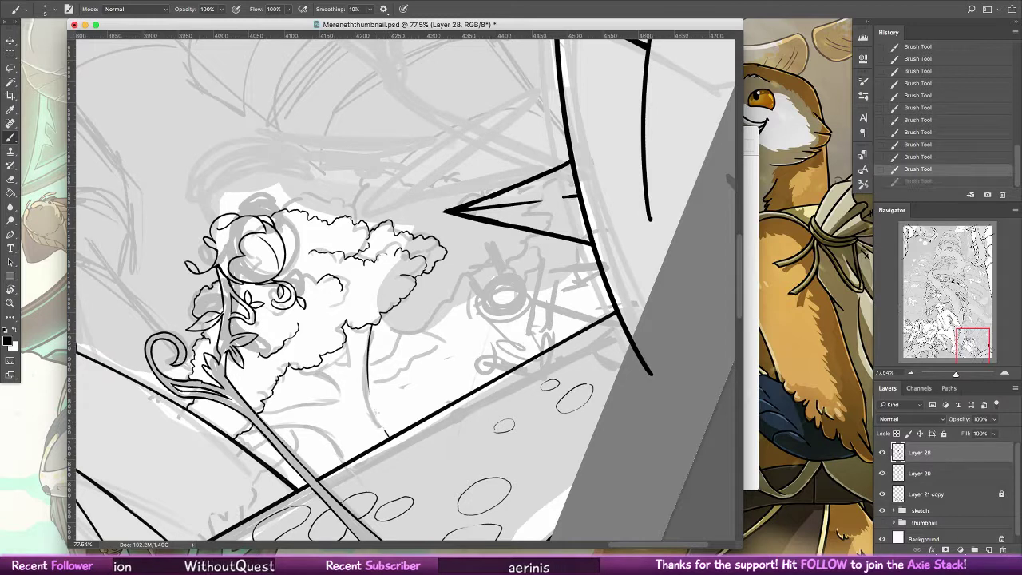
left_click_drag(373, 400, 382, 429)
key("super+z")
key("super+z")
key("super+z")
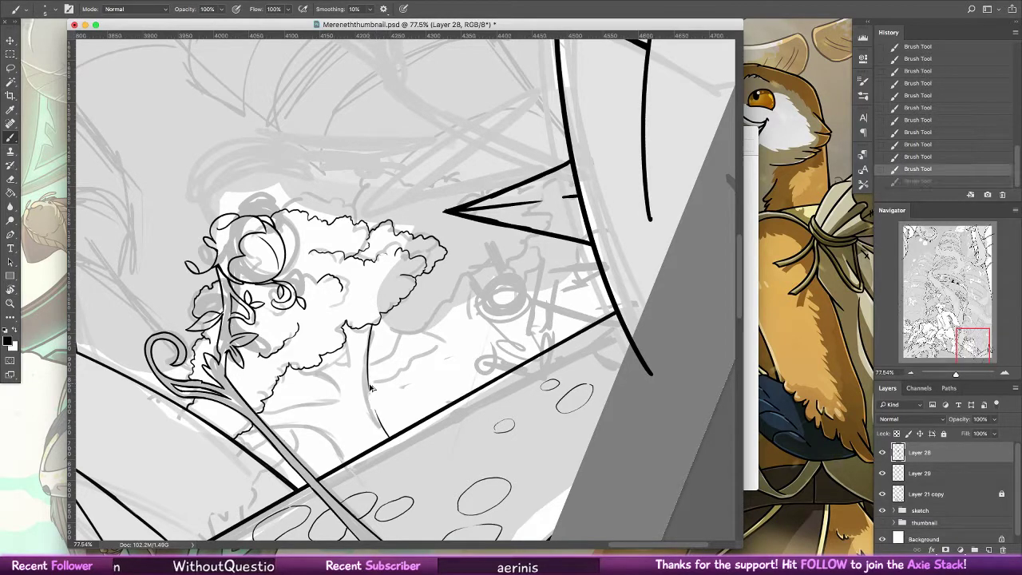
left_click_drag(368, 382, 381, 428)
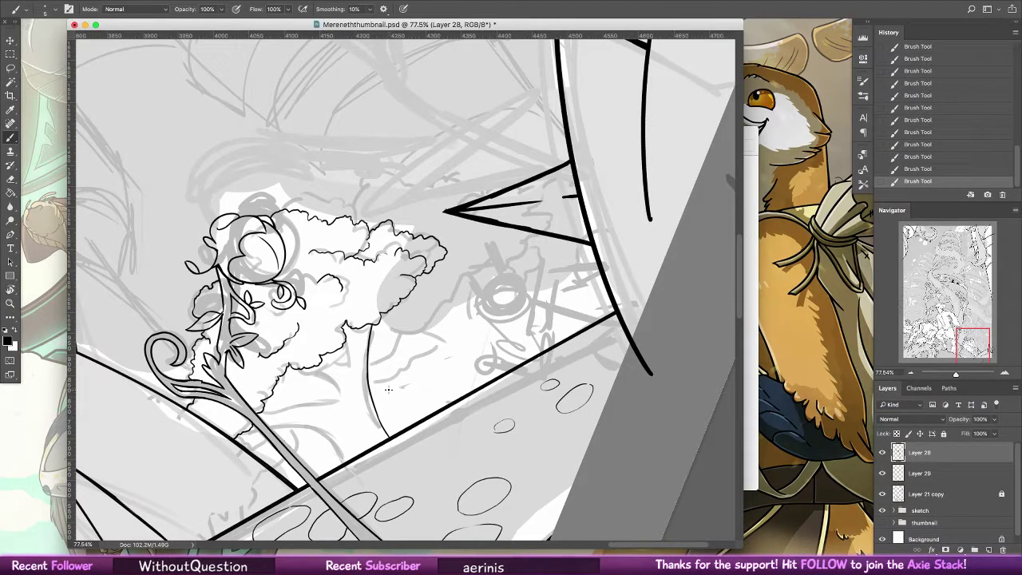
- Ink the small fork under the canopy and the curved upper branch of the tree beside the staff
scroll(388, 390, "down", 2)
scroll(387, 391, "left", 2)
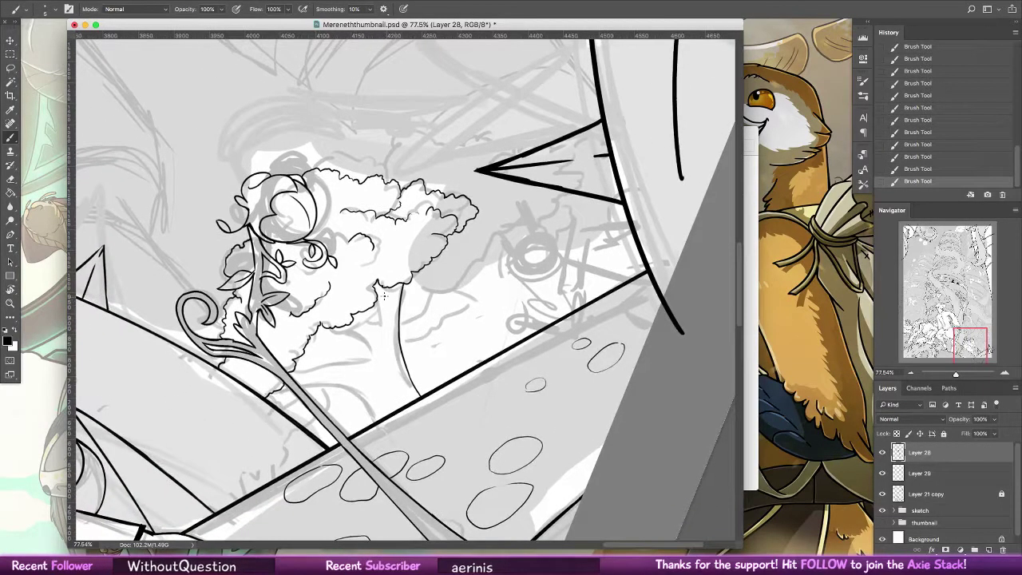
left_click_drag(381, 283, 370, 359)
key("super+z")
key("super+z")
key("super+z")
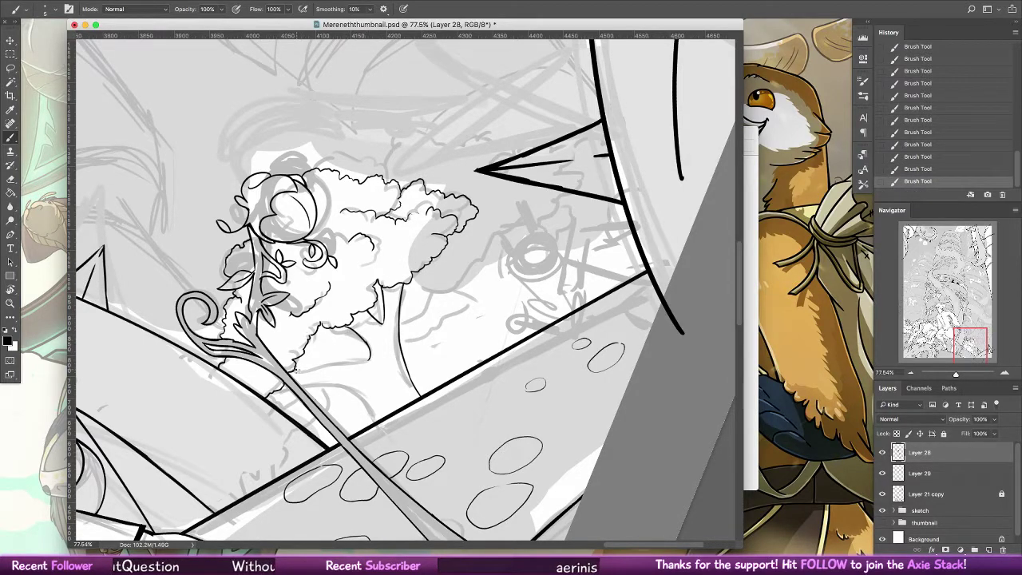
left_click_drag(292, 369, 361, 357)
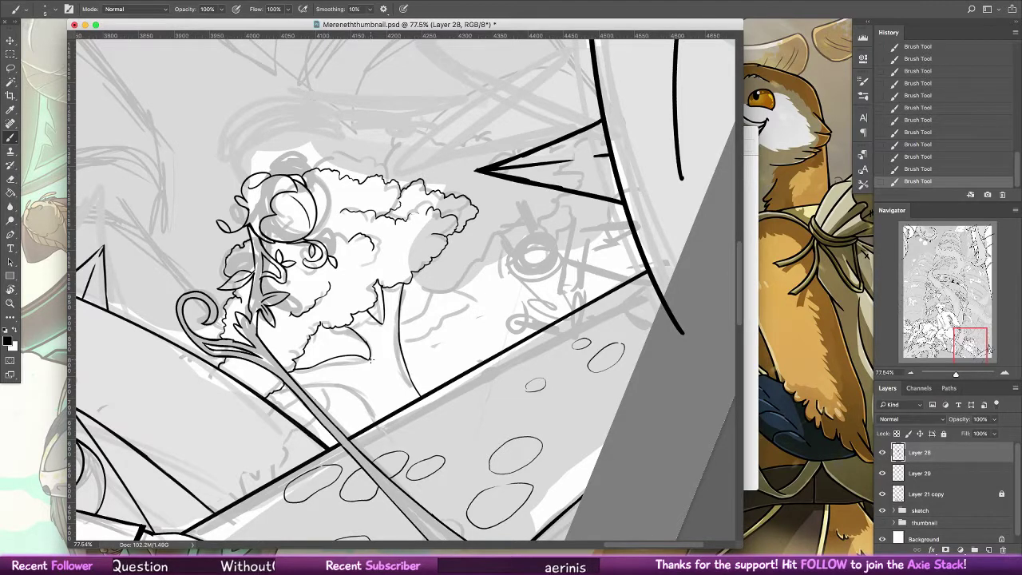
left_click_drag(298, 386, 362, 383)
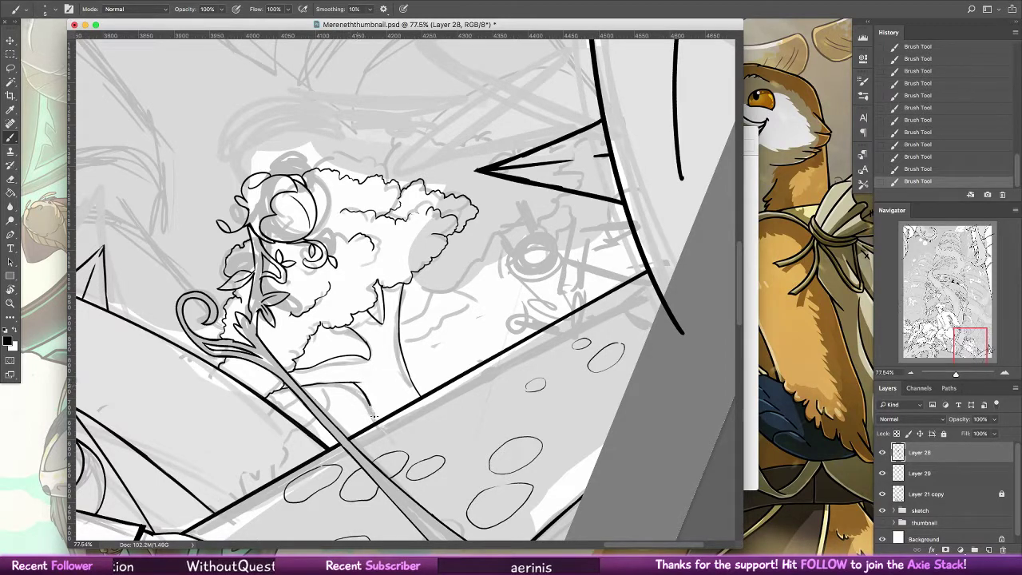
key("super+z")
left_click_drag(361, 387, 381, 423)
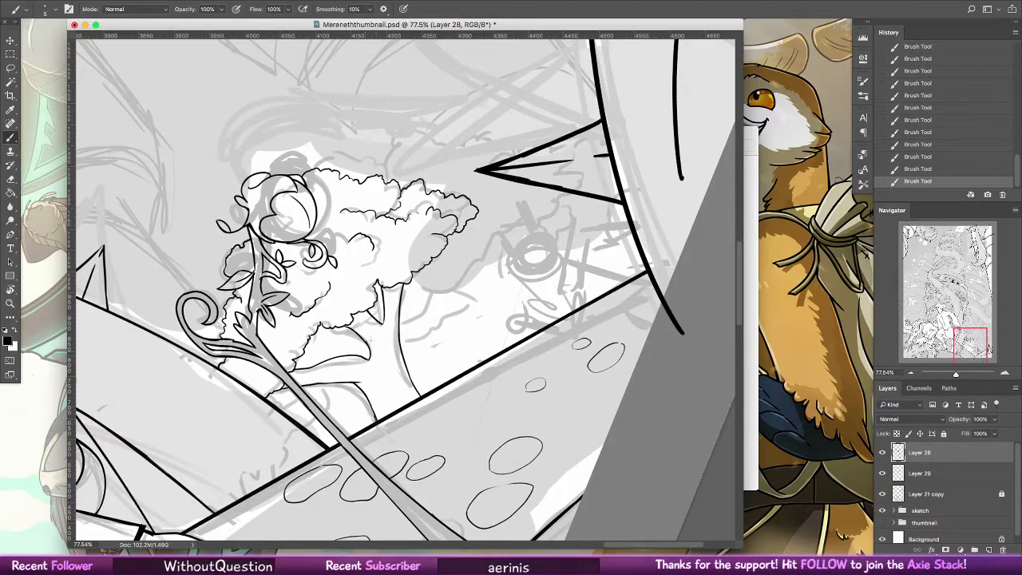
key("ctrl+z")
key("ctrl+z")
key("ctrl+z")
key("ctrl+z")
key("ctrl+z")
- Rotate the canvas view to -28° and ink the lower branch curving into the trunk's inner edge down to the ledge
key("r")
mouse_move(438, 223)
left_mouse_down()
mouse_move(490, 304)
mouse_move(274, 243)
left_mouse_up()
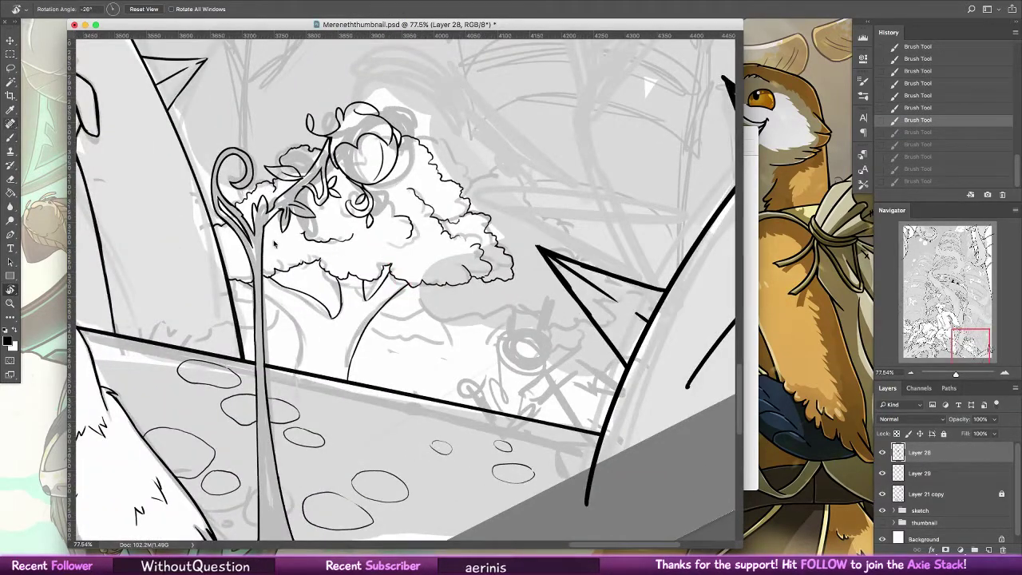
key("b")
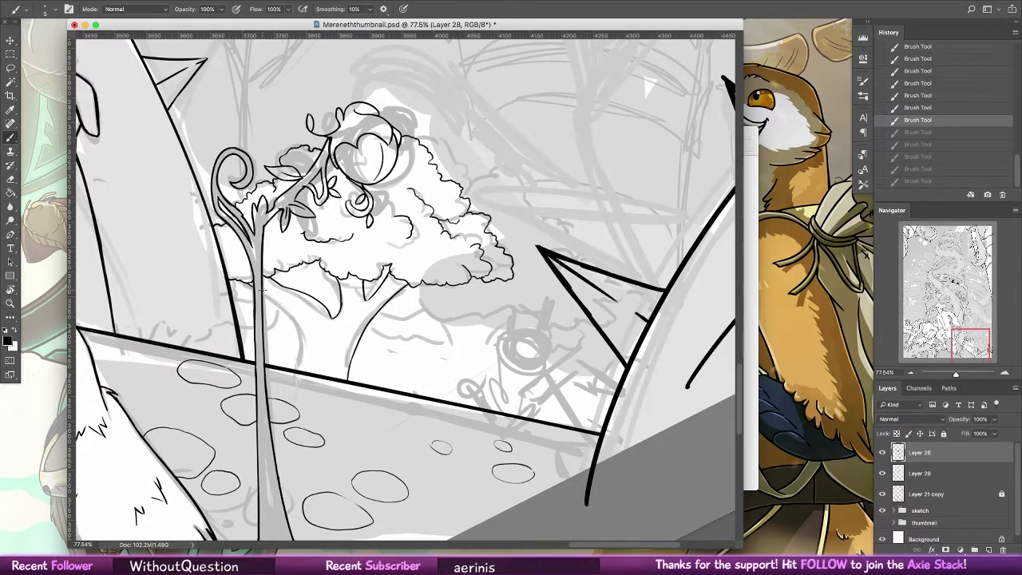
left_click_drag(262, 292, 311, 343)
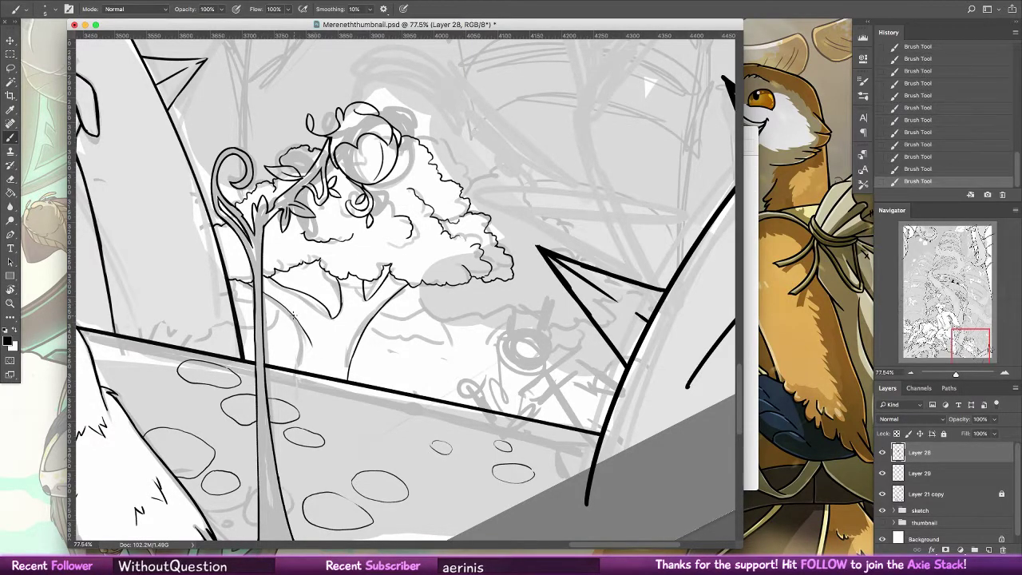
key("ctrl+z")
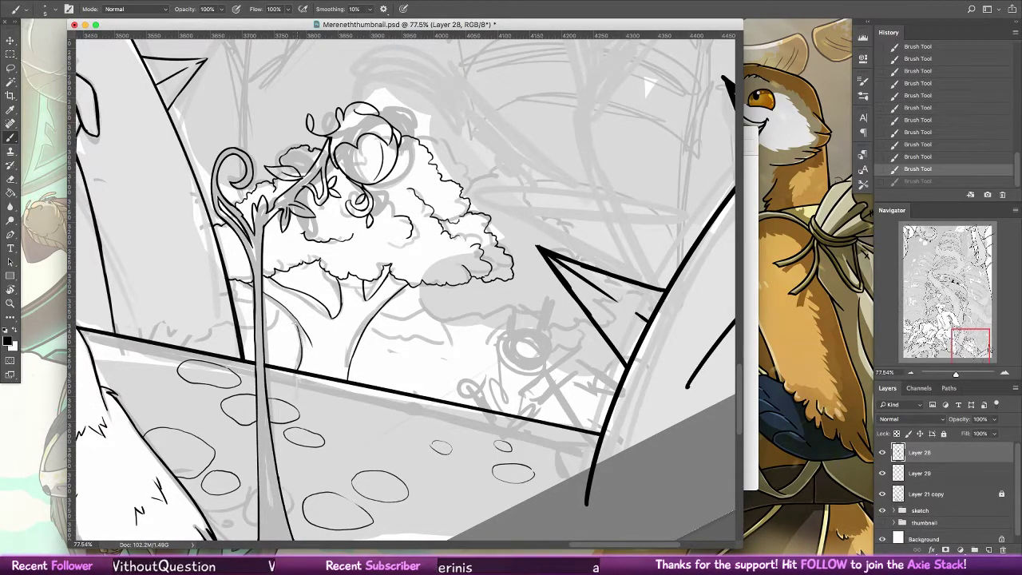
key("ctrl+shift+z")
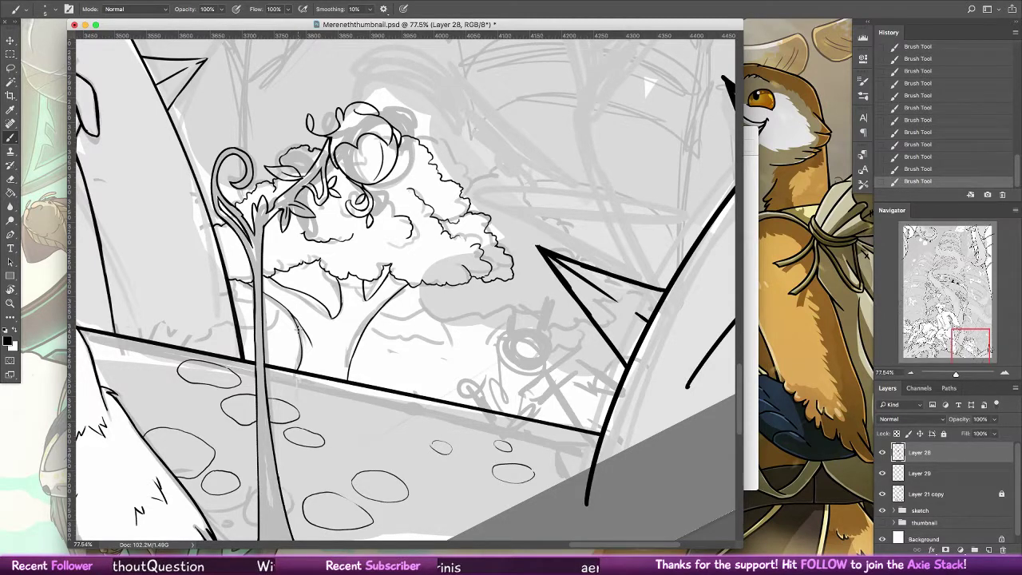
- Ink the foliage clump outline beneath the outer end of the tree canopy, near the thorn
left_click_drag(330, 280, 381, 346)
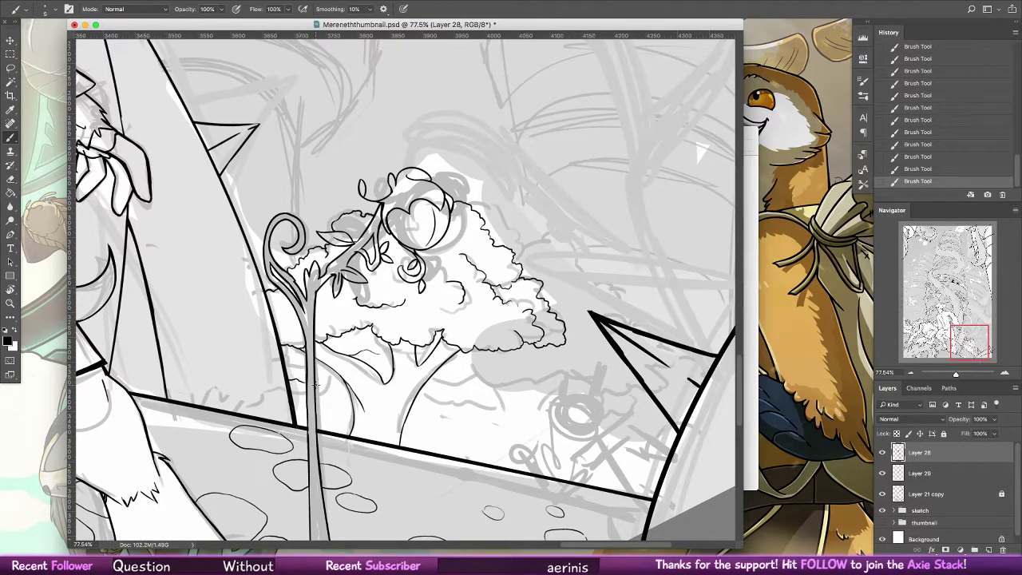
left_click_drag(507, 391, 416, 323)
mouse_move(369, 292)
left_mouse_down()
mouse_move(423, 315)
mouse_move(445, 305)
mouse_move(414, 282)
mouse_move(401, 301)
left_mouse_up()
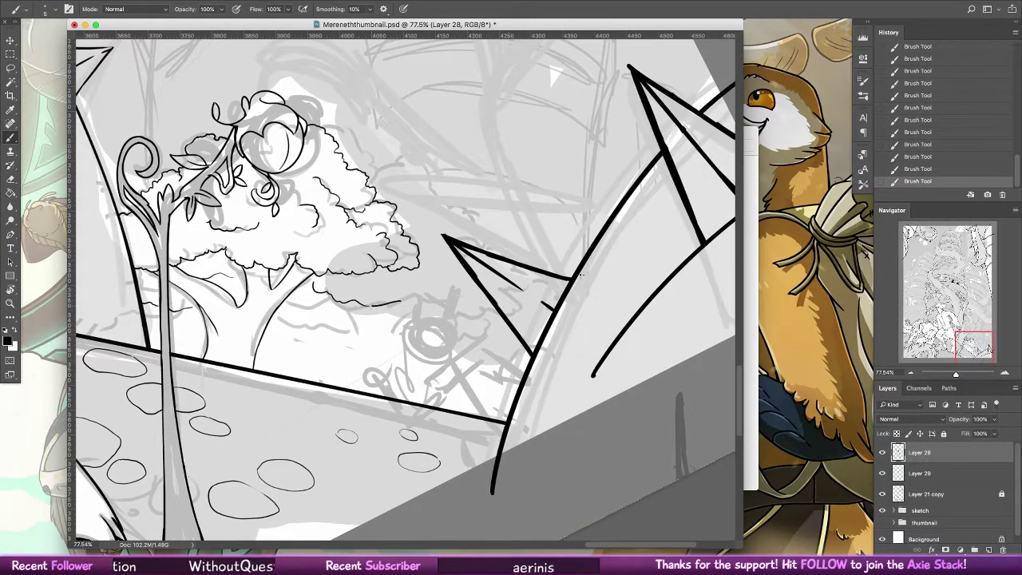
- Switch to Finder and open the Cure Sketches folder inside Personal Art, Archive, 2015
left_click(862, 337)
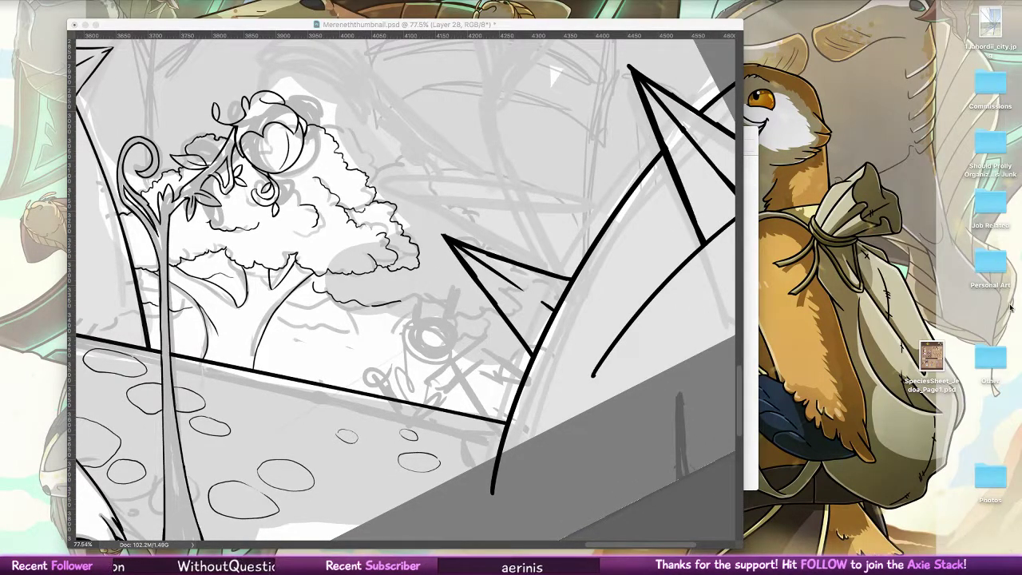
double_click(991, 262)
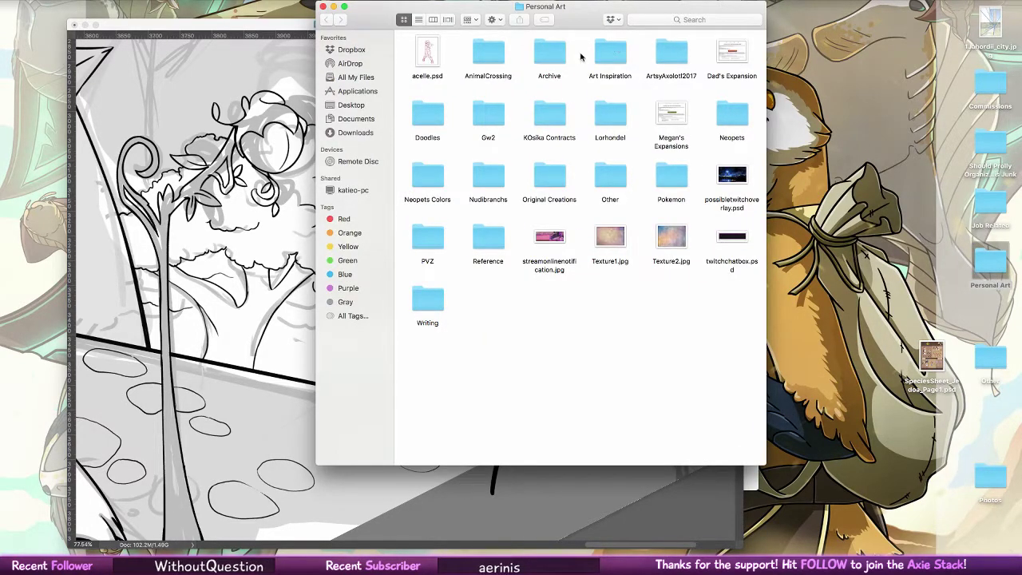
double_click(552, 54)
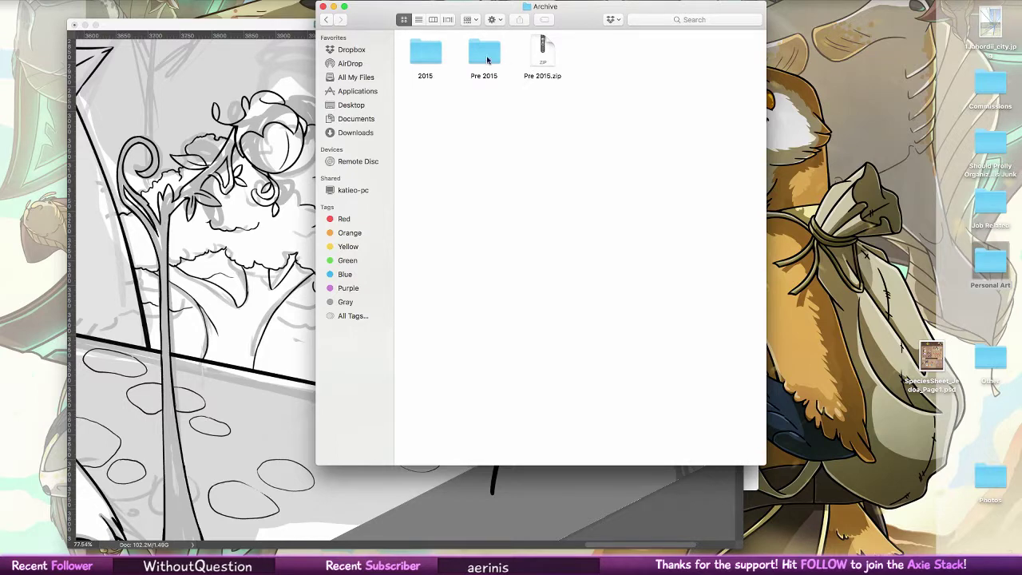
left_click(424, 51)
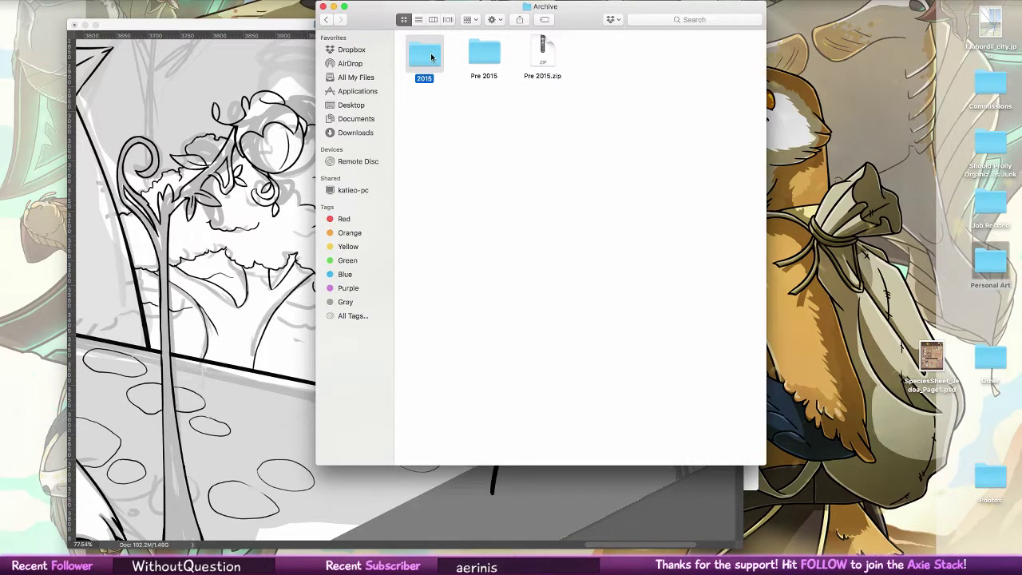
double_click(432, 57)
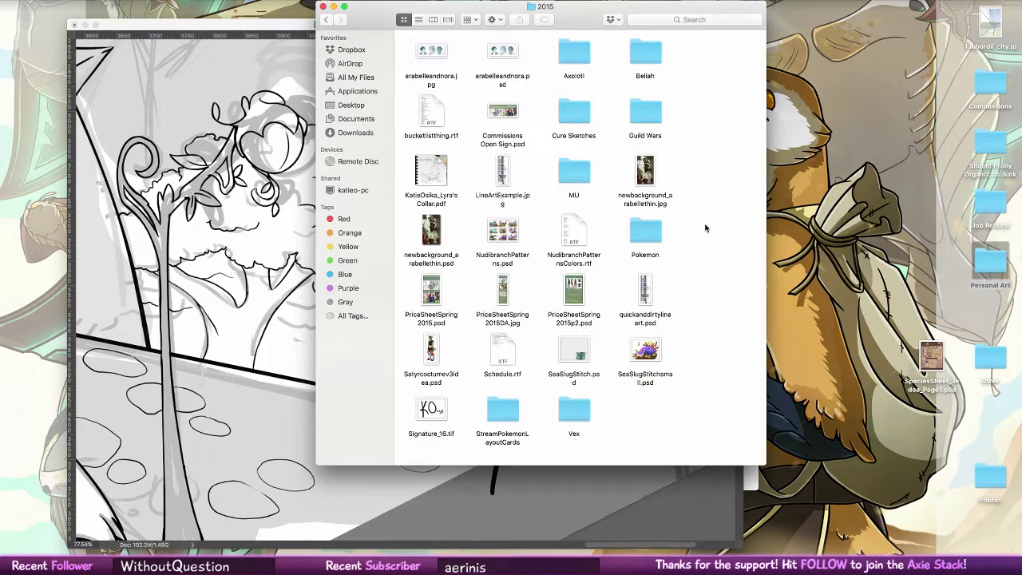
double_click(581, 108)
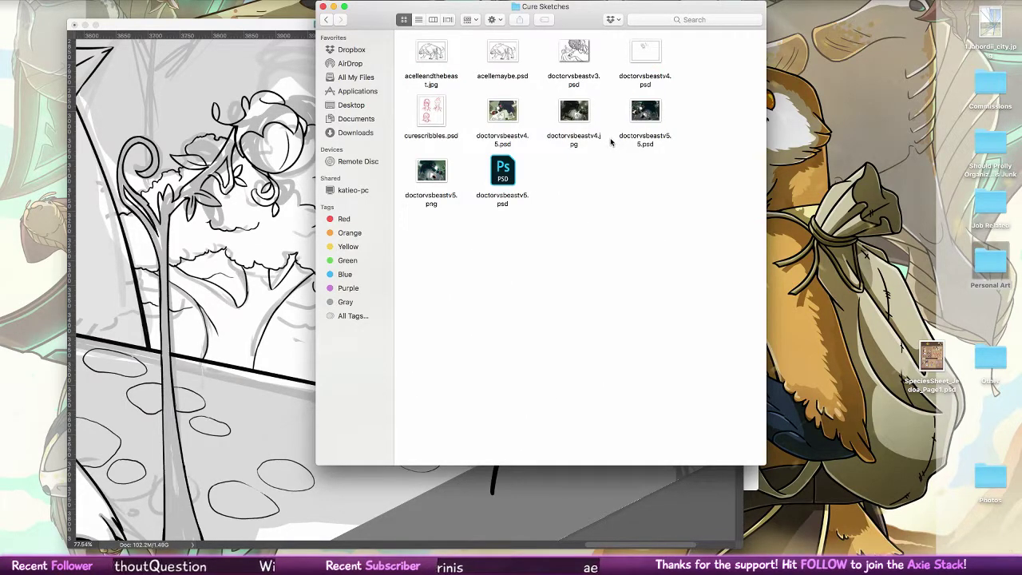
- Preview the finished painting doctorvsbeastv5.png and its earlier sketch doctorvsbeastv3.psd
left_click(444, 166)
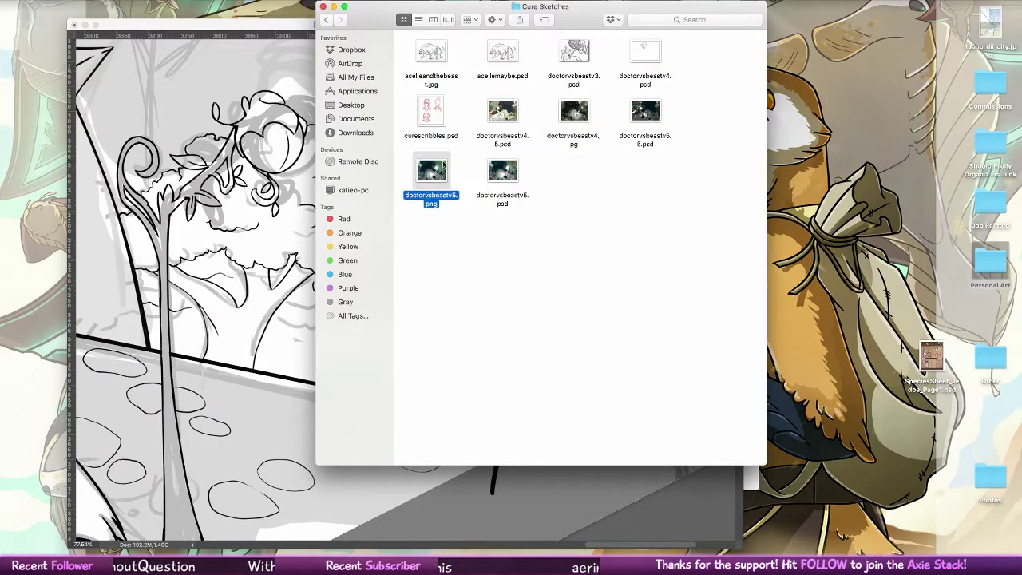
key("space")
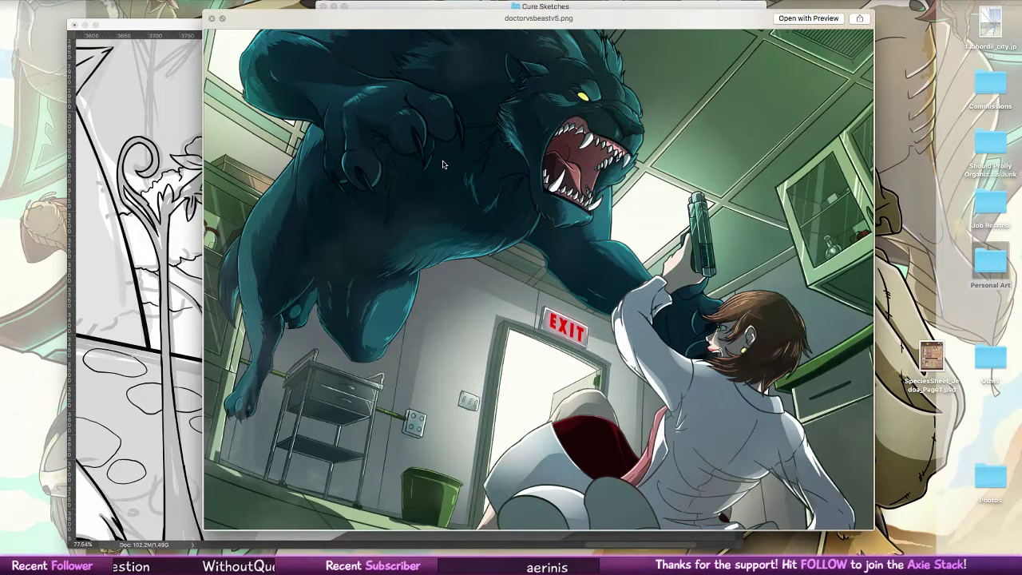
key("space")
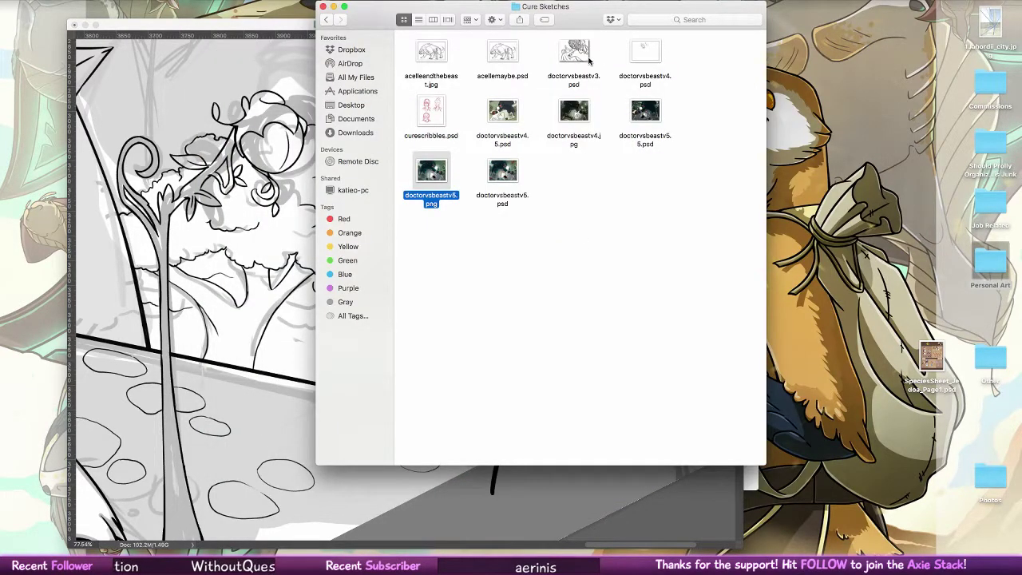
left_click(647, 54)
left_click(581, 54)
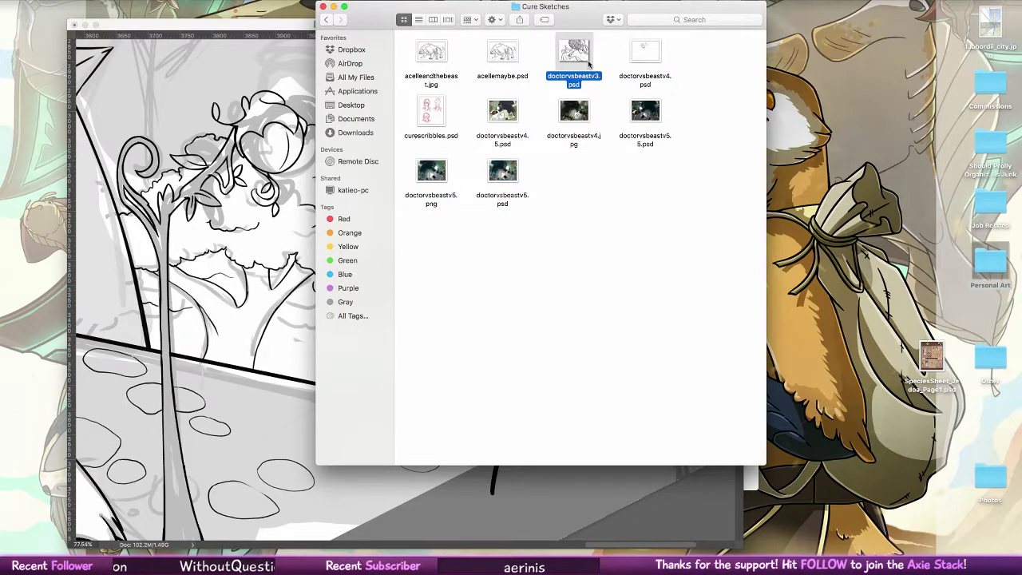
key("space")
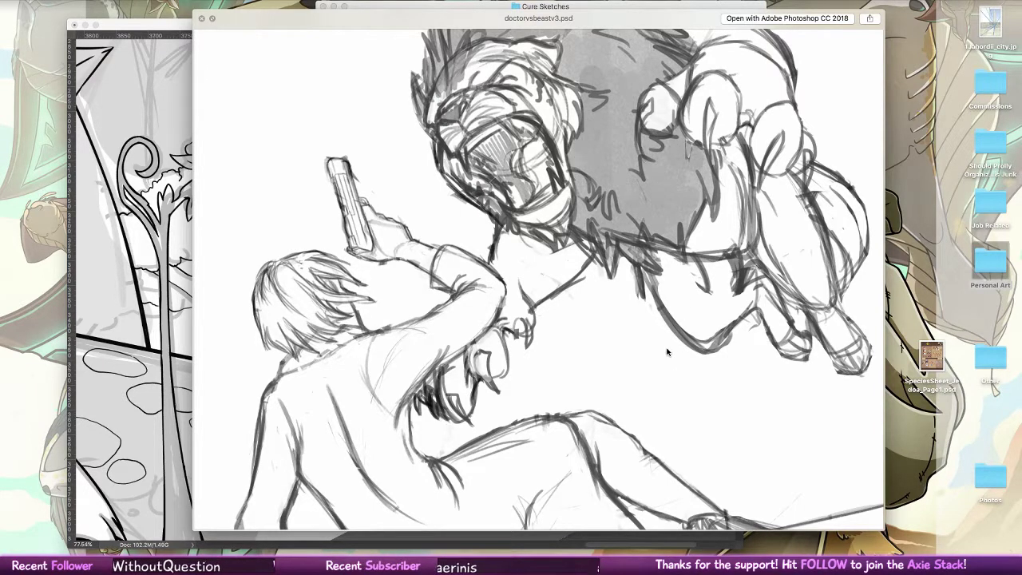
- Close the sketch preview and the Cure Sketches folder, and switch back to the Photoshop drawing
key("space")
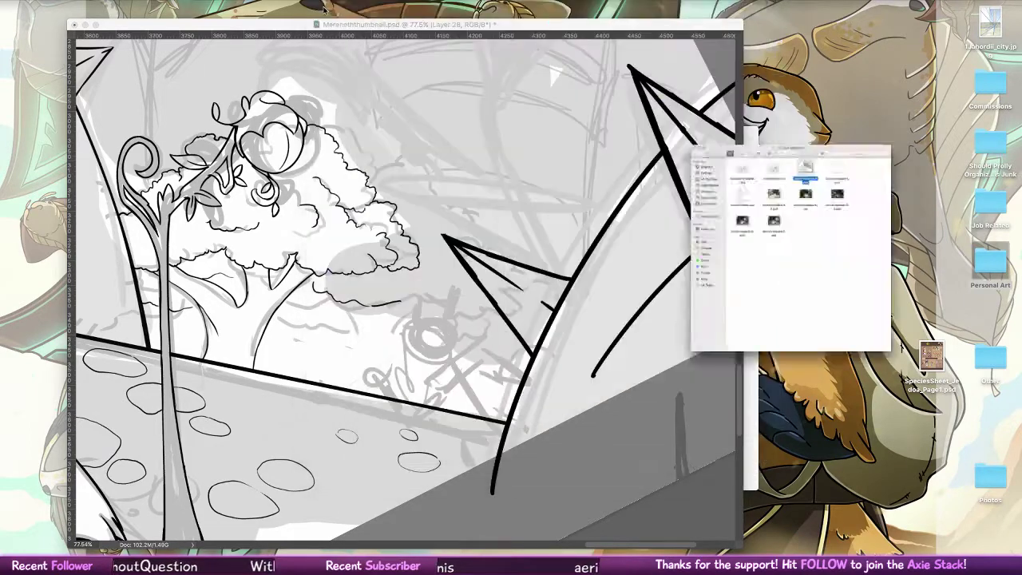
left_click(324, 7)
left_click(268, 135)
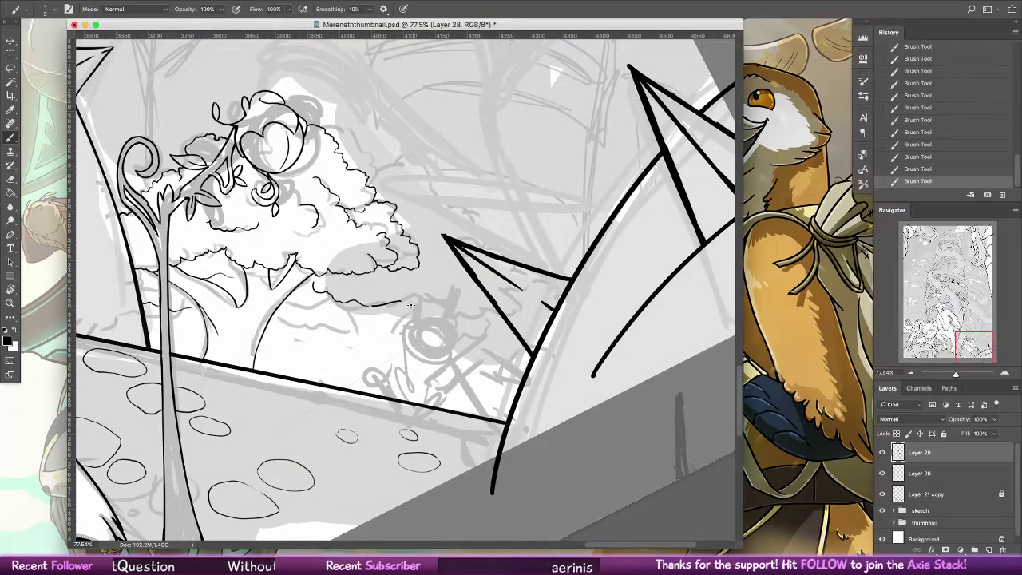
- Extend the foliage's lower outline past the thorn and ink the second tree's forked trunk beneath it down to the ledge
left_click(409, 305)
mouse_move(409, 305)
left_mouse_down()
mouse_move(471, 320)
mouse_move(497, 314)
left_mouse_up()
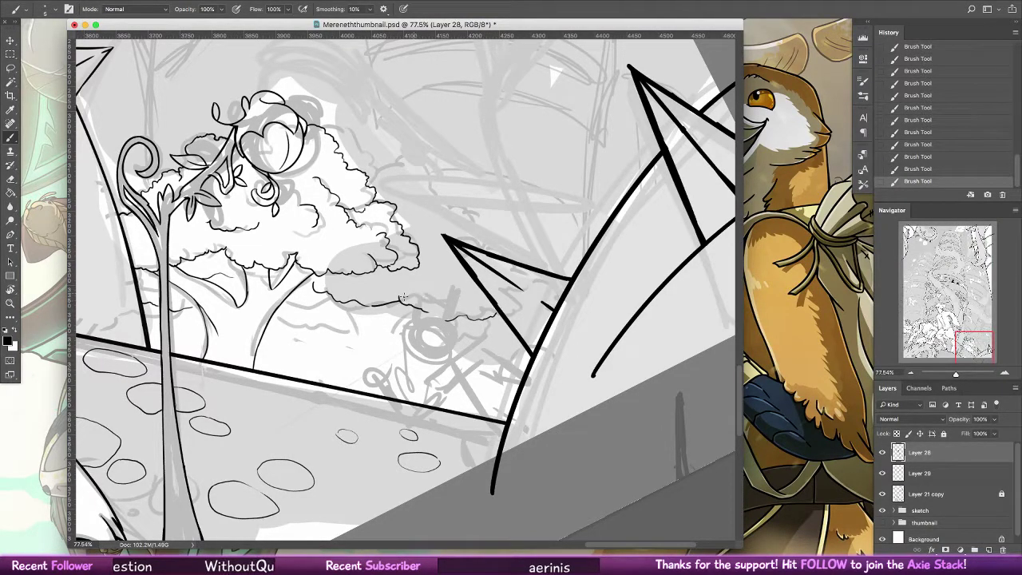
left_click_drag(346, 301, 359, 363)
key("super+z")
left_click_drag(347, 302, 356, 349)
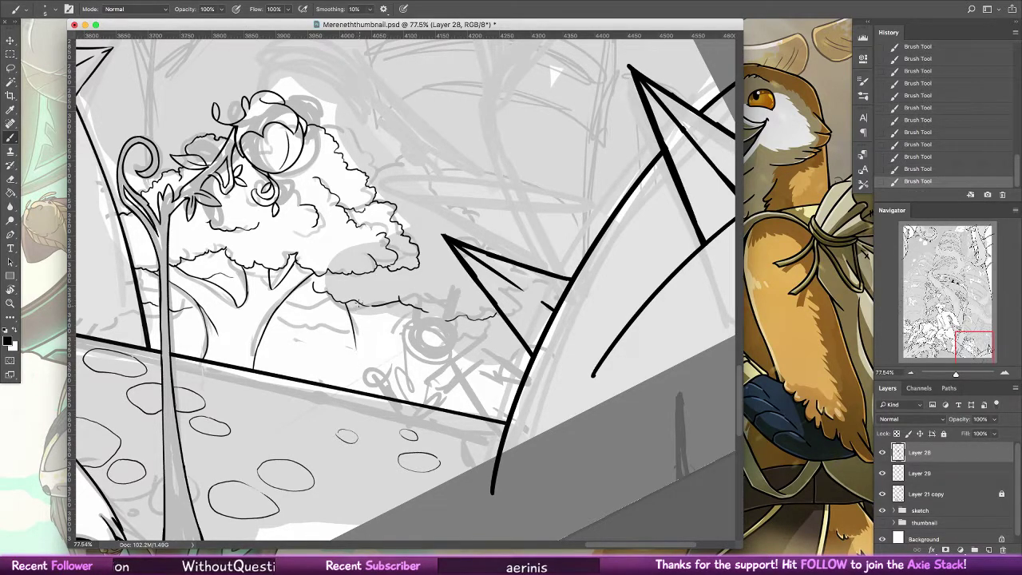
left_click_drag(378, 307, 375, 341)
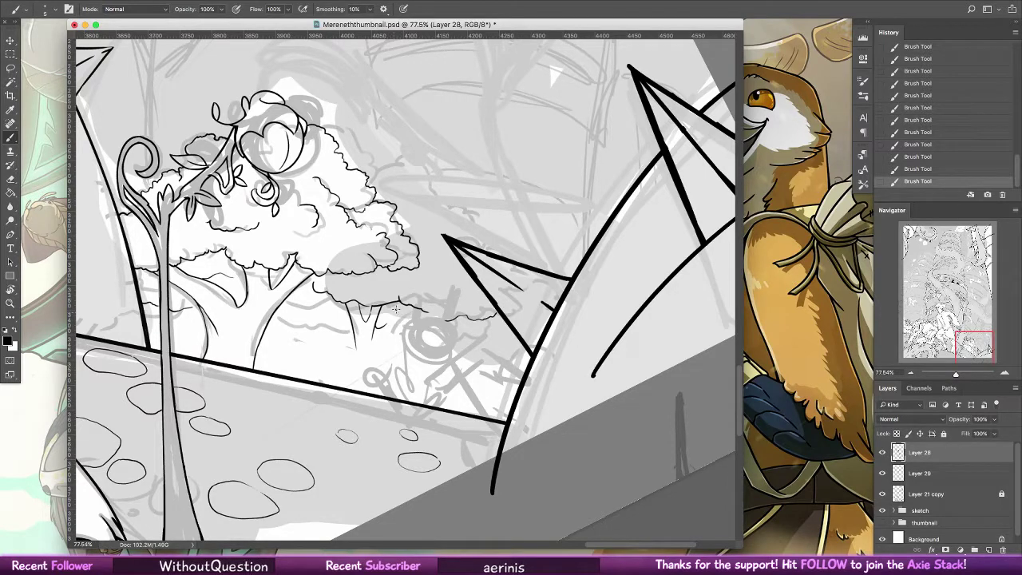
left_click_drag(401, 310, 383, 377)
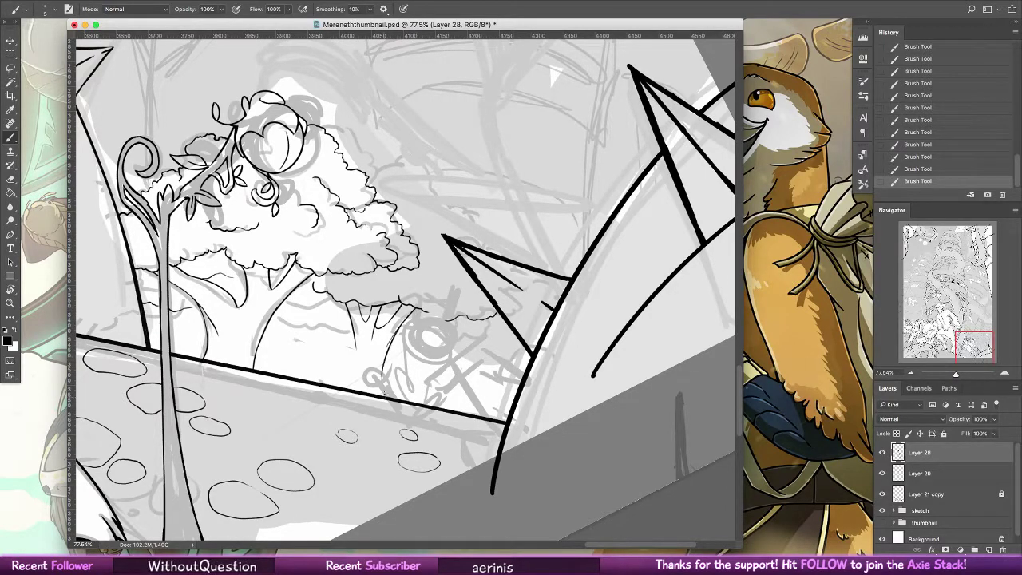
mouse_move(356, 329)
left_mouse_down()
mouse_move(349, 388)
mouse_move(386, 399)
left_mouse_up()
key("super+z")
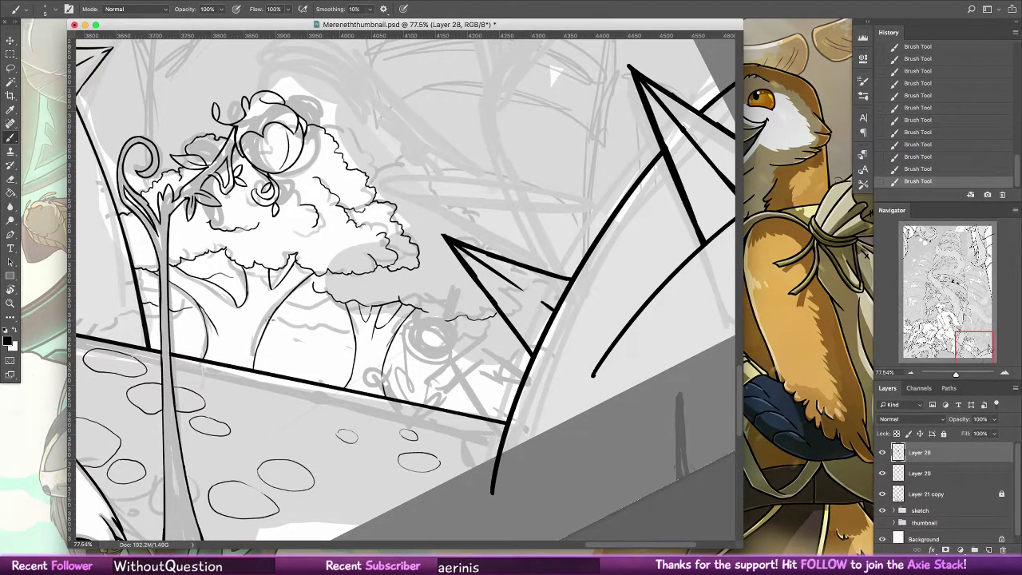
- Ink the wavy distant foliage lines on both sides of the second tree's trunk
mouse_move(277, 323)
left_mouse_down()
mouse_move(310, 331)
mouse_move(270, 322)
mouse_move(335, 325)
left_mouse_up()
left_click(318, 328)
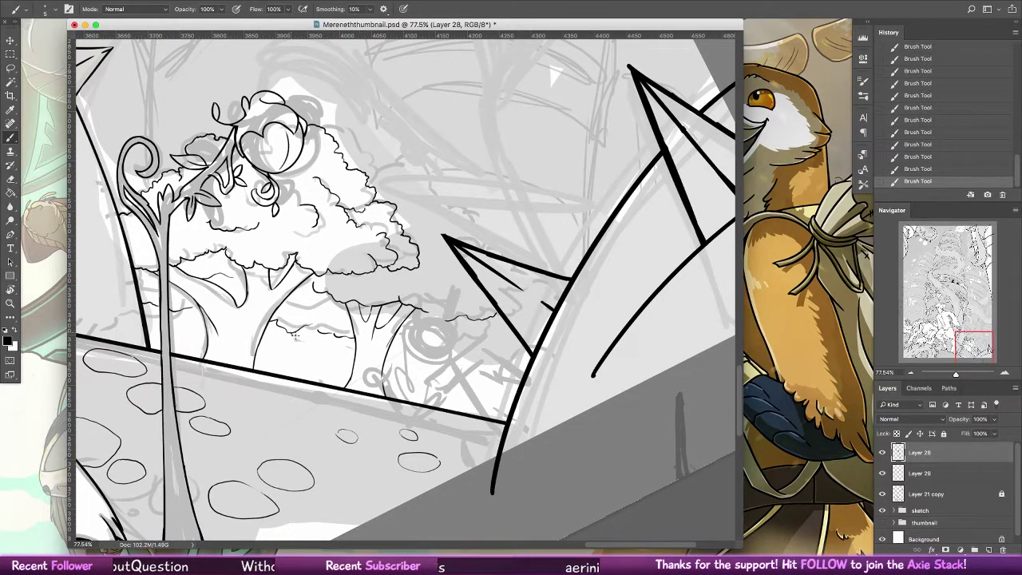
left_click_drag(297, 342, 356, 345)
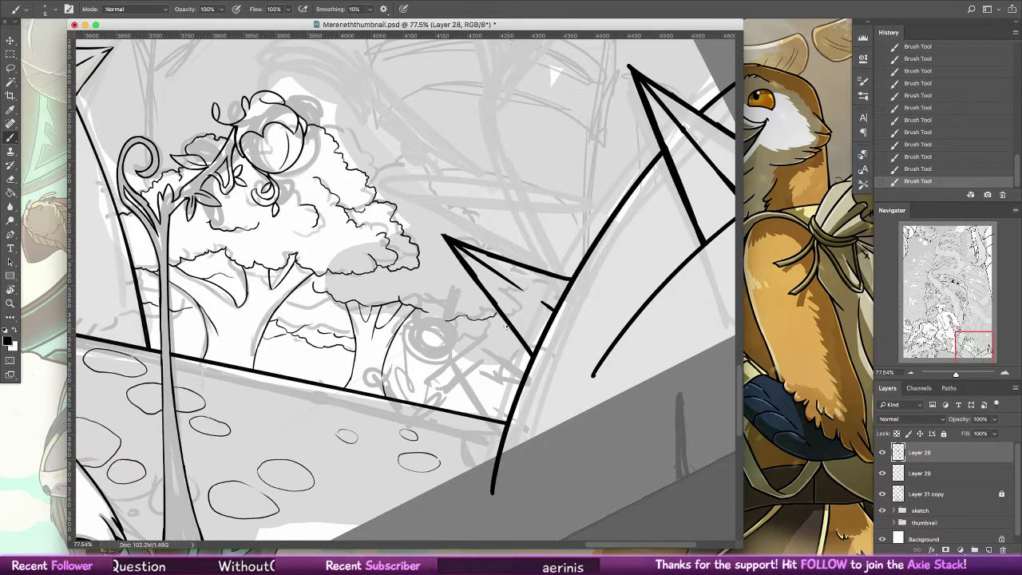
left_click_drag(390, 345, 497, 352)
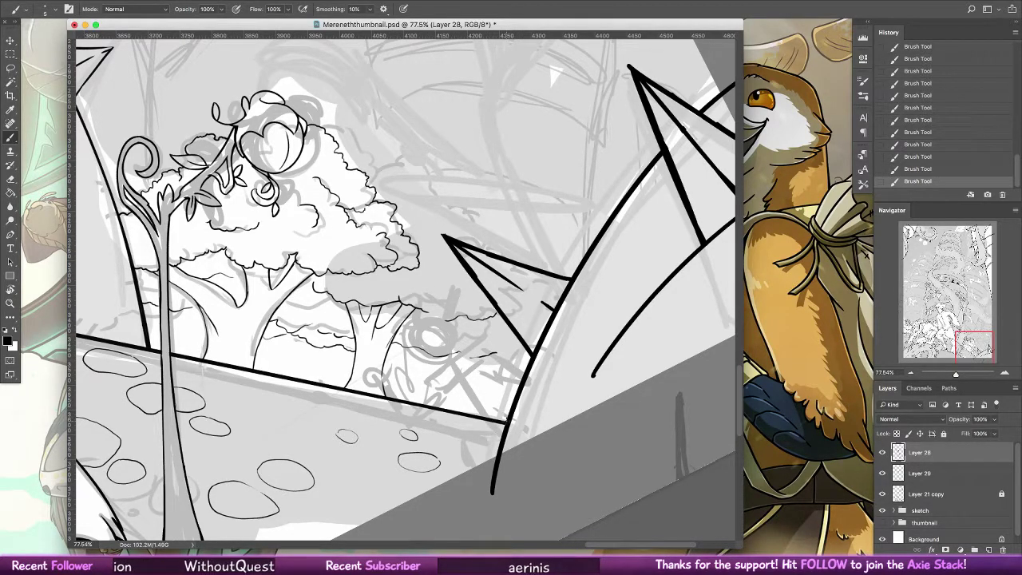
- Ink the low foliage edge and a third small forked trunk where the ledge meets the thorny vine
mouse_move(445, 358)
left_mouse_down()
mouse_move(514, 372)
mouse_move(480, 379)
mouse_move(479, 392)
mouse_move(475, 380)
mouse_move(469, 415)
left_mouse_up()
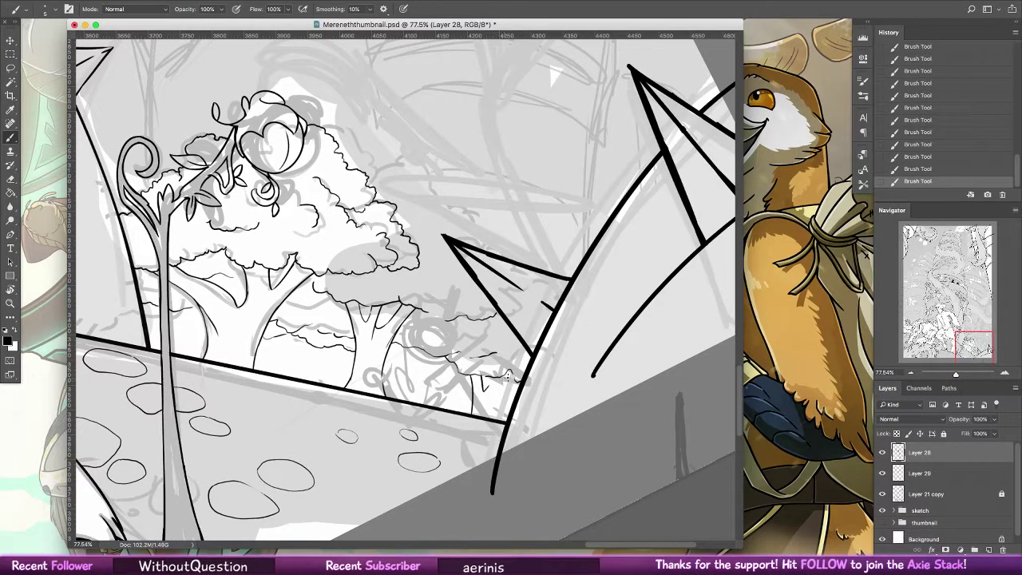
key("super+z")
mouse_move(512, 374)
left_mouse_down()
mouse_move(496, 391)
mouse_move(494, 417)
left_mouse_up()
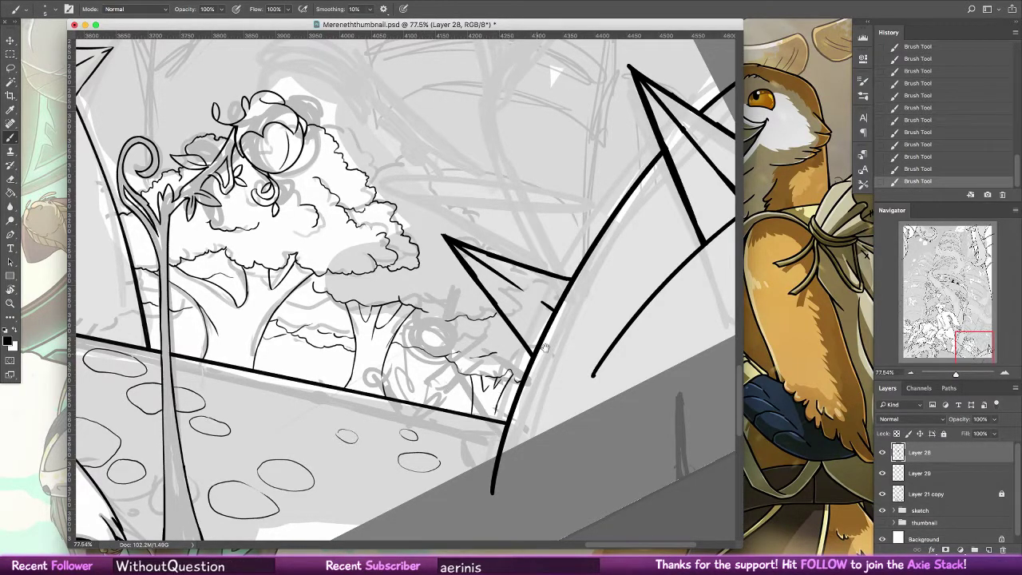
- Ink the second tree's bumpy canopy outline from behind the large tree down past the thorn to the vine, adding small foliage marks below
scroll(545, 347, "up", 5)
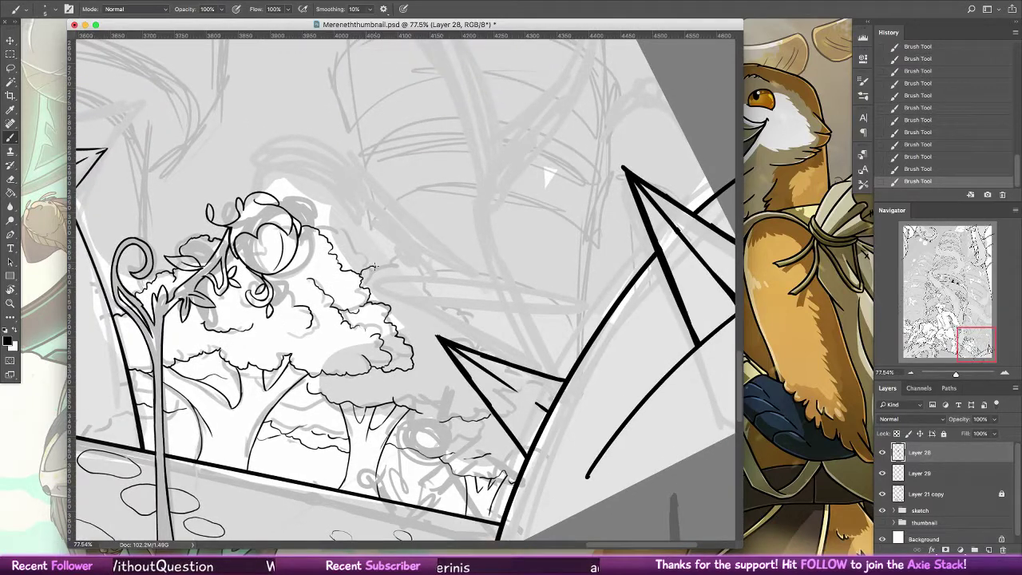
key("super+z")
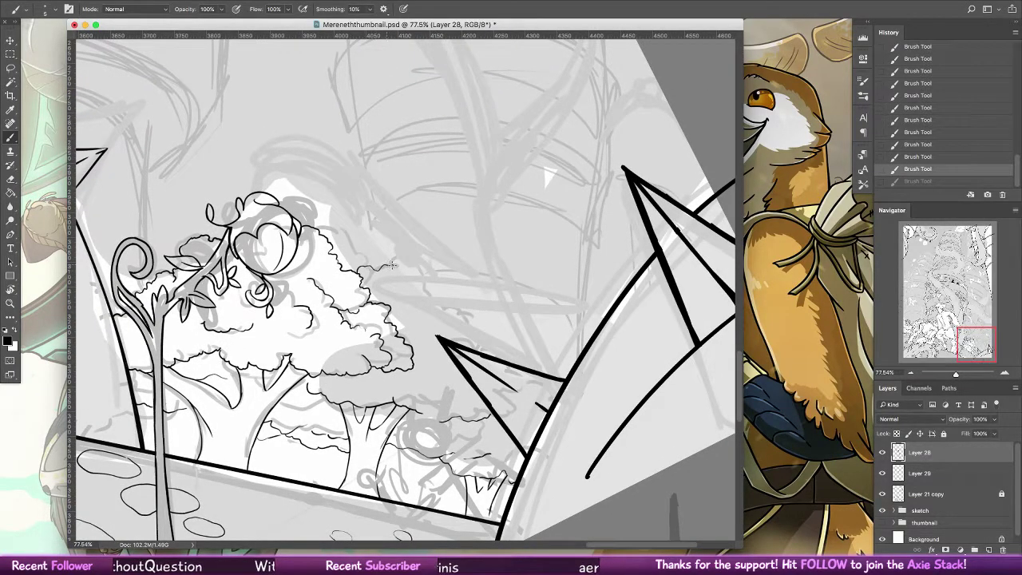
mouse_move(393, 265)
left_mouse_down()
mouse_move(440, 298)
mouse_move(431, 321)
mouse_move(442, 305)
mouse_move(485, 345)
left_mouse_up()
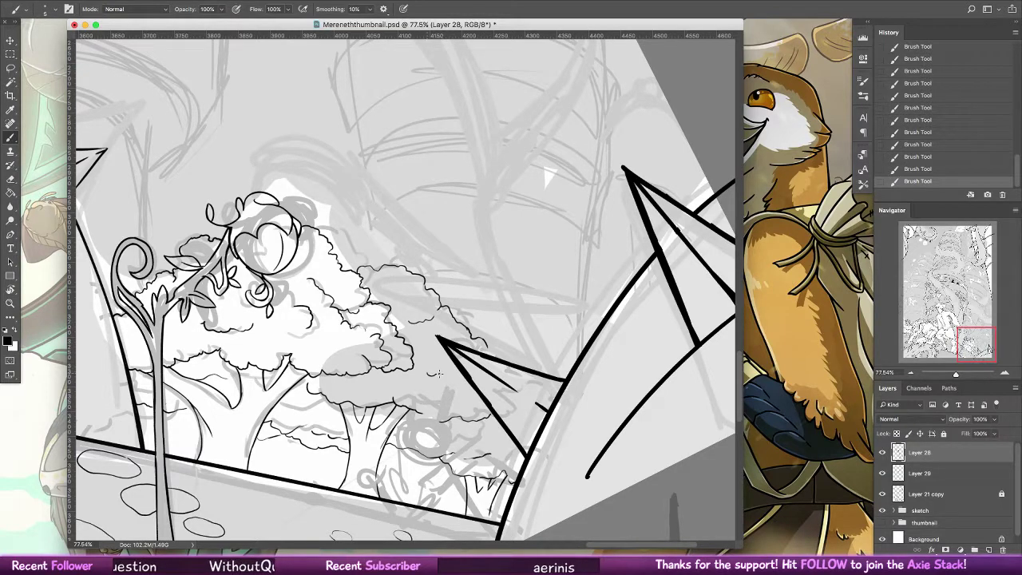
mouse_move(437, 373)
left_mouse_down()
mouse_move(503, 354)
mouse_move(516, 362)
left_mouse_up()
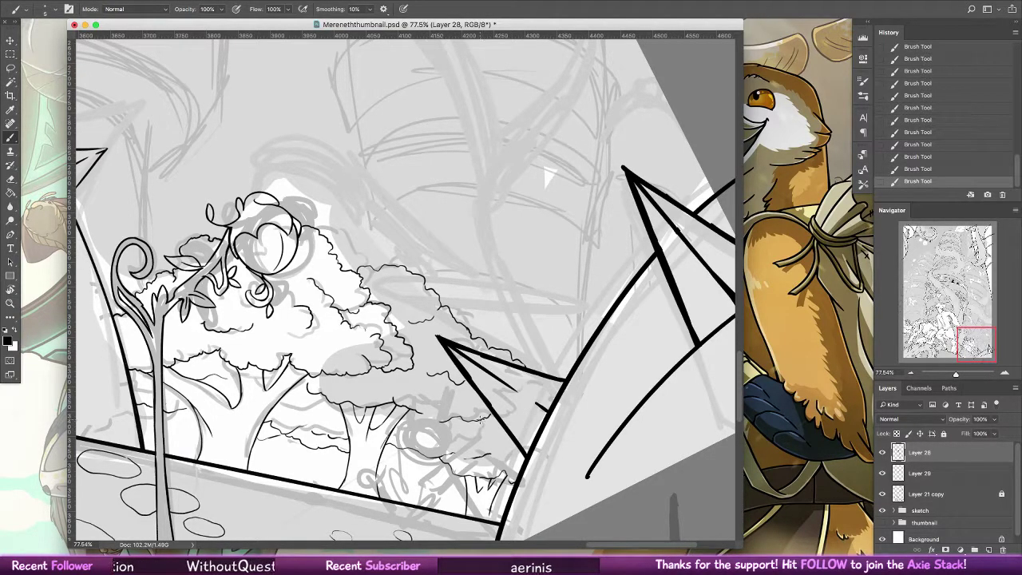
left_click_drag(480, 419, 506, 439)
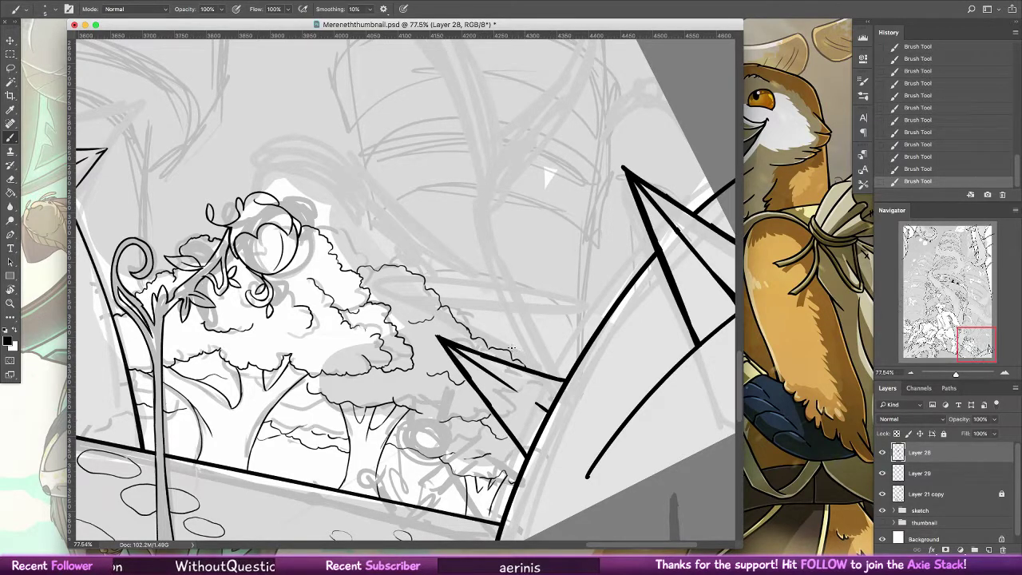
mouse_move(498, 349)
left_mouse_down()
mouse_move(541, 346)
mouse_move(553, 373)
left_mouse_up()
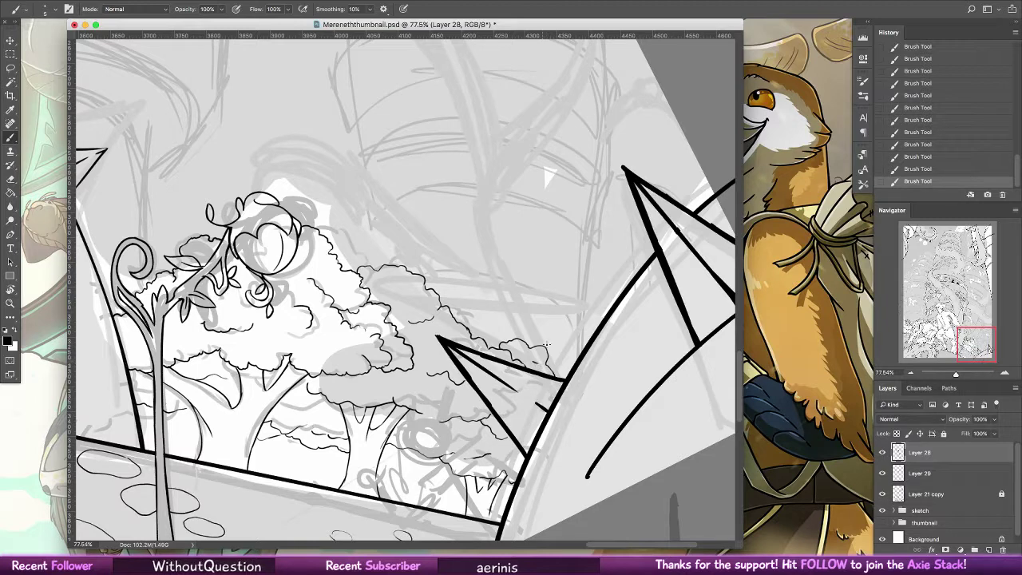
key("ctrl+z")
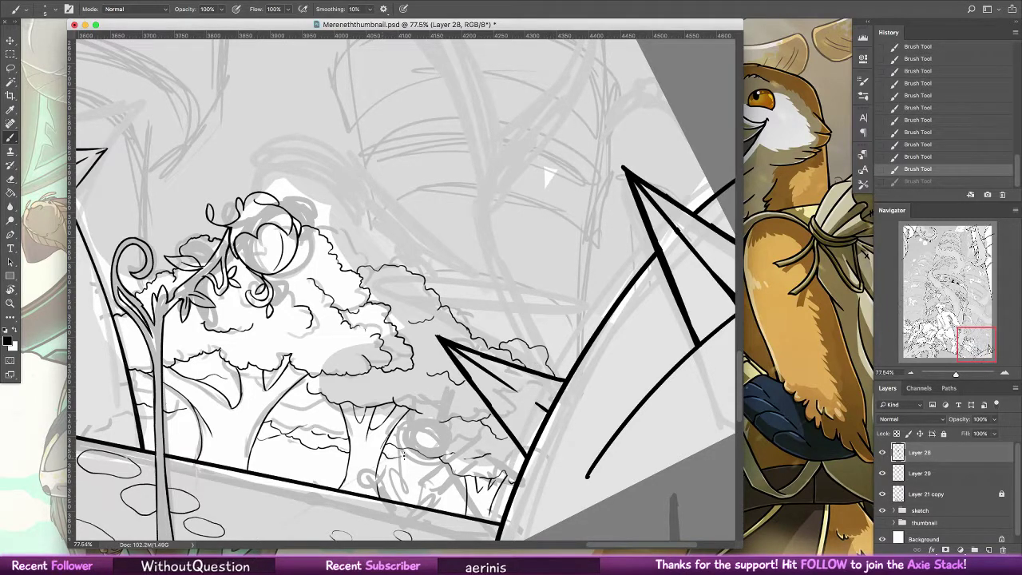
left_click_drag(422, 462, 444, 458)
- Zoom out to 26%, reset the canvas rotation to upright, and bring the upper towers into view
mouse_move(462, 309)
left_mouse_down()
mouse_move(476, 435)
mouse_move(573, 416)
left_mouse_up()
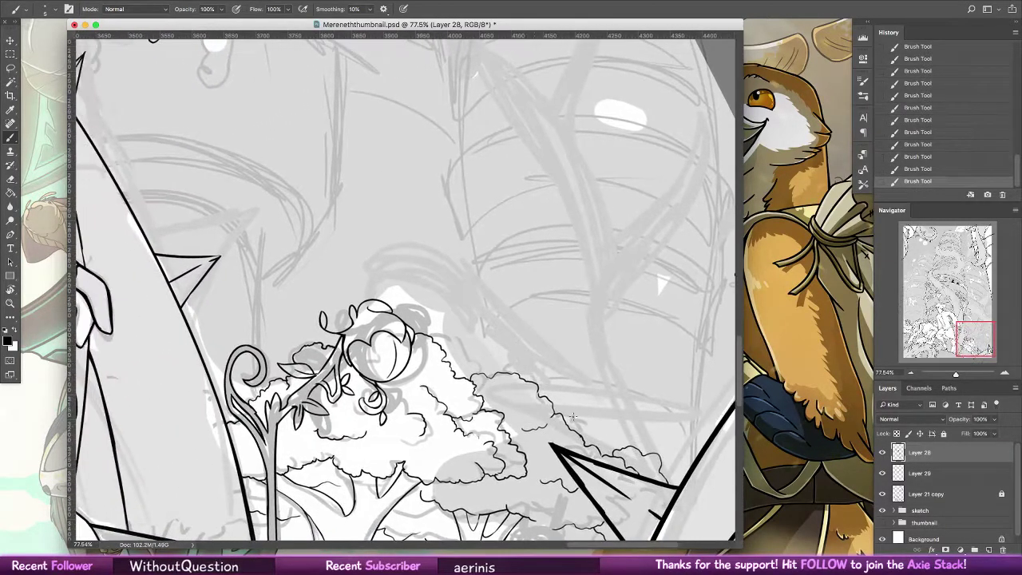
key("z")
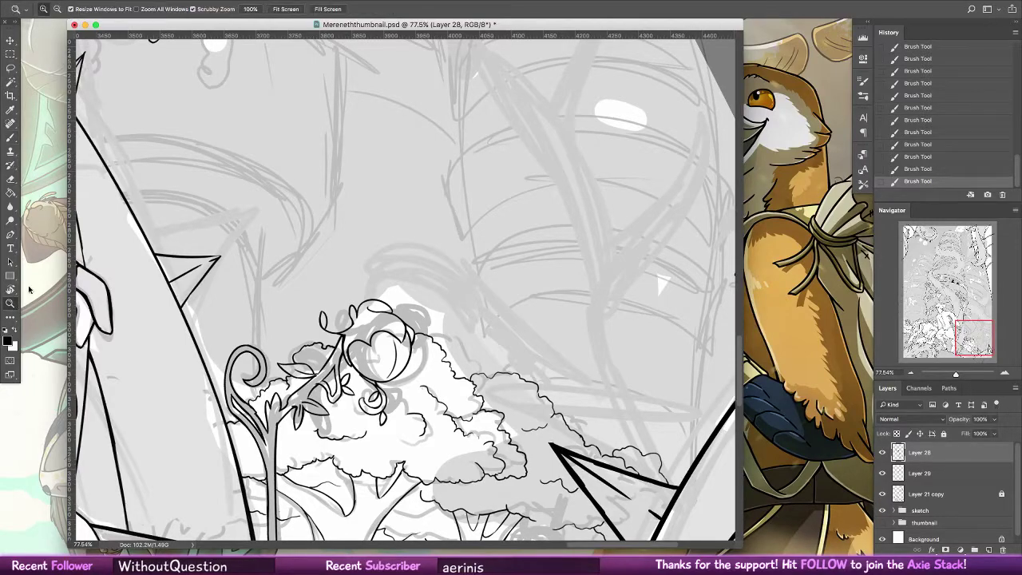
left_click_drag(543, 372, 498, 345)
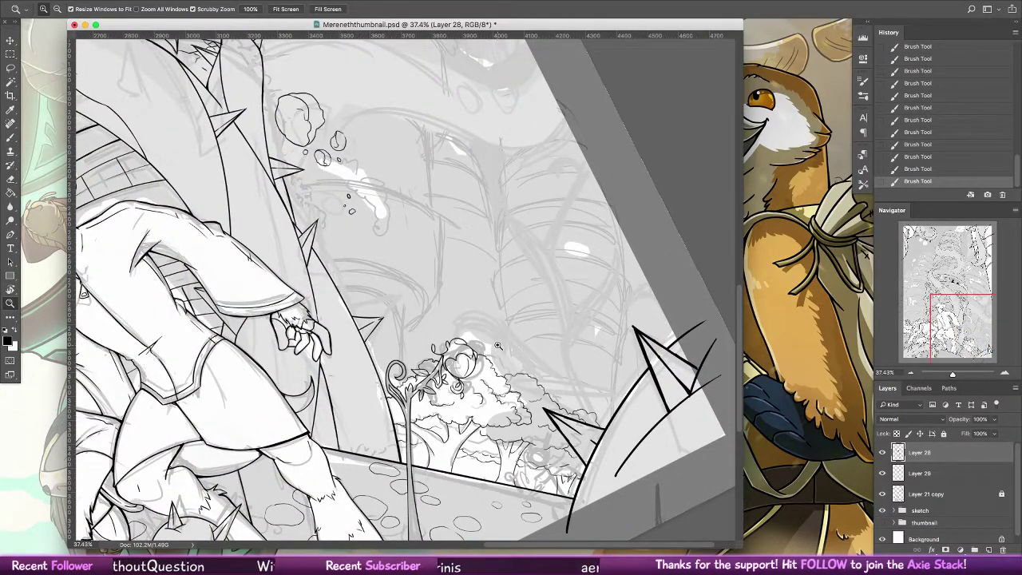
left_click_drag(603, 306, 564, 290)
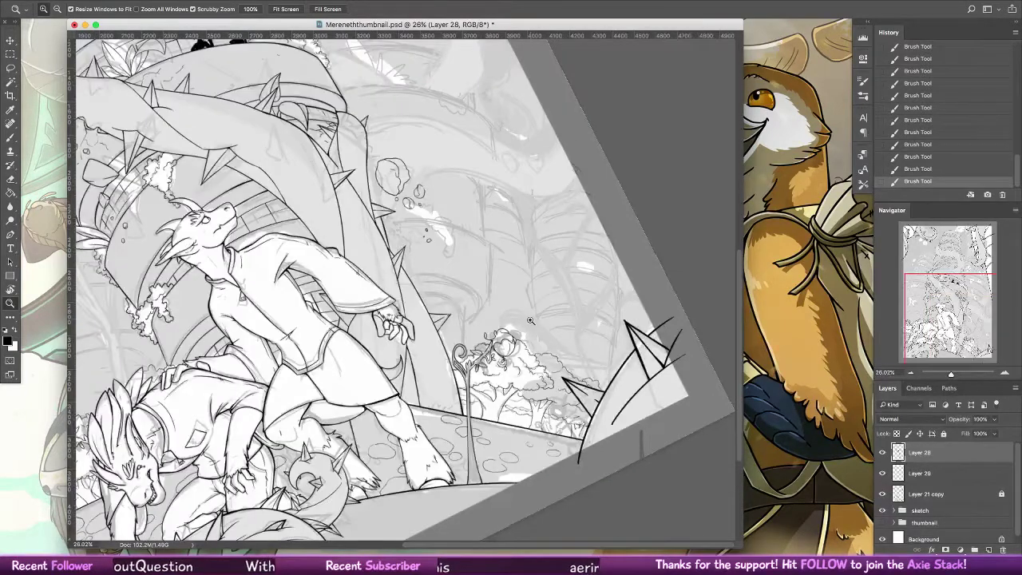
scroll(599, 327, "up", 10)
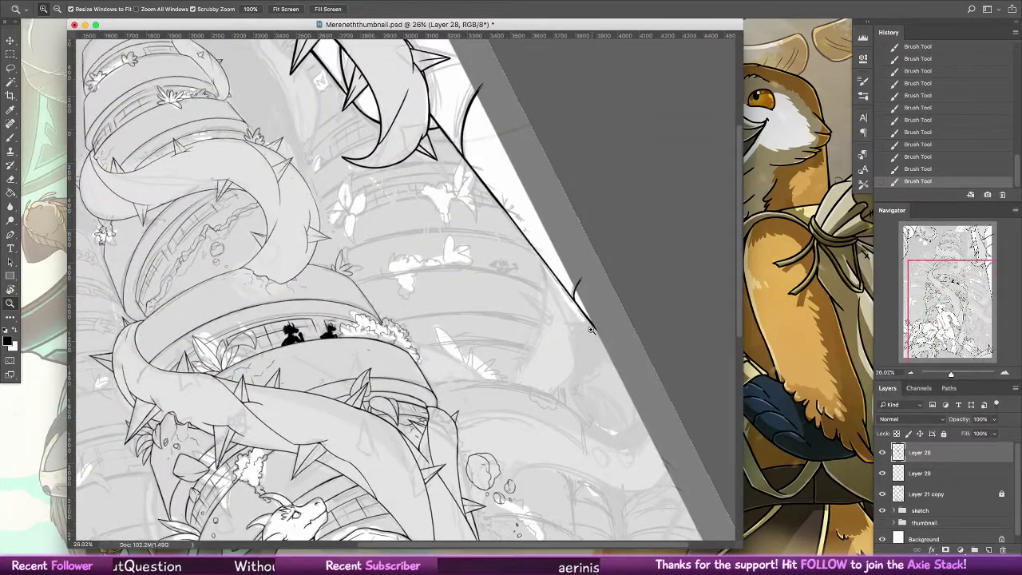
left_click_drag(510, 315, 588, 425)
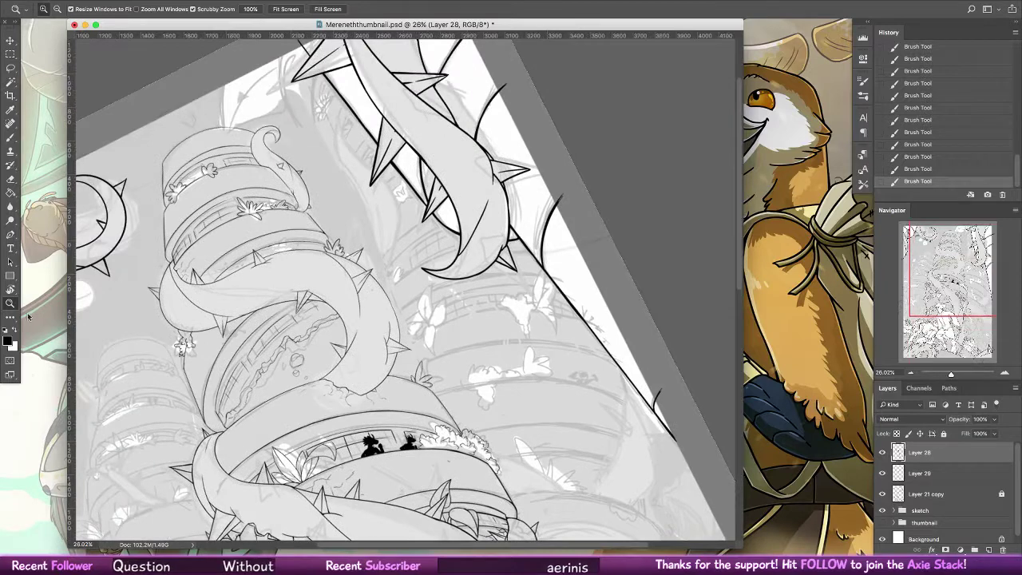
left_click(10, 290)
double_click(9, 290)
left_click(9, 304)
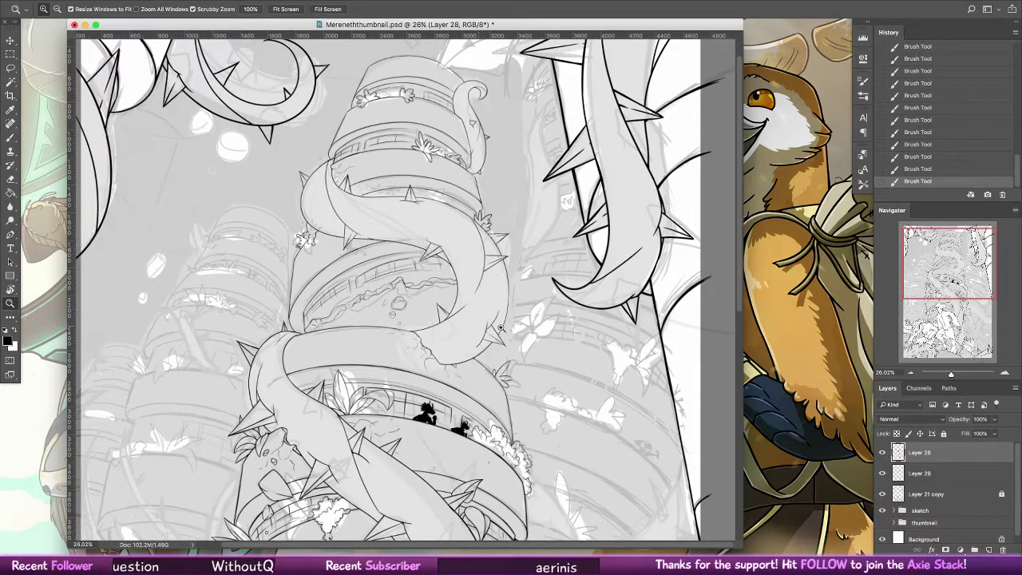
mouse_move(520, 352)
left_mouse_down()
mouse_move(546, 352)
mouse_move(557, 397)
left_mouse_up()
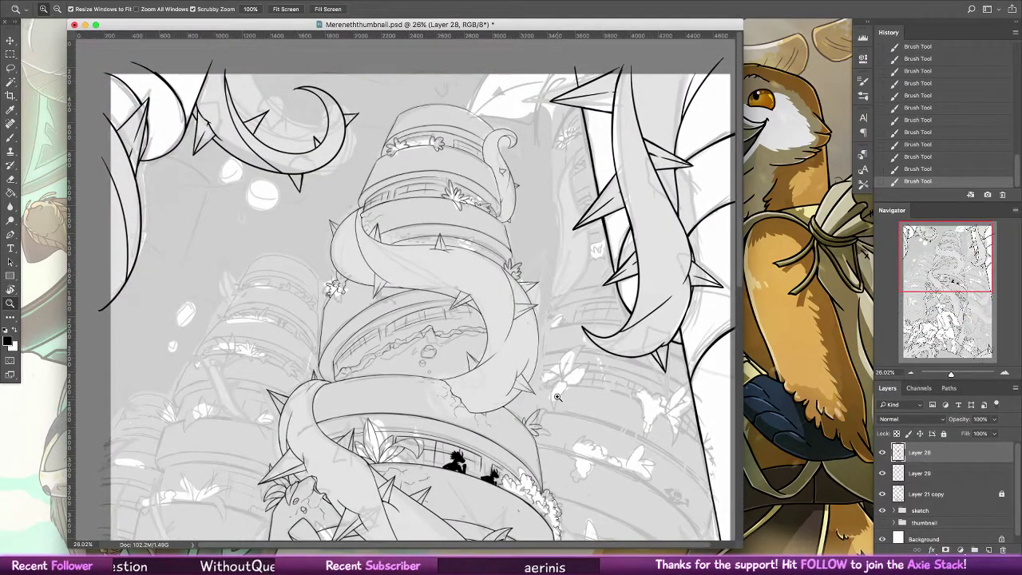
- Switch to Finder, open the Personal Art folder and preview the acelle.psd sketch
left_click(857, 296)
left_click(708, 5)
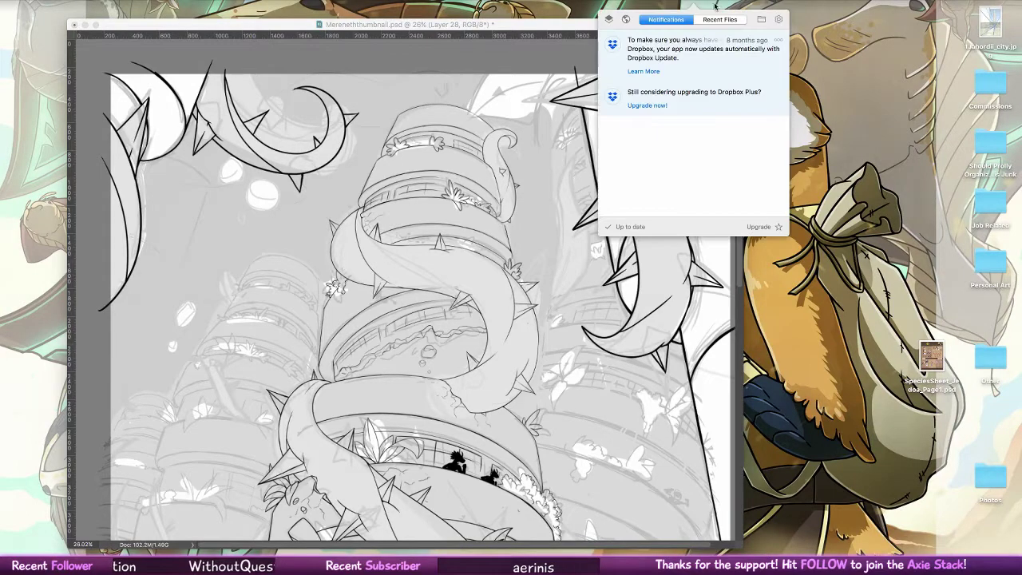
left_click(853, 127)
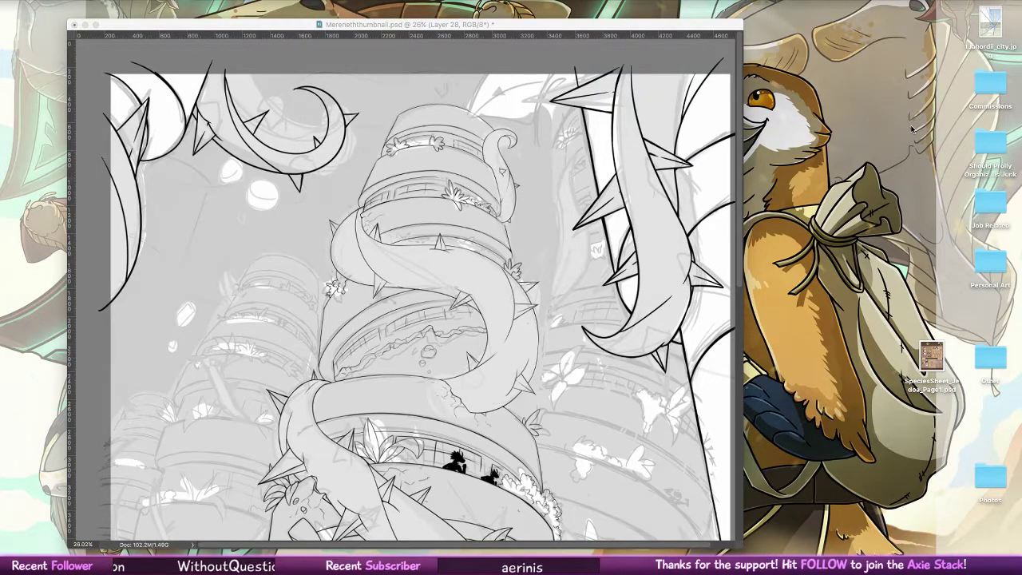
double_click(996, 271)
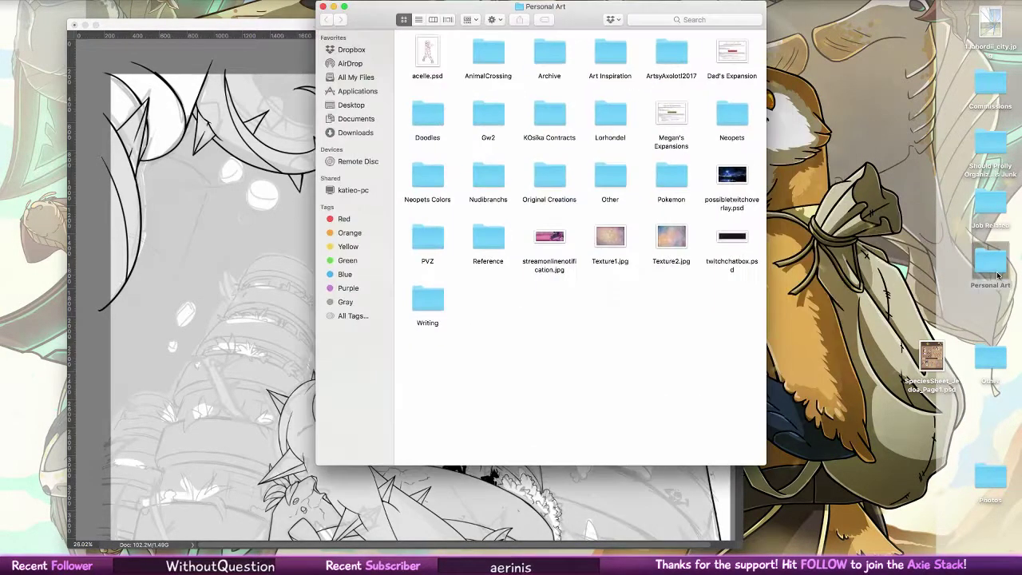
left_click(428, 55)
key("space")
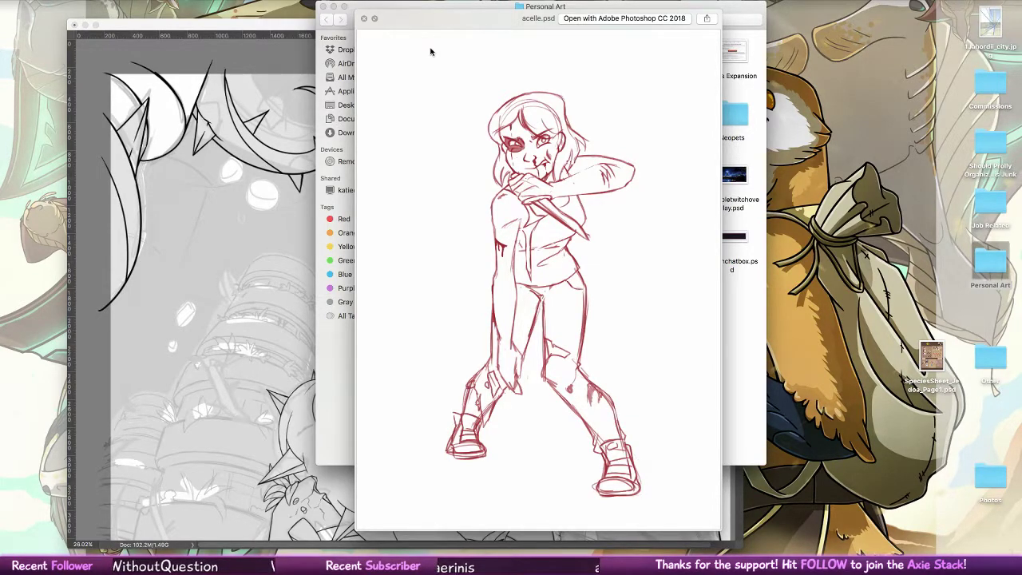
- Close the acelle.psd preview and the Personal Art folder, and return to the middle of the tower drawing in Photoshop
key("space")
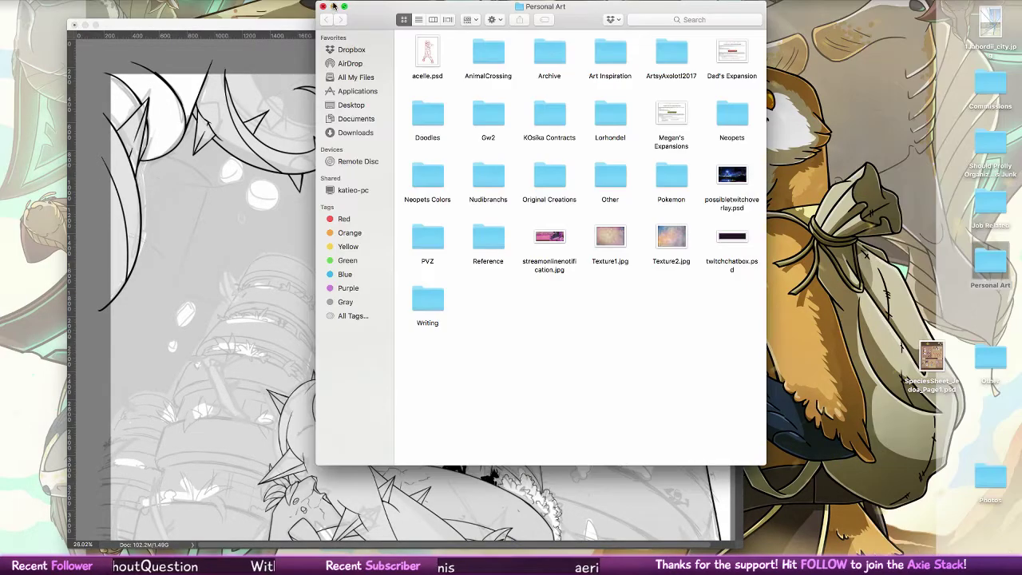
key("super+w")
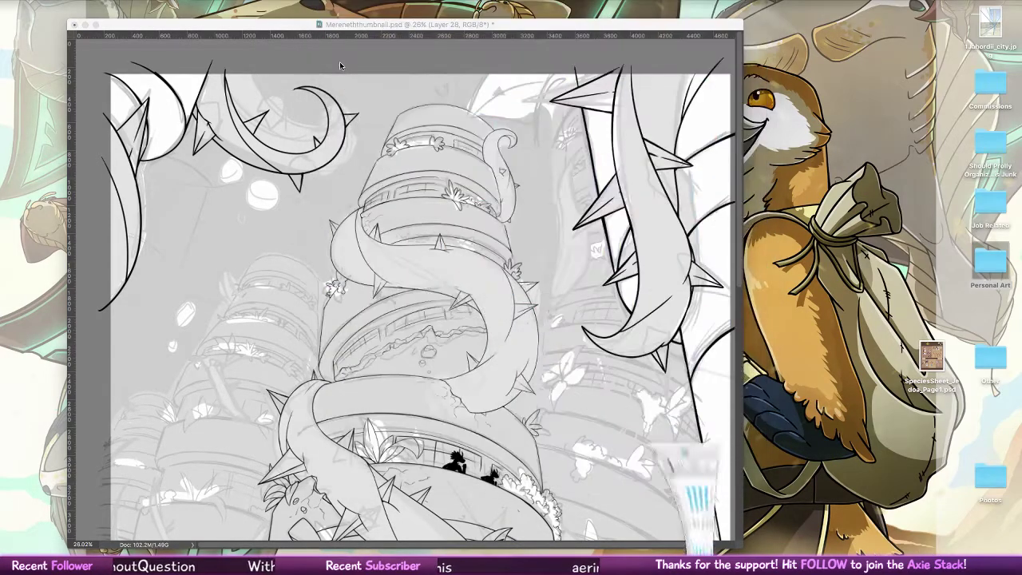
left_click(582, 369)
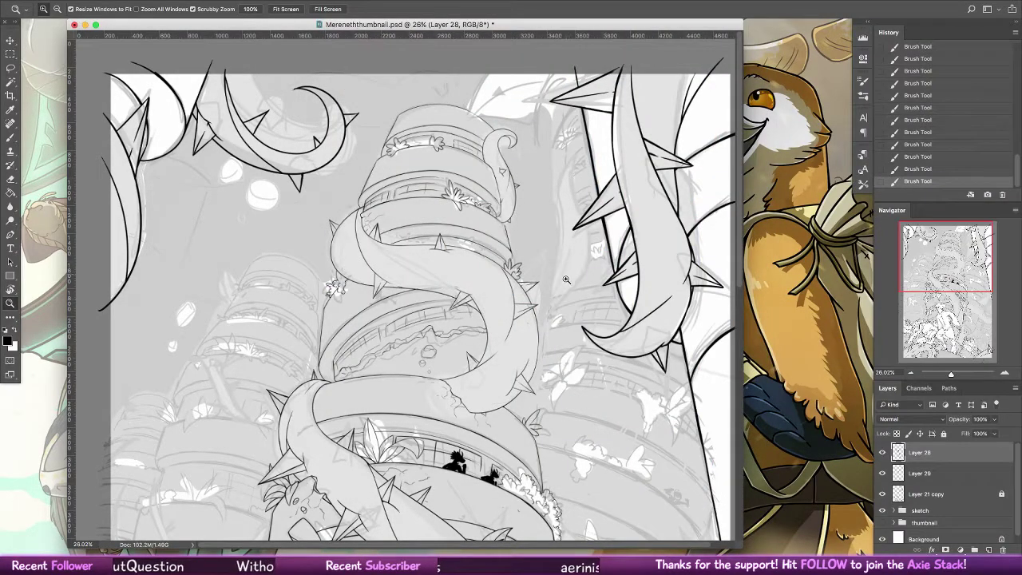
scroll(589, 351, "down", 5)
scroll(606, 341, "down", 3)
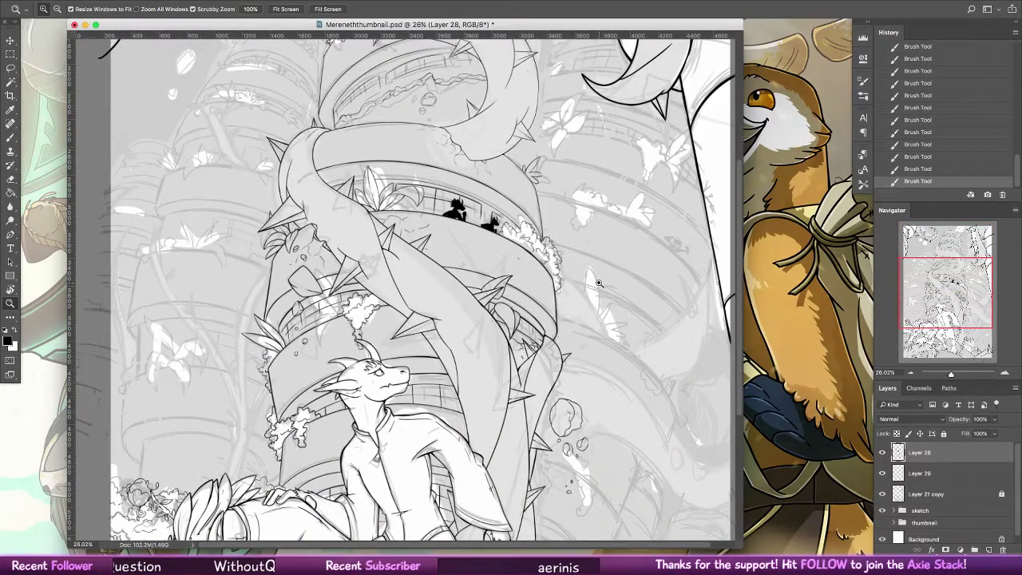
- Zoom in on the foliage behind the crouching figure and toggle Layer 28's visibility to compare its line art with the sketch
scroll(651, 361, "down", 4)
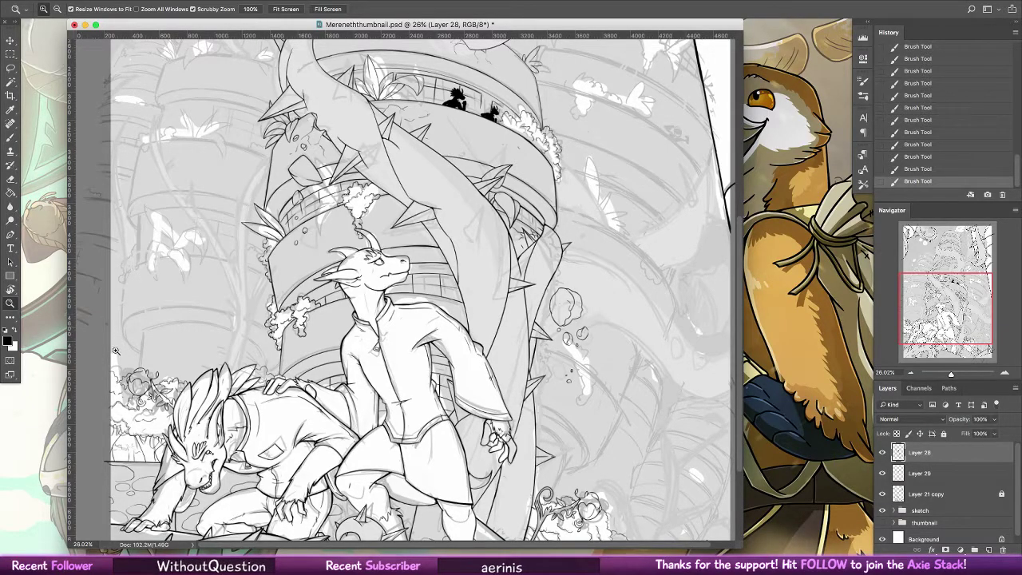
left_click_drag(137, 336, 185, 331)
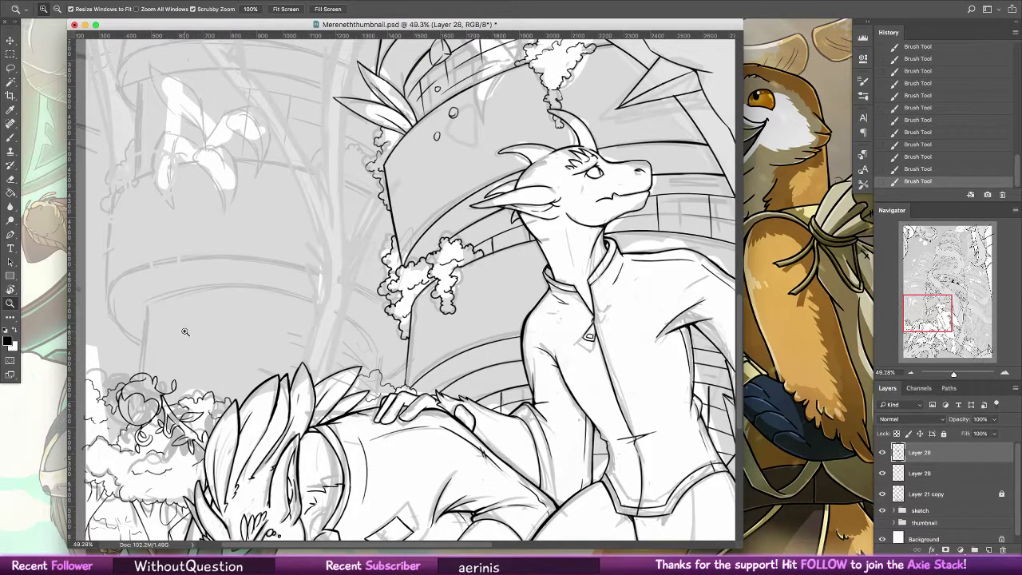
left_click_drag(483, 358, 539, 376)
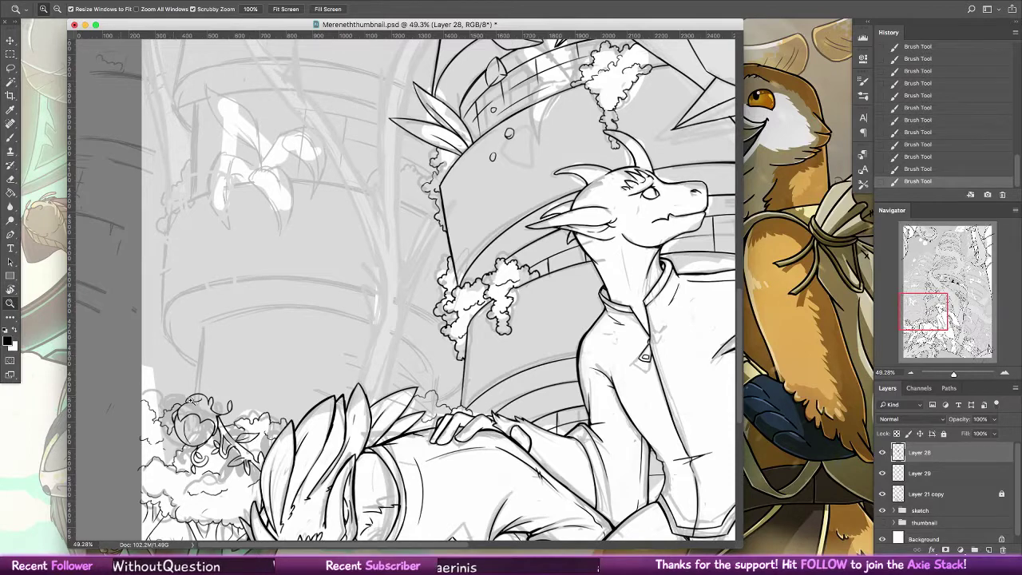
left_click_drag(172, 400, 222, 400)
left_click(10, 137)
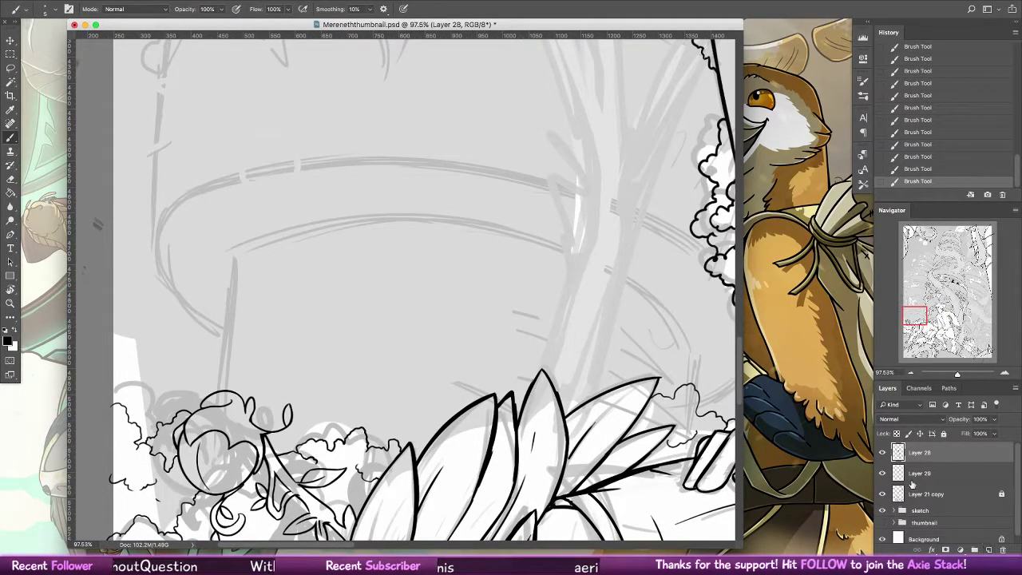
left_click(882, 452)
left_click(882, 452)
left_click(882, 453)
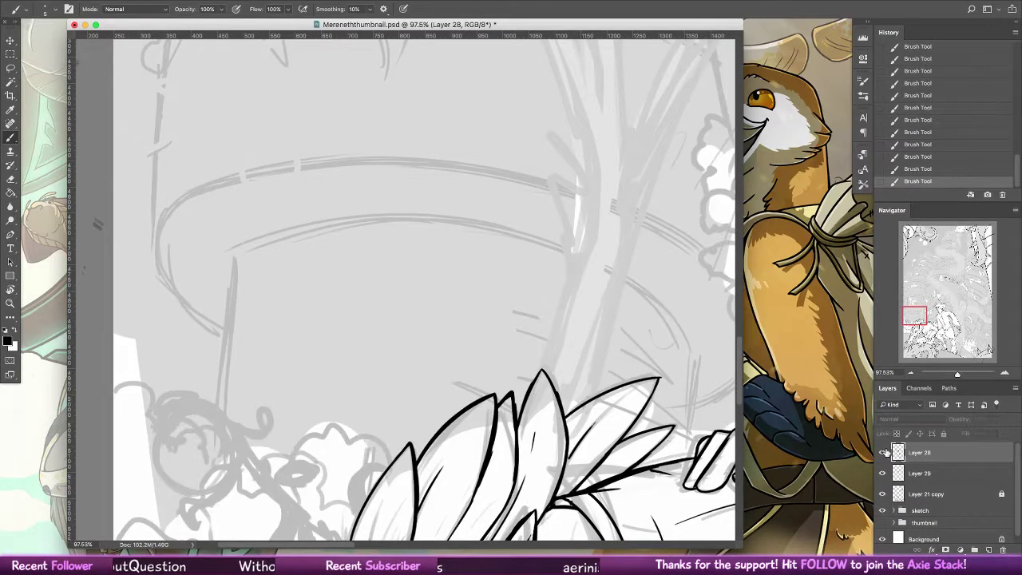
left_click(883, 452)
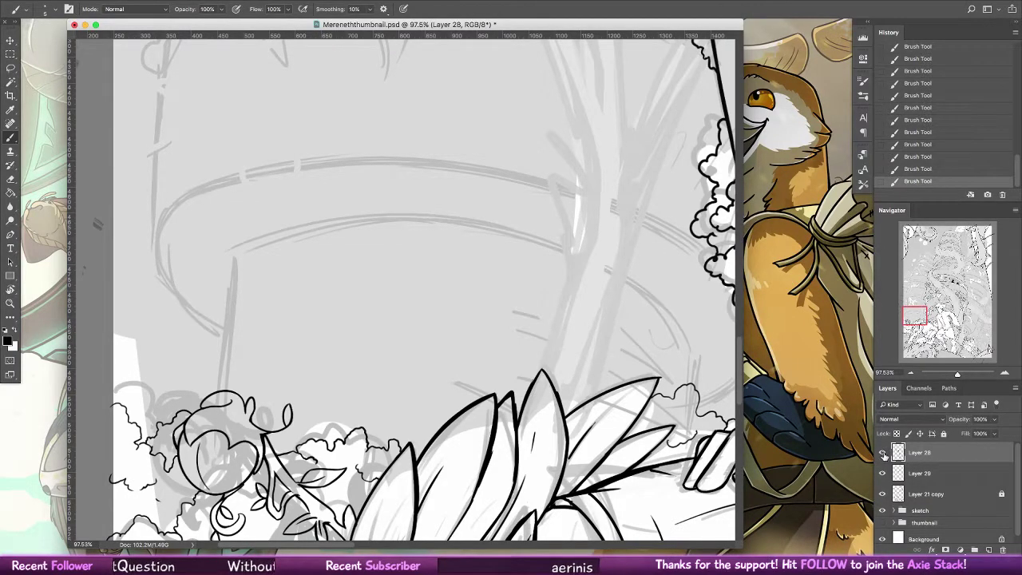
- View the whole drawing and examine the line art by toggling Layer 28, Layer 29 and Layer 21 copy and hiding the sketch group
key("z")
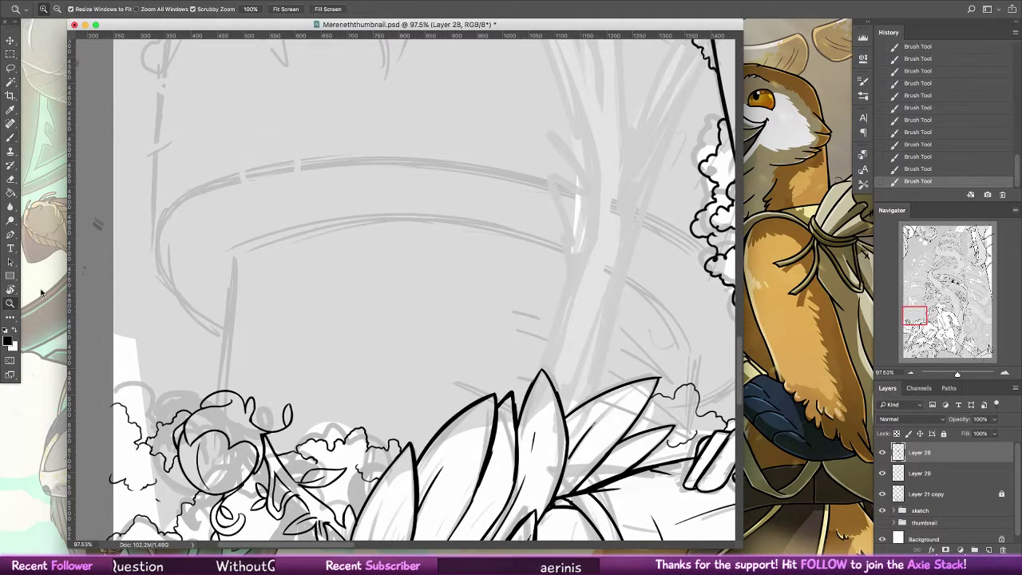
left_click_drag(590, 365, 471, 379)
left_click_drag(613, 412, 593, 399)
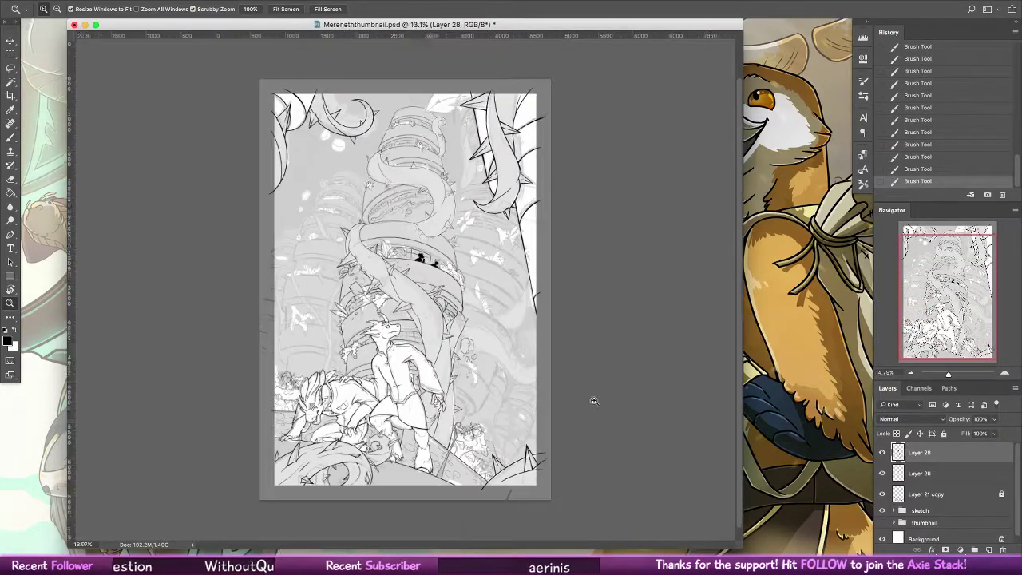
left_click(882, 452)
left_click(883, 453)
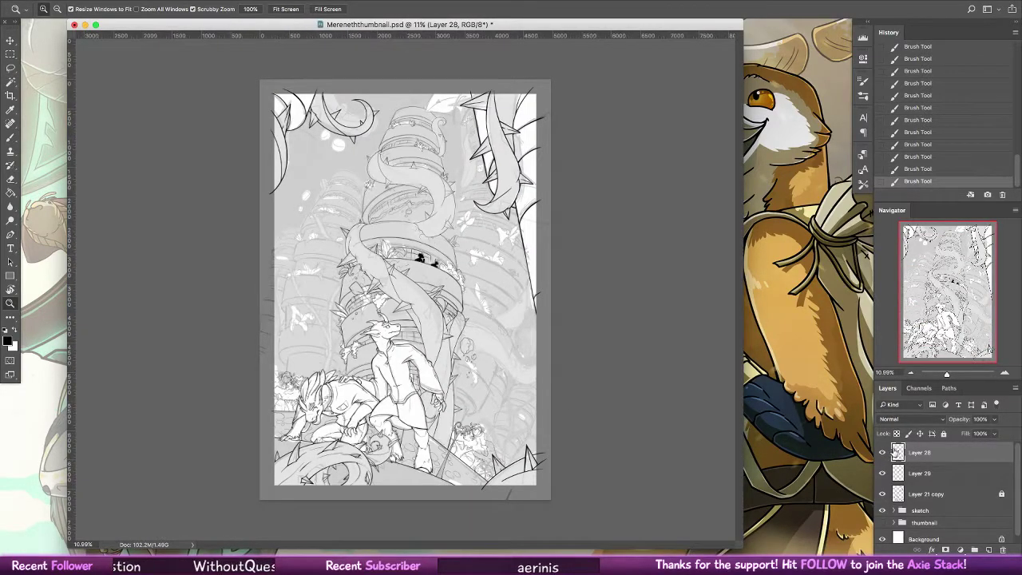
left_click(883, 472)
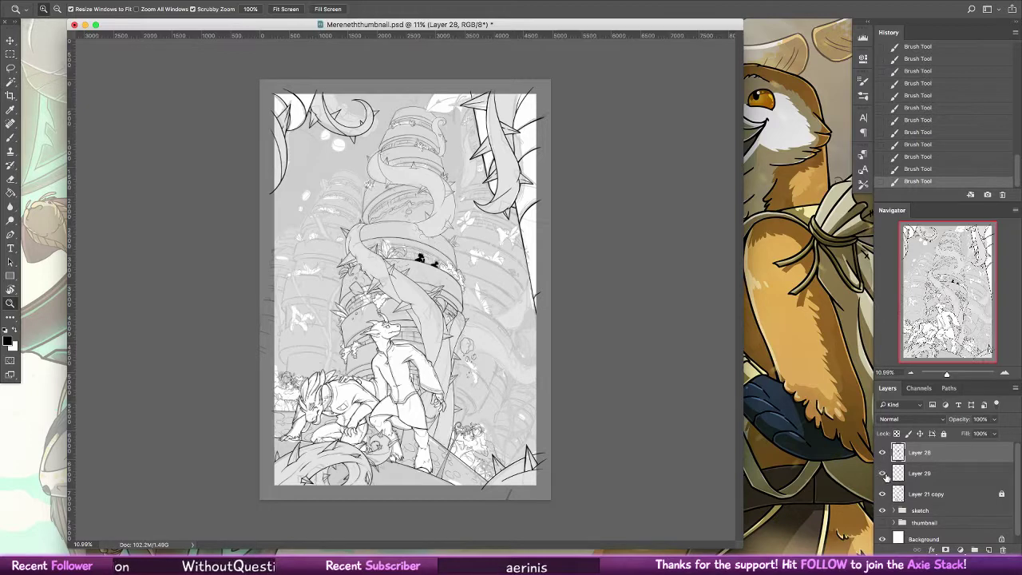
left_click(883, 473)
left_click(882, 510)
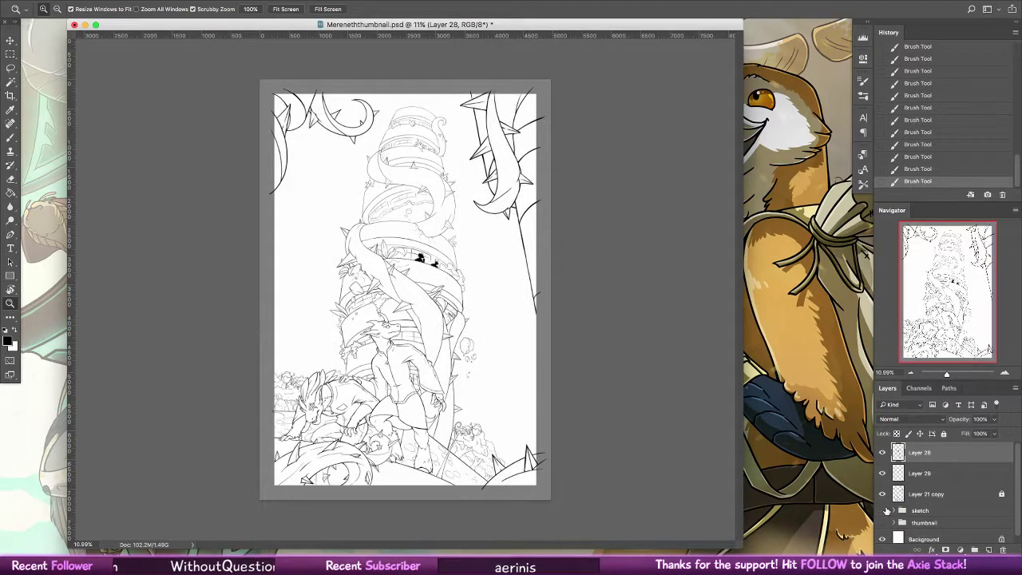
left_click(884, 494)
left_click(884, 494)
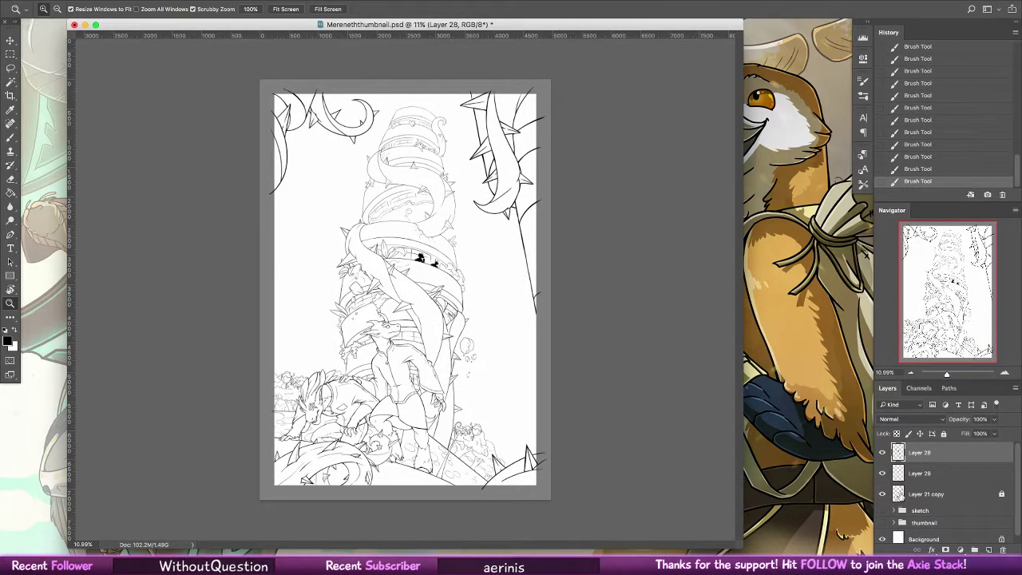
- Merge Layer 28 and Layer 29 into one layer and check the merged line art by toggling its visibility
left_click(926, 473, "shift")
right_click(938, 456)
left_click(843, 412)
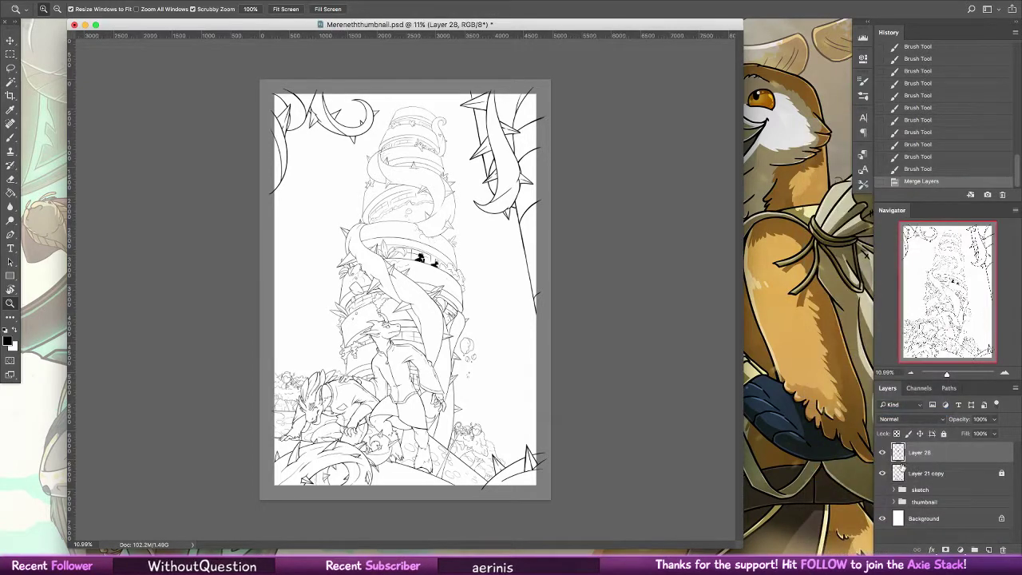
left_click(883, 453)
left_click(883, 453)
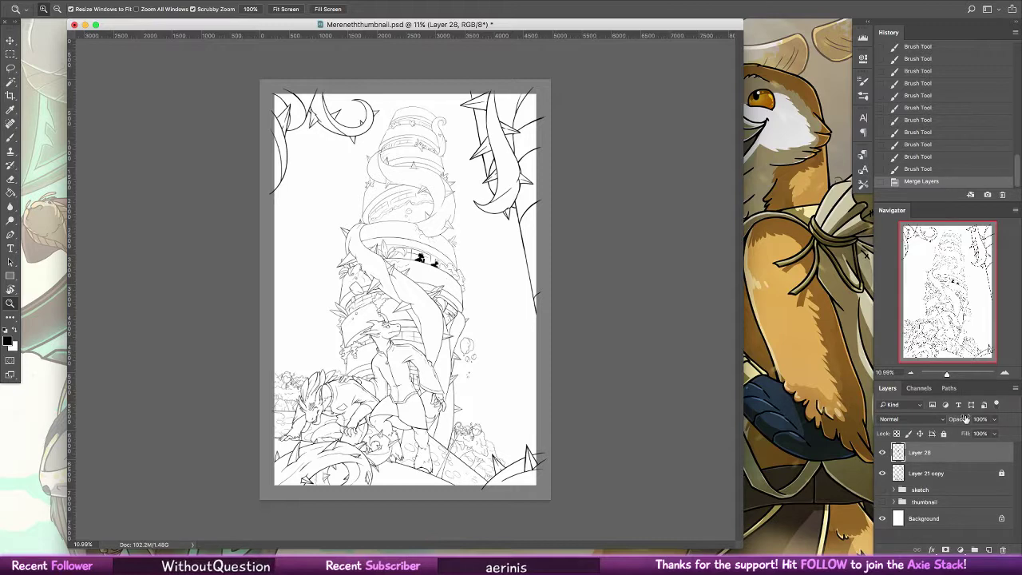
- Switch to Finder and open the Cure Sketches folder inside Personal Art, Archive, 2015
left_click(782, 301)
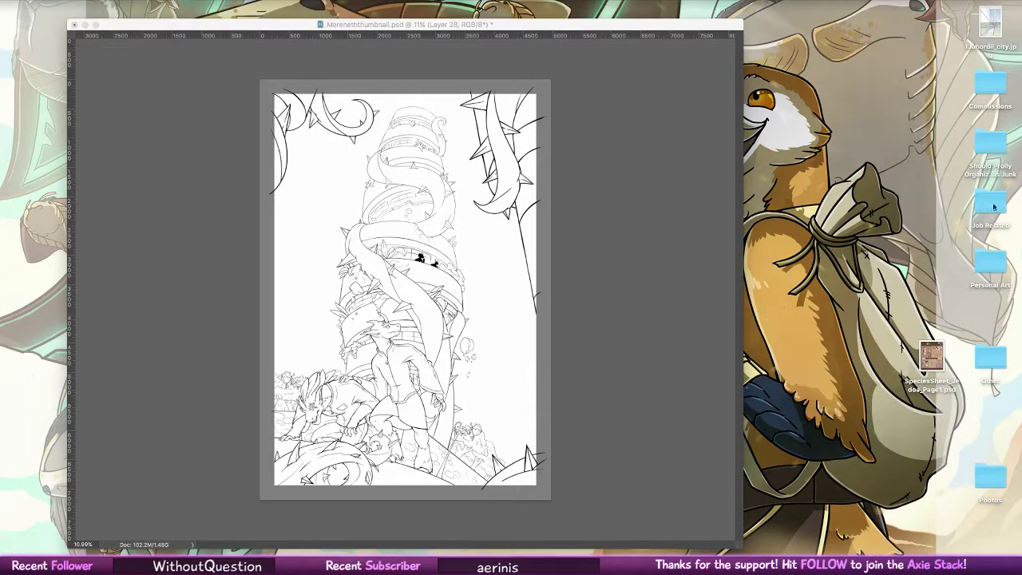
left_click(993, 148)
left_click(991, 264)
double_click(992, 266)
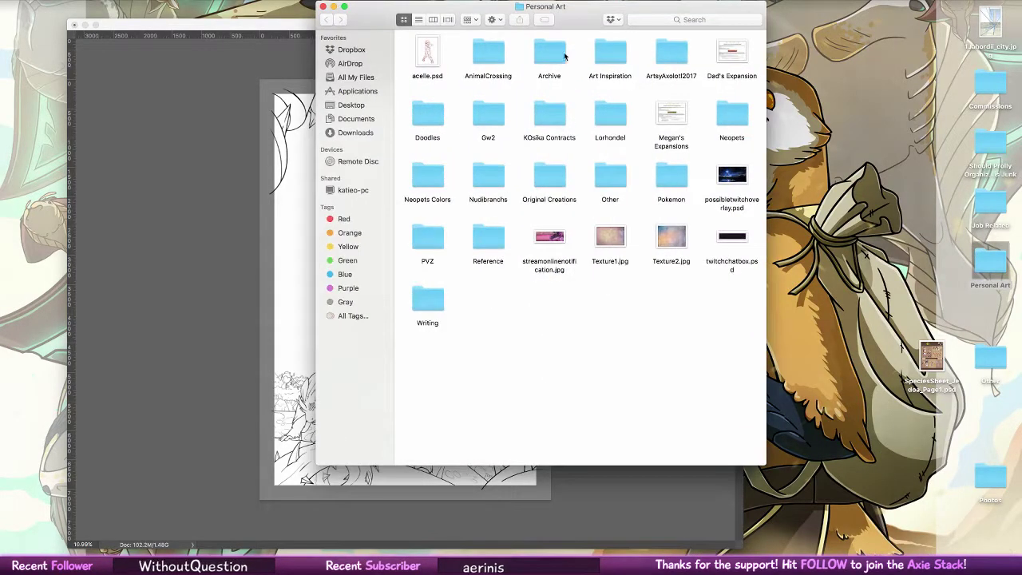
double_click(562, 52)
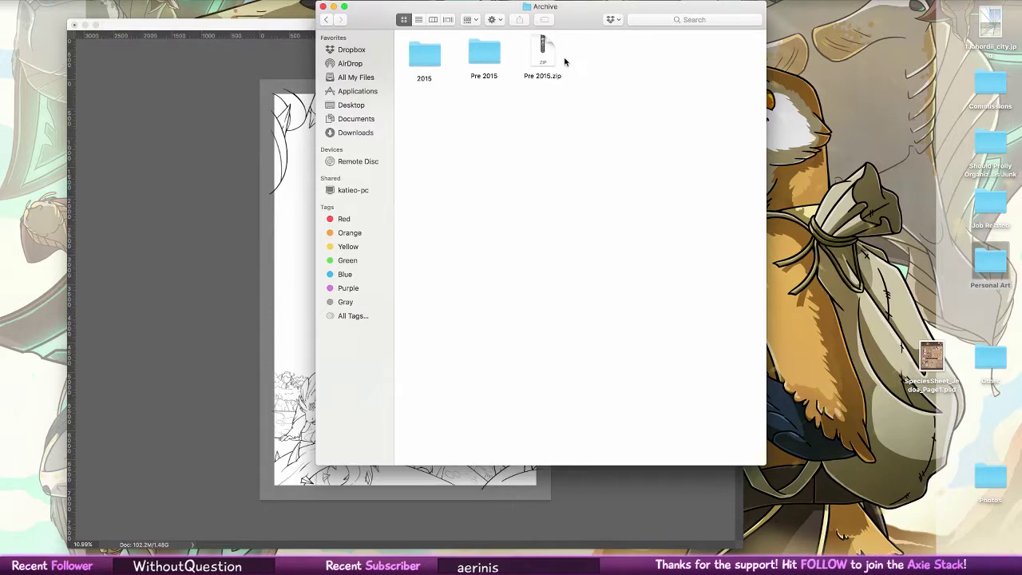
double_click(425, 51)
left_click(573, 117)
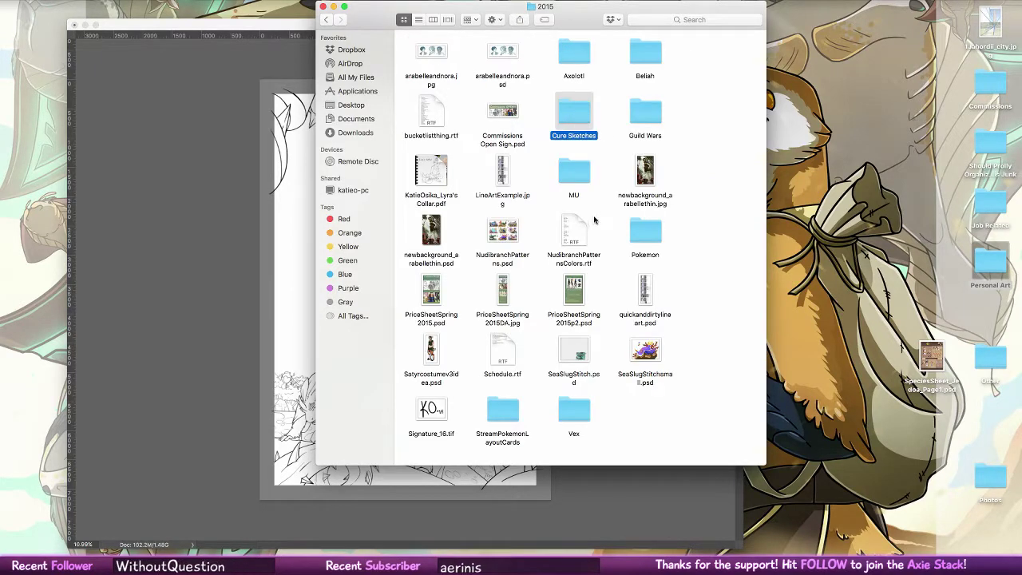
double_click(574, 118)
- Preview doctorvsbeastv5.png and acelleandthebeast.jpg in the Cure Sketches folder, closing each preview after viewing
left_click(445, 174)
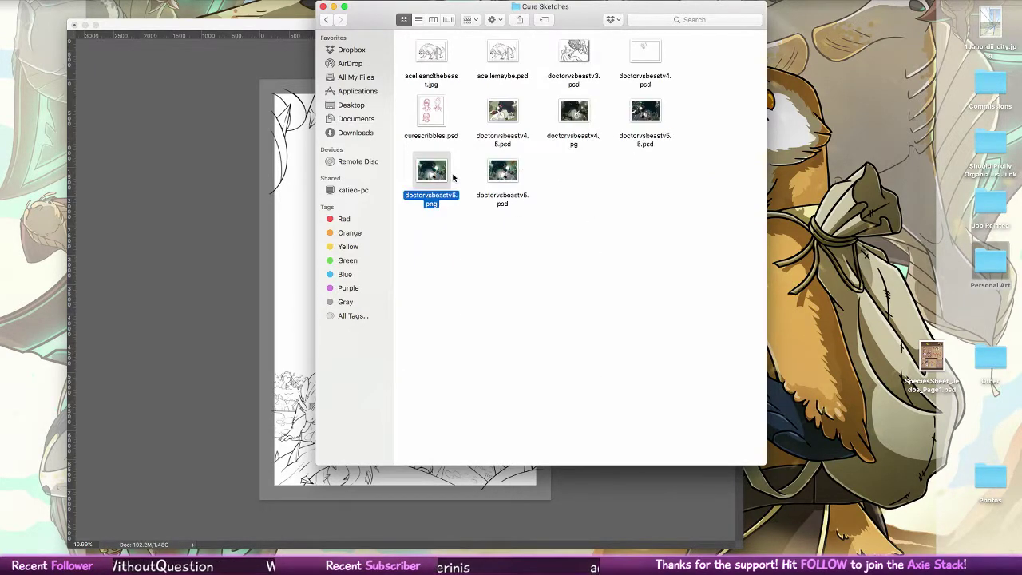
key("space")
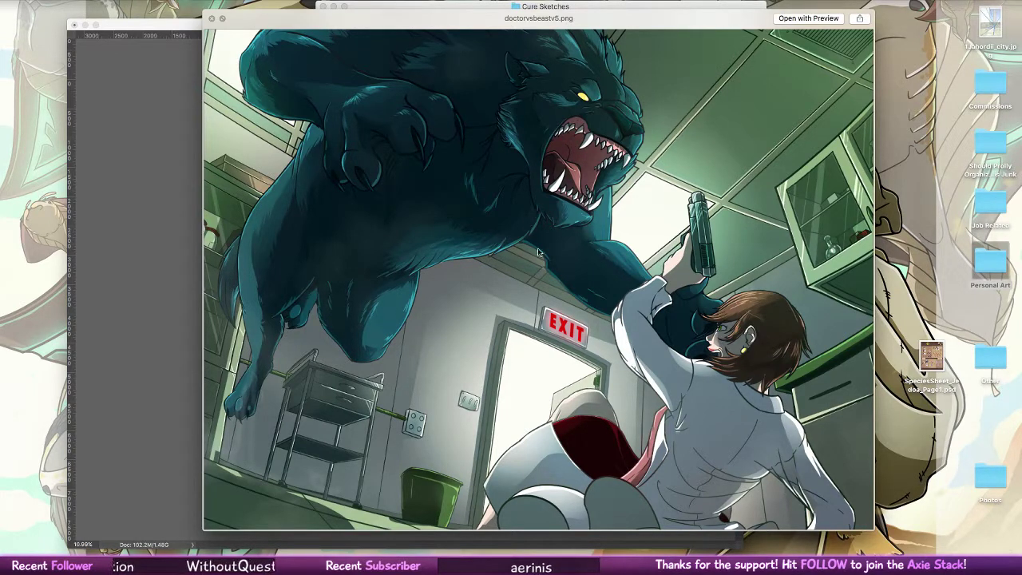
key("space")
left_click(426, 49)
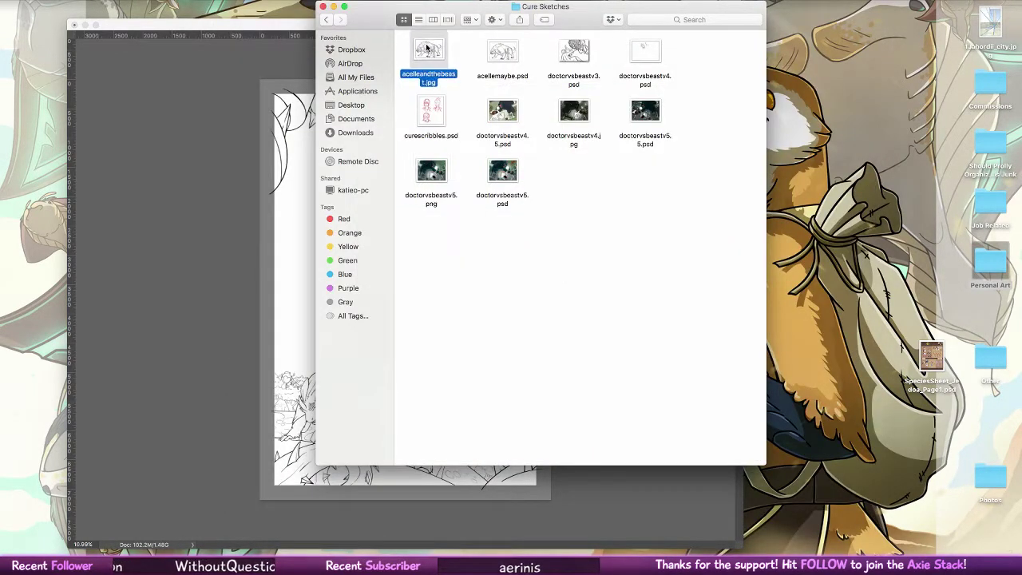
key("space")
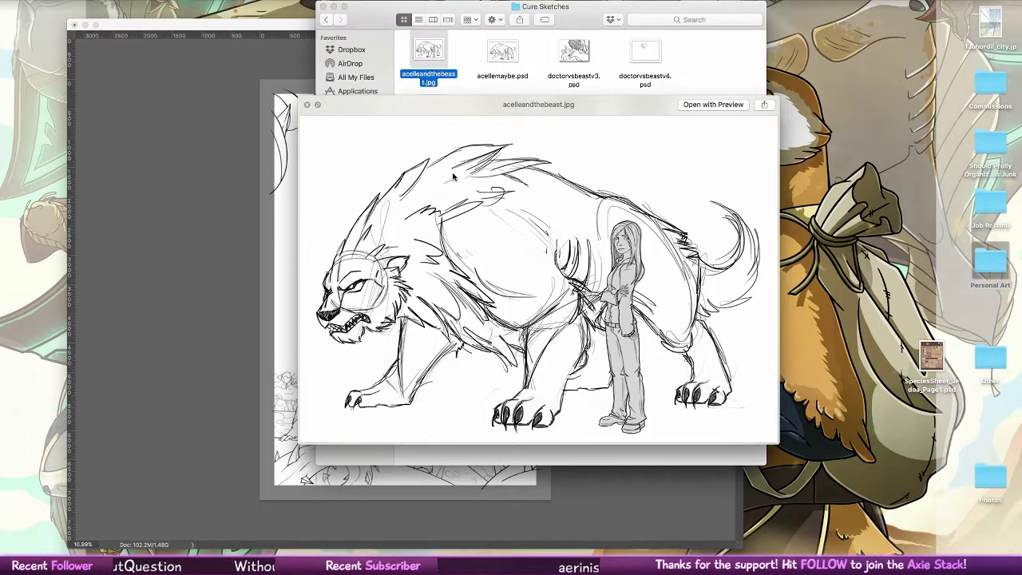
key("space")
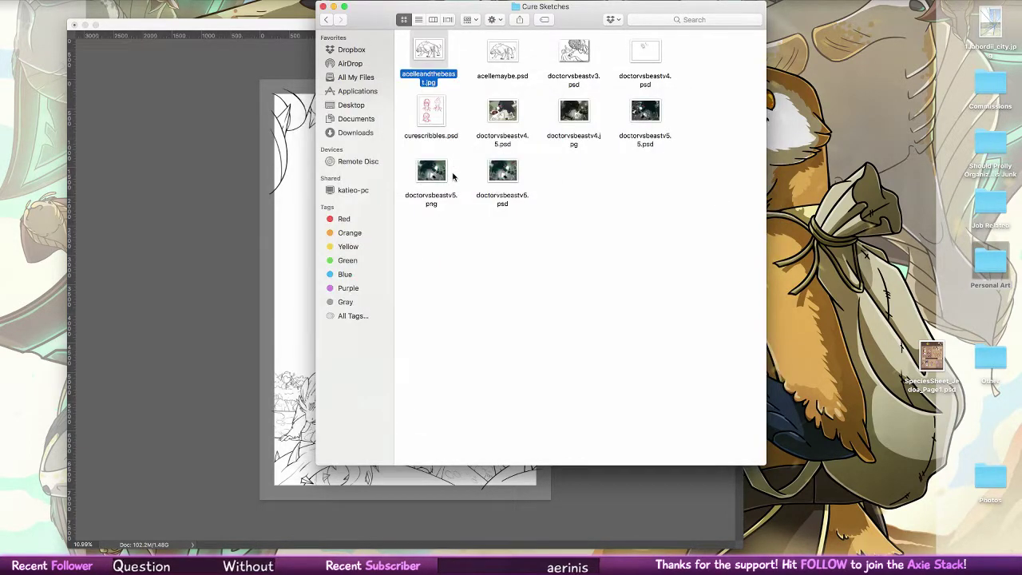
- Close the Cure Sketches folder window and return to the tower drawing in Photoshop
left_click(326, 9)
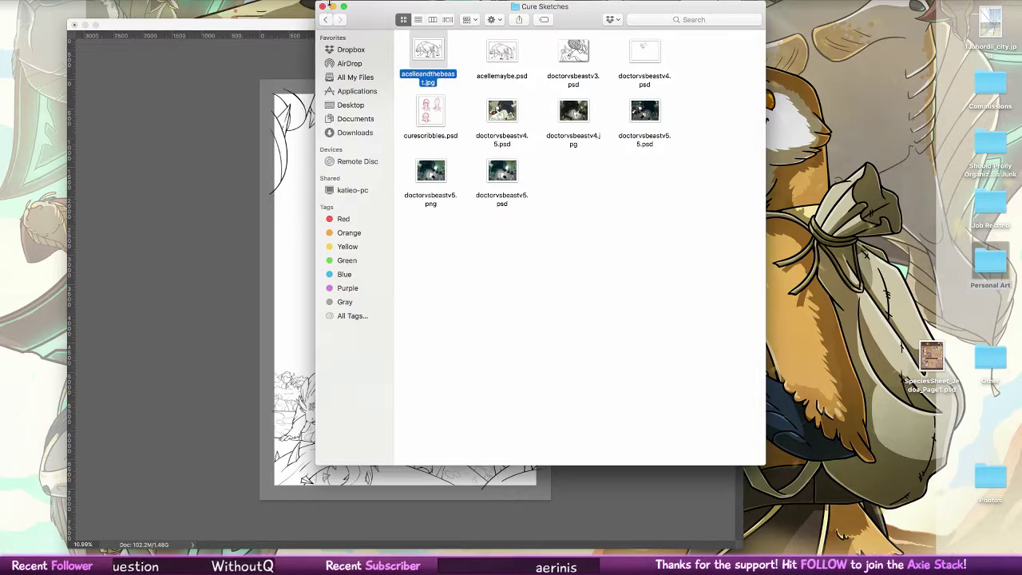
left_click(324, 7)
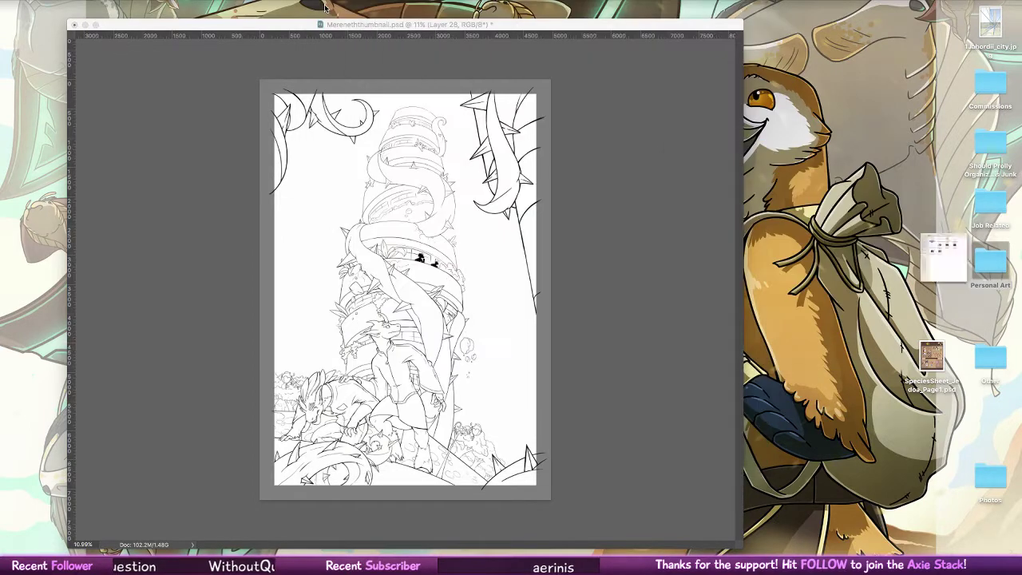
left_click(580, 325)
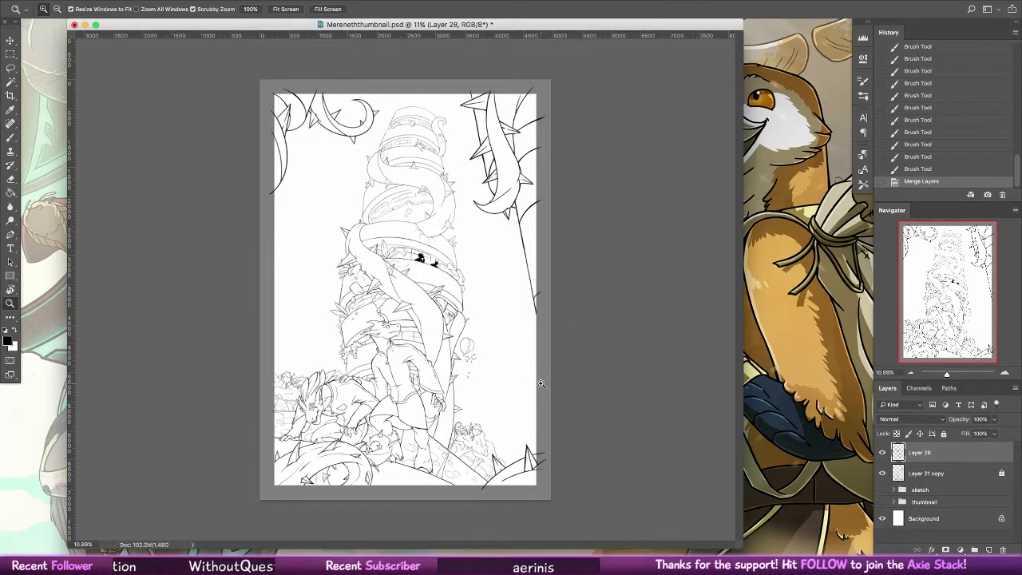
- Show the sketch group and zoom to 129% on the background tower base above the lower-left flower, with the Brush tool active
left_click(883, 490)
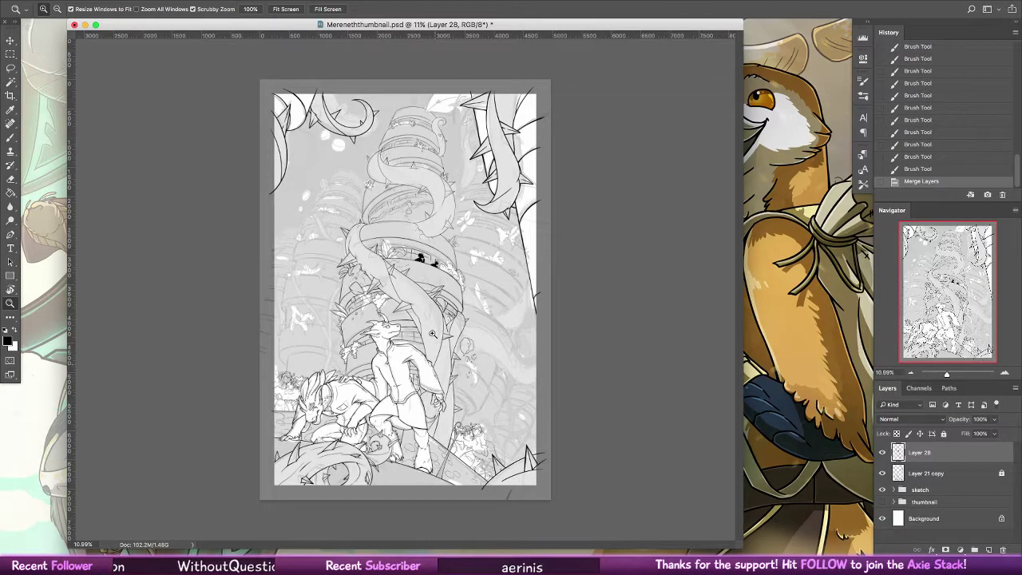
left_click_drag(283, 374, 359, 374)
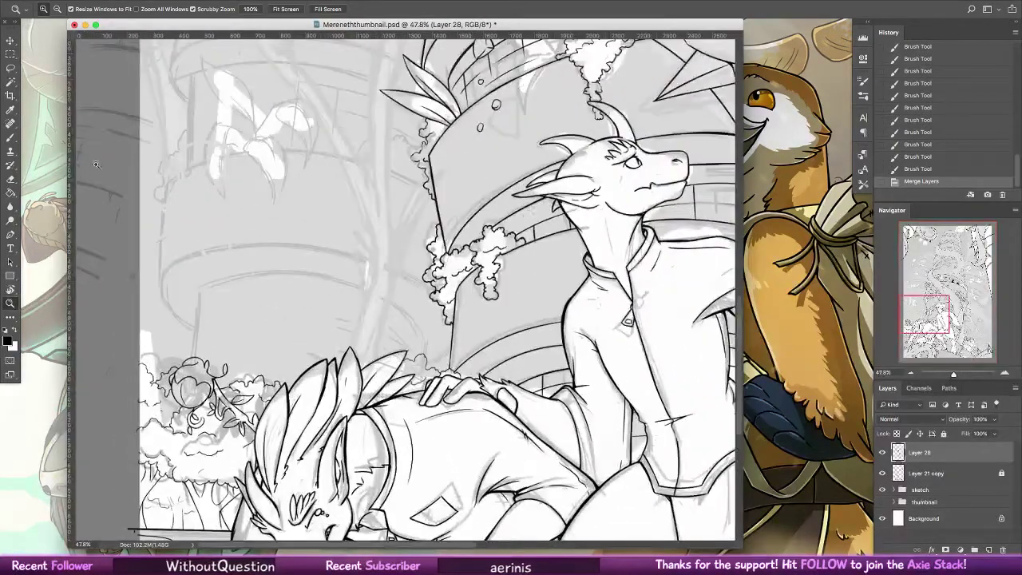
left_click(10, 137)
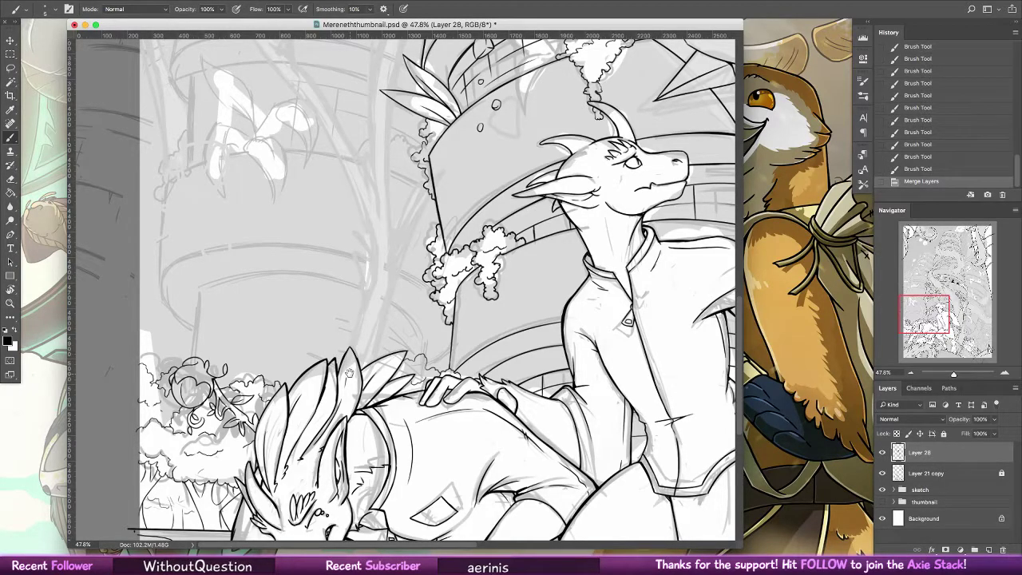
scroll(352, 373, "down", 2)
key("z")
left_click_drag(233, 377, 273, 377)
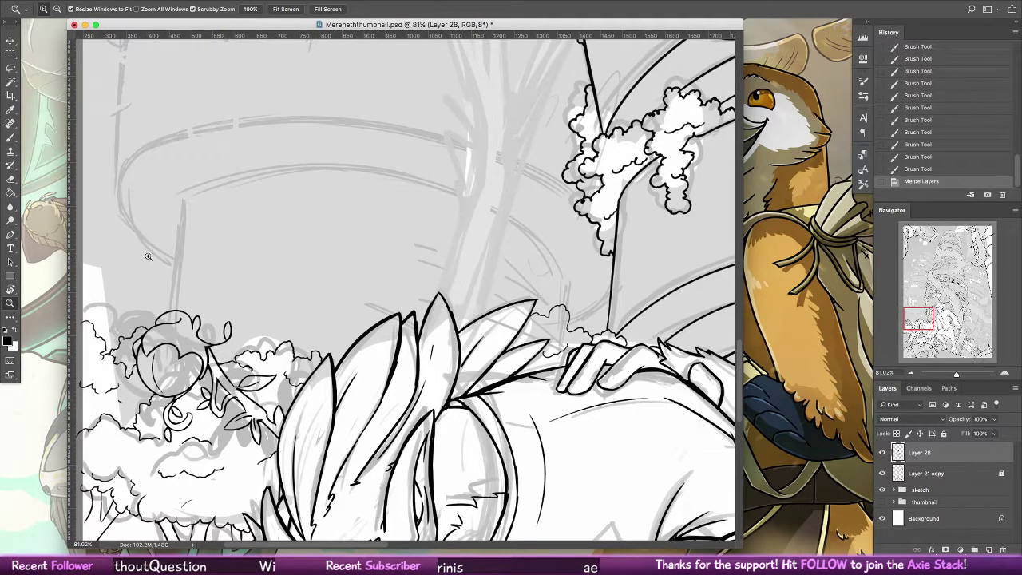
left_click_drag(140, 260, 171, 260)
left_click(11, 138)
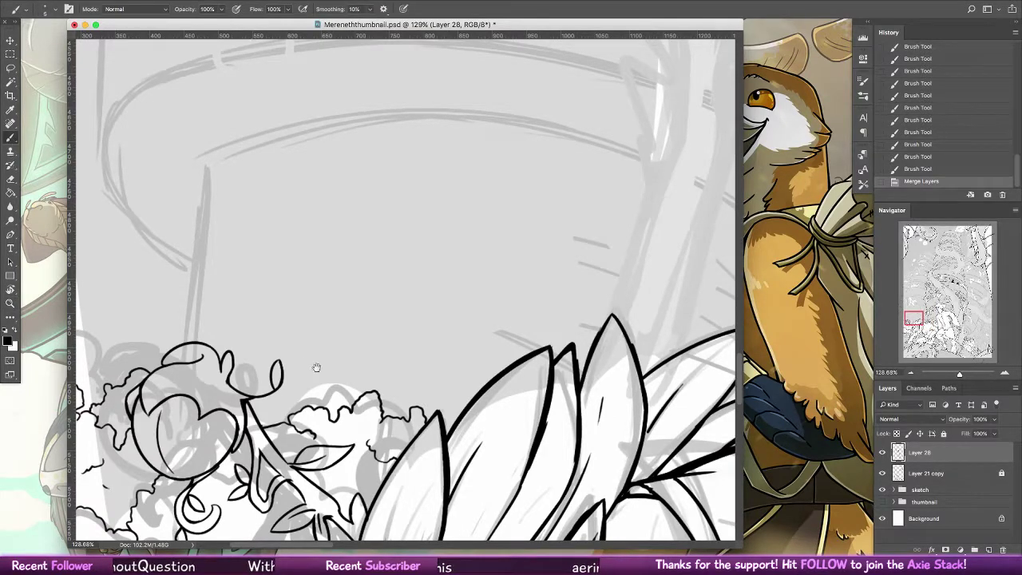
scroll(319, 319, "up", 5)
scroll(320, 319, "left", 5)
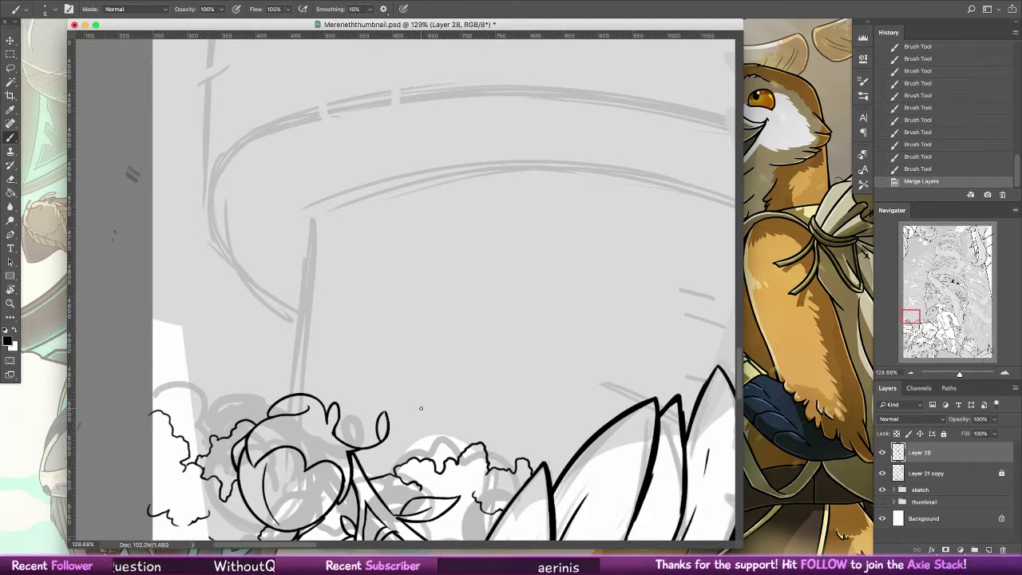
- Add a new layer above the line art, fully lock Layer 28, and make the new layer active for drawing
left_click(989, 550)
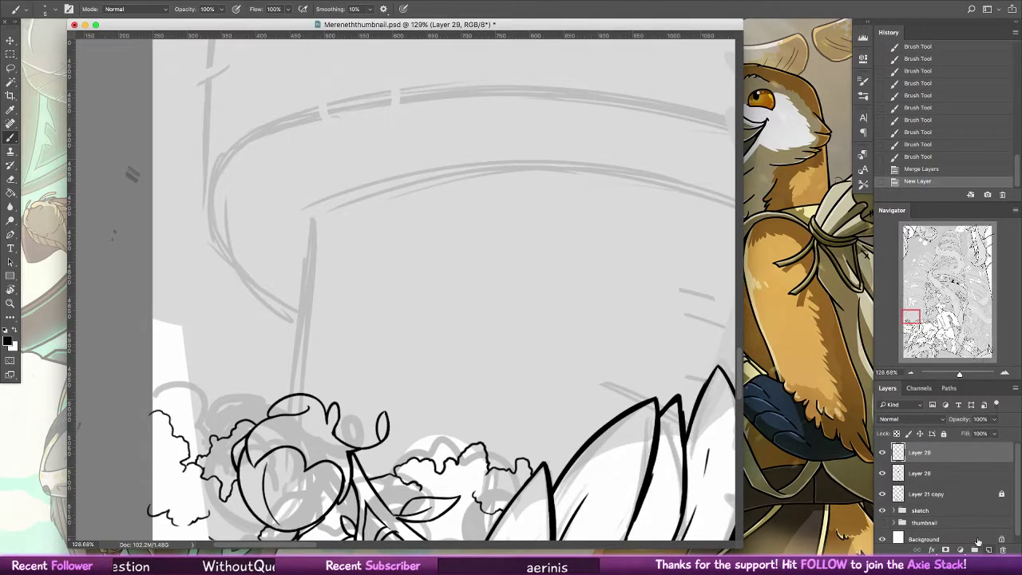
left_click(955, 490)
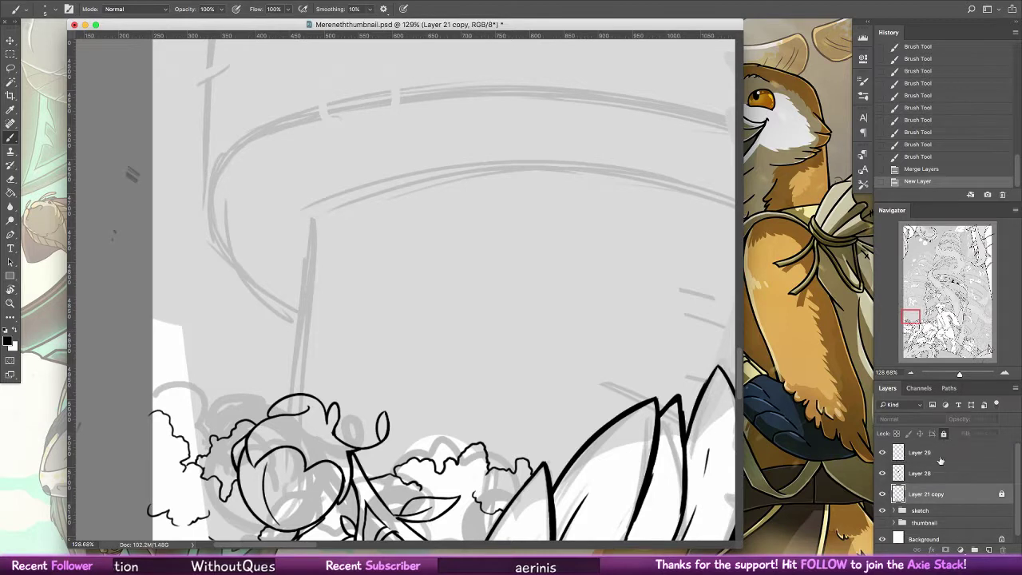
left_click(942, 473)
left_click(944, 434)
left_click(952, 454)
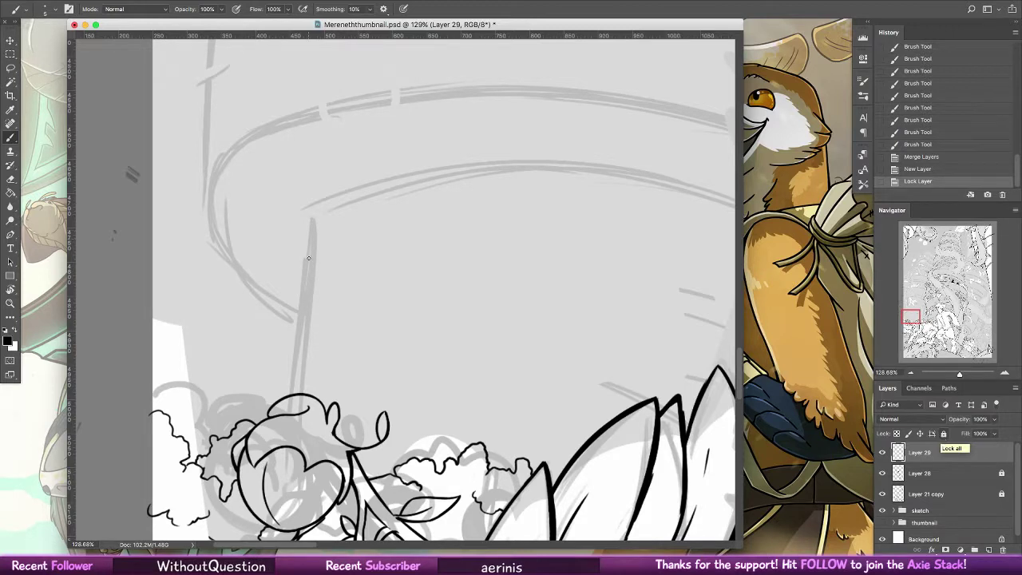
- Ink the left vertical edge of the background tower base, from its sketched upper corner down to the lower-left flower
left_click_drag(313, 222, 300, 372)
key("super+z")
left_click_drag(315, 217, 300, 369)
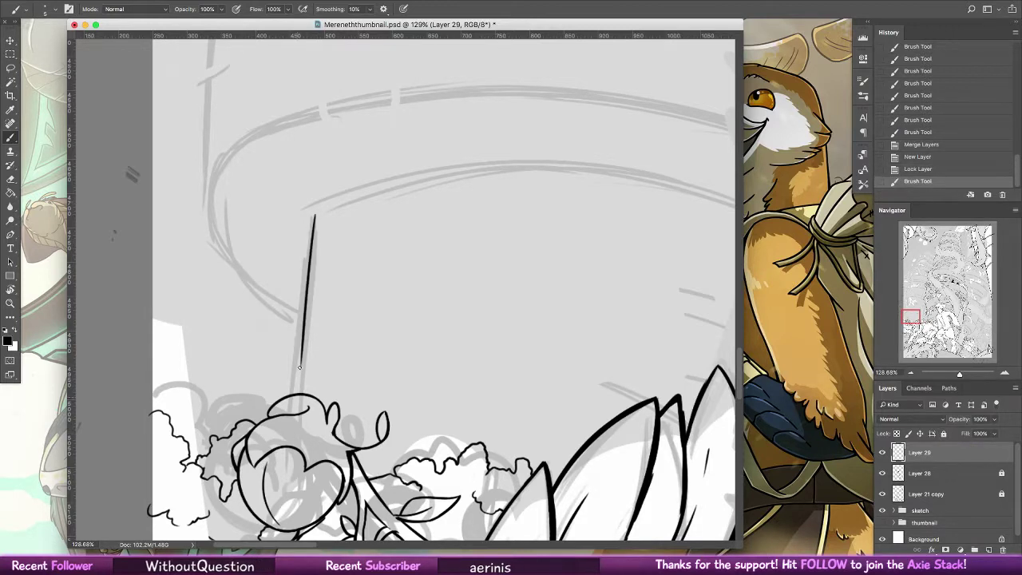
key("super+z")
mouse_move(315, 223)
left_mouse_down()
mouse_move(306, 395)
mouse_move(291, 434)
left_mouse_up()
key("super+z")
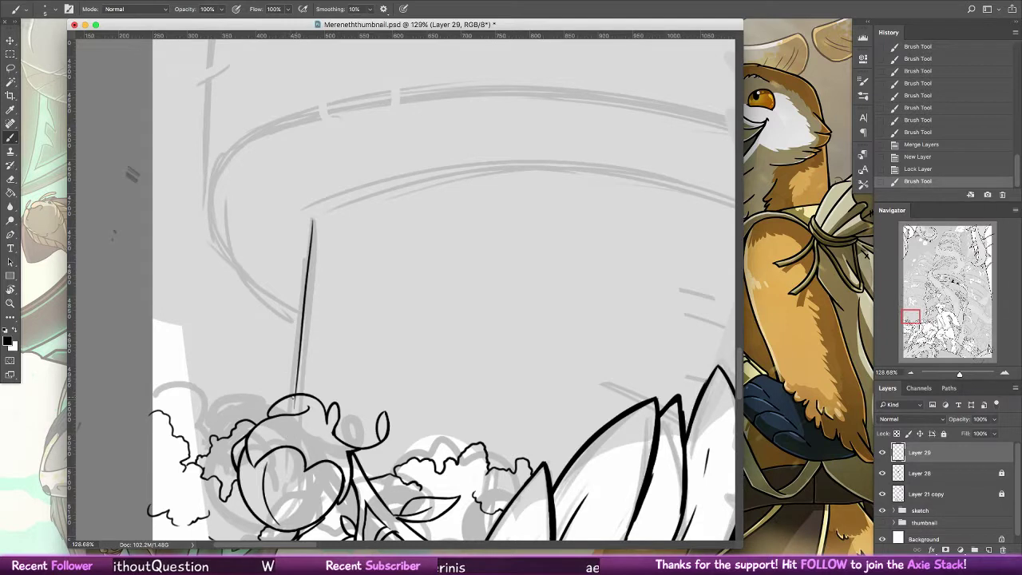
- Ink the tower base's curved top edge from the upper-left corner across the sketched arc, and reinforce the corner's vertical line
mouse_move(313, 221)
left_mouse_down()
mouse_move(387, 175)
mouse_move(602, 159)
left_mouse_up()
key("super+z")
key("super+z")
left_click_drag(313, 219, 302, 307)
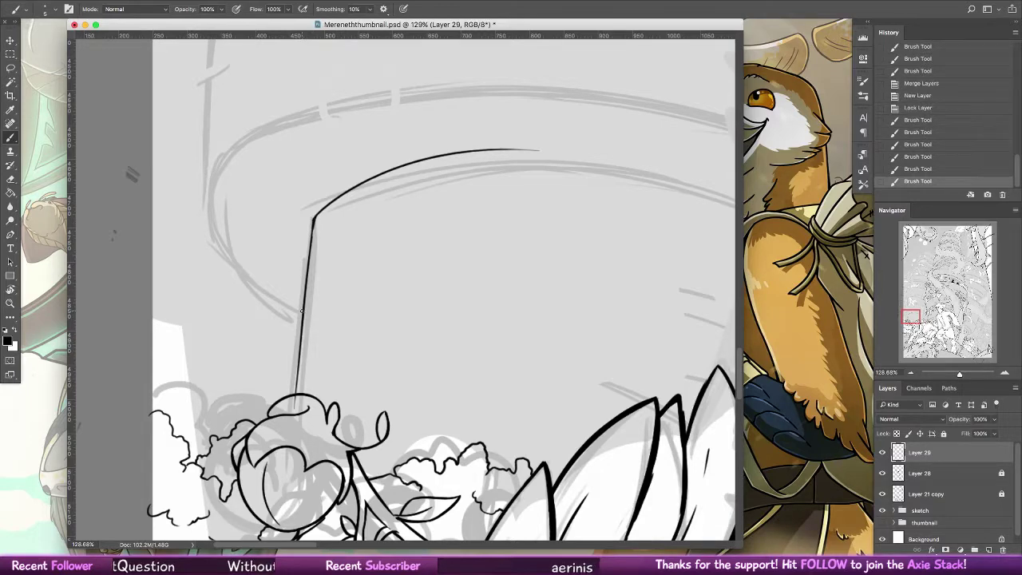
scroll(400, 319, "up", 3)
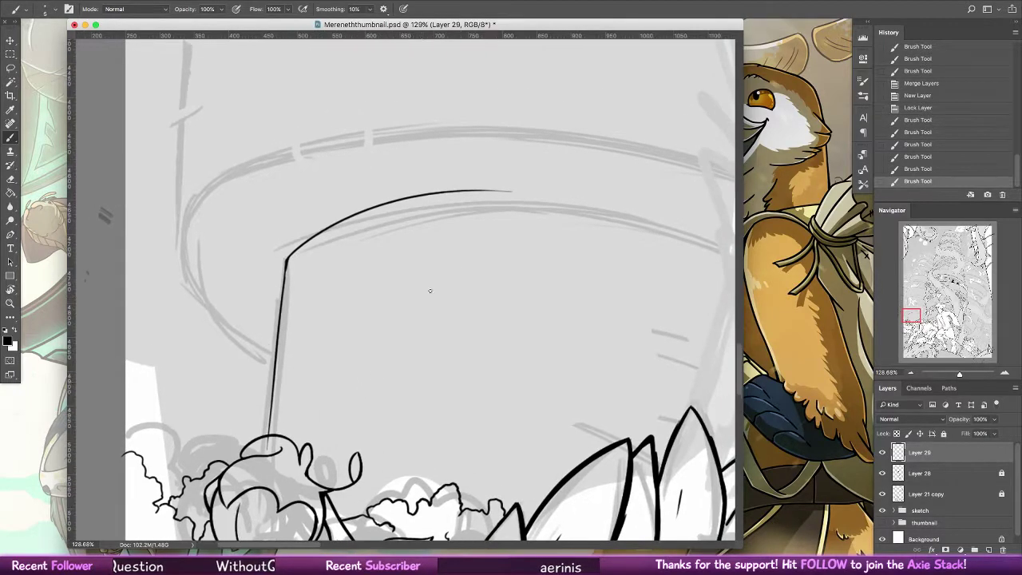
left_click_drag(431, 197, 558, 194)
key("ctrl+z")
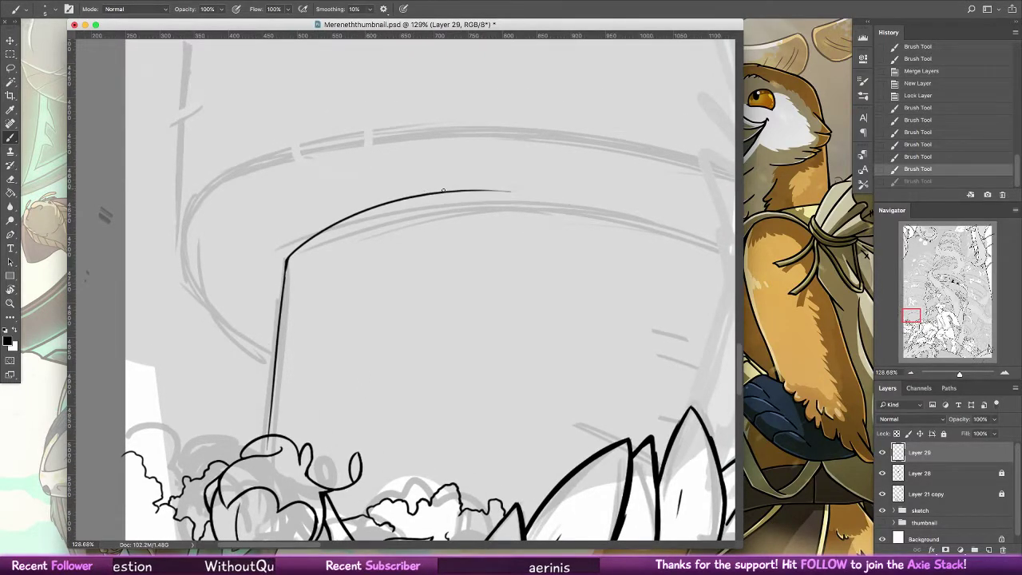
left_click_drag(441, 193, 579, 200)
key("alt+super+z")
mouse_move(382, 206)
left_mouse_down()
mouse_move(437, 193)
mouse_move(666, 216)
left_mouse_up()
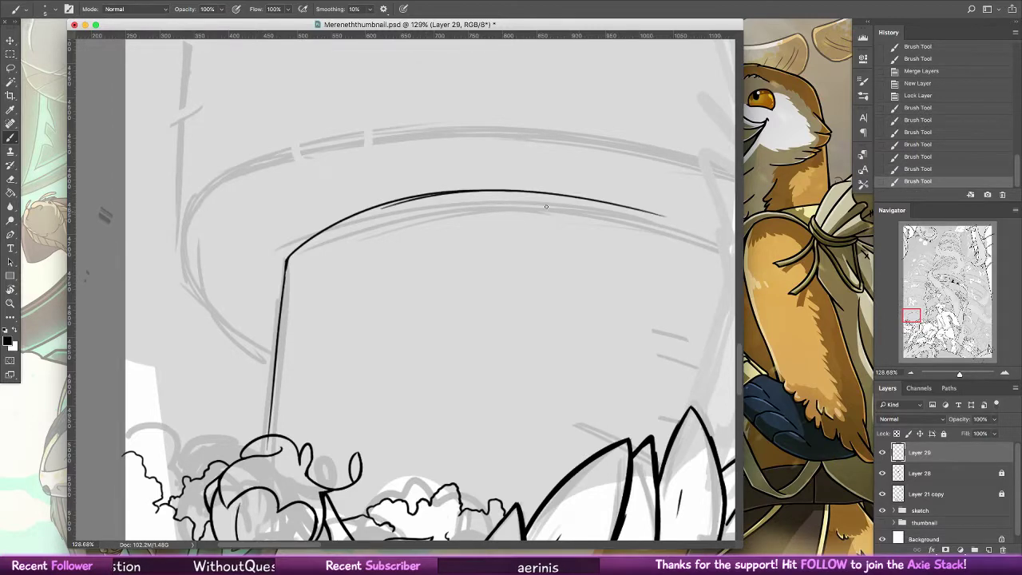
key("alt+super+z")
left_click_drag(448, 192, 671, 216)
- Try to continue the tower base's top arc down toward its right side, across the sketched trunk
left_click_drag(701, 280, 434, 220)
left_click_drag(333, 142, 575, 192)
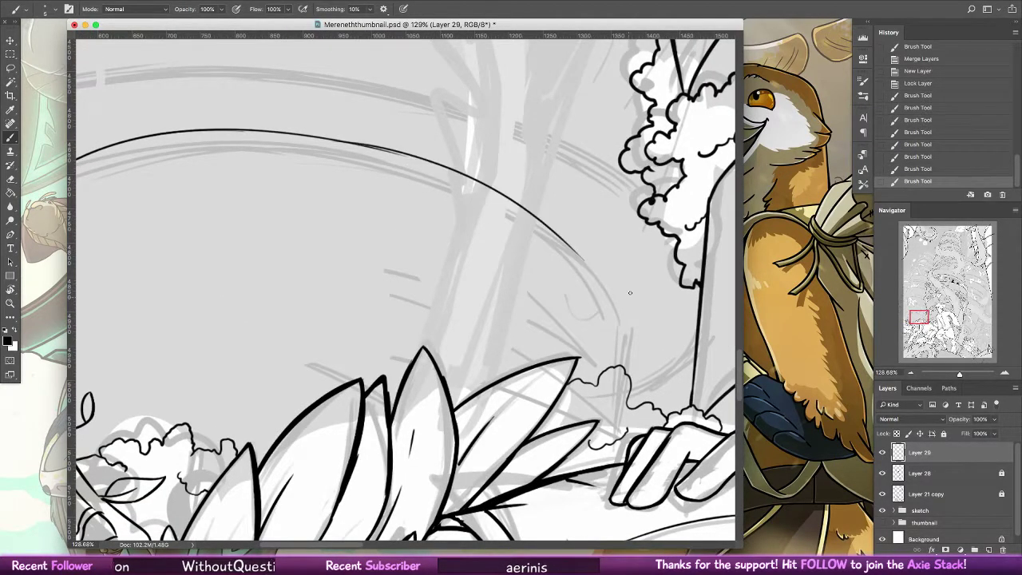
key("ctrl+z")
mouse_move(329, 137)
left_mouse_down()
mouse_move(461, 172)
mouse_move(613, 249)
left_mouse_up()
key("super+z")
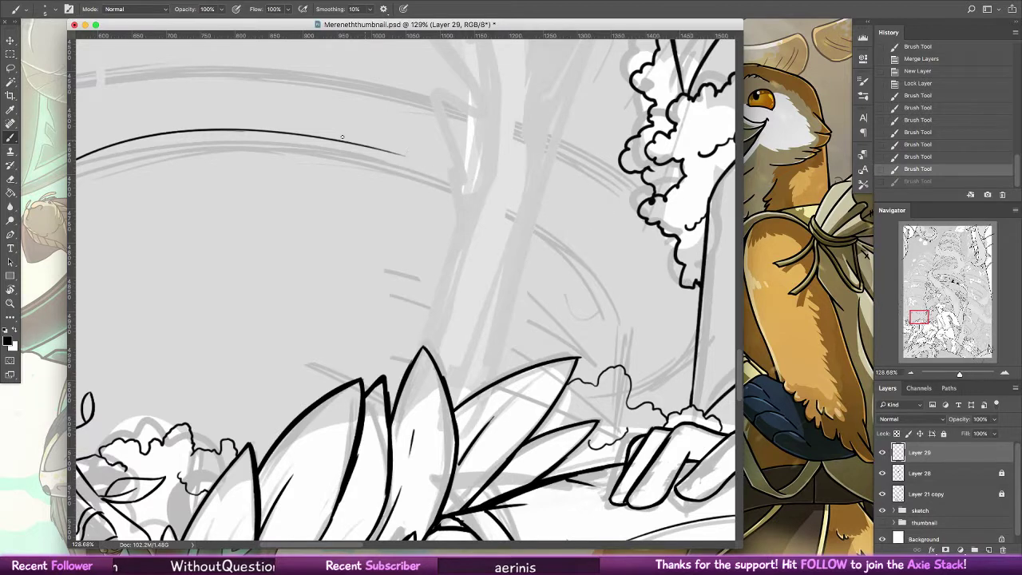
left_click_drag(346, 139, 542, 219)
key("super+z")
mouse_move(391, 150)
left_mouse_down()
mouse_move(566, 235)
mouse_move(616, 277)
left_mouse_up()
key("super+alt+z")
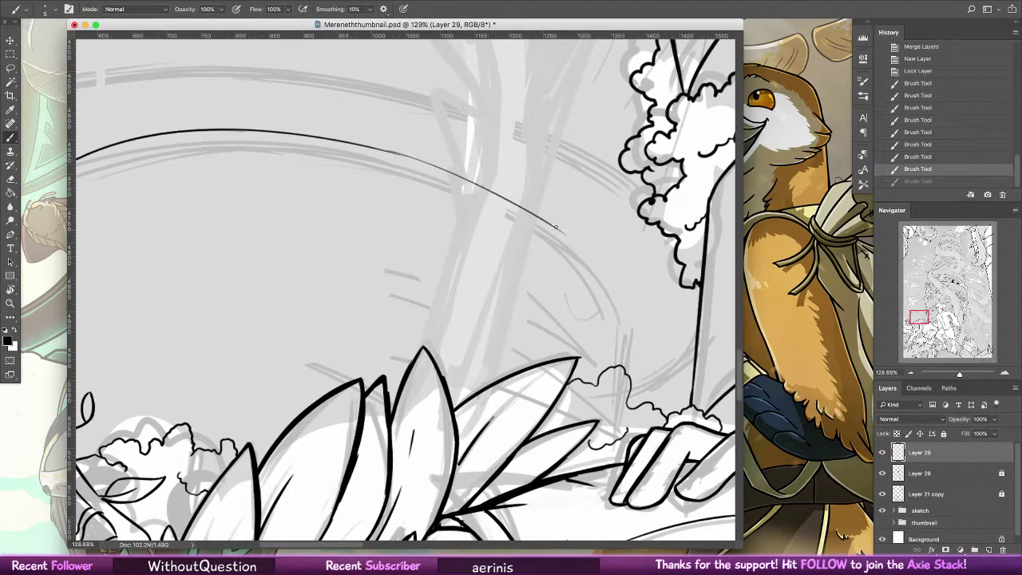
key("super+alt+z")
left_click_drag(389, 151, 609, 274)
key("super+z")
- Rotate the canvas view to about -76° and ink the rest of the top arc to the tower base's right corner
key("r")
left_click_drag(382, 159, 171, 298)
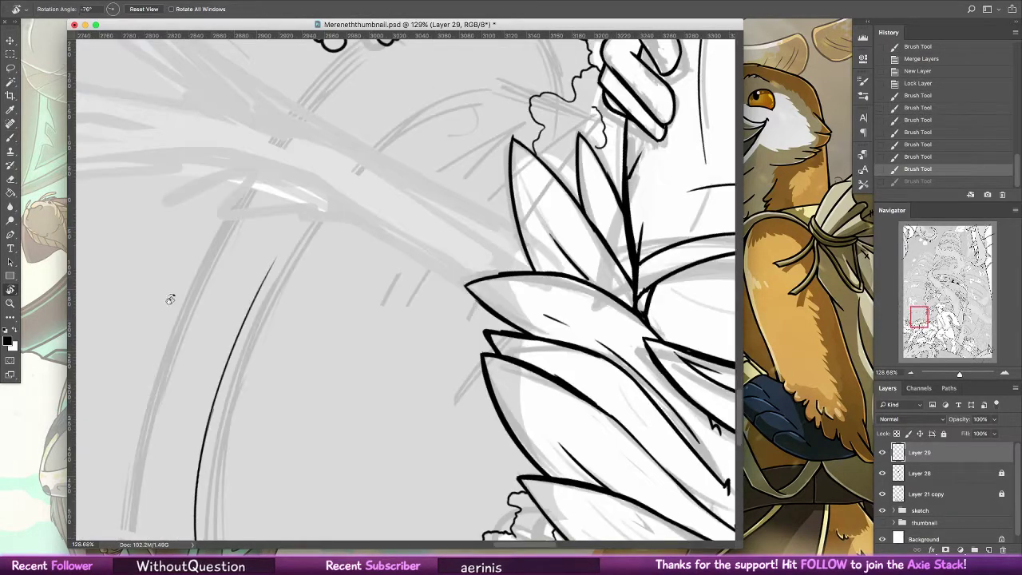
left_click(10, 137)
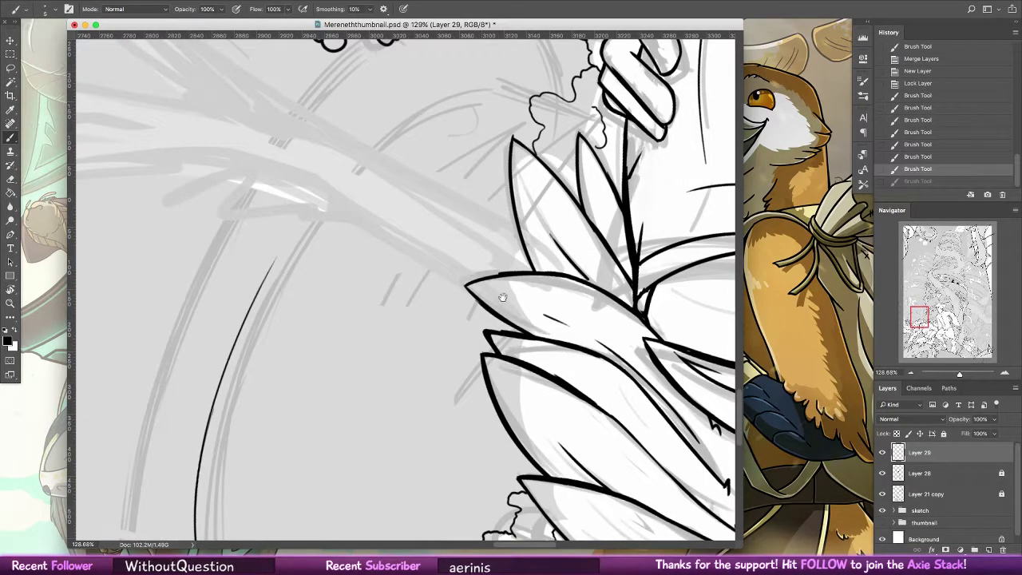
left_click_drag(477, 295, 433, 343)
scroll(449, 316, "up", 3)
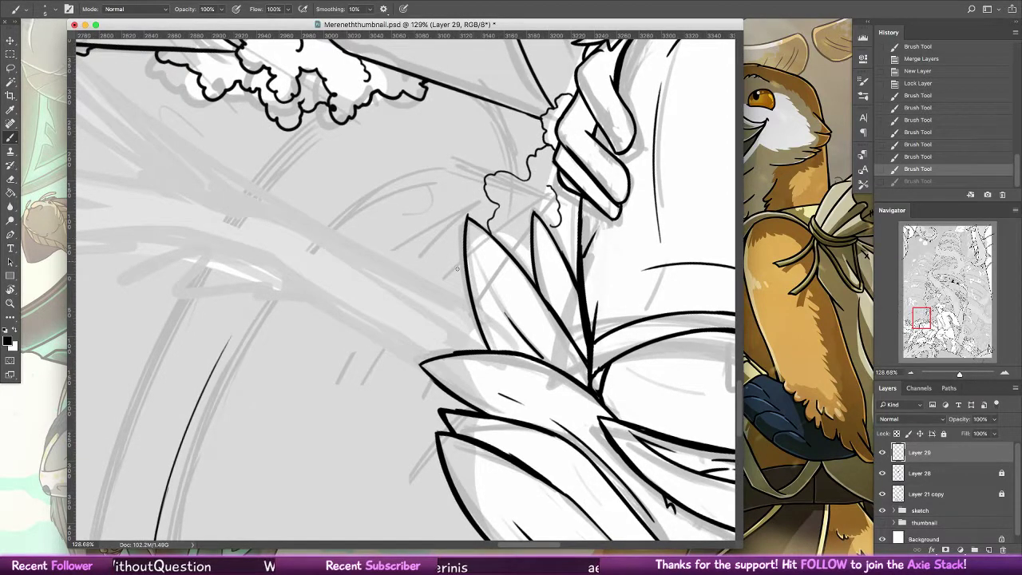
mouse_move(211, 374)
left_mouse_down()
mouse_move(260, 296)
mouse_move(326, 233)
mouse_move(295, 259)
mouse_move(437, 169)
left_mouse_up()
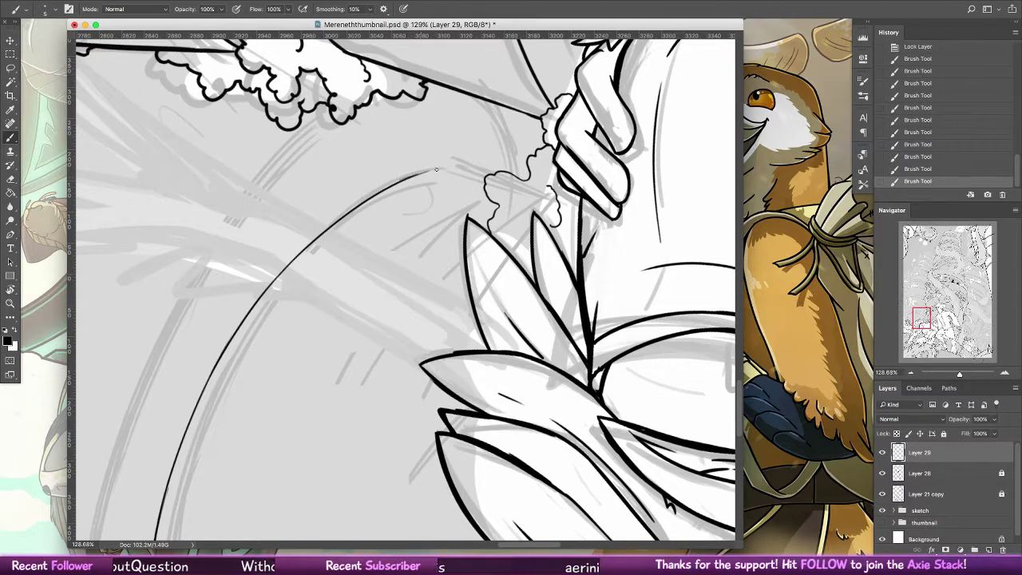
- Return the canvas view to upright and ink the short right vertical edge down from the end of the arc to the foliage
key("r")
key("Escape")
key("b")
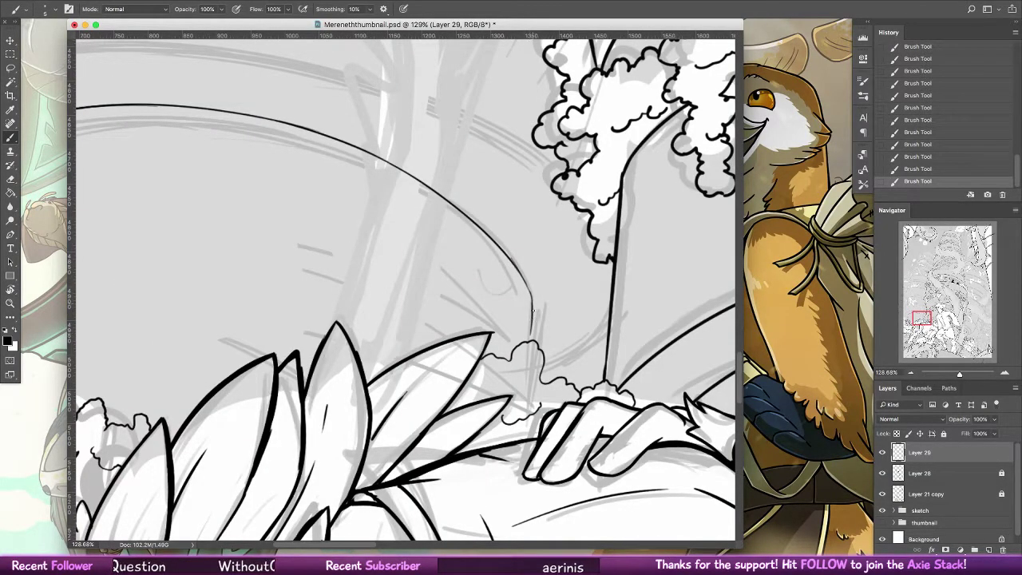
key("super+alt+z")
key("super+alt+z")
left_click_drag(532, 298, 530, 345)
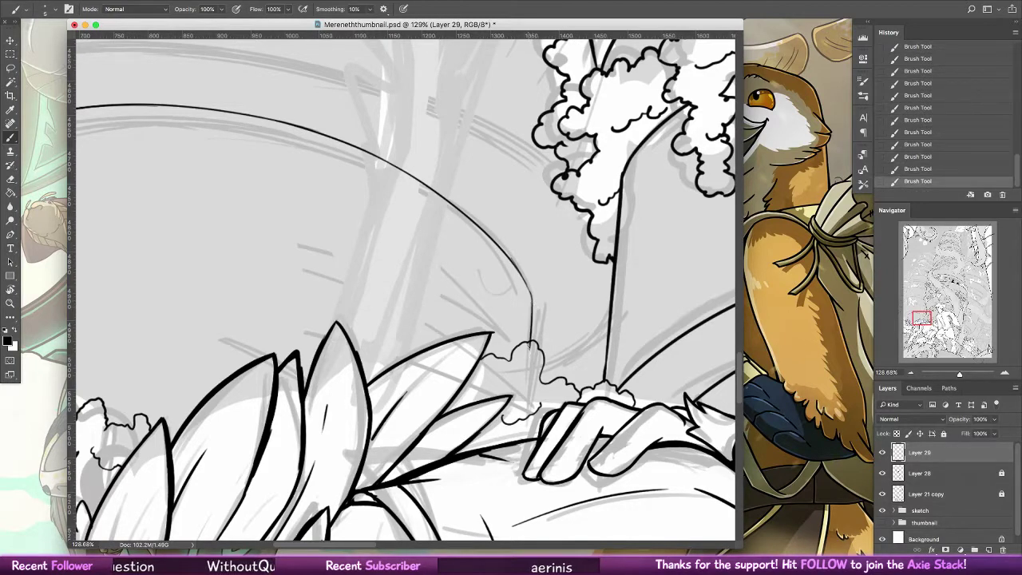
- Clean up around the tower base's right edge with the Eraser and ink the thin lower curve toward the foreground trunk
left_click(12, 180)
mouse_move(539, 328)
left_mouse_down()
mouse_move(530, 352)
mouse_move(604, 343)
left_mouse_up()
key("b")
key("super+z")
mouse_move(531, 372)
left_mouse_down()
mouse_move(595, 344)
mouse_move(613, 323)
left_mouse_up()
key("super+z")
left_click_drag(533, 372, 611, 323)
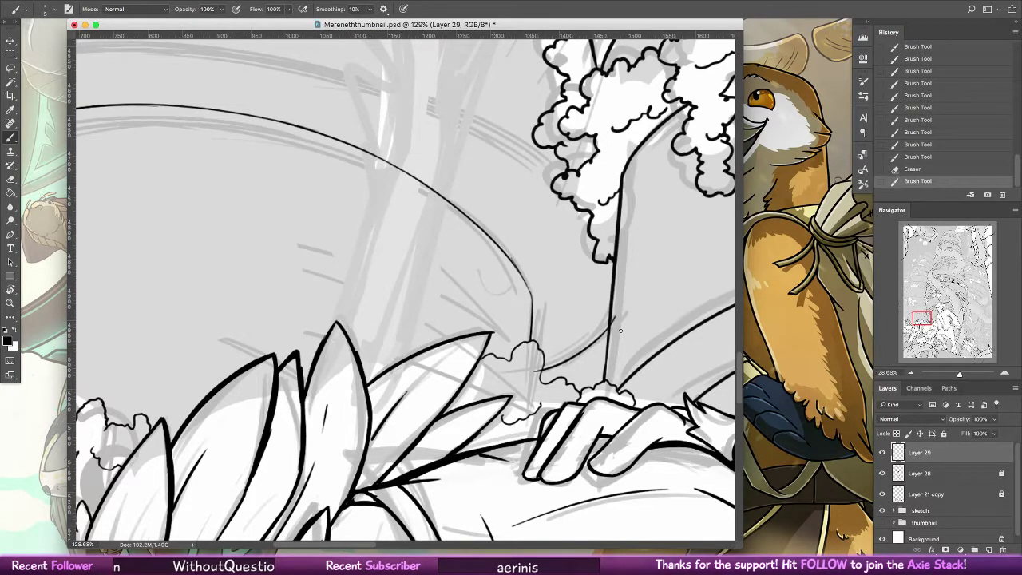
key("super+z")
left_click_drag(529, 373, 609, 329)
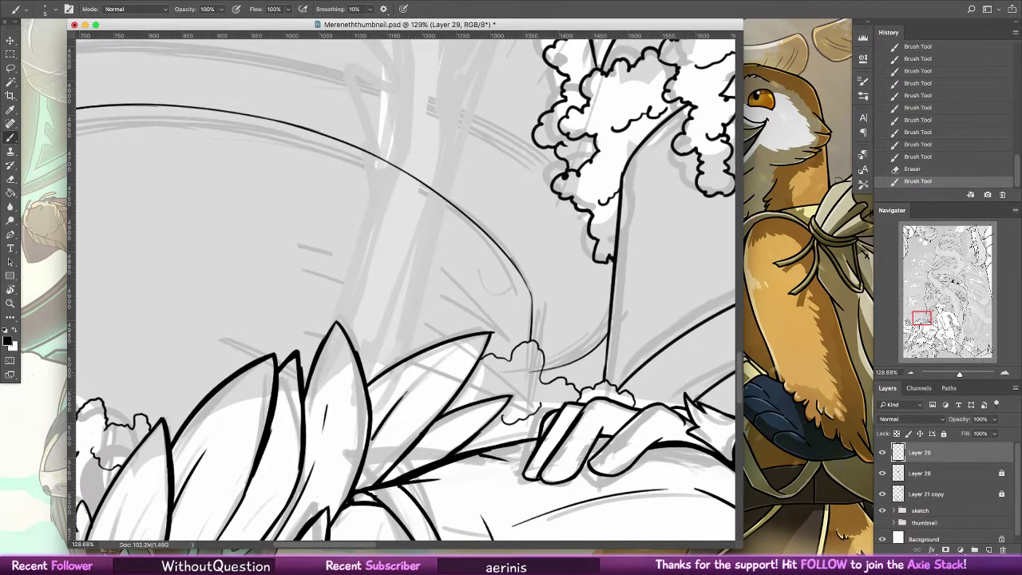
key("ctrl+z")
- Lasso the inked top arc, skew it vertically by about -2.65° to follow the sketch, deselect, and erase the stray line beside the right edge
left_click_drag(610, 286, 731, 402)
left_click_drag(740, 545, 828, 554)
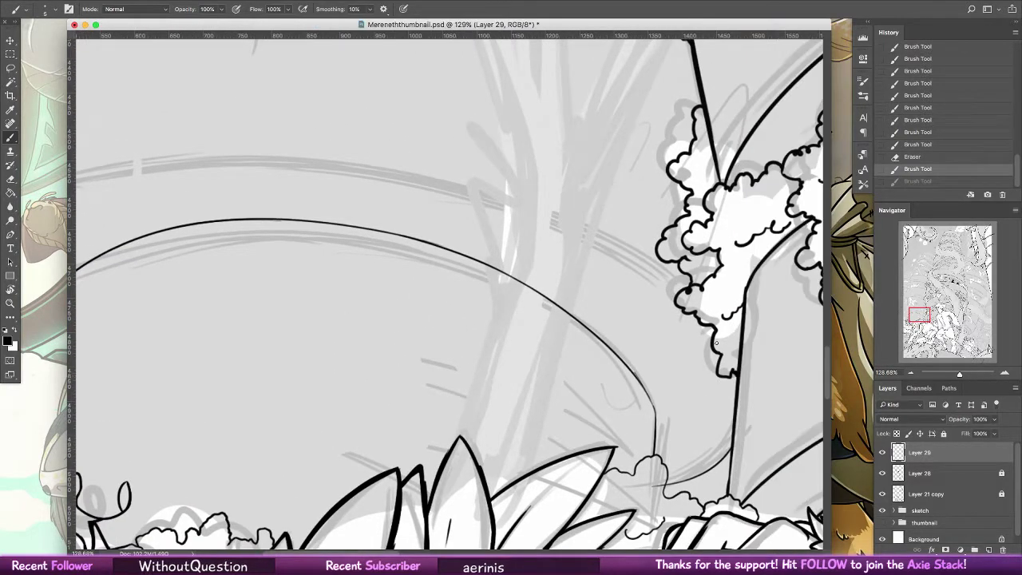
scroll(716, 343, "left", 6)
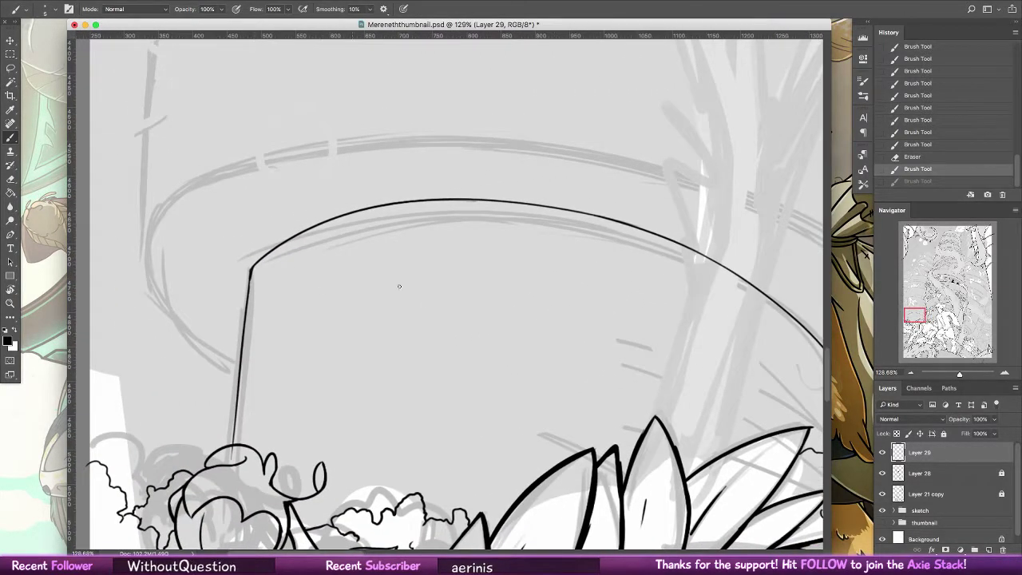
scroll(524, 269, "right", 3)
scroll(524, 270, "down", 2)
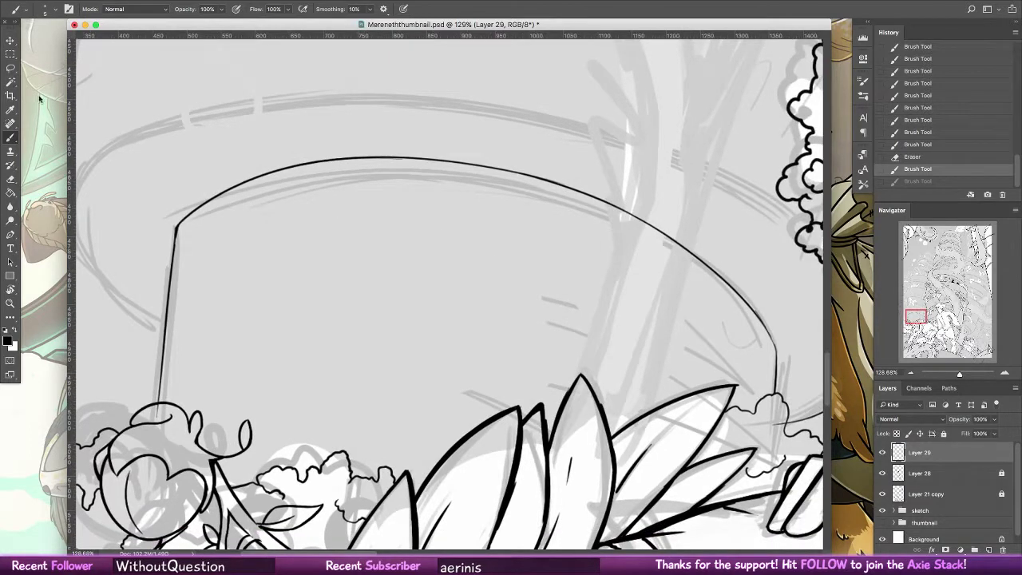
key("l")
mouse_move(254, 149)
left_mouse_down()
mouse_move(162, 216)
mouse_move(276, 325)
mouse_move(782, 348)
mouse_move(638, 194)
mouse_move(212, 134)
mouse_move(254, 150)
left_mouse_up()
key("v")
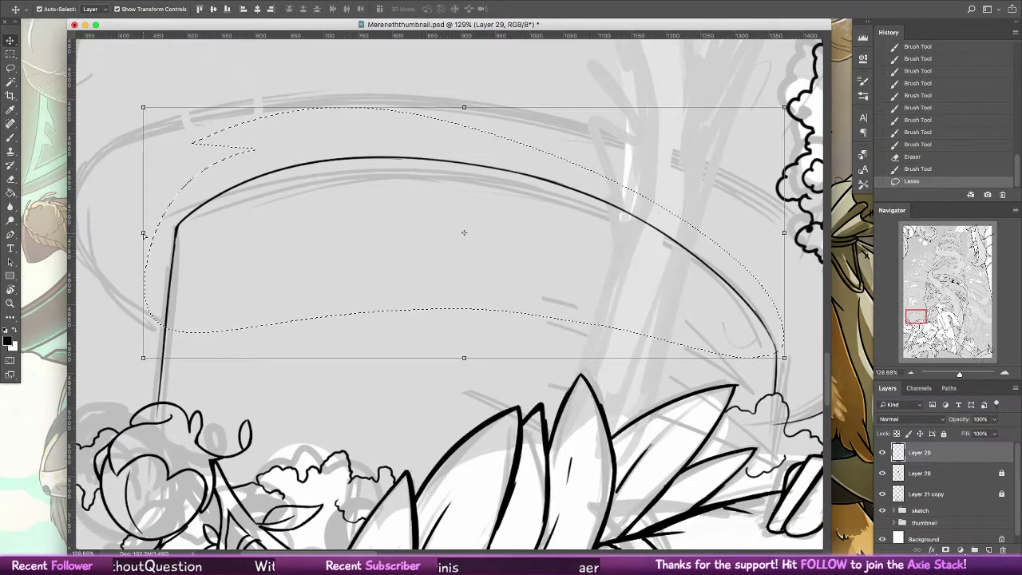
left_click_drag(143, 233, 144, 252)
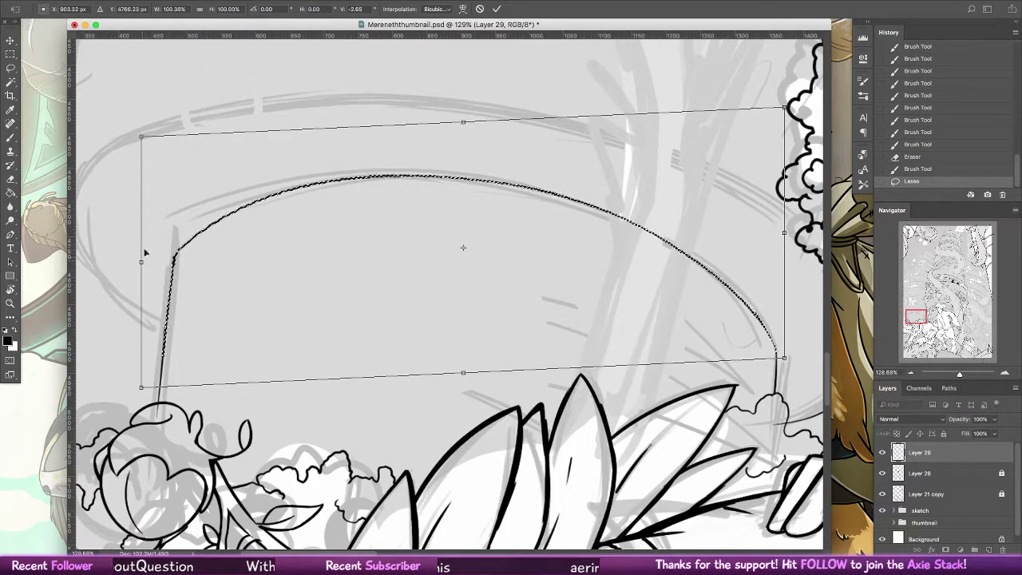
left_click(497, 9)
key("ctrl+d")
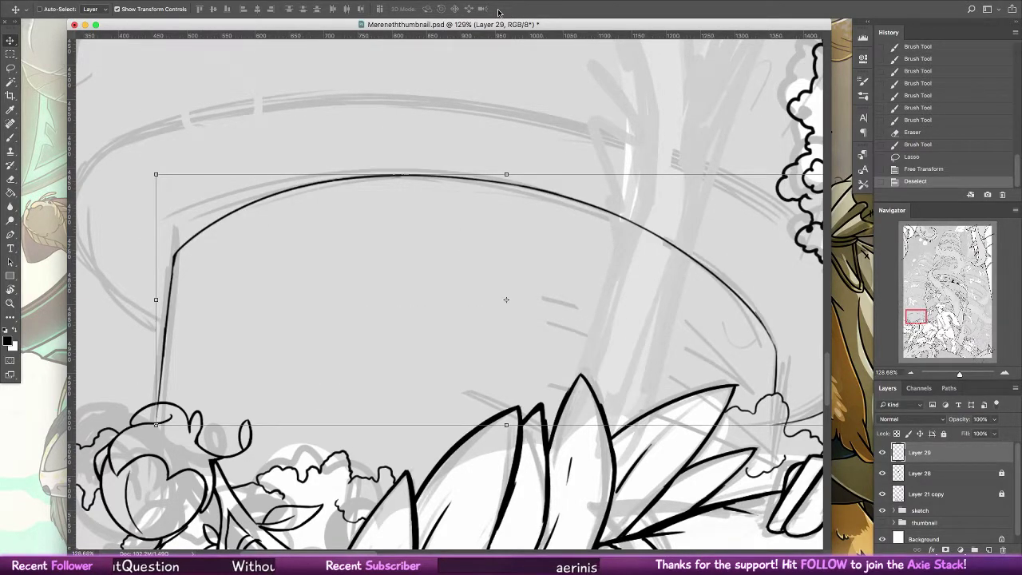
key("e")
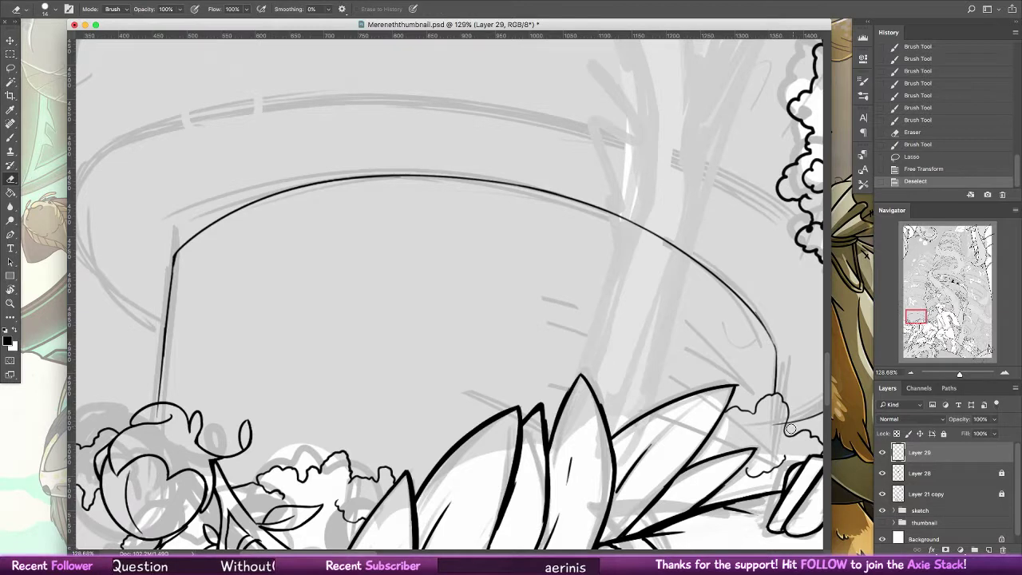
left_click_drag(781, 419, 776, 419)
- Ink the upper-left curve of the outer ledge around the tower base, from its leftmost point up to the first sketched gap
left_click(10, 137)
left_click_drag(206, 304, 381, 370)
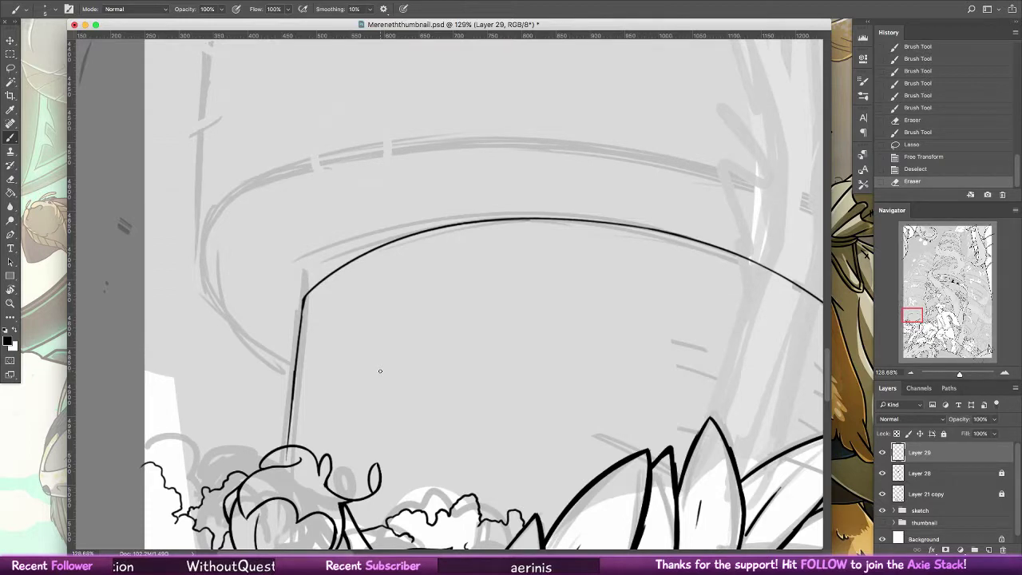
left_click_drag(294, 370, 206, 190)
key("ctrl+z")
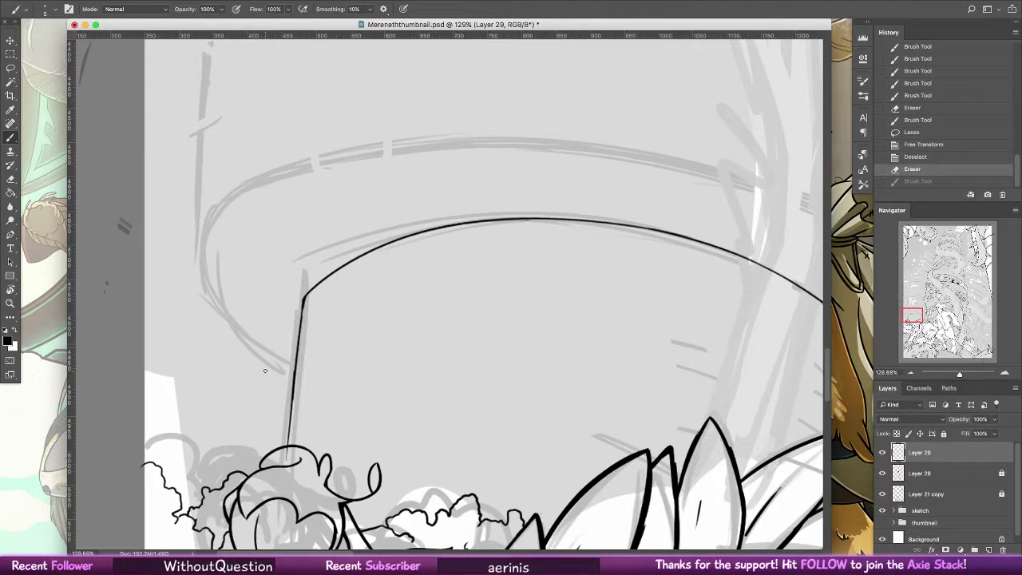
left_click_drag(201, 283, 439, 151)
key("ctrl+z")
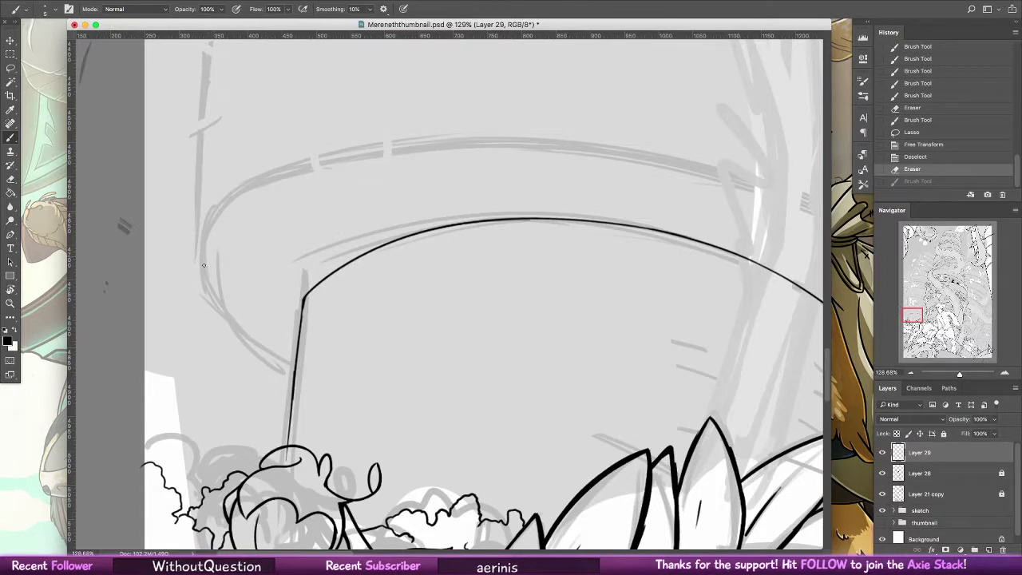
left_click_drag(204, 265, 379, 147)
left_click_drag(264, 184, 500, 141)
key("ctrl+z")
mouse_move(297, 166)
left_mouse_down()
mouse_move(387, 144)
mouse_move(595, 150)
left_mouse_up()
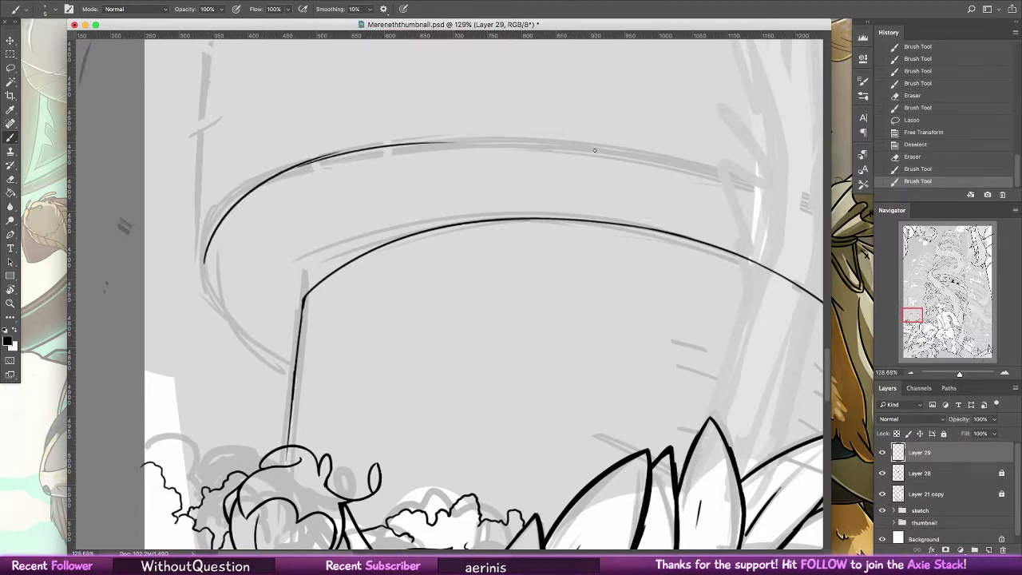
key("ctrl+z")
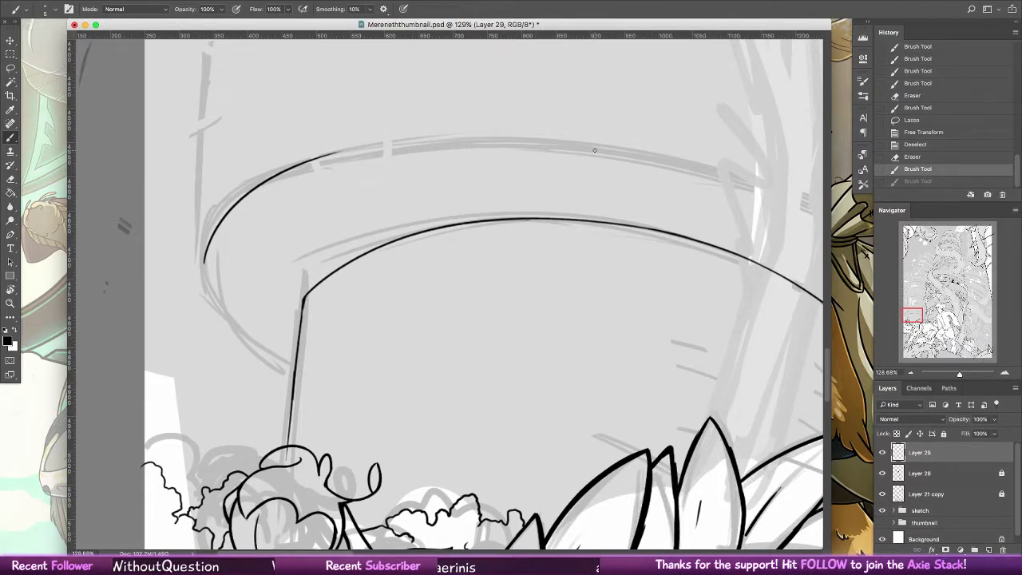
- Ink the ledge's lower-left curve from its leftmost point down to the tower base's left vertical edge
mouse_move(205, 264)
left_mouse_down()
mouse_move(260, 346)
mouse_move(302, 364)
mouse_move(234, 329)
mouse_move(222, 311)
mouse_move(297, 362)
left_mouse_up()
key("ctrl+z")
key("ctrl+z")
key("ctrl+z")
key("ctrl+z")
key("ctrl+z")
key("ctrl+z")
- Erase the ledge line's overshoot past the vertical edge and trim the outer side of its left curve
left_click(15, 180)
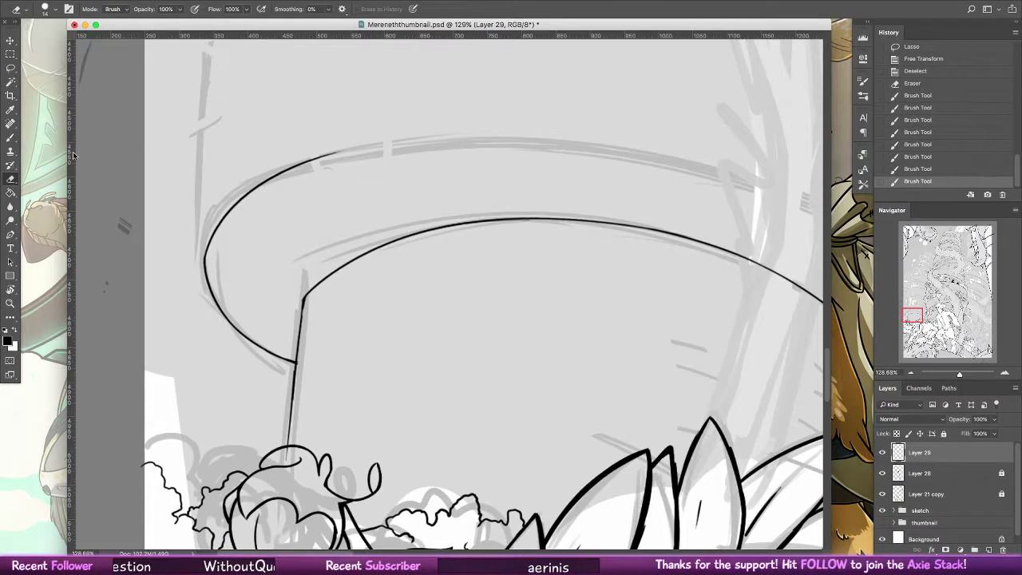
left_click_drag(299, 366, 301, 361)
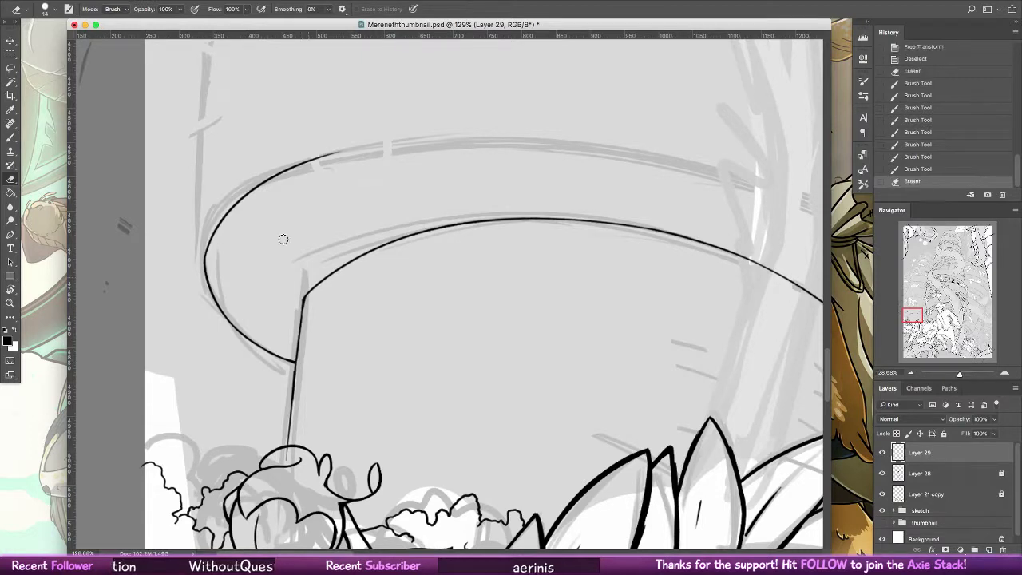
mouse_move(203, 238)
left_mouse_down()
mouse_move(249, 173)
mouse_move(200, 280)
mouse_move(211, 224)
left_mouse_up()
key("super+z")
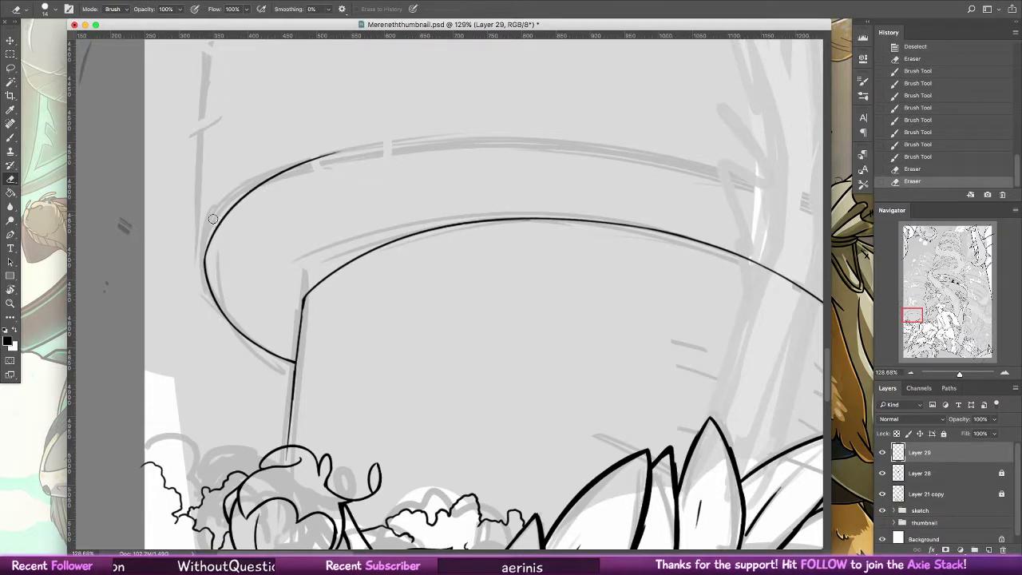
- Ink the ledge's upper arc from its upper-left curve across both sketched gaps to the thorn branch sketch, redrawing strokes until the curve runs smoothly
left_click(10, 138)
left_click_drag(320, 156, 382, 144)
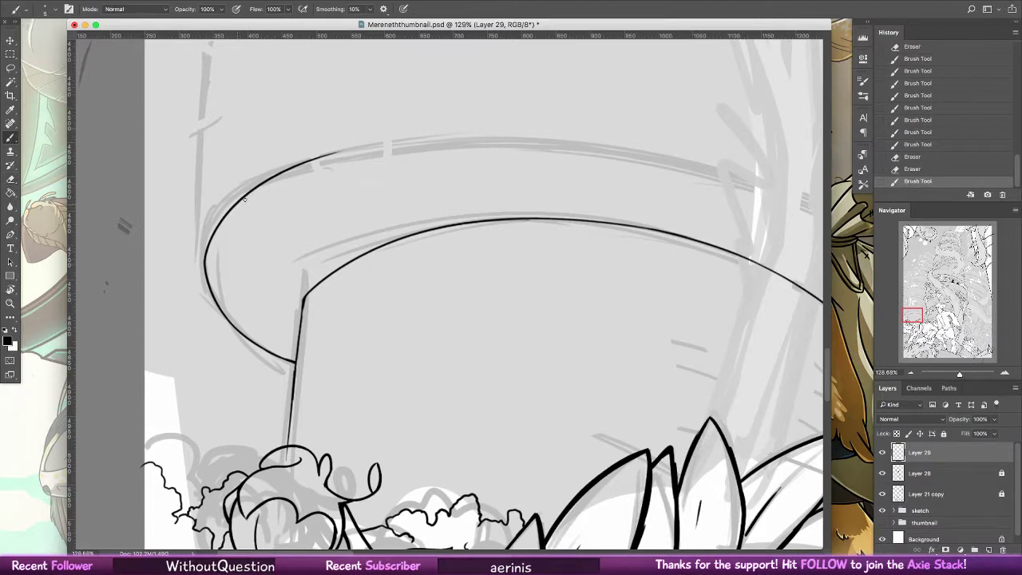
left_click_drag(312, 157, 384, 142)
key("super+z")
left_click_drag(313, 161, 603, 131)
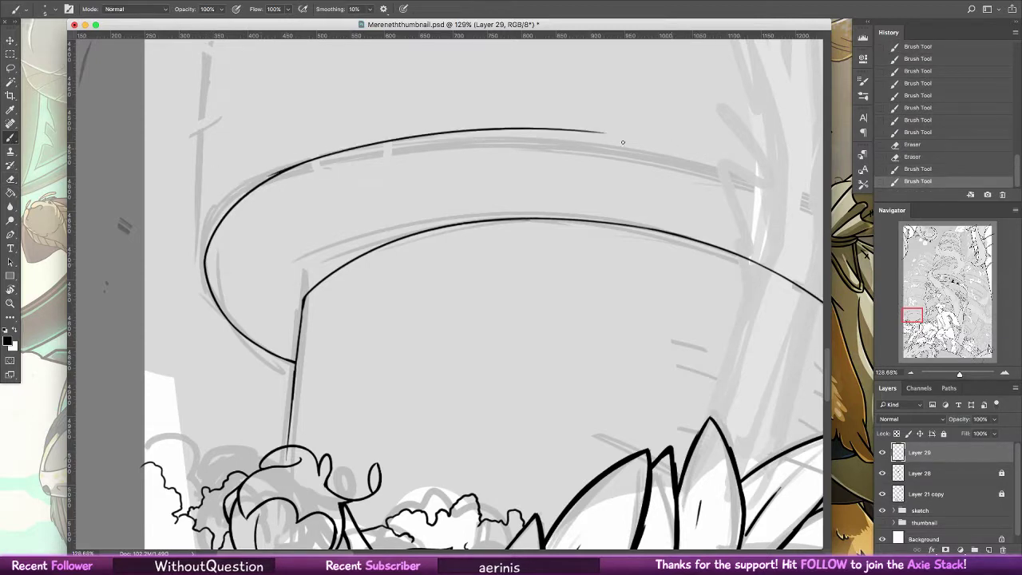
key("super+z")
left_click_drag(282, 178, 543, 135)
key("ctrl+z")
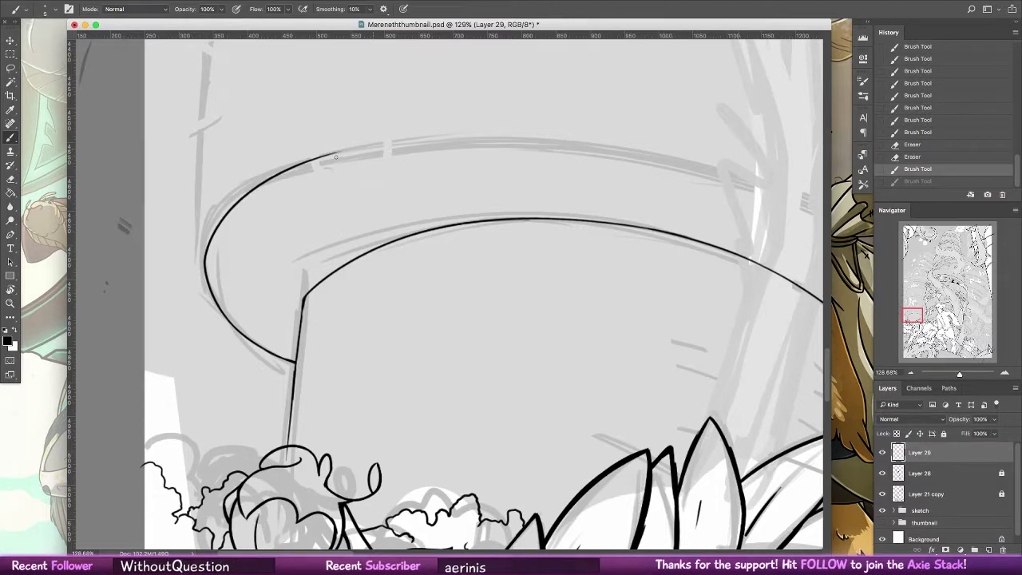
mouse_move(273, 177)
left_mouse_down()
mouse_move(411, 135)
mouse_move(488, 128)
left_mouse_up()
key("super+z")
mouse_move(304, 165)
left_mouse_down()
mouse_move(516, 128)
mouse_move(612, 135)
left_mouse_up()
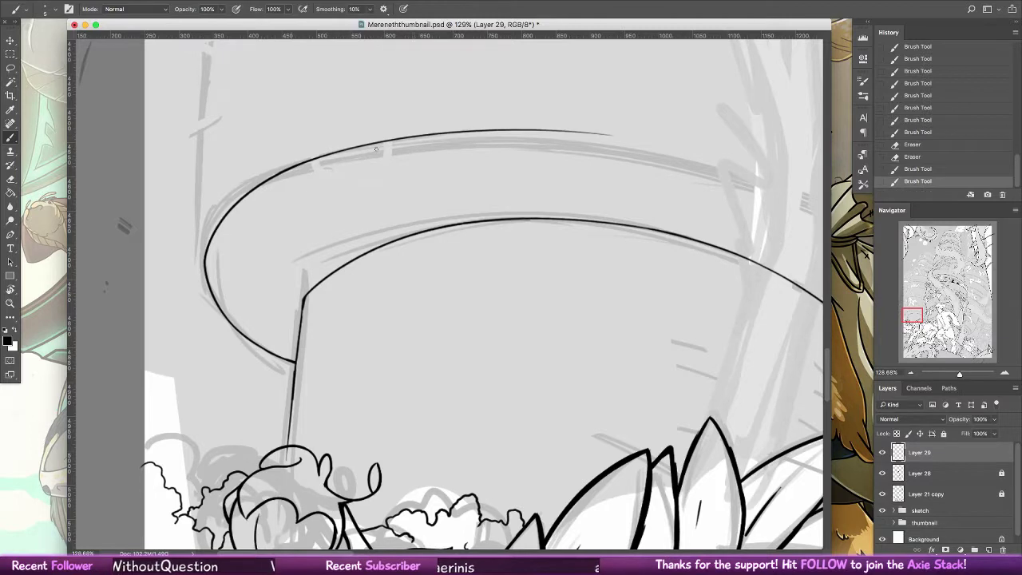
left_click_drag(532, 133, 711, 150)
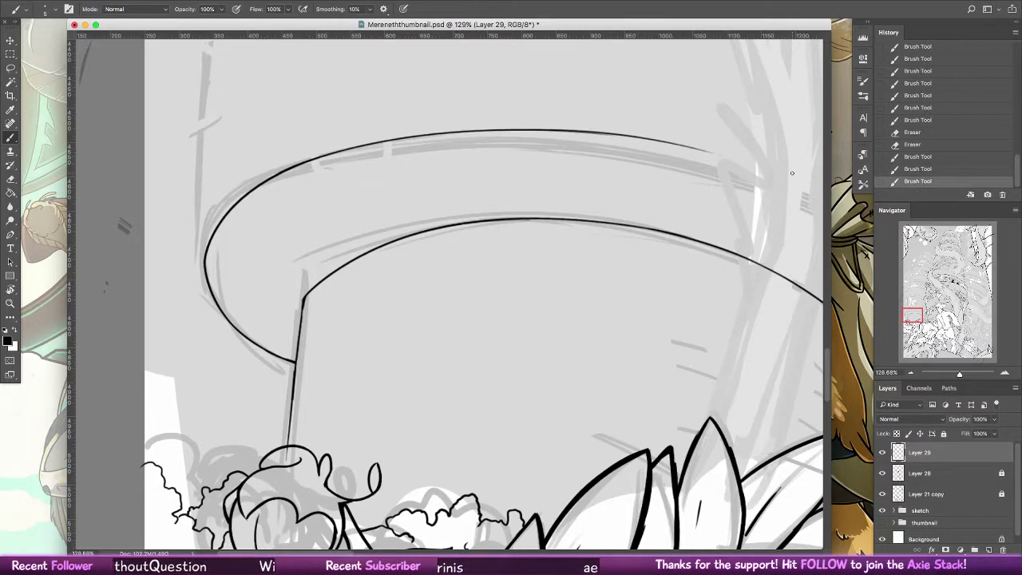
- Erase the lower end of the tower base's left vertical edge where it meets the flower's outline
key("e")
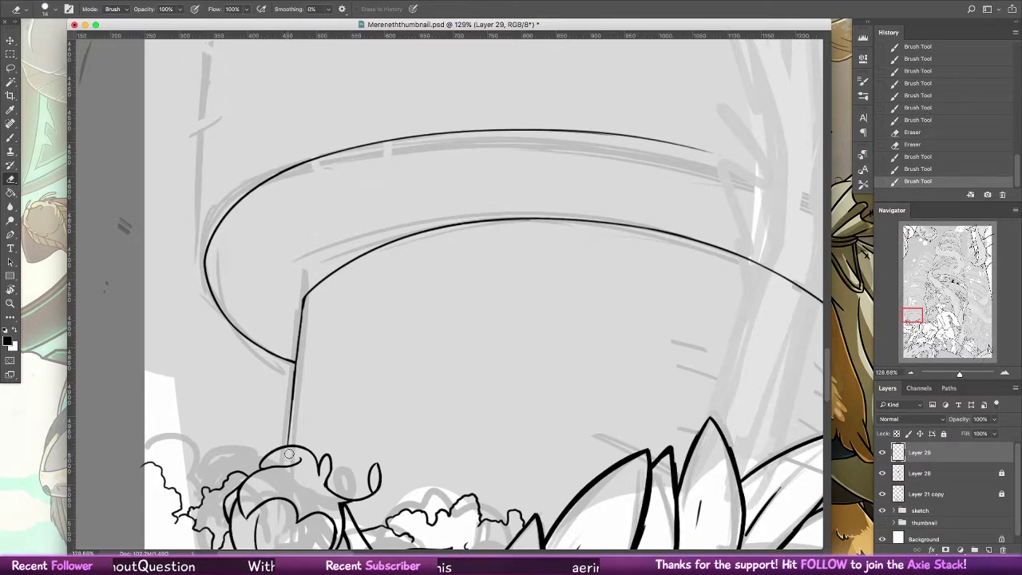
left_click_drag(285, 453, 291, 449)
- Ink the tower's straight left wall from the ledge's leftmost point up to the sketched foliage
key("b")
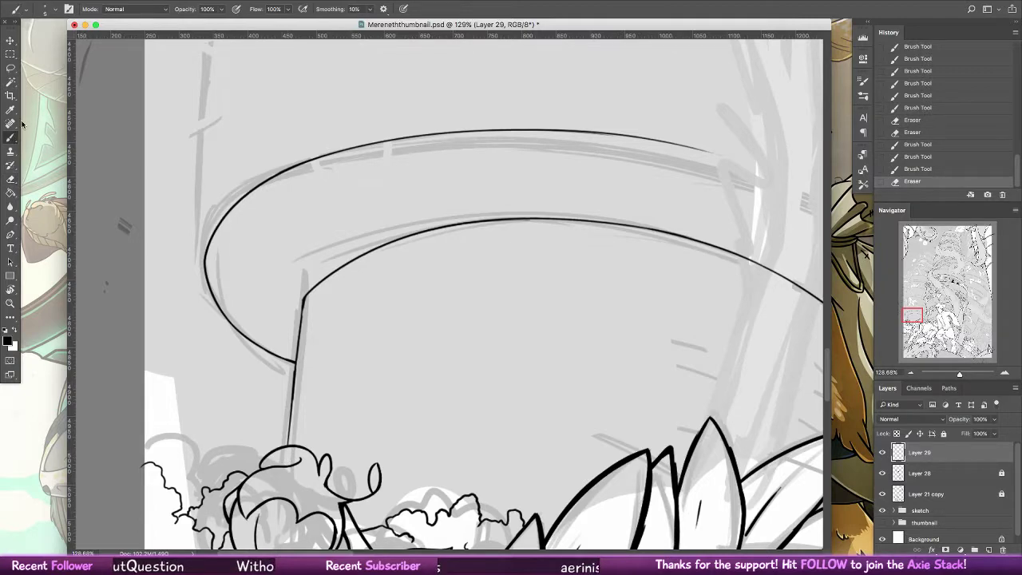
left_click_drag(301, 260, 313, 400)
left_click_drag(231, 356, 242, 342)
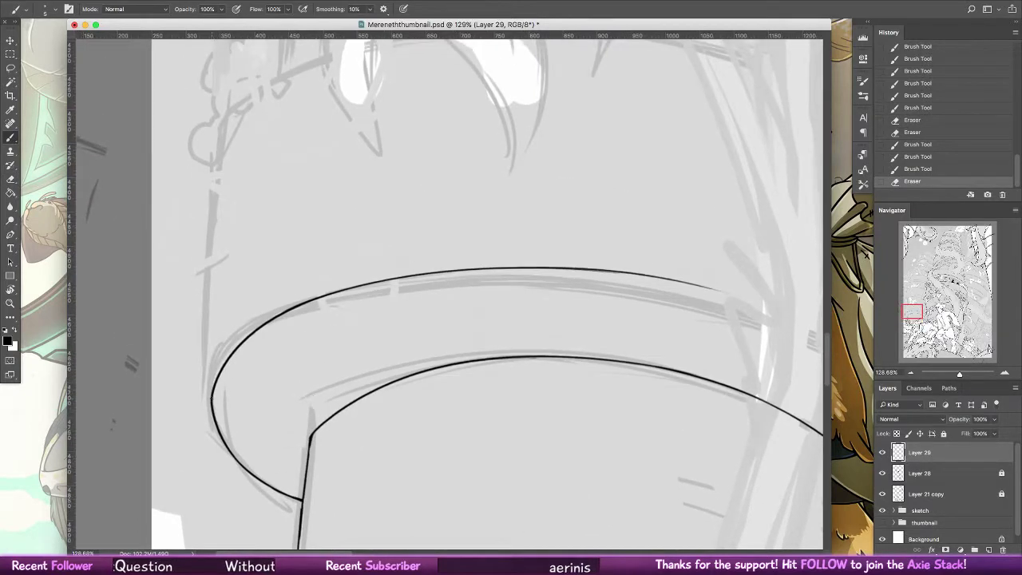
mouse_move(224, 290)
left_mouse_down()
mouse_move(229, 113)
mouse_move(216, 346)
left_mouse_up()
key("super+z")
key("super+z")
mouse_move(233, 122)
left_mouse_down()
mouse_move(216, 368)
mouse_move(231, 114)
mouse_move(221, 240)
left_mouse_up()
key("super+z")
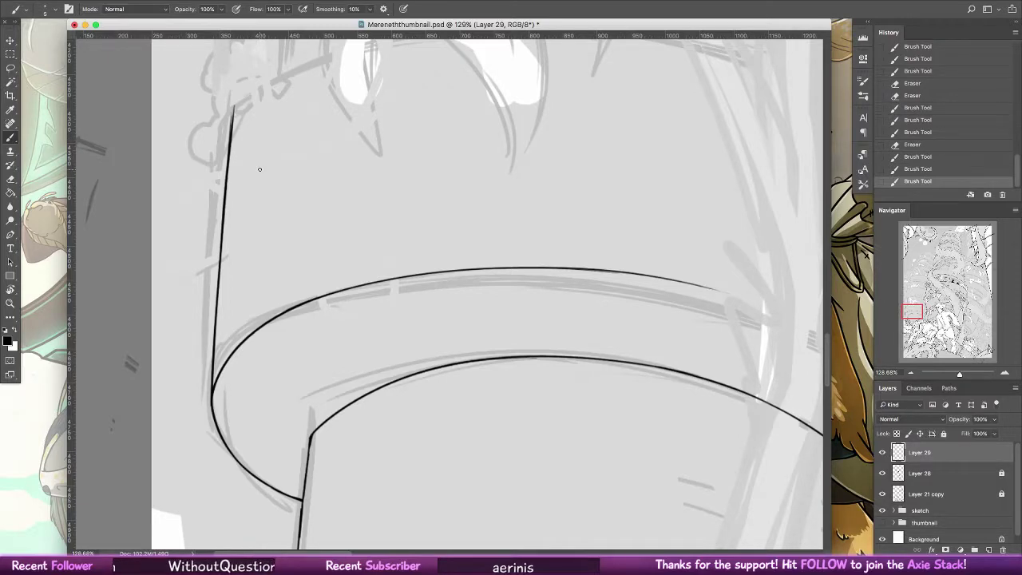
- Try to extend the ledge's upper arc over the thorn branch sketch in a rotated view
key("r")
left_click_drag(218, 176, 200, 365)
key("space")
left_click_drag(515, 278, 200, 392)
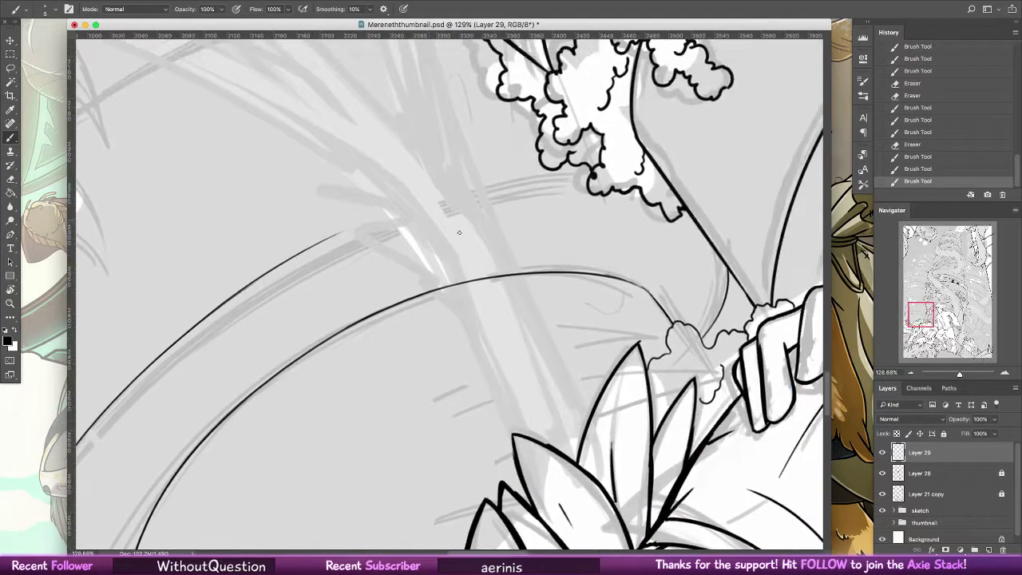
left_click_drag(230, 294, 405, 212)
key("super+alt+space")
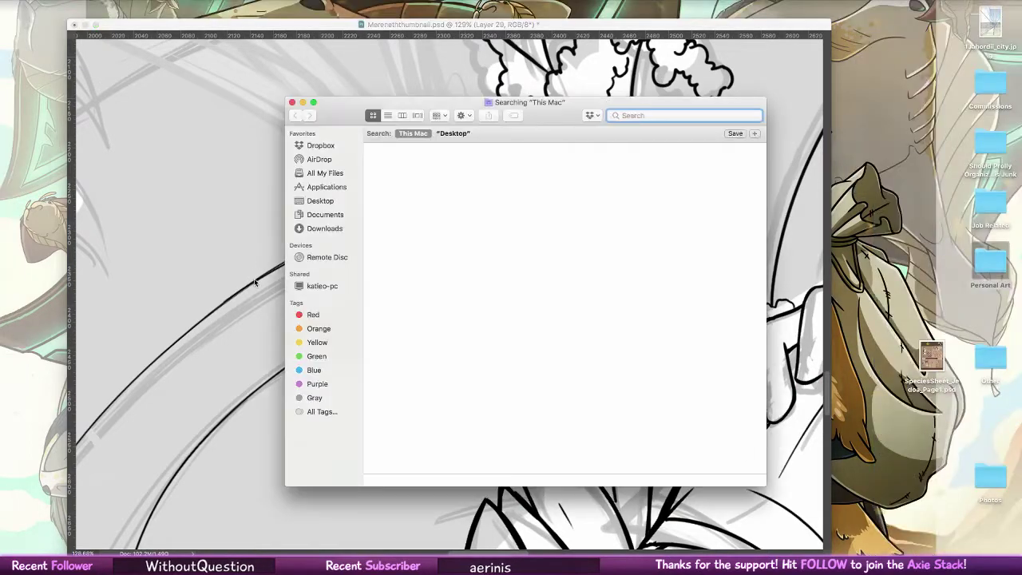
left_click(296, 103)
left_click(314, 147)
key("super+z")
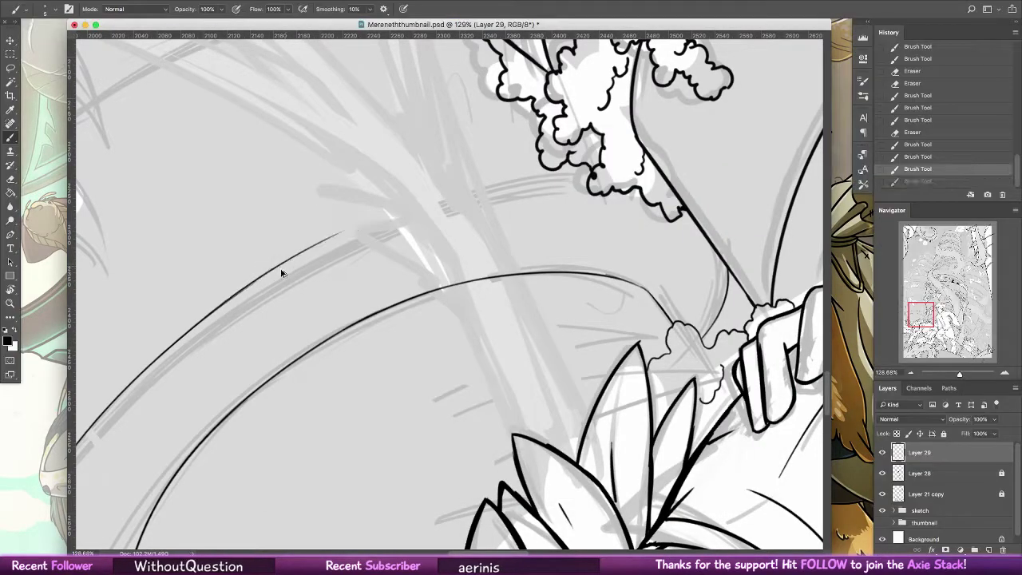
key("super+z")
key("super+z")
key("super+z")
key("super+z")
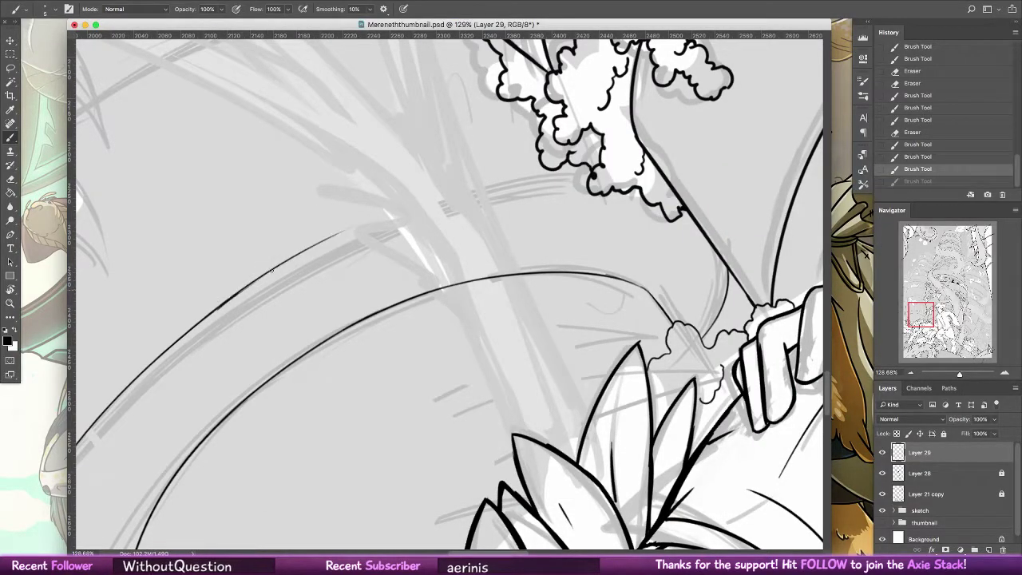
key("super+z")
key("super+z")
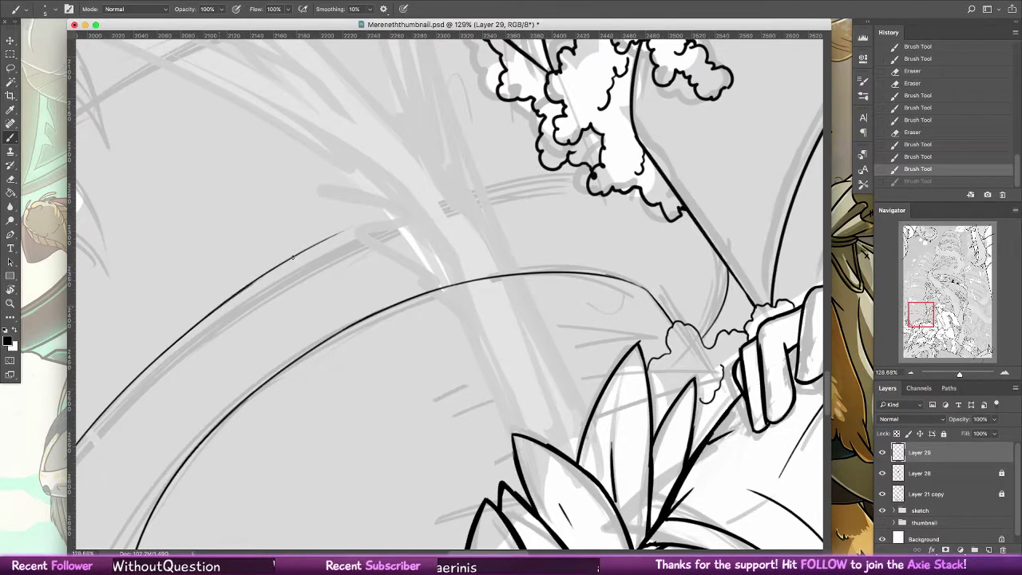
key("super+z")
- Extend the ledge's upper arc across the thorn branch sketch to the hanging foliage, and erase the end that overlaps the leaves
left_click_drag(397, 214, 564, 182)
left_click_drag(479, 188, 592, 179)
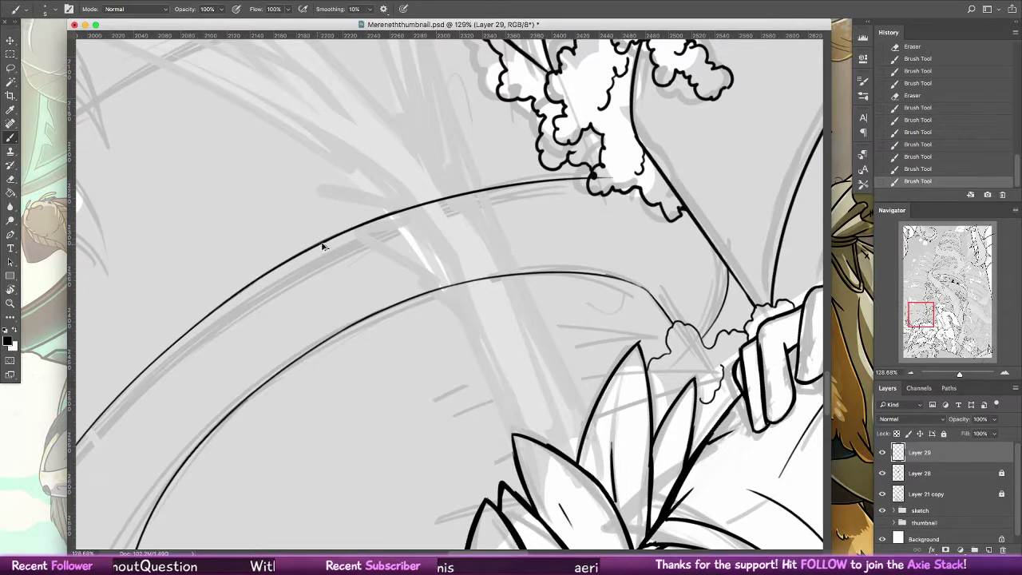
key("alt+super+z")
key("alt+super+z")
left_click_drag(382, 217, 529, 177)
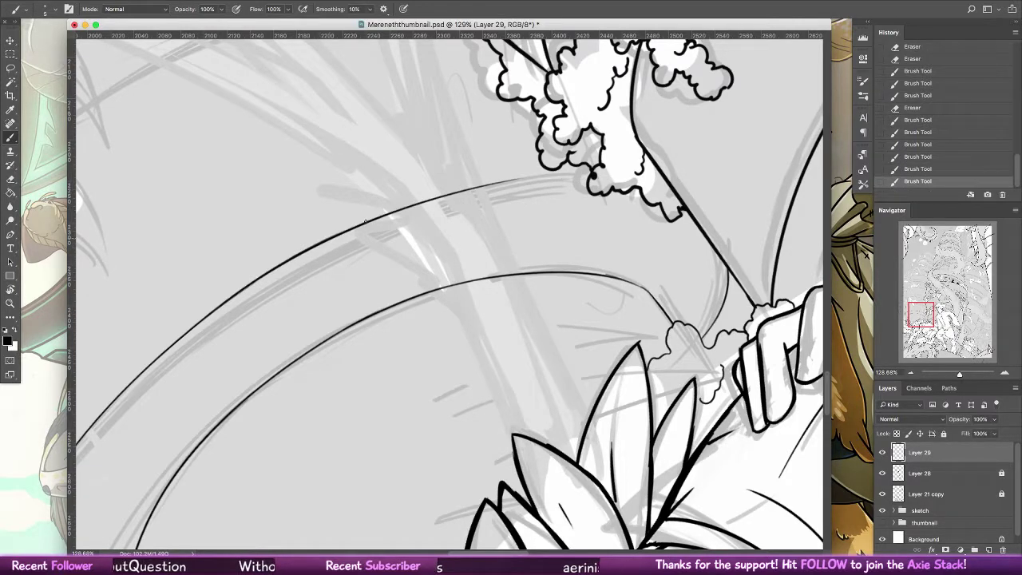
left_click_drag(329, 236, 564, 180)
left_click_drag(451, 192, 592, 174)
left_click_drag(473, 185, 615, 173)
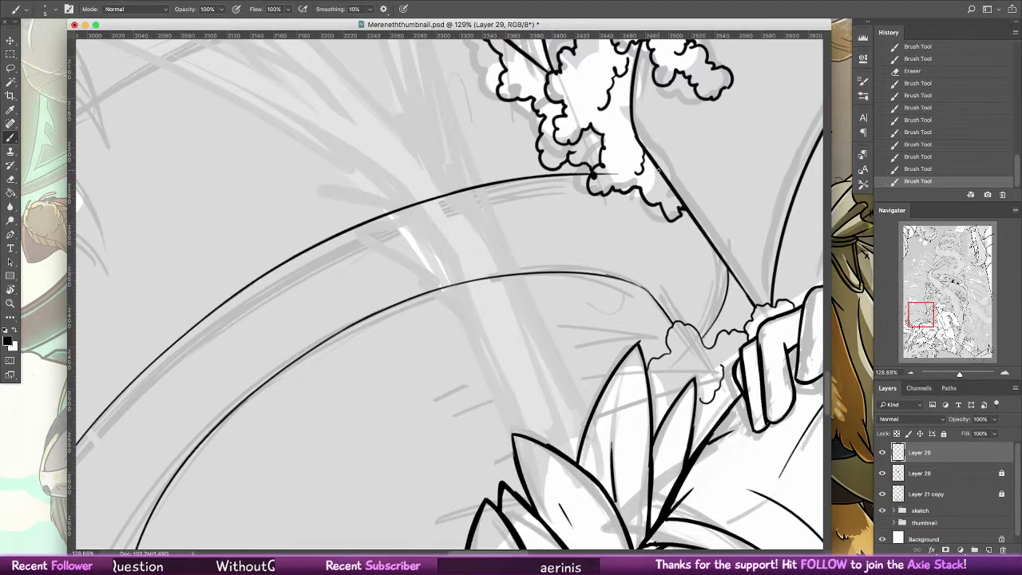
key("e")
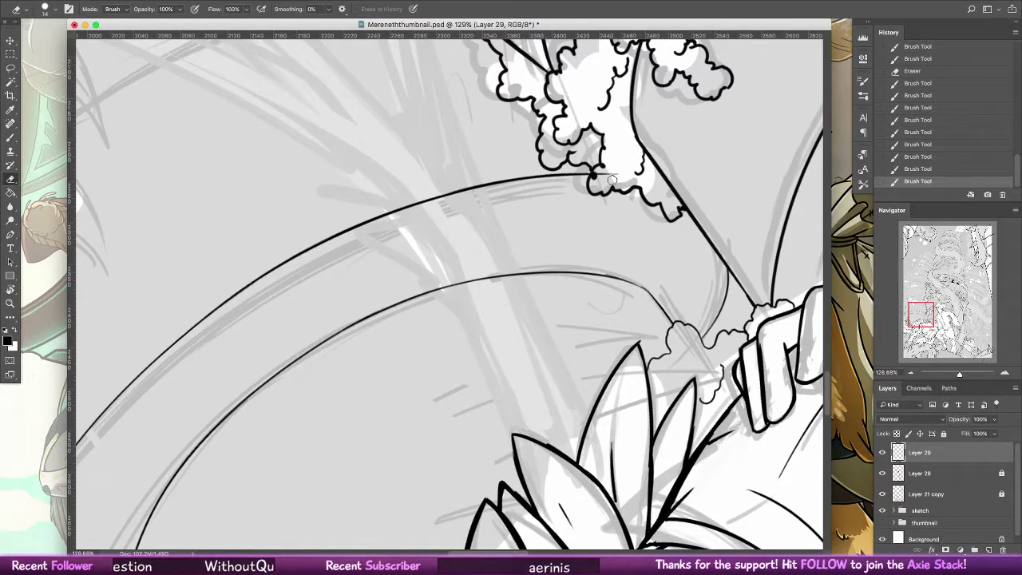
mouse_move(619, 173)
left_mouse_down()
mouse_move(595, 177)
mouse_move(604, 168)
left_mouse_up()
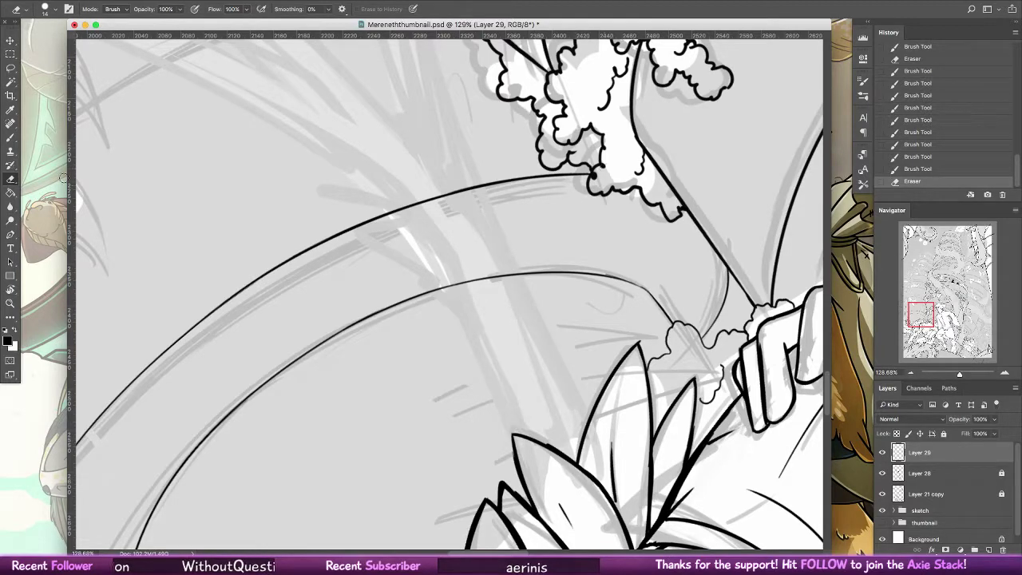
- Reset the canvas rotation and reinforce the upper end of the tower's left wall line
left_click(11, 138)
double_click(10, 289)
left_click(12, 141)
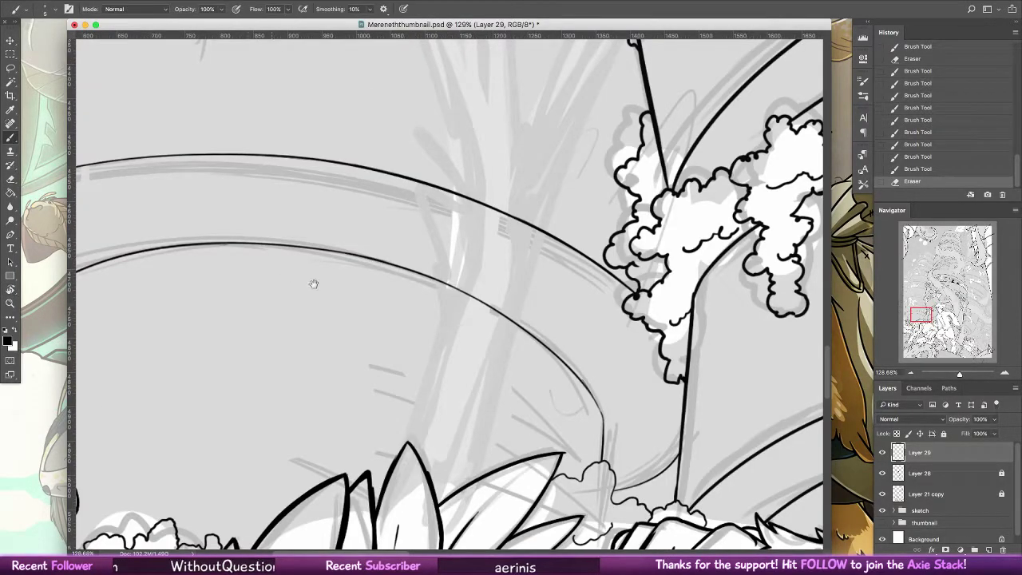
left_click_drag(314, 284, 634, 551)
left_click_drag(250, 260, 243, 302)
key("alt+super+z")
key("alt+super+z")
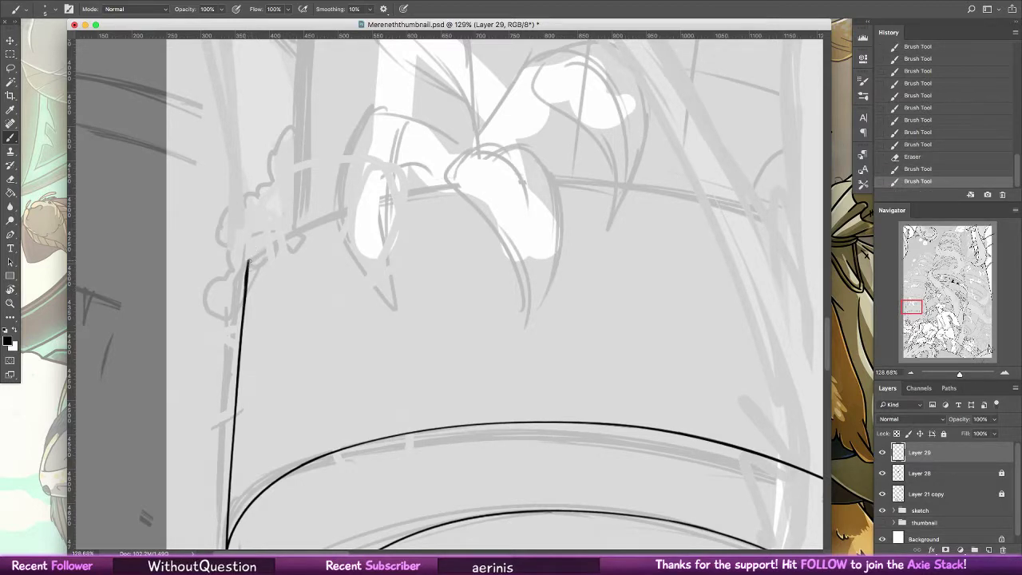
- Ink the tower's top rim from the left wall's corner to the sketched claws, and erase the overshoot and outer side at the corner
left_click_drag(248, 260, 342, 204)
key("super+z")
left_click_drag(249, 263, 337, 206)
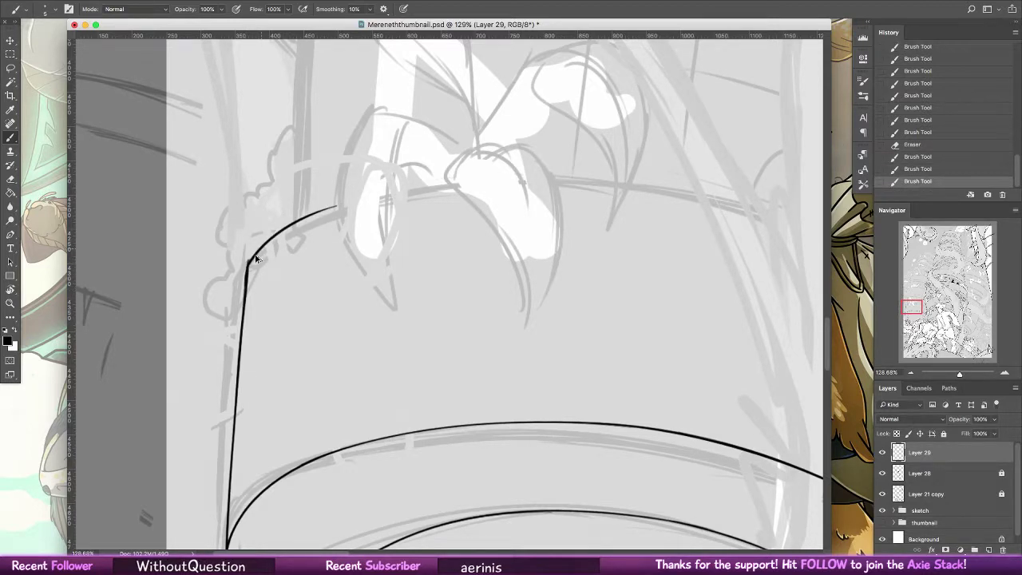
key("super+z")
left_click_drag(249, 264, 377, 204)
key("super+z")
left_click_drag(250, 264, 415, 188)
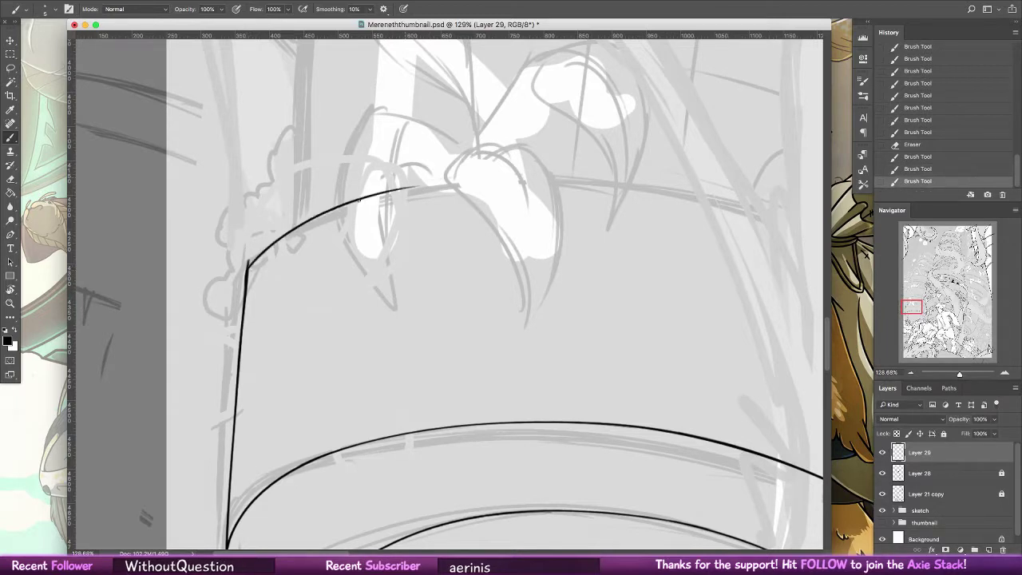
key("e")
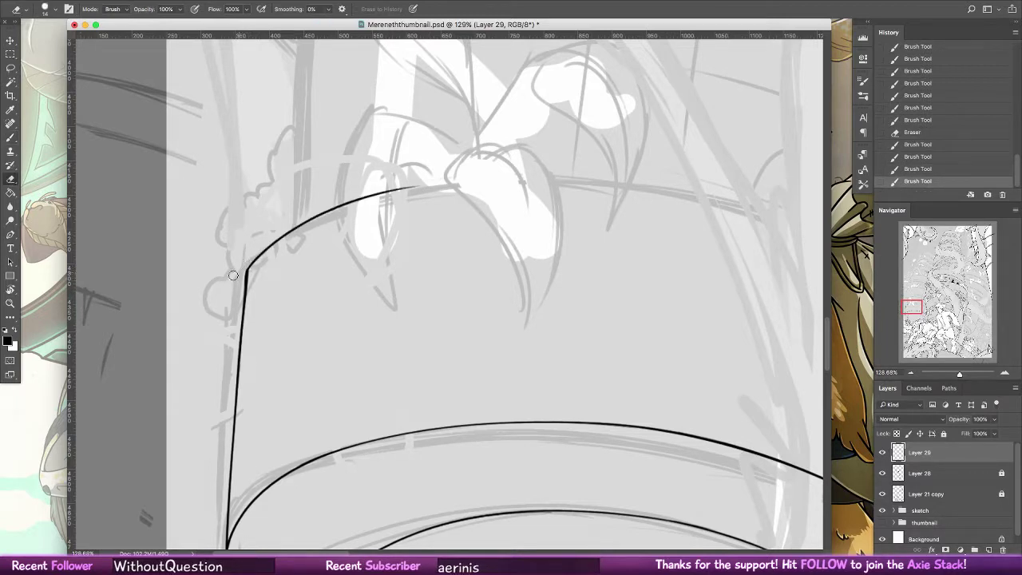
mouse_move(233, 275)
left_mouse_down()
mouse_move(244, 255)
mouse_move(233, 332)
left_mouse_up()
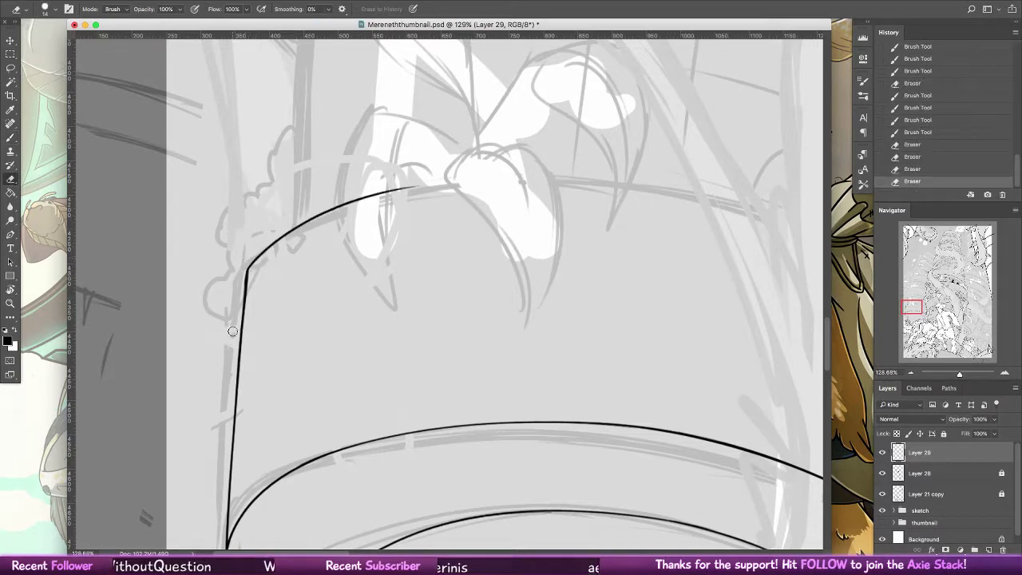
- Continue the tower's top rim in one long arc across the sketched claws to the thorn branch sketch
key("b")
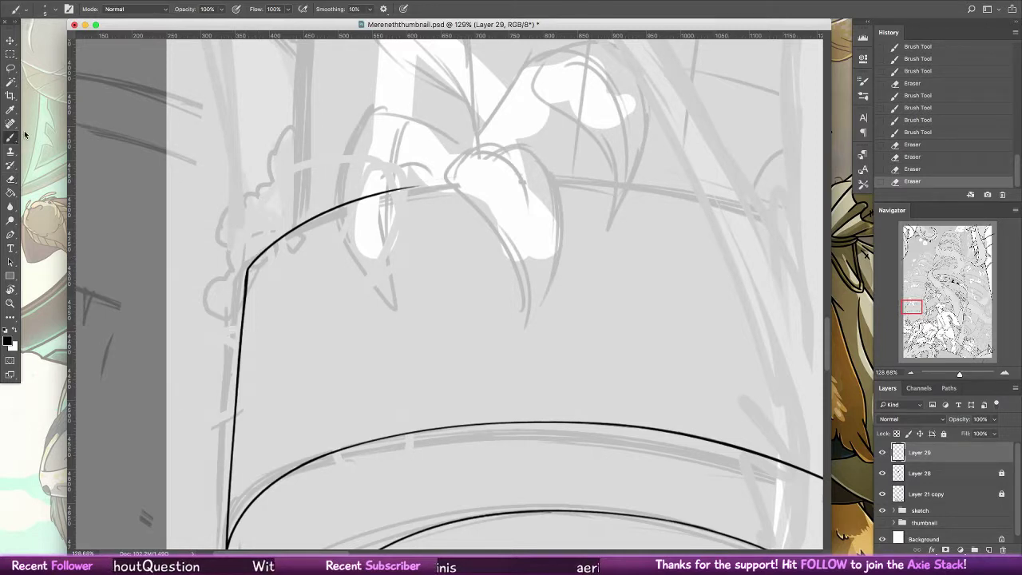
left_click_drag(288, 238, 484, 179)
key("super+z")
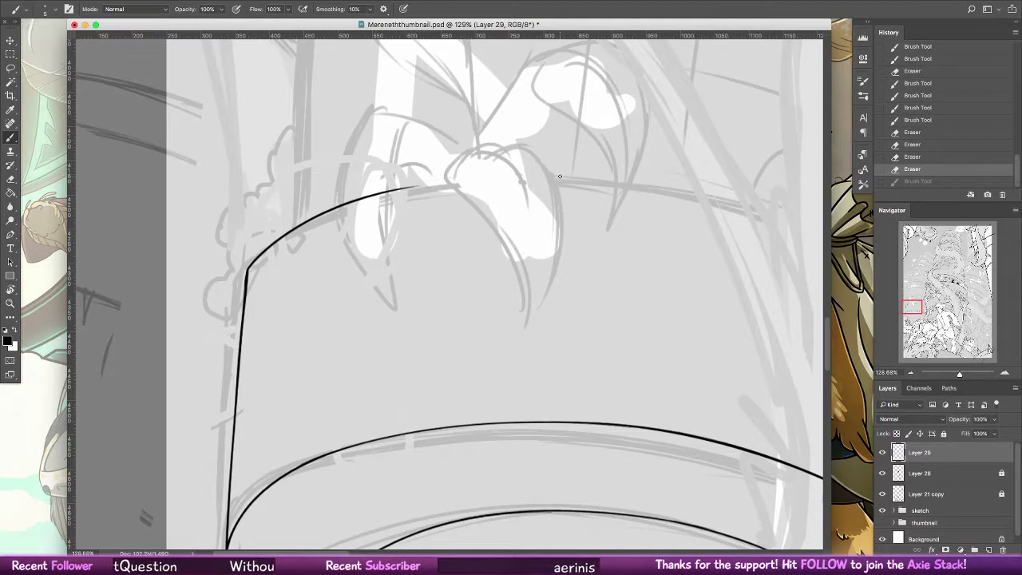
mouse_move(352, 201)
left_mouse_down()
mouse_move(673, 183)
mouse_move(769, 214)
left_mouse_up()
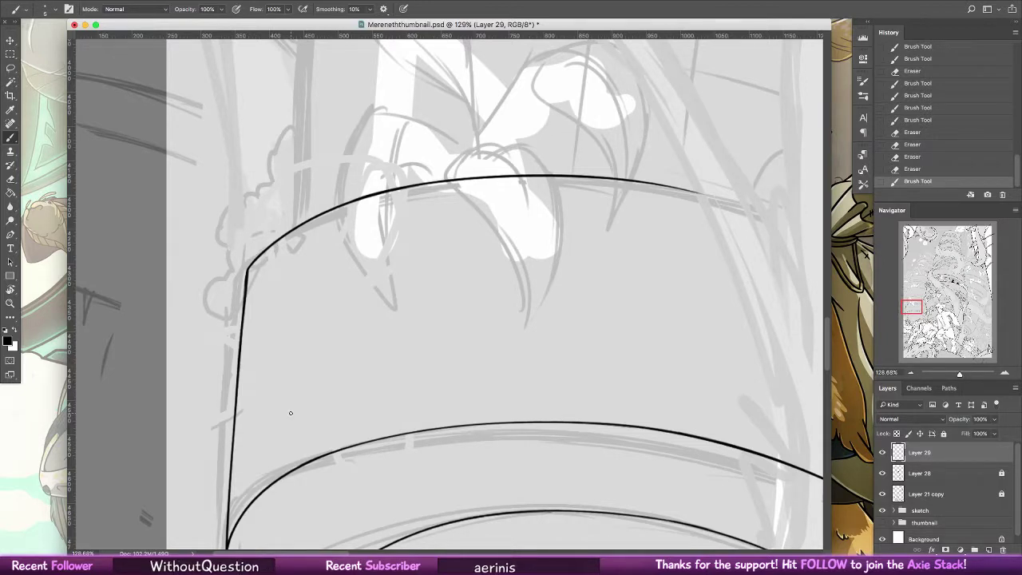
- Rotate the canvas and extend the tower's top rim in a smooth arc across the thorn branch sketch toward the hanging foliage
left_click(10, 290)
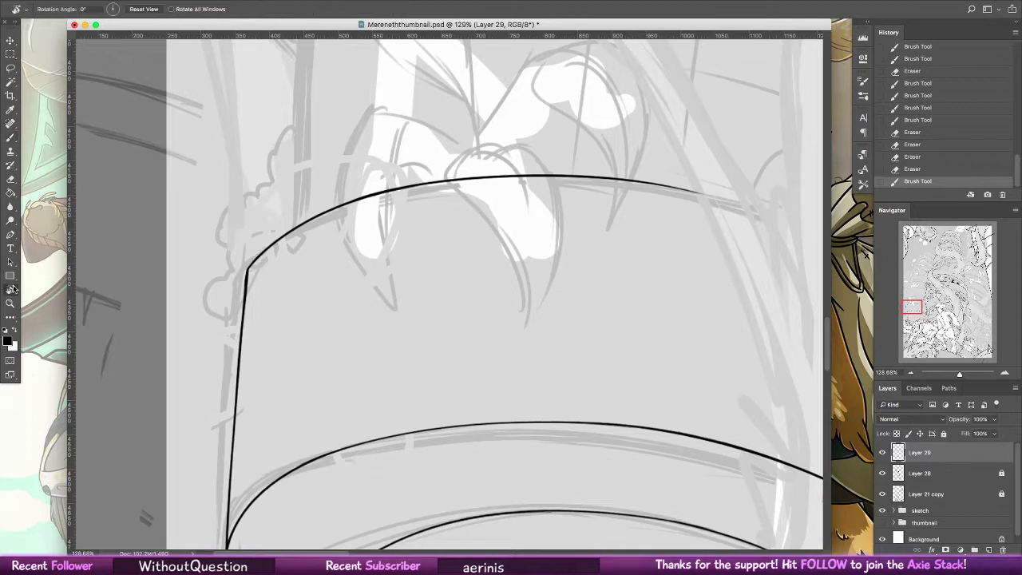
left_click_drag(417, 217, 383, 243)
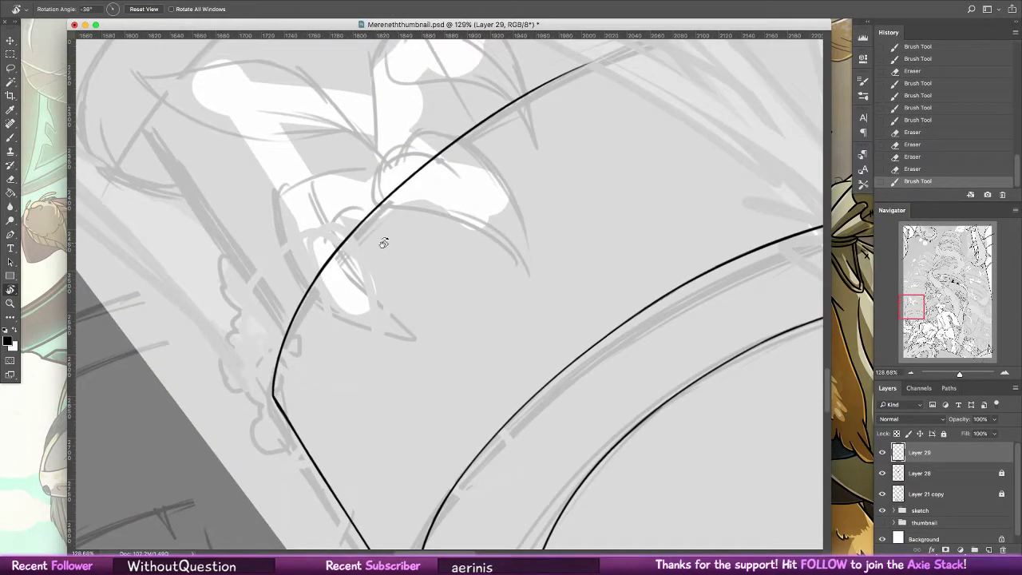
left_click_drag(548, 243, 410, 383)
left_click(10, 137)
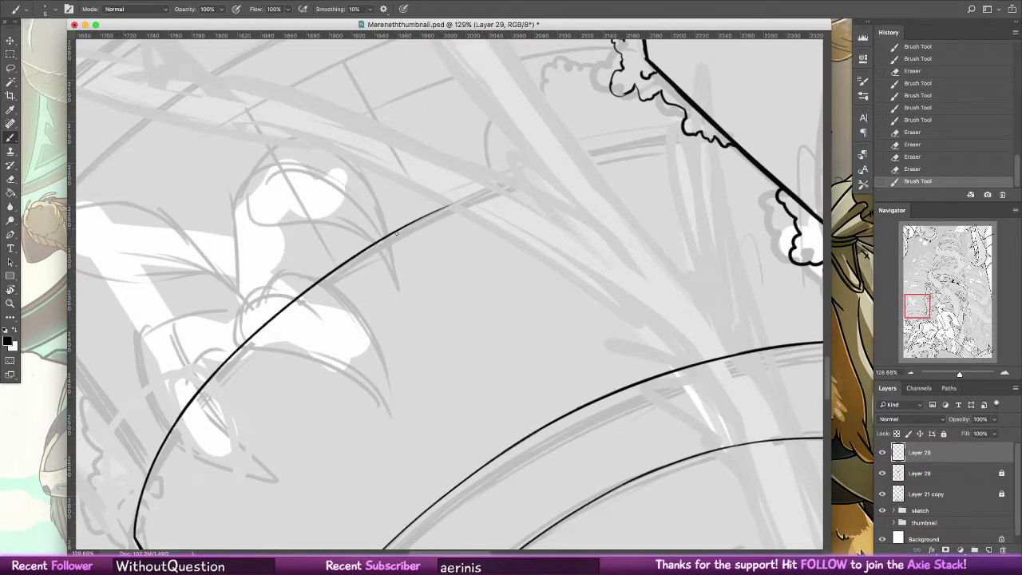
left_click_drag(396, 233, 639, 145)
key("ctrl+z")
key("ctrl+z")
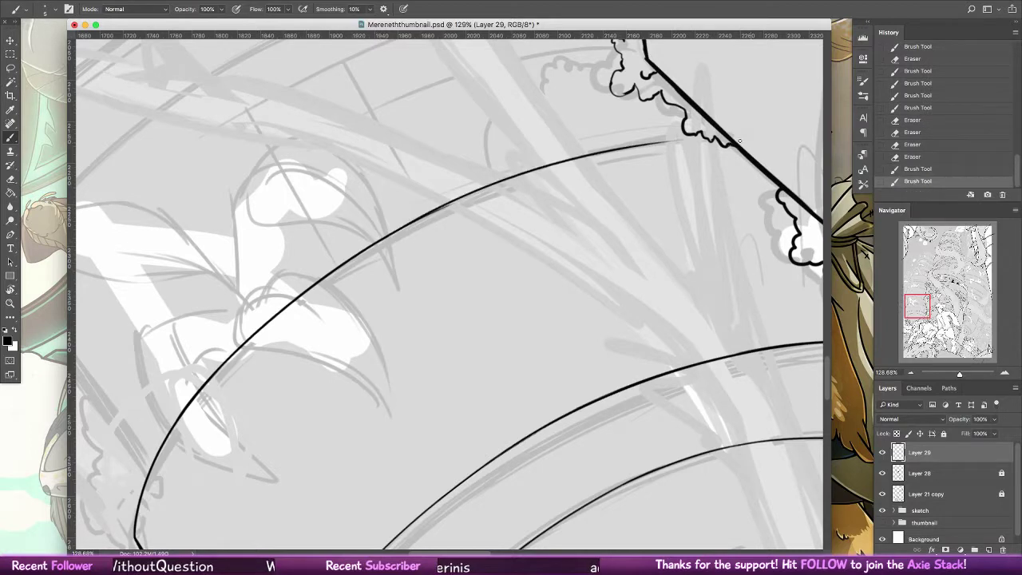
key("ctrl+z")
key("ctrl+z")
key("ctrl+z")
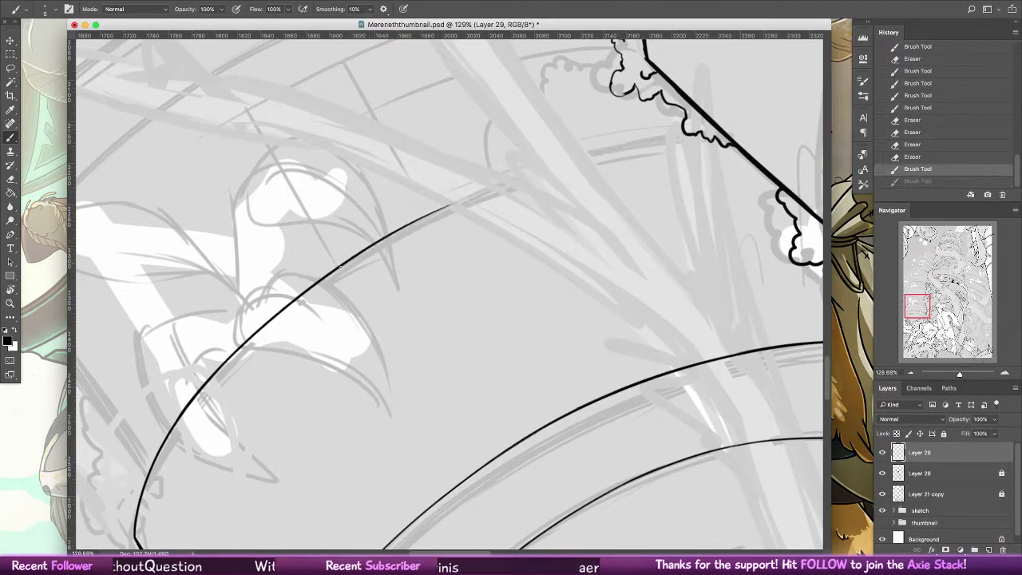
left_click_drag(343, 263, 627, 152)
left_click_drag(437, 211, 723, 144)
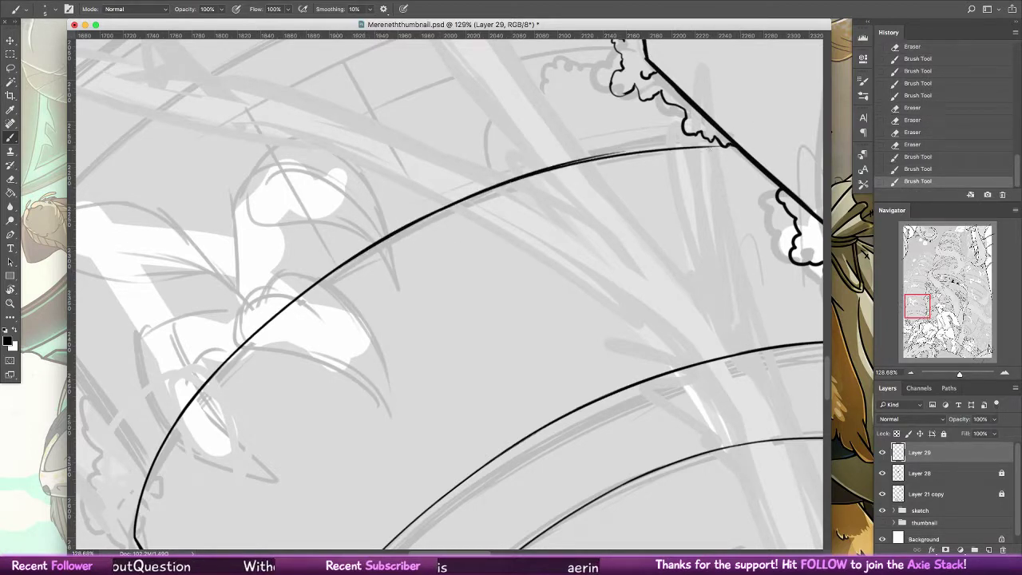
- Redraw and thicken the far end of the top rim up to the inked foliage, and erase where it overlaps the leaves
key("super+z")
left_click_drag(544, 169, 714, 141)
key("super+z")
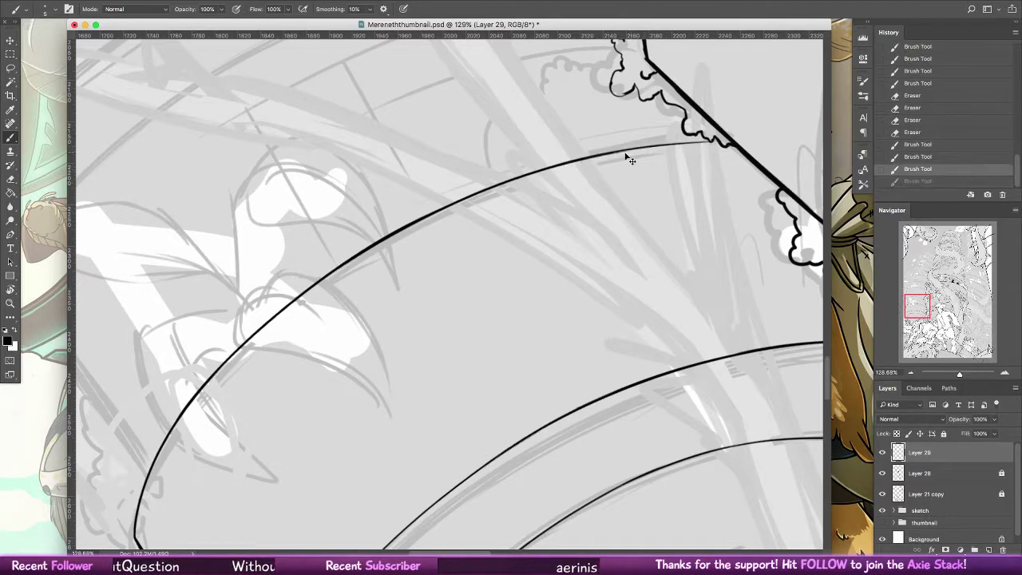
left_click_drag(593, 157, 716, 141)
left_click_drag(654, 146, 730, 143)
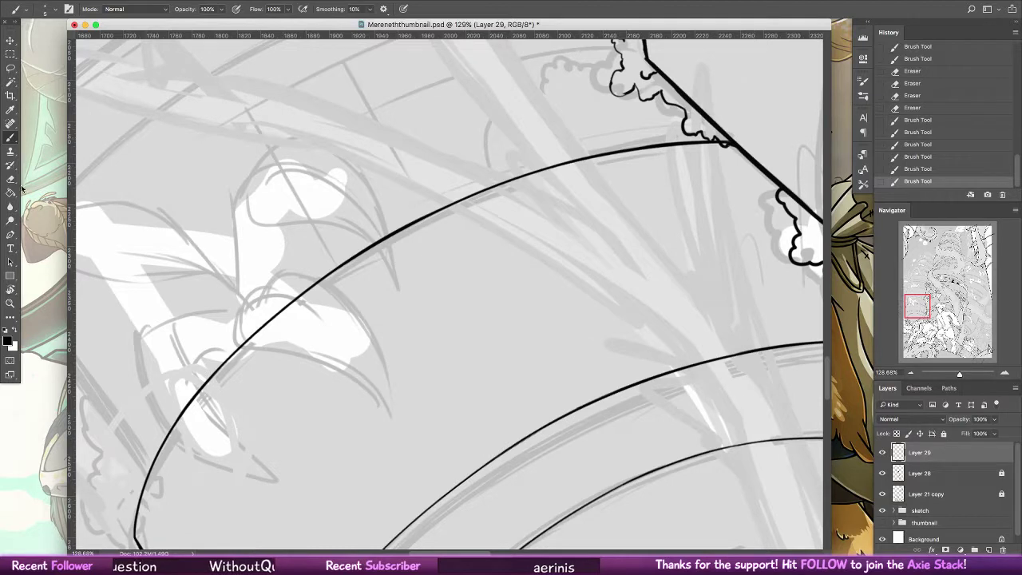
key("e")
left_click_drag(725, 133, 719, 146)
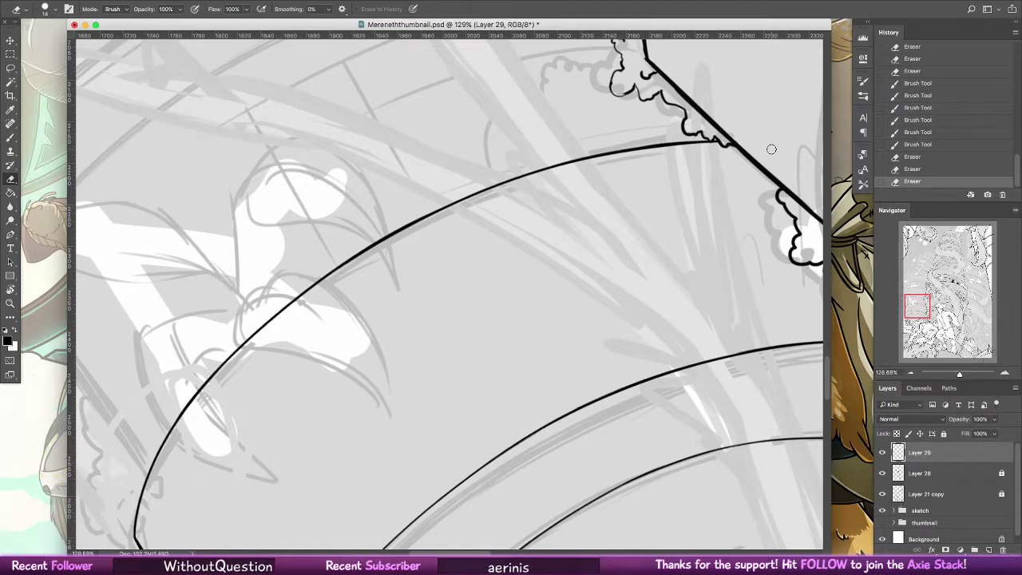
- Reset the canvas rotation and return to the Brush tool
left_click_drag(525, 303, 687, 301)
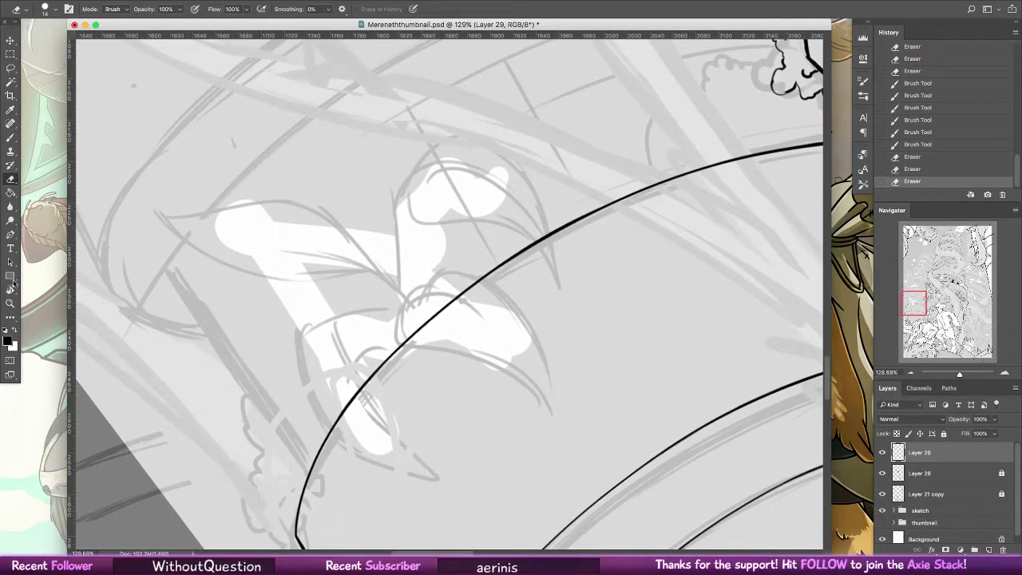
left_click(11, 289)
left_click(144, 9)
left_click(10, 137)
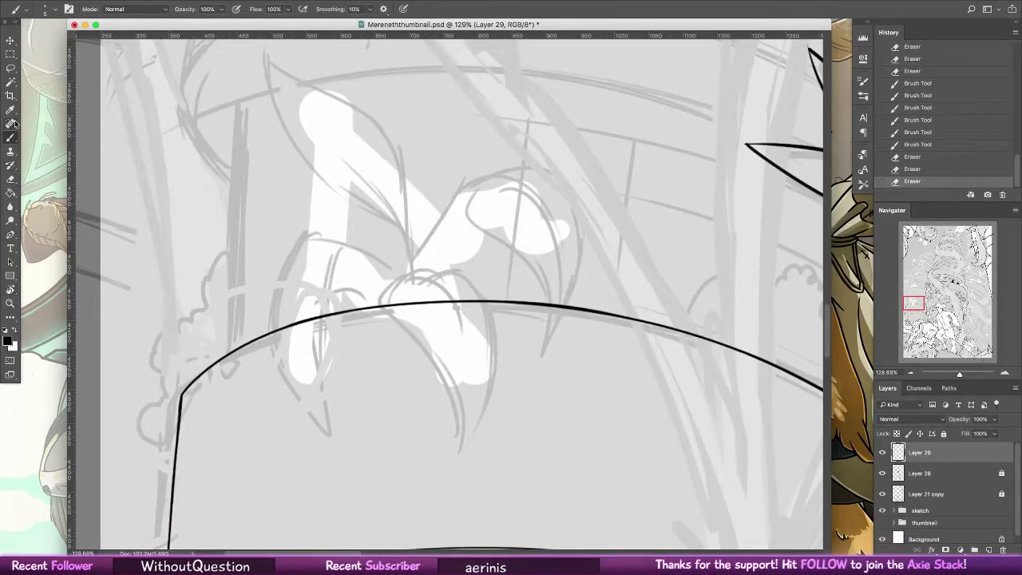
- Try to ink the left edge of the tower's upper wall freehand between the sketched upper ledge and the top rim
left_click_drag(231, 355, 244, 121)
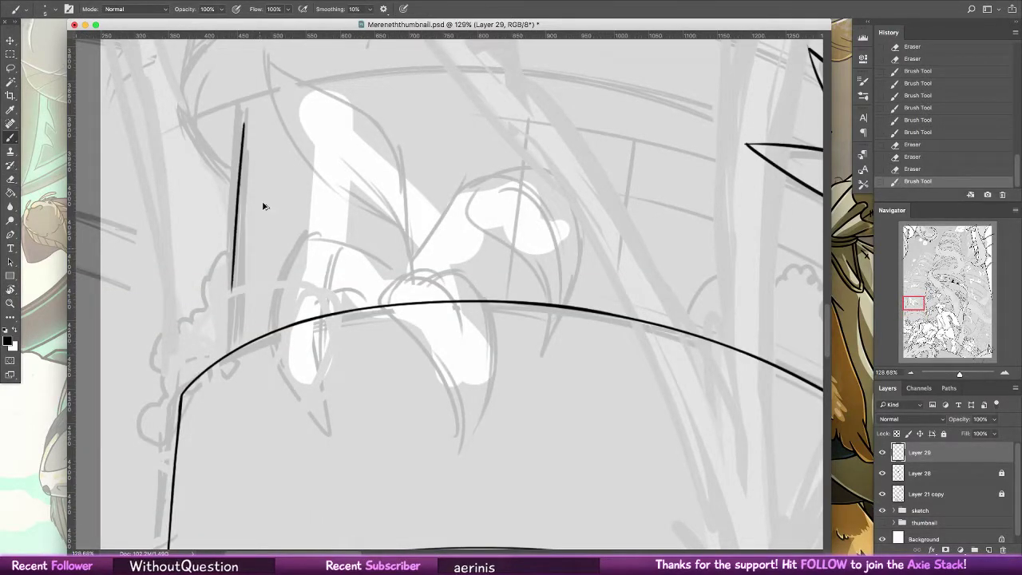
key("ctrl+z")
left_click_drag(229, 307, 243, 94)
key("ctrl+z")
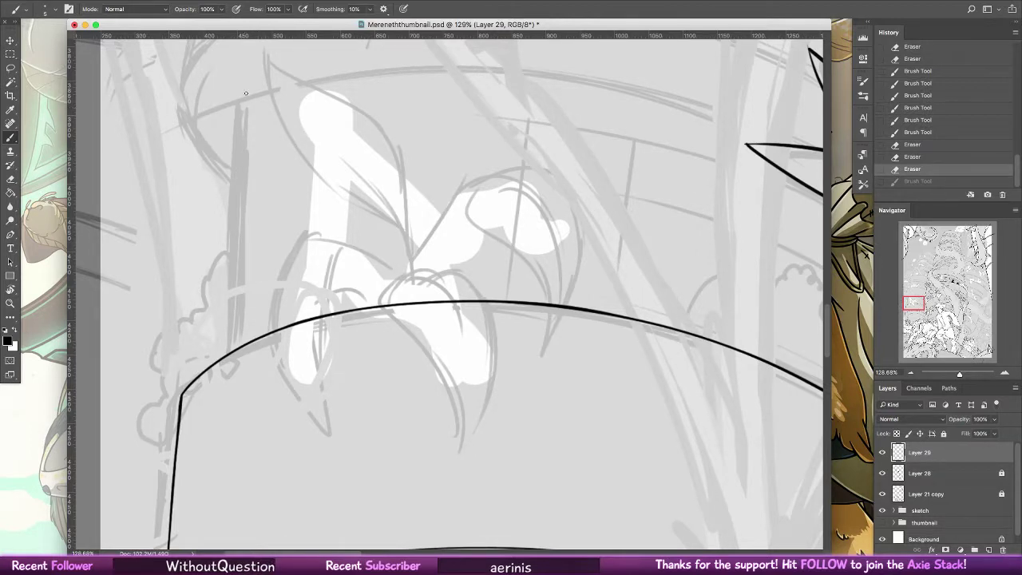
left_click_drag(245, 115, 232, 334)
key("super+z")
left_click_drag(247, 93, 240, 337)
key("super+z")
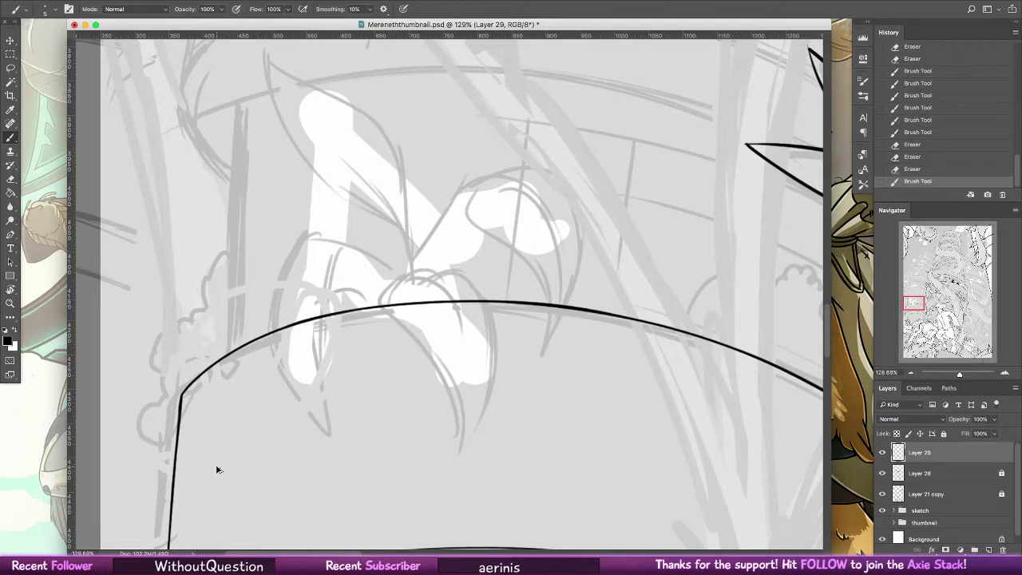
key("ctrl+z")
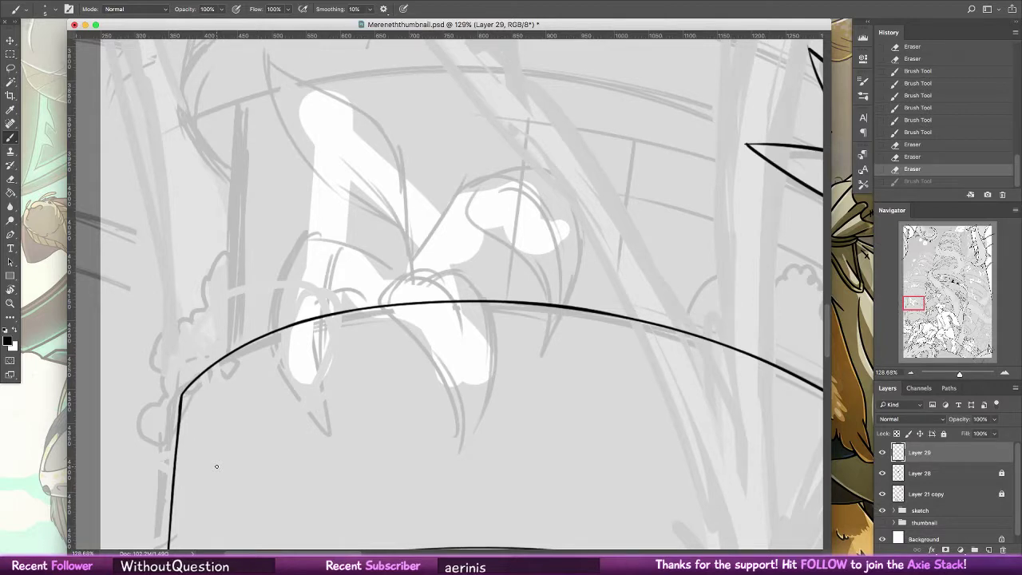
- Ink the left edge of the tower's upper wall as a straight line from the sketched upper ledge to the top rim
left_click(247, 101)
left_click(232, 351, "shift")
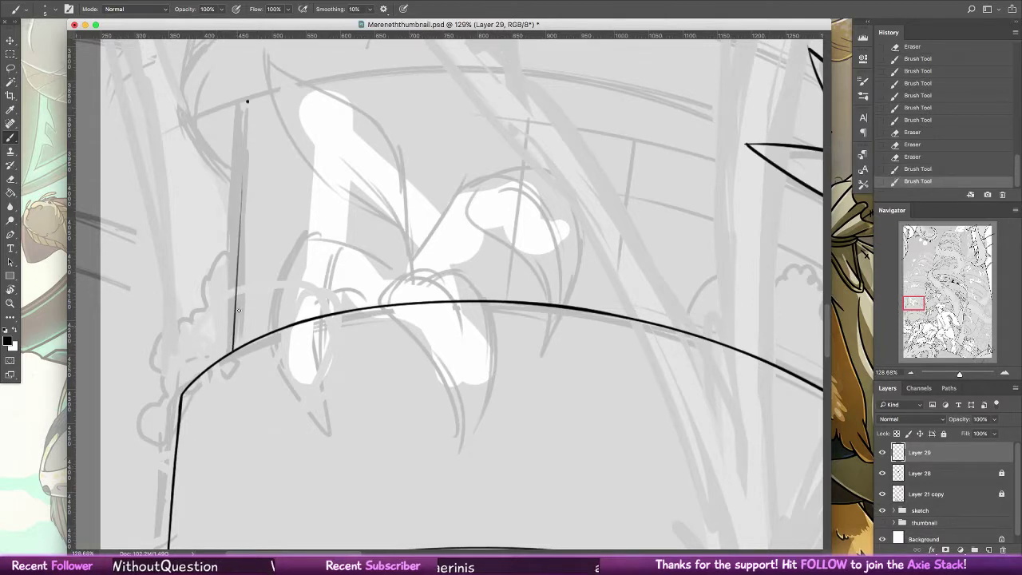
left_click(246, 101, "shift")
left_click_drag(243, 150, 248, 97)
key("super+z")
key("super+z")
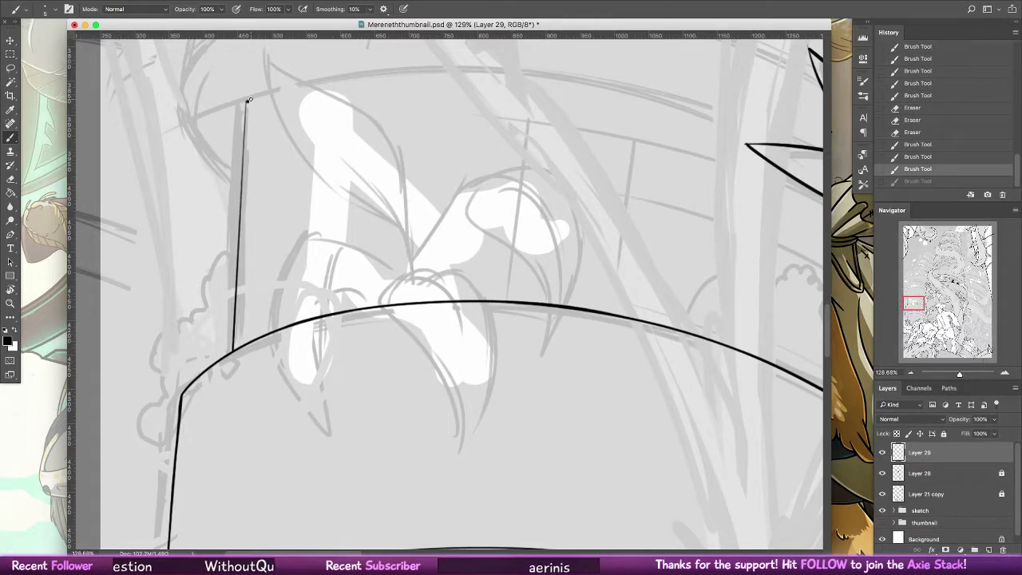
- Reinforce the top end of the upper wall's left edge with short brush strokes
left_click(246, 104)
key("super+z")
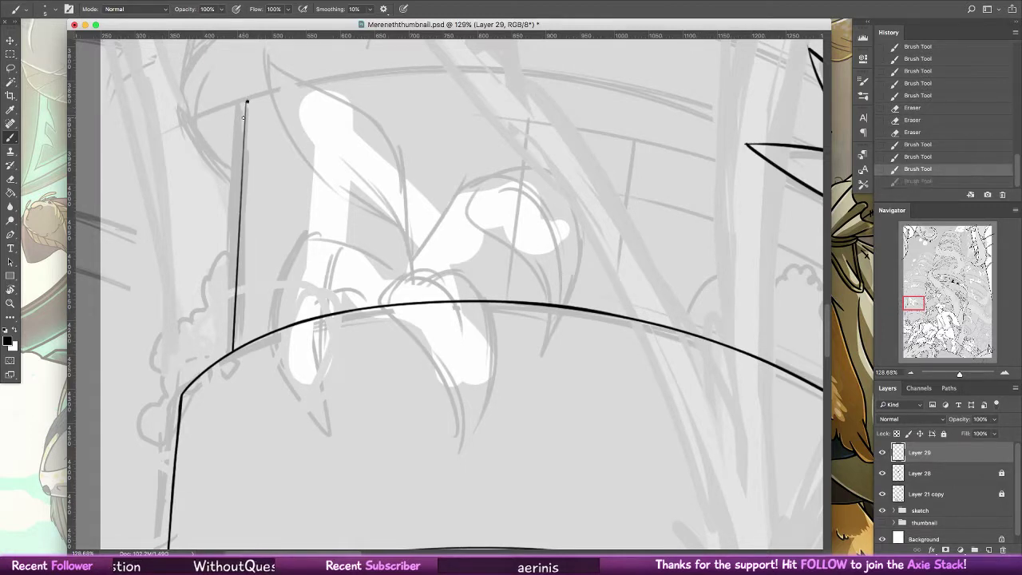
left_click(246, 105)
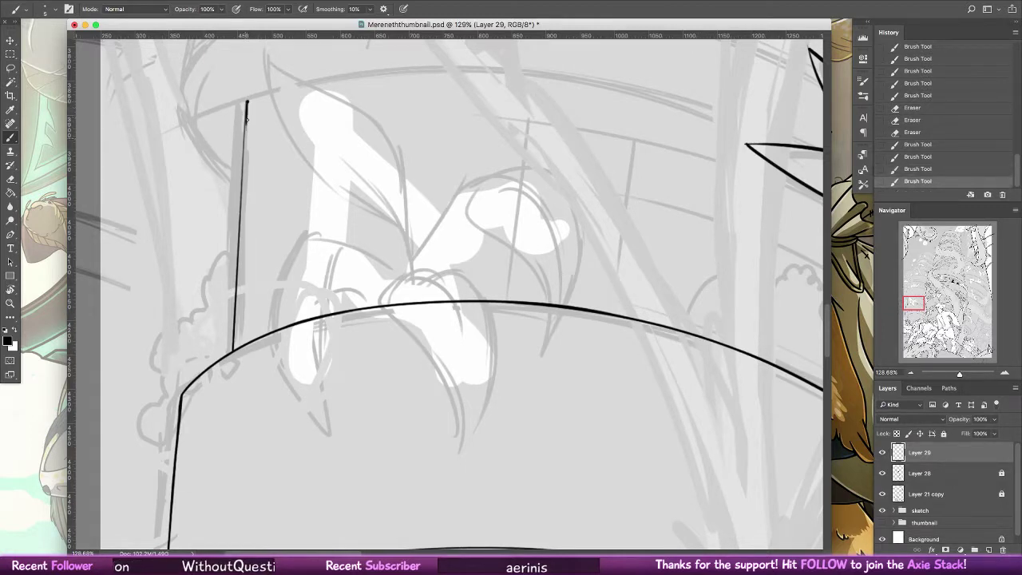
left_click_drag(247, 102, 244, 158)
key("alt+super+z")
key("alt+super+z")
left_click(247, 103)
key("alt+super+z")
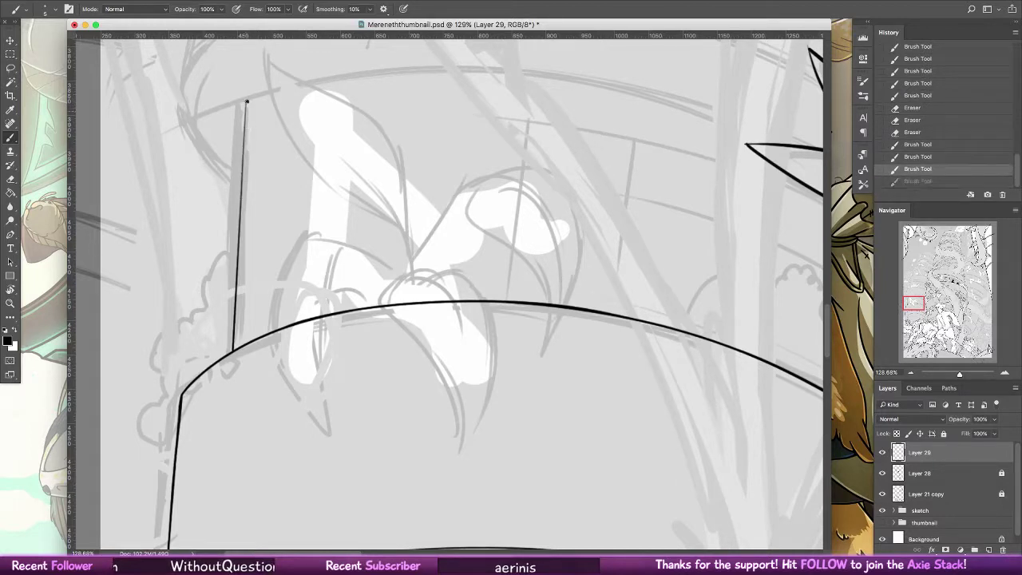
mouse_move(247, 101)
left_mouse_down()
mouse_move(242, 196)
mouse_move(249, 104)
left_mouse_up()
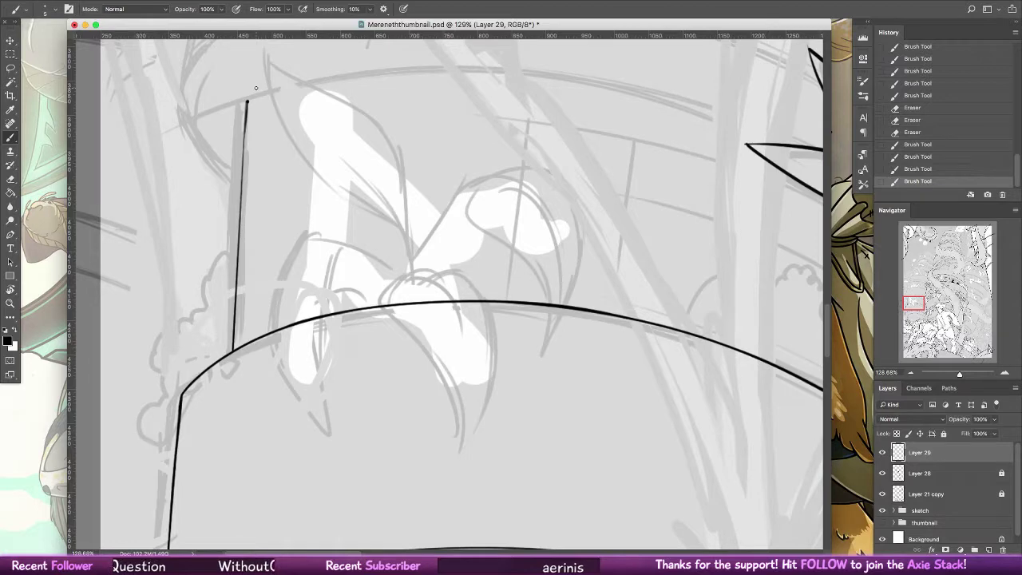
- Try to ink the upper ledge's outer left curve and its lower arc starting from the wall's top corner
left_click_drag(256, 88, 335, 300)
left_click_drag(266, 281, 316, 391)
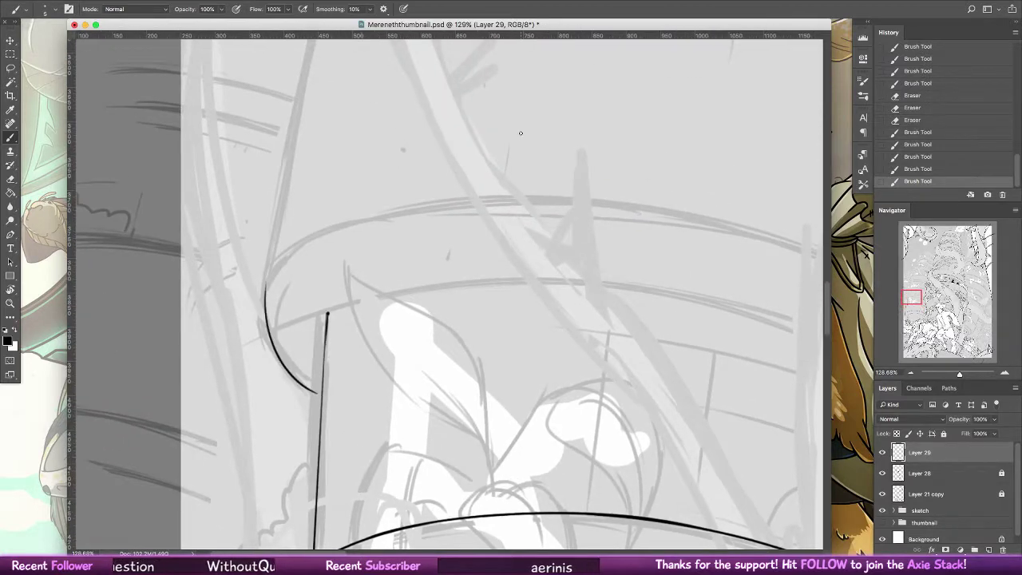
left_click_drag(327, 311, 452, 270)
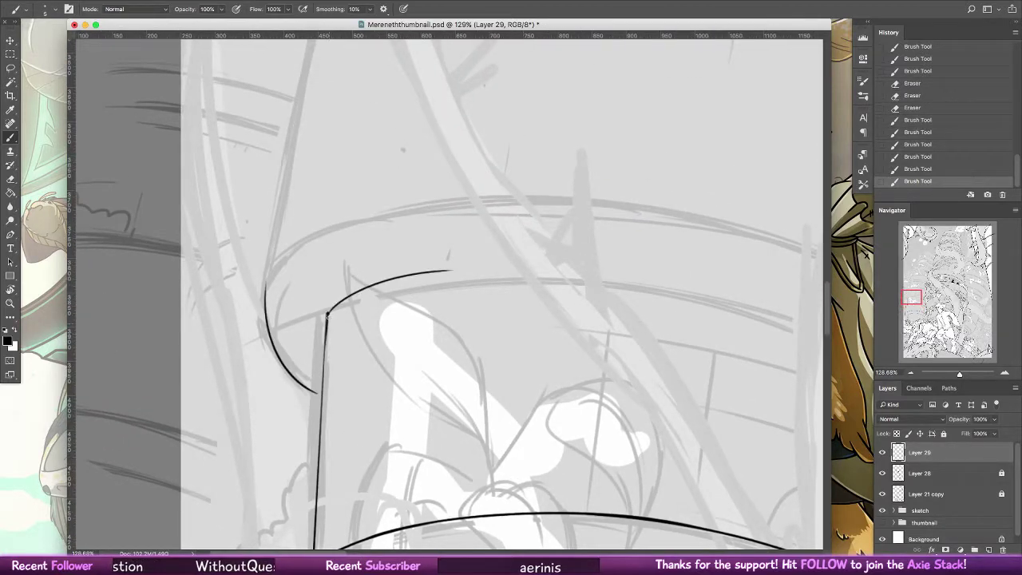
left_click_drag(327, 314, 323, 400)
key("alt+super+z")
key("alt+super+z")
- Thicken the upper part of the wall's left edge below its top corner
left_click_drag(328, 315, 323, 399)
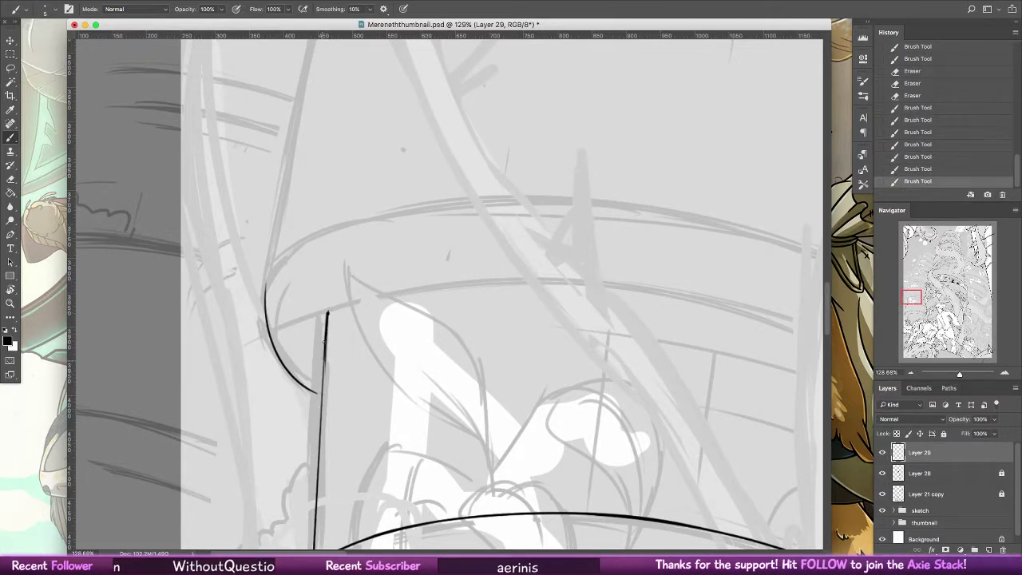
key("ctrl+z")
key("ctrl+shift+z")
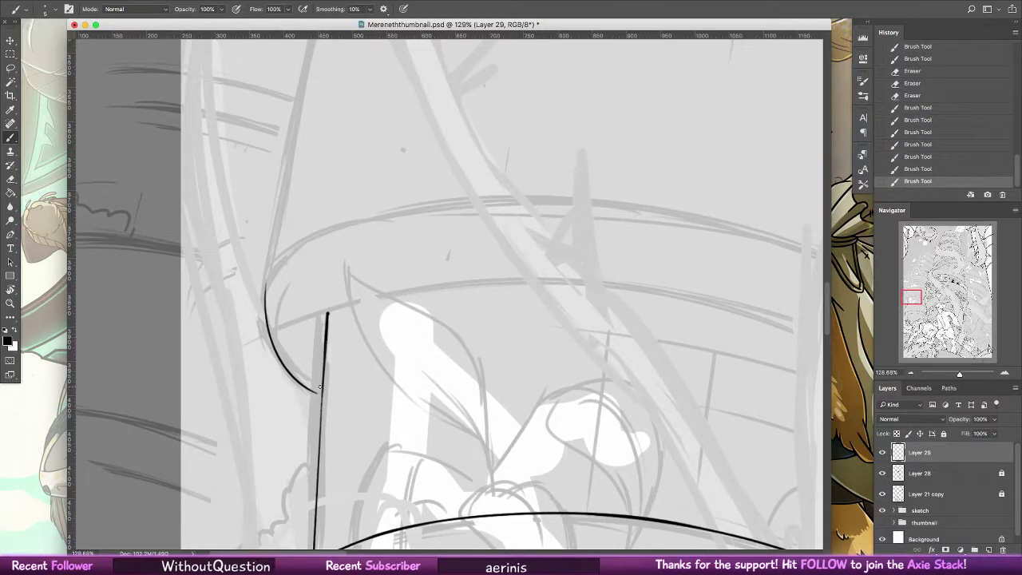
- Ink the upper ledge's lower arc from the wall's top corner across the thorn branch sketch, and reinforce its start at the corner
mouse_move(328, 314)
left_mouse_down()
mouse_move(467, 271)
mouse_move(411, 269)
mouse_move(572, 257)
left_mouse_up()
key("super+z")
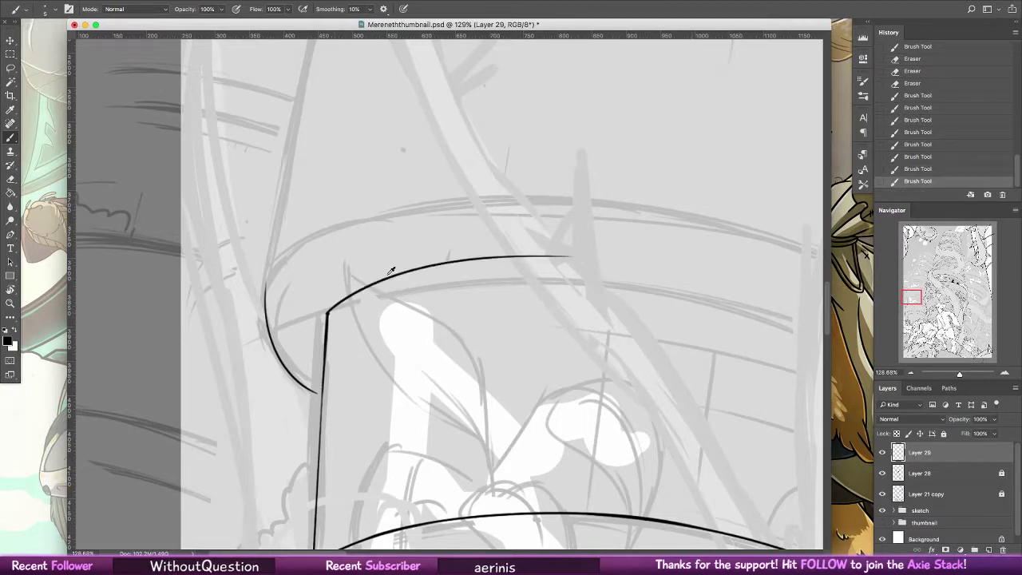
key("super+z")
left_click_drag(328, 312, 643, 257)
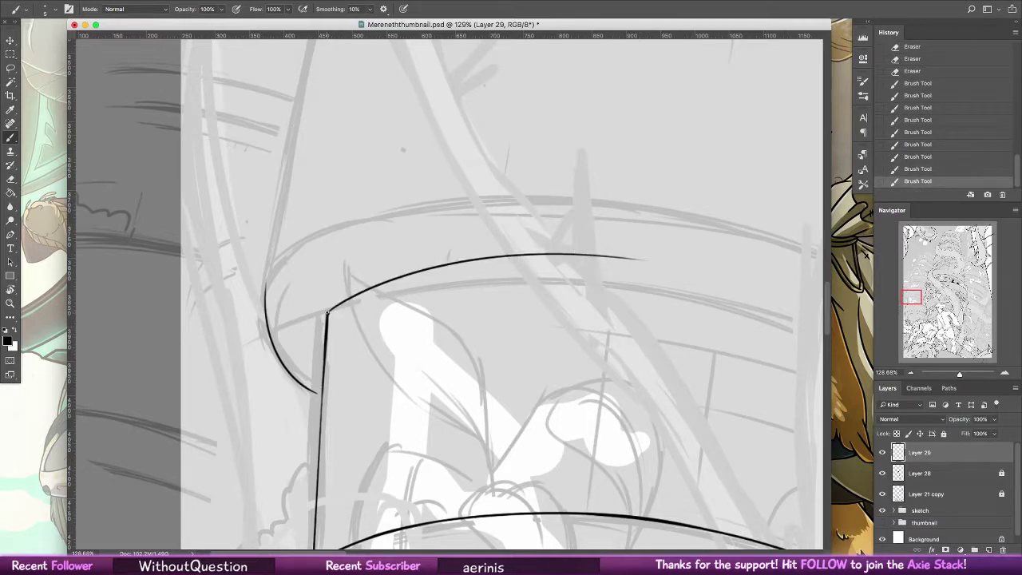
left_click_drag(328, 312, 334, 307)
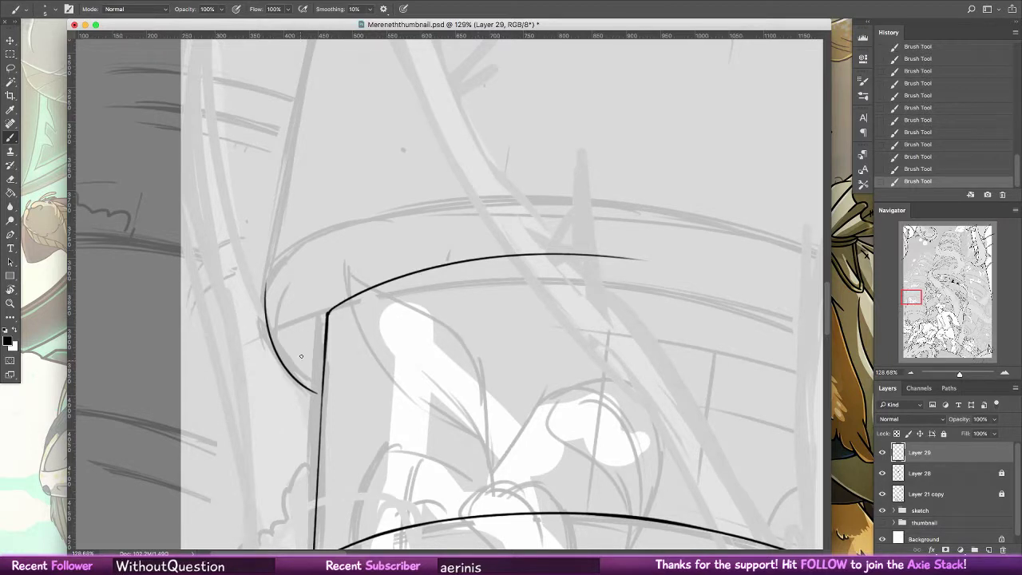
- Erase the upper ledge's outer left curve and try to redraw it from the wall's edge
left_click(11, 193)
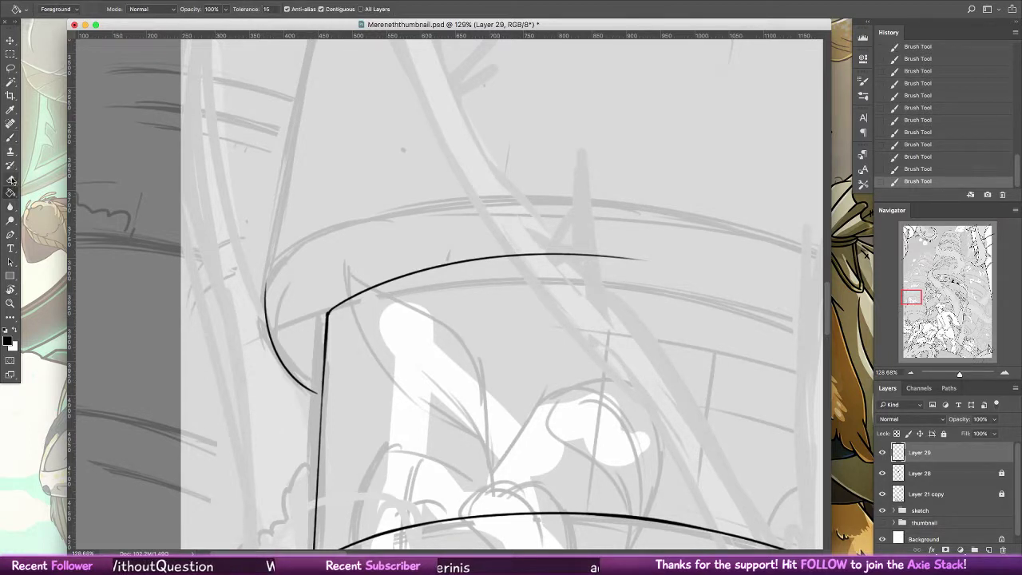
left_click(11, 179)
left_click_drag(266, 284, 312, 392)
key("b")
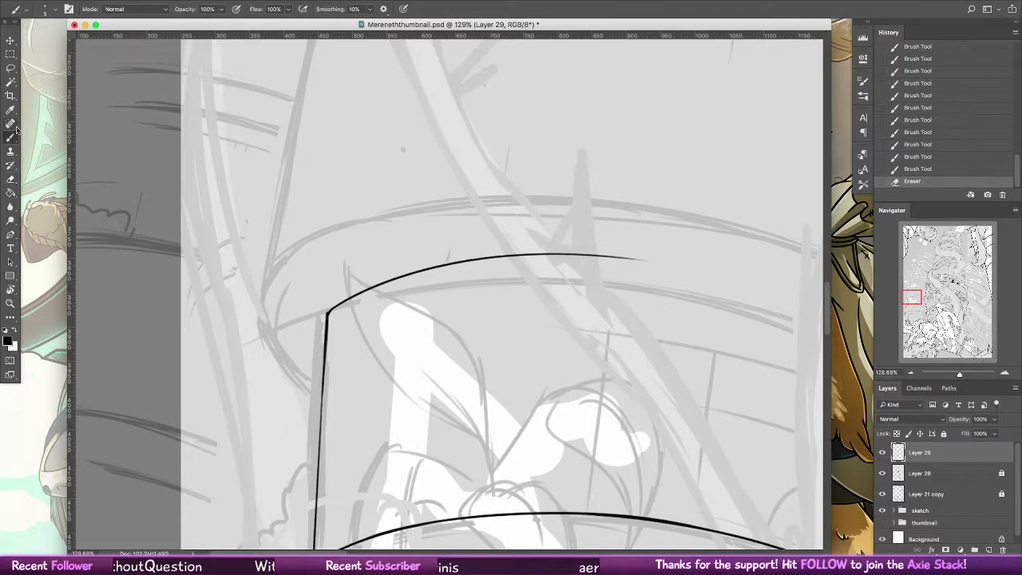
left_click_drag(315, 388, 264, 308)
key("ctrl+z")
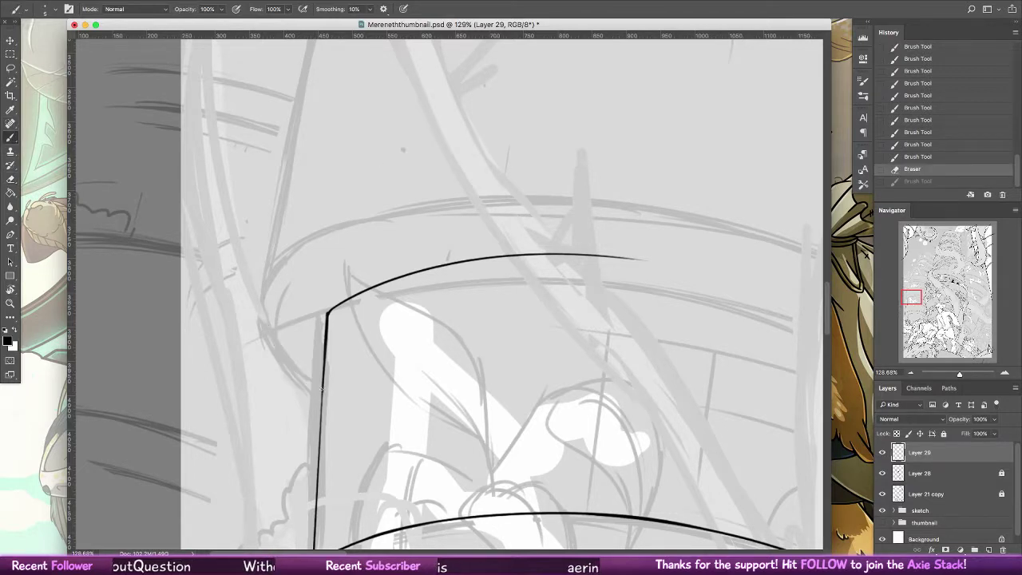
- Ink the upper ledge's top arc from its outer left end across the thorn branch sketch
mouse_move(321, 391)
left_mouse_down()
mouse_move(267, 259)
mouse_move(614, 200)
left_mouse_up()
key("ctrl+z")
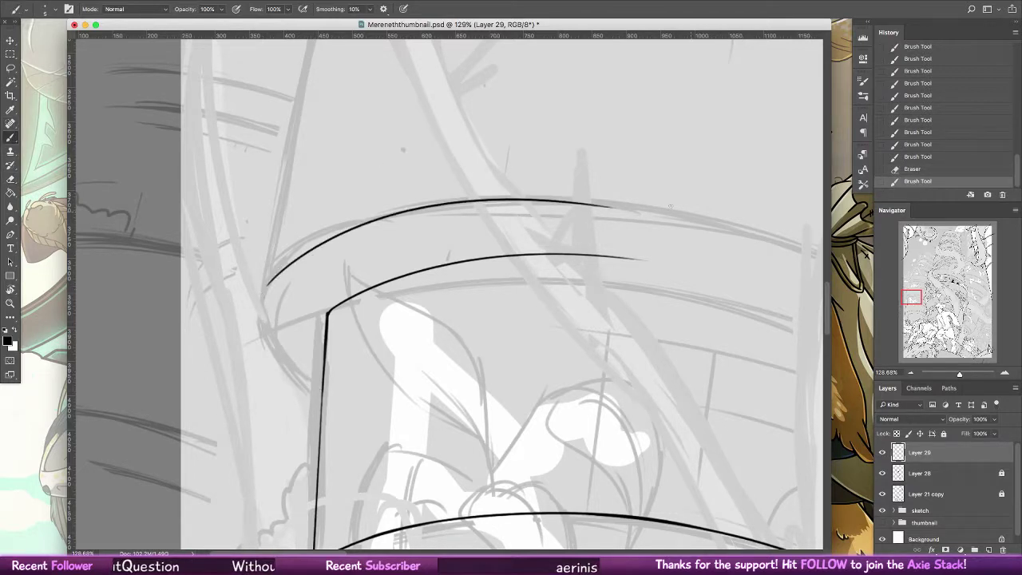
key("ctrl+z")
mouse_move(262, 298)
left_mouse_down()
mouse_move(520, 200)
mouse_move(703, 214)
left_mouse_up()
key("ctrl+z")
mouse_move(267, 292)
left_mouse_down()
mouse_move(555, 202)
mouse_move(643, 208)
left_mouse_up()
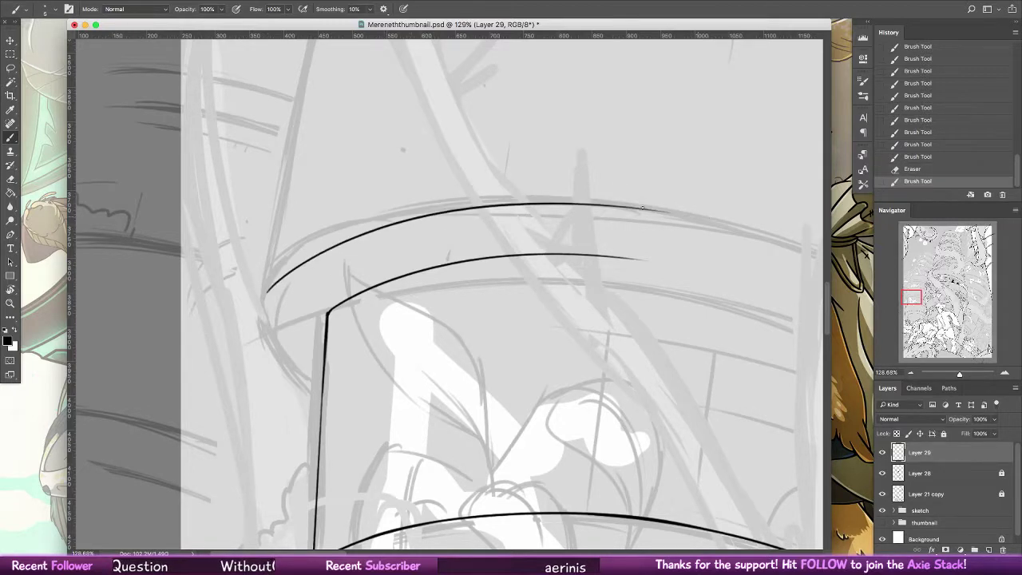
- Ink the upper ledge's outer left curve from the top arc's end down and around to the wall's left edge
left_click_drag(278, 281, 263, 306)
key("ctrl+z")
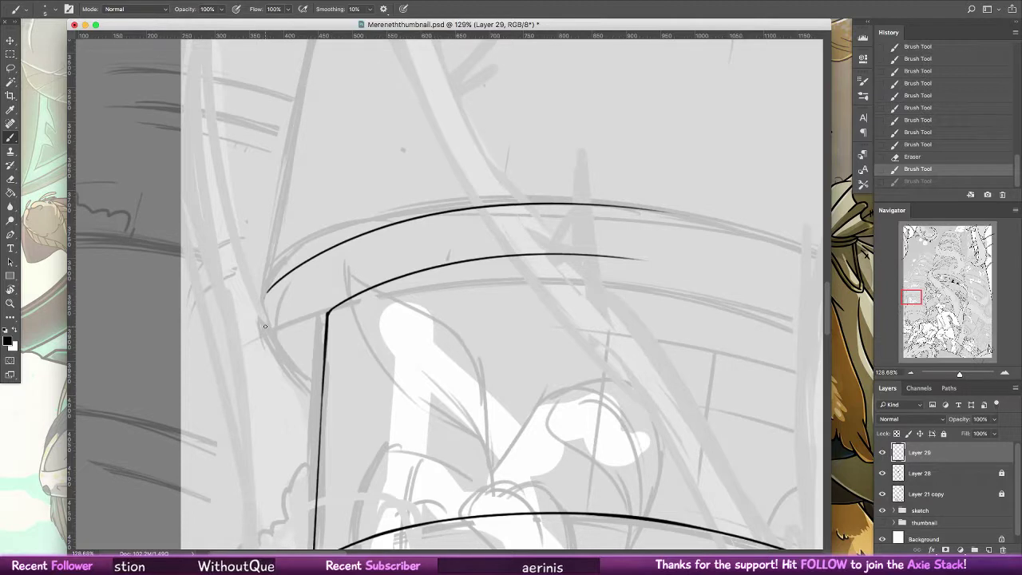
mouse_move(322, 383)
left_mouse_down()
mouse_move(269, 294)
mouse_move(269, 339)
left_mouse_up()
key("ctrl+z")
key("ctrl+z")
key("super+z")
mouse_move(270, 291)
left_mouse_down()
mouse_move(261, 321)
mouse_move(270, 345)
mouse_move(260, 326)
left_mouse_up()
key("super+z")
left_click_drag(279, 360, 260, 304)
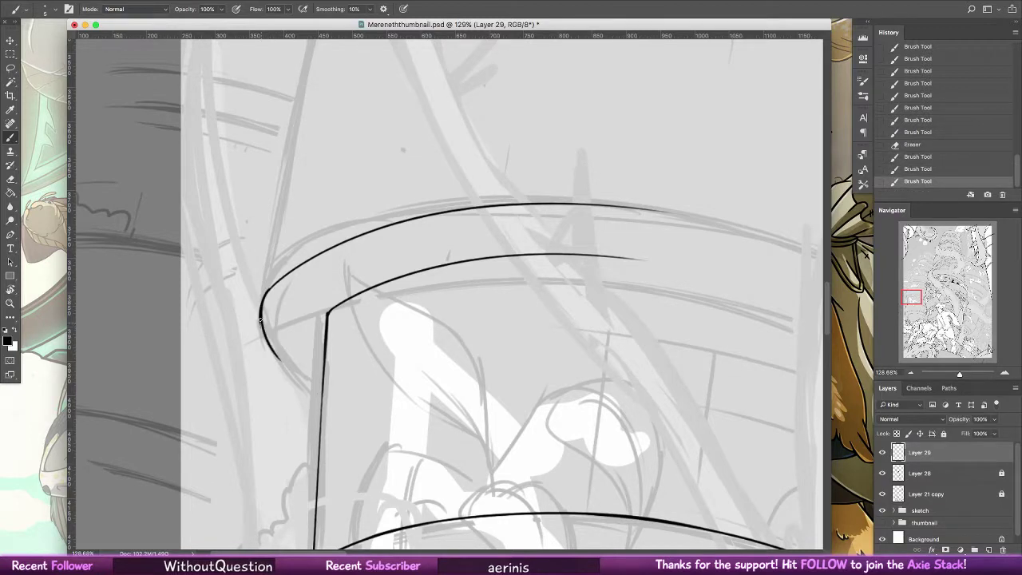
key("super+z")
left_click_drag(322, 386, 275, 355)
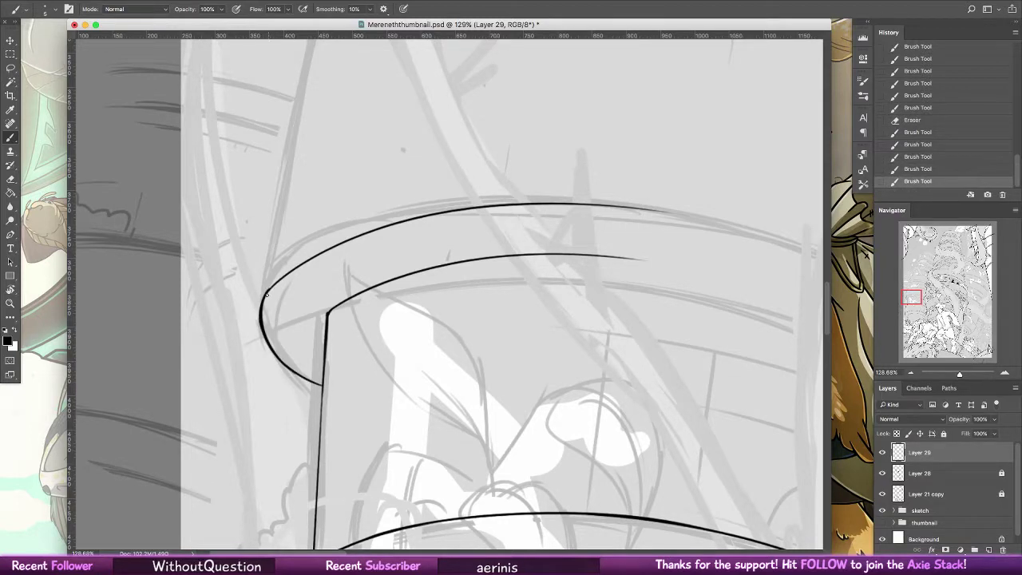
- Thicken the upper ledge's line where the outer left curve runs into the top arc
left_click_drag(267, 289, 263, 297)
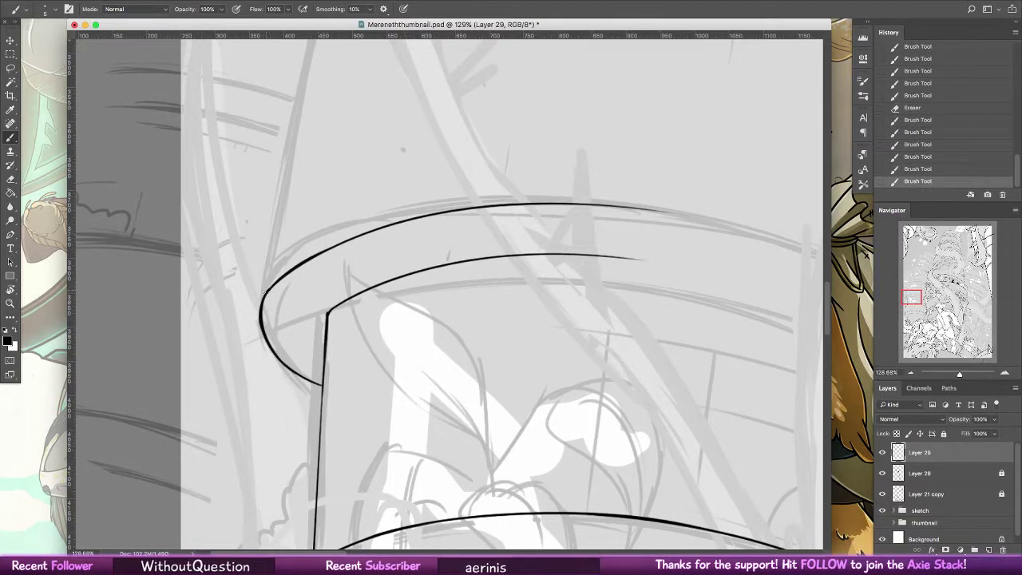
key("super+z")
key("super+z")
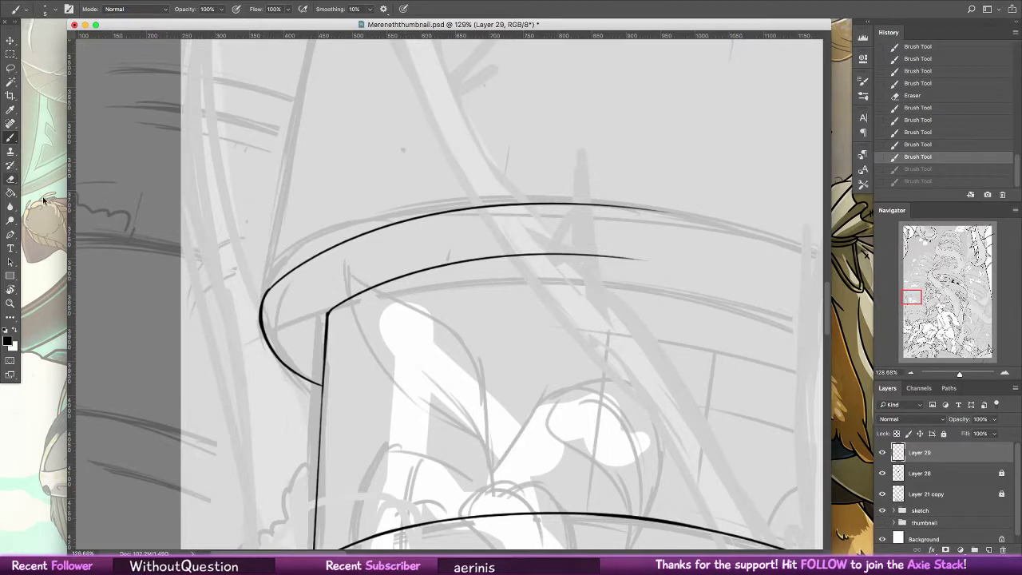
left_click_drag(269, 289, 354, 244)
key("super+z")
left_click_drag(269, 292, 351, 240)
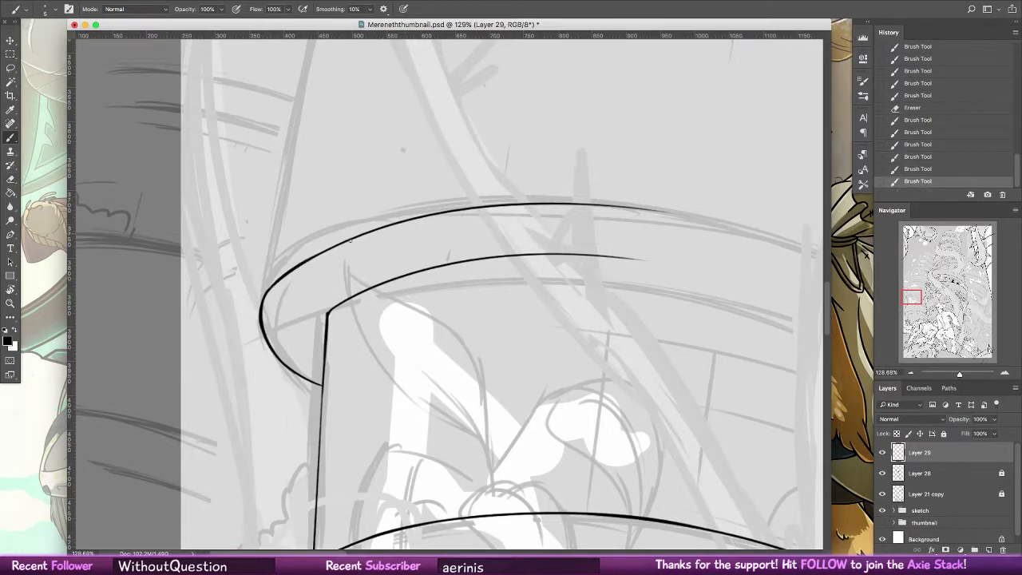
key("super+z")
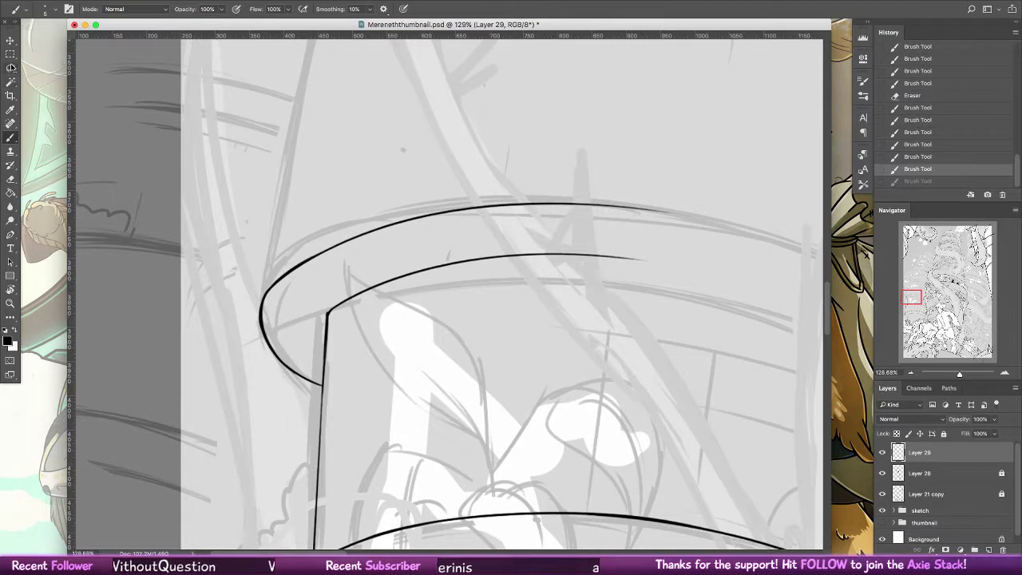
- Lasso the upper ledge's top arc, stretch it upward to about 117% height, and nudge it to rejoin the outer curve
left_click(12, 67)
mouse_move(271, 324)
left_mouse_down()
mouse_move(239, 283)
mouse_move(660, 200)
mouse_move(671, 232)
left_mouse_up()
key("super+z")
mouse_move(273, 314)
left_mouse_down()
mouse_move(445, 150)
mouse_move(270, 311)
left_mouse_up()
key("v")
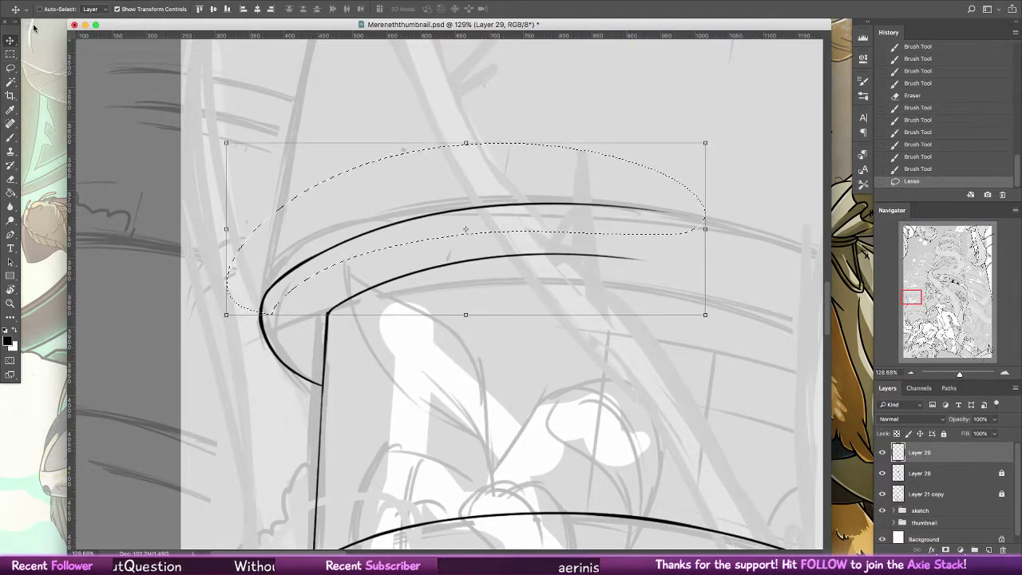
left_click_drag(465, 143, 464, 114)
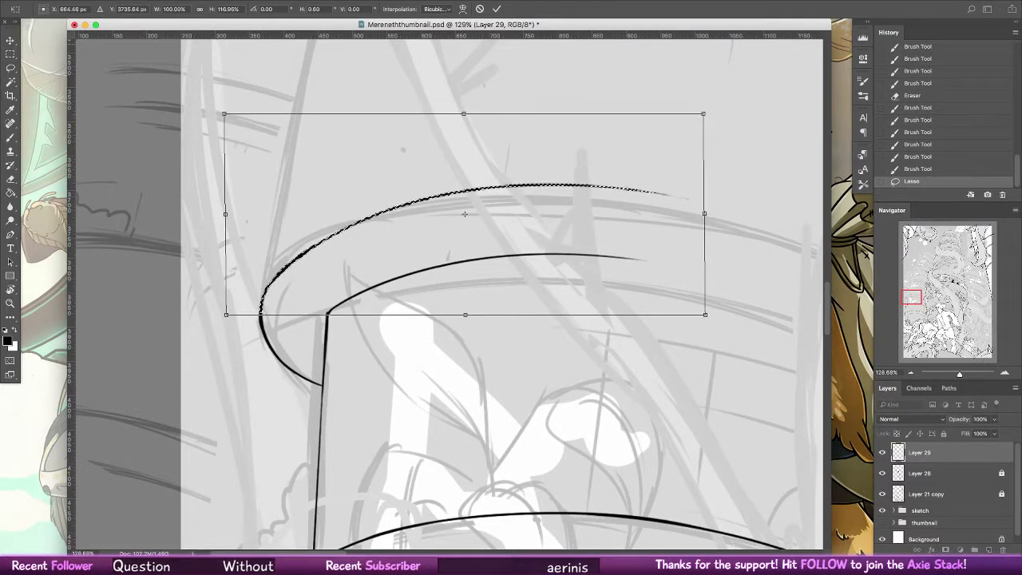
left_click(497, 9)
key("super+d")
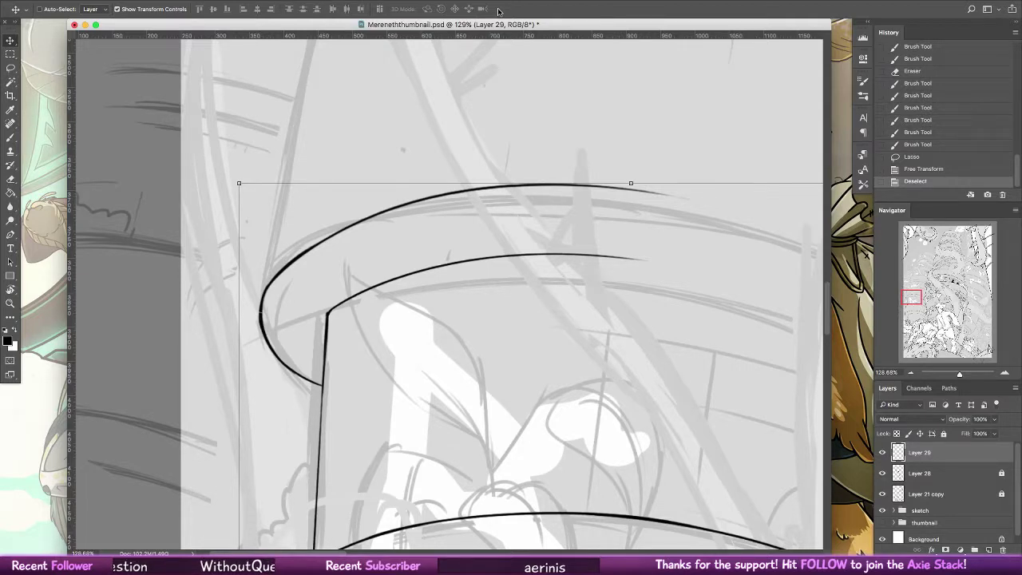
key("super+z")
key("Up")
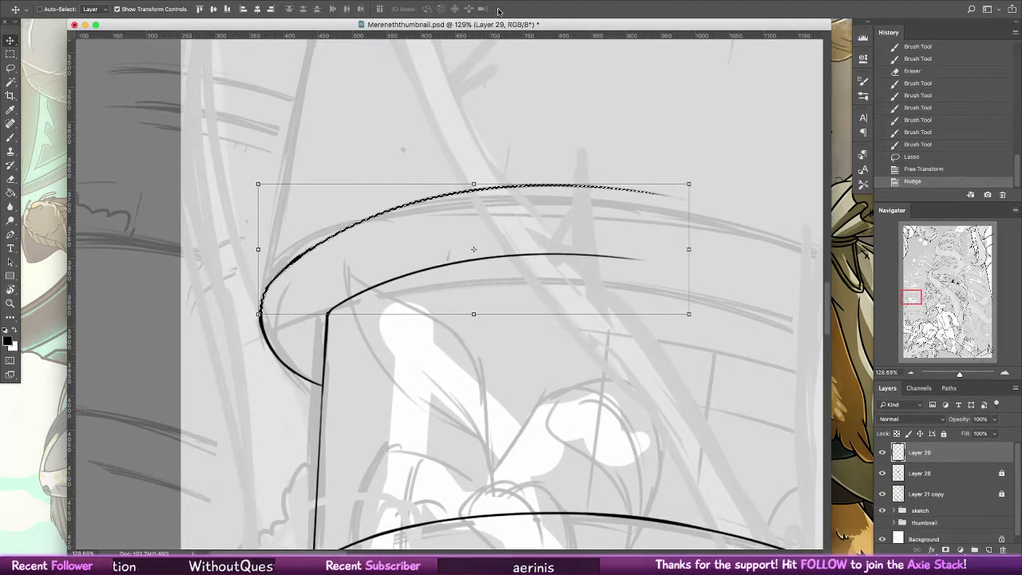
key("super+d")
- Ink the top arc of the wall section above the upper ledge, following the sketch from its left corner
key("b")
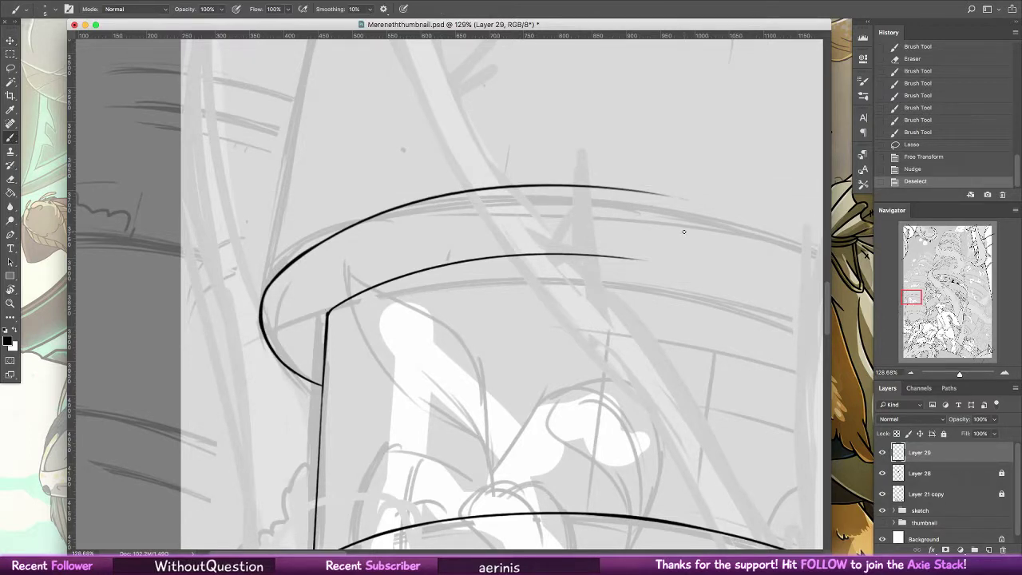
left_click_drag(515, 288, 484, 413)
mouse_move(285, 137)
left_mouse_down()
mouse_move(337, 114)
mouse_move(623, 86)
mouse_move(365, 93)
mouse_move(554, 70)
mouse_move(706, 83)
left_mouse_up()
key("super+z")
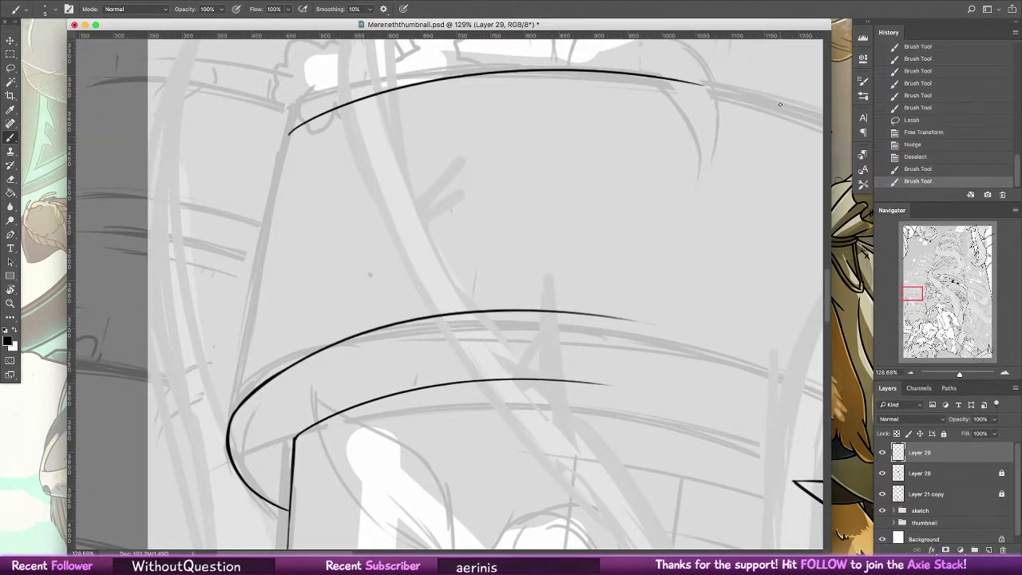
- Ink and thicken the upper wall section's left edge from its top corner down to the ledge's outer curve
mouse_move(289, 135)
left_mouse_down()
mouse_move(228, 428)
mouse_move(235, 405)
left_mouse_up()
left_click_drag(230, 421, 243, 402)
key("super+z")
left_click_drag(289, 135, 269, 233)
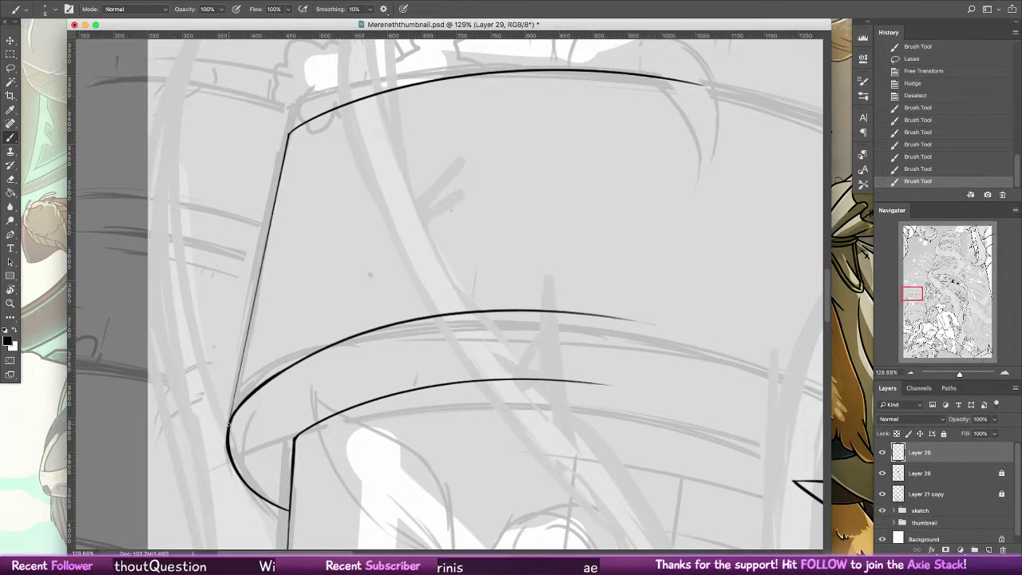
left_click_drag(228, 424, 280, 177)
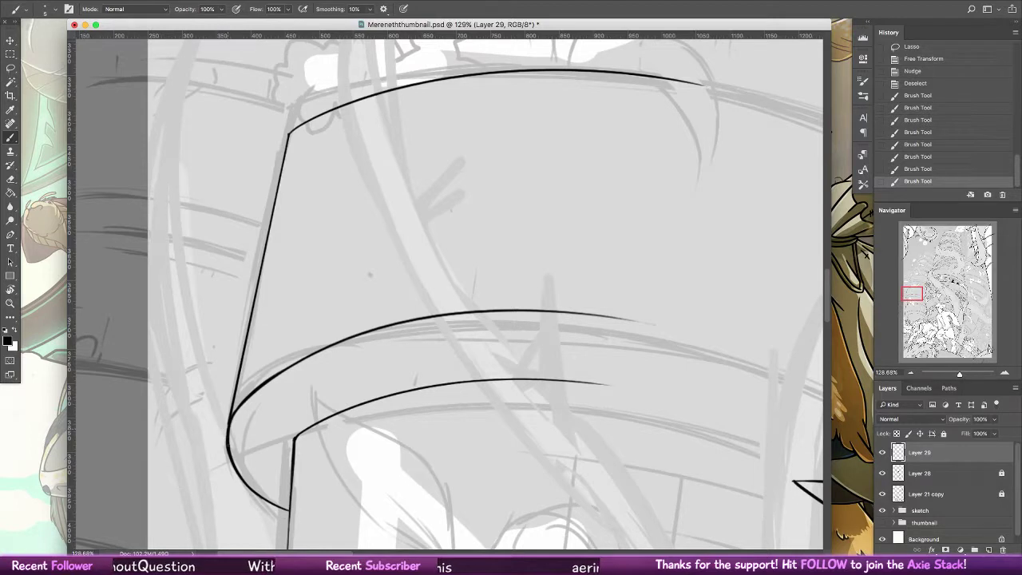
left_click_drag(228, 430, 232, 409)
- Erase at the upper wall section's top-left corner and redraw the start of its top arc slightly lower
left_click(11, 181)
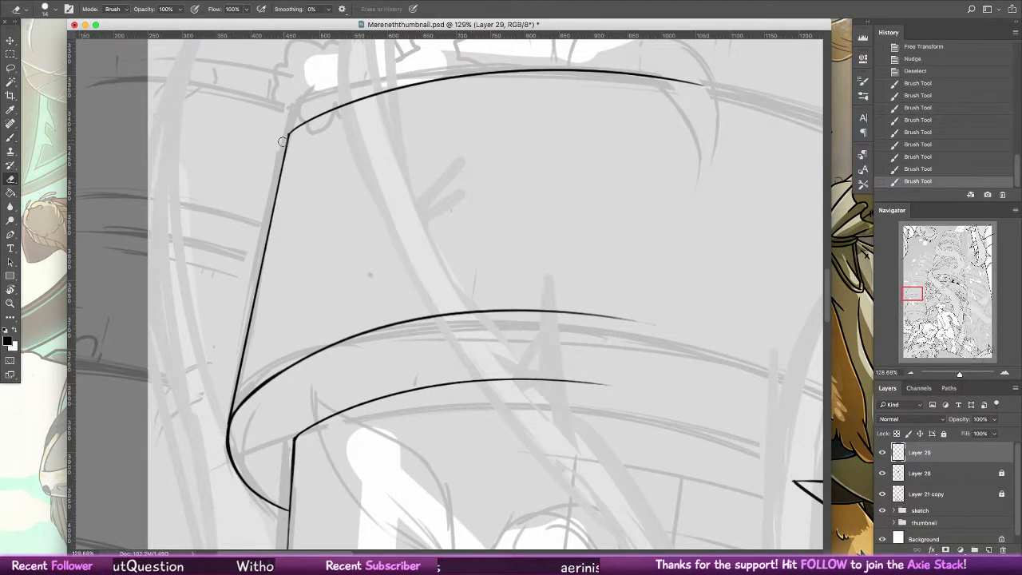
mouse_move(285, 133)
left_mouse_down()
mouse_move(282, 147)
mouse_move(375, 95)
left_mouse_up()
left_click(10, 138)
key("super+z")
key("super+z")
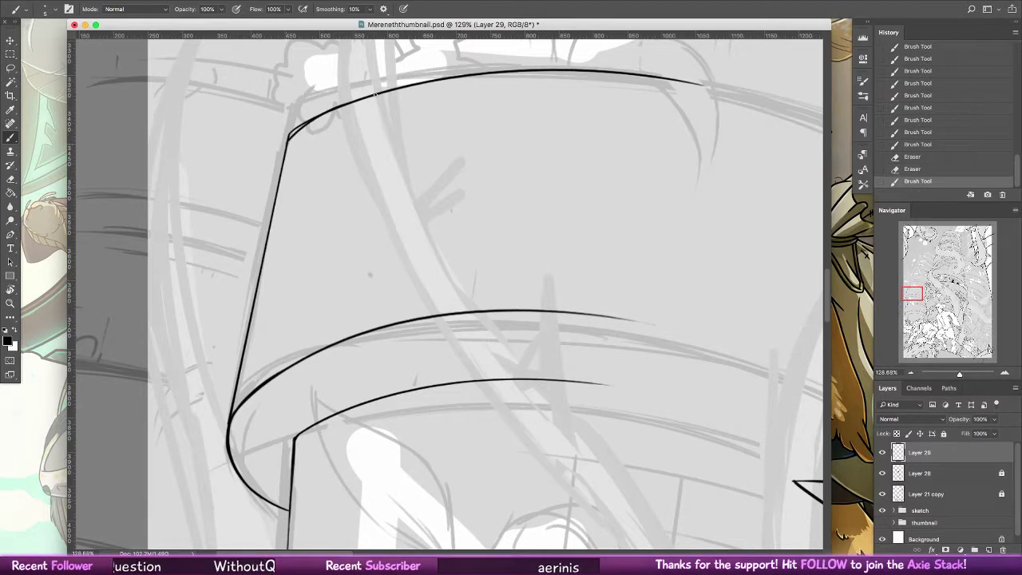
left_click_drag(293, 138, 352, 104)
key("alt+super+z")
key("alt+super+z")
mouse_move(289, 140)
left_mouse_down()
mouse_move(380, 92)
mouse_move(322, 117)
mouse_move(347, 103)
left_mouse_up()
key("super+z")
left_click_drag(291, 139, 369, 85)
- Erase the doubled line and stray ink along the start of the upper wall section's top arc
key("e")
left_click_drag(343, 96, 380, 80)
left_click_drag(352, 91, 380, 79)
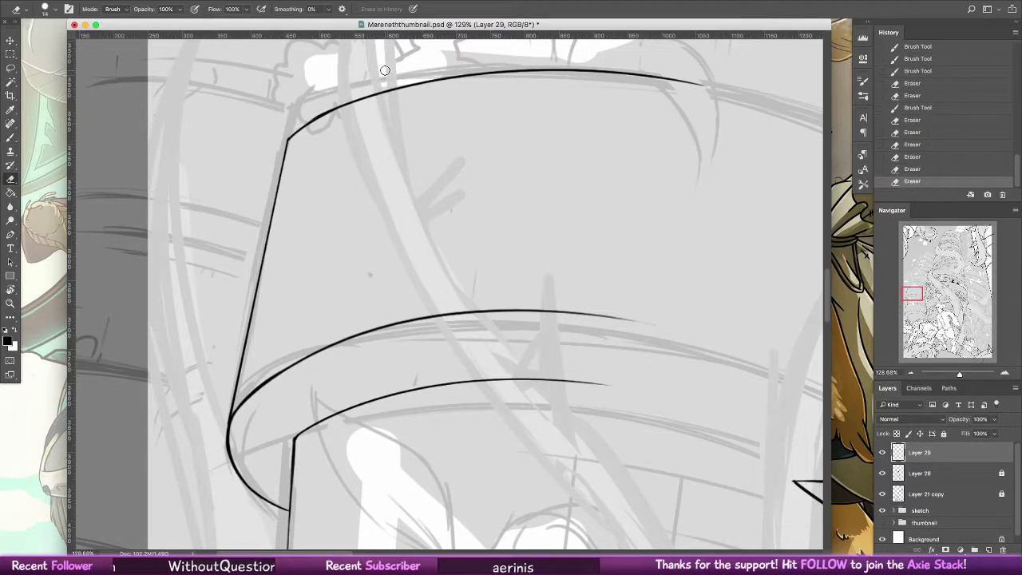
left_click_drag(297, 128, 271, 166)
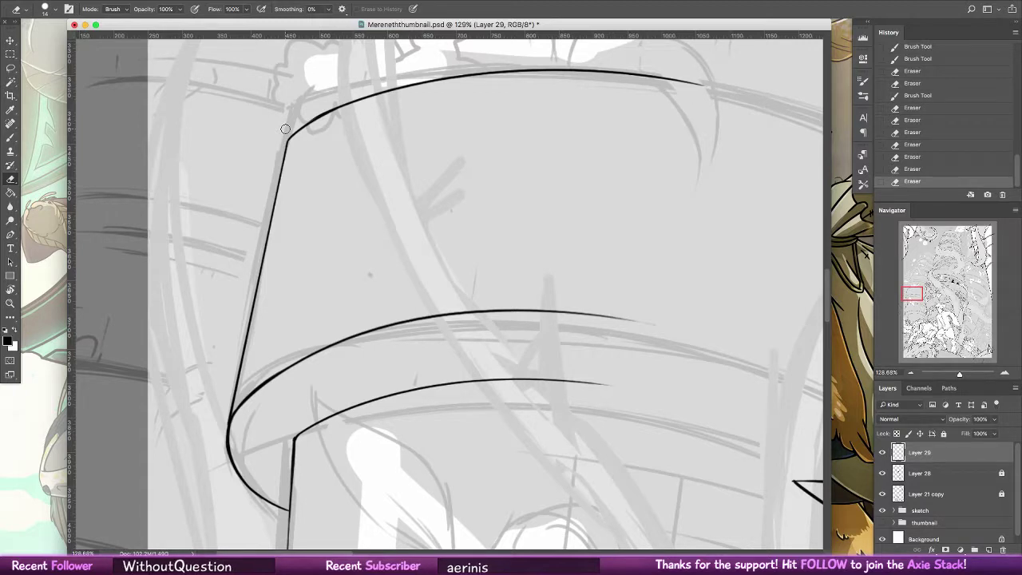
- Rotate the canvas view to -32°, lasso the upper wall section's top arc, and warp it into a fuller curve with its far end raised
key("b")
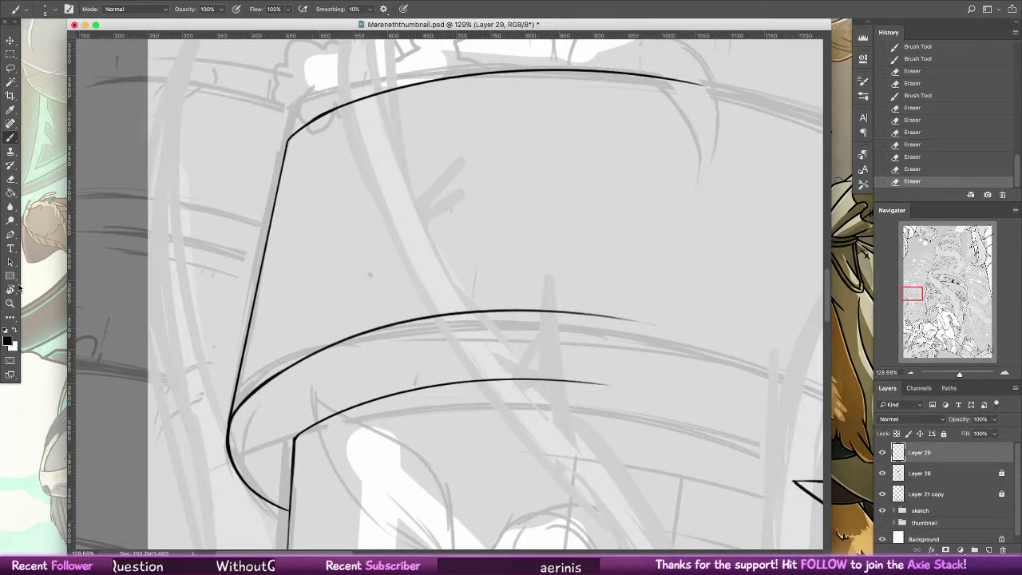
key("r")
left_click_drag(263, 167, 249, 306)
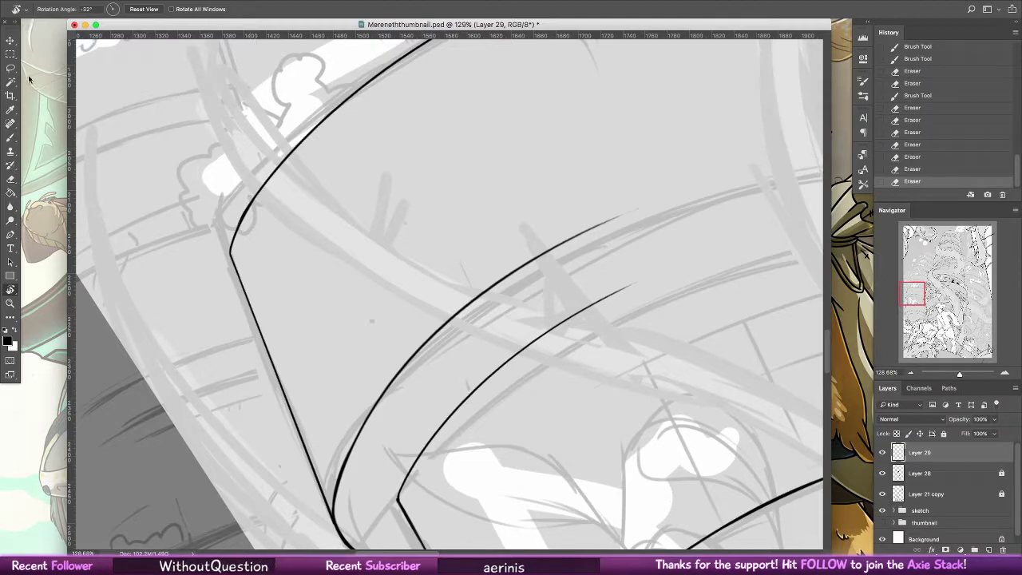
key("l")
left_click_drag(200, 194, 555, 151)
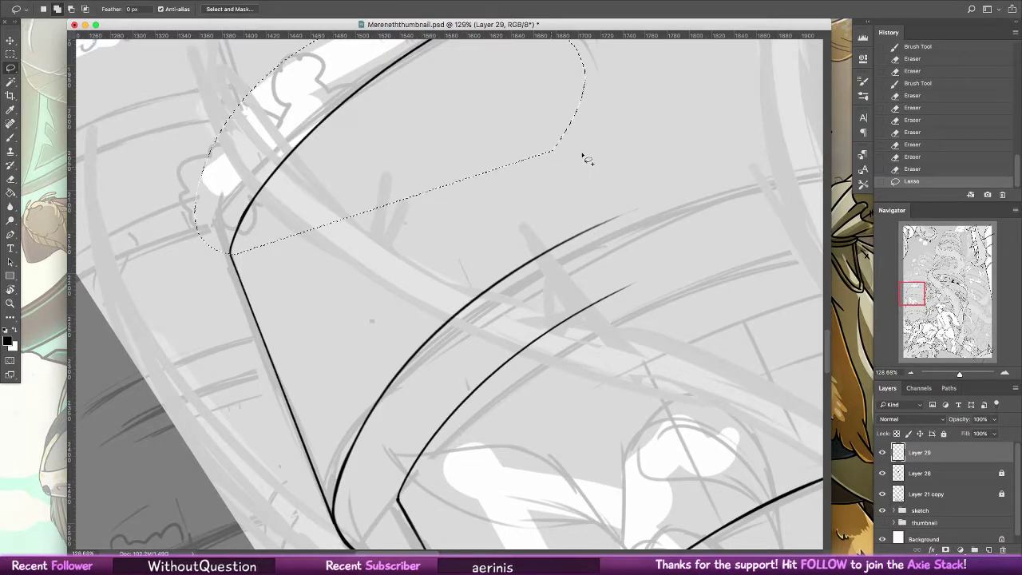
mouse_move(573, 188)
left_mouse_down()
mouse_move(486, 344)
mouse_move(486, 366)
left_mouse_up()
mouse_move(488, 220)
left_mouse_down()
mouse_move(460, 126)
mouse_move(296, 275)
left_mouse_up()
left_click(10, 40)
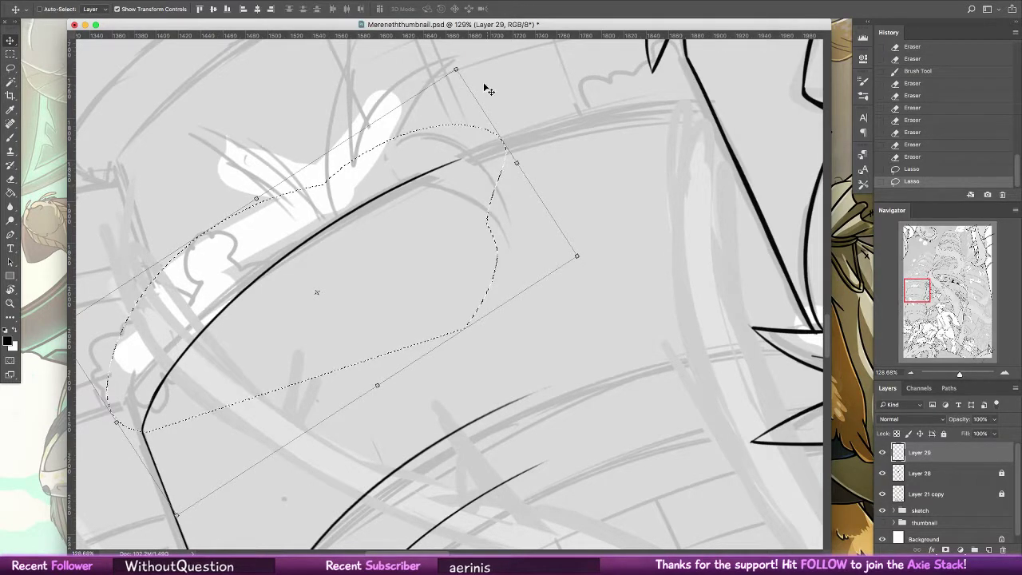
key("ctrl+t")
left_click(480, 8)
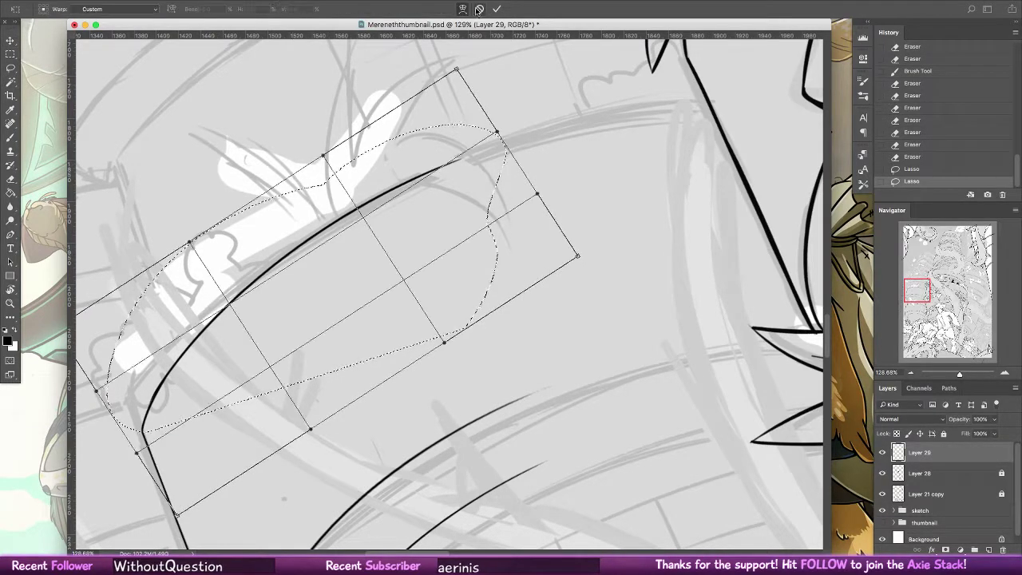
left_click_drag(280, 265, 275, 257)
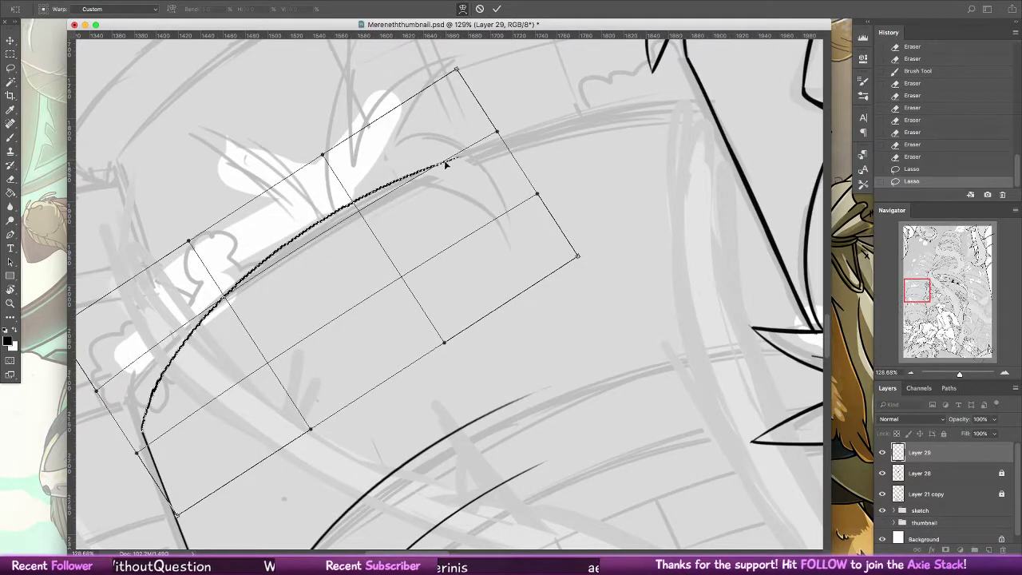
left_click_drag(446, 164, 465, 149)
left_click(497, 10)
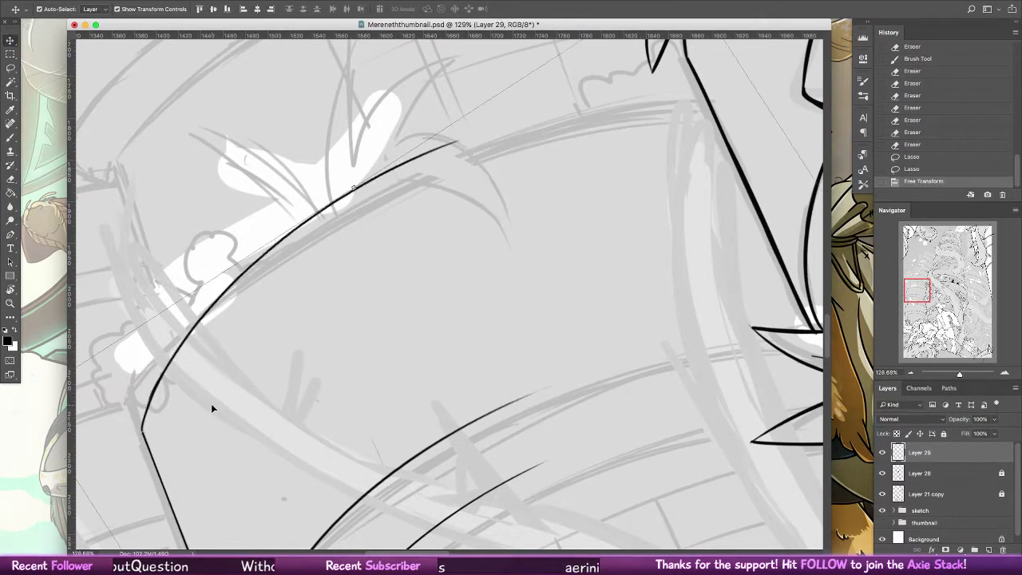
key("b")
key("ctrl+d")
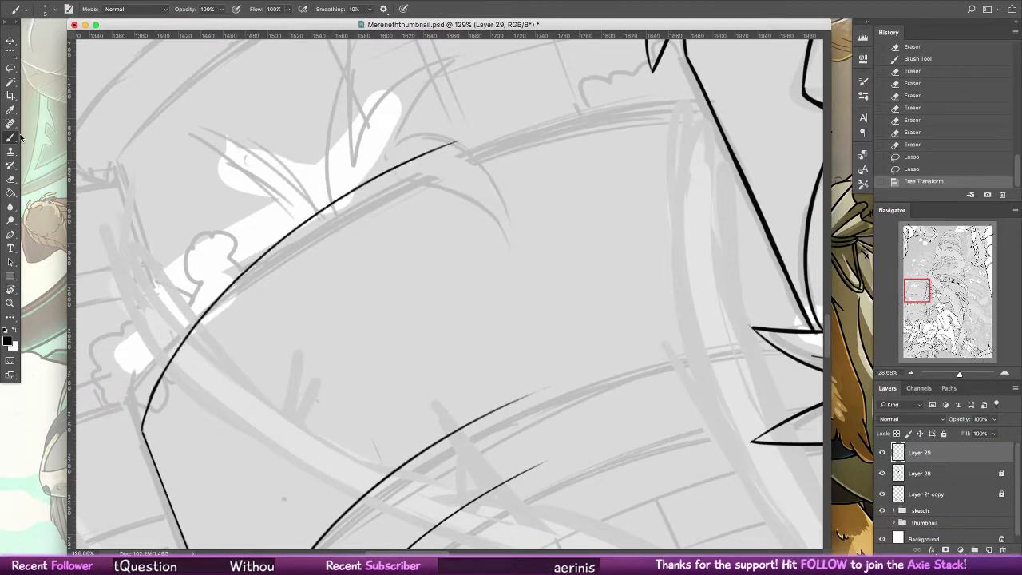
- Reinforce the upper wall section's top-left corner and extend its top arc across to the thick diagonal line
left_click_drag(142, 425, 148, 447)
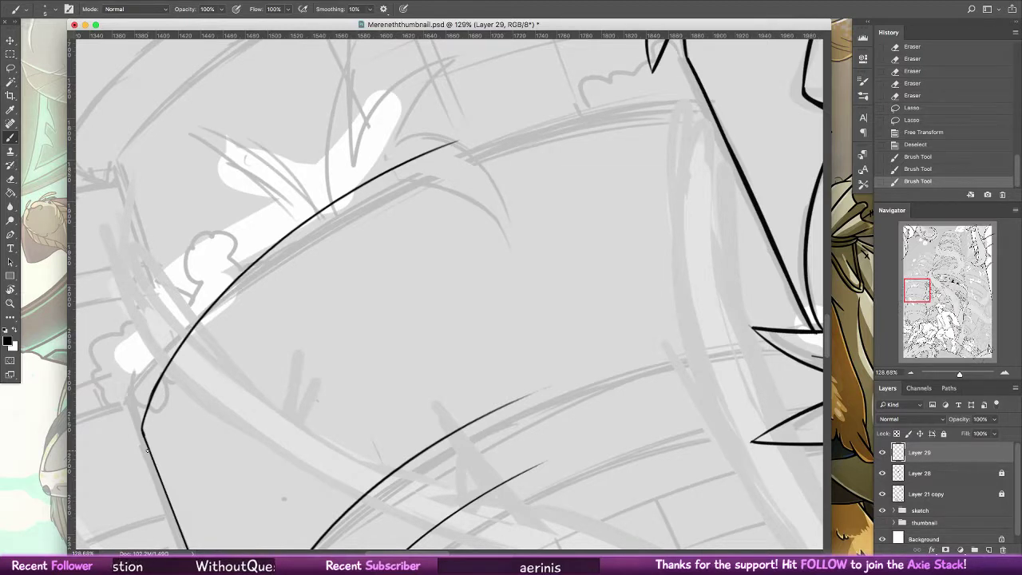
left_click_drag(548, 113, 701, 94)
key("super+z")
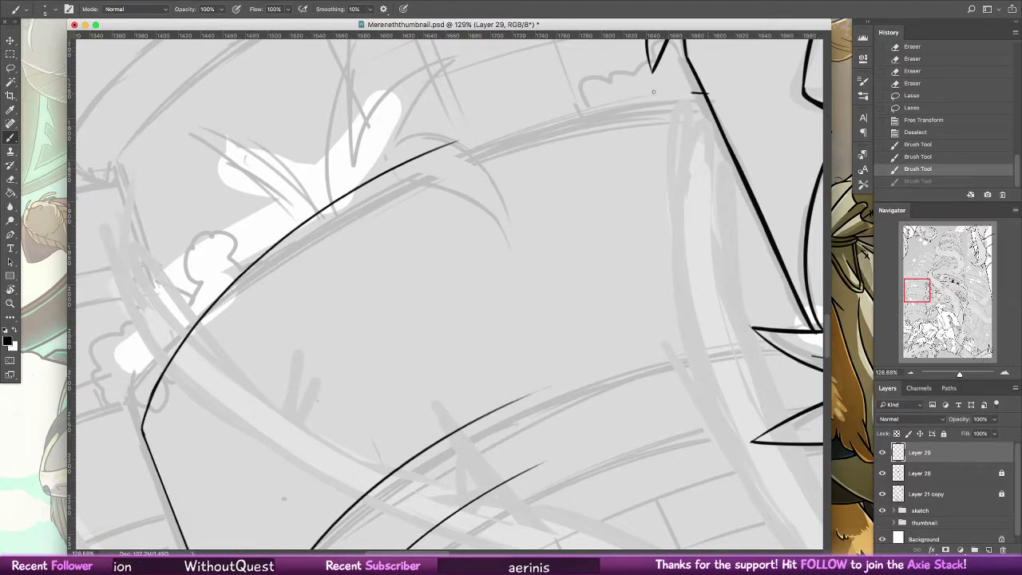
left_click_drag(527, 113, 692, 94)
key("super+z")
mouse_move(449, 145)
left_mouse_down()
mouse_move(658, 94)
mouse_move(624, 94)
left_mouse_up()
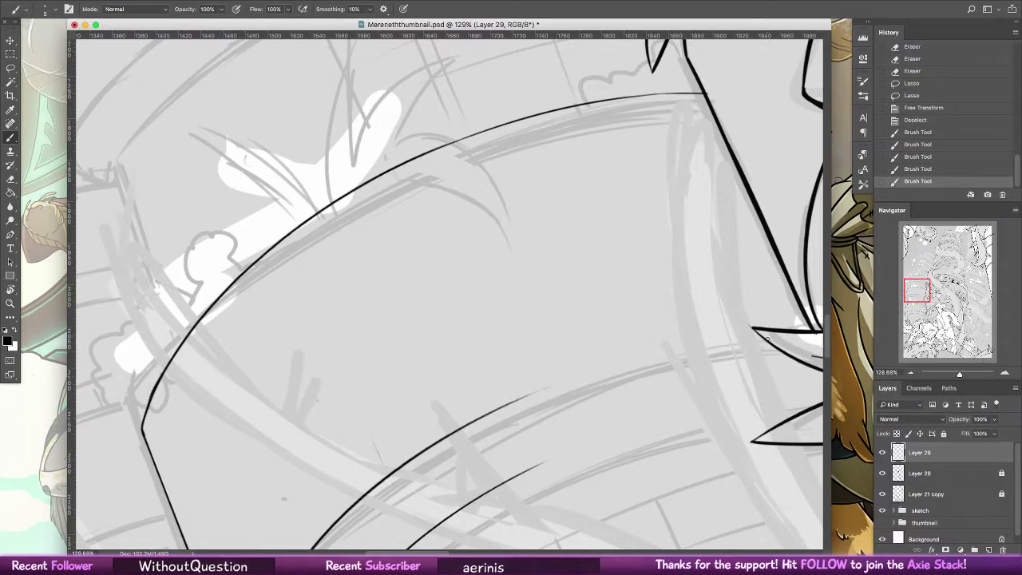
- Ink the far end of the ledge's upper arc from the upper pointed leaf's tip back along the sketch, redoing the stroke until it fits
key("super+z")
left_click_drag(764, 339, 642, 355)
key("super+z")
left_click_drag(763, 339, 634, 369)
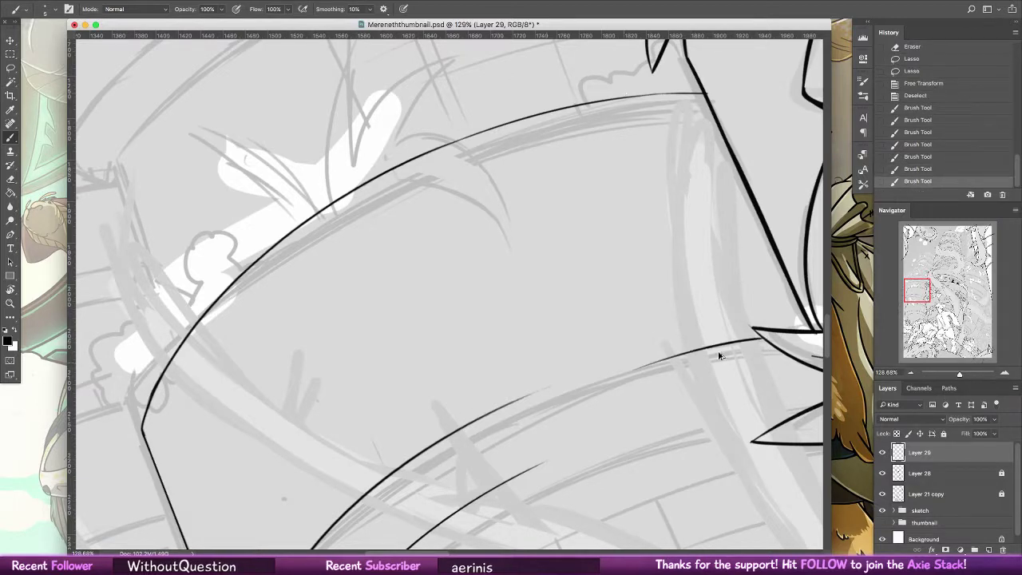
left_click_drag(763, 338, 590, 365)
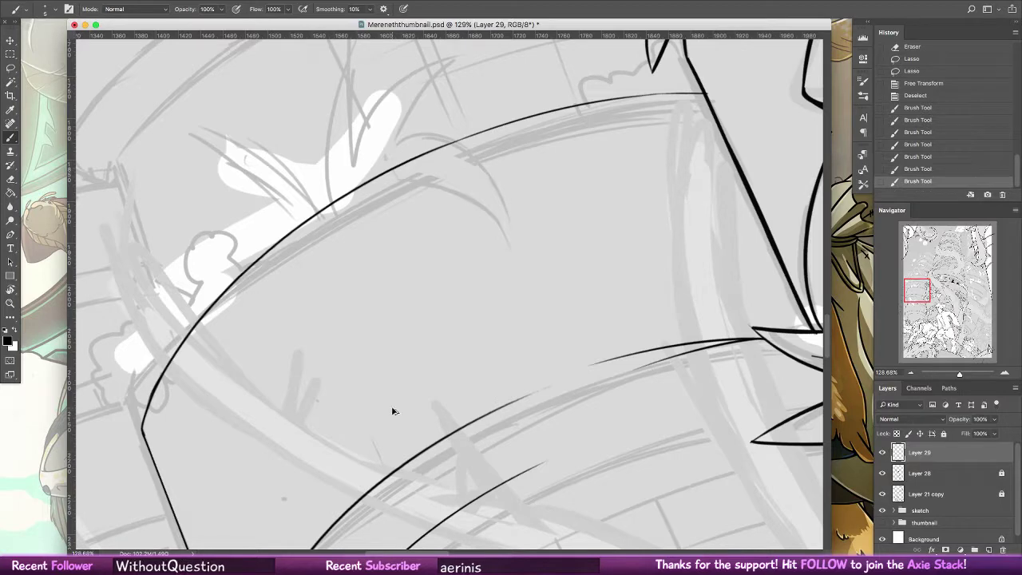
key("super+z")
key("super+z")
left_click_drag(763, 339, 590, 374)
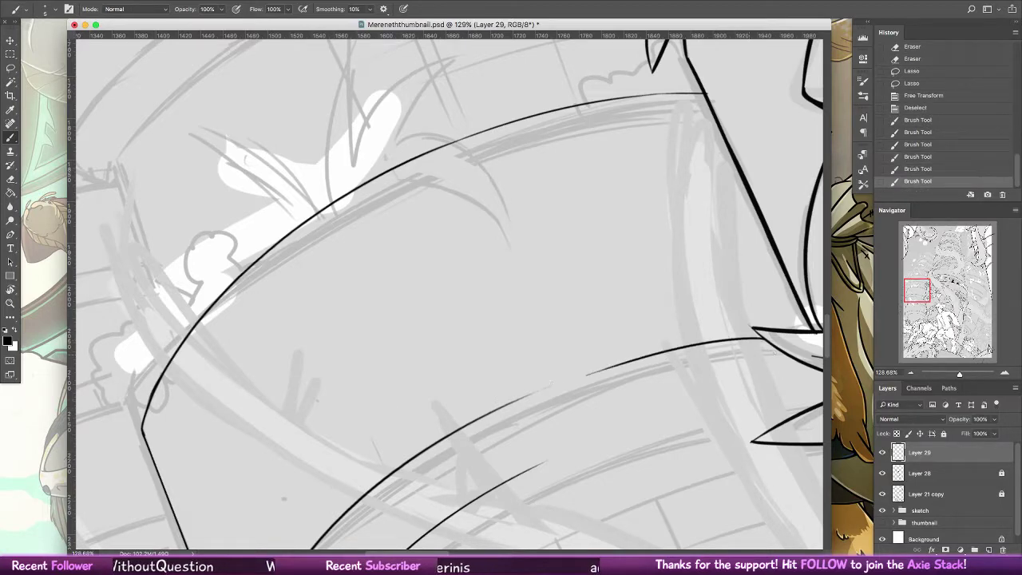
key("super+z")
left_click_drag(762, 338, 615, 359)
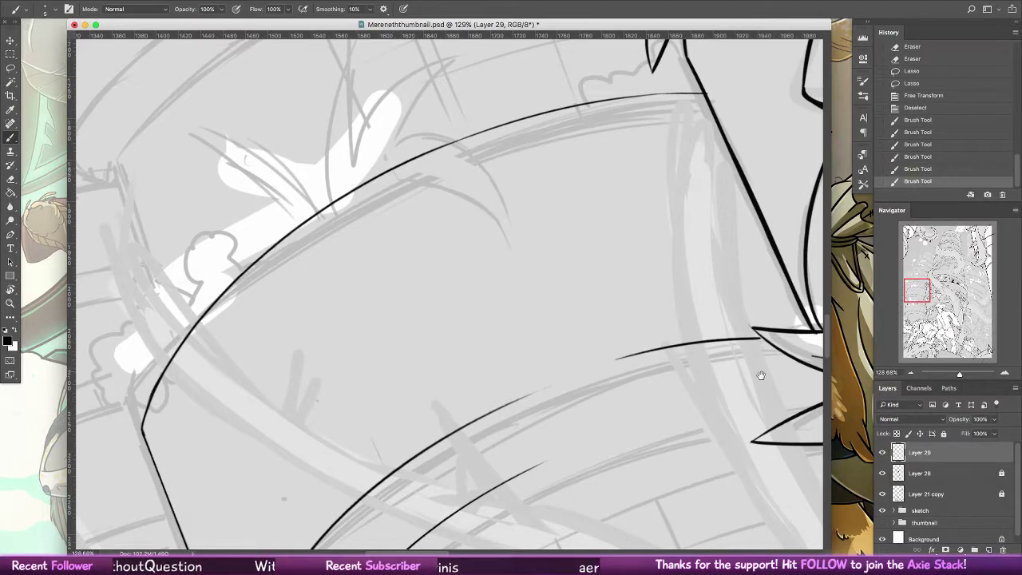
left_click_drag(706, 365, 529, 268)
key("alt+super+z")
left_click_drag(586, 238, 468, 255)
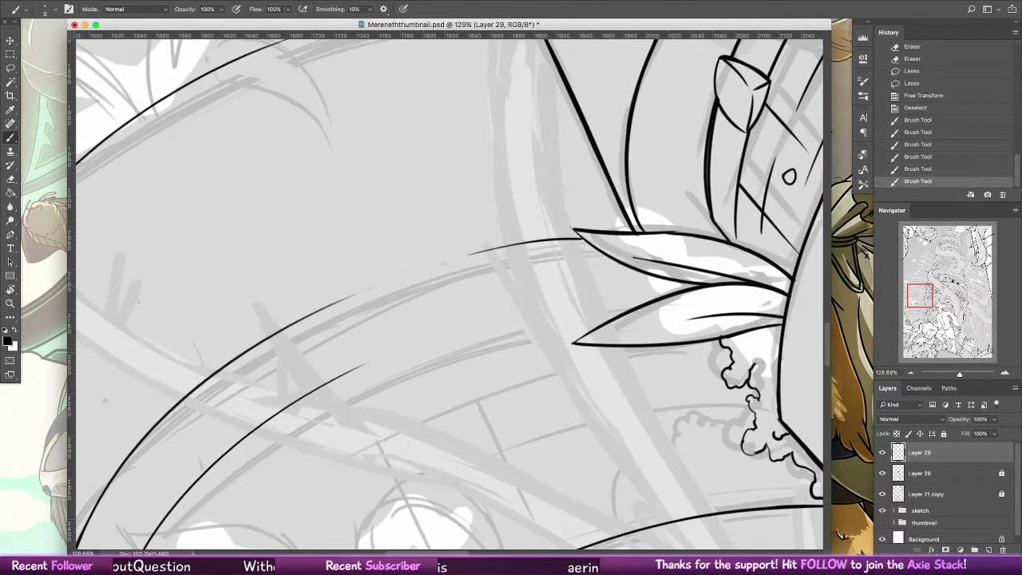
key("alt+super+z")
left_click_drag(587, 238, 391, 279)
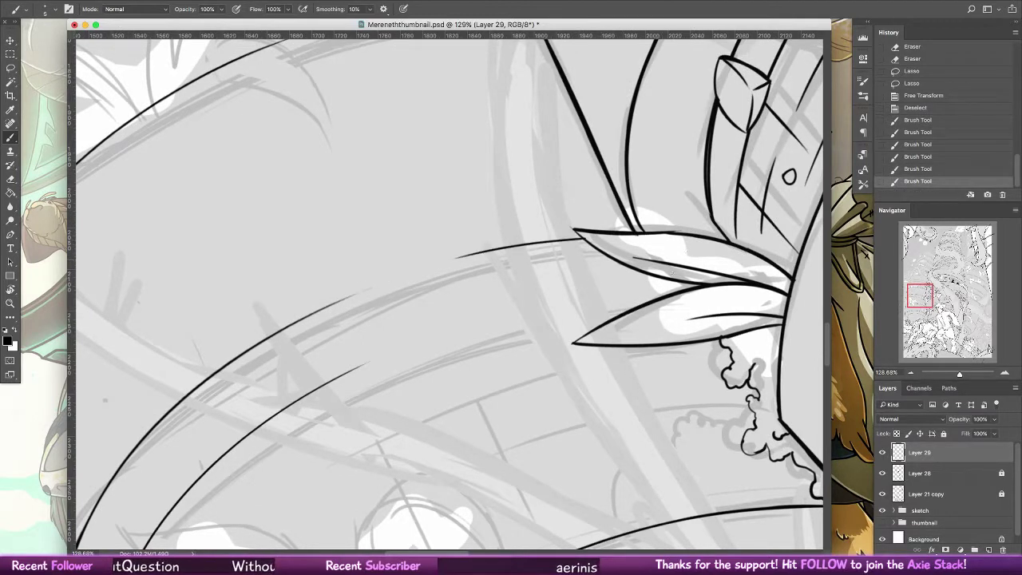
- Extend the ledge's lower arc in one long curve across the wall to meet the lower pointed leaf
mouse_move(330, 381)
left_mouse_down()
mouse_move(566, 305)
mouse_move(463, 328)
mouse_move(643, 303)
mouse_move(575, 307)
left_mouse_up()
key("alt+super+z")
key("super+z")
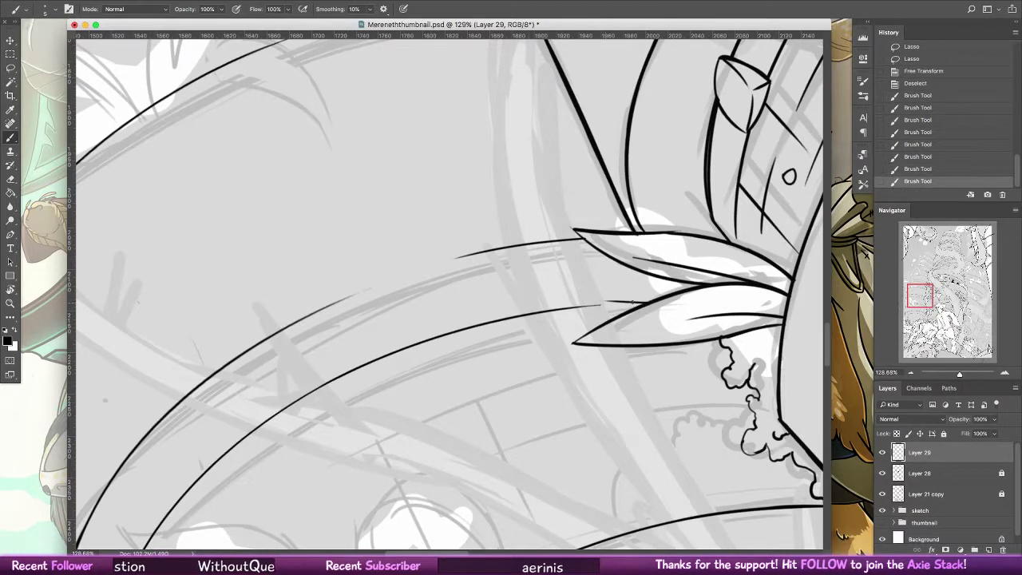
key("alt+super+z")
left_click_drag(650, 300, 559, 308)
key("alt+super+z")
key("alt+super+z")
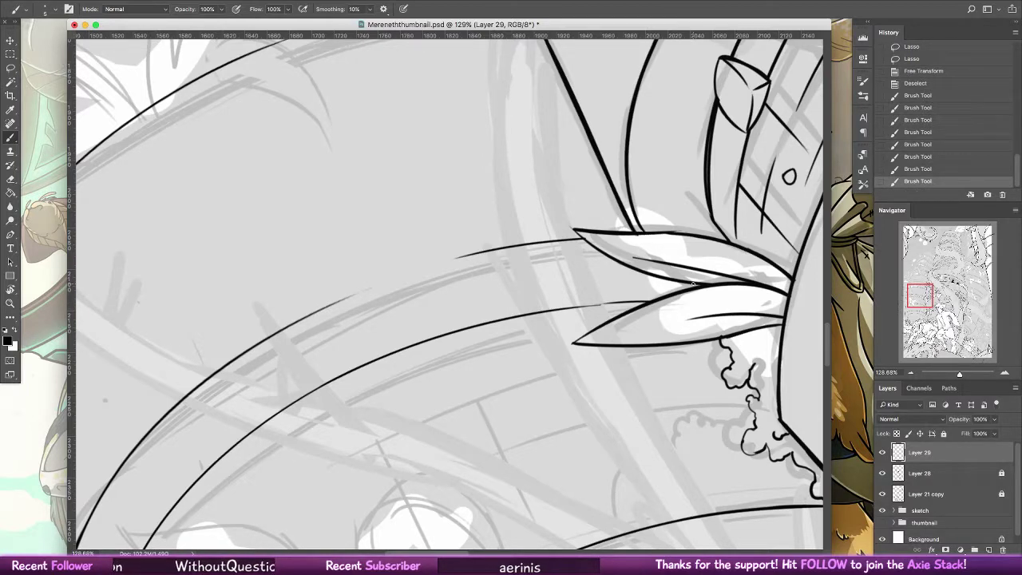
- Reset the canvas rotation and ink a jagged chipped edge bridging the gap in the ledge's upper arc
left_click_drag(454, 361, 635, 370)
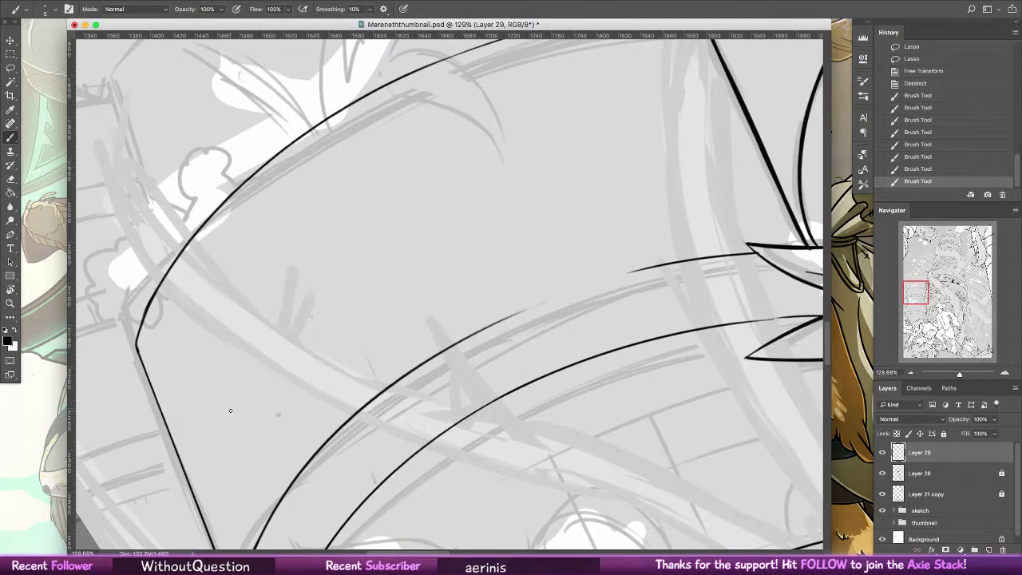
left_click_drag(230, 411, 200, 224)
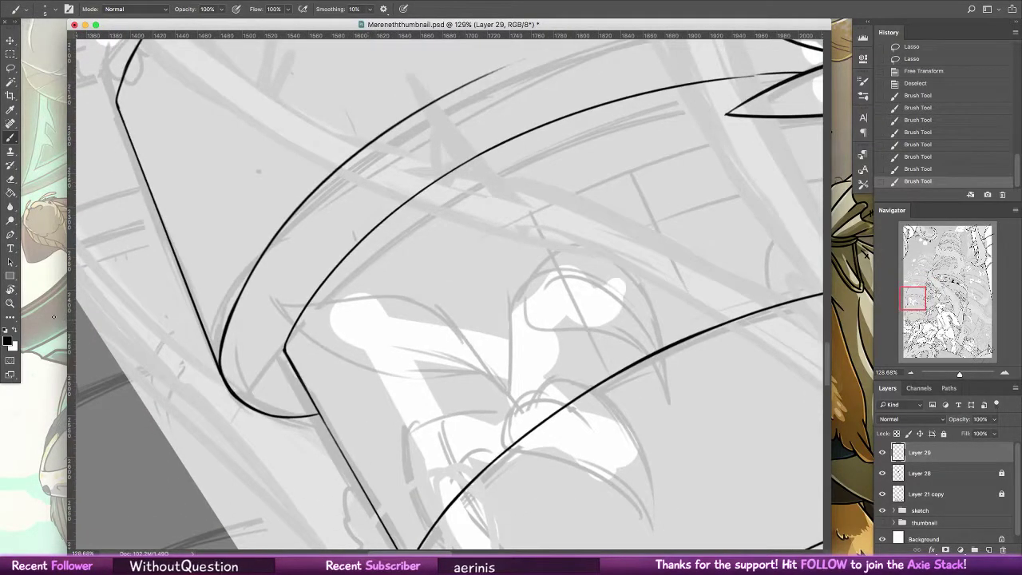
double_click(11, 290)
left_click(11, 138)
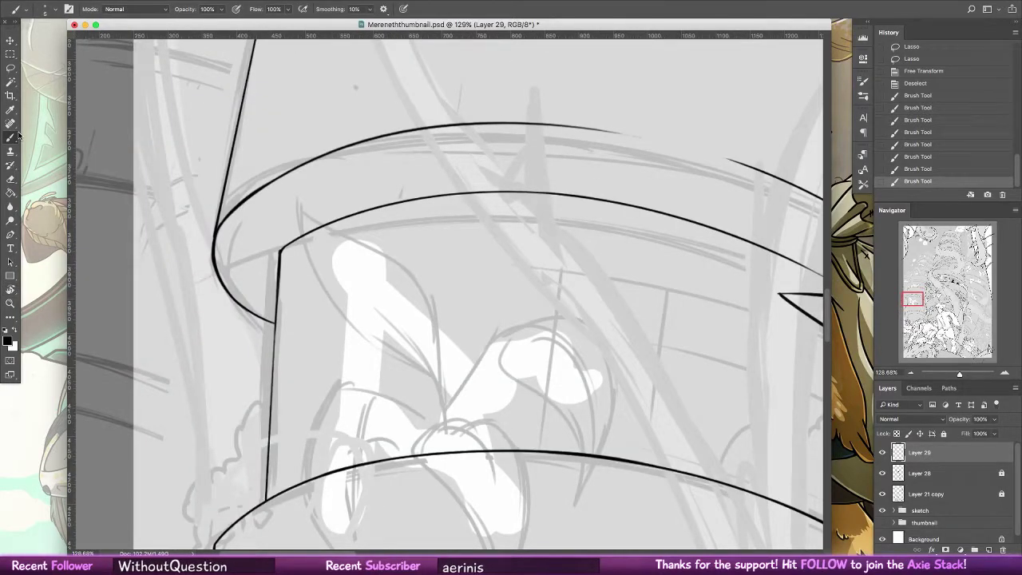
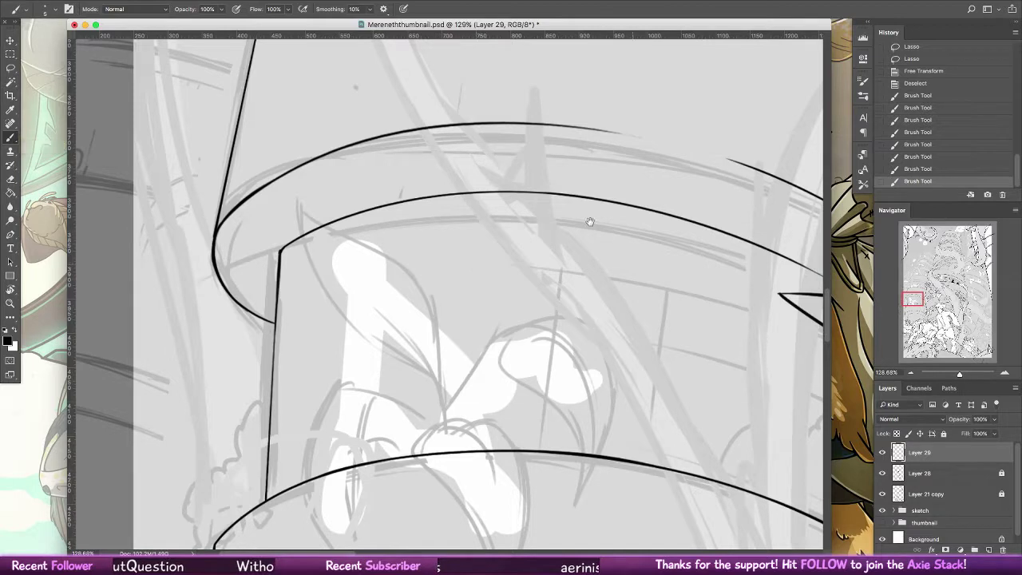
scroll(588, 222, "up", 5)
scroll(589, 222, "right", 2)
mouse_move(620, 262)
left_mouse_down()
mouse_move(668, 247)
mouse_move(678, 263)
left_mouse_up()
key("ctrl+z")
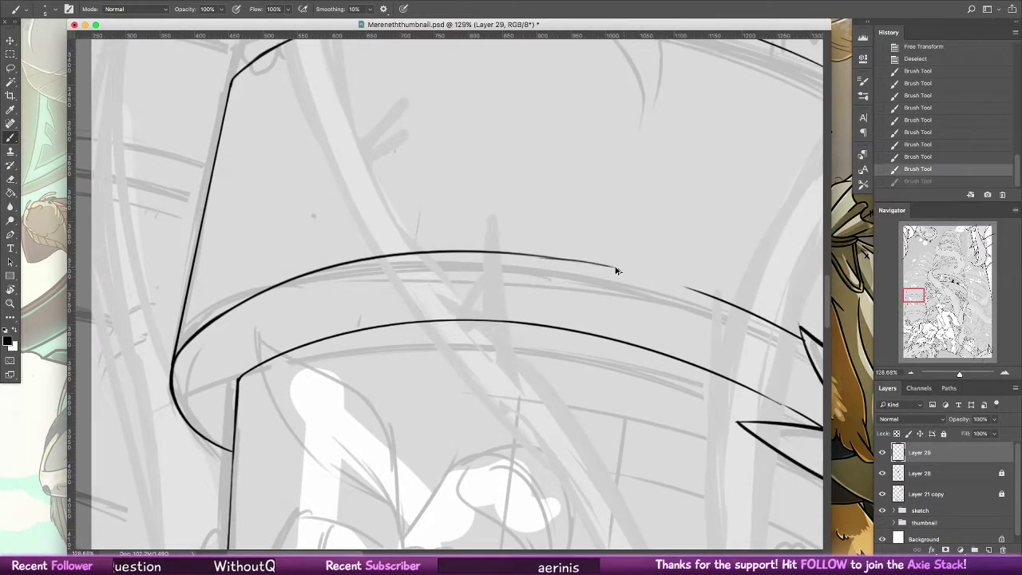
mouse_move(615, 267)
left_mouse_down()
mouse_move(710, 245)
mouse_move(661, 263)
mouse_move(708, 258)
mouse_move(677, 278)
left_mouse_up()
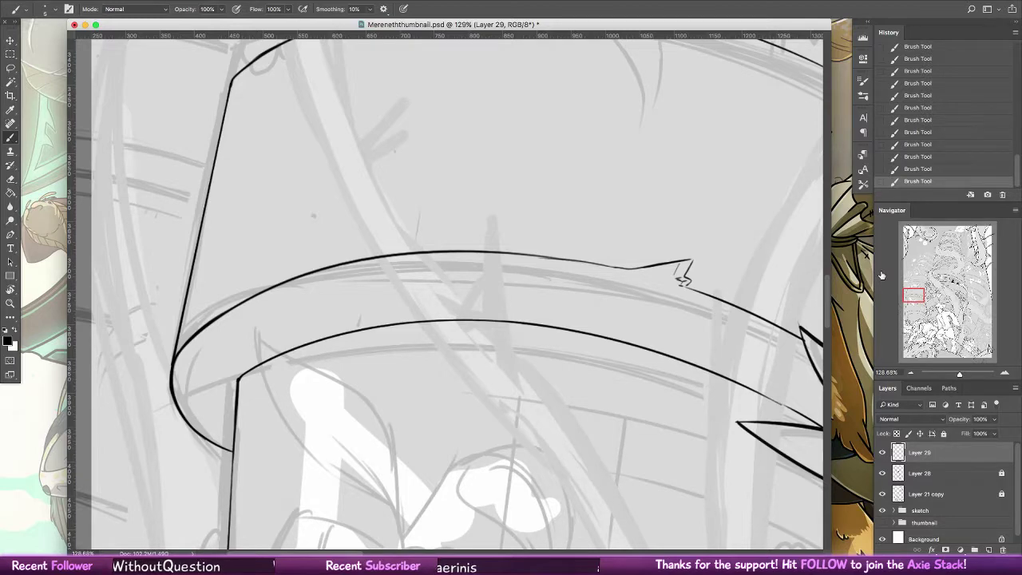
- Ink the scalloped foliage clump at the wall's left edge down to the lower tower section's corner, with inner bumps beside the wall
scroll(480, 358, "down", 5)
scroll(469, 255, "left", 3)
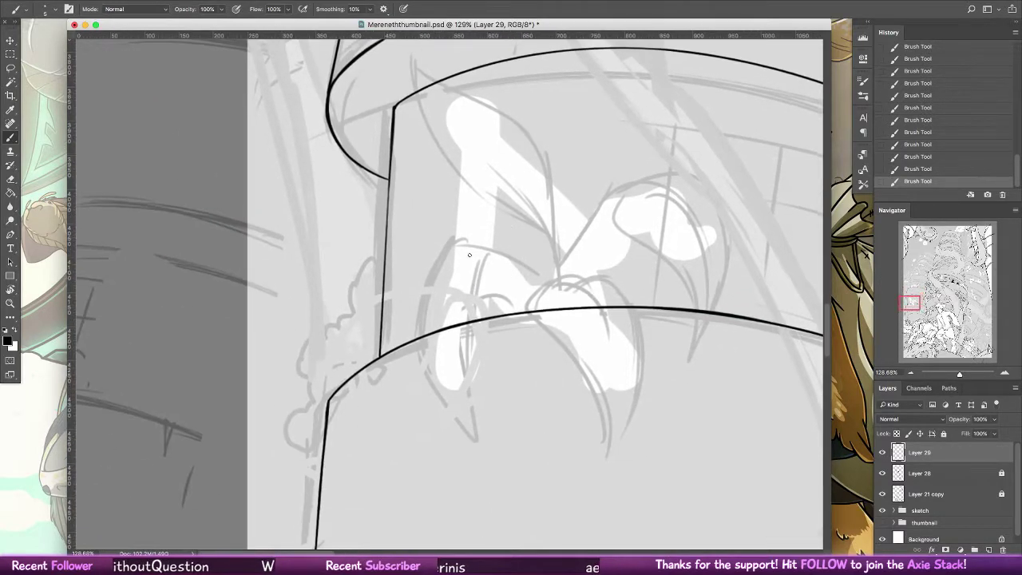
left_click_drag(382, 265, 351, 311)
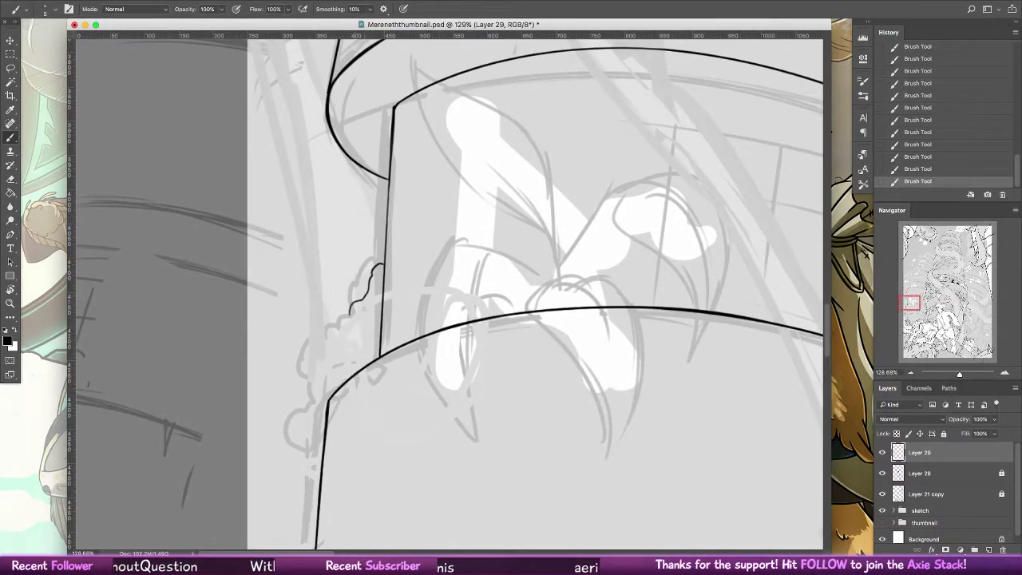
key("ctrl+z")
mouse_move(381, 263)
left_mouse_down()
mouse_move(357, 287)
mouse_move(377, 290)
mouse_move(376, 277)
mouse_move(332, 333)
mouse_move(311, 373)
mouse_move(304, 411)
left_mouse_up()
key("ctrl+z")
mouse_move(369, 345)
left_mouse_down()
mouse_move(348, 374)
mouse_move(375, 350)
left_mouse_up()
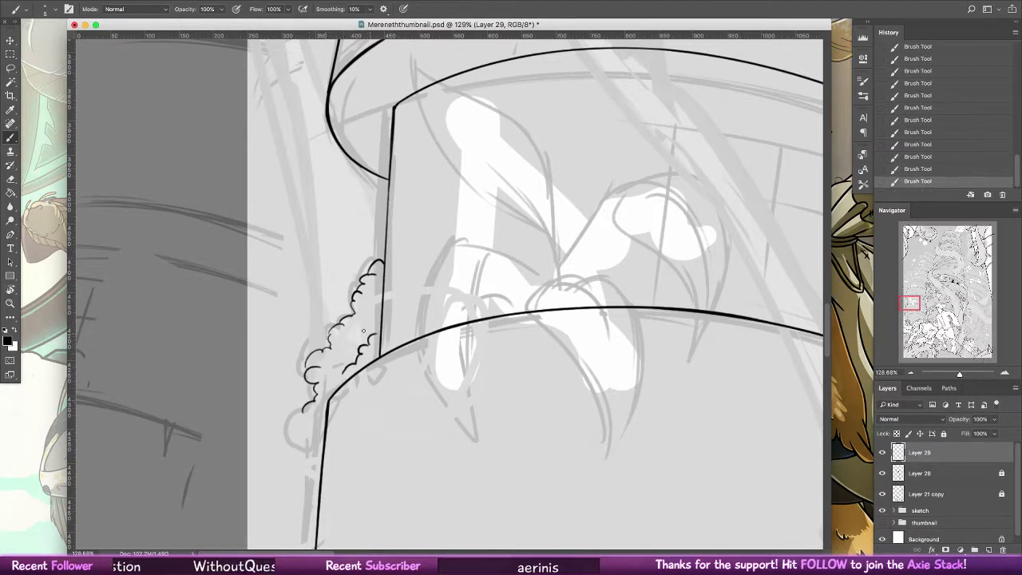
- Continue the foliage's scalloped outline down along the lower tower section's left edge until it meets the wall line
left_click_drag(306, 412, 314, 452)
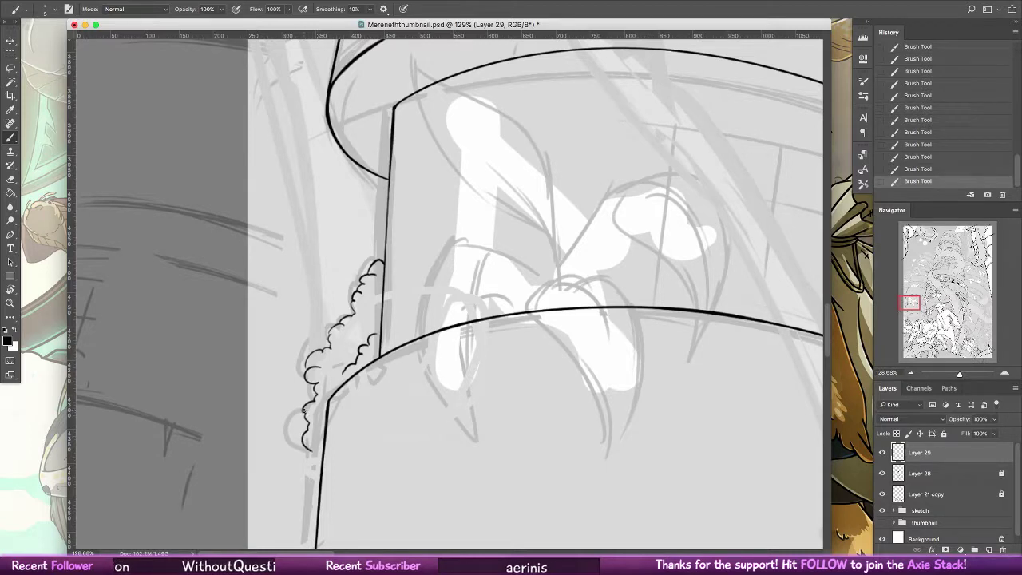
key("super+z")
key("super+z")
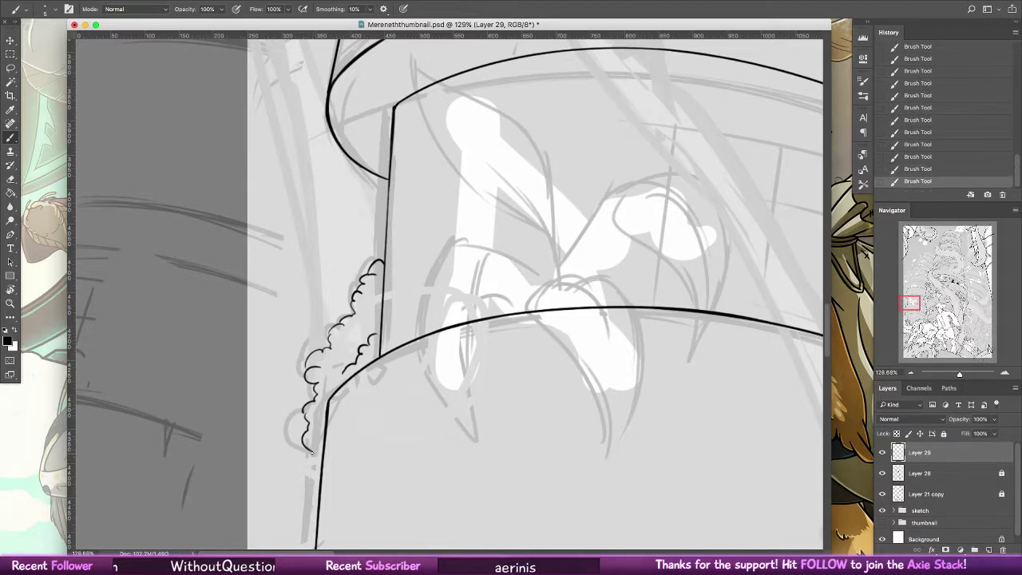
left_click_drag(312, 452, 317, 474)
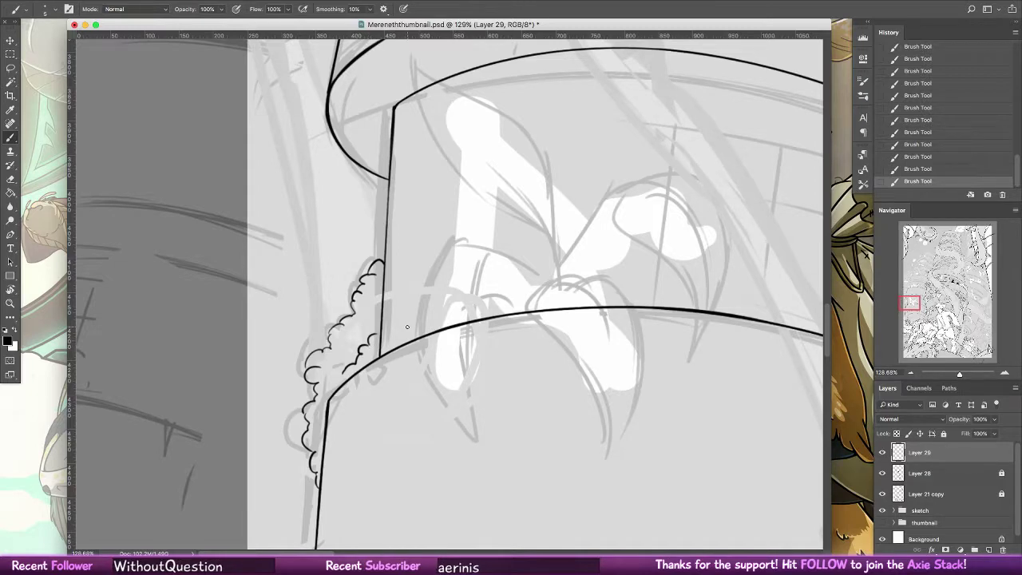
- Ink a parallel arc beneath the ledge from the wall's left edge to the diagonal vine, plus a short segment near the pointed leaf
left_click_drag(407, 326, 227, 427)
left_click_drag(213, 250, 481, 195)
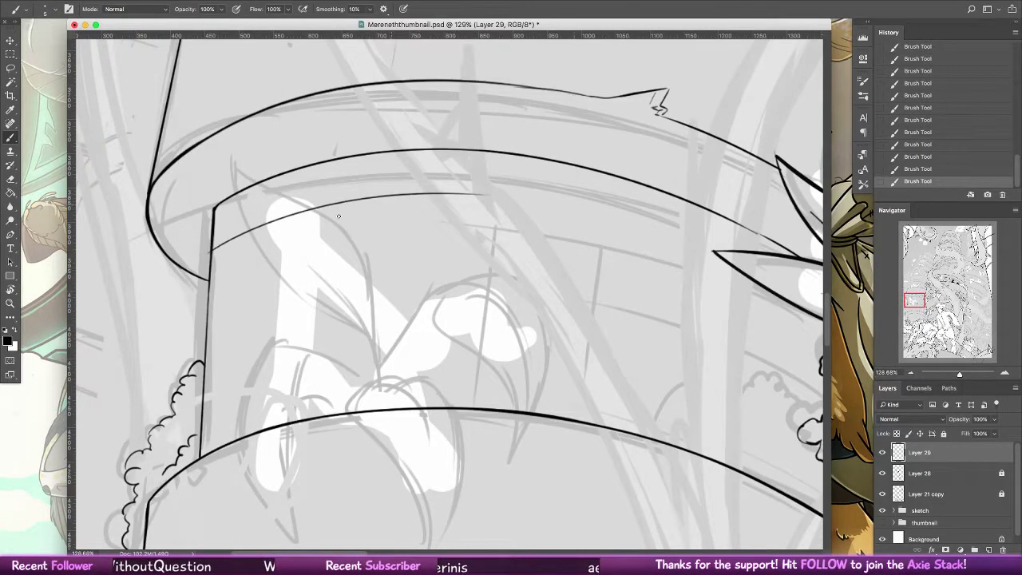
key("super+z")
mouse_move(212, 252)
left_mouse_down()
mouse_move(456, 190)
mouse_move(520, 192)
left_mouse_up()
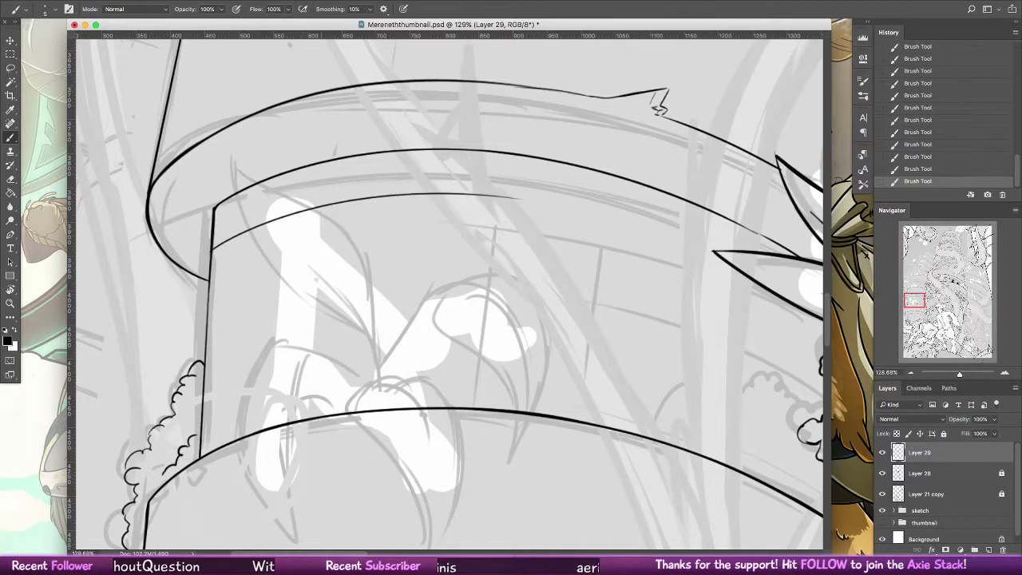
key("super+z")
left_click_drag(210, 250, 463, 185)
left_click_drag(234, 259, 231, 357)
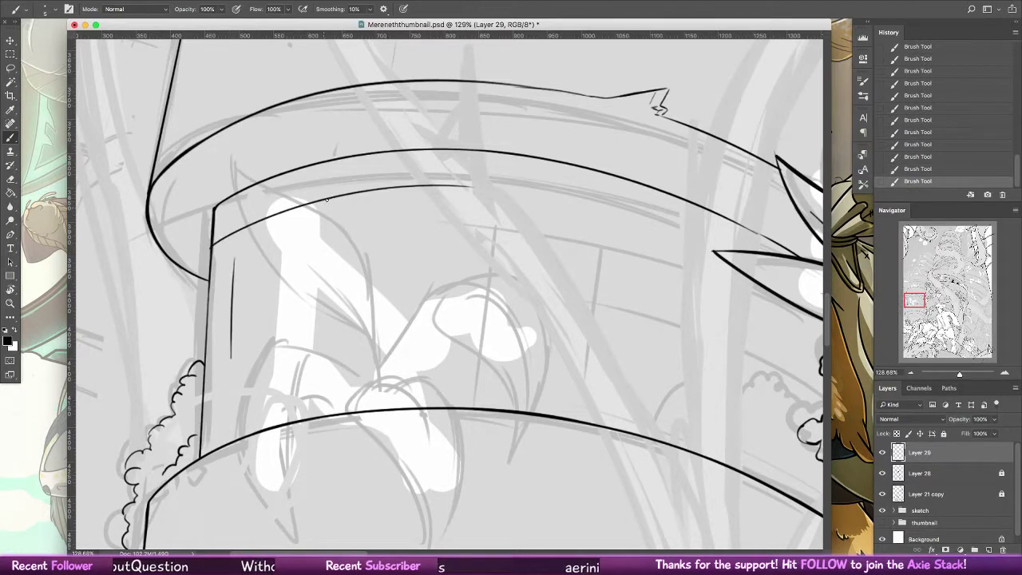
key("super+z")
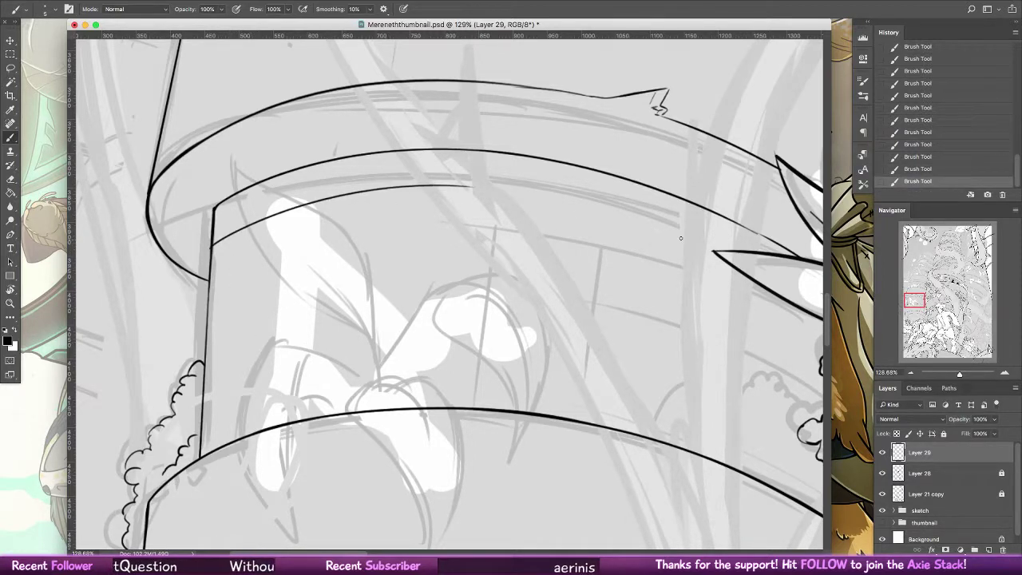
left_click_drag(645, 216, 716, 238)
- Add thin broken brick seams, vertical and horizontal, to the left and middle of the wall below the ledge
left_click_drag(244, 249, 242, 325)
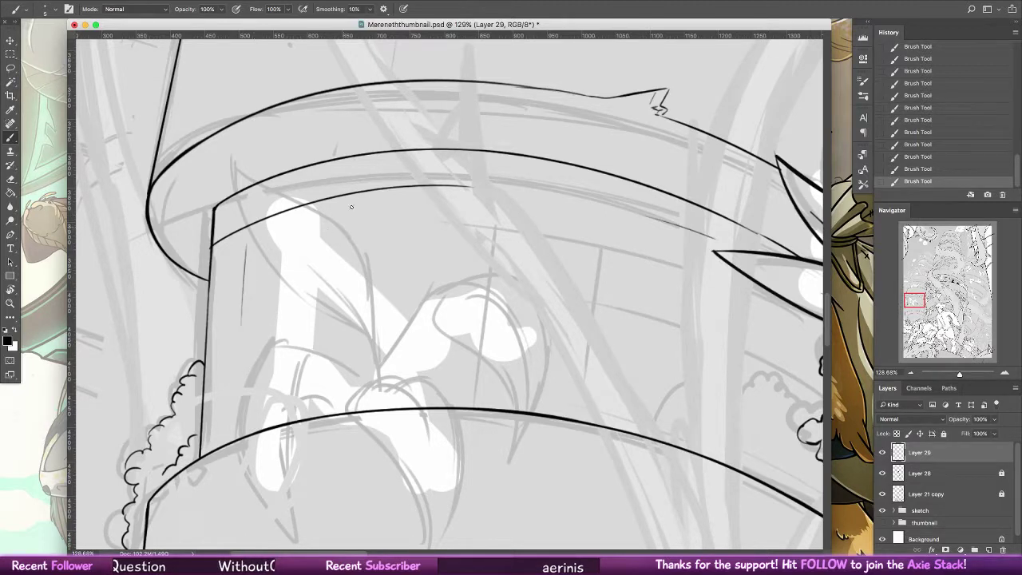
left_click_drag(355, 200, 355, 223)
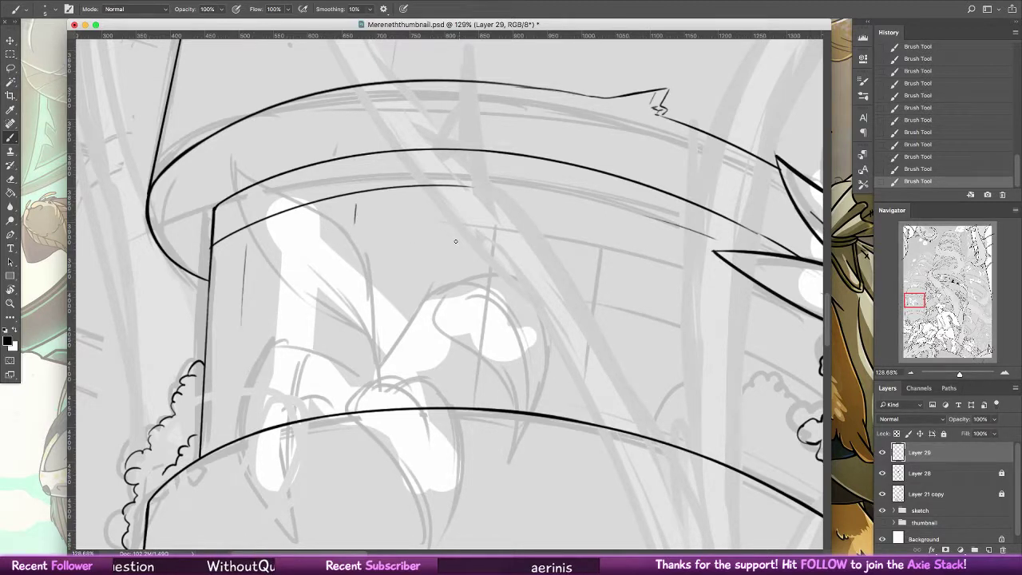
left_click_drag(459, 204, 455, 256)
left_click_drag(220, 309, 260, 295)
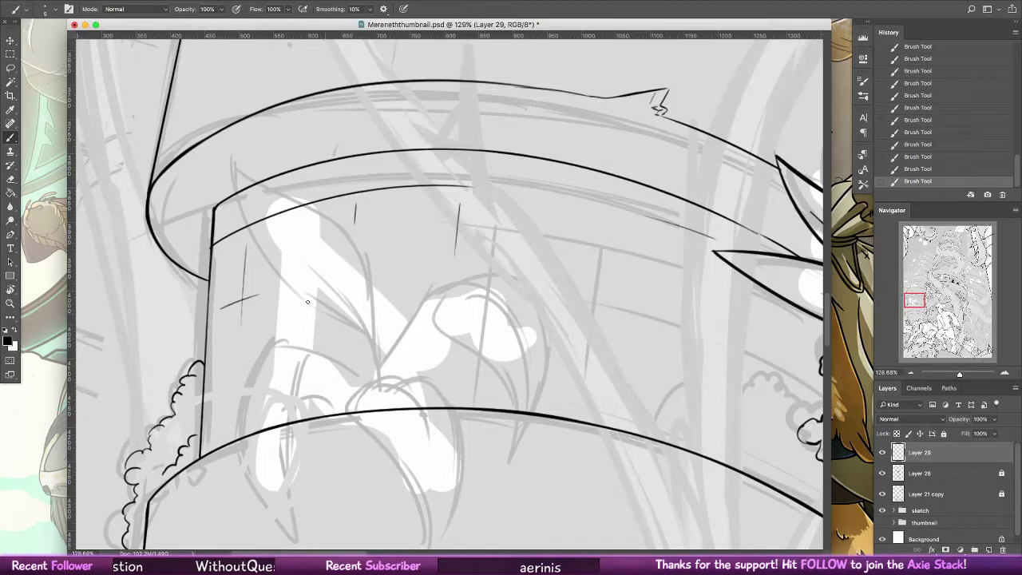
left_click_drag(218, 376, 245, 364)
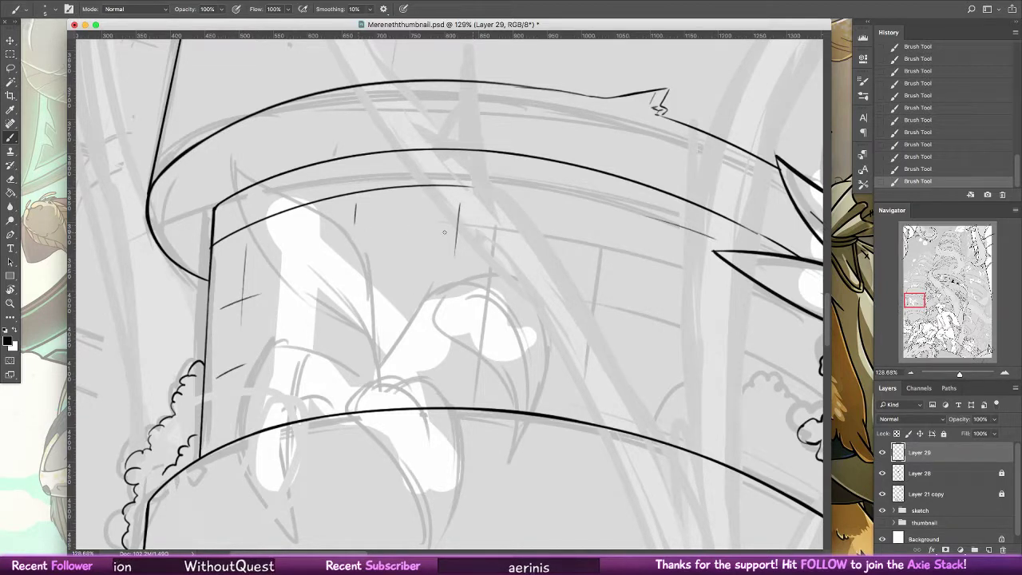
left_click_drag(409, 234, 479, 232)
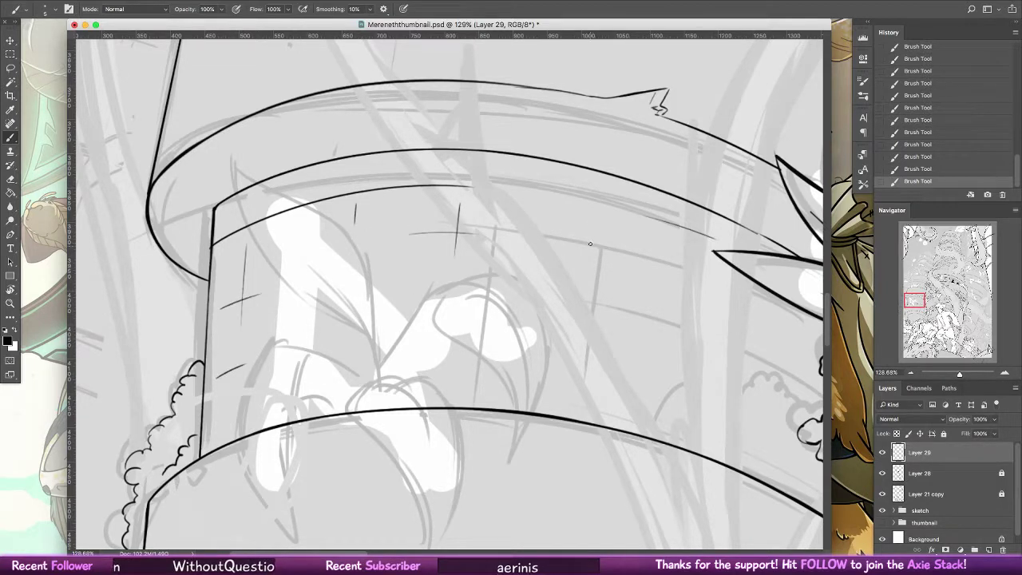
- Ink a longer vertical brick seam right of the diagonal vine, continue it at the wall's base, and cap it with a short top edge
left_click_drag(586, 210, 574, 306)
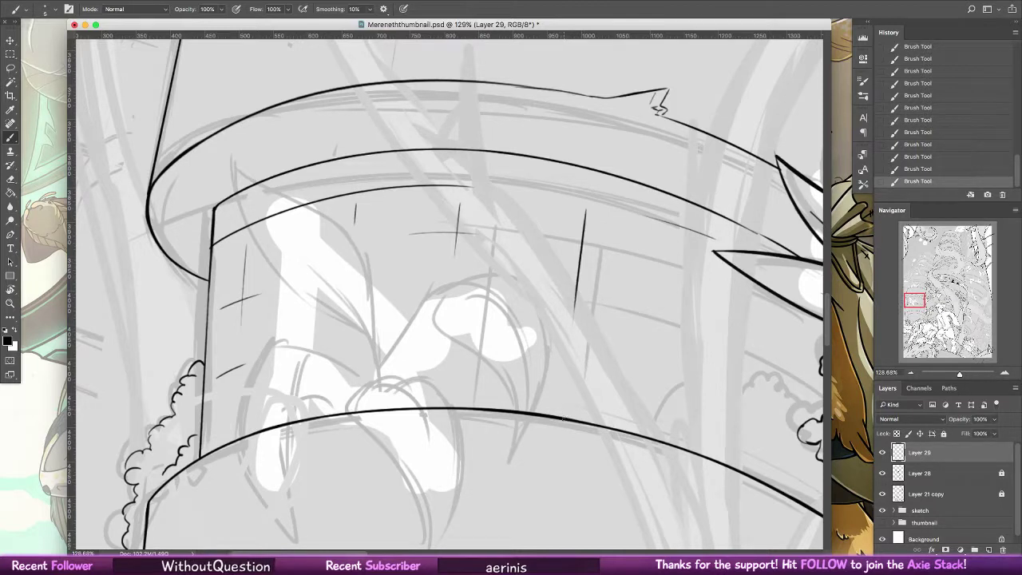
left_click_drag(569, 376, 563, 415)
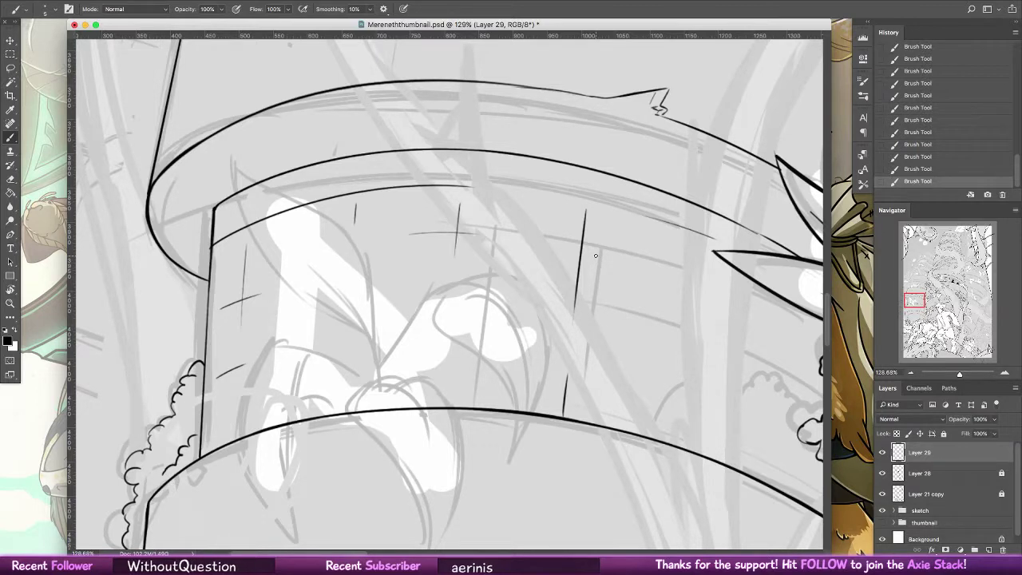
left_click_drag(553, 202, 586, 209)
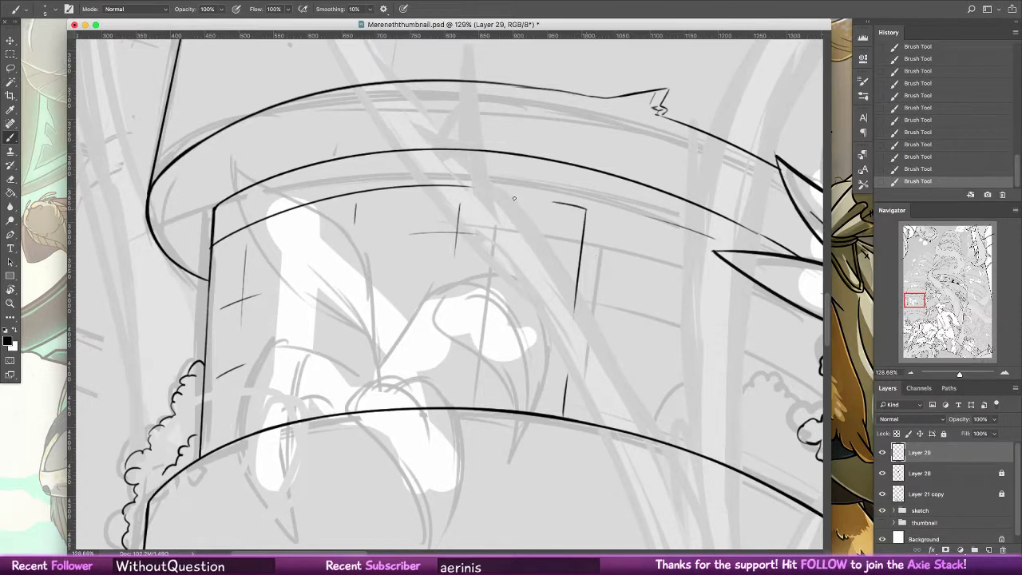
- Ink the central leaf drooping over the lower ledge, with a rounded top, a pointed tip and an overlapping right fold
scroll(399, 240, "down", 5)
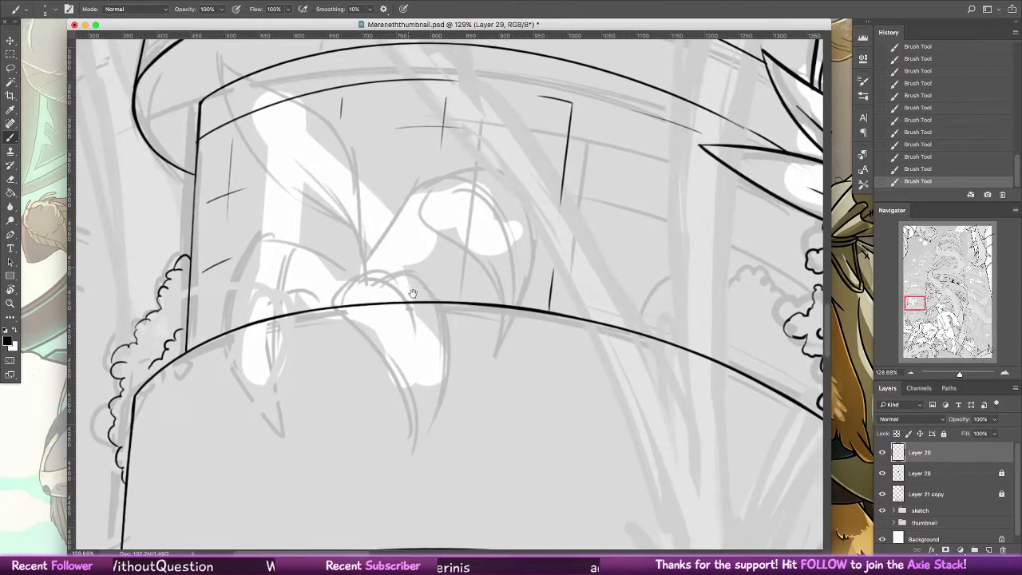
left_click_drag(373, 249, 404, 395)
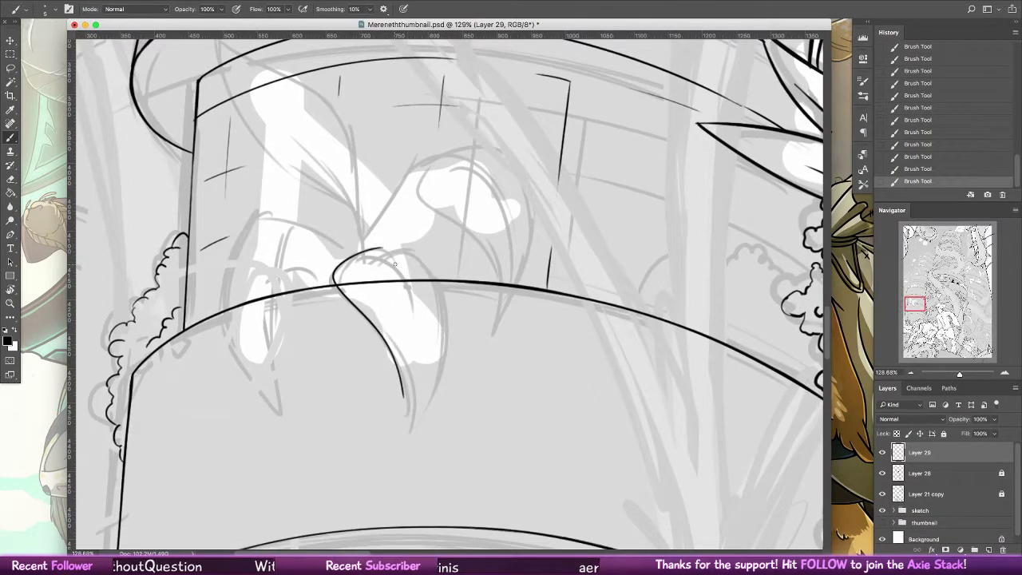
key("ctrl+z")
mouse_move(391, 257)
left_mouse_down()
mouse_move(393, 382)
mouse_move(436, 272)
mouse_move(401, 344)
left_mouse_up()
key("super+z")
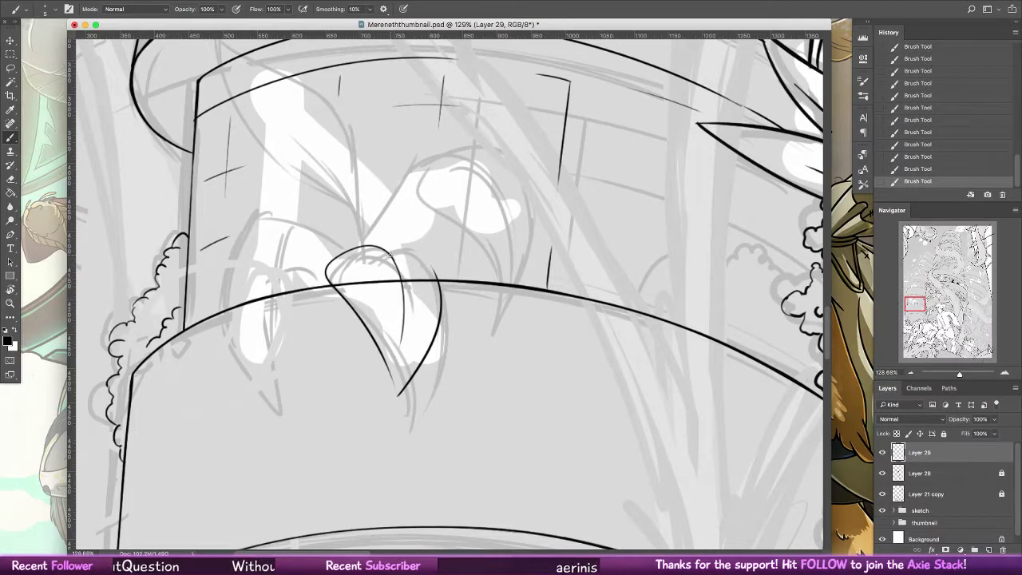
left_click_drag(391, 254, 429, 262)
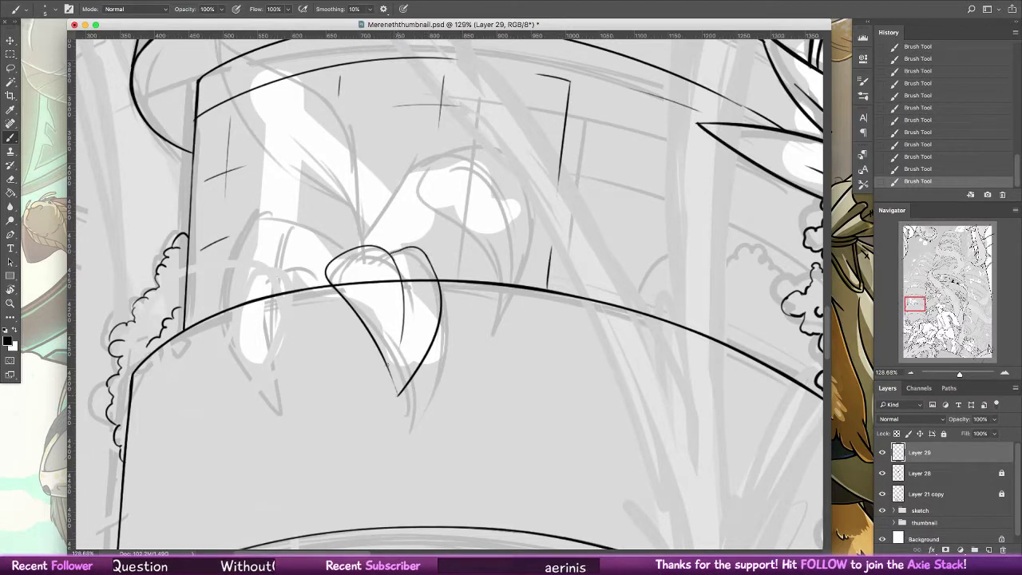
- Erase the ledge line where it runs through the central drooping leaf and its right fold
left_click(16, 177)
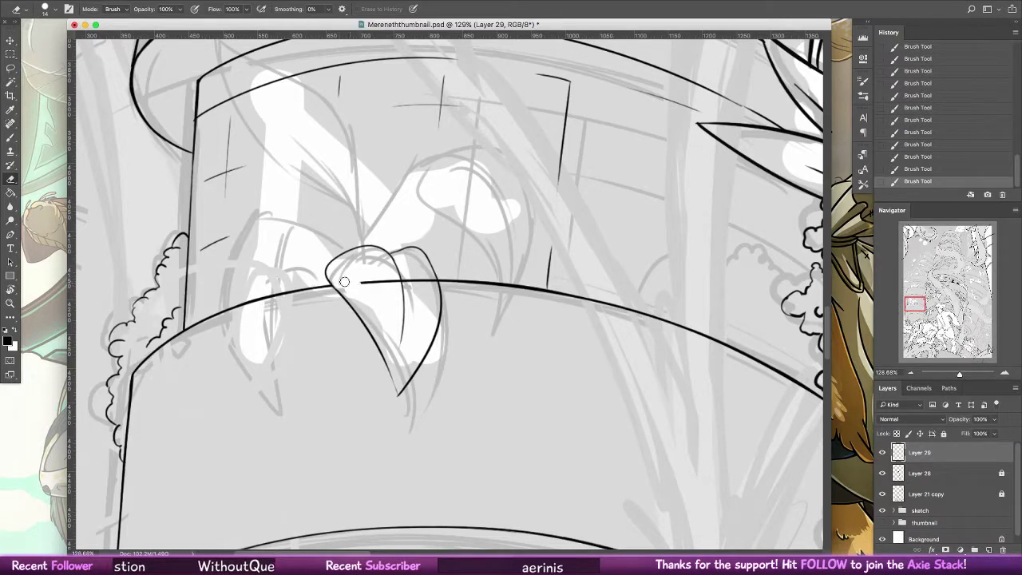
mouse_move(345, 281)
left_mouse_down()
mouse_move(388, 278)
mouse_move(337, 279)
left_mouse_up()
key("super+z")
left_click(339, 282)
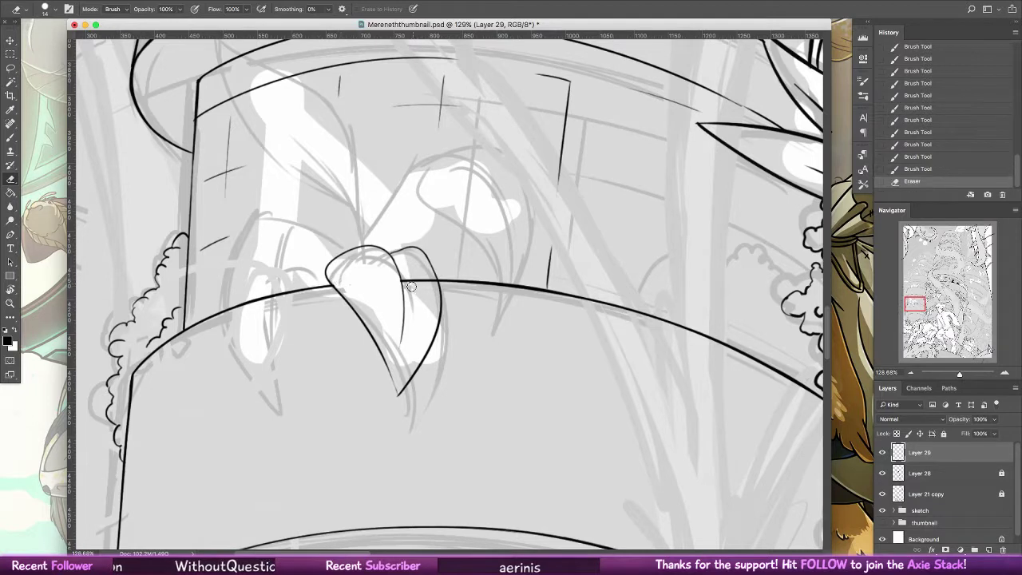
left_click_drag(412, 288, 411, 277)
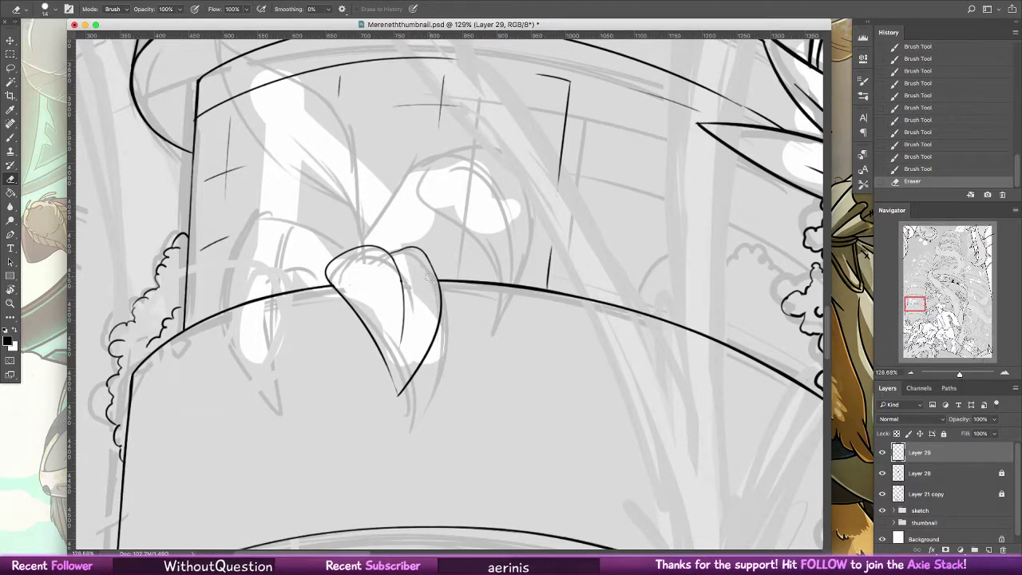
left_click(431, 285)
left_click(385, 296)
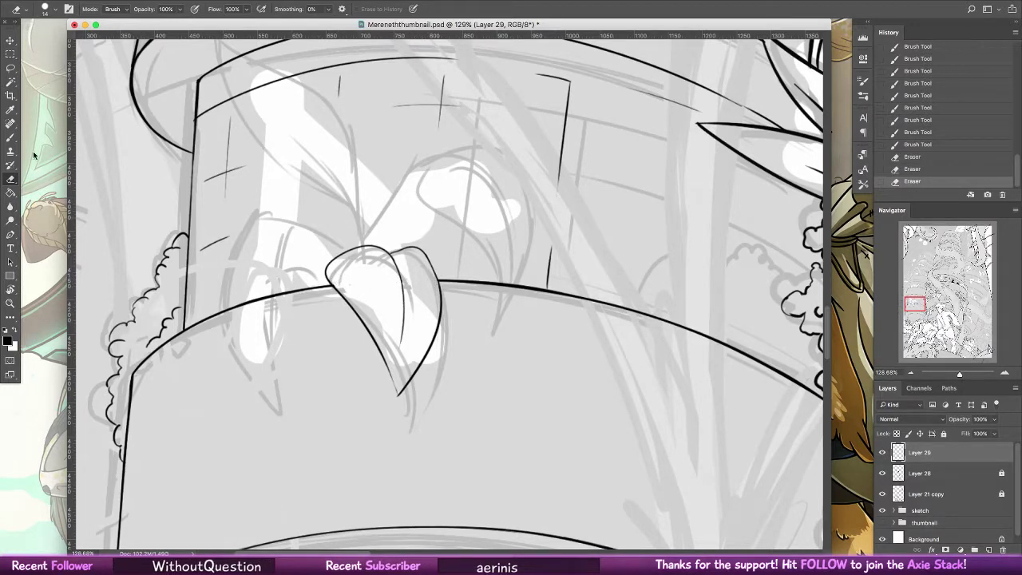
- Ink the left leaf's stem from the central leaf and the arched upper edge curving down to the ledge
left_click(10, 138)
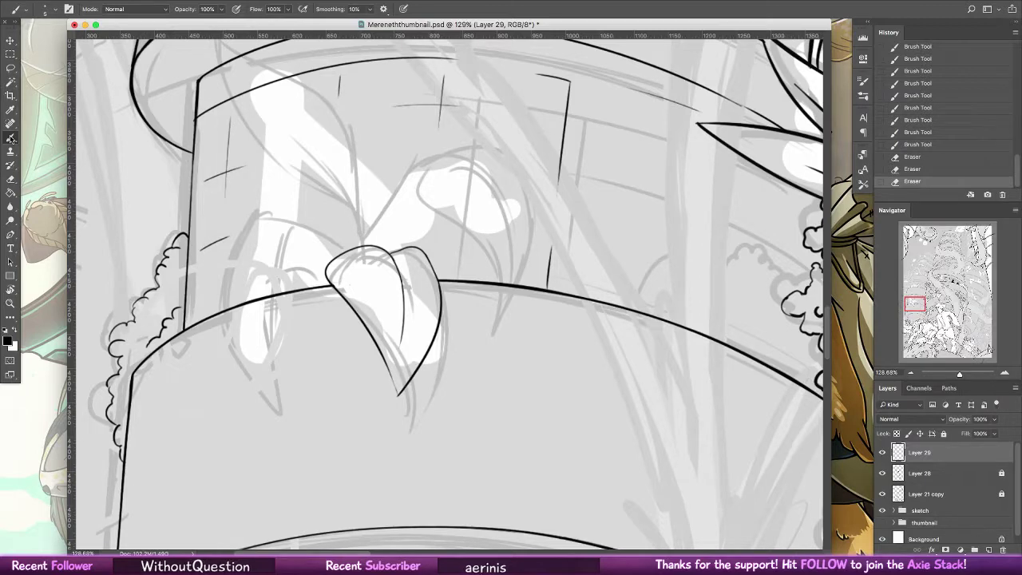
left_click_drag(361, 214, 418, 350)
left_click_drag(405, 384, 294, 406)
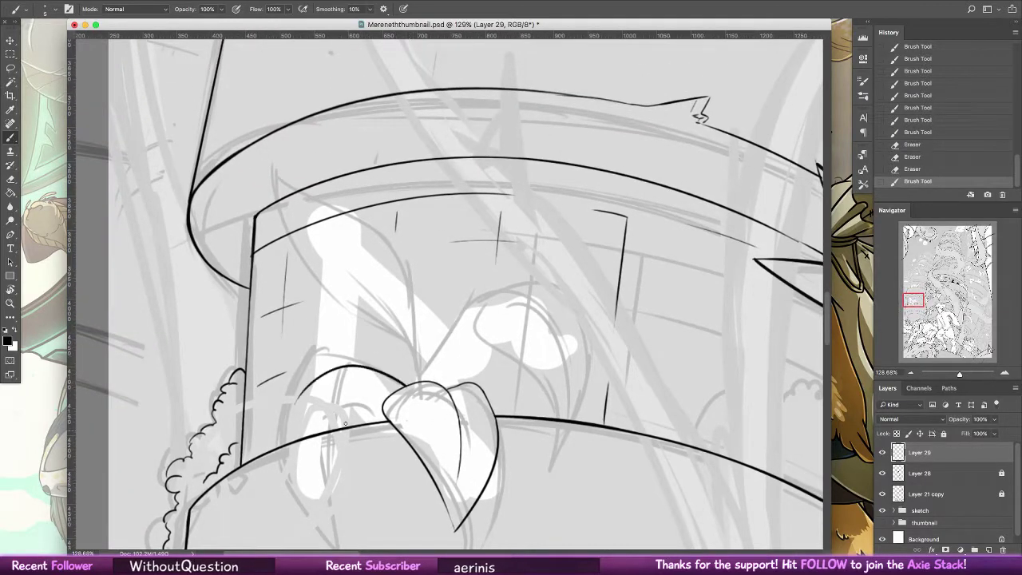
key("super+z")
mouse_move(407, 385)
left_mouse_down()
mouse_move(382, 373)
mouse_move(293, 407)
left_mouse_up()
key("super+z")
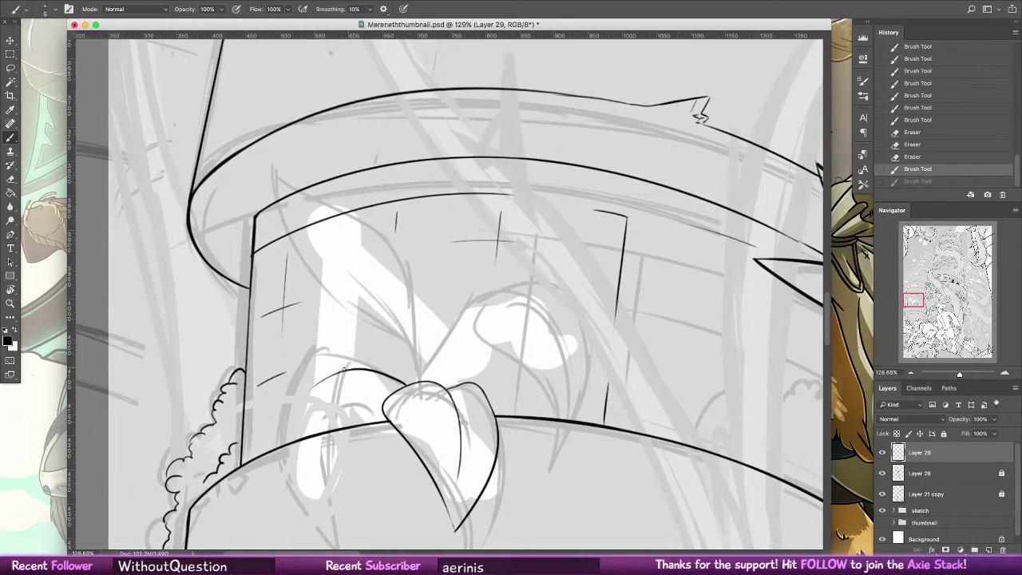
key("super+z")
key("super+z")
mouse_move(351, 369)
left_mouse_down()
mouse_move(337, 364)
mouse_move(270, 451)
mouse_move(269, 473)
left_mouse_up()
key("super+z")
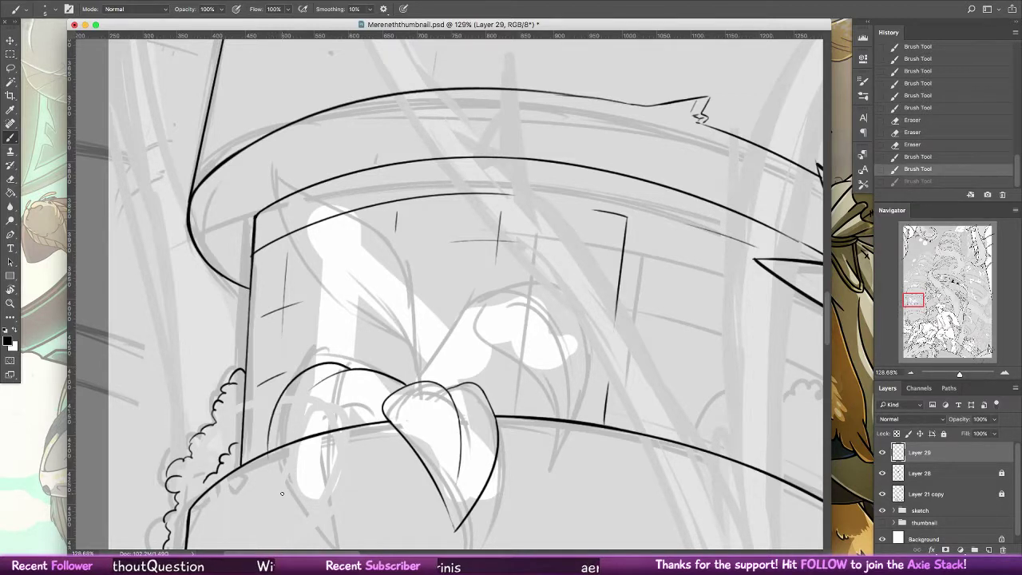
- Erase the ledge line crossing the left leaf and ink the leaf's pointed tip and lower inner edge
left_click(12, 181)
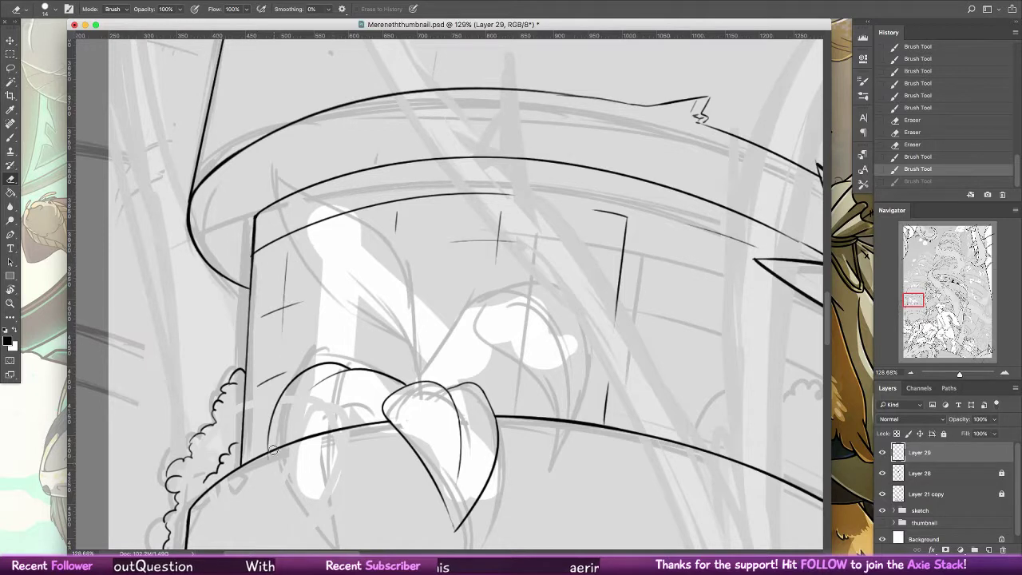
left_click_drag(274, 448, 280, 447)
mouse_move(284, 446)
left_mouse_down()
mouse_move(299, 440)
mouse_move(272, 476)
mouse_move(383, 375)
mouse_move(403, 382)
left_mouse_up()
left_click(12, 137)
key("super+z")
key("super+z")
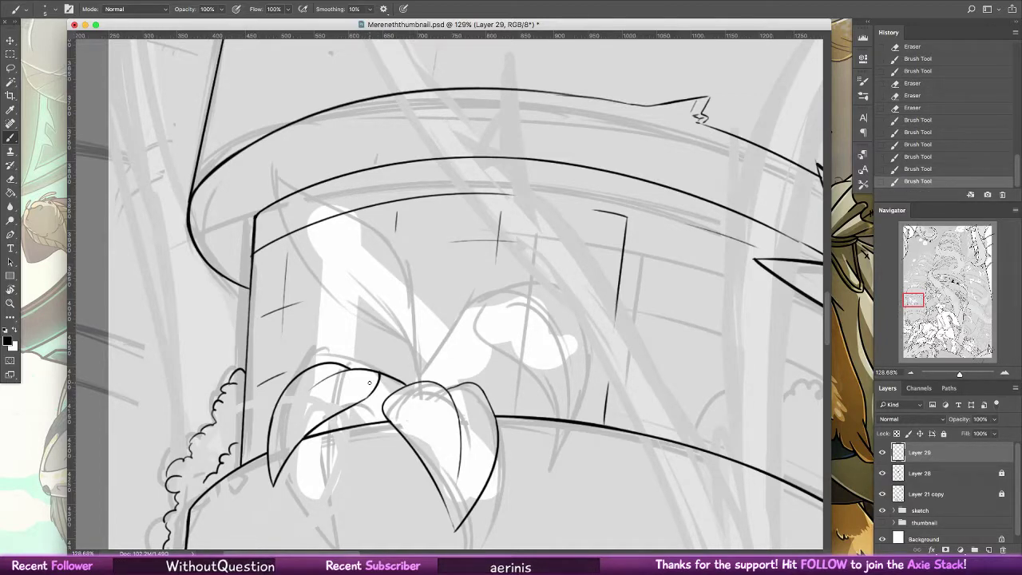
- Ink a stem rising from the central leaf and outline the folded upper-left leaf pointing toward the wall's top corner
scroll(375, 385, "up", 5)
left_click_drag(418, 419, 421, 437)
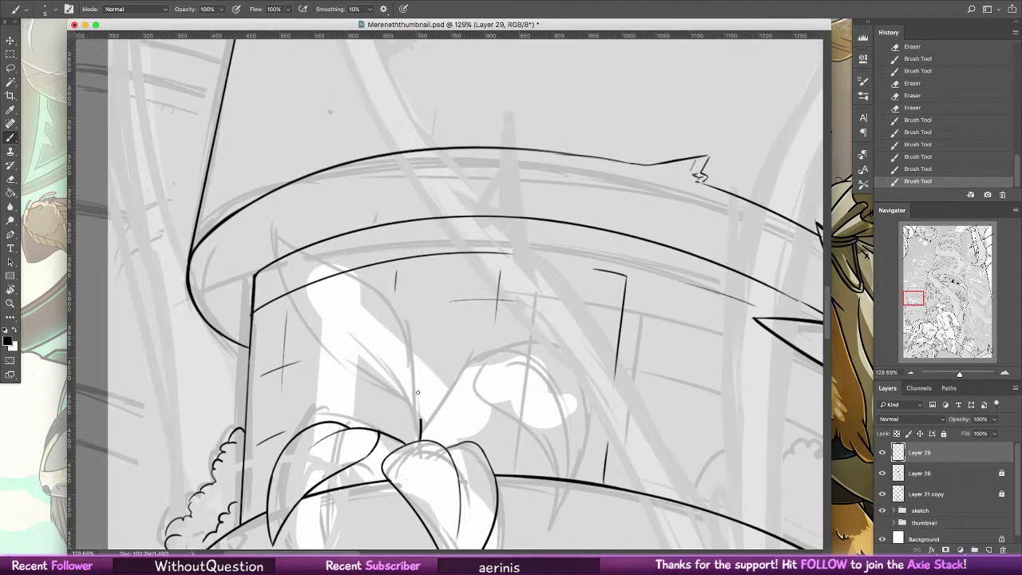
mouse_move(359, 299)
left_mouse_down()
mouse_move(420, 422)
mouse_move(313, 338)
mouse_move(290, 275)
left_mouse_up()
key("super+z")
mouse_move(413, 369)
left_mouse_down()
mouse_move(304, 305)
mouse_move(307, 264)
left_mouse_up()
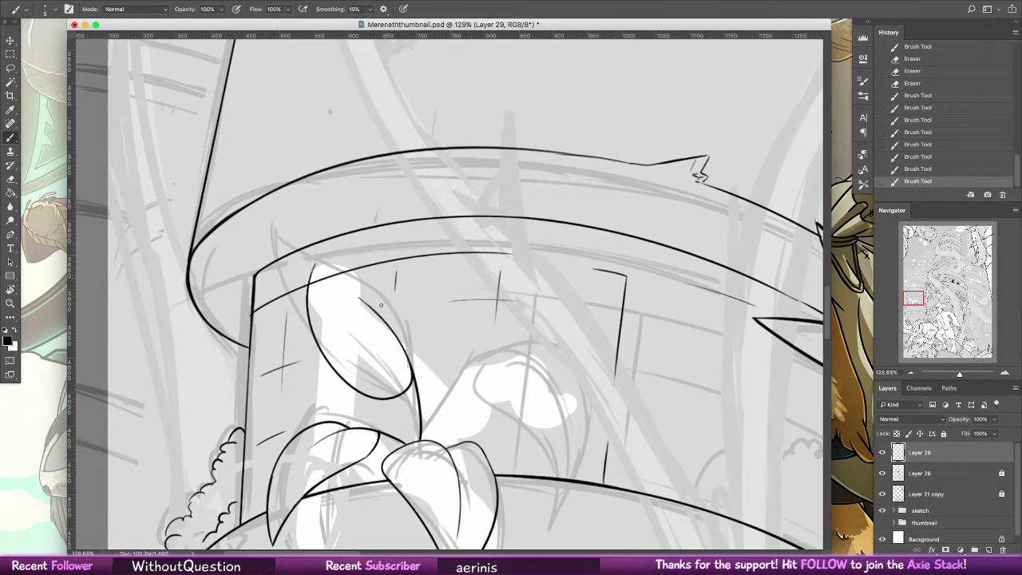
key("super+z")
mouse_move(410, 371)
left_mouse_down()
mouse_move(290, 267)
mouse_move(410, 313)
left_mouse_up()
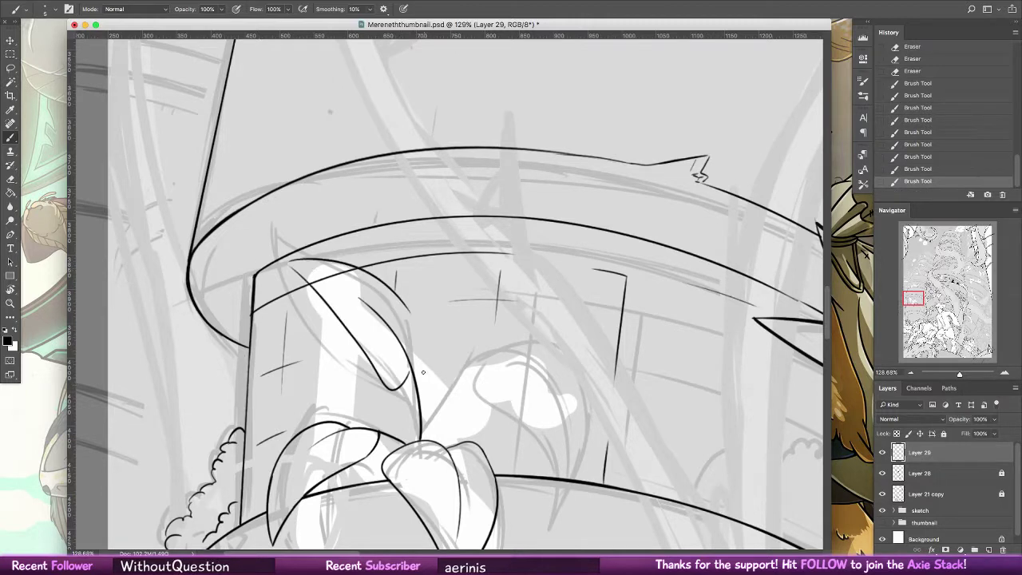
key("ctrl+z")
left_click_drag(289, 262, 421, 308)
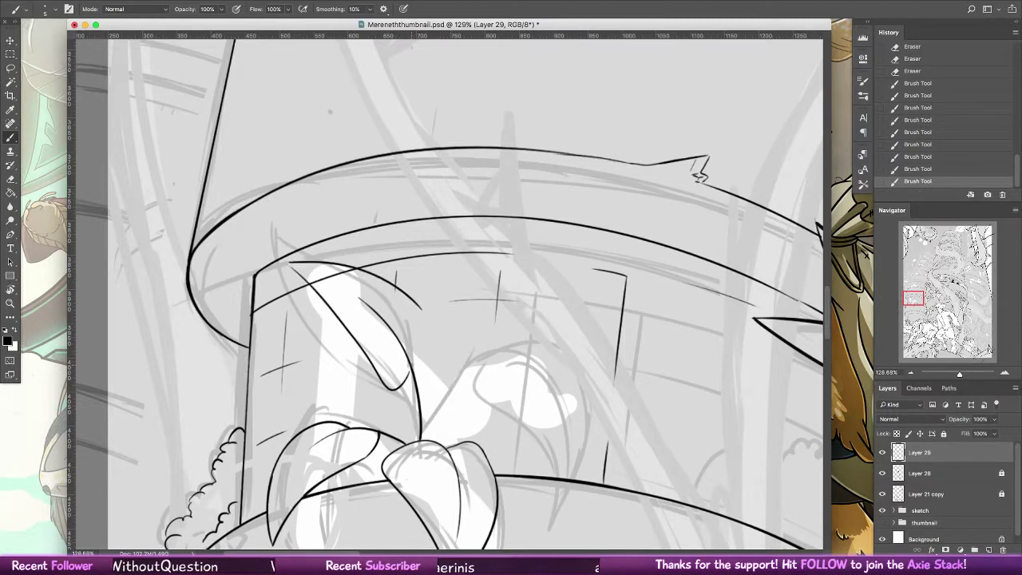
left_click_drag(410, 367, 428, 314)
- Erase the arc beneath the upper ledge and the brick seam where they cross the upper-left leaf
key("e")
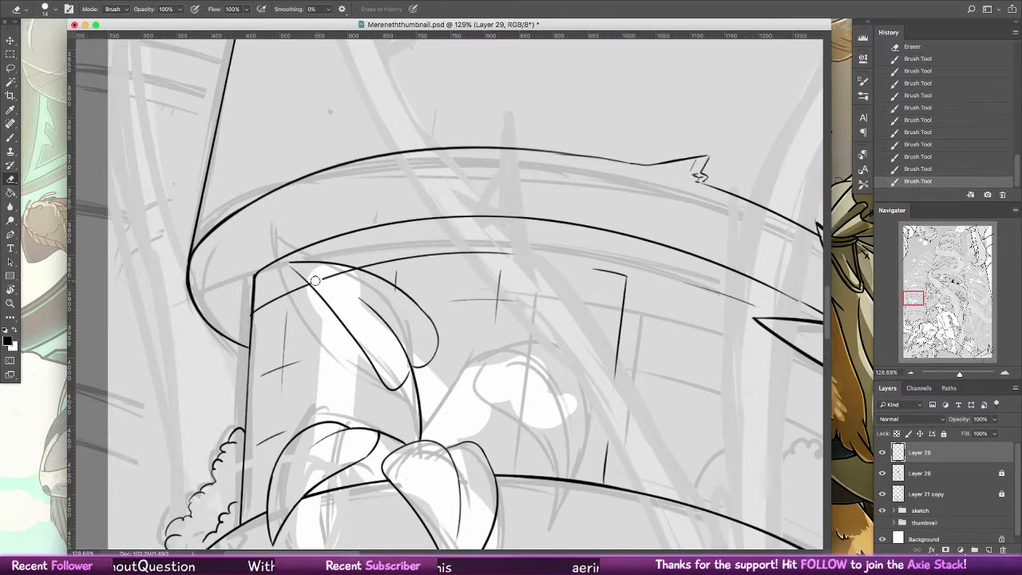
mouse_move(314, 280)
left_mouse_down()
mouse_move(352, 273)
mouse_move(397, 292)
left_mouse_up()
left_click(397, 292)
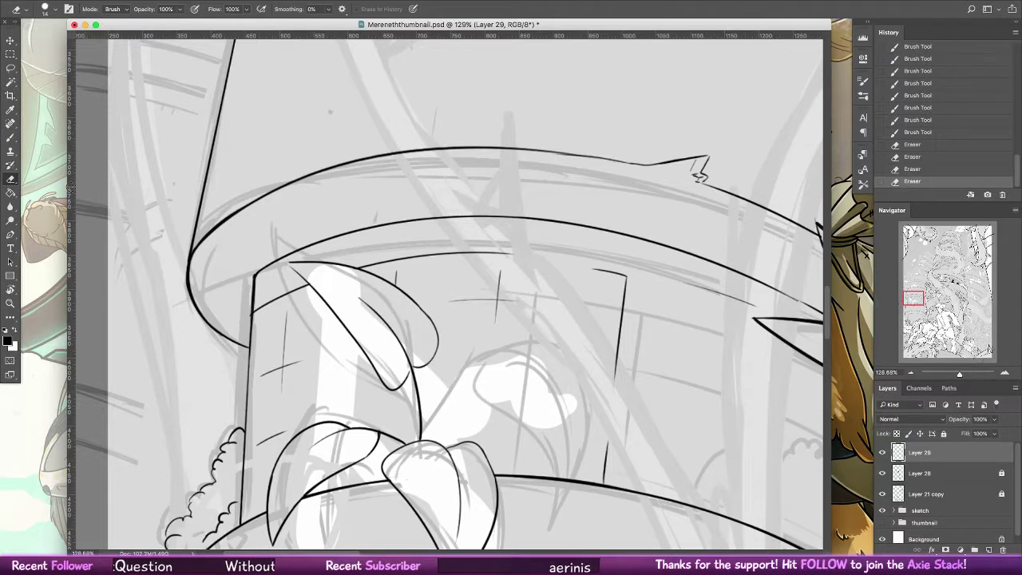
- Ink the curved stem branching from the central leaf up to the right leaf, redrawing it until it flows smoothly
key("b")
mouse_move(503, 379)
left_mouse_down()
mouse_move(479, 321)
mouse_move(396, 279)
left_mouse_up()
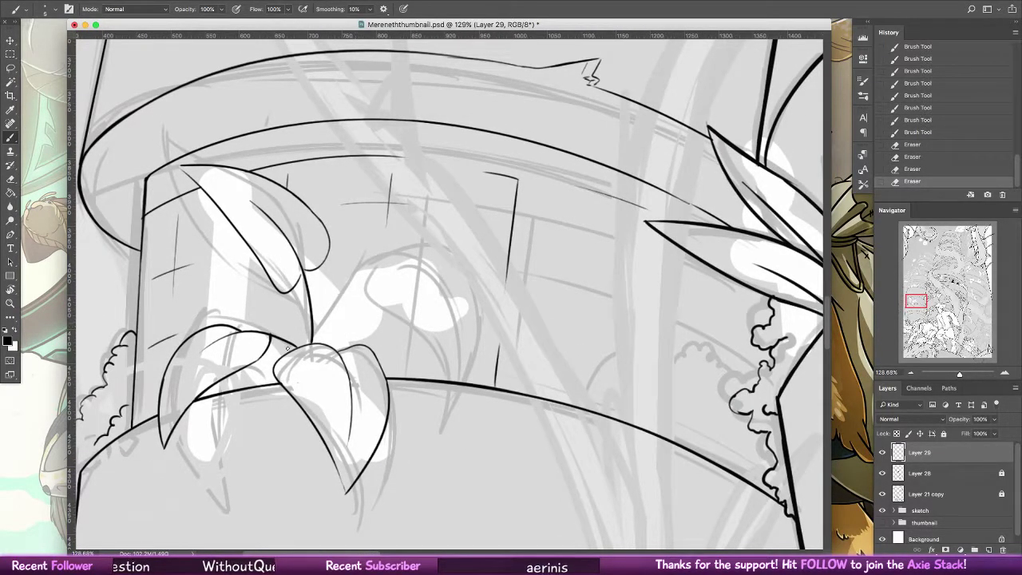
mouse_move(278, 364)
left_mouse_down()
mouse_move(316, 345)
mouse_move(364, 273)
left_mouse_up()
key("super+z")
key("super+z")
key("super+z")
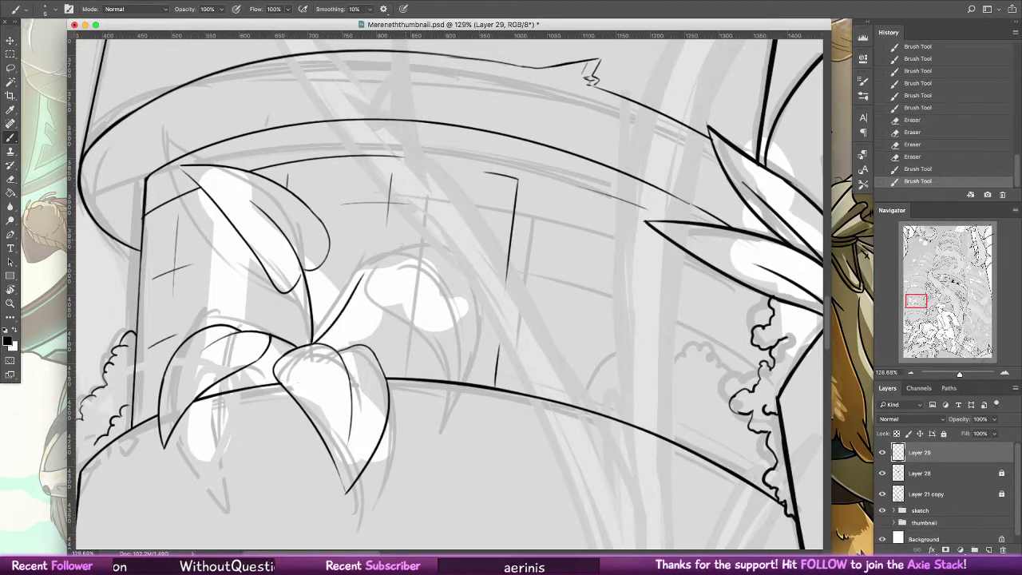
key("super+z")
mouse_move(320, 341)
left_mouse_down()
mouse_move(390, 265)
mouse_move(410, 265)
left_mouse_up()
key("alt+super+z")
key("alt+super+z")
left_click_drag(316, 342, 409, 265)
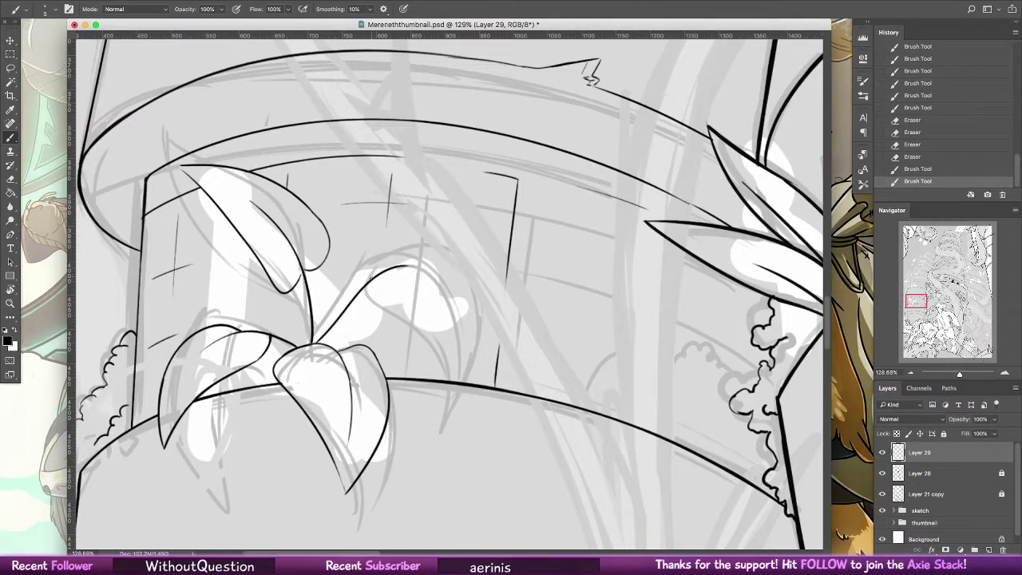
- Outline the right leaf curling down to a point over the lower ledge, and erase the ledge line inside its tip
mouse_move(382, 272)
left_mouse_down()
mouse_move(449, 401)
mouse_move(477, 312)
left_mouse_up()
left_click_drag(401, 266, 484, 312)
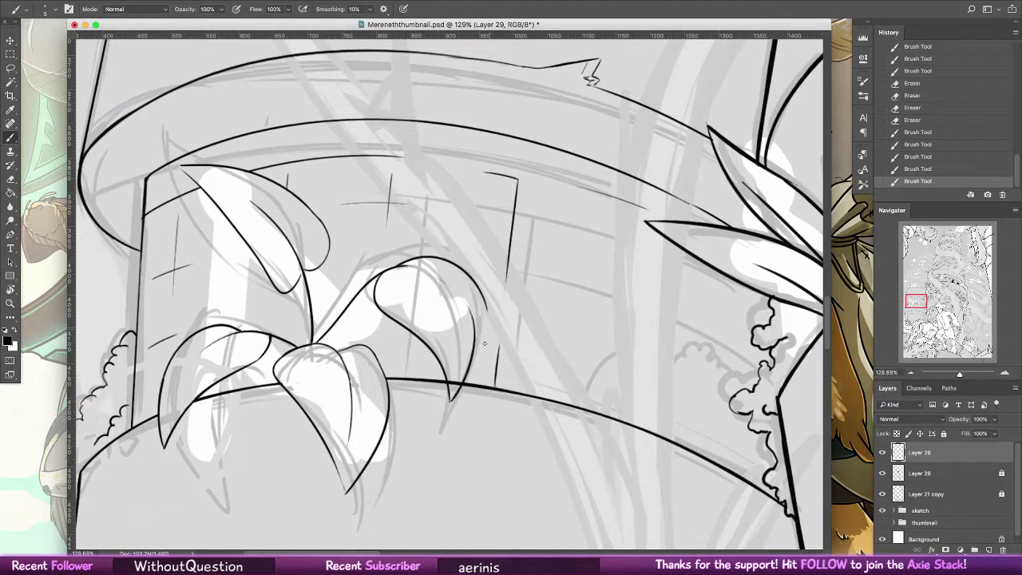
key("super+z")
mouse_move(404, 265)
left_mouse_down()
mouse_move(480, 340)
mouse_move(466, 367)
left_mouse_up()
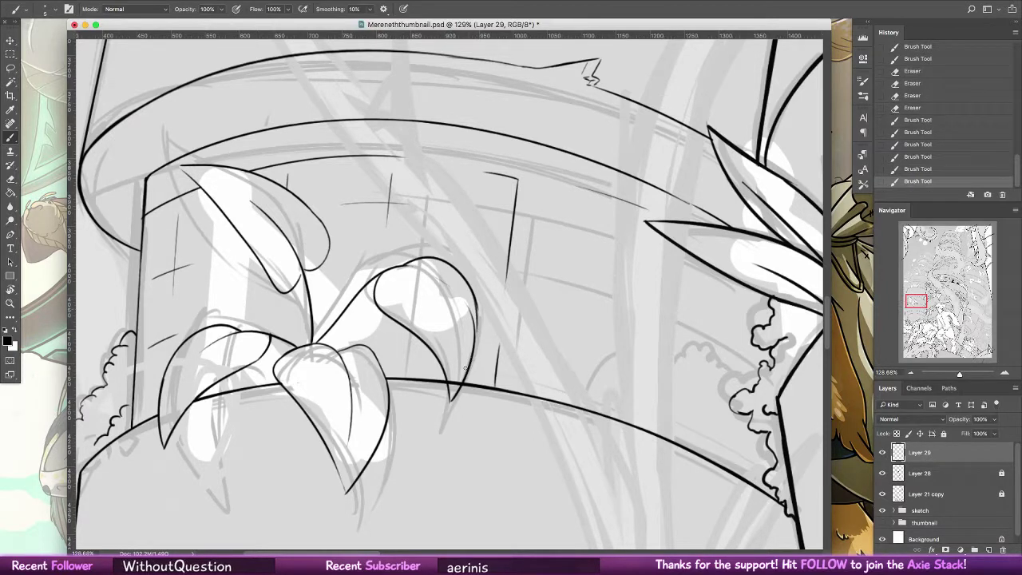
left_click_drag(476, 297, 469, 361)
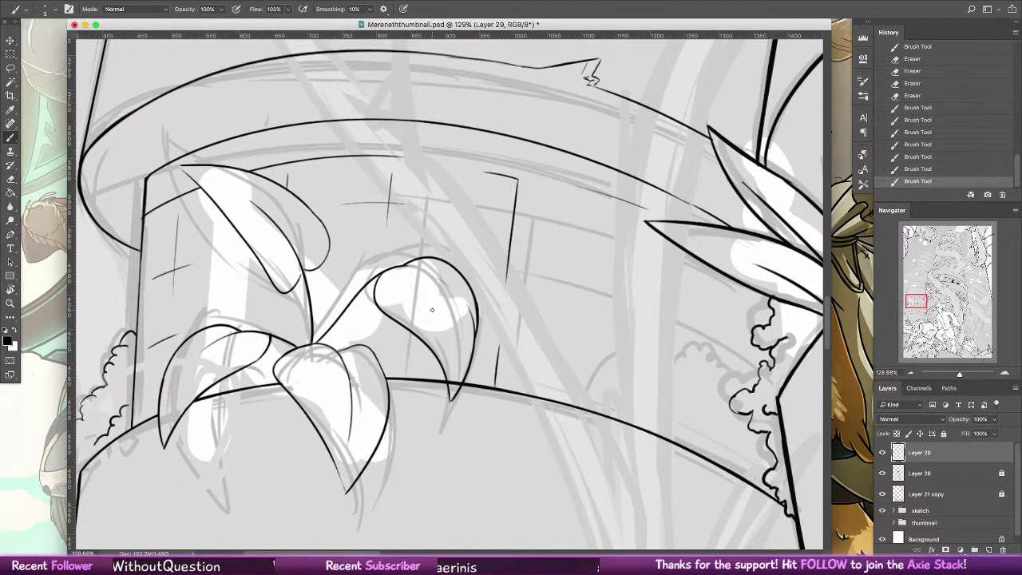
left_click(16, 177)
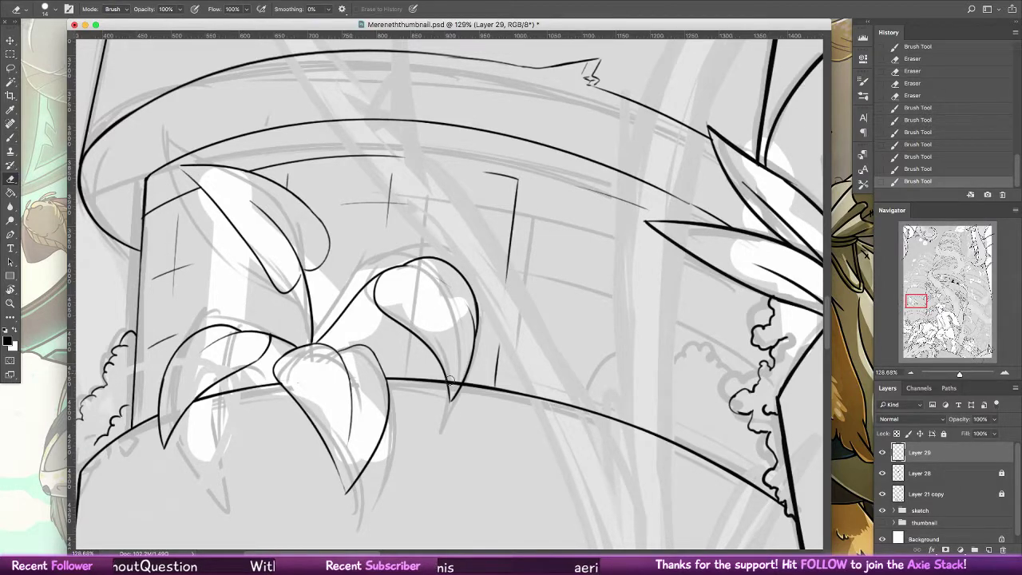
left_click_drag(460, 374, 449, 388)
left_click_drag(603, 289, 574, 416)
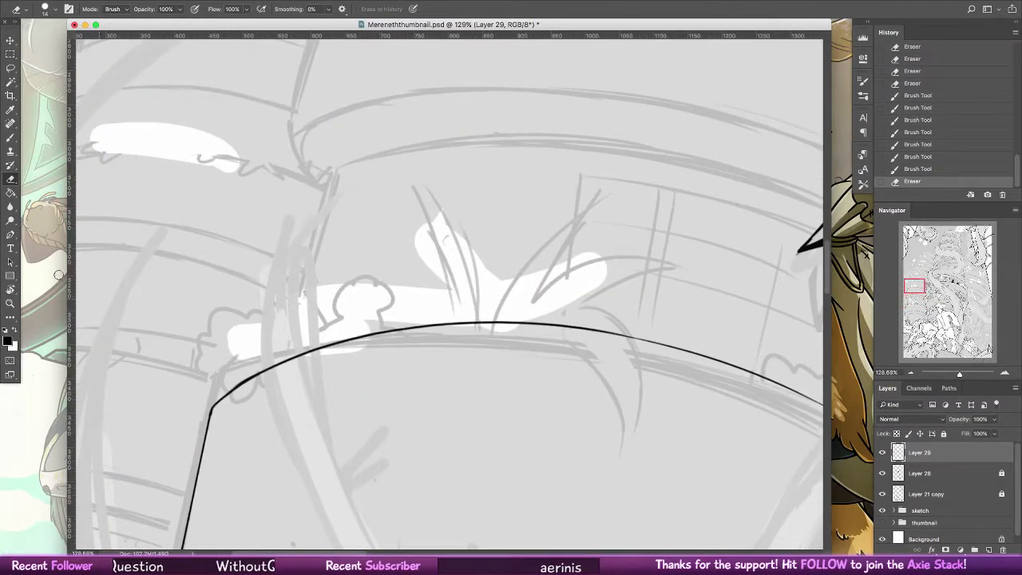
key("z")
left_click_drag(597, 322, 519, 347)
left_click_drag(308, 433, 471, 249)
left_click_drag(256, 277, 318, 286)
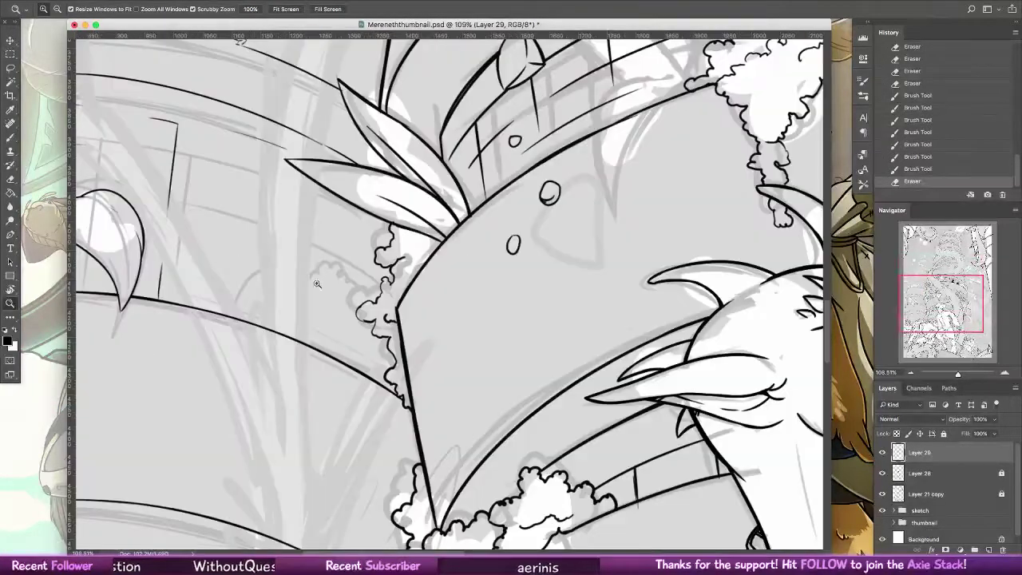
- Ink the scalloped outlines of the two small bushes on the stone ledge with the Brush tool, following the sketch
key("b")
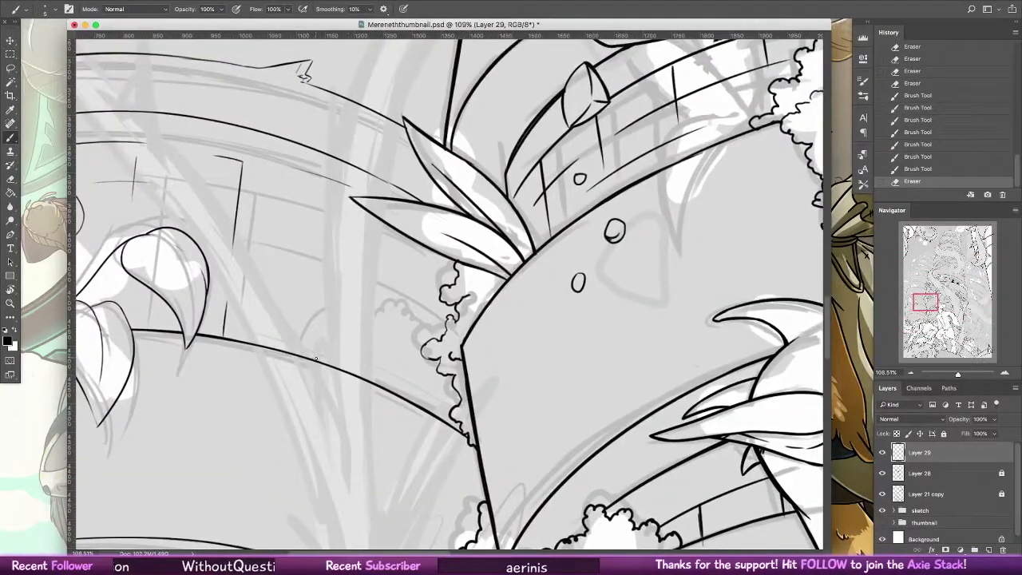
mouse_move(316, 359)
left_mouse_down()
mouse_move(338, 327)
mouse_move(368, 338)
mouse_move(375, 358)
mouse_move(386, 344)
mouse_move(407, 392)
left_mouse_up()
mouse_move(371, 339)
left_mouse_down()
mouse_move(401, 324)
mouse_move(404, 309)
mouse_move(441, 326)
left_mouse_up()
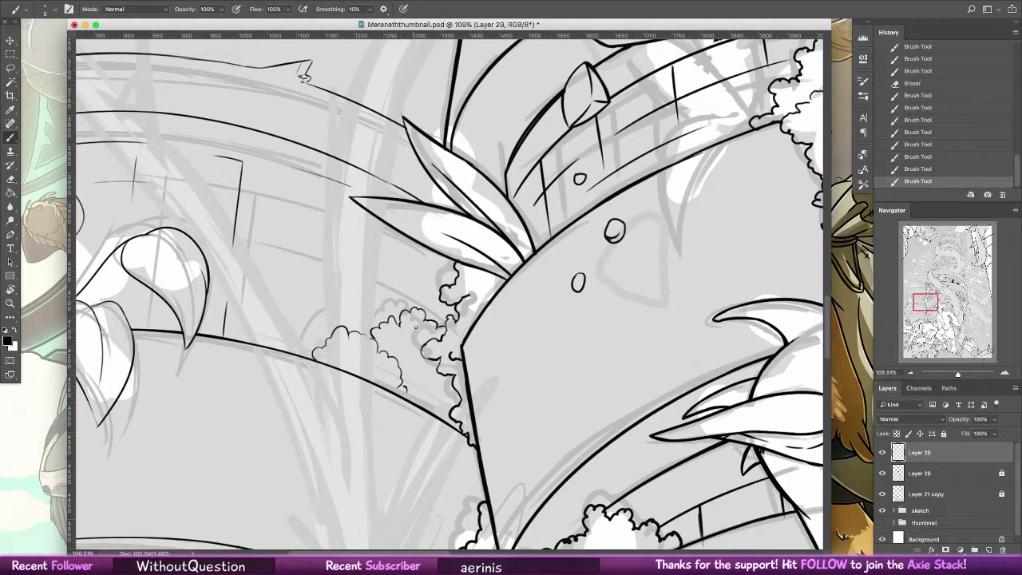
left_click(413, 326)
key("super+alt+z")
key("super+alt+z")
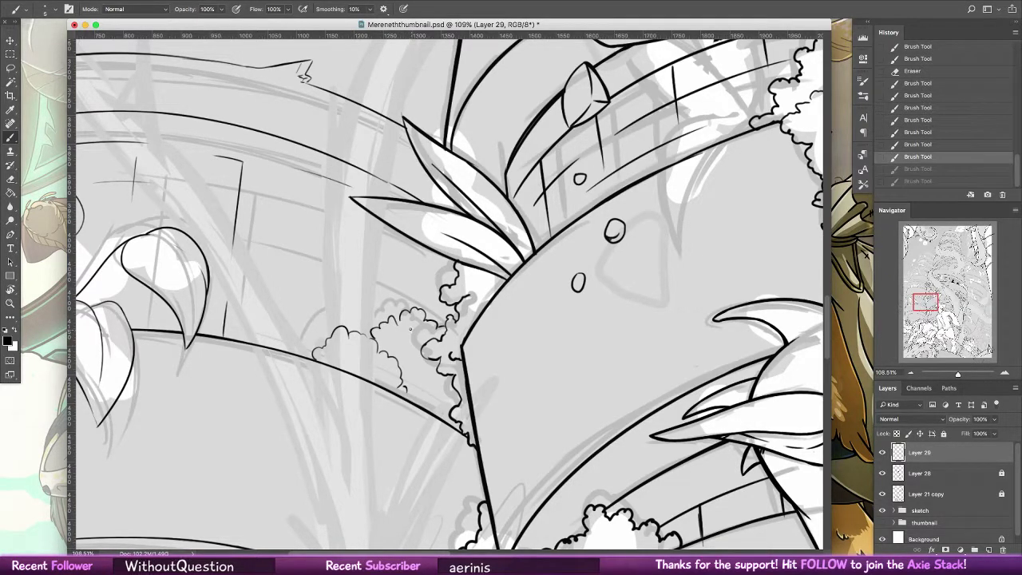
mouse_move(413, 327)
left_mouse_down()
mouse_move(398, 337)
mouse_move(432, 346)
left_mouse_up()
key("super+alt+z")
left_click_drag(434, 390, 423, 394)
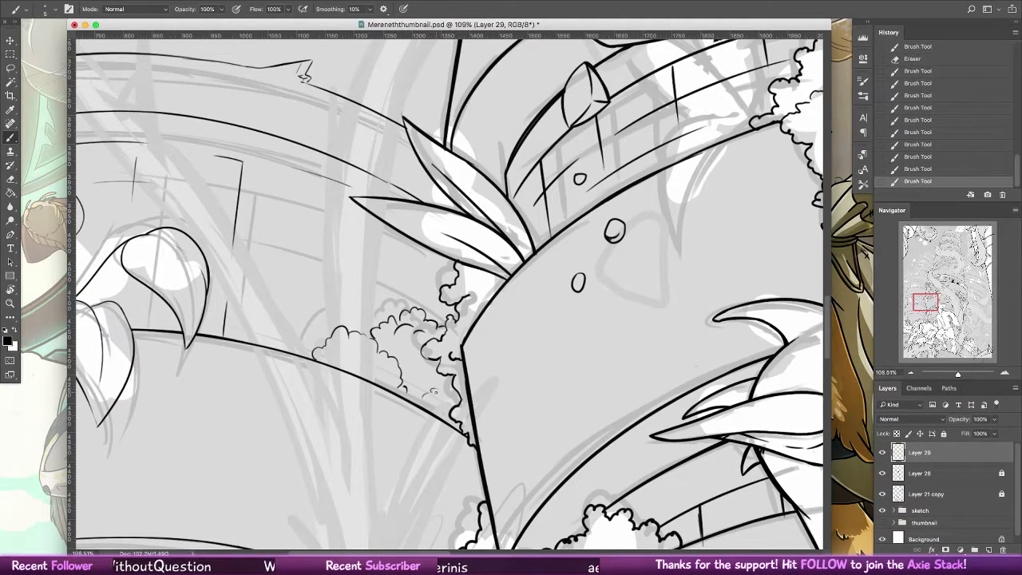
- Ink a second vertical line beside the wall's existing divider and start the thin upper edge of the adjoining stone panel
mouse_move(263, 172)
left_mouse_down()
mouse_move(435, 264)
mouse_move(407, 414)
left_mouse_up()
key("super+z")
left_click_drag(433, 260, 415, 399)
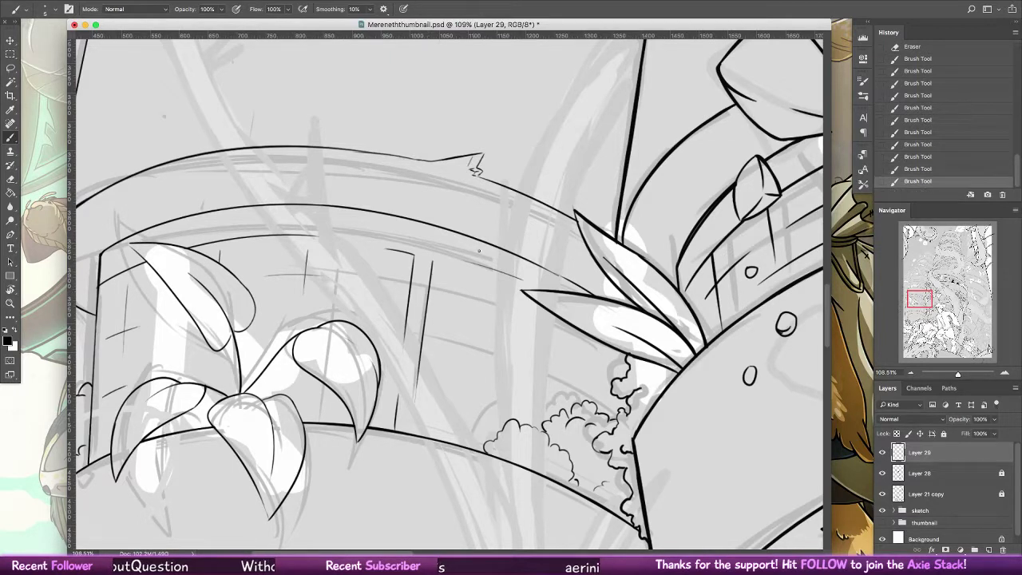
mouse_move(436, 258)
left_mouse_down()
mouse_move(556, 270)
mouse_move(459, 260)
left_mouse_up()
key("super+z")
key("super+z")
key("super+z")
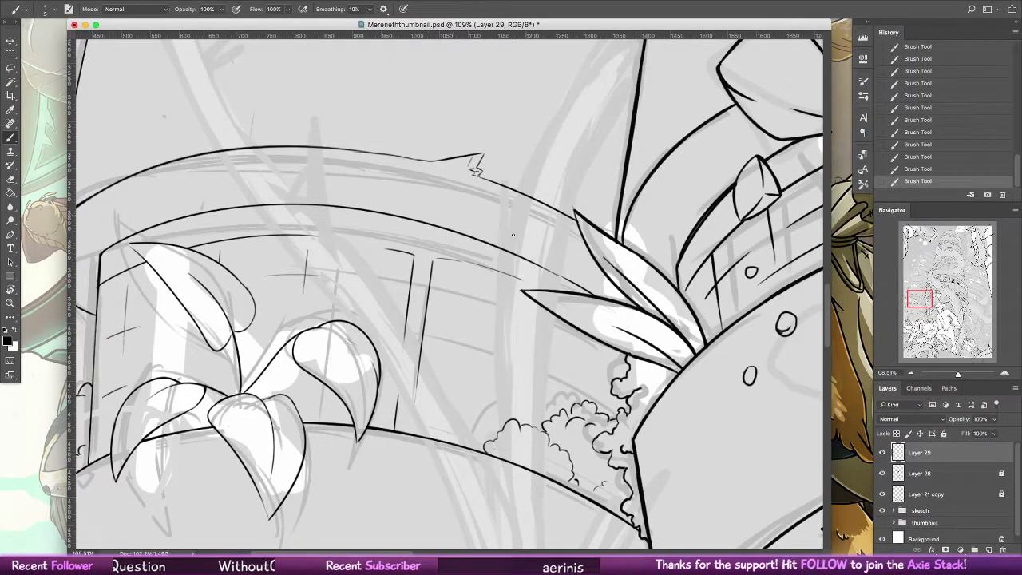
- Ink the next vertical stone joint between the divider and the pointed leaf, running down to the small bush, with a short horizontal tick
left_click_drag(492, 286, 481, 352)
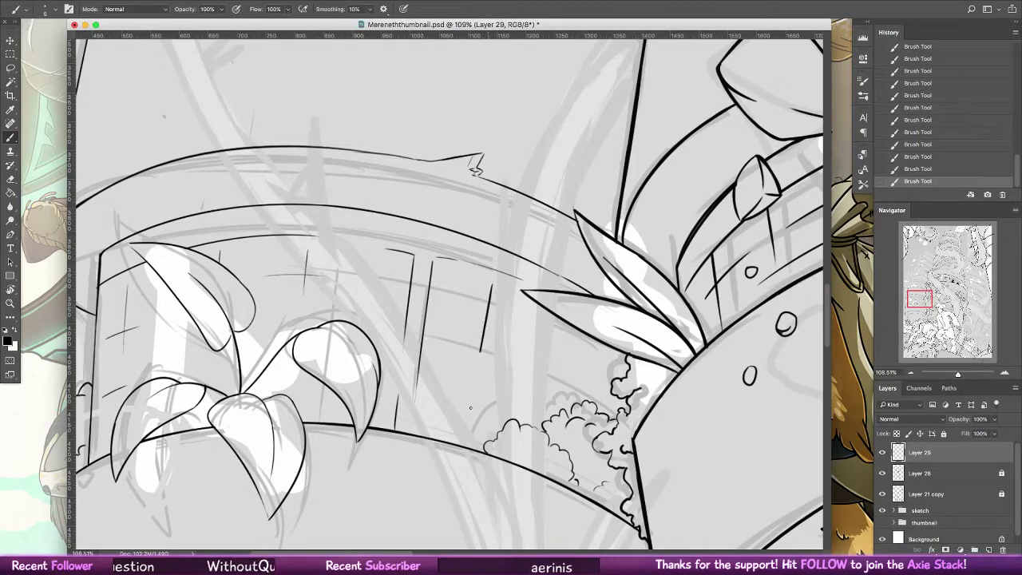
key("ctrl+z")
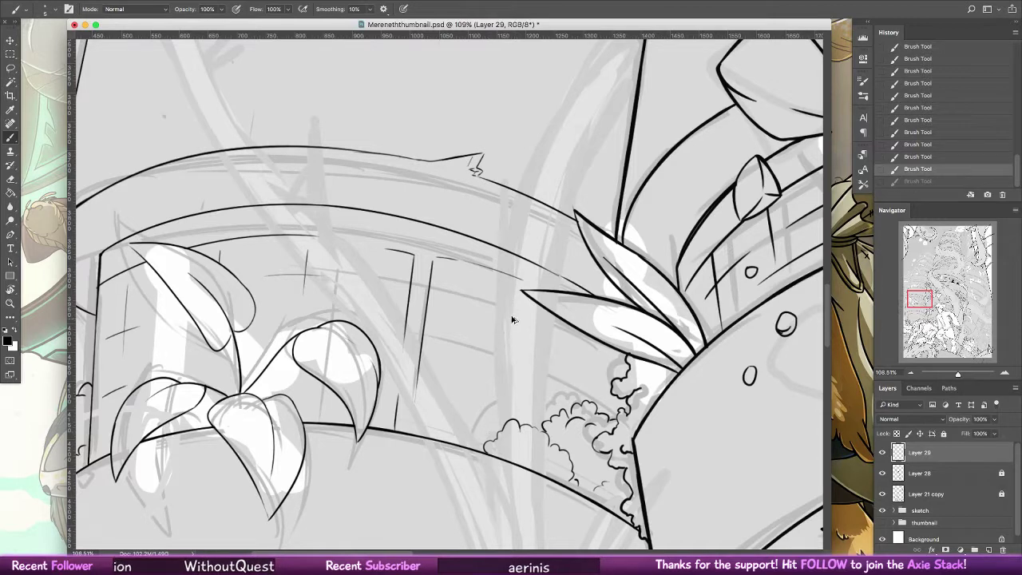
left_click_drag(515, 298, 500, 415)
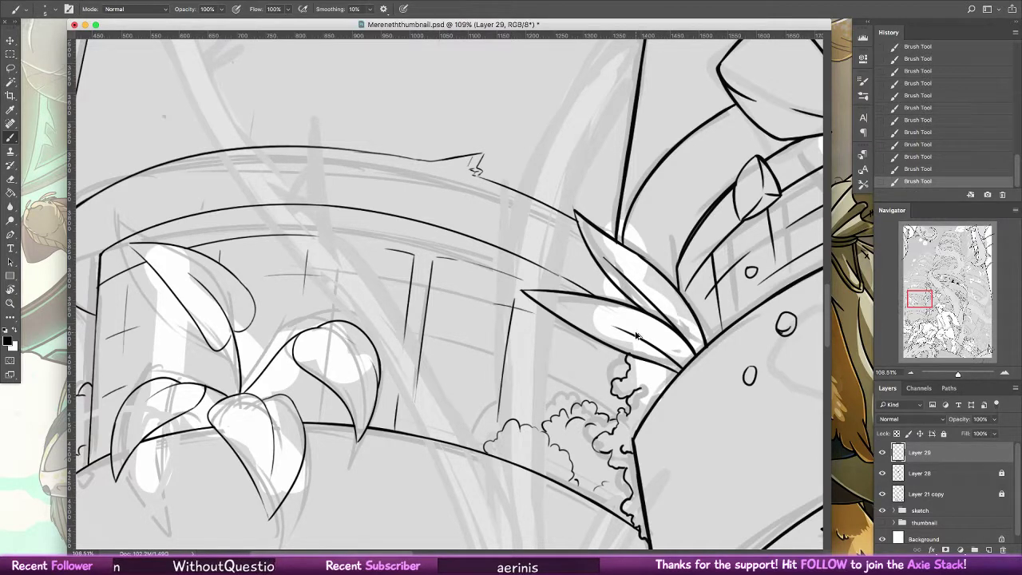
key("ctrl+z")
key("ctrl+z")
key("ctrl+shift+z")
key("ctrl+shift+z")
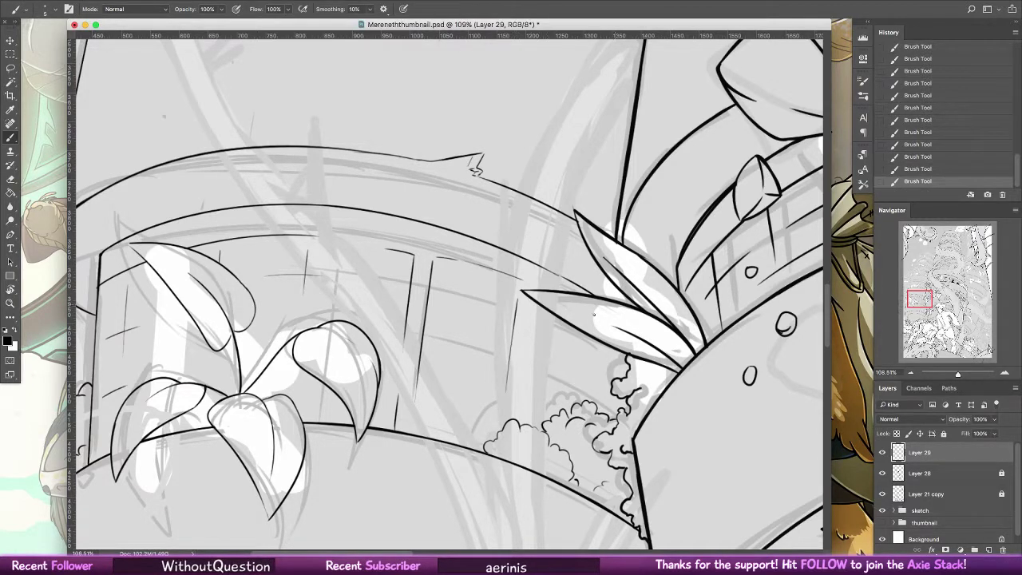
left_click_drag(537, 316, 500, 307)
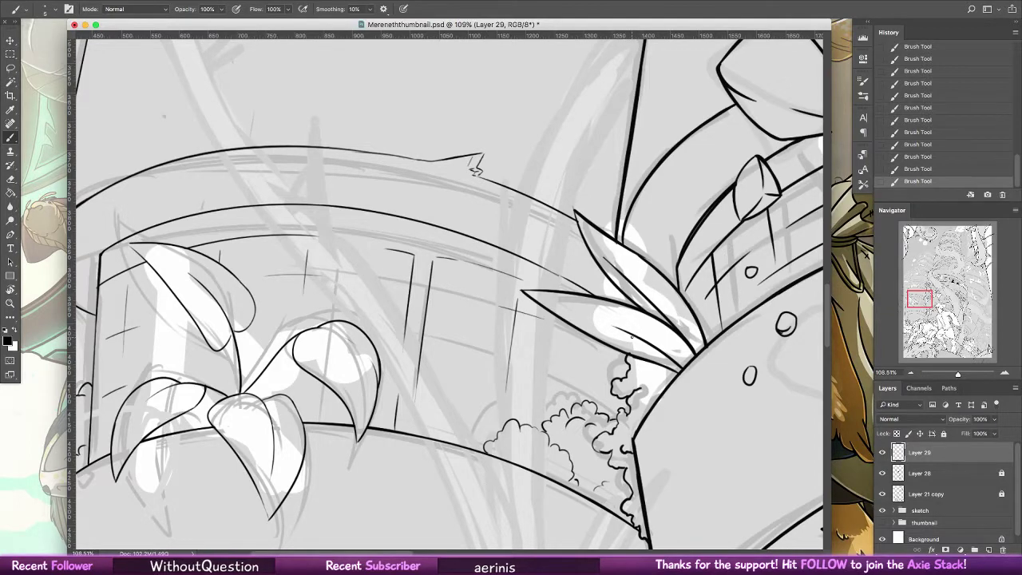
- Extend the crack above and below the broken ledge rim, and erase the stray lines inside the break
scroll(632, 335, "left", 5)
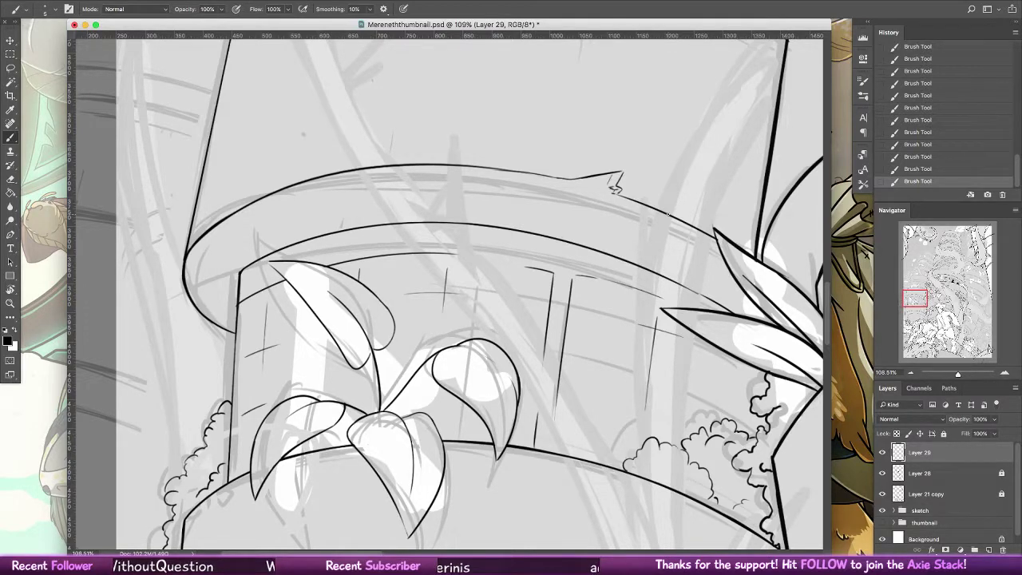
scroll(483, 341, "up", 3)
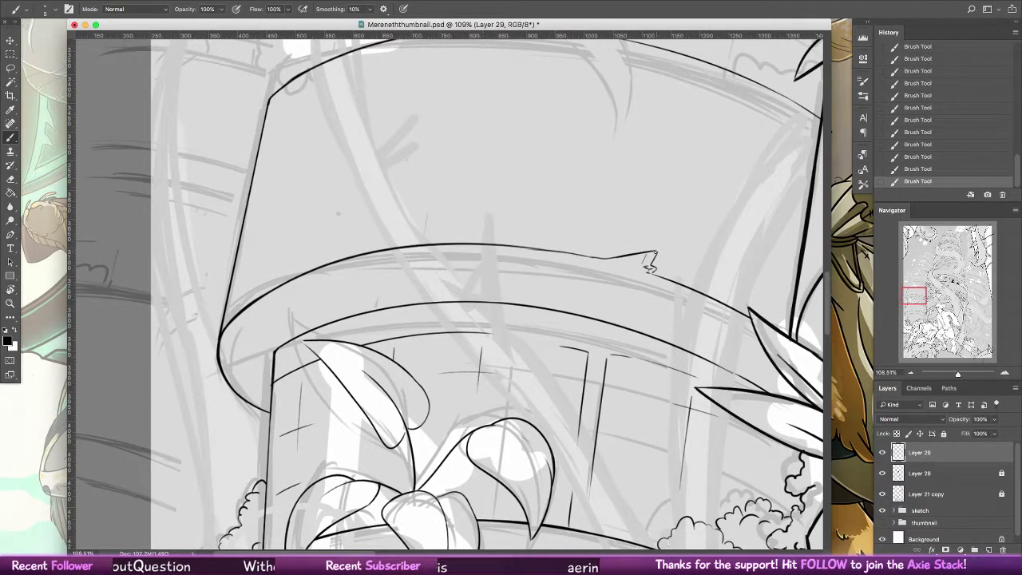
mouse_move(651, 255)
left_mouse_down()
mouse_move(673, 234)
mouse_move(668, 207)
left_mouse_up()
key("ctrl+z")
key("ctrl+z")
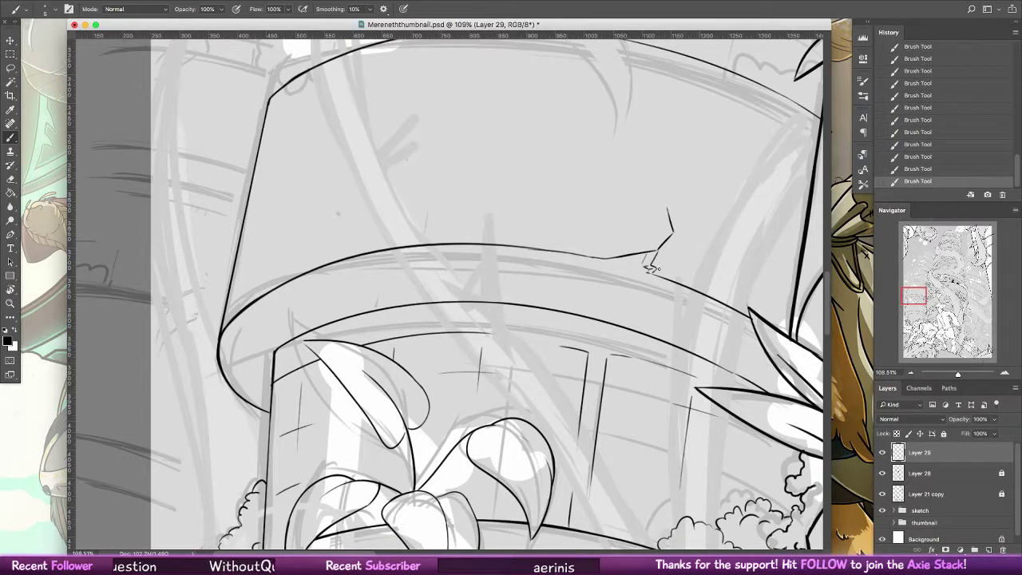
scroll(671, 254, "right", 10)
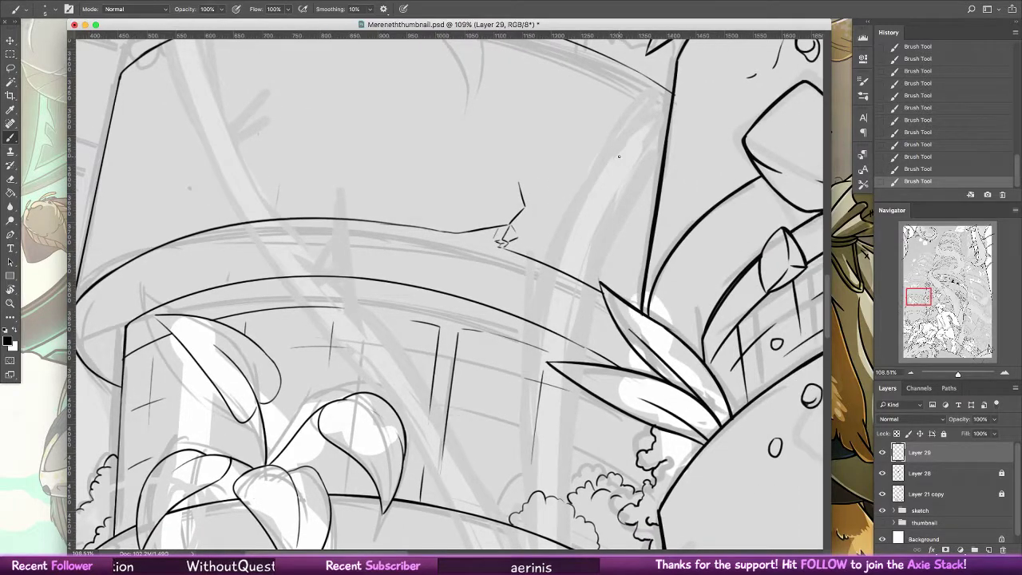
left_click_drag(457, 234, 477, 260)
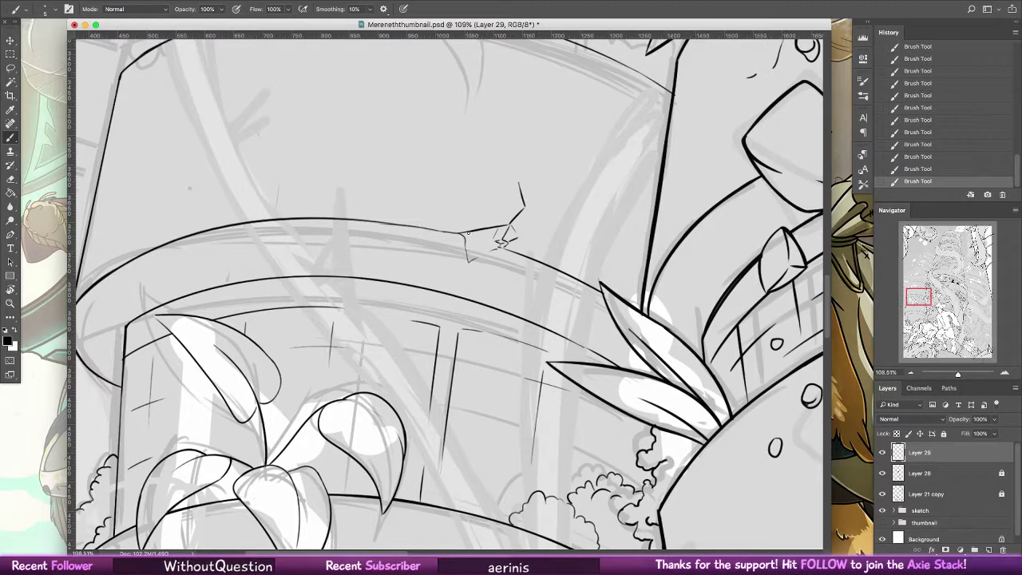
key("e")
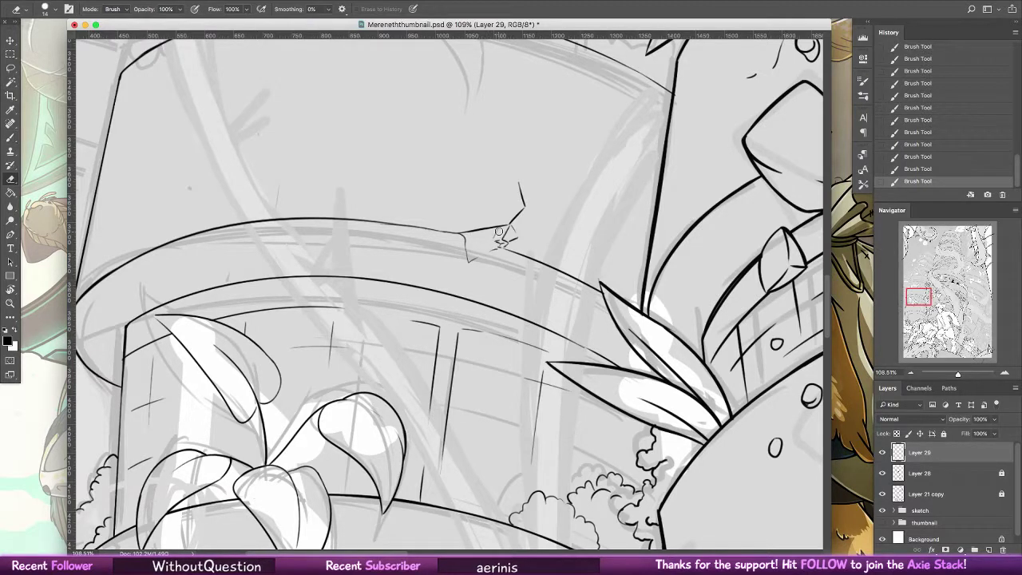
mouse_move(497, 230)
left_mouse_down()
mouse_move(500, 243)
mouse_move(520, 213)
left_mouse_up()
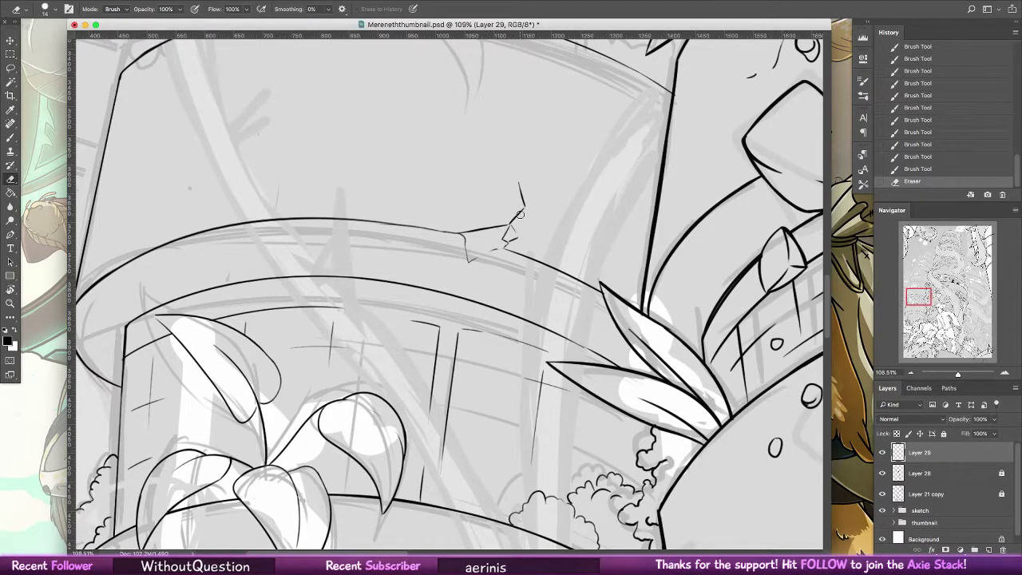
- Ink the bumpy outline of the bush growing along the left corner of the upper ledge with the Brush tool
left_click(12, 137)
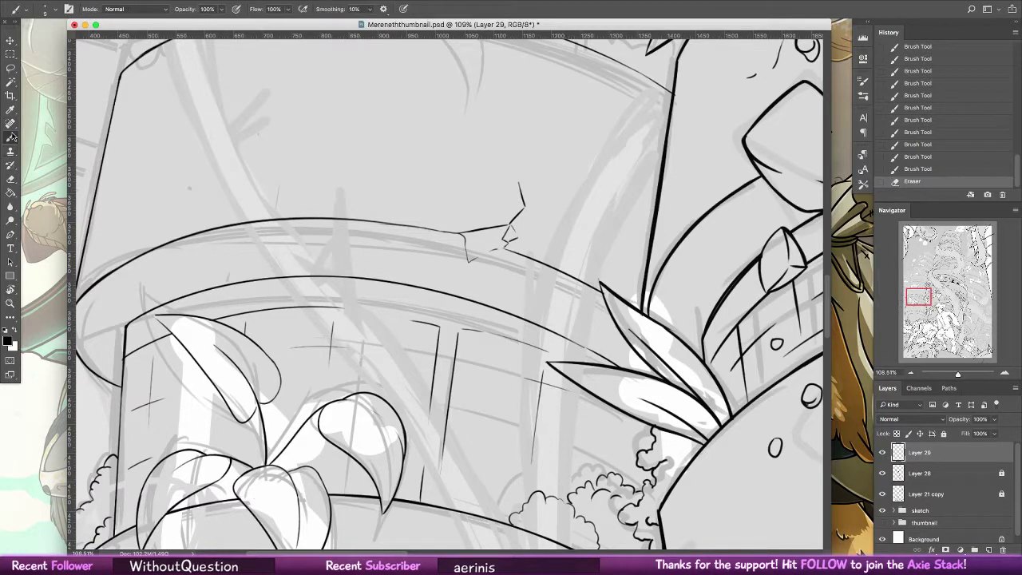
mouse_move(489, 266)
left_mouse_down()
mouse_move(532, 272)
mouse_move(582, 402)
left_mouse_up()
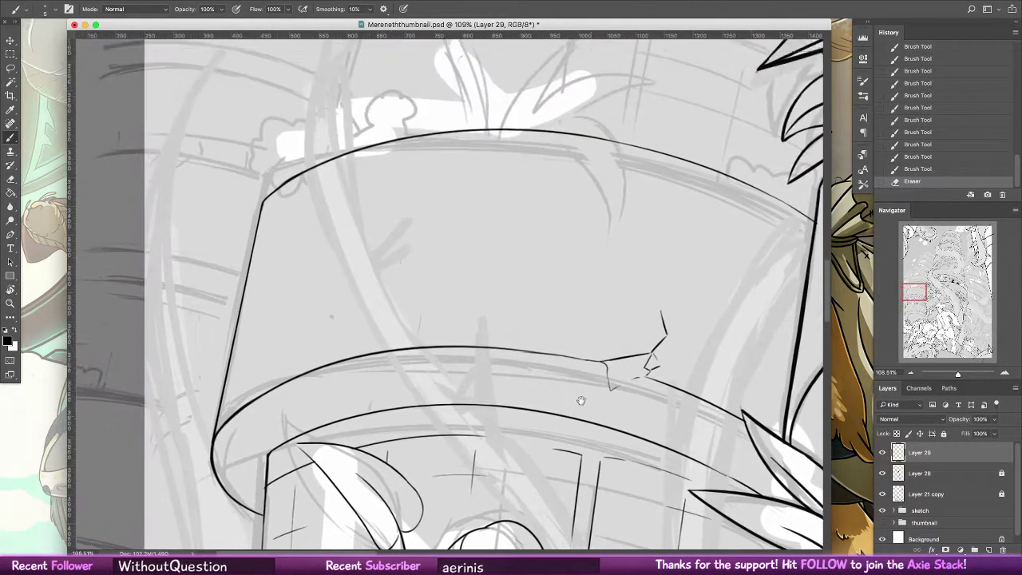
left_click_drag(397, 337, 404, 415)
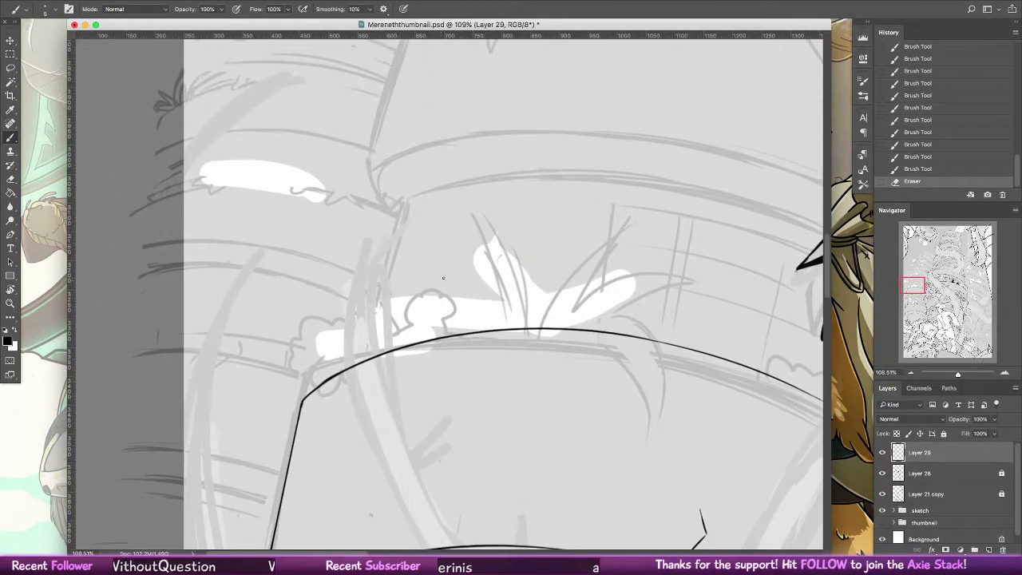
mouse_move(444, 326)
left_mouse_down()
mouse_move(467, 330)
mouse_move(407, 314)
left_mouse_up()
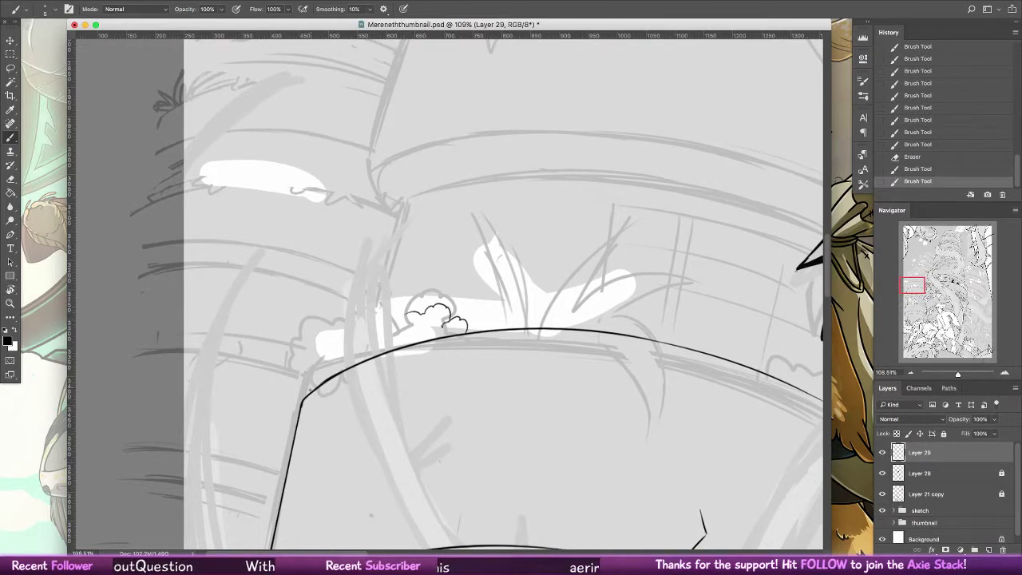
mouse_move(300, 416)
left_mouse_down()
mouse_move(285, 407)
mouse_move(291, 392)
mouse_move(319, 372)
mouse_move(289, 366)
mouse_move(318, 320)
mouse_move(404, 315)
left_mouse_up()
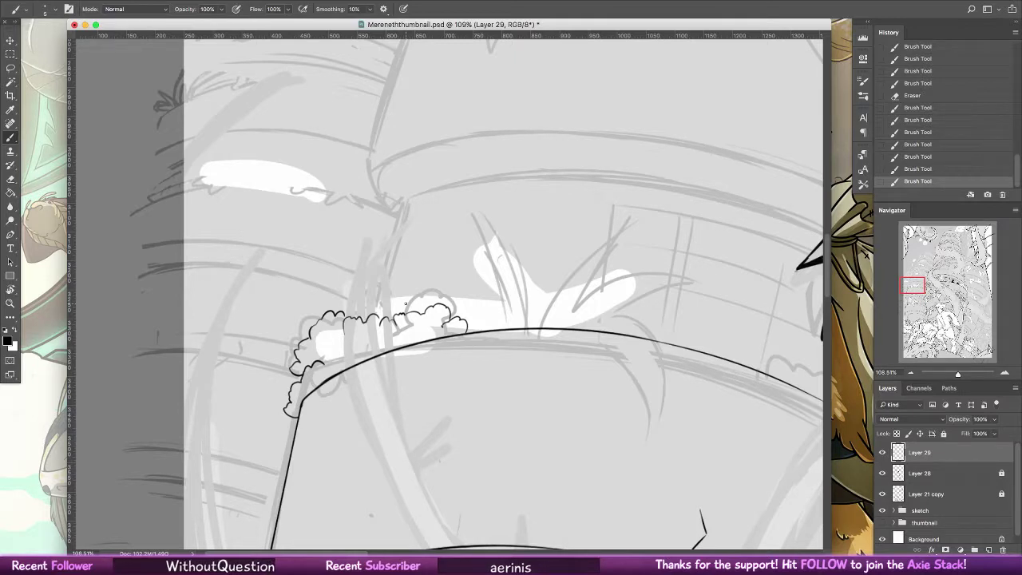
left_click_drag(513, 327, 469, 223)
key("ctrl+z")
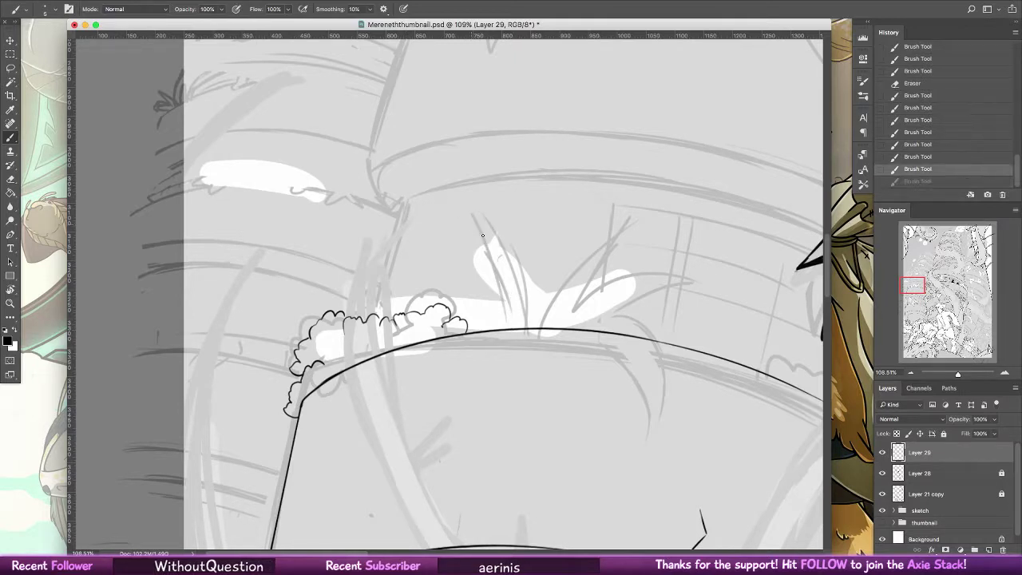
mouse_move(515, 328)
left_mouse_down()
mouse_move(471, 228)
mouse_move(530, 331)
mouse_move(494, 240)
mouse_move(471, 216)
left_mouse_up()
key("ctrl+z")
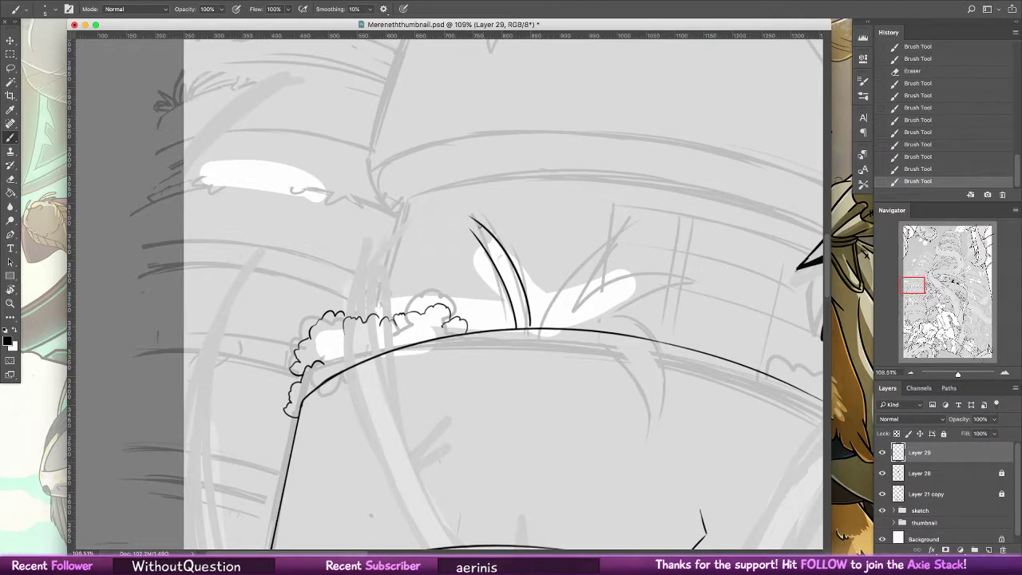
key("ctrl+z")
left_click_drag(531, 328, 439, 193)
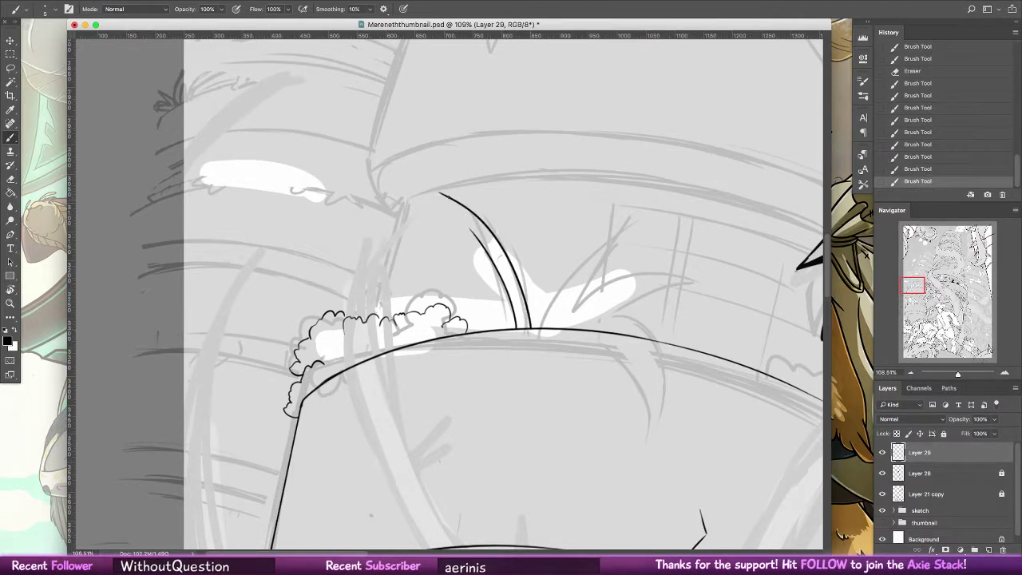
key("ctrl+z")
key("ctrl+z")
key("ctrl+z")
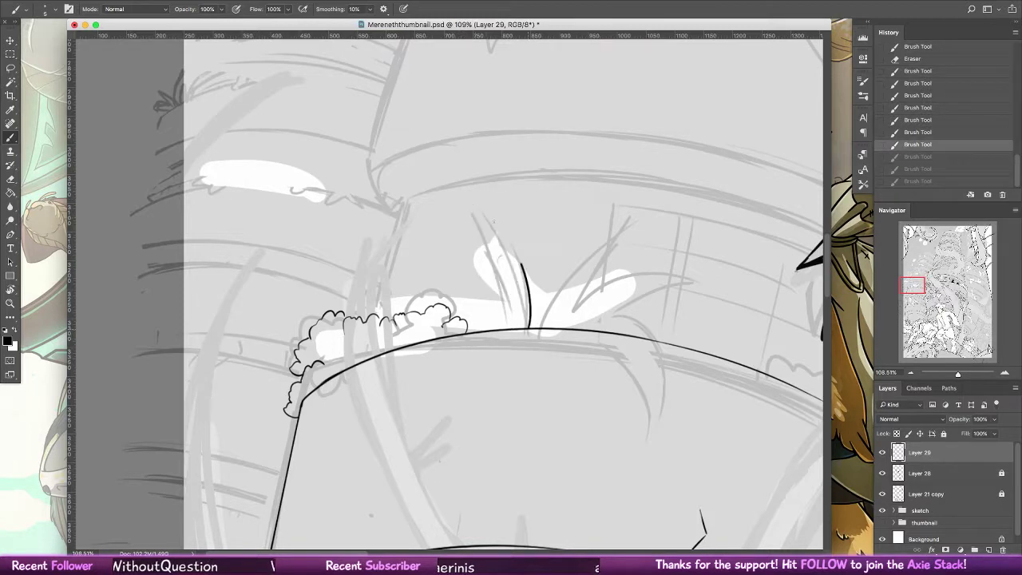
mouse_move(530, 328)
left_mouse_down()
mouse_move(468, 201)
mouse_move(521, 327)
left_mouse_up()
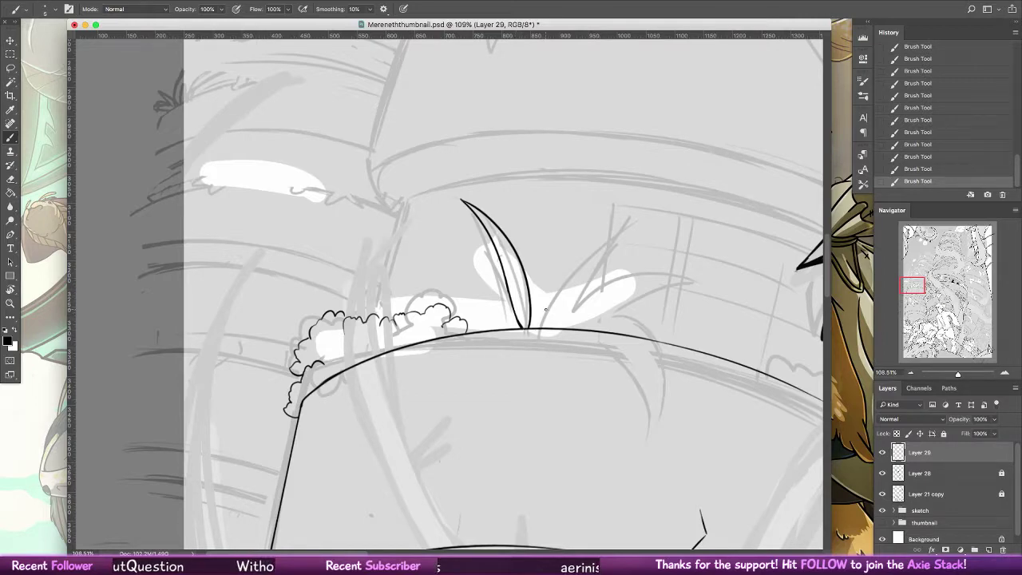
scroll(546, 309, "right", 5)
key("super+z")
key("super+z")
key("super+z")
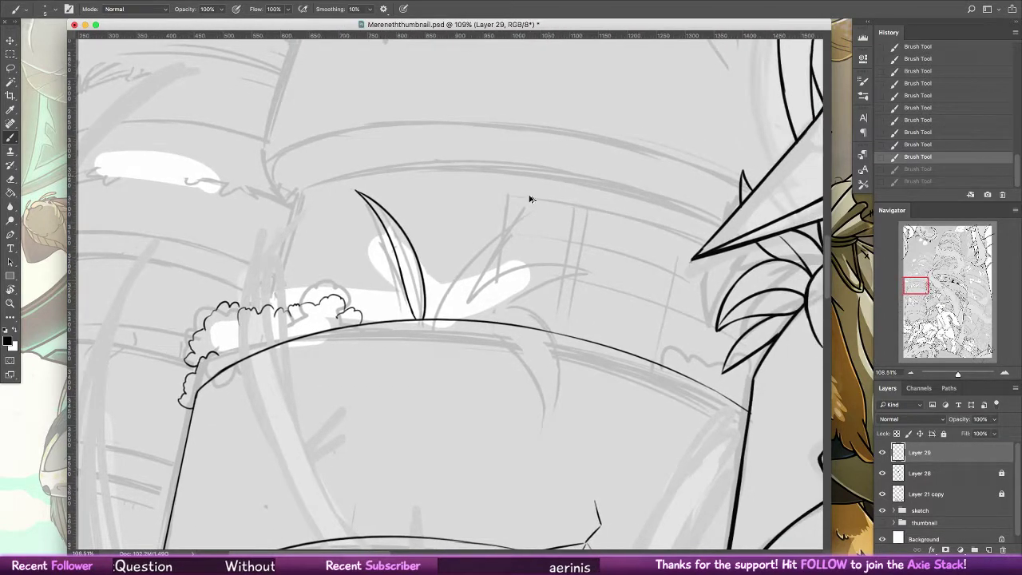
key("super+z")
key("super+z")
- Ink a slender grass blade curving to the left from the middle of the upper ledge, closing both edges at its tip
left_click_drag(345, 207, 428, 318)
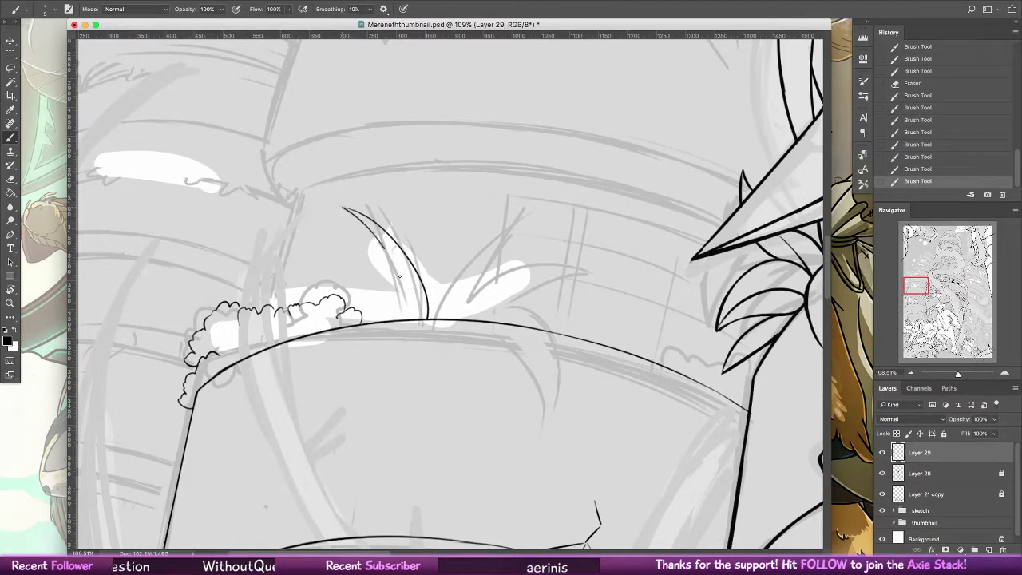
key("super+z")
mouse_move(343, 208)
left_mouse_down()
mouse_move(389, 260)
mouse_move(406, 310)
mouse_move(411, 290)
left_mouse_up()
key("super+z")
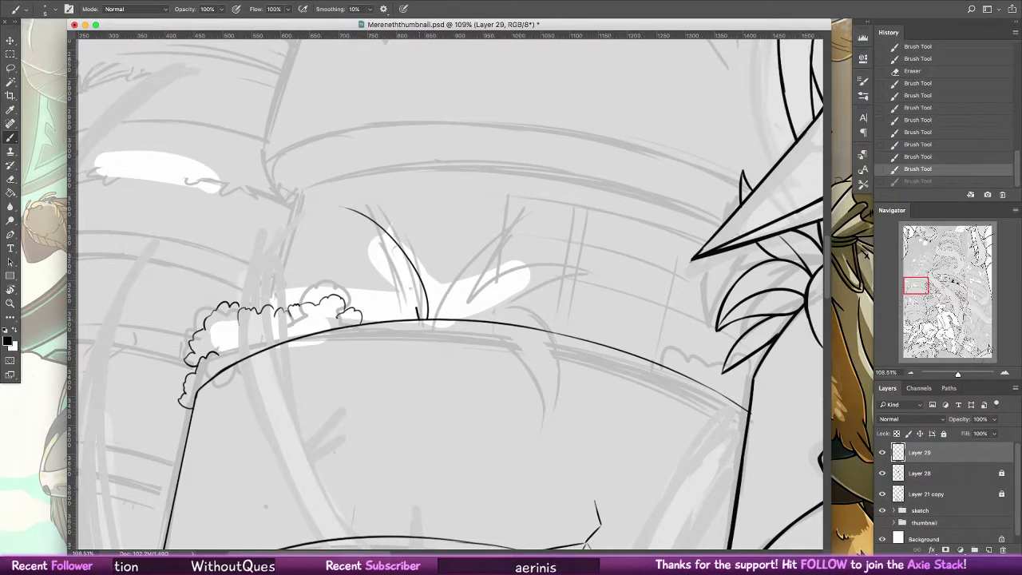
key("super+shift+z")
left_click_drag(350, 214, 359, 224)
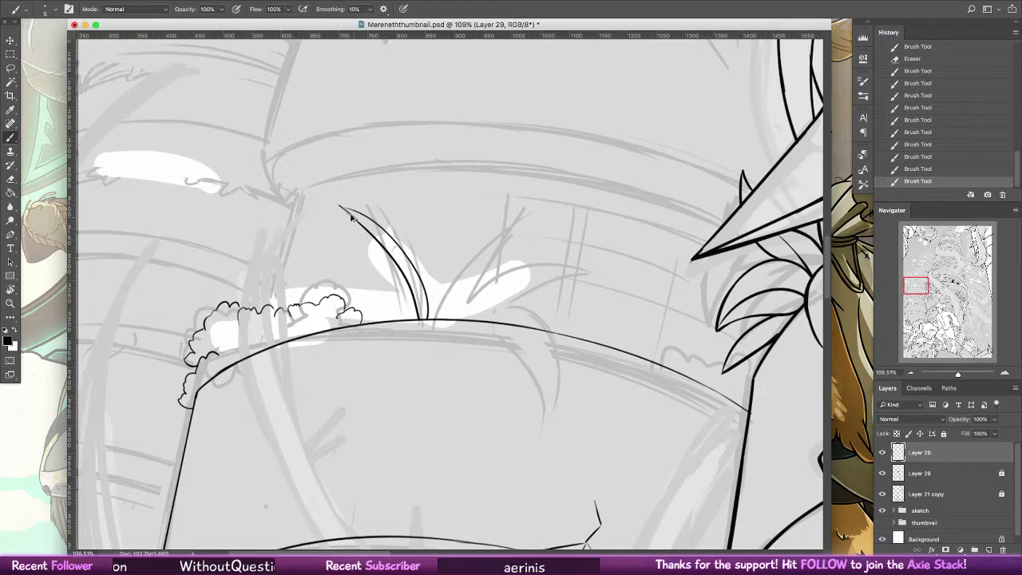
- Ink a second slender grass blade from the same base on the upper ledge, curving up to the right
mouse_move(428, 317)
left_mouse_down()
mouse_move(497, 226)
mouse_move(539, 203)
left_mouse_up()
key("super+z")
mouse_move(444, 276)
left_mouse_down()
mouse_move(534, 207)
mouse_move(445, 318)
left_mouse_up()
key("super+z")
key("super+z")
key("super+z")
key("super+z")
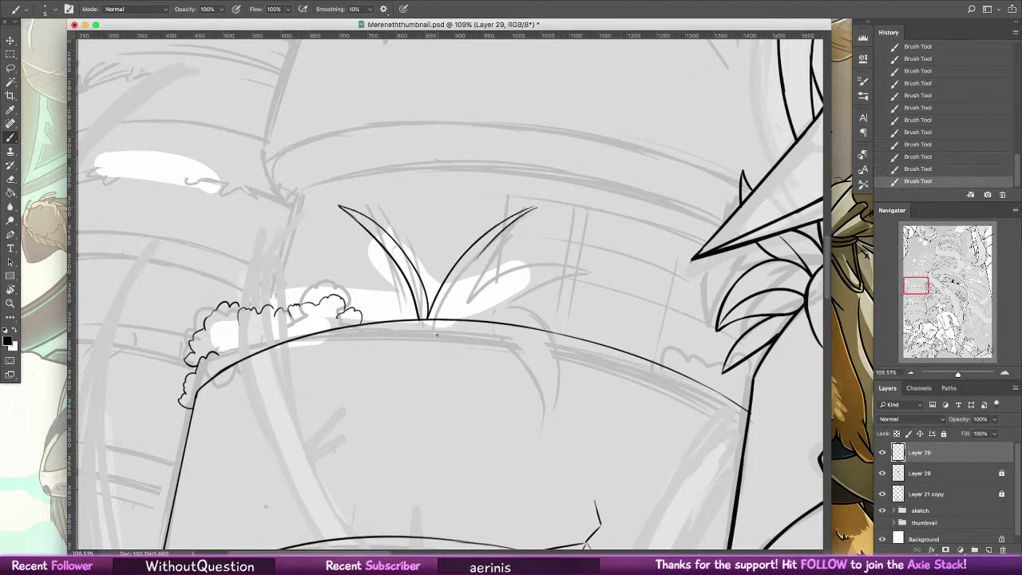
- Ink a third grass blade on the upper ledge, arching low to the right, with both edges closing at its tip
mouse_move(533, 208)
left_mouse_down()
mouse_move(437, 315)
mouse_move(562, 259)
left_mouse_up()
key("ctrl+z")
mouse_move(441, 311)
left_mouse_down()
mouse_move(611, 277)
mouse_move(549, 243)
mouse_move(518, 241)
mouse_move(572, 272)
left_mouse_up()
key("super+z")
left_click_drag(513, 262, 584, 278)
left_click_drag(585, 276, 449, 314)
key("super+z")
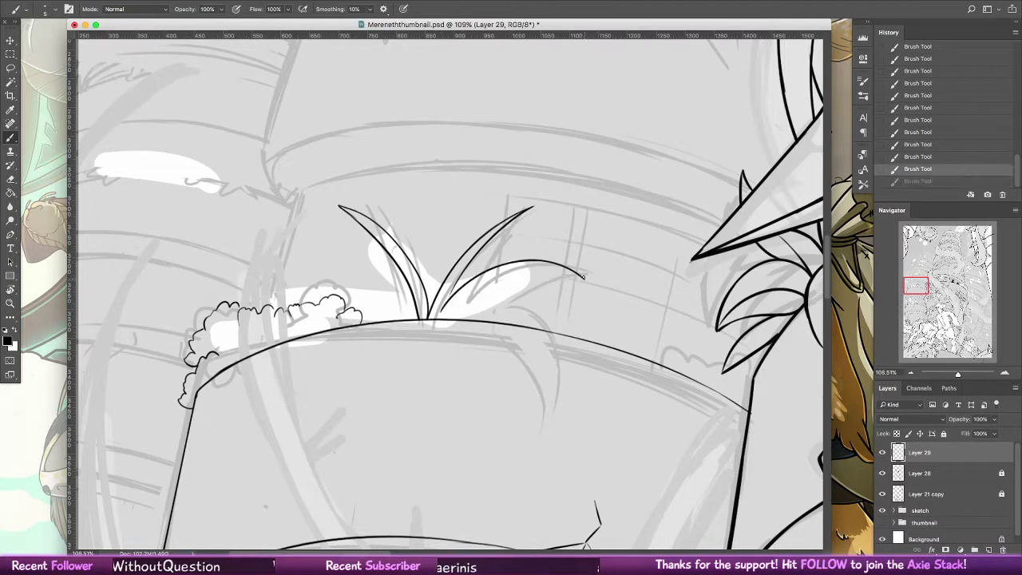
left_click_drag(584, 277, 448, 309)
key("super+z")
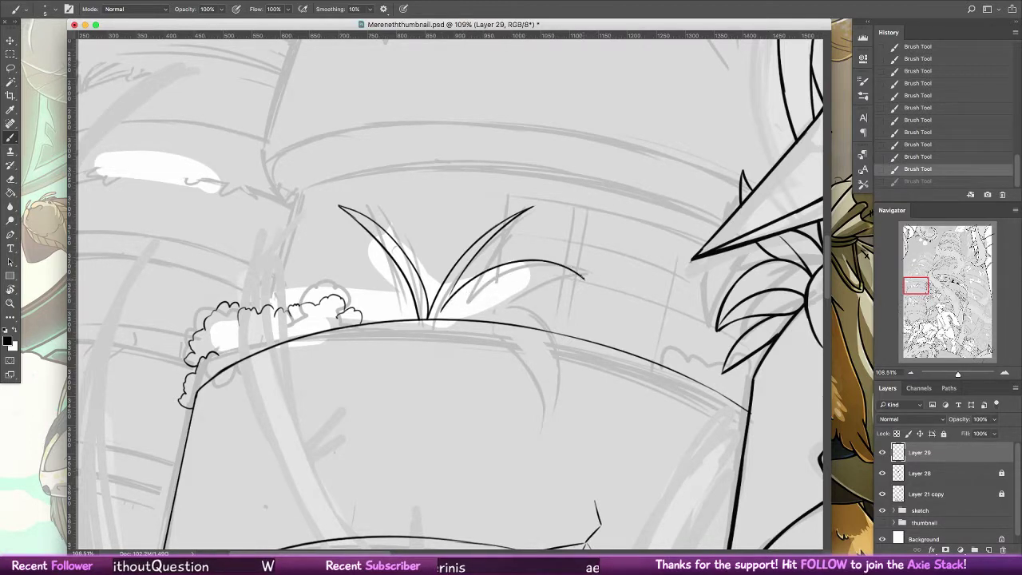
key("ctrl+shift+z")
key("ctrl+z")
key("ctrl+shift+z")
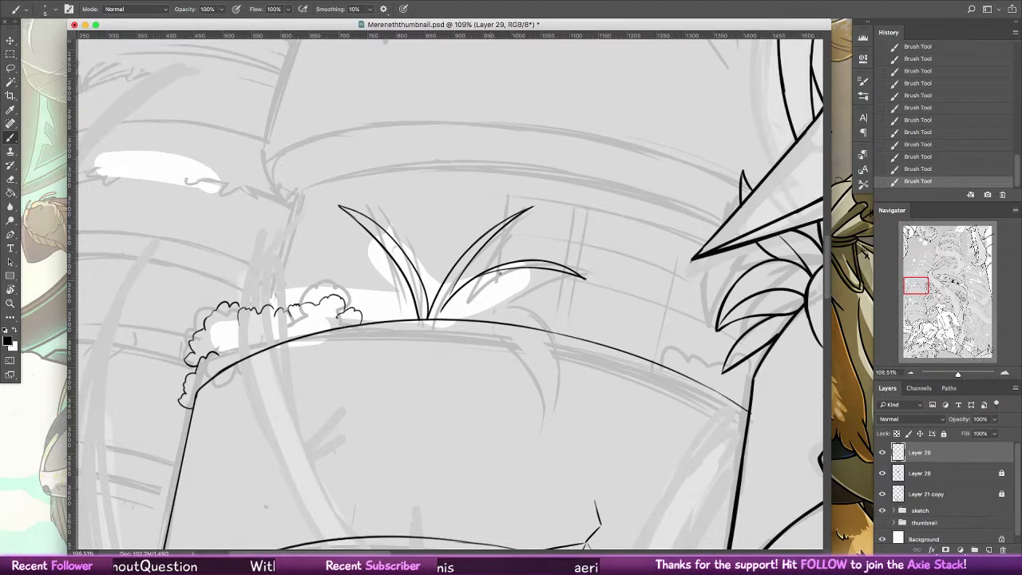
key("super+z")
key("super+z")
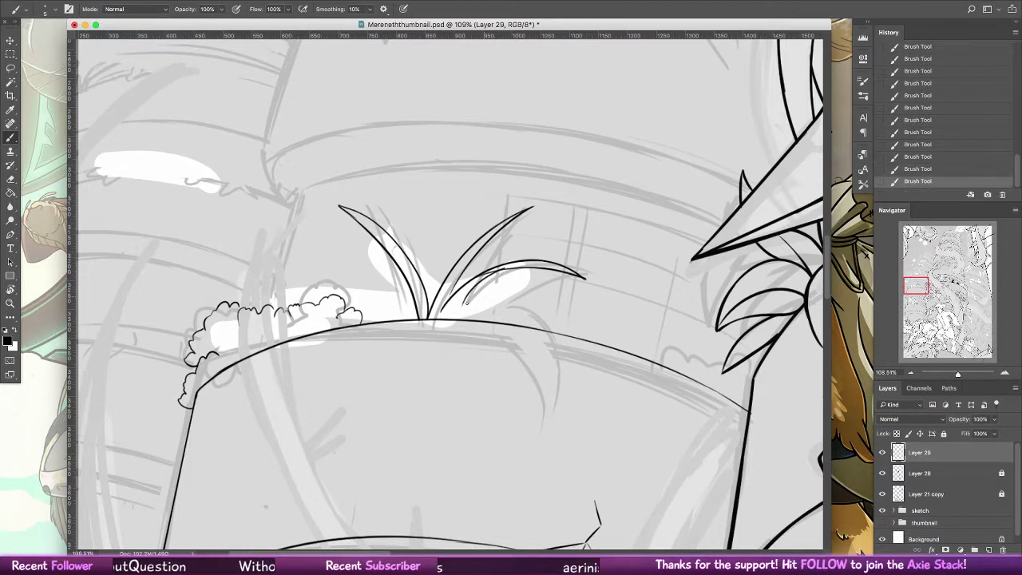
key("super+z")
mouse_move(503, 270)
left_mouse_down()
mouse_move(465, 304)
mouse_move(506, 367)
left_mouse_up()
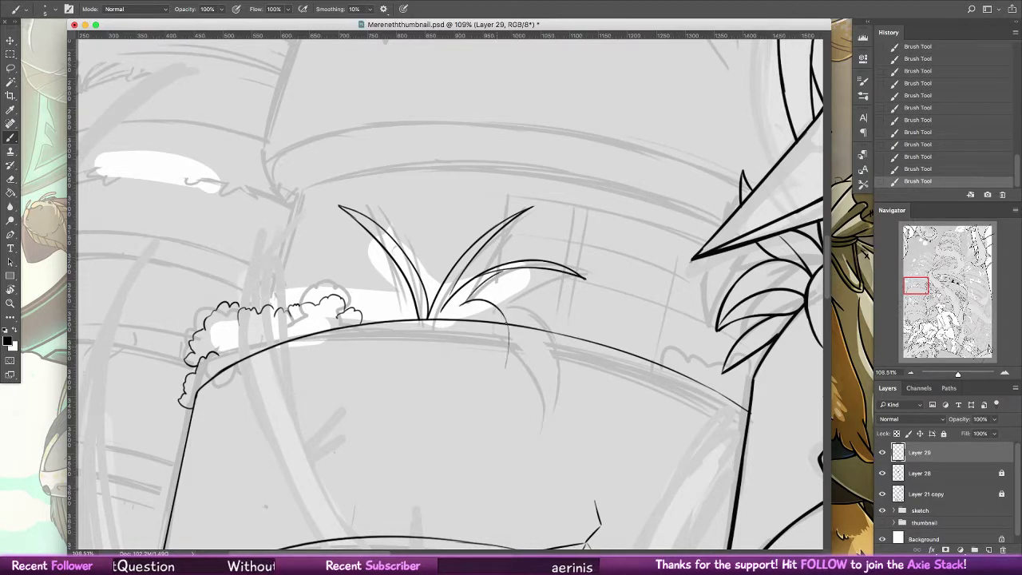
key("ctrl+z")
left_click_drag(451, 310, 523, 329)
mouse_move(448, 318)
left_mouse_down()
mouse_move(519, 331)
mouse_move(520, 378)
left_mouse_up()
key("super+z")
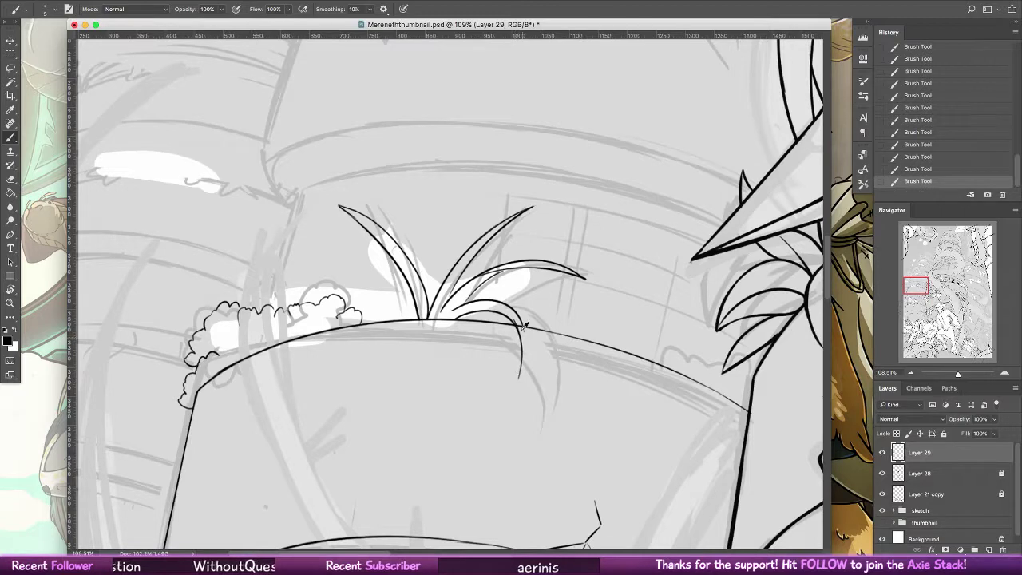
key("super+z")
key("super+z")
key("super+z")
key("alt+super+z")
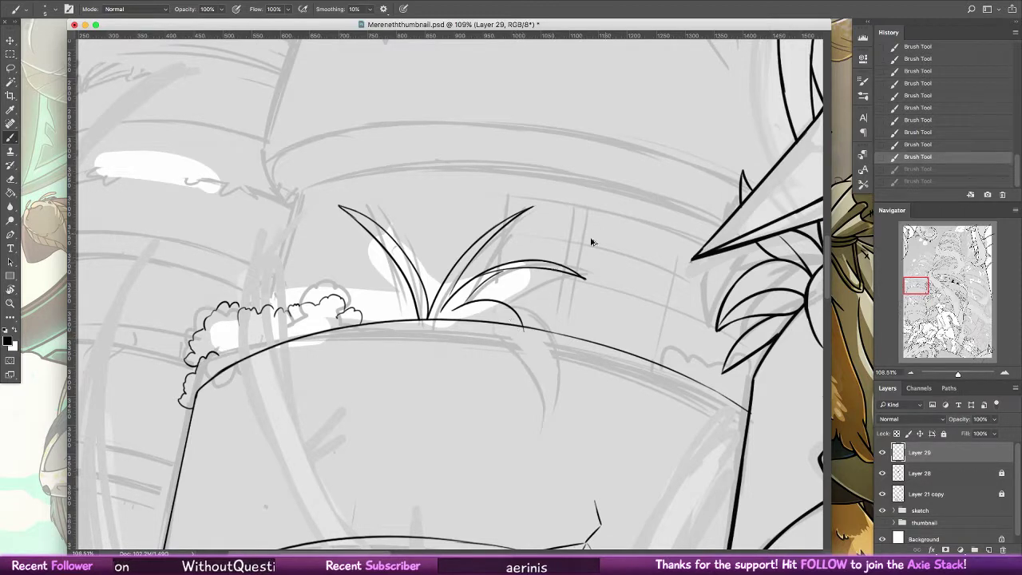
key("alt+super+z")
- Ink a short, slender grass blade beneath the arching blade, rising to the right from the same clump
mouse_move(448, 318)
left_mouse_down()
mouse_move(498, 284)
mouse_move(534, 283)
mouse_move(492, 288)
mouse_move(530, 280)
left_mouse_up()
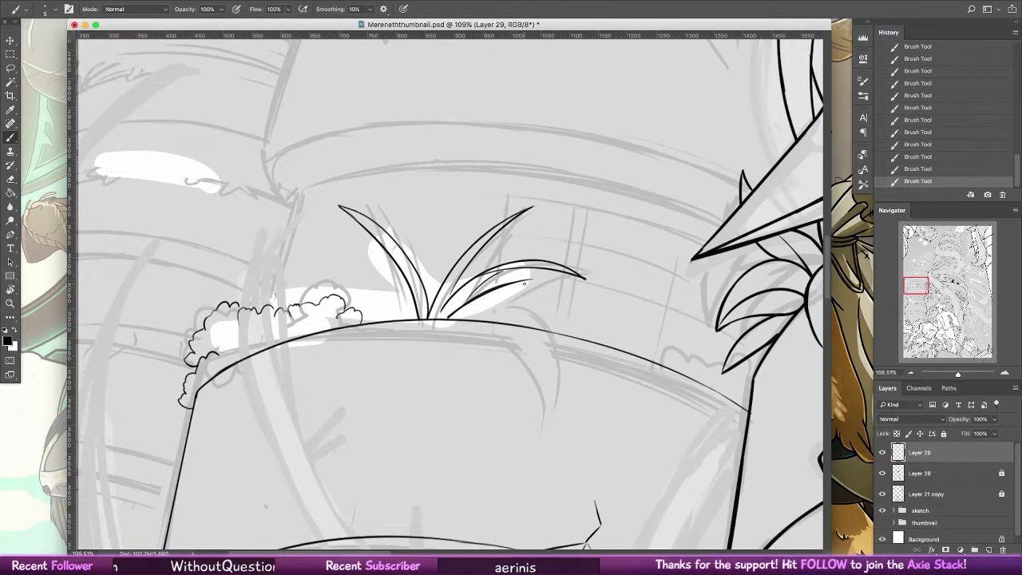
key("super+z")
left_click_drag(452, 319, 519, 281)
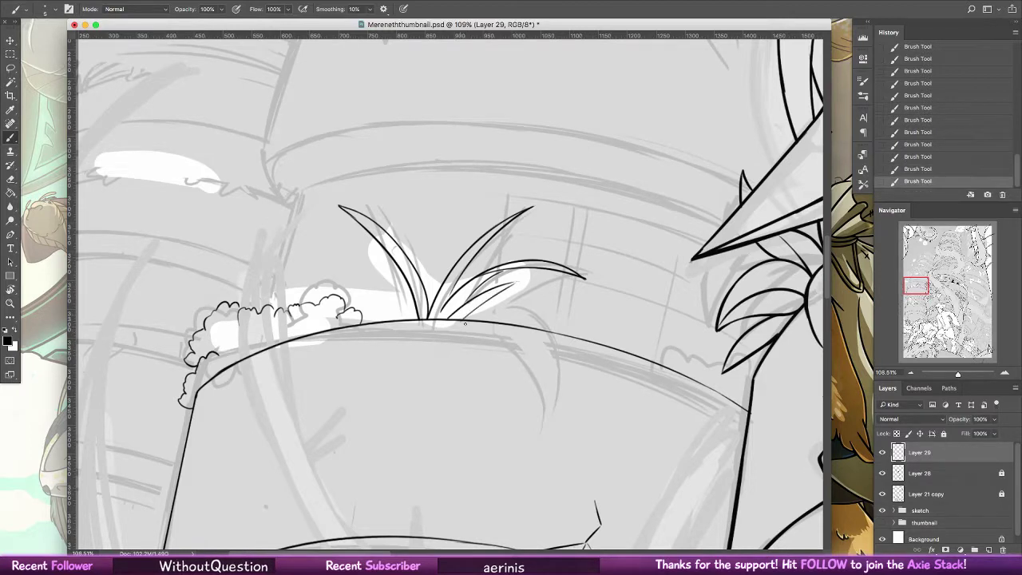
key("ctrl+z")
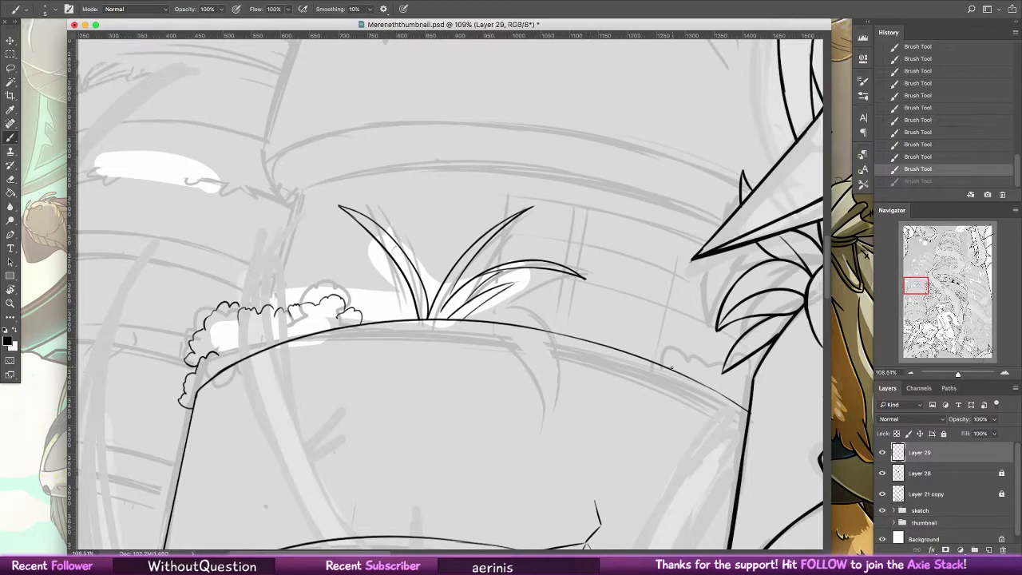
- Ink the bumpy outline of the small bush at the right end of the upper ledge, beside the character's hair
mouse_move(666, 367)
left_mouse_down()
mouse_move(692, 352)
mouse_move(700, 361)
mouse_move(738, 331)
mouse_move(734, 341)
mouse_move(713, 323)
left_mouse_up()
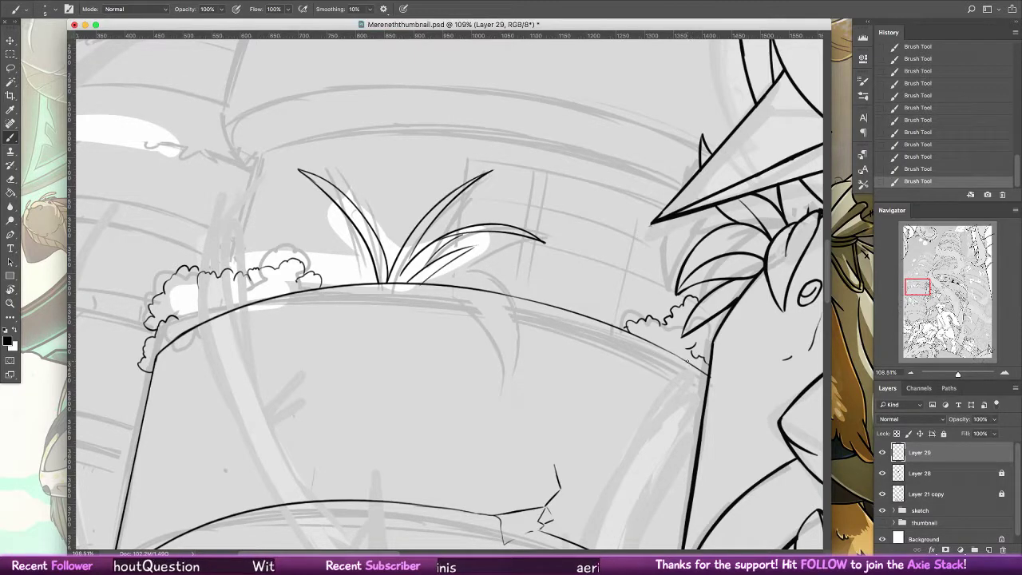
key("super+z")
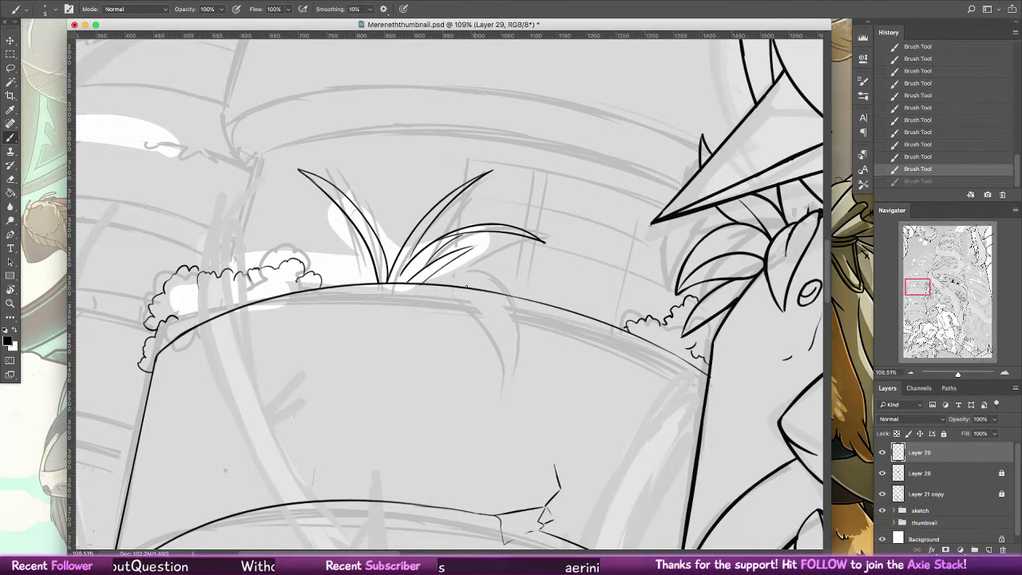
- Ink the left edge of the wall behind the grass clump and the curved line along the top of that wall
left_click_drag(556, 298, 708, 277)
left_click_drag(602, 99, 604, 224)
mouse_move(393, 369)
left_mouse_down()
mouse_move(412, 280)
mouse_move(403, 346)
left_mouse_up()
key("super+z")
key("super+z")
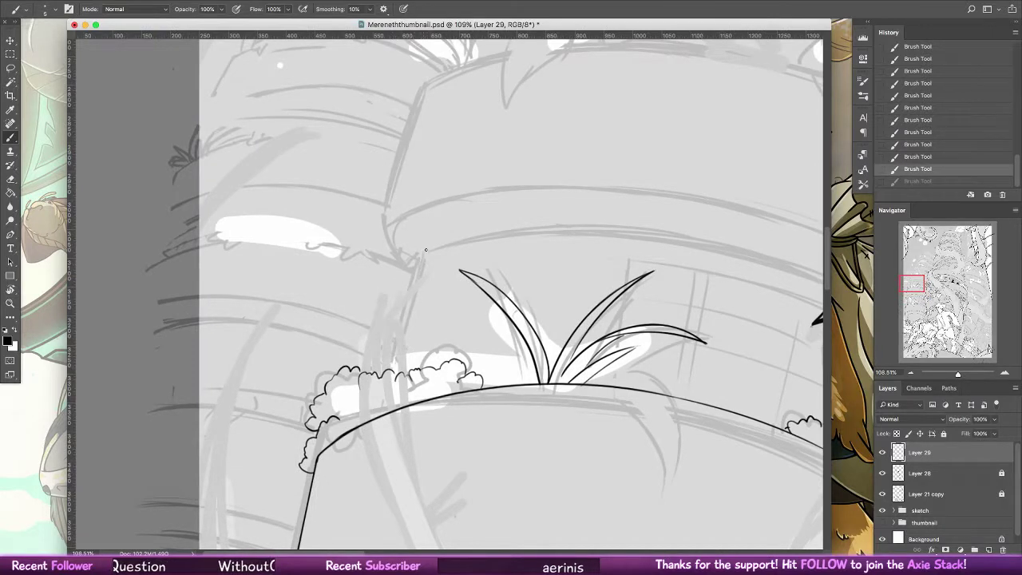
left_click_drag(426, 250, 394, 369)
left_click_drag(428, 247, 572, 220)
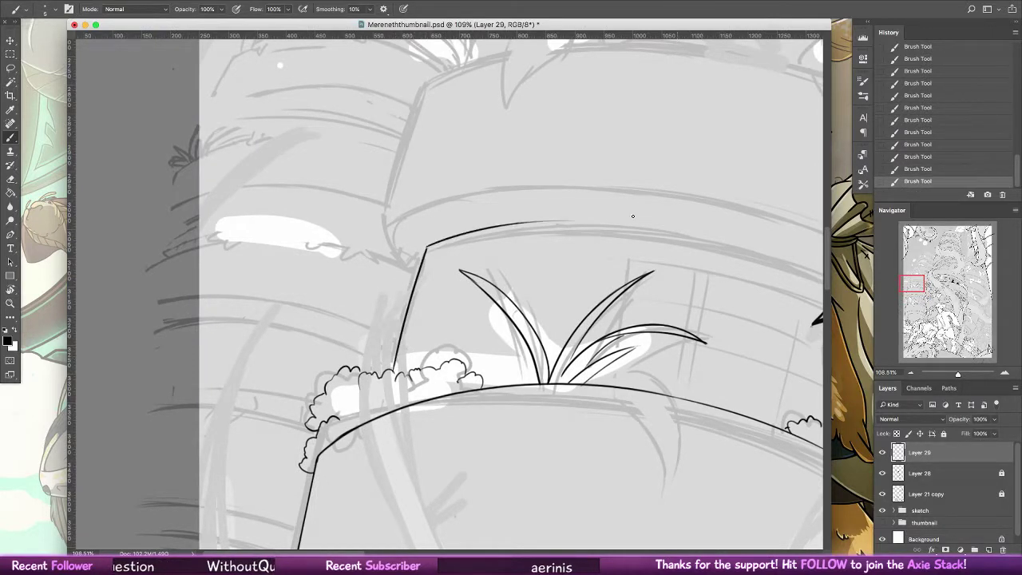
key("super+z")
left_click_drag(426, 249, 603, 219)
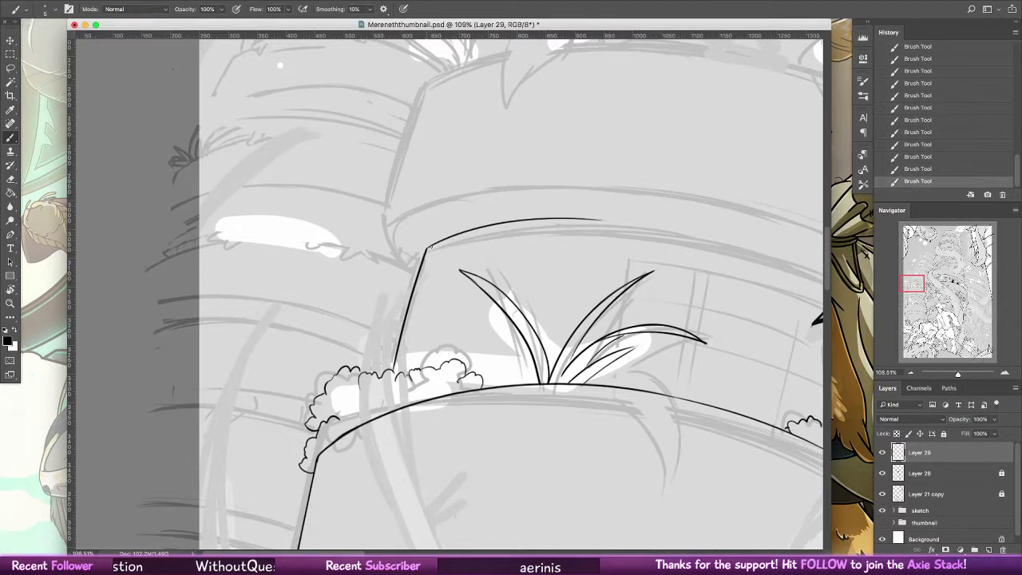
left_click_drag(429, 249, 651, 225)
- Ink the rounded left end of the overhanging rim, the tier's side edge above it, and the rim's upper curve
mouse_move(416, 273)
left_mouse_down()
mouse_move(397, 240)
mouse_move(417, 214)
mouse_move(395, 258)
mouse_move(475, 189)
left_mouse_up()
key("super+z")
mouse_move(388, 225)
left_mouse_down()
mouse_move(415, 120)
mouse_move(414, 133)
left_mouse_up()
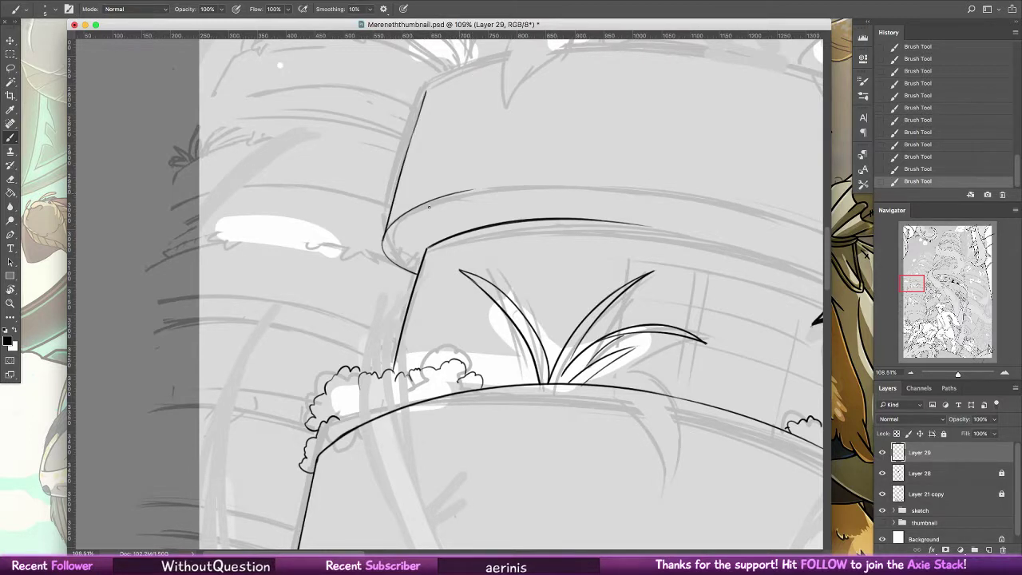
left_click_drag(436, 196, 642, 185)
mouse_move(435, 200)
left_mouse_down()
mouse_move(671, 192)
mouse_move(596, 178)
mouse_move(472, 130)
left_mouse_up()
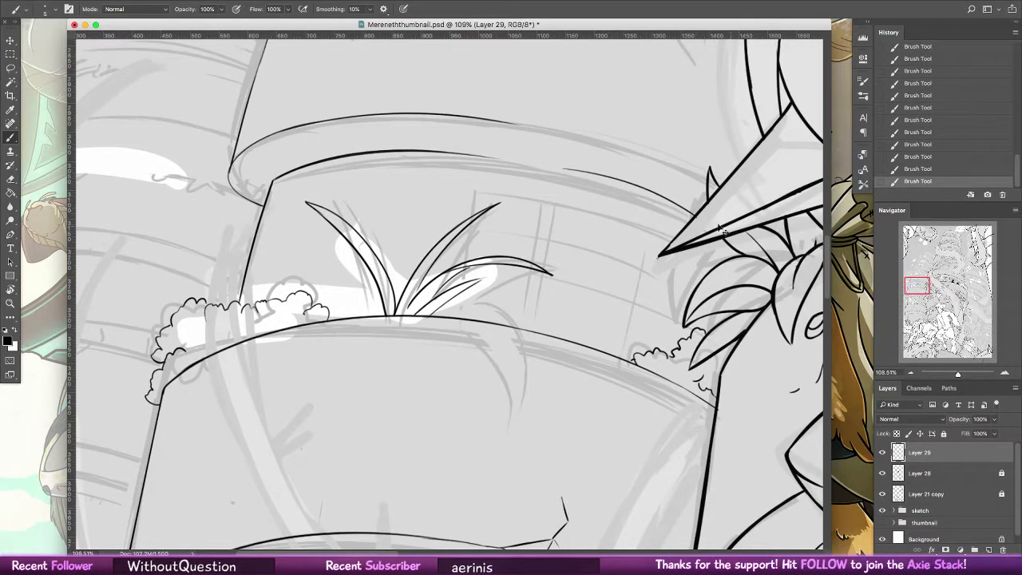
left_click_drag(689, 215, 579, 178)
key("super+z")
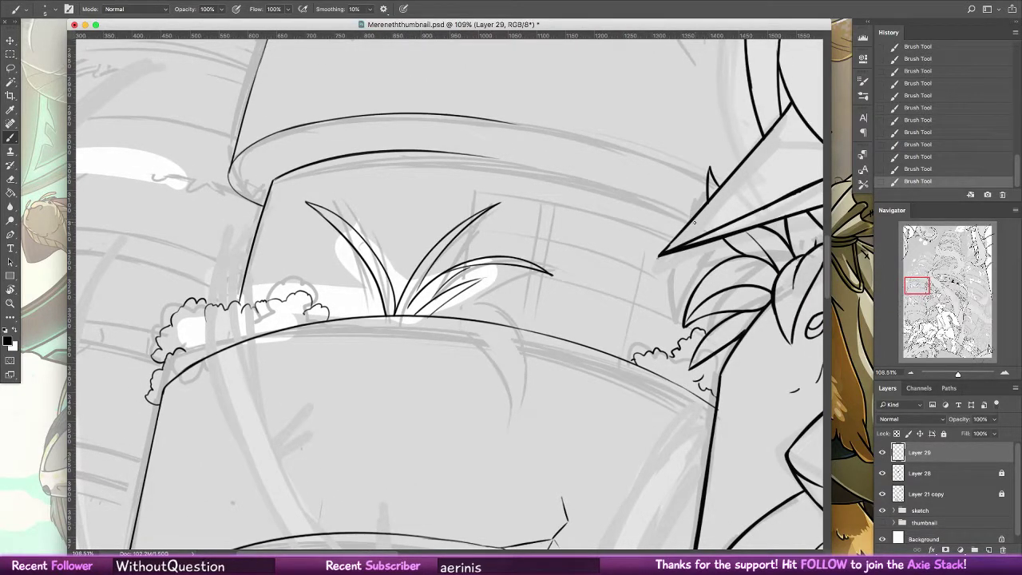
left_click_drag(690, 218, 552, 168)
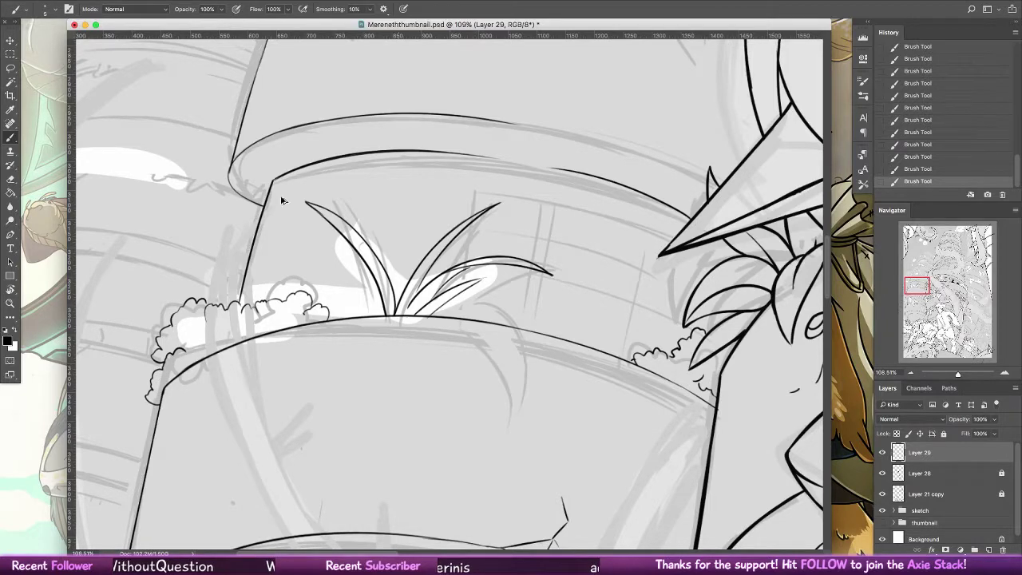
key("super+z")
- Rotate the canvas and ink the right part of the rim's lower curve up to the character's pointed spike
key("r")
left_click_drag(132, 184, 111, 297)
key("b")
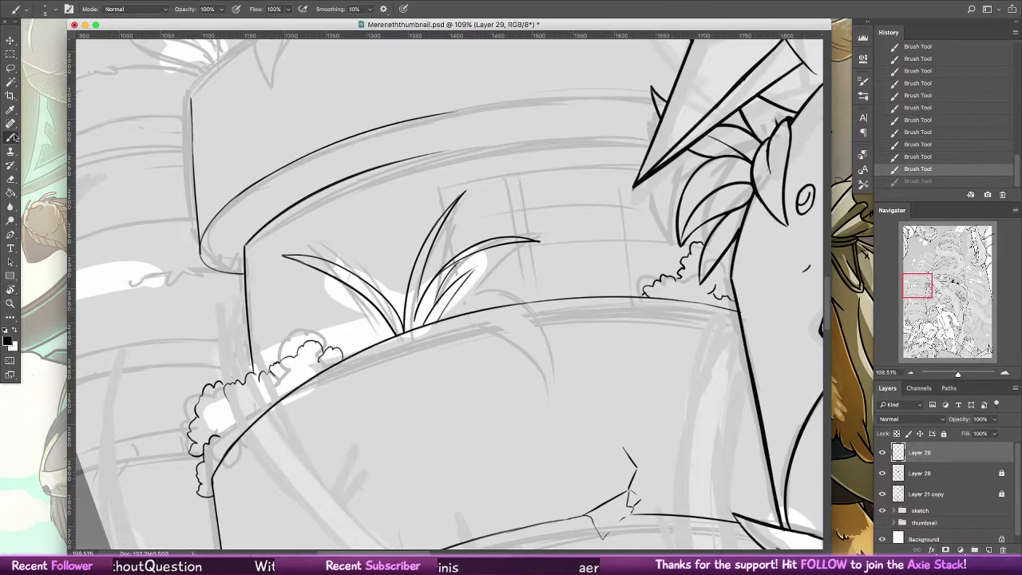
left_click_drag(558, 227, 433, 344)
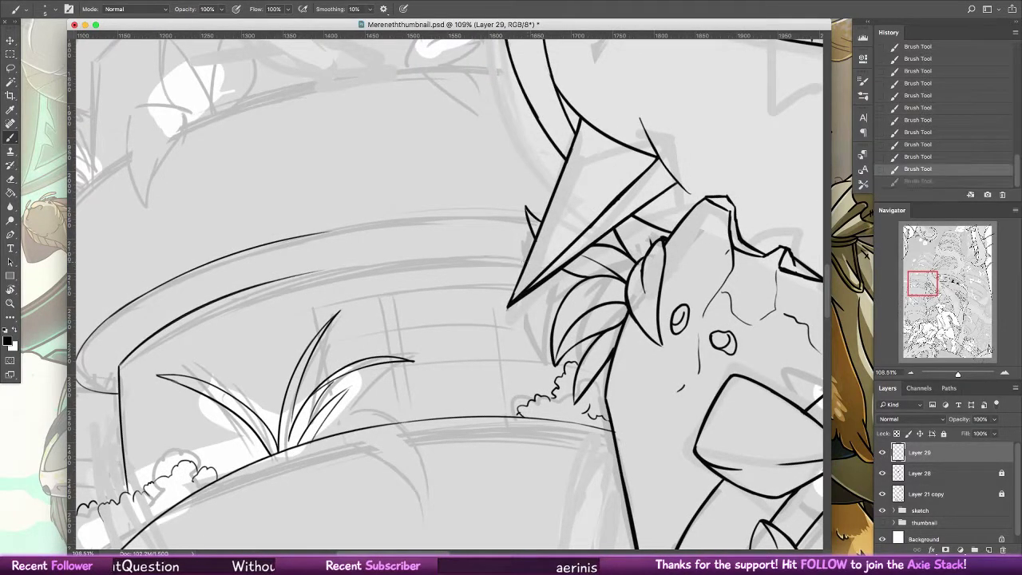
left_click_drag(526, 260, 393, 262)
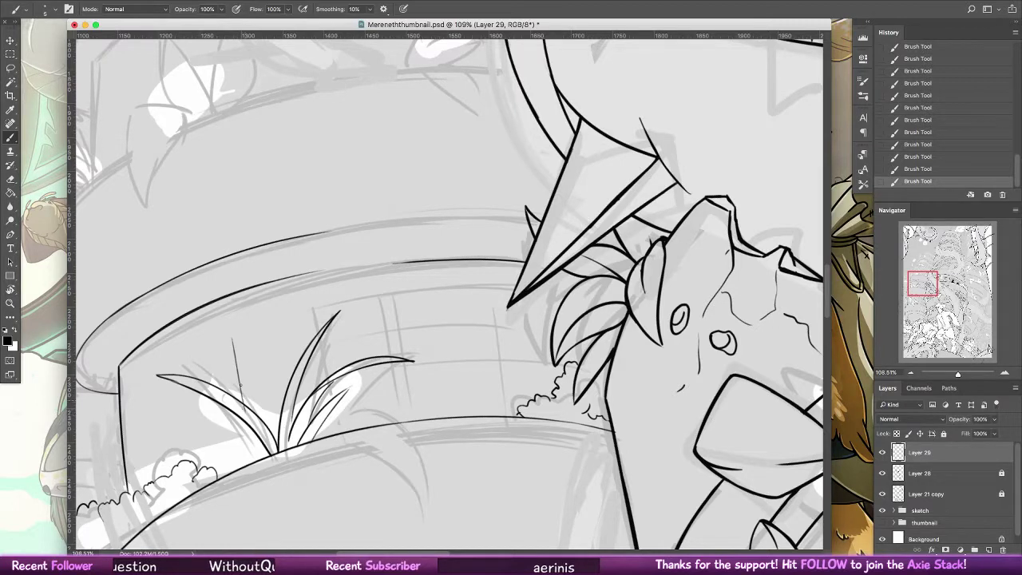
- Ink thin, broken vertical and curved stone joints on the wall around the left grass blade
left_click_drag(236, 331, 244, 392)
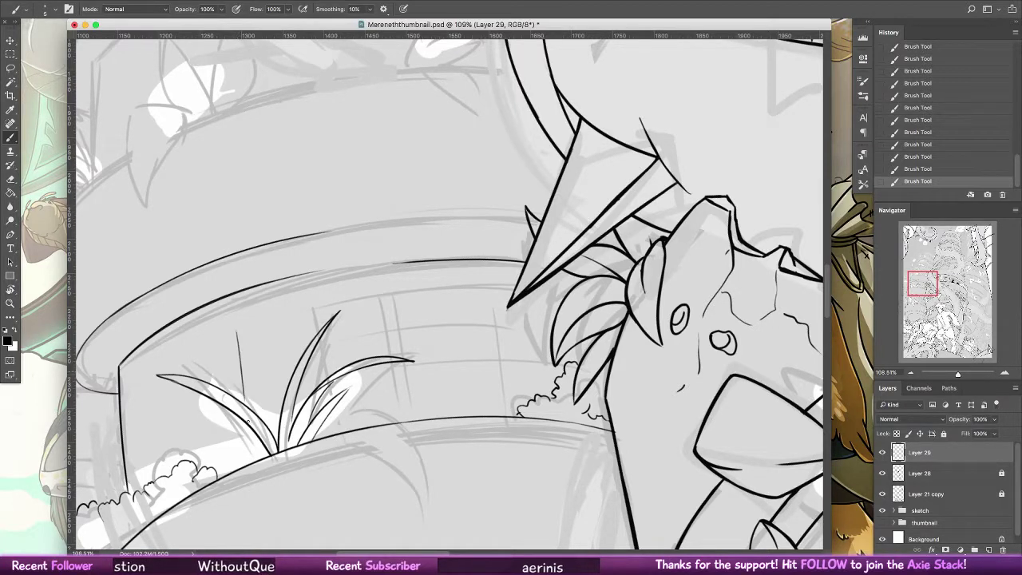
key("ctrl+z")
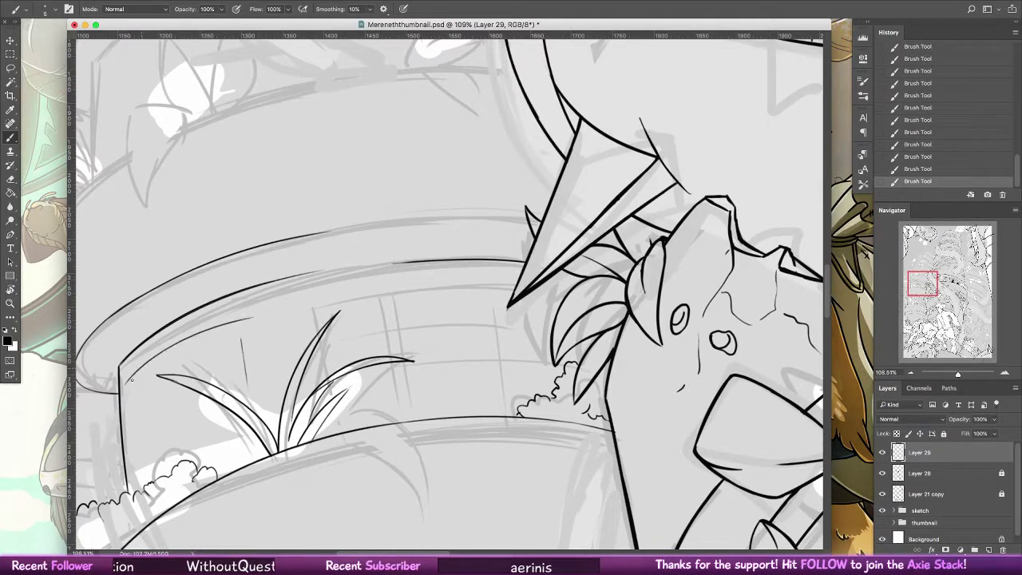
left_click_drag(211, 337, 228, 333)
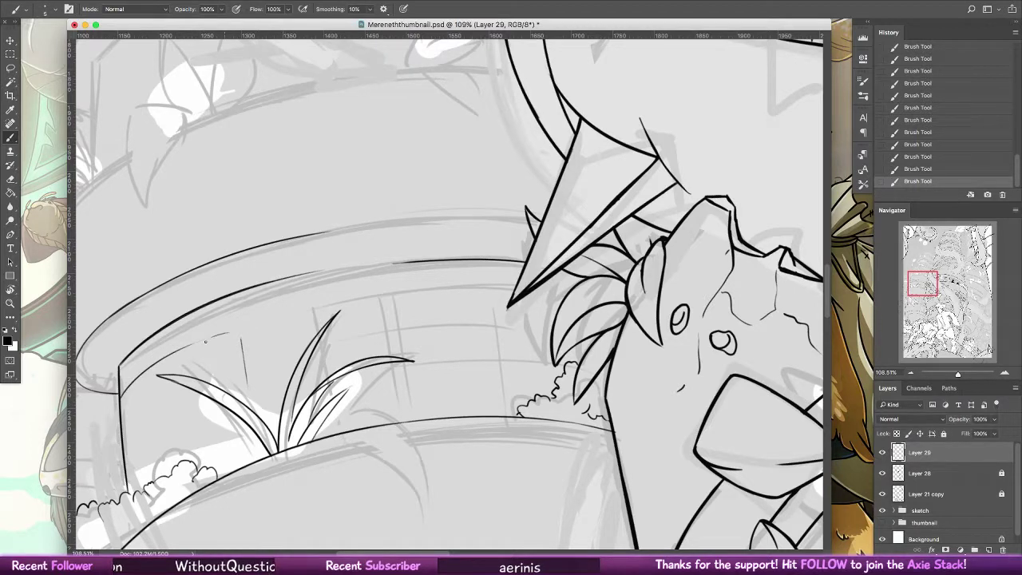
left_click_drag(140, 386, 153, 456)
key("ctrl+z")
left_click_drag(144, 382, 150, 440)
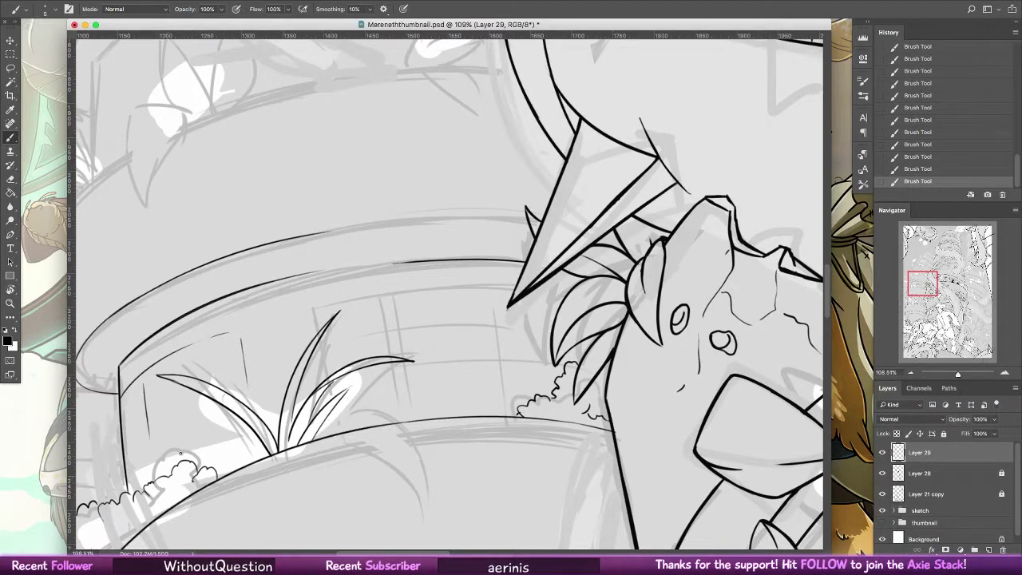
left_click_drag(187, 393, 191, 413)
left_click_drag(139, 436, 201, 402)
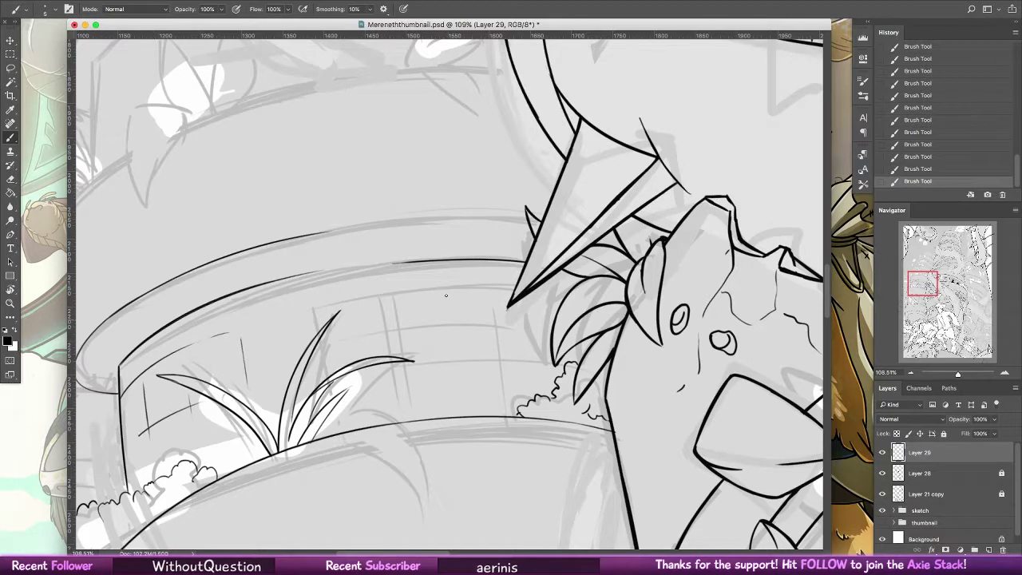
- Ink curved horizontal and short vertical stone joints on the wall between the grass clump and the character's spike
mouse_move(316, 311)
left_mouse_down()
mouse_move(319, 328)
mouse_move(520, 285)
left_mouse_up()
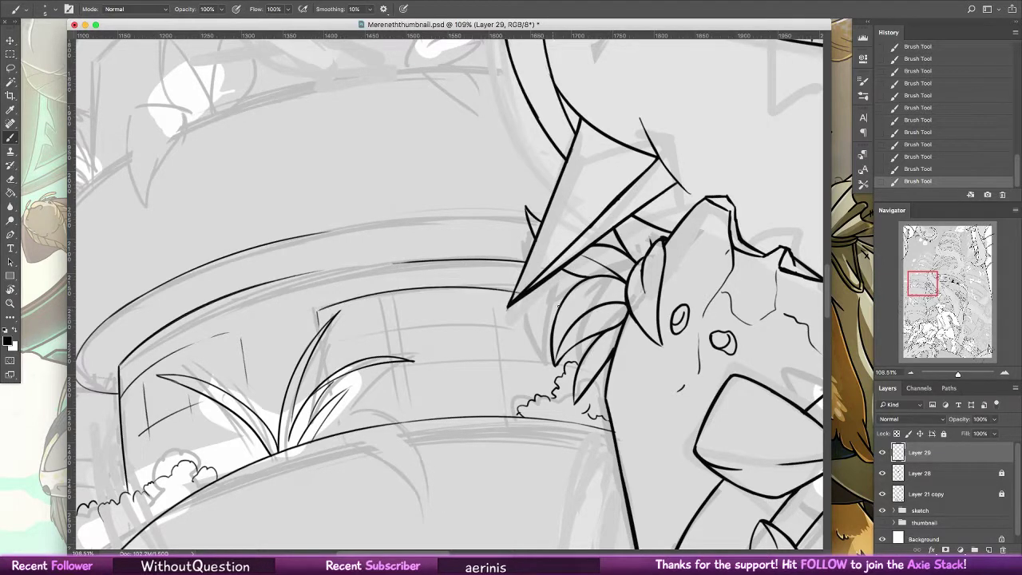
key("ctrl+z")
left_click_drag(318, 306, 502, 280)
left_click_drag(476, 325, 478, 372)
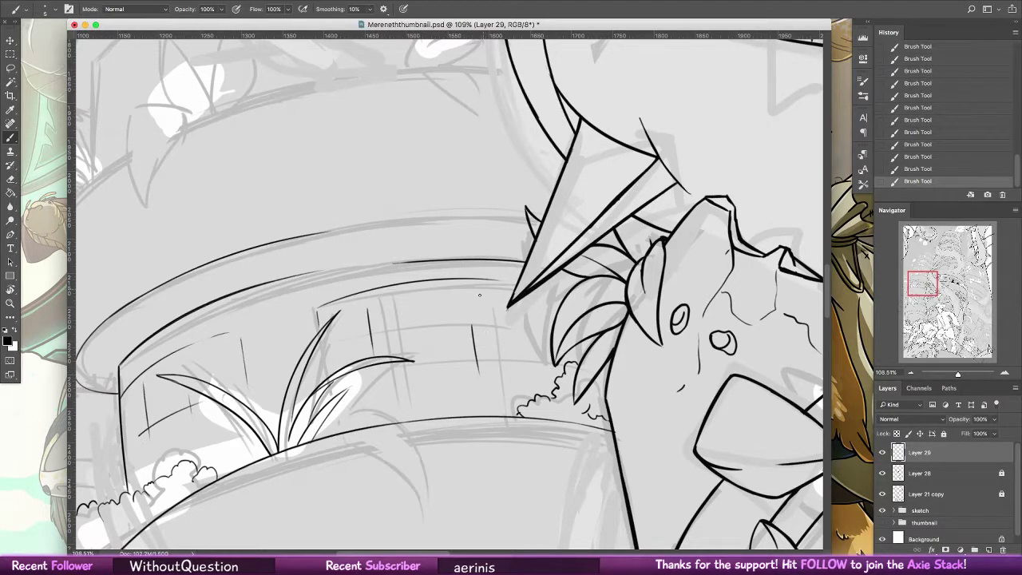
key("ctrl+z")
left_click_drag(440, 304, 449, 390)
left_click_drag(519, 311, 525, 371)
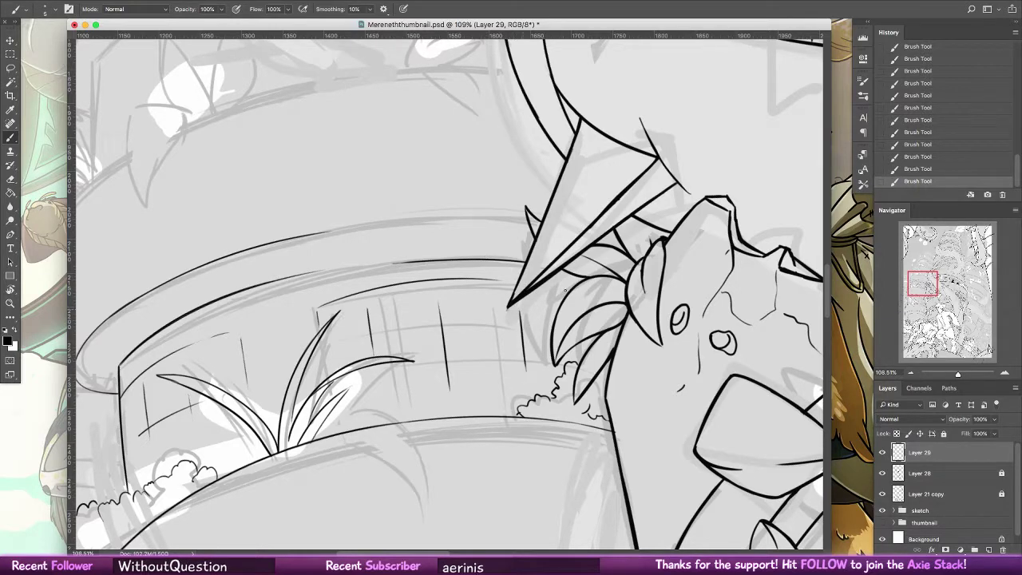
mouse_move(371, 330)
left_mouse_down()
mouse_move(536, 317)
mouse_move(396, 328)
mouse_move(489, 323)
left_mouse_up()
key("ctrl+z")
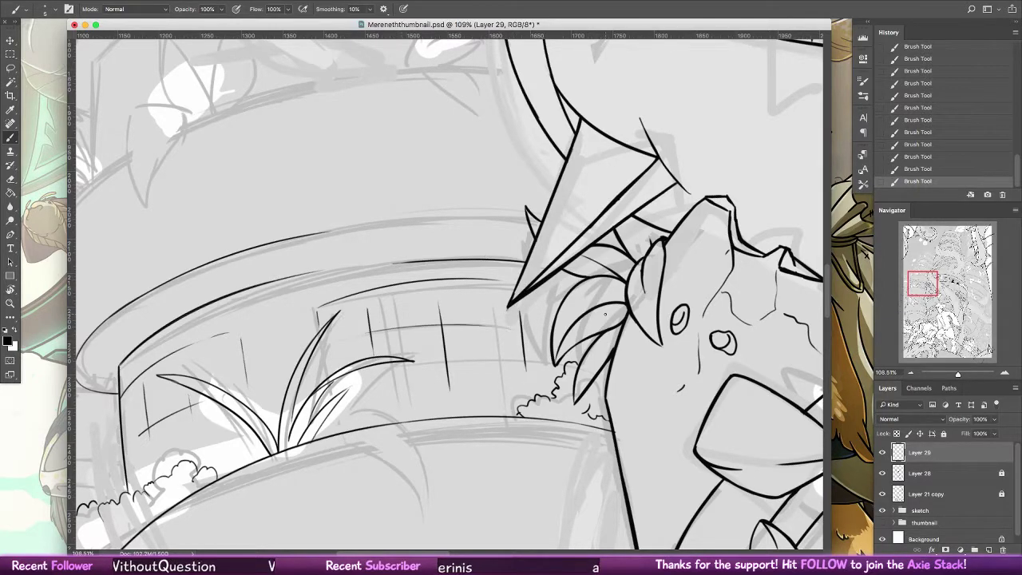
- Extend the overhanging rim's upper curve to the right until it meets the character's pointed spike
scroll(479, 344, "up", 5)
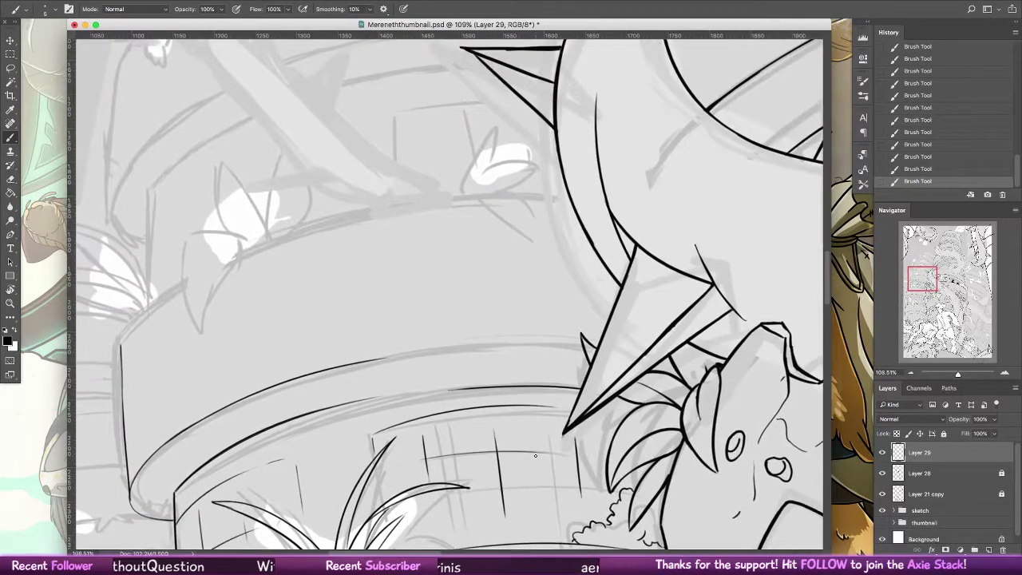
left_click_drag(479, 309, 579, 289)
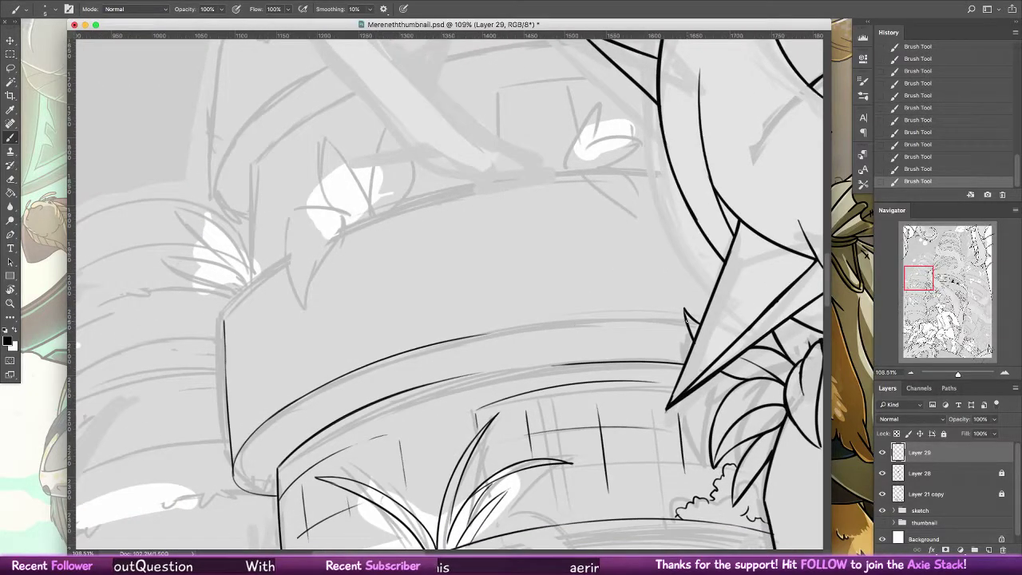
mouse_move(553, 327)
left_mouse_down()
mouse_move(684, 323)
mouse_move(498, 329)
mouse_move(611, 326)
left_mouse_up()
key("ctrl+z")
key("super+z")
key("super+z")
left_click_drag(448, 342, 647, 324)
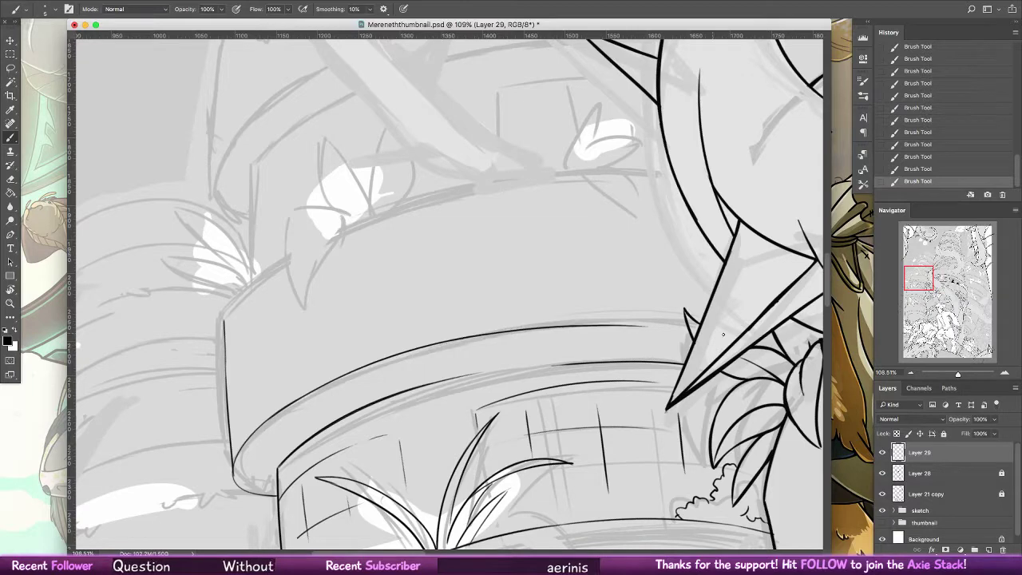
key("super+z")
left_click_drag(441, 345, 684, 322)
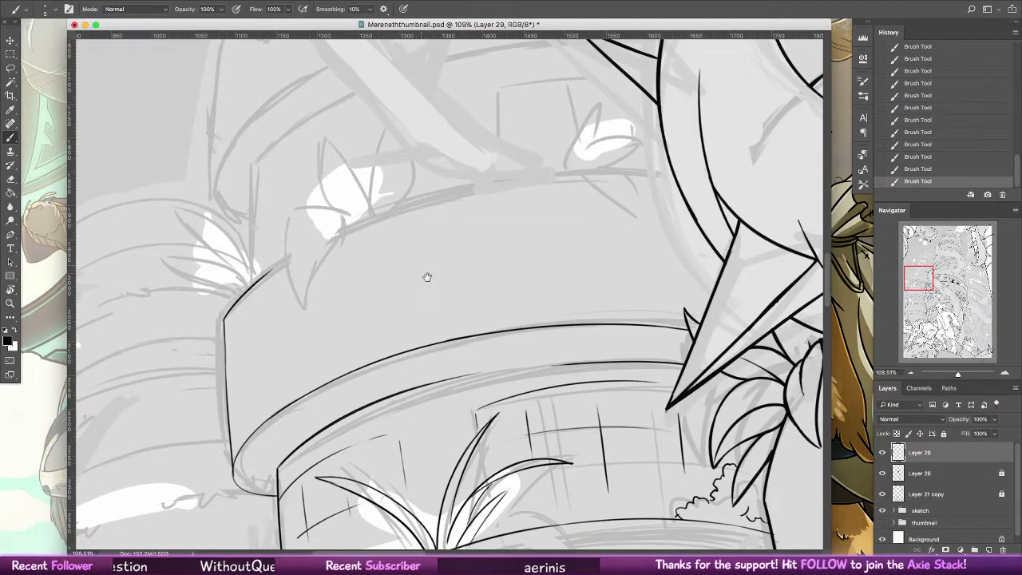
- Ink a drooping pointed leaf over the ledge's left end, an upright leaf beside it and one edge of a third leaf
left_click_drag(429, 262, 474, 394)
key("super+z")
mouse_move(413, 358)
left_mouse_down()
mouse_move(349, 414)
mouse_move(349, 432)
left_mouse_up()
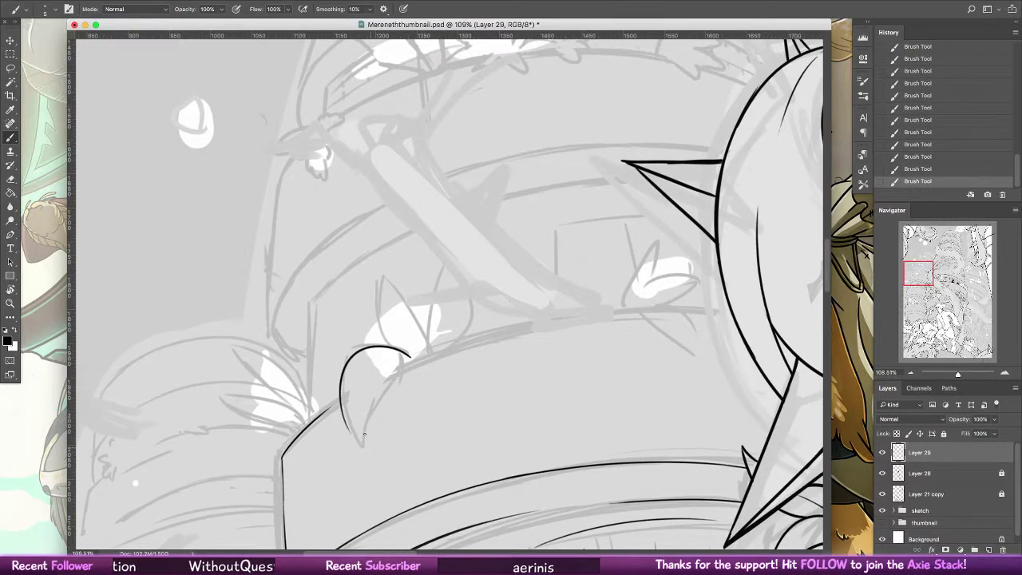
mouse_move(339, 393)
left_mouse_down()
mouse_move(362, 447)
mouse_move(369, 434)
left_mouse_up()
left_click_drag(367, 442, 399, 379)
key("super+z")
key("super+z")
key("super+z")
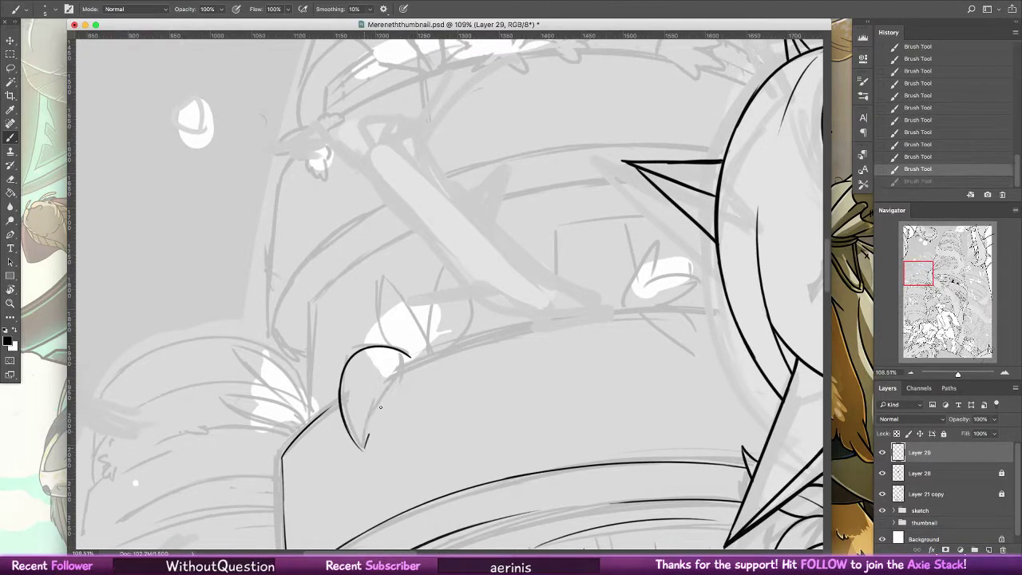
key("super+z")
mouse_move(382, 272)
left_mouse_down()
mouse_move(395, 347)
mouse_move(391, 281)
mouse_move(431, 345)
left_mouse_up()
left_click_drag(437, 285, 431, 351)
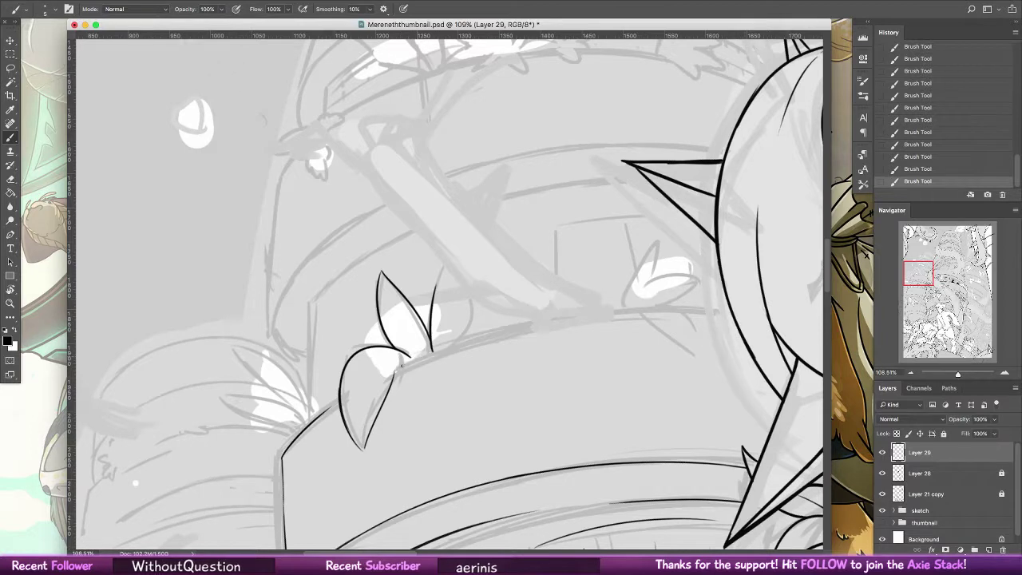
- Ink the ledge's top curve from the leaves to the character's outline and close the drooping leaf's edge
mouse_move(394, 370)
left_mouse_down()
mouse_move(663, 303)
mouse_move(718, 307)
mouse_move(623, 308)
left_mouse_up()
key("super+z")
key("super+z")
left_click_drag(732, 310, 585, 312)
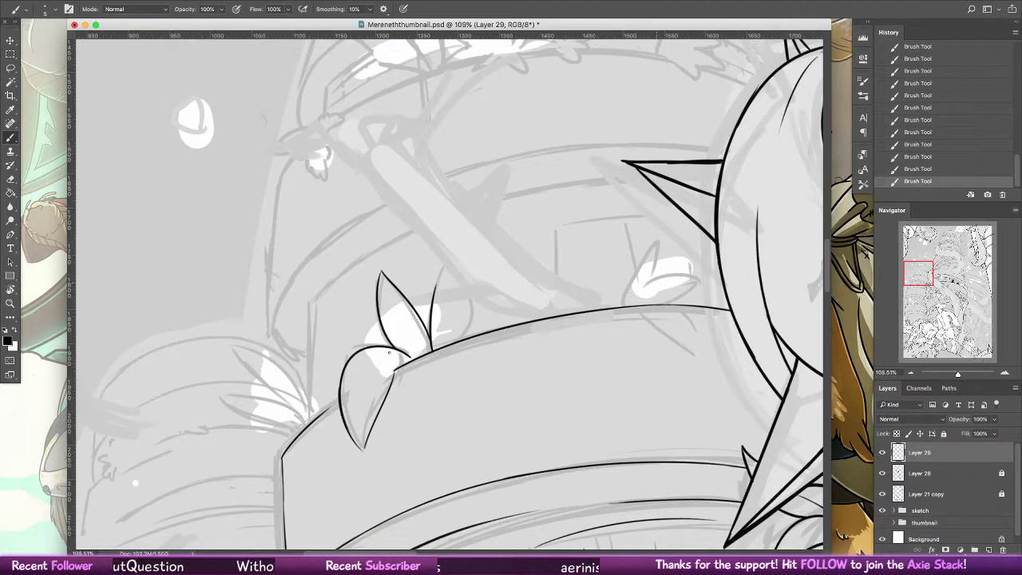
left_click_drag(394, 366, 388, 395)
key("super+z")
key("super+z")
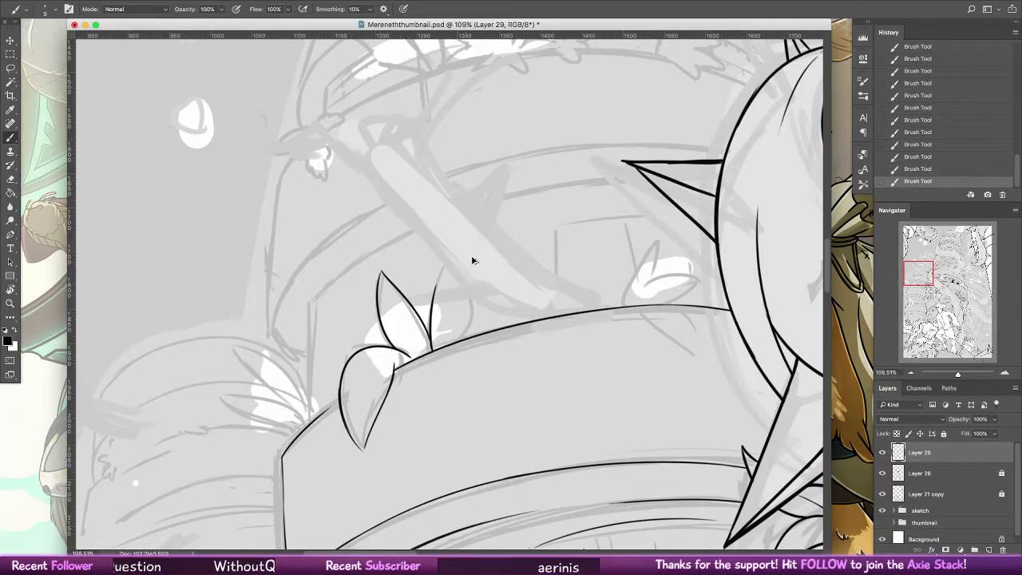
key("ctrl+z")
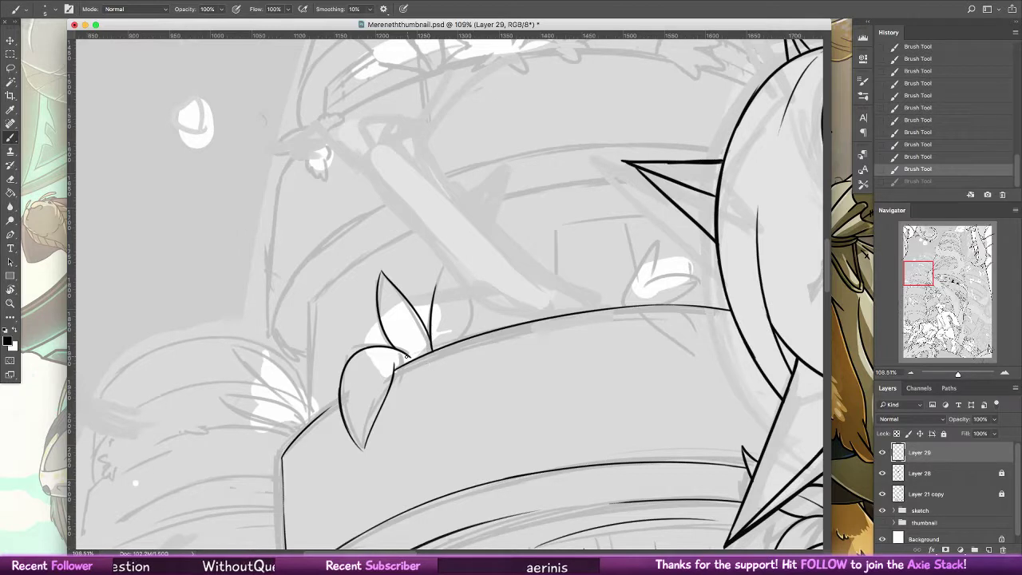
key("super+z")
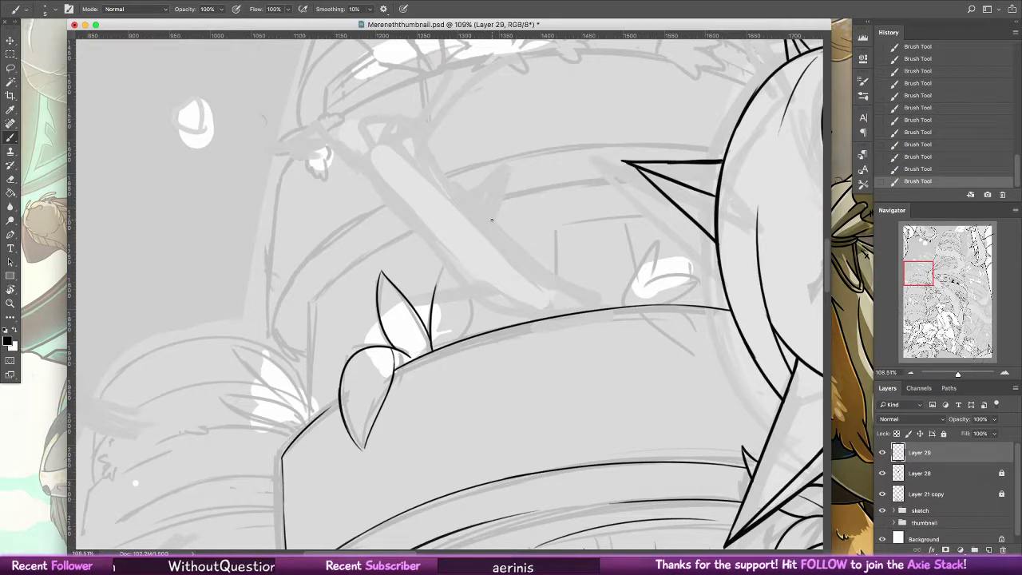
- Ink the left corner and top edge of the wall behind the leaves and the rounded rim end overhanging it
left_click_drag(310, 302, 310, 422)
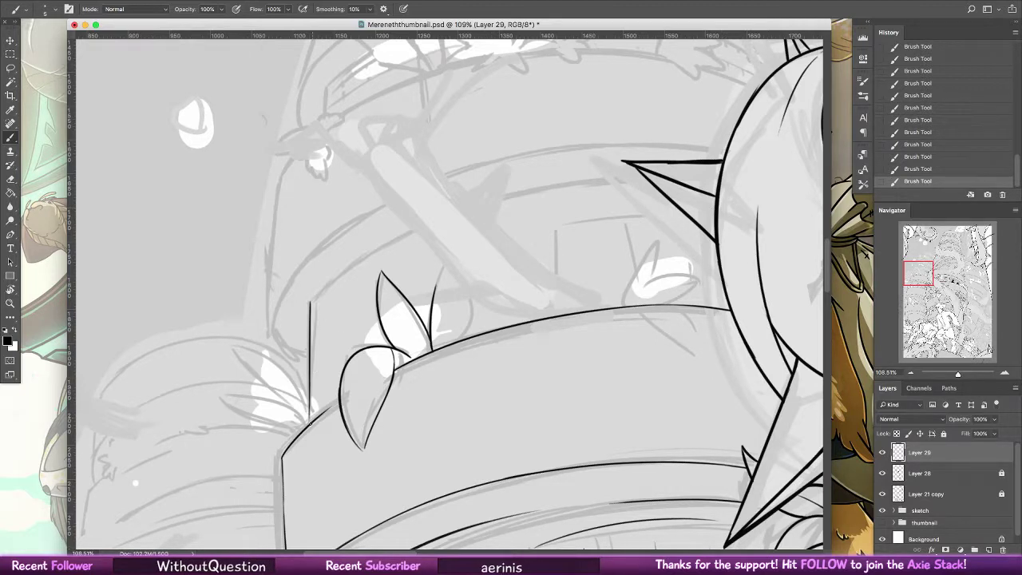
left_click_drag(310, 302, 394, 232)
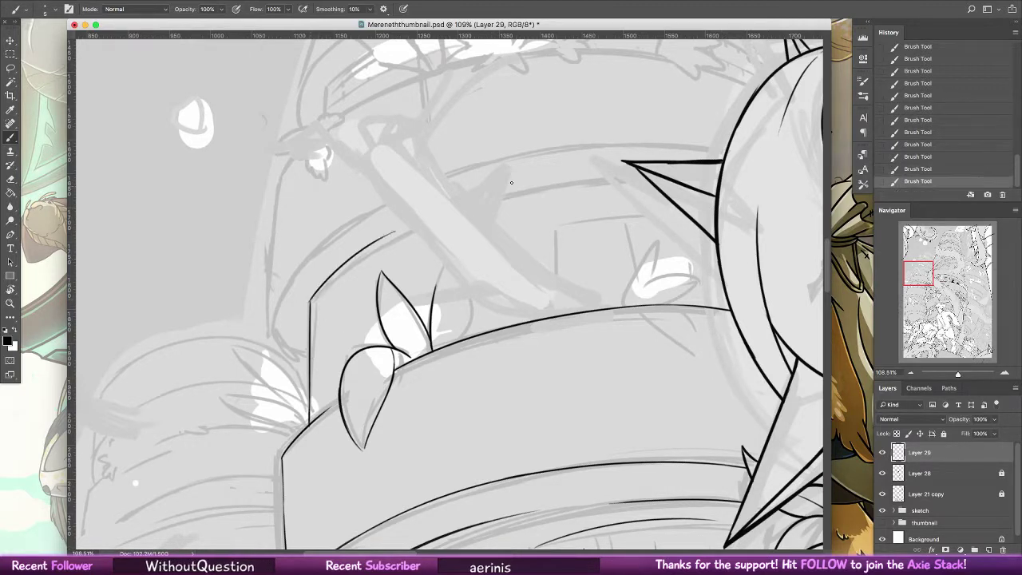
left_click_drag(308, 358, 320, 241)
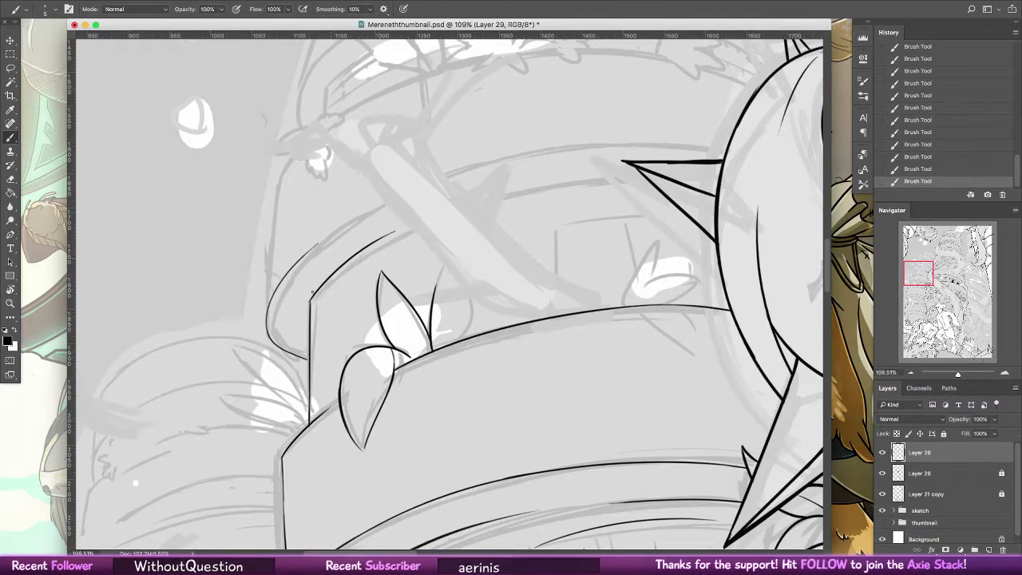
key("ctrl+z")
left_click_drag(307, 358, 310, 244)
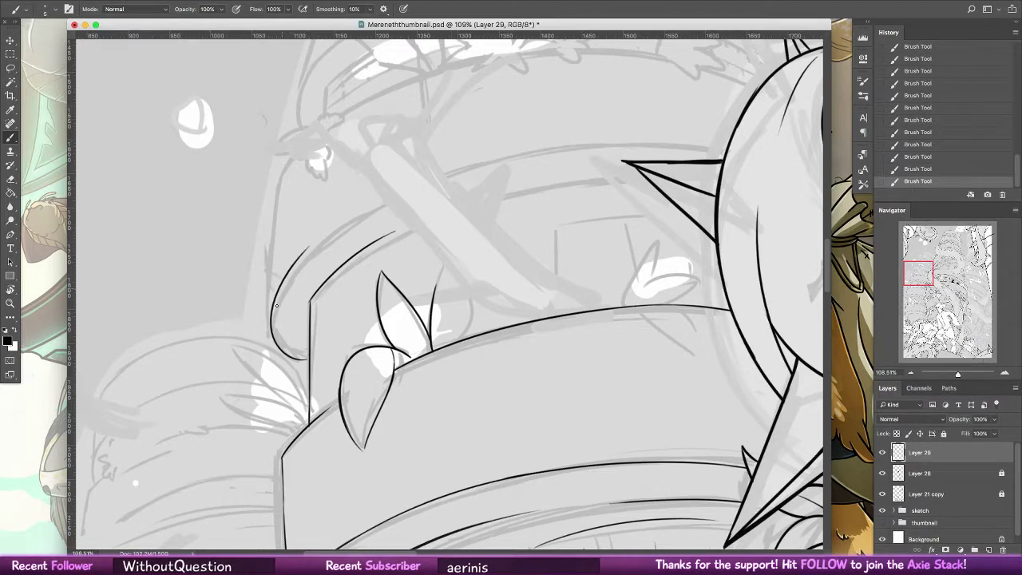
key("ctrl+z")
left_click_drag(308, 356, 328, 237)
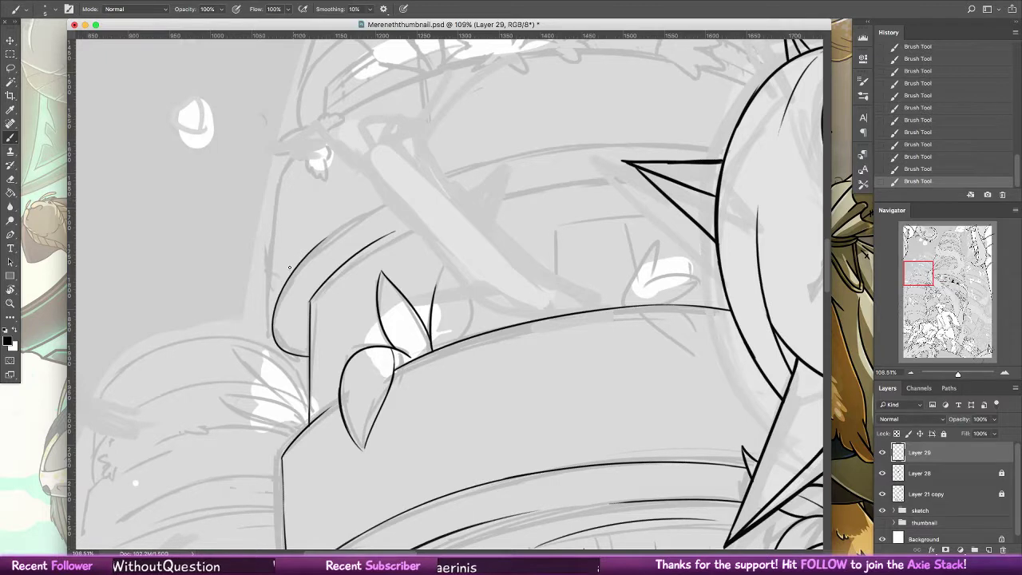
- Extend the rim's upper curve across to the character's outline and ink its lower curve near the upper spike
left_click_drag(290, 268, 445, 179)
key("ctrl+z")
mouse_move(308, 252)
left_mouse_down()
mouse_move(376, 208)
mouse_move(724, 151)
mouse_move(654, 151)
mouse_move(724, 151)
left_mouse_up()
key("ctrl+z")
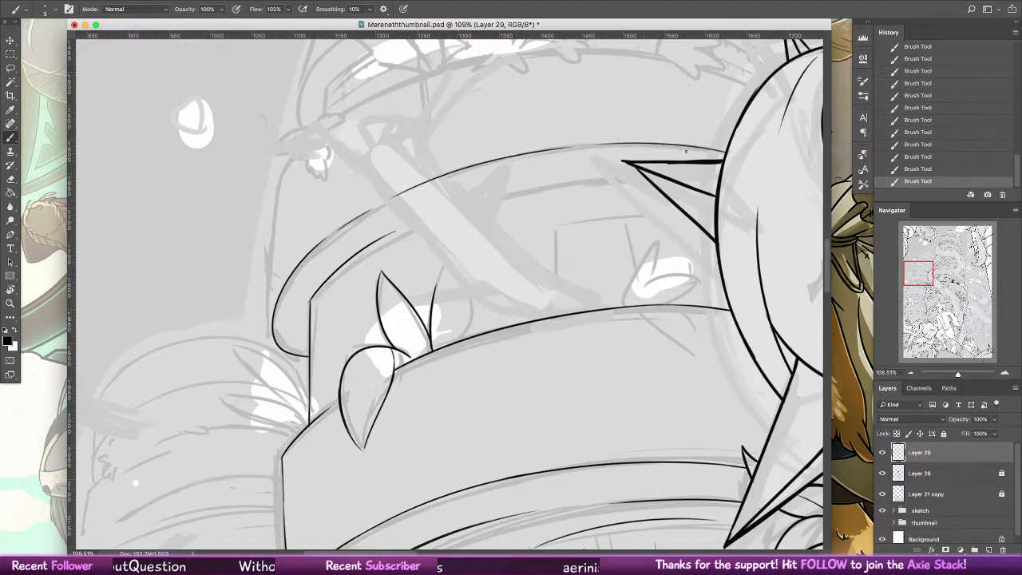
left_click_drag(559, 183, 438, 212)
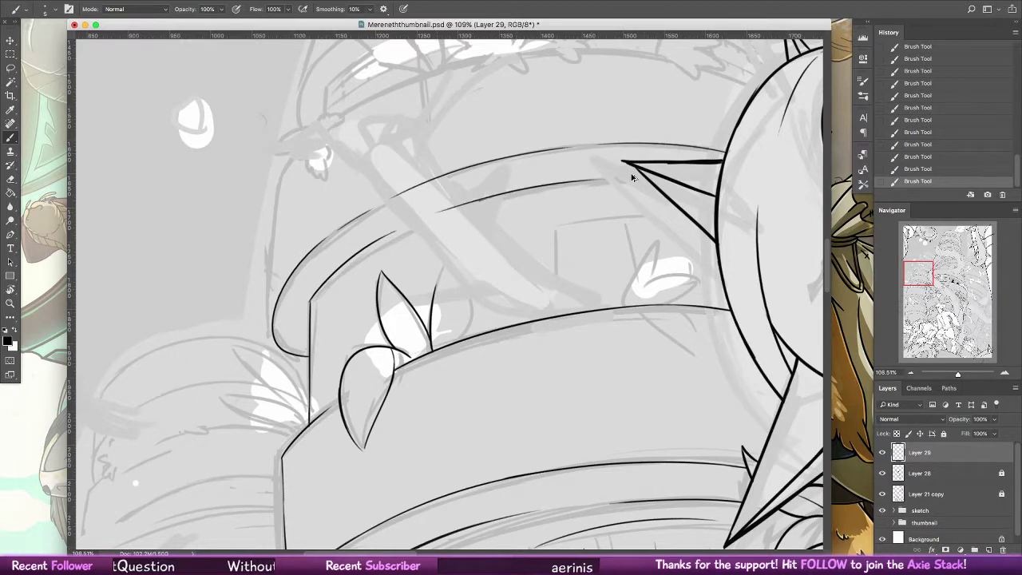
key("super+alt+z")
key("super+alt+z")
left_click_drag(641, 174, 503, 195)
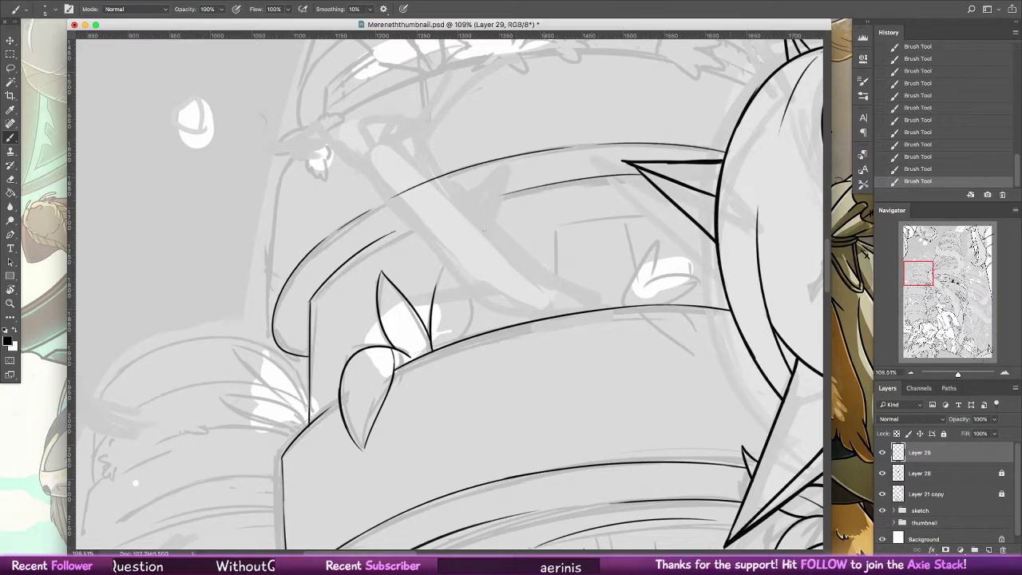
- Ink a thin curved joint under the rim and complete the tall third leaf of the plant on the ledge
left_click_drag(317, 316, 439, 241)
left_click_drag(467, 301, 465, 249)
key("super+alt+z")
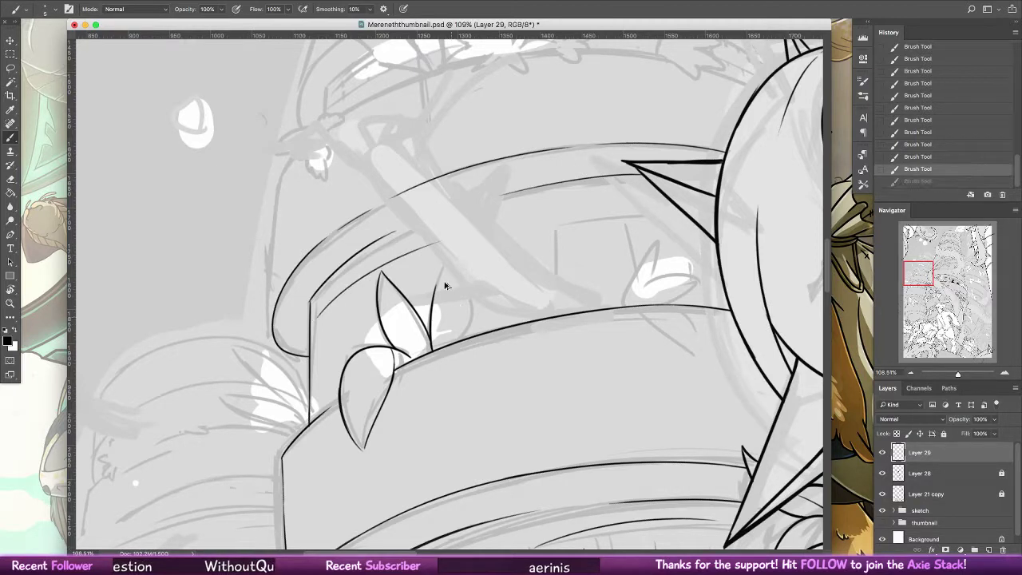
mouse_move(436, 294)
left_mouse_down()
mouse_move(455, 244)
mouse_move(470, 316)
mouse_move(455, 343)
left_mouse_up()
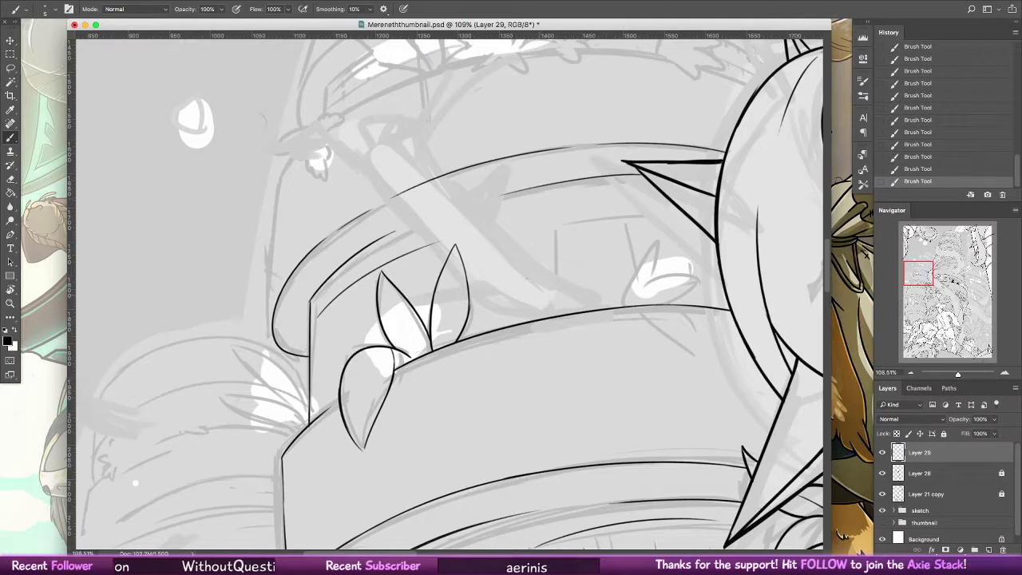
- Ink thin vertical and curved stone joints on the wall around the large leaves and below the character's upper spike
left_click_drag(474, 257, 477, 325)
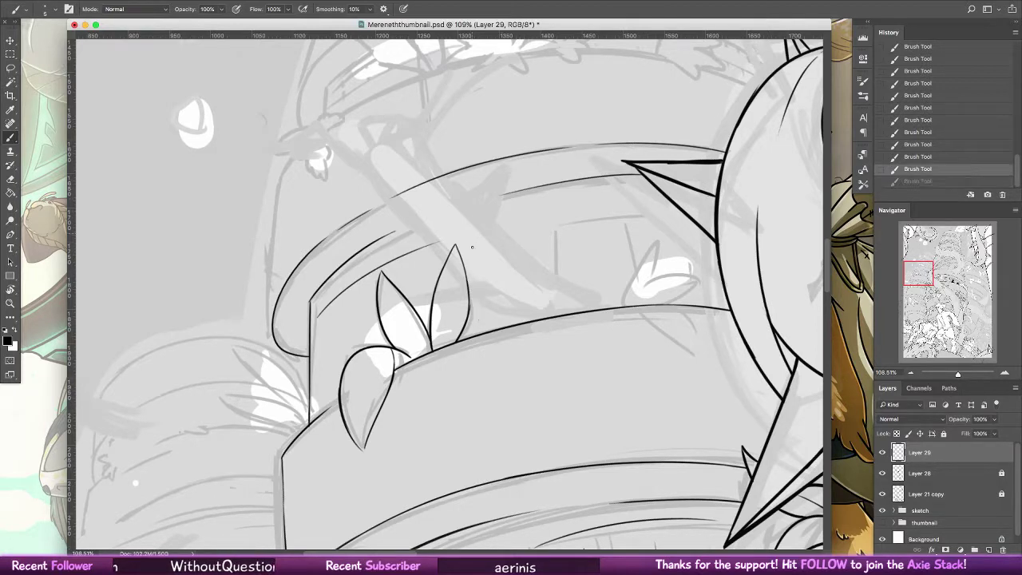
left_click_drag(557, 214, 557, 315)
key("super+z")
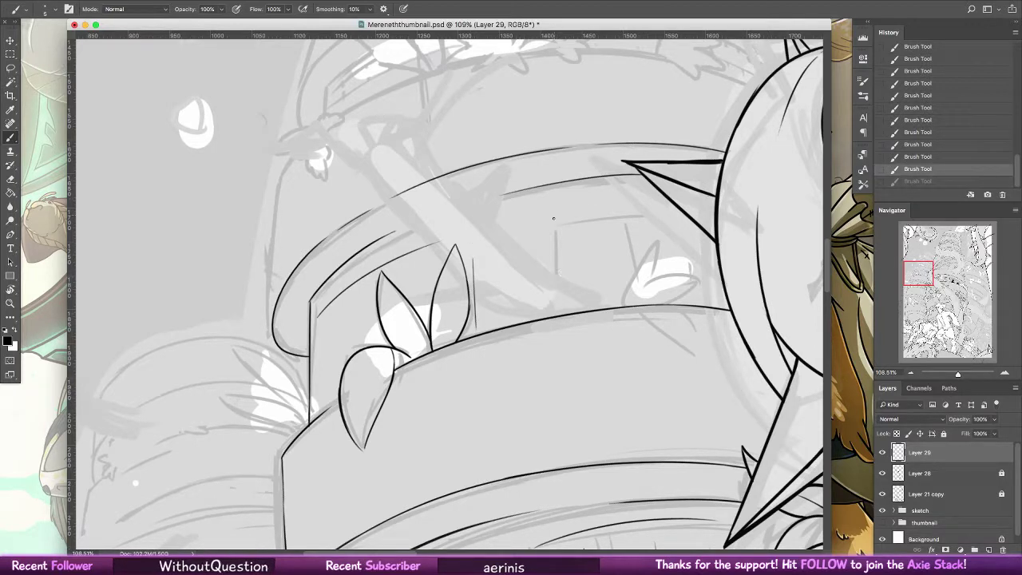
mouse_move(554, 216)
left_mouse_down()
mouse_move(554, 282)
mouse_move(657, 198)
mouse_move(616, 272)
mouse_move(642, 239)
mouse_move(690, 236)
left_mouse_up()
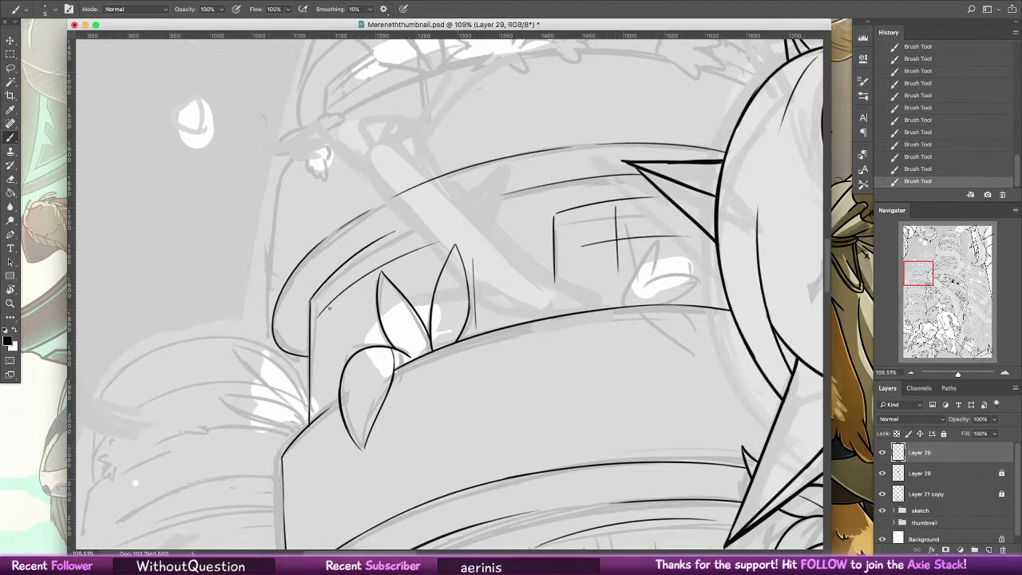
left_click_drag(329, 319, 331, 363)
left_click_drag(409, 259, 410, 286)
left_click_drag(325, 345, 343, 334)
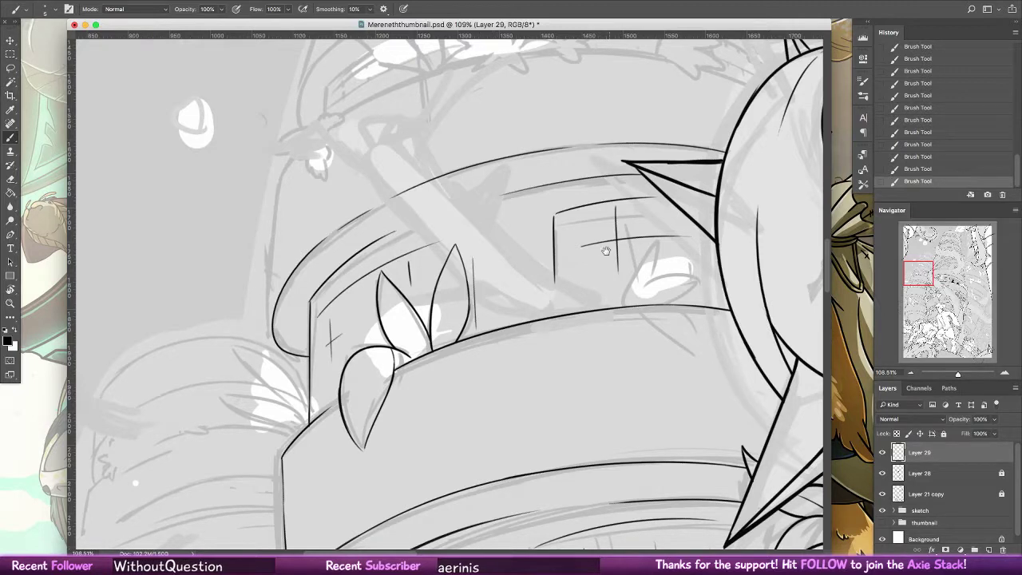
- Ink a clump of pointed grass blades fanning outward from the wall's lower left corner
mouse_move(246, 343)
left_mouse_down()
mouse_move(297, 384)
mouse_move(310, 409)
left_mouse_up()
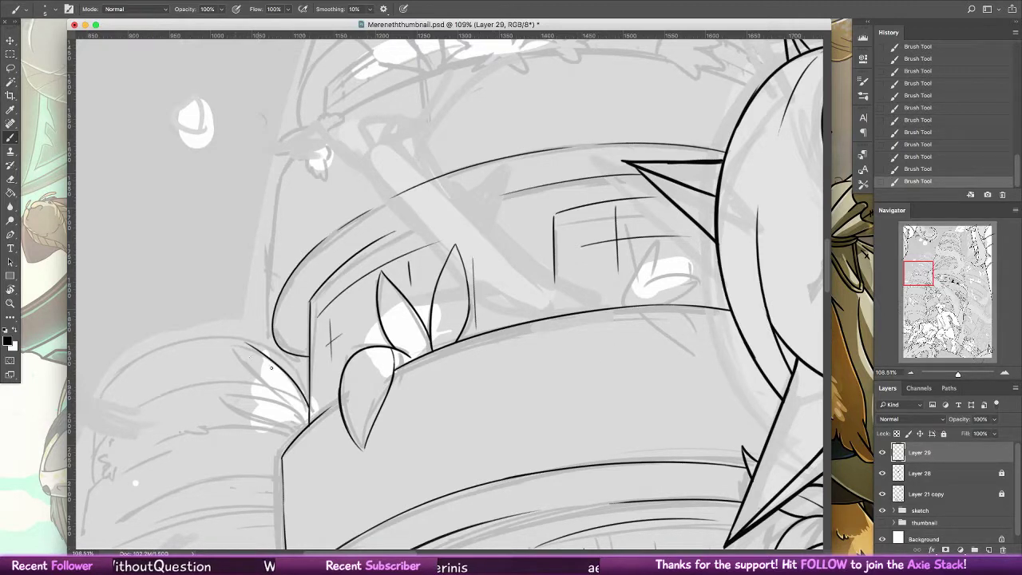
left_click_drag(246, 344, 289, 408)
left_click_drag(222, 427, 308, 407)
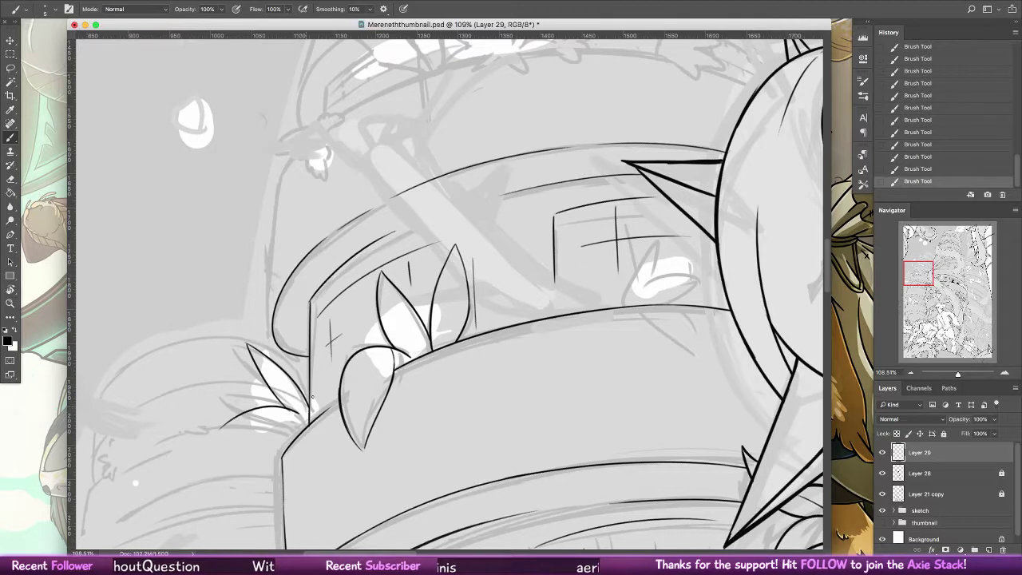
key("super+z")
left_click_drag(228, 435, 304, 418)
mouse_move(226, 437)
left_mouse_down()
mouse_move(294, 418)
mouse_move(259, 462)
left_mouse_up()
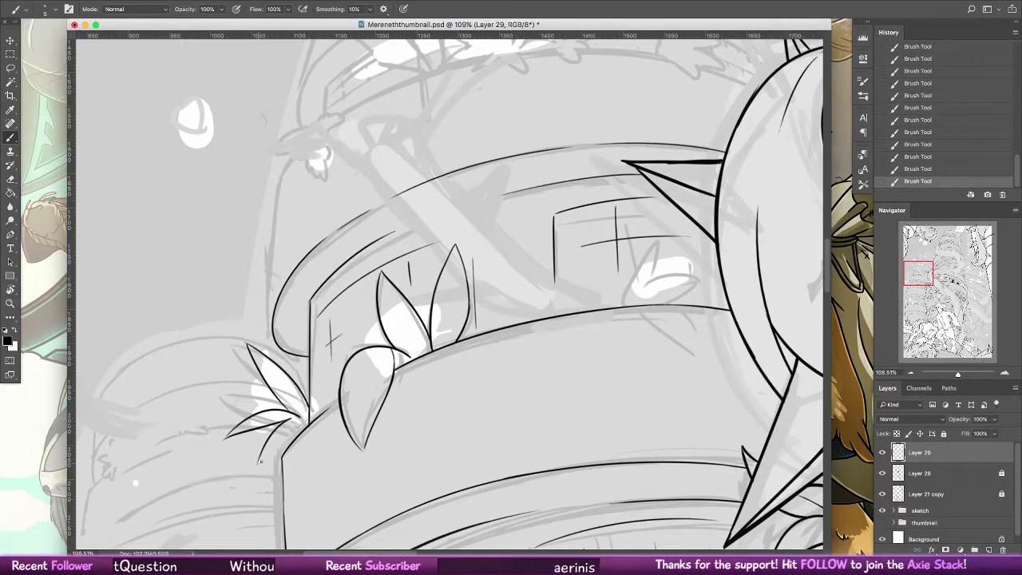
left_click_drag(285, 430, 273, 477)
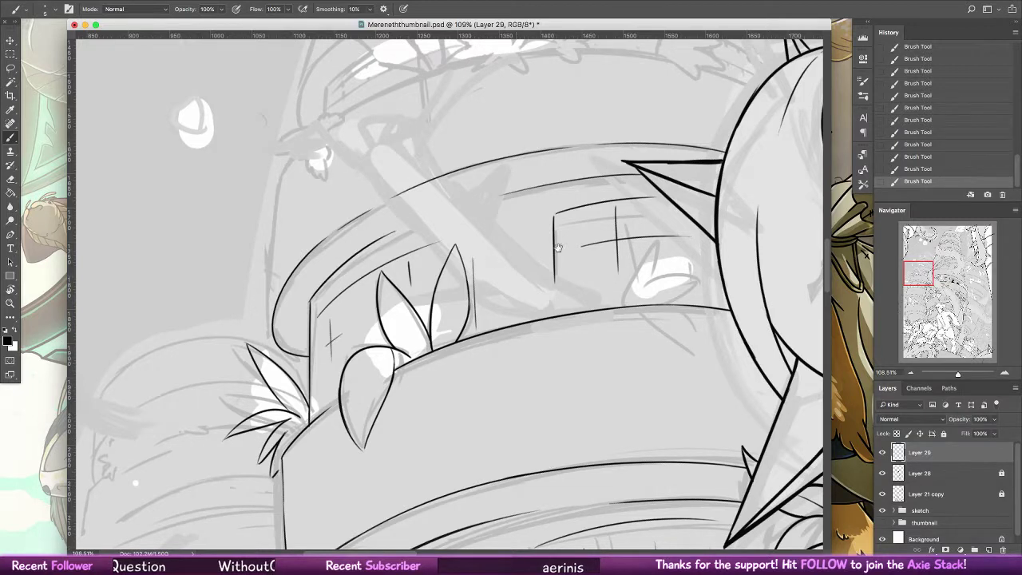
- Ink a small plant on the ledge near the character, with two upright leaves and one drooping over the edge
mouse_move(663, 246)
left_mouse_down()
mouse_move(629, 302)
mouse_move(587, 260)
mouse_move(617, 296)
left_mouse_up()
key("alt+super+z")
mouse_move(589, 262)
left_mouse_down()
mouse_move(619, 297)
mouse_move(594, 268)
left_mouse_up()
key("alt+super+z")
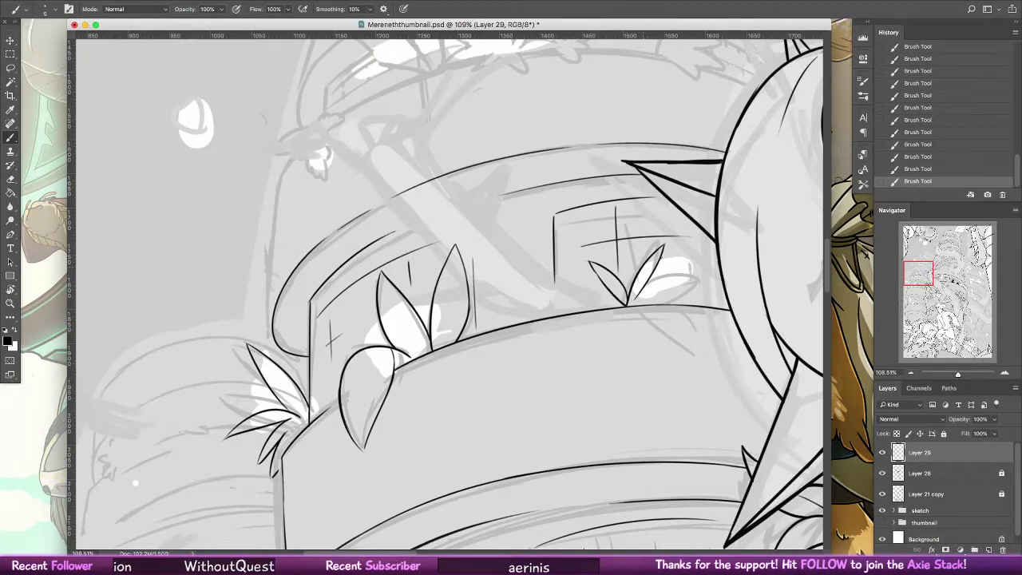
mouse_move(627, 305)
left_mouse_down()
mouse_move(577, 345)
mouse_move(624, 307)
left_mouse_up()
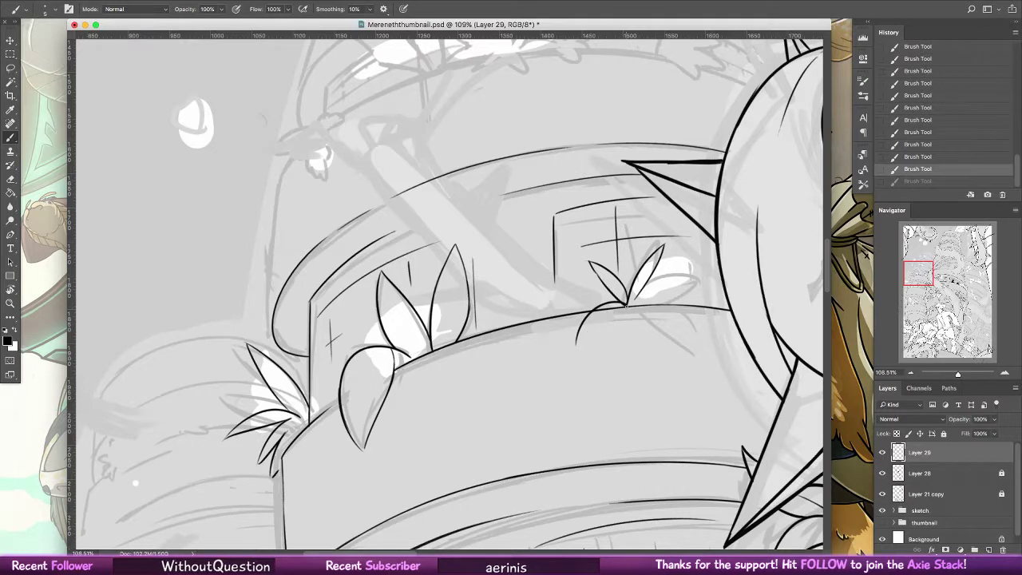
key("super+shift+z")
- Erase the ledge line and stray ink where they cross the small plant's drooping leaf
key("e")
left_click(572, 361)
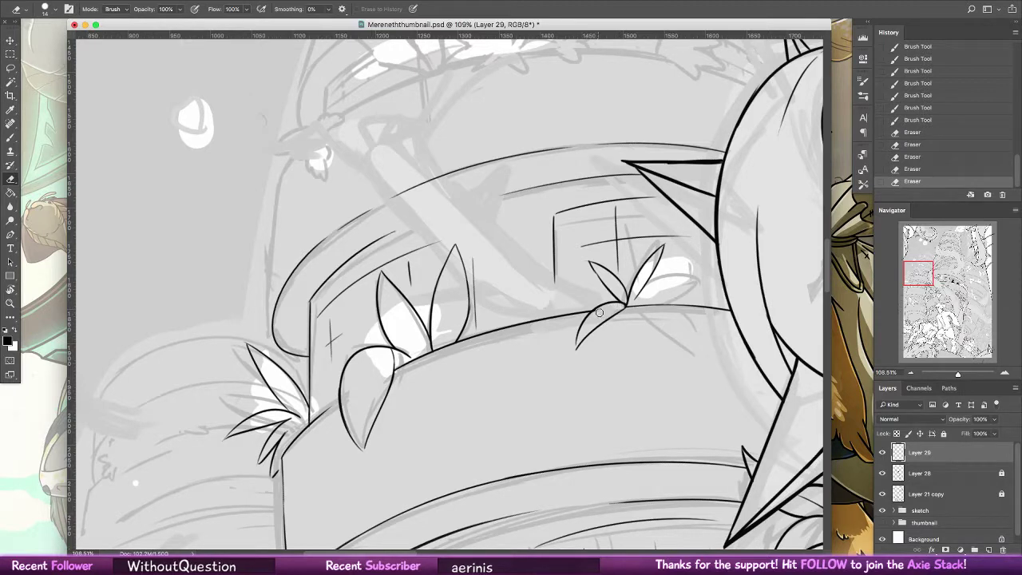
left_click(599, 313)
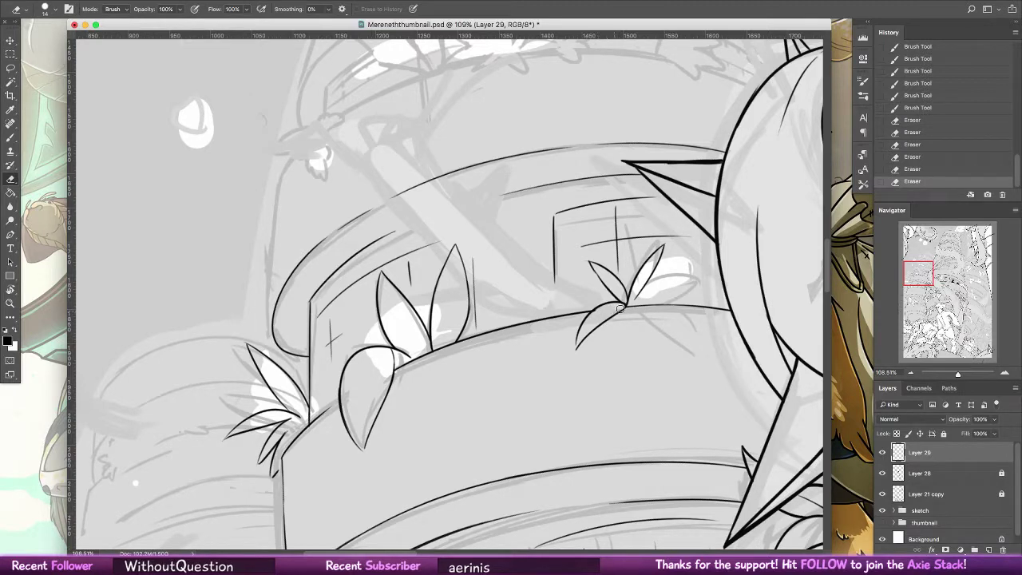
- Ink the larger floating shard beside the tower with the Brush, as a diamond-shaped outline with a rounded inner facet
left_click(11, 139)
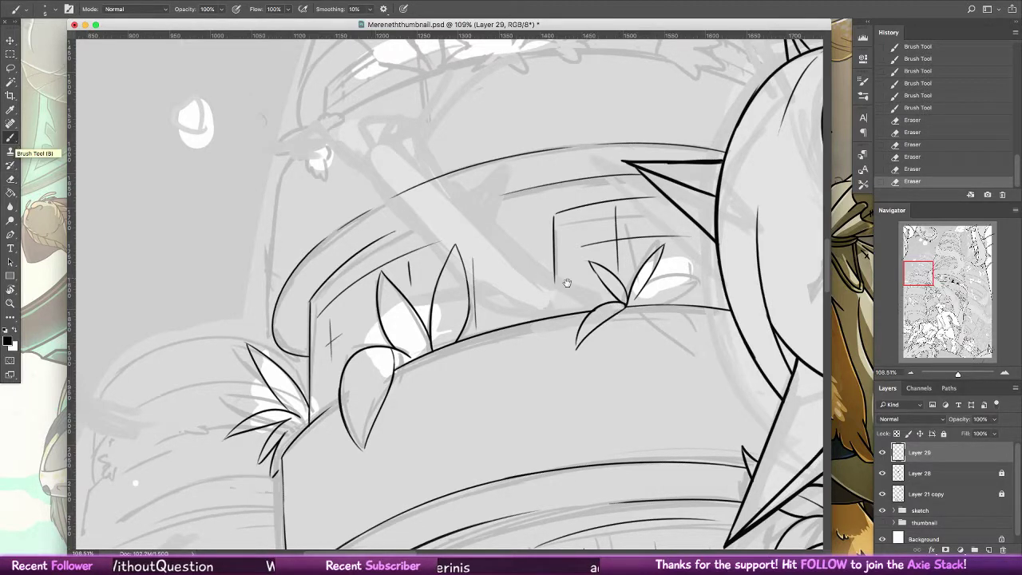
key("space")
left_click_drag(568, 282, 568, 443)
left_click_drag(482, 335, 528, 379)
left_click_drag(486, 325, 532, 465)
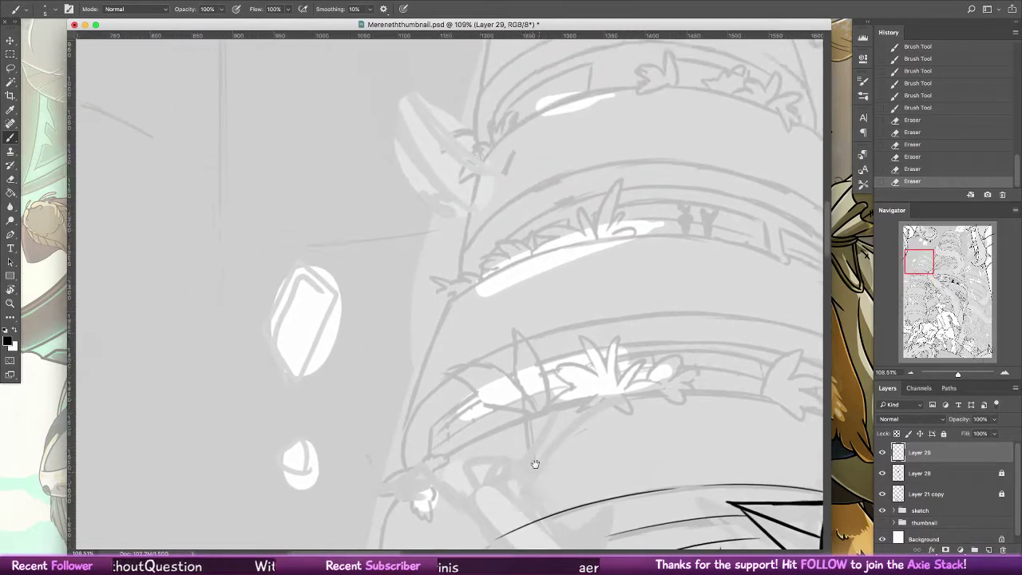
mouse_move(301, 391)
left_mouse_down()
mouse_move(277, 334)
mouse_move(309, 279)
left_mouse_up()
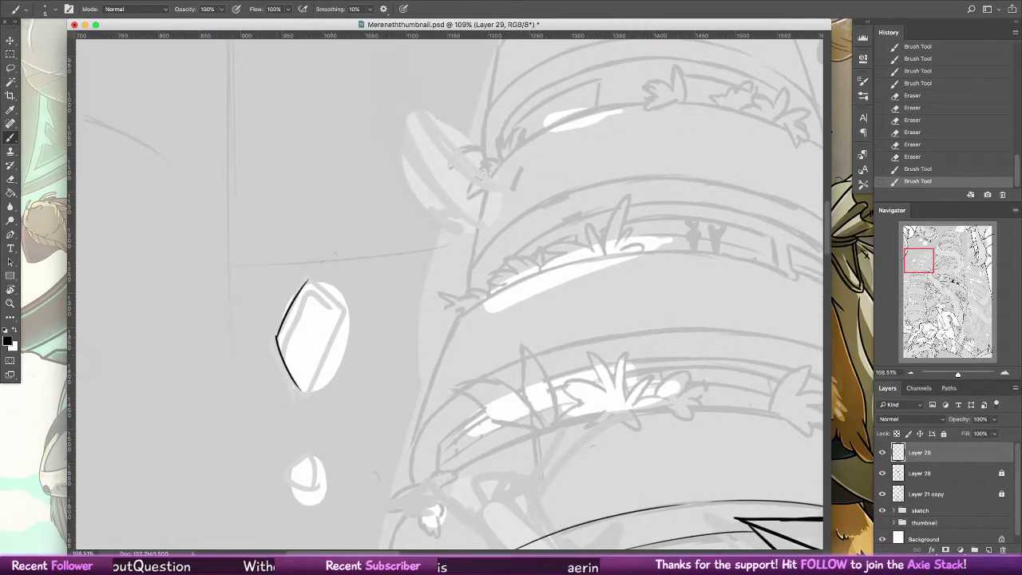
key("super+z")
mouse_move(278, 334)
left_mouse_down()
mouse_move(297, 288)
mouse_move(334, 268)
mouse_move(317, 272)
mouse_move(354, 315)
left_mouse_up()
mouse_move(302, 392)
left_mouse_down()
mouse_move(338, 318)
mouse_move(295, 309)
left_mouse_up()
left_click_drag(290, 321, 278, 338)
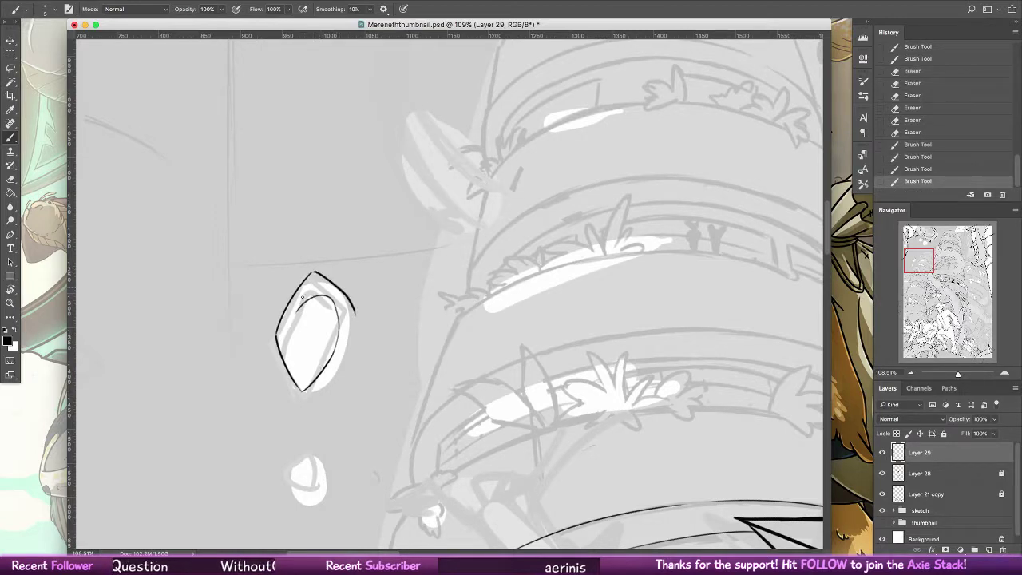
left_click_drag(355, 315, 333, 355)
key("super+z")
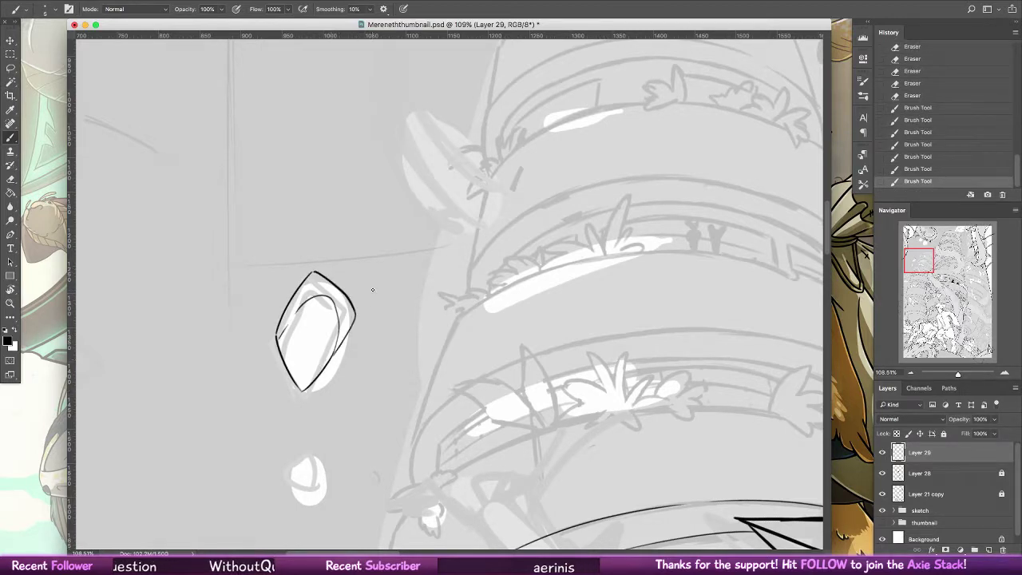
- Ink a small rounded floating stone with a curved inner edge below the diamond-shaped shard
mouse_move(313, 478)
left_mouse_down()
mouse_move(354, 472)
mouse_move(342, 493)
mouse_move(314, 475)
mouse_move(346, 492)
left_mouse_up()
key("super+z")
key("space")
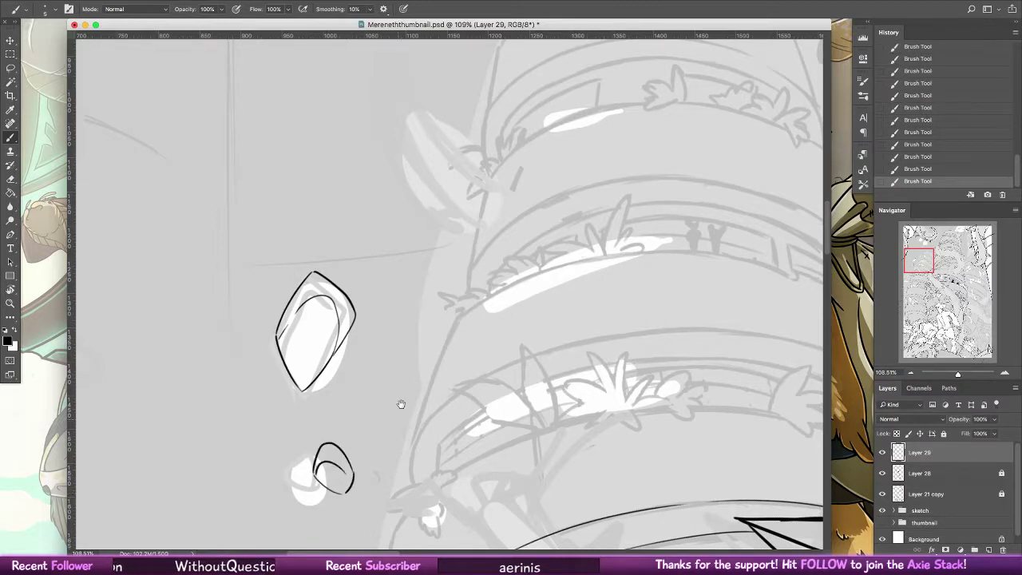
- Ink a small rounded stone and a tiny pebble floating below the inked stones beside the tower
left_click_drag(401, 404, 459, 268)
mouse_move(366, 362)
left_mouse_down()
mouse_move(358, 367)
mouse_move(369, 365)
left_mouse_up()
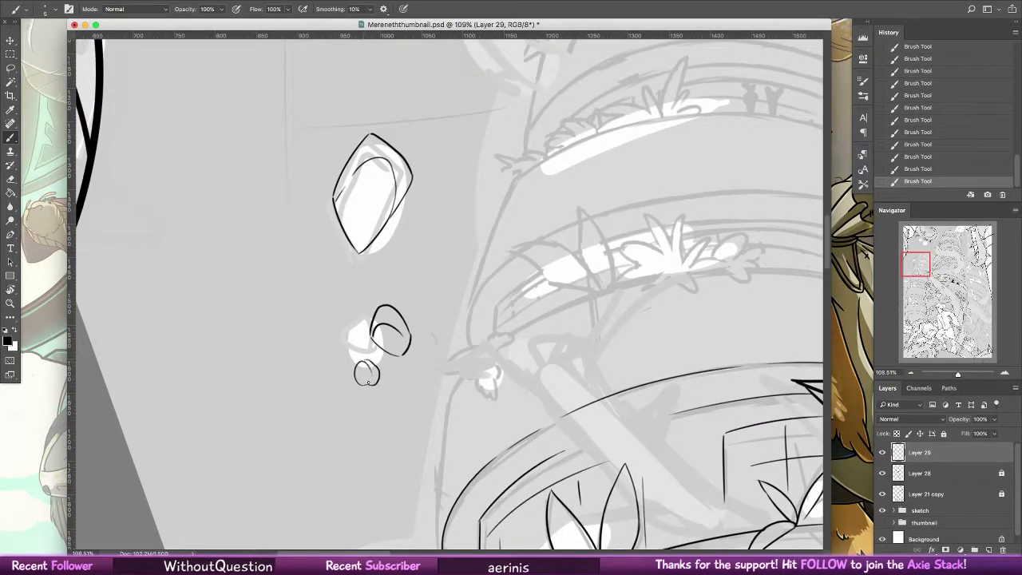
left_click_drag(388, 447, 390, 452)
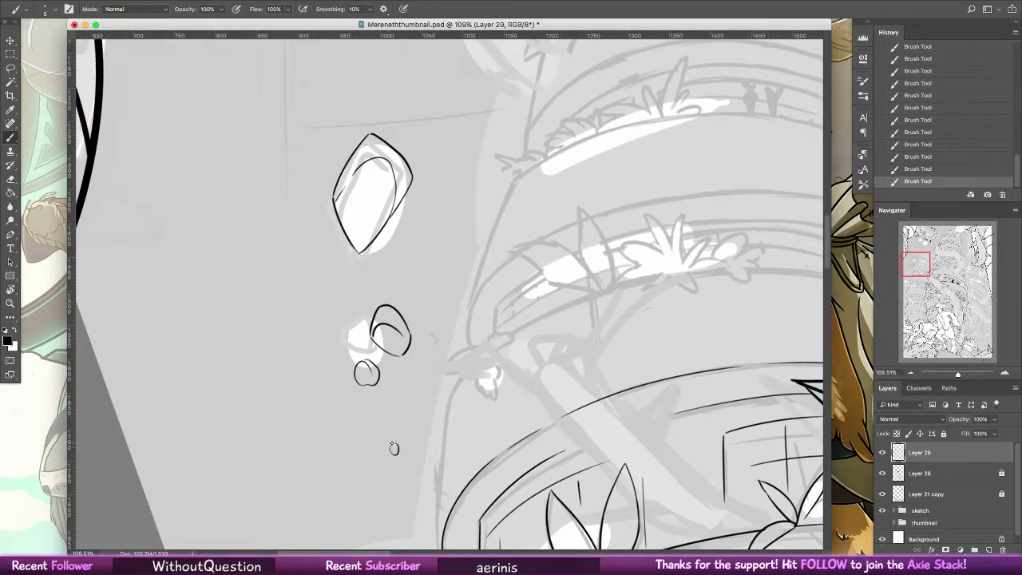
- Ink the background tower's outer side edge as one smooth line rising from the inked rim toward the ledge above, redoing unsatisfactory strokes
mouse_move(440, 377)
left_mouse_down()
mouse_move(441, 285)
mouse_move(444, 405)
mouse_move(443, 374)
left_mouse_up()
key("super+z")
left_click_drag(447, 261, 438, 380)
key("super+z")
key("super+z")
left_click_drag(449, 237, 436, 382)
key("super+z")
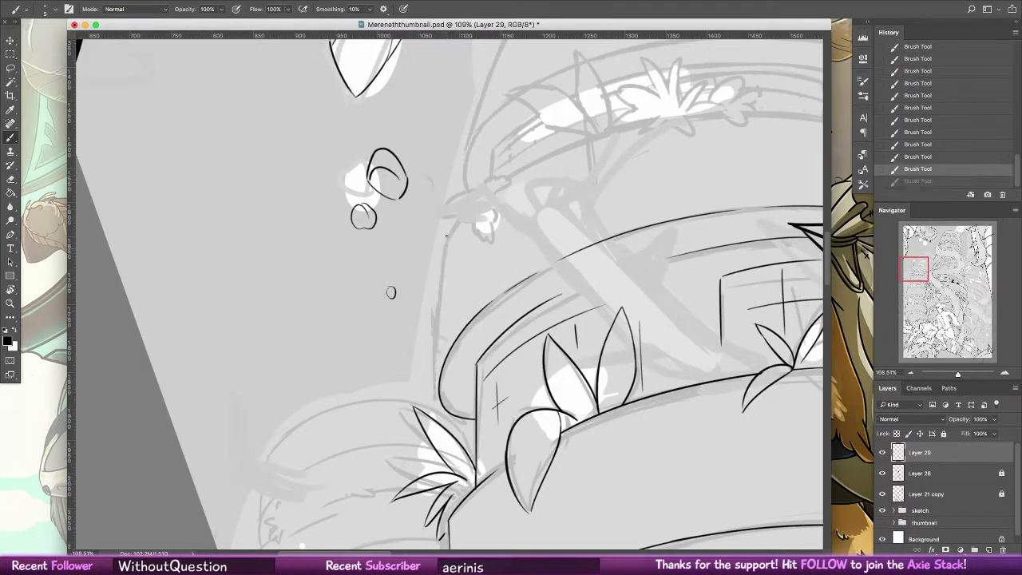
mouse_move(448, 233)
left_mouse_down()
mouse_move(438, 390)
mouse_move(444, 263)
mouse_move(442, 318)
left_mouse_up()
key("ctrl+z")
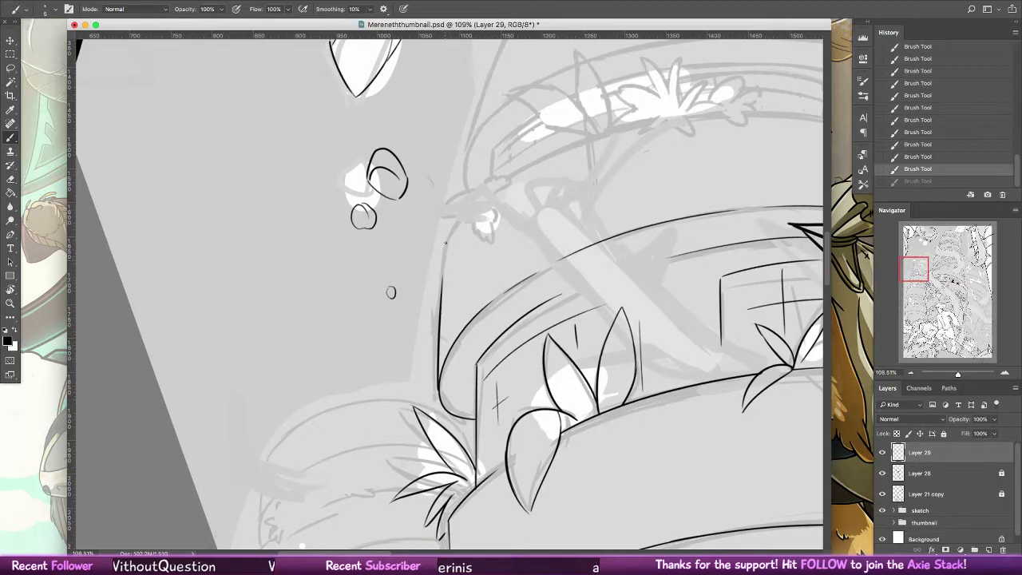
left_click_drag(445, 236, 437, 311)
key("alt+super+z")
left_click_drag(446, 237, 439, 310)
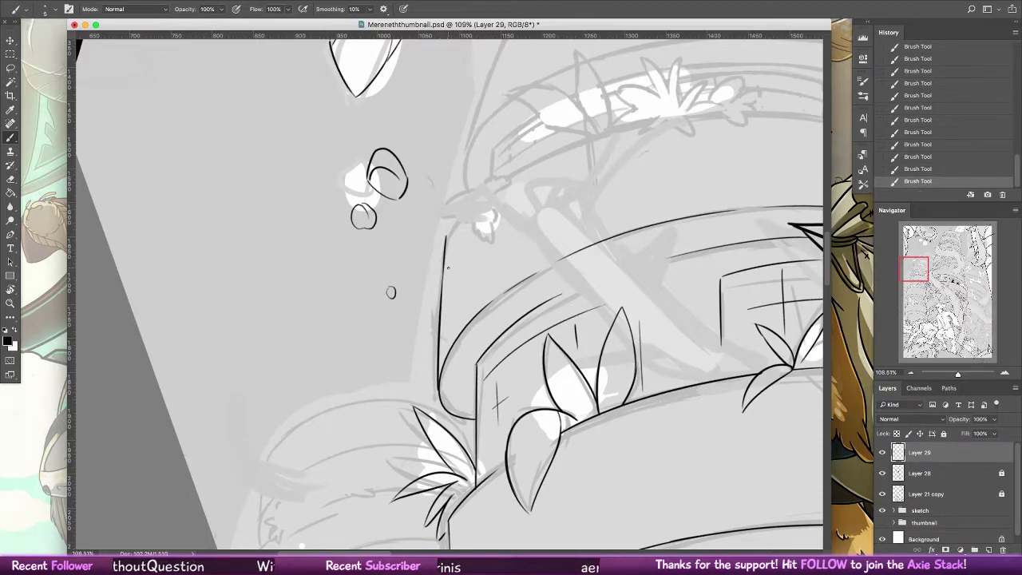
- Examine the whole page upright, toggling the visibility of Layer 21 copy and the sketch group to check the line art
left_click_drag(517, 255, 408, 374)
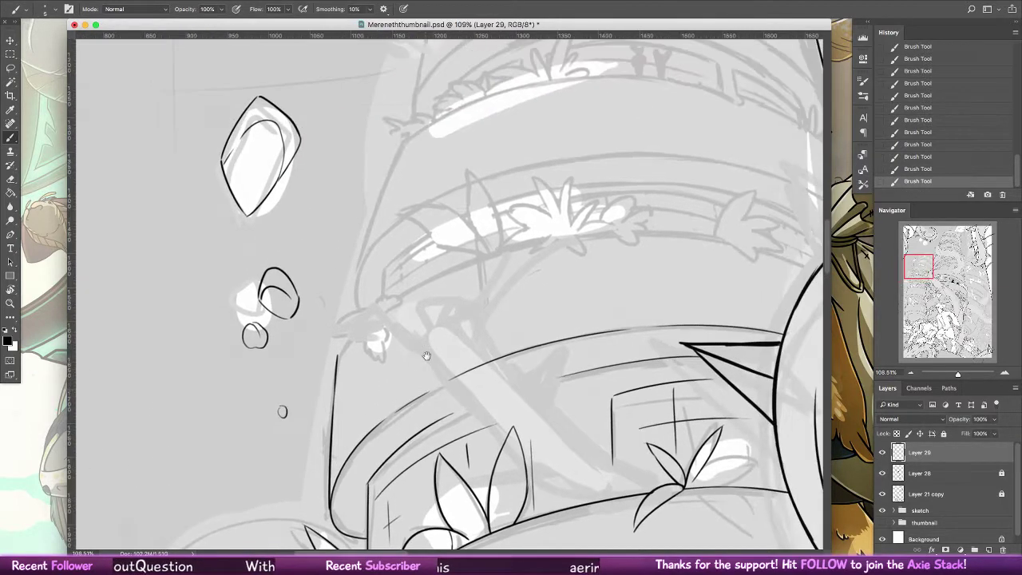
left_click_drag(639, 225, 453, 179)
left_click_drag(398, 313, 507, 403)
left_click_drag(644, 50, 595, 272)
left_click_drag(579, 458, 587, 326)
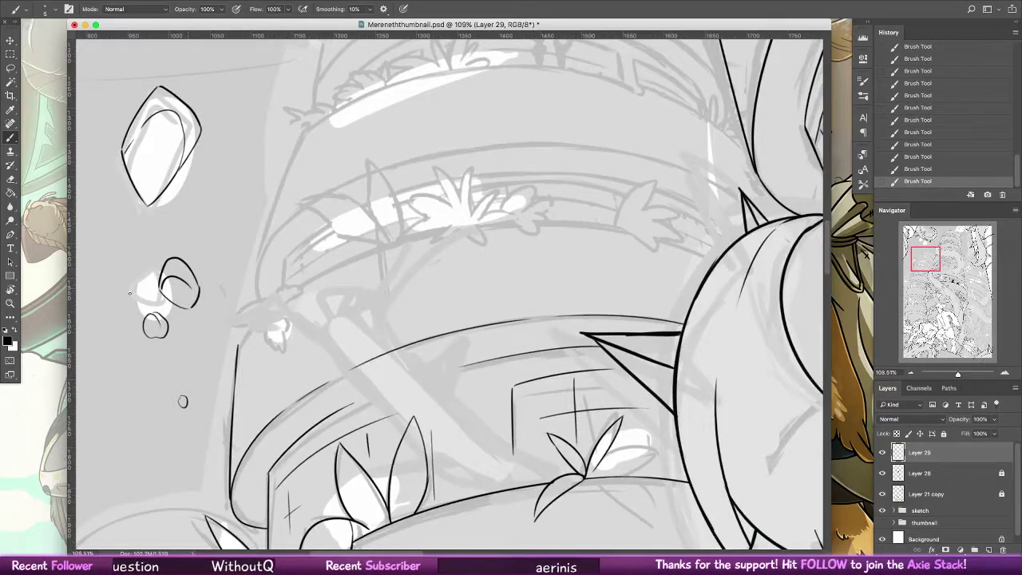
key("z")
left_click_drag(609, 284, 529, 278)
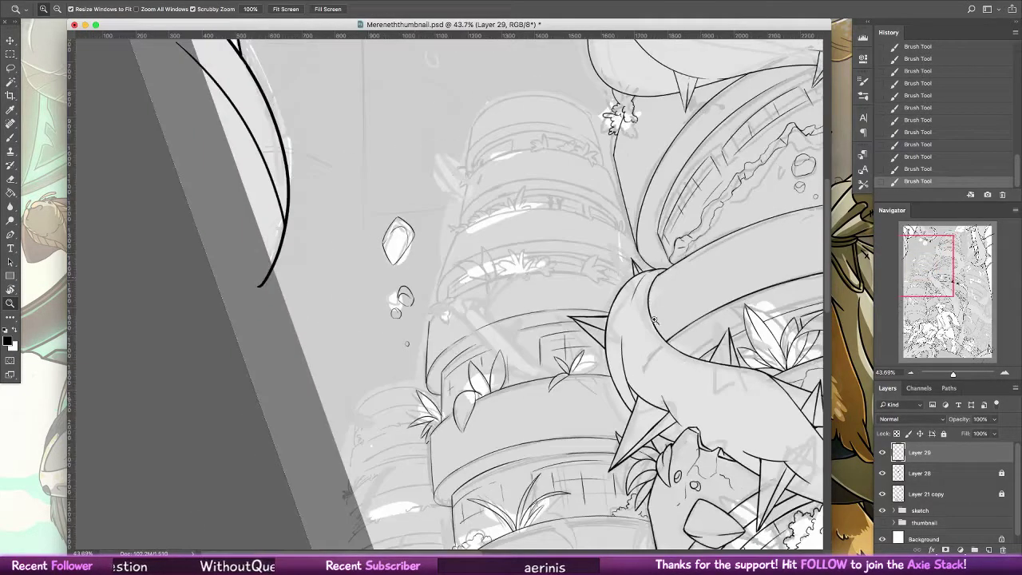
left_click_drag(653, 319, 588, 297)
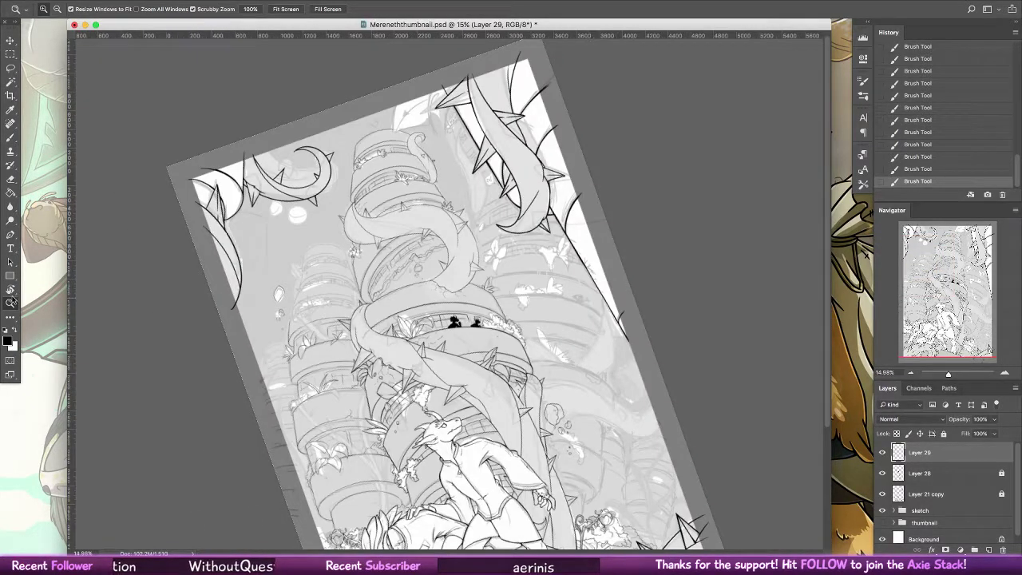
key("r")
key("Escape")
key("b")
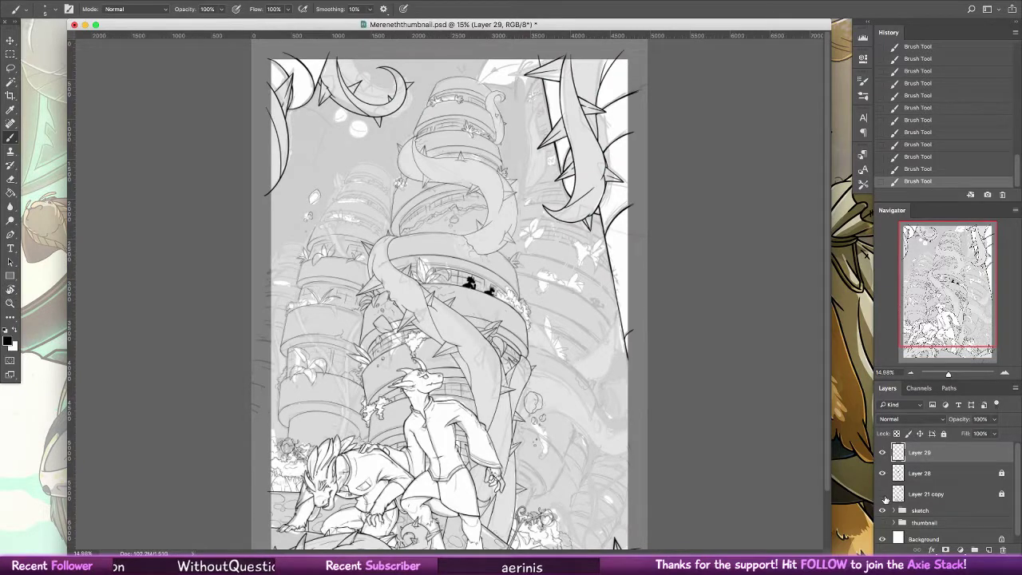
left_click(882, 495)
left_click(883, 495)
left_click(882, 509)
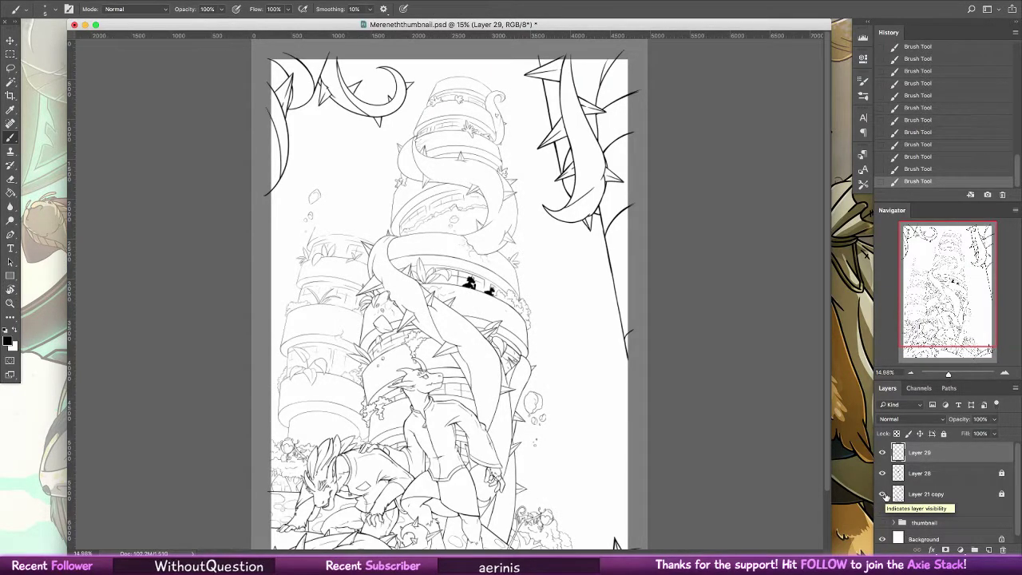
left_click(884, 495)
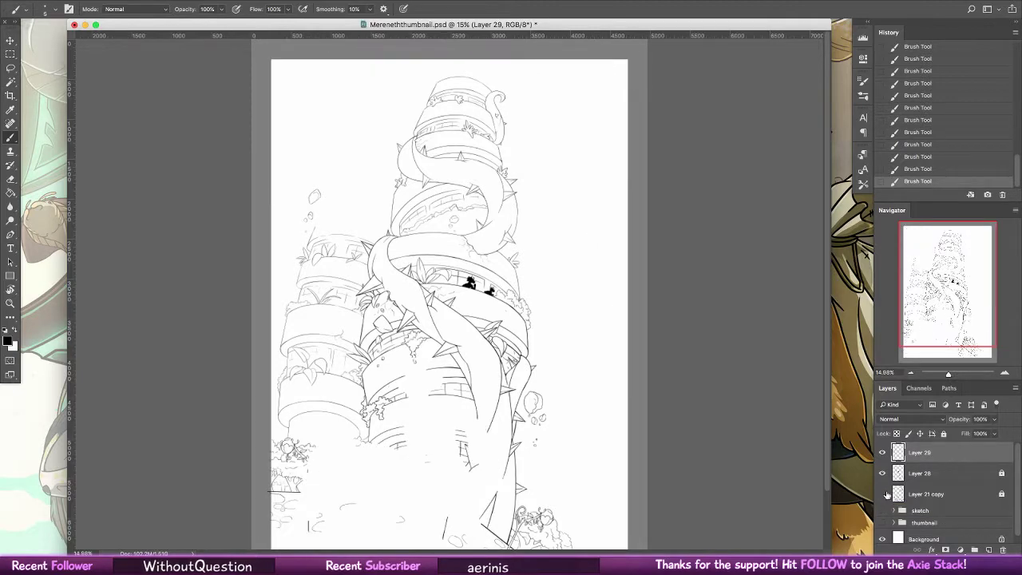
left_click(882, 495)
left_click(883, 511)
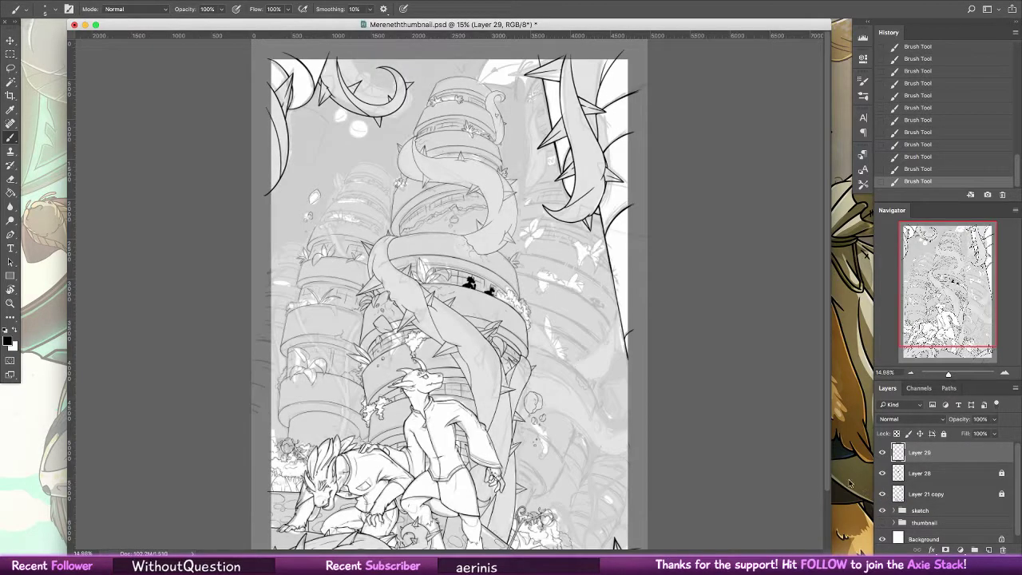
- Ink a scalloped leaf clump hanging over the tower ledge's outer corner and the curved ledge edge running from it
key("z")
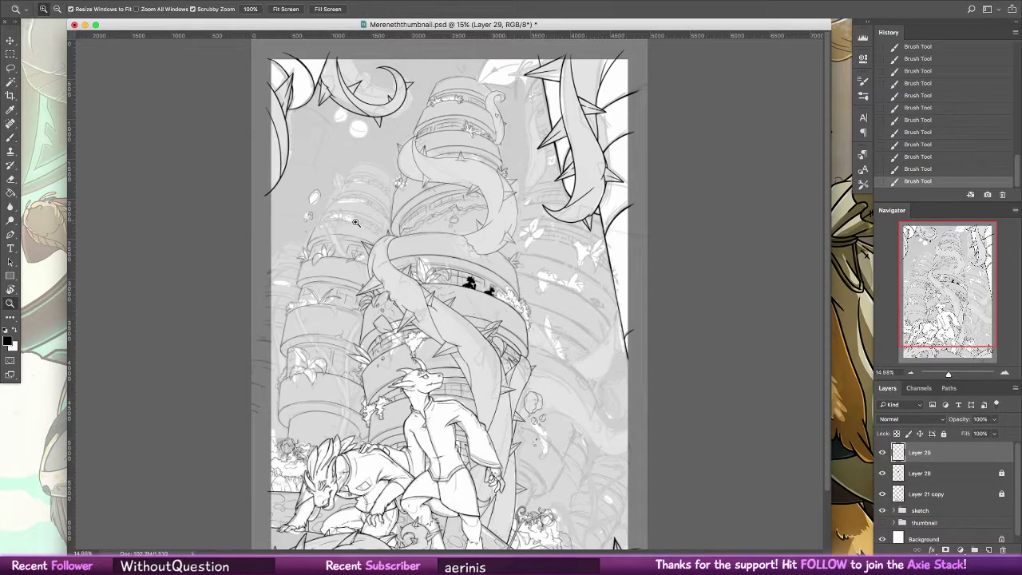
left_click_drag(359, 223, 438, 242)
left_click_drag(155, 226, 200, 226)
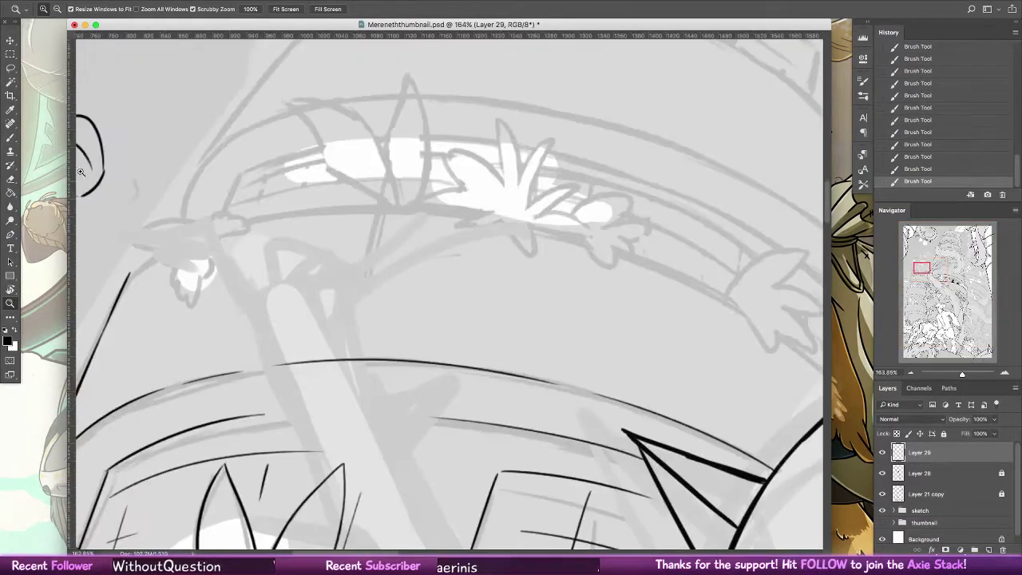
left_click(10, 137)
left_click_drag(397, 267, 587, 285)
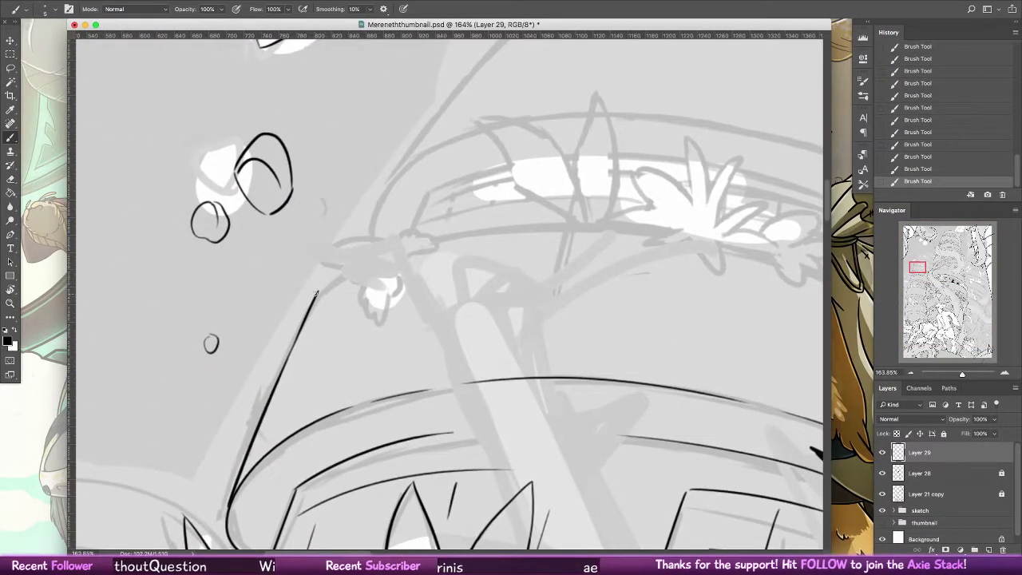
mouse_move(317, 294)
left_mouse_down()
mouse_move(405, 256)
mouse_move(366, 263)
mouse_move(356, 276)
mouse_move(364, 309)
mouse_move(391, 313)
mouse_move(393, 257)
left_mouse_up()
mouse_move(334, 268)
left_mouse_down()
mouse_move(360, 236)
mouse_move(413, 229)
mouse_move(562, 240)
left_mouse_up()
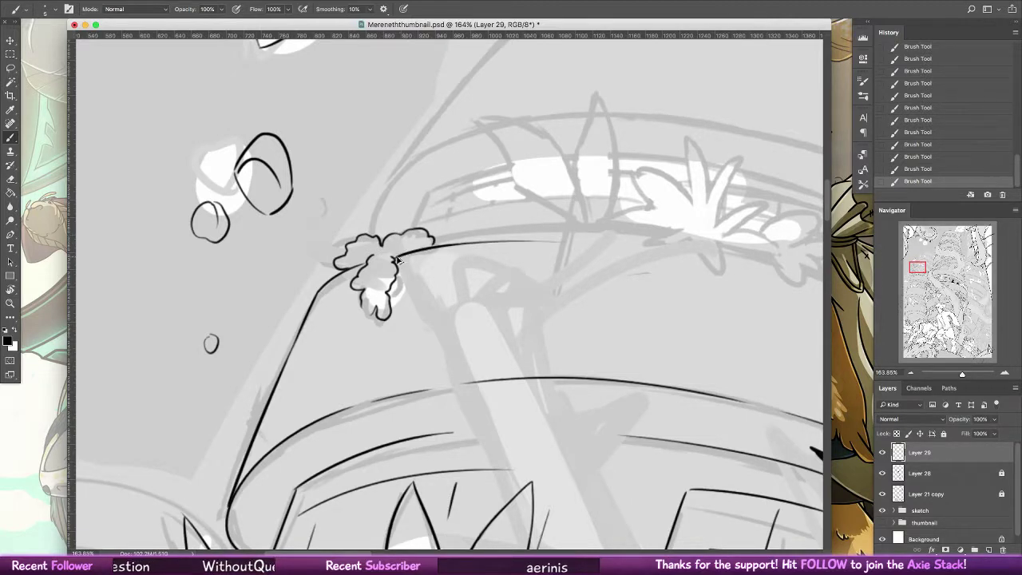
key("super+z")
mouse_move(395, 257)
left_mouse_down()
mouse_move(738, 244)
mouse_move(425, 305)
mouse_move(541, 236)
mouse_move(576, 233)
mouse_move(570, 240)
mouse_move(600, 230)
left_mouse_up()
- Ink a spiky grass clump with radiating blades on the ledge and extend the ledge line to meet it
scroll(520, 280, "right", 5)
mouse_move(516, 218)
left_mouse_down()
mouse_move(583, 200)
mouse_move(556, 166)
mouse_move(601, 205)
mouse_move(599, 122)
mouse_move(606, 208)
mouse_move(656, 147)
mouse_move(602, 210)
mouse_move(691, 198)
left_mouse_up()
left_click_drag(692, 198, 672, 210)
mouse_move(606, 226)
left_mouse_down()
mouse_move(637, 263)
mouse_move(611, 229)
left_mouse_up()
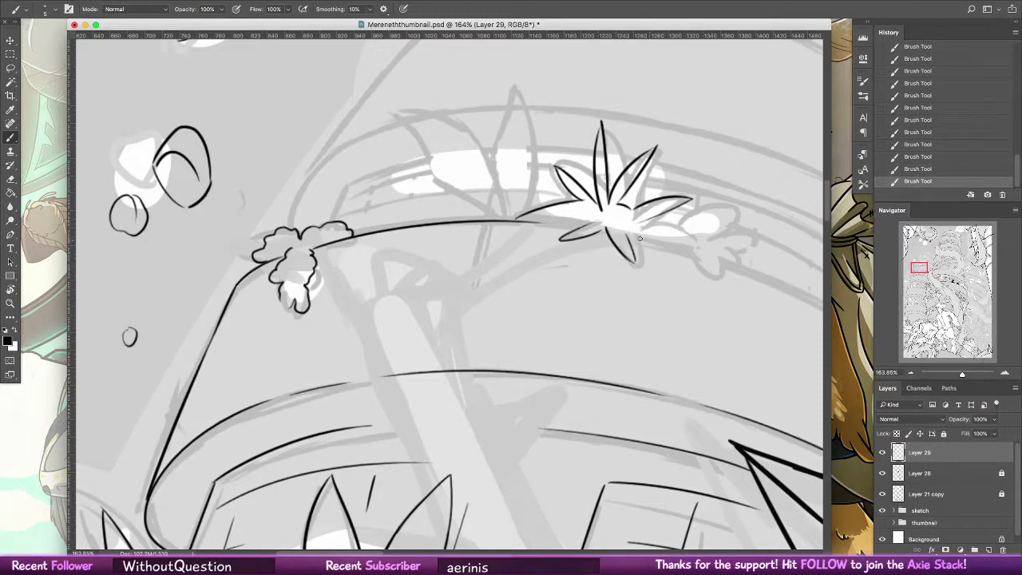
left_click_drag(505, 219, 587, 226)
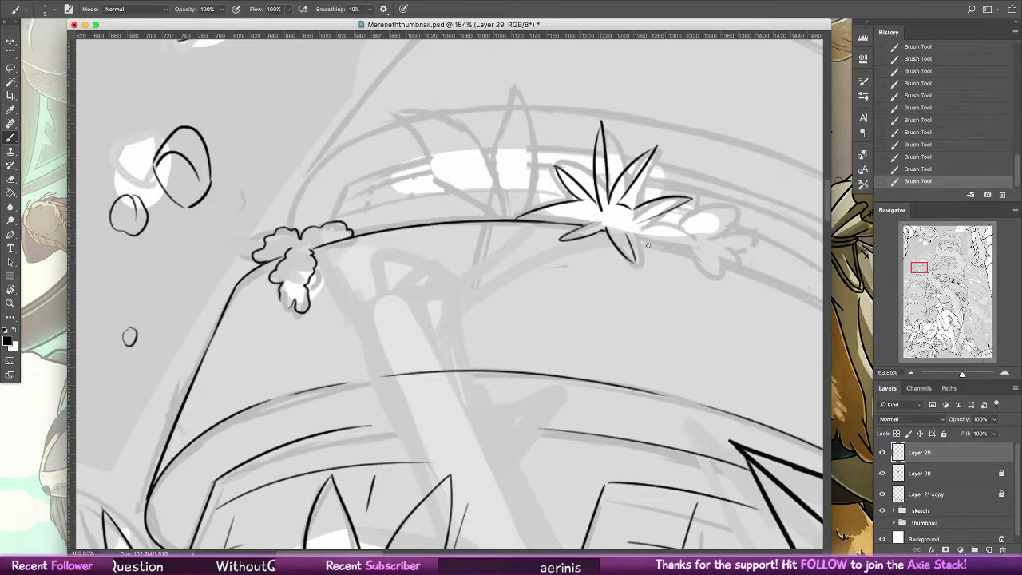
- Continue the ledge line past the grass clump and ink a small round-petalled leaf cluster beside it
left_click_drag(628, 234, 758, 268)
key("super+z")
left_click_drag(629, 235, 695, 252)
mouse_move(635, 222)
left_mouse_down()
mouse_move(692, 230)
mouse_move(585, 264)
left_mouse_up()
mouse_move(599, 227)
left_mouse_down()
mouse_move(620, 226)
mouse_move(631, 243)
mouse_move(606, 286)
left_mouse_up()
mouse_move(631, 268)
left_mouse_down()
mouse_move(626, 292)
mouse_move(663, 257)
left_mouse_up()
left_click_drag(654, 253, 639, 240)
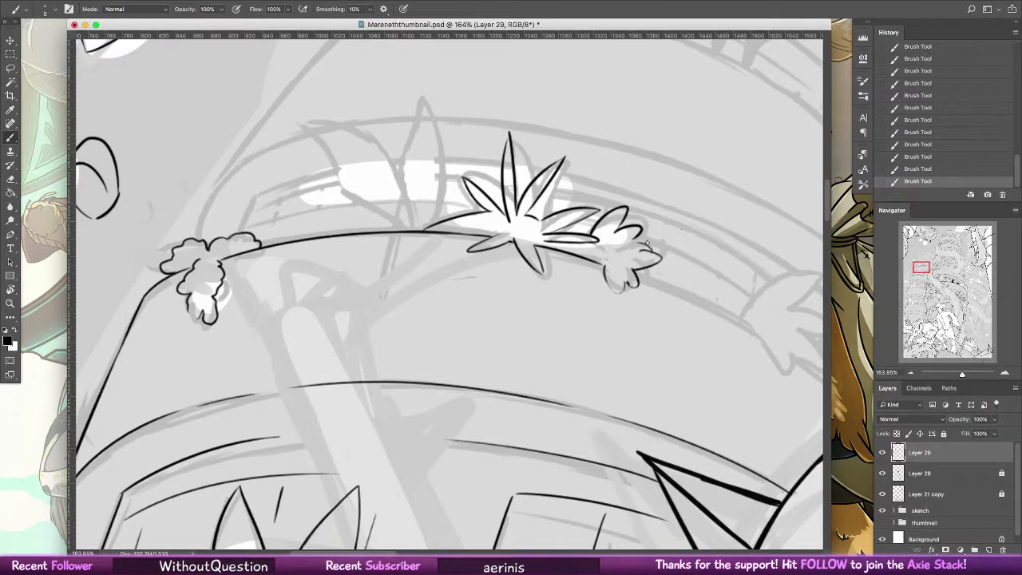
- Ink the remaining ledge edge up to the thorny vine, with a small plant of pointed leaves growing along it
scroll(719, 306, "right", 3)
scroll(719, 306, "down", 2)
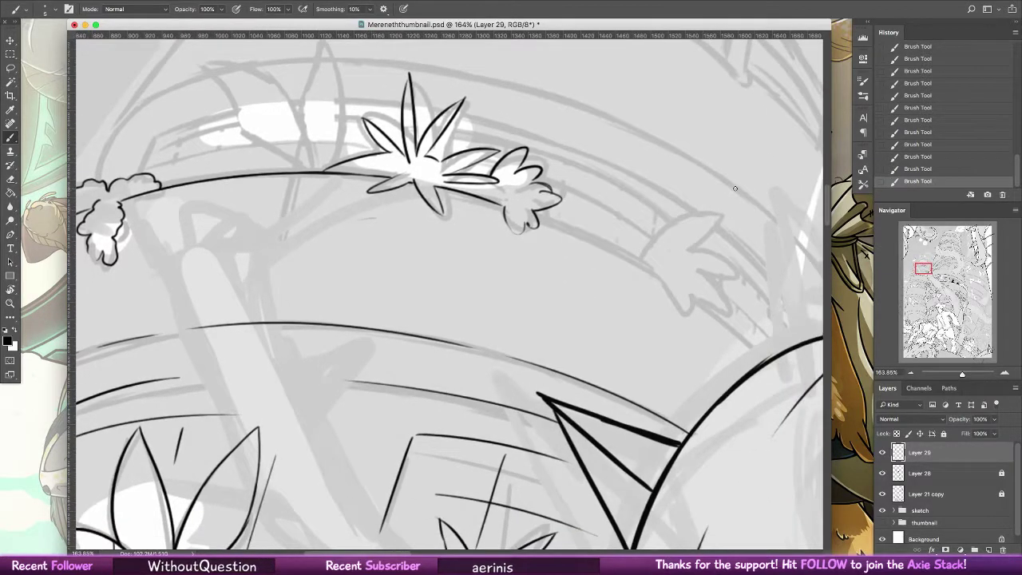
left_click(11, 289)
left_click_drag(188, 112, 136, 274)
left_click(10, 138)
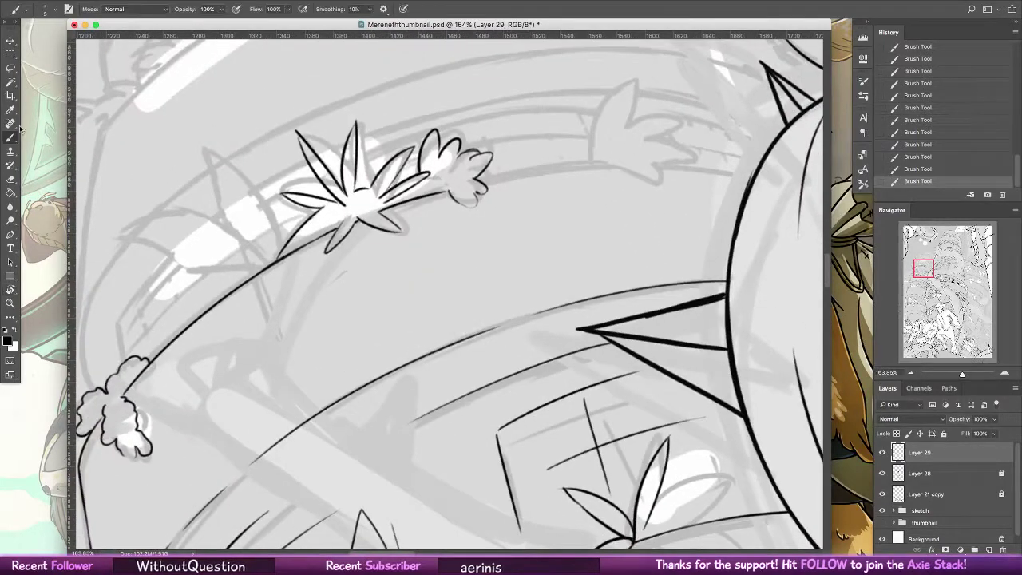
mouse_move(484, 177)
left_mouse_down()
mouse_move(625, 161)
mouse_move(684, 170)
left_mouse_up()
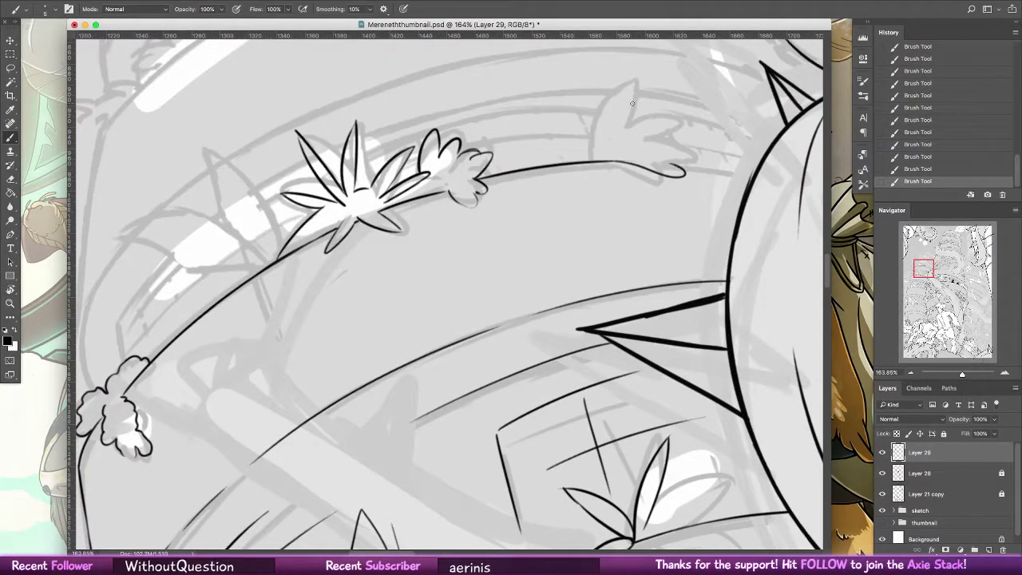
mouse_move(598, 159)
left_mouse_down()
mouse_move(612, 82)
mouse_move(607, 157)
mouse_move(637, 116)
left_mouse_up()
left_click_drag(610, 156, 639, 116)
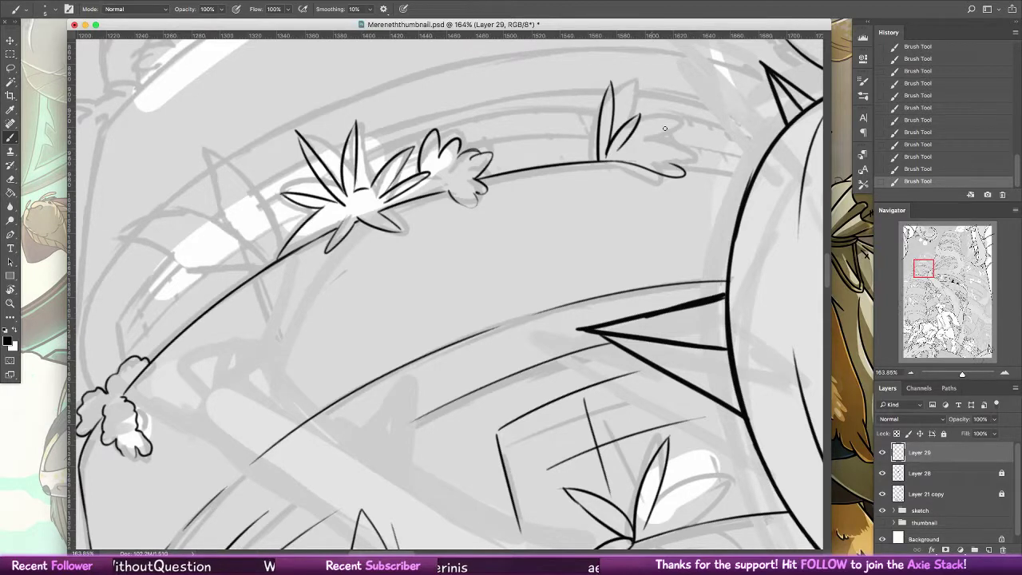
mouse_move(619, 150)
left_mouse_down()
mouse_move(691, 128)
mouse_move(642, 151)
mouse_move(686, 164)
mouse_move(566, 137)
left_mouse_up()
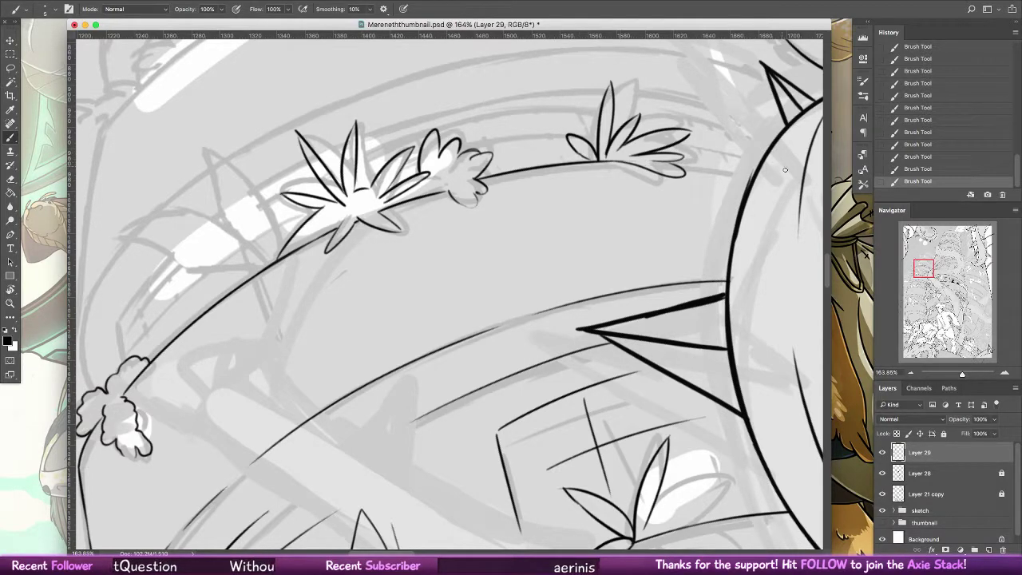
left_click_drag(679, 164, 751, 169)
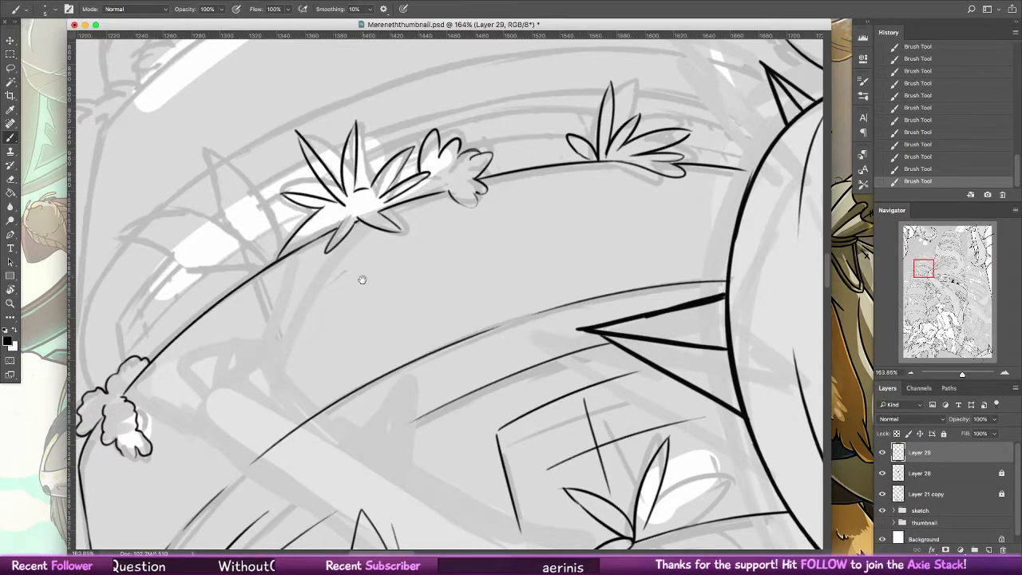
- Ink the recessed wall's short corner edge above the scalloped leaf clump and the start of its curved upper line
left_click_drag(360, 279, 503, 264)
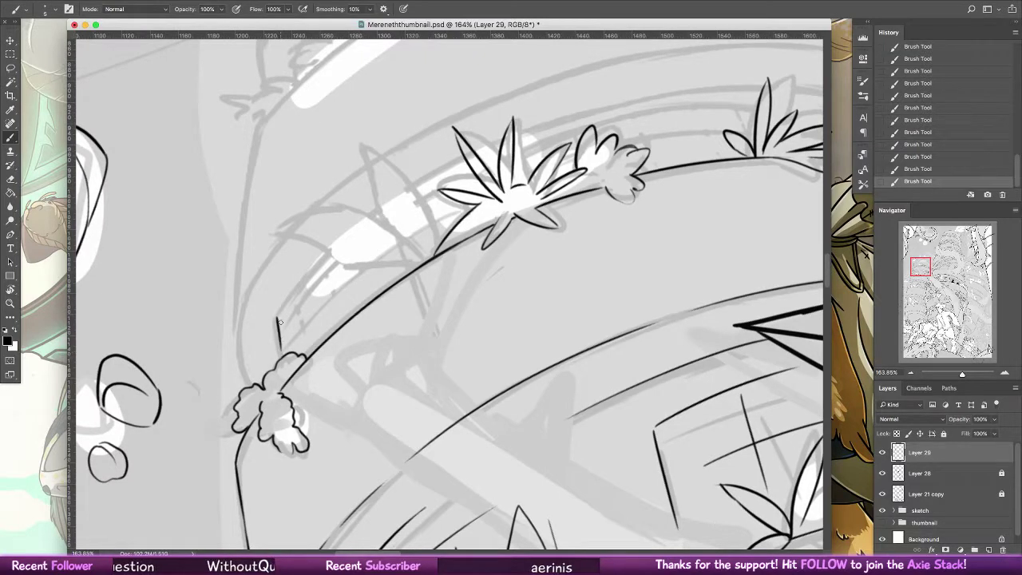
key("super+alt+z")
key("super+alt+z")
mouse_move(276, 315)
left_mouse_down()
mouse_move(279, 352)
mouse_move(327, 300)
left_mouse_up()
scroll(344, 334, "up", 3)
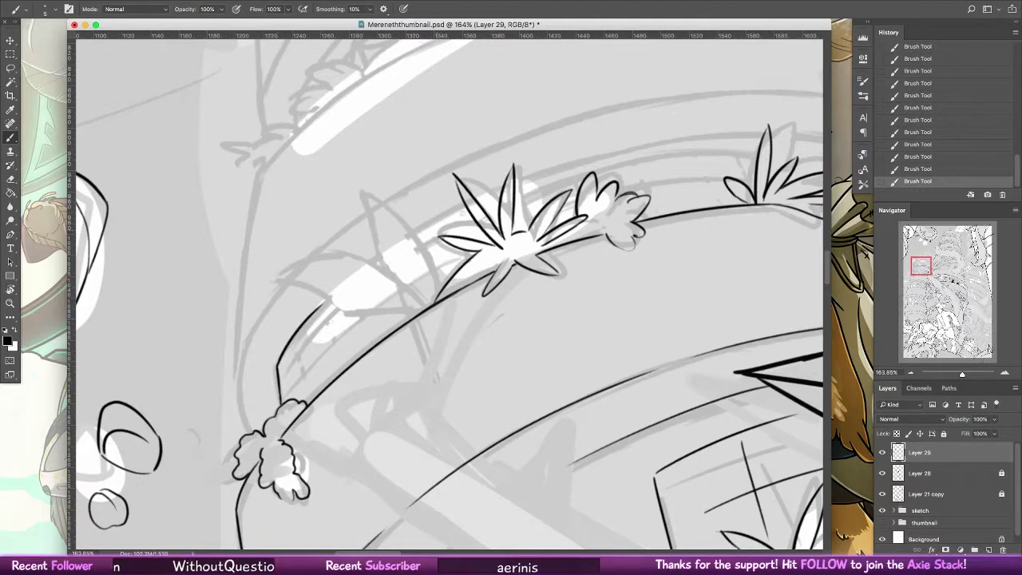
mouse_move(461, 214)
left_mouse_down()
mouse_move(411, 231)
mouse_move(439, 215)
left_mouse_up()
key("super+z")
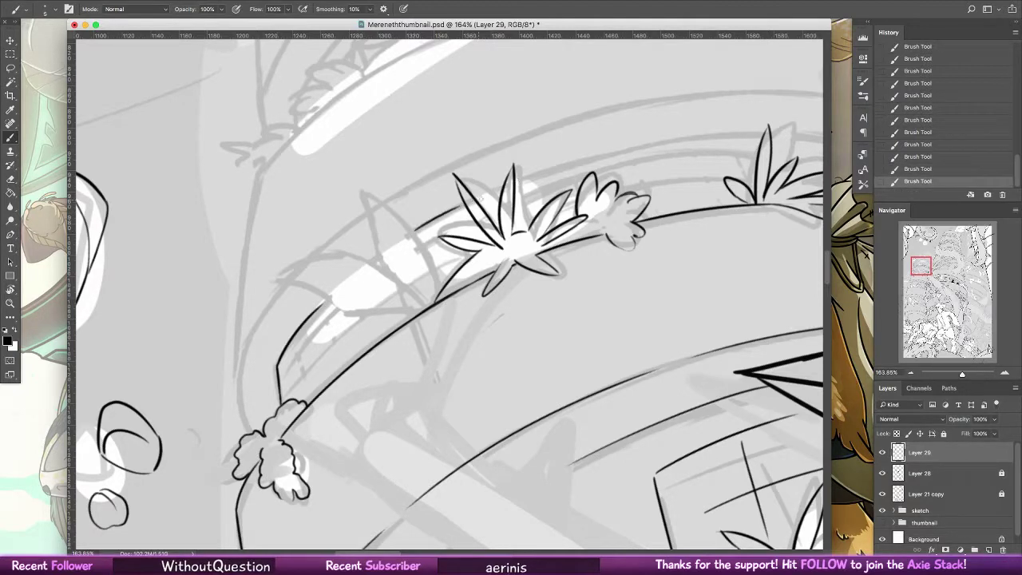
- Ink the recessed wall's curved upper line from the spiky grass clump toward the pointed-leaf plant, redrawing it until it follows the sketch
left_click_drag(515, 182, 695, 139)
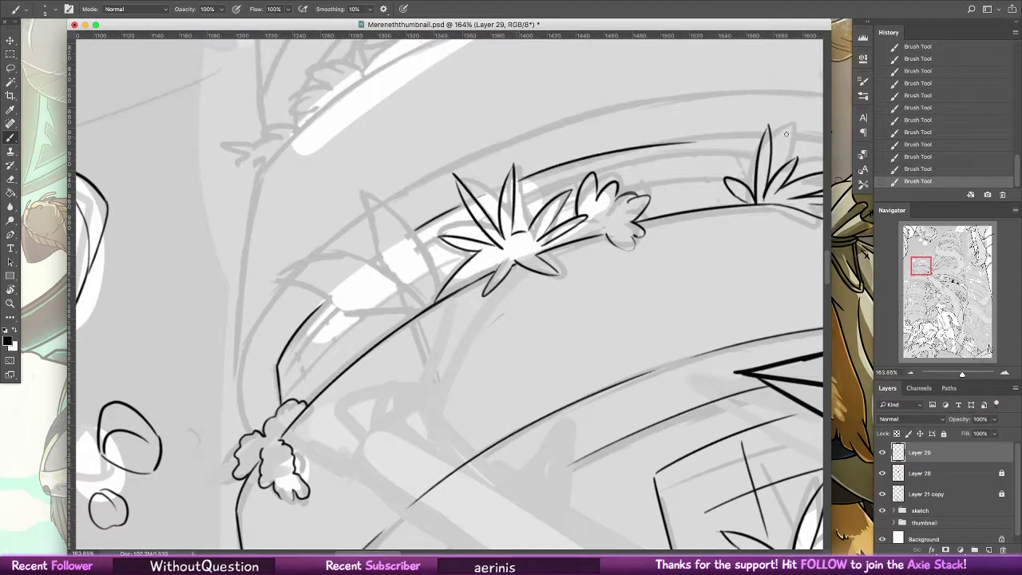
key("ctrl+z")
left_click_drag(519, 176, 690, 132)
key("super+z")
left_click_drag(523, 178, 712, 136)
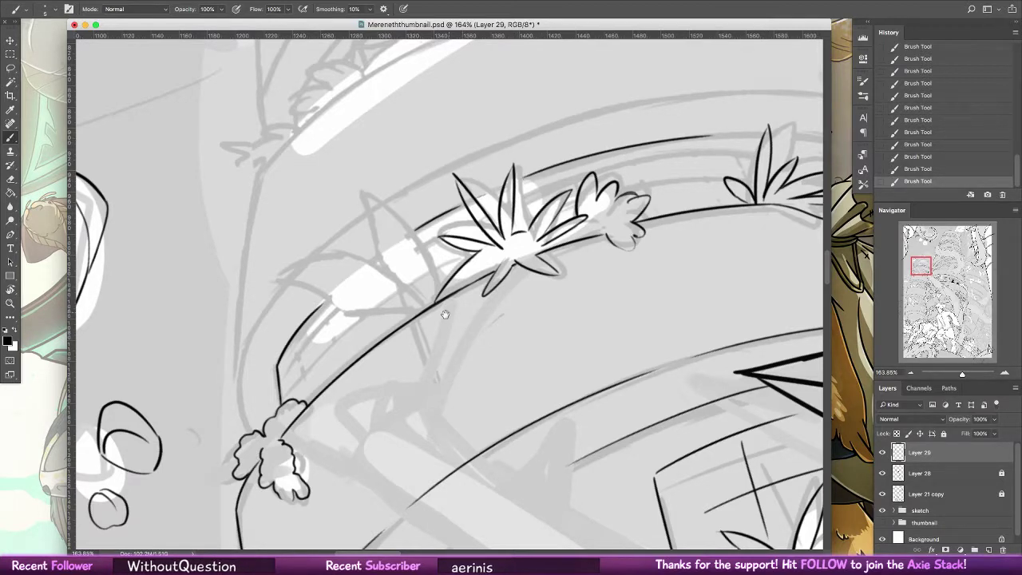
- Review the full page upright with the sketch group hidden, and show the sketch group again over the background towers
scroll(320, 335, "right", 1)
left_click(11, 303)
double_click(10, 303)
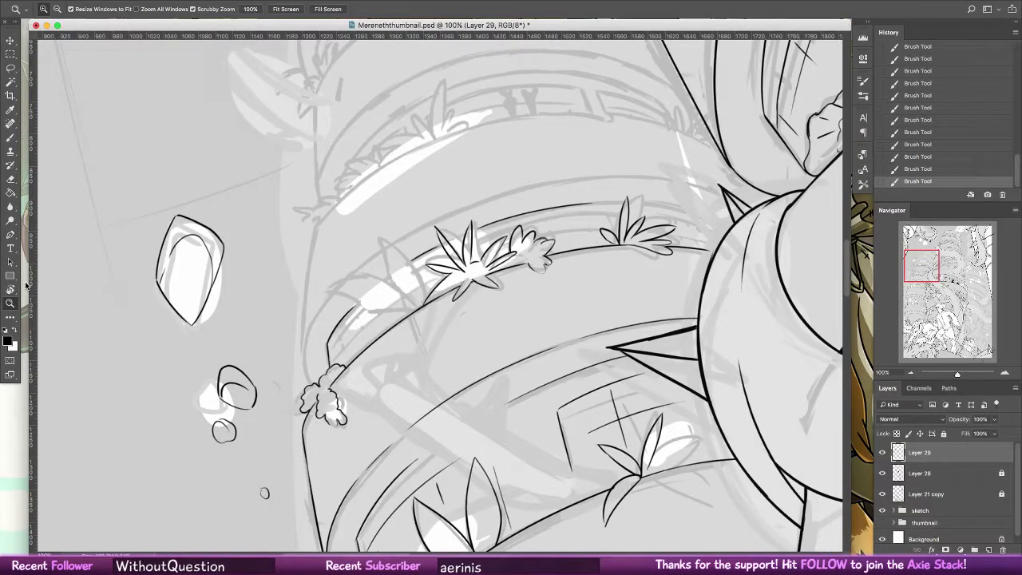
left_click_drag(660, 303, 487, 307)
double_click(10, 289)
double_click(11, 304)
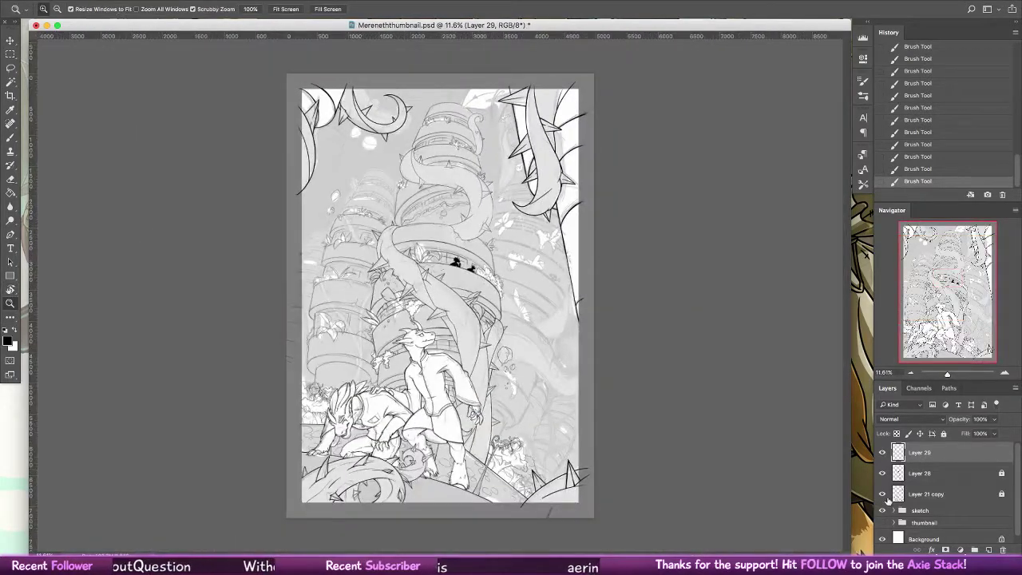
left_click(882, 510)
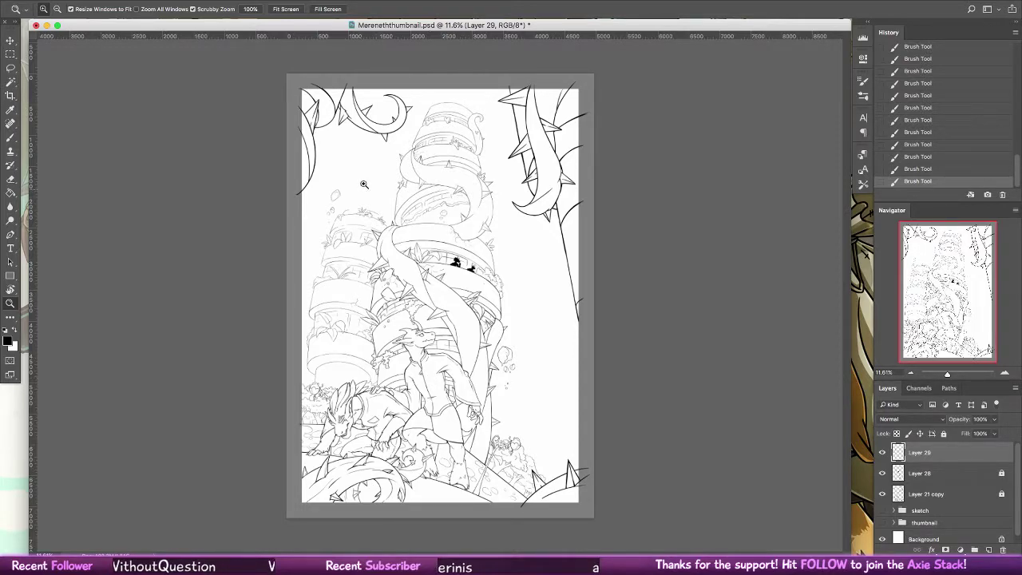
left_click_drag(411, 184, 429, 190)
left_click(883, 510)
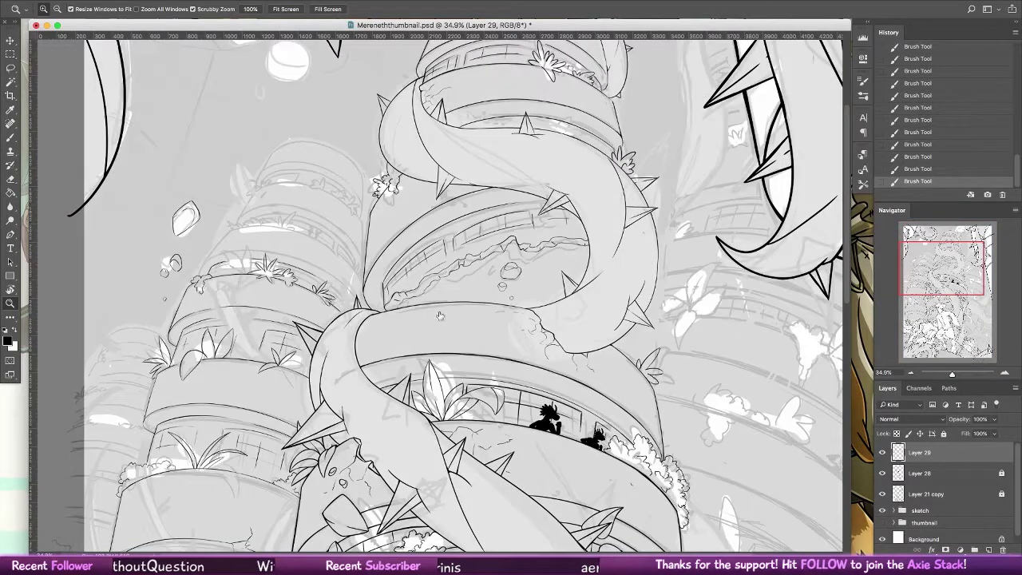
- Ink the curved outer end of the tower rim just above the scalloped leaf clump, redrawing it to follow the sketch
left_click_drag(265, 224, 325, 236)
key("b")
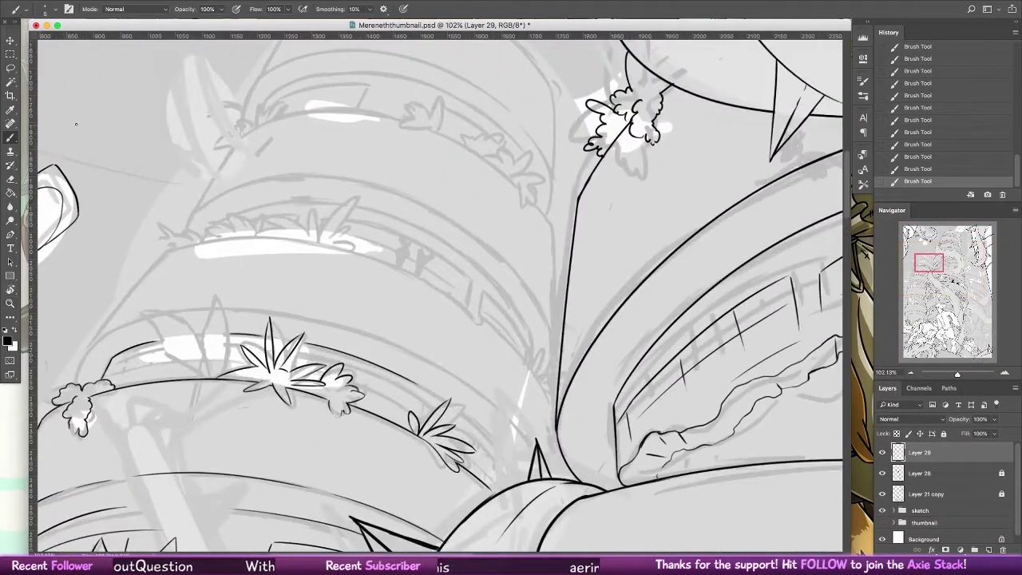
scroll(204, 224, "left", 10)
scroll(204, 225, "down", 2)
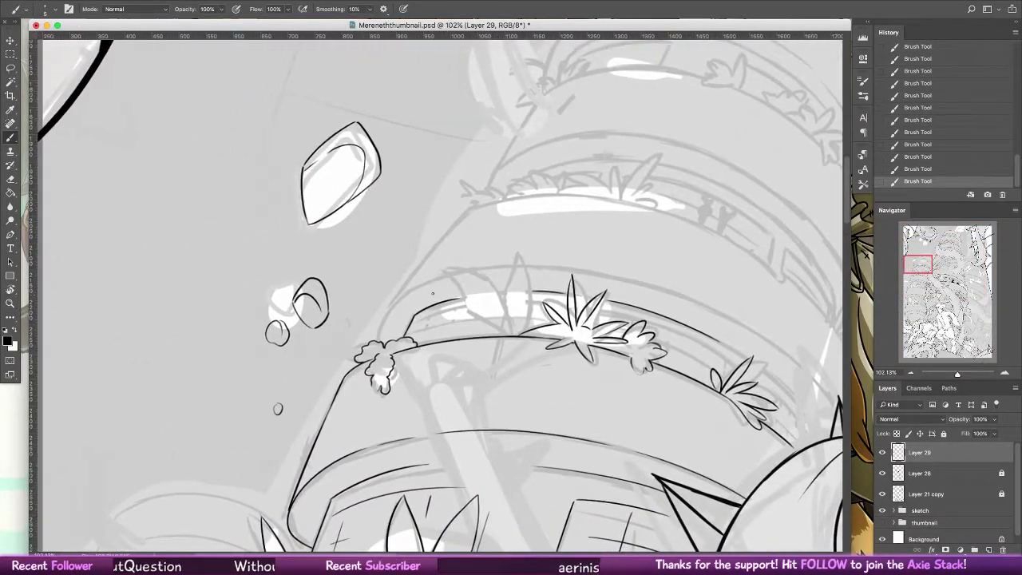
key("ctrl+z")
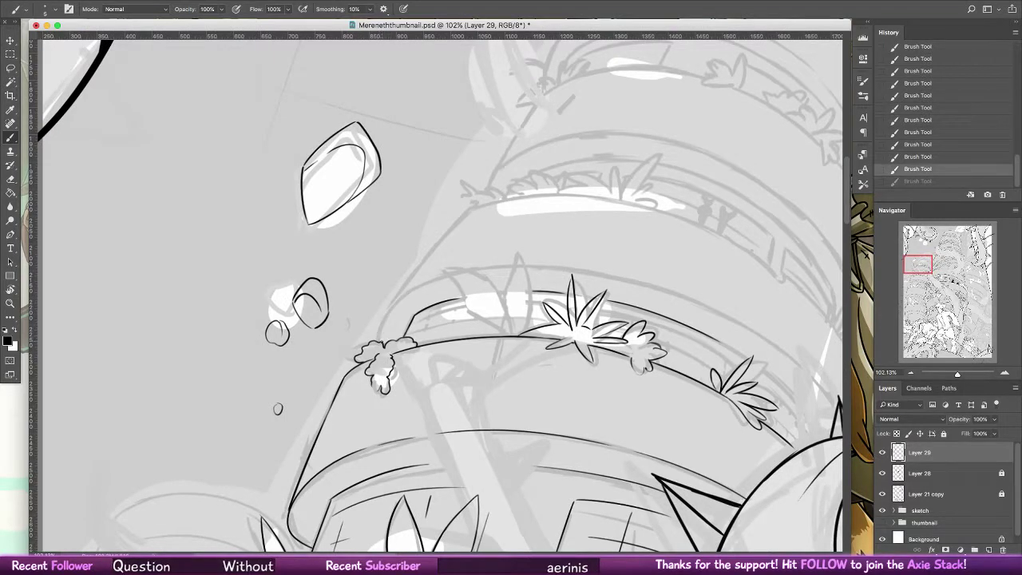
left_click_drag(381, 343, 412, 291)
key("super+z")
key("super+z")
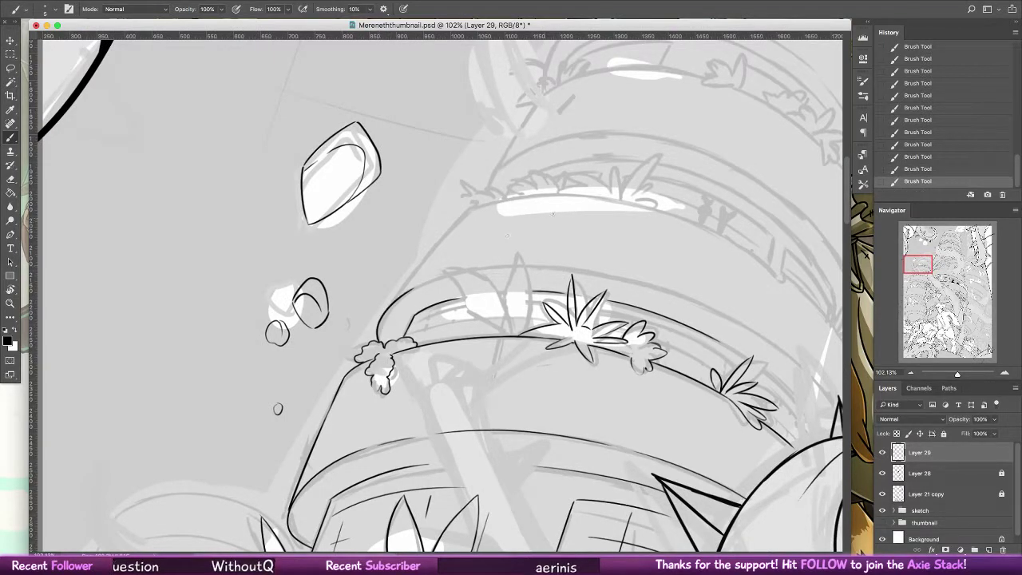
- Ink a pointed-leaf plant between the scalloped clump and the spiky grass, plus the rim's upper line and the tier's outer wall edge
mouse_move(479, 330)
left_mouse_down()
mouse_move(503, 274)
mouse_move(495, 336)
left_mouse_up()
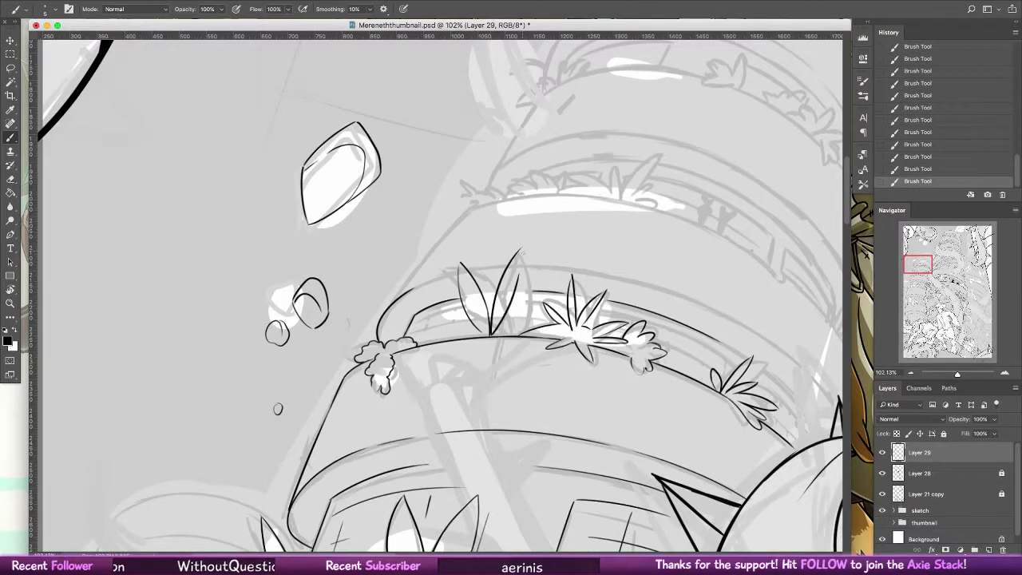
key("super+z")
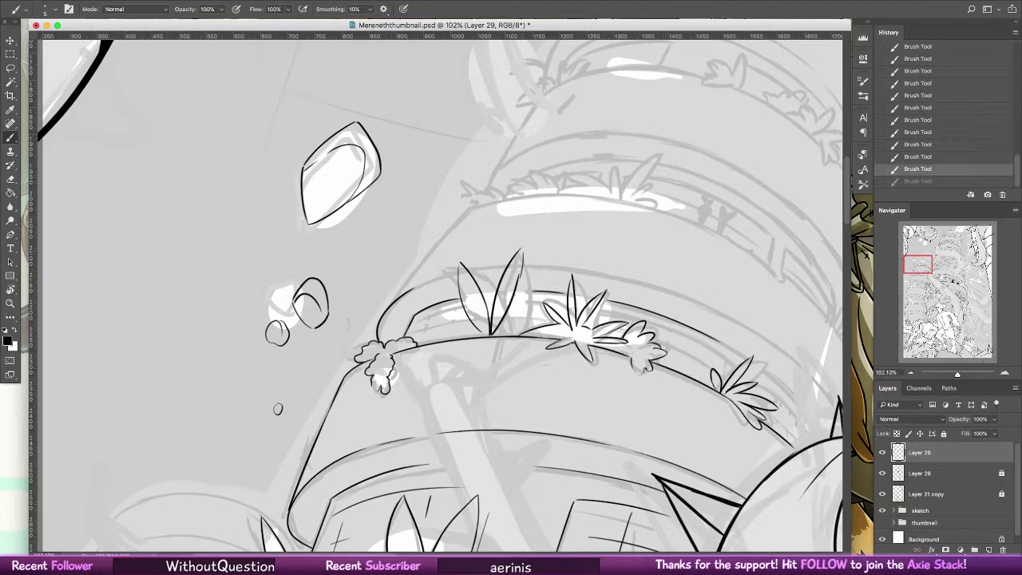
key("super+shift+z")
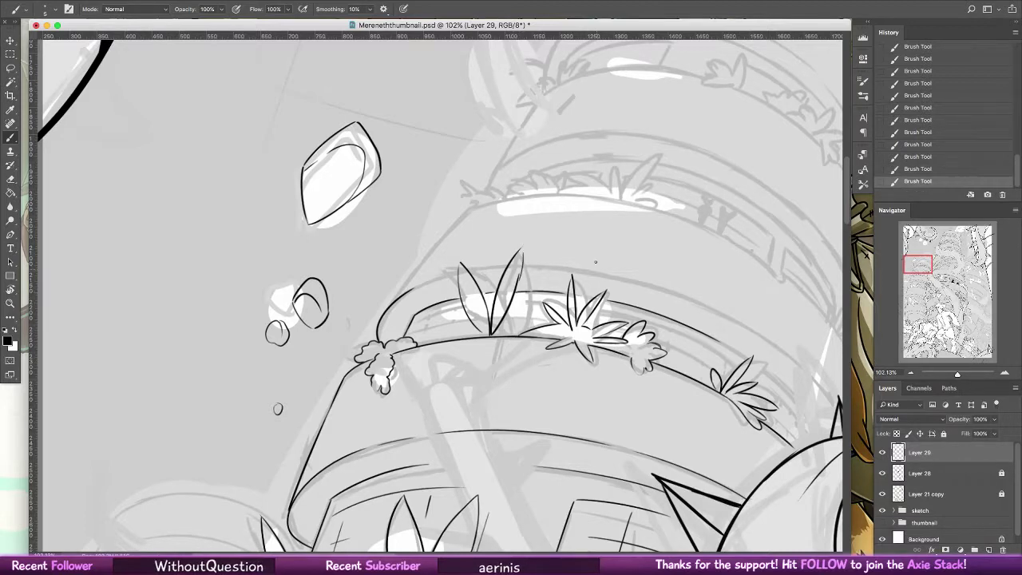
left_click_drag(528, 266, 750, 317)
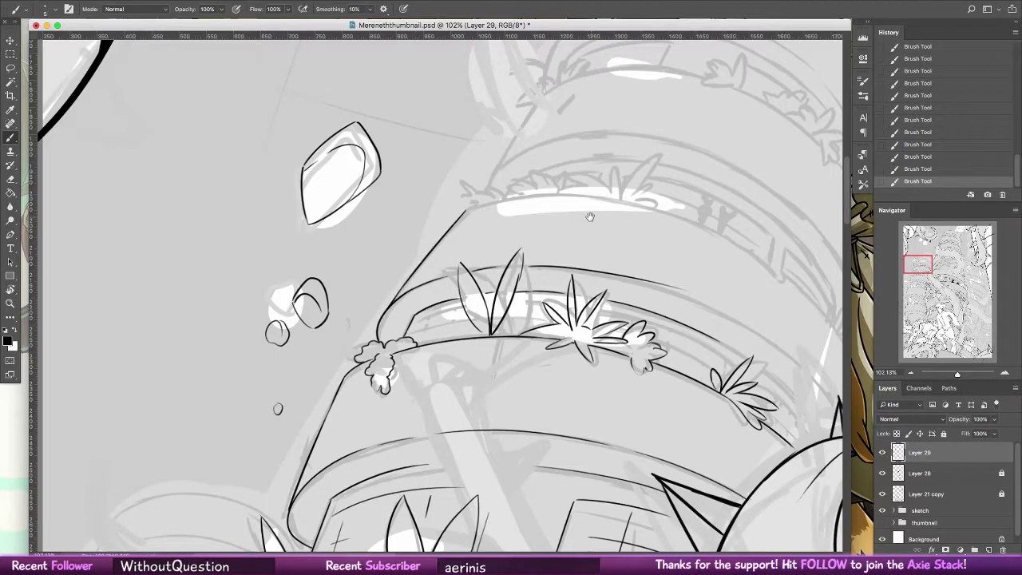
- Rotate the canvas view to -41° around the background tower's unfinished upper tiers, with the Brush tool active
left_click(11, 290)
mouse_move(195, 231)
left_mouse_down()
mouse_move(200, 379)
mouse_move(214, 407)
left_mouse_up()
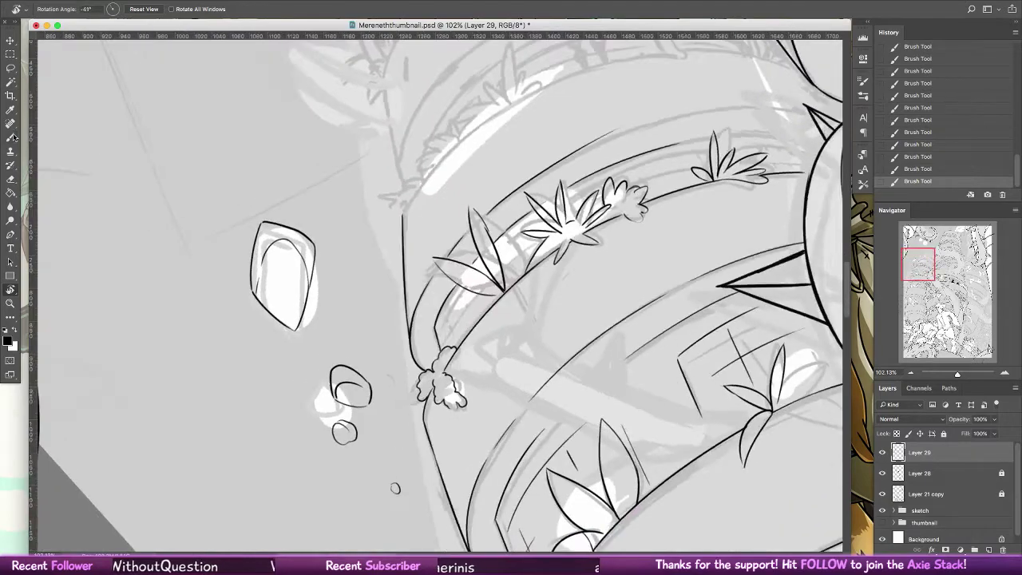
left_click(11, 137)
mouse_move(719, 144)
left_mouse_down()
mouse_move(603, 240)
mouse_move(604, 249)
mouse_move(693, 245)
left_mouse_up()
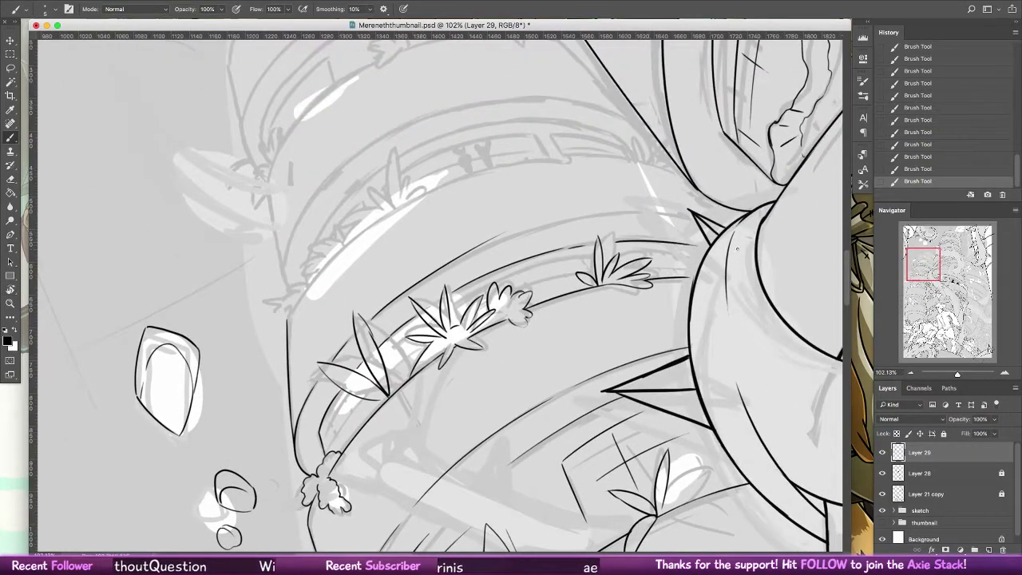
scroll(732, 296, "down", 10)
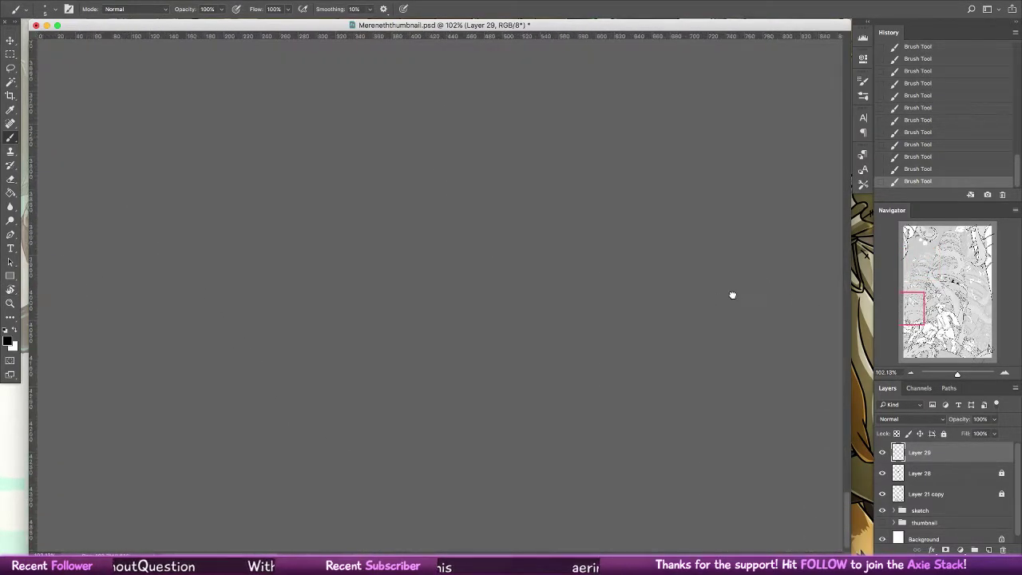
left_click_drag(732, 296, 166, 464)
left_click_drag(639, 160, 293, 458)
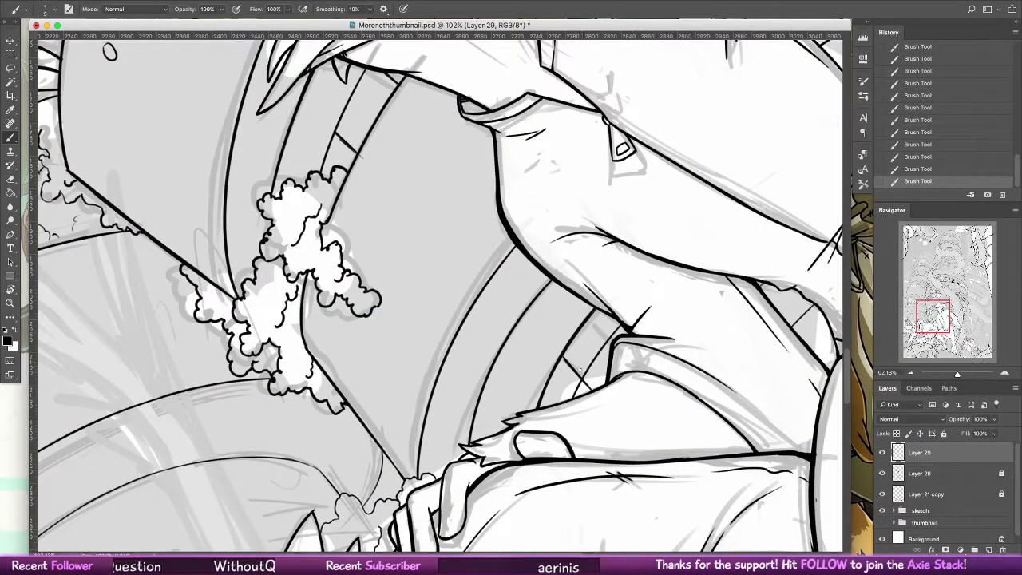
scroll(580, 368, "up", 6)
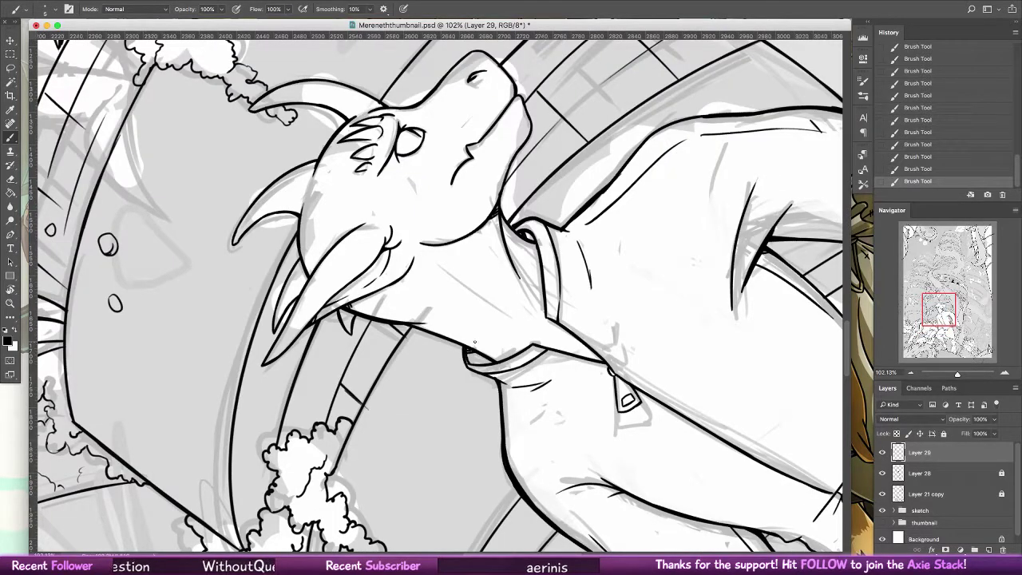
left_click_drag(621, 286, 651, 359)
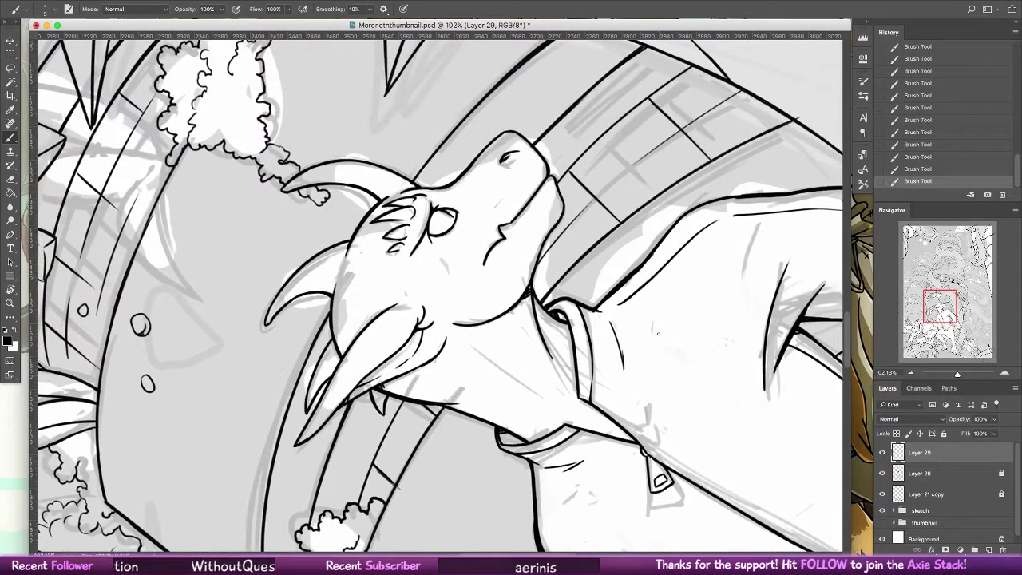
left_click(953, 266)
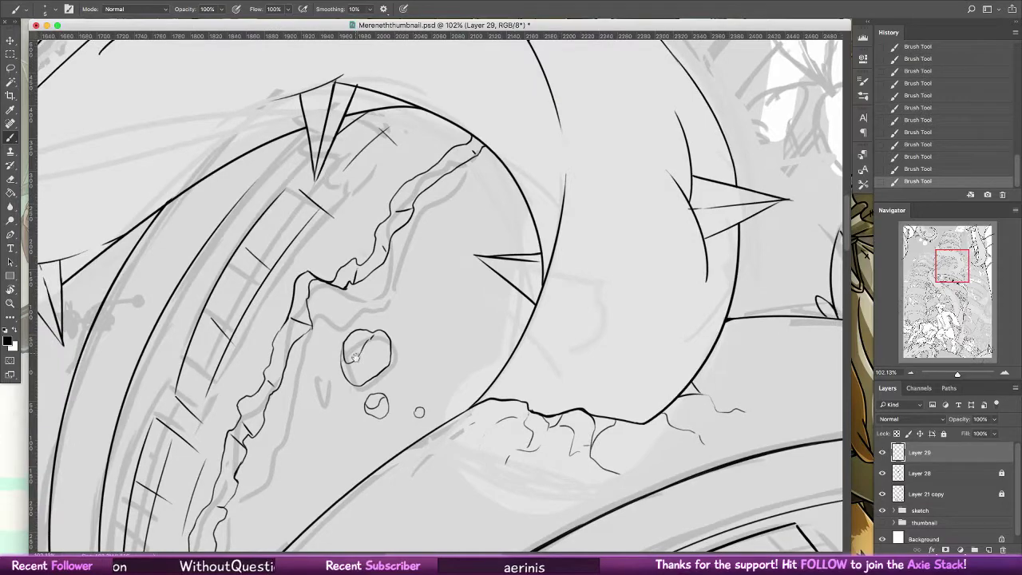
left_click_drag(356, 358, 843, 162)
left_click_drag(418, 406, 551, 175)
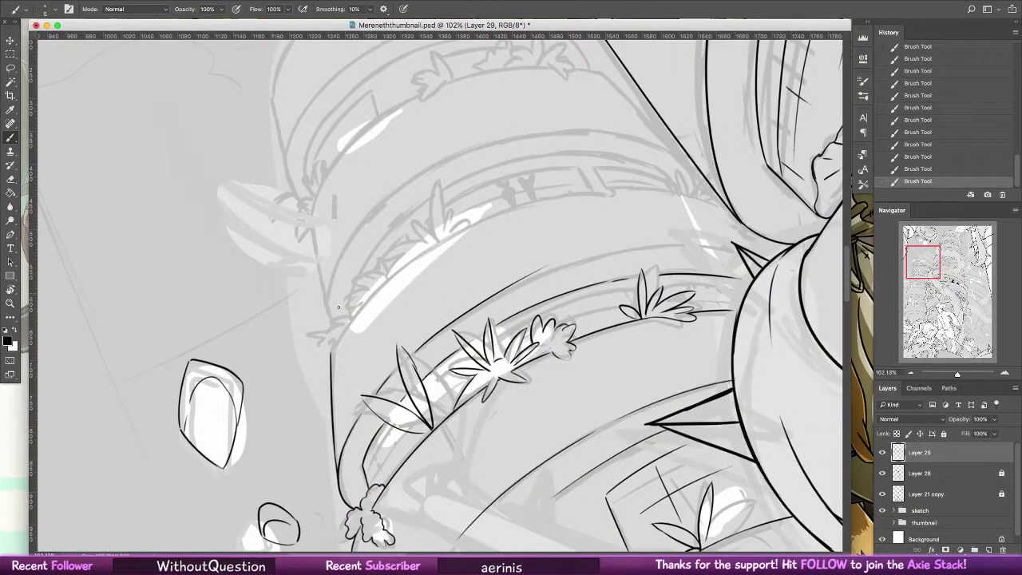
- Ink the next tier's curved ledge edge, starting at the top of the outer wall and following the white highlight
left_click_drag(332, 350, 406, 257)
key("super+z")
mouse_move(332, 351)
left_mouse_down()
mouse_move(376, 291)
mouse_move(487, 218)
left_mouse_up()
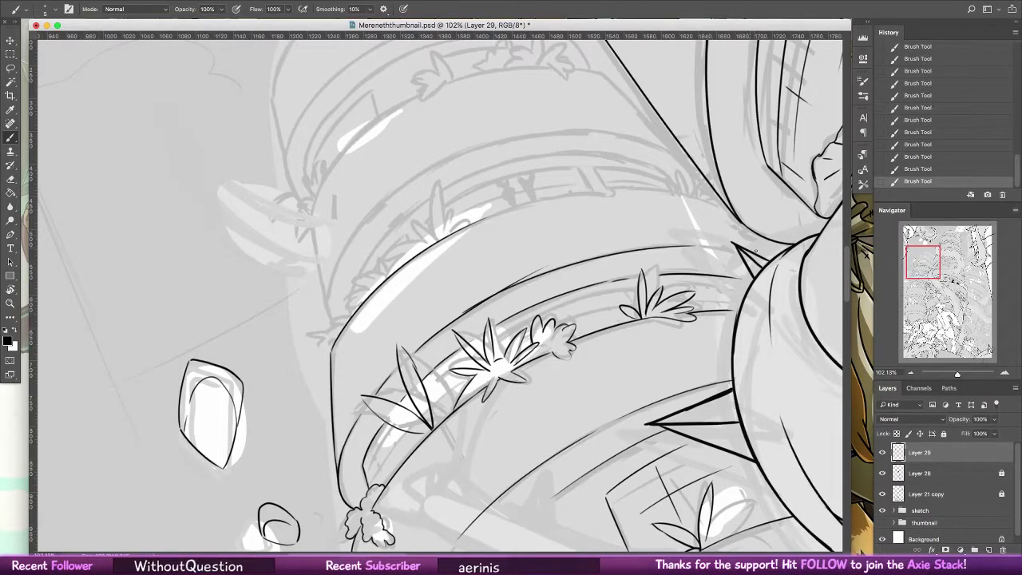
- Extend the rim's upper line across to the thorny vine and erase the doubled strokes where the line segments overlap
mouse_move(484, 300)
left_mouse_down()
mouse_move(726, 247)
mouse_move(705, 250)
left_mouse_up()
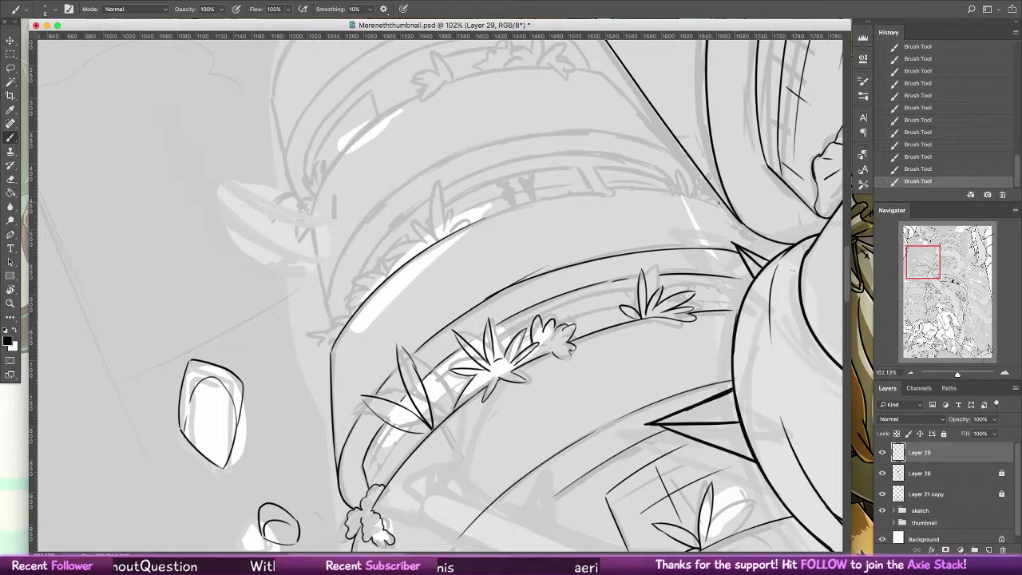
key("e")
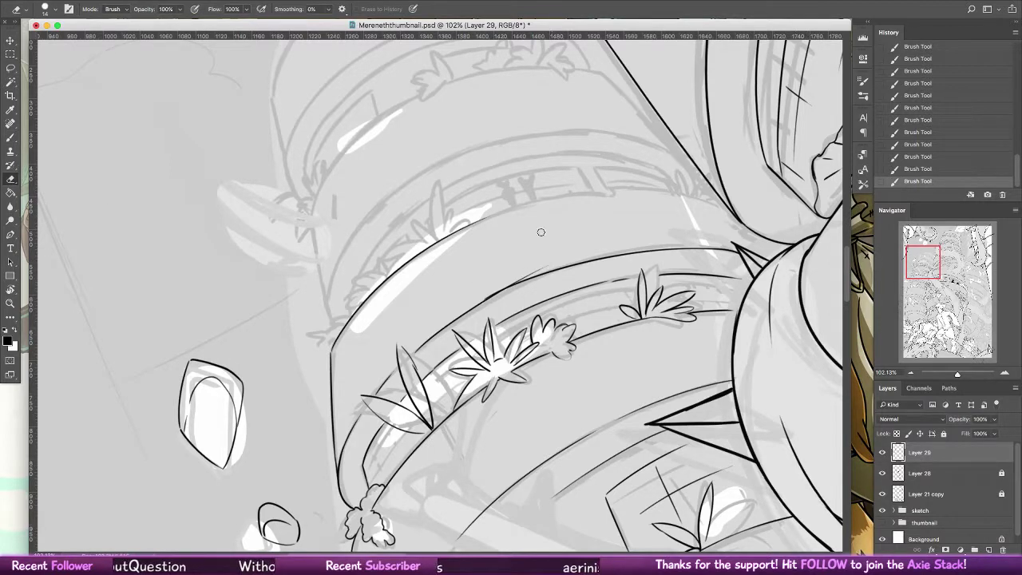
left_click_drag(506, 277, 566, 255)
left_click_drag(471, 302, 561, 259)
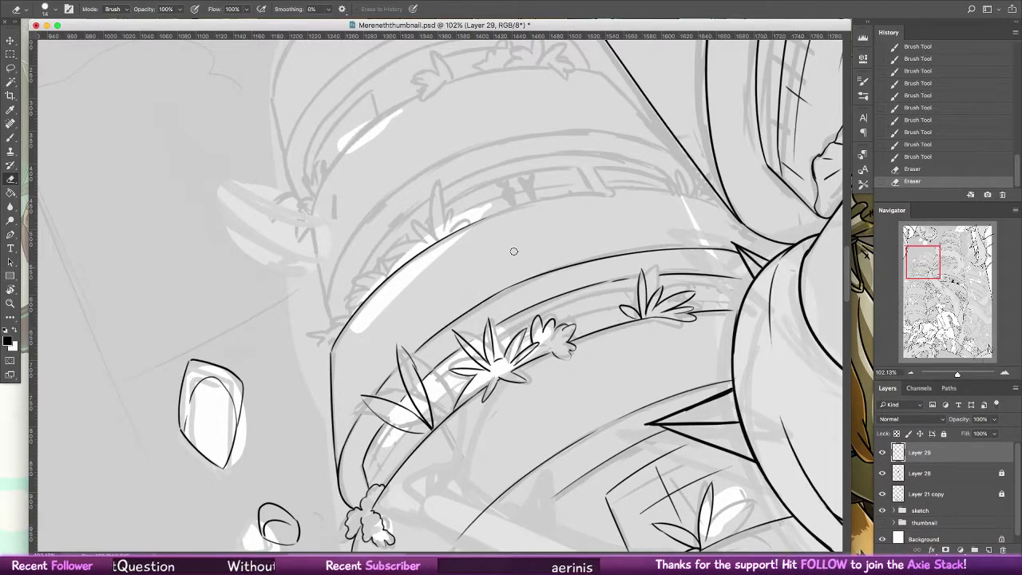
- Ink the rest of the tier's ledge edge to the neighbouring tower and join it smoothly to the first segment
left_click(11, 138)
left_click_drag(468, 224, 619, 193)
key("super+z")
left_click_drag(723, 200, 549, 196)
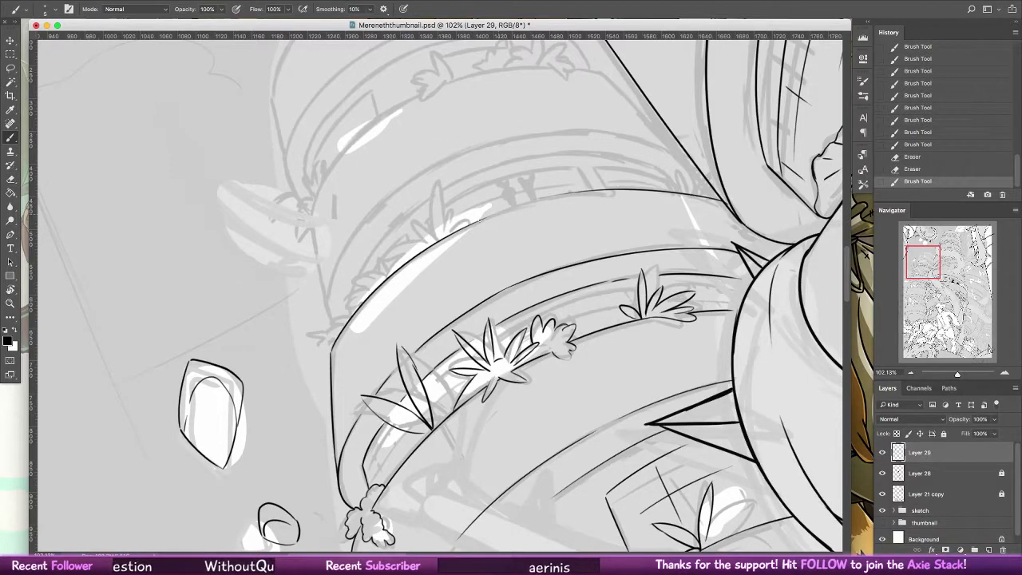
left_click_drag(444, 238, 580, 193)
key("super+z")
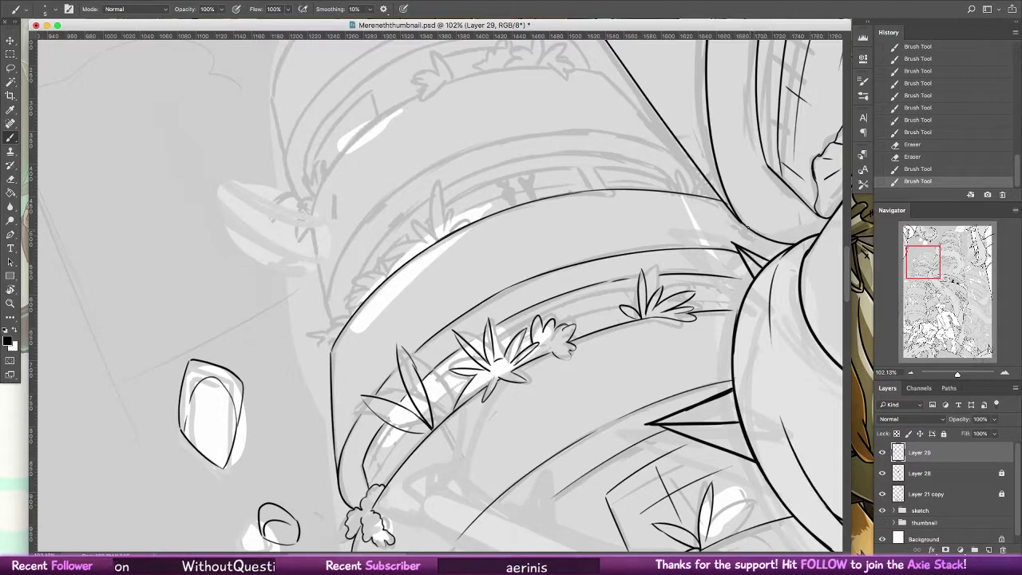
- Ink the short edge strokes beside the vine's thorn where the tier and its rim end, redrawing them as needed
mouse_move(747, 226)
left_mouse_down()
mouse_move(764, 258)
mouse_move(758, 246)
left_mouse_up()
key("super+z")
key("super+z")
key("super+z")
left_click_drag(754, 238, 762, 253)
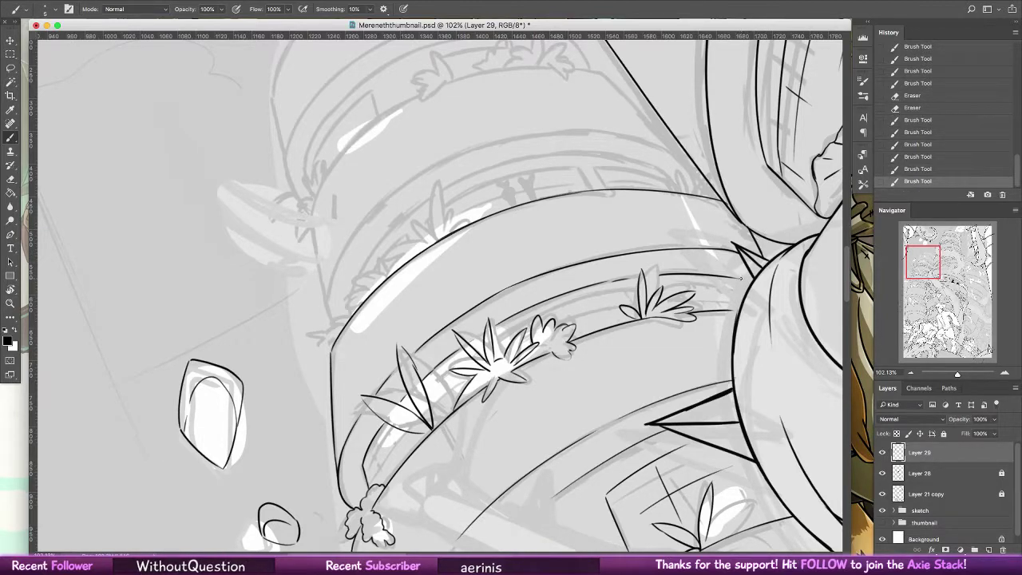
left_click_drag(743, 281, 750, 262)
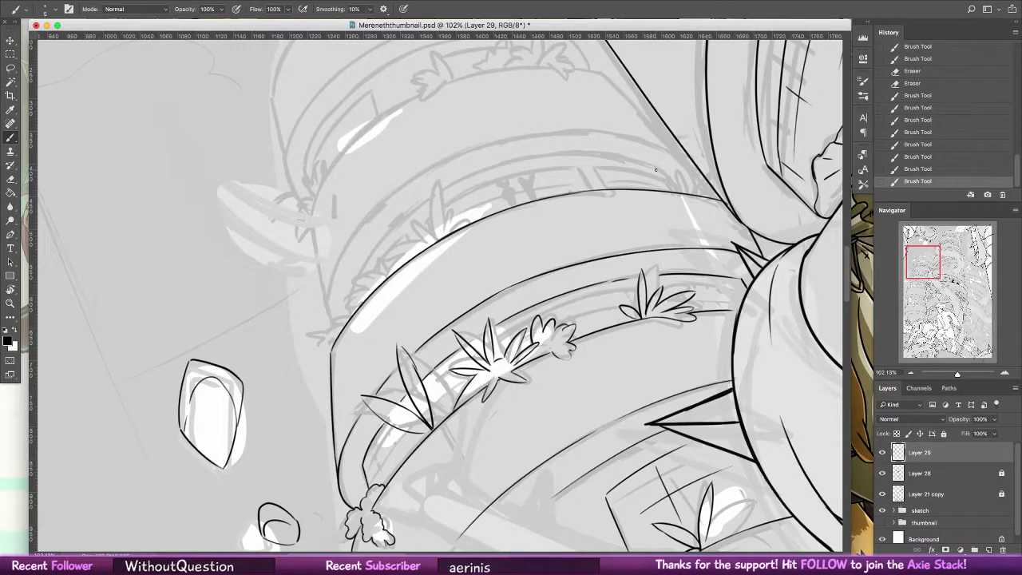
- Ink small brick joints on the recessed wall, near its outer corner and on both sides of the grass clump nearest the vine
key("ctrl+z")
key("ctrl+z")
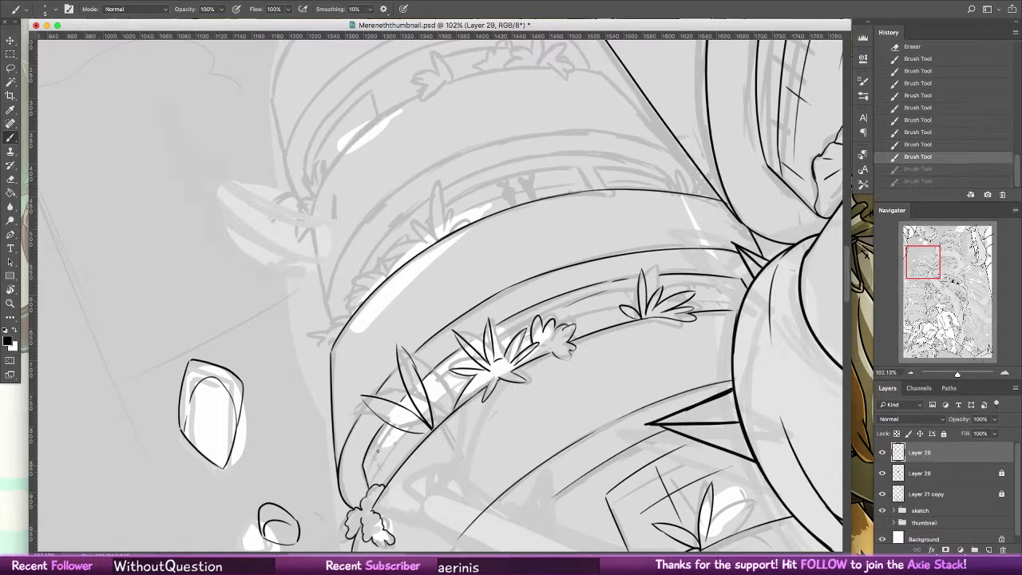
key("ctrl+shift+z")
key("ctrl+shift+z")
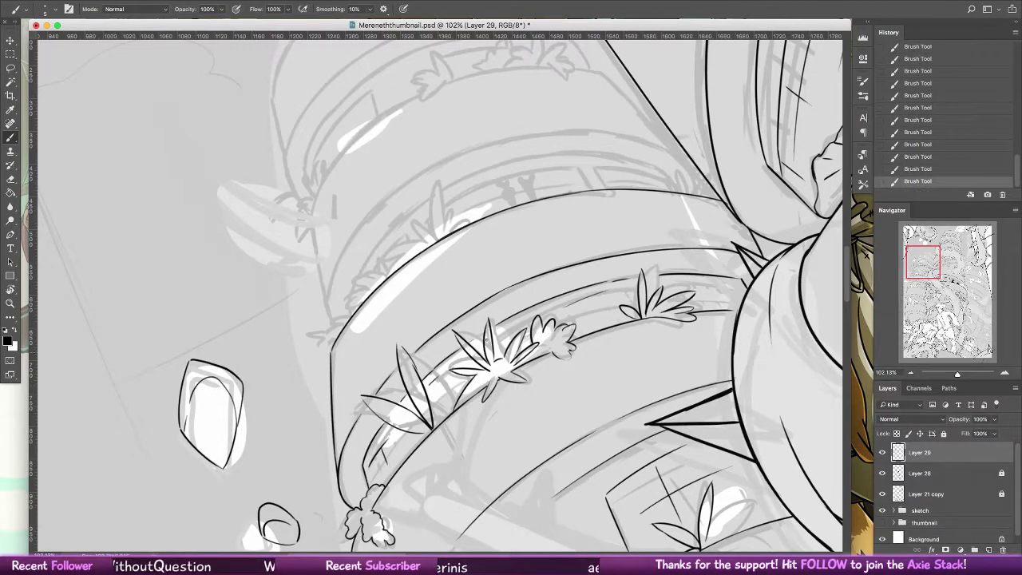
left_click_drag(793, 213, 578, 512)
mouse_move(591, 216)
left_mouse_down()
mouse_move(544, 310)
mouse_move(447, 360)
mouse_move(479, 415)
mouse_move(526, 396)
mouse_move(564, 349)
mouse_move(559, 279)
mouse_move(639, 262)
mouse_move(588, 304)
mouse_move(600, 289)
left_mouse_up()
mouse_move(655, 266)
left_mouse_down()
mouse_move(717, 263)
mouse_move(705, 278)
mouse_move(714, 274)
left_mouse_up()
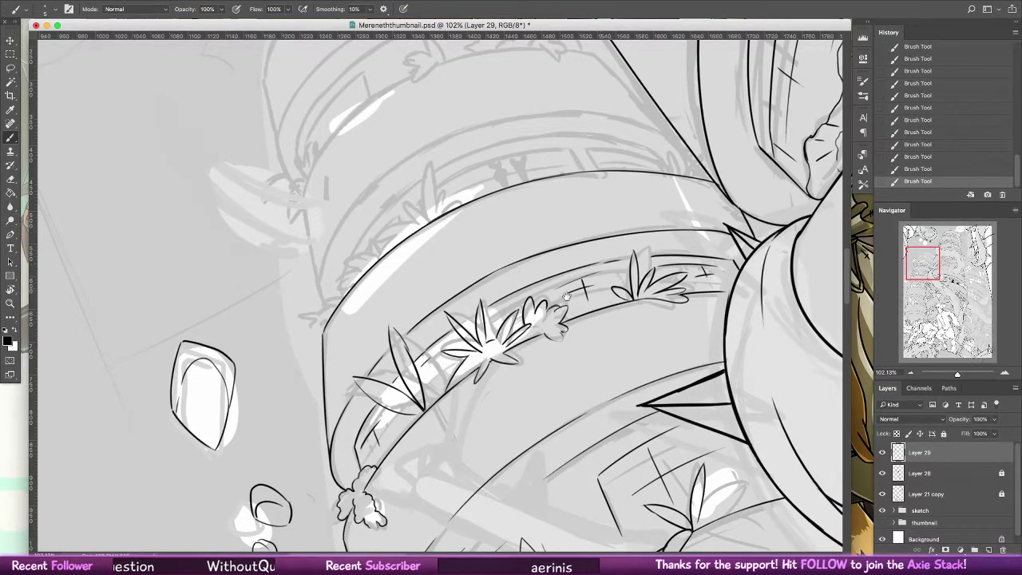
- Ink a spiky leaf plant and small scalloped leaf clumps along the next ledge edge down to its outer corner
mouse_move(400, 245)
left_mouse_down()
mouse_move(459, 381)
mouse_move(475, 384)
mouse_move(470, 392)
mouse_move(484, 381)
mouse_move(470, 375)
mouse_move(488, 370)
mouse_move(482, 332)
mouse_move(507, 307)
mouse_move(503, 360)
mouse_move(532, 348)
left_mouse_up()
mouse_move(465, 382)
left_mouse_down()
mouse_move(428, 426)
mouse_move(432, 388)
mouse_move(421, 448)
mouse_move(401, 451)
mouse_move(394, 482)
left_mouse_up()
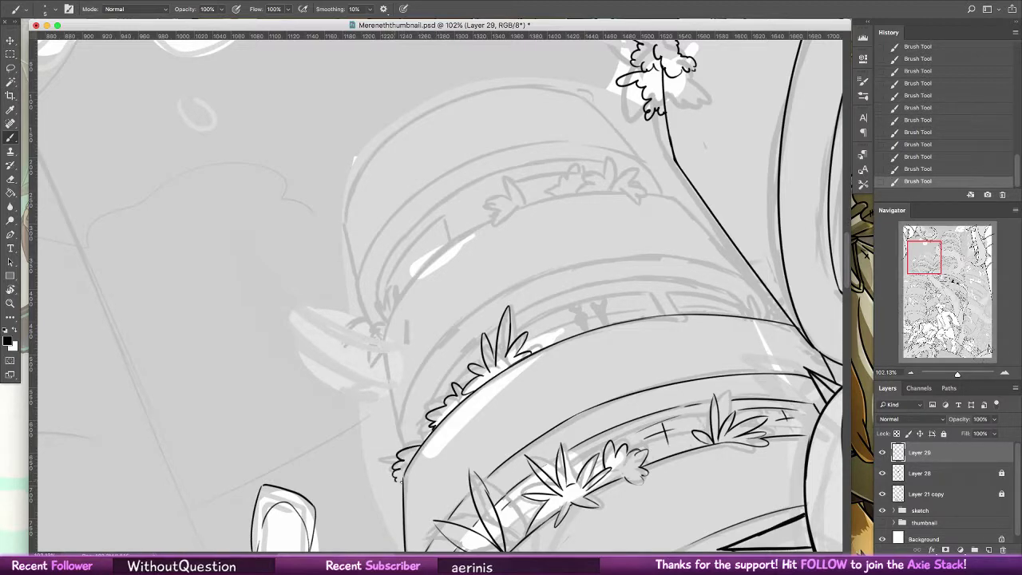
- Ink the next rim's long curved upper line from the outer corner to the neighbouring tower, redrawing it until it follows the sketch
mouse_move(401, 427)
left_mouse_down()
mouse_move(413, 452)
mouse_move(401, 432)
mouse_move(468, 314)
mouse_move(523, 279)
mouse_move(602, 255)
left_mouse_up()
key("alt+super+z")
key("alt+super+z")
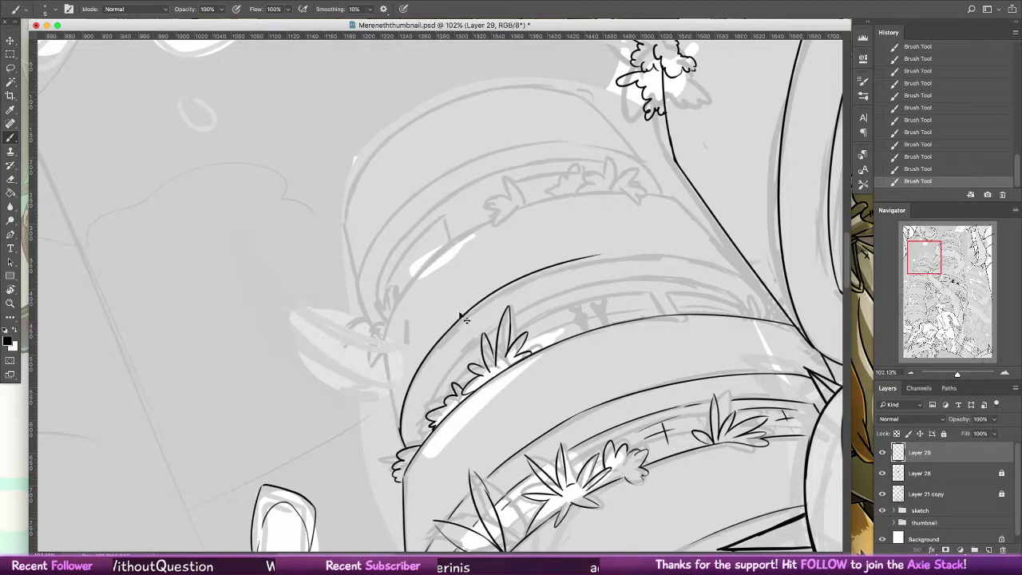
key("alt+super+z")
left_click_drag(469, 312, 663, 257)
key("ctrl+z")
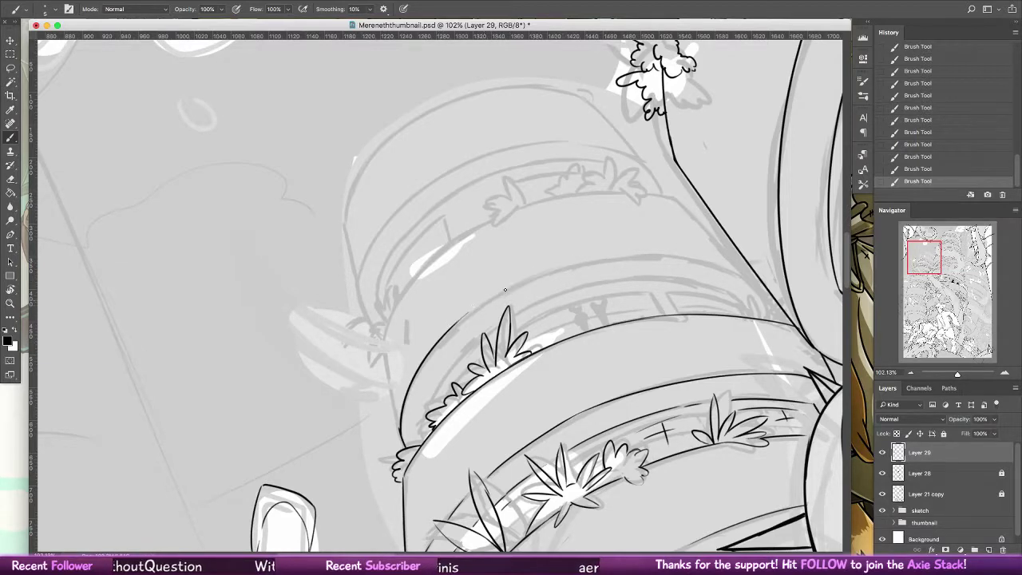
left_click_drag(496, 294, 663, 257)
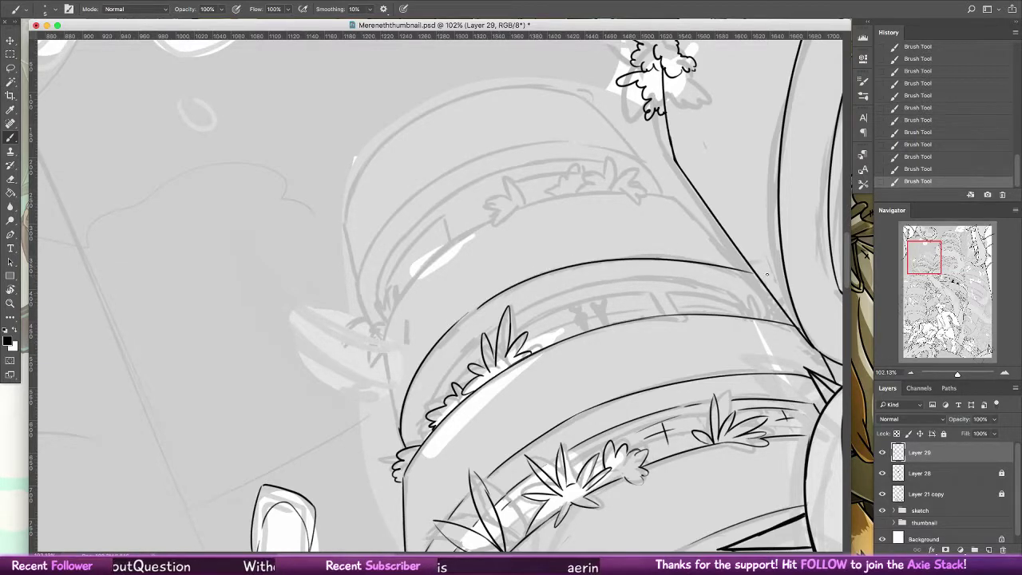
key("ctrl+z")
mouse_move(483, 305)
left_mouse_down()
mouse_move(637, 258)
mouse_move(760, 290)
left_mouse_up()
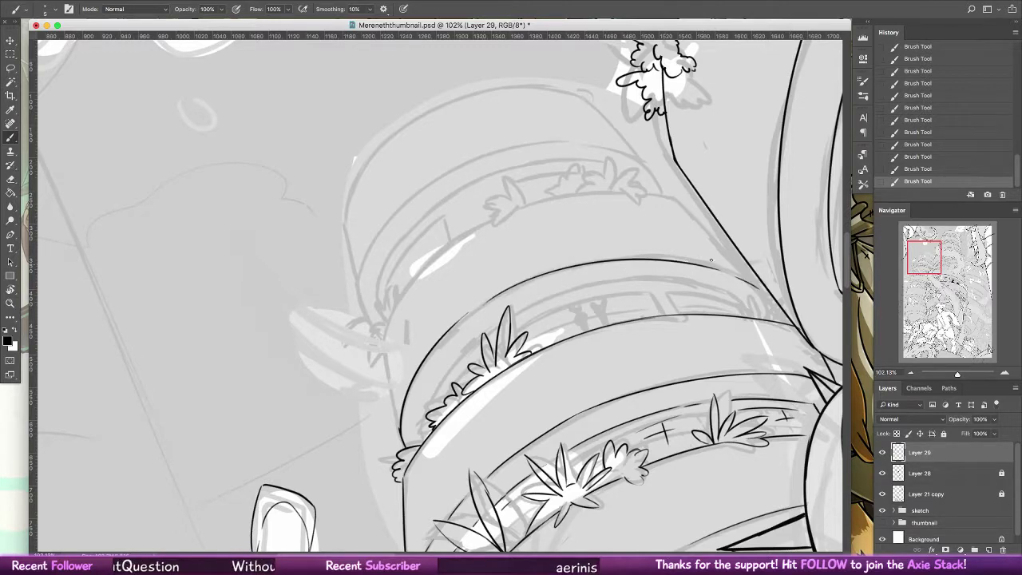
- Ink the rim's lower curved line above the recessed wall, from the spiky plant toward the neighbouring tower, redrawing it until it follows the sketch
mouse_move(426, 441)
left_mouse_down()
mouse_move(446, 377)
mouse_move(471, 347)
left_mouse_up()
left_click_drag(544, 299, 657, 279)
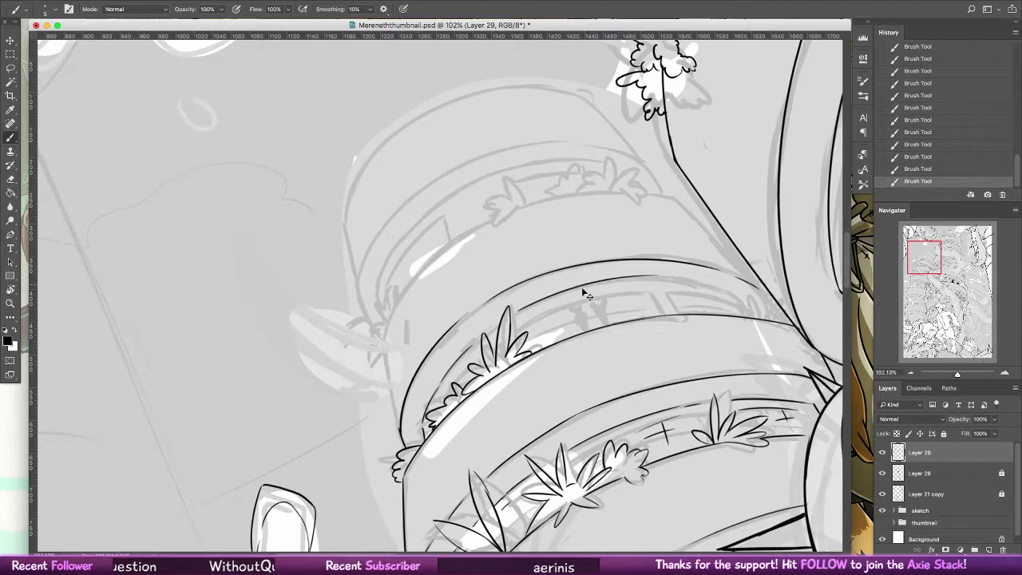
key("super+z")
mouse_move(519, 311)
left_mouse_down()
mouse_move(697, 286)
mouse_move(725, 291)
left_mouse_up()
left_click_drag(644, 284, 755, 305)
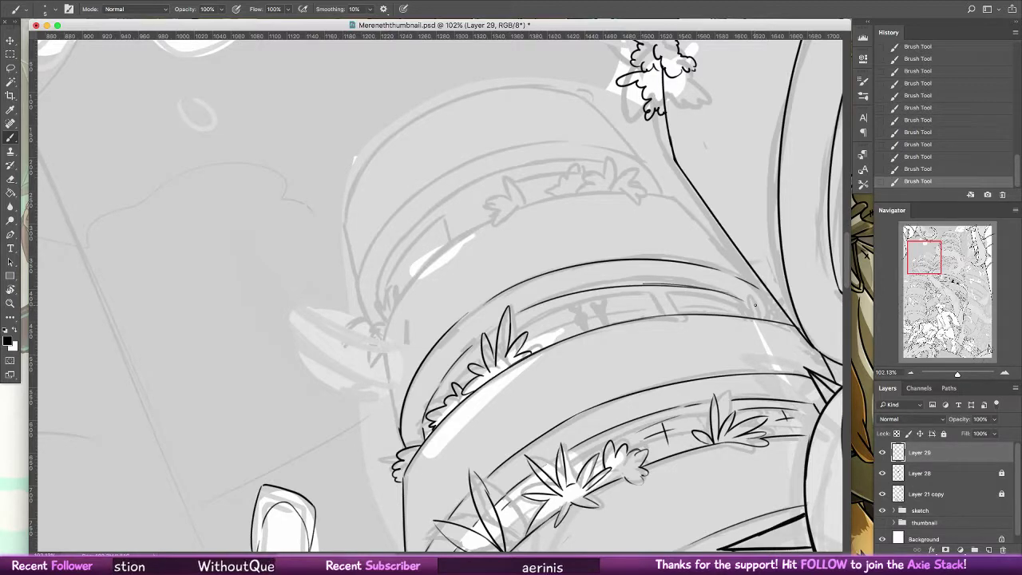
key("ctrl+z")
key("ctrl+z")
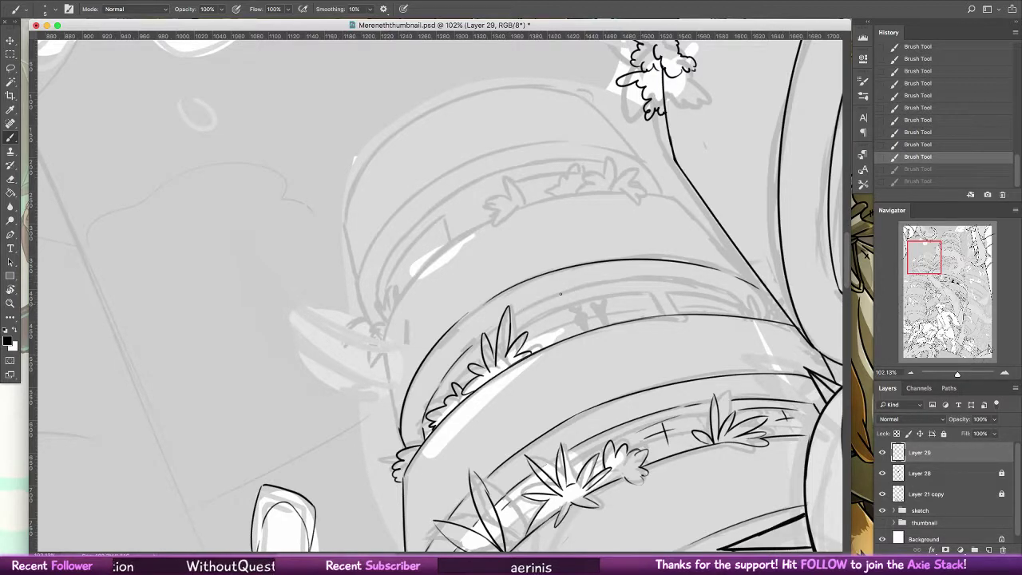
key("ctrl+shift+z")
key("ctrl+shift+z")
key("ctrl+z")
key("ctrl+shift+z")
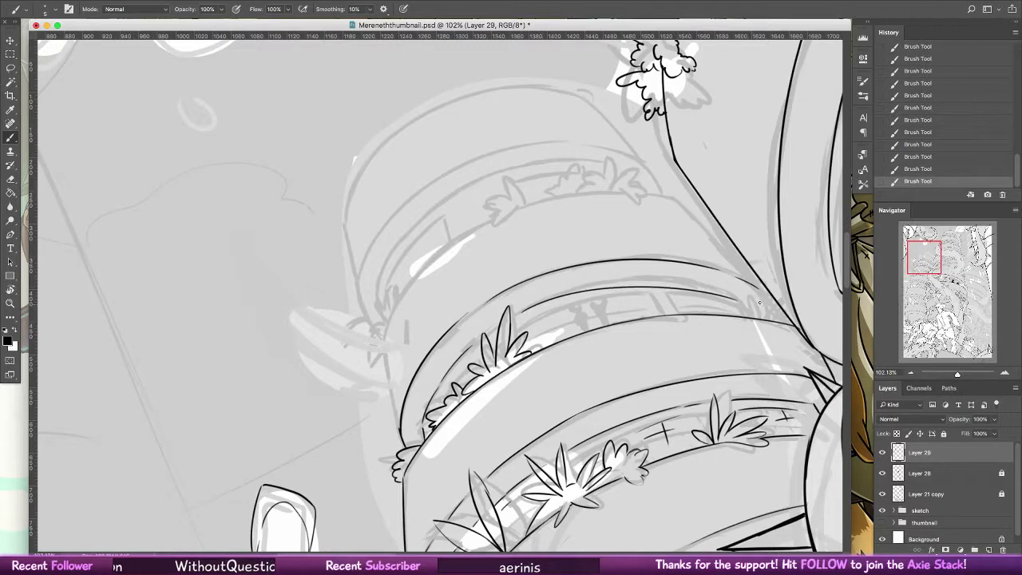
key("ctrl+z")
key("ctrl+shift+z")
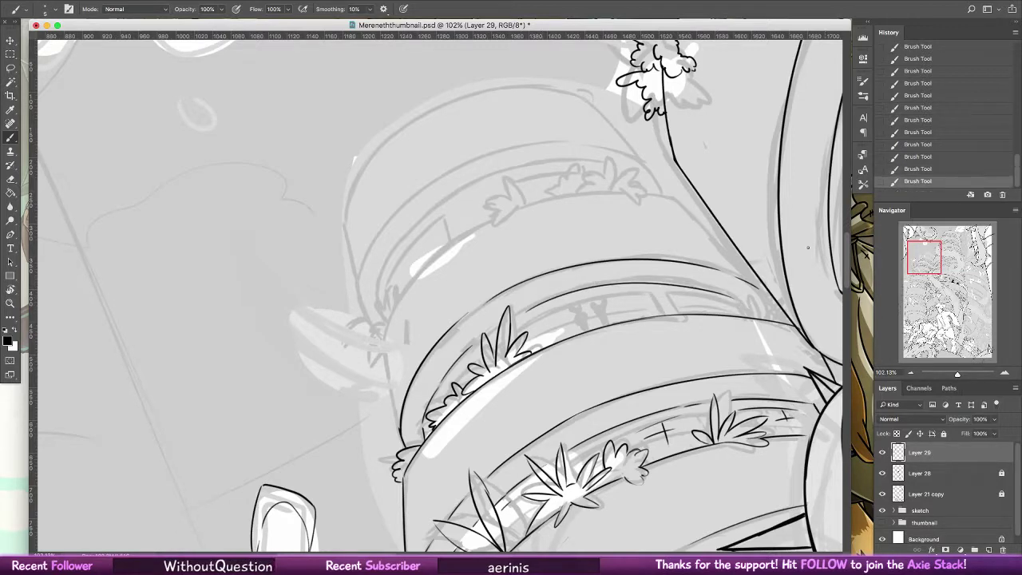
- Ink the rim's rounded end and the short wall edge beside the neighbouring tower, plus small brick joints on the recessed wall
mouse_move(758, 287)
left_mouse_down()
mouse_move(763, 319)
mouse_move(766, 299)
mouse_move(763, 317)
mouse_move(747, 317)
left_mouse_up()
key("super+z")
key("super+z")
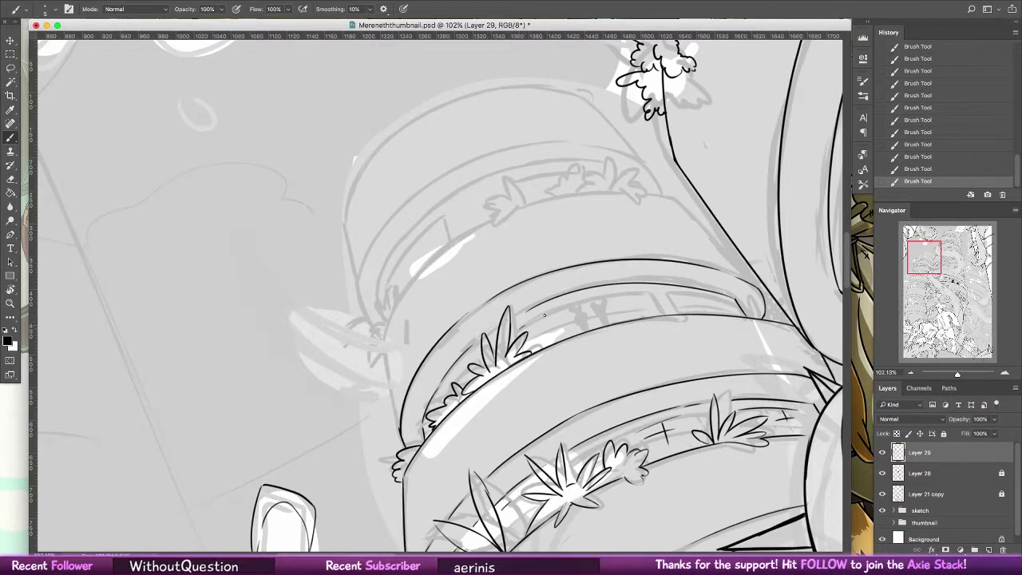
mouse_move(526, 309)
left_mouse_down()
mouse_move(621, 299)
mouse_move(620, 315)
mouse_move(720, 299)
left_mouse_up()
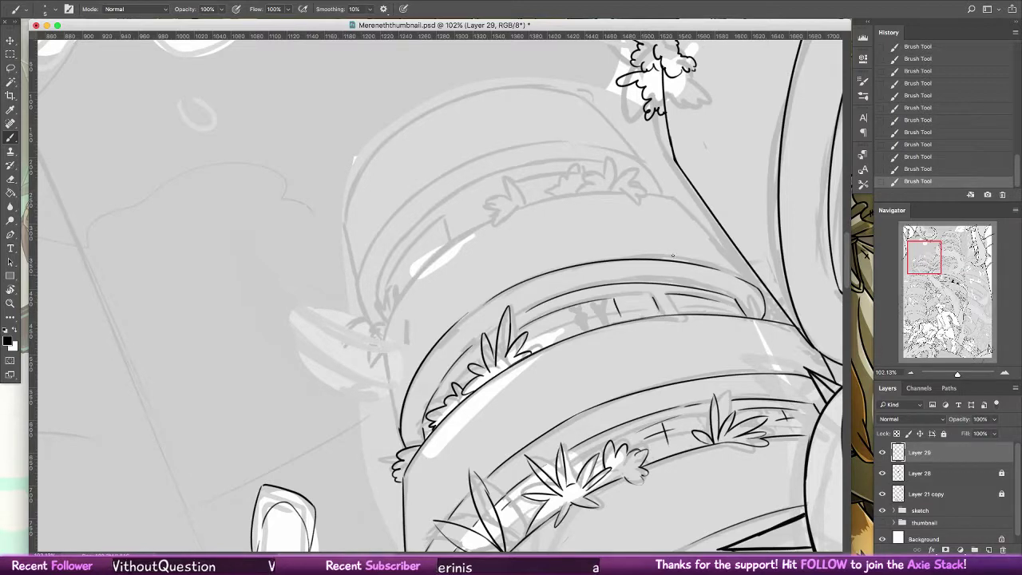
- Ink the next tier's outer side edge and its long curved upper edge from the outer corner toward the neighbouring tower
left_click_drag(383, 349, 397, 416)
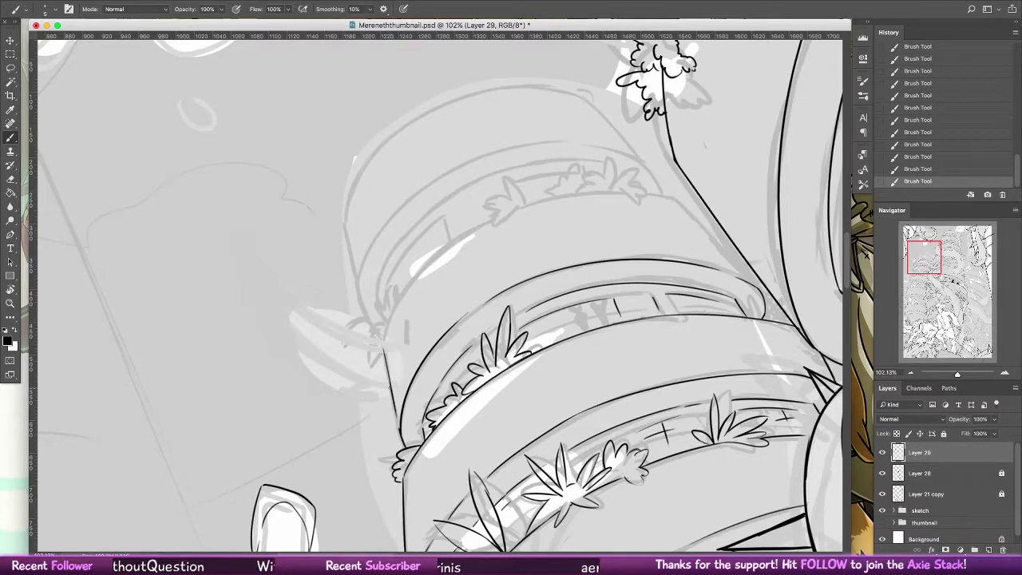
mouse_move(384, 350)
left_mouse_down()
mouse_move(454, 235)
mouse_move(533, 196)
mouse_move(444, 243)
mouse_move(632, 192)
mouse_move(719, 207)
mouse_move(664, 198)
mouse_move(680, 198)
mouse_move(754, 290)
left_mouse_up()
left_click_drag(687, 199, 742, 271)
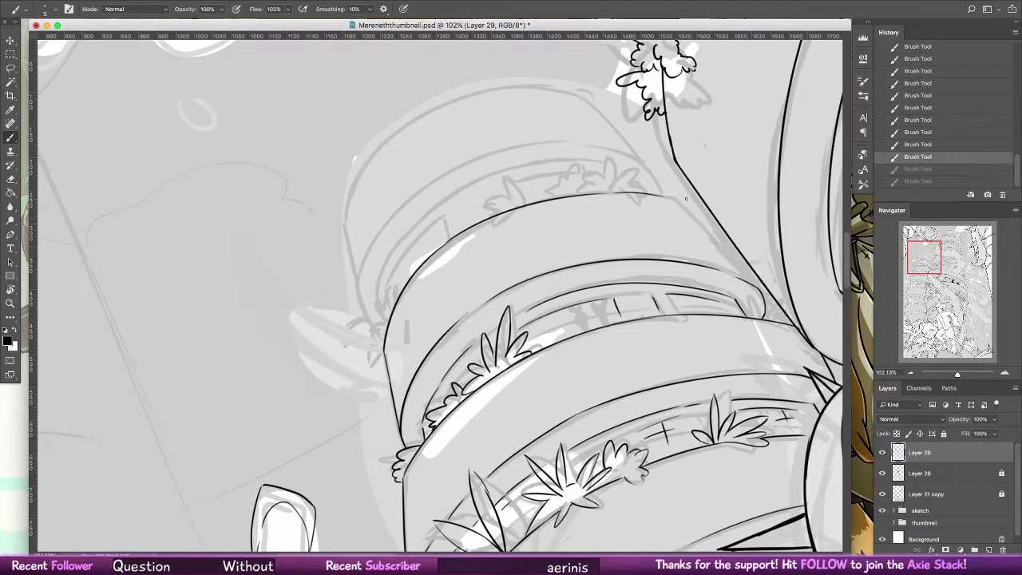
key("super+alt+z")
key("super+alt+z")
- Rotate the canvas and extend the tier's curved upper edge to the neighbouring tower, redrawing the stroke until it fits
key("r")
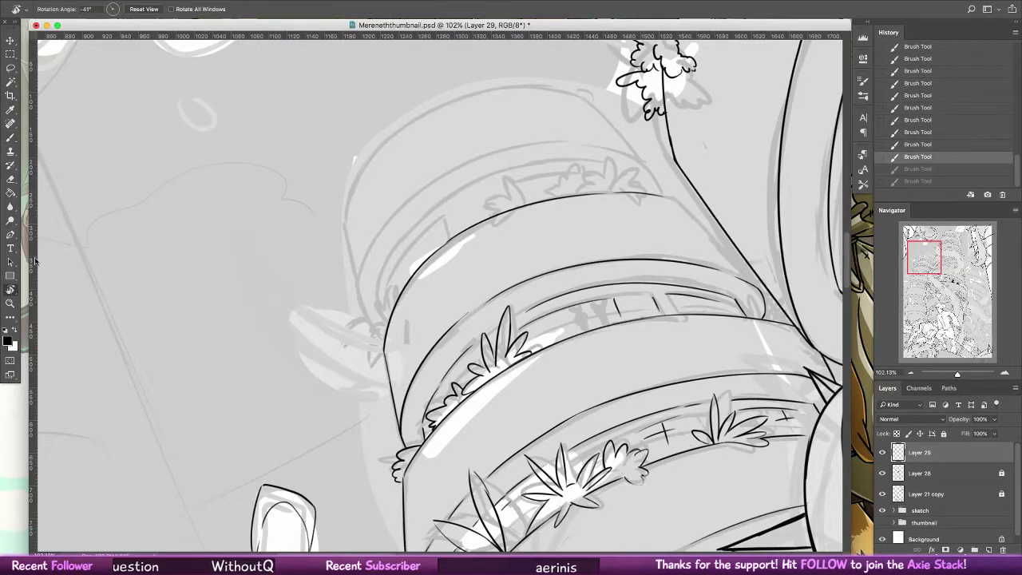
left_click_drag(206, 178, 179, 282)
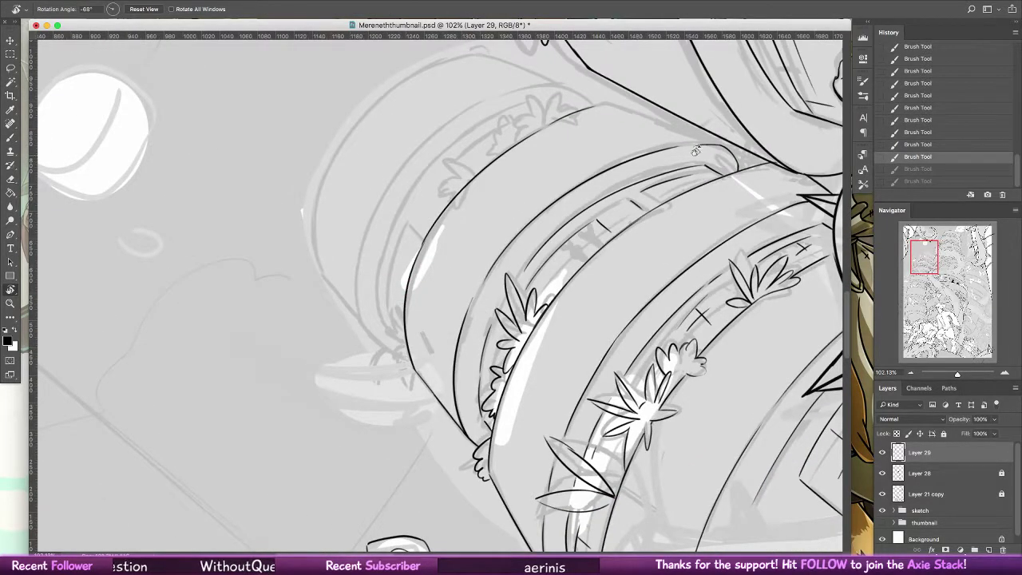
left_click(10, 138)
left_click_drag(711, 223, 702, 299)
key("super+shift+z")
key("super+shift+z")
key("super+z")
left_click_drag(559, 194, 609, 180)
key("super+z")
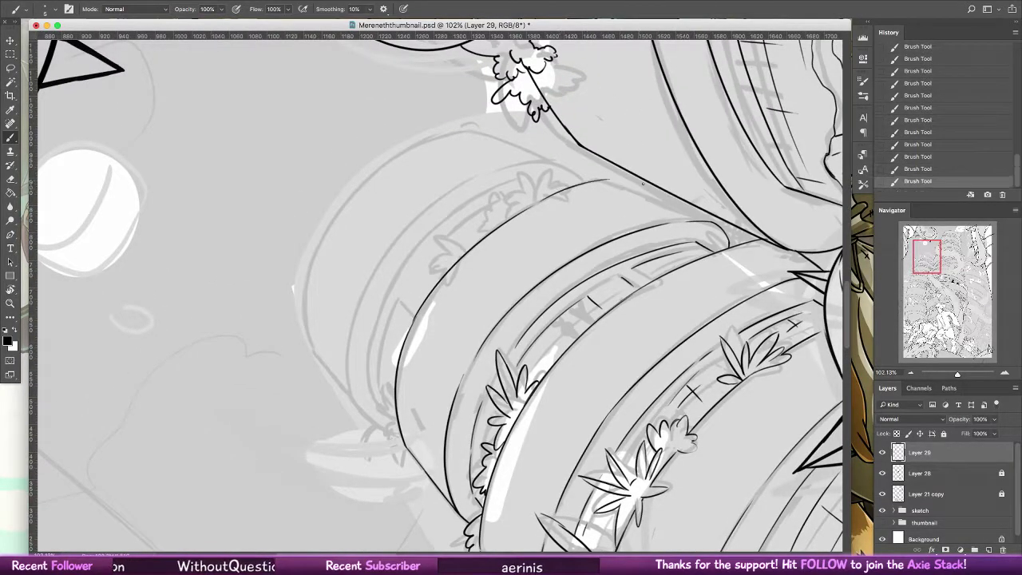
- Reset the canvas rotation and ink the tier's straight inner side edge beside the neighbouring tower, down to the rim
double_click(10, 290)
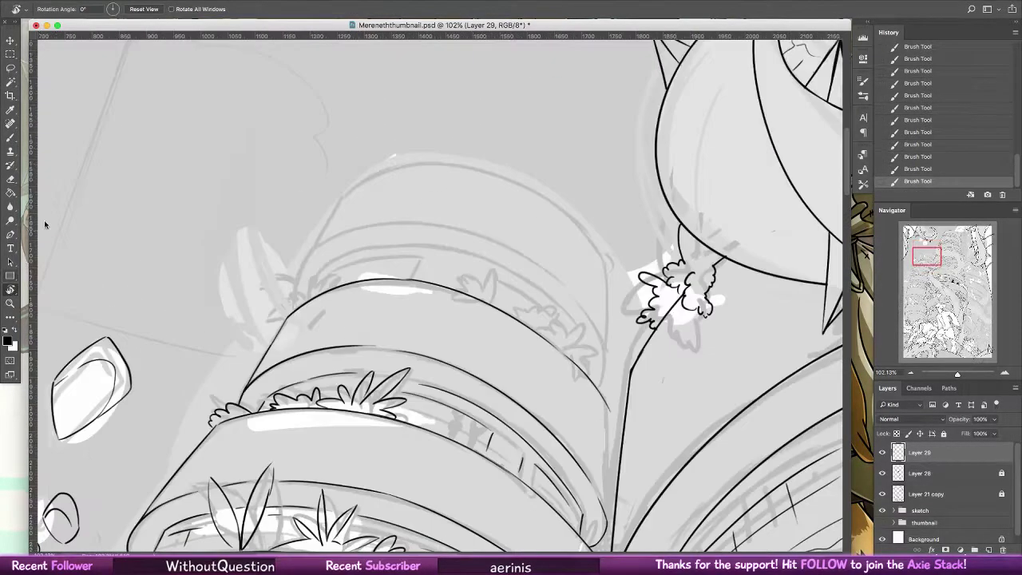
left_click(11, 138)
scroll(616, 335, "down", 5)
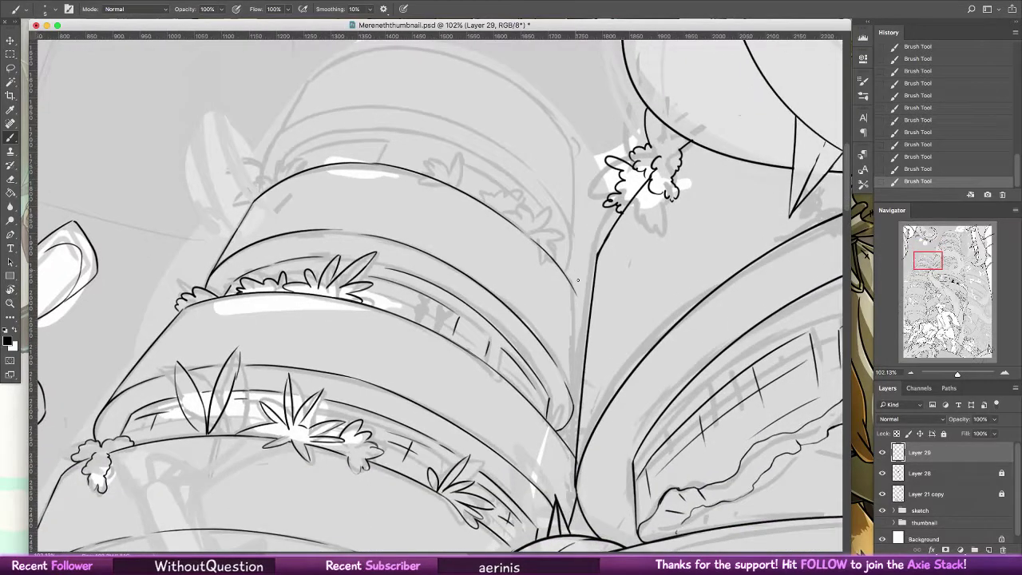
left_click_drag(575, 292, 575, 332)
key("super+z")
left_click_drag(576, 298, 575, 373)
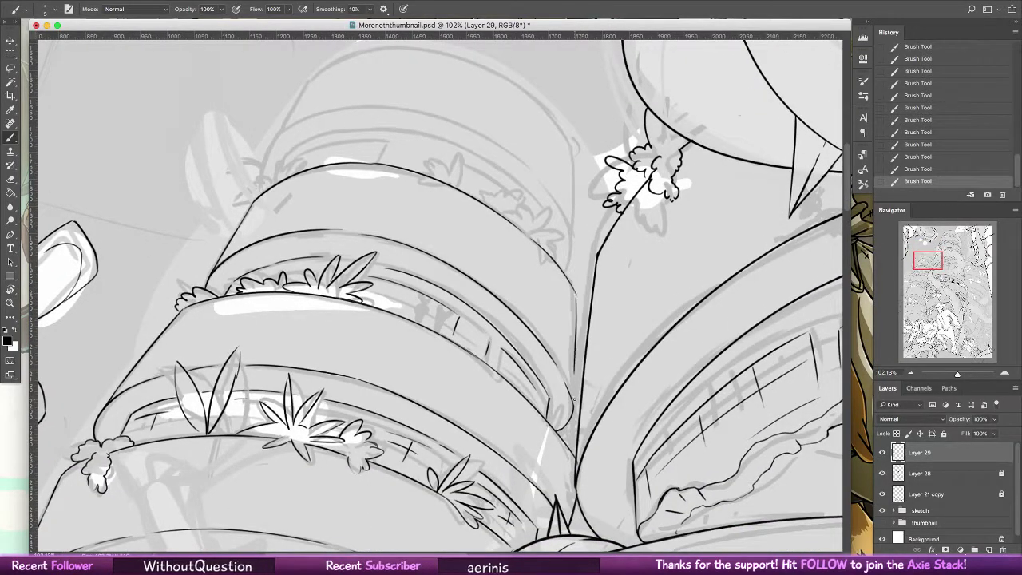
left_click_drag(573, 411, 572, 362)
- Ink small scalloped leaf clumps at the outer corner, middle and inner end of the tier's upper edge
scroll(574, 405, "up", 5)
scroll(573, 406, "left", 3)
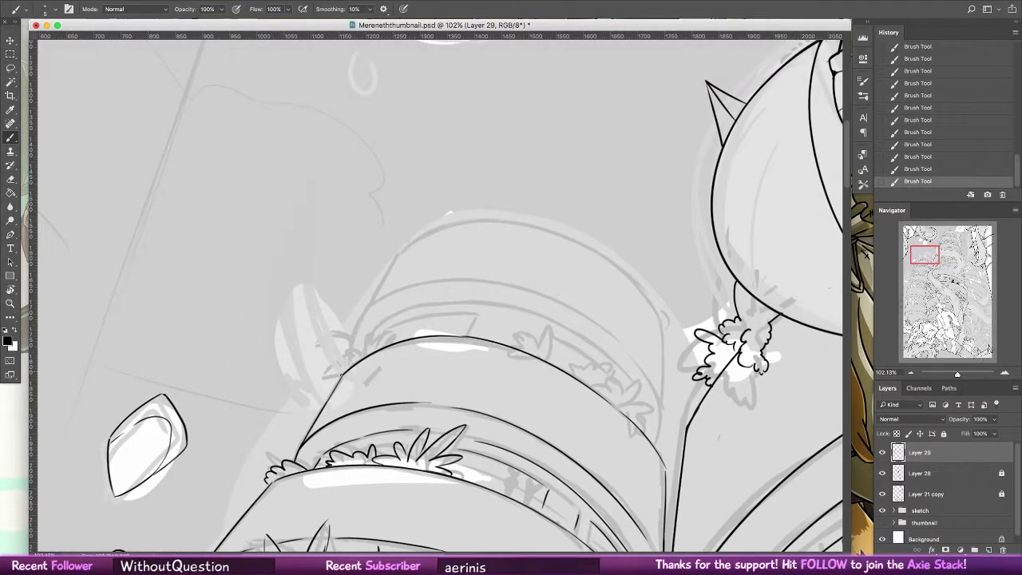
mouse_move(341, 373)
left_mouse_down()
mouse_move(349, 349)
mouse_move(384, 345)
left_mouse_up()
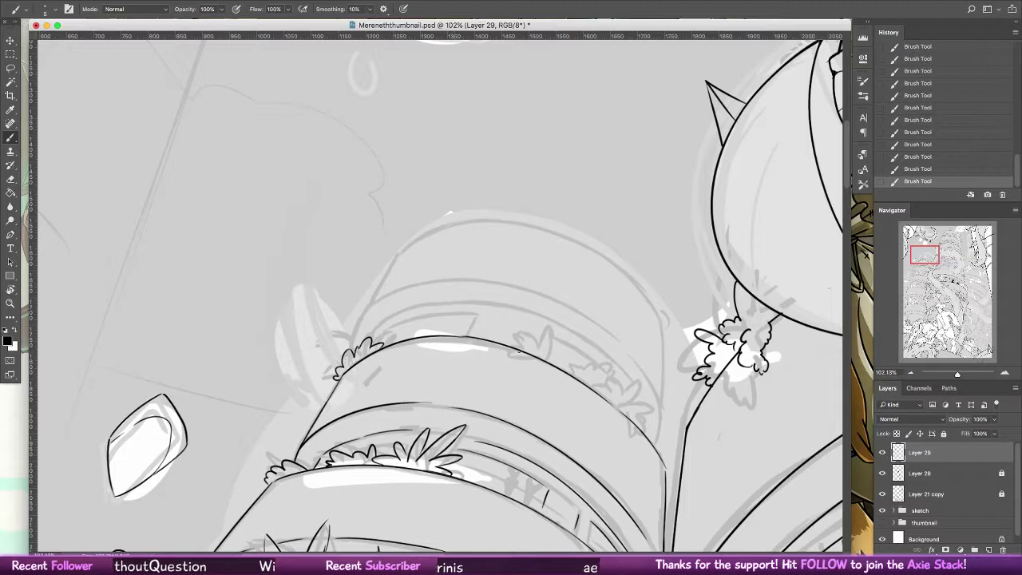
mouse_move(519, 352)
left_mouse_down()
mouse_move(539, 340)
mouse_move(549, 361)
mouse_move(572, 334)
mouse_move(594, 361)
mouse_move(584, 349)
left_mouse_up()
scroll(548, 361, "down", 2)
scroll(548, 361, "right", 2)
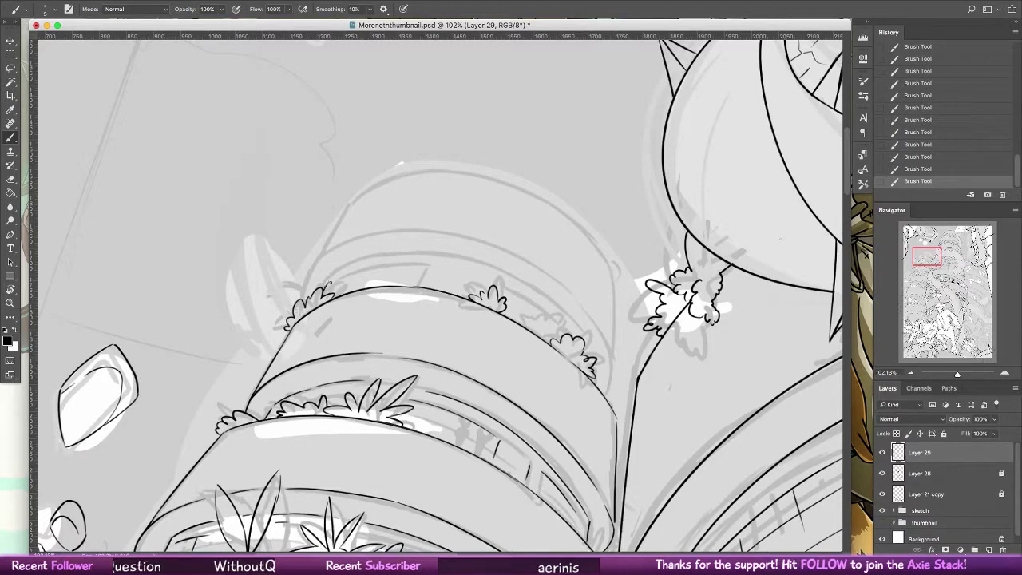
- Ink the outer parts of the topmost rim's lower and upper curved lines above the leaf clumps
left_click_drag(327, 284, 487, 261)
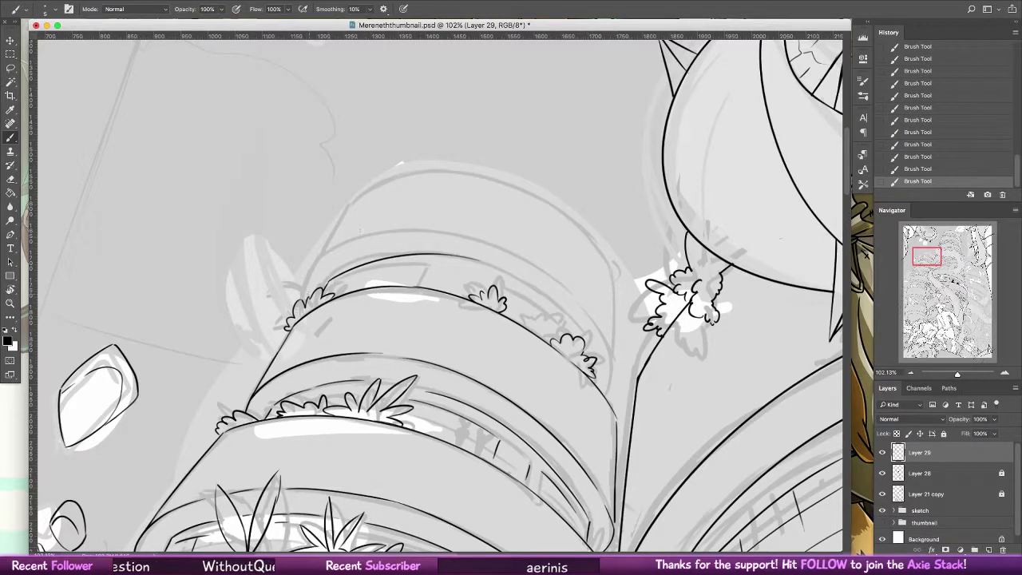
mouse_move(304, 294)
left_mouse_down()
mouse_move(349, 245)
mouse_move(468, 238)
left_mouse_up()
key("super+z")
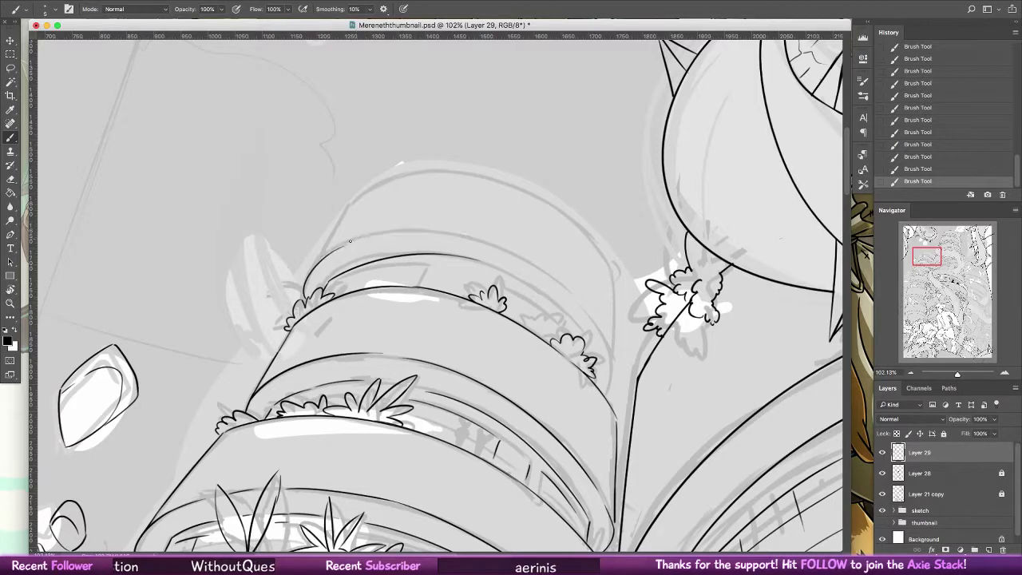
left_click_drag(343, 244, 492, 247)
- Ink the topmost tier's outer side edge and the first stretch of its curved upper edge
mouse_move(349, 202)
left_mouse_down()
mouse_move(318, 264)
mouse_move(352, 197)
mouse_move(552, 194)
left_mouse_up()
key("super+z")
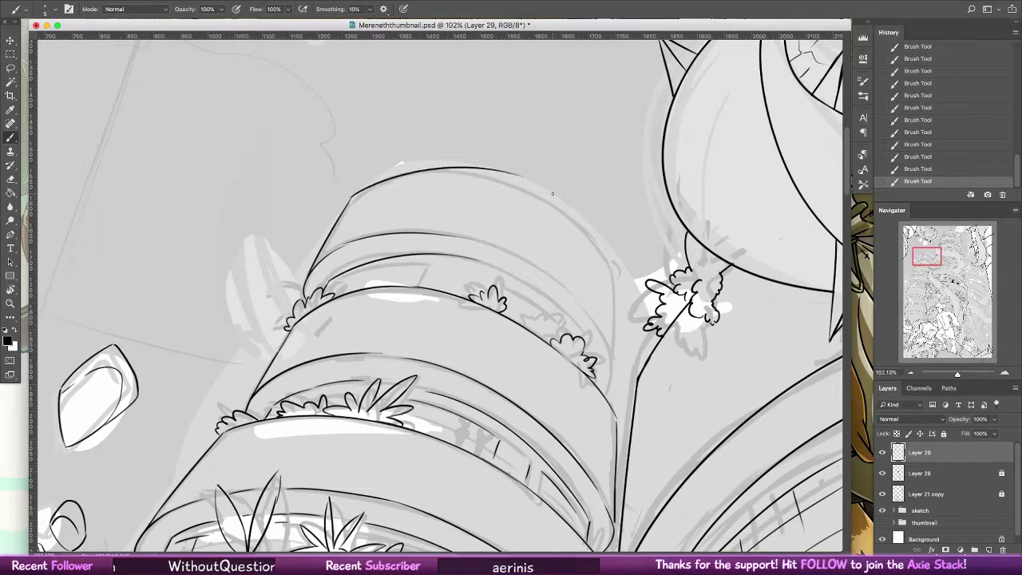
left_click_drag(409, 175, 567, 199)
key("super+z")
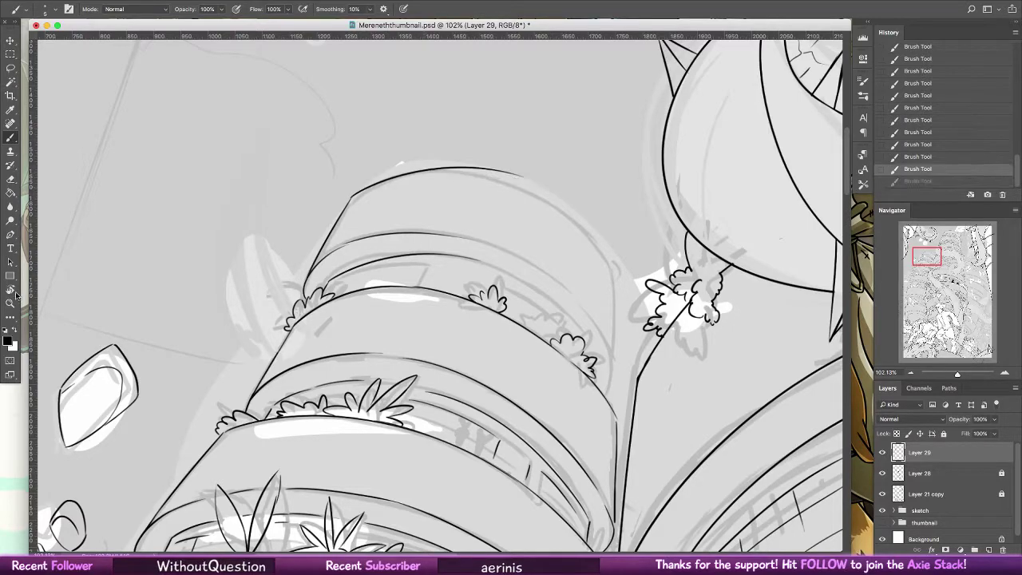
- Rotate the canvas and continue the topmost tier's curved upper edge to its inner corner, redrawing the stroke as needed
key("r")
mouse_move(141, 205)
left_mouse_down()
mouse_move(244, 530)
mouse_move(271, 539)
left_mouse_up()
key("b")
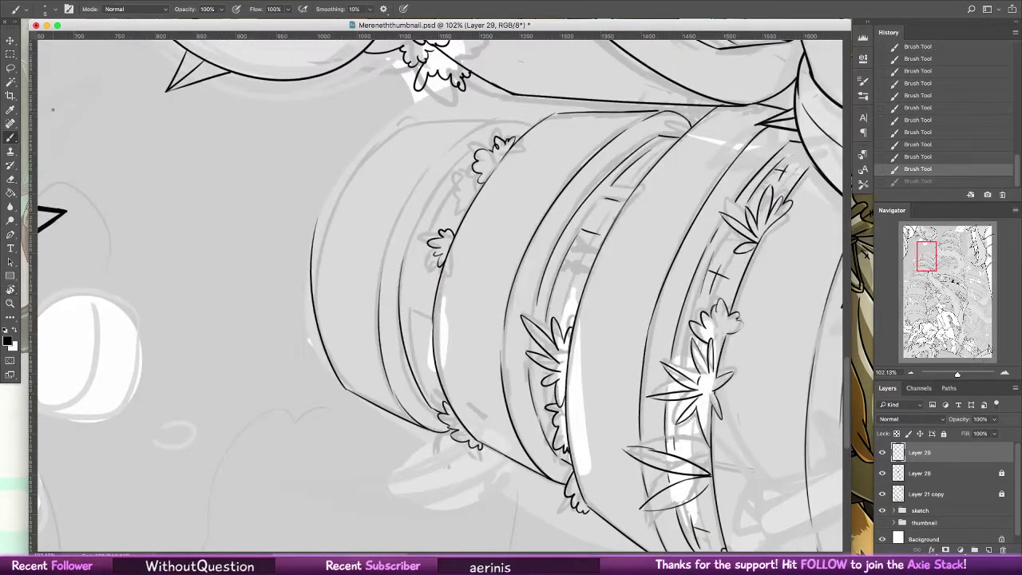
left_click_drag(452, 231, 425, 351)
mouse_move(300, 344)
left_mouse_down()
mouse_move(383, 247)
mouse_move(297, 387)
left_mouse_up()
key("super+z")
key("super+z")
left_click_drag(380, 248, 307, 320)
key("super+shift+z")
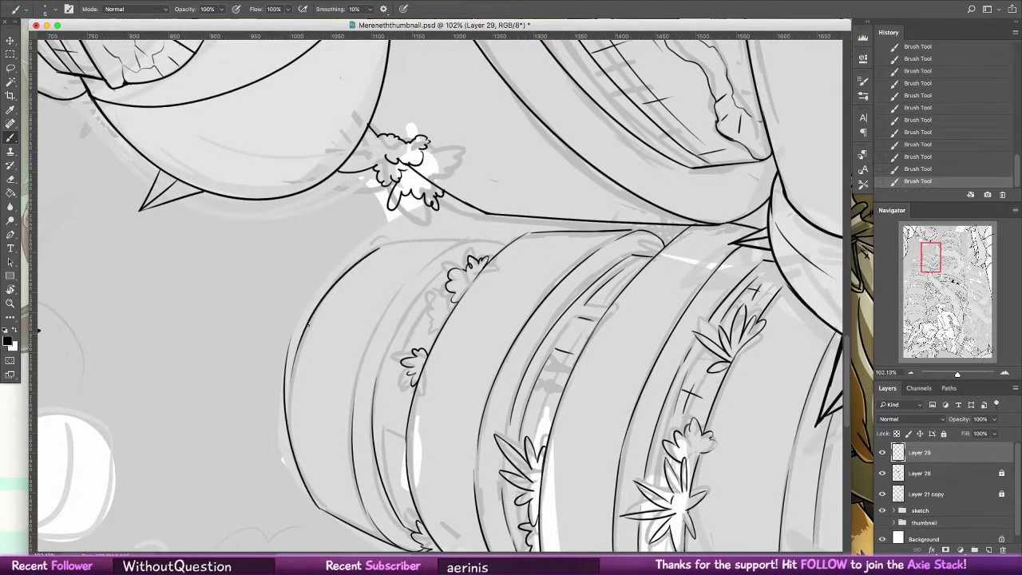
- Rework the stroke joining the two stretches of the topmost tier's upper edge into one smooth curve
key("super+z")
key("super+z")
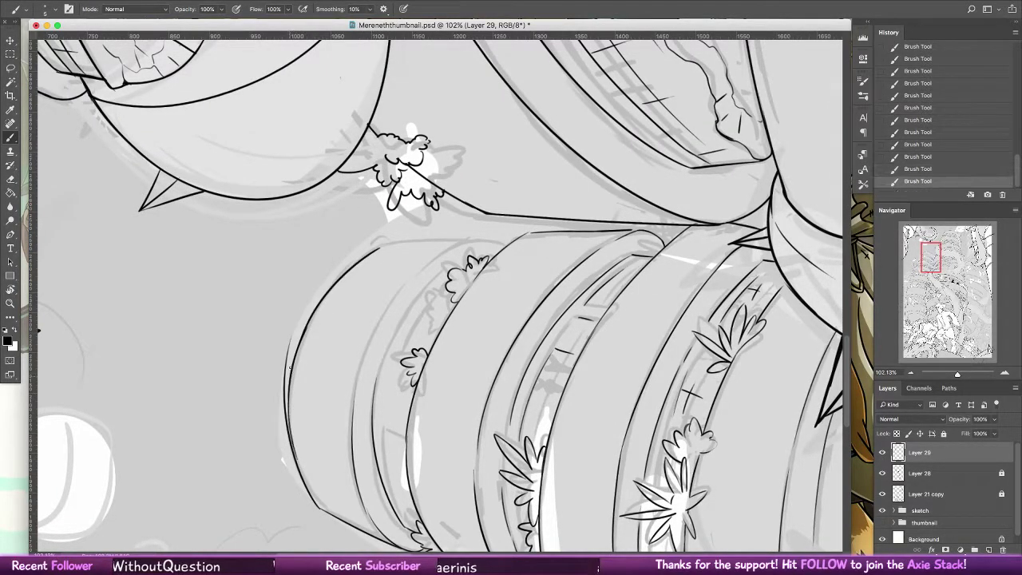
key("super+z")
key("super+z")
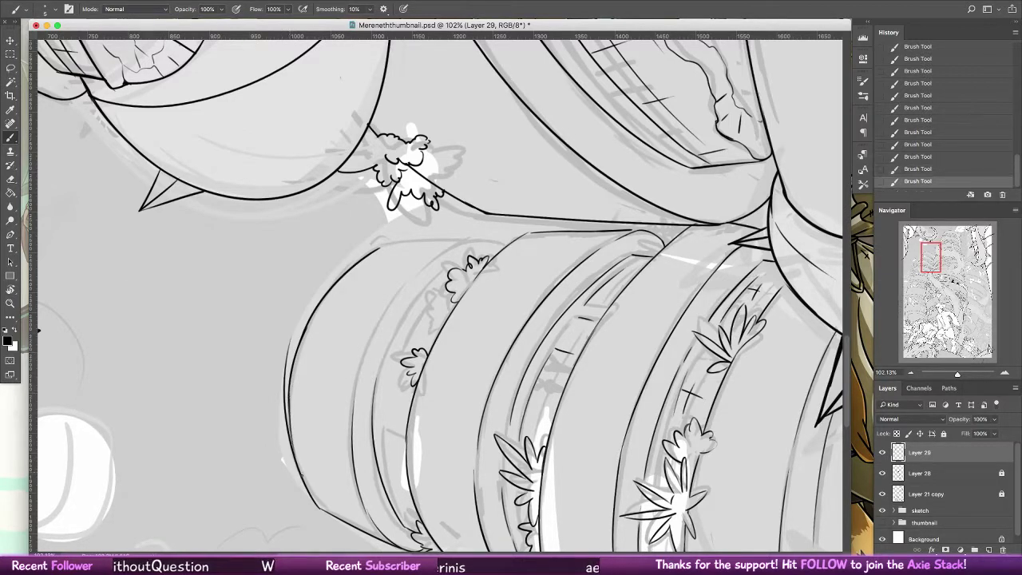
key("super+z")
key("super+z")
key("super+z")
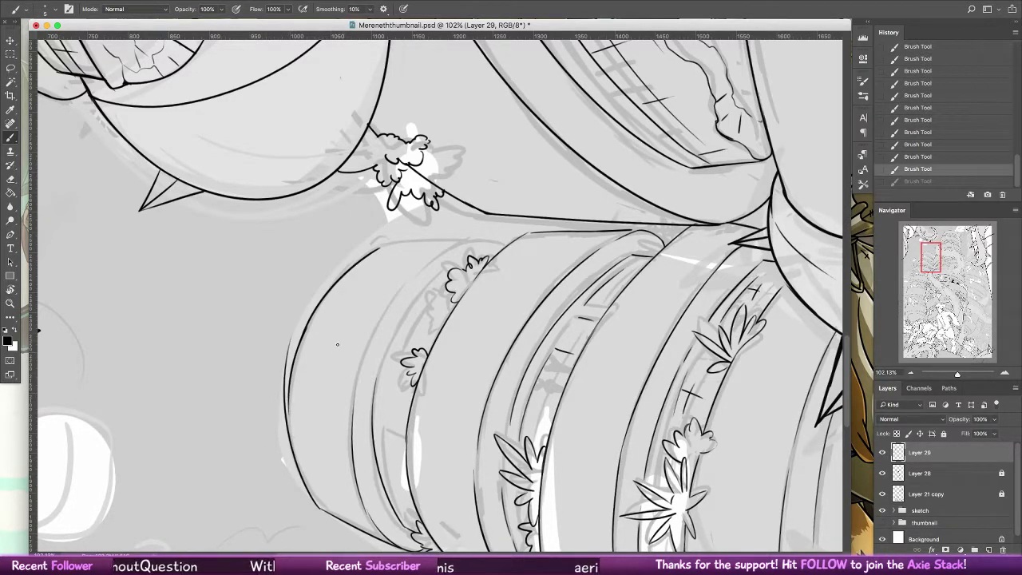
key("super+shift+z")
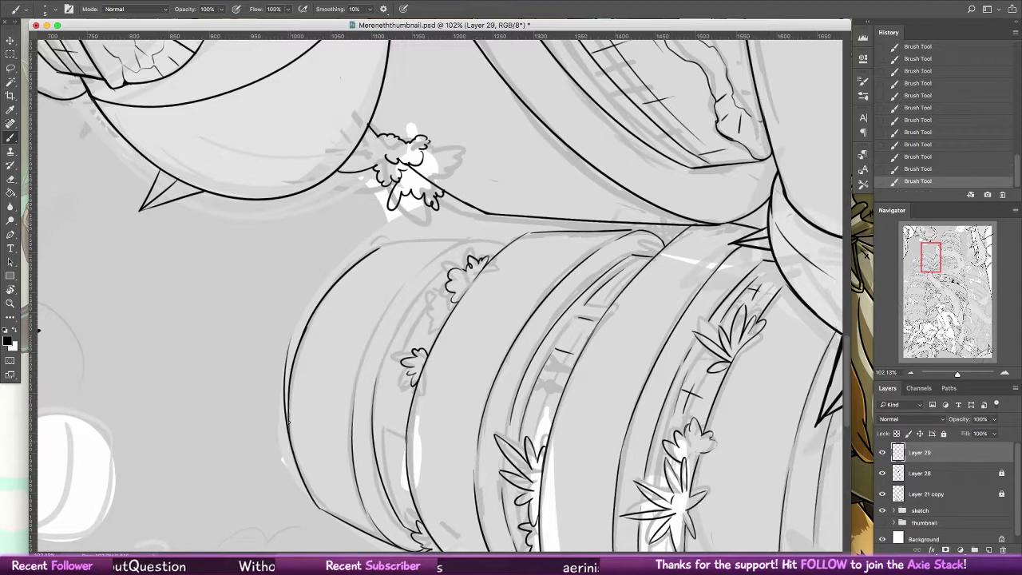
- Erase the stray overlapping line along the outside of the topmost tier's upper edge
key("e")
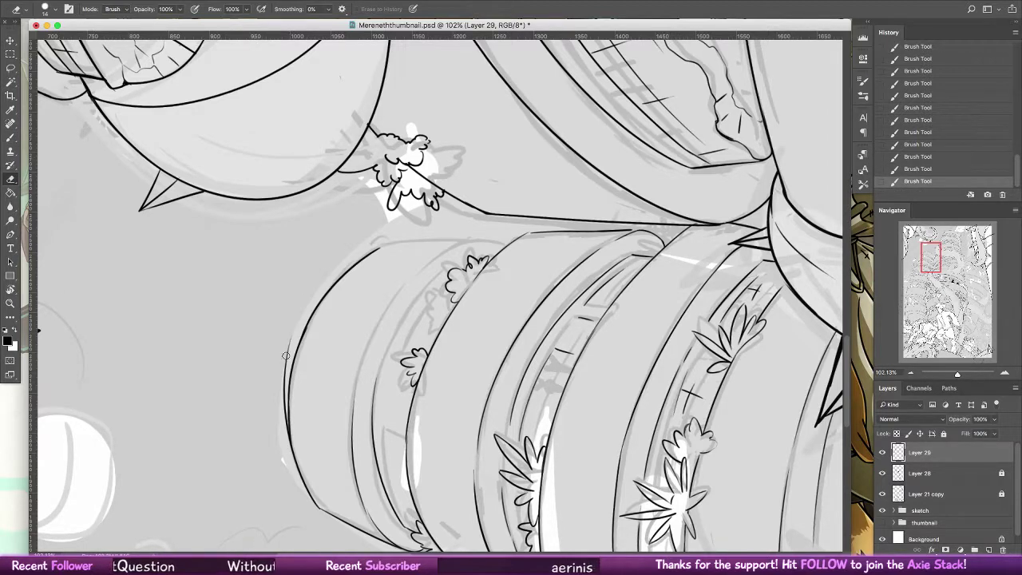
left_click_drag(284, 431, 288, 365)
left_click_drag(288, 409, 288, 444)
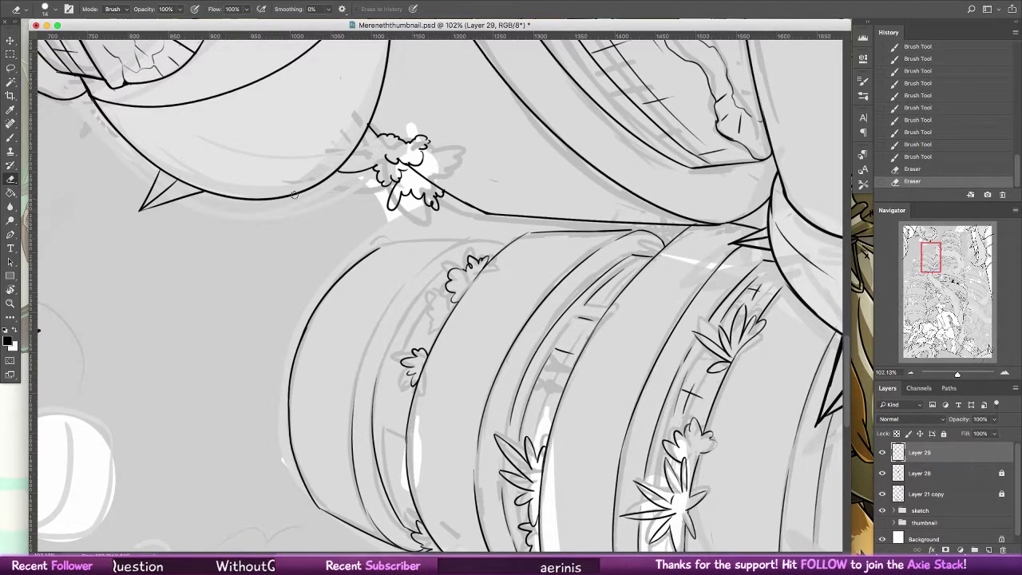
- Extend the topmost rim's upper line with the brush to the inner end, redrawing it until it follows the sketch
key("b")
left_click_drag(356, 395, 417, 279)
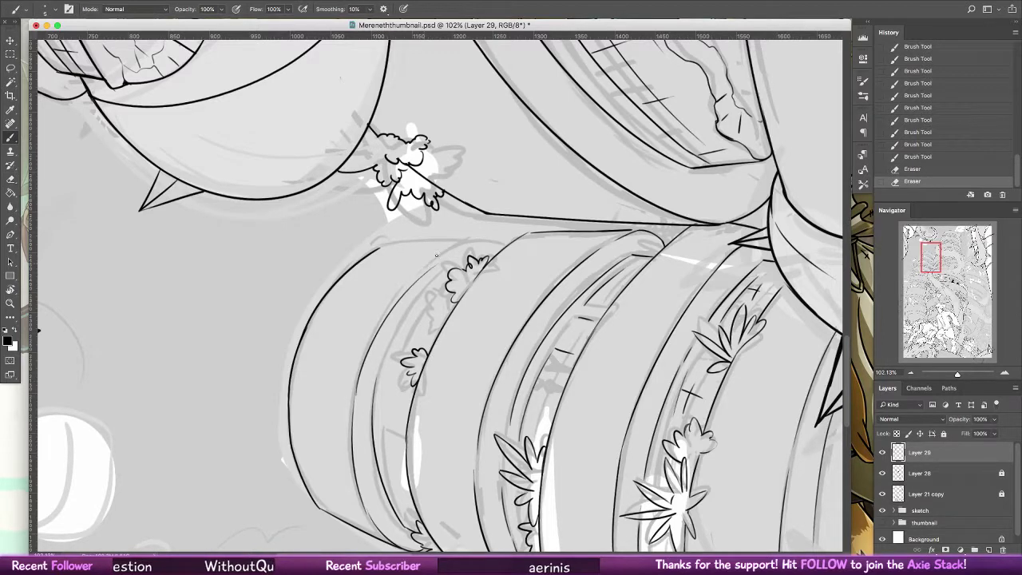
key("super+z")
left_click_drag(379, 340, 459, 246)
key("super+z")
key("super+z")
key("super+z")
key("super+z")
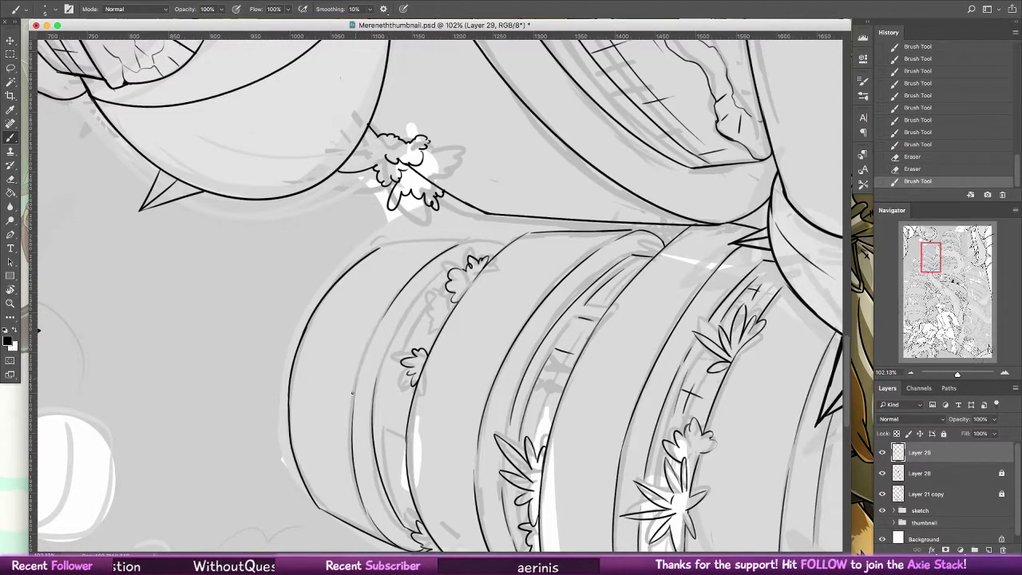
- Smooth the topmost rim's upper line, then ink its lower line and rounded inner end
left_click_drag(357, 370, 376, 329)
mouse_move(382, 368)
left_mouse_down()
mouse_move(443, 273)
mouse_move(504, 240)
mouse_move(466, 241)
left_mouse_up()
key("super+z")
key("super+z")
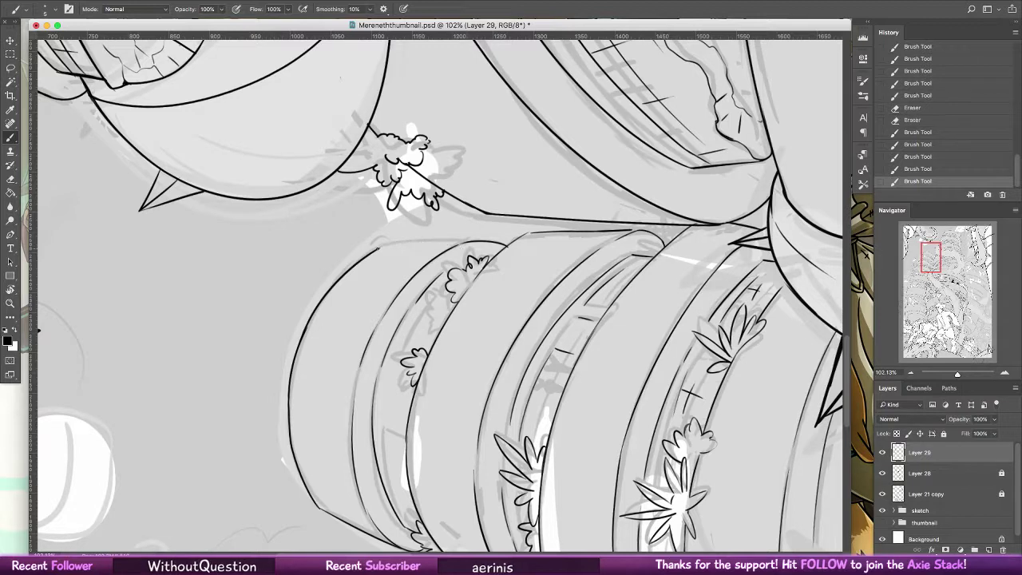
- Ink the topmost tier's inner side edge down to the rim and close the inner corner of the tier below
left_click_drag(380, 247, 470, 241)
left_click_drag(532, 233, 490, 259)
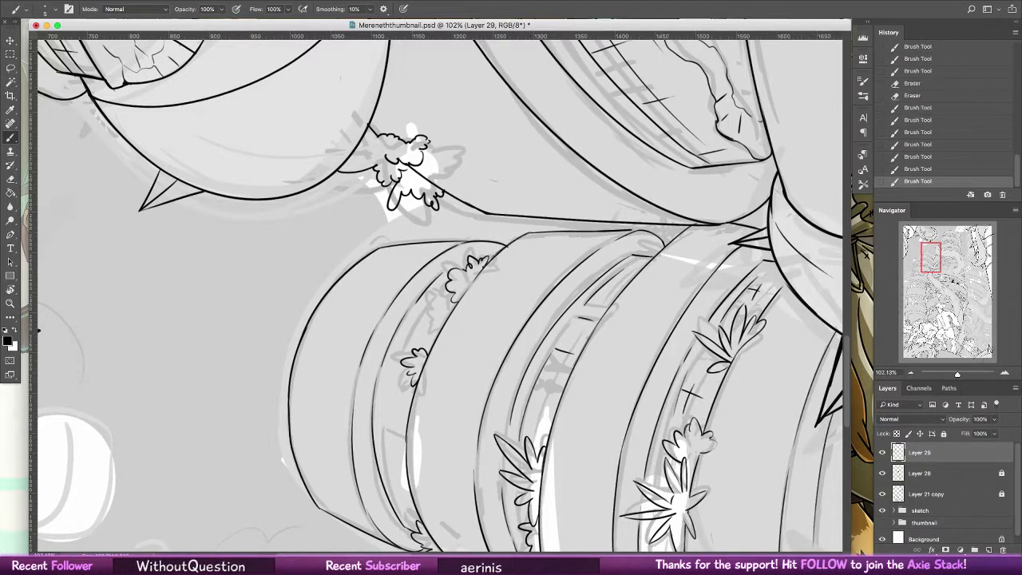
key("super+z")
left_click_drag(530, 232, 493, 258)
left_click(466, 287)
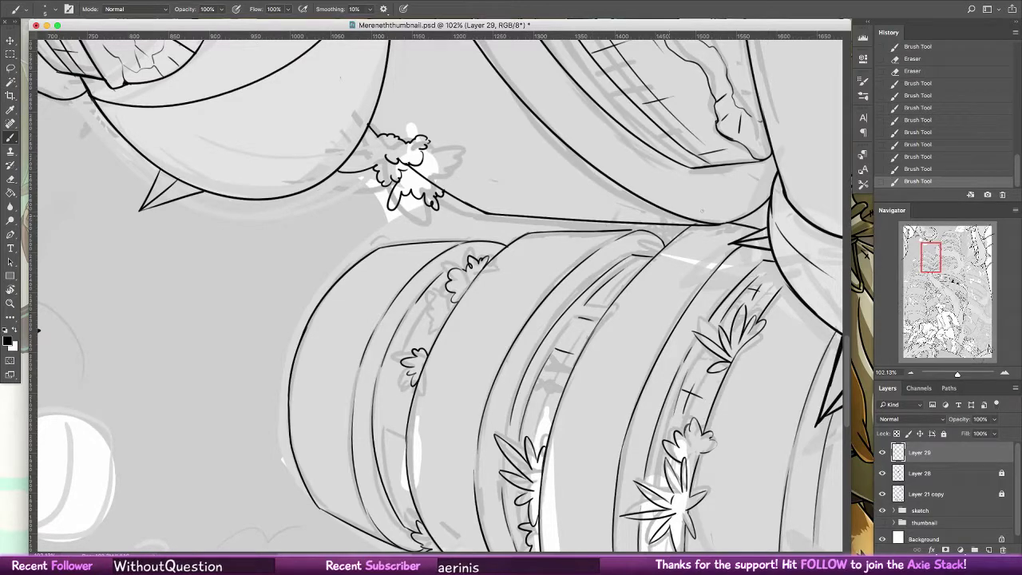
- Ink the inner edge lines and brick corners of the recessed wall beneath the topmost tier's rim, between the leaf clumps
left_click_drag(552, 379, 548, 254)
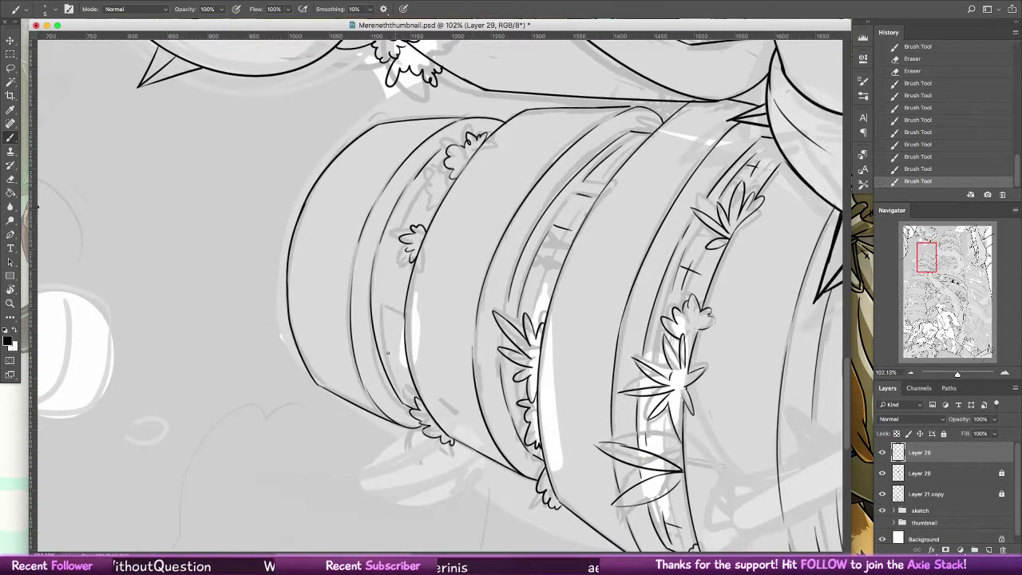
key("ctrl+z")
mouse_move(386, 355)
left_mouse_down()
mouse_move(382, 301)
mouse_move(407, 300)
left_mouse_up()
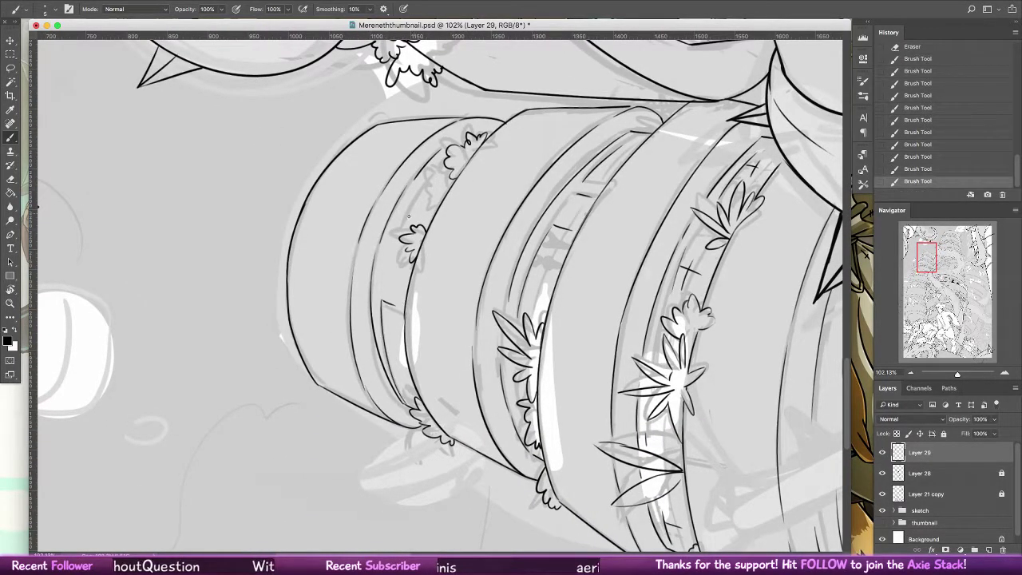
left_click(435, 167)
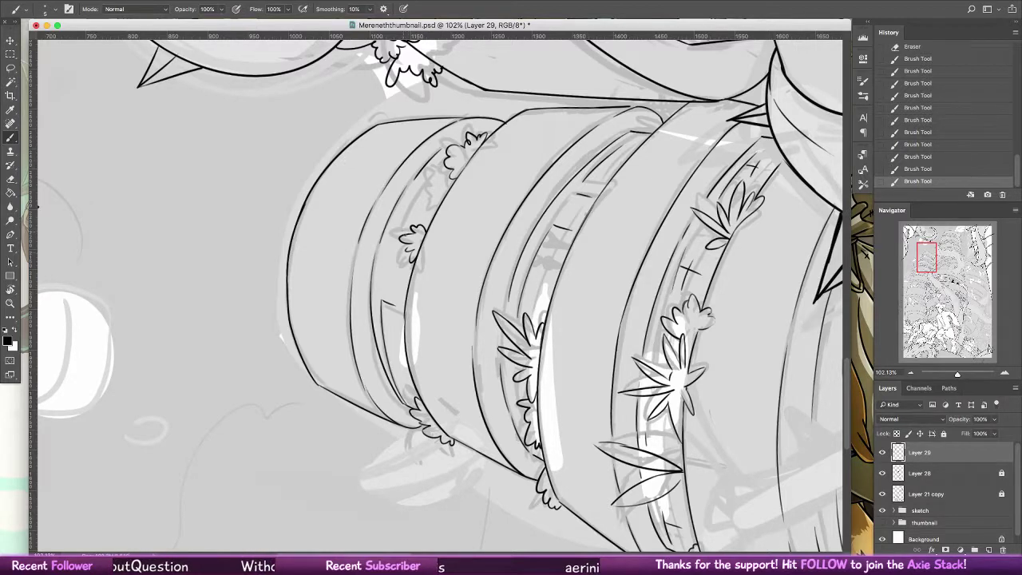
left_click_drag(406, 213, 385, 282)
key("super+z")
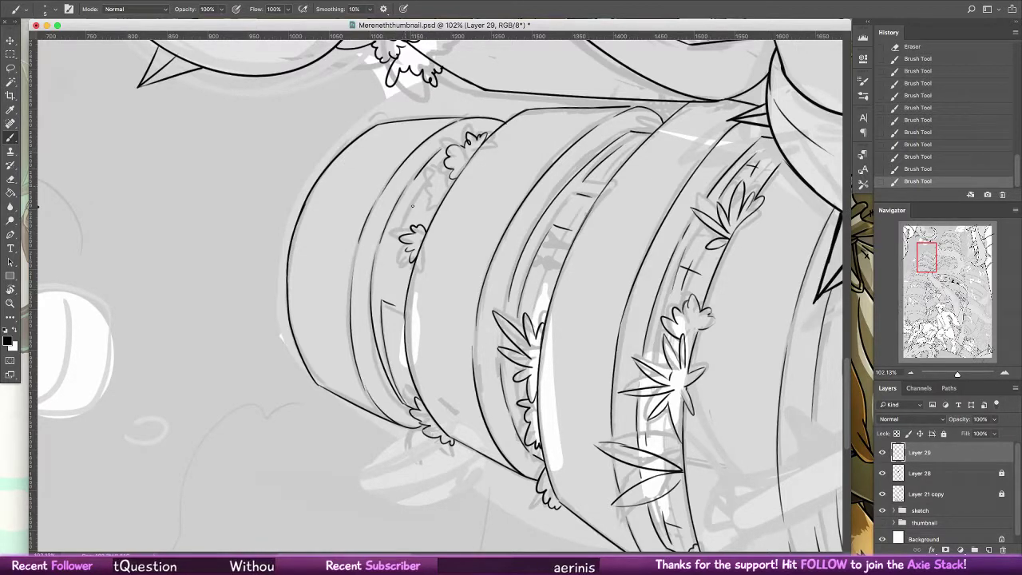
left_click_drag(407, 211, 430, 221)
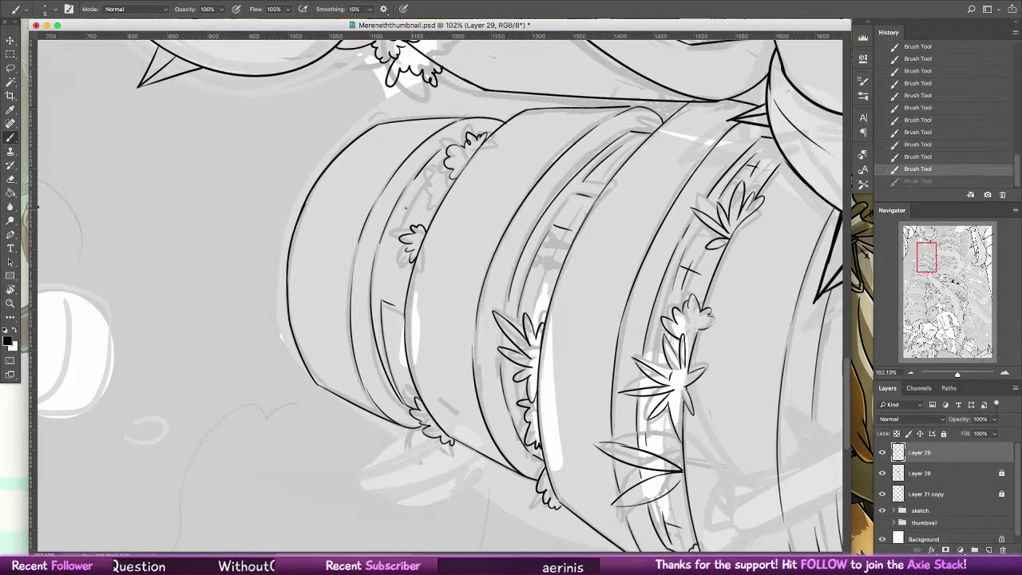
left_click_drag(432, 169, 405, 209)
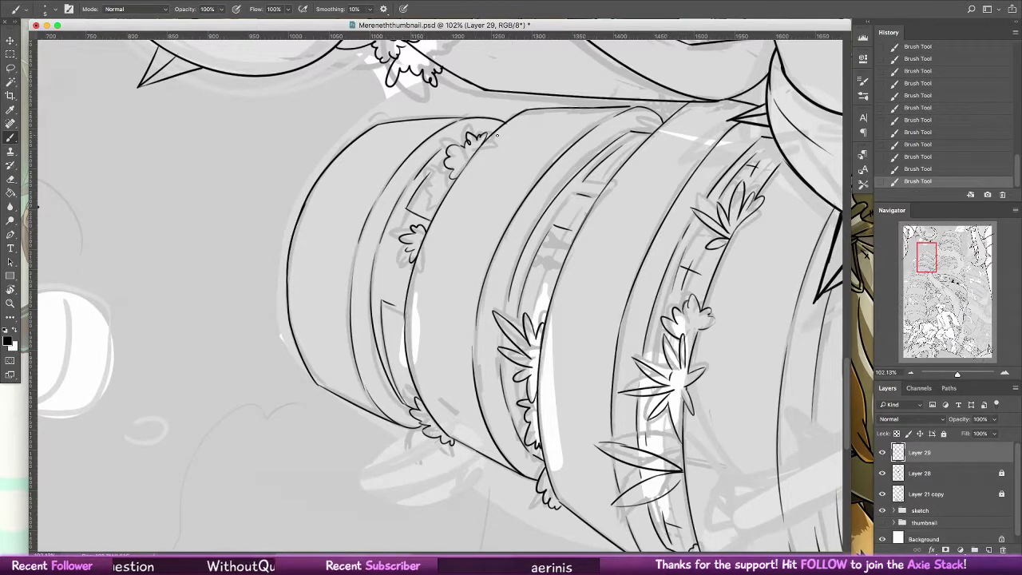
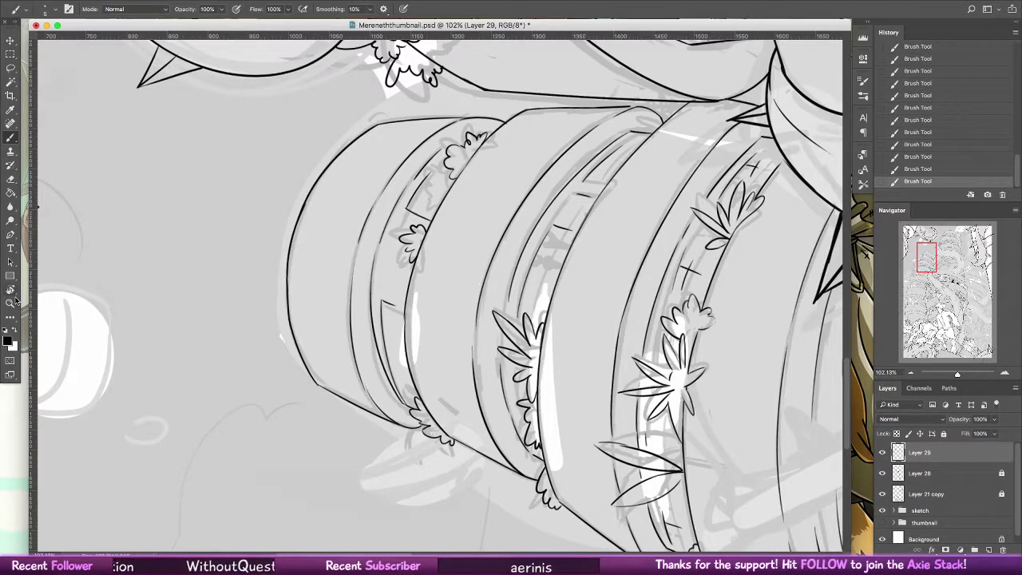
- Rotate the canvas and ink the curved upper edge of the small background tower near the canvas's left border, redoing faulty strokes
double_click(10, 289)
left_click(10, 137)
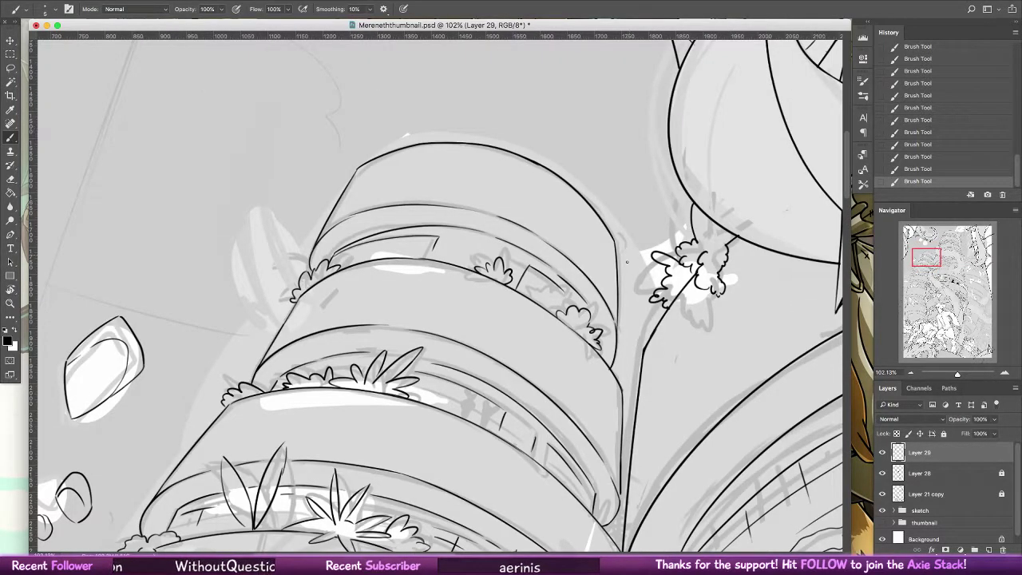
scroll(631, 271, "up", 5)
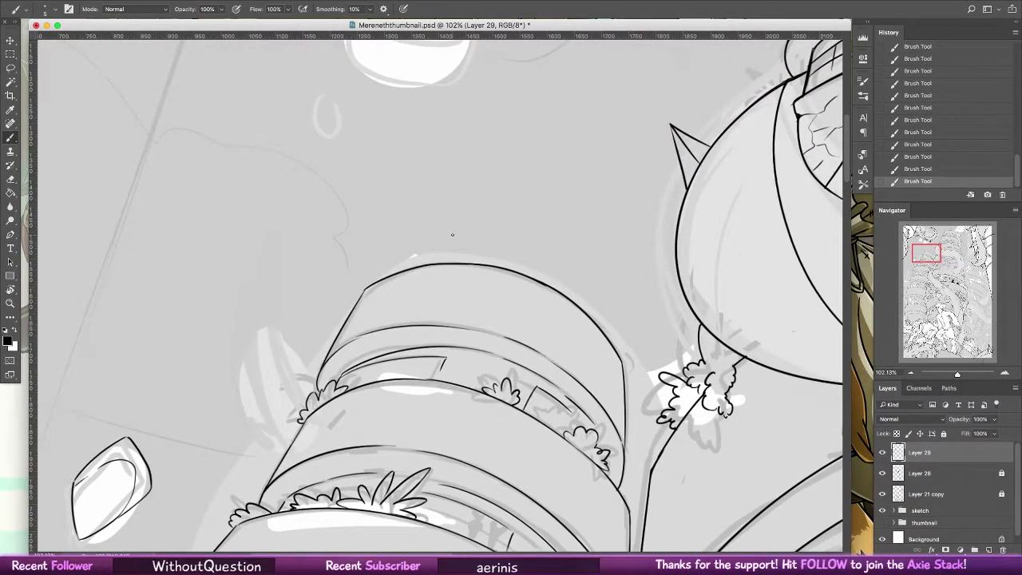
scroll(452, 234, "down", 14)
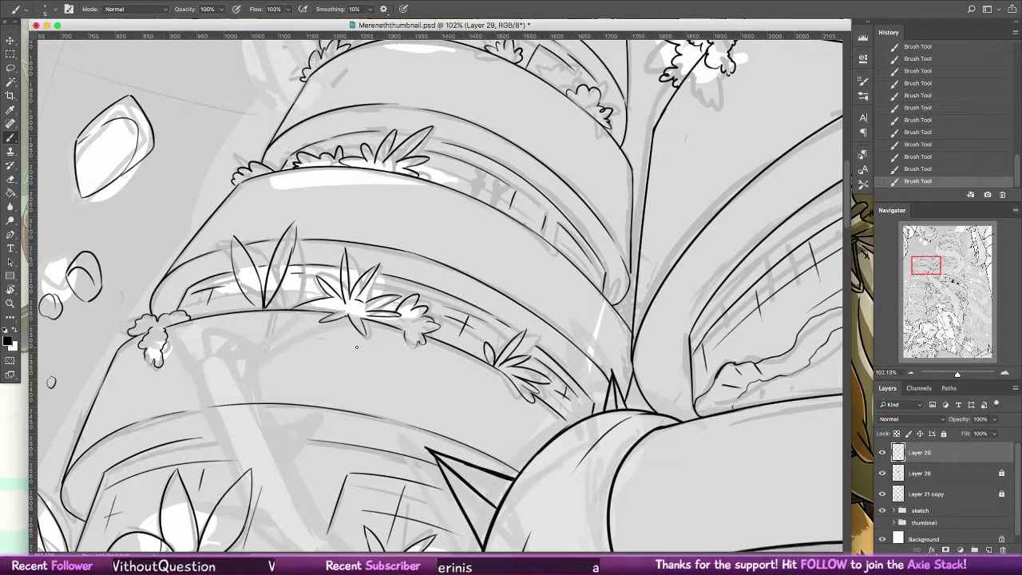
left_click_drag(238, 326, 633, 161)
left_click_drag(639, 418, 667, 121)
key("r")
mouse_move(60, 253)
left_mouse_down()
mouse_move(423, 263)
mouse_move(49, 127)
left_mouse_up()
key("b")
scroll(402, 283, "up", 5)
scroll(402, 284, "left", 5)
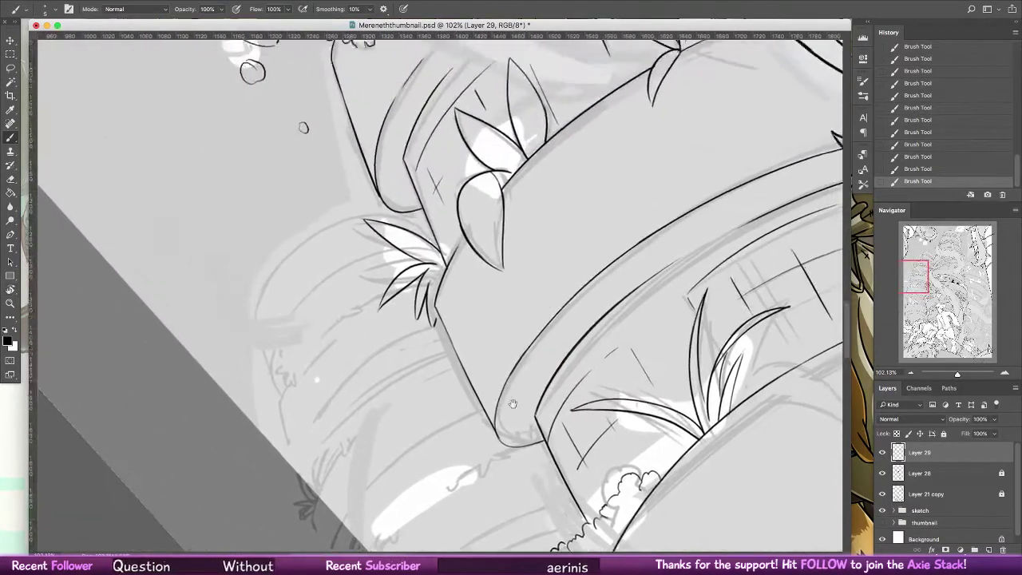
key("ctrl+z")
key("ctrl+z")
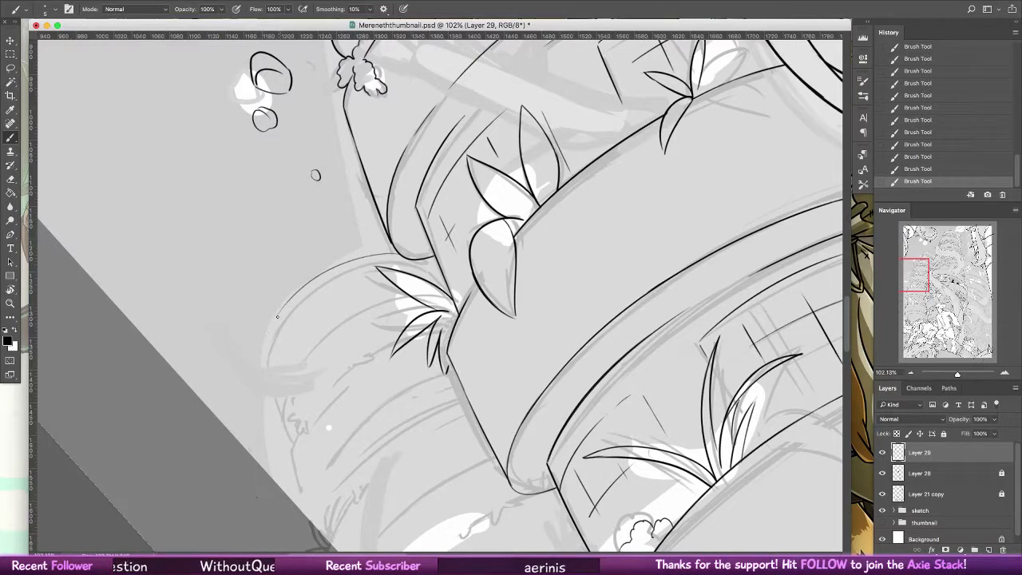
- Ink the small tower's top tier side edge and the upper and lower curves of its rim, redrawing strokes until they fit
mouse_move(273, 324)
left_mouse_down()
mouse_move(266, 370)
mouse_move(275, 394)
left_mouse_up()
key("super+z")
key("super+z")
mouse_move(268, 355)
left_mouse_down()
mouse_move(280, 413)
mouse_move(358, 318)
left_mouse_up()
key("super+z")
left_click_drag(284, 396, 369, 307)
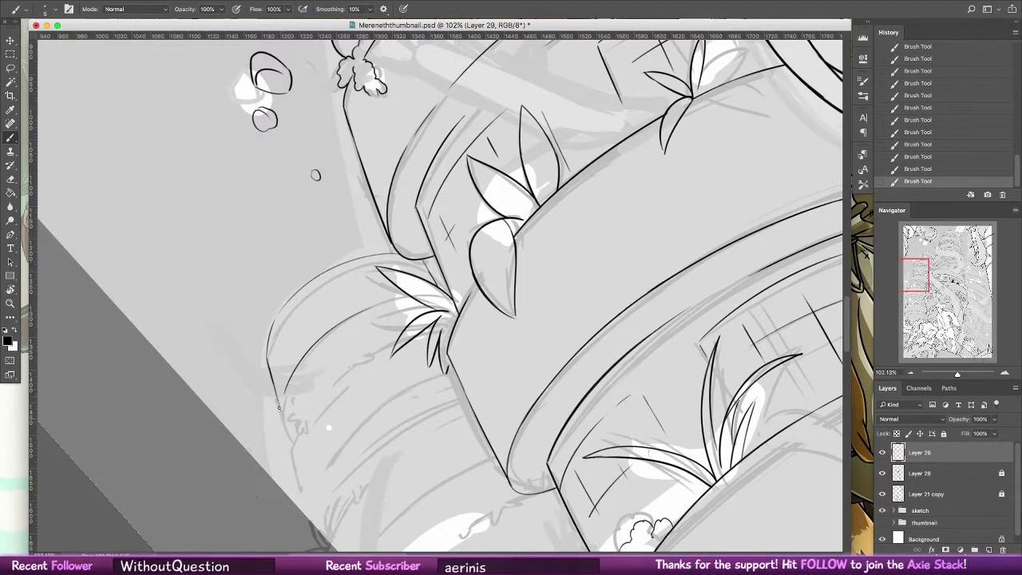
mouse_move(279, 407)
left_mouse_down()
mouse_move(299, 434)
mouse_move(302, 392)
mouse_move(373, 332)
left_mouse_up()
key("super+z")
left_click_drag(299, 385, 382, 321)
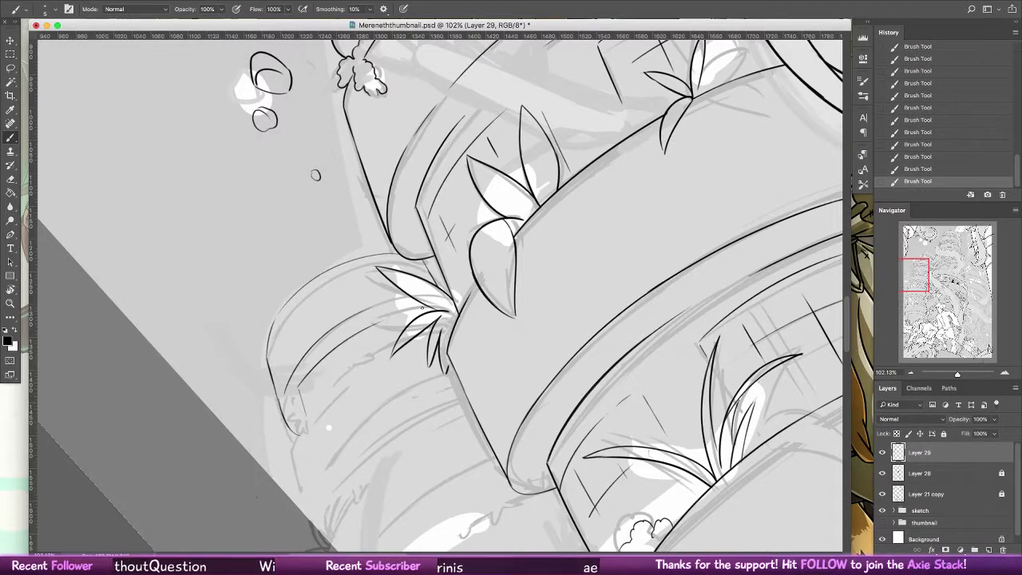
- Ink the curved upper edge of the small tower's second tier, comparing attempts with undo and redo
left_click_drag(297, 421, 288, 438)
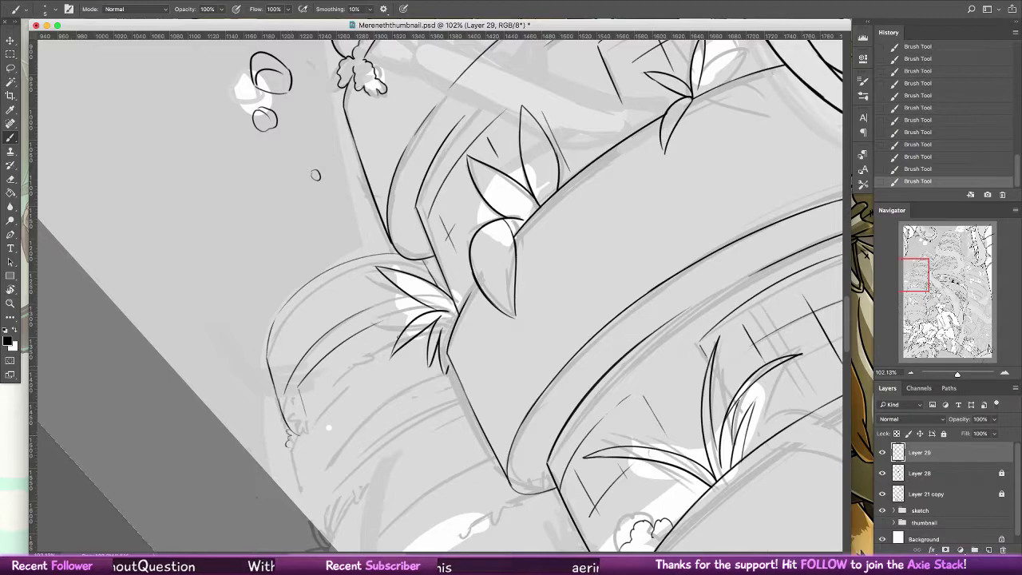
key("ctrl+z")
scroll(439, 292, "down", 3)
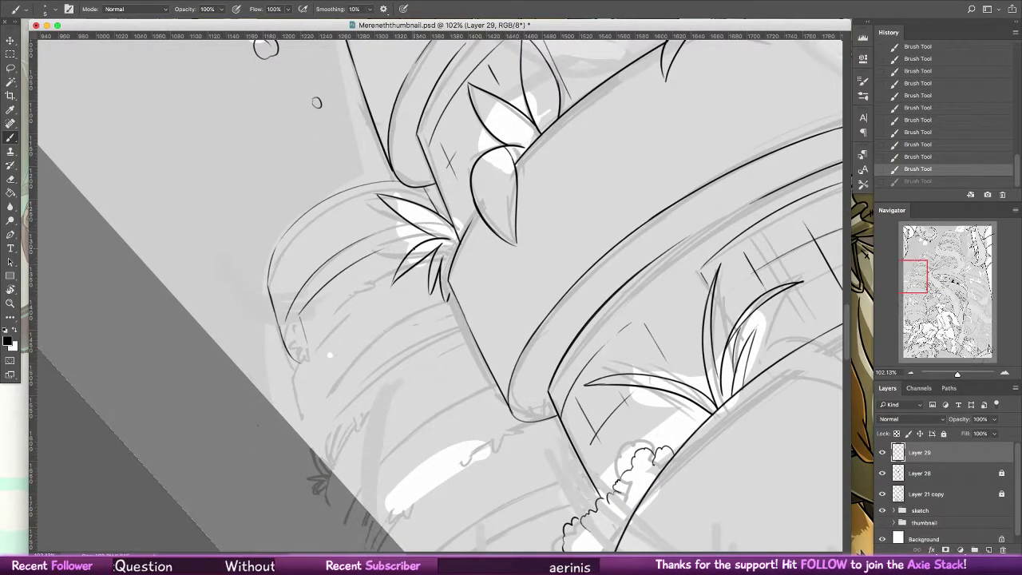
key("ctrl+shift+z")
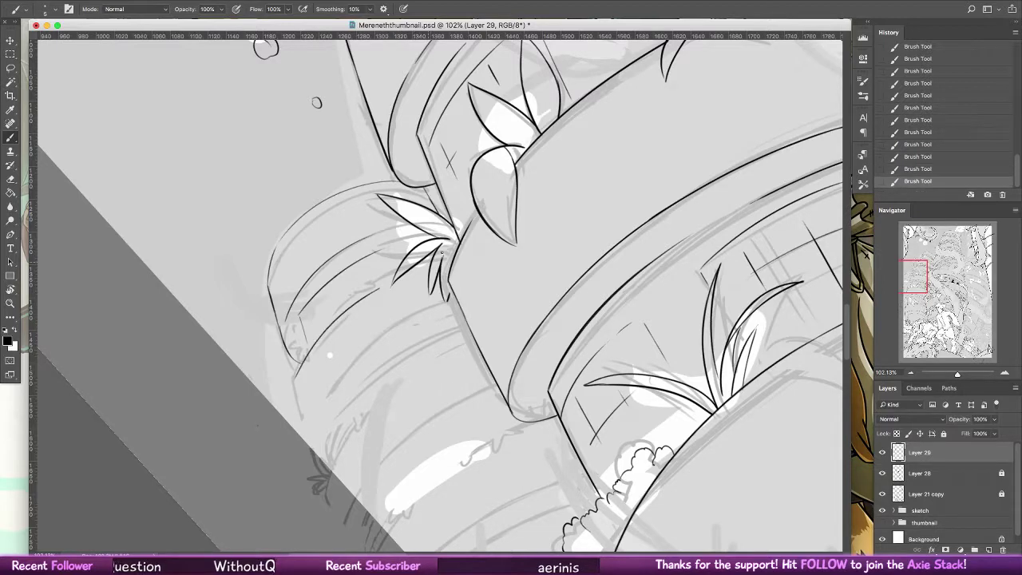
key("ctrl+z")
key("ctrl+shift+z")
key("ctrl+z")
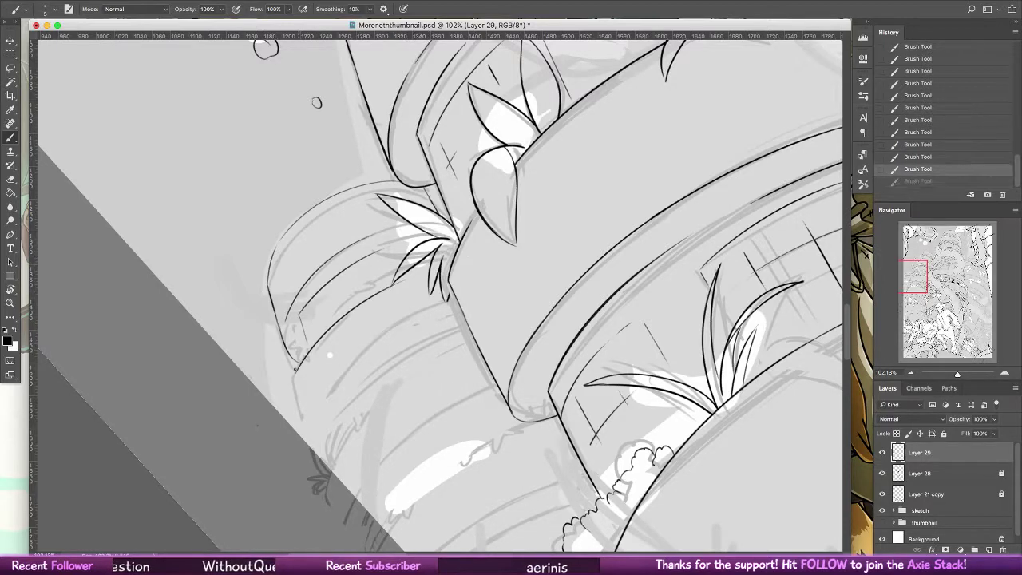
key("ctrl+shift+z")
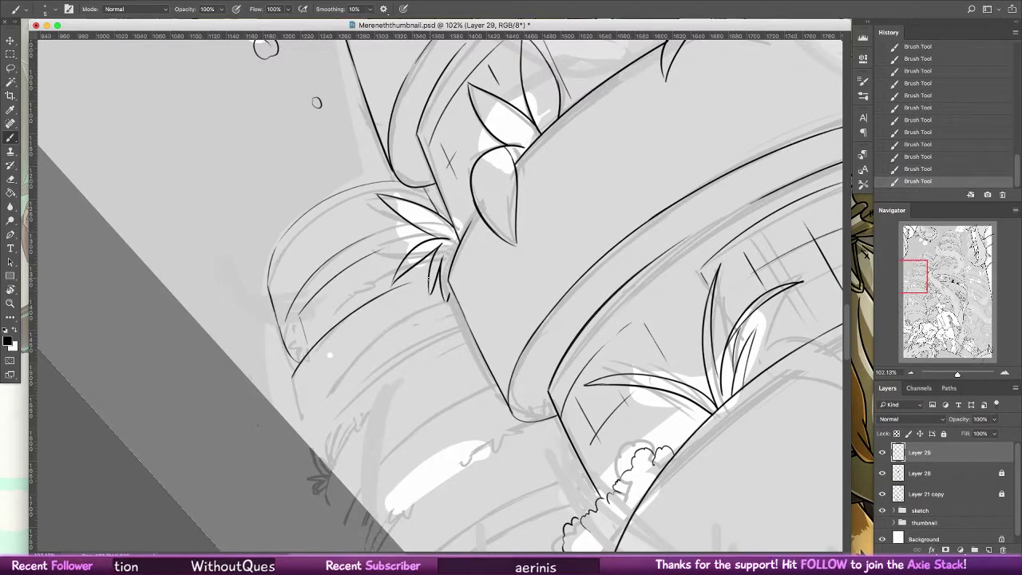
- Ink the second tier's outer side edge and add small leaf clumps along its upper edge and outer corner
mouse_move(301, 414)
left_mouse_down()
mouse_move(295, 382)
mouse_move(307, 437)
mouse_move(321, 444)
left_mouse_up()
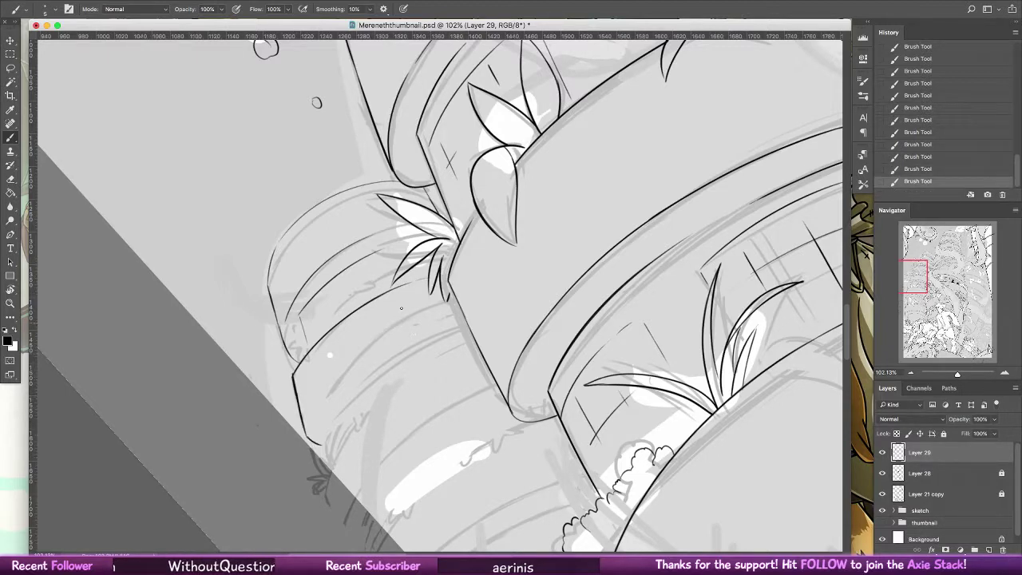
mouse_move(380, 293)
left_mouse_down()
mouse_move(366, 289)
mouse_move(348, 311)
mouse_move(365, 283)
mouse_move(380, 289)
left_mouse_up()
key("super+z")
left_click_drag(294, 356, 286, 383)
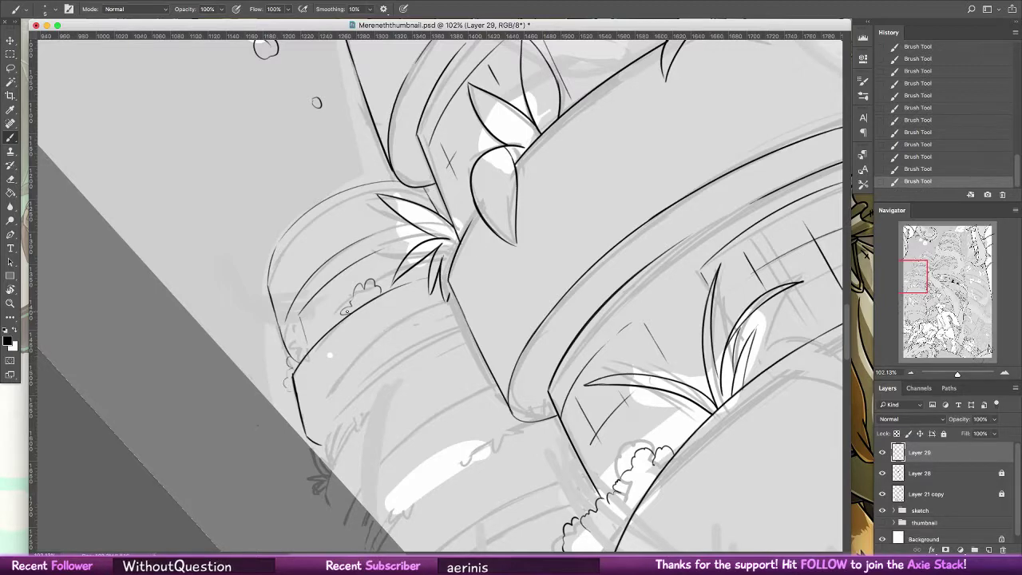
- Ink the curved rim line across the small tower's second tier, retrying the stroke until it follows the sketch
scroll(481, 183, "down", 3)
left_click_drag(311, 318, 423, 214)
key("ctrl+z")
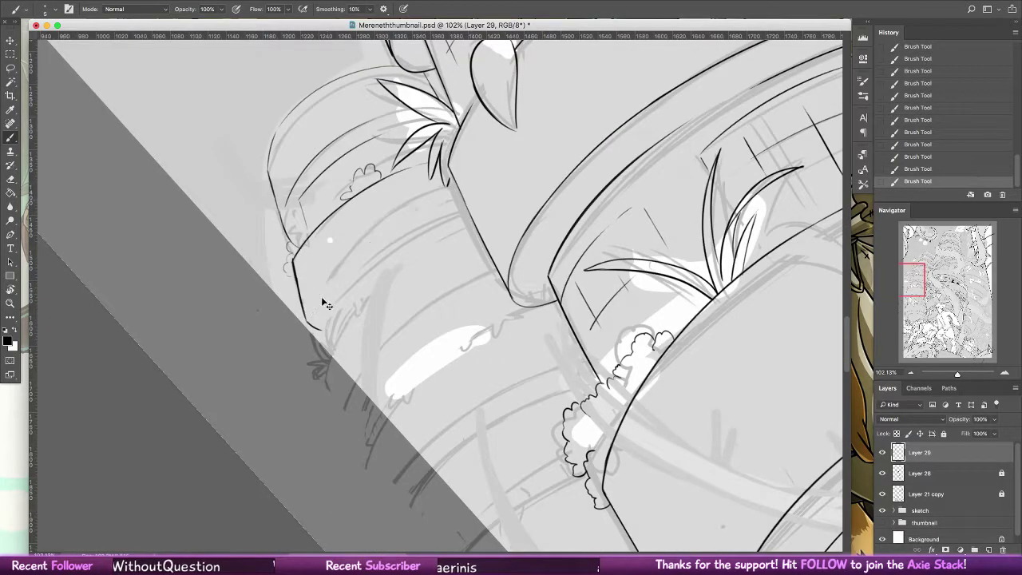
left_click_drag(310, 320, 399, 226)
key("ctrl+z")
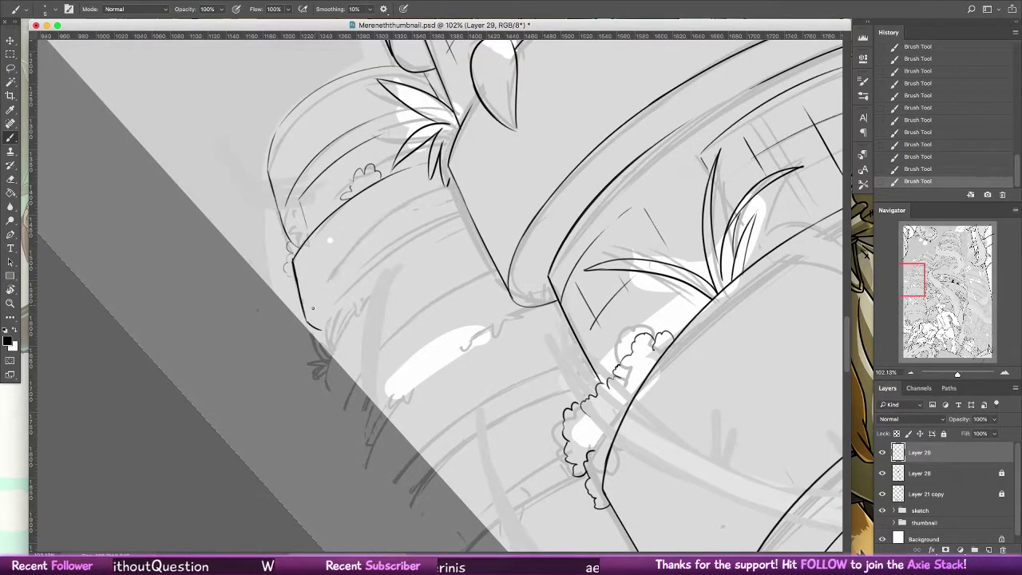
left_click_drag(328, 287, 430, 217)
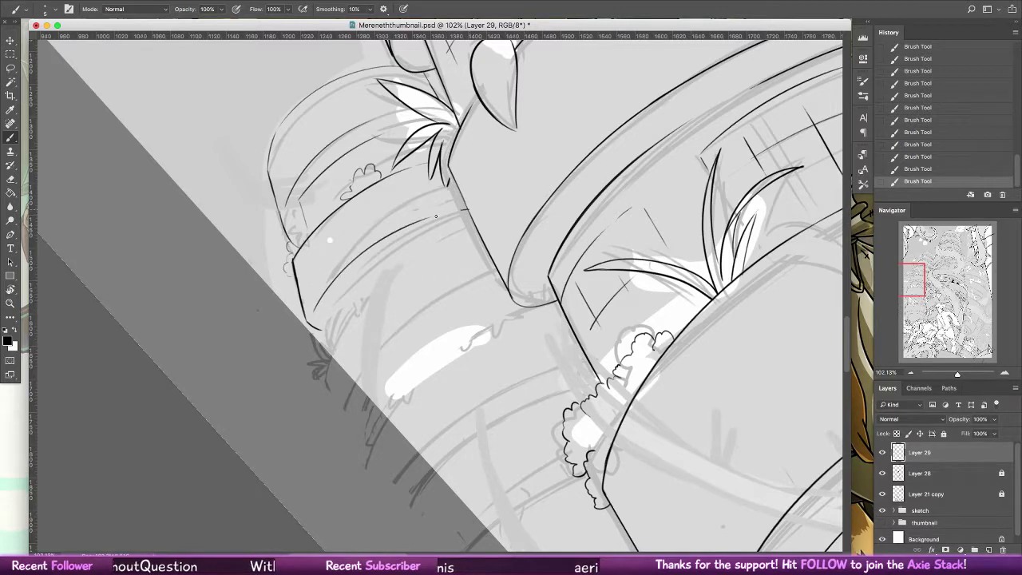
- Ink the third tier's curved upper edge and the recessed wall line above it, with small leaf clumps along the edge
mouse_move(325, 364)
left_mouse_down()
mouse_move(400, 260)
mouse_move(446, 241)
mouse_move(381, 272)
left_mouse_up()
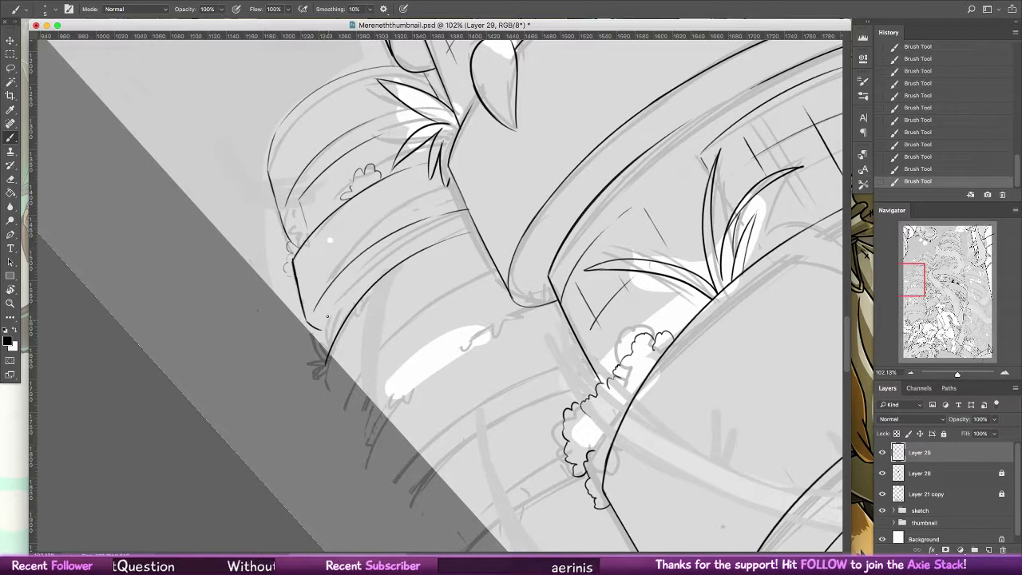
left_click_drag(327, 318, 397, 238)
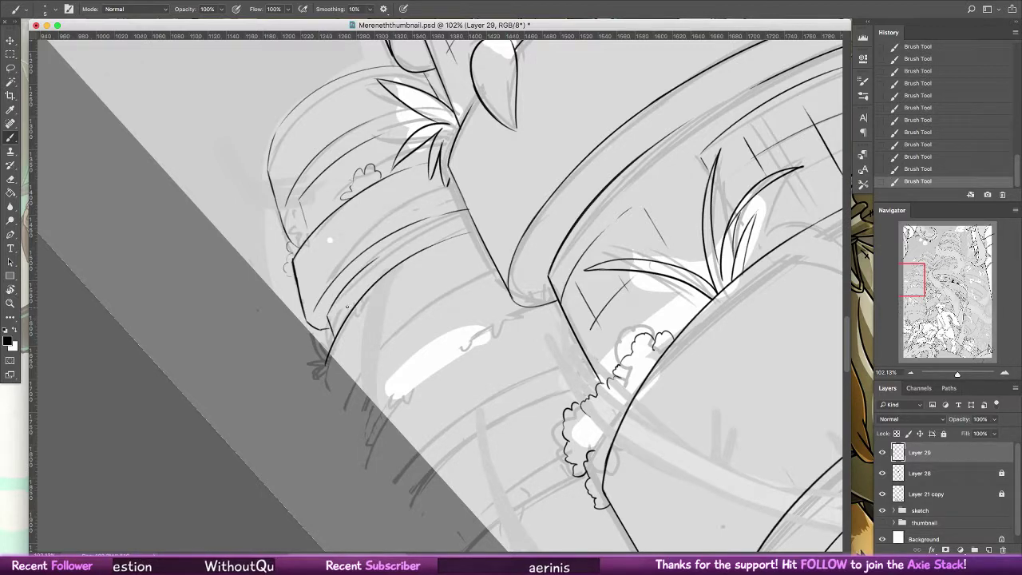
left_click_drag(324, 330, 325, 350)
mouse_move(399, 268)
left_mouse_down()
mouse_move(400, 250)
mouse_move(437, 238)
left_mouse_up()
key("super+z")
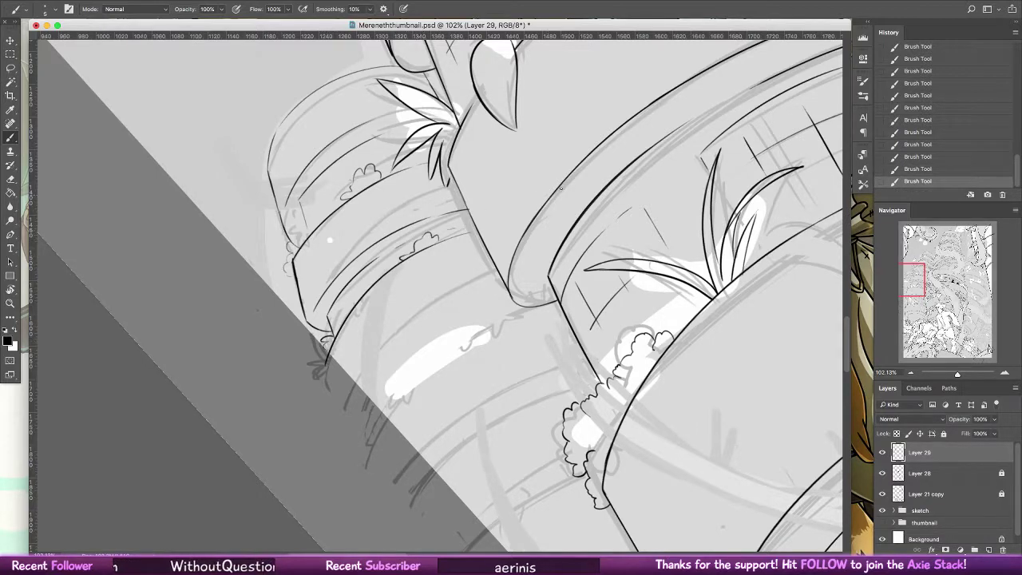
- Ink the third tier's lower curve and the fourth tier's upper edge, with a leaf clump at its inner end
mouse_move(358, 396)
left_mouse_down()
mouse_move(464, 296)
mouse_move(431, 301)
left_mouse_up()
key("super+z")
key("super+z")
mouse_move(356, 386)
left_mouse_down()
mouse_move(483, 282)
mouse_move(474, 285)
left_mouse_up()
left_click_drag(529, 351, 491, 287)
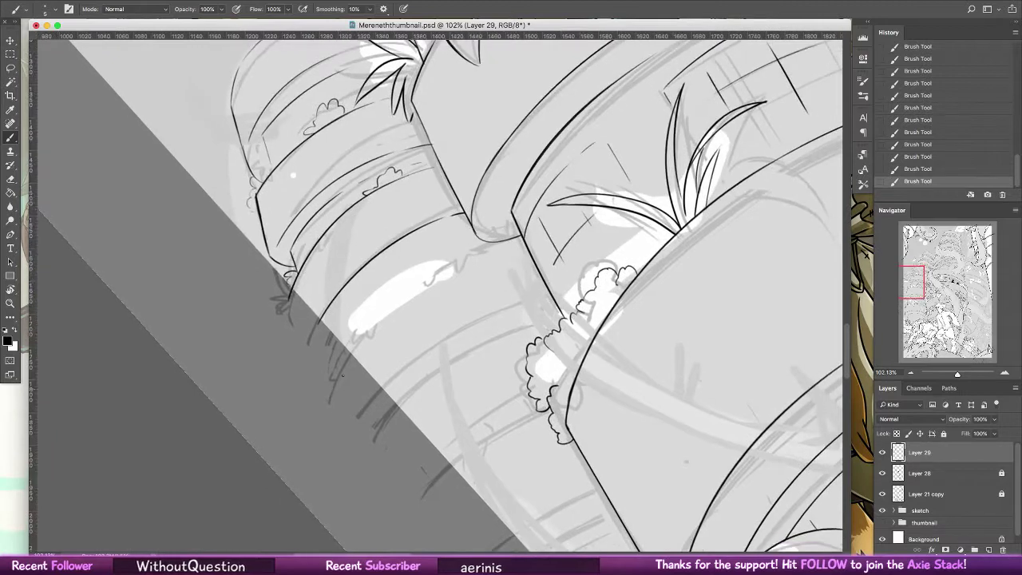
mouse_move(340, 386)
left_mouse_down()
mouse_move(481, 255)
mouse_move(508, 250)
mouse_move(460, 254)
mouse_move(334, 343)
left_mouse_up()
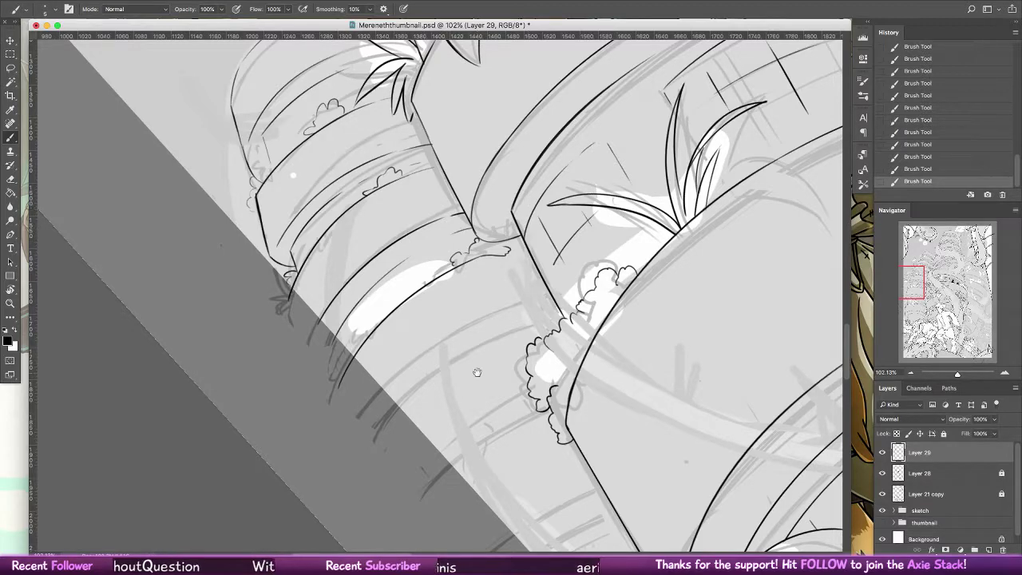
- Ink the two curved rim lines along the bottom of the small tower's fourth tier
scroll(527, 208, "down", 3)
left_click_drag(364, 369, 505, 257)
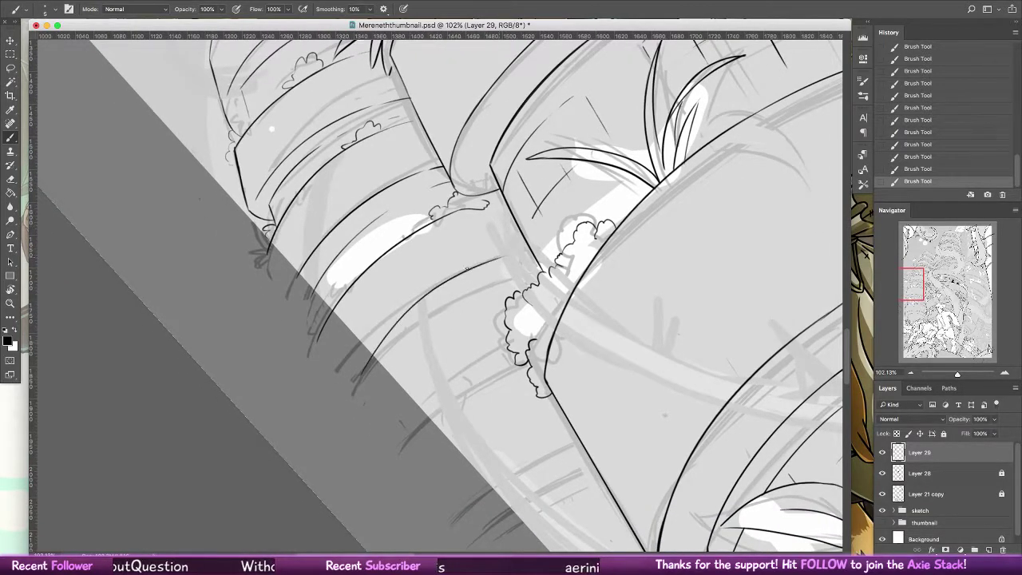
key("super+z")
mouse_move(364, 360)
left_mouse_down()
mouse_move(532, 254)
mouse_move(500, 283)
left_mouse_up()
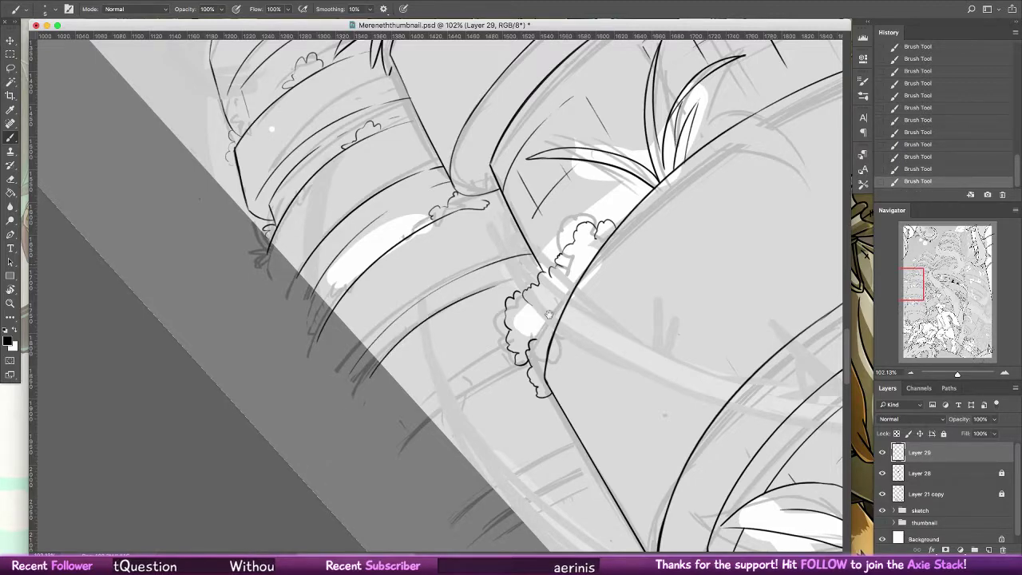
- Ink a leaf clump near the canvas border and the curved upper edge of the fifth tier beneath it
scroll(500, 283, "down", 4)
mouse_move(413, 347)
left_mouse_down()
mouse_move(422, 317)
mouse_move(441, 324)
mouse_move(399, 335)
mouse_move(430, 313)
mouse_move(441, 326)
left_mouse_up()
key("ctrl+z")
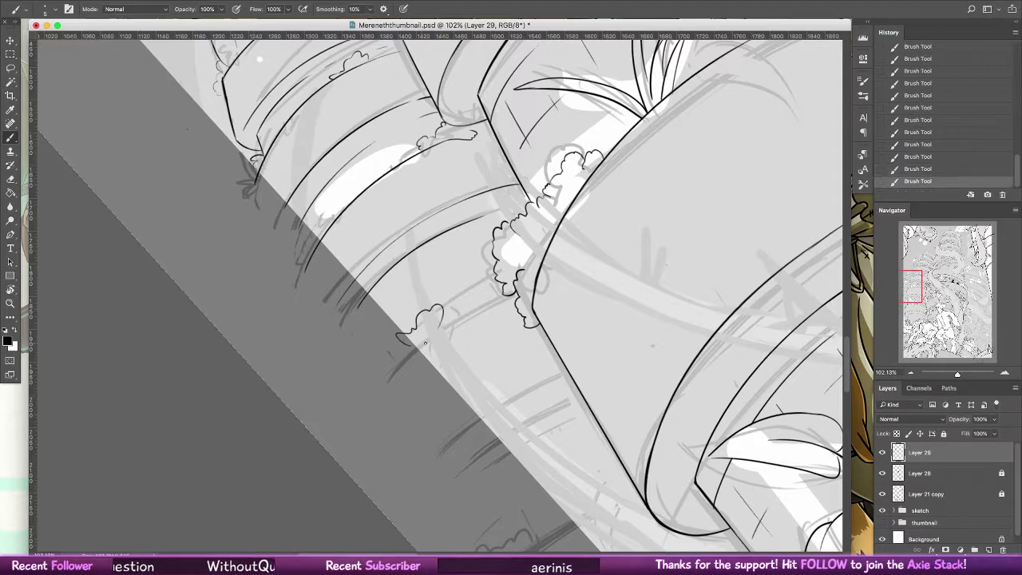
left_click_drag(403, 361, 505, 295)
- Ink the two curved rim lines at the bottom of the fifth tier, then reset the canvas rotation to 0°
left_click_drag(514, 344, 439, 266)
mouse_move(382, 364)
left_mouse_down()
mouse_move(417, 330)
mouse_move(500, 292)
left_mouse_up()
key("super+z")
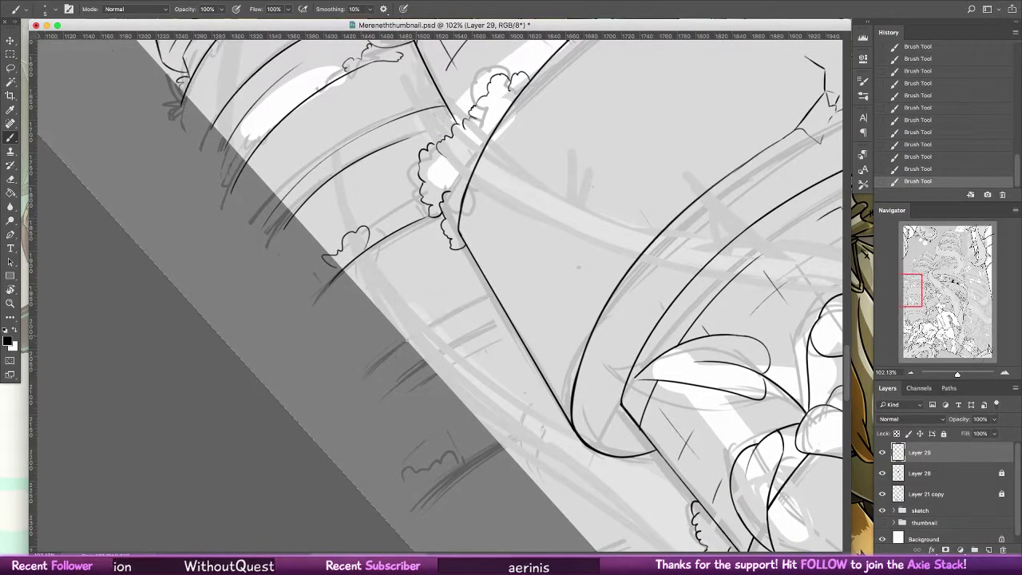
mouse_move(389, 356)
left_mouse_down()
mouse_move(508, 305)
mouse_move(465, 334)
mouse_move(516, 320)
mouse_move(401, 386)
left_mouse_up()
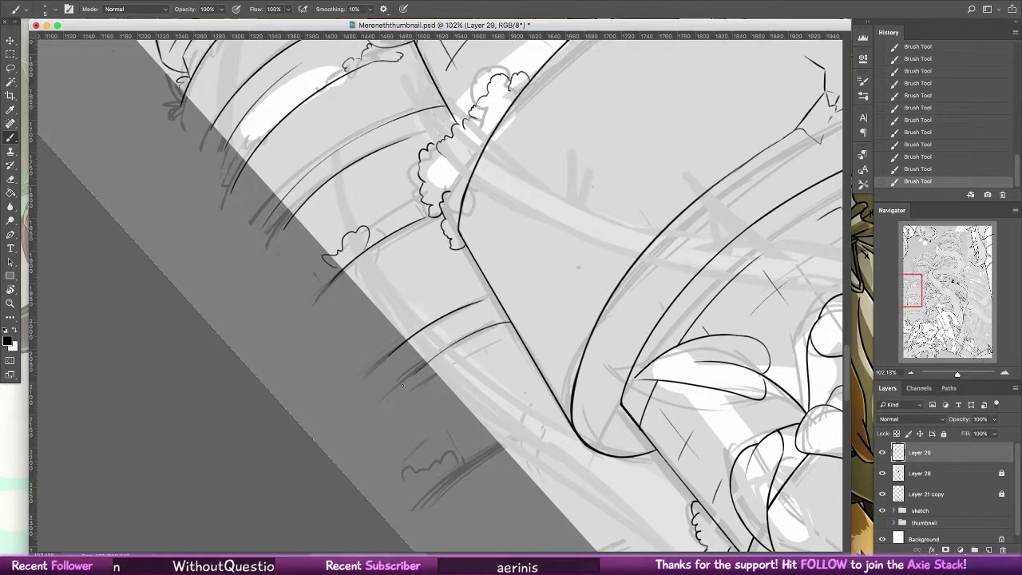
key("r")
double_click(11, 289)
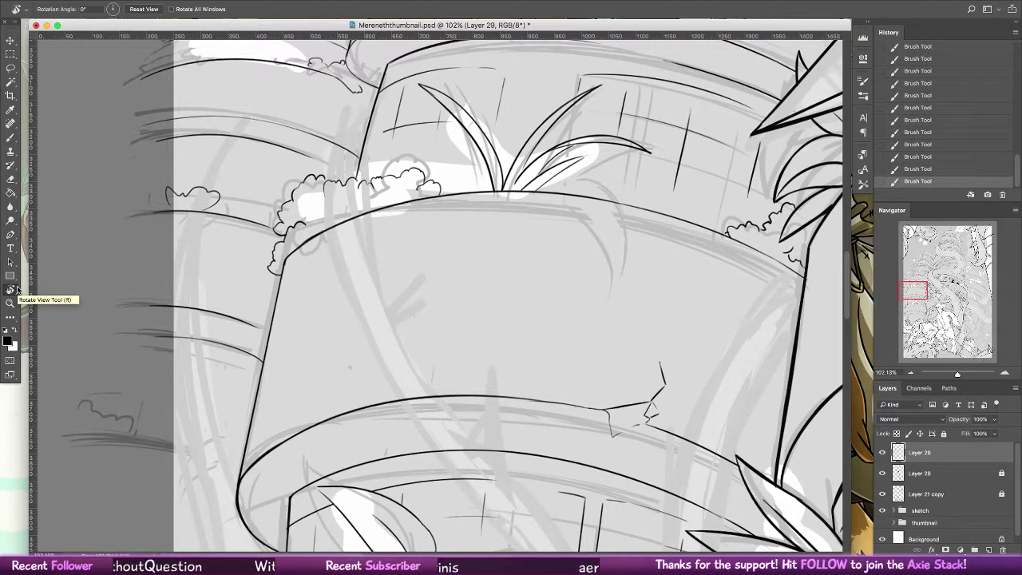
- Check the tower line art on its own by hiding the sketch group and showing it again
key("z")
left_click_drag(639, 272, 523, 265)
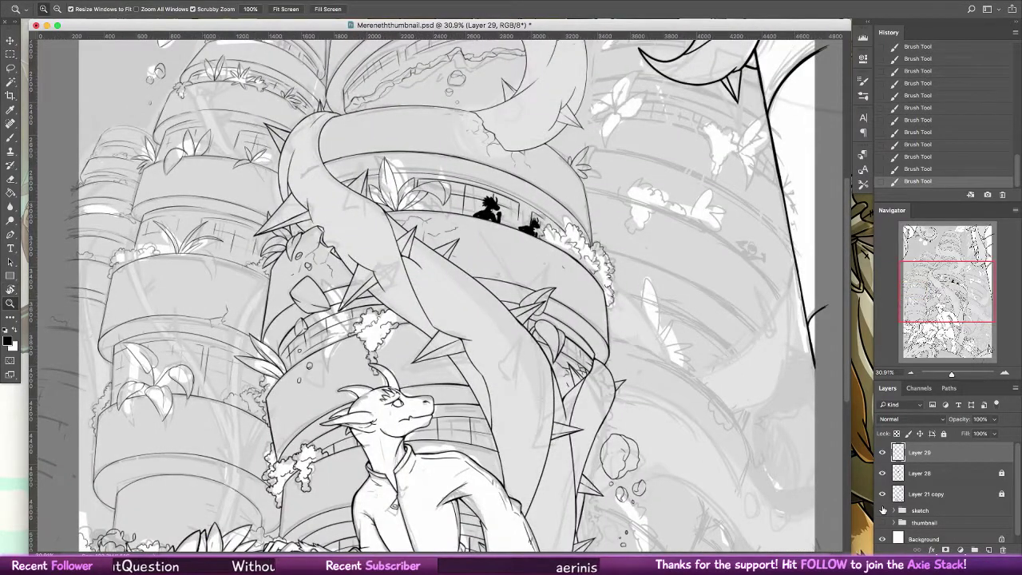
left_click(883, 511)
left_click(882, 511)
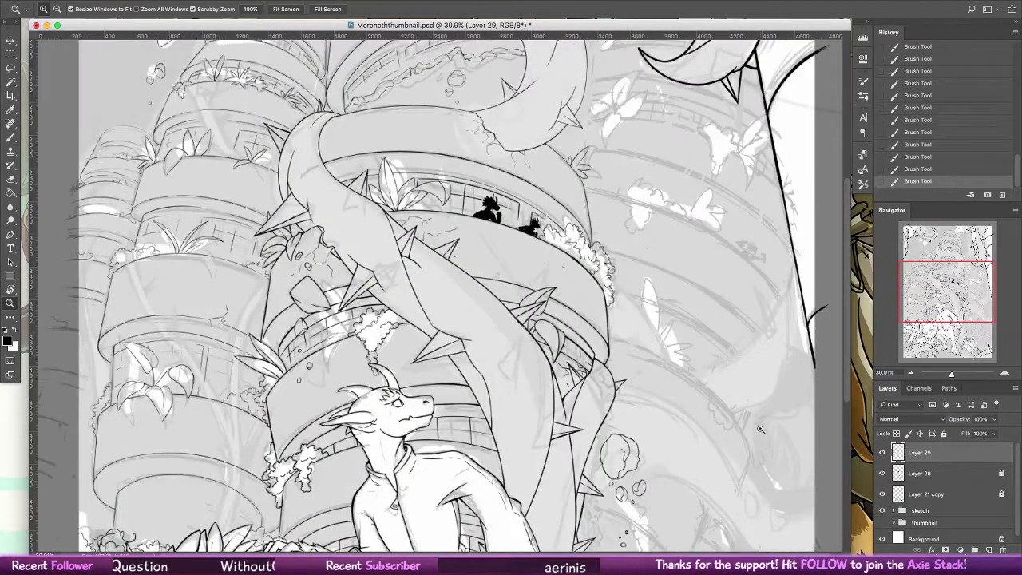
left_click_drag(64, 388, 70, 389)
key("b")
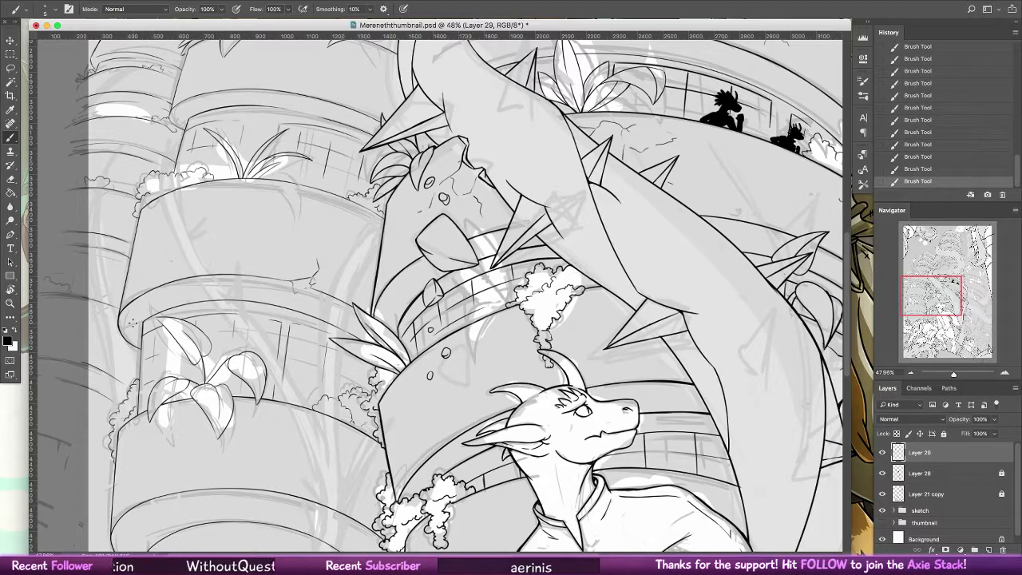
key("z")
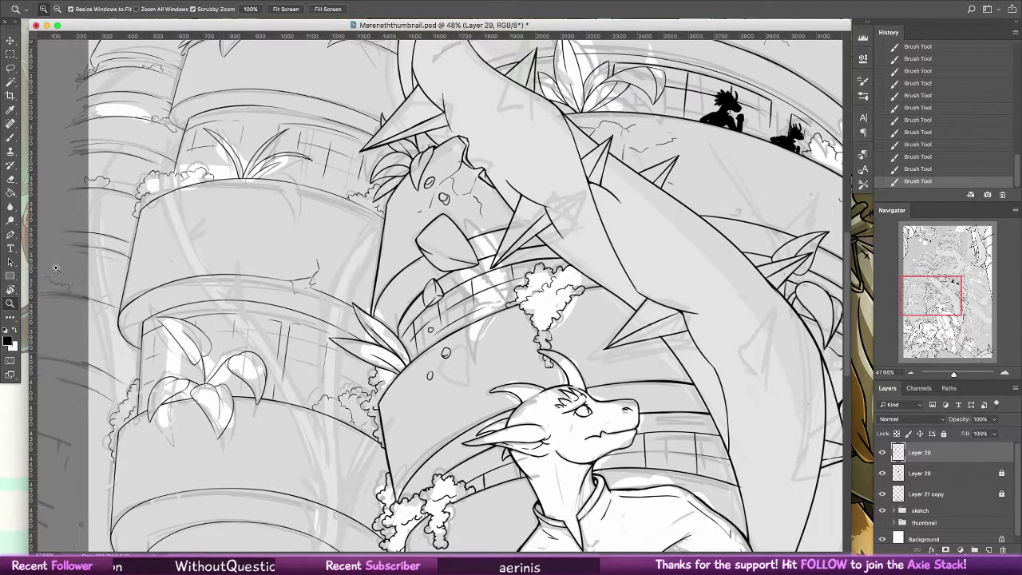
- Add a new layer above Layer 29 and ink the long curved left edge of the hanging vine across the lower tower tiers
left_click(988, 551)
scroll(290, 346, "down", 5)
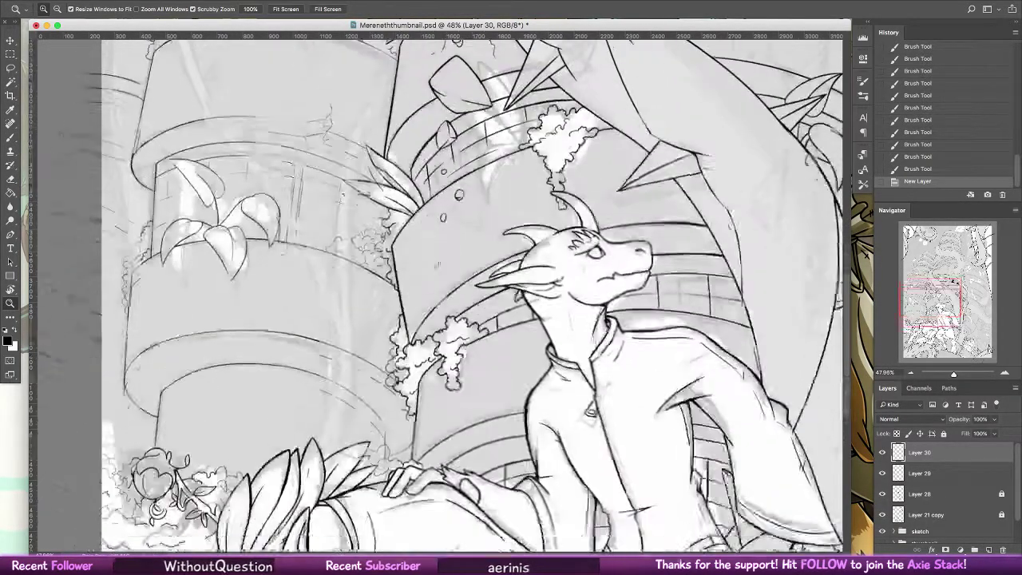
left_click_drag(307, 348, 347, 310)
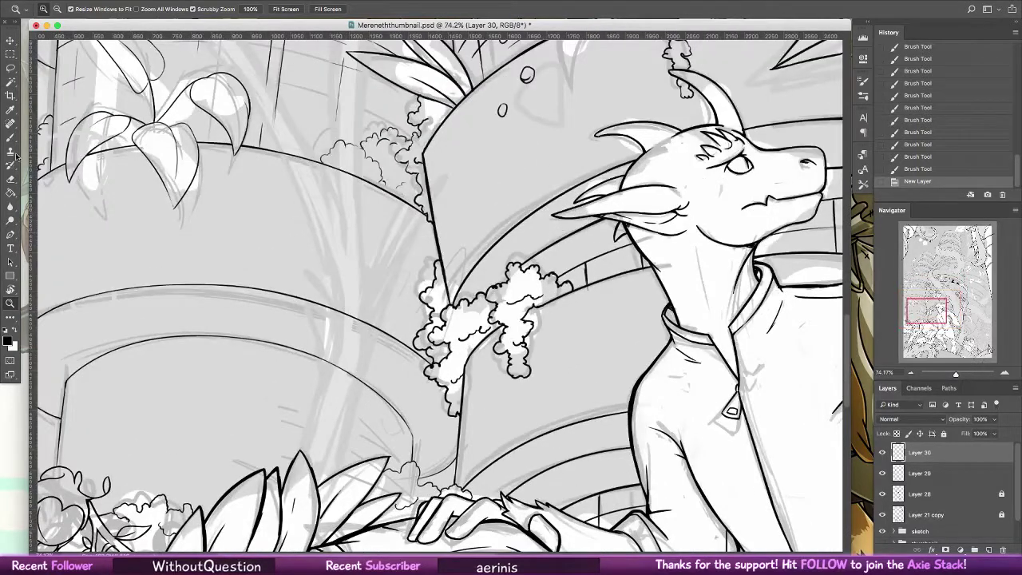
key("b")
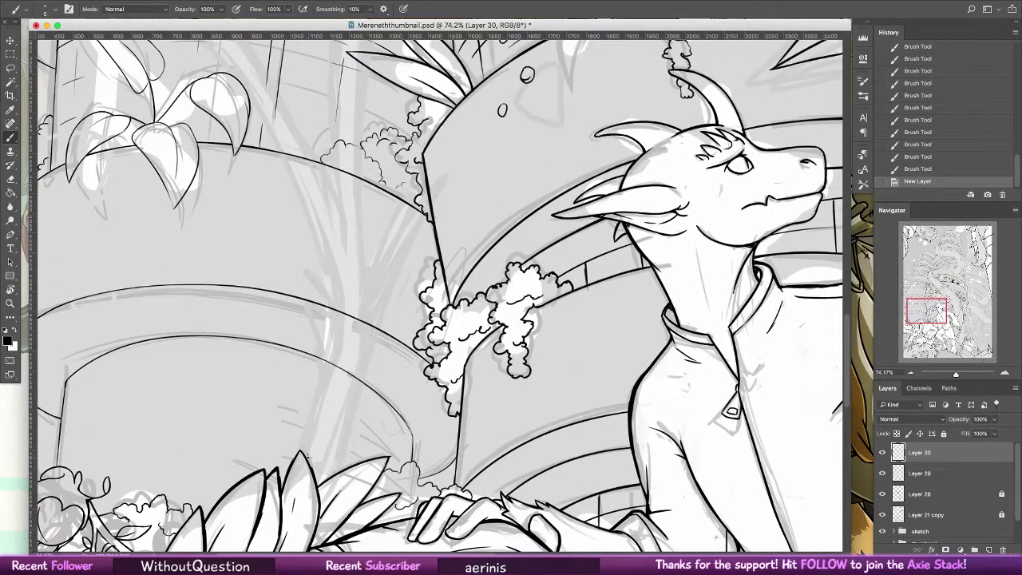
left_click_drag(307, 456, 278, 177)
key("super+z")
left_click_drag(310, 463, 263, 118)
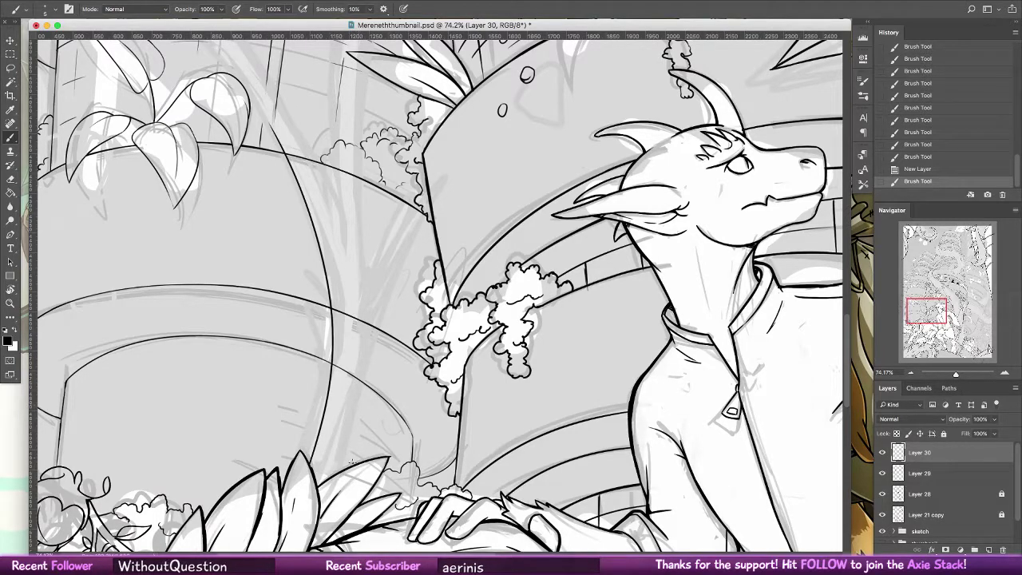
- Ink the vine's inner strand line and its right edge, from the foreground leaves up over the lower tier
mouse_move(348, 470)
left_mouse_down()
mouse_move(343, 341)
mouse_move(326, 263)
left_mouse_up()
key("super+z")
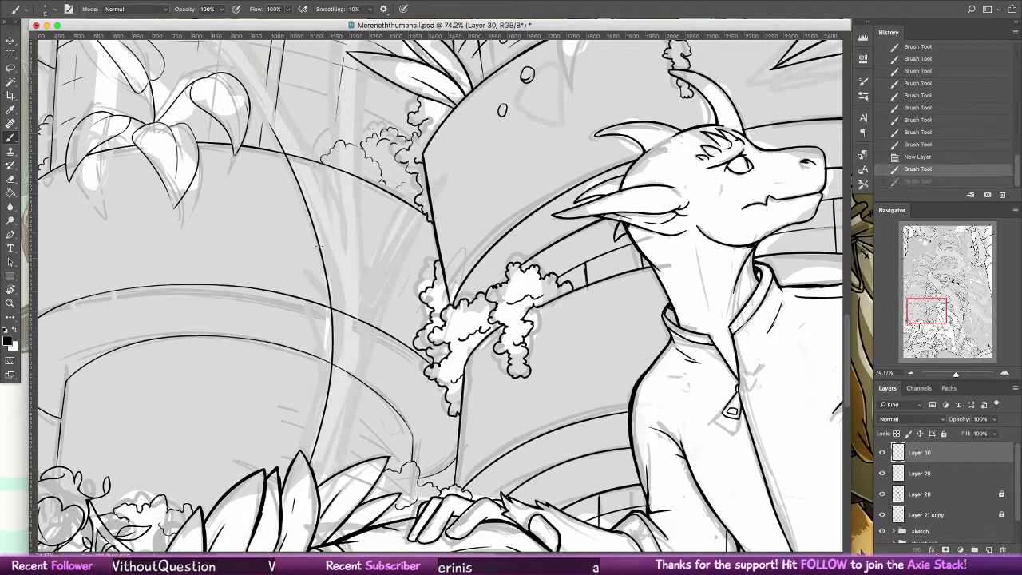
left_click_drag(343, 393, 322, 244)
left_click_drag(363, 465, 342, 219)
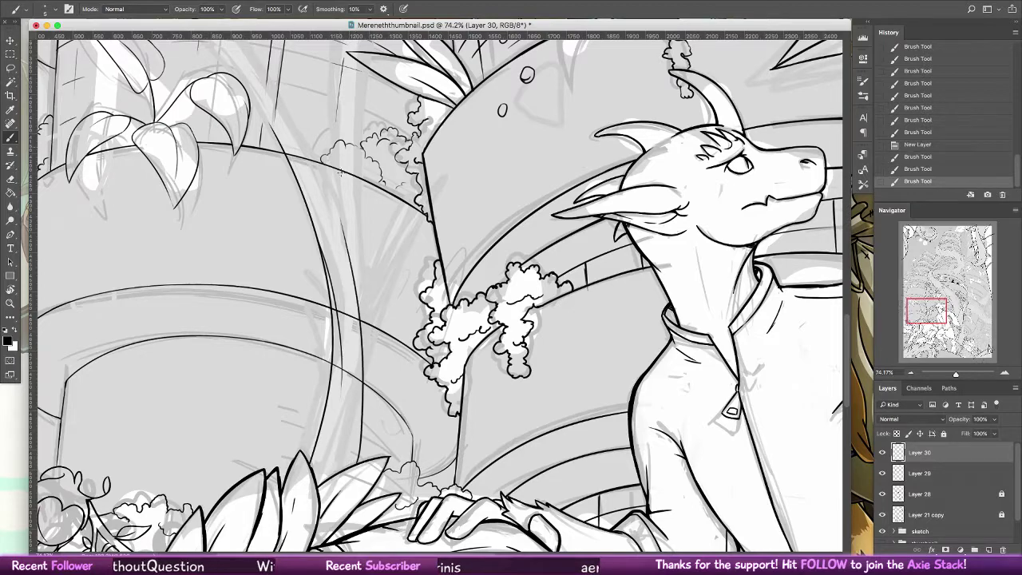
key("ctrl+z")
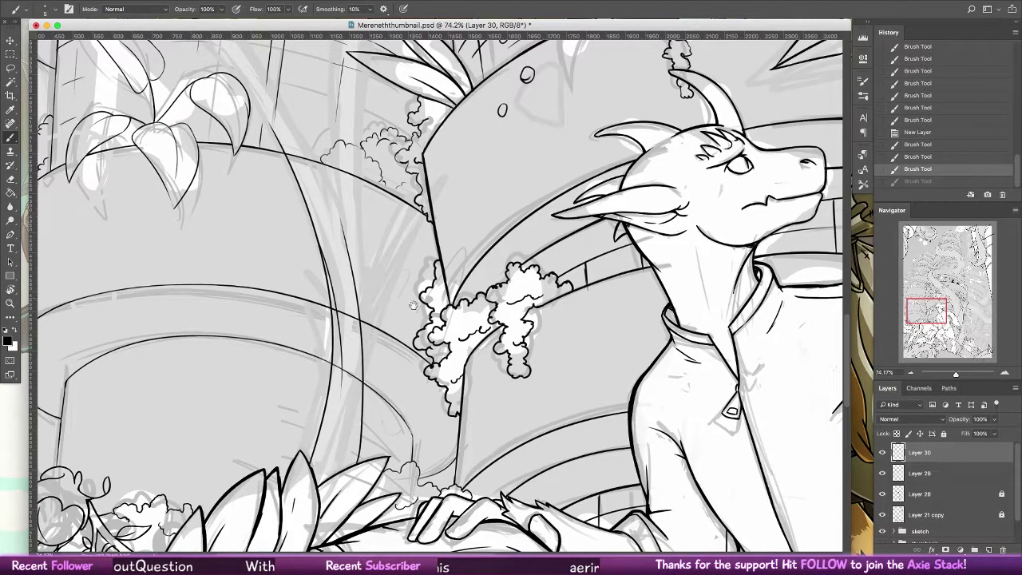
- Ink the two curved side branches arching from the vine toward the central tower, redoing strokes that miss the sketch
mouse_move(416, 316)
left_mouse_down()
mouse_move(448, 373)
mouse_move(492, 408)
left_mouse_up()
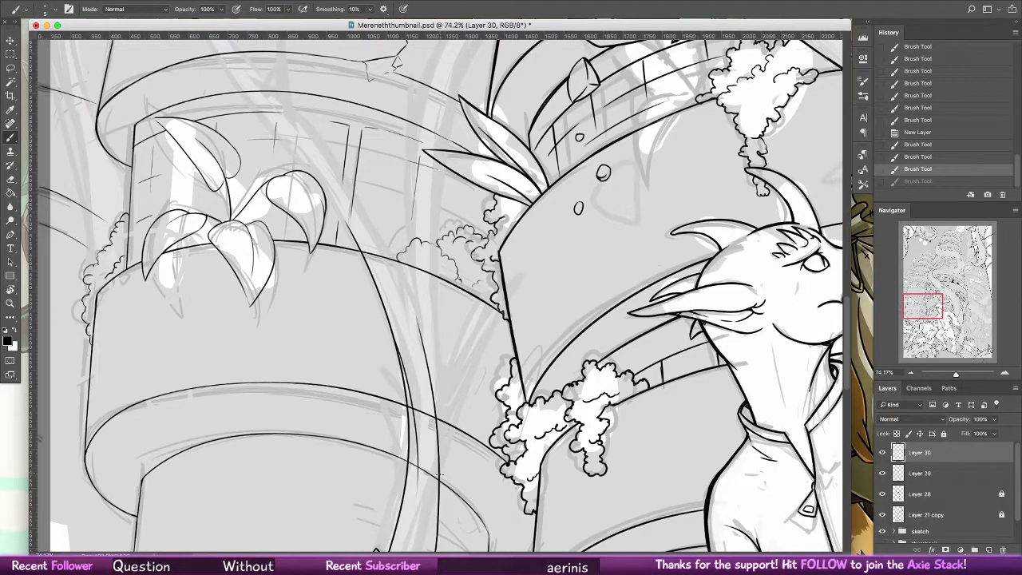
mouse_move(439, 475)
left_mouse_down()
mouse_move(446, 437)
mouse_move(516, 347)
left_mouse_up()
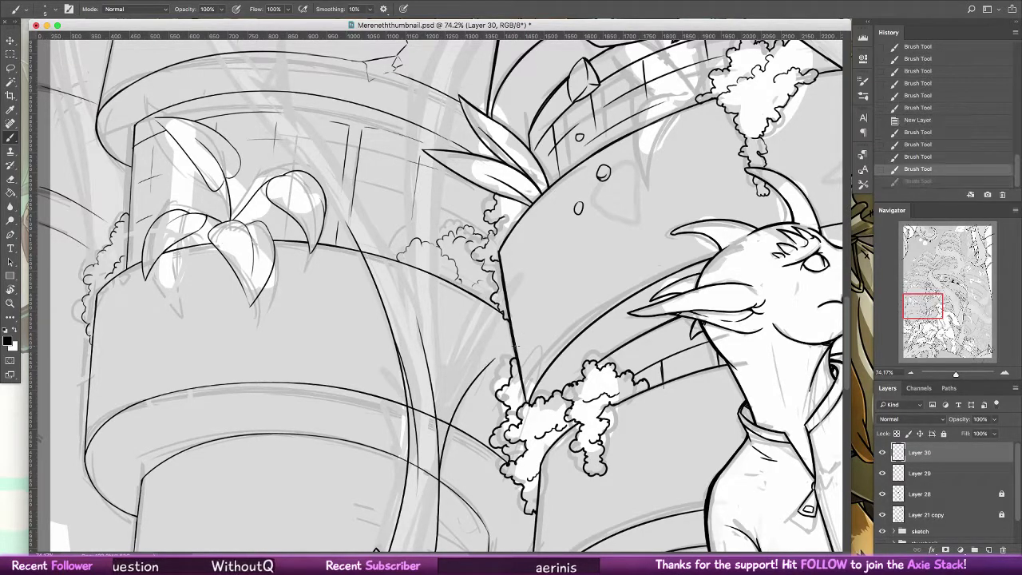
key("super+z")
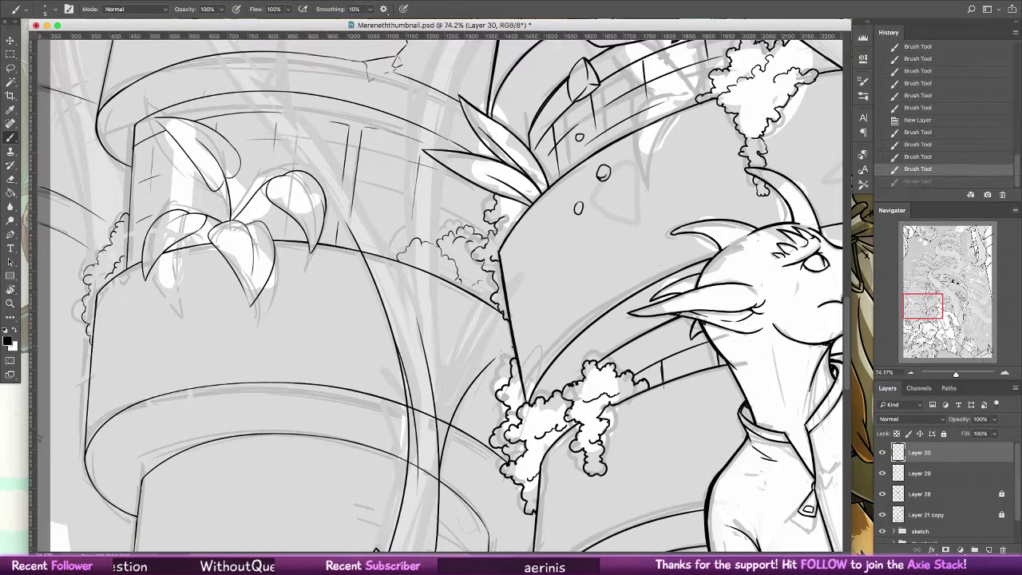
key("super+z")
left_click_drag(437, 413, 512, 299)
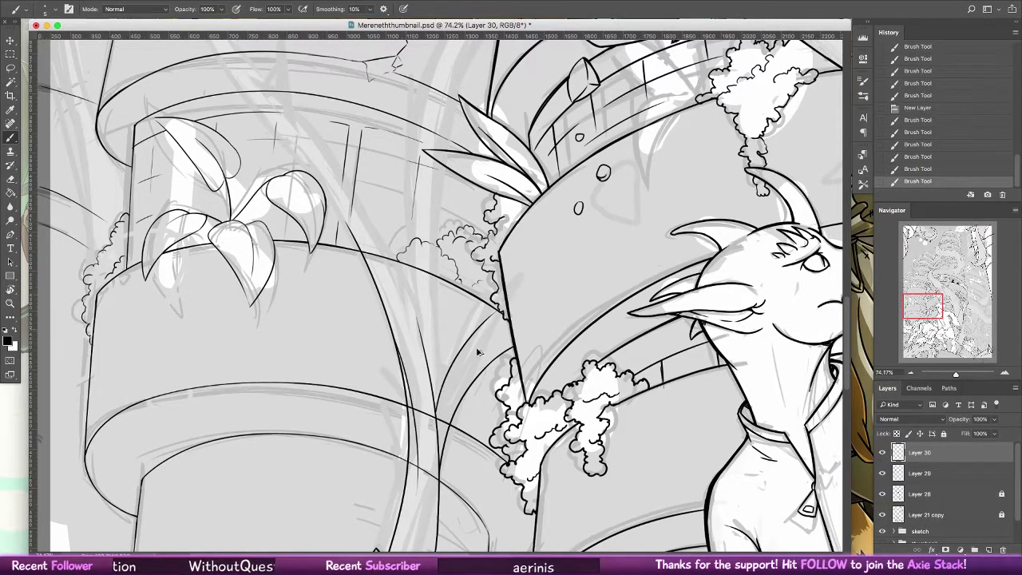
key("super+z")
key("super+z")
mouse_move(432, 375)
left_mouse_down()
mouse_move(525, 322)
mouse_move(454, 354)
mouse_move(517, 333)
mouse_move(477, 324)
mouse_move(511, 333)
left_mouse_up()
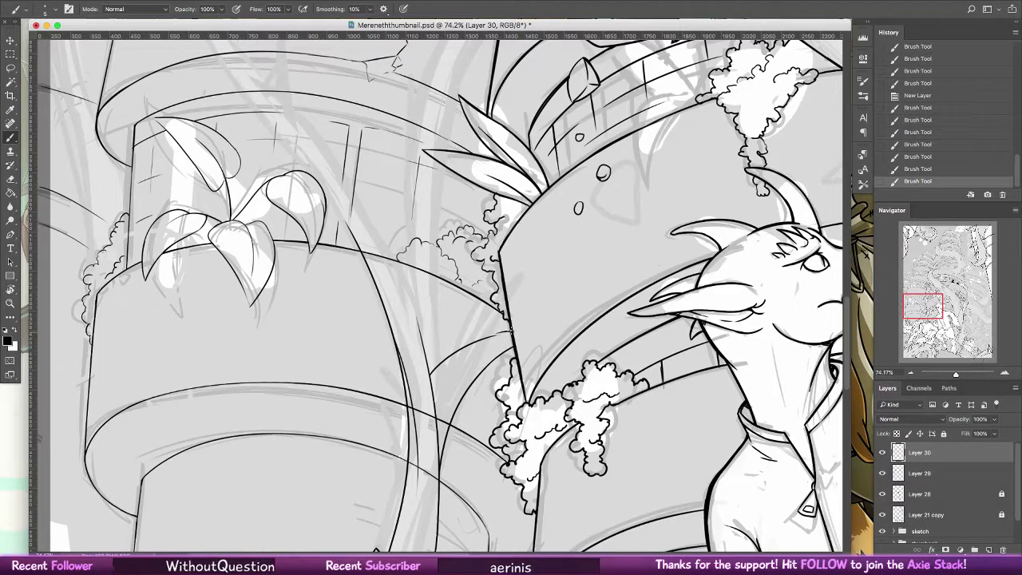
key("super+z")
key("shift+super+z")
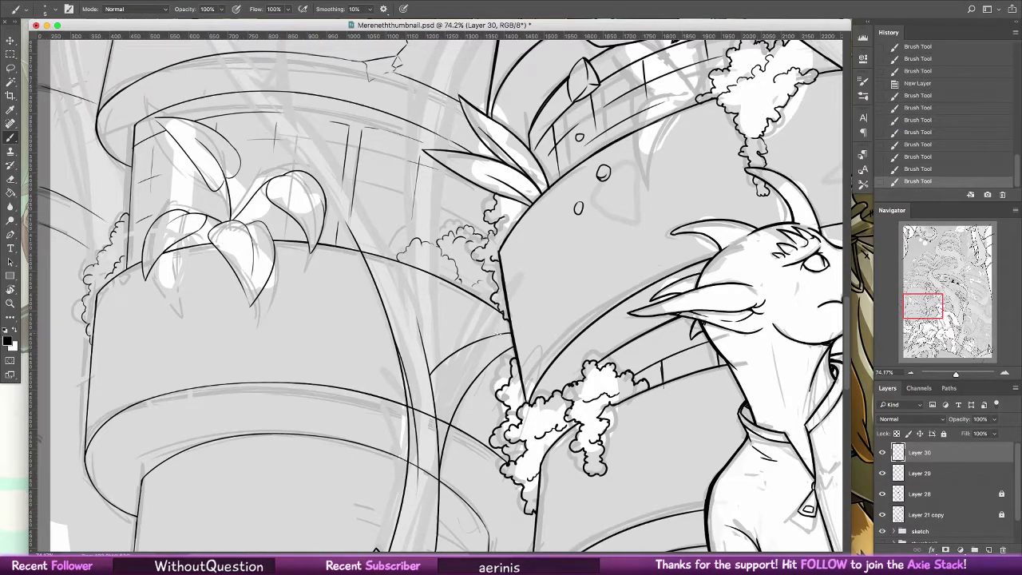
scroll(424, 449, "up", 3)
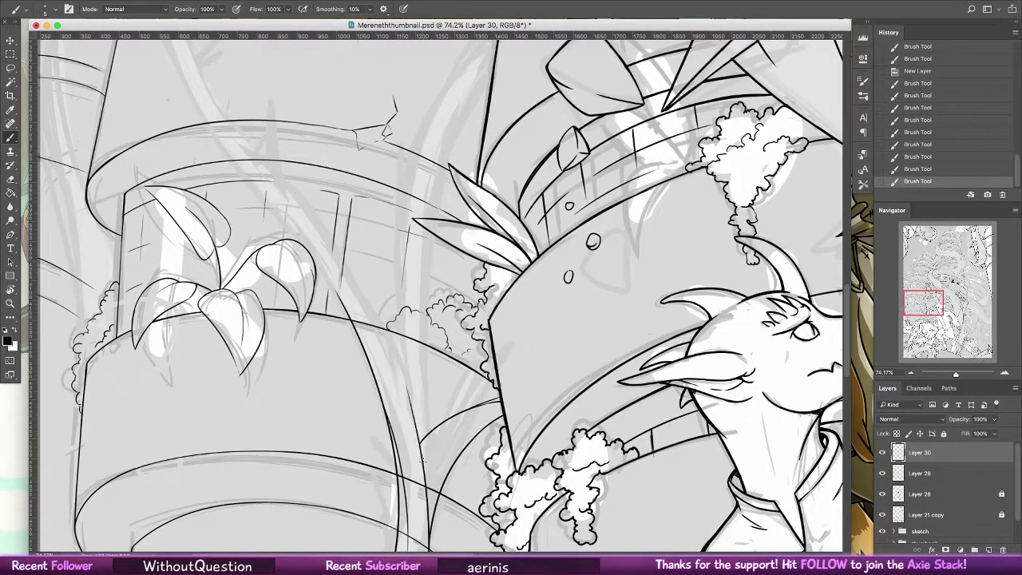
left_click_drag(425, 481, 419, 247)
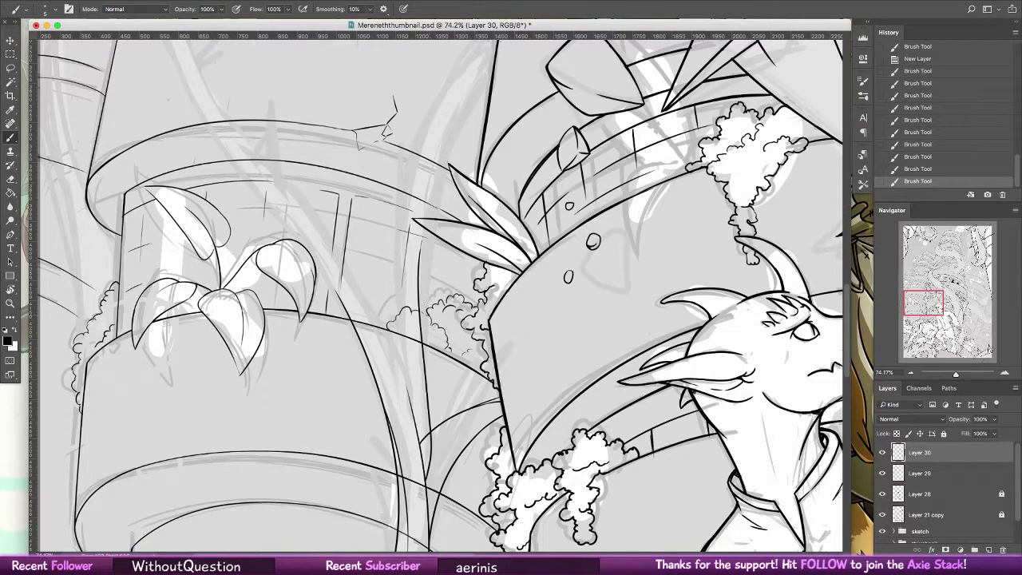
key("super+z")
mouse_move(430, 412)
left_mouse_down()
mouse_move(484, 116)
mouse_move(468, 145)
left_mouse_up()
key("super+alt+z")
key("super+alt+z")
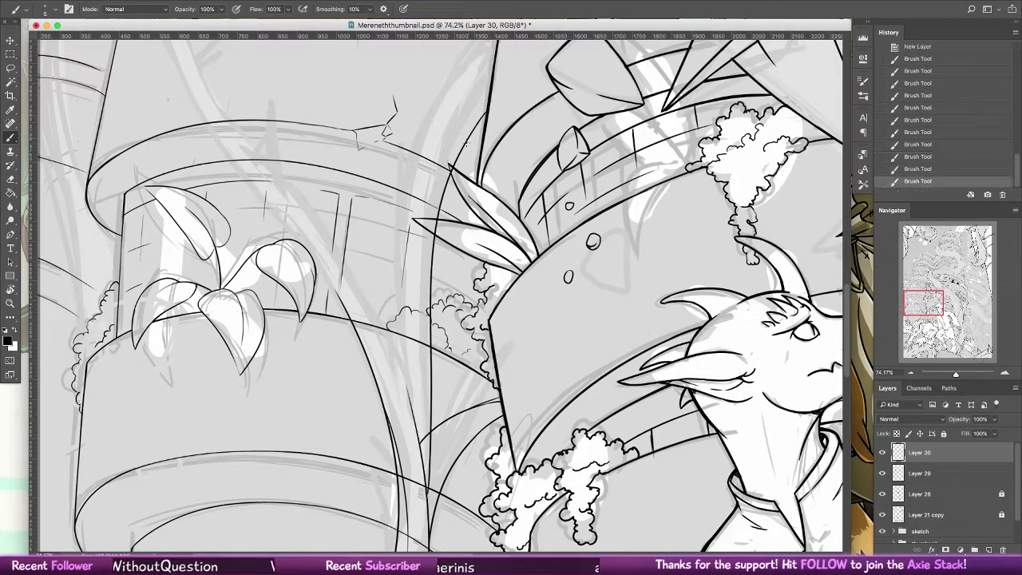
scroll(435, 417, "up", 3)
key("super+z")
key("super+z")
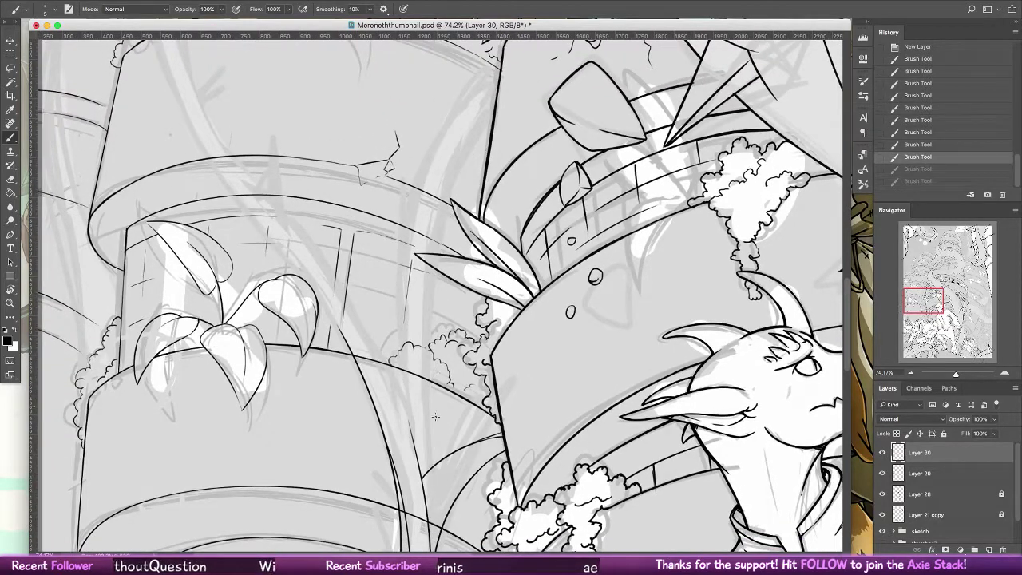
- Ink the right edge of the vine's upper branch, winding up past the leaf clump and behind the pointed leaves
key("super+shift+z")
key("super+shift+z")
key("super+z")
key("super+z")
key("super+z")
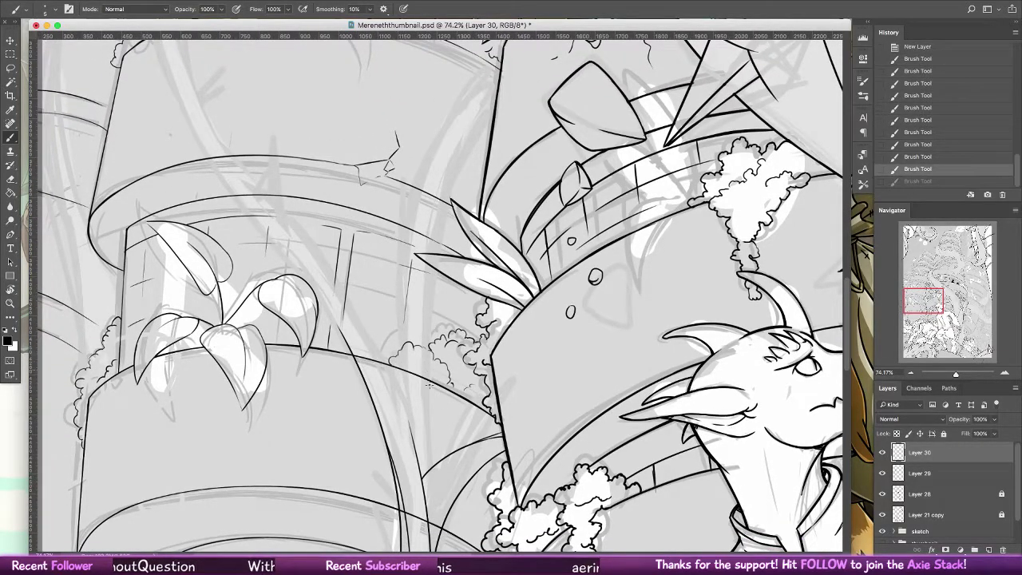
key("shift+super+z")
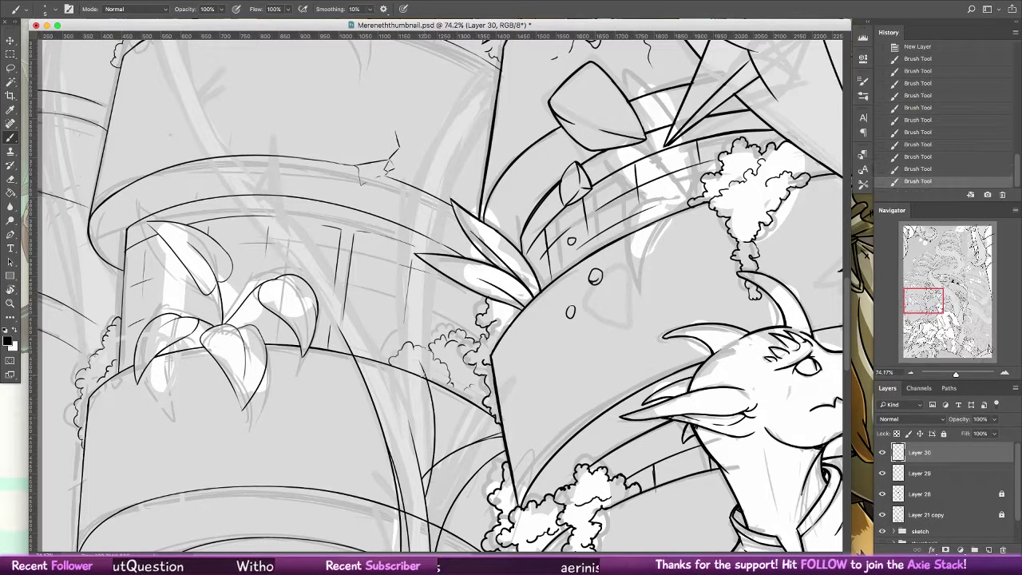
mouse_move(420, 359)
left_mouse_down()
mouse_move(426, 276)
mouse_move(410, 314)
mouse_move(441, 269)
mouse_move(414, 294)
mouse_move(448, 258)
mouse_move(464, 137)
mouse_move(465, 204)
mouse_move(482, 150)
left_mouse_up()
- Ink the left edge of the vine's upper bend, from the central tower's wall down to the pointed leaves
left_click_drag(433, 188, 501, 89)
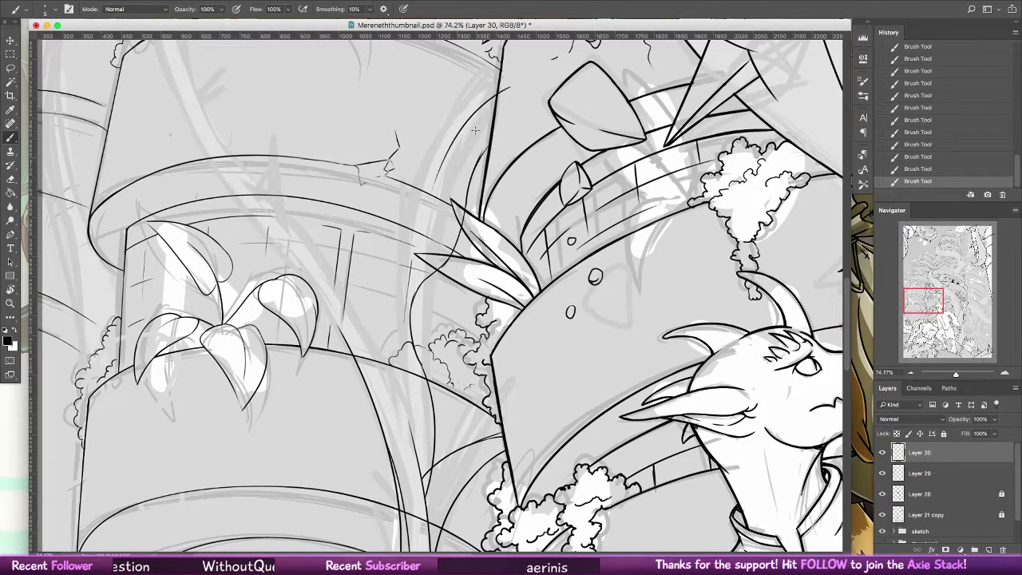
left_click_drag(459, 136, 430, 206)
key("super+z")
key("alt+super+z")
mouse_move(502, 90)
left_mouse_down()
mouse_move(444, 163)
mouse_move(443, 232)
left_mouse_up()
left_click_drag(433, 276, 439, 189)
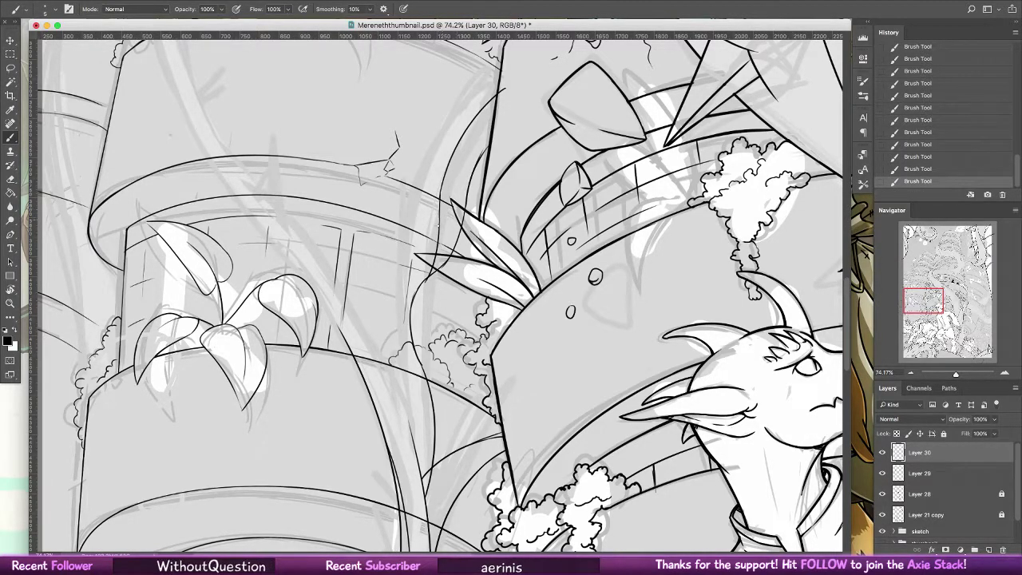
key("alt+super+z")
- Continue the upper branch's left edge down across the brick wall to the fork with the diagonal vine
left_click_drag(440, 209, 366, 300)
key("alt+super+z")
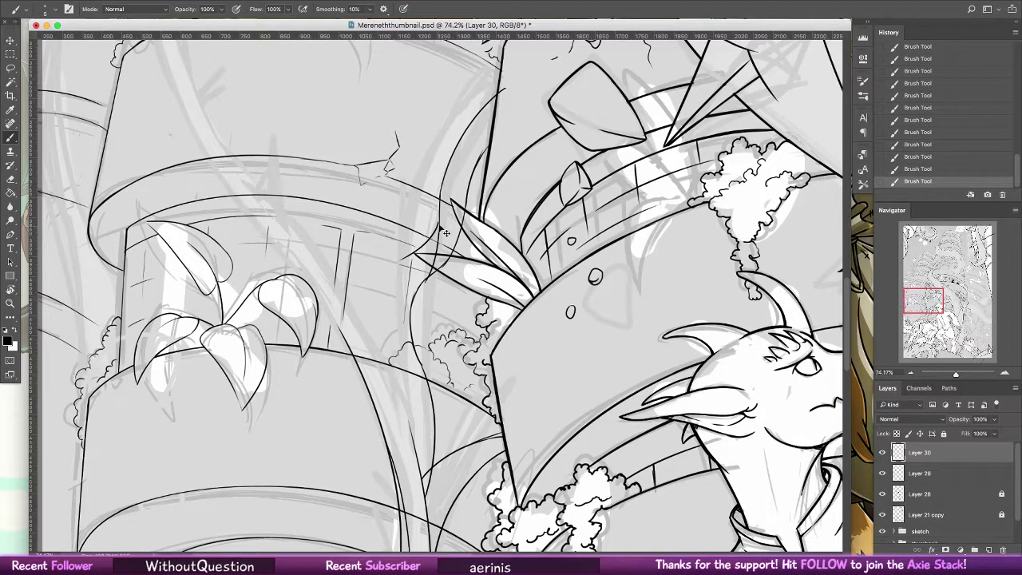
key("alt+super+z")
mouse_move(444, 230)
left_mouse_down()
mouse_move(390, 288)
mouse_move(391, 351)
left_mouse_up()
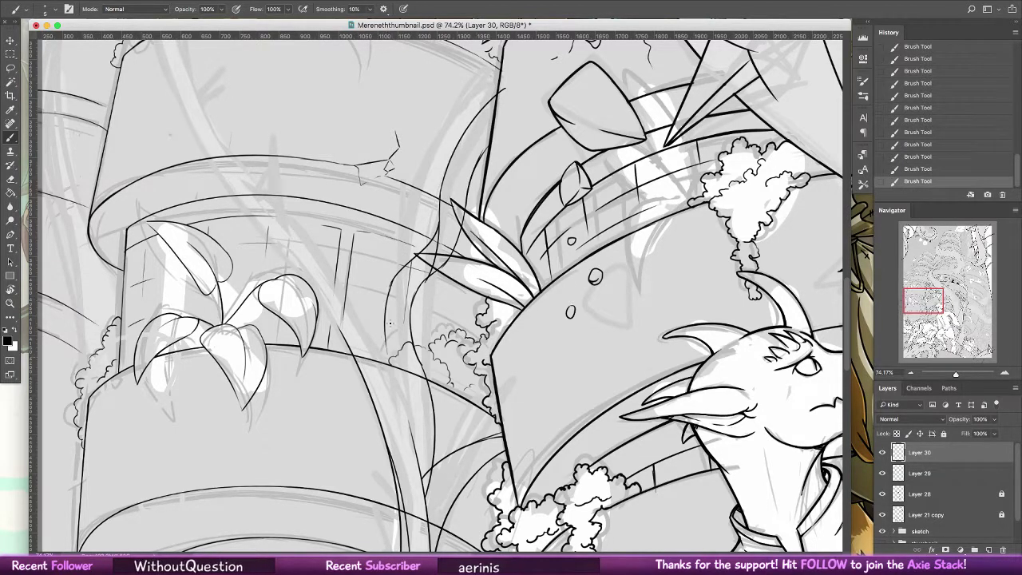
key("alt+super+z")
left_click_drag(395, 281, 396, 385)
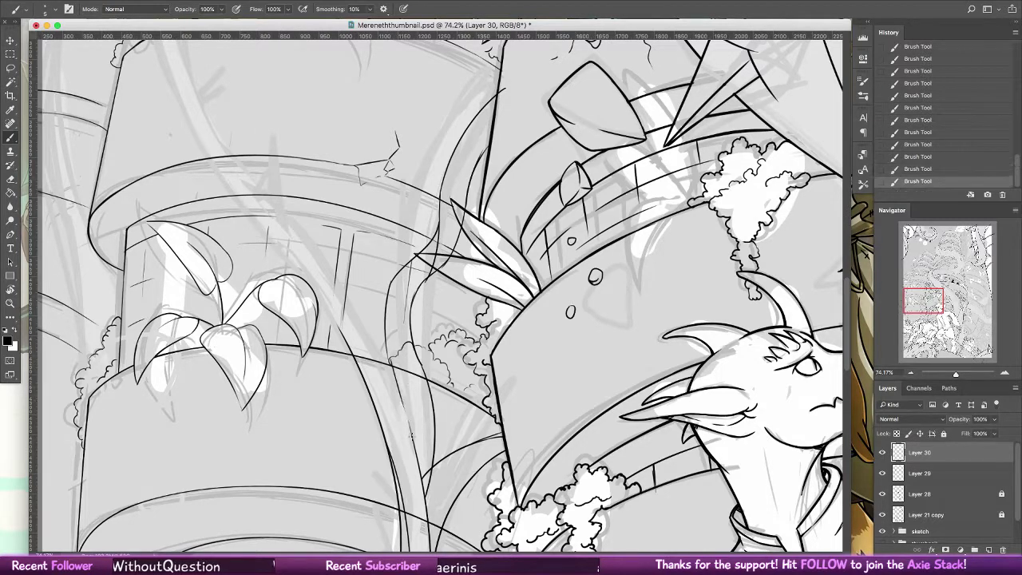
key("alt+super+z")
key("alt+super+z")
left_click_drag(387, 349, 406, 411)
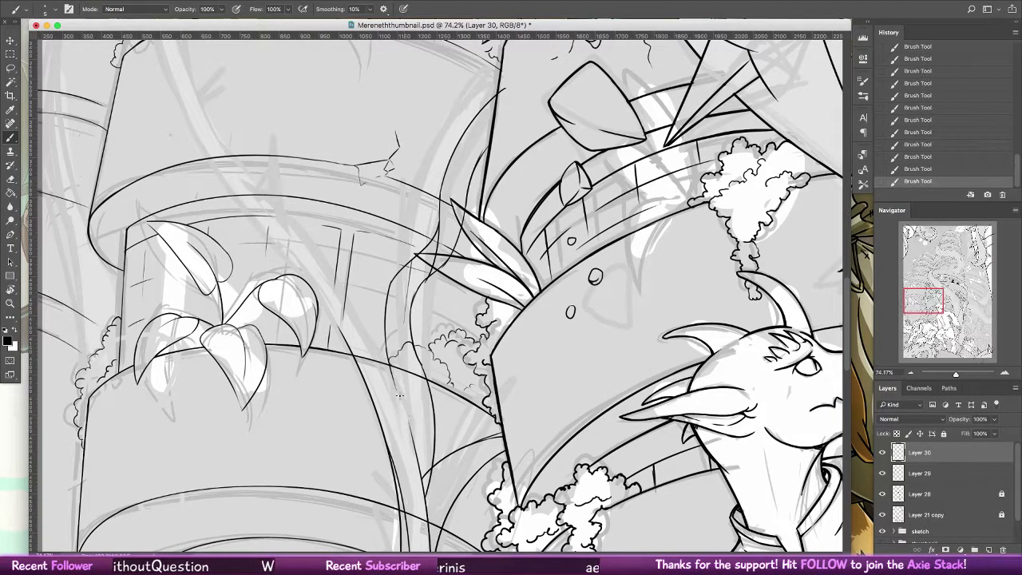
- Ink the right edge of the diagonal vine from the fork up across the brick wall, undoing the overlong stroke above it
left_click_drag(389, 364, 310, 236)
key("alt+super+z")
left_click_drag(405, 407, 313, 240)
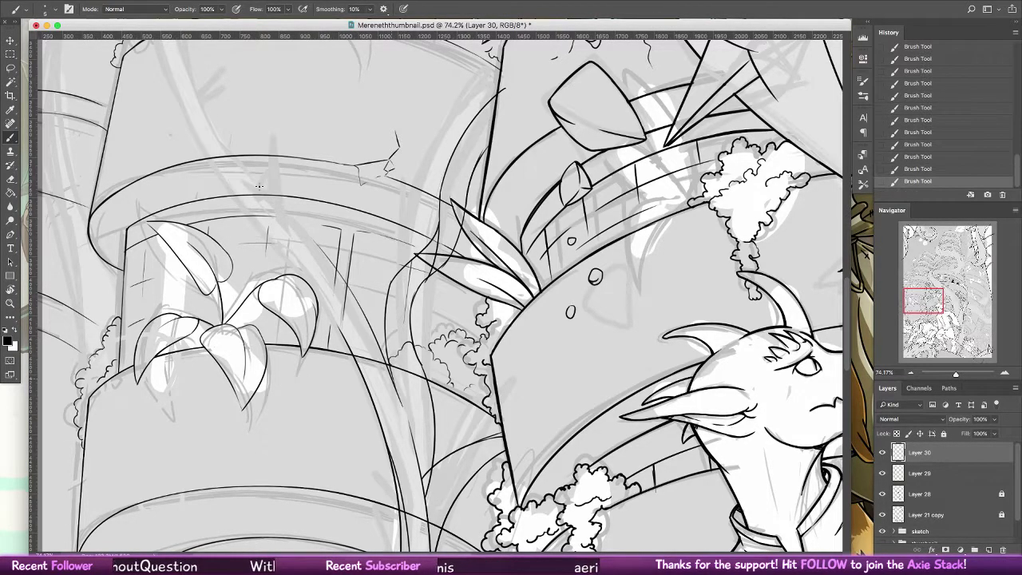
scroll(384, 288, "up", 5)
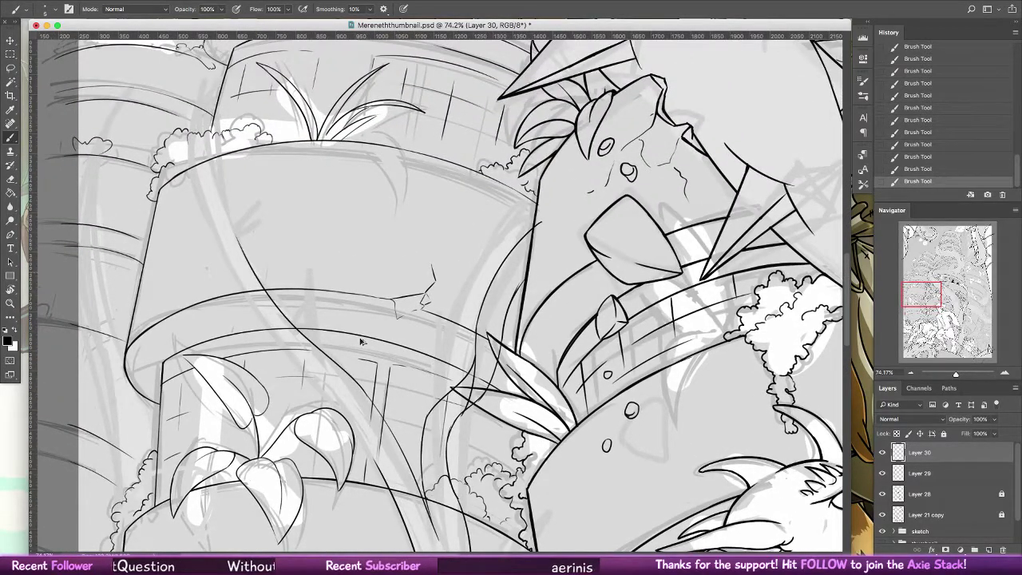
key("alt+super+z")
left_click_drag(359, 388, 310, 318)
key("super+z")
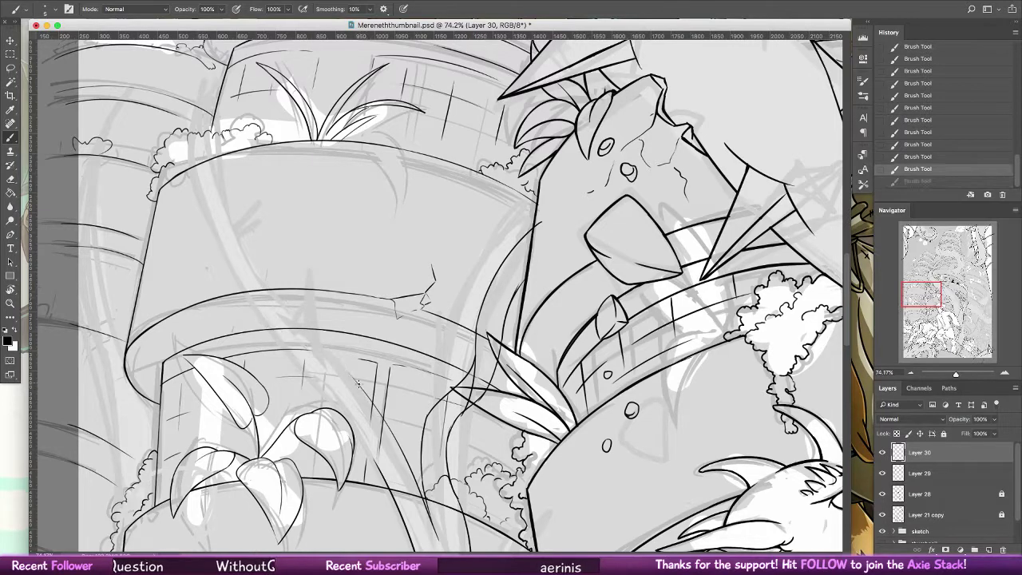
- Ink the diagonal vine's curved left edge over the large tier, from its bottom rim up to the leaf clump
mouse_move(360, 386)
left_mouse_down()
mouse_move(264, 295)
mouse_move(305, 319)
mouse_move(352, 380)
mouse_move(287, 301)
mouse_move(246, 280)
mouse_move(262, 316)
mouse_move(222, 275)
mouse_move(210, 146)
mouse_move(204, 197)
mouse_move(208, 156)
left_mouse_up()
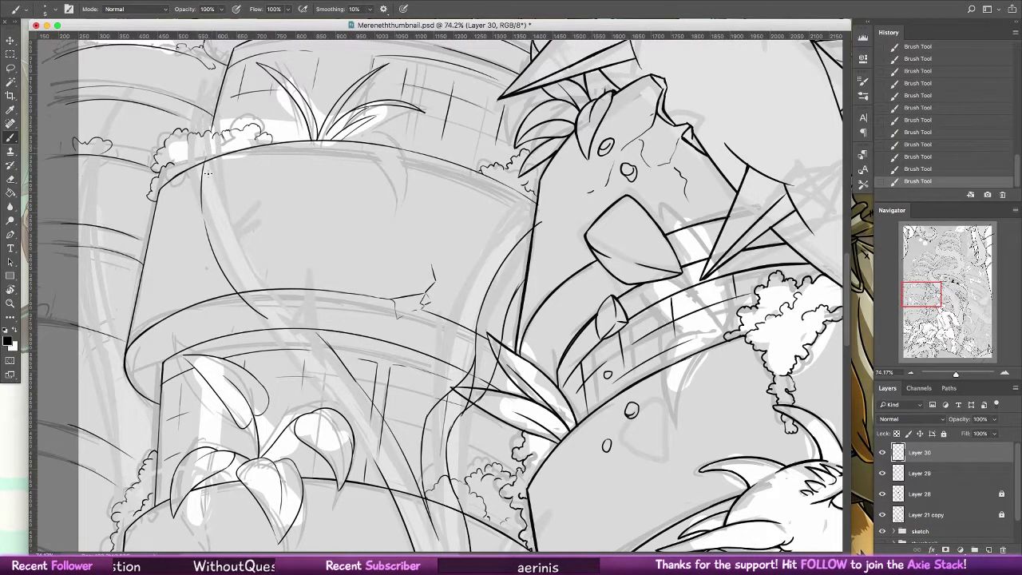
key("super+z")
mouse_move(204, 219)
left_mouse_down()
mouse_move(207, 155)
mouse_move(206, 227)
left_mouse_up()
key("super+z")
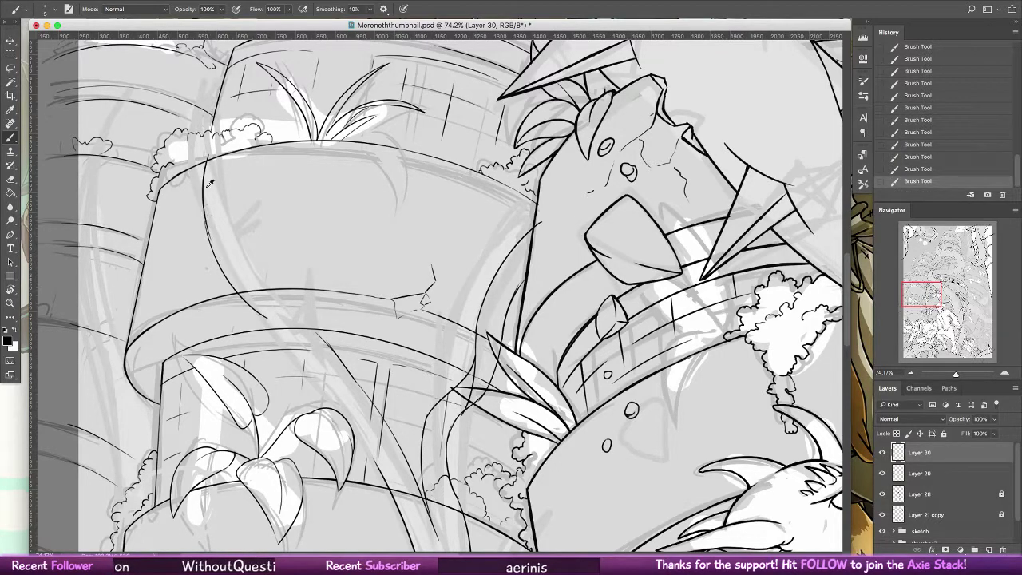
key("super+z")
left_click_drag(208, 155, 211, 246)
key("super+z")
key("super+z")
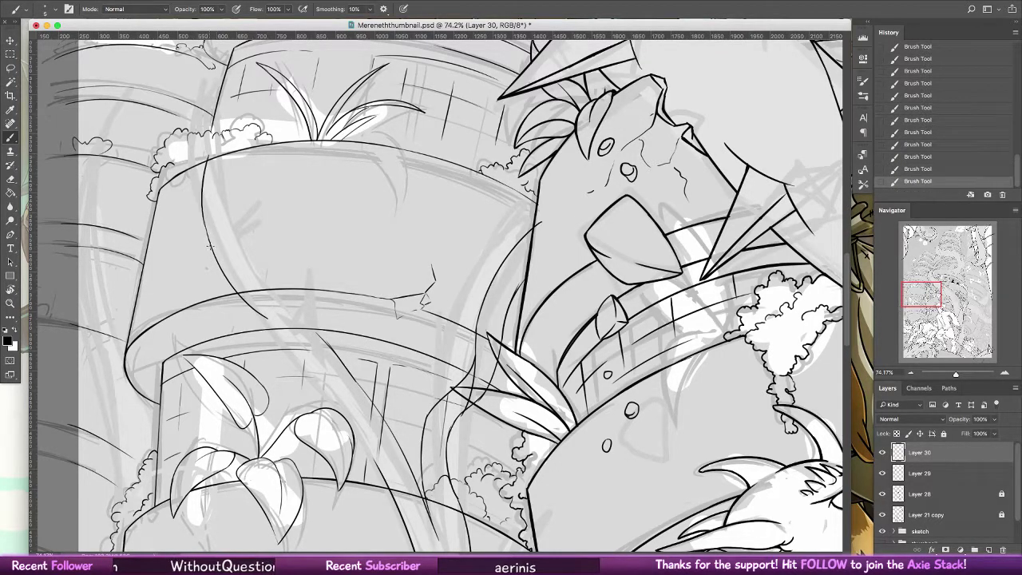
- Ink the vine's twisting upper end from the large tier's top edge past the bush to the tier above, undoing rejected strokes
left_click_drag(203, 202, 211, 244)
mouse_move(212, 150)
left_mouse_down()
mouse_move(232, 97)
mouse_move(206, 169)
mouse_move(227, 124)
mouse_move(214, 91)
mouse_move(212, 150)
mouse_move(209, 91)
mouse_move(220, 71)
mouse_move(211, 96)
mouse_move(224, 82)
mouse_move(242, 149)
left_mouse_up()
key("super+z")
key("super+z")
key("super+z")
key("super+z")
key("super+z")
key("super+z")
key("super+z")
key("super+z")
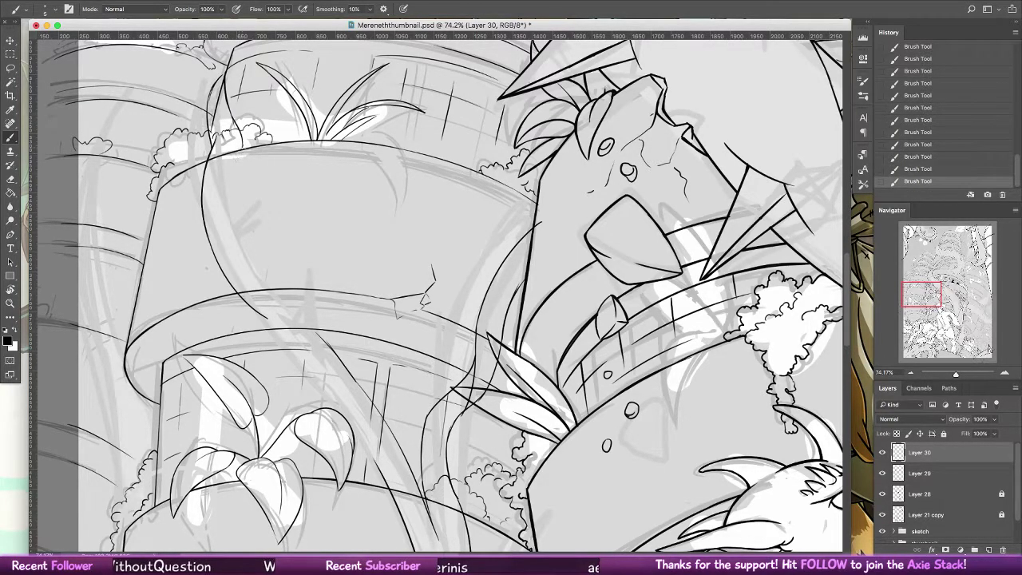
- Ink the vine's right edge down the large tier and continue both edges across its bottom rim and the brick wall
left_click_drag(245, 219, 232, 147)
left_click_drag(267, 287, 230, 182)
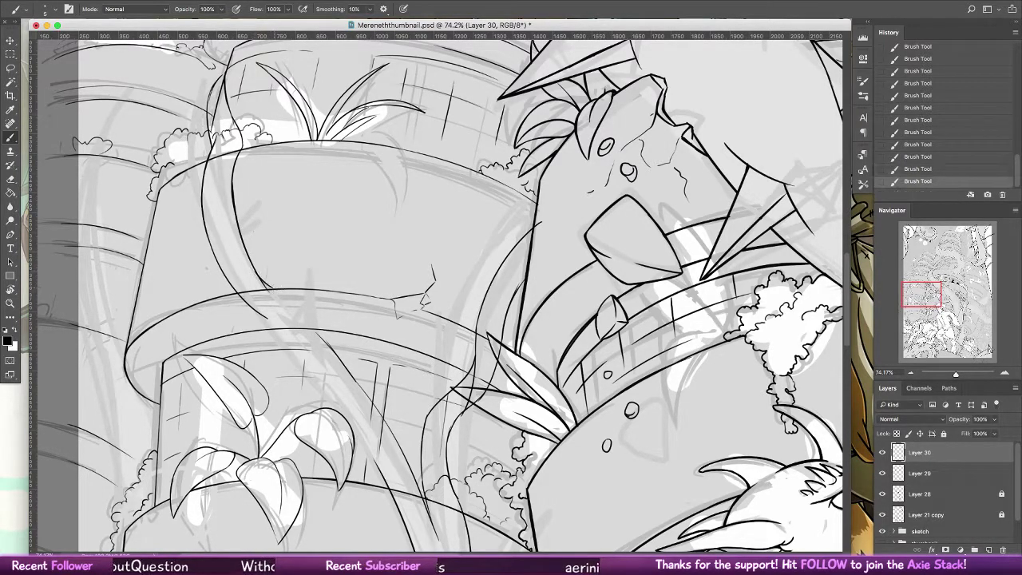
left_click_drag(270, 286, 334, 351)
mouse_move(257, 311)
left_mouse_down()
mouse_move(284, 324)
mouse_move(366, 447)
left_mouse_up()
left_click_drag(334, 389, 381, 475)
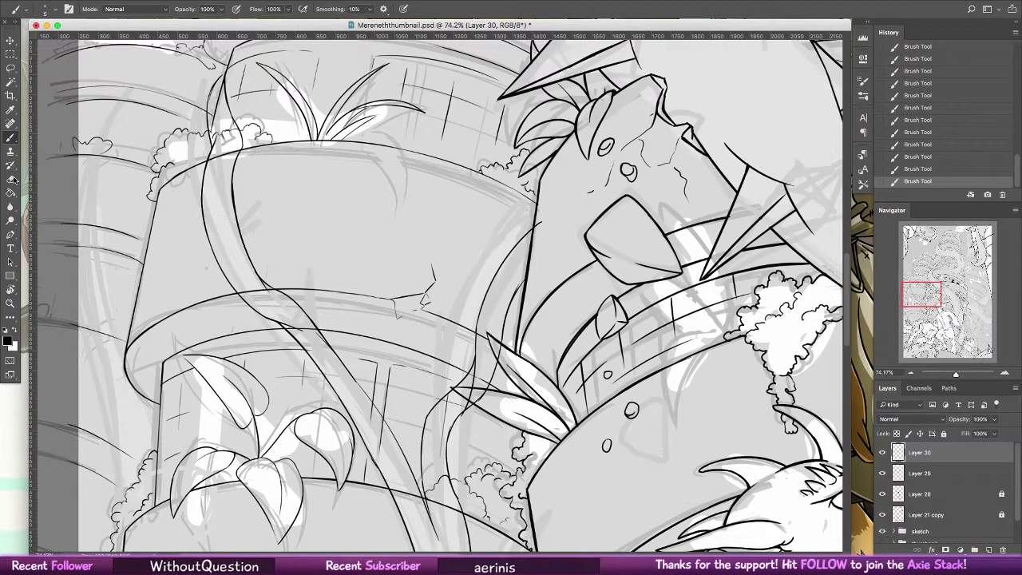
- Erase the stray vine line around the large tier's bottom rim and undo the extra brush mark made after it
key("e")
left_click_drag(339, 370, 289, 324)
key("b")
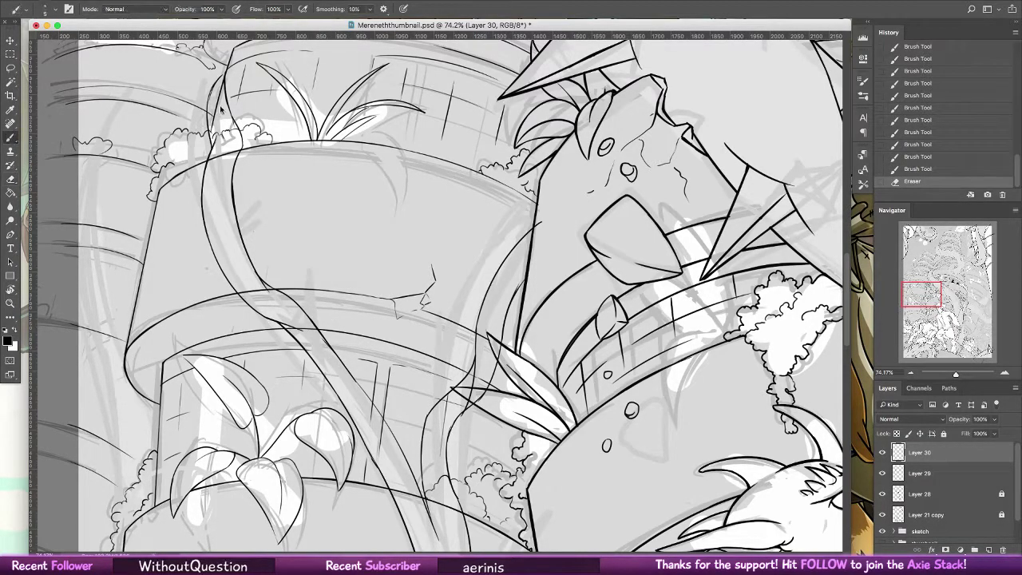
left_click(289, 324)
key("super+z")
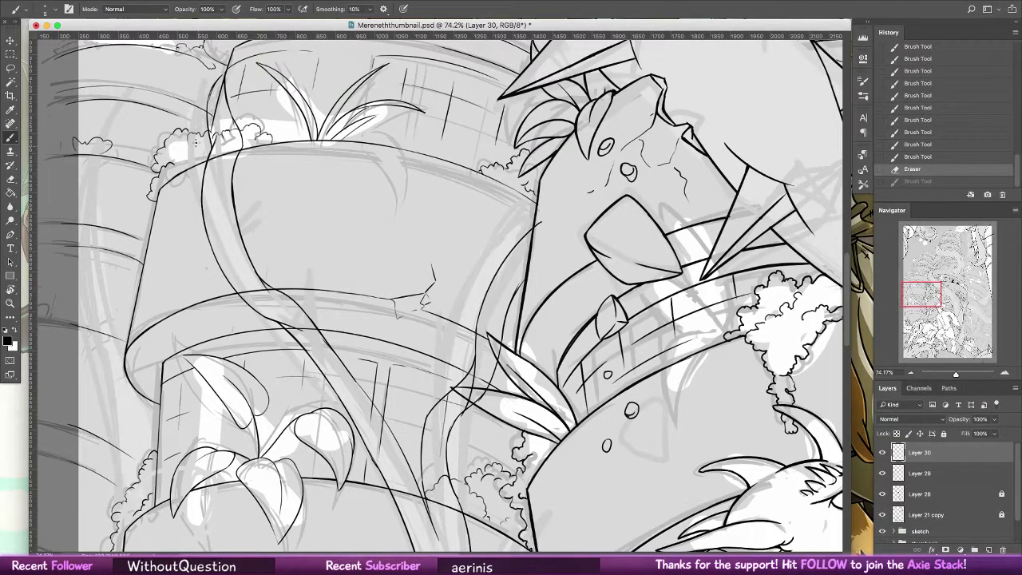
- Ink the inner twist line along the vine over the large tier and touch up the diagonal vine's edges near the lower fork
left_click_drag(224, 270, 216, 190)
left_click_drag(288, 124, 359, 258)
left_click_drag(294, 315, 284, 348)
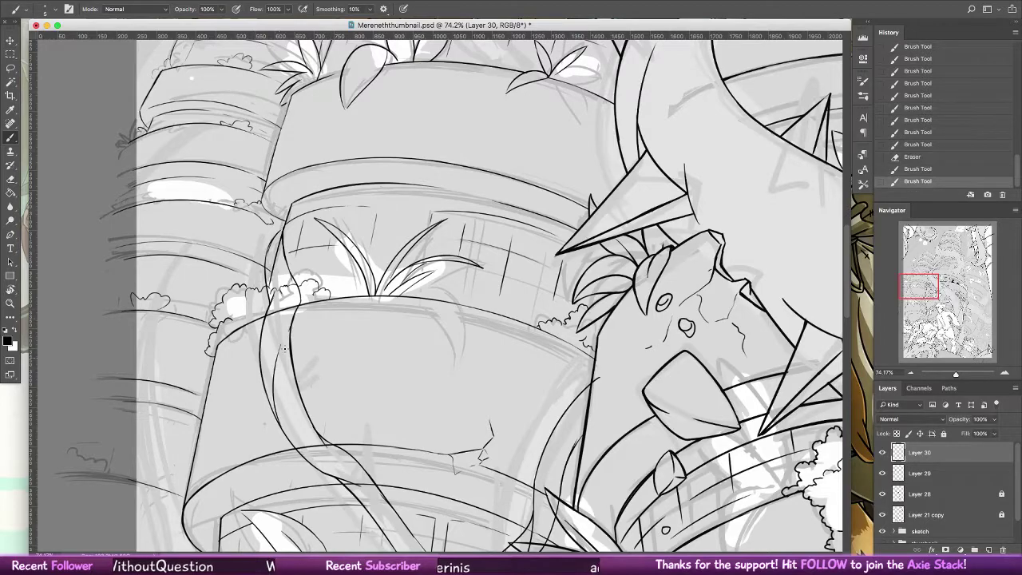
left_click_drag(463, 375, 415, 230)
left_click_drag(487, 423, 470, 297)
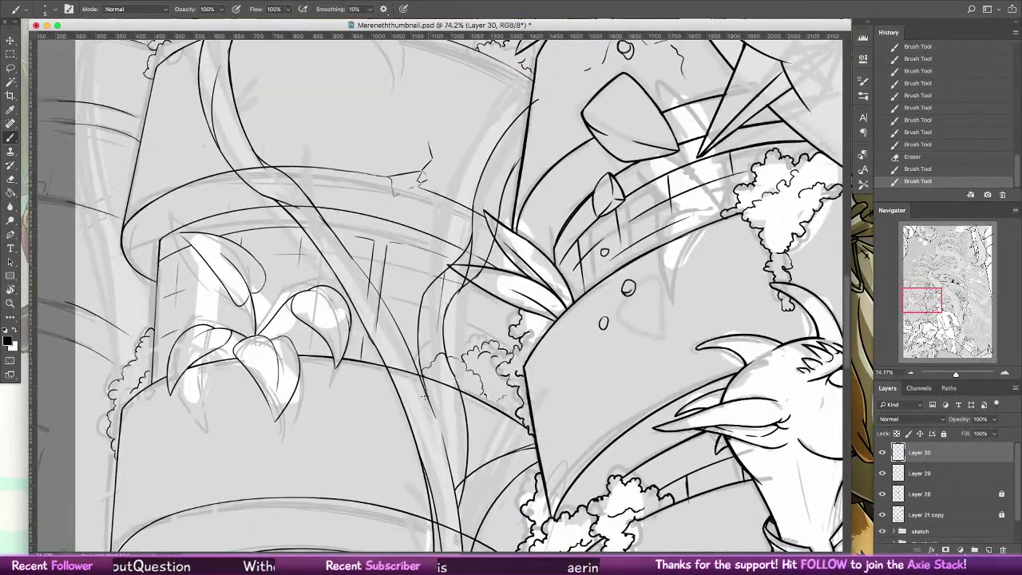
key("ctrl+z")
key("ctrl+shift+z")
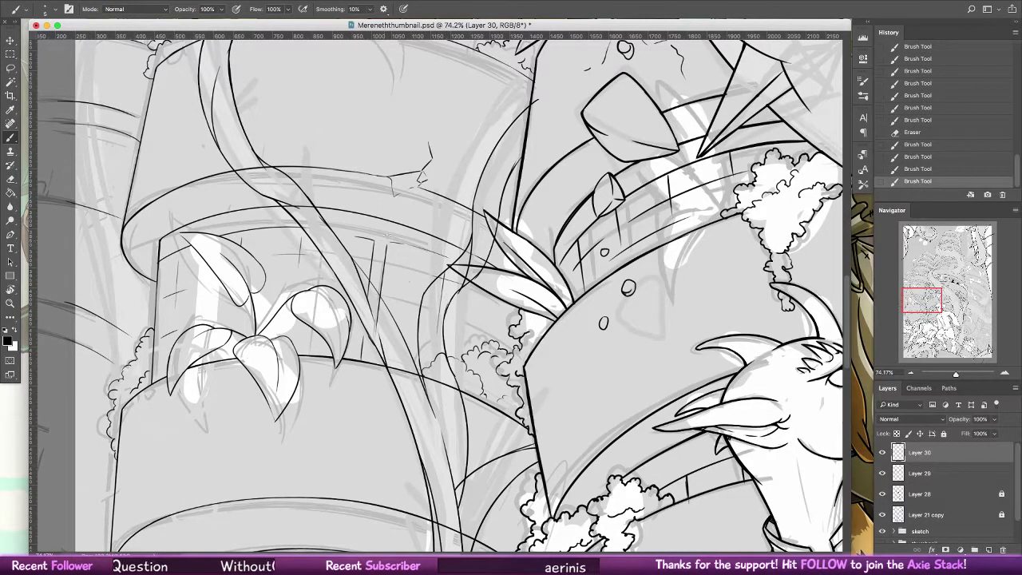
left_click_drag(473, 350, 480, 361)
left_click_drag(435, 265, 482, 415)
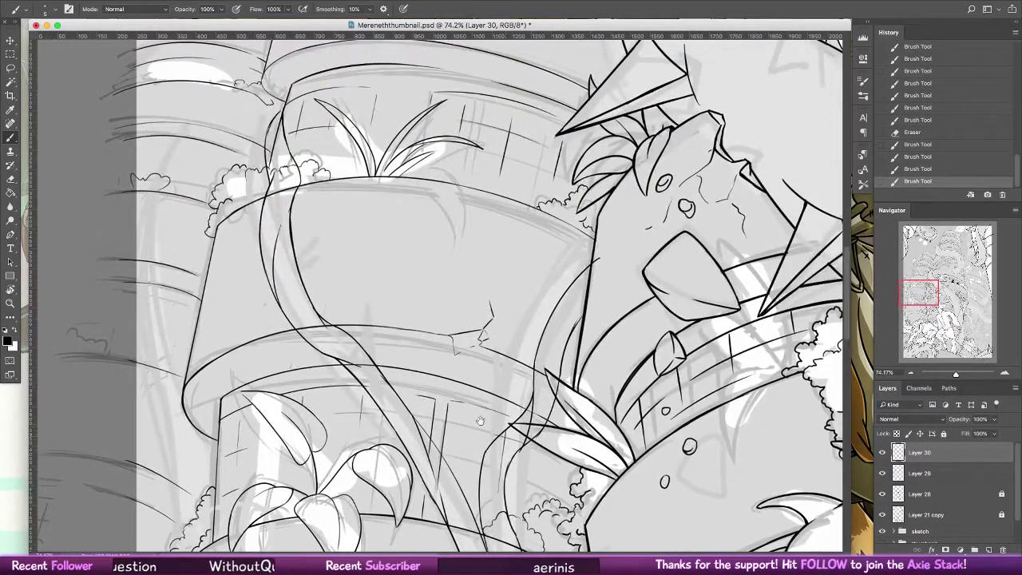
- Ink both curved edges of the side branch wrapping from the vine around the large tier's outer wall, redoing rejected strokes
left_click_drag(267, 271, 209, 284)
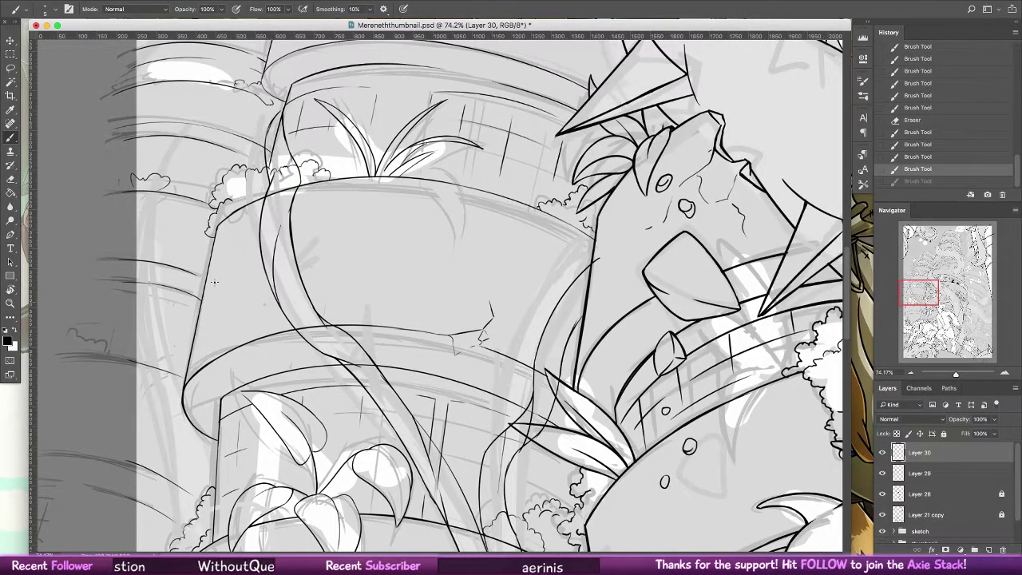
mouse_move(266, 270)
left_mouse_down()
mouse_move(249, 266)
mouse_move(203, 300)
left_mouse_up()
key("super+alt+z")
key("super+alt+z")
key("super+z")
mouse_move(272, 290)
left_mouse_down()
mouse_move(251, 282)
mouse_move(204, 310)
left_mouse_up()
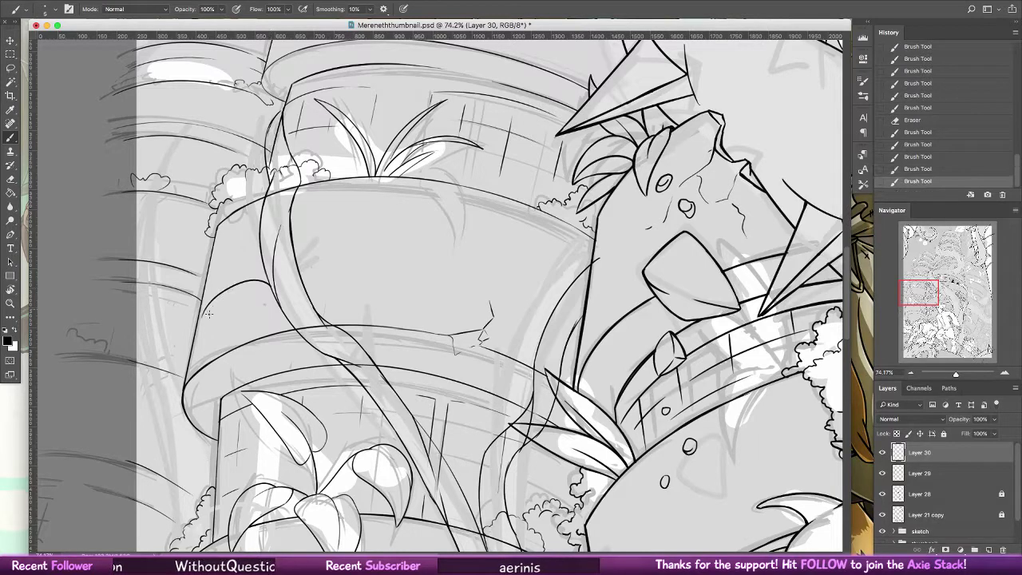
key("super+z")
mouse_move(274, 294)
left_mouse_down()
mouse_move(222, 291)
mouse_move(195, 328)
mouse_move(260, 267)
mouse_move(275, 276)
left_mouse_up()
key("super+z")
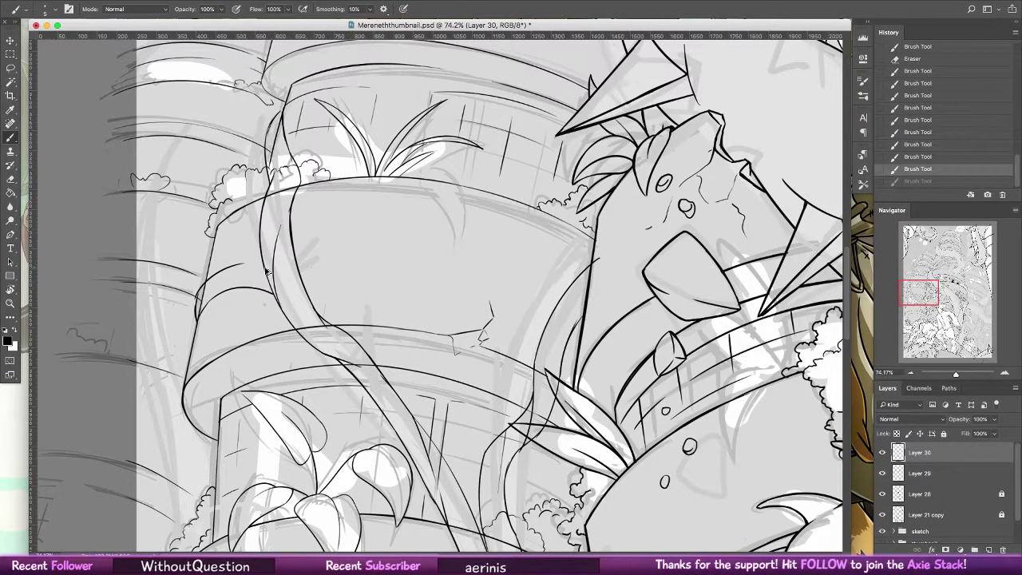
key("ctrl+shift+z")
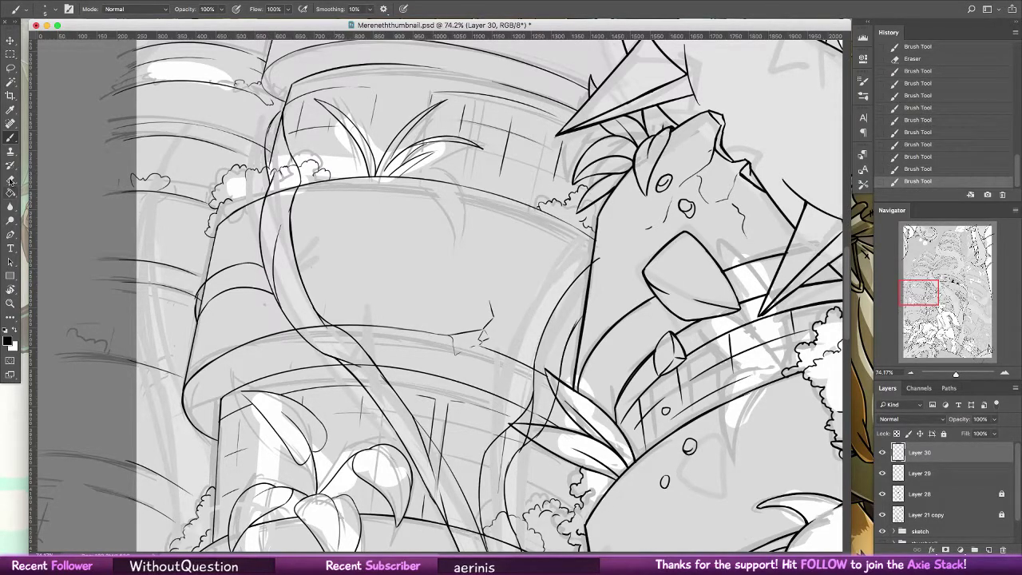
- Clean up the side branch's outer end with the eraser and ink small curled leaves on the tower's edge above it
key("e")
mouse_move(194, 305)
left_mouse_down()
mouse_move(201, 288)
mouse_move(198, 298)
left_mouse_up()
key("b")
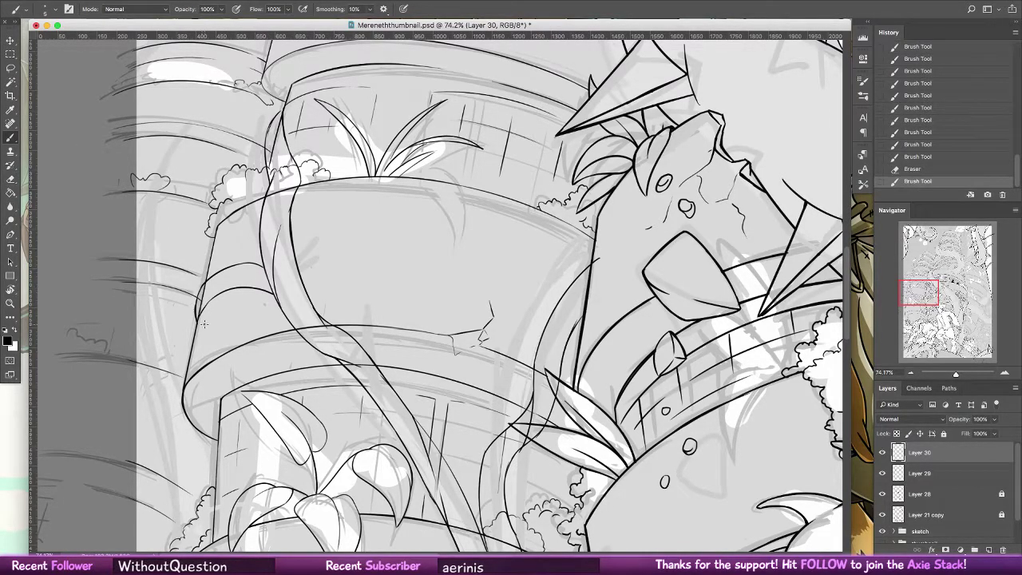
mouse_move(211, 244)
left_mouse_down()
mouse_move(179, 251)
mouse_move(206, 260)
mouse_move(204, 251)
mouse_move(209, 267)
left_mouse_up()
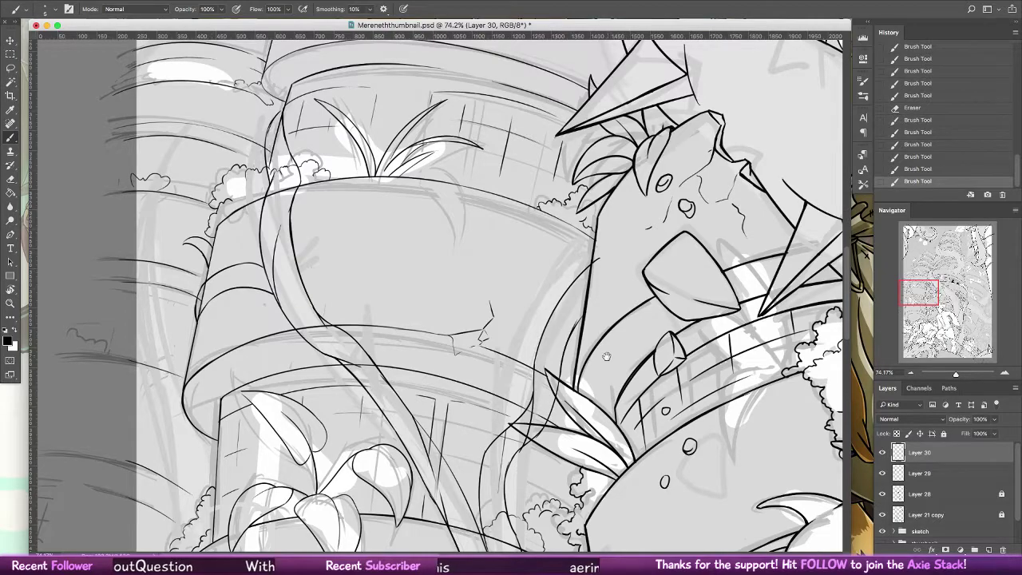
- Ink the curled tendril rising from the rose over the lowest tier's rim, undoing a rejected stroke
left_click_drag(616, 310, 616, 168)
scroll(616, 168, "down", 10)
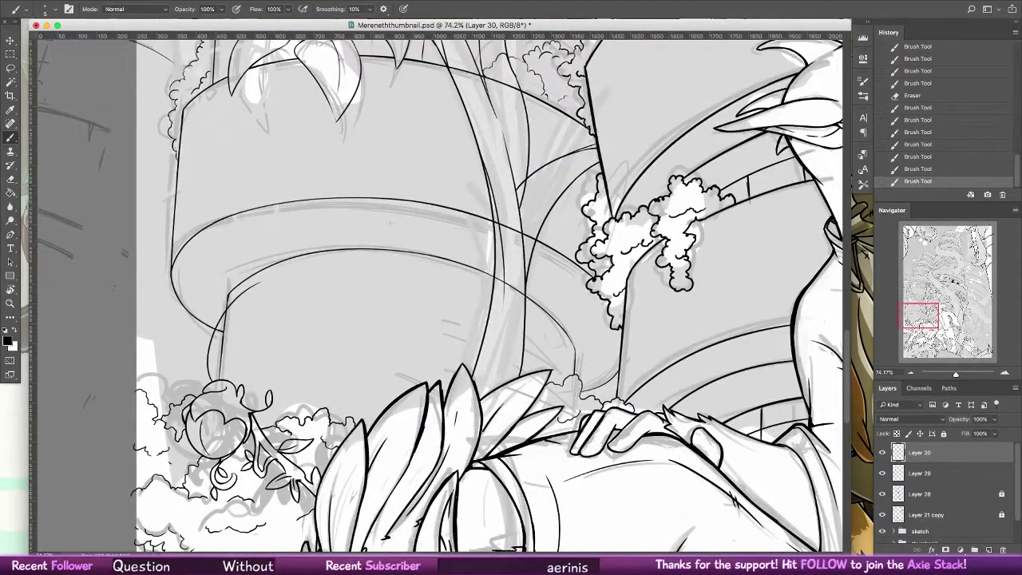
mouse_move(245, 290)
left_mouse_down()
mouse_move(285, 233)
mouse_move(310, 225)
mouse_move(318, 261)
mouse_move(310, 276)
mouse_move(217, 344)
mouse_move(224, 333)
mouse_move(230, 376)
left_mouse_up()
key("super+z")
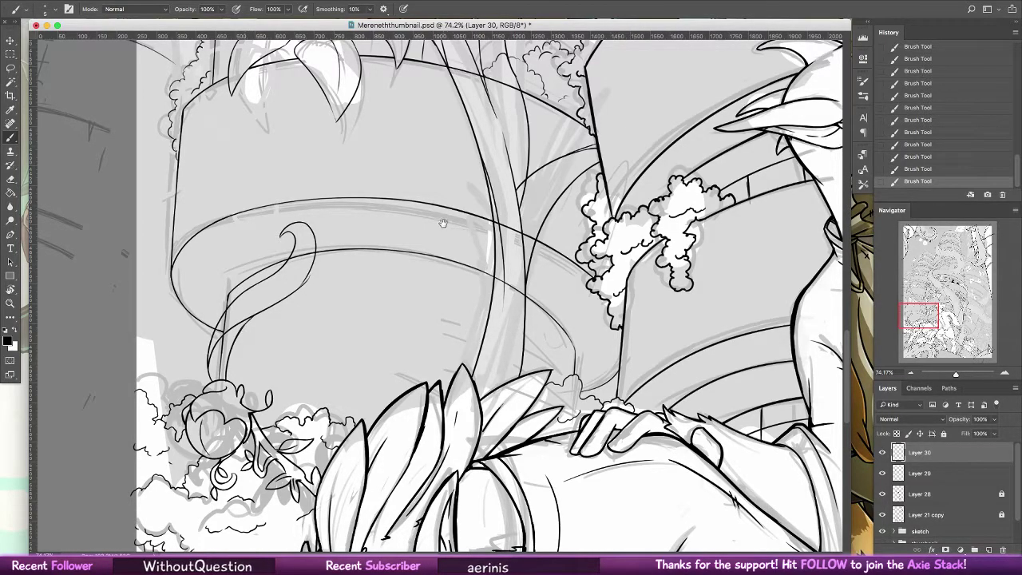
- Start inking the left edge of the upper tower's vine below the tier's top rim, undoing rejected strokes
left_click_drag(443, 224, 435, 437)
mouse_move(423, 139)
left_mouse_down()
mouse_move(421, 282)
mouse_move(351, 531)
left_mouse_up()
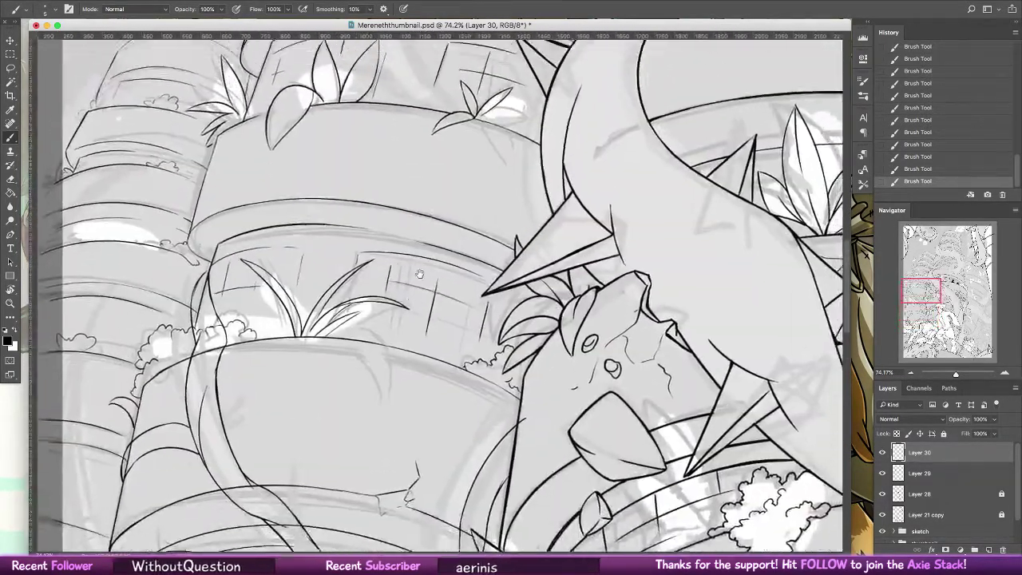
mouse_move(400, 200)
left_mouse_down()
mouse_move(353, 316)
mouse_move(420, 489)
left_mouse_up()
mouse_move(388, 302)
left_mouse_down()
mouse_move(423, 391)
mouse_move(401, 376)
mouse_move(351, 222)
mouse_move(359, 249)
left_mouse_up()
key("super+z")
key("super+z")
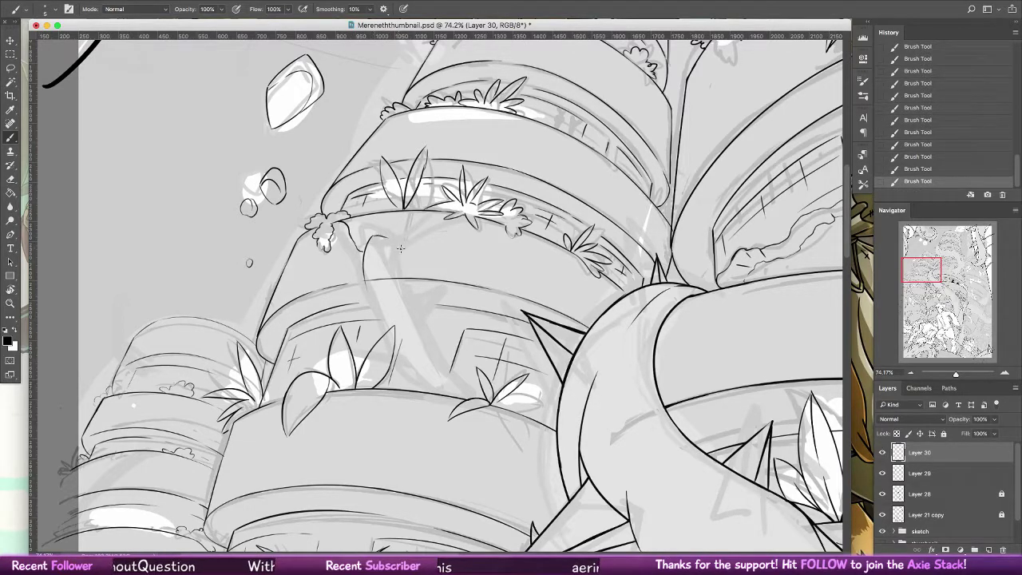
key("super+z")
key("super+z")
- Ink the upper vine's right edge from the rim down across the bricks to the small plant, replacing the rejected attempts
mouse_move(379, 191)
left_mouse_down()
mouse_move(373, 236)
mouse_move(411, 228)
mouse_move(390, 247)
mouse_move(388, 285)
mouse_move(456, 392)
left_mouse_up()
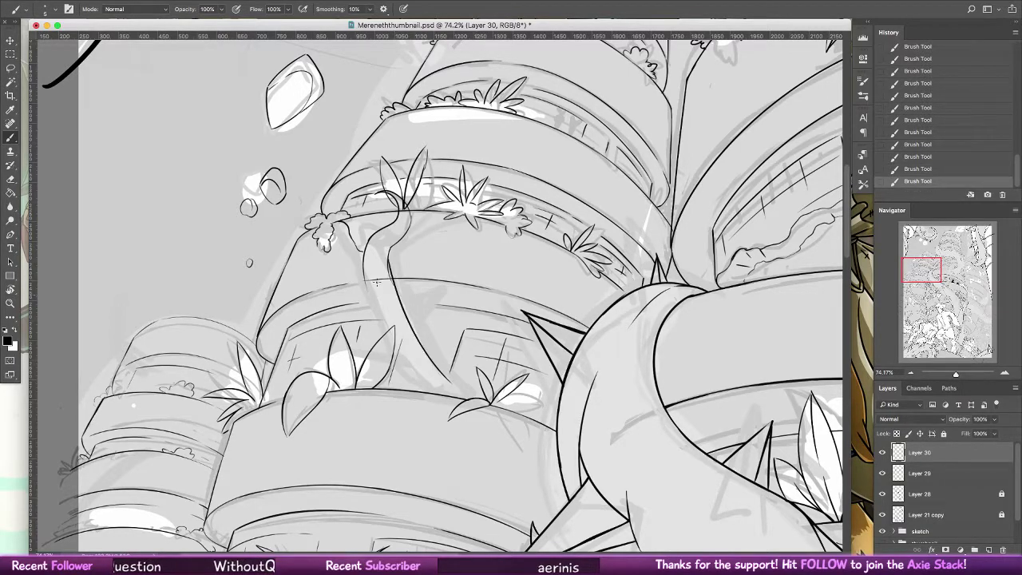
key("ctrl+z")
left_click_drag(390, 255, 447, 368)
key("ctrl+z")
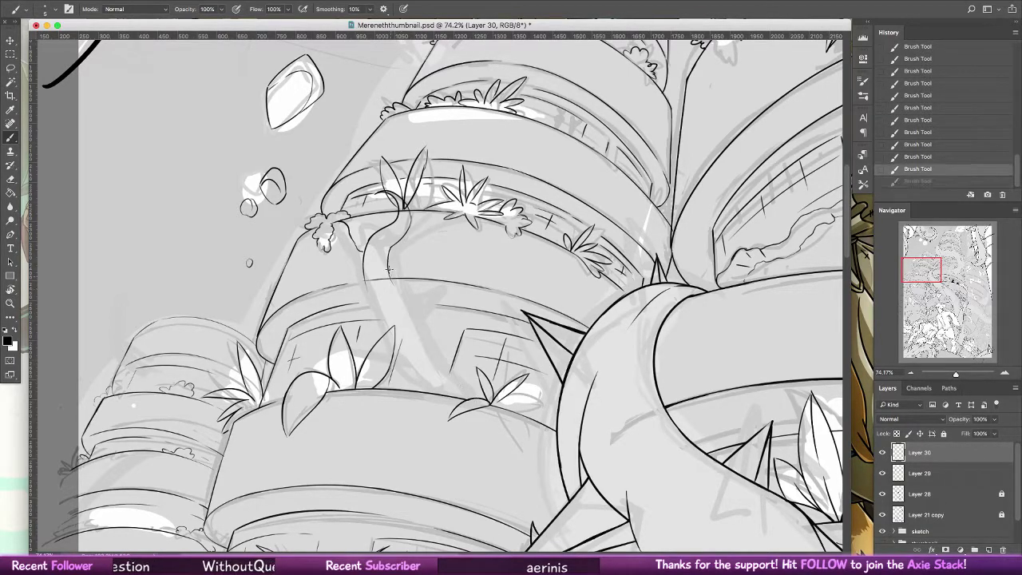
mouse_move(389, 258)
left_mouse_down()
mouse_move(453, 390)
mouse_move(484, 401)
left_mouse_up()
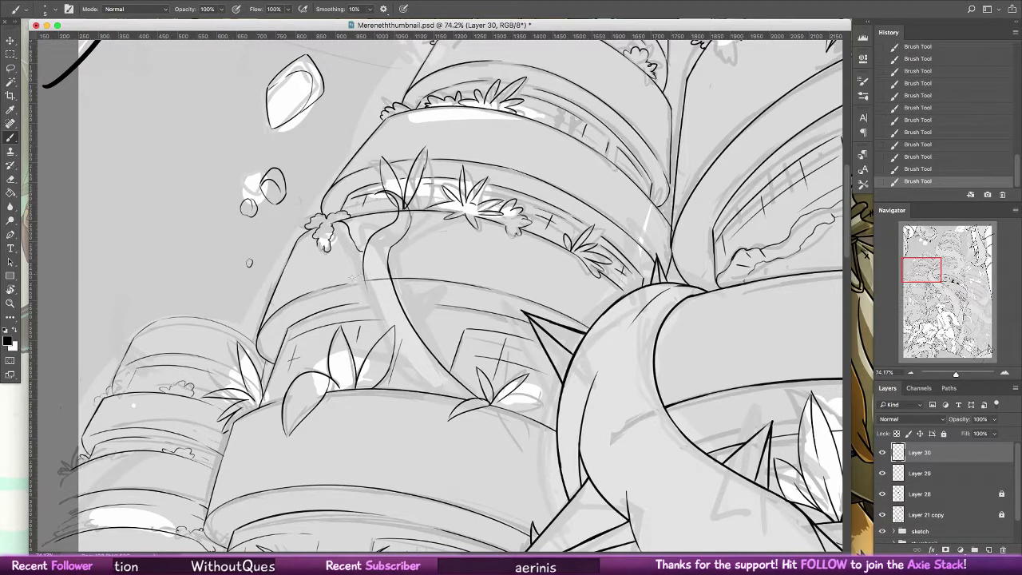
- Ink the upper vine's left edge down to the large leaves and finish the short forks below the tier's top rim
mouse_move(364, 256)
left_mouse_down()
mouse_move(368, 303)
mouse_move(429, 397)
left_mouse_up()
key("super+z")
key("super+z")
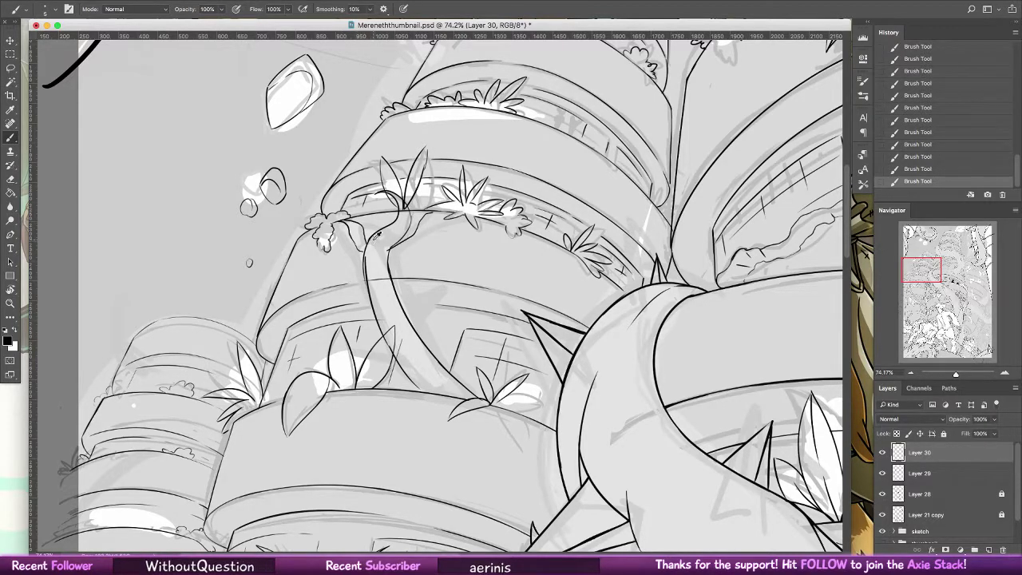
key("ctrl+z")
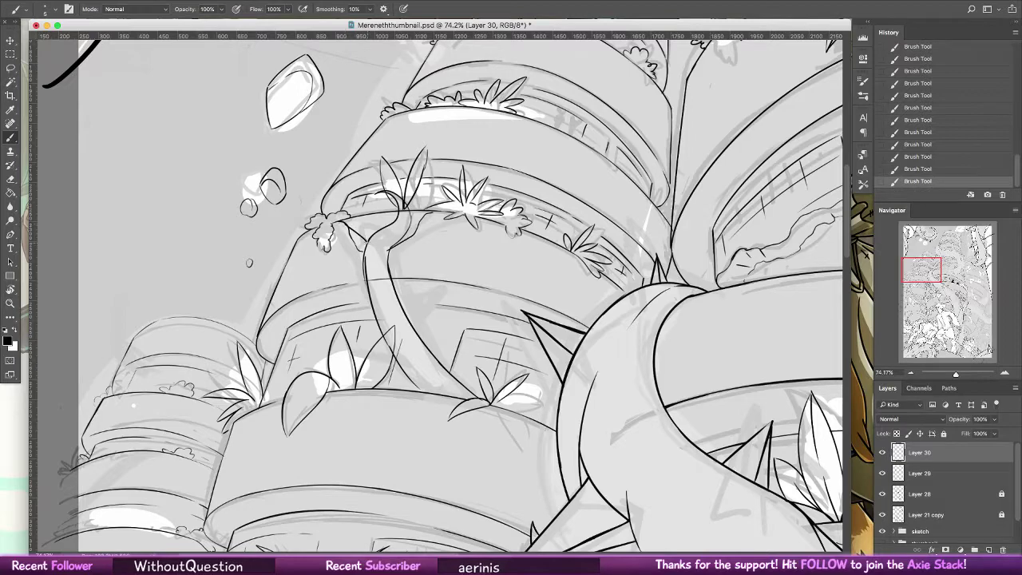
- Ink the curled vine tip sticking out beside the topmost tier of the tower, undoing rejected strokes
mouse_move(543, 262)
left_mouse_down()
mouse_move(516, 283)
mouse_move(472, 532)
left_mouse_up()
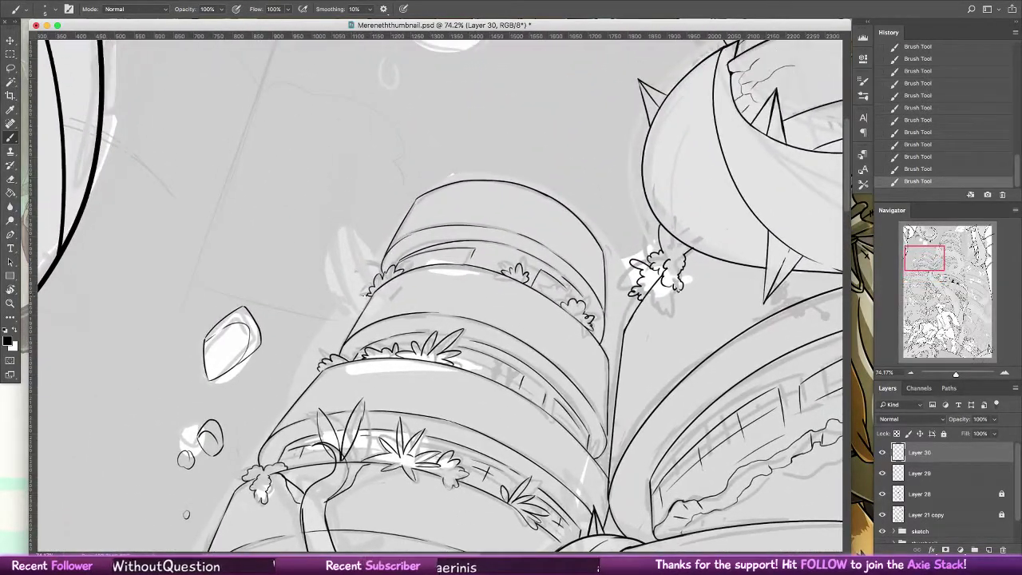
mouse_move(362, 311)
left_mouse_down()
mouse_move(329, 223)
mouse_move(372, 240)
mouse_move(355, 200)
mouse_move(366, 228)
mouse_move(372, 211)
mouse_move(338, 242)
mouse_move(354, 237)
mouse_move(345, 228)
mouse_move(370, 297)
left_mouse_up()
key("super+z")
mouse_move(345, 227)
left_mouse_down()
mouse_move(372, 283)
mouse_move(358, 279)
left_mouse_up()
key("super+z")
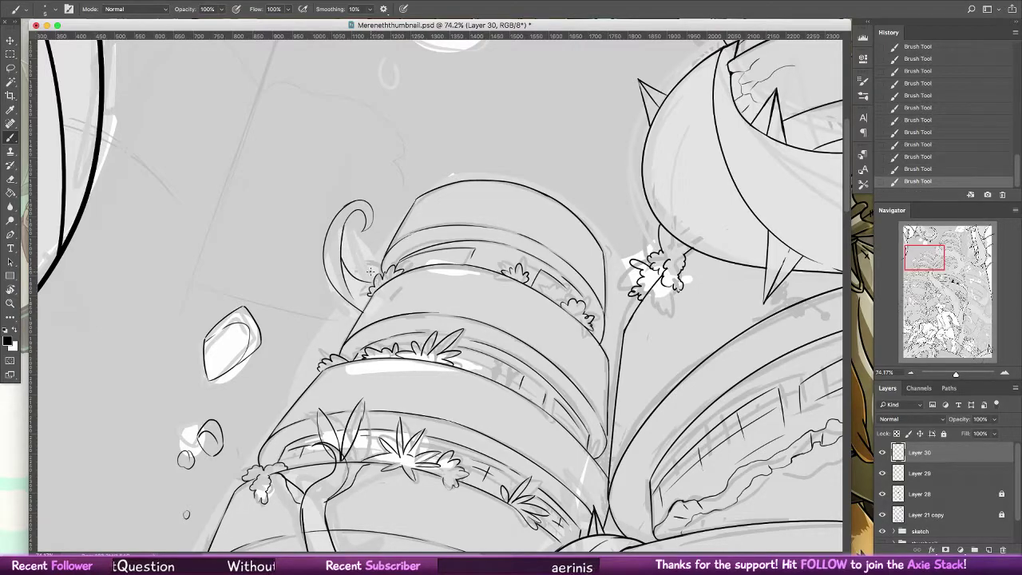
- Ink a small pointed thorn across the left edge of the lower vine, just above the character's large feathers
mouse_move(632, 377)
left_mouse_down()
mouse_move(657, 177)
mouse_move(716, 137)
mouse_move(718, 49)
left_mouse_up()
left_click_drag(594, 423, 625, 206)
left_click_drag(608, 446, 617, 234)
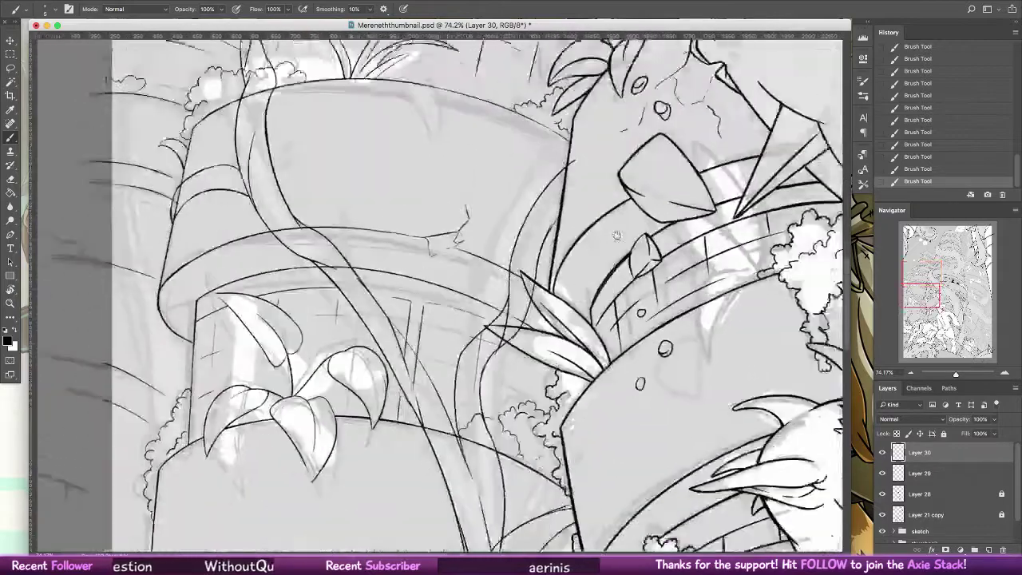
left_click_drag(595, 508, 589, 201)
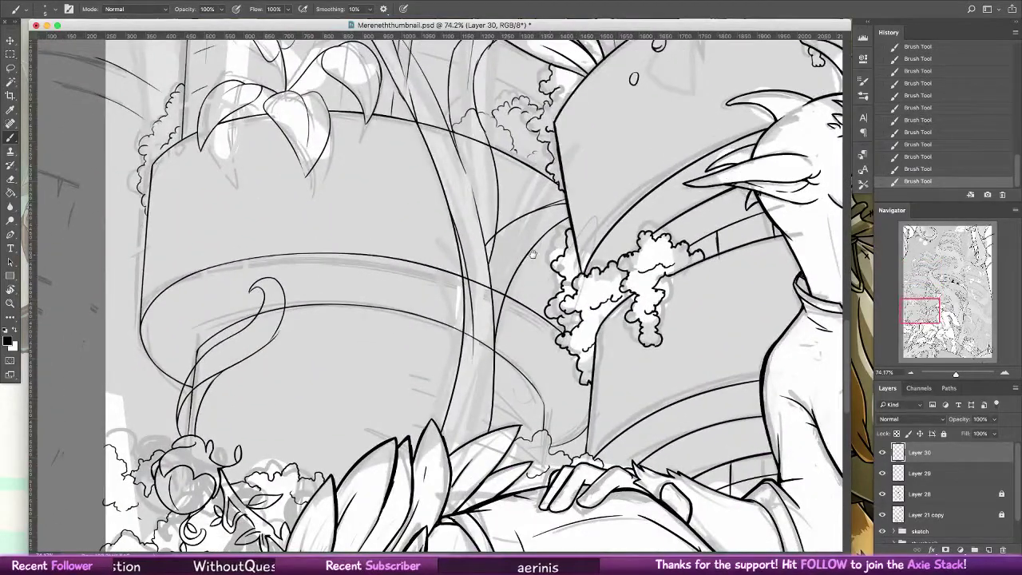
left_click_drag(533, 254, 563, 265)
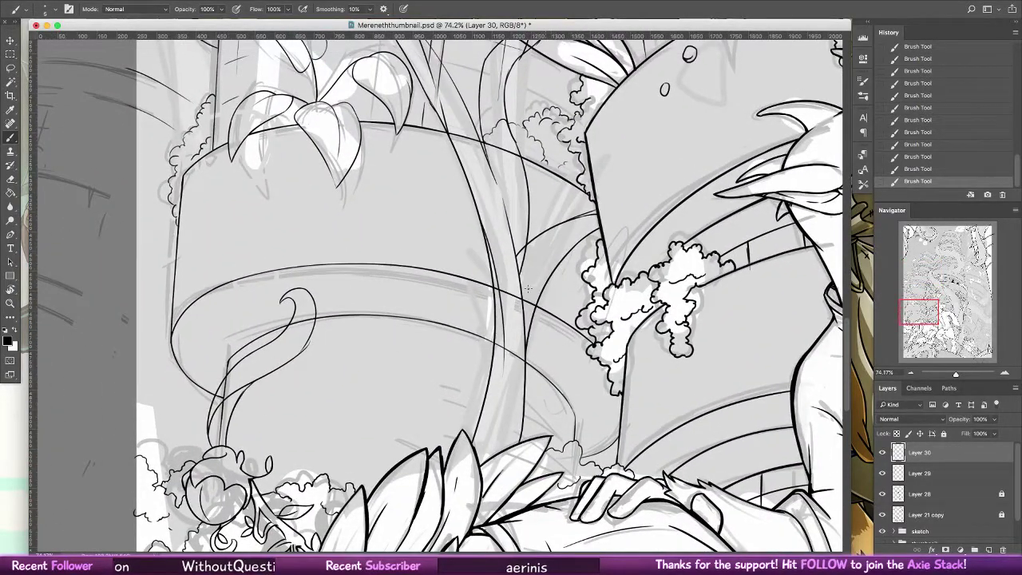
left_click_drag(484, 419, 470, 366)
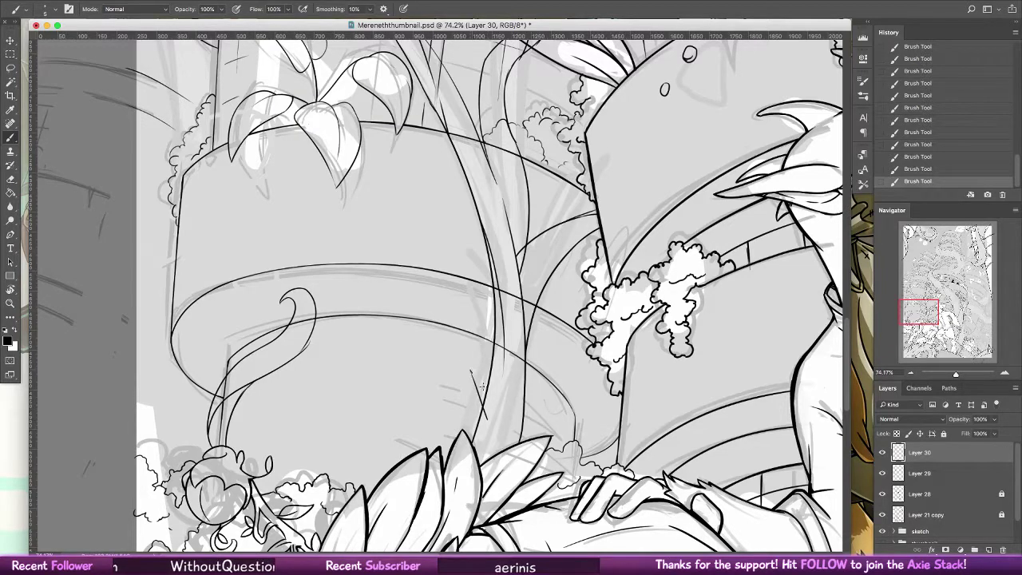
left_click_drag(493, 400, 475, 377)
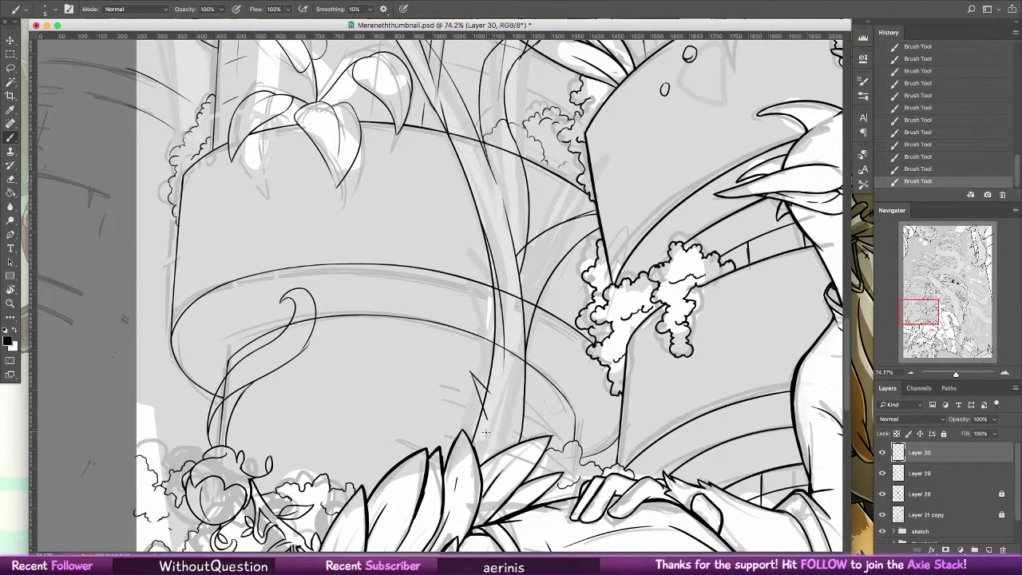
left_click_drag(486, 432, 495, 380)
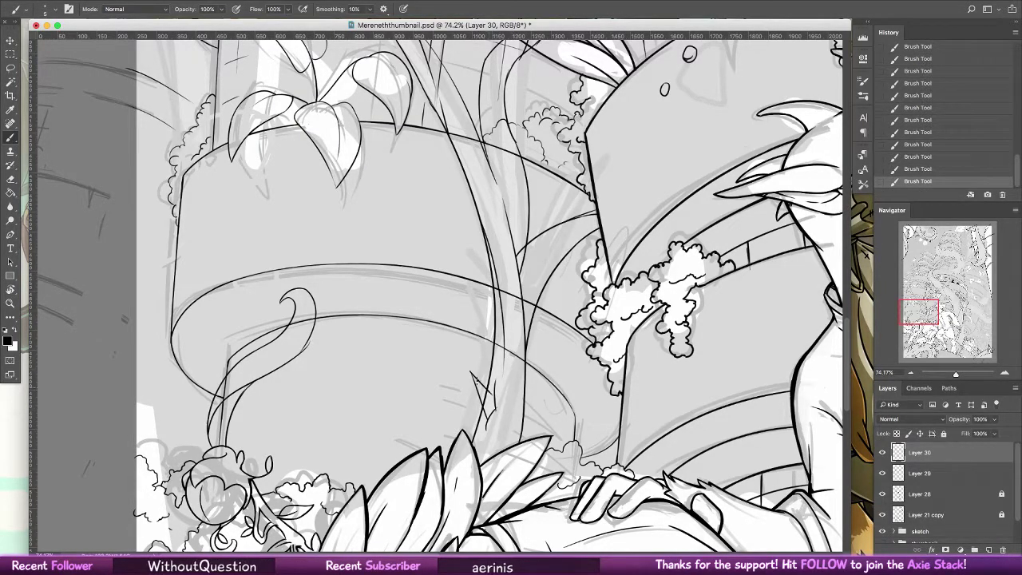
- Erase the vine's edge line inside the small thorn above the character's feathers, using a 7 px eraser
key("e")
left_click(48, 9)
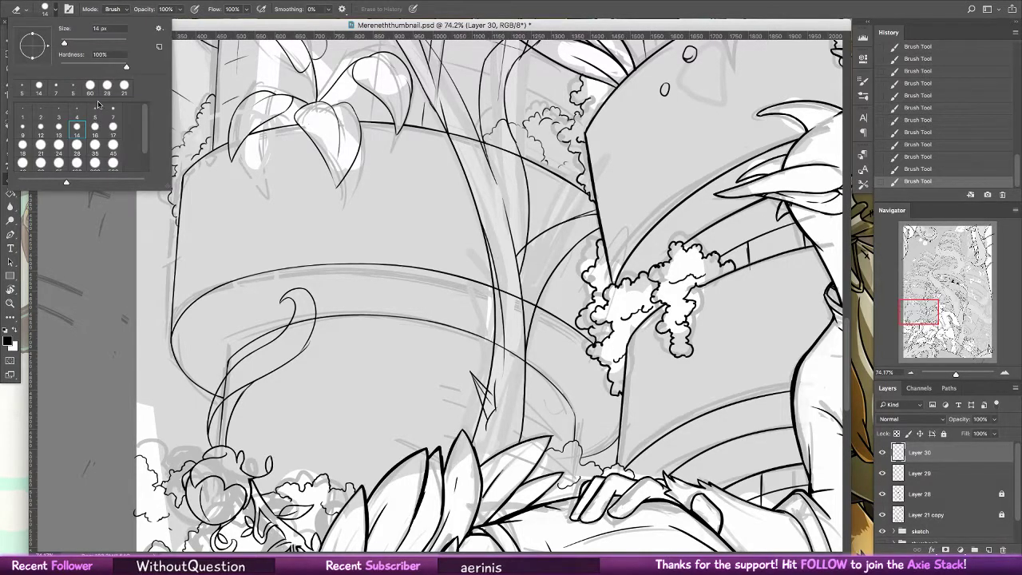
left_click(114, 116)
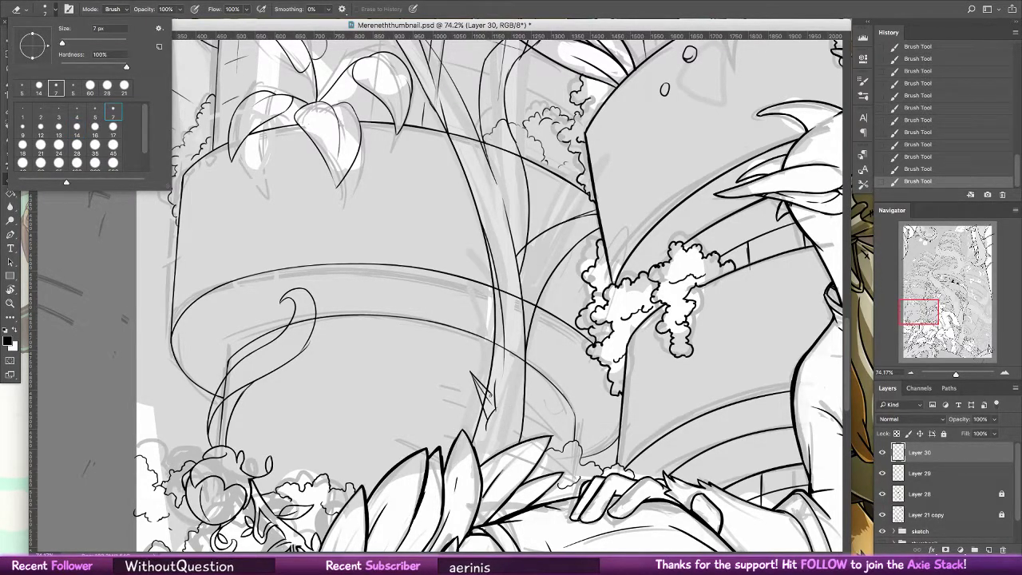
left_click(491, 395)
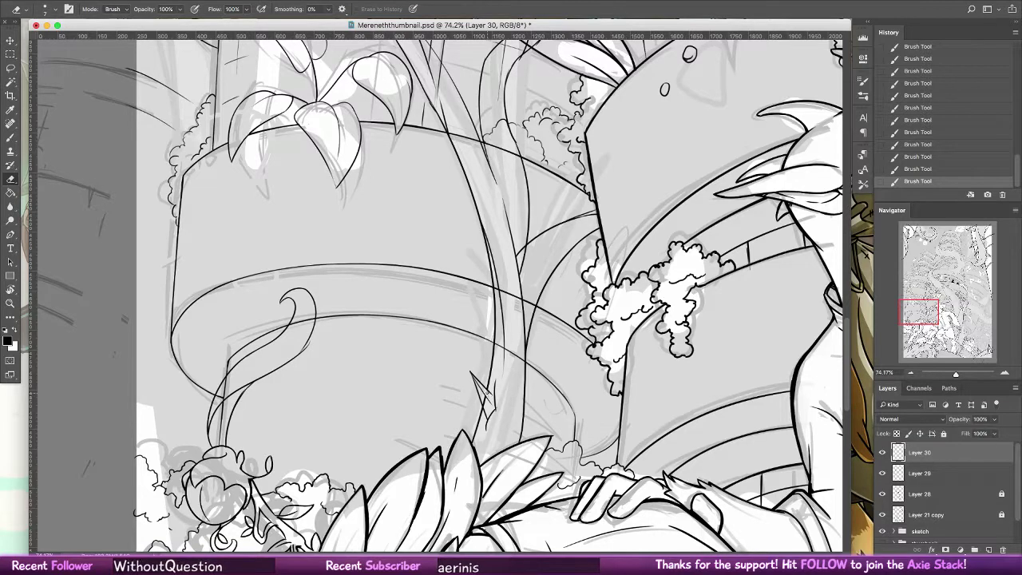
left_click(486, 396)
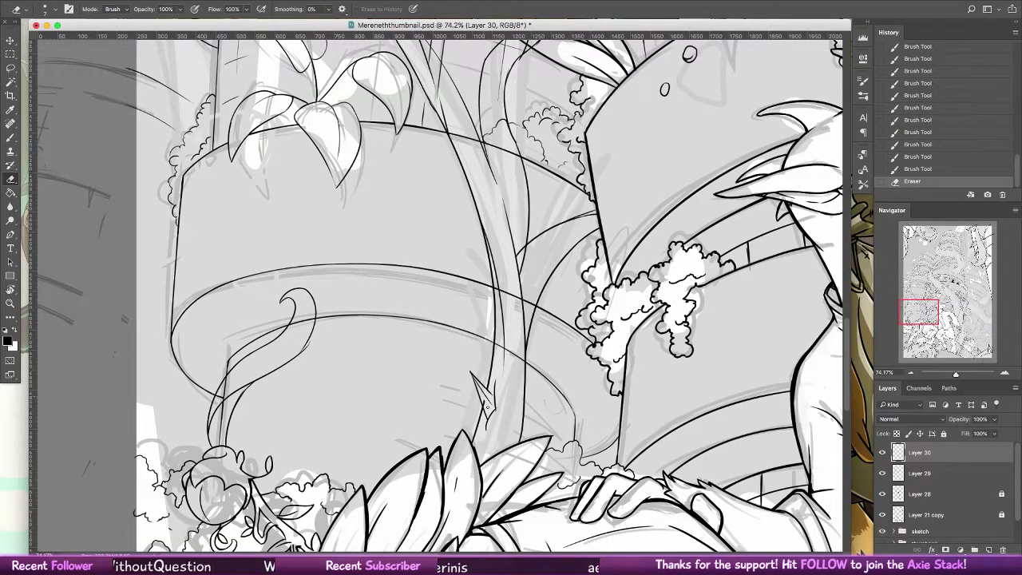
left_click_drag(485, 409, 480, 371)
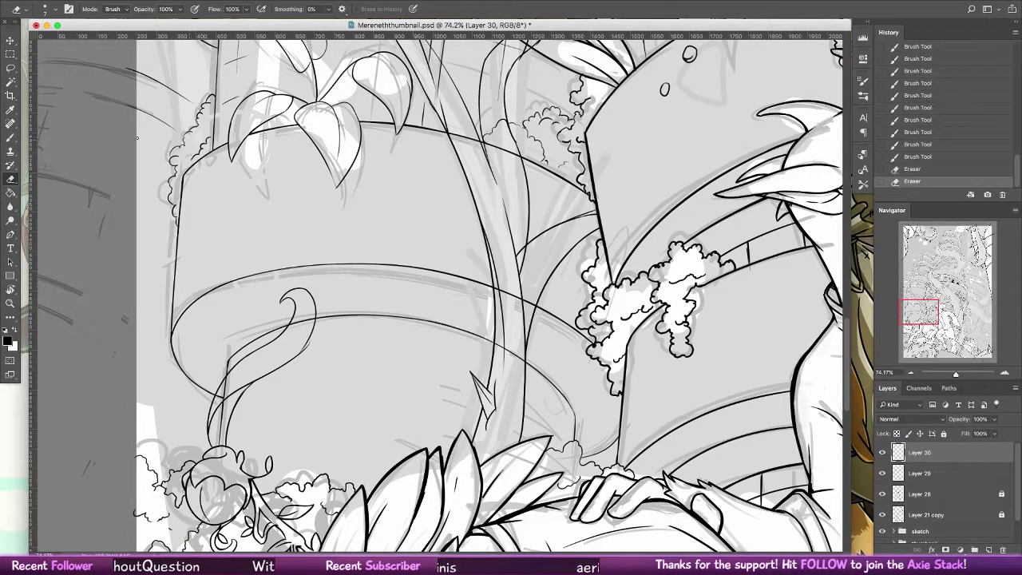
- On a new layer above Layer 30, ink small pointed thorns along both edges of the lower vine, from below the tier's top rim towards the feathers
key("super+shift+alt+n")
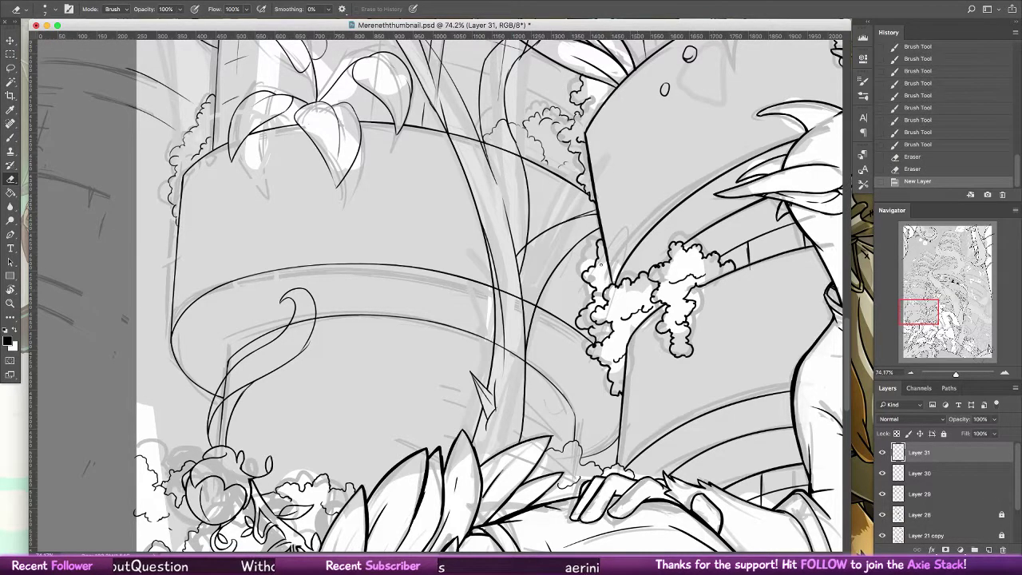
left_click(521, 280)
key("super+z")
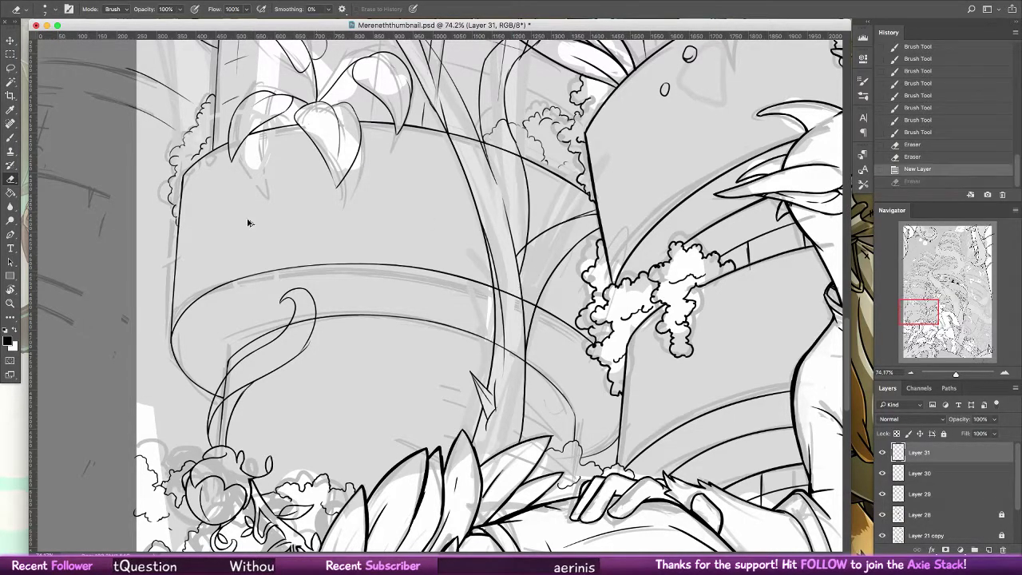
left_click(10, 137)
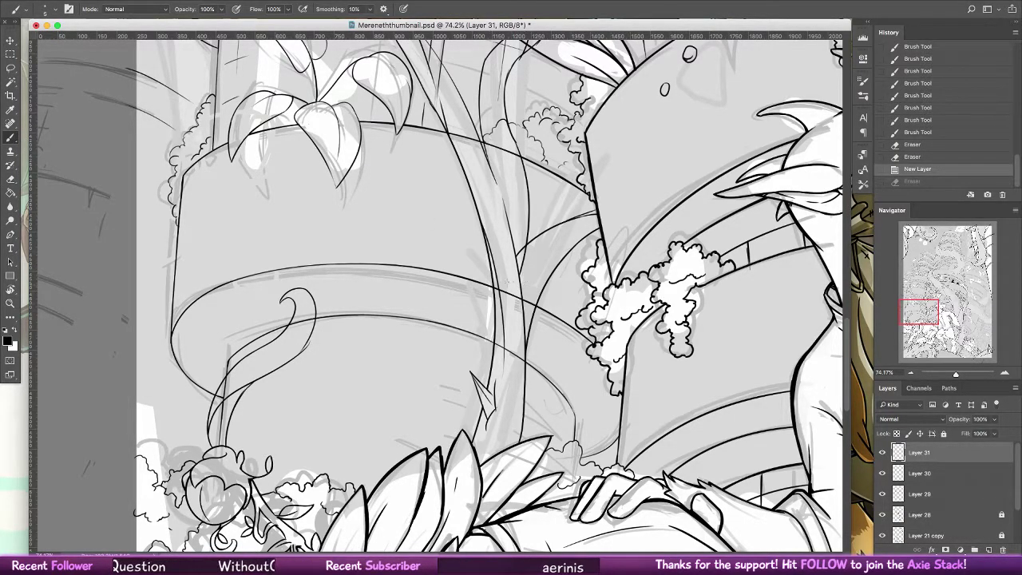
mouse_move(518, 279)
left_mouse_down()
mouse_move(544, 271)
mouse_move(518, 293)
mouse_move(508, 259)
mouse_move(512, 319)
mouse_move(523, 269)
mouse_move(491, 263)
left_mouse_up()
mouse_move(507, 114)
left_mouse_down()
mouse_move(527, 105)
mouse_move(506, 131)
mouse_move(521, 112)
left_mouse_up()
key("super+z")
mouse_move(513, 203)
left_mouse_down()
mouse_move(545, 203)
mouse_move(511, 158)
left_mouse_up()
mouse_move(515, 178)
left_mouse_down()
mouse_move(542, 205)
mouse_move(516, 171)
left_mouse_up()
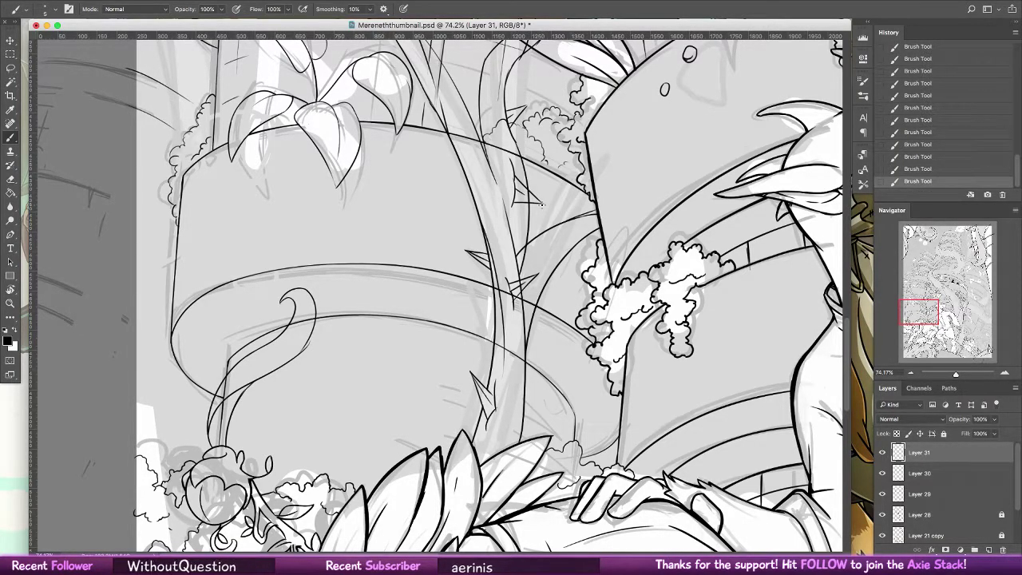
scroll(541, 205, "down", 5)
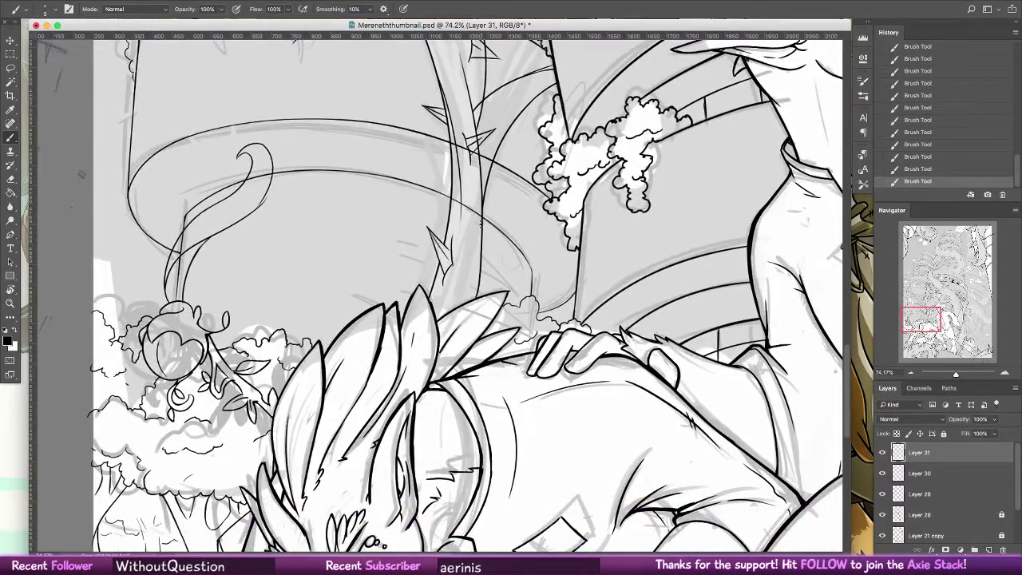
left_click_drag(484, 225, 505, 214)
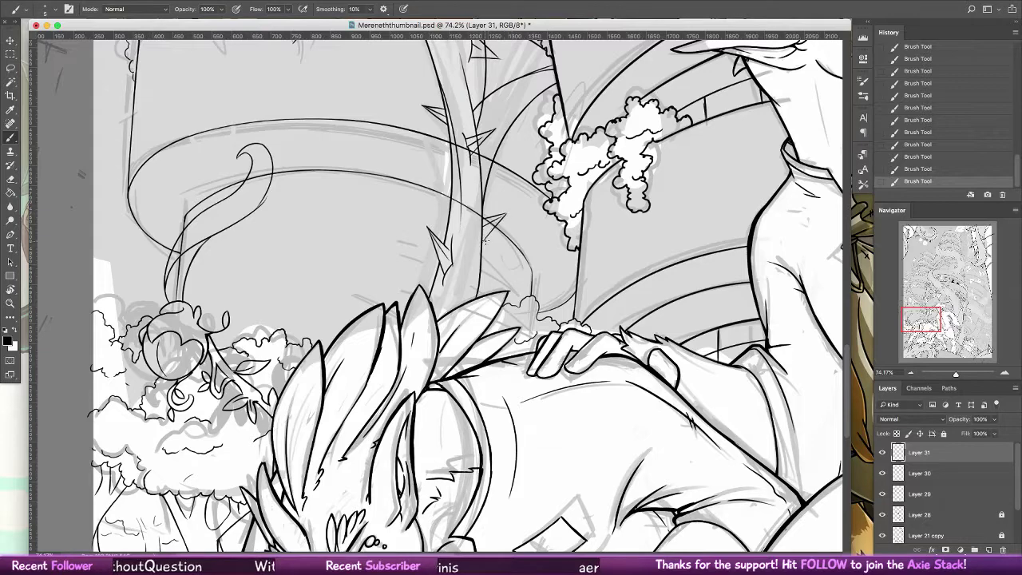
- On Layer 30, erase the vine outline where it crosses the bases of the thorns on the lower vine
scroll(515, 317, "up", 7)
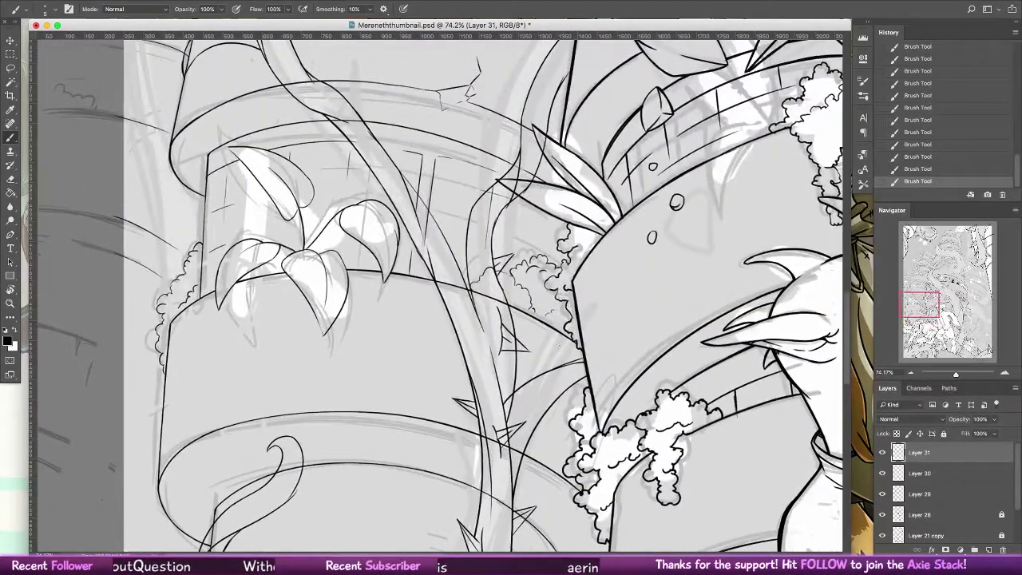
scroll(515, 317, "up", 2)
left_click_drag(515, 317, 471, 259)
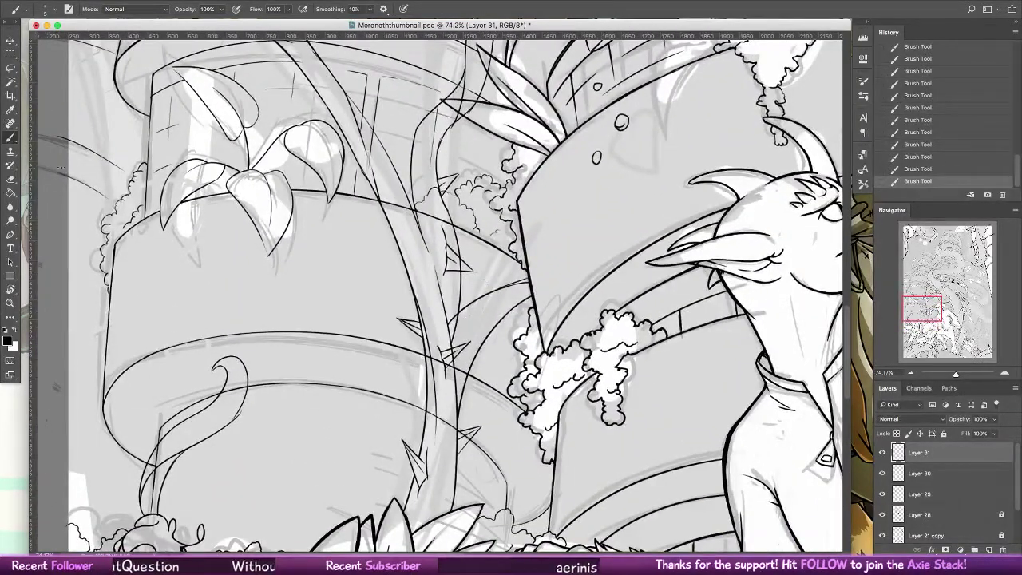
key("e")
left_click(922, 476)
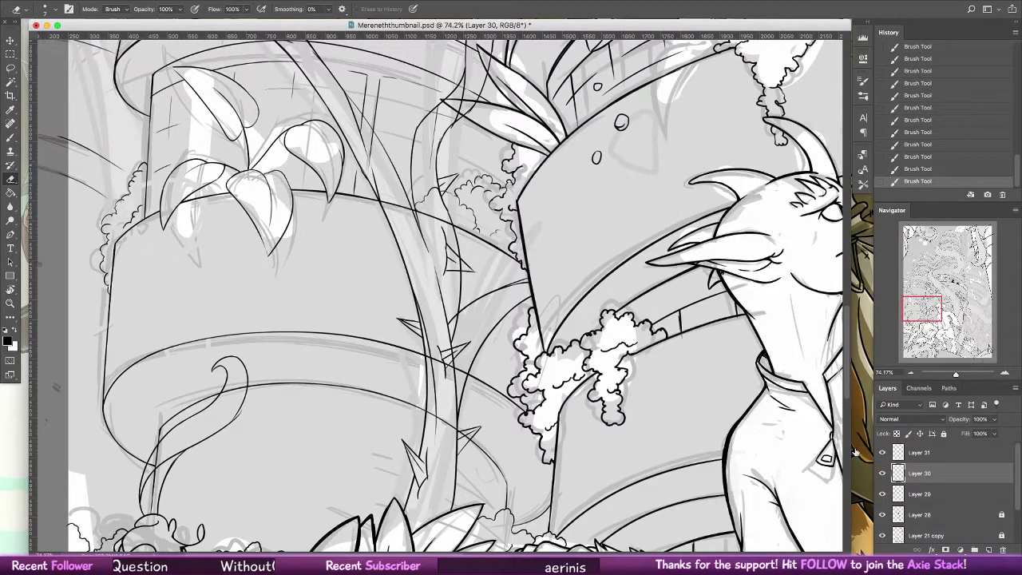
left_click_drag(456, 313, 453, 341)
key("ctrl+z")
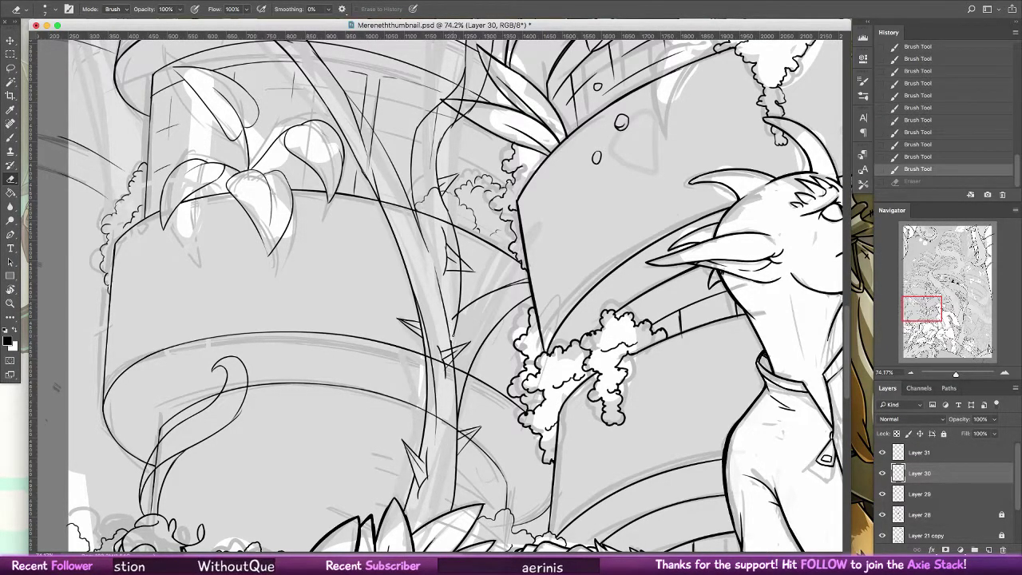
key("super+z")
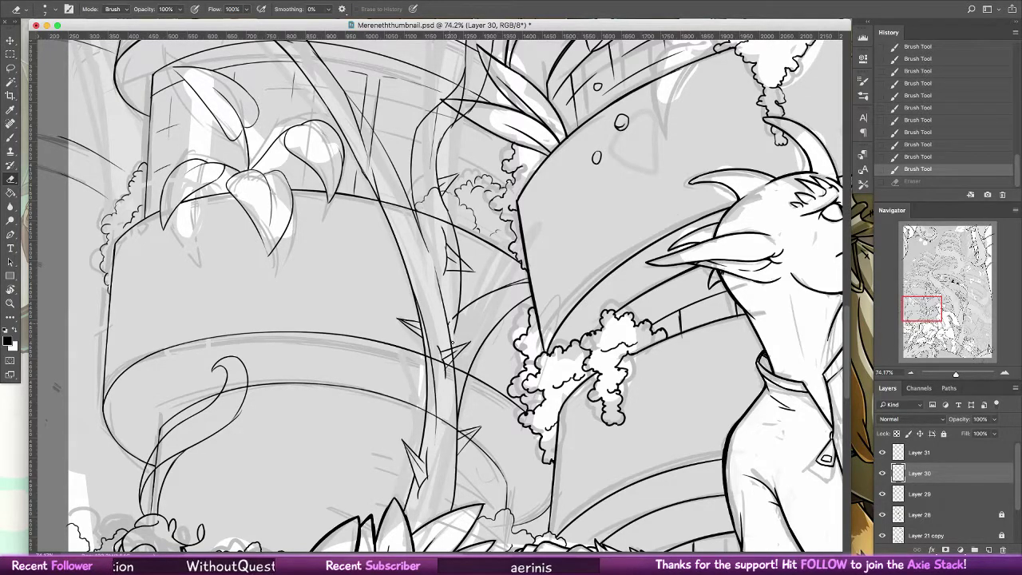
key("ctrl+shift+z")
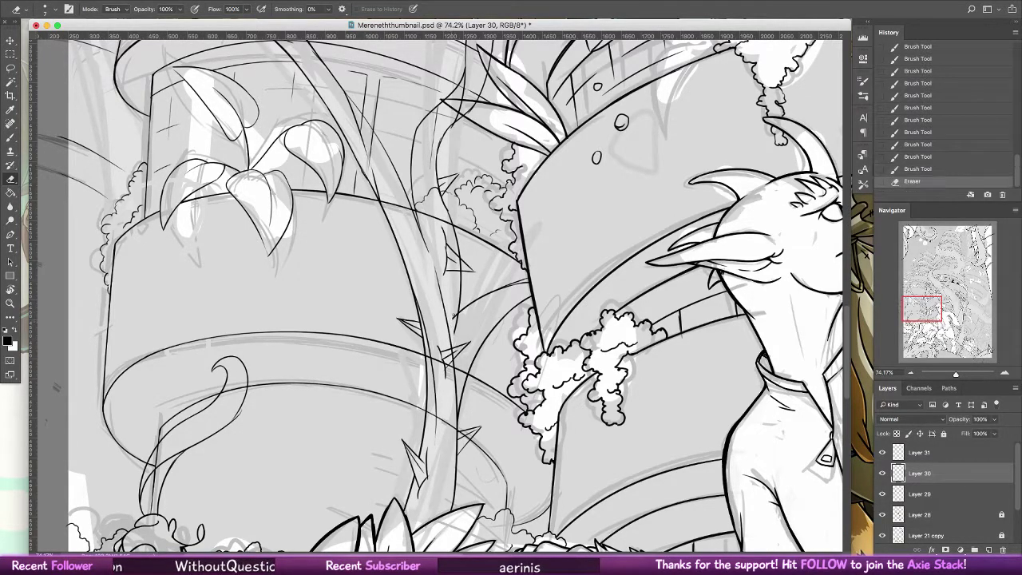
left_click_drag(458, 260, 461, 271)
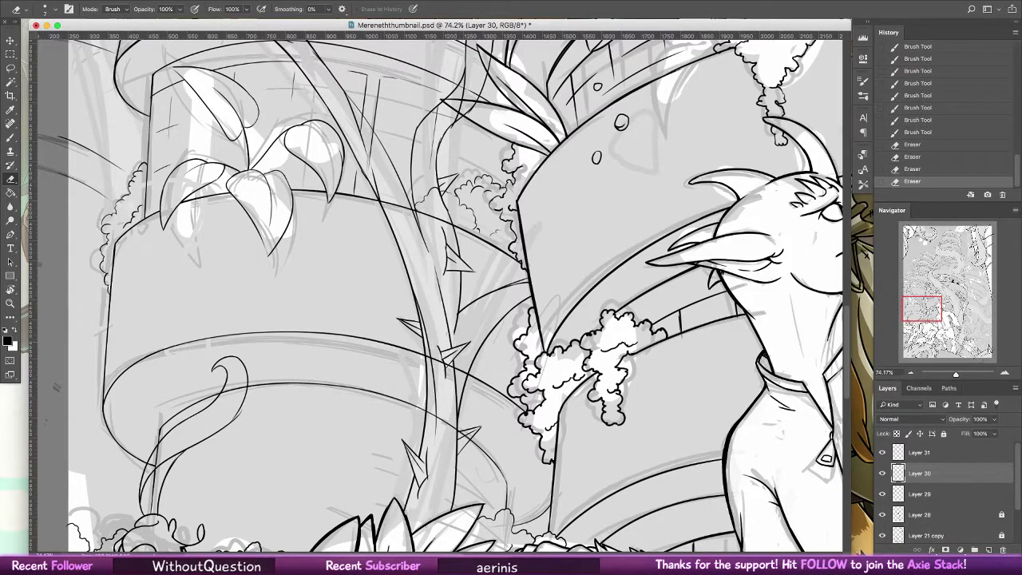
- Ink thorns along the vine beside the large drooping leaves, and erase the vine outline crossing the uppermost thorn's base
left_click_drag(515, 289, 488, 430)
key("b")
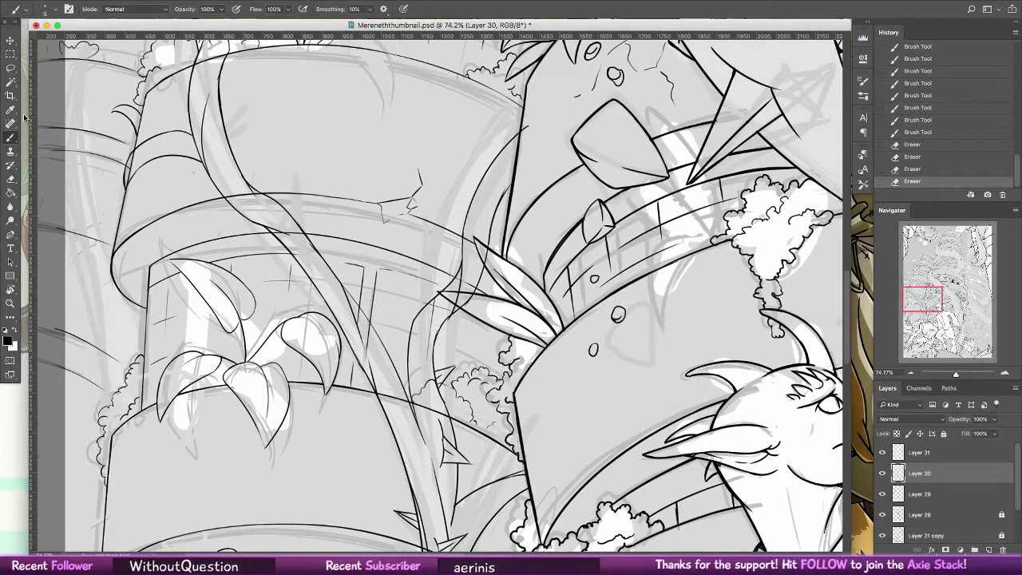
mouse_move(372, 326)
left_mouse_down()
mouse_move(401, 311)
mouse_move(383, 334)
left_mouse_up()
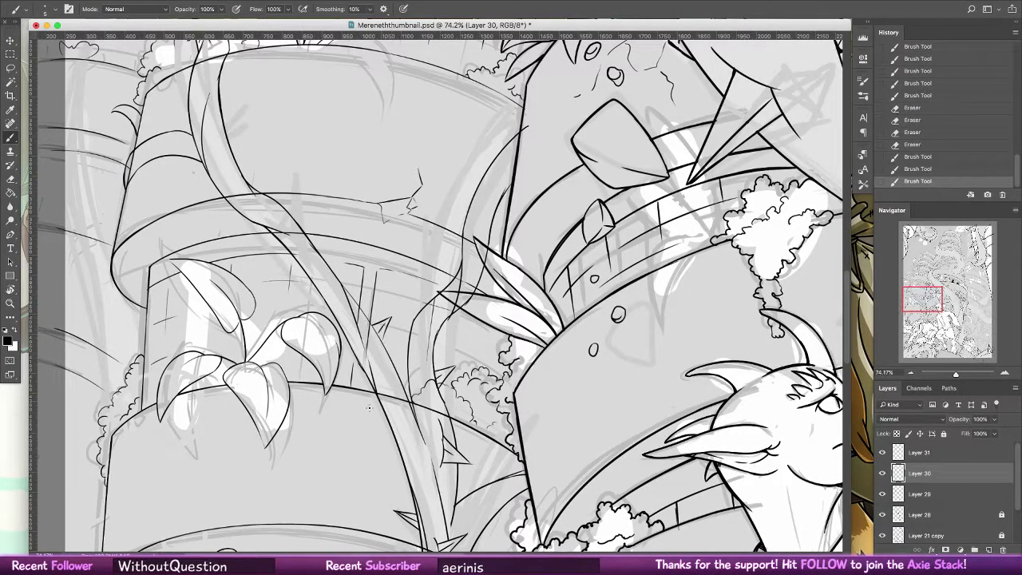
mouse_move(379, 396)
left_mouse_down()
mouse_move(367, 436)
mouse_move(381, 424)
mouse_move(364, 439)
left_mouse_up()
key("super+z")
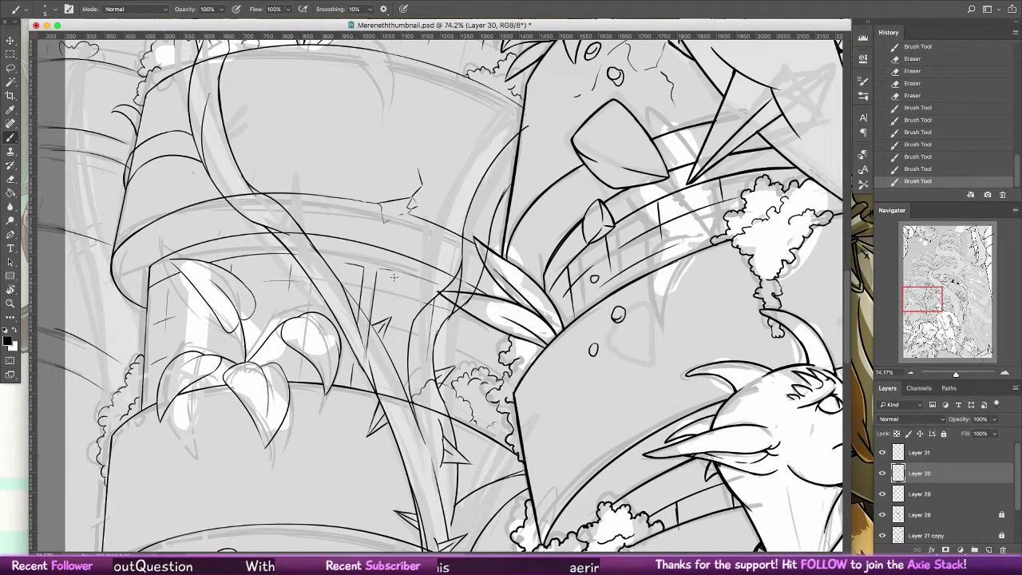
mouse_move(318, 265)
left_mouse_down()
mouse_move(339, 244)
mouse_move(328, 288)
mouse_move(311, 258)
mouse_move(327, 286)
left_mouse_up()
key("e")
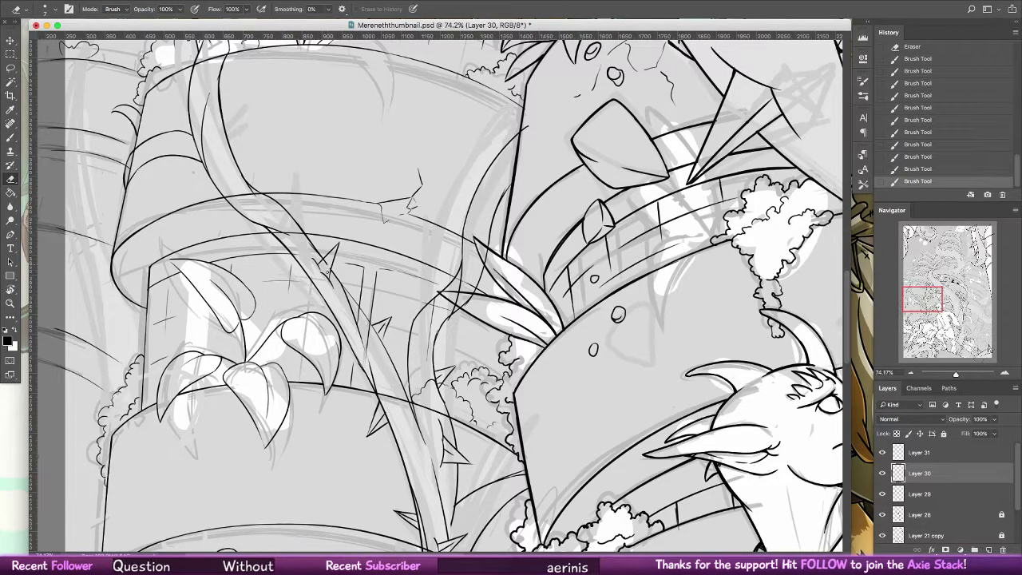
left_click_drag(326, 260, 323, 263)
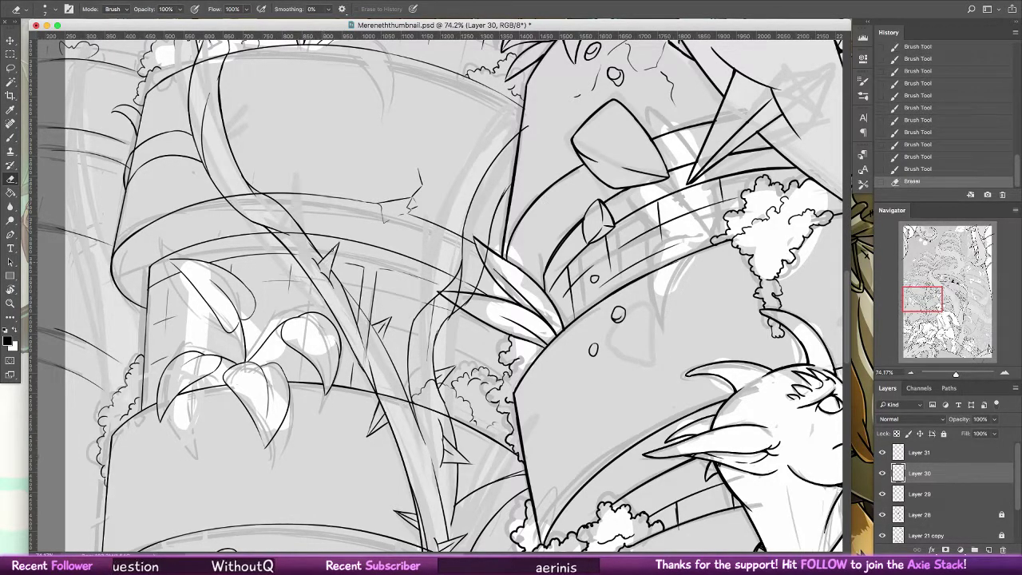
- Ink more thorns on both sides of the vine's upper stretch, up to where it passes the grass tuft and bush
key("b")
left_click_drag(407, 219, 440, 421)
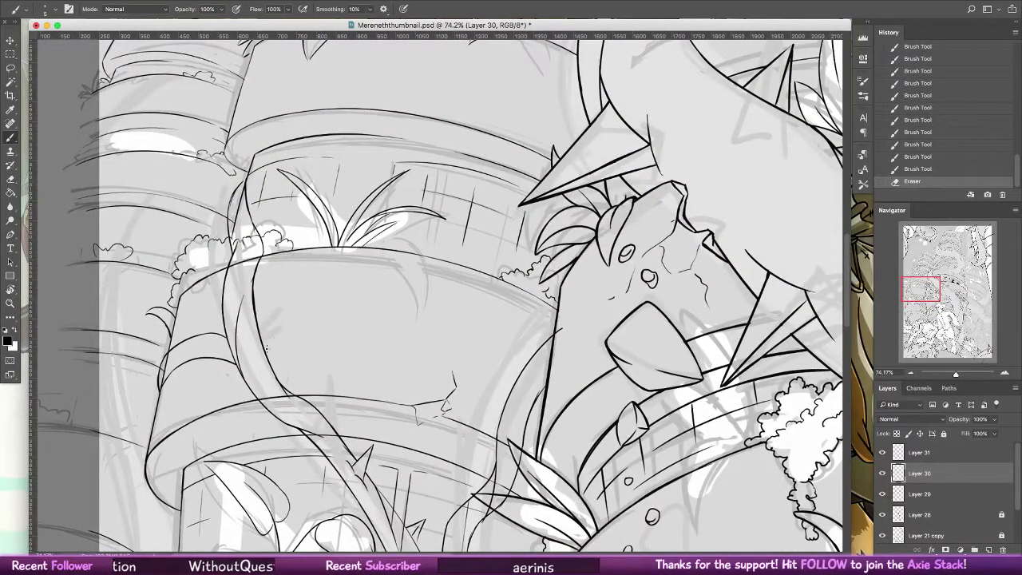
mouse_move(266, 349)
left_mouse_down()
mouse_move(286, 345)
mouse_move(273, 357)
left_mouse_up()
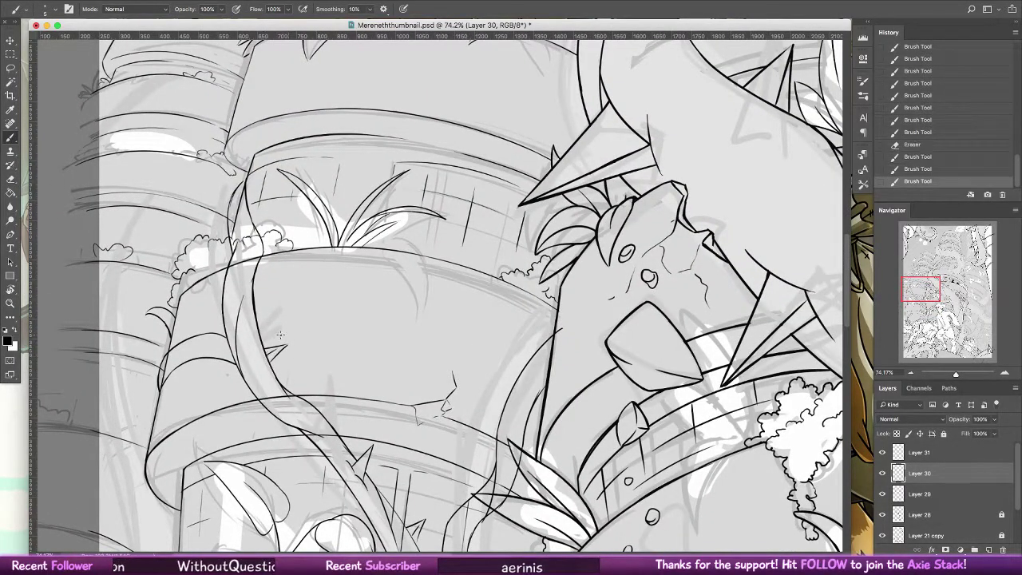
mouse_move(266, 410)
left_mouse_down()
mouse_move(263, 426)
mouse_move(275, 415)
left_mouse_up()
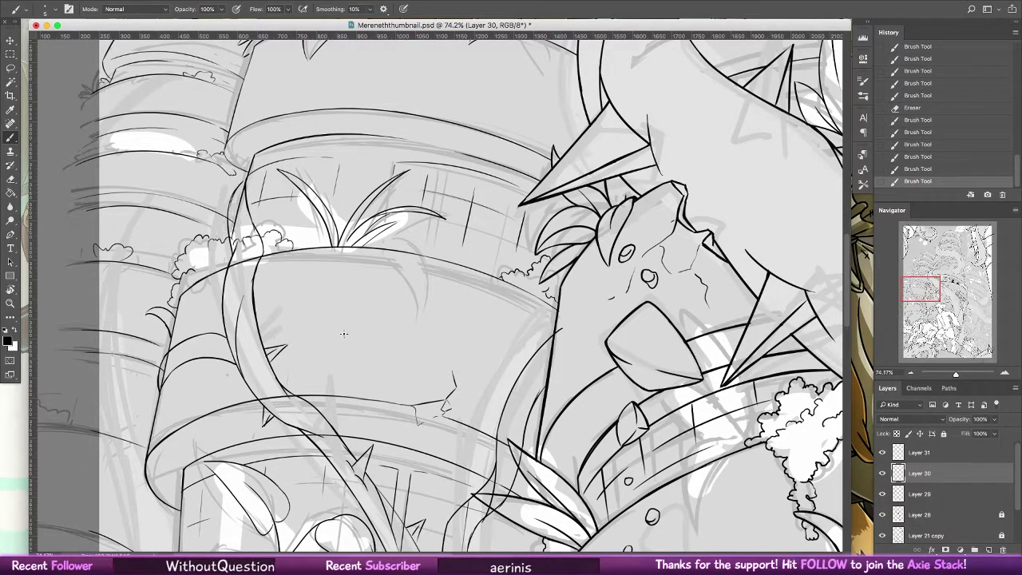
mouse_move(223, 307)
left_mouse_down()
mouse_move(209, 278)
mouse_move(227, 292)
left_mouse_up()
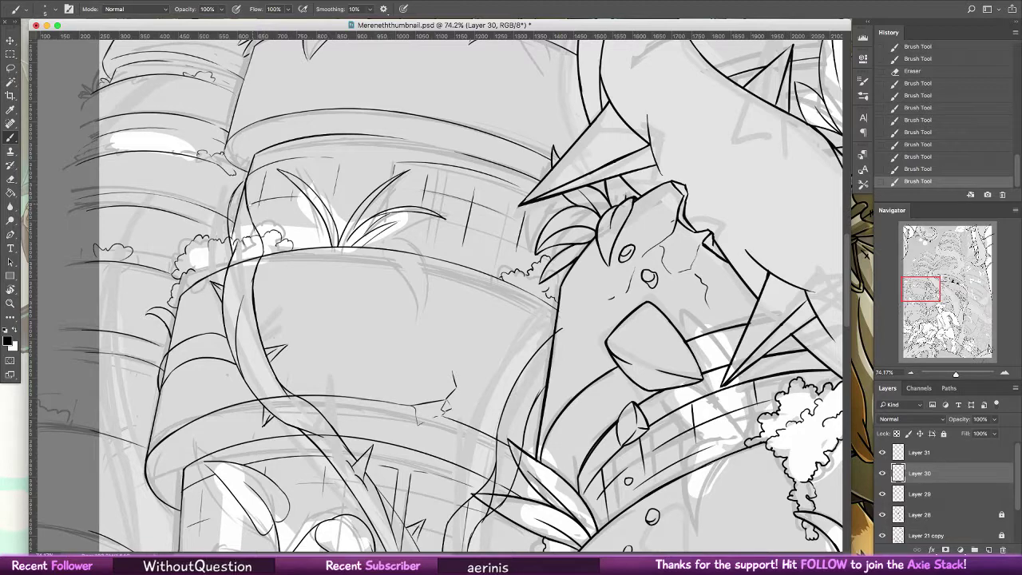
mouse_move(252, 203)
left_mouse_down()
mouse_move(260, 192)
mouse_move(253, 206)
mouse_move(223, 189)
mouse_move(233, 193)
mouse_move(229, 222)
left_mouse_up()
key("super+z")
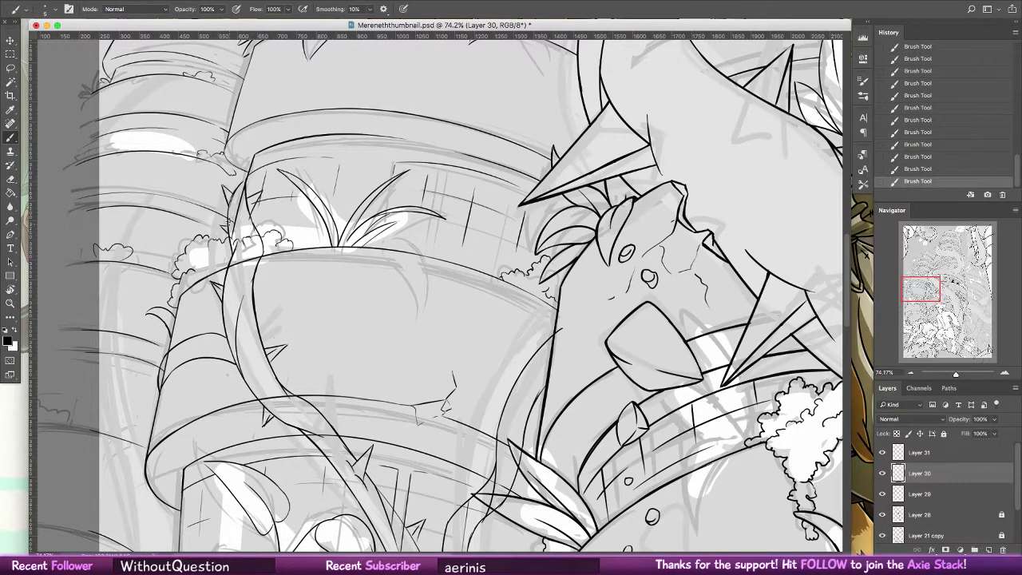
- Ink small thorns along the short curved vine below the leafy tufts on the upper tiers
key("space")
mouse_move(458, 280)
left_mouse_down()
mouse_move(472, 386)
mouse_move(454, 502)
left_mouse_up()
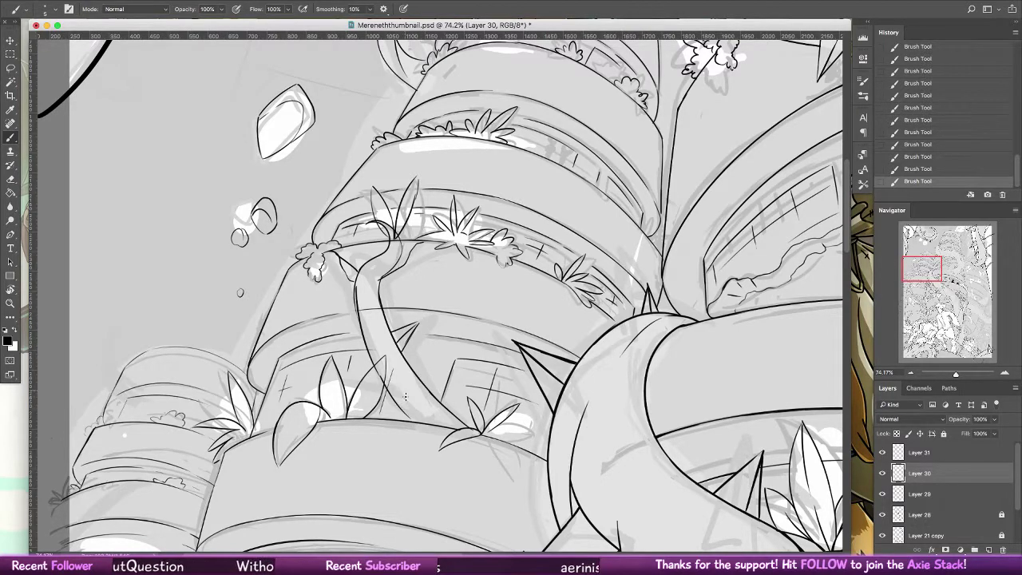
mouse_move(405, 397)
left_mouse_down()
mouse_move(404, 433)
mouse_move(417, 405)
left_mouse_up()
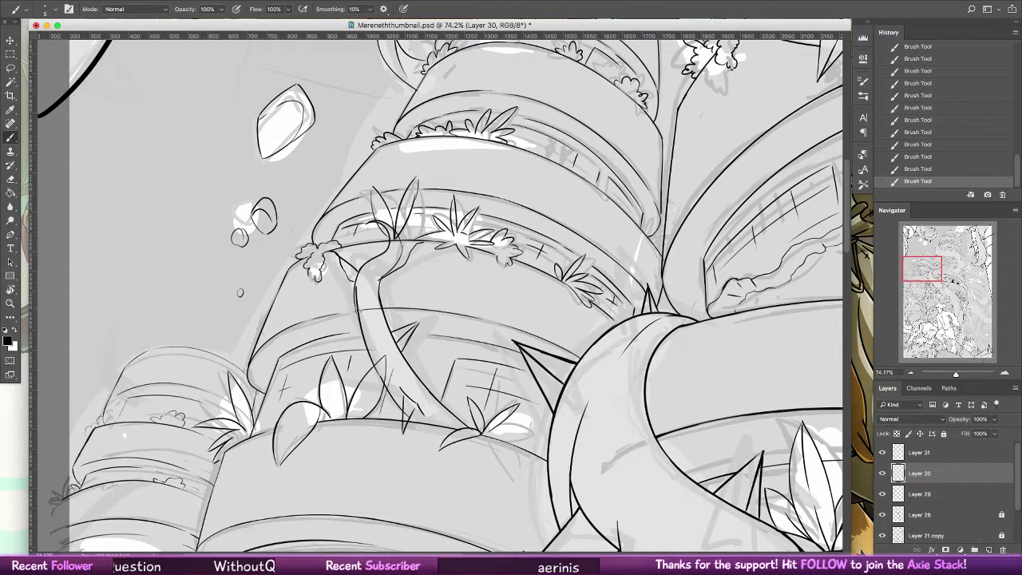
mouse_move(357, 310)
left_mouse_down()
mouse_move(343, 287)
mouse_move(357, 292)
left_mouse_up()
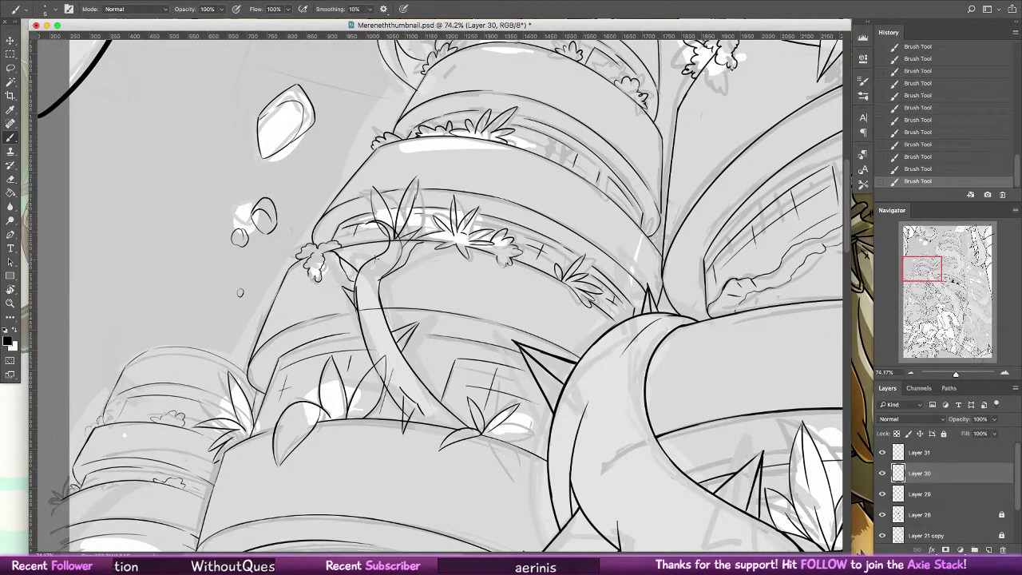
- Erase the overlapping outline inside the new thorns at the top and bottom of the short curved vine
left_click(12, 178)
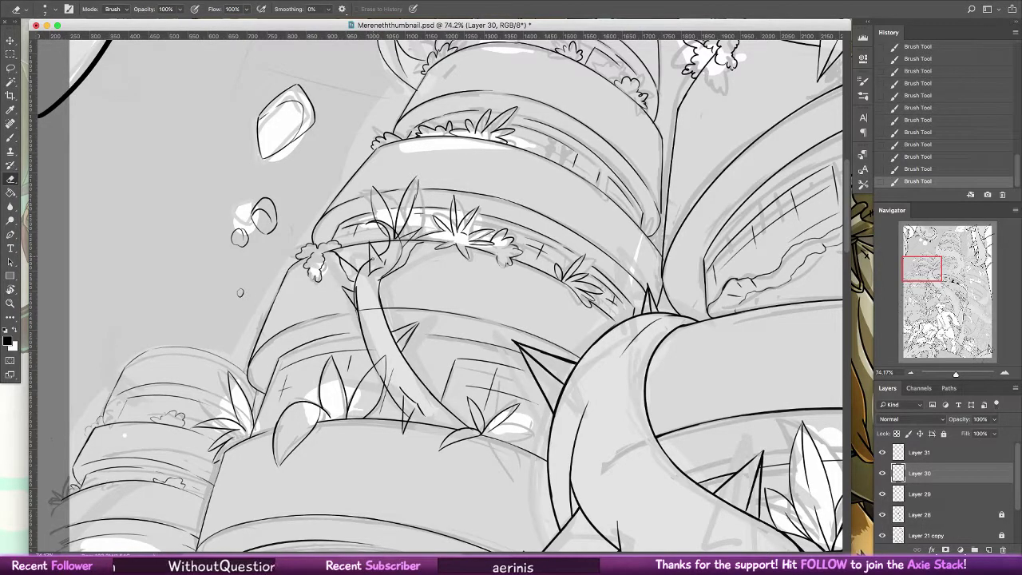
left_click(369, 263)
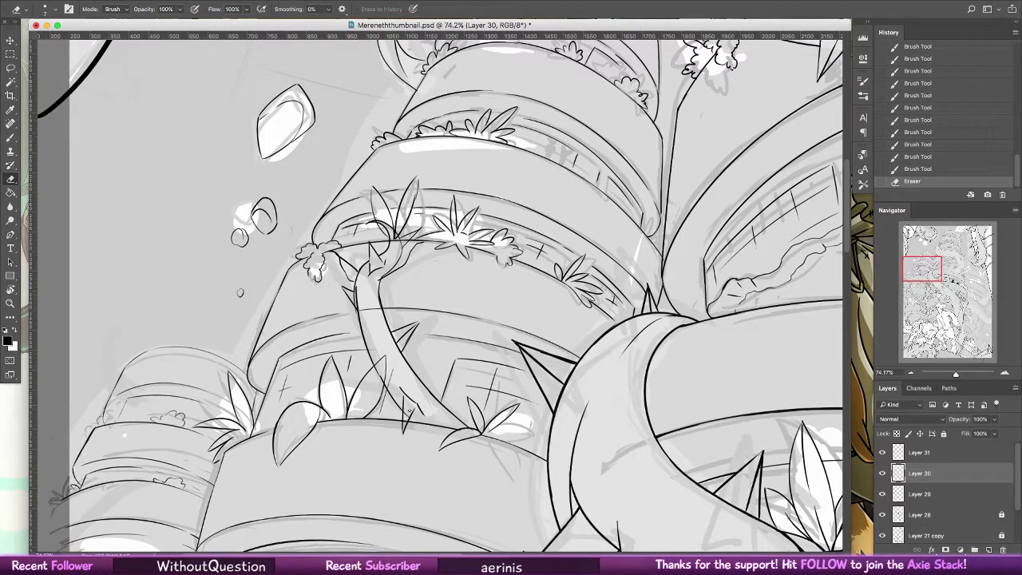
left_click(406, 414)
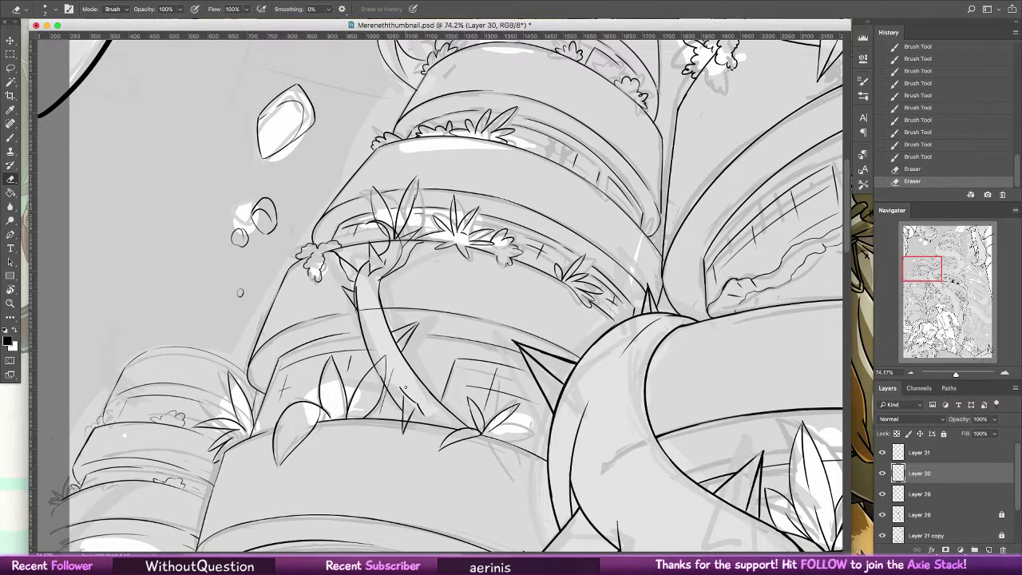
- Ink thorns around the curled vine tip beside the topmost tier, undoing and redrawing misplaced strokes
left_click(14, 137)
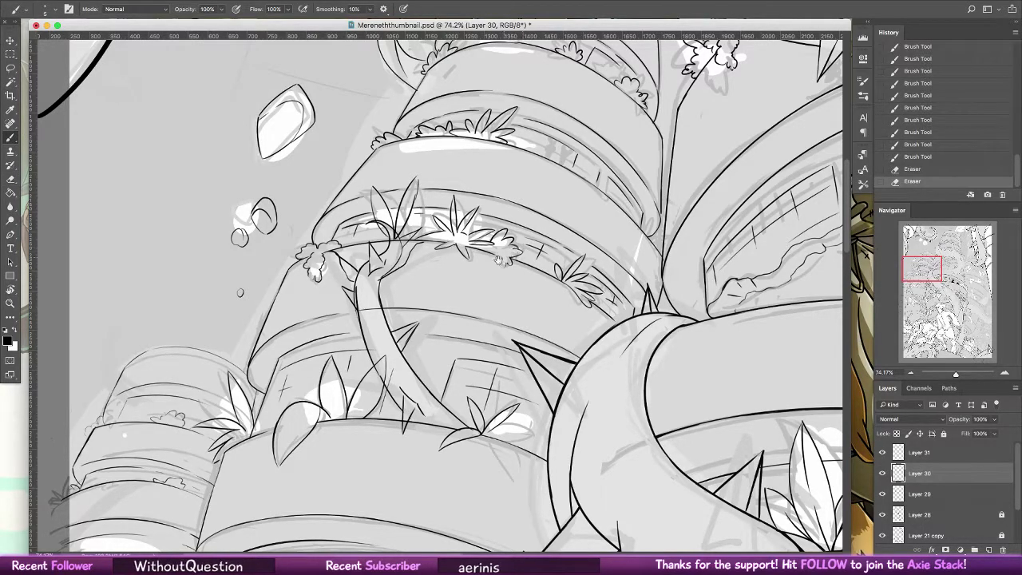
left_click_drag(497, 261, 462, 450)
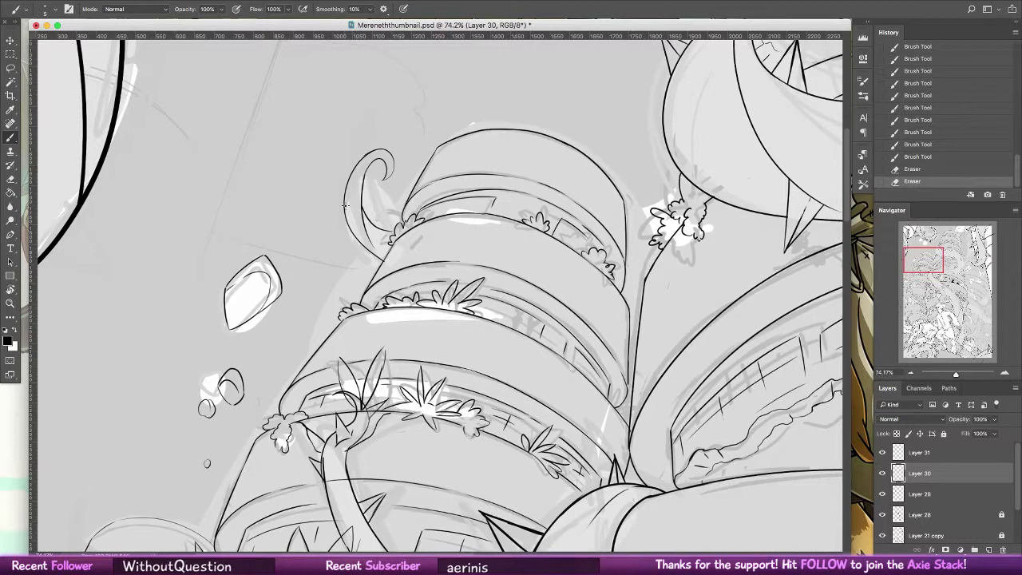
mouse_move(344, 206)
left_mouse_down()
mouse_move(334, 178)
mouse_move(348, 192)
left_mouse_up()
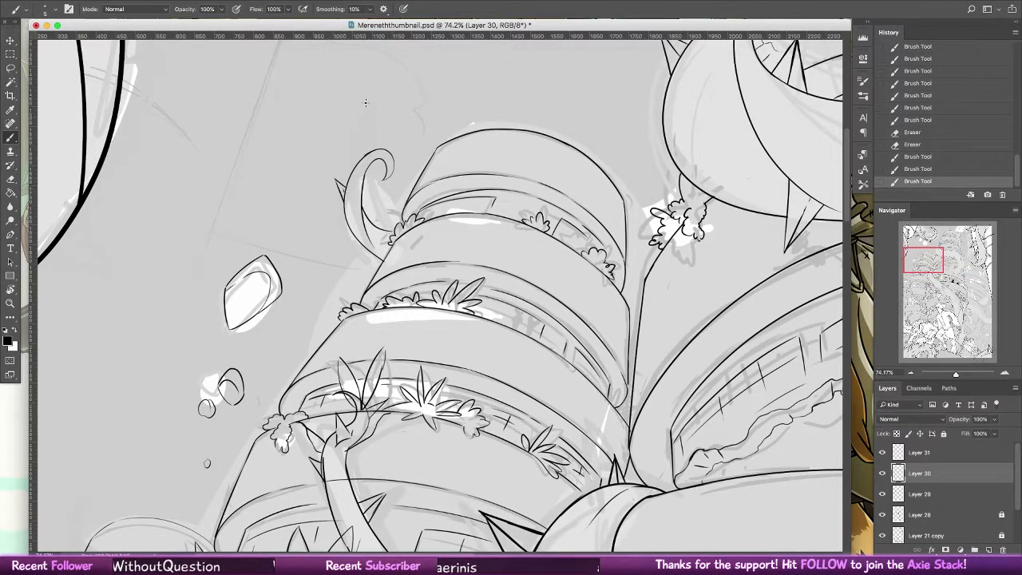
mouse_move(383, 157)
left_mouse_down()
mouse_move(407, 135)
mouse_move(390, 155)
left_mouse_up()
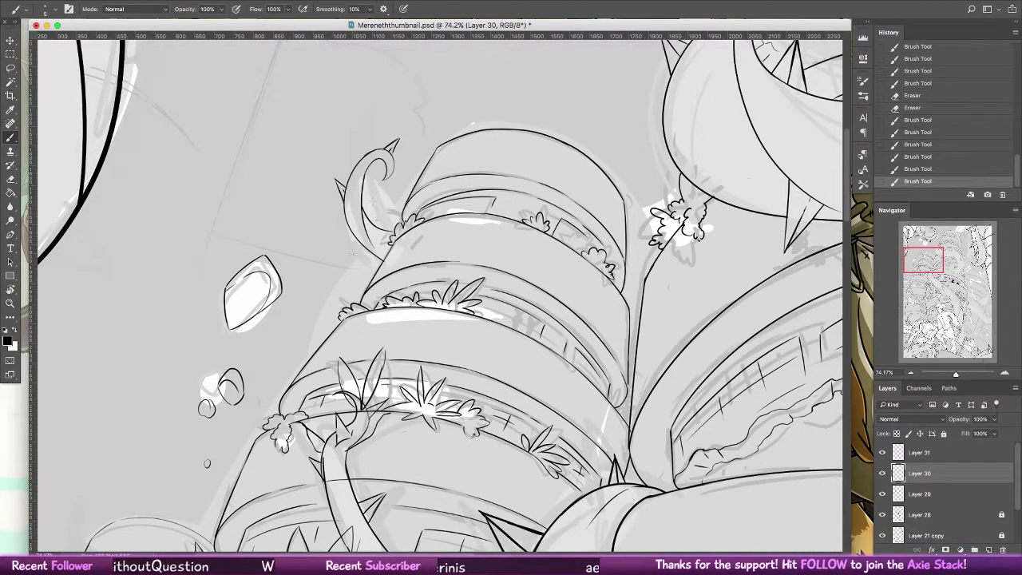
key("ctrl+z")
key("ctrl+z")
left_click_drag(352, 258, 375, 214)
- Ink a thorn on the inner edge of the long vine below the bush, redoing strokes and erasing the overlapping outline
scroll(386, 196, "down", 10)
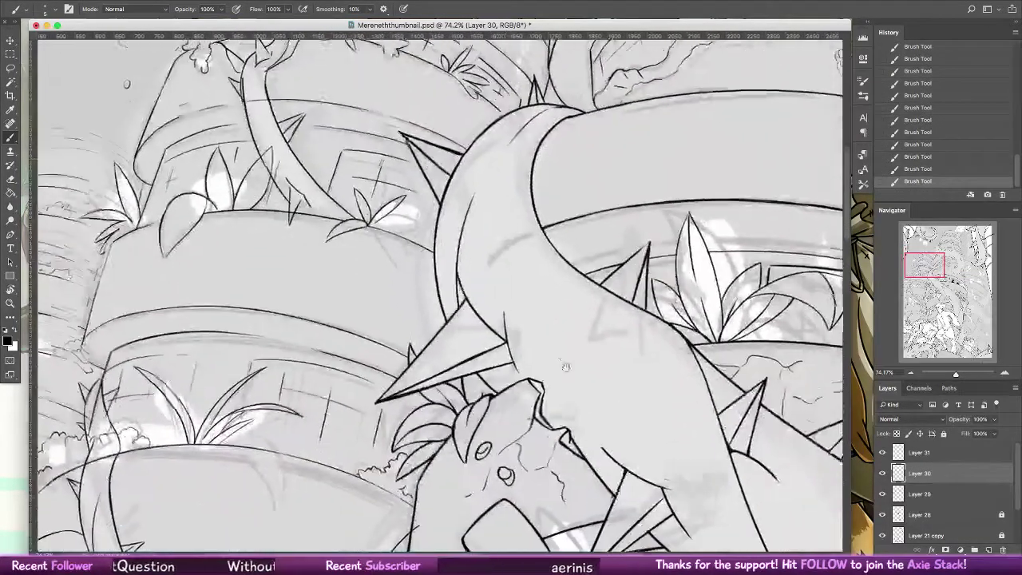
scroll(605, 249, "down", 6)
scroll(605, 248, "left", 3)
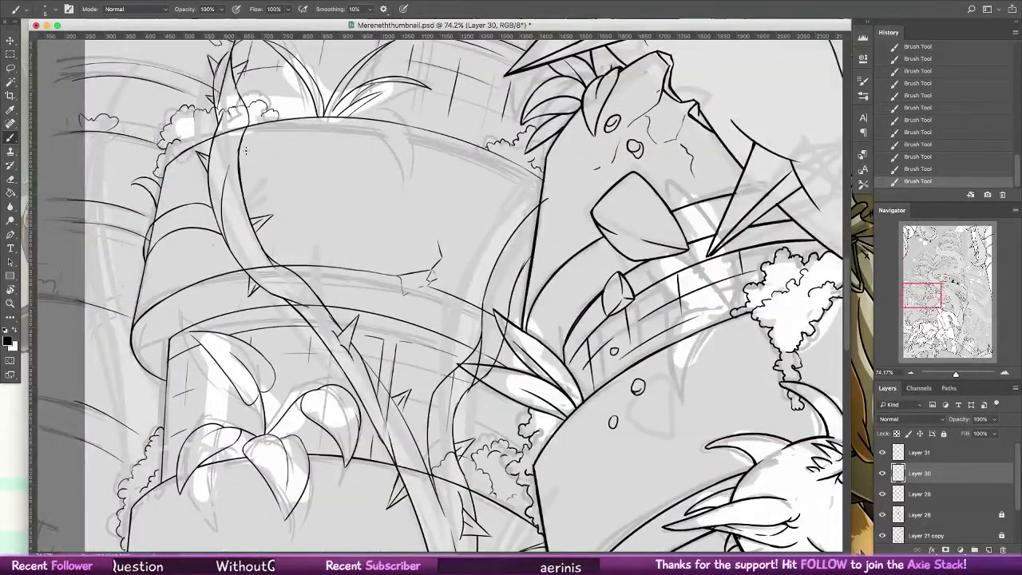
left_click_drag(230, 163, 256, 152)
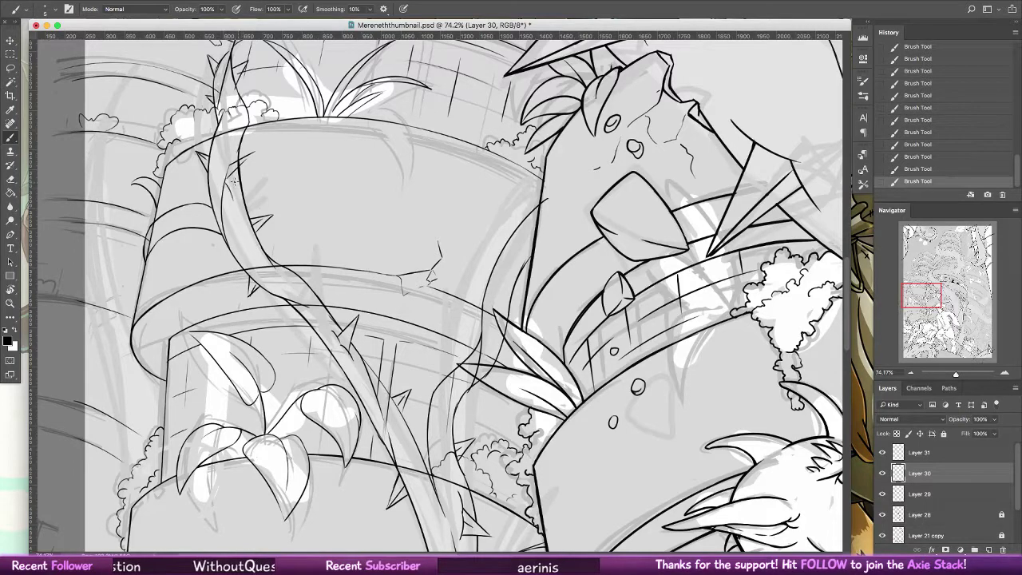
mouse_move(252, 153)
left_mouse_down()
mouse_move(240, 177)
mouse_move(254, 151)
mouse_move(238, 168)
left_mouse_up()
key("alt+super+z")
key("alt+super+z")
left_click(10, 179)
left_click(11, 137)
key("e")
left_click(11, 137)
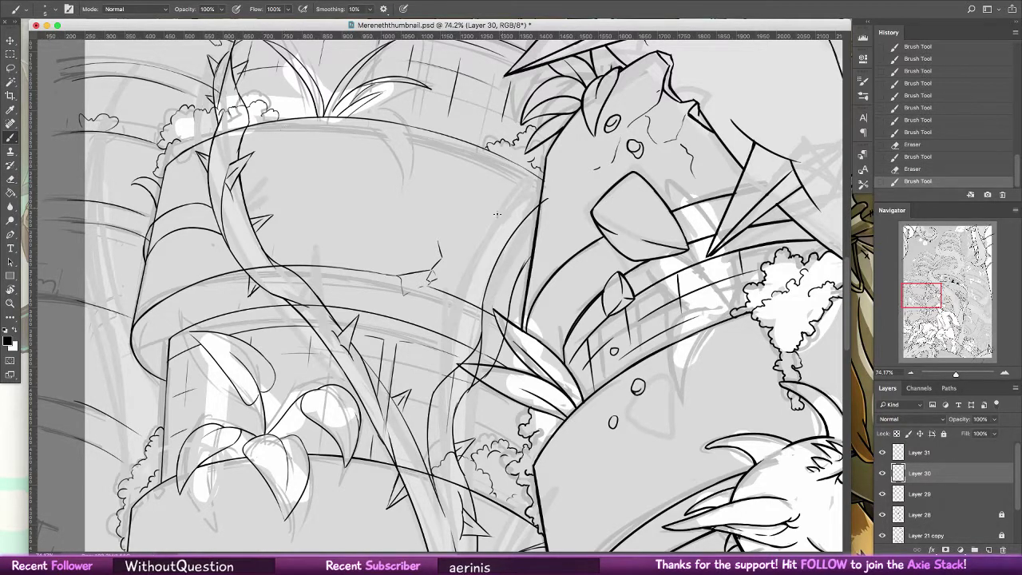
- Ink thorns along the second, thinner vine next to the pointed leaves, and erase the outline overlapping their bases
mouse_move(424, 398)
left_mouse_down()
mouse_move(419, 374)
mouse_move(431, 393)
left_mouse_up()
mouse_move(466, 354)
left_mouse_down()
mouse_move(465, 318)
mouse_move(478, 336)
left_mouse_up()
key("super+z")
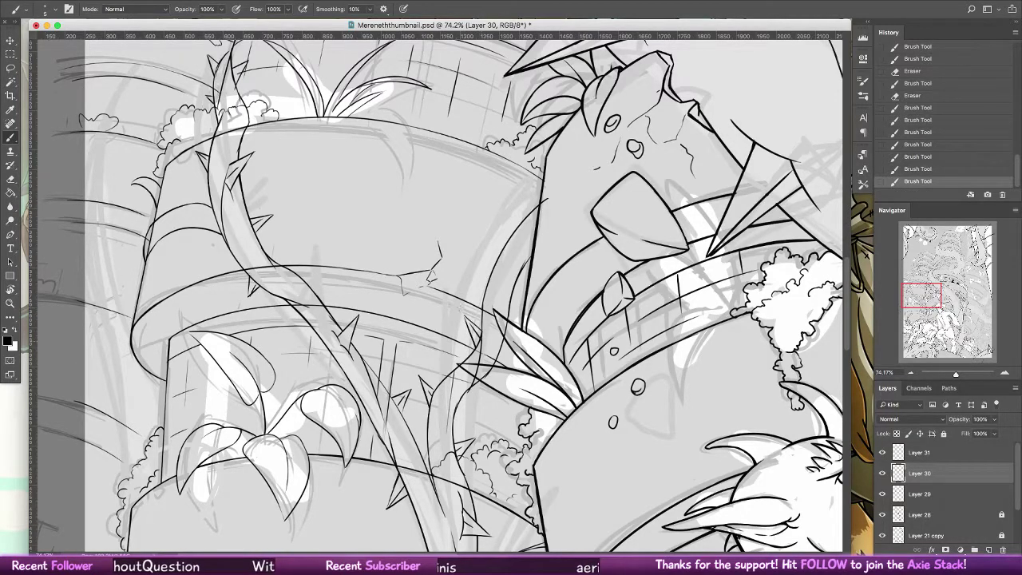
mouse_move(504, 240)
left_mouse_down()
mouse_move(506, 215)
mouse_move(513, 234)
left_mouse_up()
left_click_drag(511, 297, 507, 273)
left_click_drag(503, 298, 517, 264)
key("e")
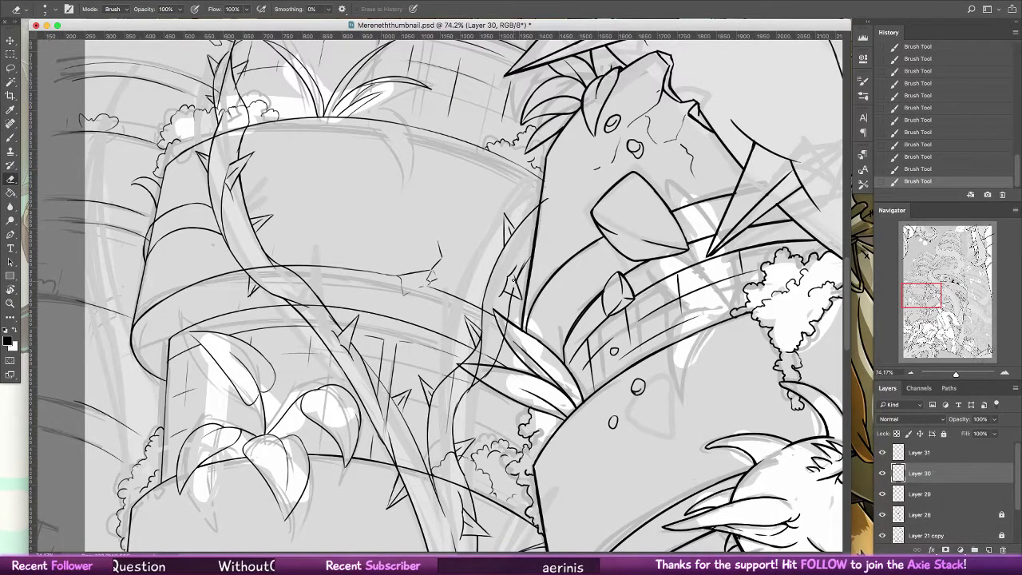
left_click(360, 189)
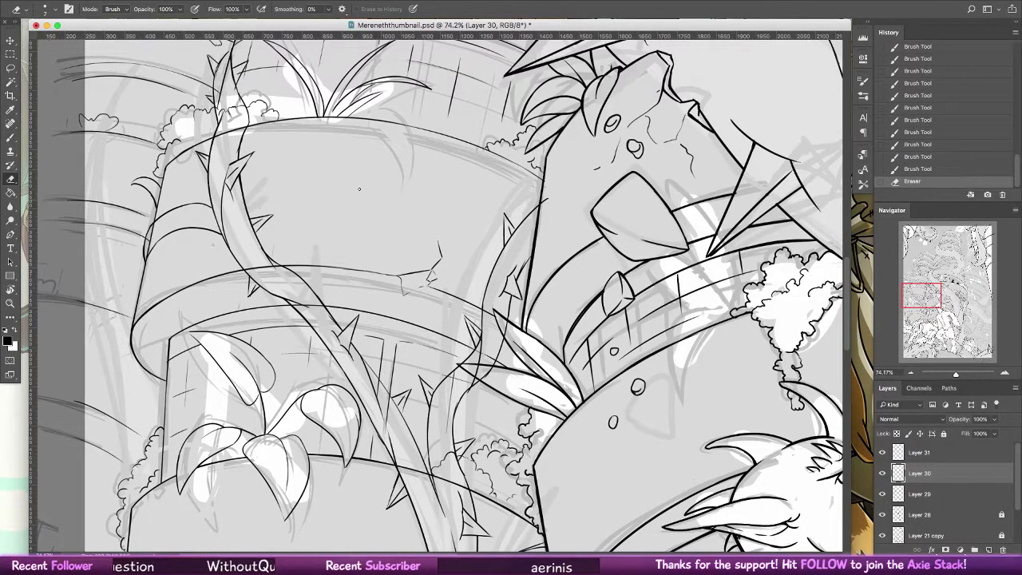
key("b")
left_click_drag(570, 243, 622, 371)
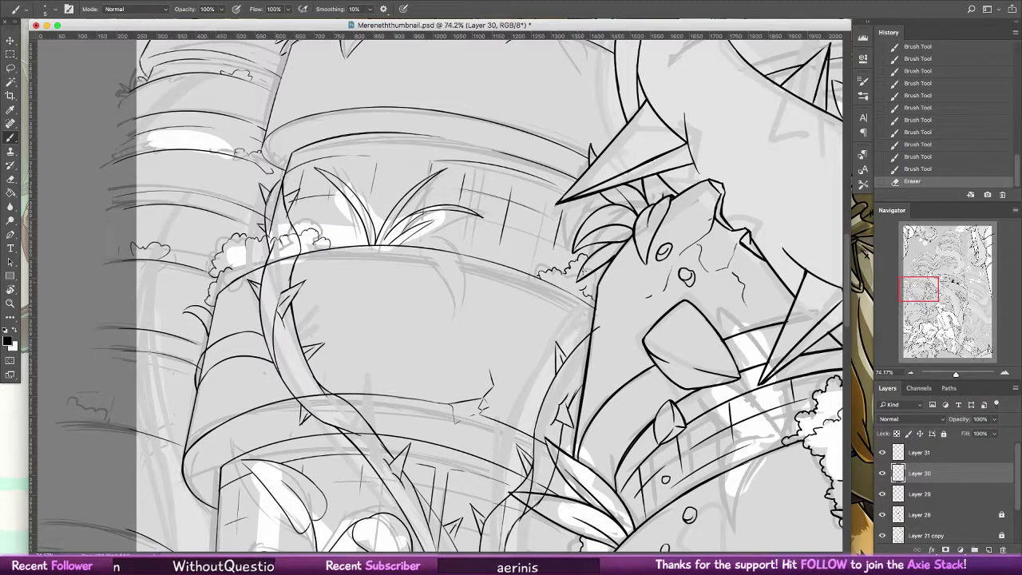
- Erase the stray end of the thin vine's outline where it crosses the tower edge above the pointed leaves
left_click_drag(586, 306, 588, 227)
key("e")
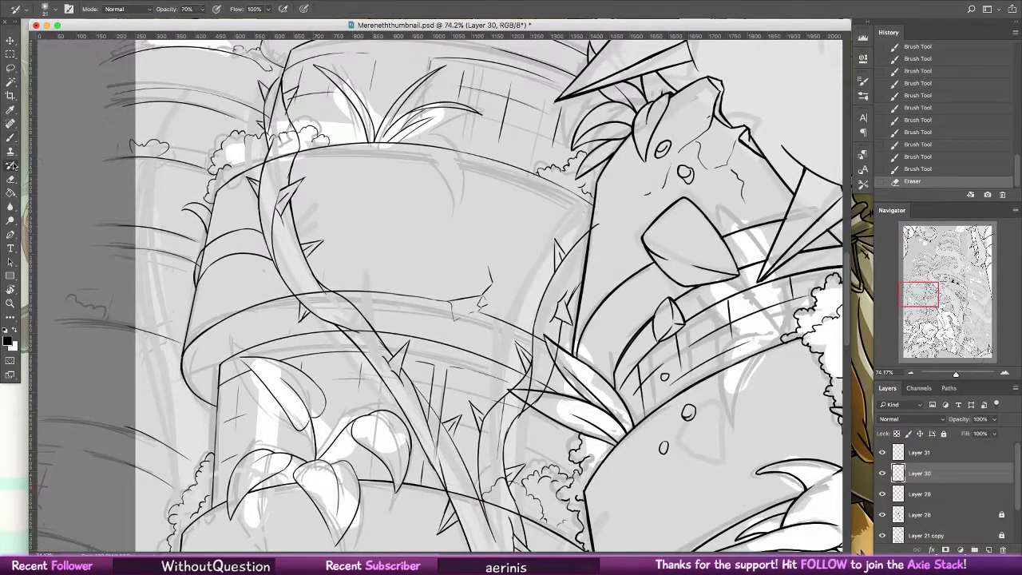
left_click(591, 231)
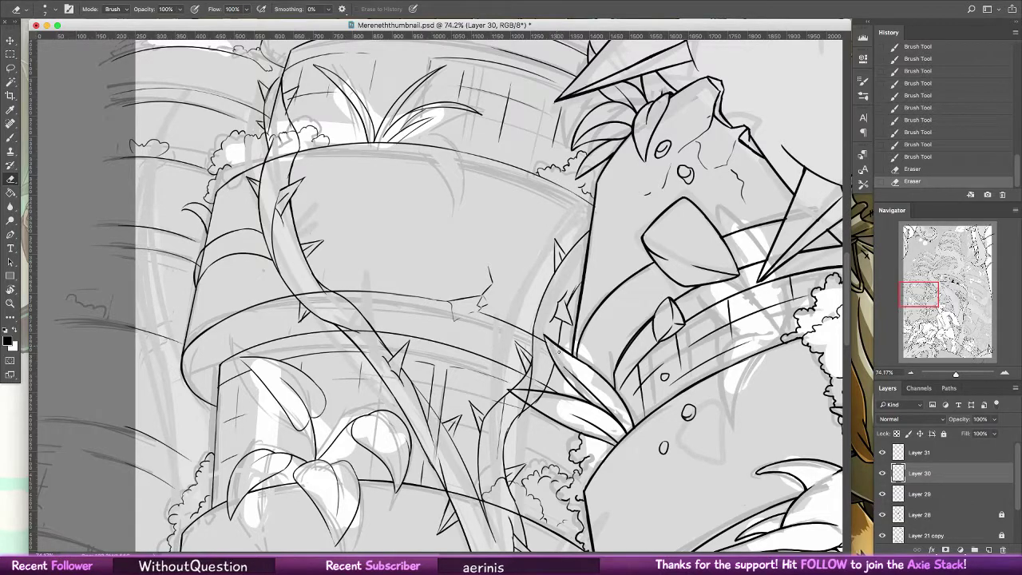
left_click_drag(551, 335, 519, 233)
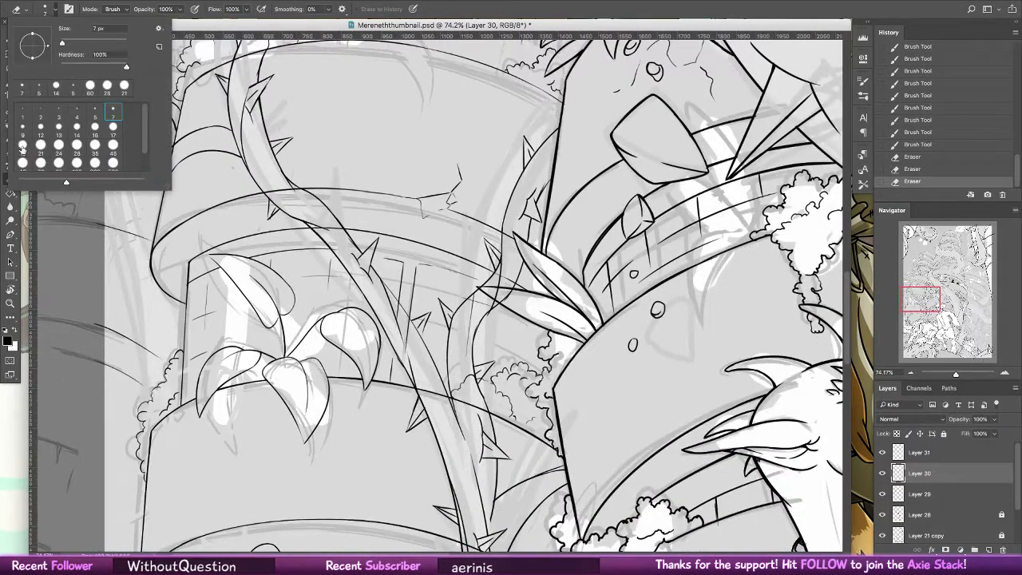
- Set the eraser to 18 px and erase the tower lines crossing the lower vines on Layer 29
double_click(23, 147)
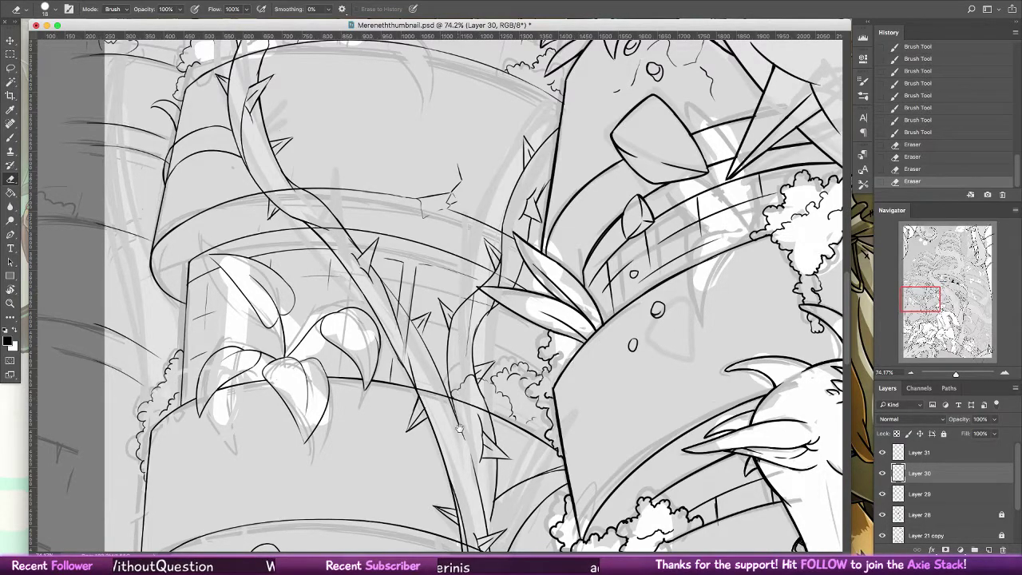
scroll(448, 399, "down", 10)
scroll(447, 399, "right", 4)
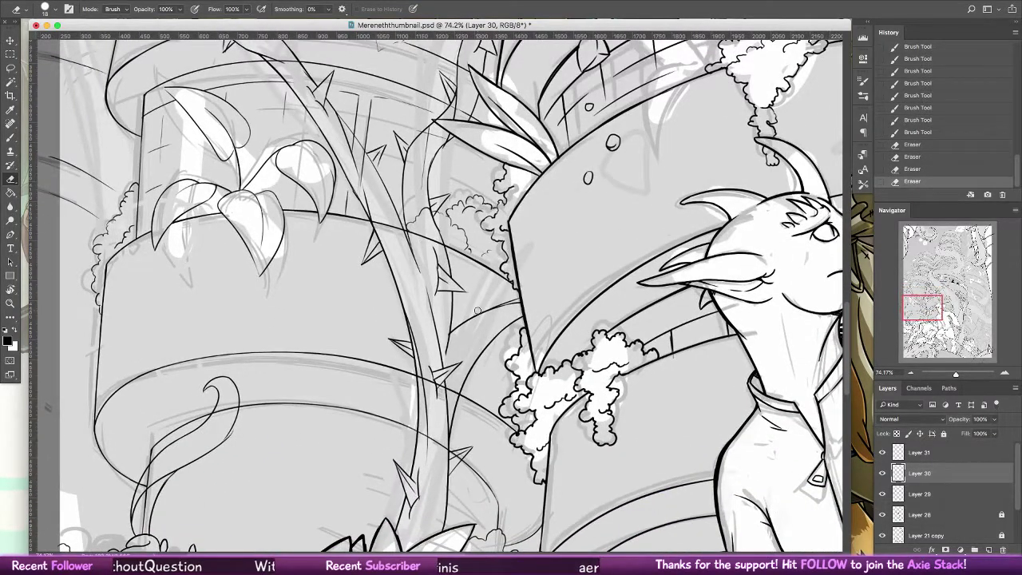
left_click_drag(926, 498, 584, 239)
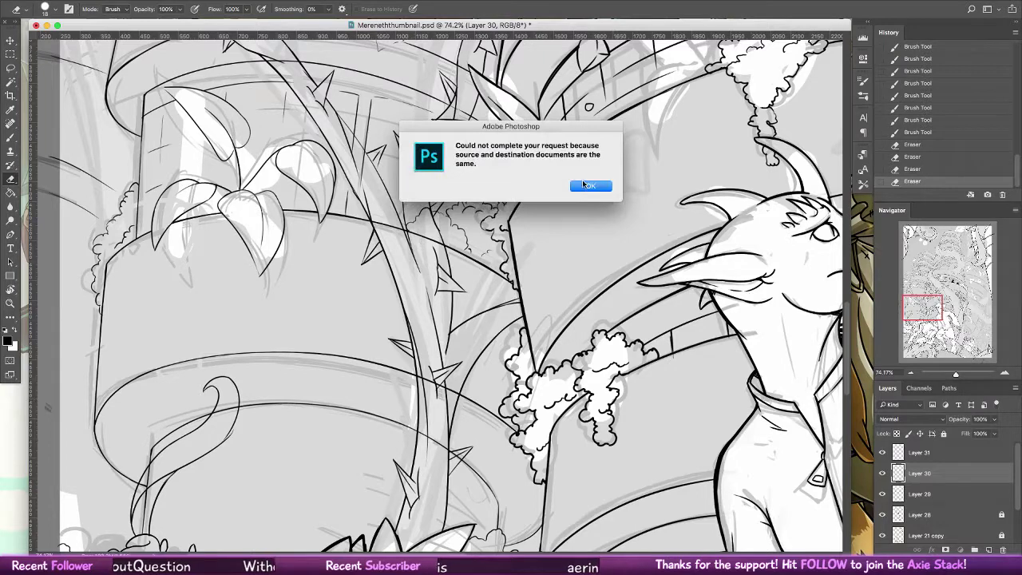
left_click(590, 186)
key("alt+bracketleft")
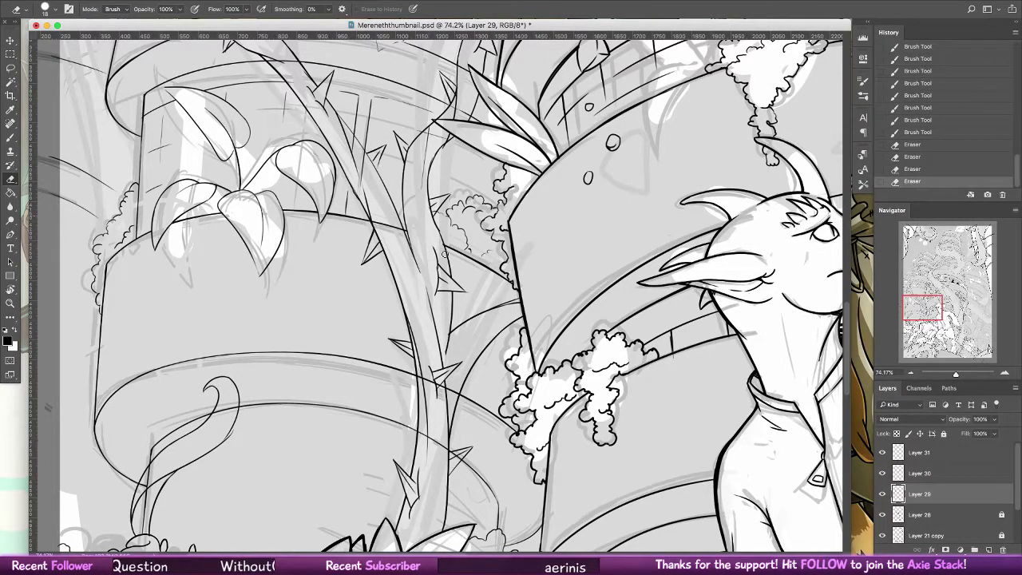
mouse_move(445, 254)
left_mouse_down()
mouse_move(401, 206)
mouse_move(400, 237)
mouse_move(398, 226)
mouse_move(374, 222)
mouse_move(347, 138)
mouse_move(359, 147)
mouse_move(324, 105)
left_mouse_up()
- Erase the tier and rim lines that cross the upper stretch of the long vine beside the bush
scroll(350, 119, "up", 10)
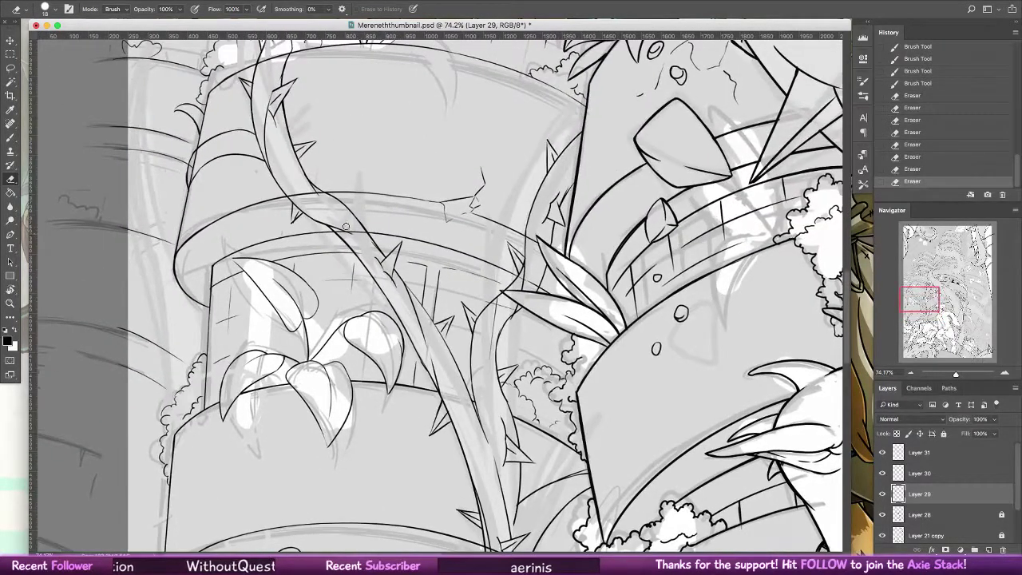
mouse_move(346, 226)
left_mouse_down()
mouse_move(337, 231)
mouse_move(361, 236)
left_mouse_up()
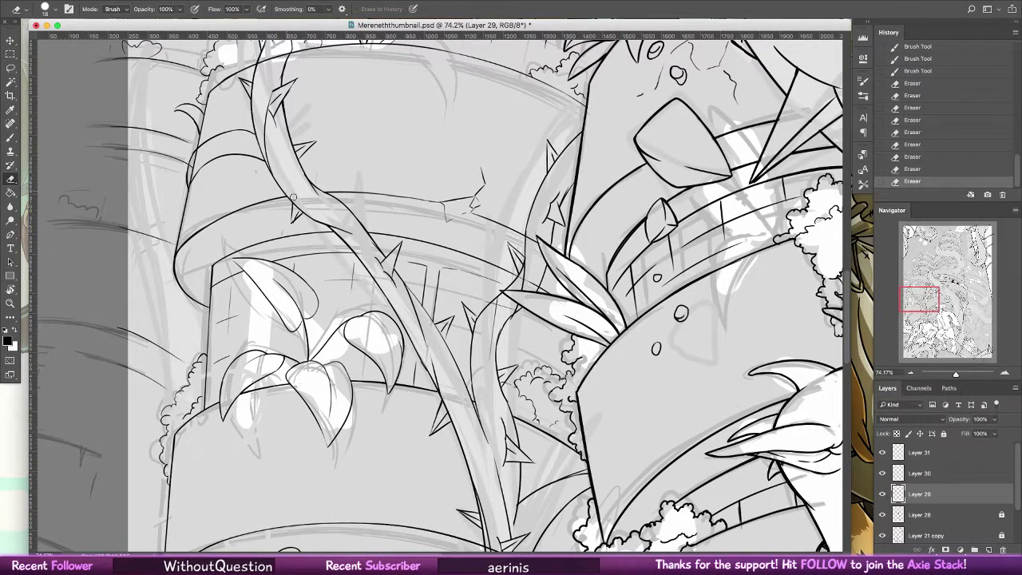
left_click(292, 197)
scroll(317, 154, "up", 10)
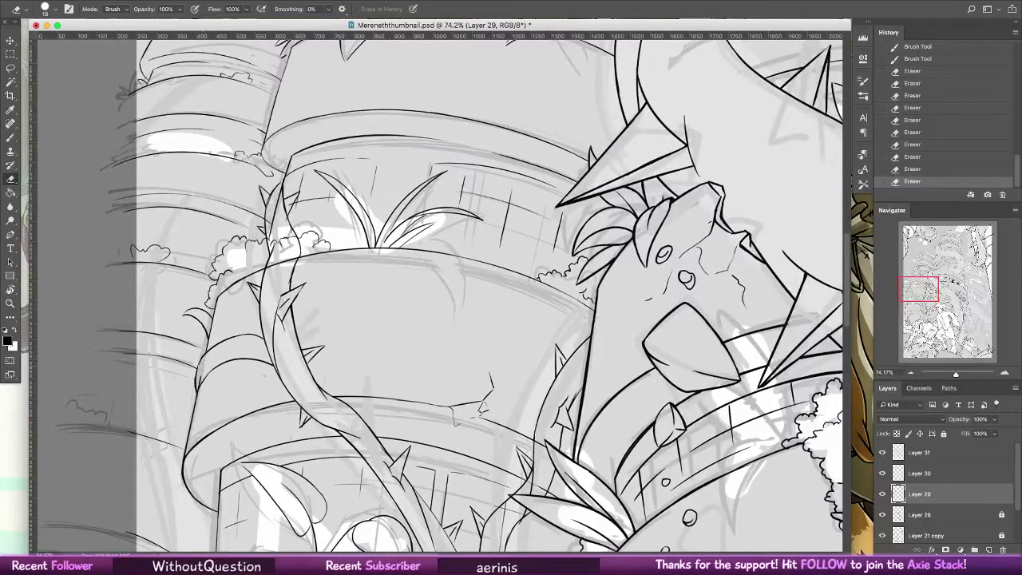
left_click(200, 373)
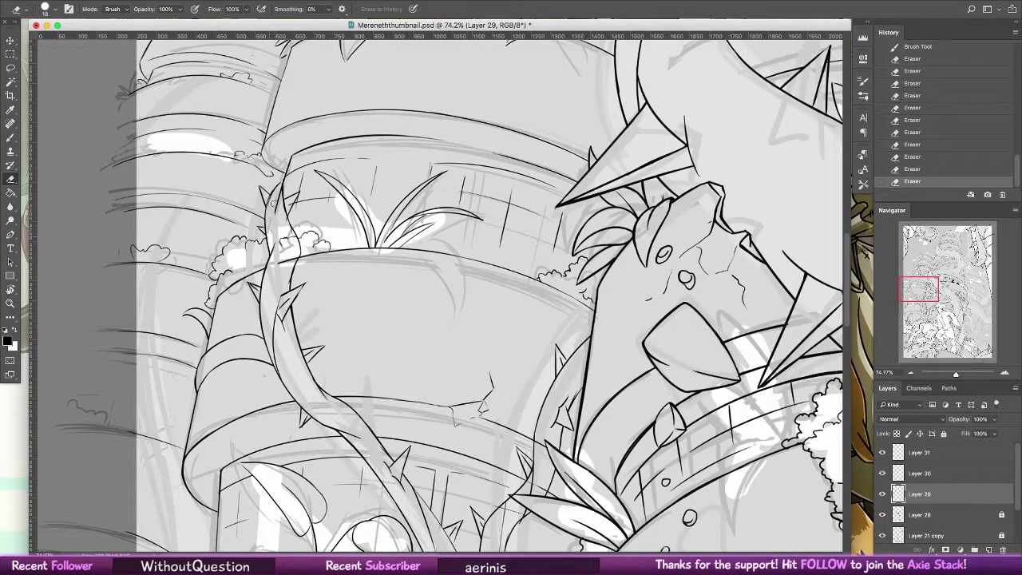
left_click(284, 243)
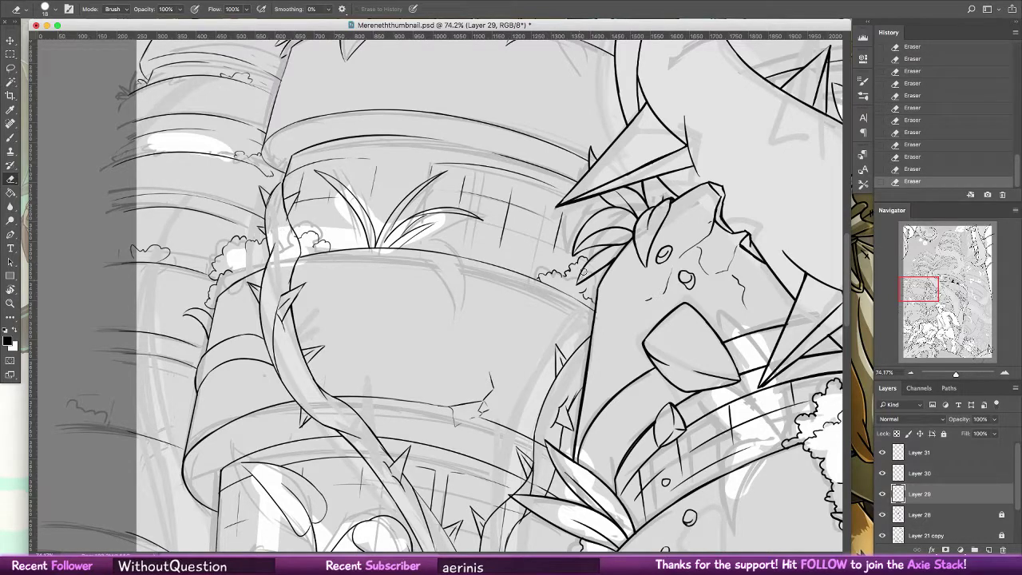
- Erase the remaining tier lines inside the thin vine and the joined vine trunk below the pointed leaves
left_click_drag(586, 371, 580, 197)
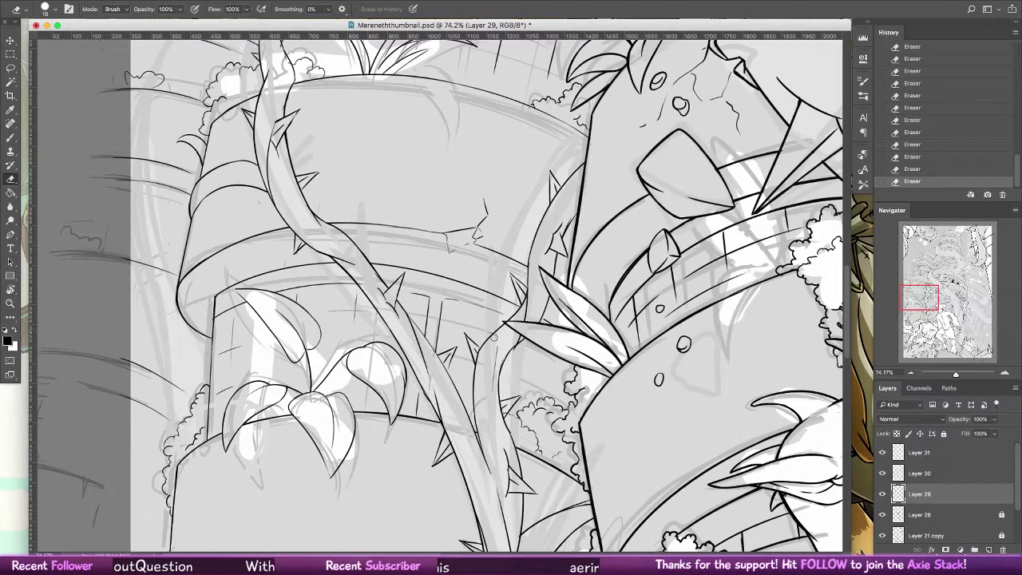
scroll(494, 339, "down", 5)
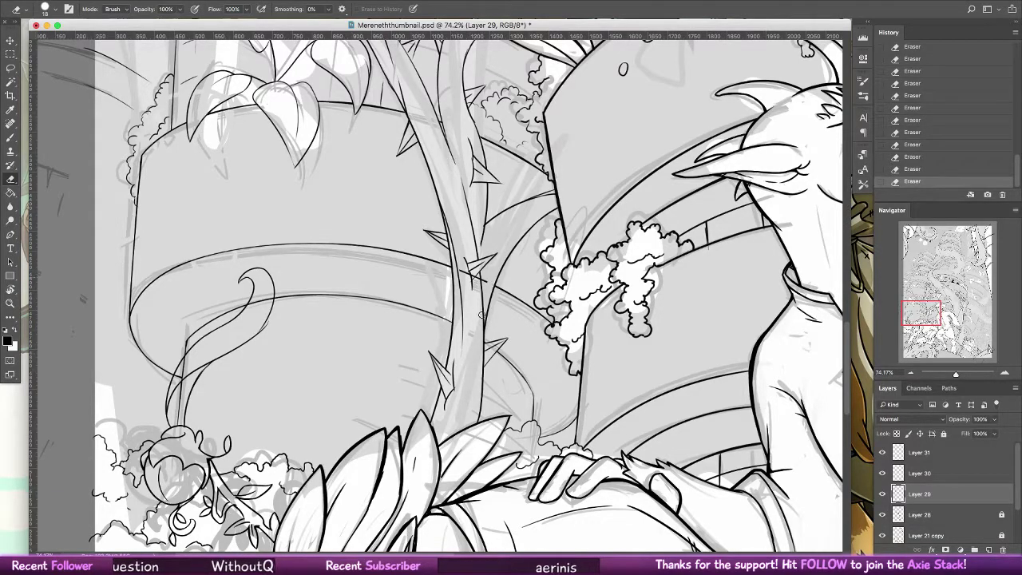
left_click_drag(483, 281, 465, 274)
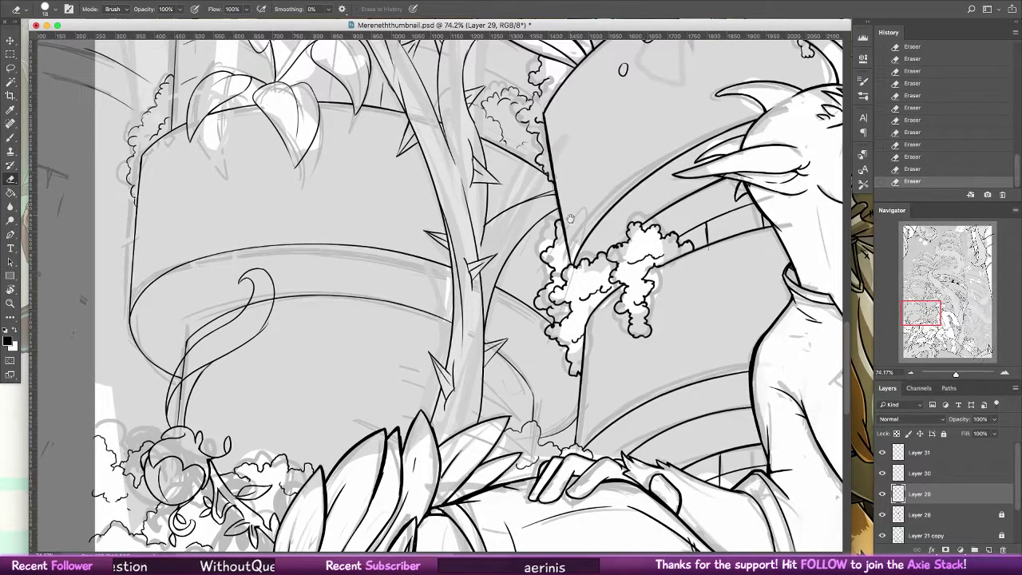
- Erase the spiky leaves behind the curled tip of the short vine on Layer 29
left_click_drag(546, 84, 586, 347)
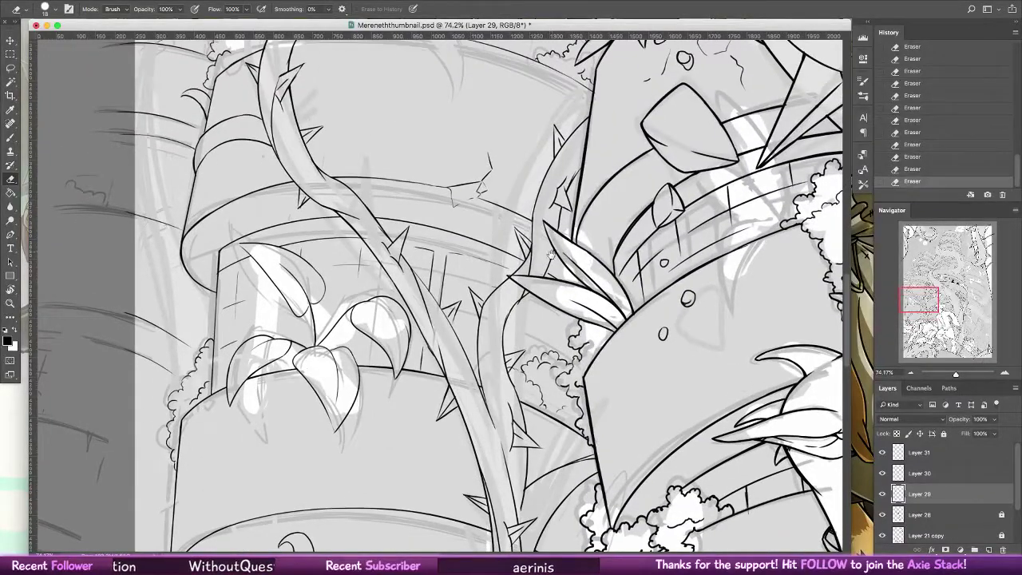
left_click_drag(551, 254, 541, 469)
mouse_move(519, 160)
left_mouse_down()
mouse_move(530, 262)
mouse_move(503, 472)
left_mouse_up()
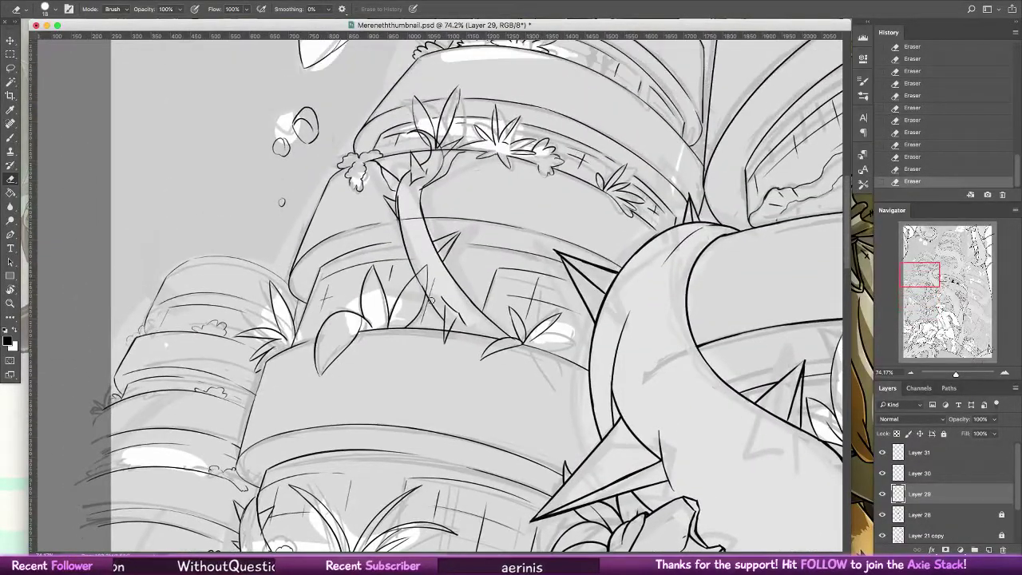
key("alt+bracketright")
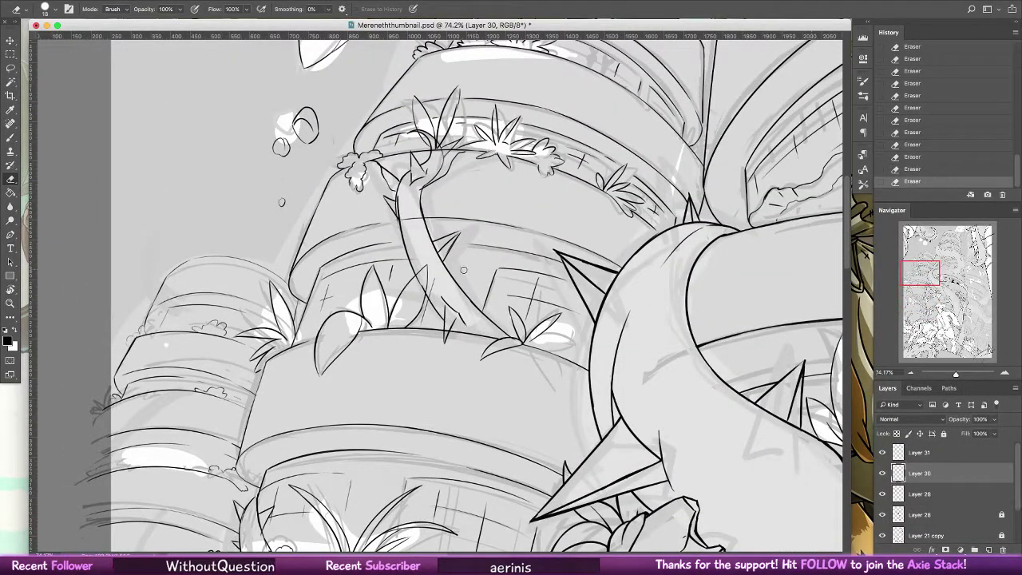
left_click(943, 458)
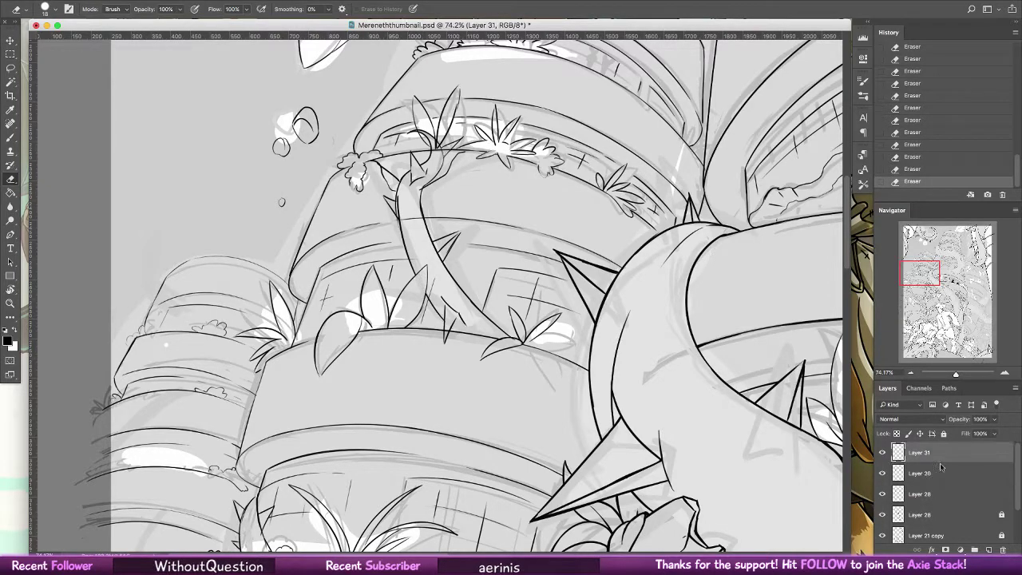
left_click(903, 494)
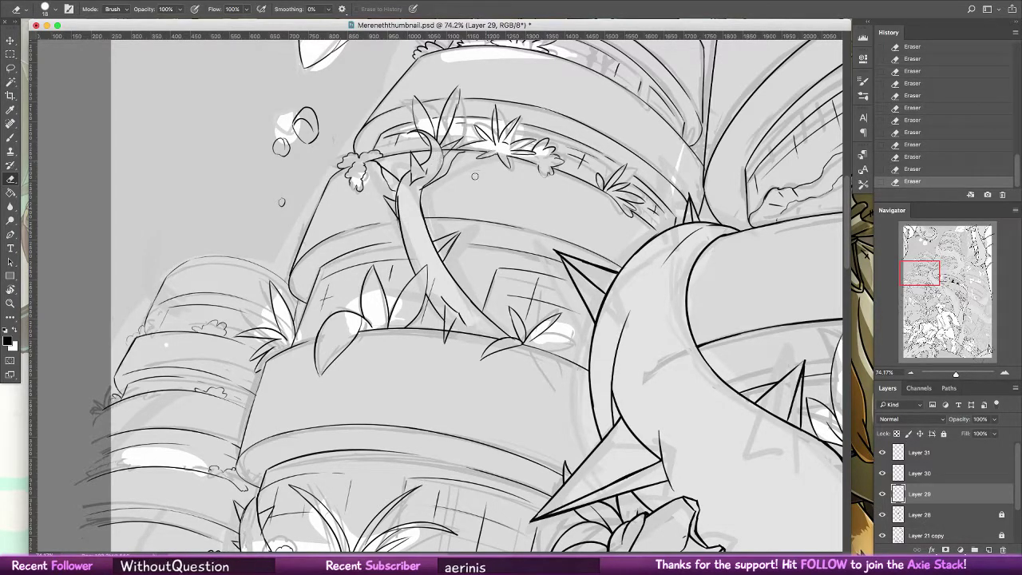
key("space")
left_click_drag(477, 213, 483, 339)
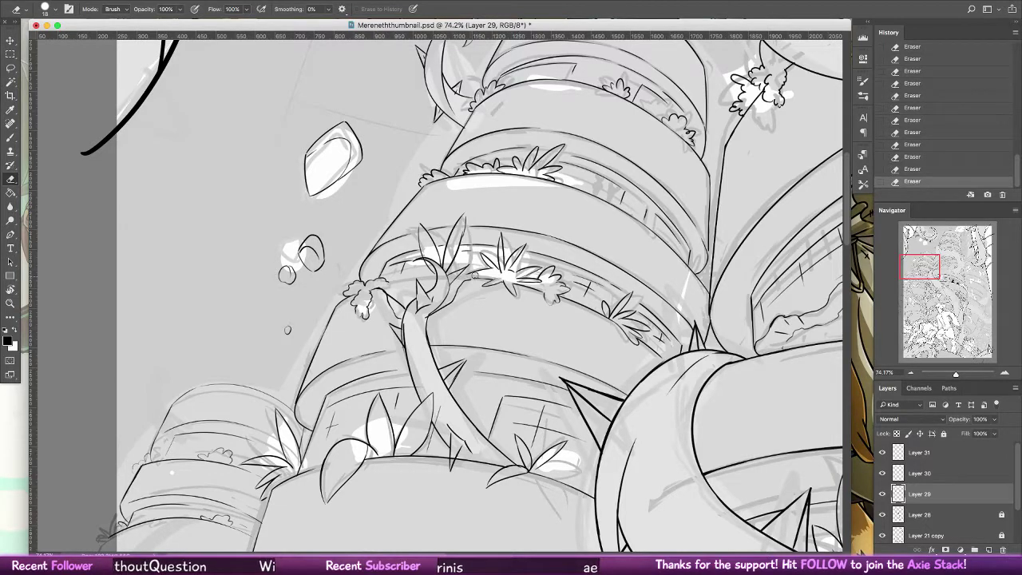
mouse_move(461, 209)
left_mouse_down()
mouse_move(455, 260)
mouse_move(427, 271)
mouse_move(441, 265)
left_mouse_up()
- Ink bushy foliage beside the curled vine tip on Layer 29, undoing a misplaced stroke along the way
key("b")
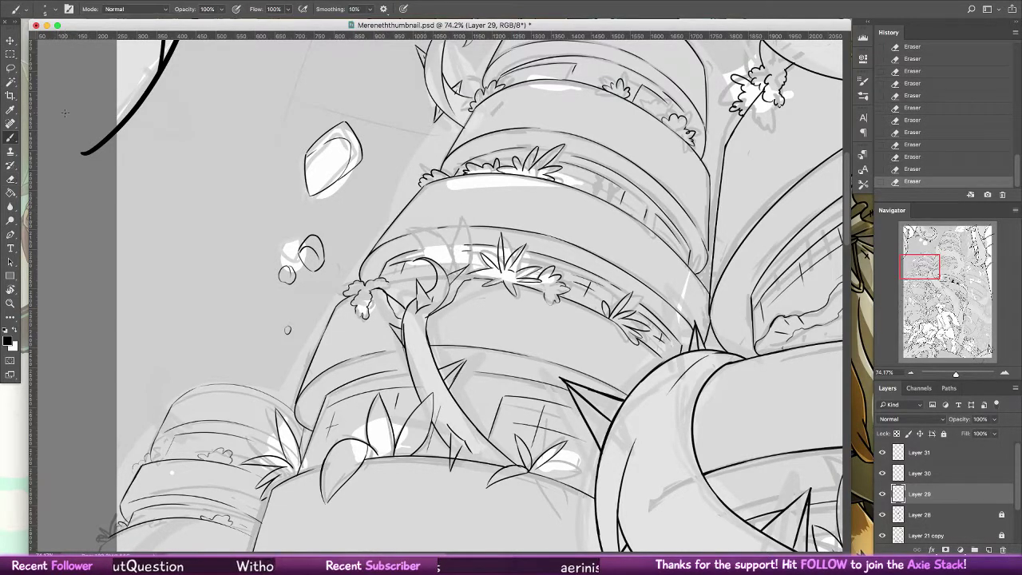
mouse_move(407, 236)
left_mouse_down()
mouse_move(467, 226)
mouse_move(414, 242)
mouse_move(477, 227)
mouse_move(413, 234)
mouse_move(417, 249)
mouse_move(469, 250)
left_mouse_up()
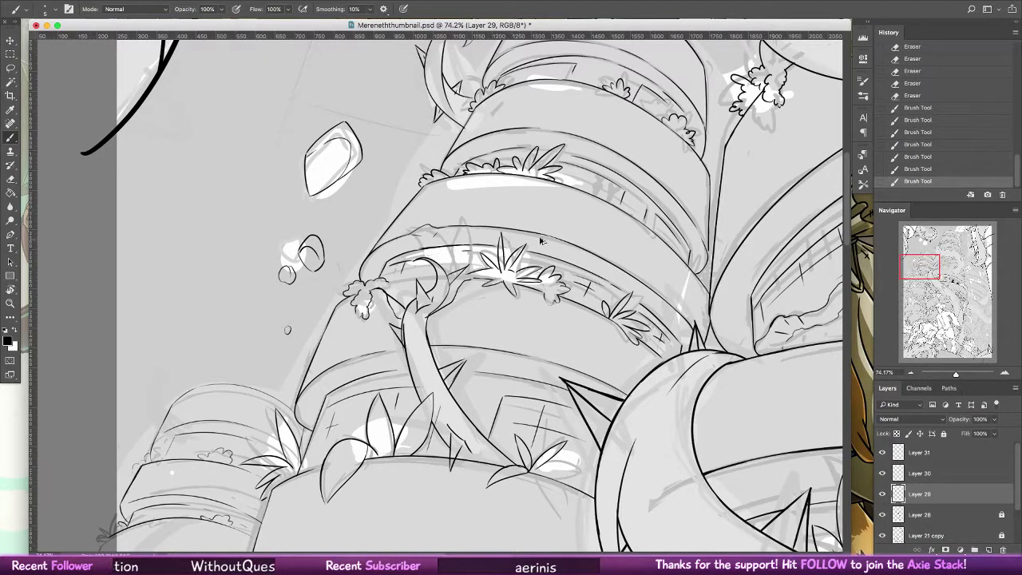
key("ctrl+z")
mouse_move(387, 277)
left_mouse_down()
mouse_move(414, 302)
mouse_move(404, 312)
left_mouse_up()
- Erase the vine lines on Layer 30 that overlap the new foliage beside the curled tip
key("e")
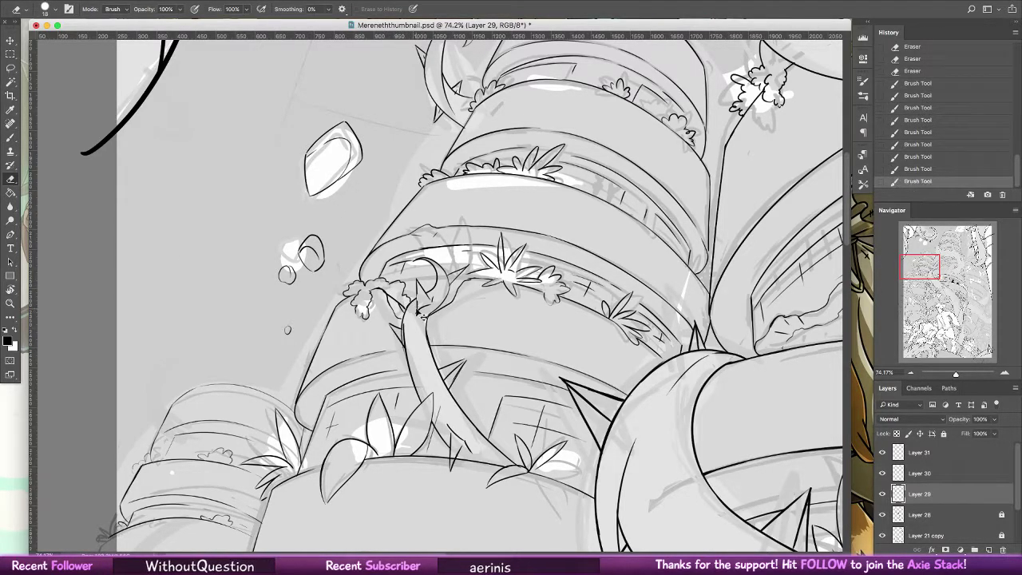
left_click(882, 494)
left_click(883, 493)
left_click(918, 473)
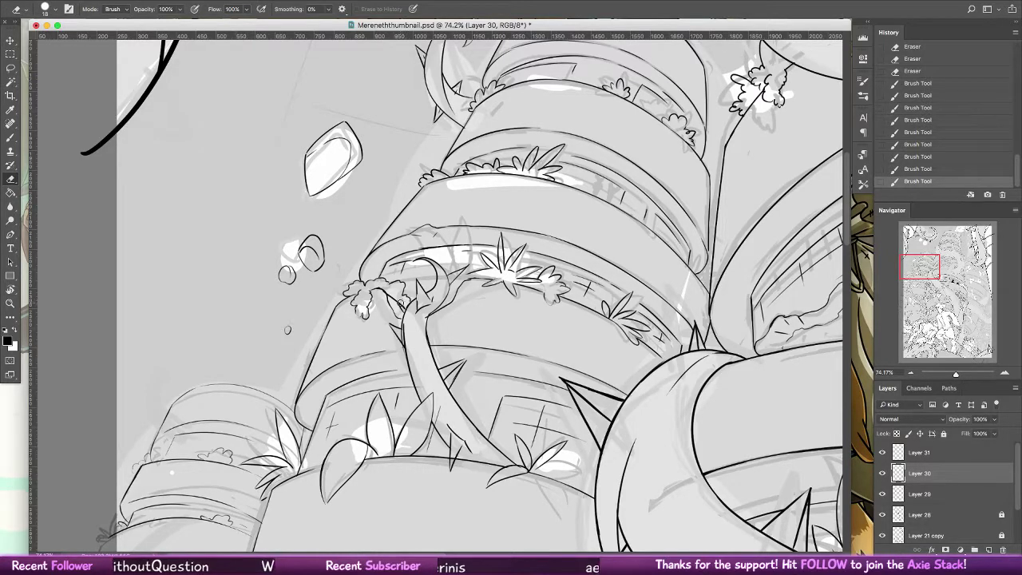
left_click(401, 303)
left_click(402, 303)
left_click(402, 305)
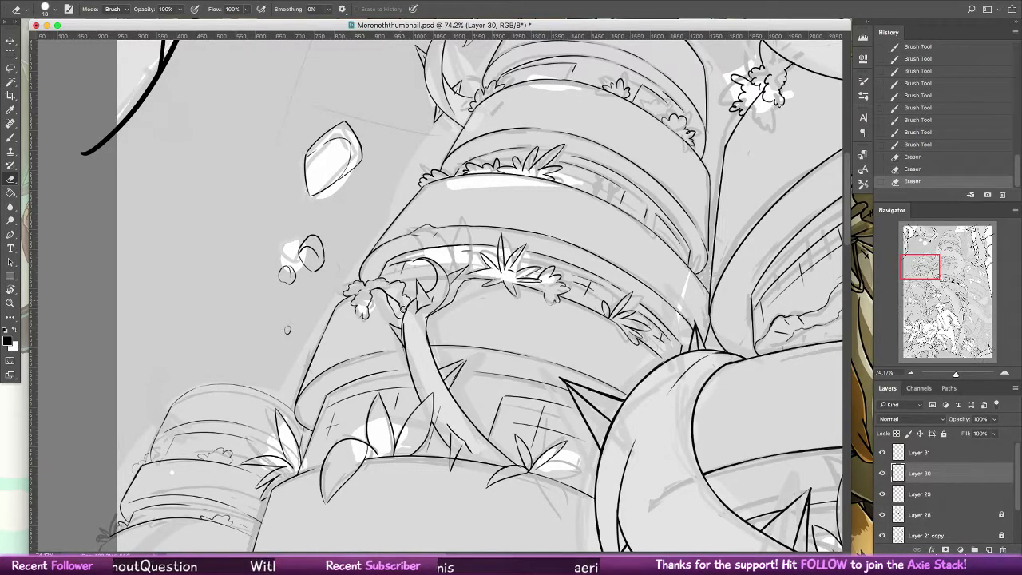
left_click(404, 304)
left_click(405, 306)
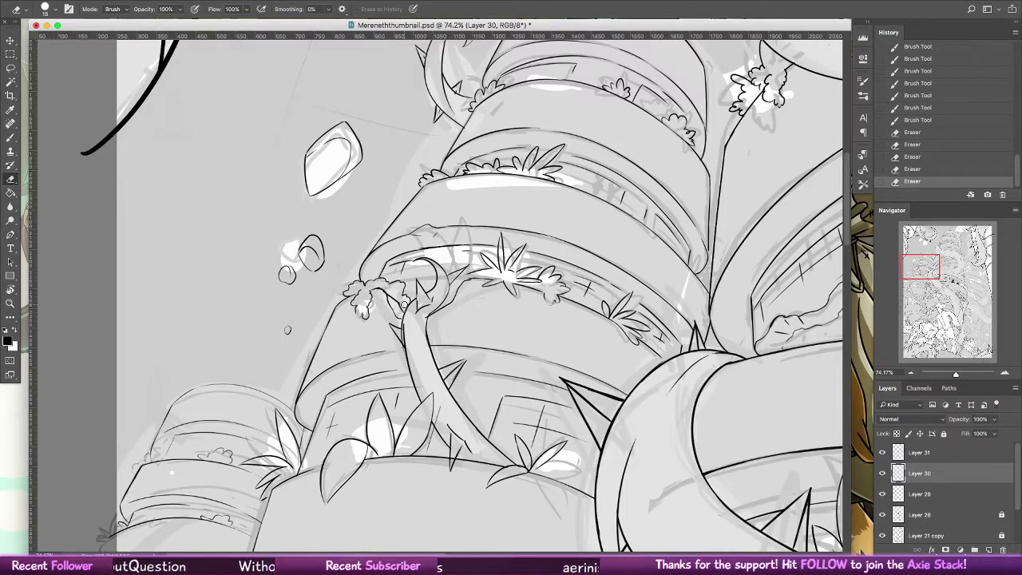
- Check the line art of the whole illustration with the sketch group temporarily hidden
left_click_drag(451, 247, 471, 350)
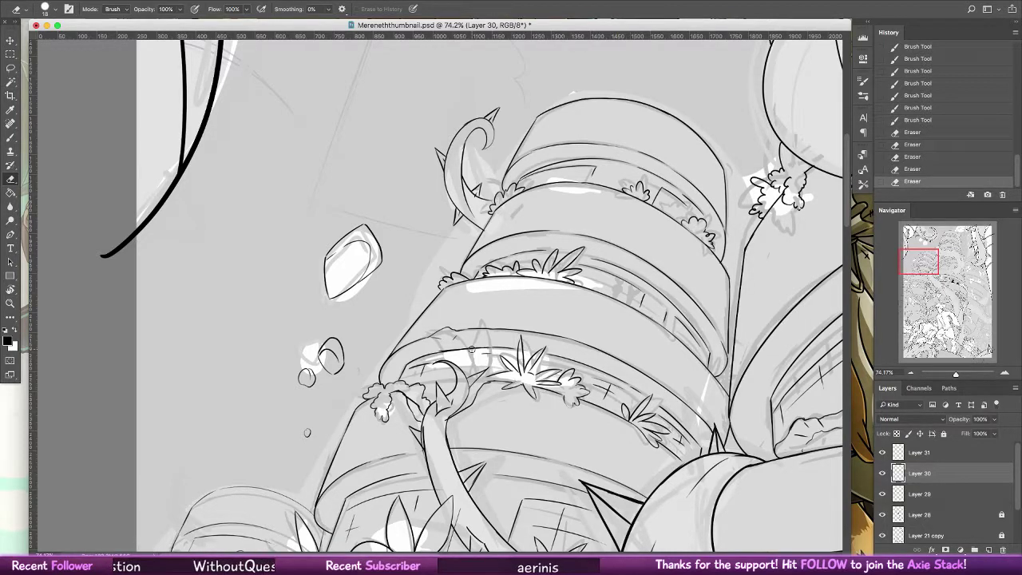
scroll(472, 349, "down", 8)
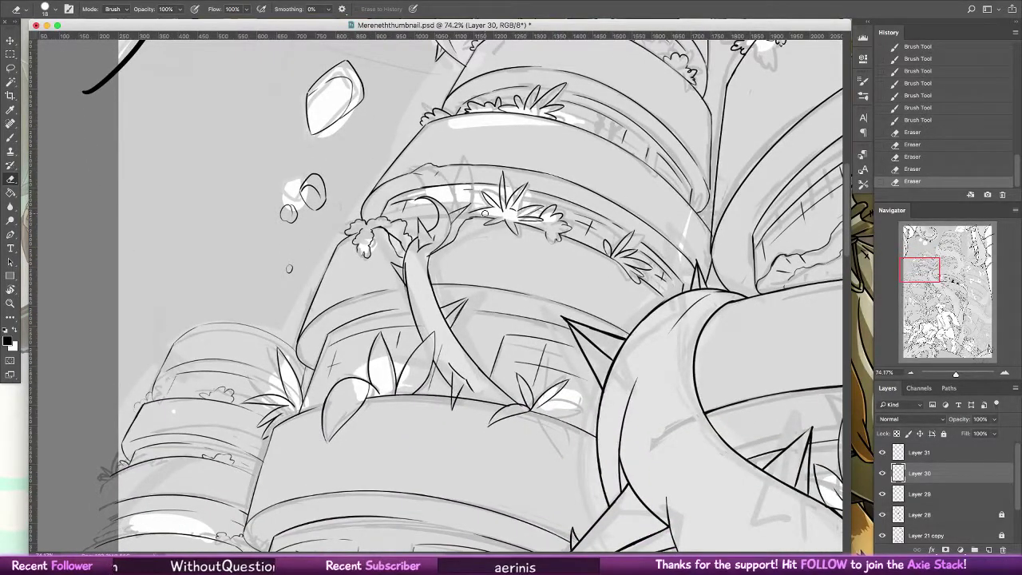
scroll(307, 226, "down", 10)
key("z")
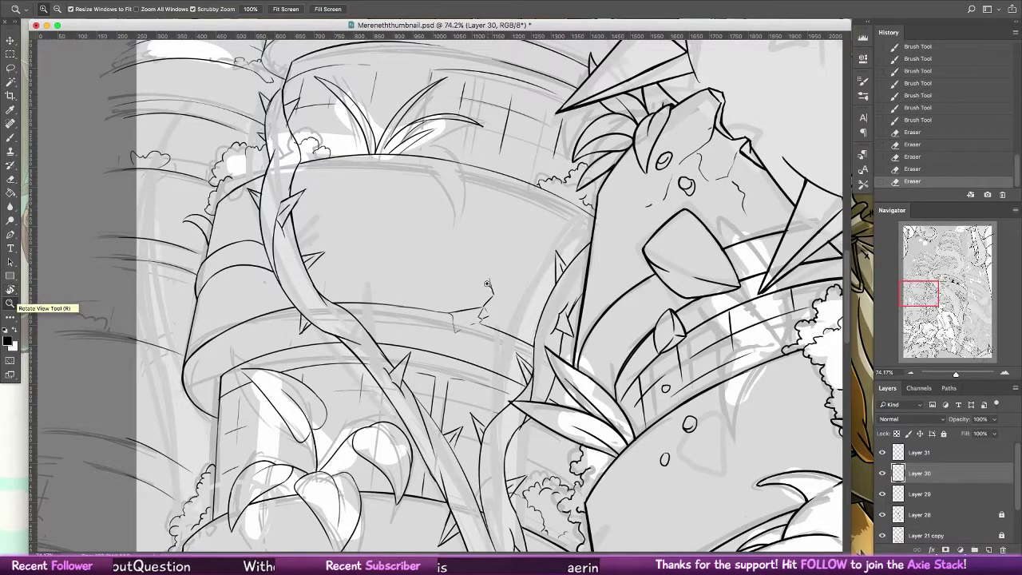
left_click_drag(615, 312, 499, 277)
scroll(499, 277, "down", 4)
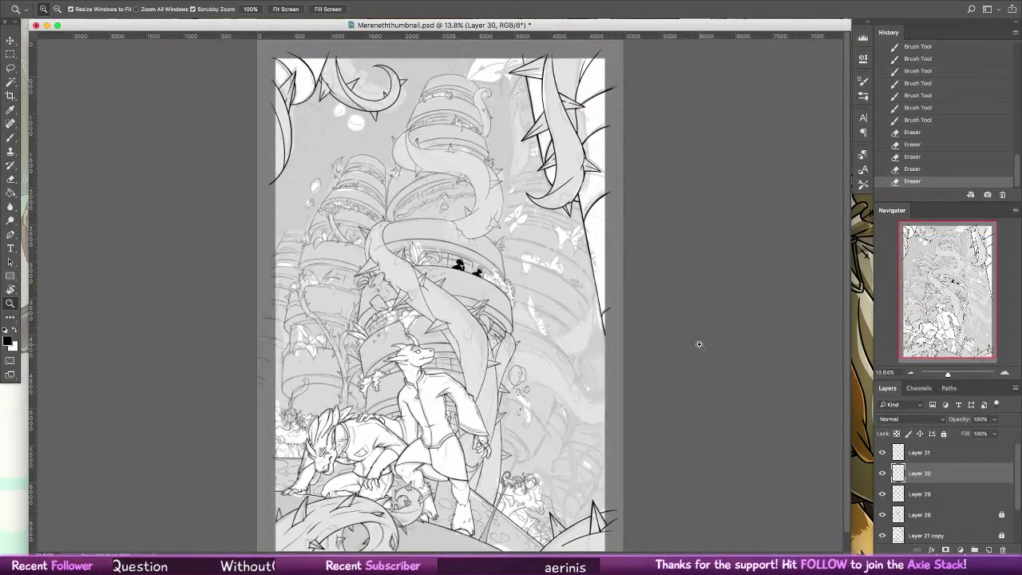
scroll(1009, 473, "down", 3)
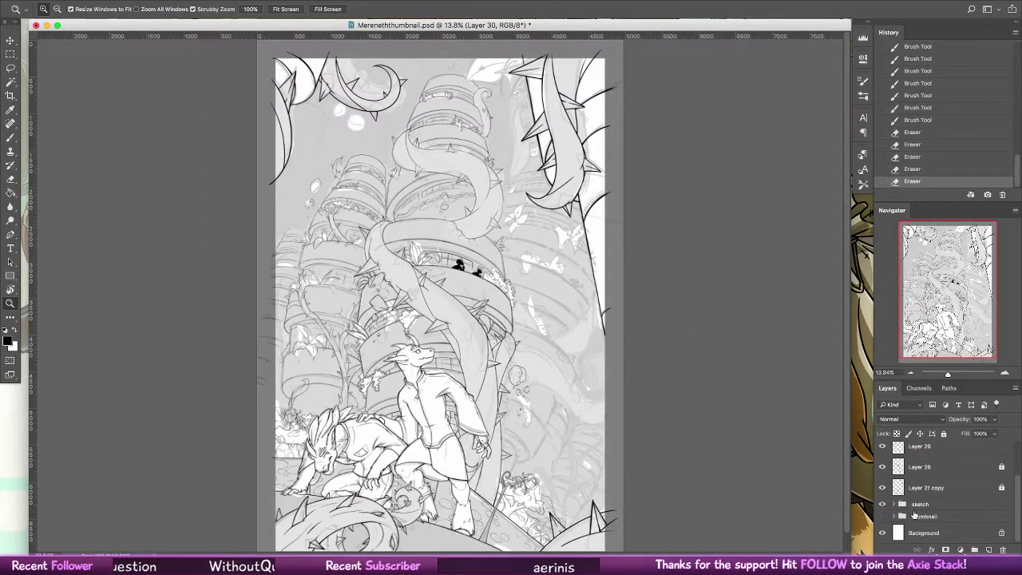
left_click(882, 505)
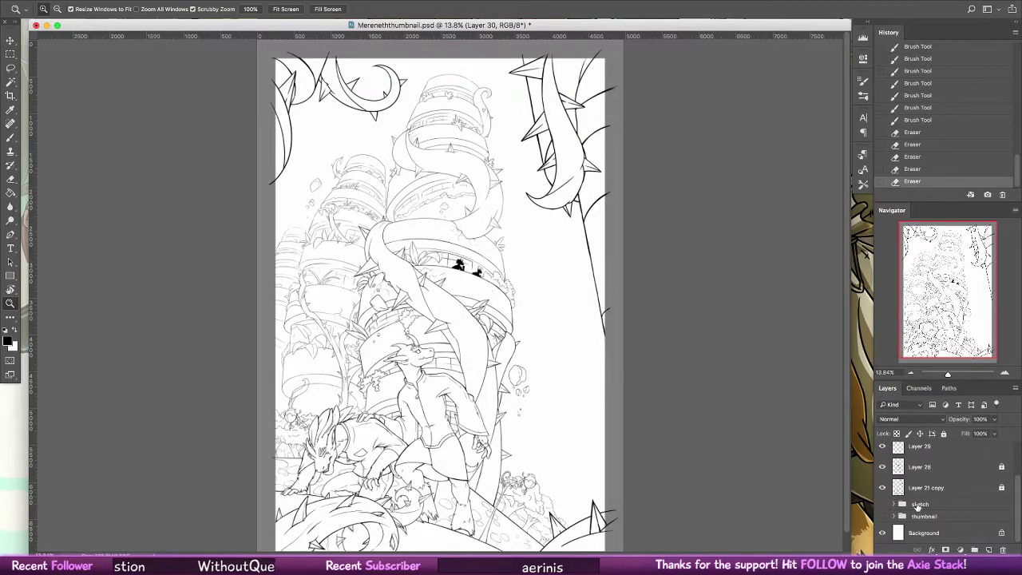
left_click(883, 505)
- Select Layer 21 copy and hide the line-art layers from it up through Layer 31
left_click(947, 487)
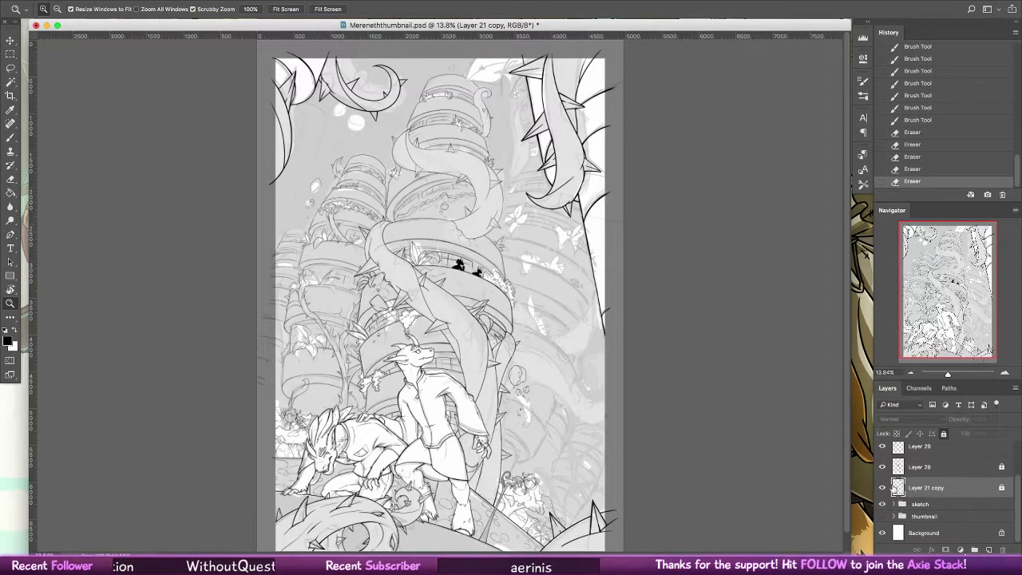
left_click_drag(883, 487, 884, 454)
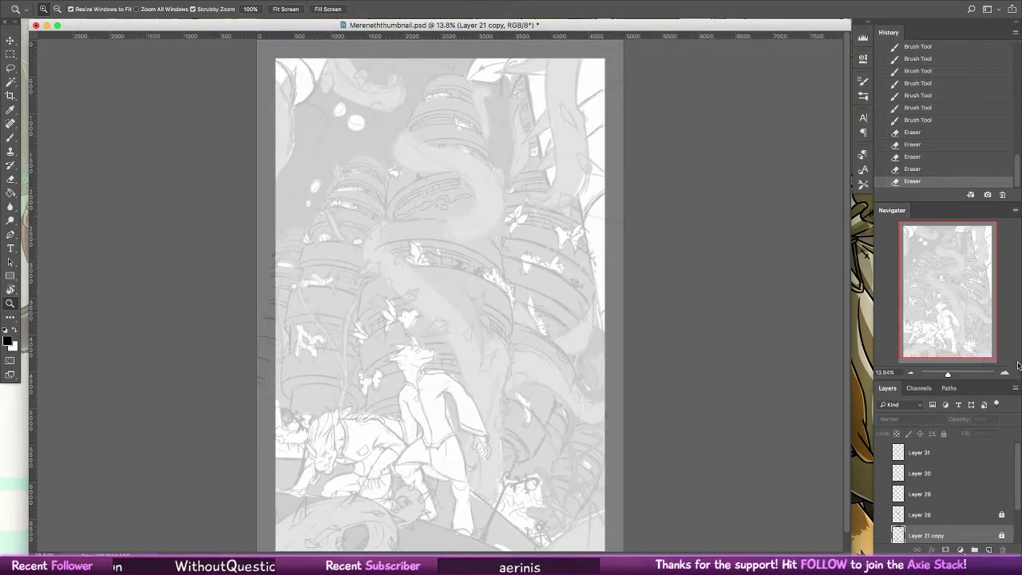
- Enlarge the layer list to show the whole stack and hide the line-art layers from Layer 31 through Layer 21 copy
left_click_drag(1018, 375, 1018, 336)
left_click_drag(1013, 198, 1004, 142)
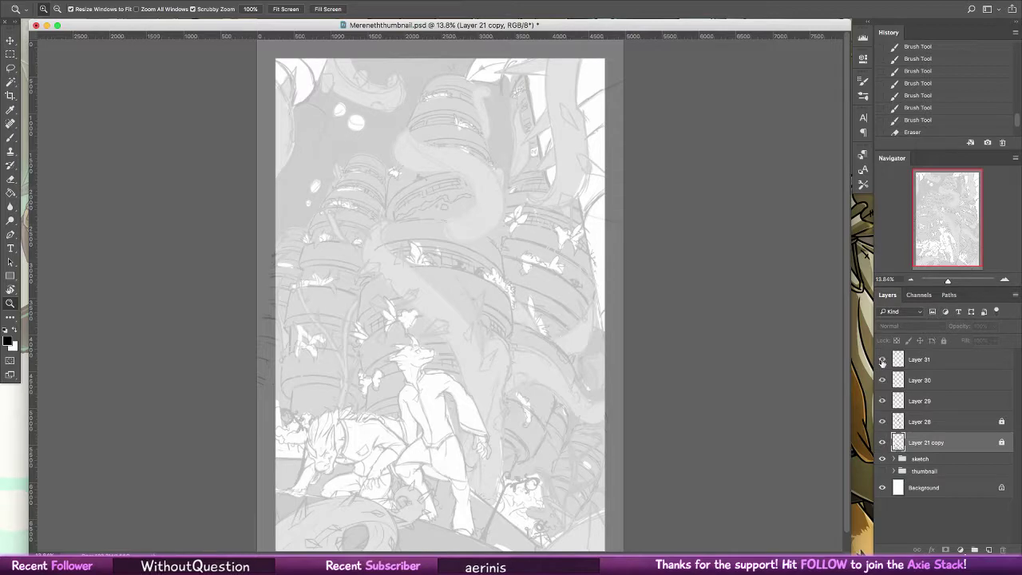
left_click(883, 360)
- Raise the sketch group's opacity to 100% to review the full sketch on its own
left_click(920, 458)
left_click(995, 326)
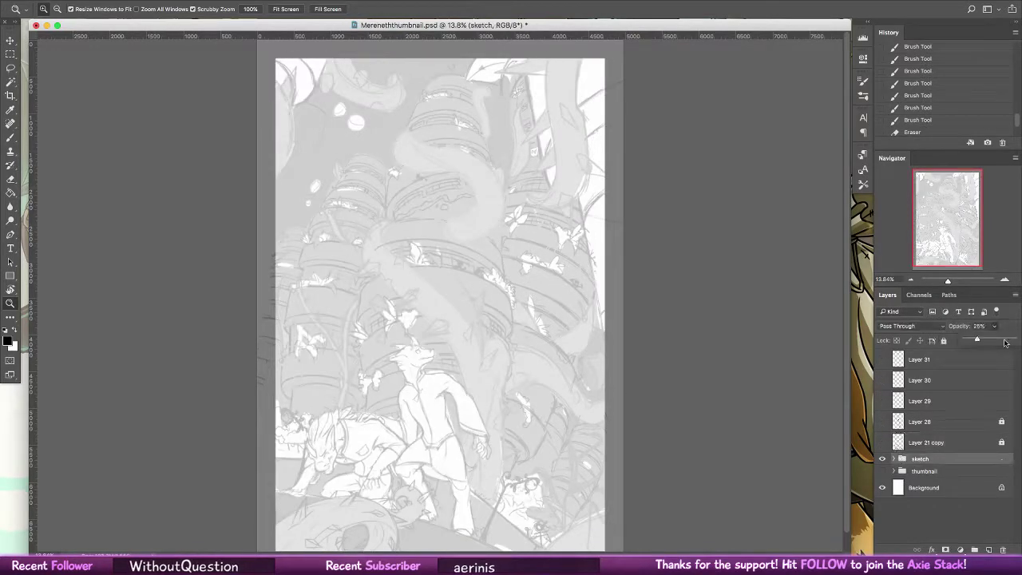
left_click_drag(978, 338, 1019, 340)
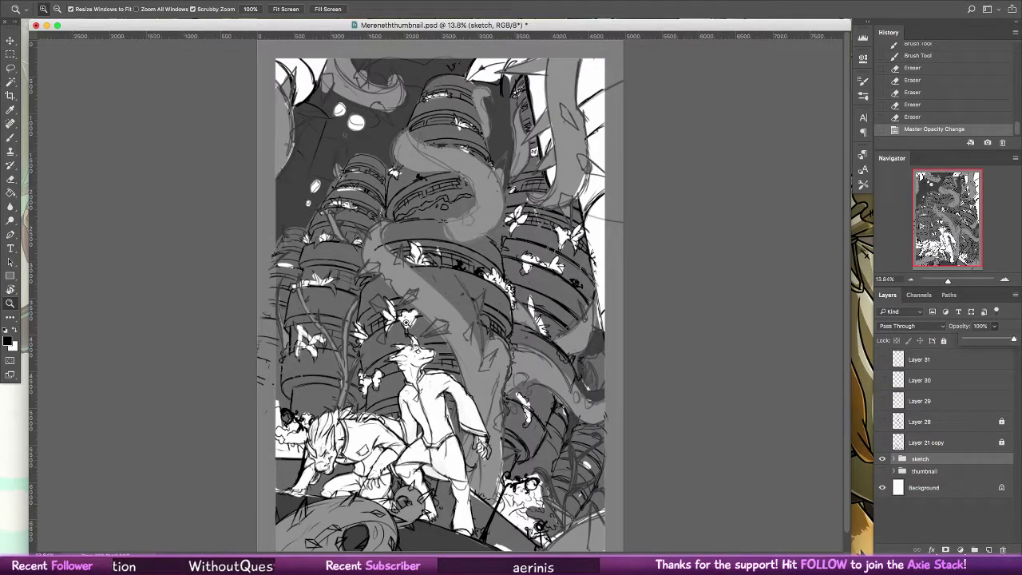
scroll(431, 303, "down", 2)
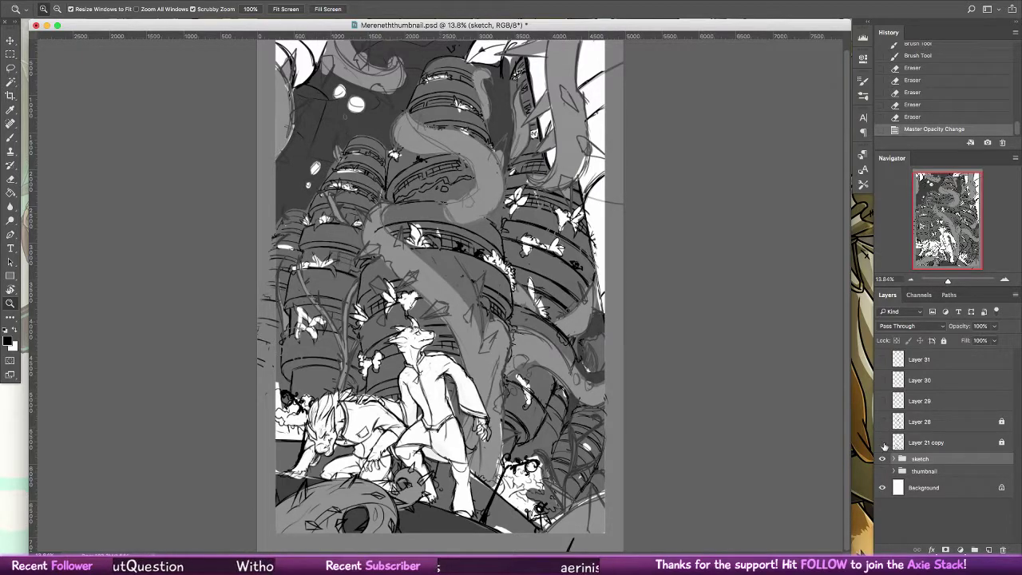
- Show the line-art layers again, compare them without the sketch group, and lower the group's opacity to 23%
left_click_drag(882, 442, 883, 360)
left_click(883, 458)
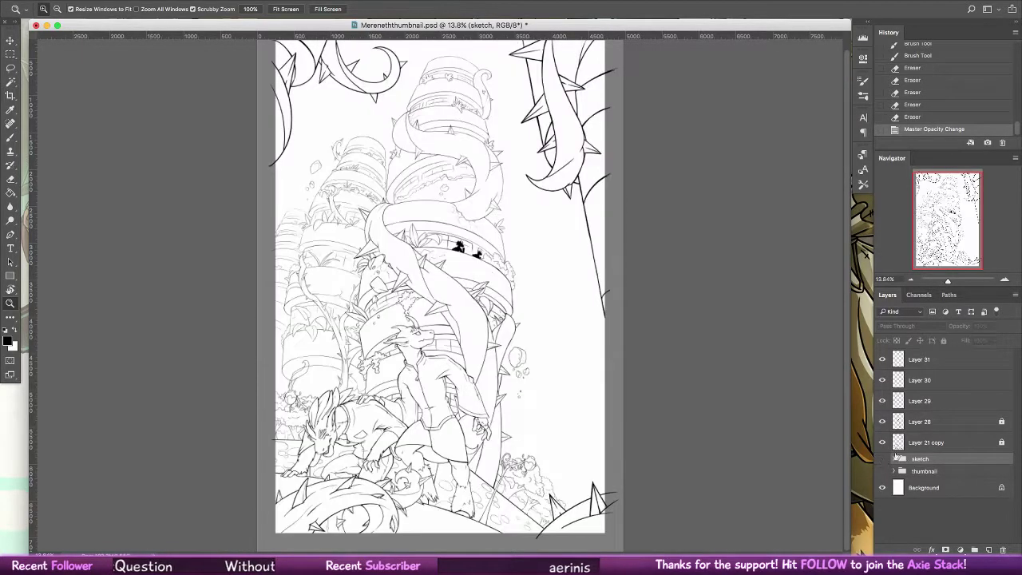
left_click(883, 459)
left_click(994, 325)
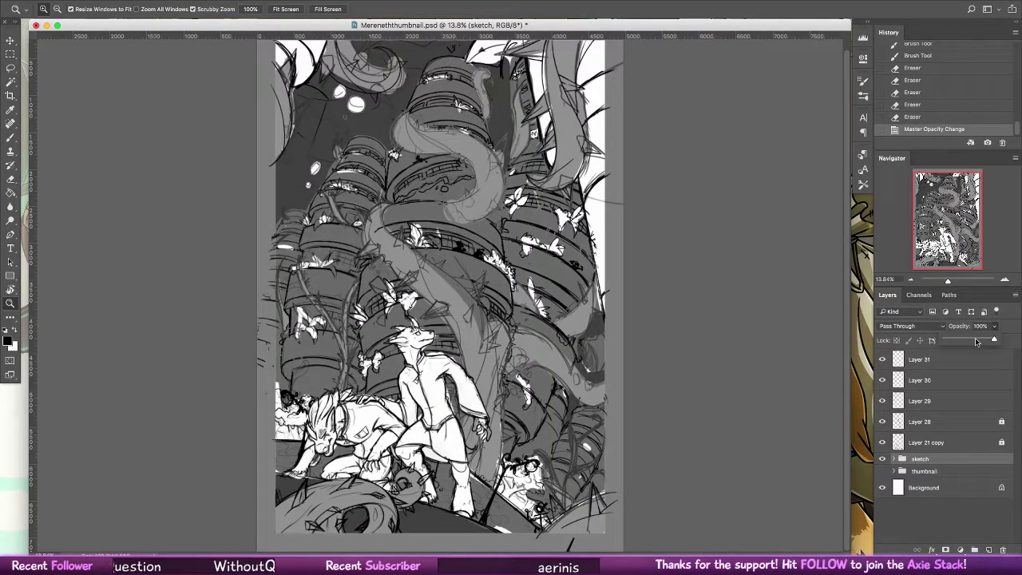
left_click_drag(968, 340, 957, 358)
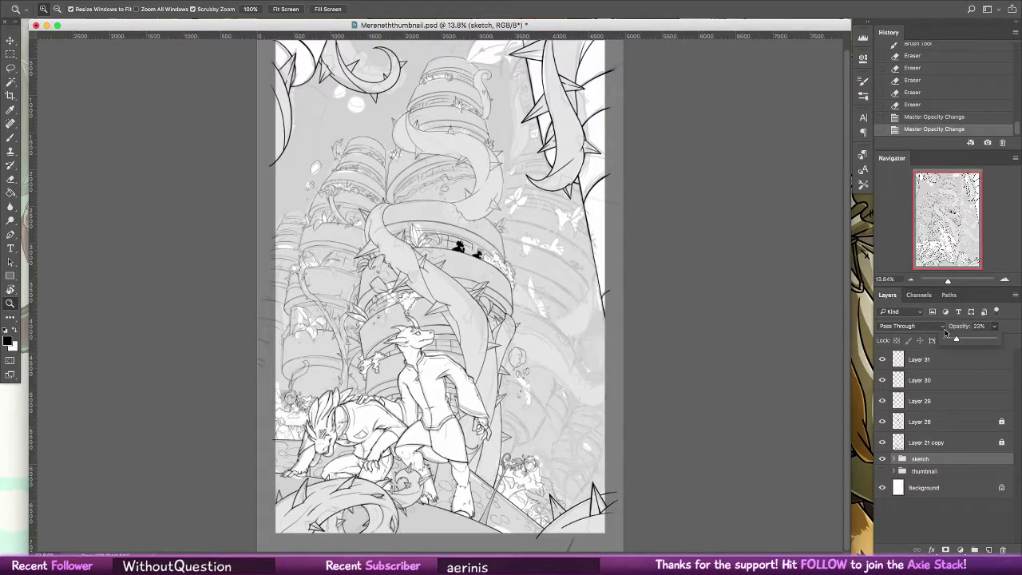
- Find the layer holding the curled vine above the flower bud by toggling layer visibility, and select Layer 30 for brushwork
left_click_drag(271, 406, 431, 406)
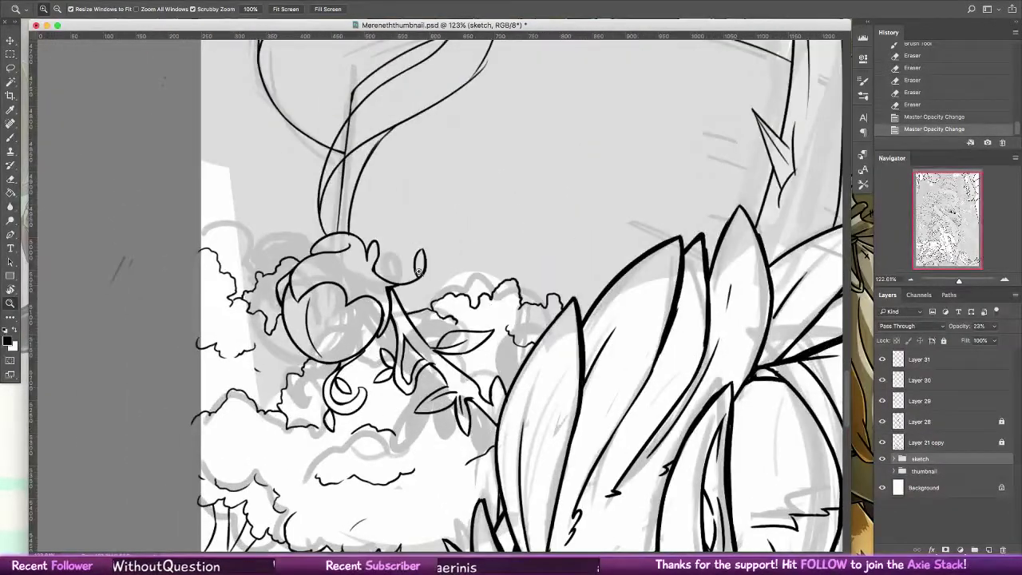
scroll(462, 270, "up", 5)
left_click(10, 137)
scroll(442, 320, "down", 5)
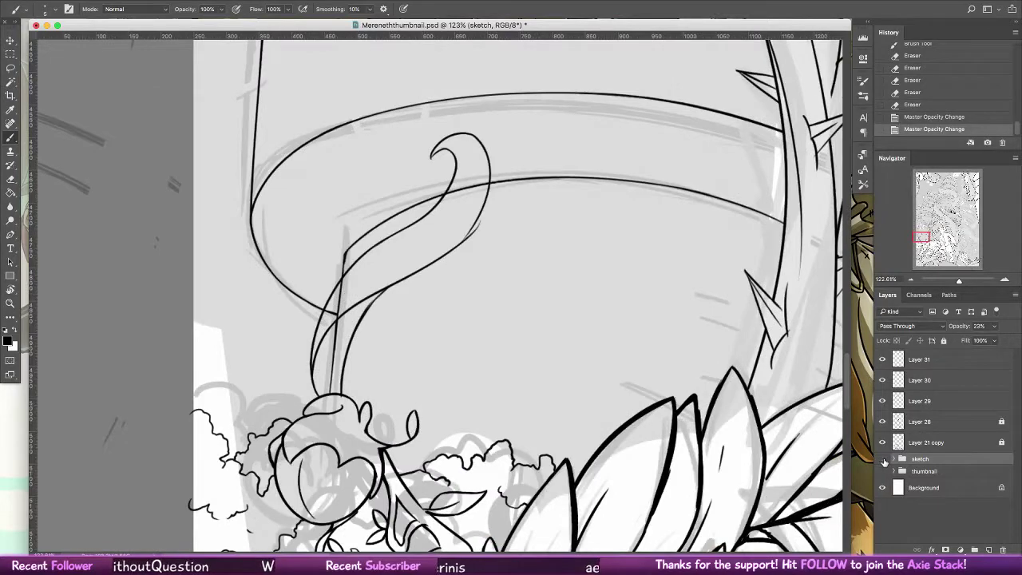
left_click(883, 461)
left_click(882, 460)
left_click(883, 359)
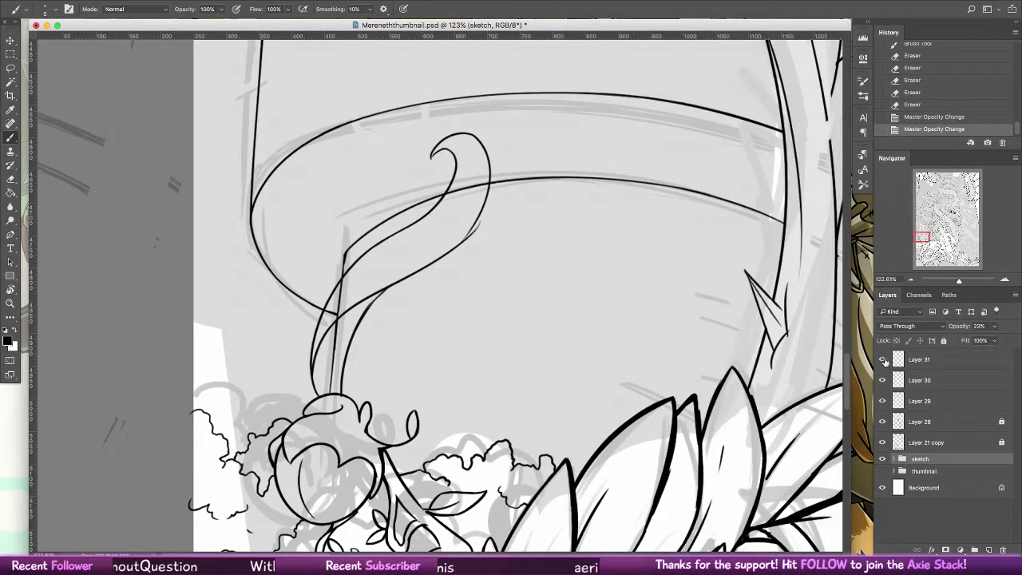
left_click(882, 360)
left_click(883, 381)
left_click(882, 381)
left_click(912, 381)
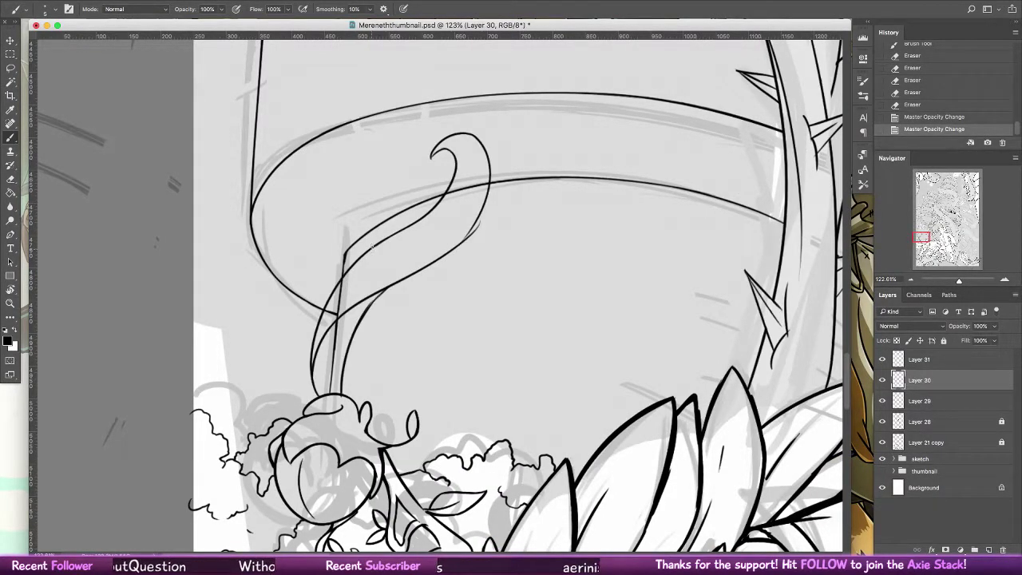
- Ink a pointed thorn on the upper edge of the curled vine on Layer 30
left_click_drag(372, 248, 368, 209)
key("super+z")
mouse_move(370, 247)
left_mouse_down()
mouse_move(365, 194)
mouse_move(384, 241)
left_mouse_up()
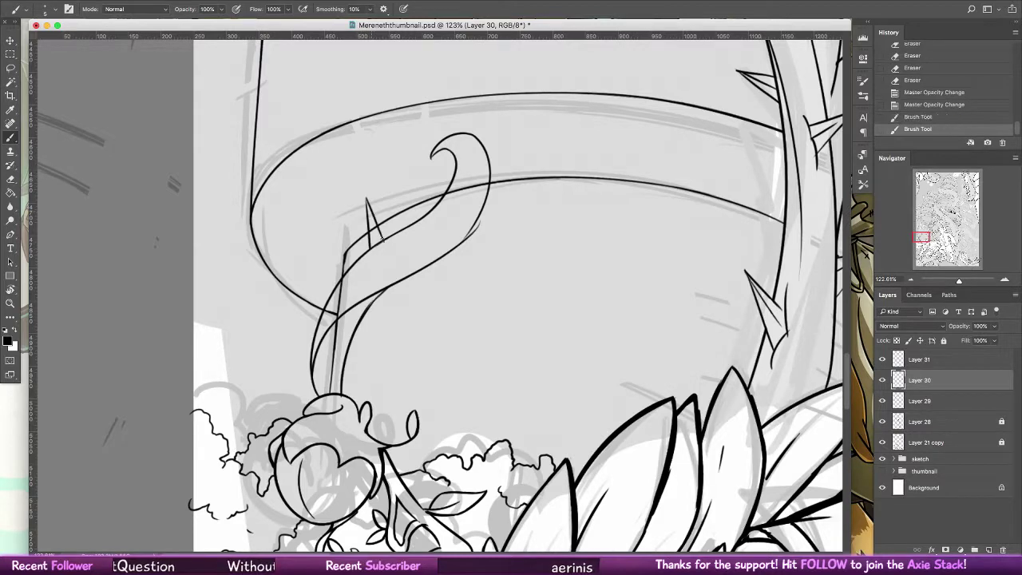
left_click_drag(367, 199, 396, 230)
- Ink a second thorn pointing down from the lower edge of the curled vine, redoing misplaced strokes
left_click_drag(369, 310, 418, 330)
key("ctrl+z")
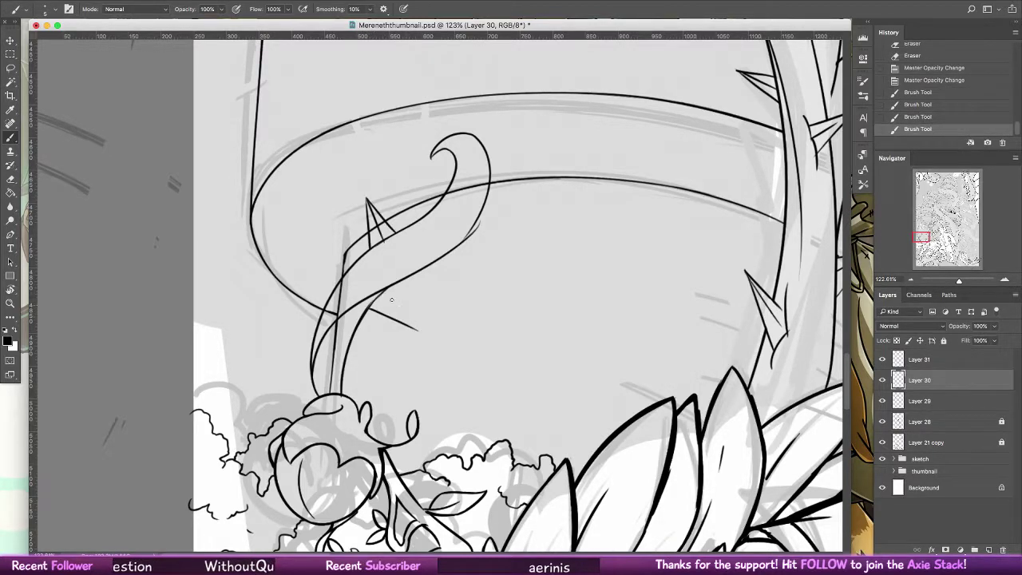
left_click_drag(397, 286, 418, 329)
key("super+z")
left_click_drag(397, 285, 416, 328)
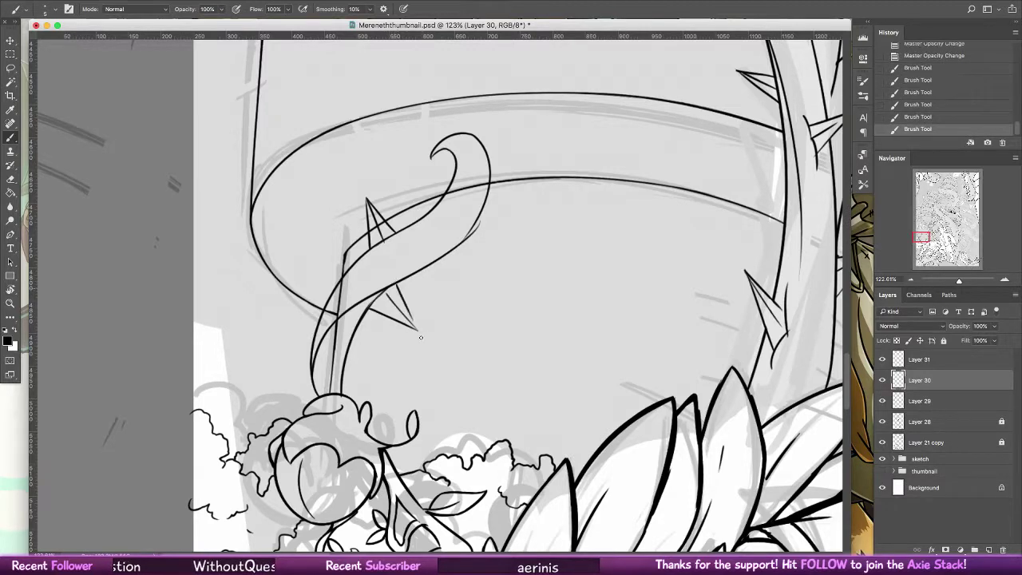
left_click_drag(397, 285, 418, 323)
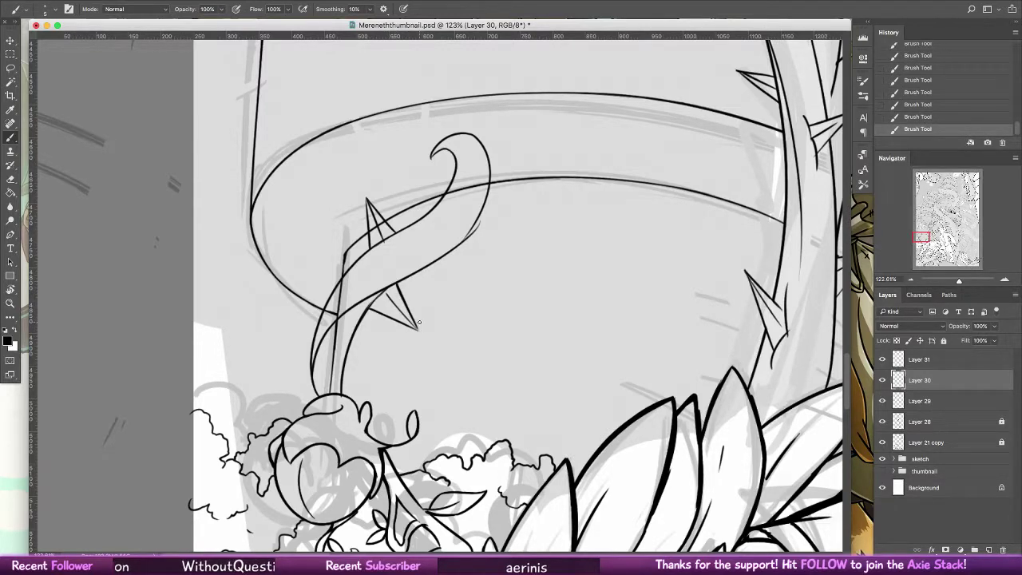
- Hide all line-art layers and view the sketch group of the lower illustration at 100% opacity
key("z")
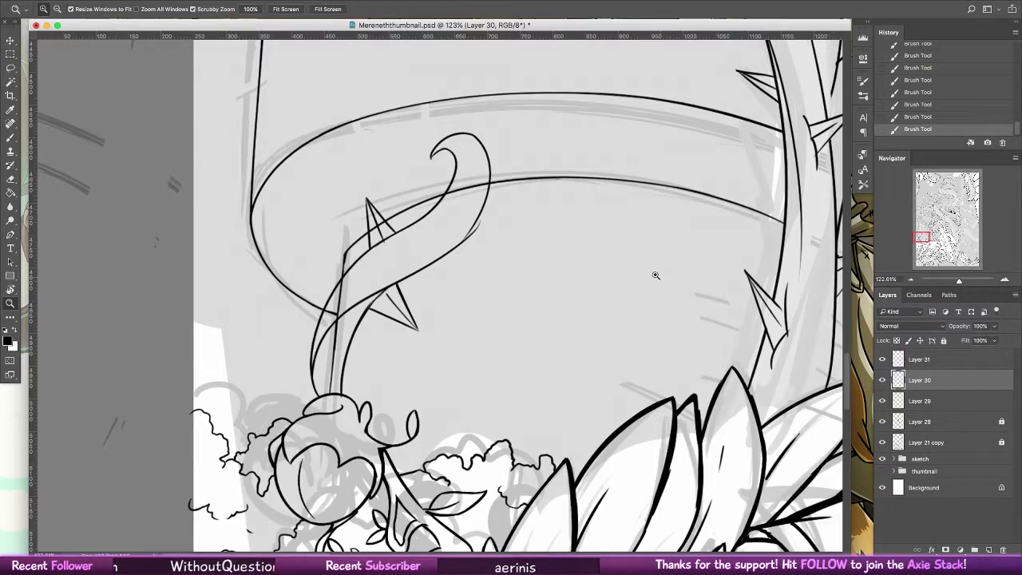
left_click_drag(655, 275, 602, 246)
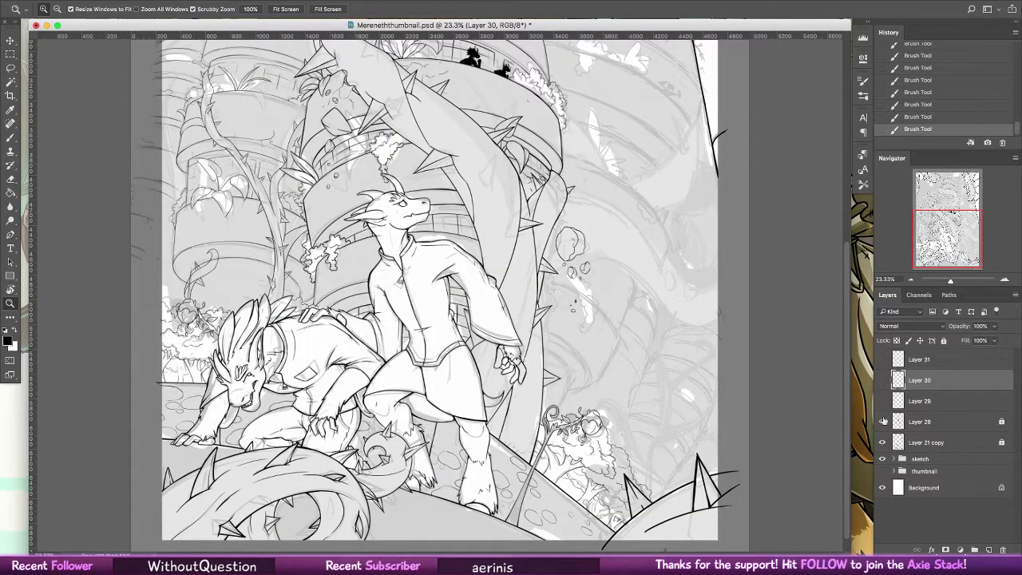
left_click(884, 459, "alt")
left_click(912, 461)
mouse_move(996, 327)
left_mouse_down()
mouse_move(1018, 330)
mouse_move(1019, 316)
left_mouse_up()
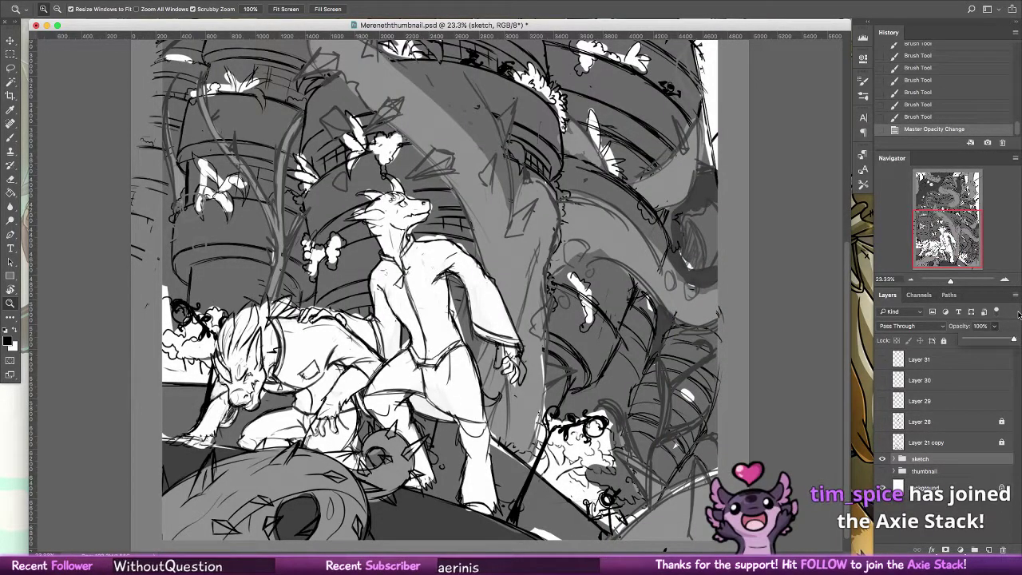
- Add a new layer above the sketch group and set a 60 px brush with a grey foreground colour
key("b")
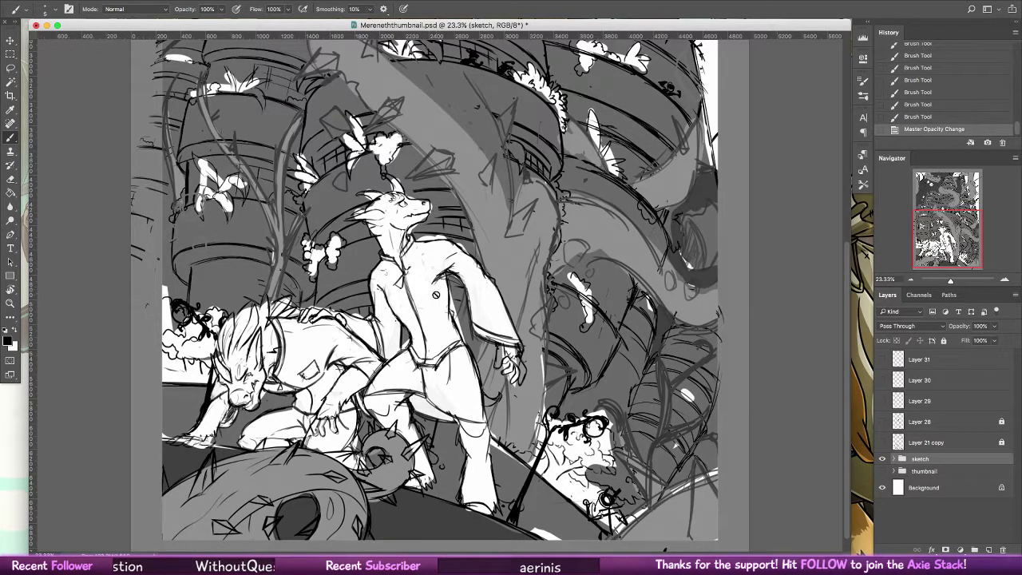
left_click(52, 9)
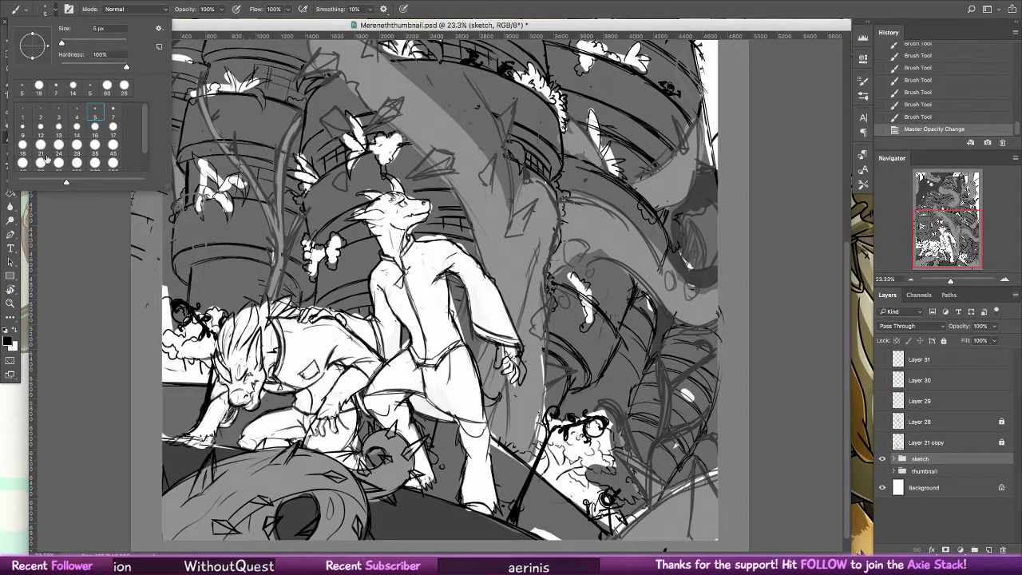
left_click(988, 550)
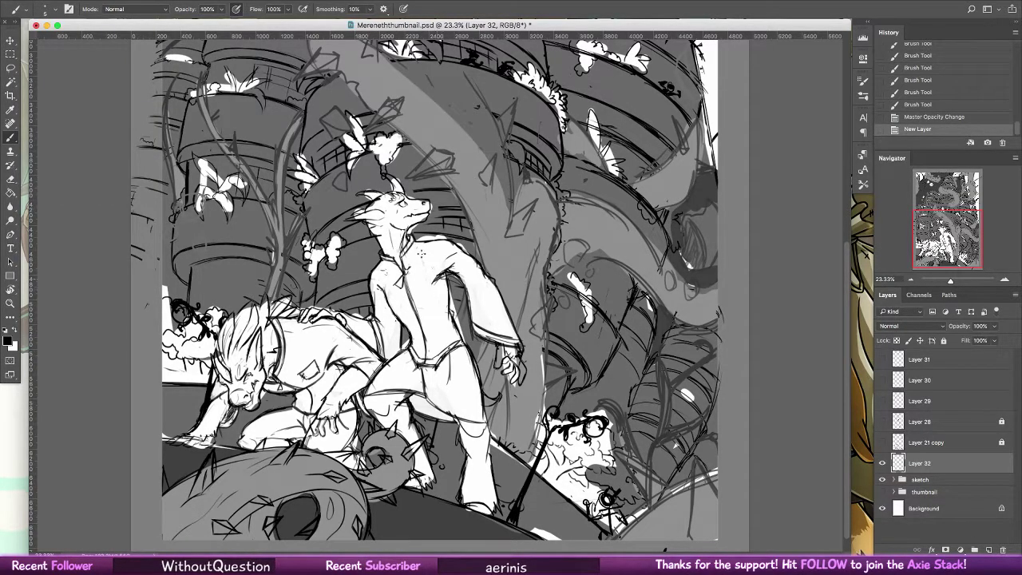
left_click(46, 11)
left_click(43, 164)
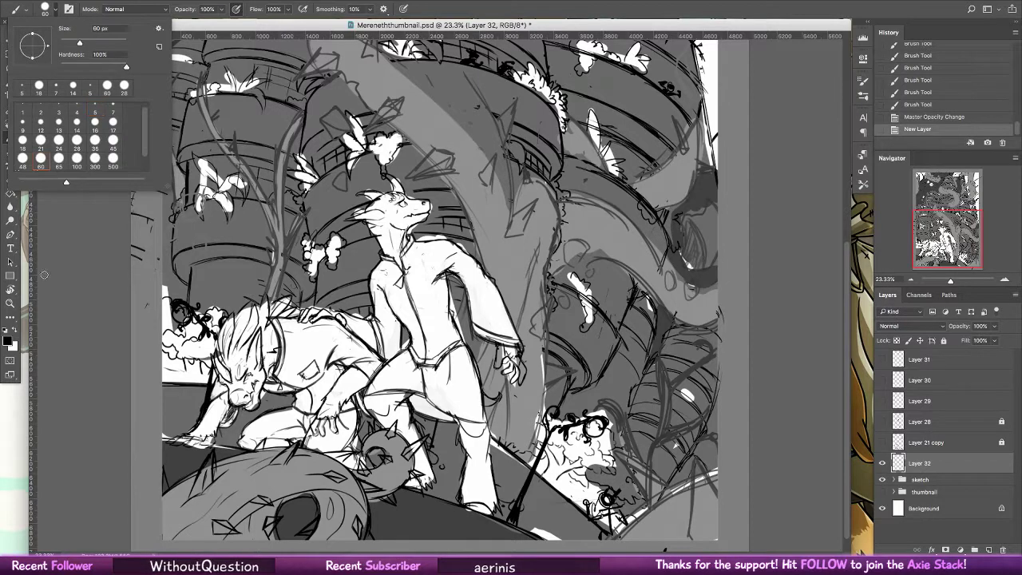
left_click(7, 341)
left_click(379, 228)
left_click(629, 147)
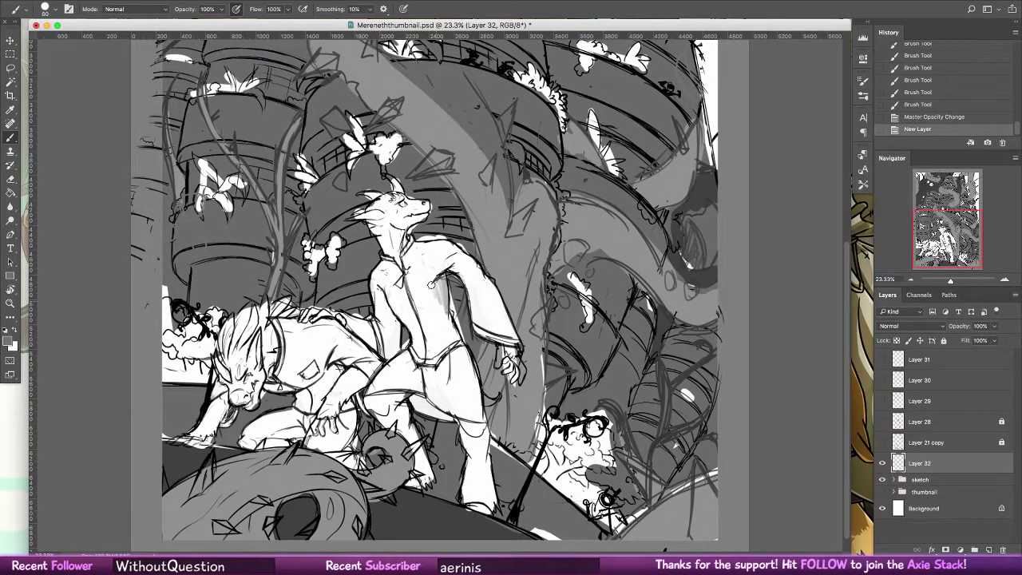
- Try grey shading on the standing figure's neck and muzzle, and a black stroke along the large vine beside it
left_click_drag(431, 284, 429, 259)
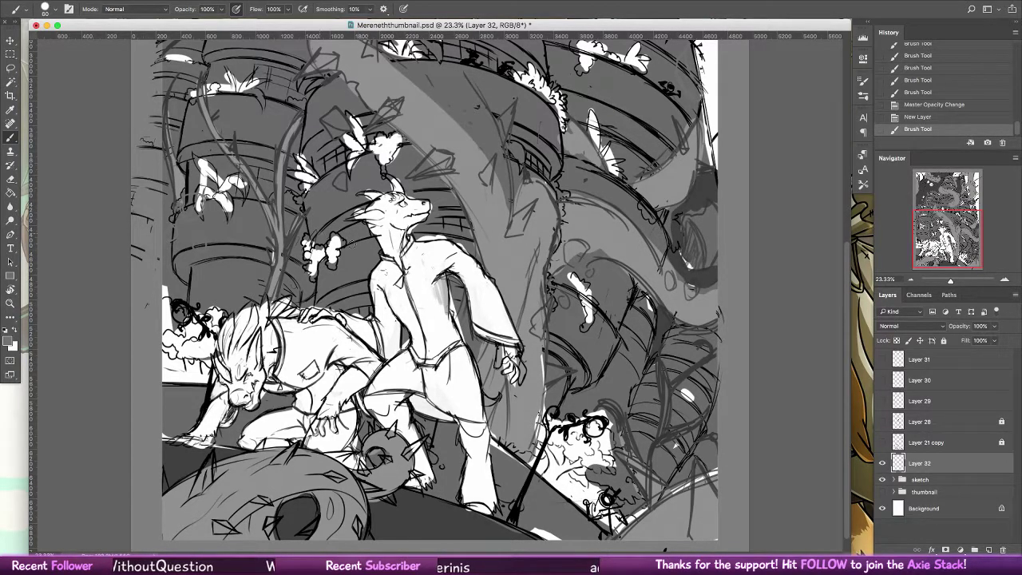
key("ctrl+z")
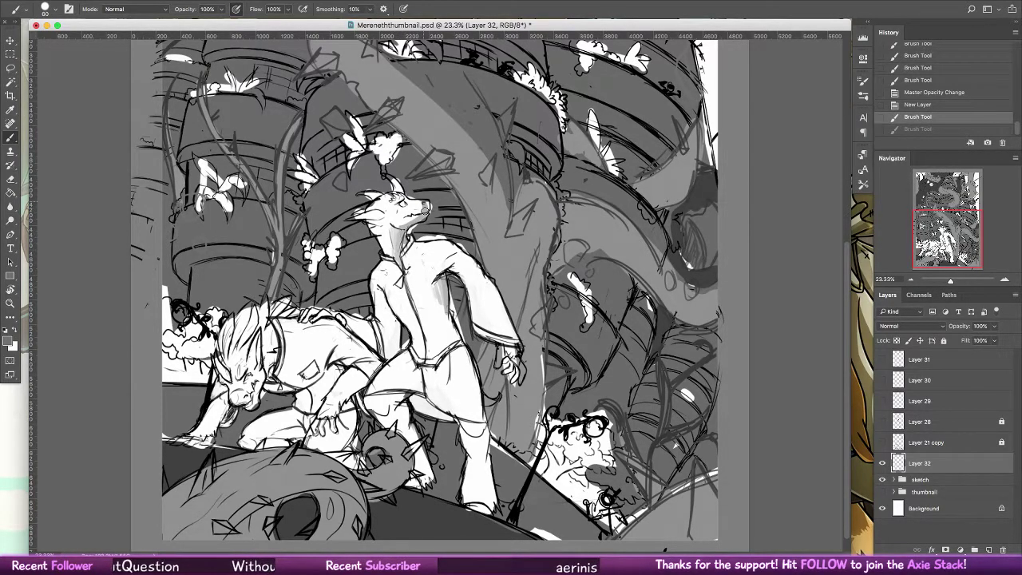
mouse_move(403, 247)
left_mouse_down()
mouse_move(404, 228)
mouse_move(424, 210)
left_mouse_up()
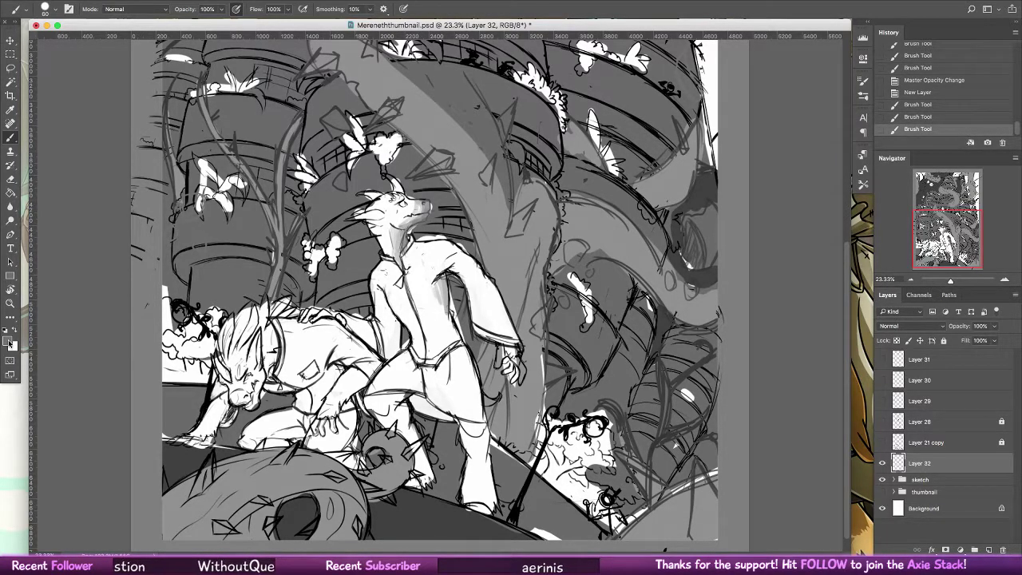
left_click(9, 341)
left_click(380, 284)
left_click(620, 147)
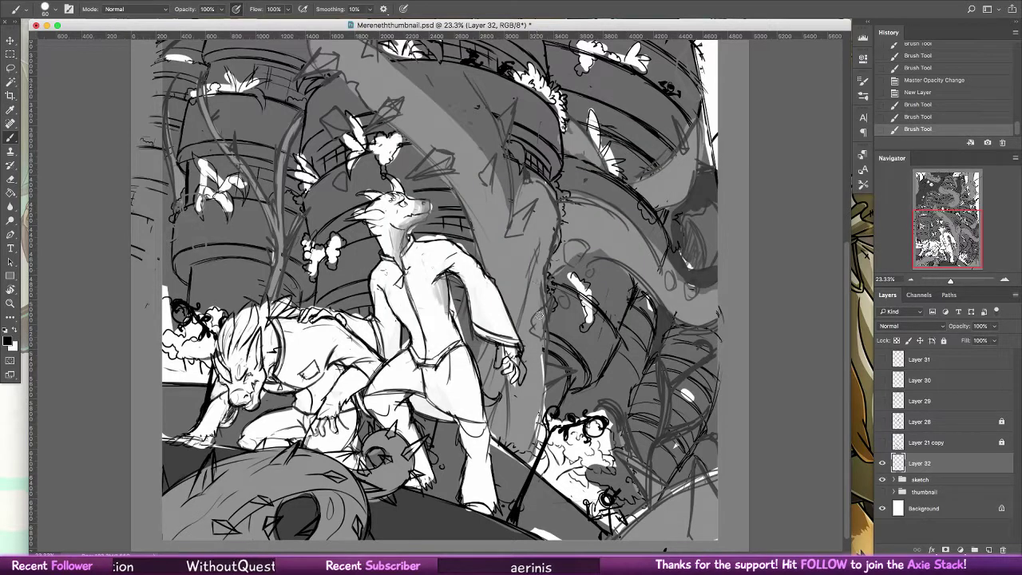
left_click_drag(542, 315, 539, 415)
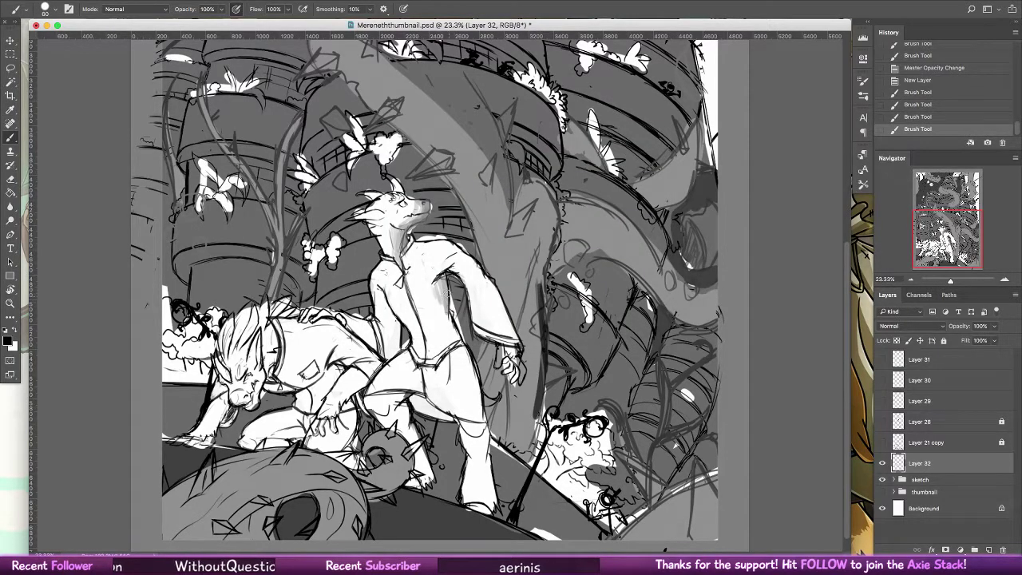
- Undo the trial shading strokes and the new layer above the sketch group
key("super+alt+z")
key("super+alt+z")
key("super+alt+z")
key("super+alt+z")
key("super+alt+z")
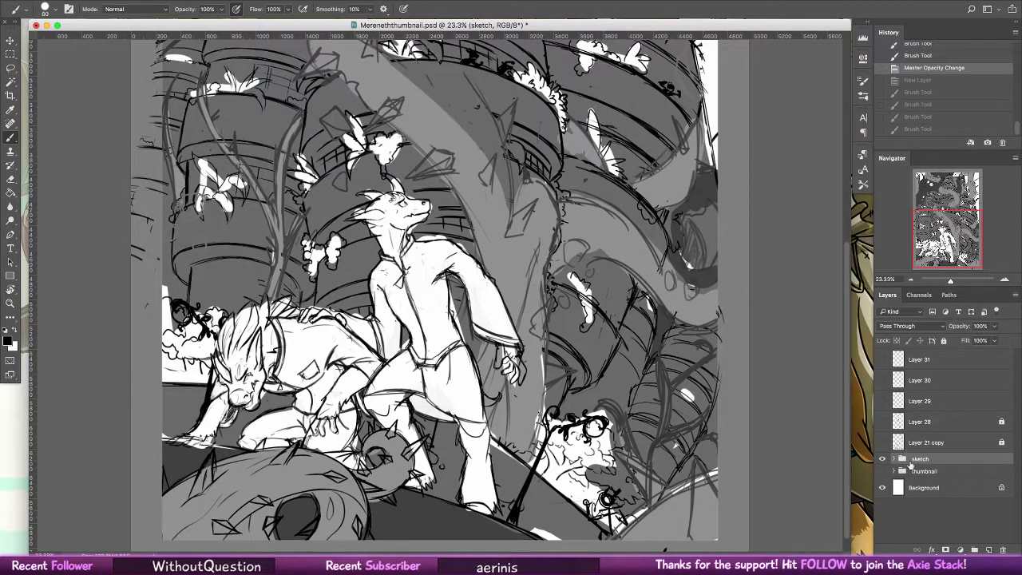
- Lower the sketch group's opacity to 22% and show the line-art layers from Layer 21 copy through Layer 31
left_click(995, 326)
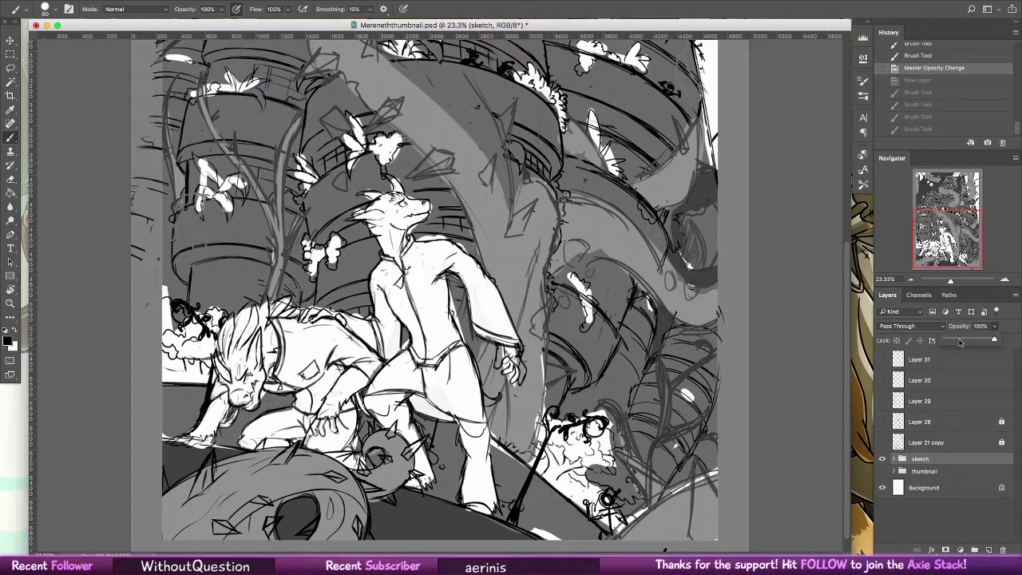
left_click_drag(995, 340, 956, 342)
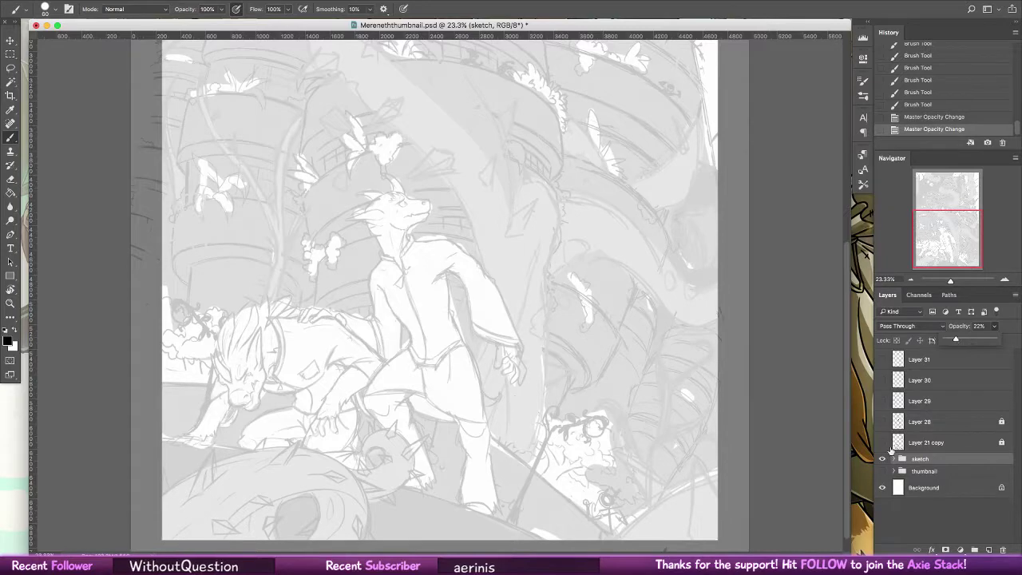
left_click_drag(883, 443, 885, 342)
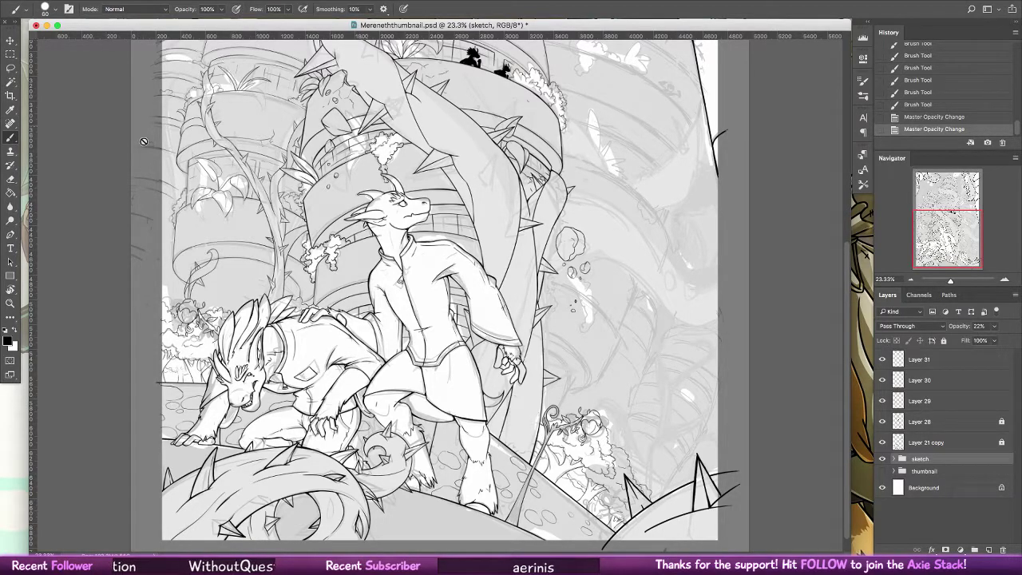
- Hide the sketch group to view the line art alone and switch to the Brush tool
key("z")
scroll(57, 274, "up", 3)
scroll(547, 320, "up", 2)
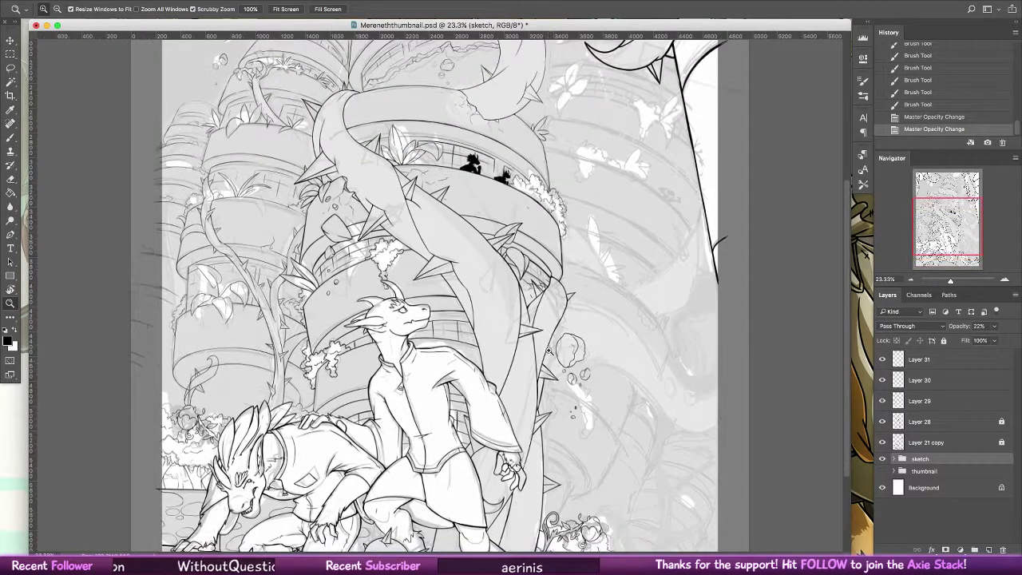
left_click_drag(547, 361, 507, 361)
left_click(882, 458)
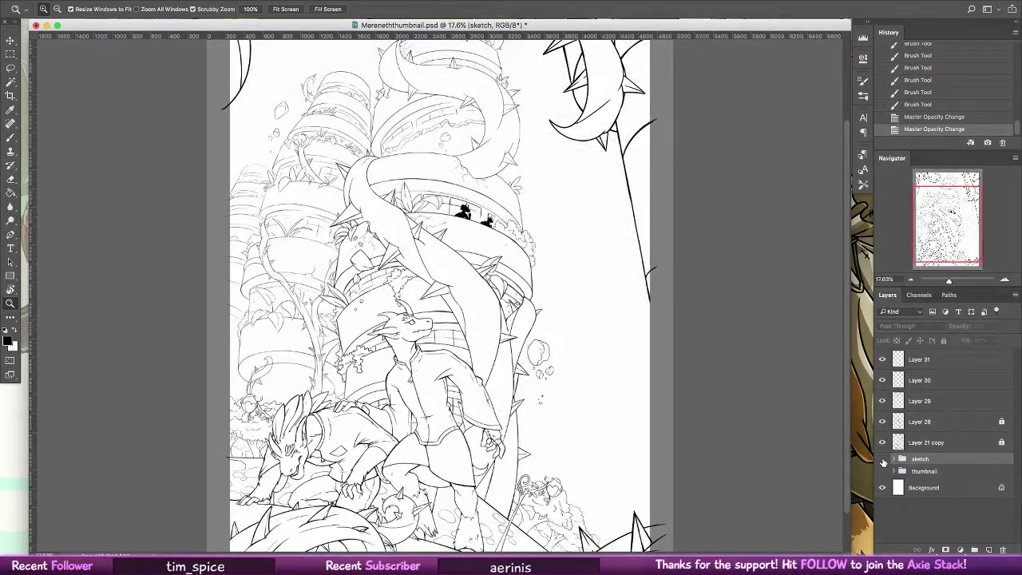
left_click(11, 137)
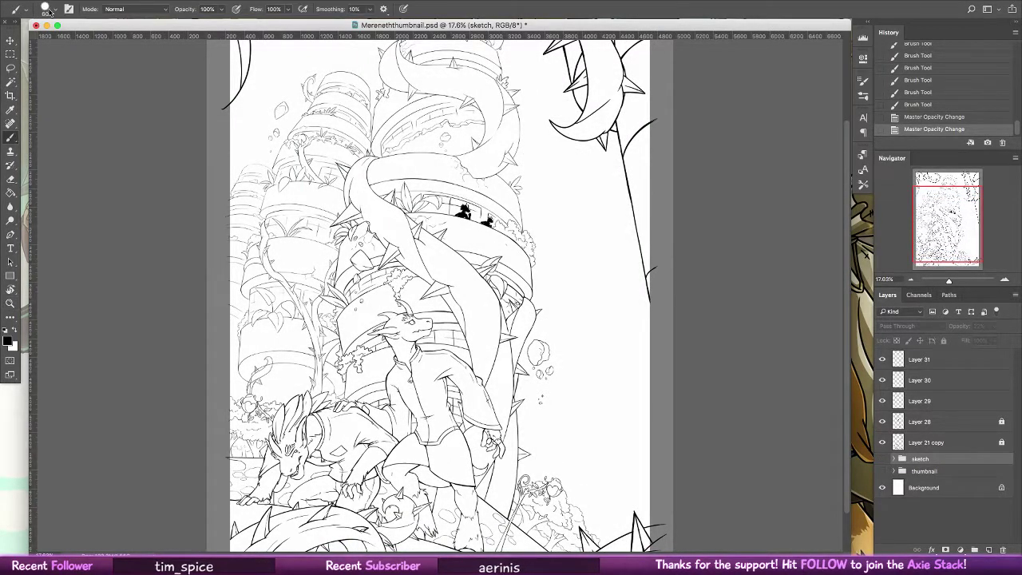
left_click(49, 10)
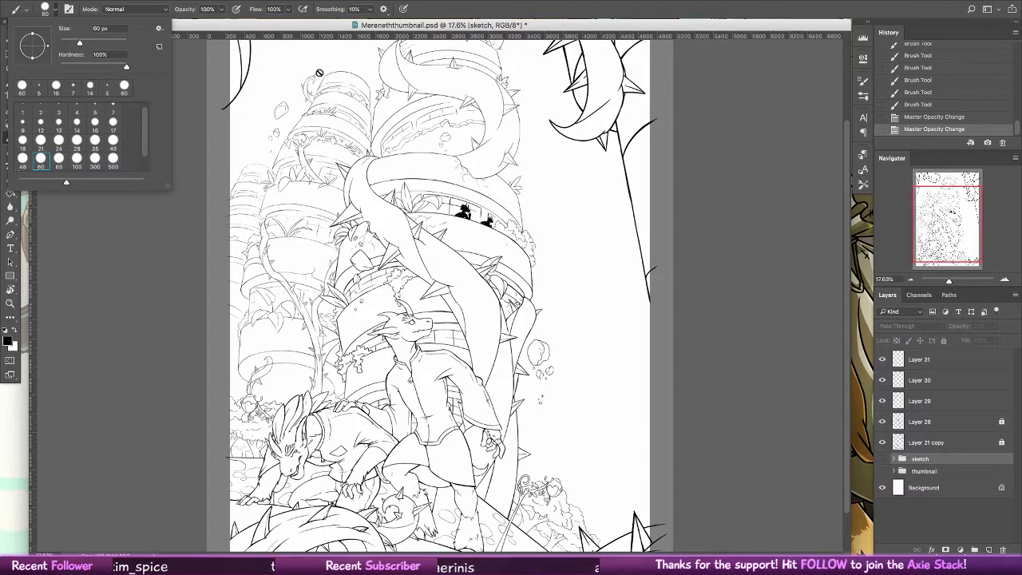
left_click(863, 99)
left_click(862, 97)
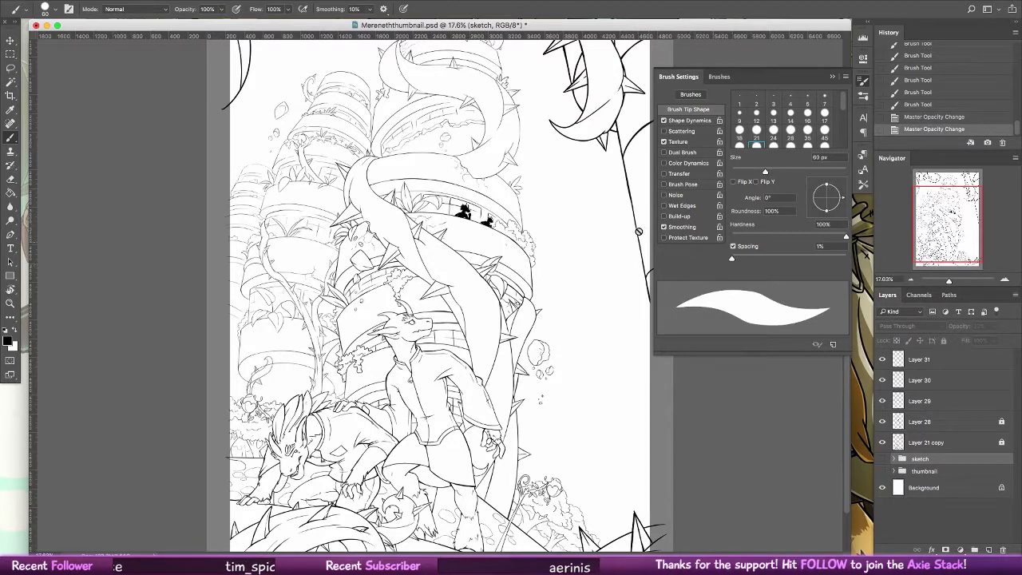
left_click(867, 82)
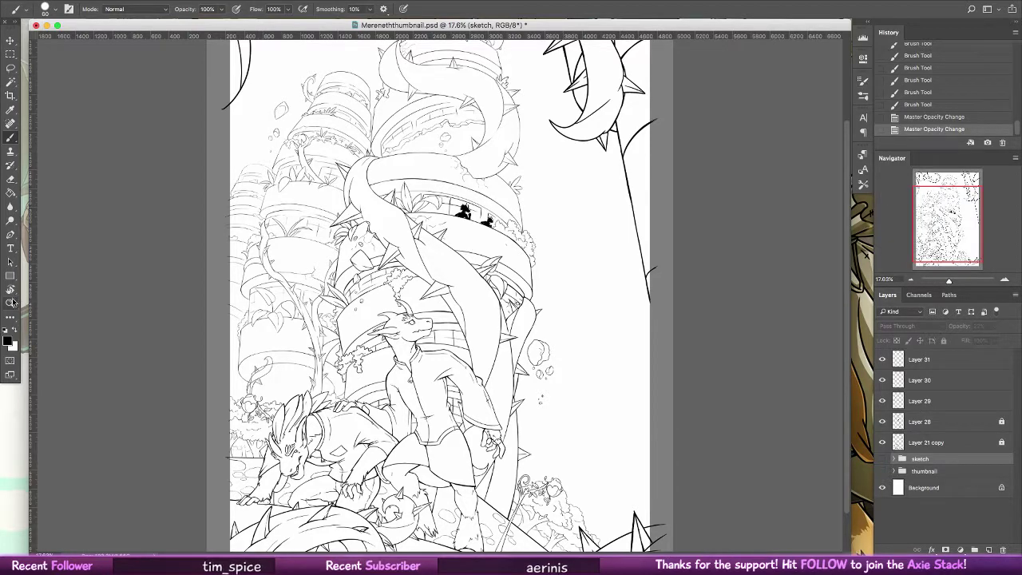
- Show the sketch group again, make Layer 31 active and set the brush size to 7 px
key("z")
scroll(439, 296, "down", 3)
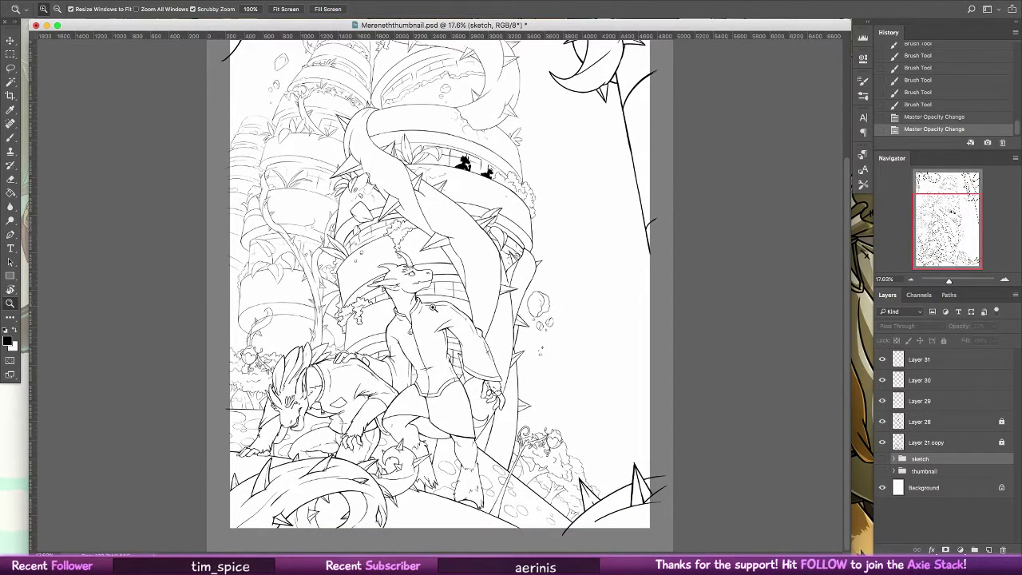
left_click_drag(439, 306, 527, 306)
key("b")
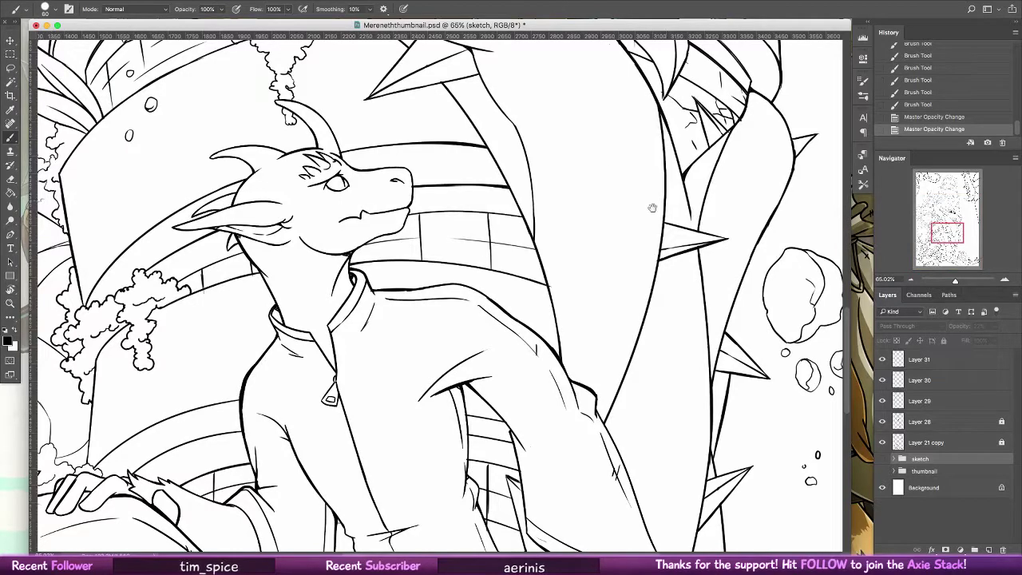
scroll(42, 141, "up", 10)
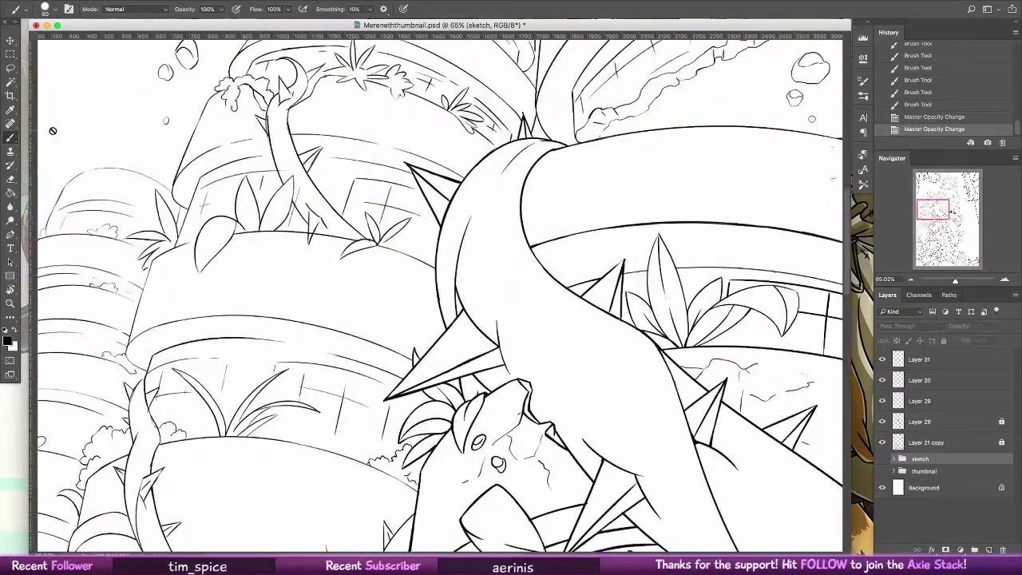
left_click_drag(968, 215, 968, 219)
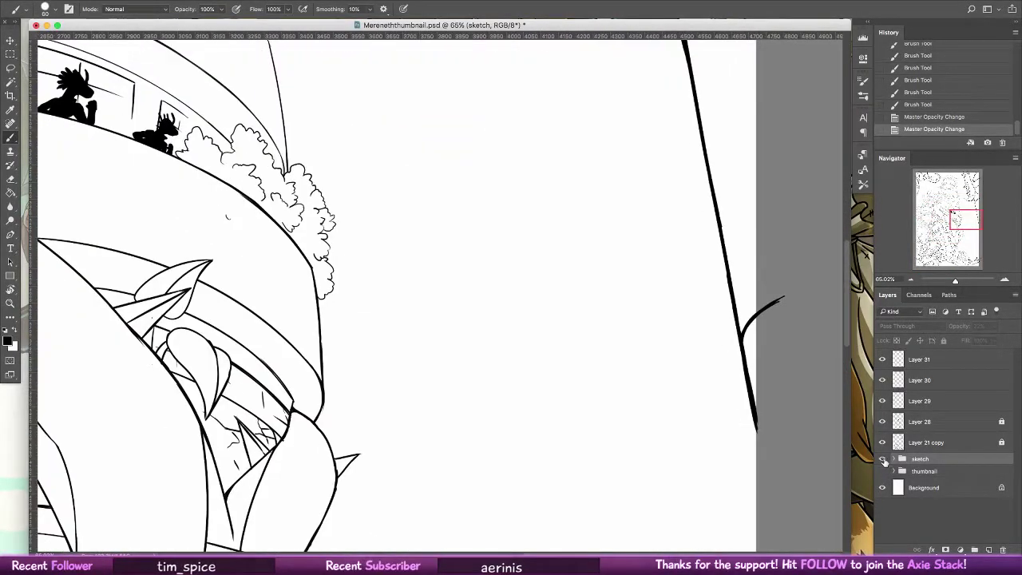
left_click(883, 458)
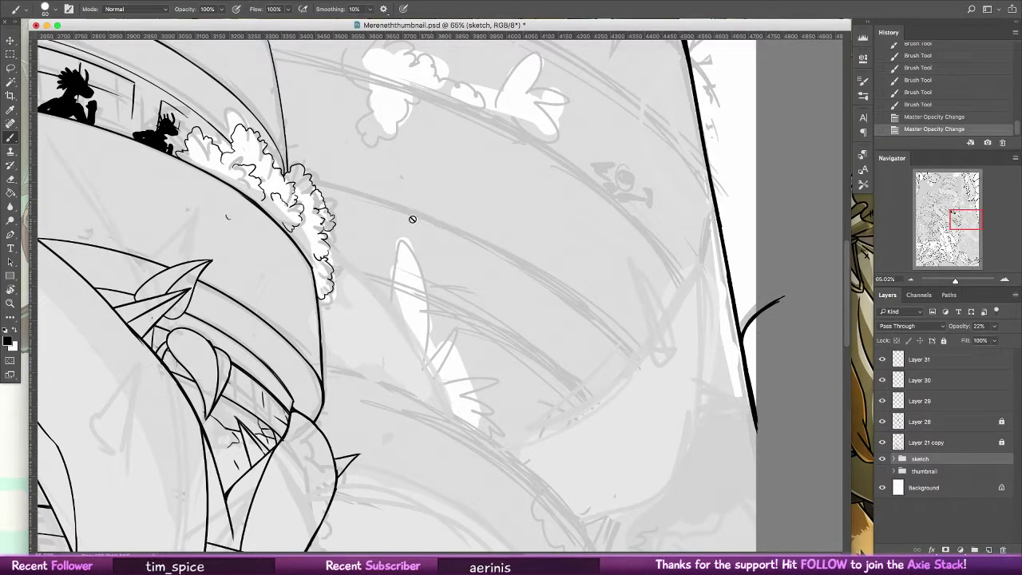
left_click(903, 365)
left_click(54, 9)
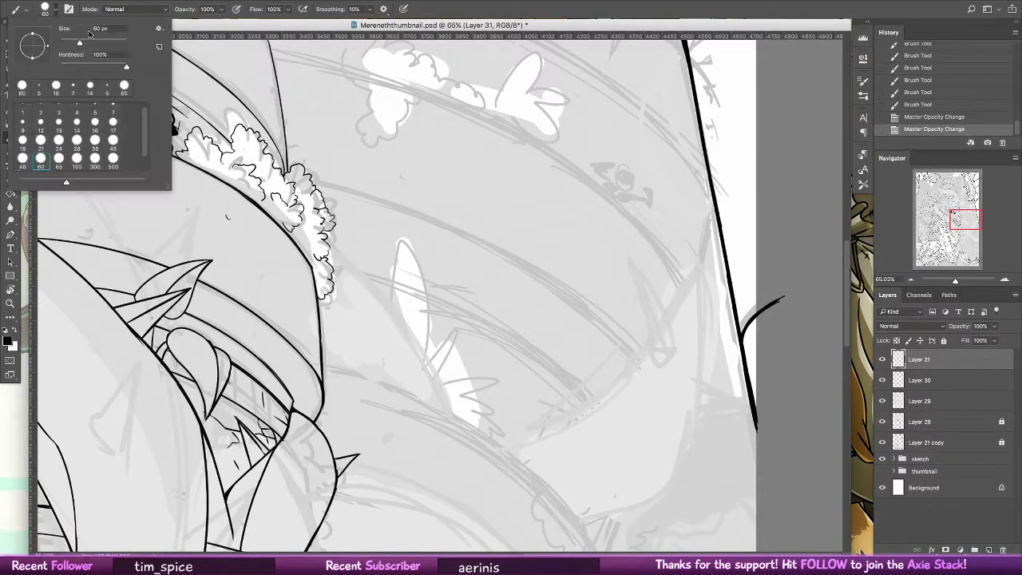
left_click(113, 112)
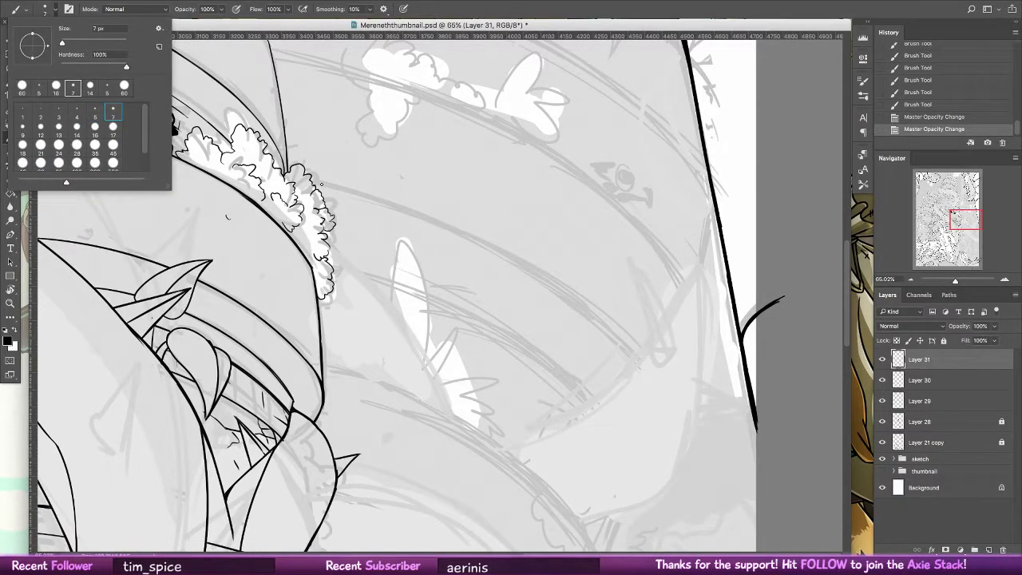
- Try strokes along the sketched band edge of the background tower, starting at the bush beside the small silhouettes
mouse_move(322, 184)
left_mouse_down()
mouse_move(420, 210)
mouse_move(497, 249)
left_mouse_up()
key("super+alt+z")
key("super+alt+z")
key("super+alt+z")
key("super+alt+z")
key("super+alt+z")
key("super+alt+z")
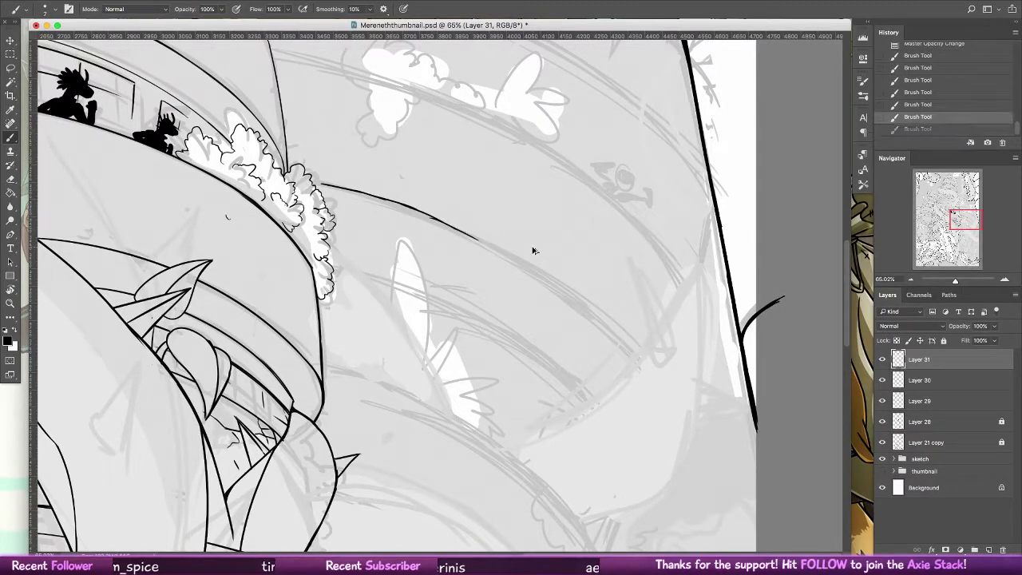
left_click_drag(316, 182, 429, 216)
key("super+alt+z")
key("super+alt+z")
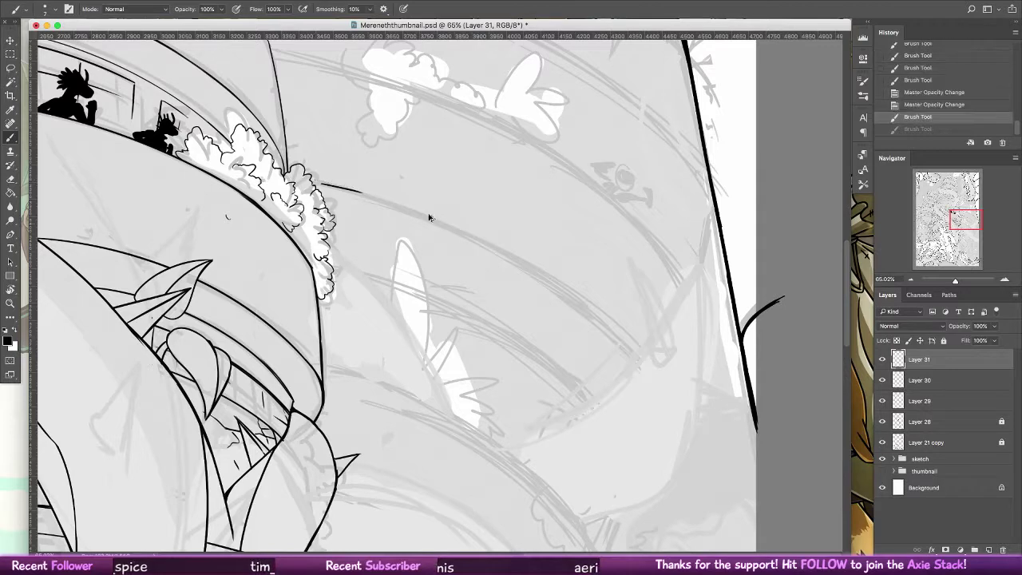
left_click_drag(318, 182, 634, 342)
key("super+alt+z")
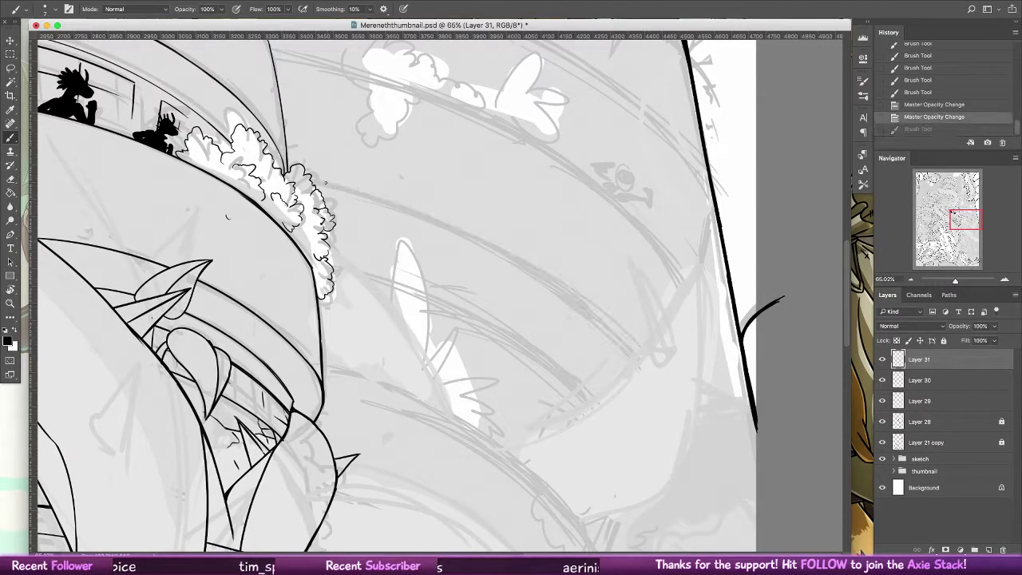
- Ink the background tower's curved band edge on Layer 31 from the bush along the sketch, without any line crossing it
left_click_drag(318, 181, 603, 317)
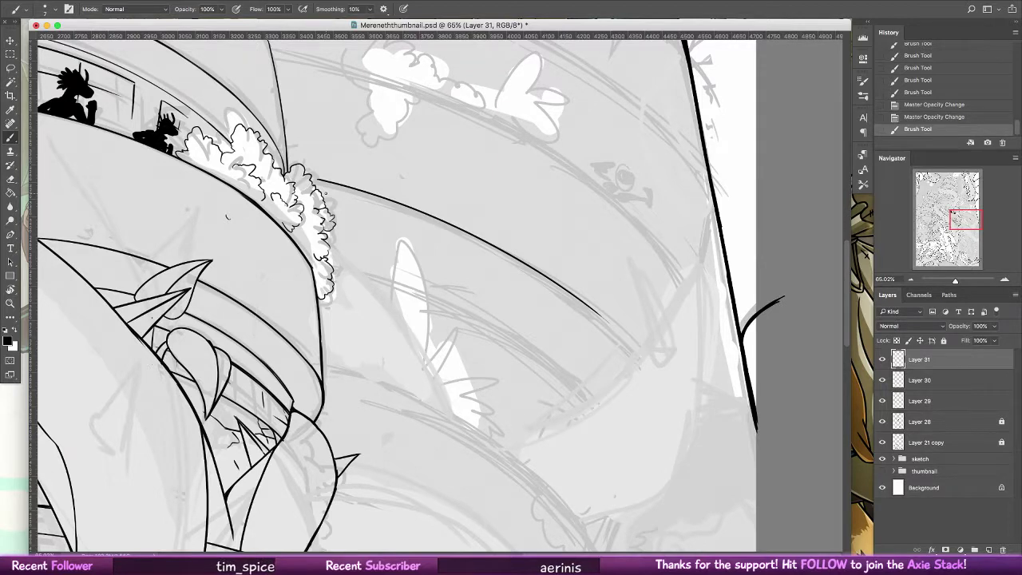
left_click_drag(343, 386, 646, 179)
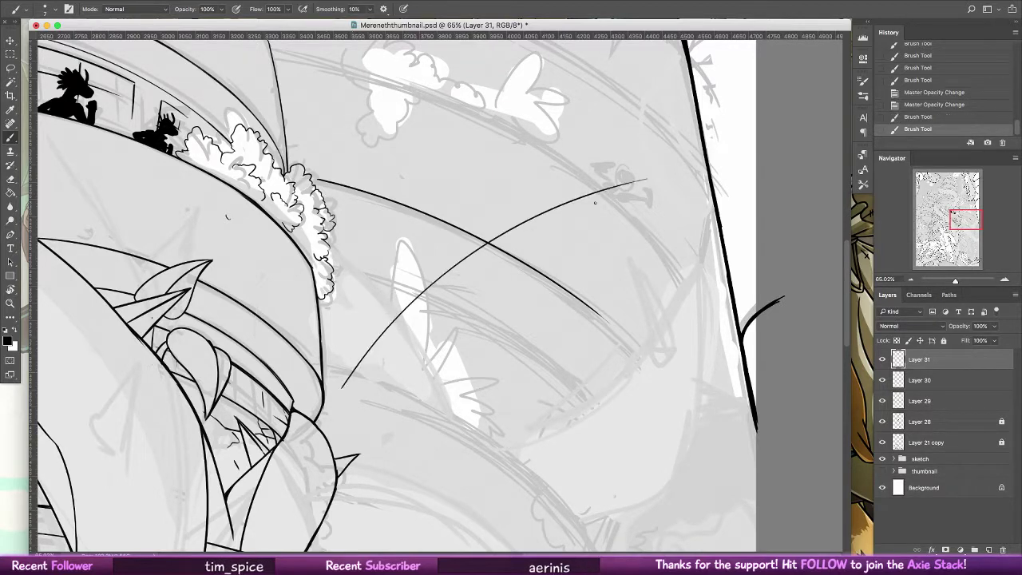
key("super+z")
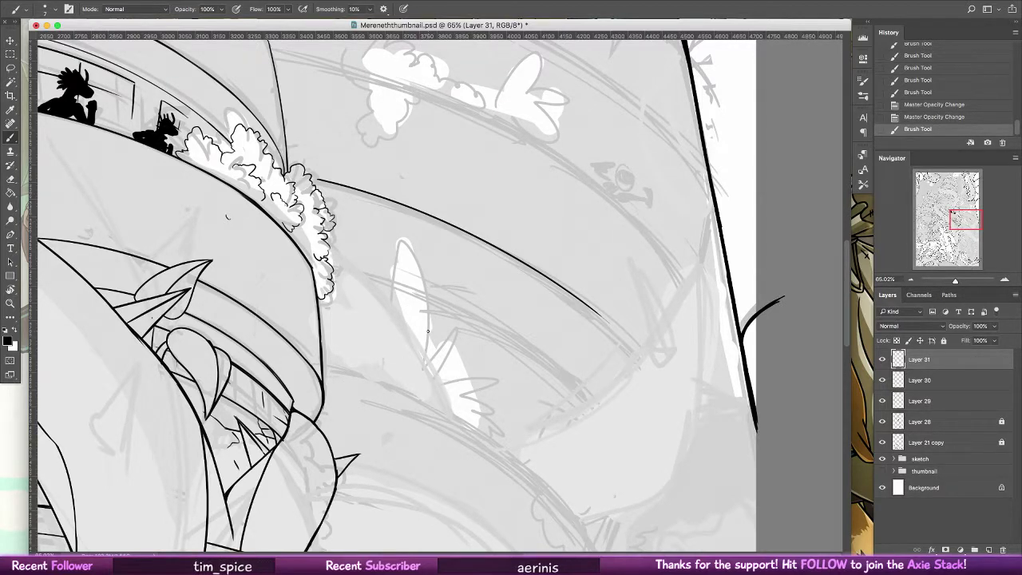
- Hide the sketch group and review the whole line art with the new tower line
left_click(10, 303)
double_click(10, 303)
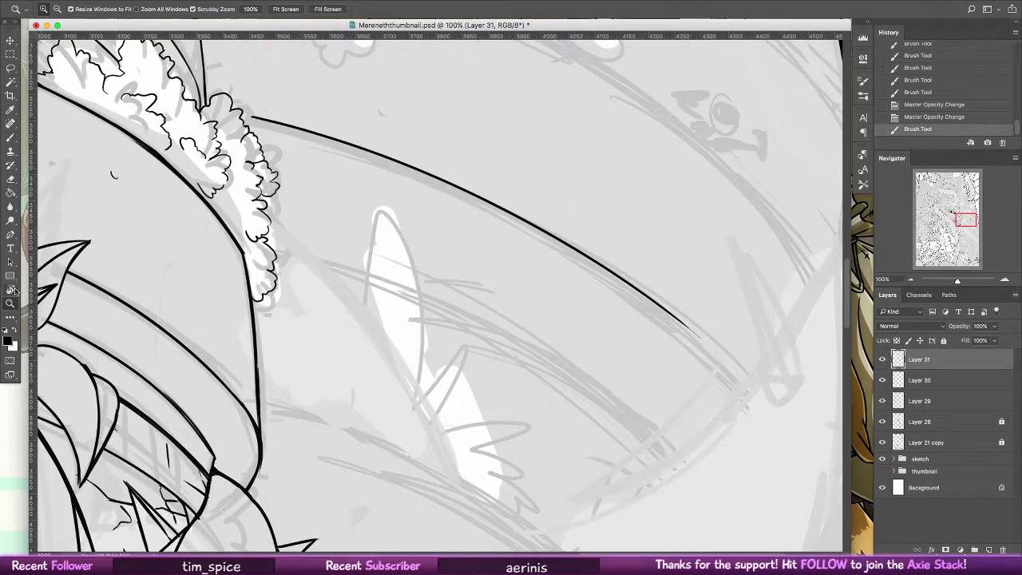
left_click_drag(622, 299, 594, 278)
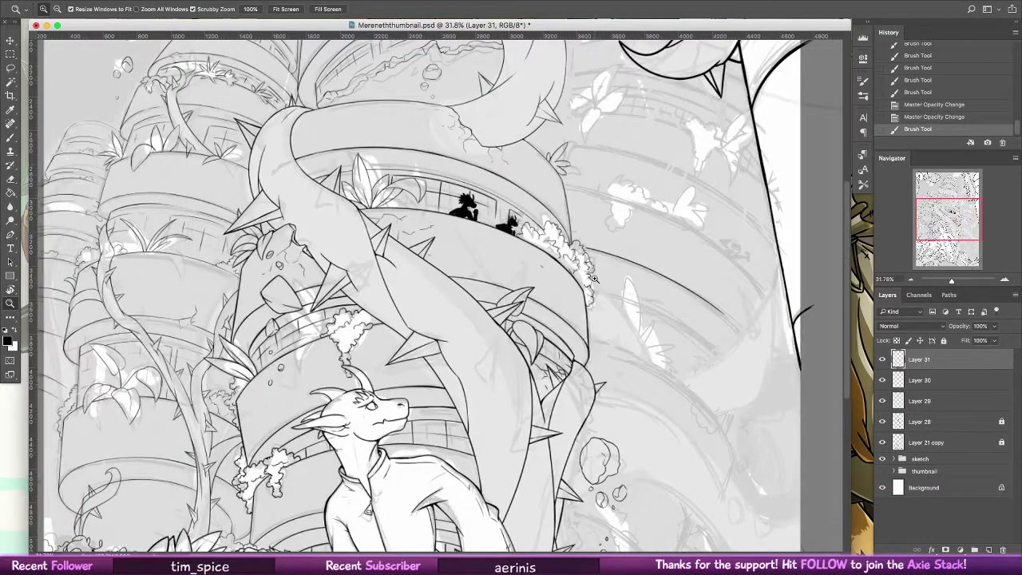
key("b")
left_click(45, 9)
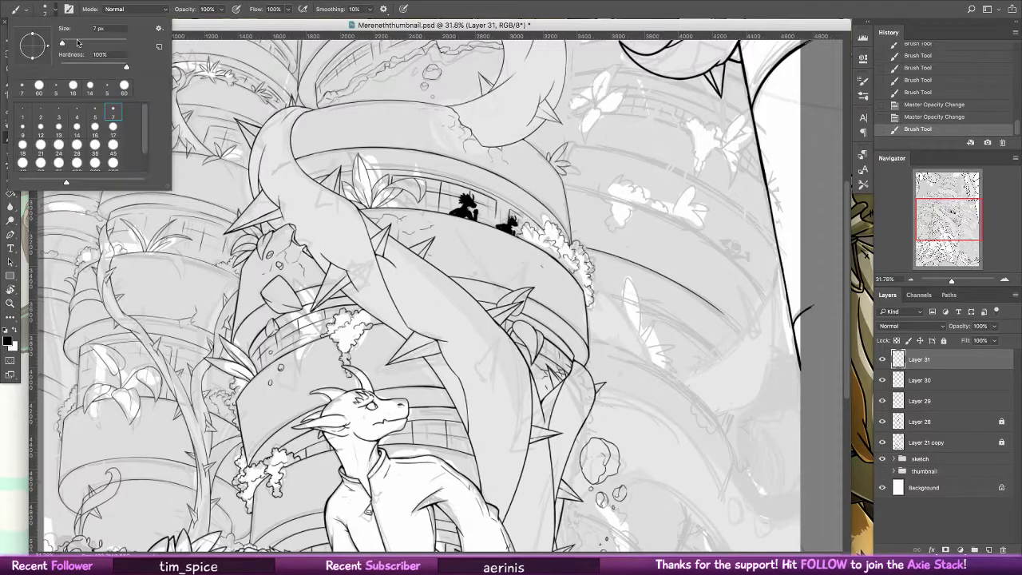
left_click(9, 303)
left_click_drag(554, 372, 529, 372)
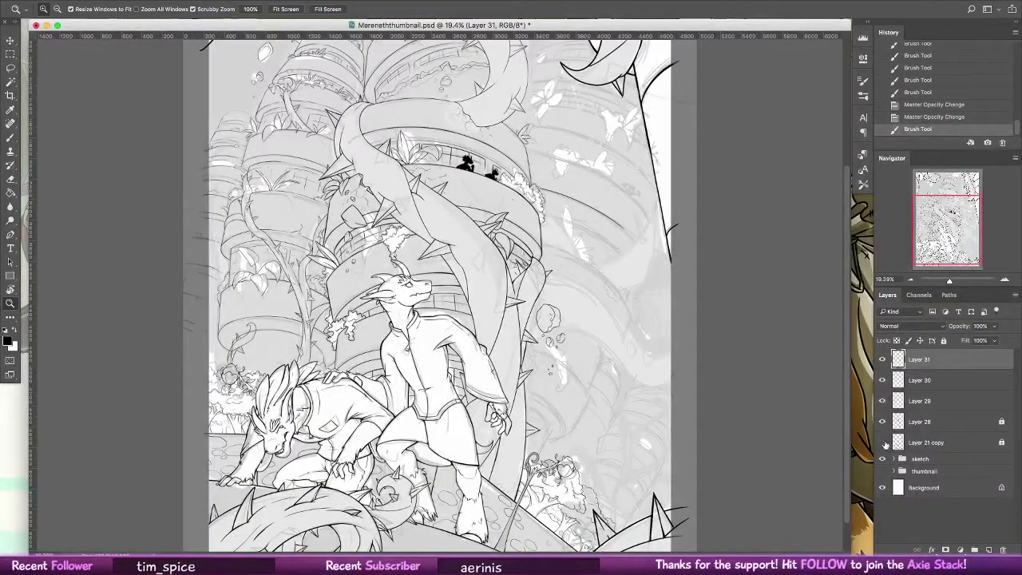
mouse_move(885, 429)
left_mouse_down()
mouse_move(884, 364)
mouse_move(883, 443)
left_mouse_up()
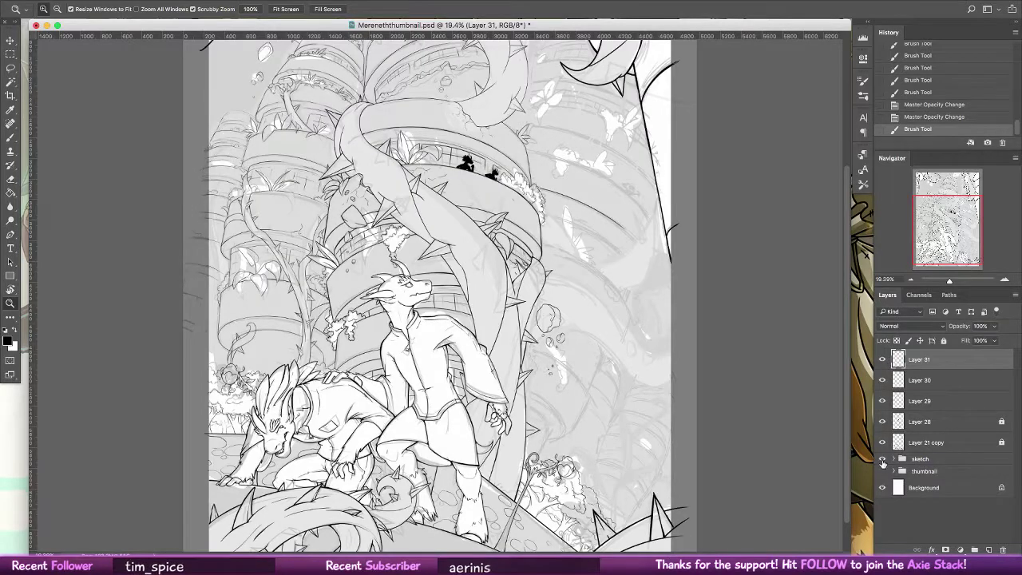
left_click(882, 459)
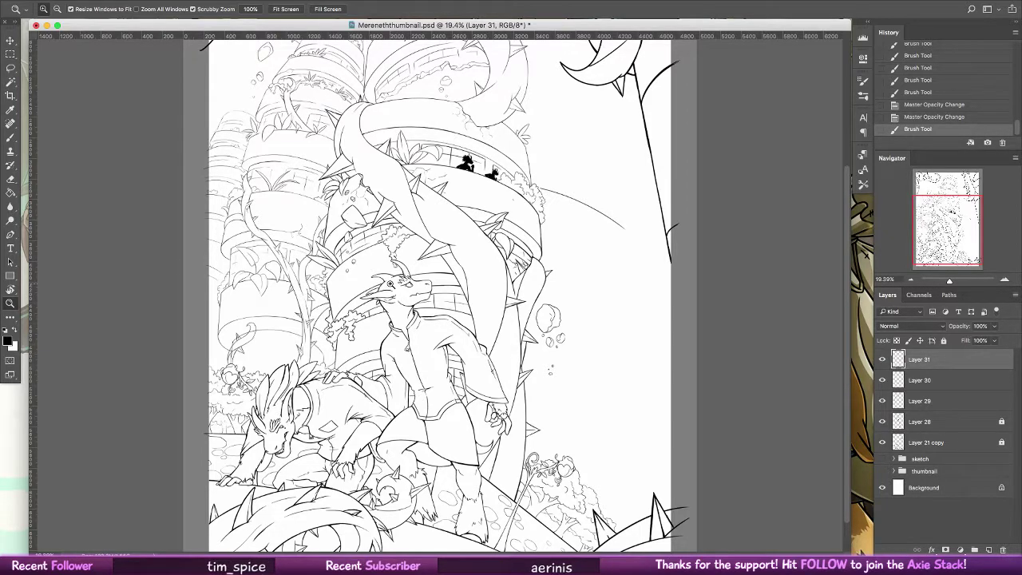
left_click_drag(479, 278, 439, 279)
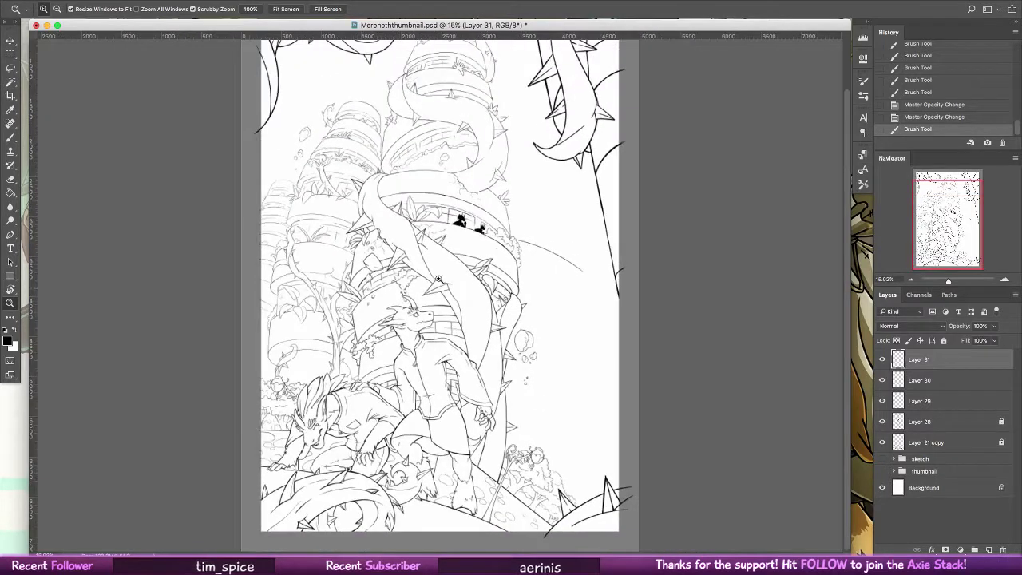
- Switch to the Brush tool, try the 12 px and 9 px presets, and set the brush size to 5 px
left_click(12, 138)
left_click(51, 11)
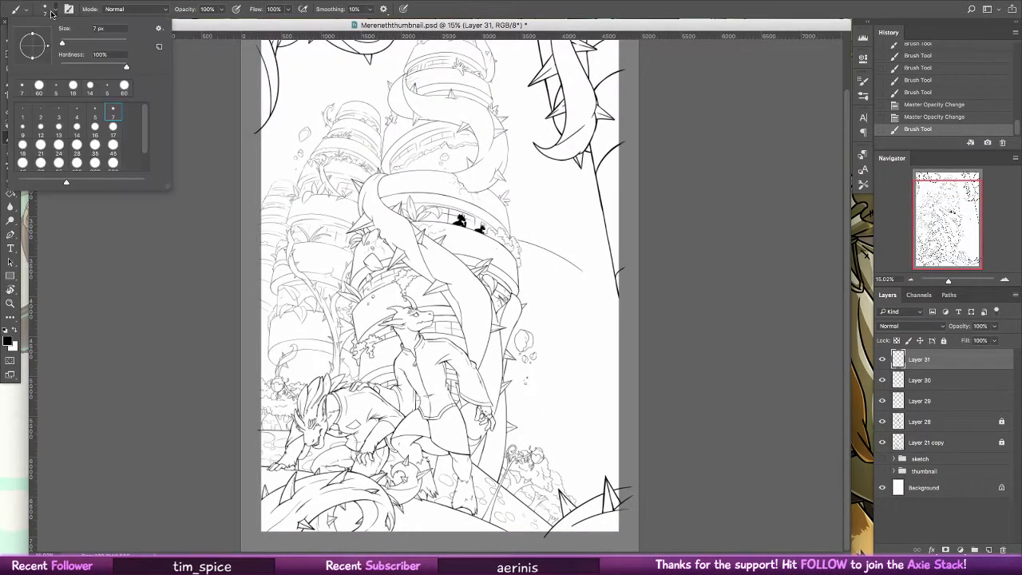
left_click(41, 126)
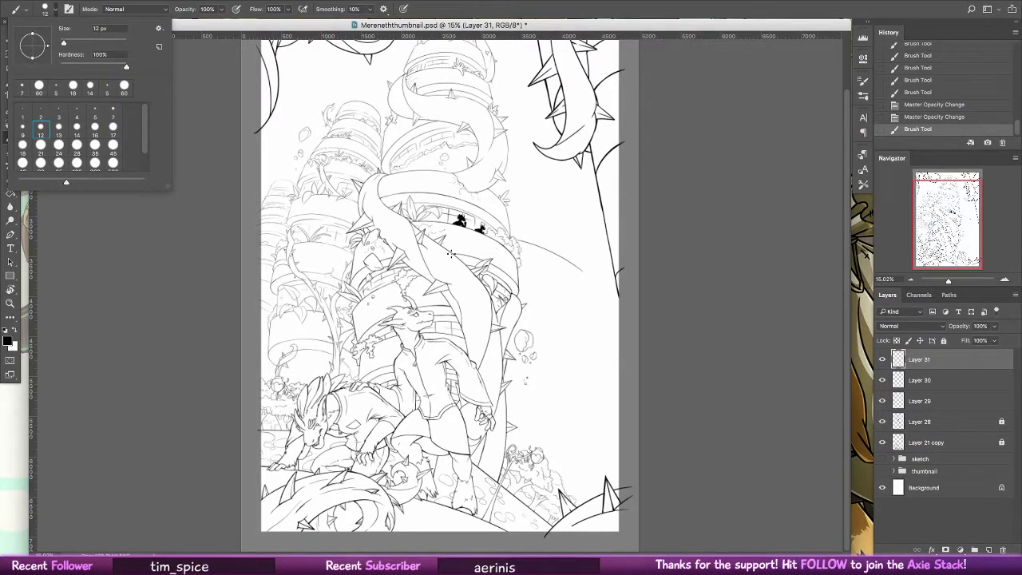
left_click(27, 126)
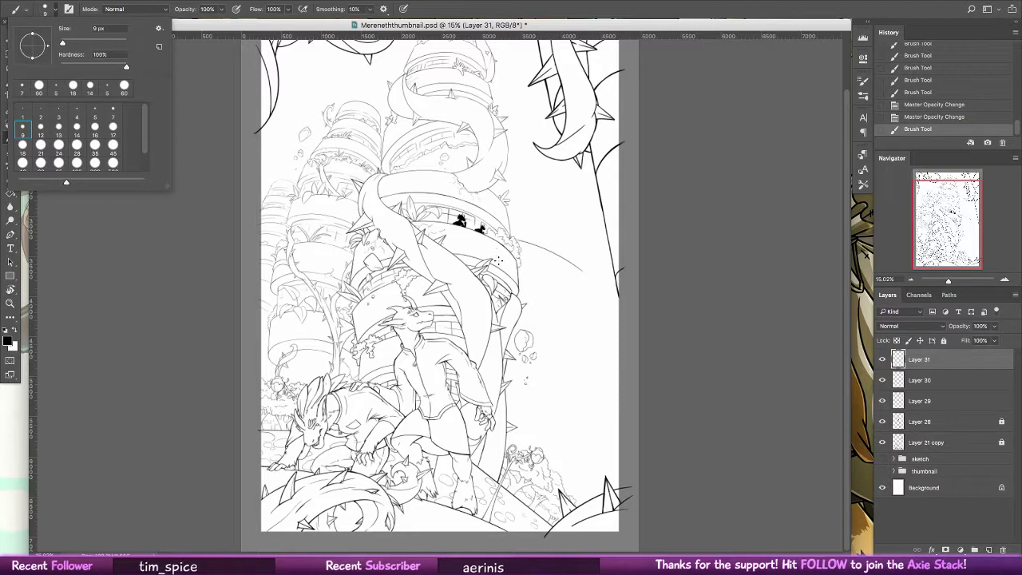
left_click(114, 113)
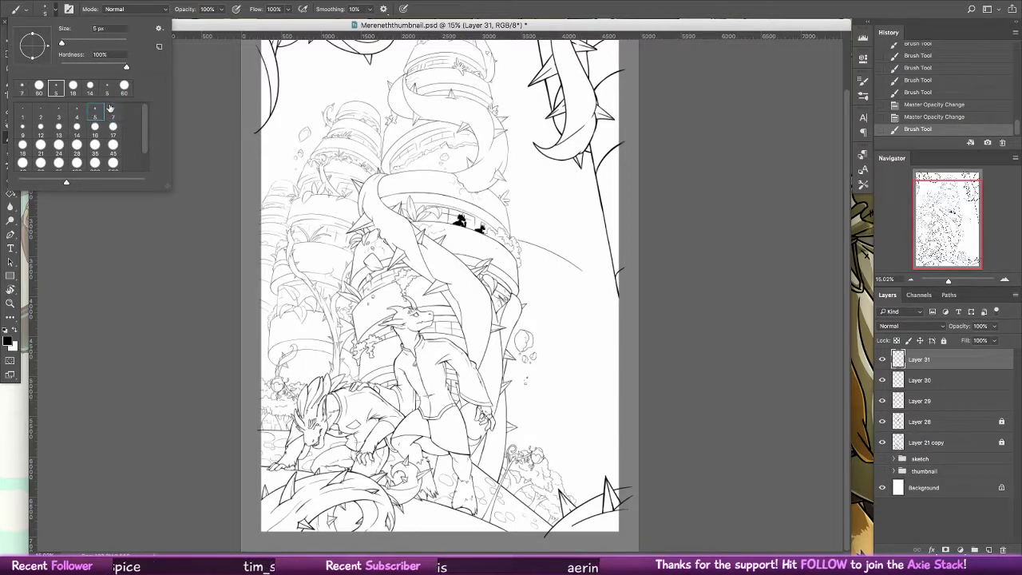
- On Layer 29, erase the tower lines that run through the curled vine and its thorn above the flower bud
key("z")
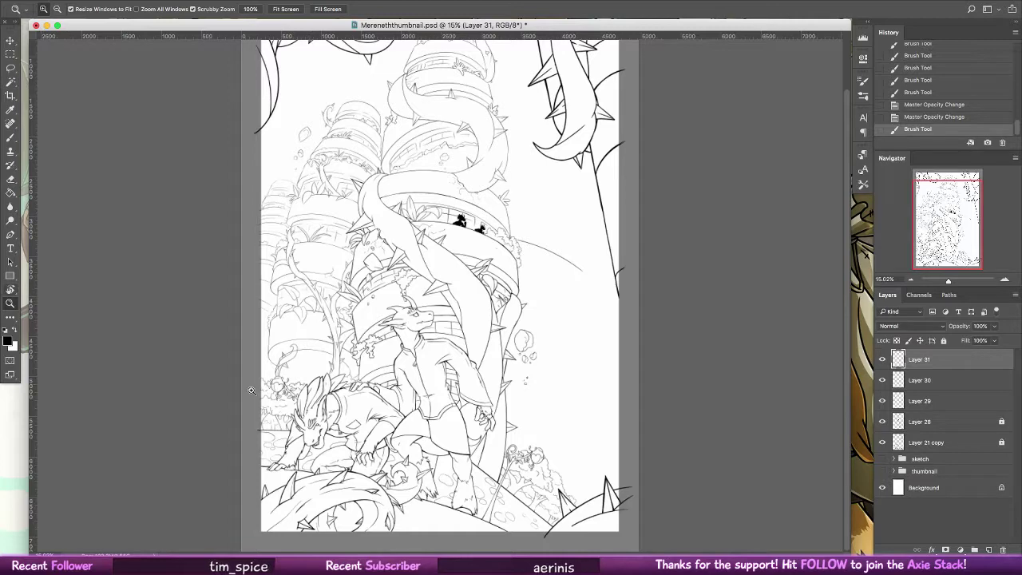
mouse_move(305, 343)
left_mouse_down()
mouse_move(431, 267)
mouse_move(463, 343)
mouse_move(462, 405)
left_mouse_up()
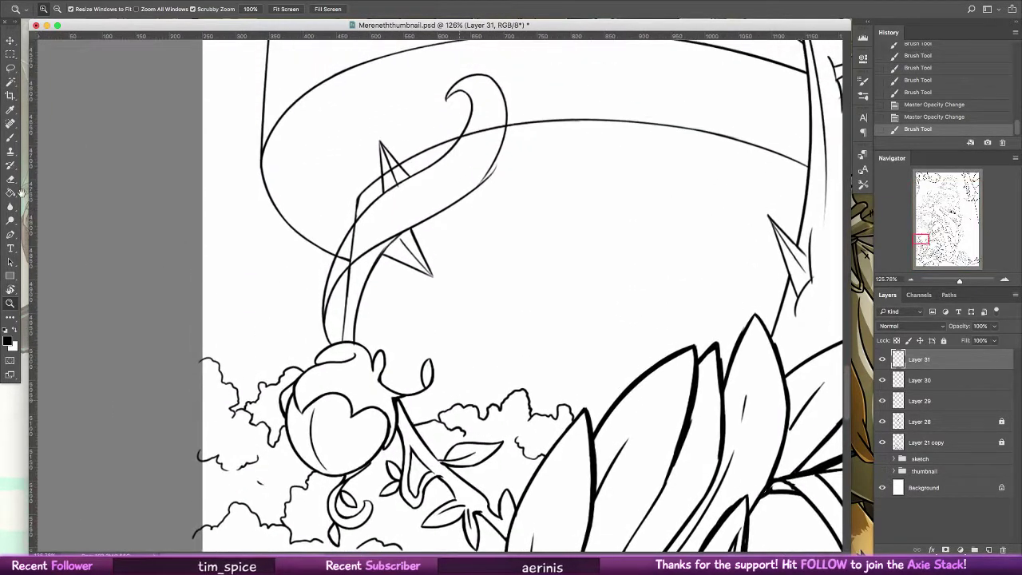
left_click(11, 179)
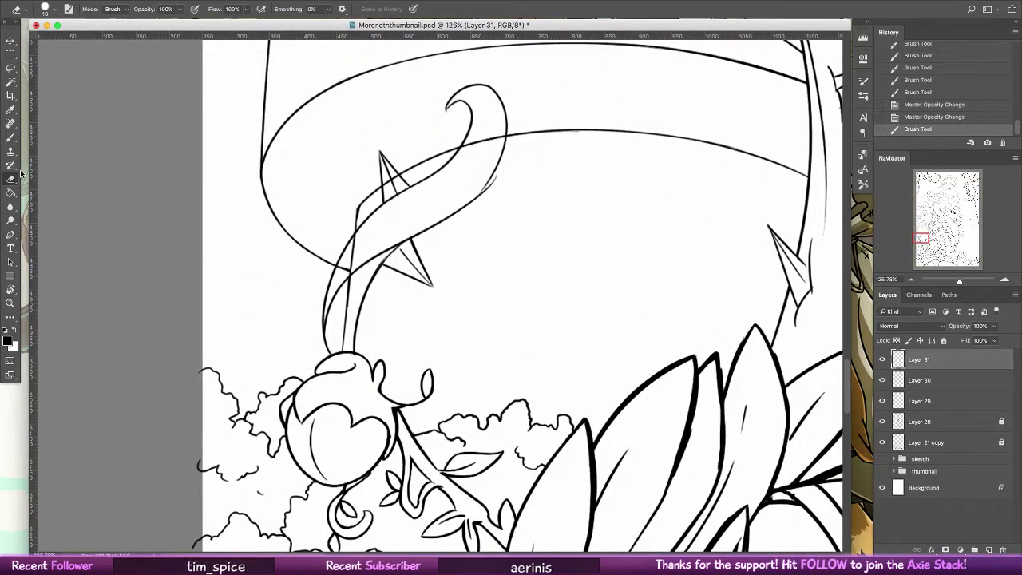
left_click(882, 381)
left_click(883, 380)
left_click(910, 403)
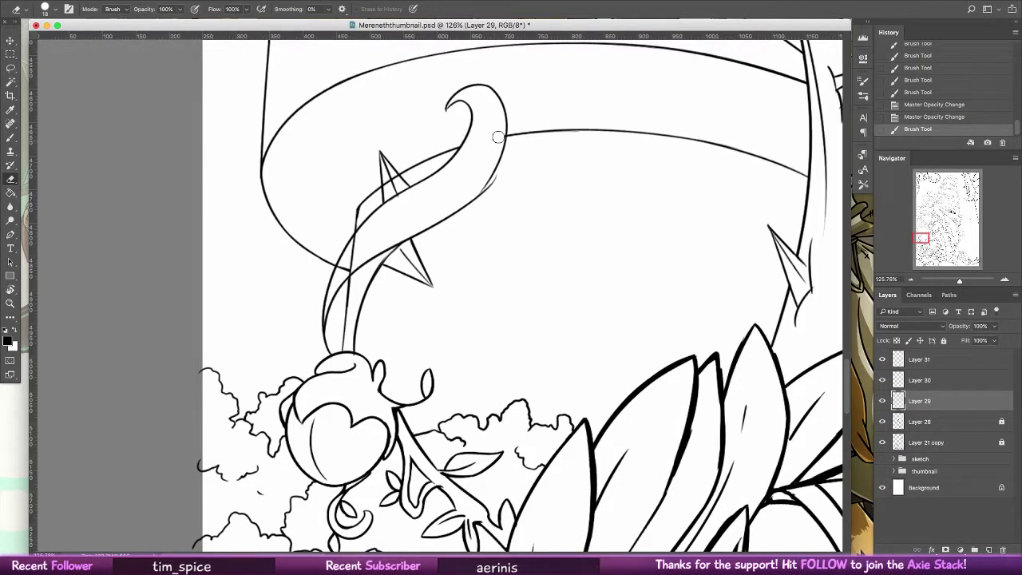
left_click(498, 137)
left_click(498, 138)
left_click(498, 139)
left_click_drag(389, 180, 397, 185)
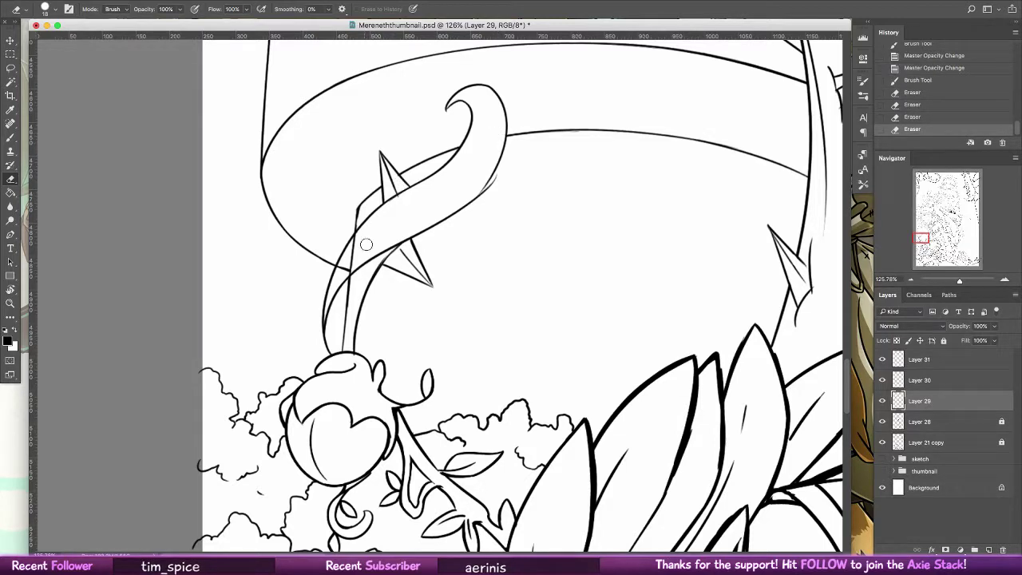
left_click_drag(345, 339, 349, 292)
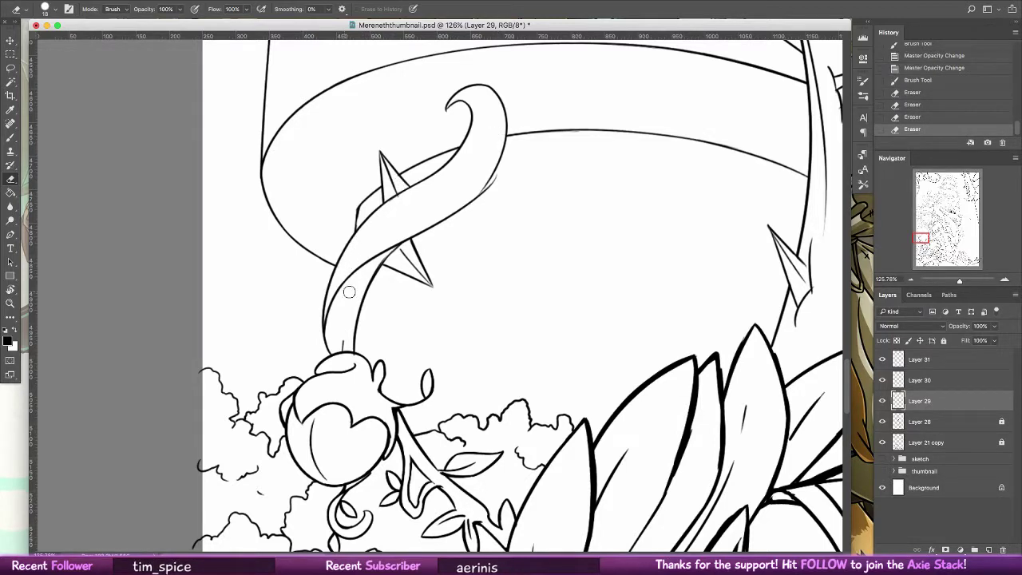
left_click(343, 346)
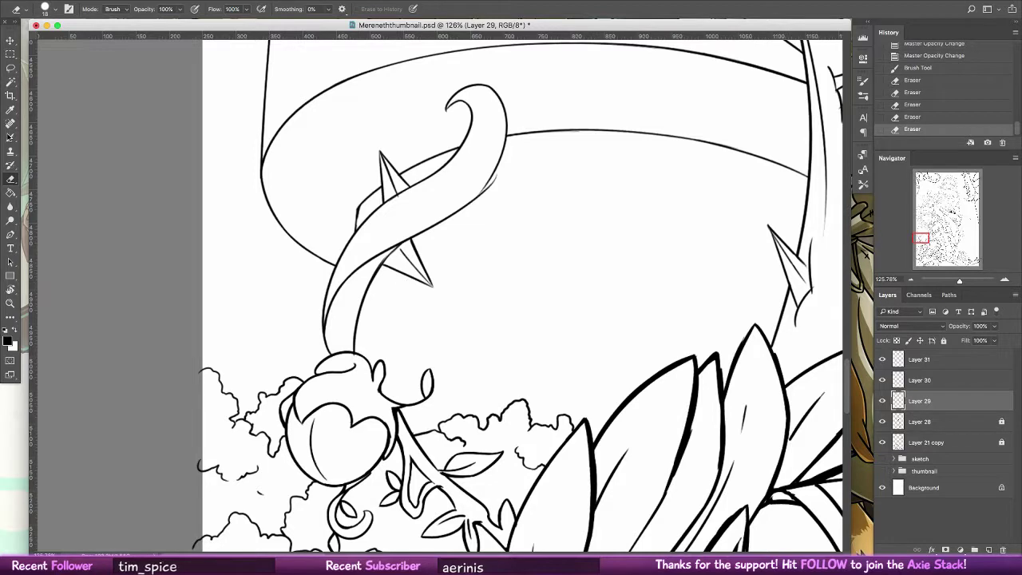
- Ink a small thorn at the base of the curled vine beside the flower bud and erase the vine outline inside it
key("b")
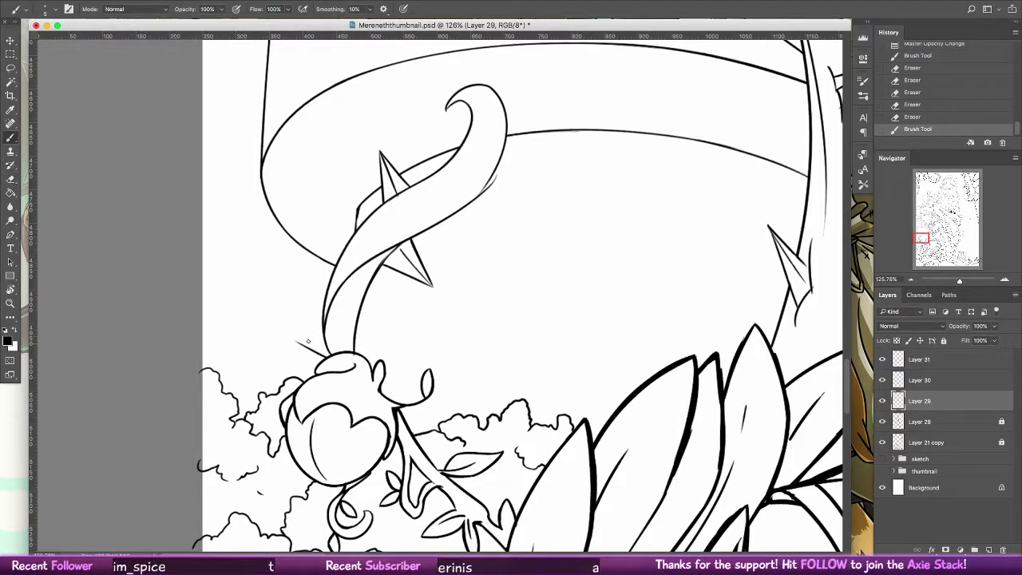
left_click_drag(296, 342, 318, 346)
key("super+z")
key("super+z")
key("super+z")
key("super+shift+z")
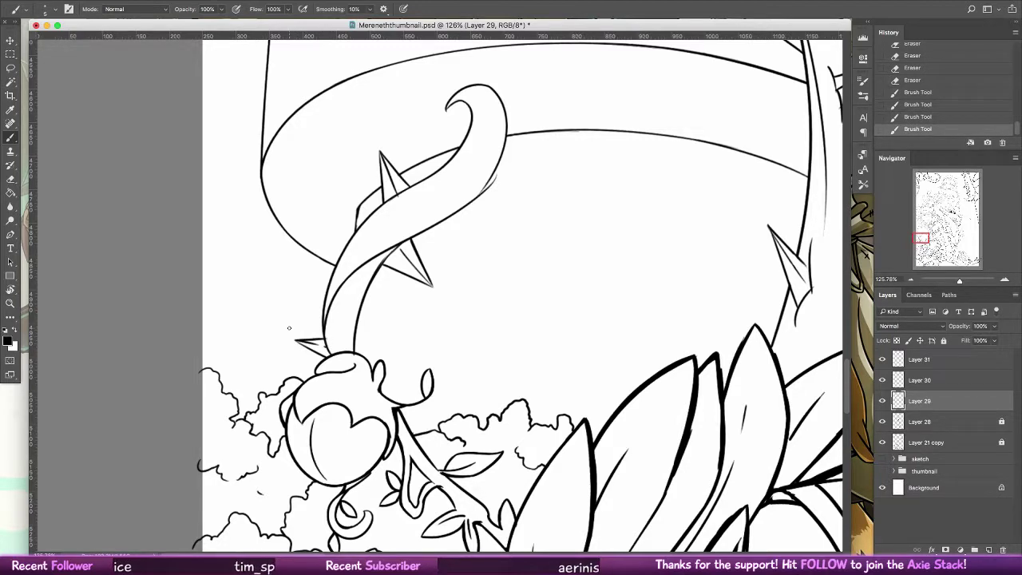
key("e")
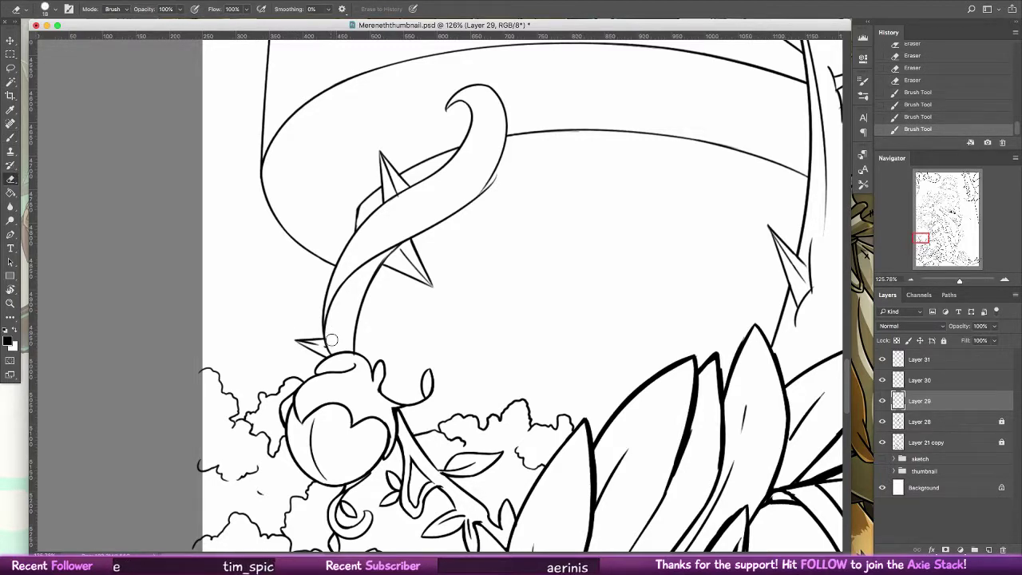
left_click(331, 340)
key("super+z")
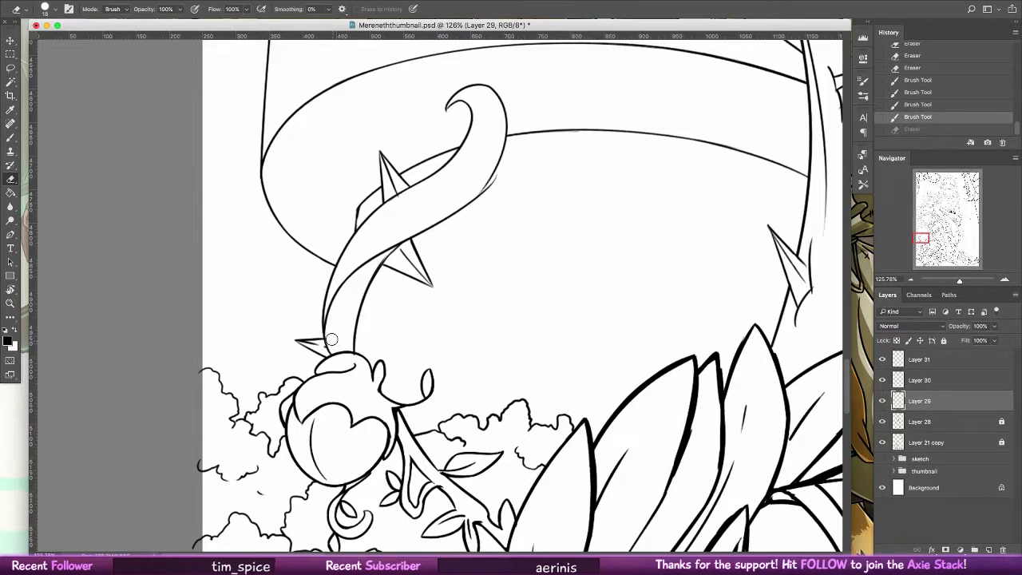
key("super+shift+z")
- Ink a pointed thorn with a centre ridge on the outer edge of the vine's curled tip, undoing stray strokes
left_click(14, 135)
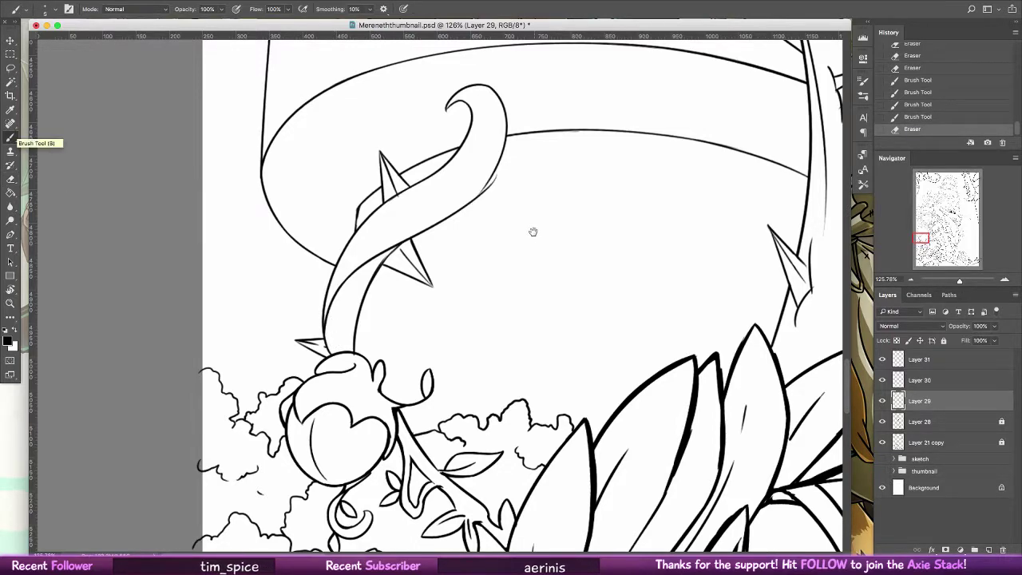
scroll(532, 230, "up", 5)
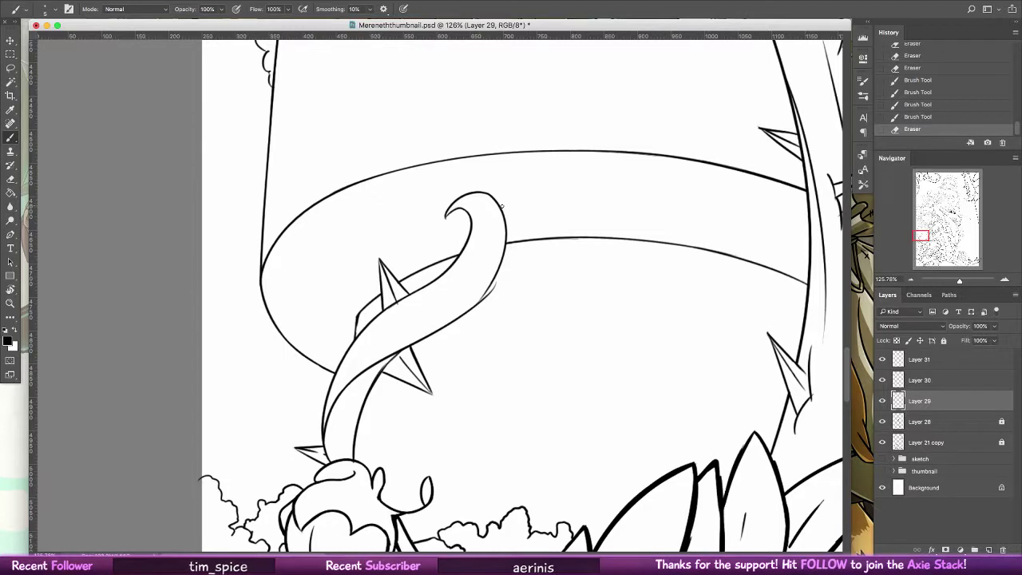
mouse_move(501, 208)
left_mouse_down()
mouse_move(557, 181)
mouse_move(503, 223)
mouse_move(532, 188)
mouse_move(510, 212)
left_mouse_up()
key("alt+super+z")
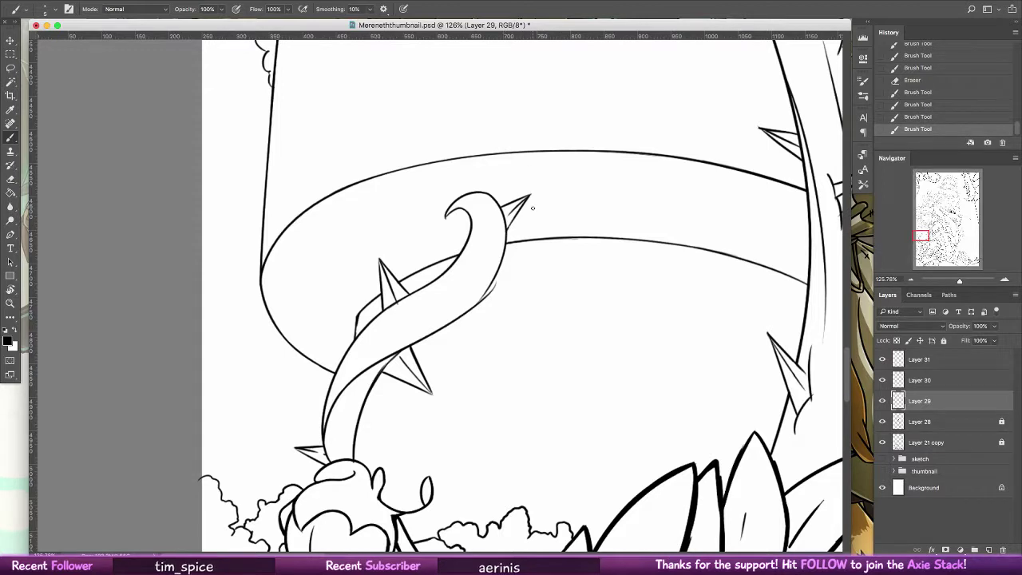
key("super+z")
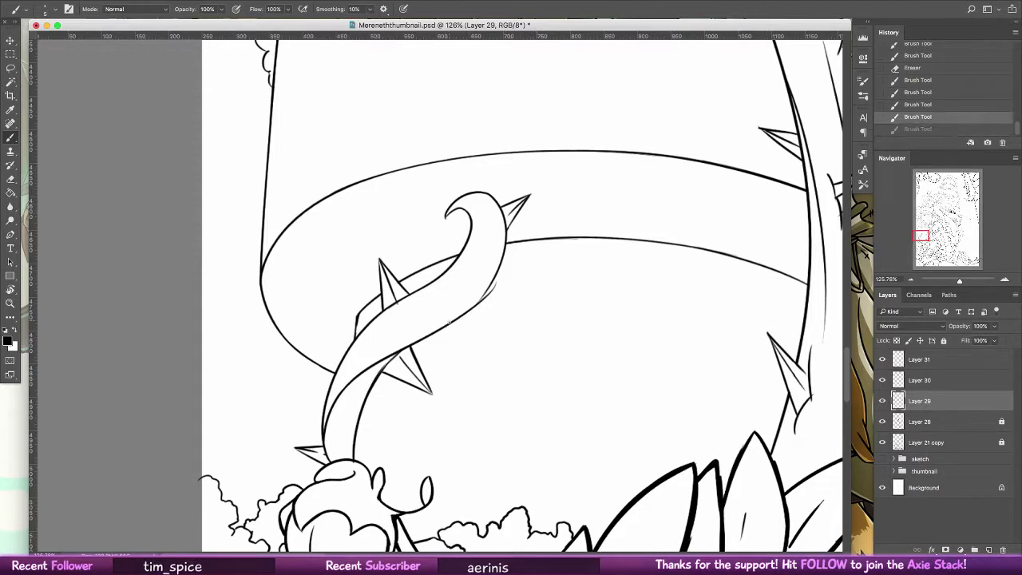
key("super+z")
key("super+z")
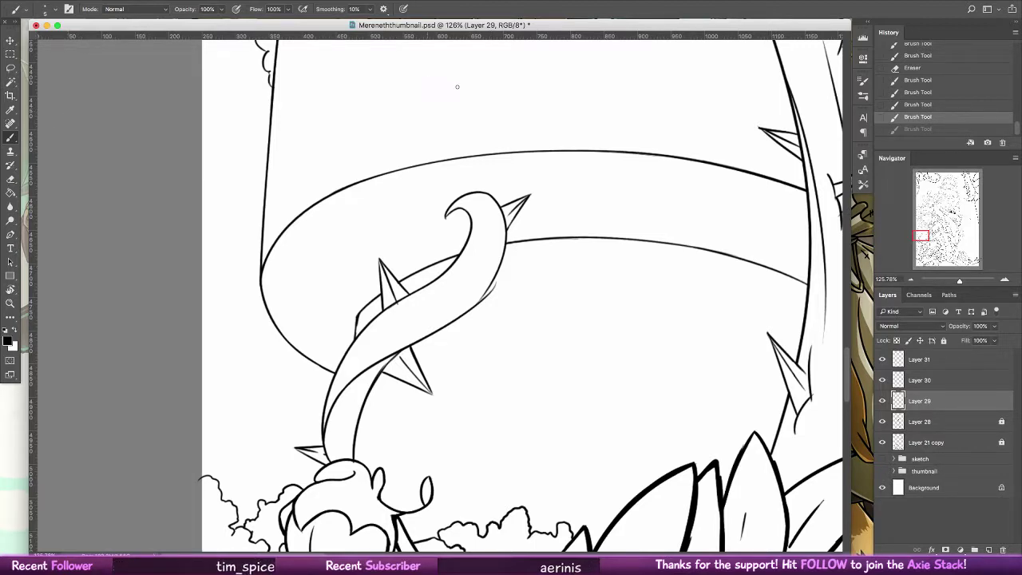
mouse_move(552, 313)
left_mouse_down()
mouse_move(541, 305)
mouse_move(583, 307)
mouse_move(561, 311)
left_mouse_up()
key("super+z")
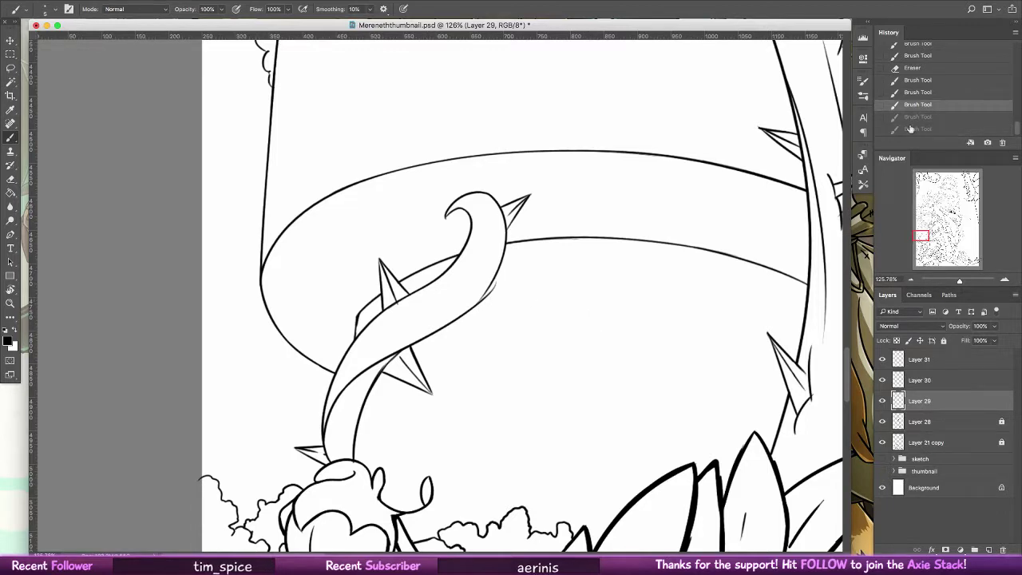
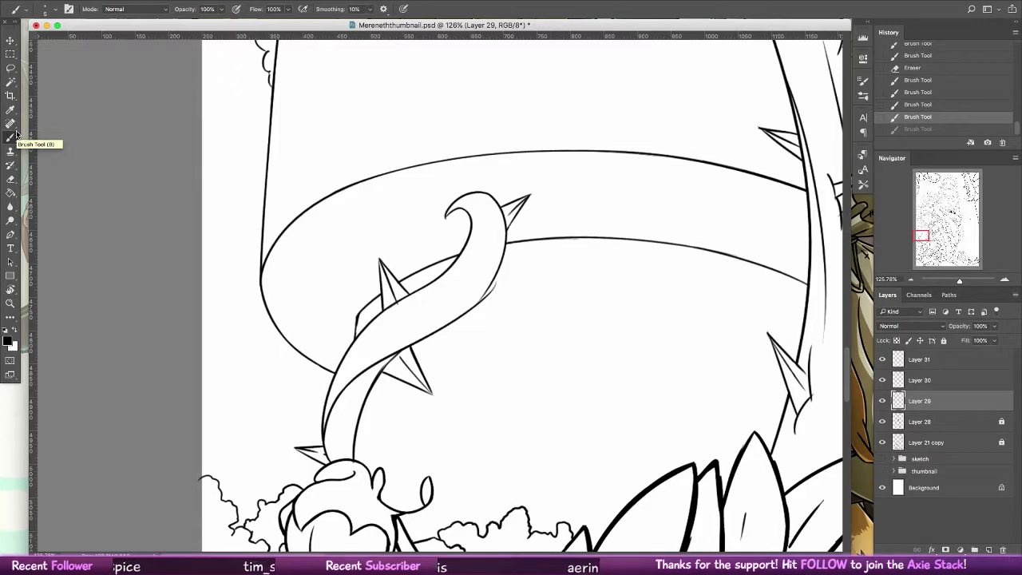
- Ink a jagged vertical crack in the tower wall below the hanging leaves, continuing down across the band's upper edge
mouse_move(708, 319)
left_mouse_down()
mouse_move(635, 382)
mouse_move(592, 507)
left_mouse_up()
mouse_move(679, 120)
left_mouse_down()
mouse_move(628, 276)
mouse_move(731, 233)
left_mouse_up()
mouse_move(384, 228)
left_mouse_down()
mouse_move(381, 265)
mouse_move(383, 240)
left_mouse_up()
left_click_drag(438, 457, 446, 329)
left_click_drag(453, 434, 458, 445)
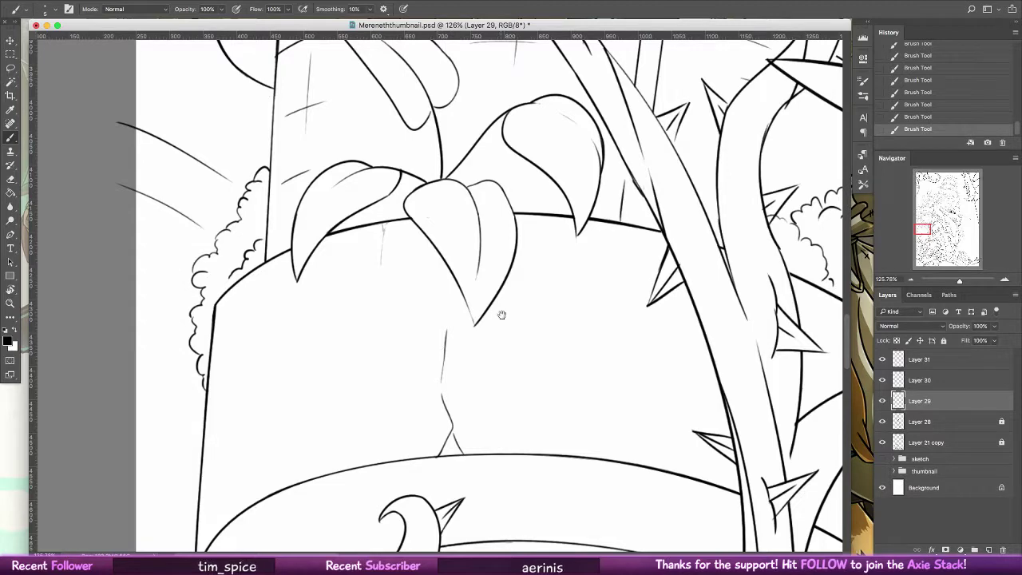
scroll(503, 287, "down", 5)
left_click_drag(509, 259, 512, 239)
left_click_drag(434, 324, 452, 328)
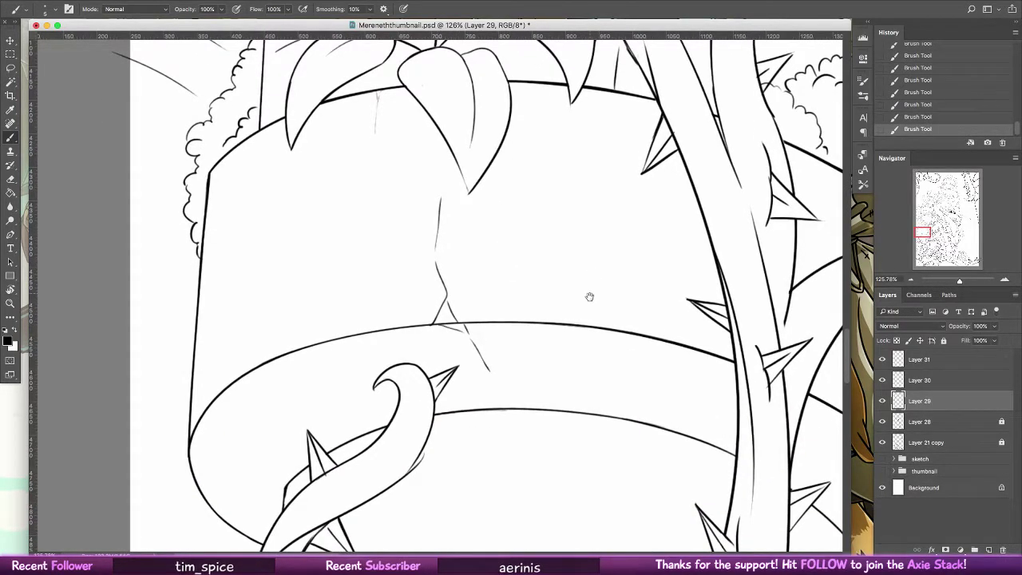
- Ink two thin curved brick course lines below the tower band and add short vertical joints across the lower one
scroll(589, 296, "down", 10)
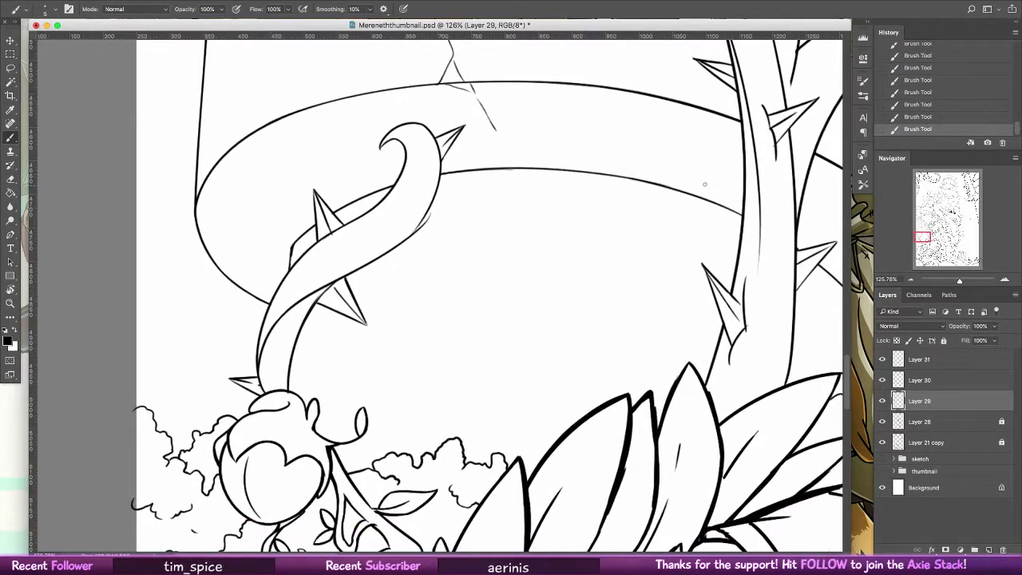
mouse_move(451, 203)
left_mouse_down()
mouse_move(612, 205)
mouse_move(666, 221)
left_mouse_up()
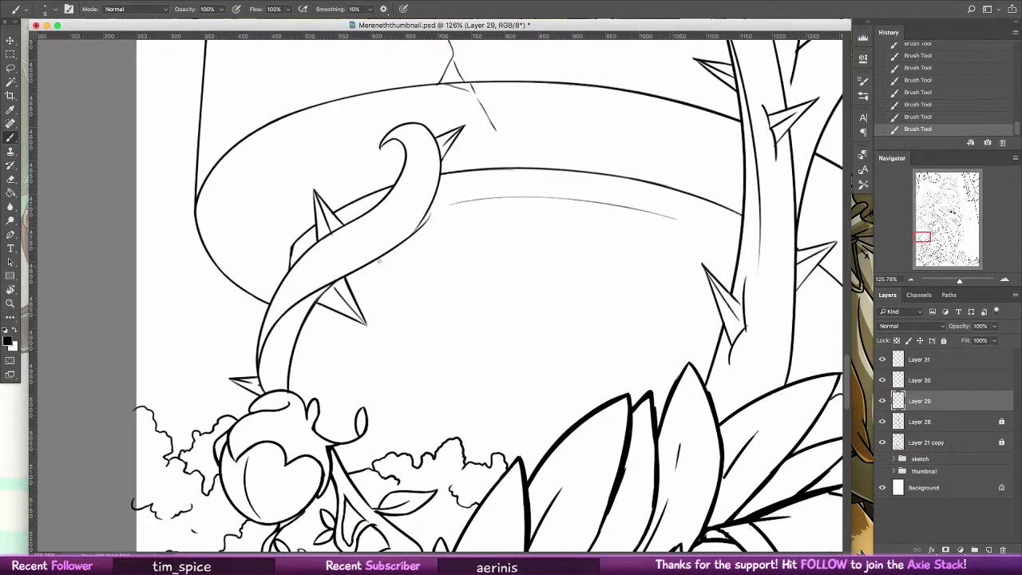
key("super+z")
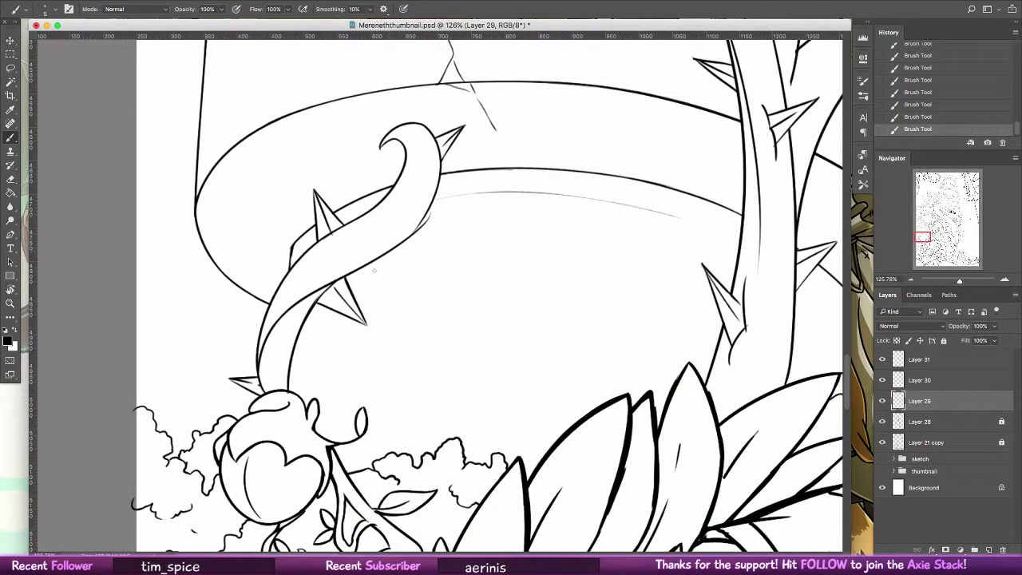
left_click_drag(395, 256, 629, 247)
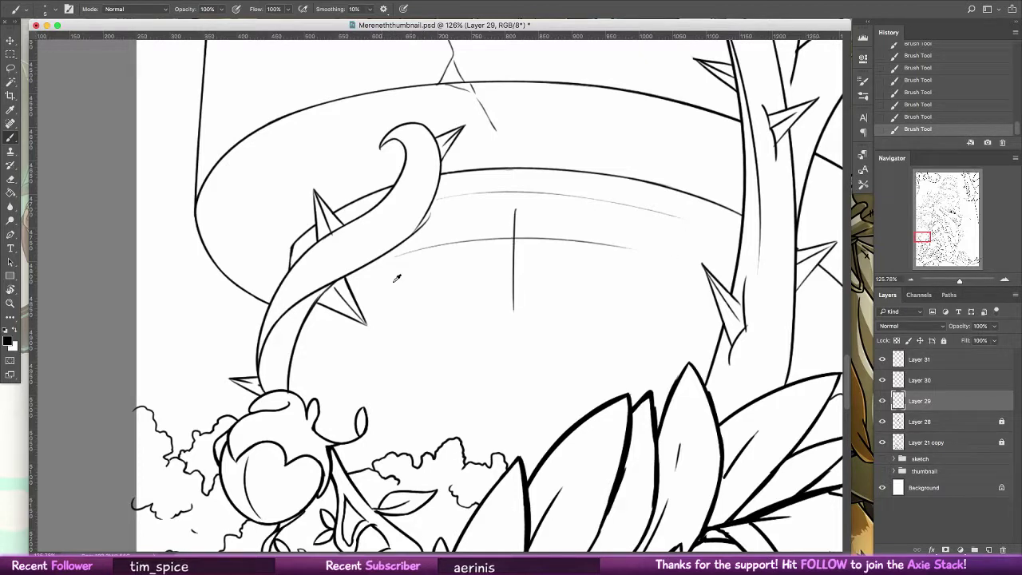
key("alt+super+z")
left_click_drag(529, 227, 523, 326)
key("alt+super+z")
left_click_drag(442, 231, 441, 292)
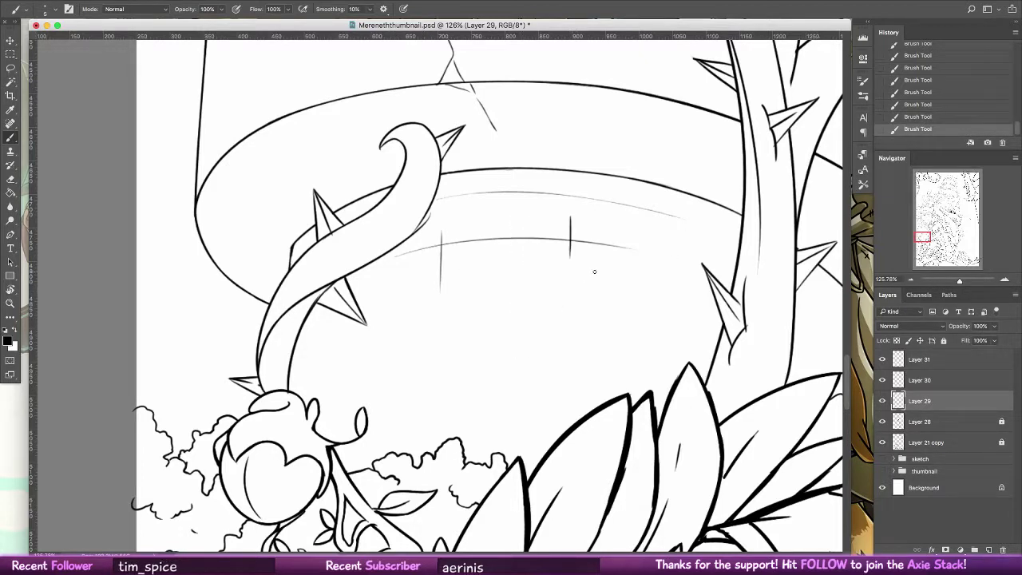
- Add a third curved brick course line beneath the others, starting beside the vine's lower thorn
mouse_move(395, 295)
left_mouse_down()
mouse_move(623, 285)
mouse_move(651, 296)
left_mouse_up()
key("super+z")
left_click_drag(361, 306, 557, 280)
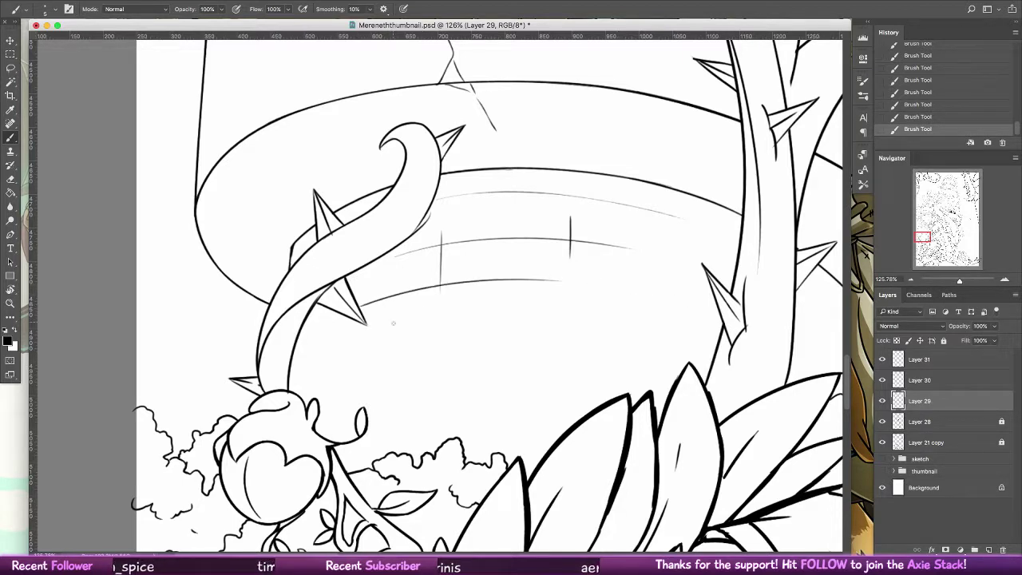
left_click_drag(523, 312, 663, 317)
key("super+z")
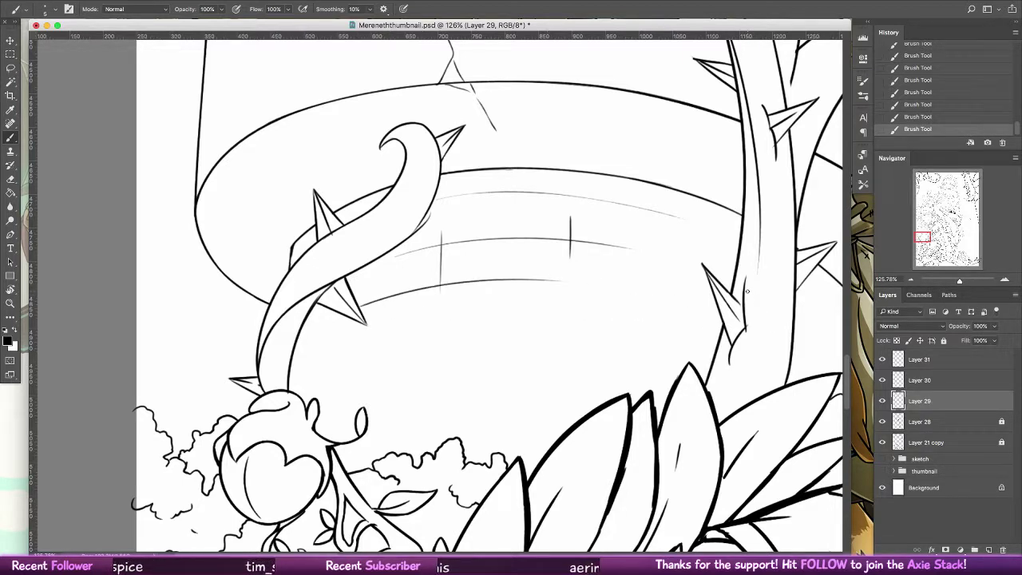
- On Layer 29, erase the stray tower line inside the vine next to the pointed leaves on the upper tower
left_click_drag(696, 254, 687, 543)
mouse_move(610, 64)
left_mouse_down()
mouse_move(626, 293)
mouse_move(615, 397)
left_mouse_up()
left_click_drag(658, 224, 606, 342)
mouse_move(644, 253)
left_mouse_down()
mouse_move(596, 375)
mouse_move(580, 471)
left_mouse_up()
mouse_move(614, 157)
left_mouse_down()
mouse_move(591, 342)
mouse_move(588, 332)
left_mouse_up()
left_click(10, 179)
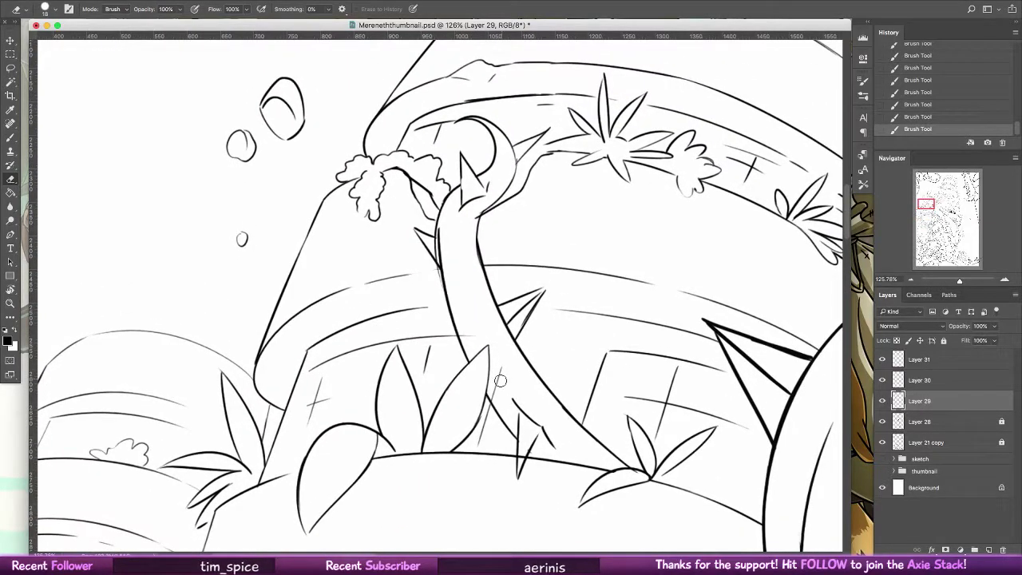
mouse_move(501, 381)
left_mouse_down()
mouse_move(495, 395)
mouse_move(499, 373)
left_mouse_up()
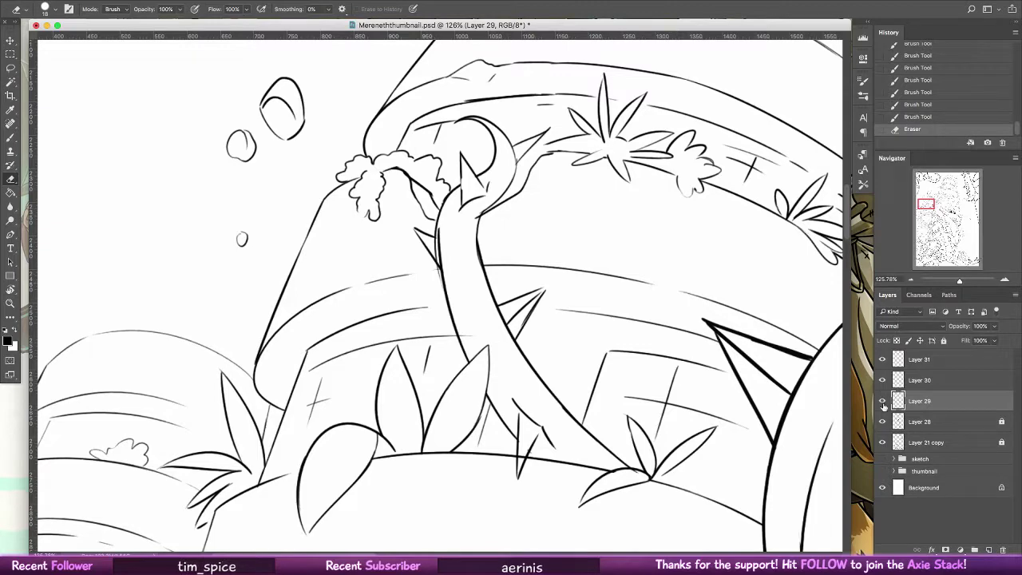
- Extend the tower's lower curved band line until it meets the edge of the long thorny vine
key("z")
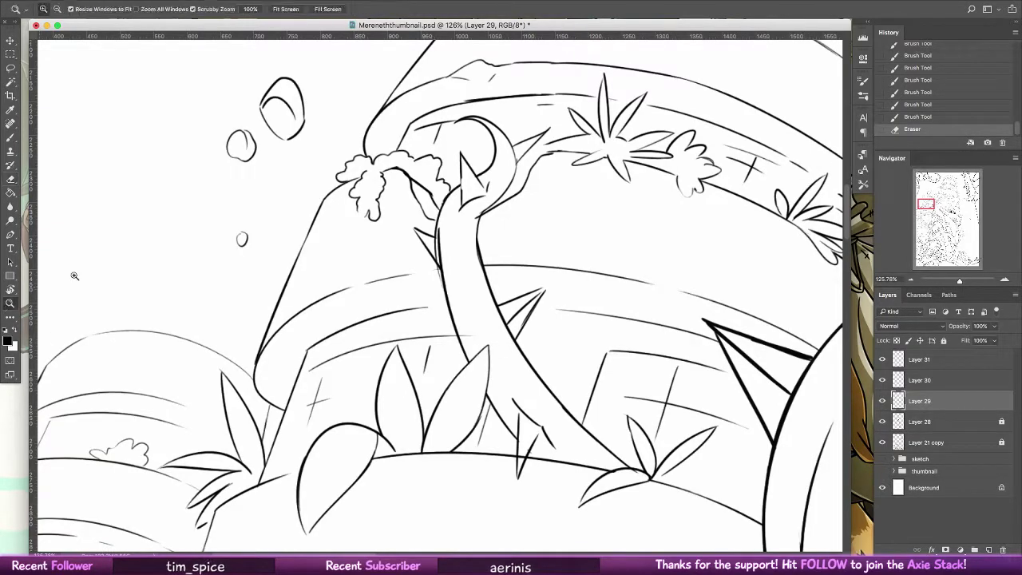
left_click_drag(684, 267, 588, 299)
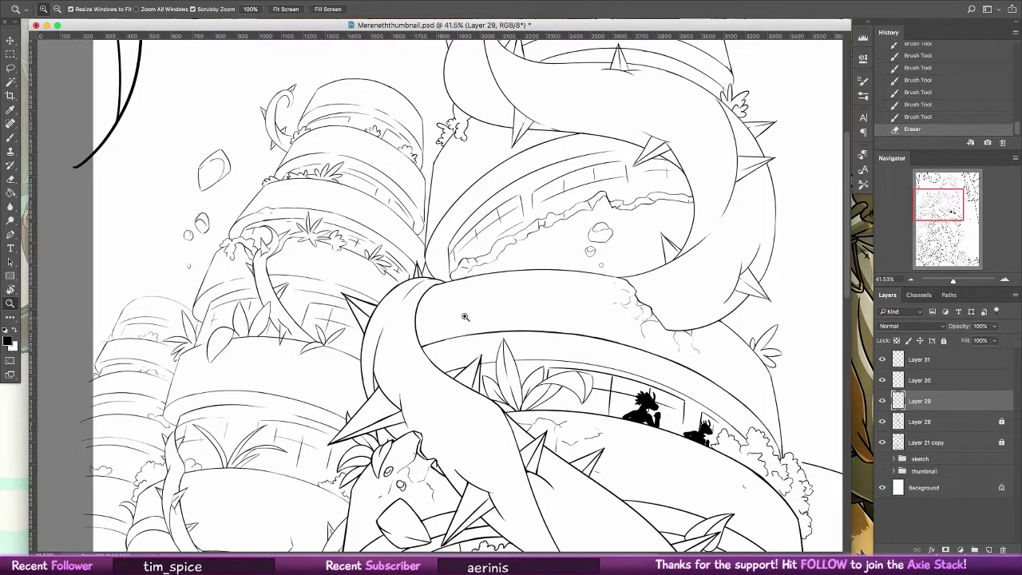
scroll(547, 348, "down", 2)
left_click_drag(546, 349, 519, 349)
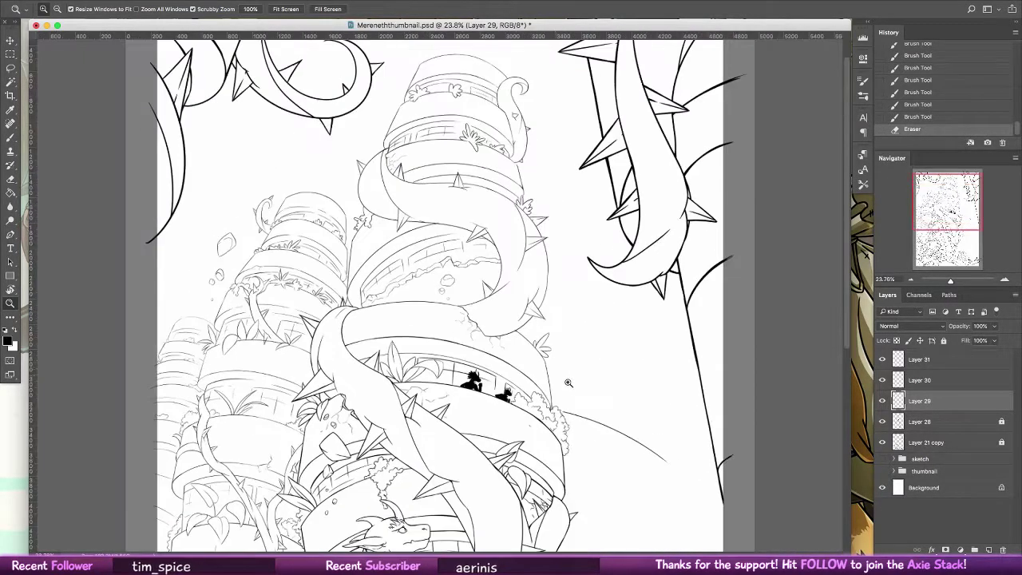
left_click_drag(568, 383, 551, 380)
left_click(551, 381)
left_click_drag(180, 397, 243, 396)
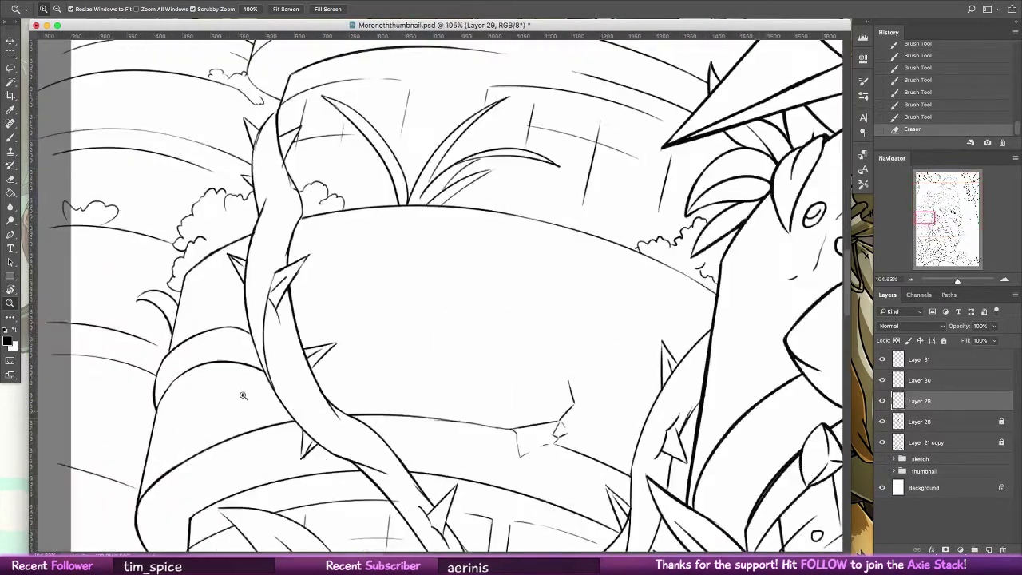
left_click(11, 137)
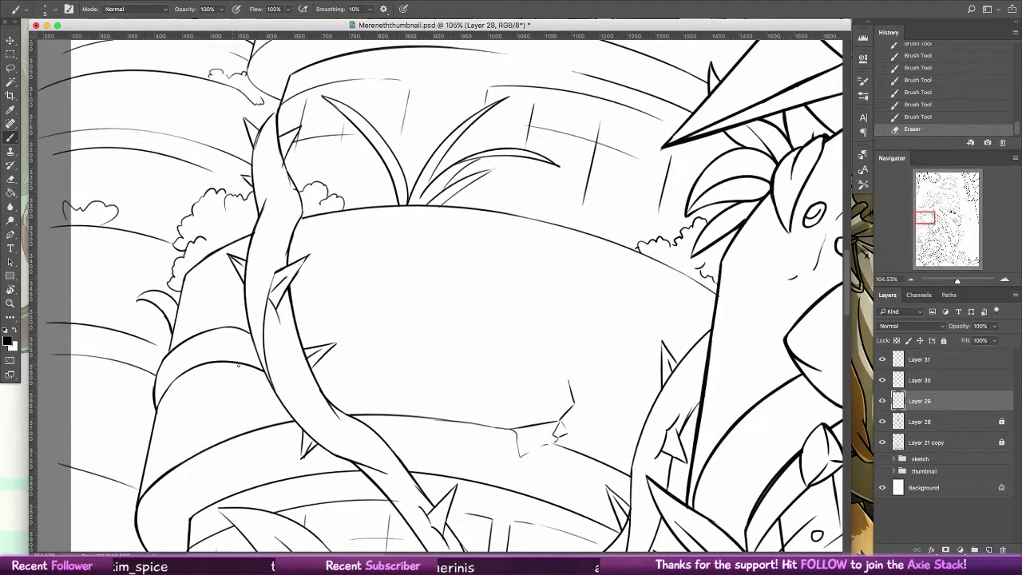
left_click_drag(238, 366, 271, 390)
key("super+z")
key("super+z")
left_click_drag(240, 366, 273, 392)
- On Layer 30, erase the short piece of vine outline between the tower's two curved band lines
key("e")
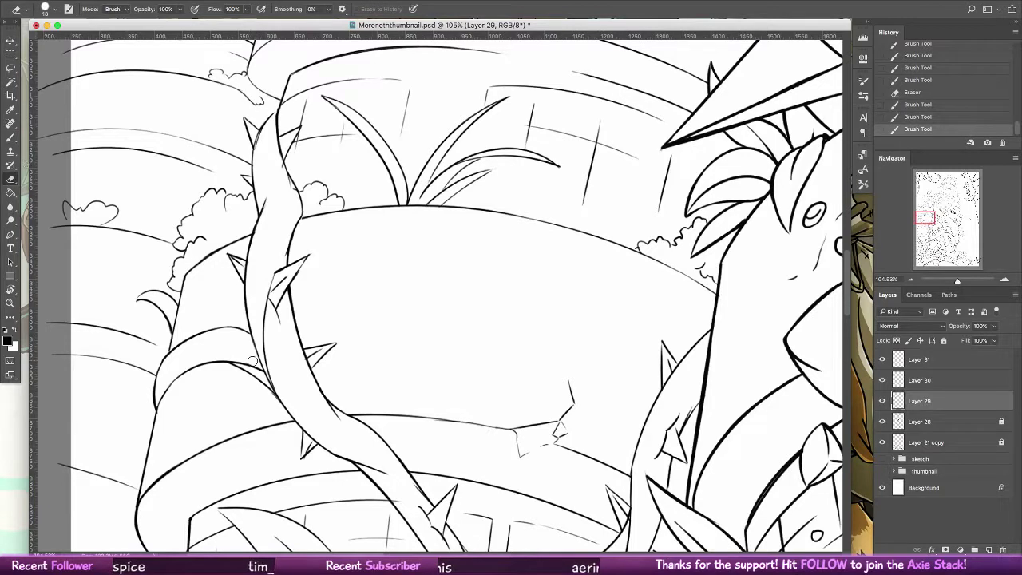
left_click(252, 332)
key("super+z")
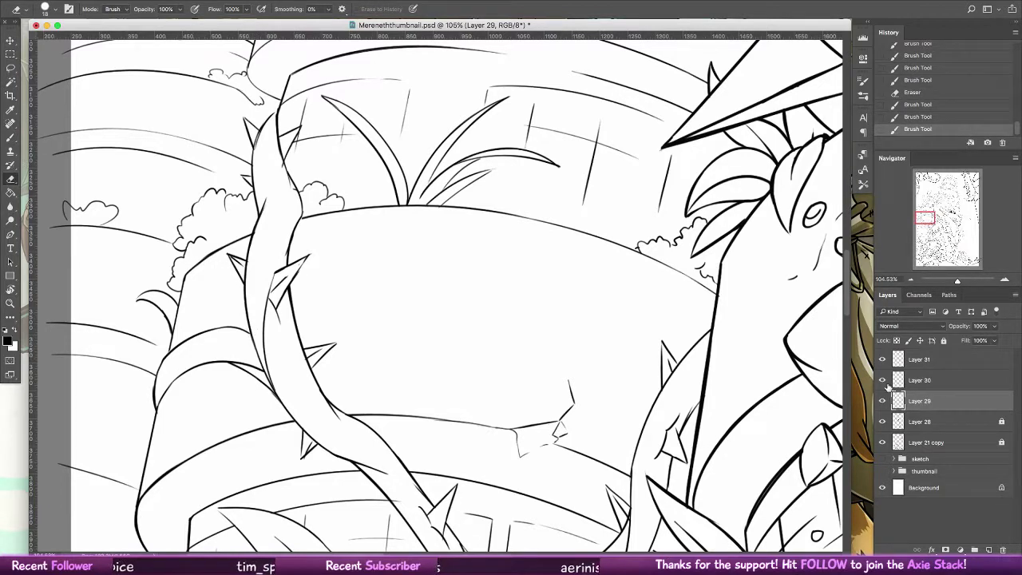
left_click(906, 380)
mouse_move(254, 363)
left_mouse_down()
mouse_move(258, 327)
mouse_move(266, 371)
mouse_move(253, 344)
left_mouse_up()
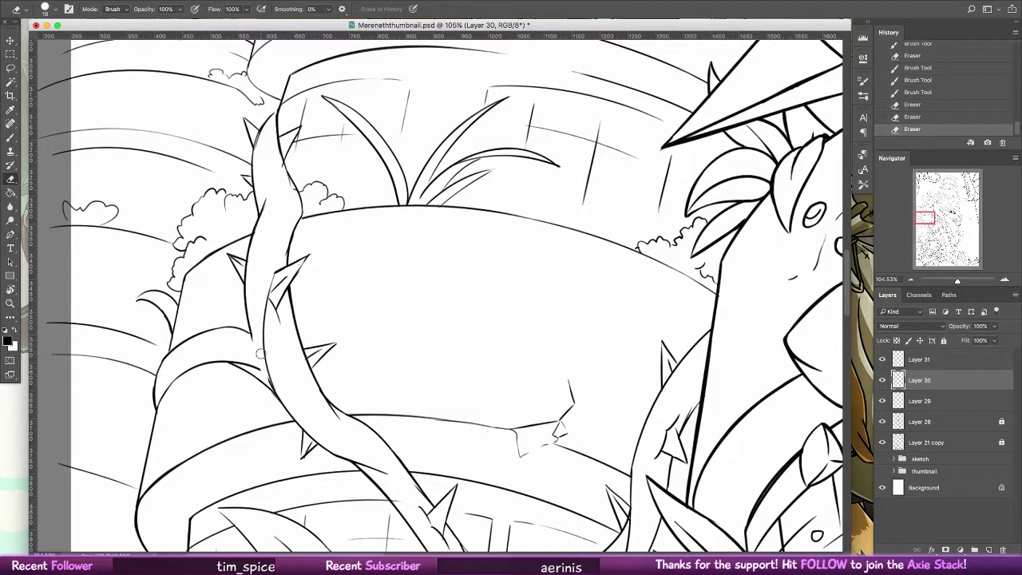
- Merge Layer 29, Layer 30 and Layer 31 into one layer
left_click(923, 398)
left_click(939, 360, "shift")
right_click(940, 360)
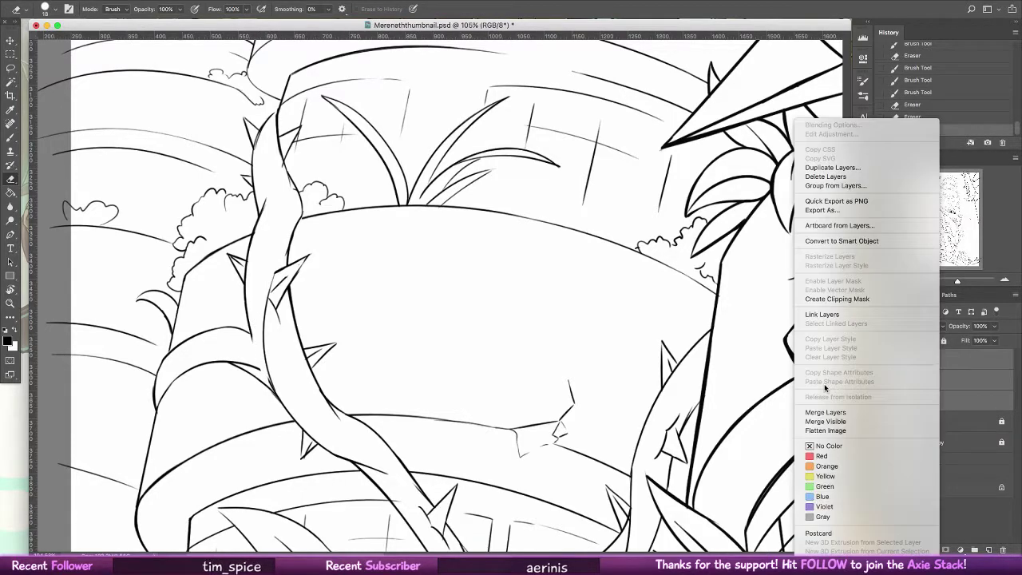
left_click(826, 412)
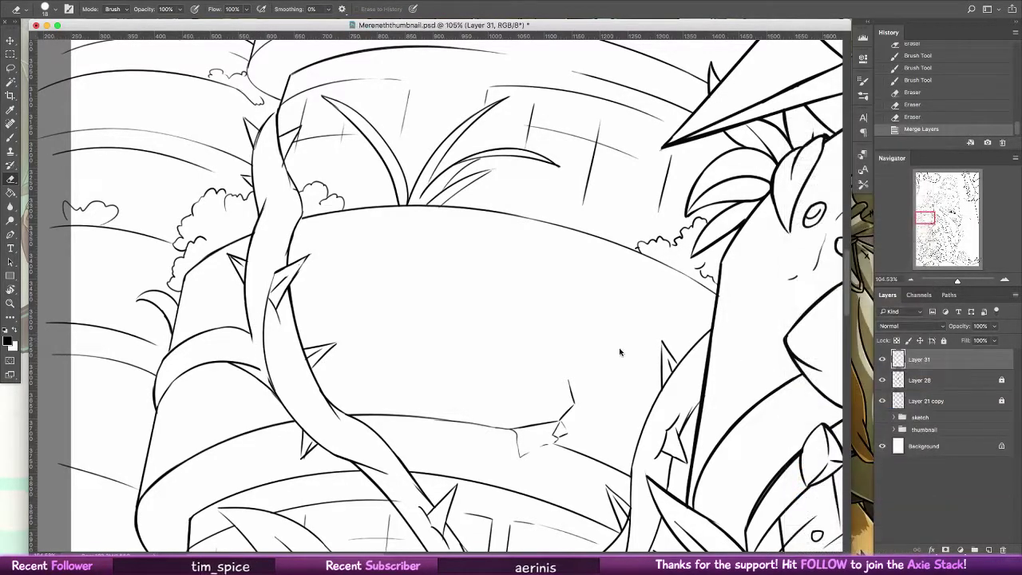
- Review the whole illustration and compare it with the merged Layer 31 hidden and shown
scroll(615, 319, "down", 10)
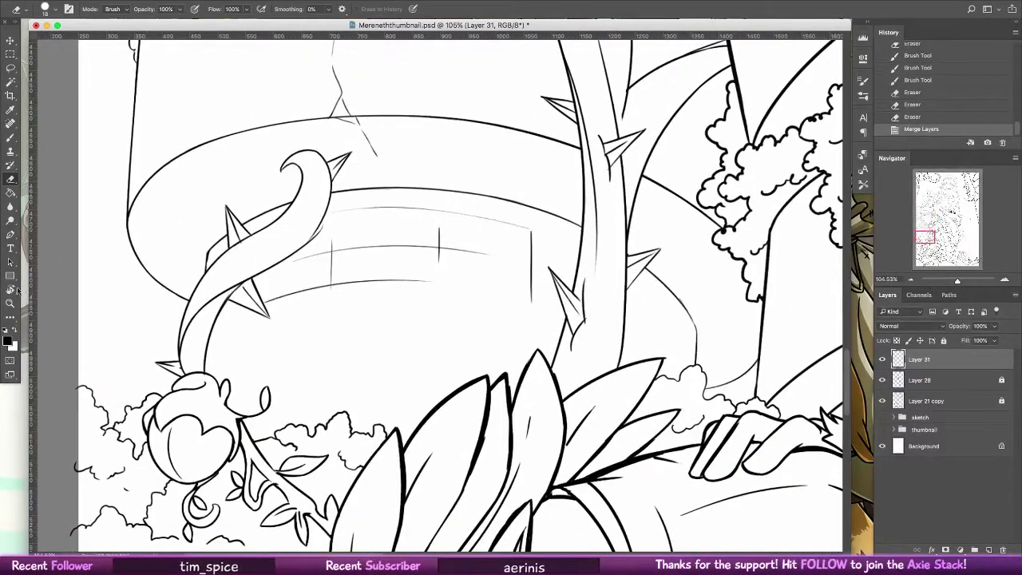
left_click(10, 302)
left_click_drag(750, 322, 571, 342)
left_click(883, 359)
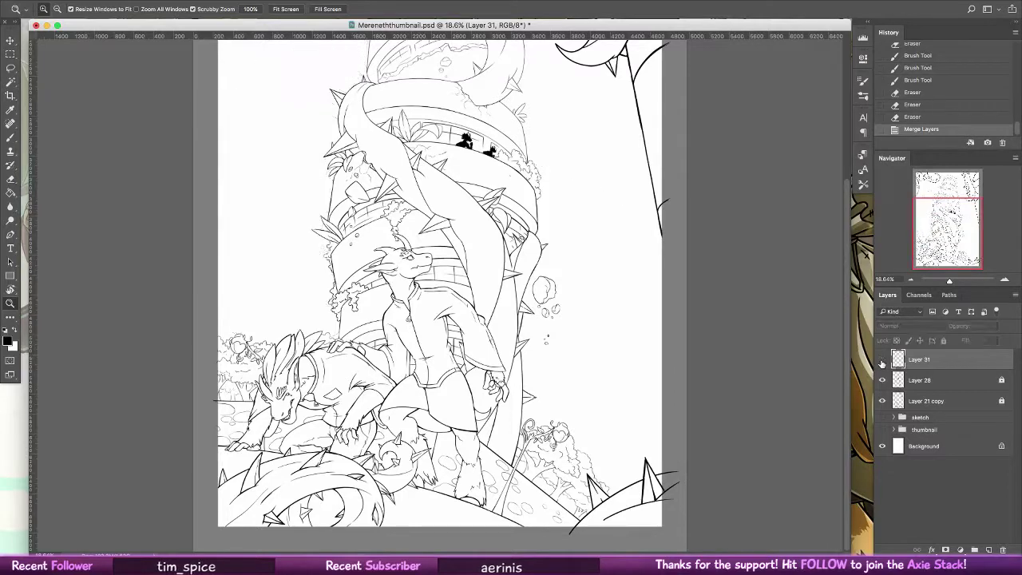
left_click(882, 359)
left_click(883, 360)
left_click(882, 360)
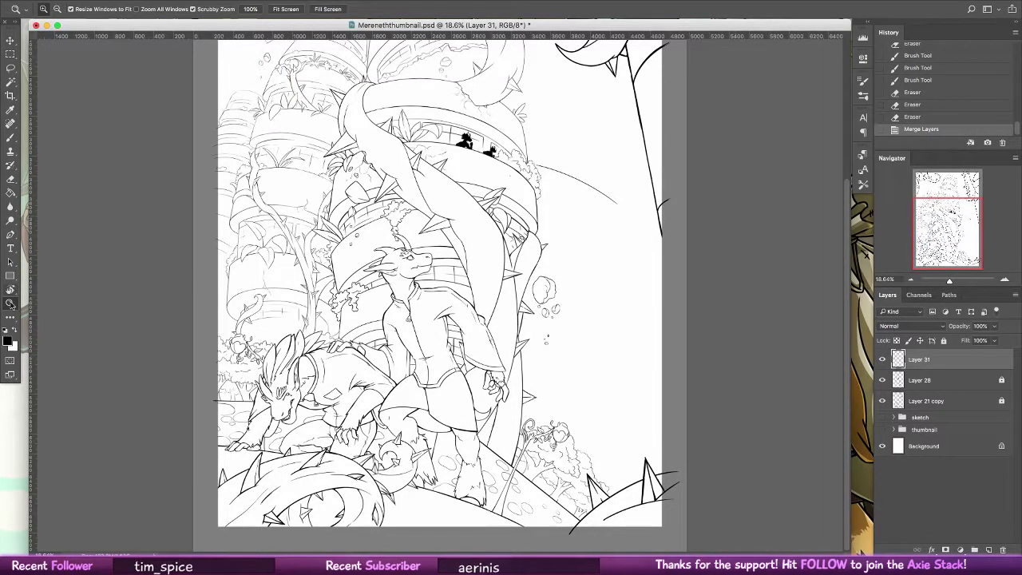
- Select the group of floating rocks beside the small background tower with the Lasso and move it away from the tower
scroll(574, 241, "down", 3)
left_click_drag(555, 273, 567, 277)
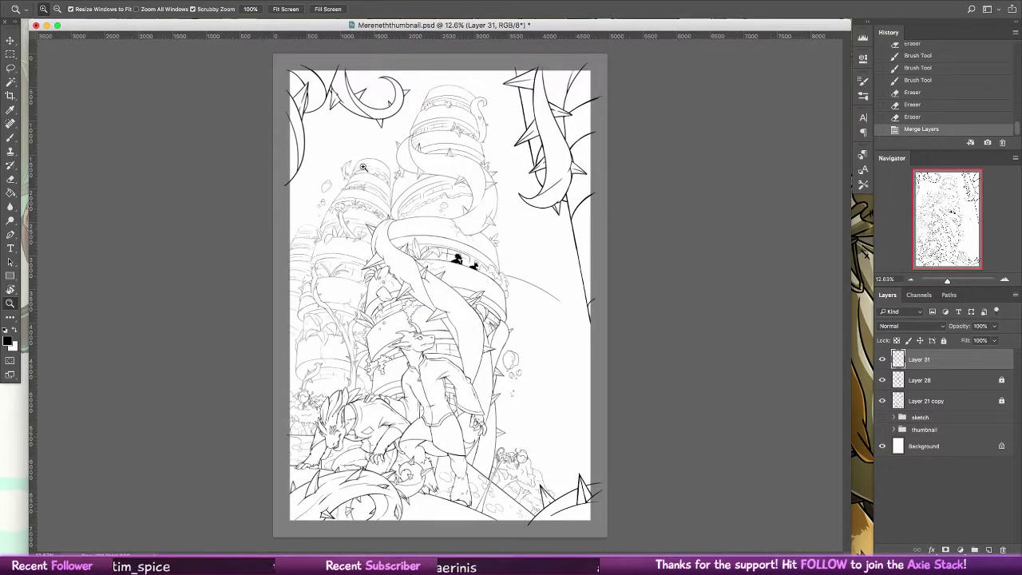
scroll(353, 206, "up", 3)
scroll(353, 206, "up", 2)
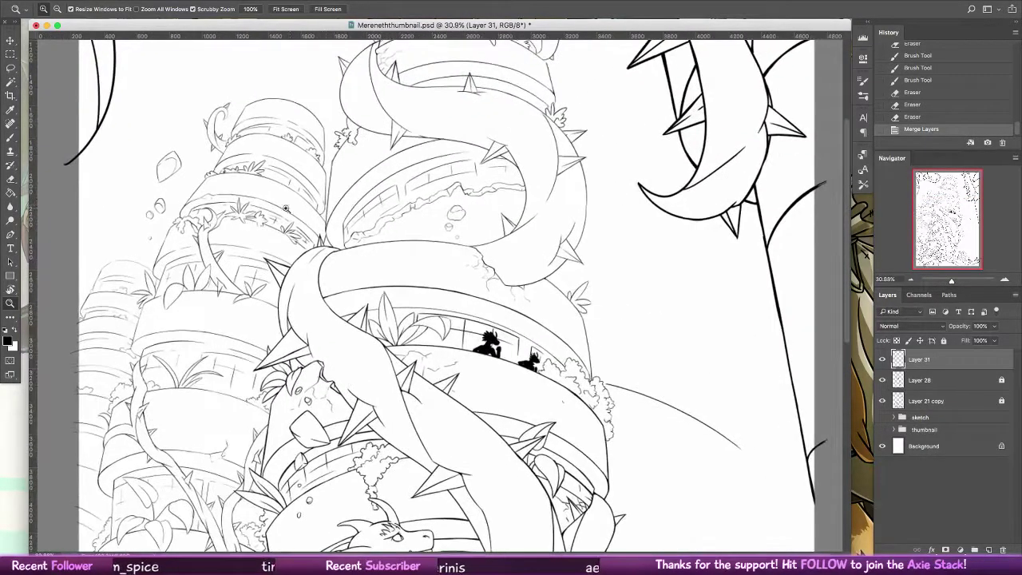
key("l")
mouse_move(198, 150)
left_mouse_down()
mouse_move(168, 235)
mouse_move(204, 128)
left_mouse_up()
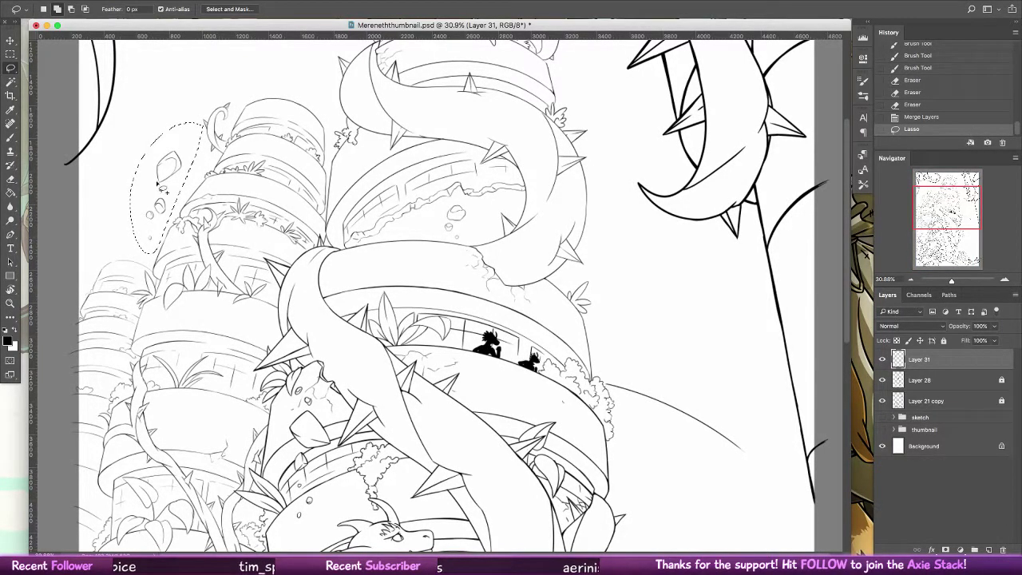
key("v")
left_click_drag(159, 224, 123, 226)
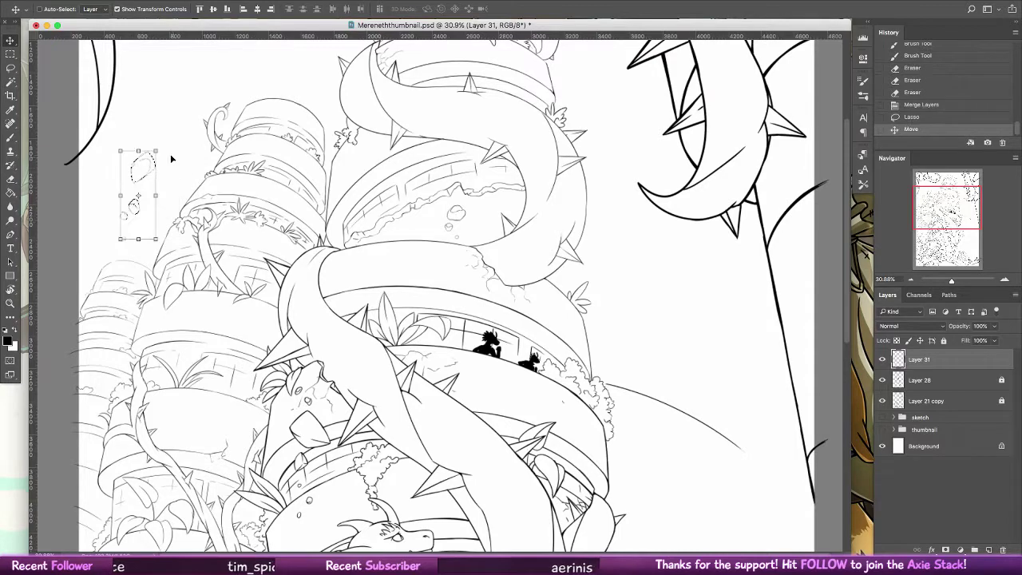
- Rotate the floating rocks slightly, lower them to just above the farthest tower's top, deselect and erase the overlap at the lowest rock
left_click_drag(171, 157, 156, 149)
left_click_drag(145, 188, 137, 230)
key("Return")
key("e")
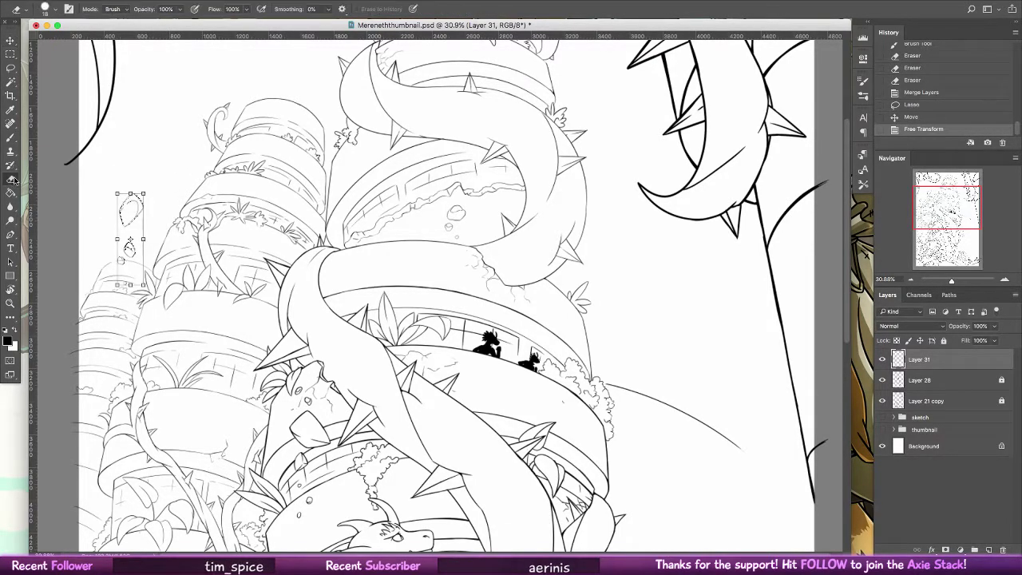
key("ctrl+d")
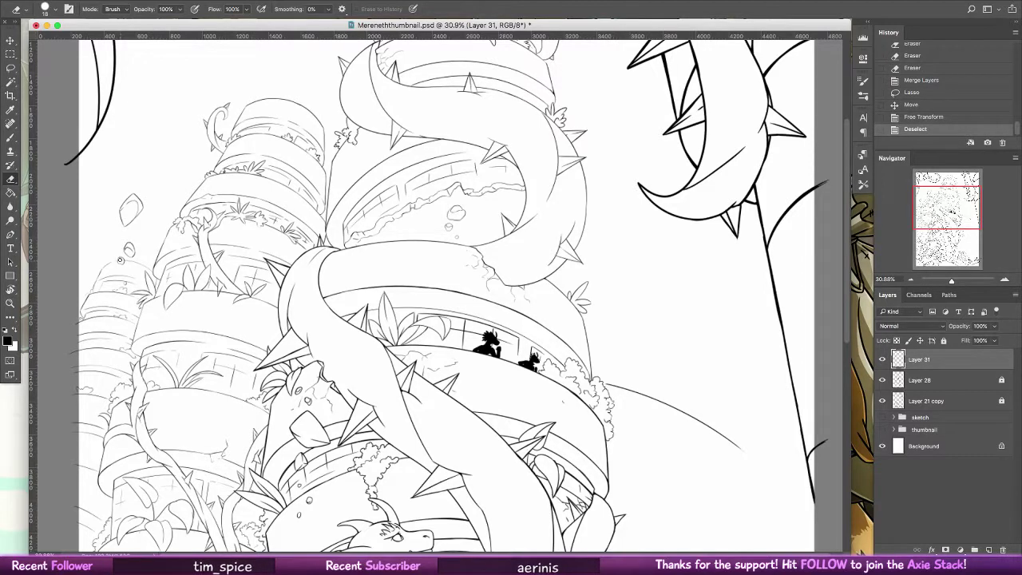
left_click(120, 259)
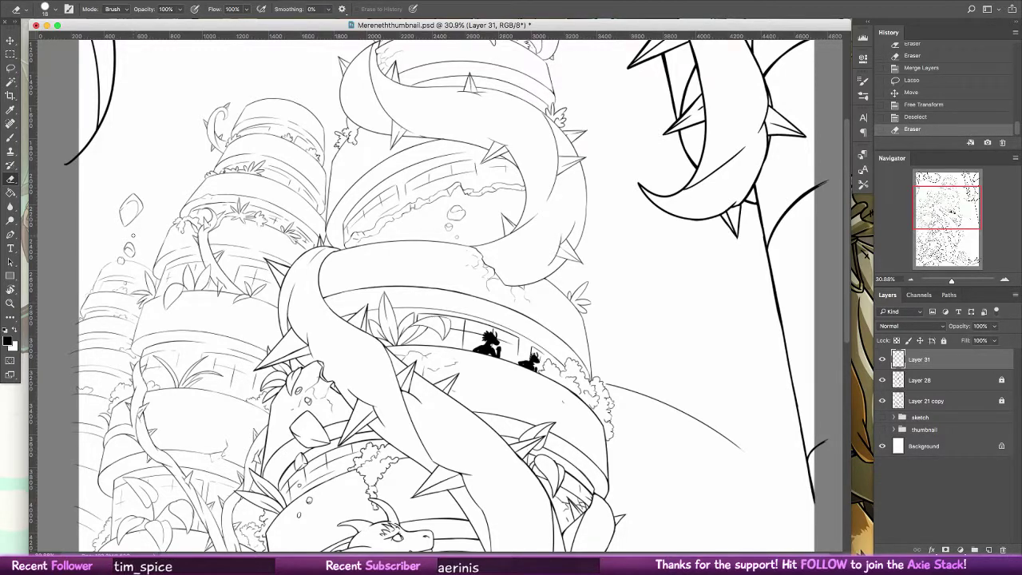
- With a 12 px eraser, remove the lines crossing the small thorn at the base of the background tower's thin vine
key("z")
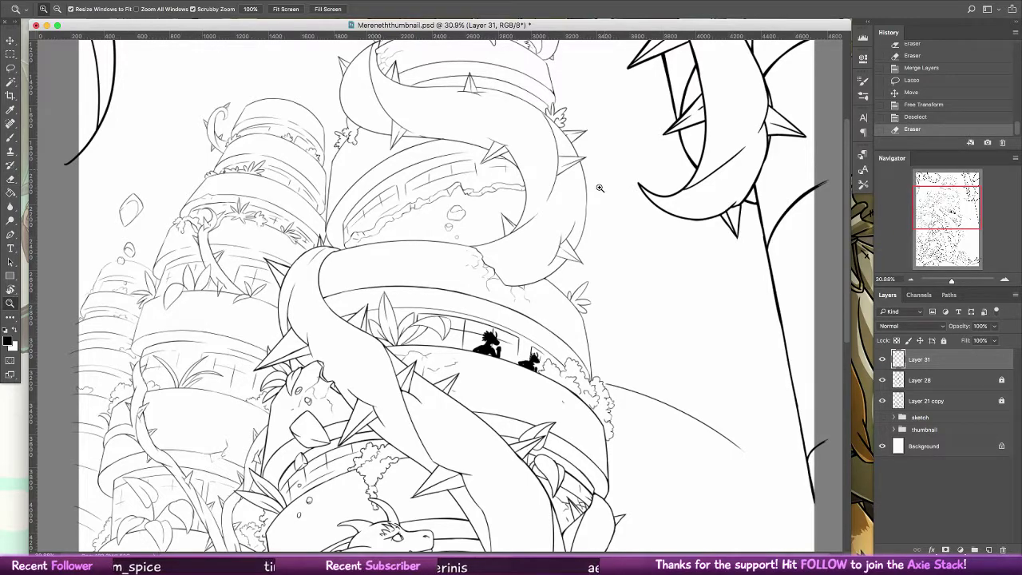
left_click_drag(429, 256, 335, 286)
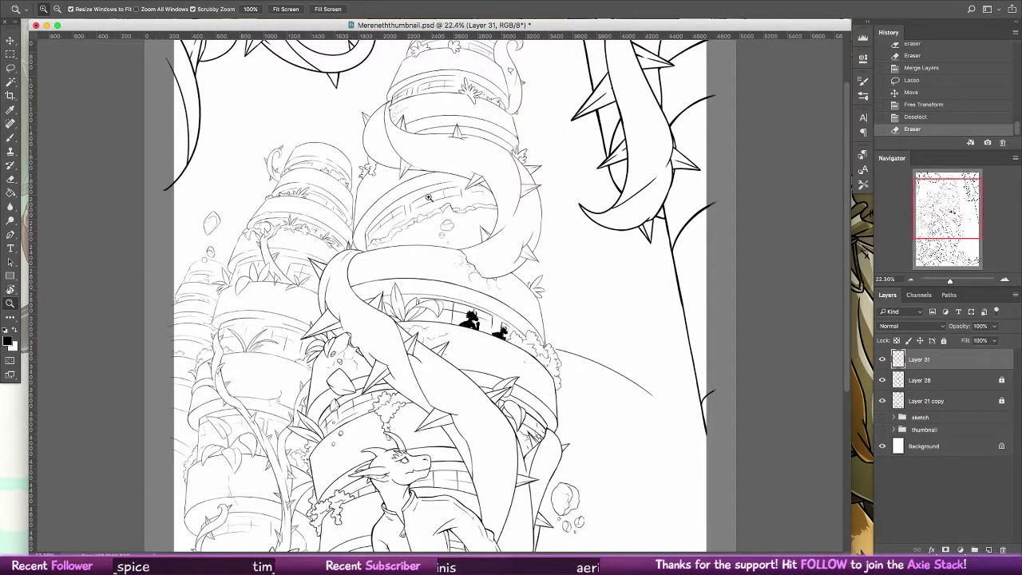
left_click_drag(264, 297, 338, 292)
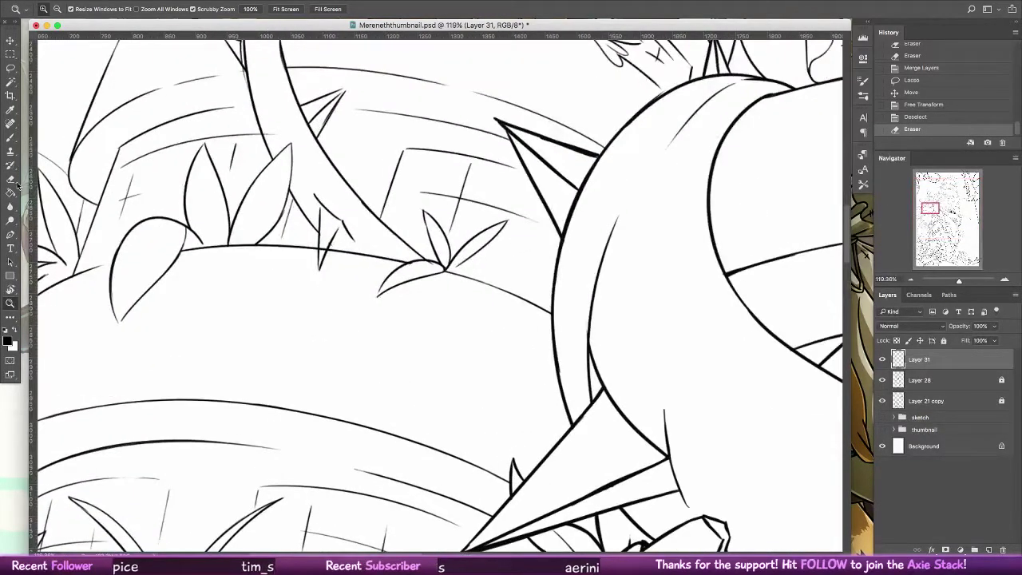
key("e")
left_click_drag(349, 243, 396, 313)
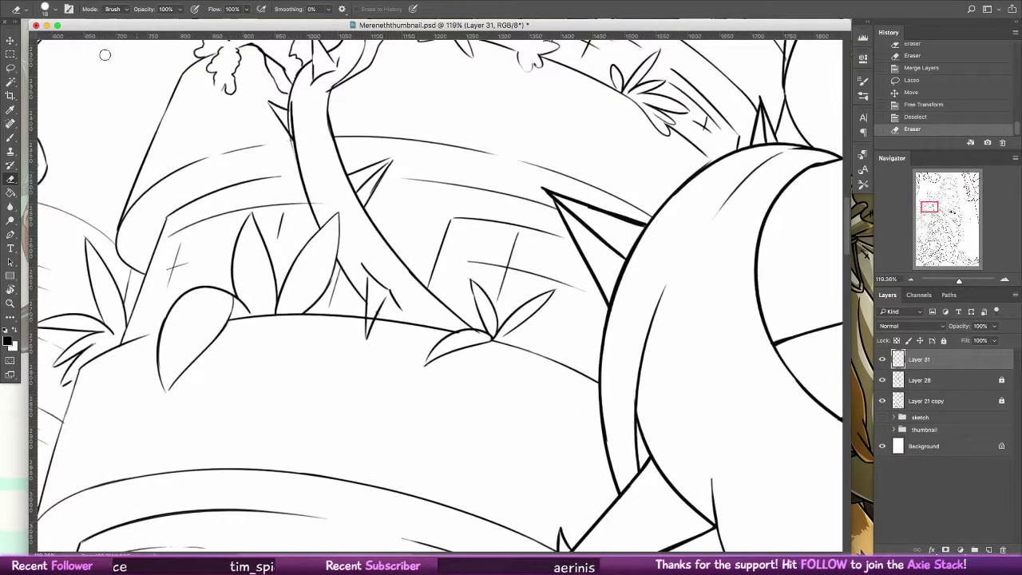
left_click(49, 8)
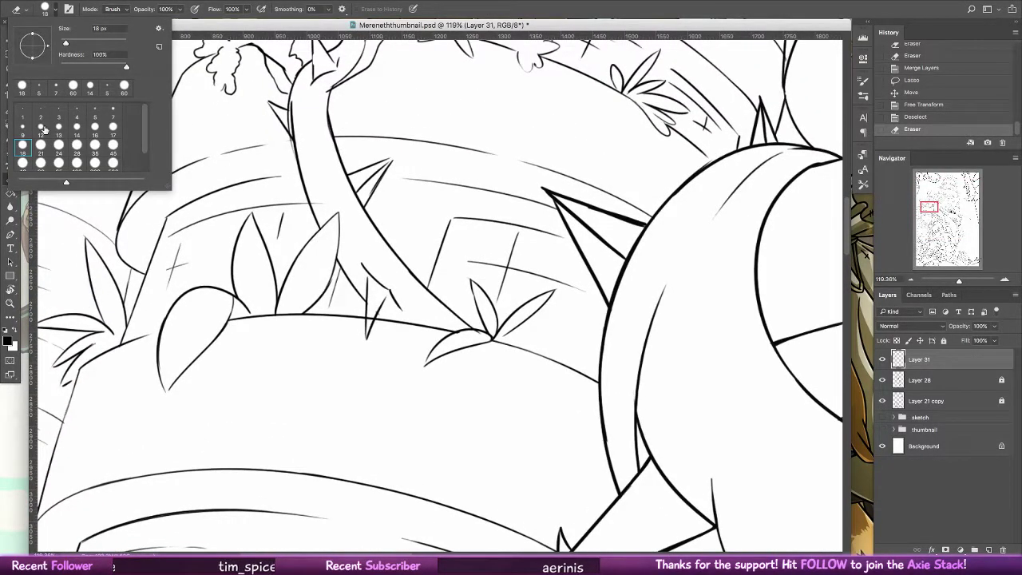
left_click(41, 126)
left_click(367, 322)
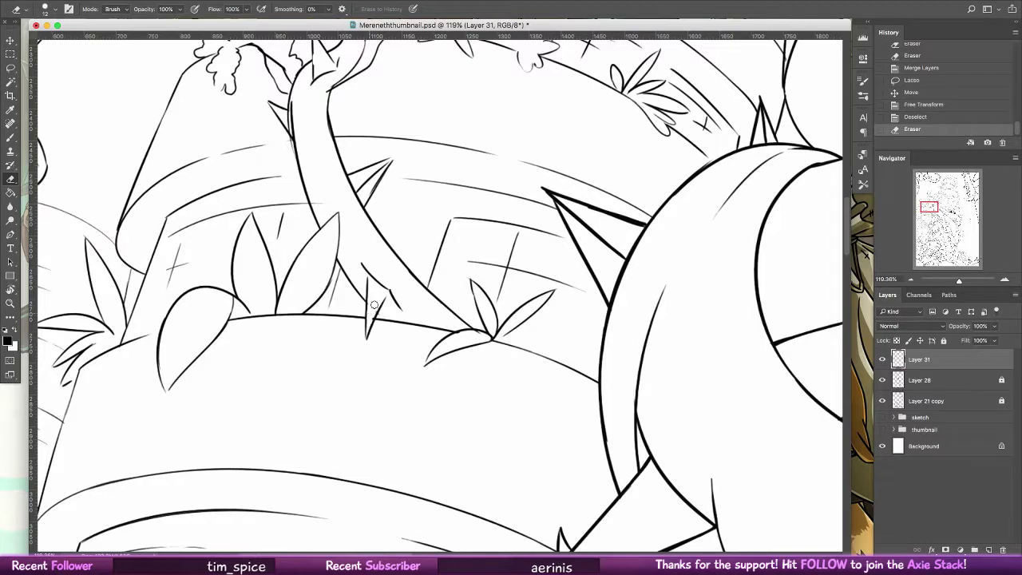
left_click(371, 309)
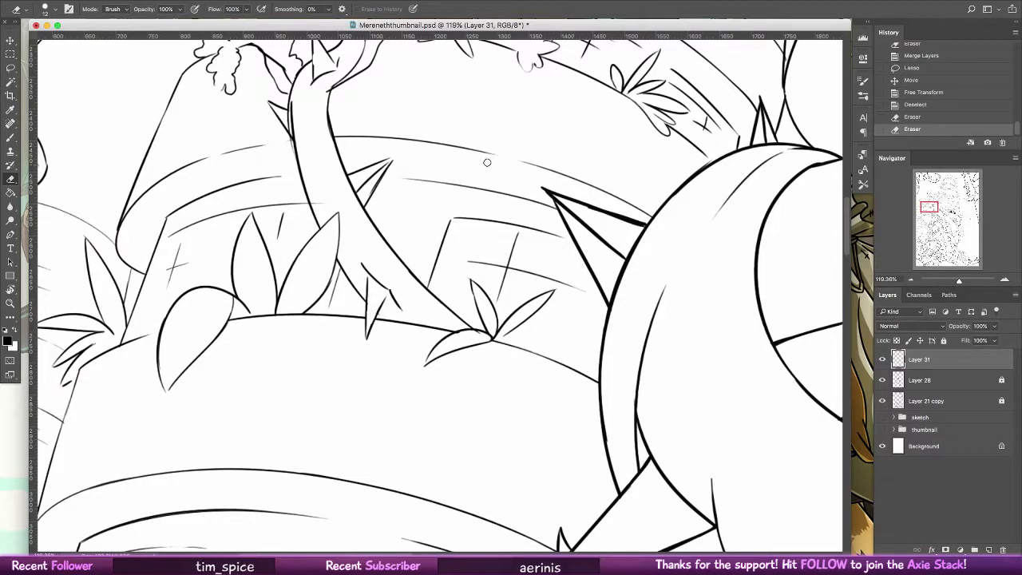
- Touch up the line art with small brush strokes where the curled vine meets the small background tower's upper ledge
key("z")
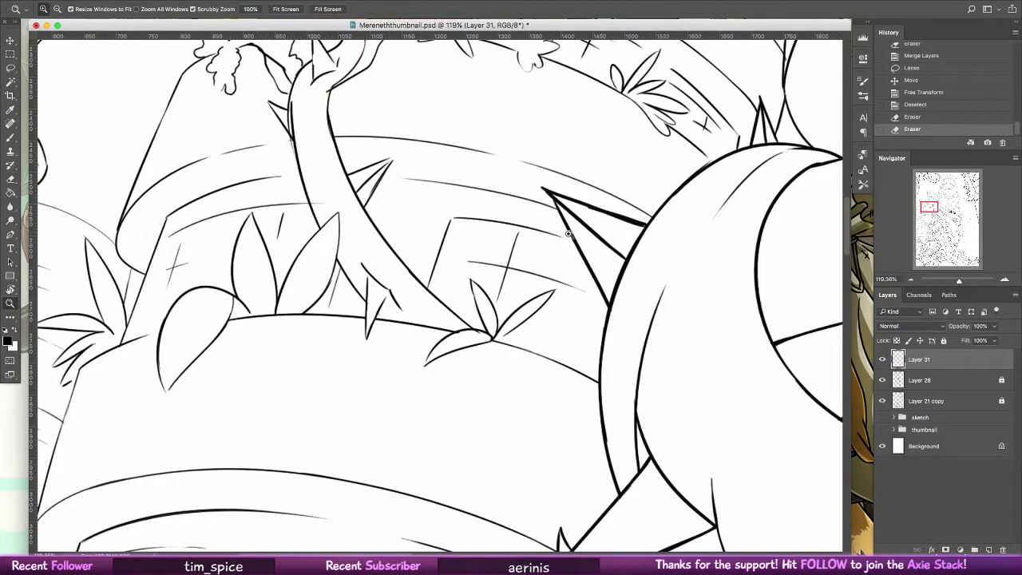
left_click_drag(199, 257, 144, 258)
key("e")
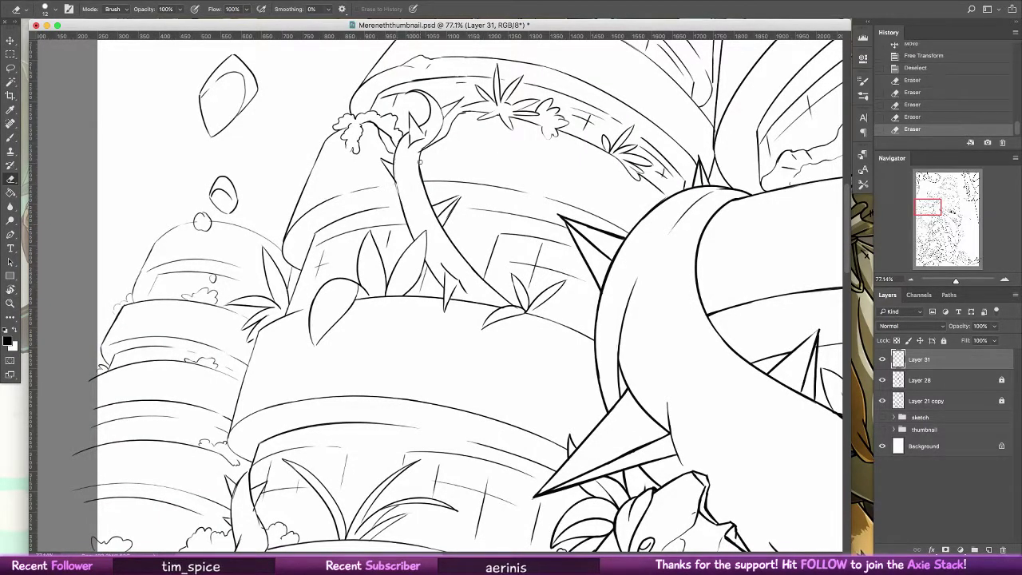
mouse_move(497, 243)
left_mouse_down()
mouse_move(490, 423)
mouse_move(475, 482)
left_mouse_up()
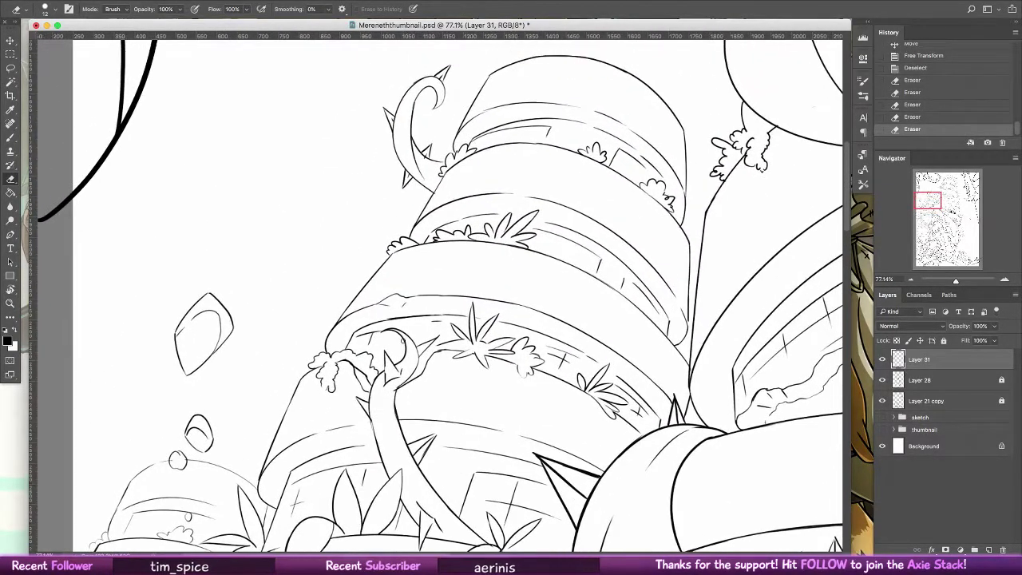
key("b")
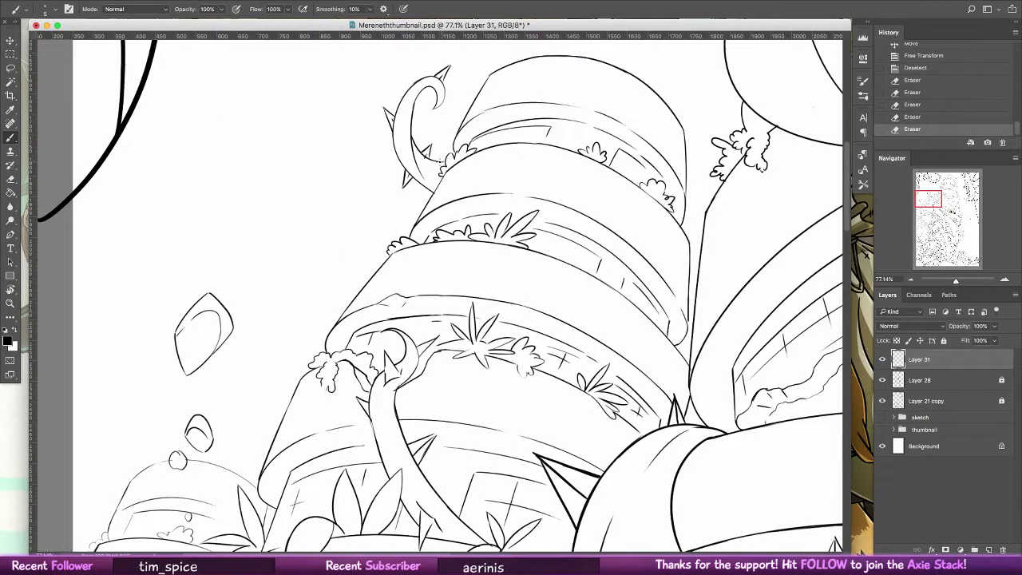
left_click_drag(429, 157, 466, 159)
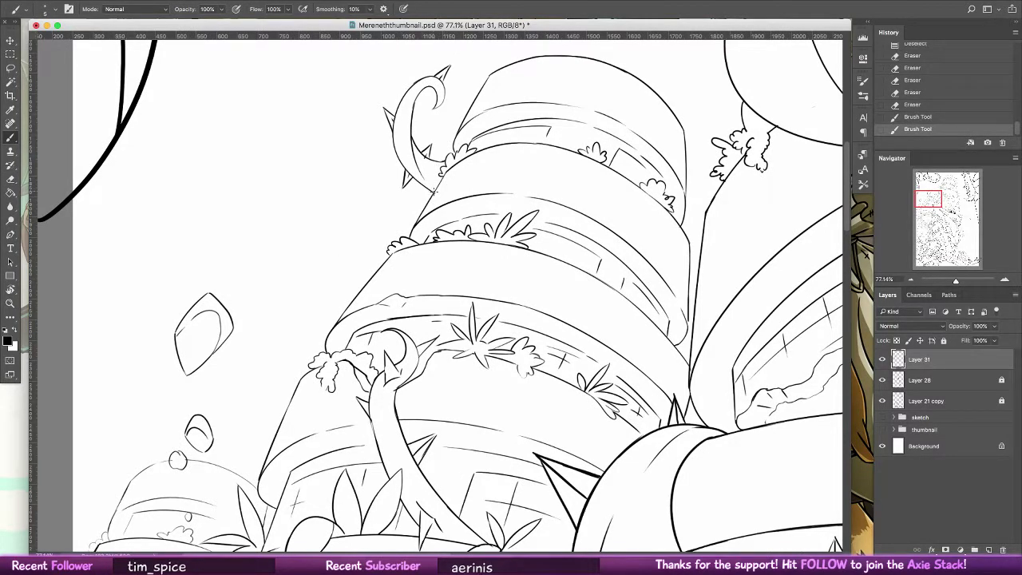
- Show the sketch group and examine the towers that are still uninked behind the large thorny vines
key("z")
left_click_drag(746, 212, 561, 290)
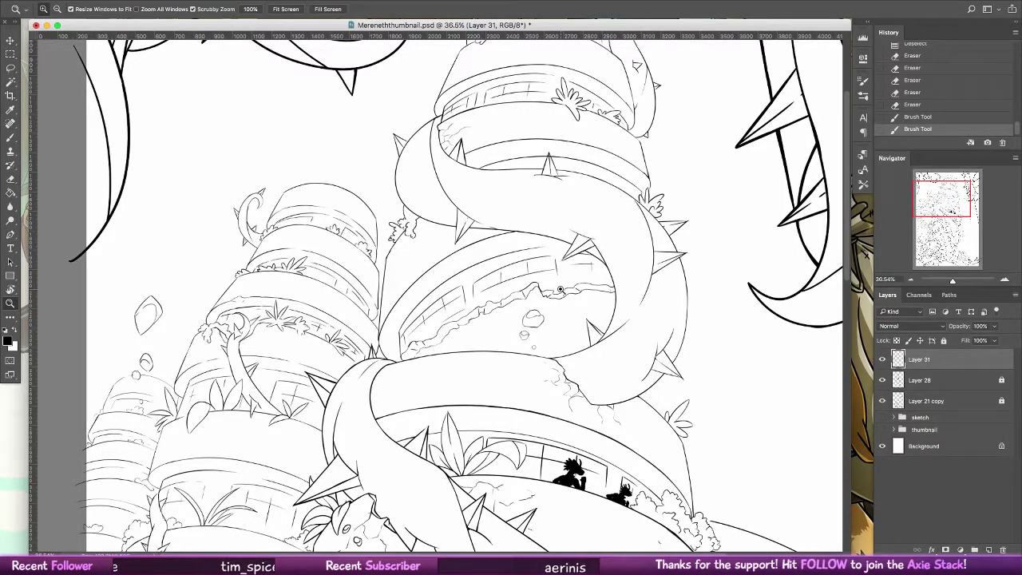
mouse_move(719, 333)
left_mouse_down()
mouse_move(639, 256)
mouse_move(551, 222)
left_mouse_up()
left_click(883, 417)
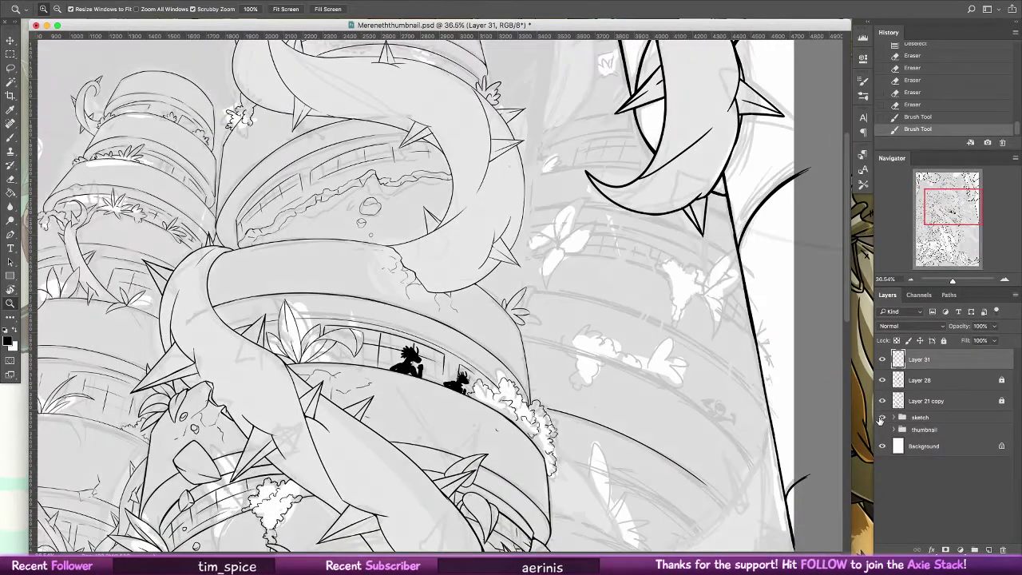
left_click_drag(578, 118, 578, 390)
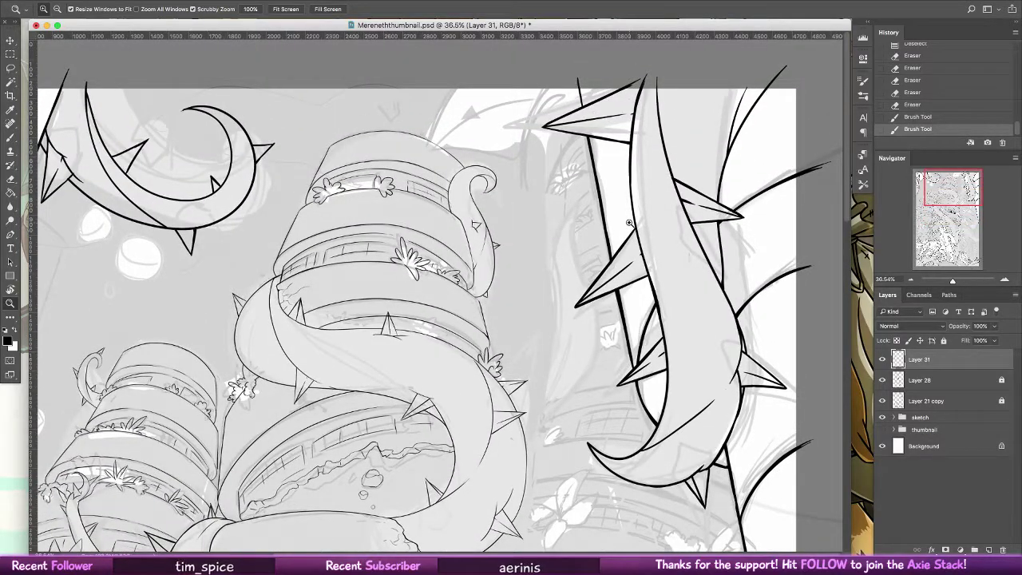
left_click_drag(670, 351, 668, 316)
scroll(711, 349, "down", 5)
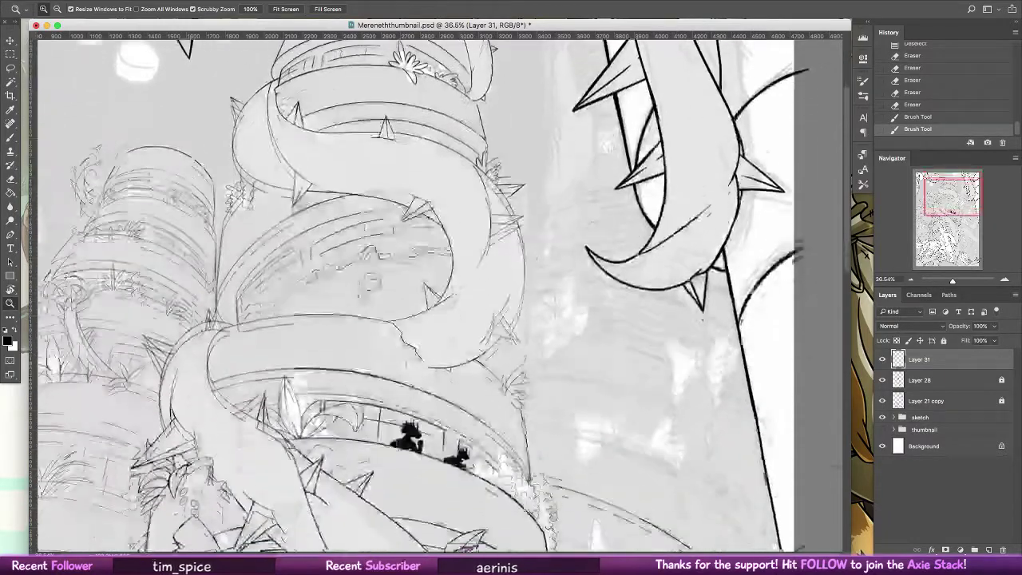
scroll(711, 349, "down", 7)
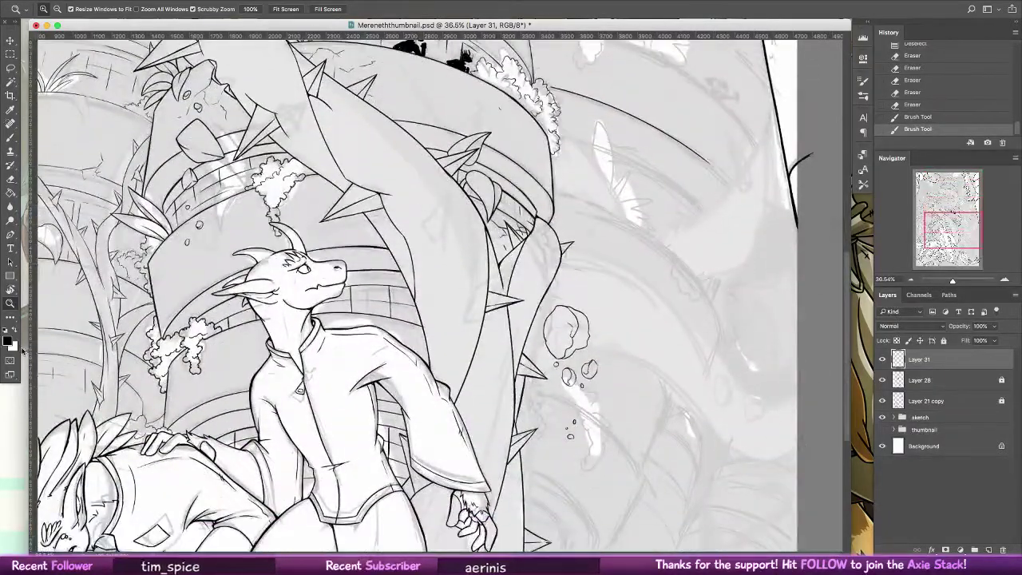
scroll(630, 229, "down", 5)
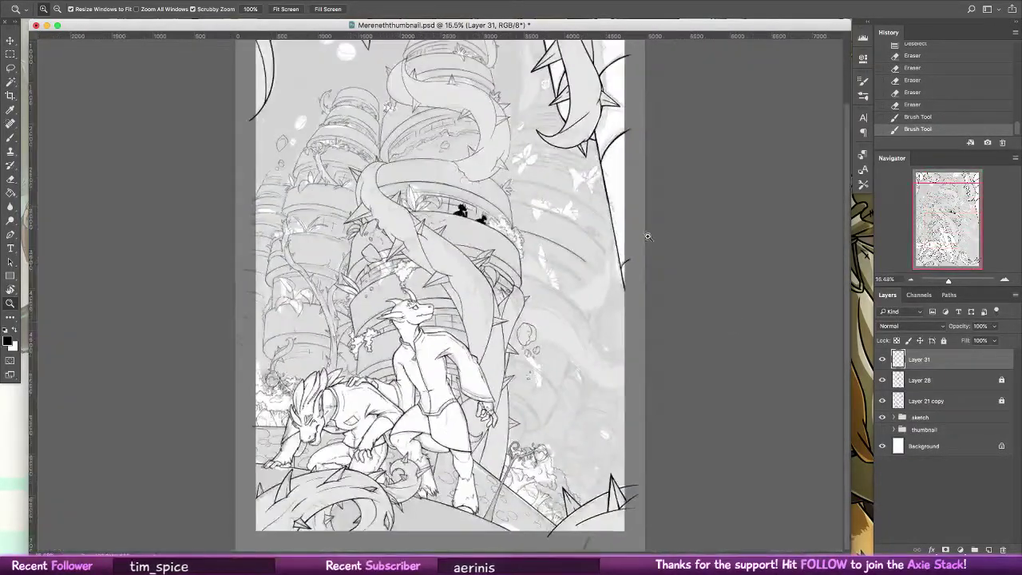
scroll(630, 303, "up", 5)
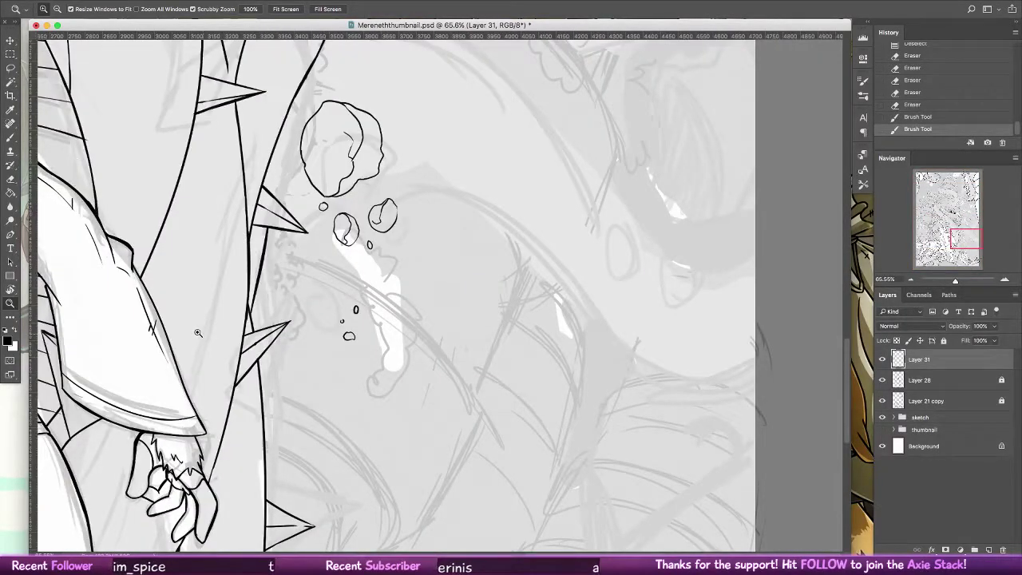
scroll(252, 281, "down", 3)
- Ink the rounded outer end of the sketched tower ledge below the floating rocks beside the large vine
key("r")
left_click_drag(252, 281, 438, 485)
key("b")
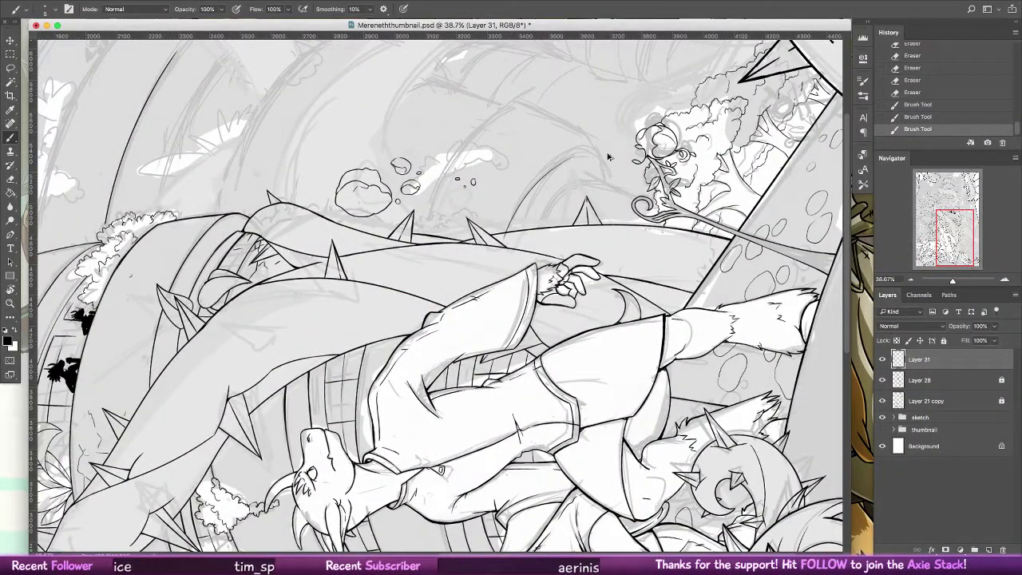
left_click_drag(603, 182, 539, 178)
left_click_drag(510, 225, 550, 161)
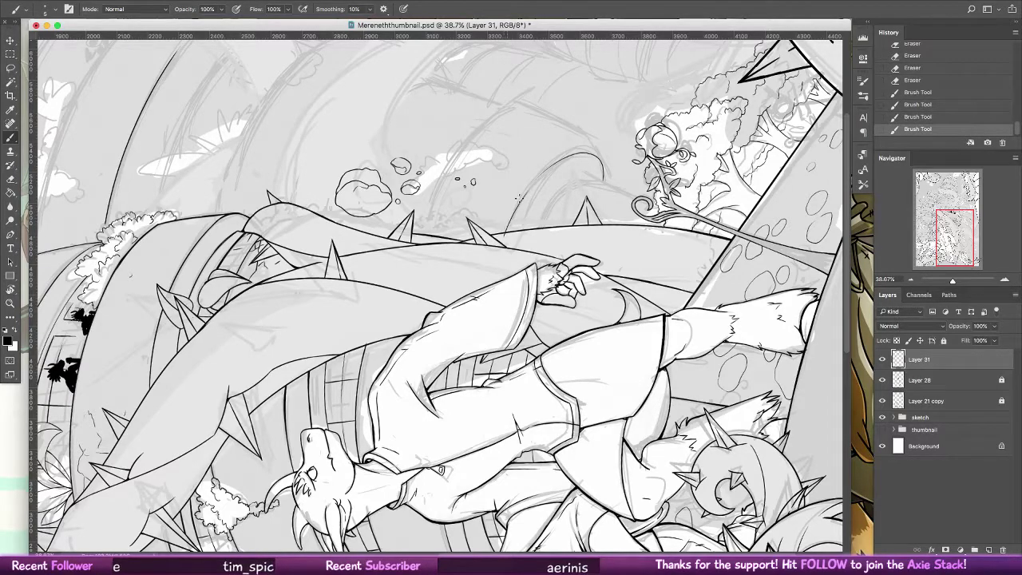
left_click_drag(518, 198, 551, 162)
key("alt+super+z")
key("alt+super+z")
- Ink the ledge's curved edge from its rounded end to the large vine, and add a second curved line inside it
left_click_drag(505, 231, 557, 160)
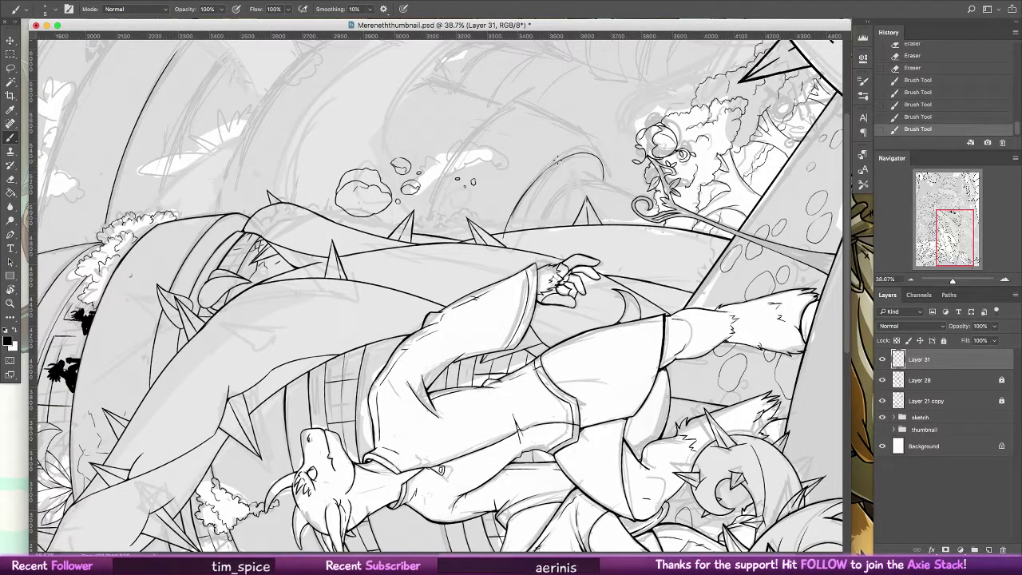
key("super+z")
key("super+shift+z")
key("super+z")
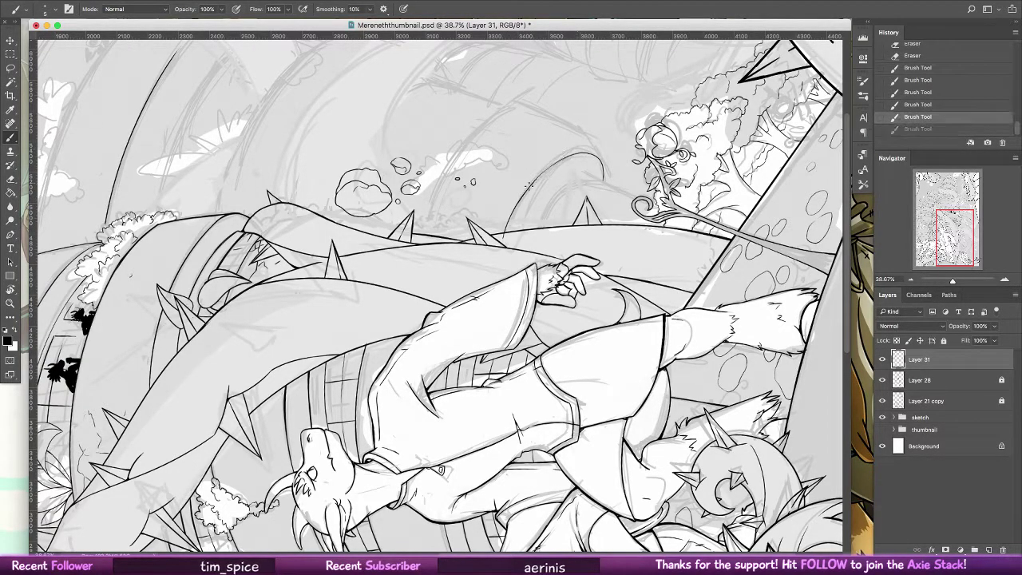
key("super+shift+z")
left_click(538, 236)
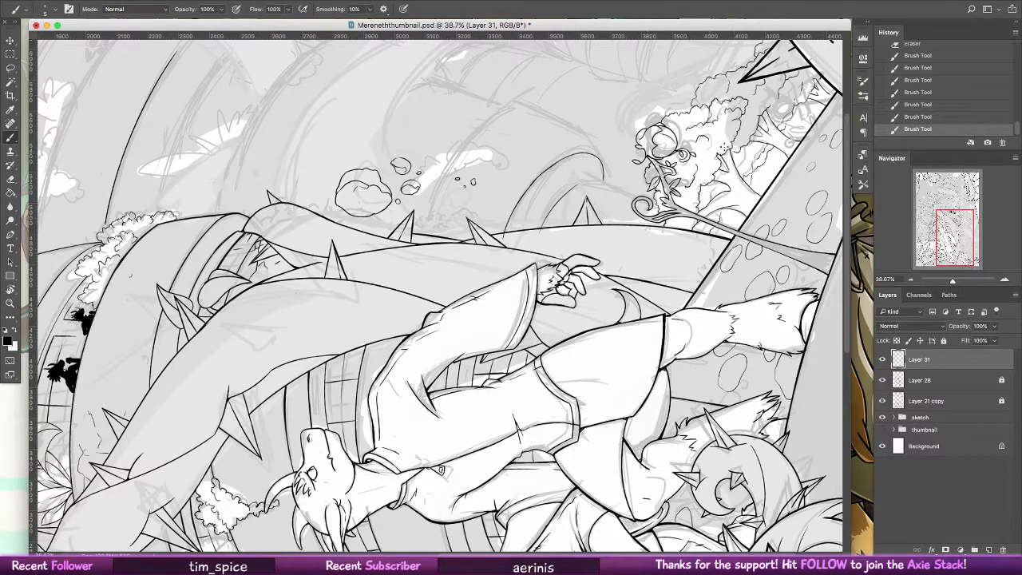
key("super+z")
key("super+z")
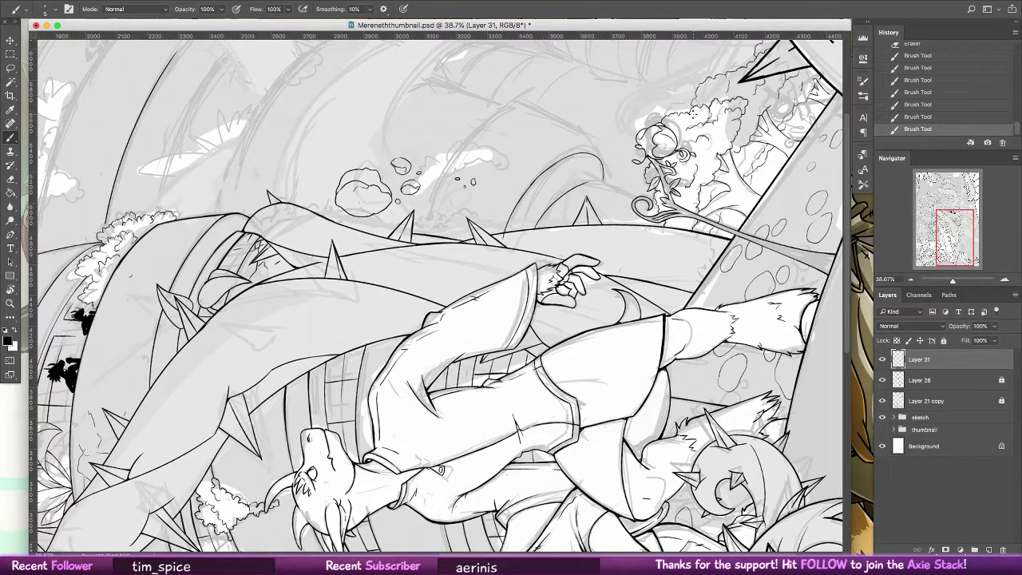
- Ink the narrow upper tower section's side line from the curled vine down to the rounded ledge
key("r")
mouse_move(694, 115)
left_mouse_down()
mouse_move(336, 191)
mouse_move(327, 209)
mouse_move(414, 362)
left_mouse_up()
key("b")
key("space")
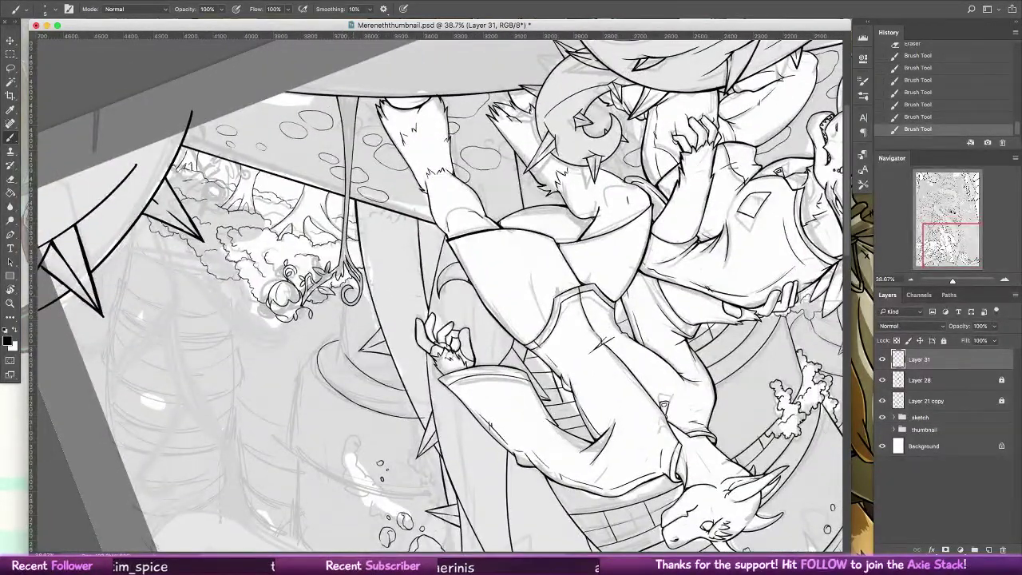
key("super+alt+z")
key("super+alt+z")
key("super+shift+z")
key("super+shift+z")
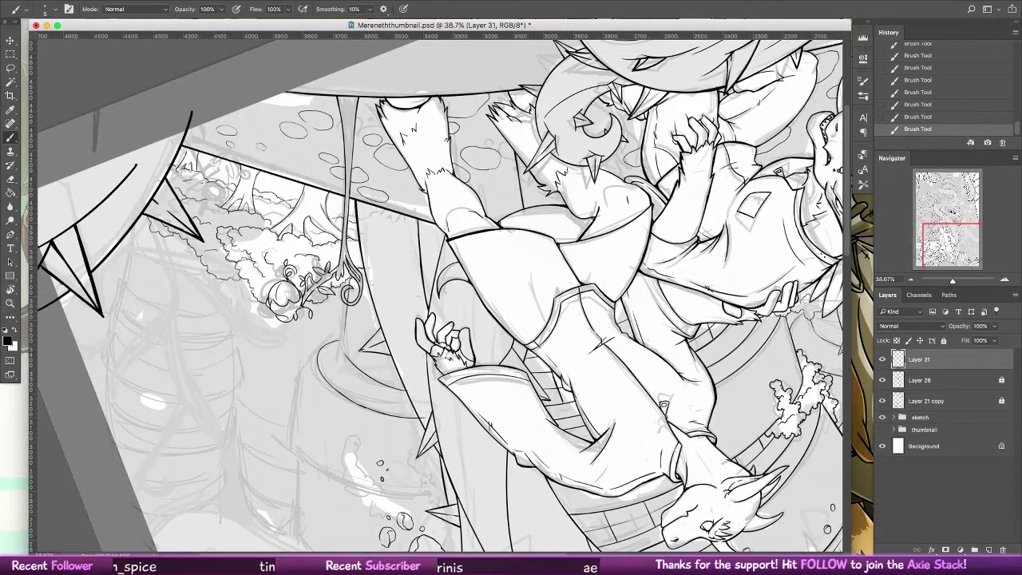
key("super+z")
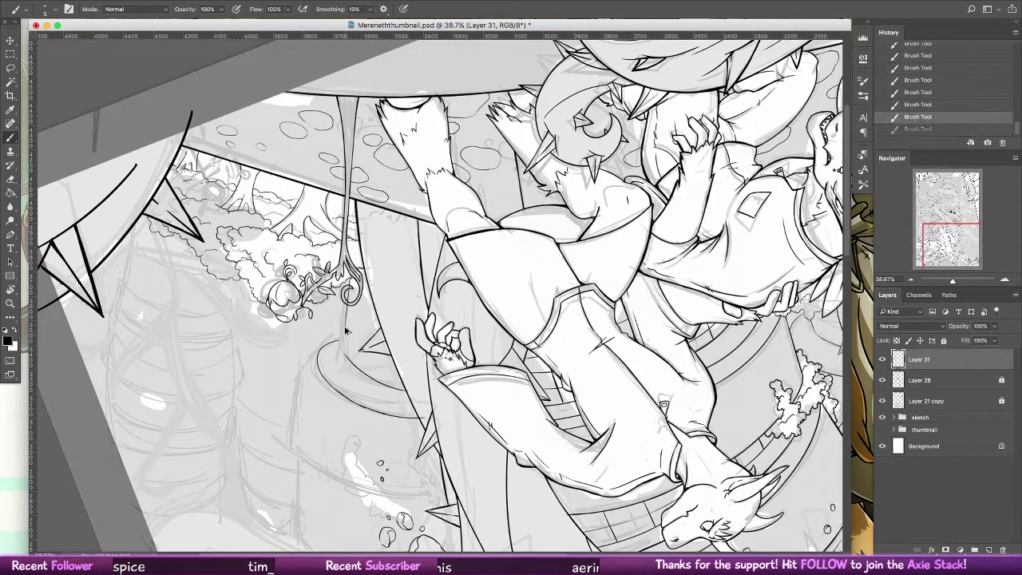
key("super+alt+z")
key("super+shift+z")
key("super+shift+z")
key("super+alt+z")
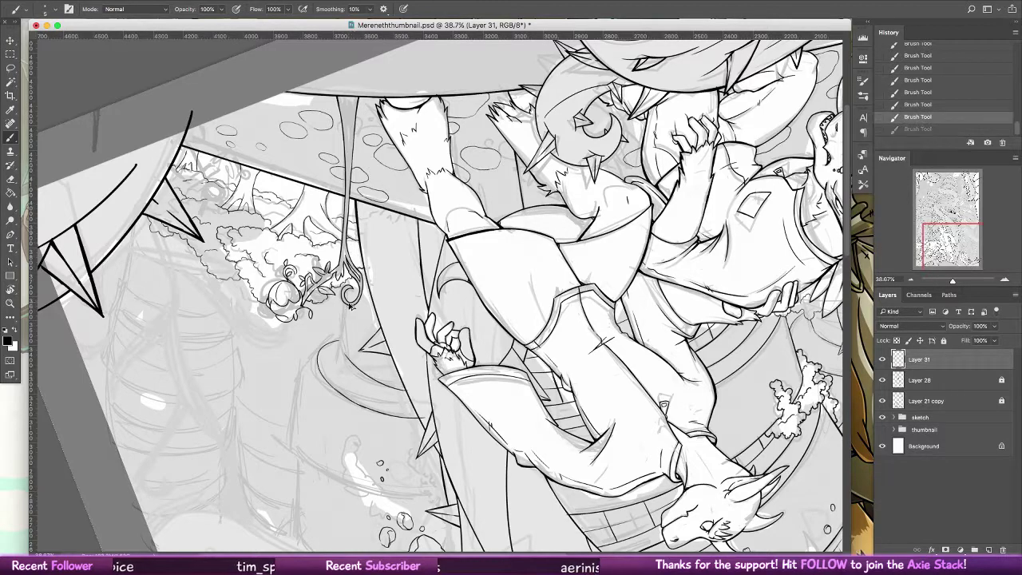
mouse_move(350, 306)
left_mouse_down()
mouse_move(347, 296)
mouse_move(338, 353)
left_mouse_up()
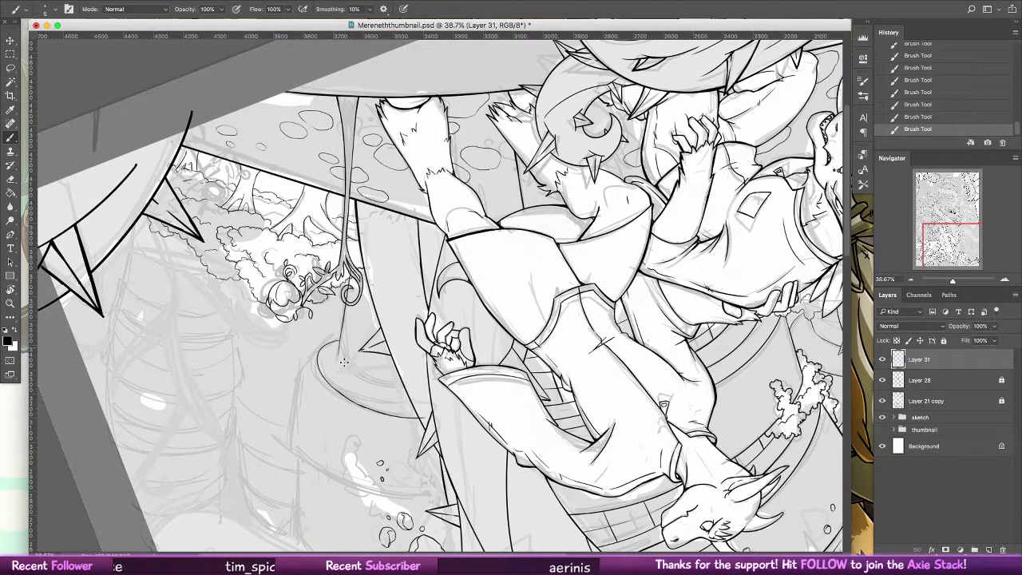
key("super+z")
key("super+z")
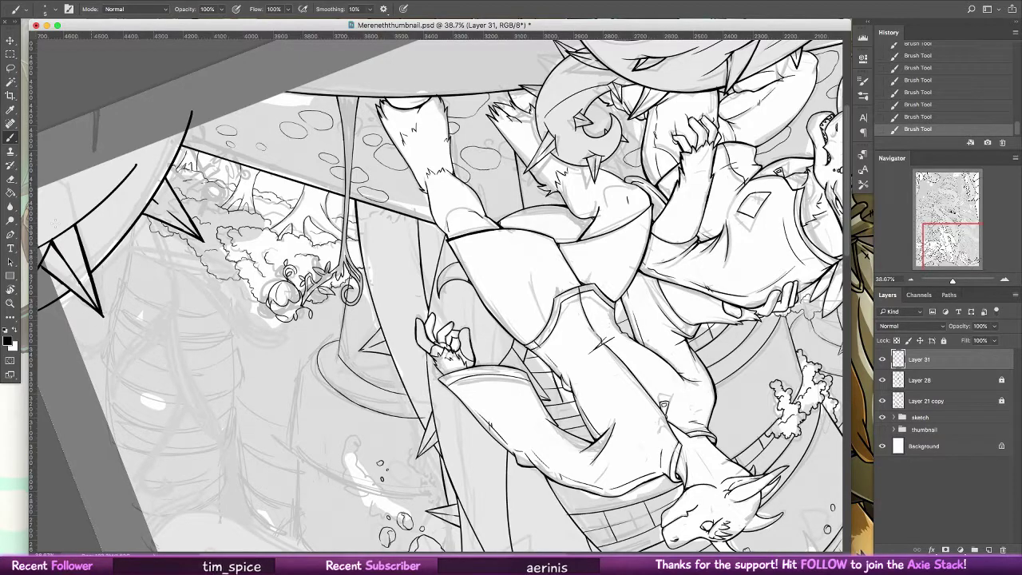
- Erase a stray bit of line near the ledge's vine end and ink the tower wall's side edge running down from the ledge
key("e")
left_click(422, 417)
key("b")
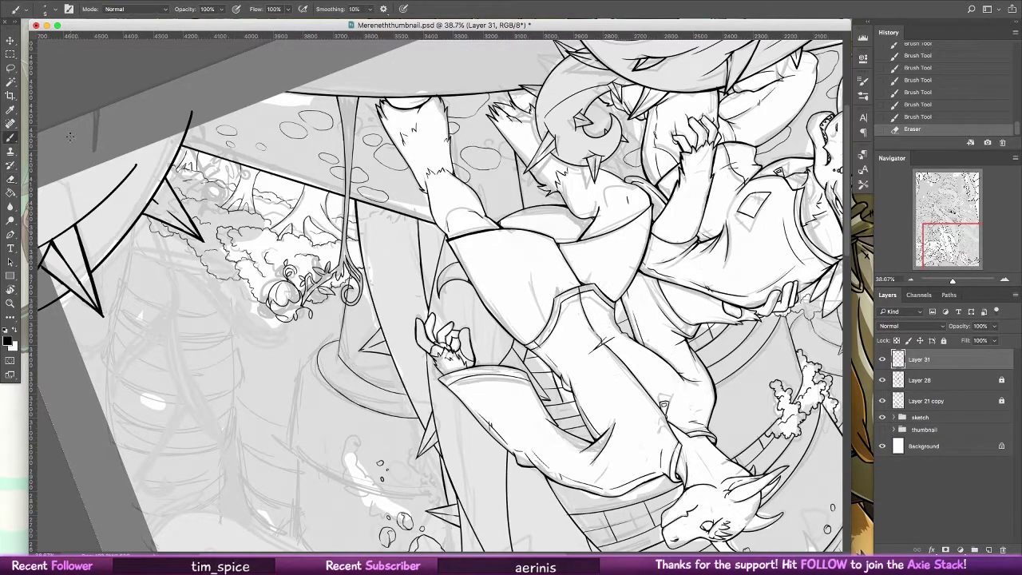
scroll(369, 227, "down", 5)
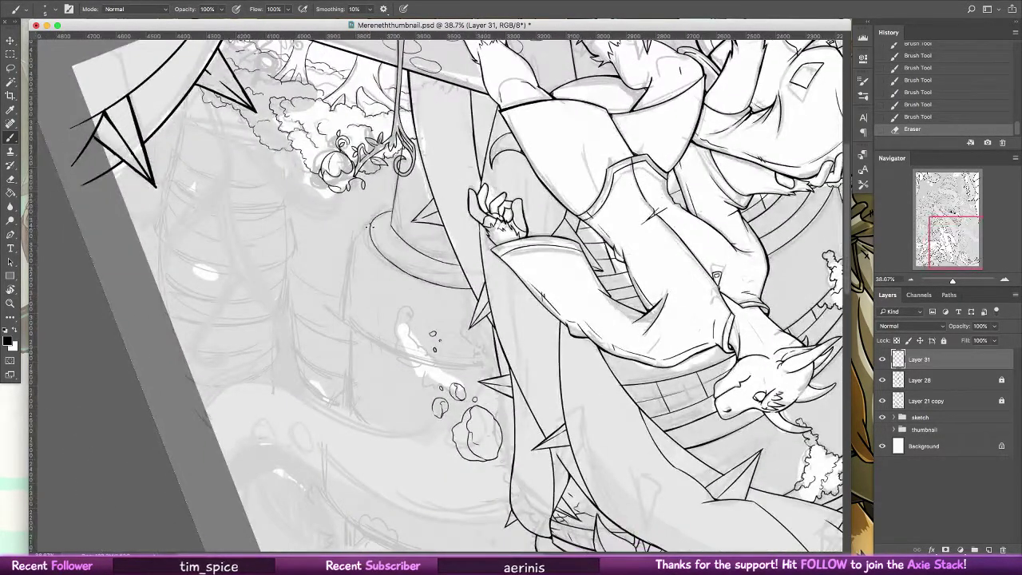
key("super+z")
key("super+z")
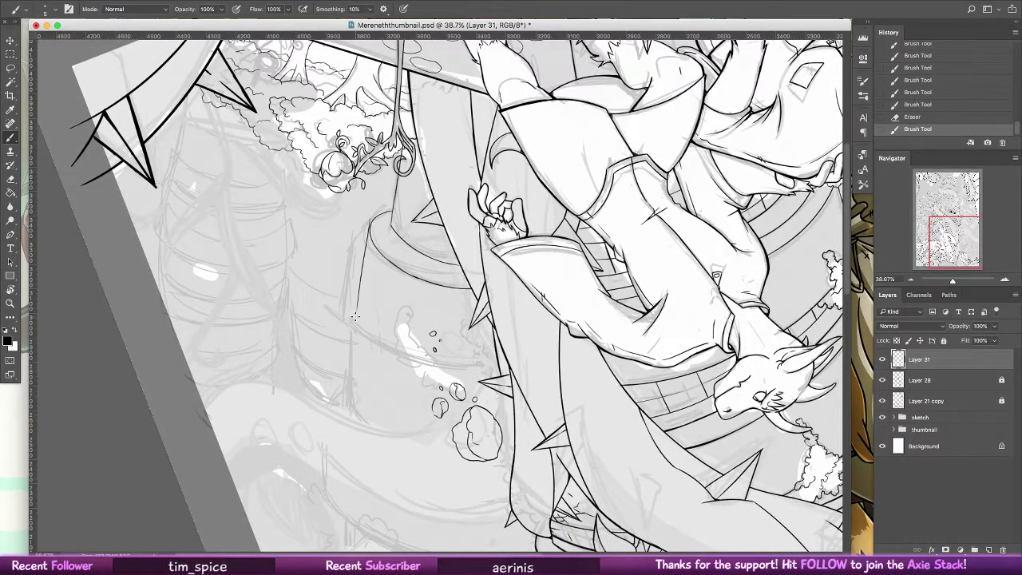
key("super+z")
key("super+z")
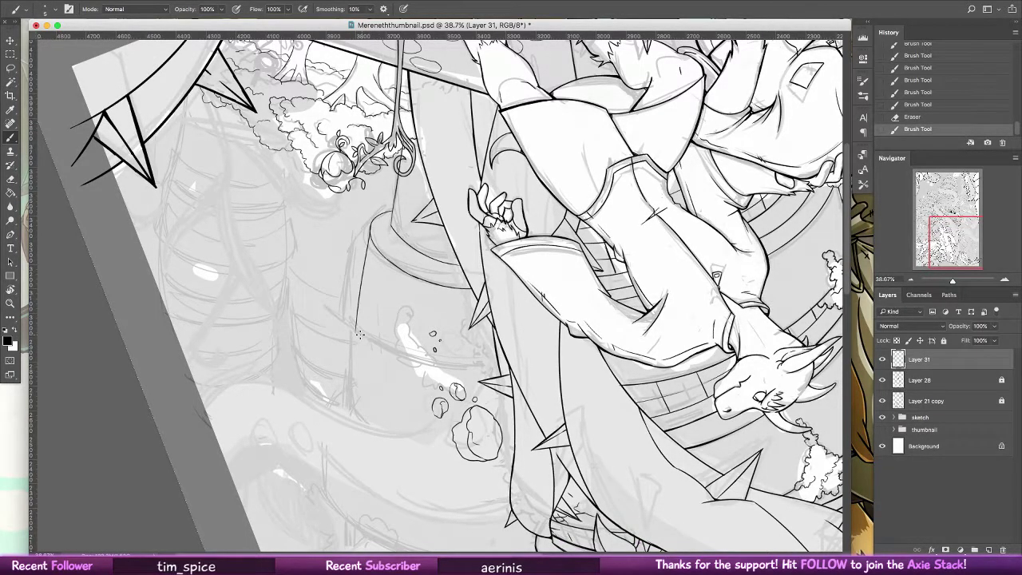
key("super+z")
- Ink the curved lower rim of the tower section, from the end of its side edge to the large thorny vine
key("r")
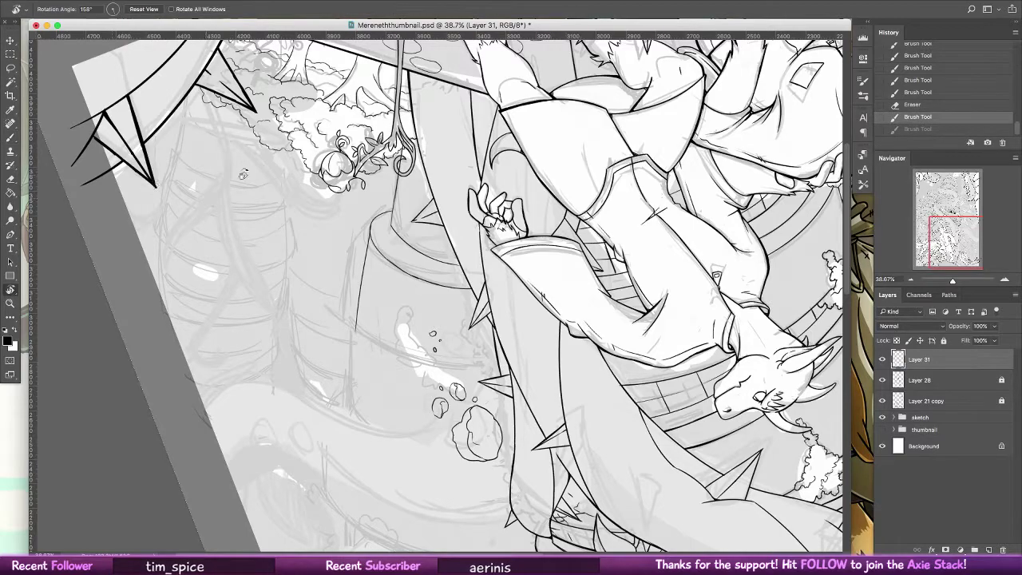
mouse_move(243, 175)
left_mouse_down()
mouse_move(363, 88)
mouse_move(484, 156)
left_mouse_up()
left_click(11, 135)
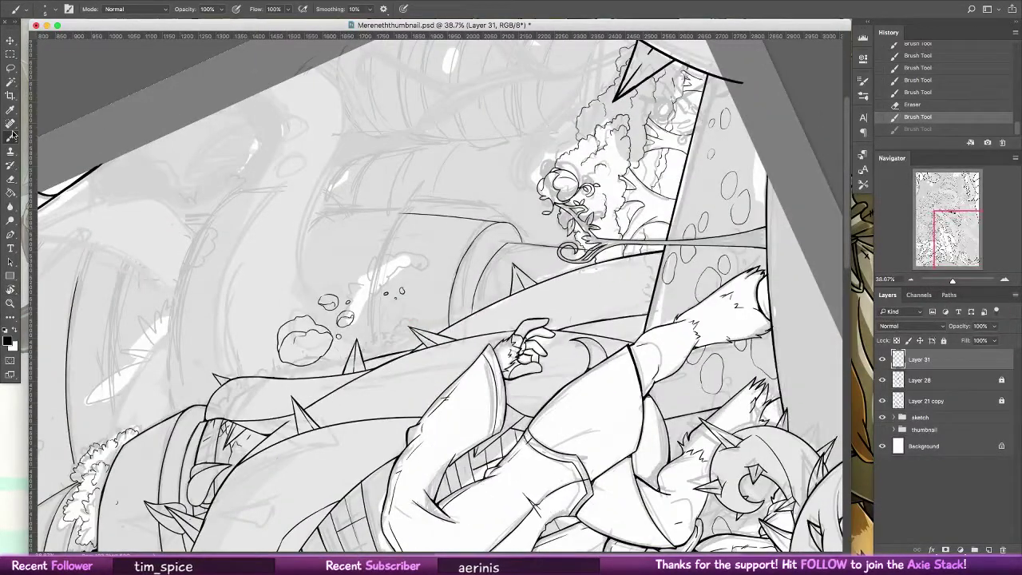
mouse_move(410, 212)
left_mouse_down()
mouse_move(364, 307)
mouse_move(386, 237)
mouse_move(364, 313)
left_mouse_up()
key("super+z")
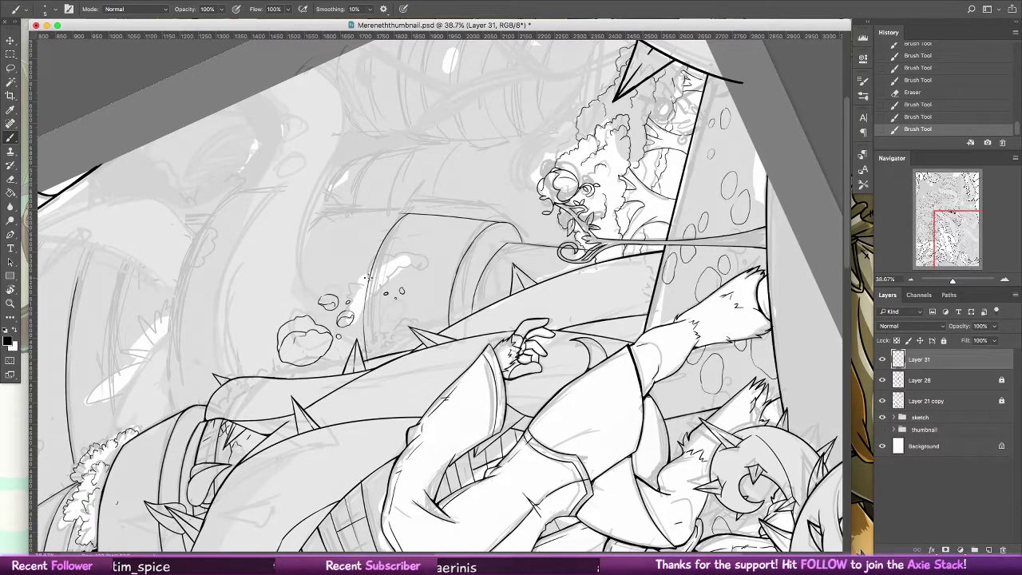
- Ink a leafy foliage clump over the tower's curved rim beside the small floating rocks, and erase a small piece of nearby line
left_click_drag(360, 279, 363, 266)
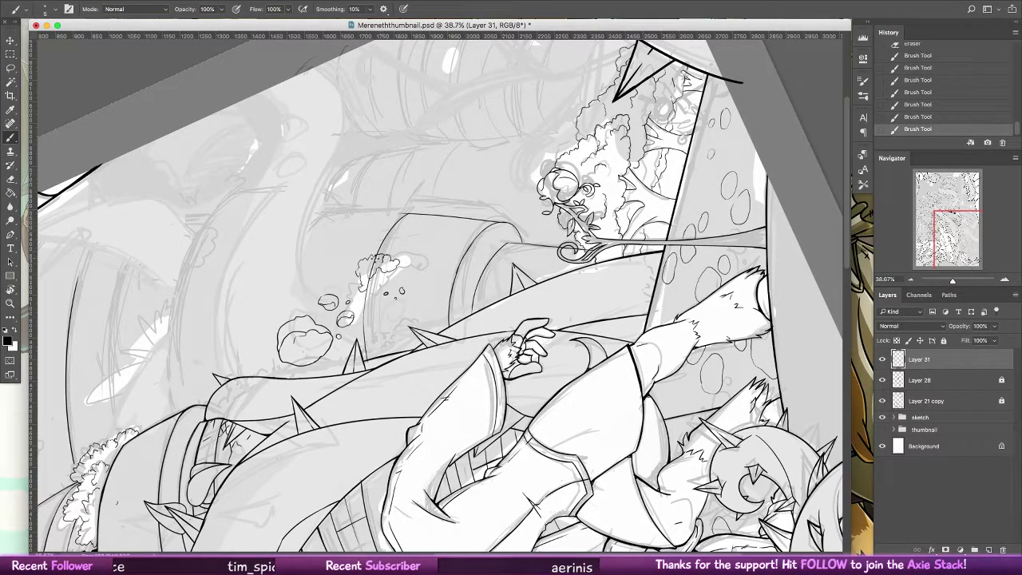
key("e")
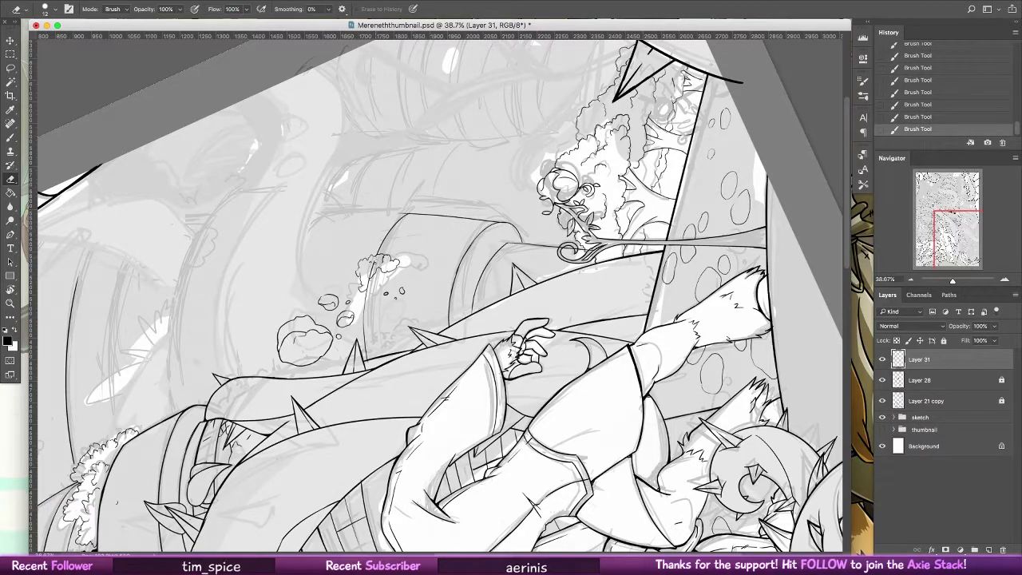
left_click(388, 240)
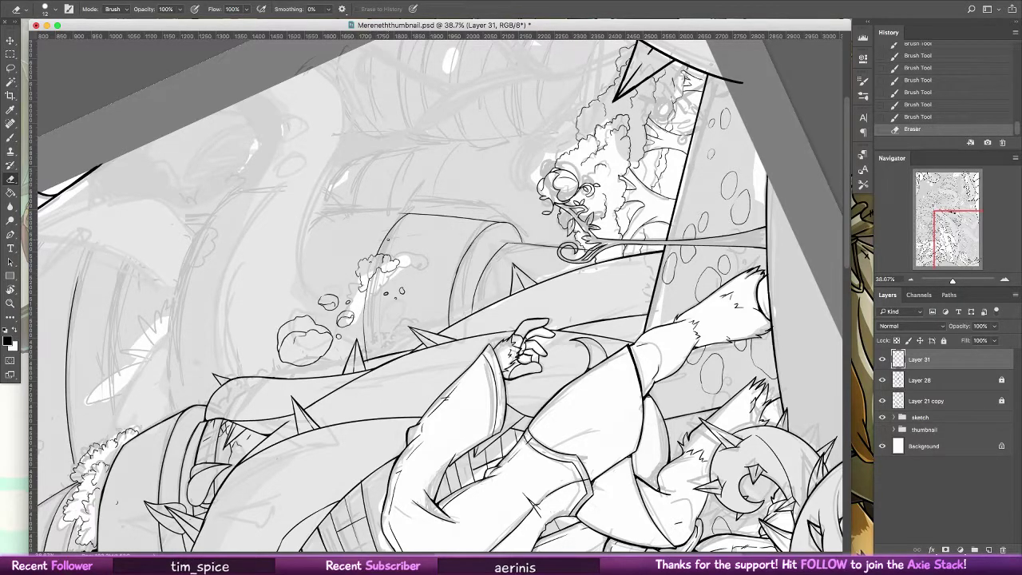
left_click(19, 135)
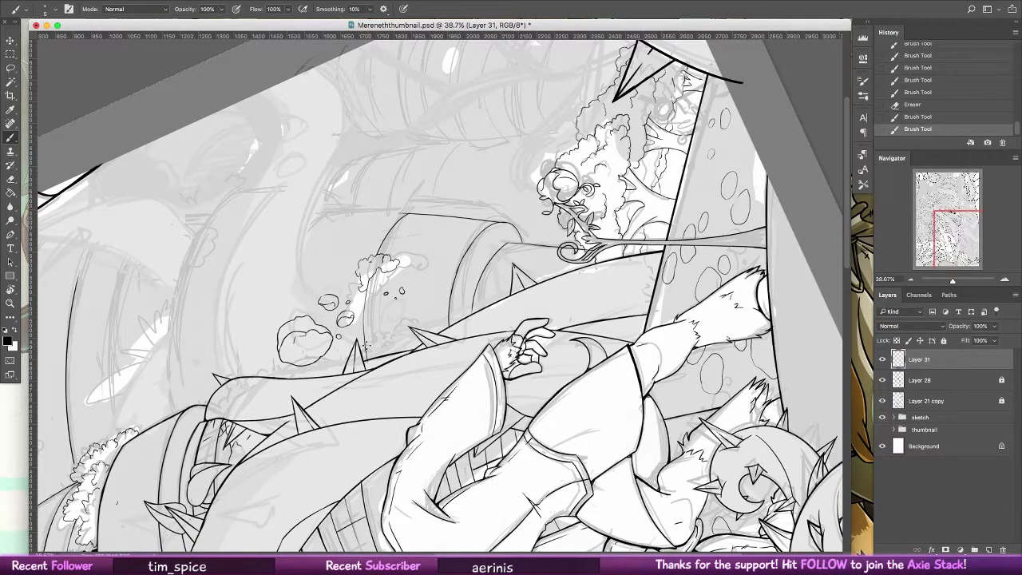
- Ink small leafy marks along the large vine between the big floating rock and the nearest thorn
left_click(371, 337)
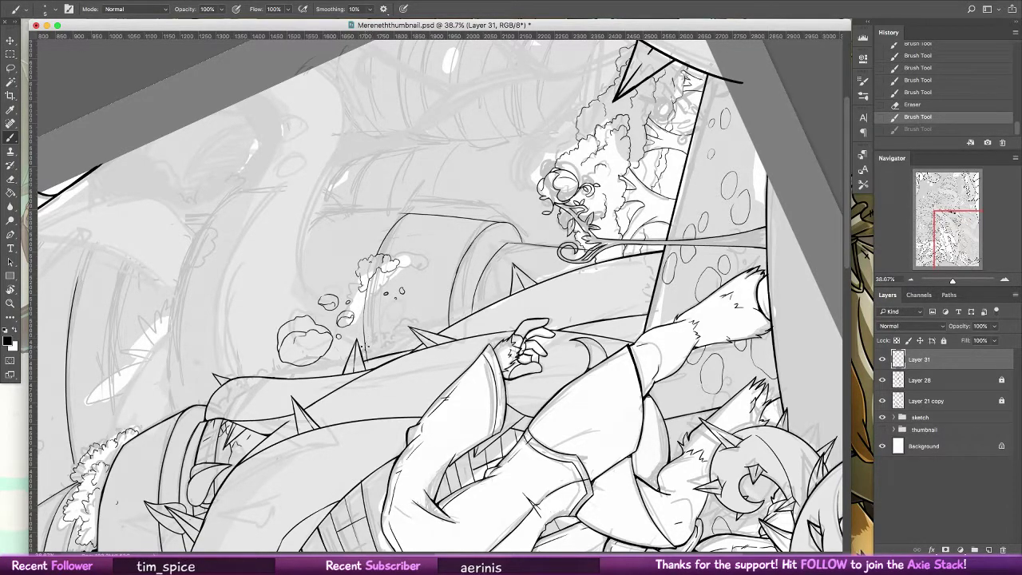
left_click(345, 358)
left_click(338, 339)
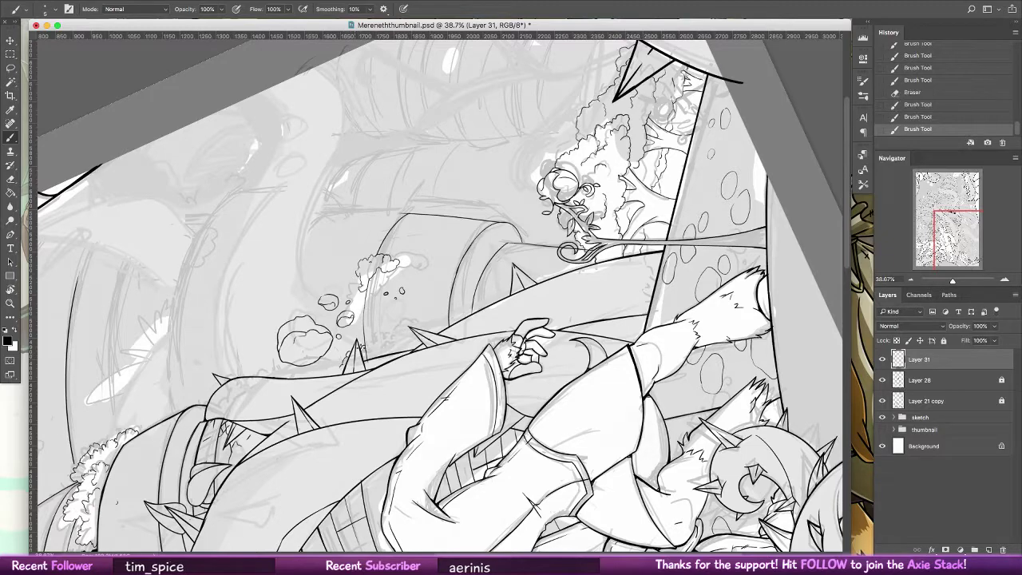
key("super+z")
key("super+z")
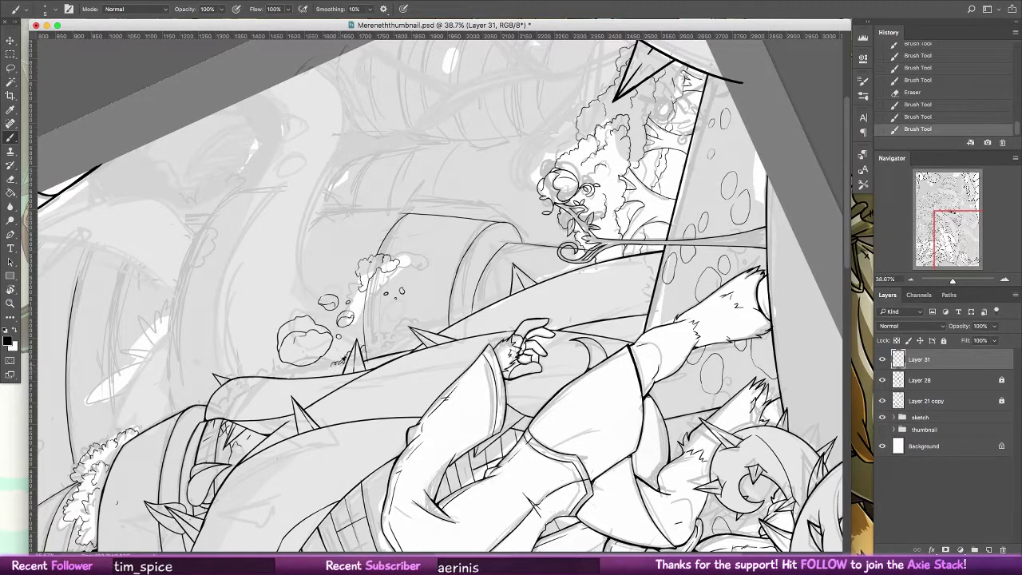
key("super+z")
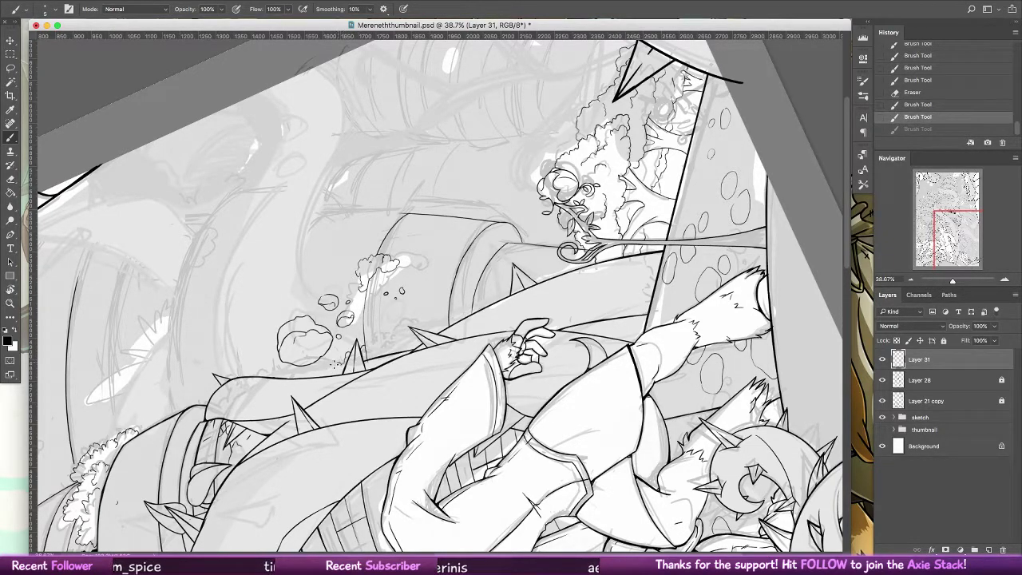
key("super+z")
key("super+z")
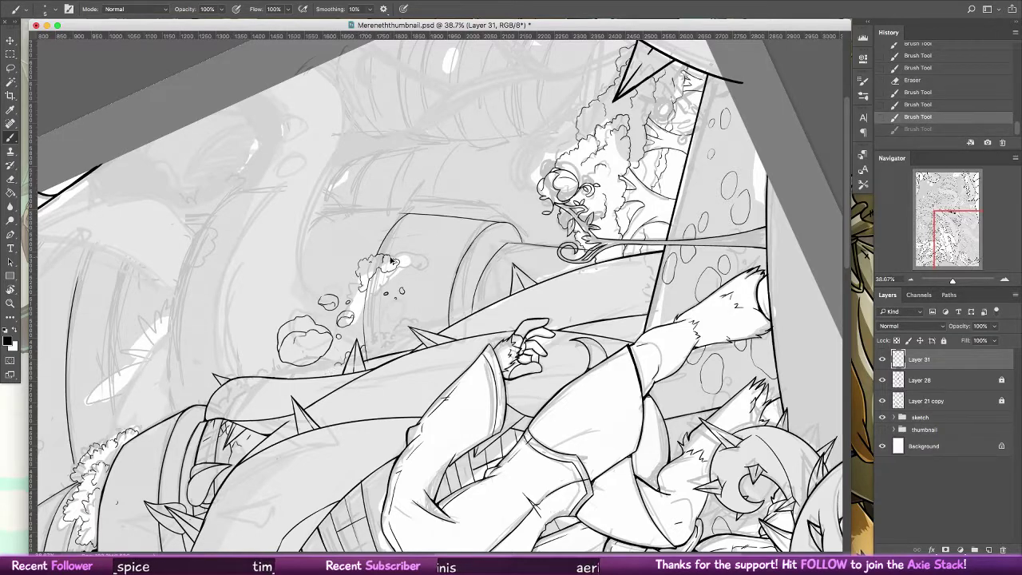
- Clean up the small marks beside the thorn with the eraser and add a short brush stroke below the floating rocks
mouse_move(407, 214)
left_mouse_down()
mouse_move(500, 266)
mouse_move(550, 231)
left_mouse_up()
left_click(11, 166)
key("e")
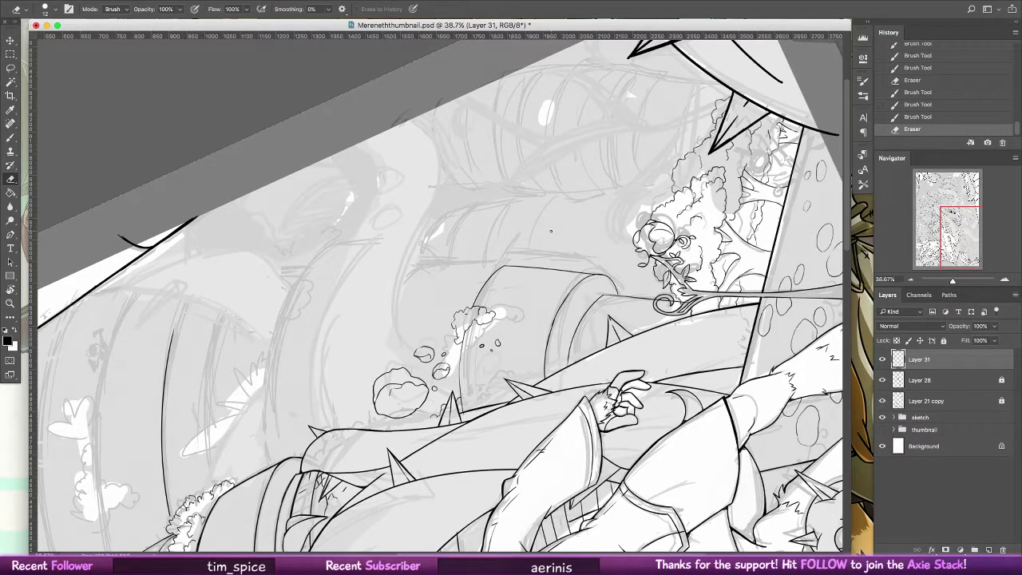
left_click(10, 137)
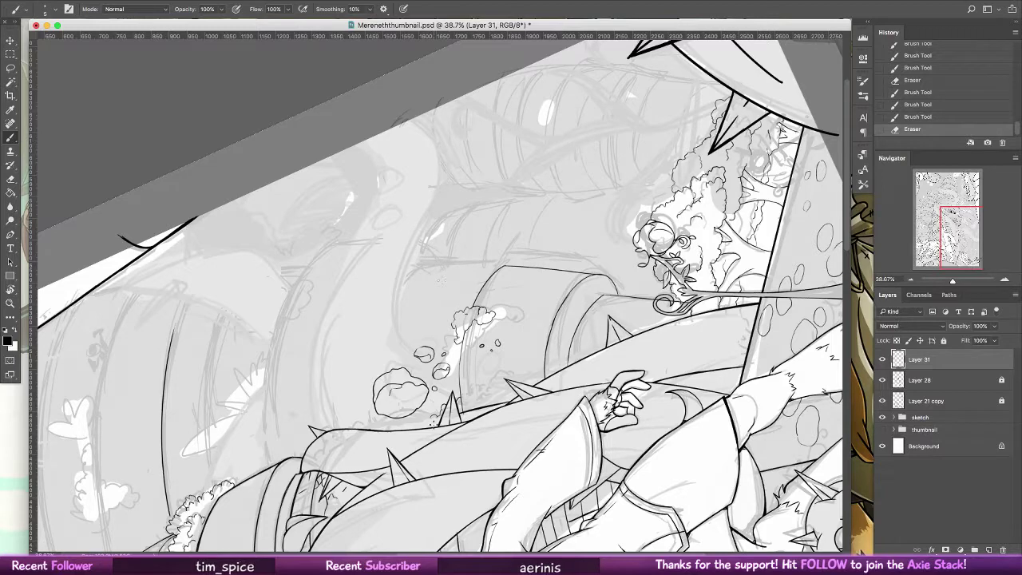
mouse_move(433, 424)
left_mouse_down()
mouse_move(423, 405)
mouse_move(432, 418)
left_mouse_up()
key("super+z")
key("super+z")
key("super+z")
key("super+z")
- Ink two wavy edge lines of the sketched background vine, from the floating rocks up to the canvas edge
left_click_drag(387, 344, 357, 213)
key("super+z")
left_click_drag(401, 366, 372, 229)
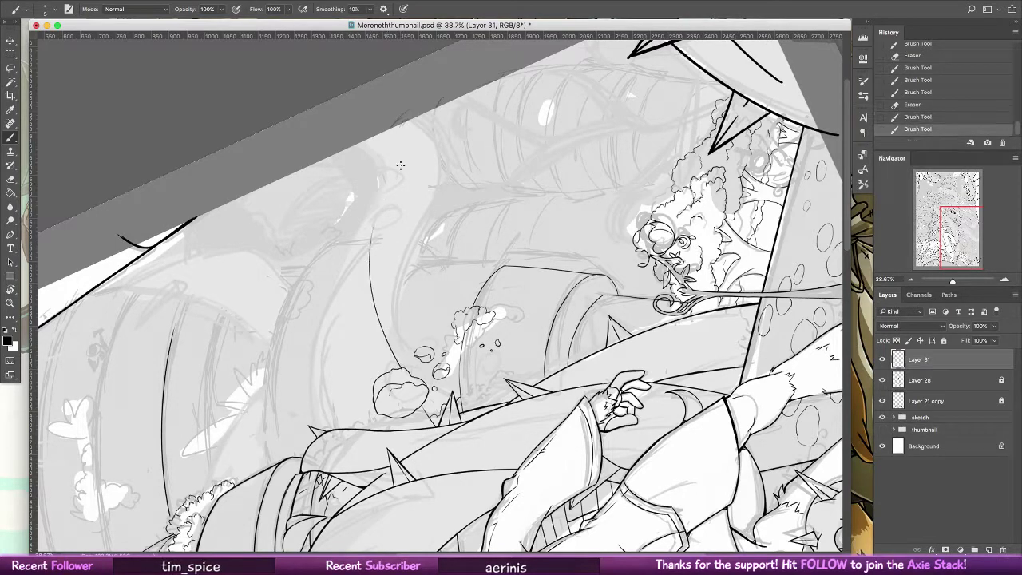
mouse_move(362, 142)
left_mouse_down()
mouse_move(377, 185)
mouse_move(375, 232)
left_mouse_up()
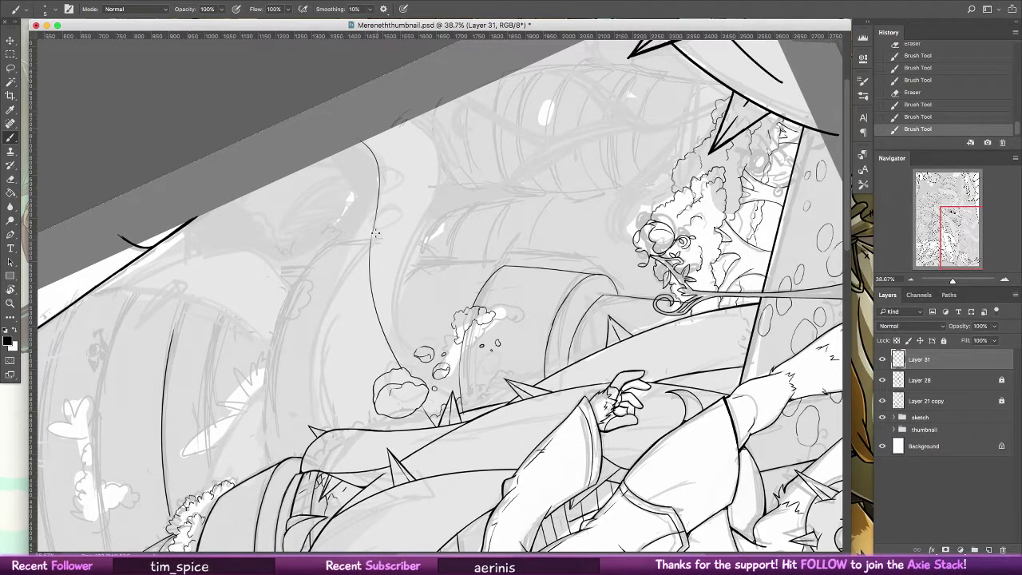
left_click_drag(404, 129, 392, 343)
key("super+z")
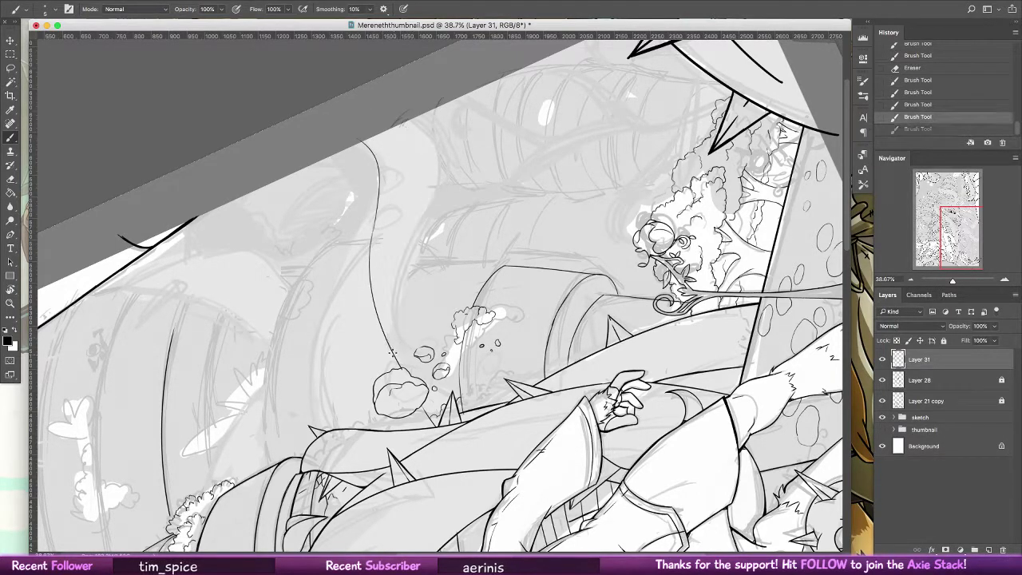
key("ctrl+shift+z")
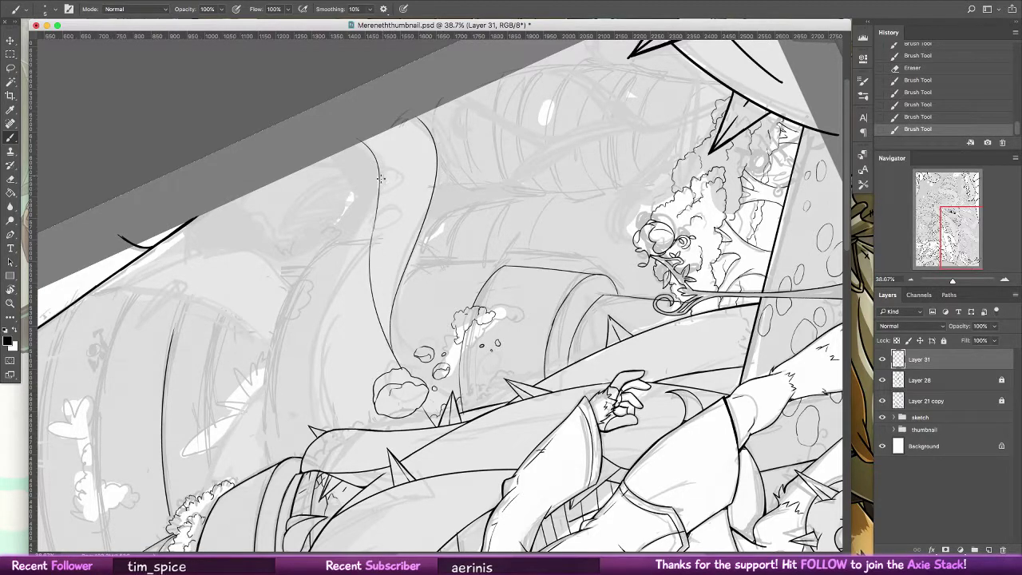
- Ink the background vine's outer edge, branching from its wavy line and curving down to meet the large thorny vine
left_click_drag(367, 234, 312, 401)
key("ctrl+z")
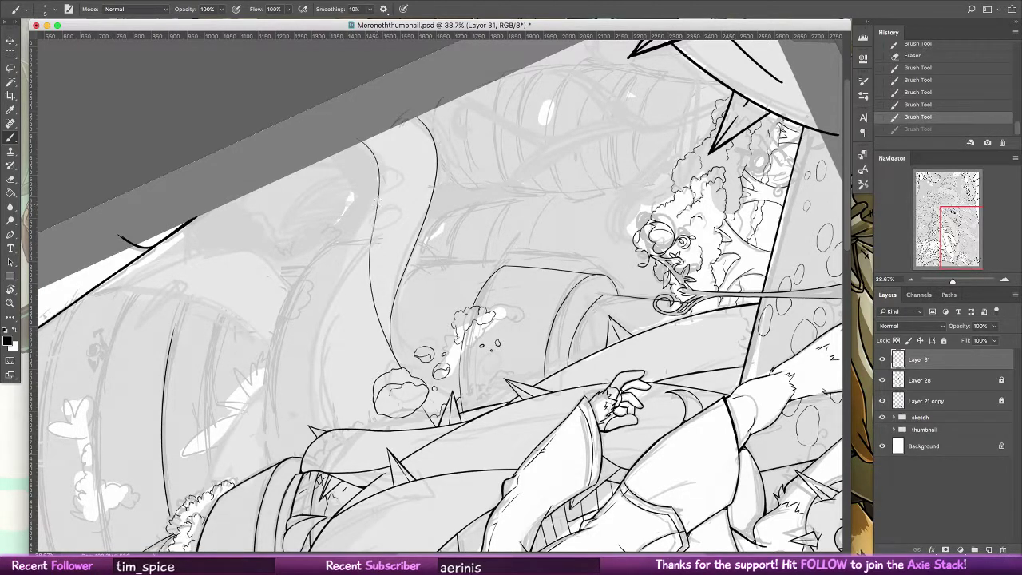
key("ctrl+shift+z")
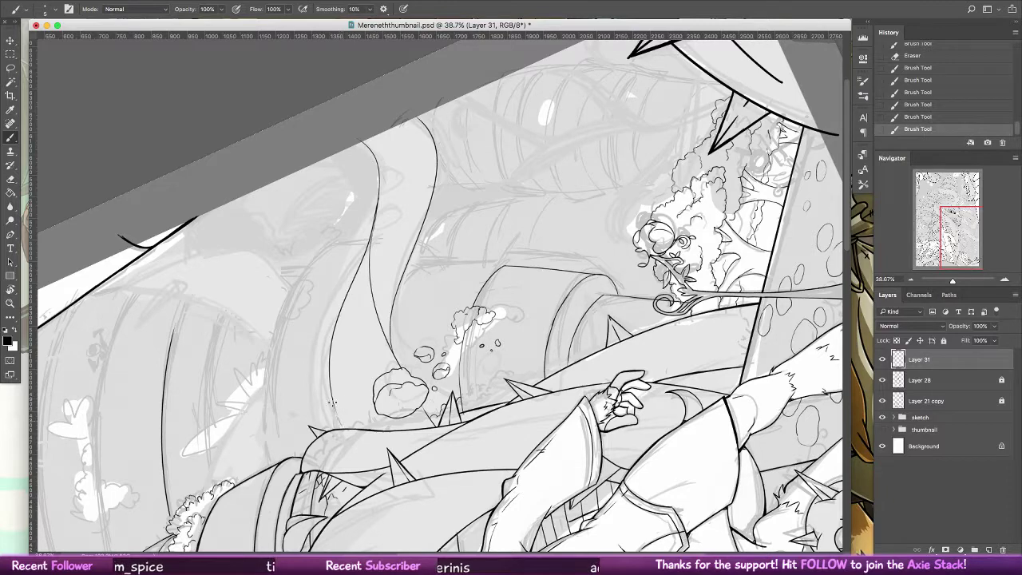
key("ctrl+z")
key("ctrl+shift+z")
key("ctrl+z")
key("super+z")
key("super+z")
left_click_drag(372, 373, 413, 326)
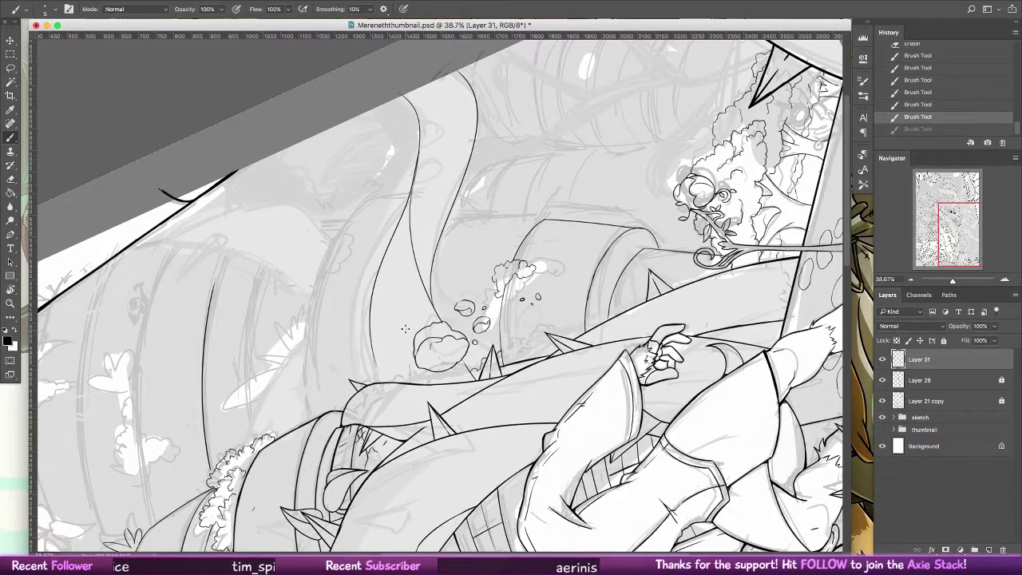
key("super+z")
key("super+z")
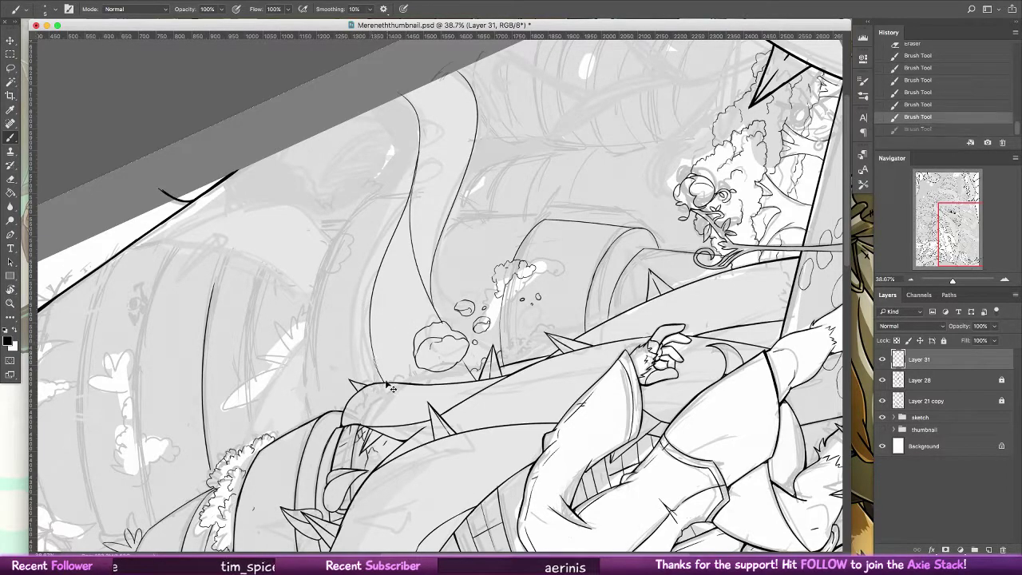
key("super+z")
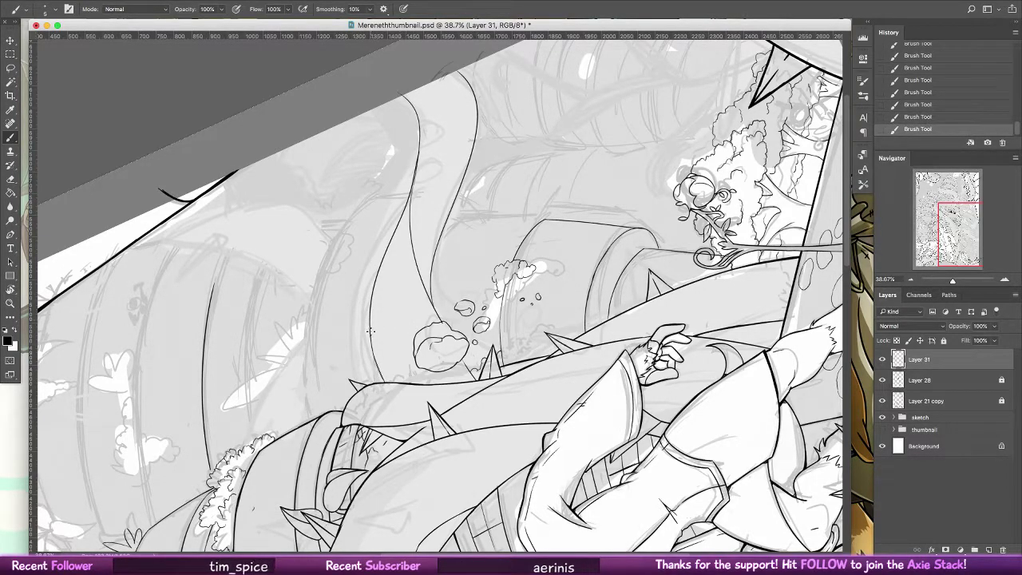
- Reset the canvas rotation and ink a small thorn on the background vine's outer edge above the floating rock
double_click(11, 290)
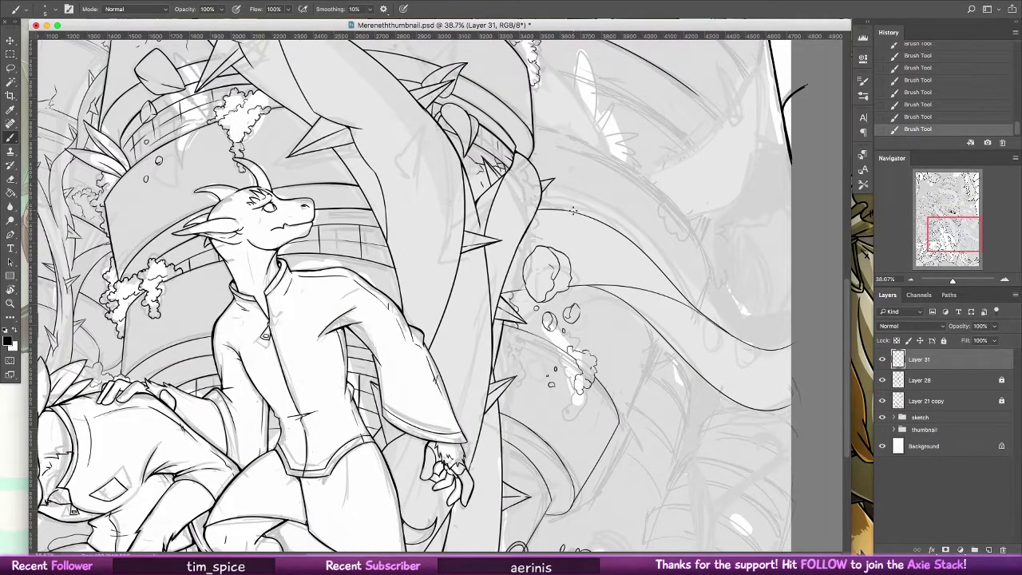
mouse_move(575, 210)
left_mouse_down()
mouse_move(605, 194)
mouse_move(587, 215)
left_mouse_up()
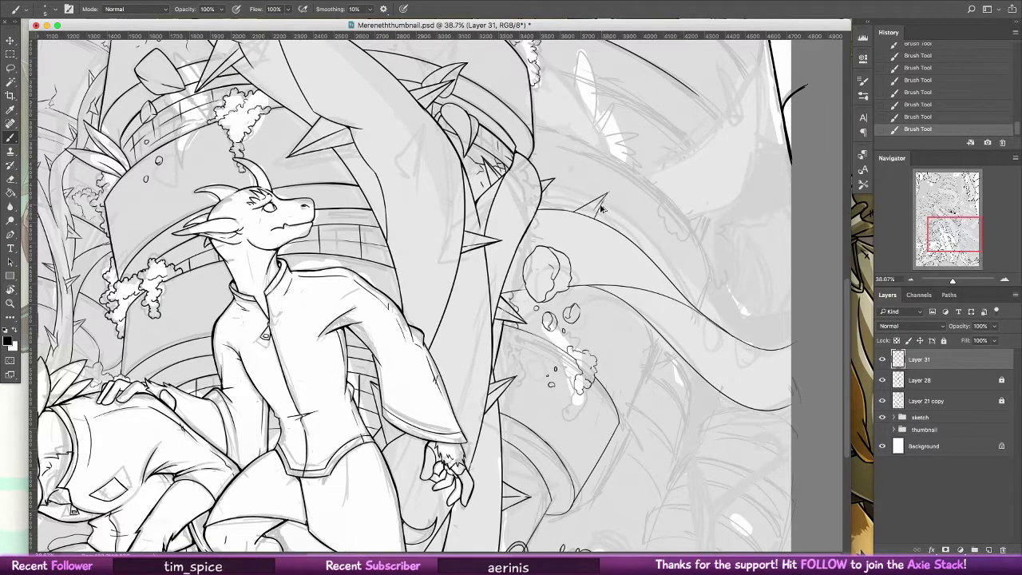
- Finish the thorn on the background vine's upper edge and ink a small thorn on its lower edge beside the floating rocks
key("super+alt+z")
key("super+alt+z")
key("super+shift+z")
key("super+shift+z")
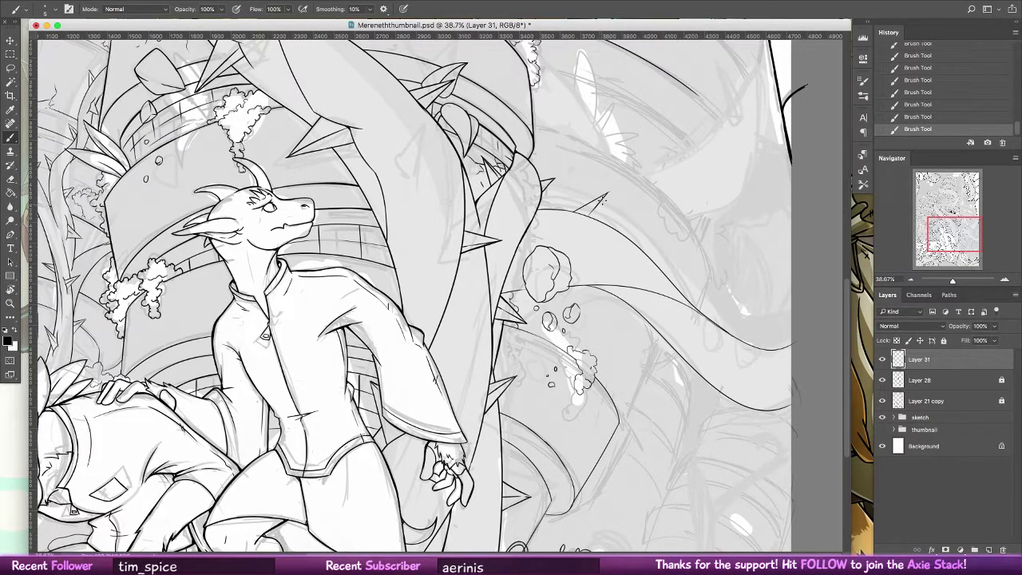
key("super+z")
key("super+shift+z")
key("super+z")
key("super+shift+z")
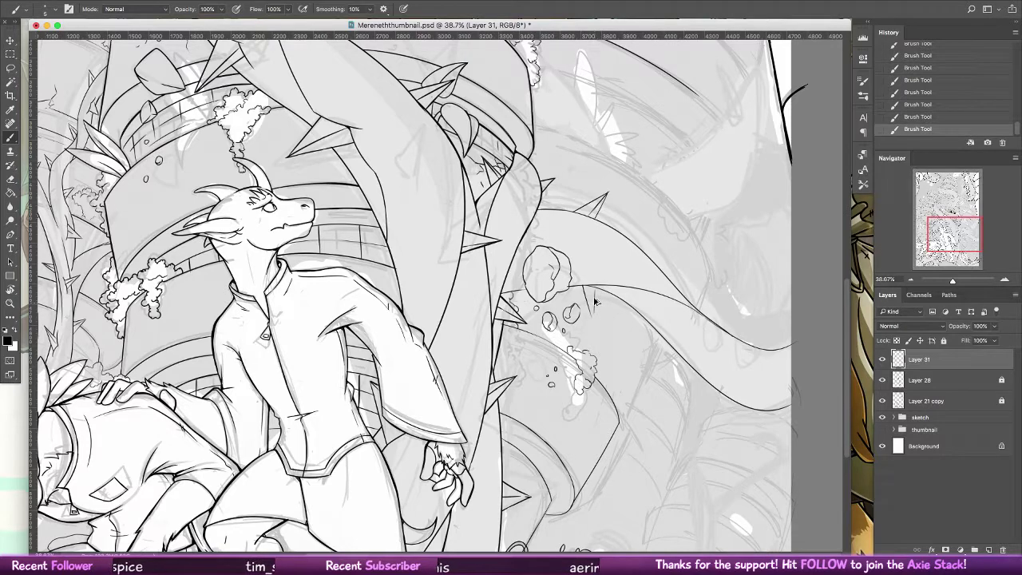
key("super+z")
key("super+shift+z")
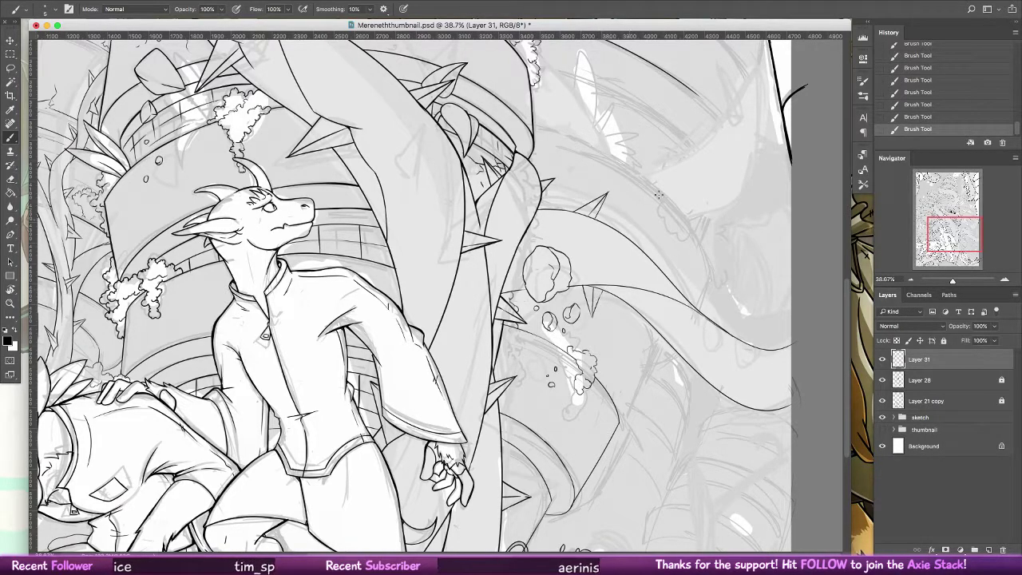
key("super+z")
mouse_move(656, 279)
left_mouse_down()
mouse_move(648, 265)
mouse_move(676, 257)
left_mouse_up()
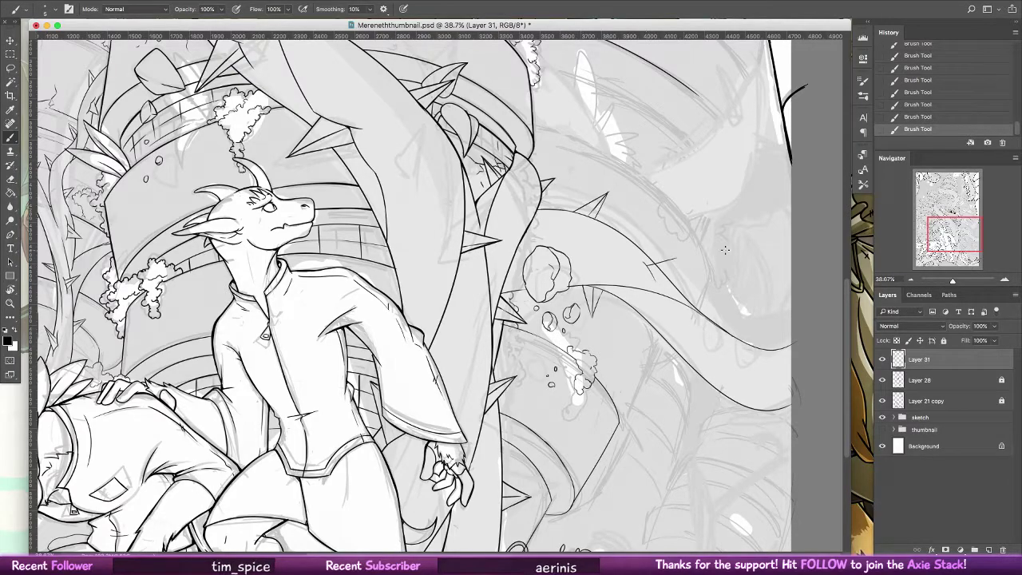
key("super+z")
- Rotate the canvas to about -85° and try the first side of a thorn midway along the background vine's upper edge
key("r")
left_click_drag(691, 217, 372, 49)
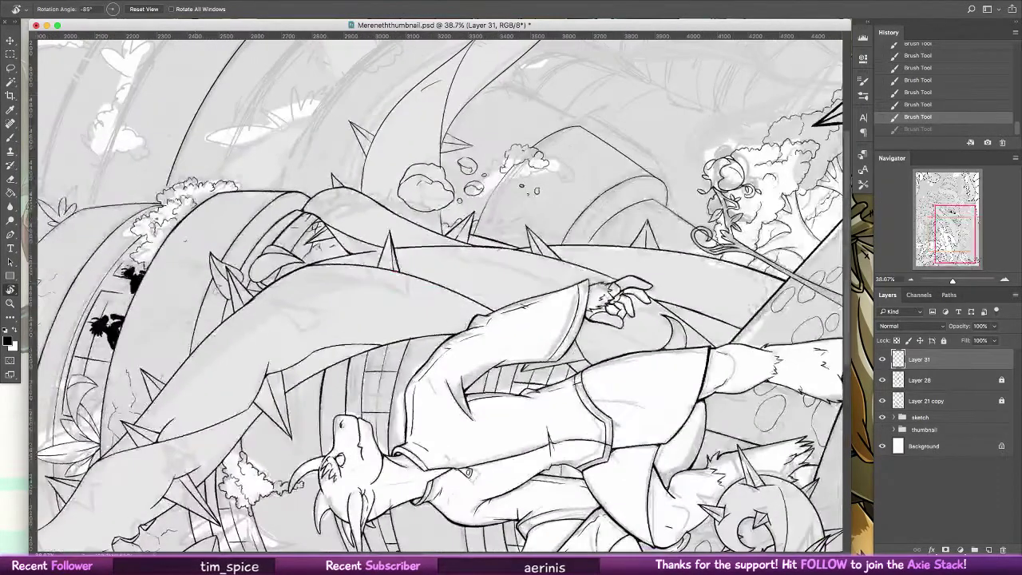
key("b")
mouse_move(473, 52)
left_mouse_down()
mouse_move(408, 119)
mouse_move(363, 259)
left_mouse_up()
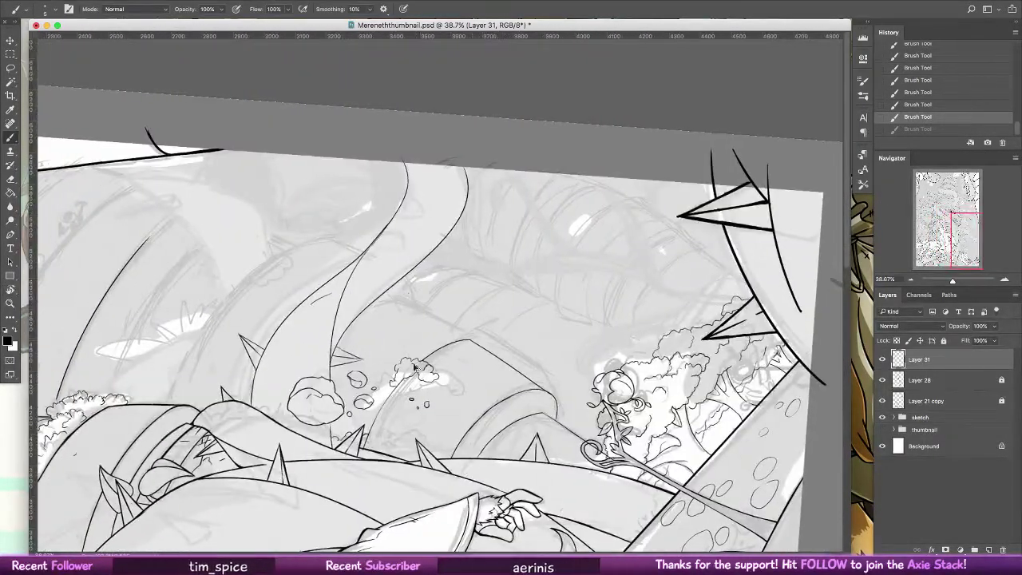
key("alt+super+z")
left_click_drag(328, 302, 319, 257)
key("super+z")
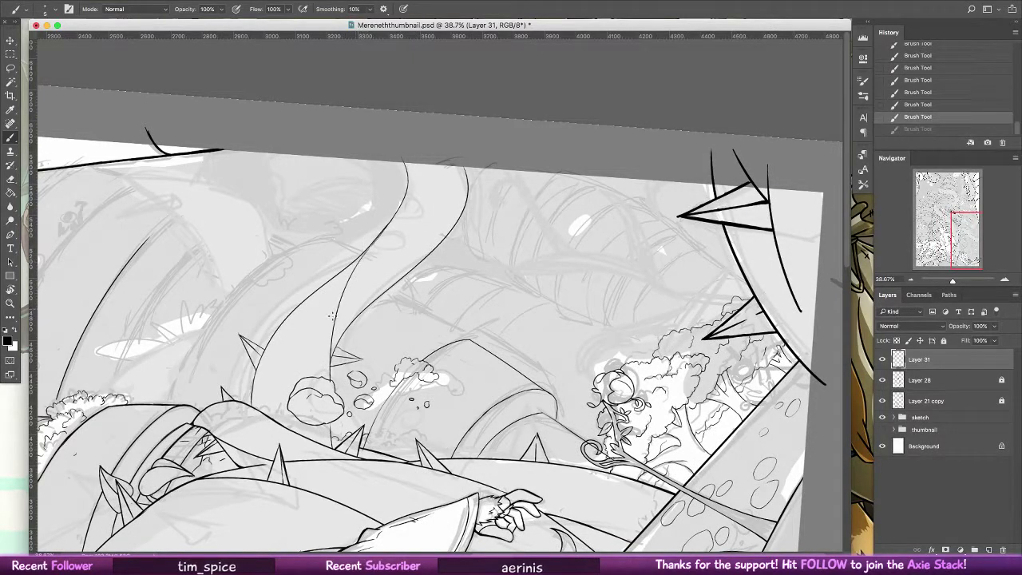
mouse_move(328, 302)
left_mouse_down()
mouse_move(321, 261)
mouse_move(332, 277)
mouse_move(318, 255)
left_mouse_up()
key("super+z")
key("shift+super+z")
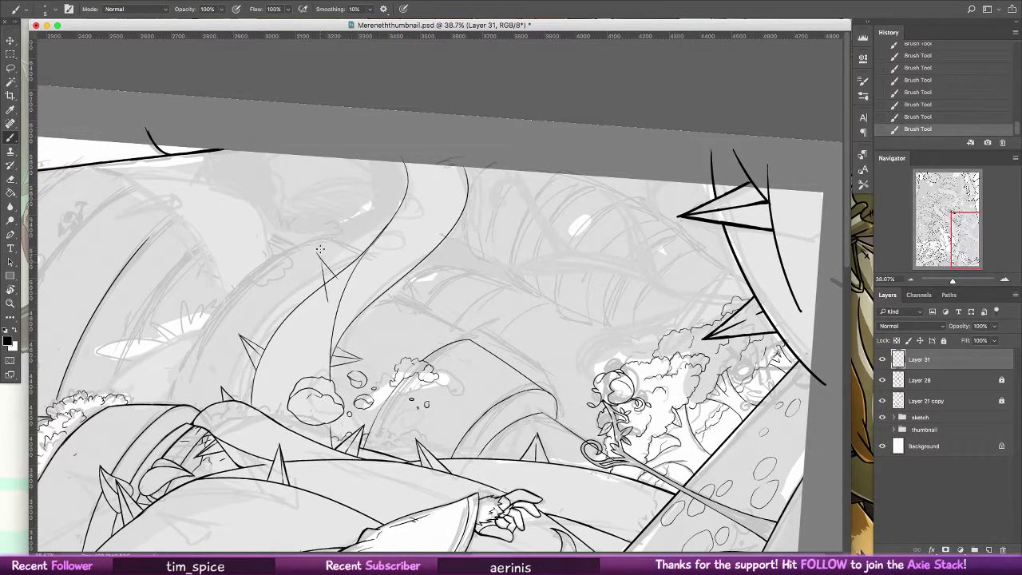
- Redo the thorn midway along the vine's upper edge, inking both sides to a sharp point with a short base line
key("super+z")
key("super+z")
key("shift+super+z")
key("shift+super+z")
key("super+z")
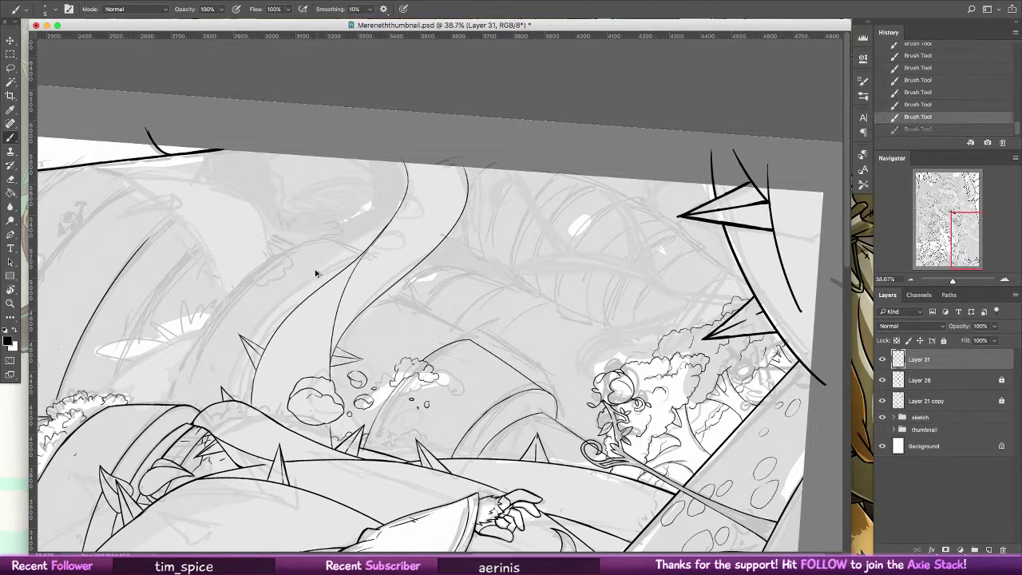
key("shift+super+z")
key("super+z")
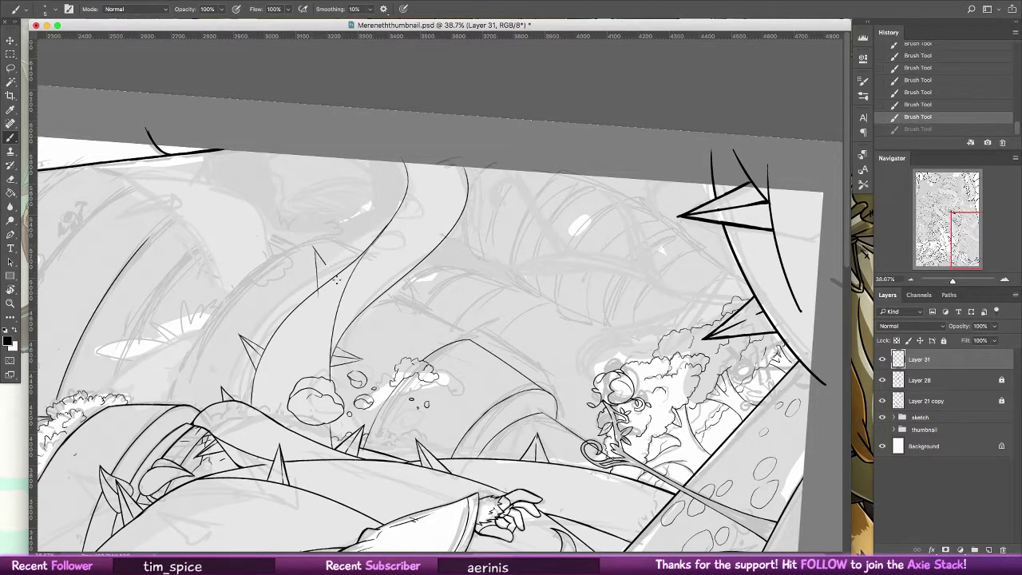
key("shift+super+z")
key("super+z")
key("shift+super+z")
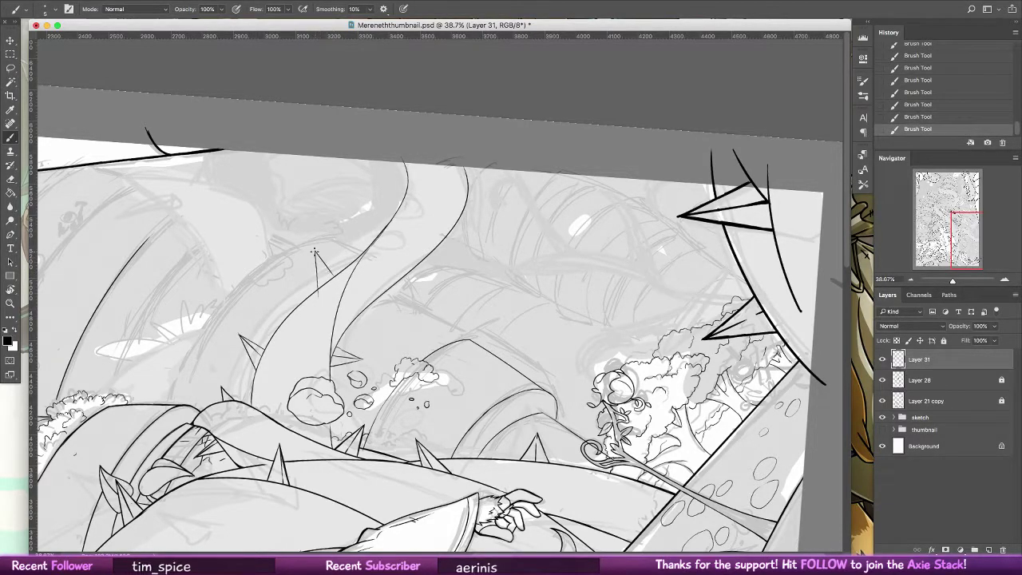
left_click_drag(306, 311, 350, 268)
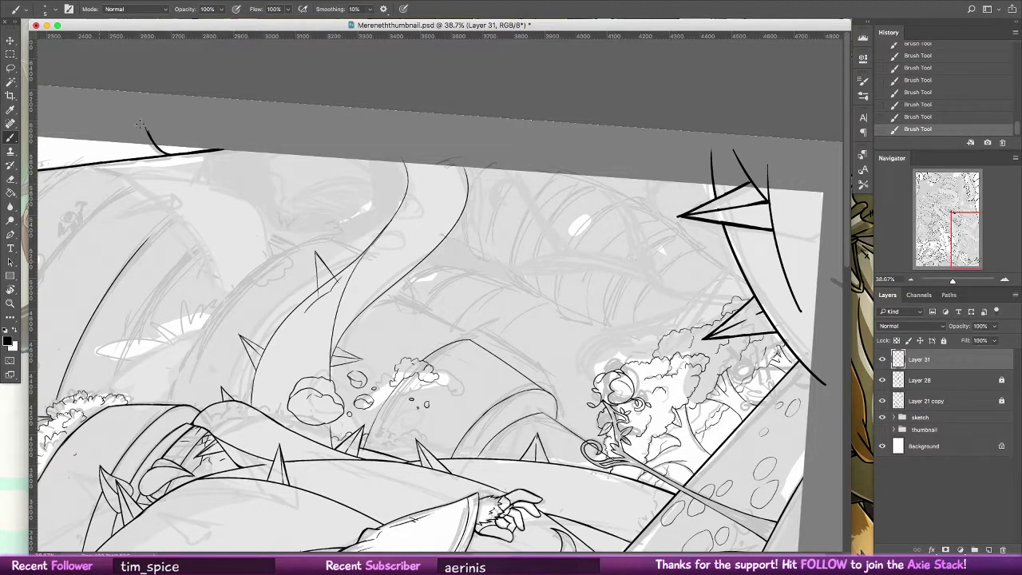
- Erase the vine line crossing the new thorn's base and ink a small ridge line inside the thorn
key("e")
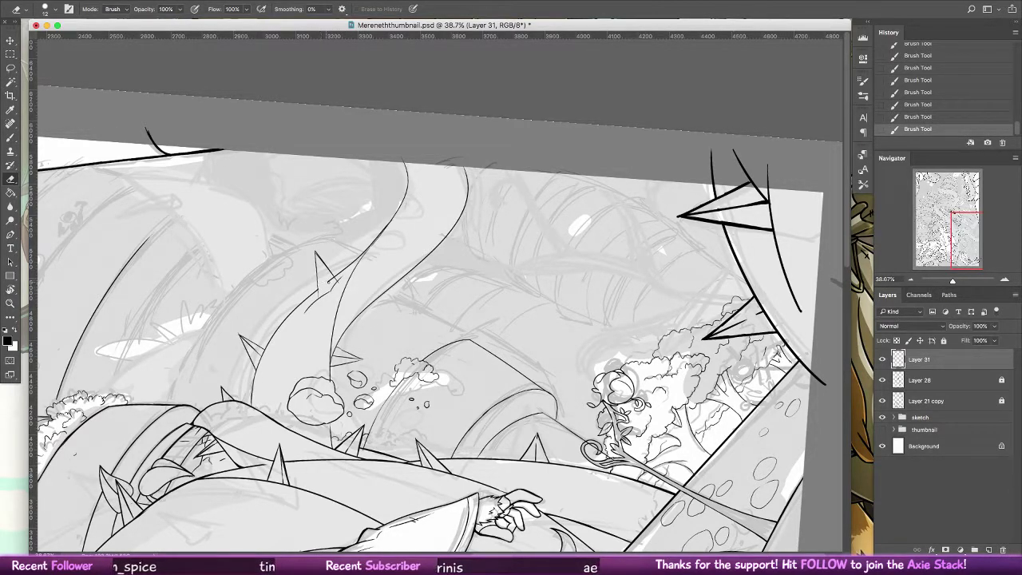
left_click(334, 278)
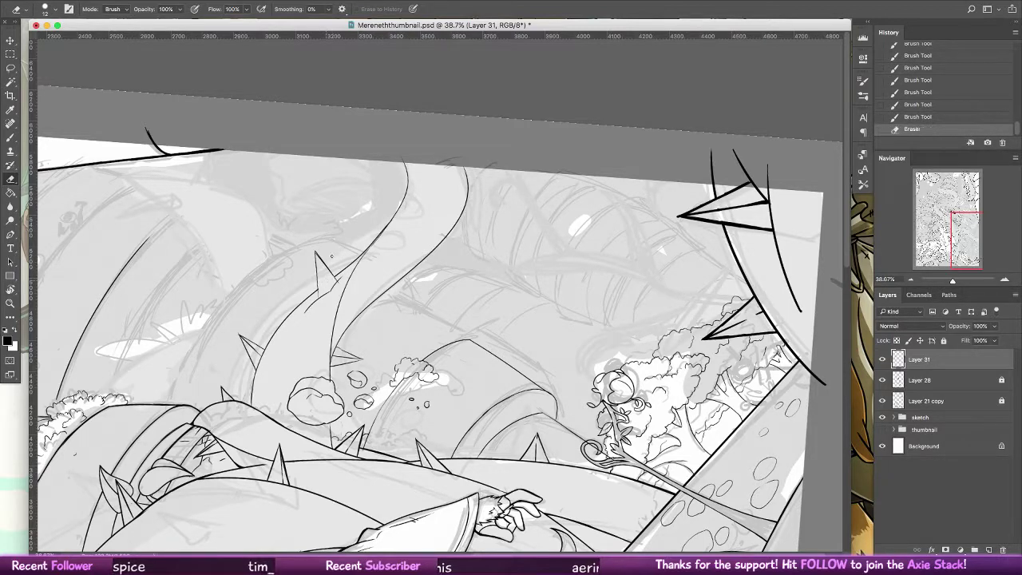
key("b")
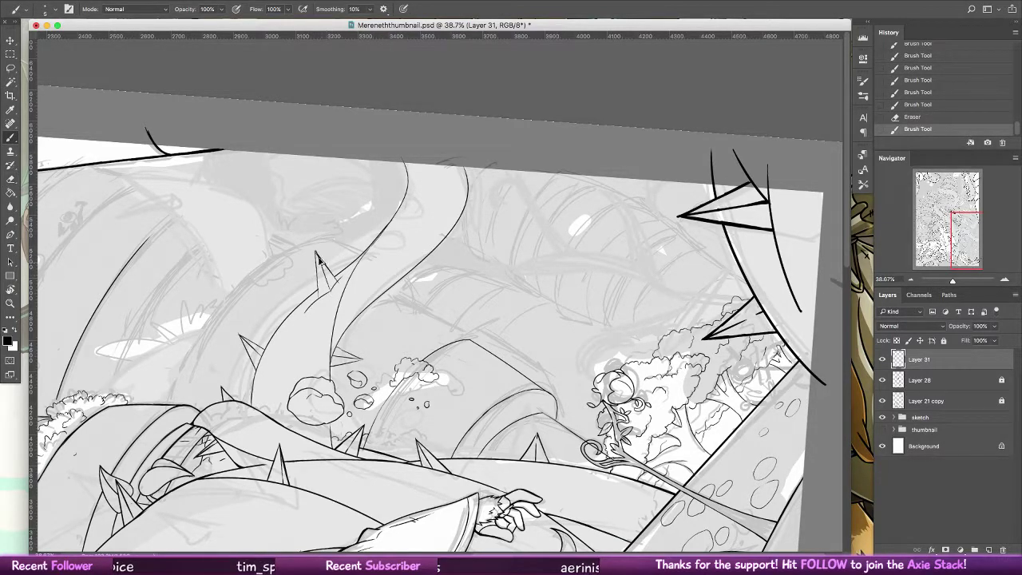
left_click_drag(326, 284, 329, 289)
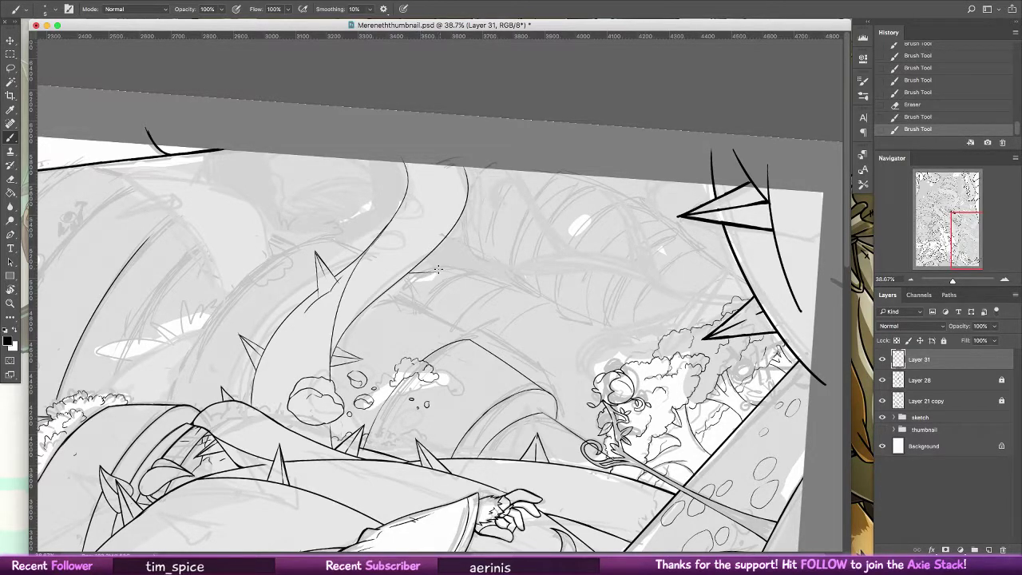
- Ink a thorn midway along the vine's lower edge and another on its upper edge nearer the canvas border
left_click_drag(424, 265, 433, 281)
key("super+z")
left_click_drag(464, 332, 483, 332)
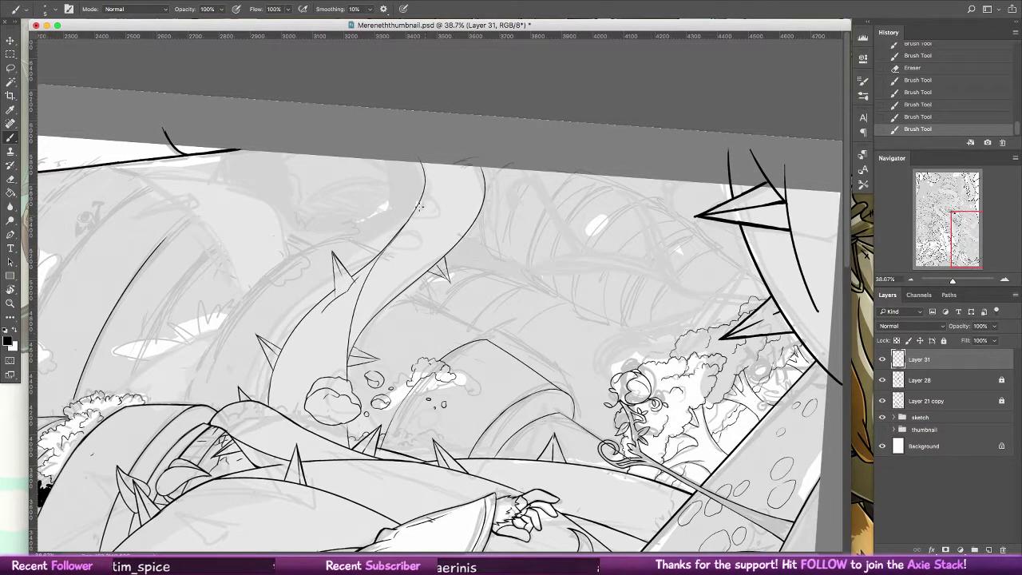
mouse_move(402, 189)
left_mouse_down()
mouse_move(407, 219)
mouse_move(419, 203)
left_mouse_up()
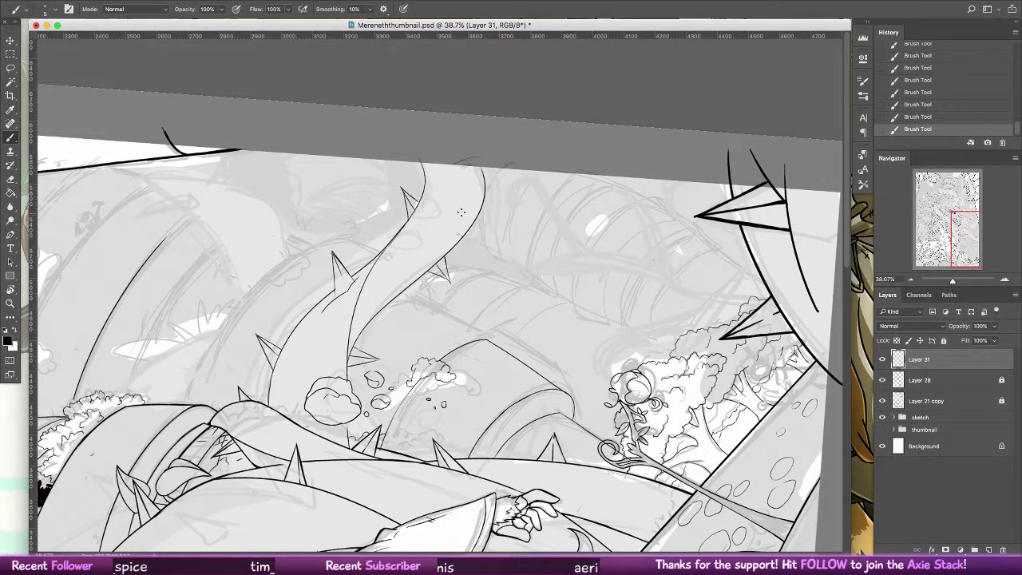
- Ink a thorn on the vine's lower edge near the canvas border, rotating the canvas to about -164° to draw its sides
left_click_drag(451, 214, 497, 210)
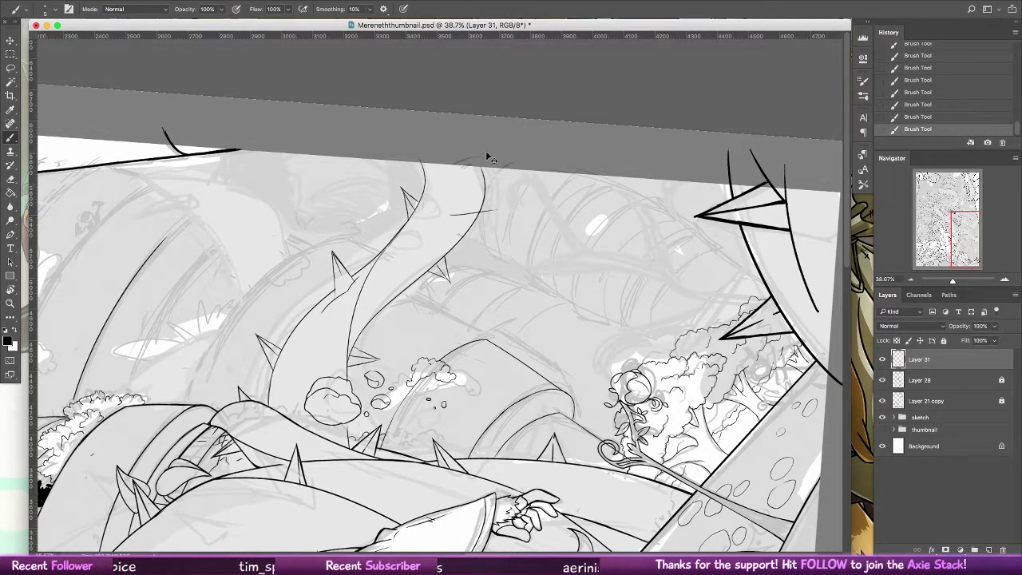
key("r")
left_click_drag(489, 157, 276, 451)
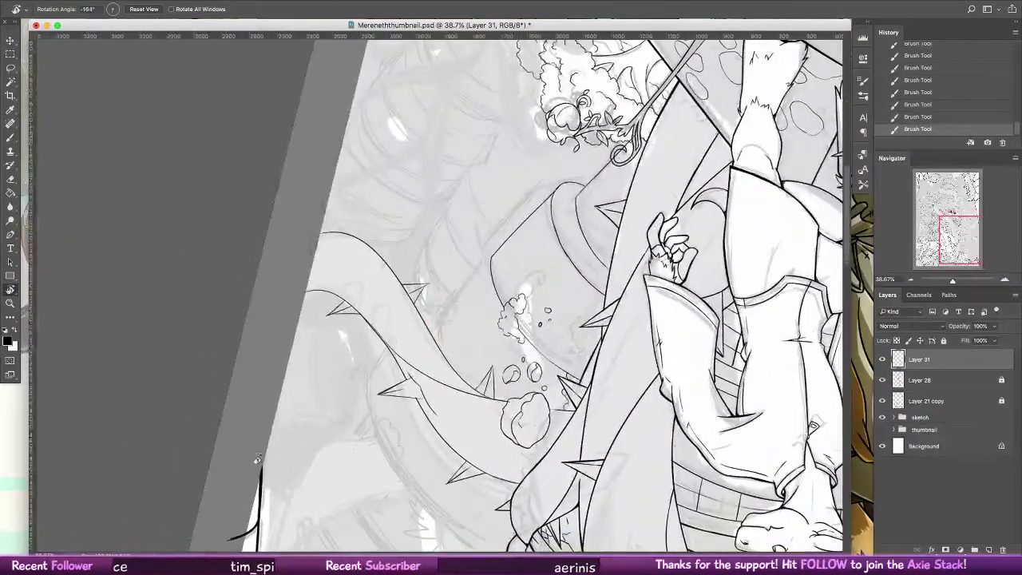
left_click(14, 138)
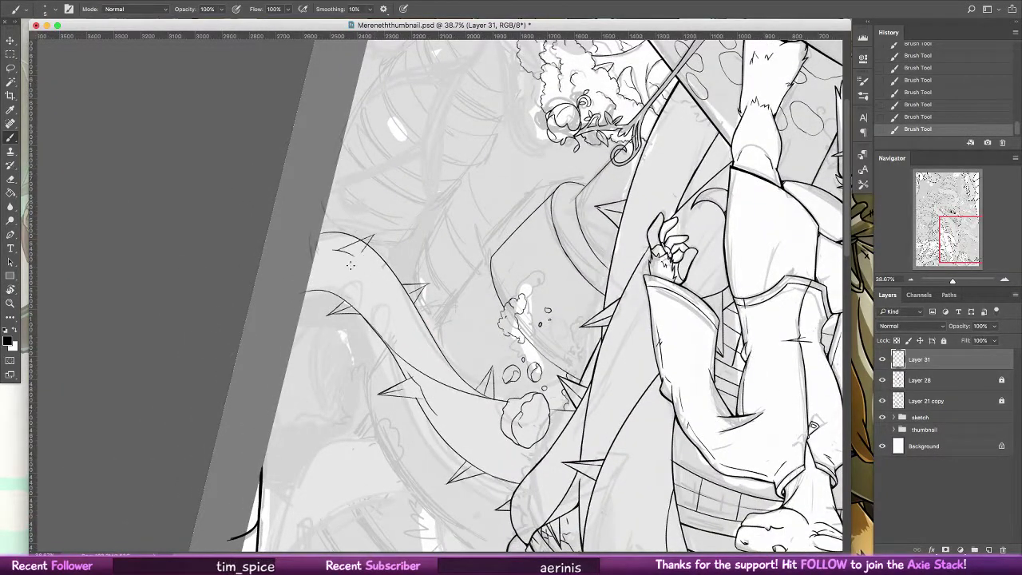
left_click_drag(337, 250, 359, 255)
key("super+z")
key("ctrl+z")
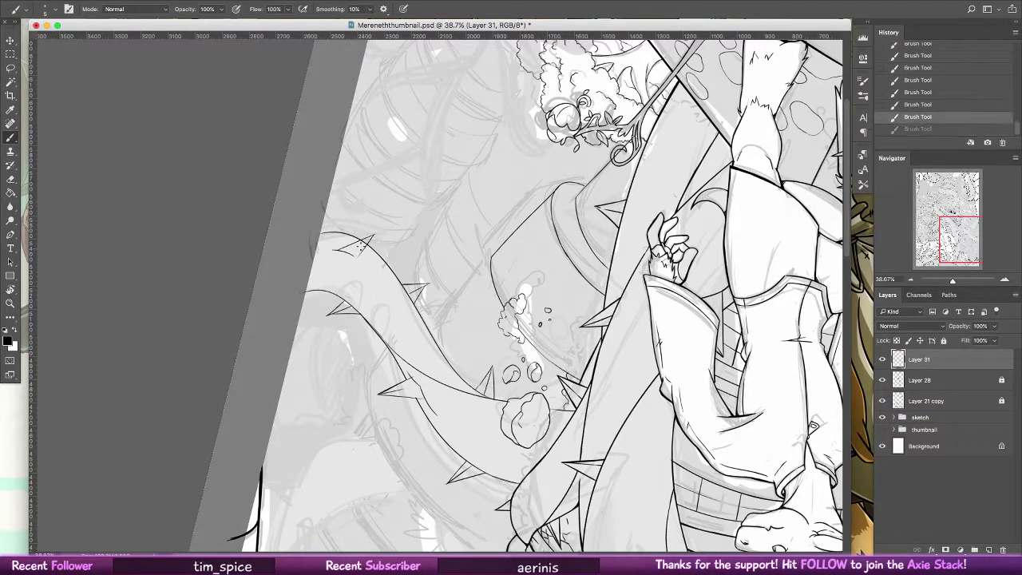
key("alt+super+z")
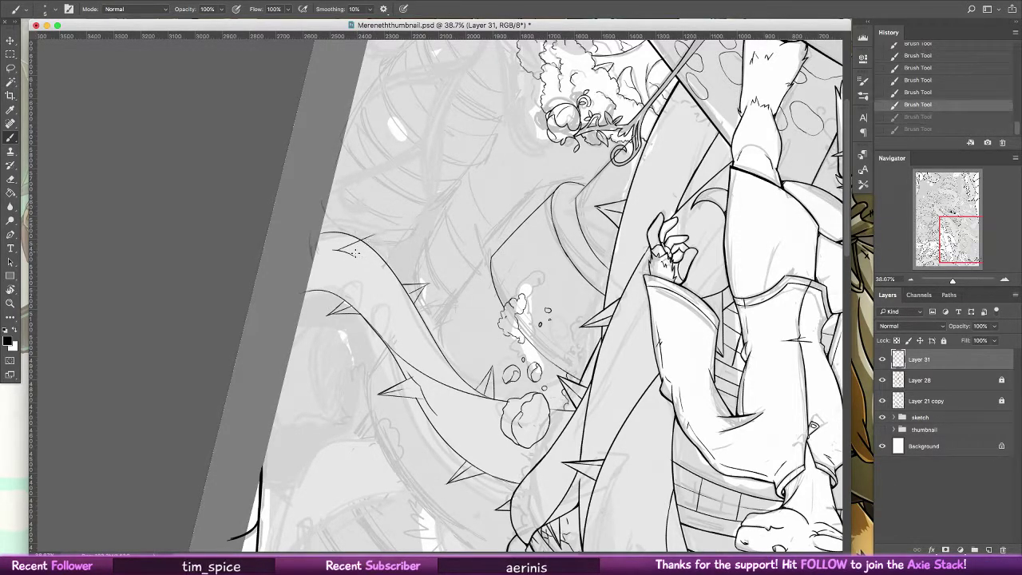
left_click_drag(339, 250, 375, 236)
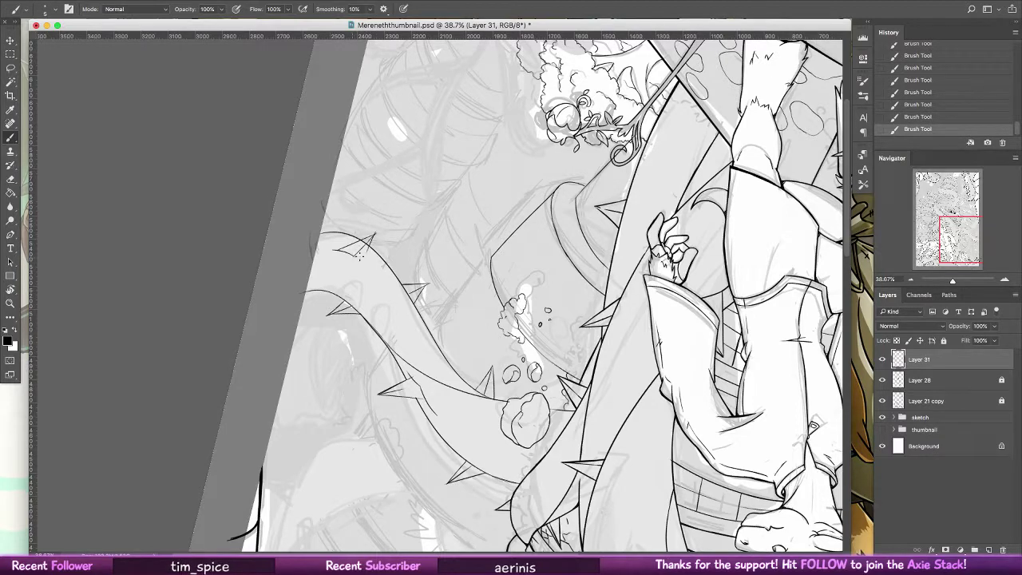
key("alt+super+z")
key("alt+super+z")
left_click_drag(375, 234, 361, 264)
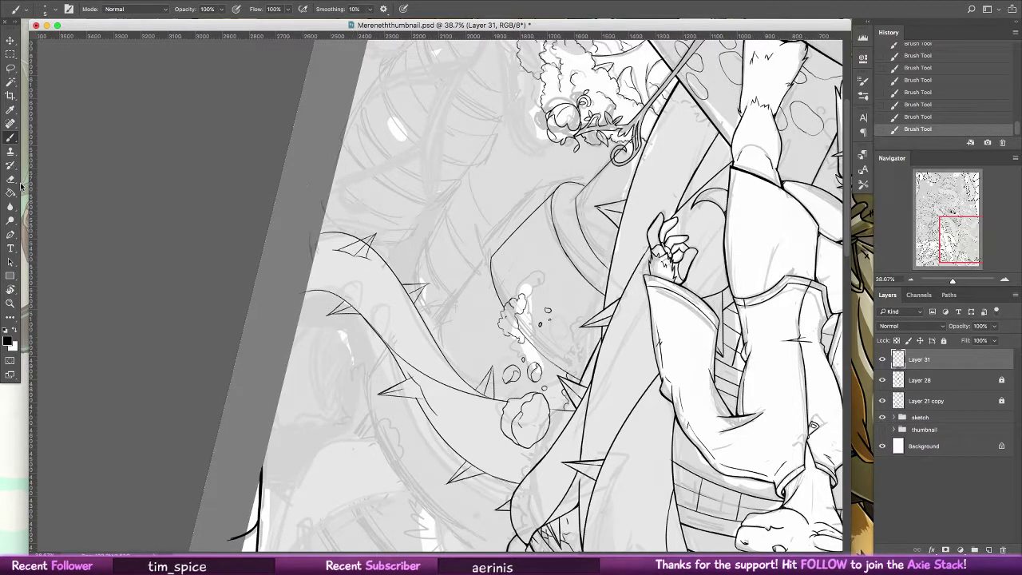
- Erase the vine line overlapping the newest thorn and the stray marks along the vine's edge
key("e")
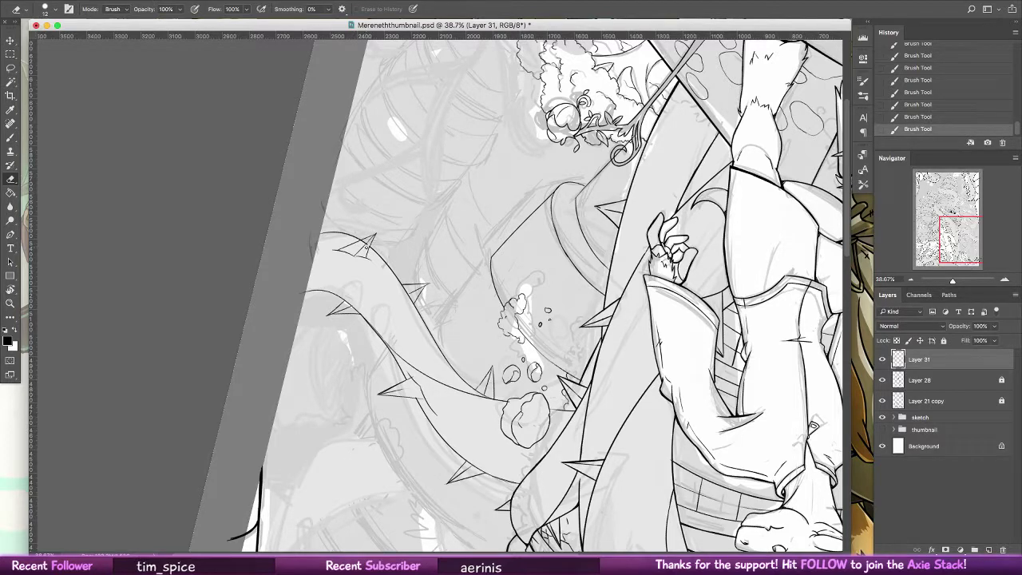
left_click_drag(364, 238, 361, 241)
left_click(371, 232)
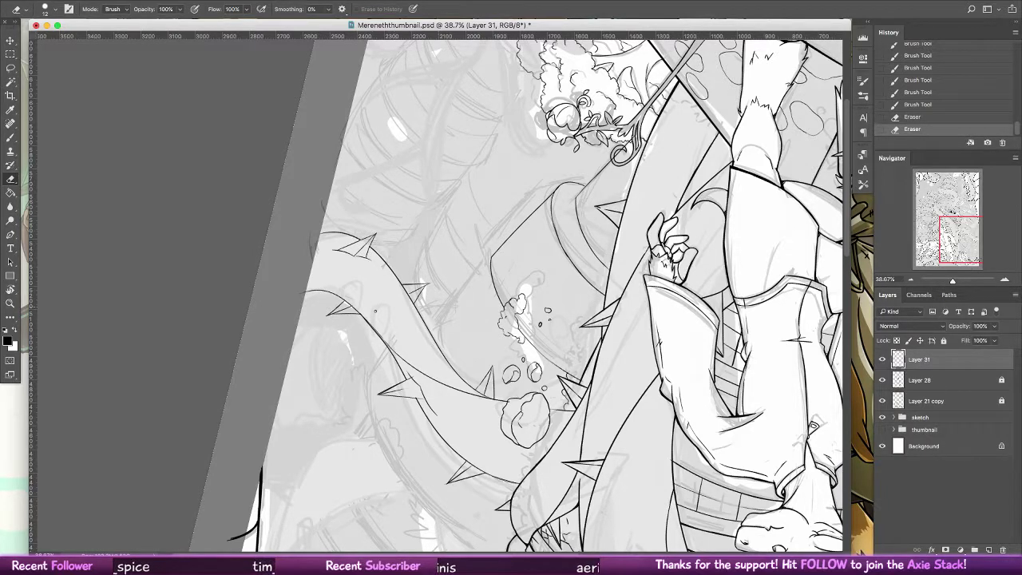
left_click(422, 352)
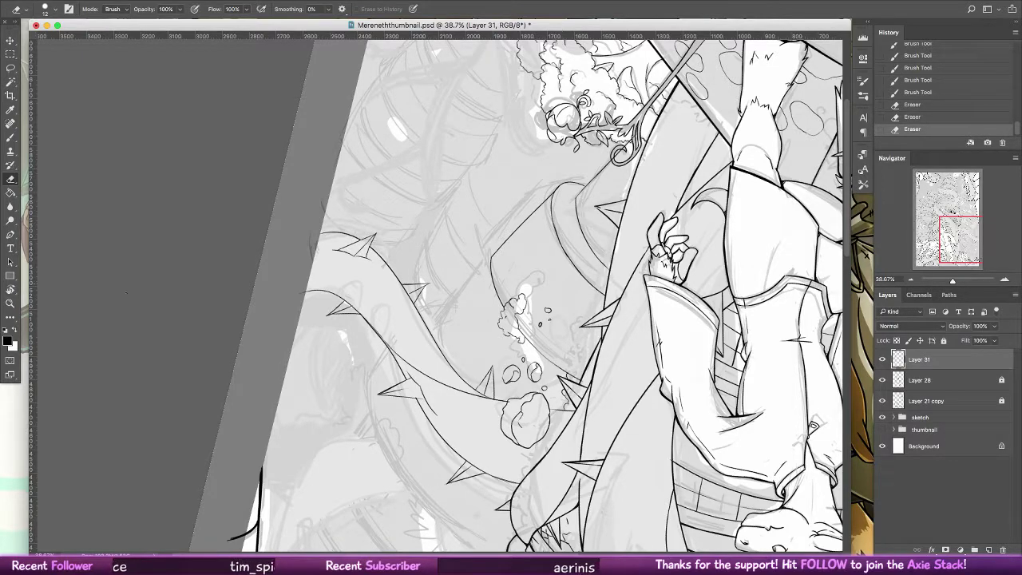
- Reset the canvas rotation and ink a short straight line rising from the background tower's corner toward the thorny vine
key("r")
key("Escape")
left_click(10, 137)
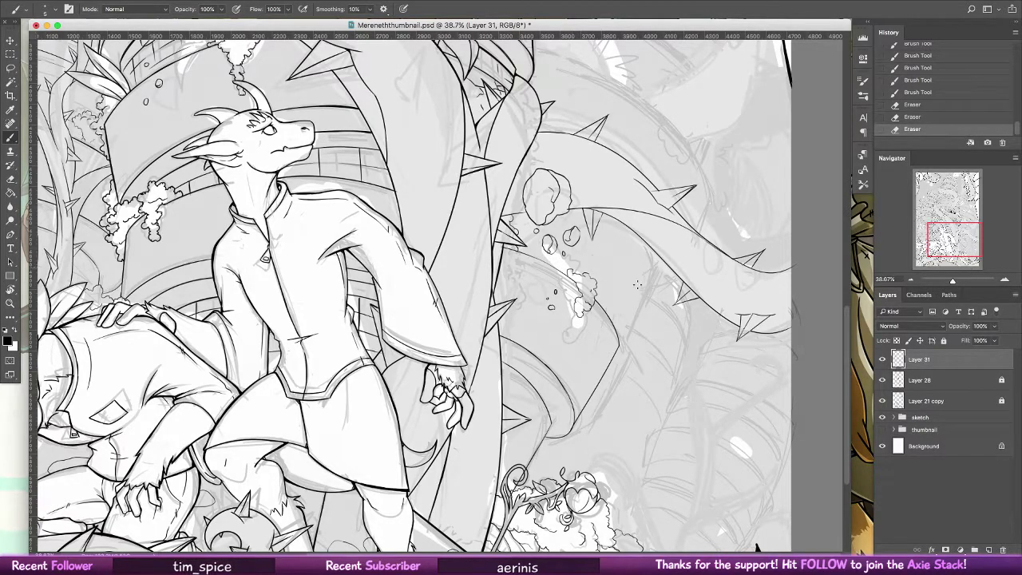
left_click_drag(655, 376, 660, 333)
mouse_move(740, 204)
left_mouse_down()
mouse_move(744, 518)
mouse_move(739, 251)
left_mouse_up()
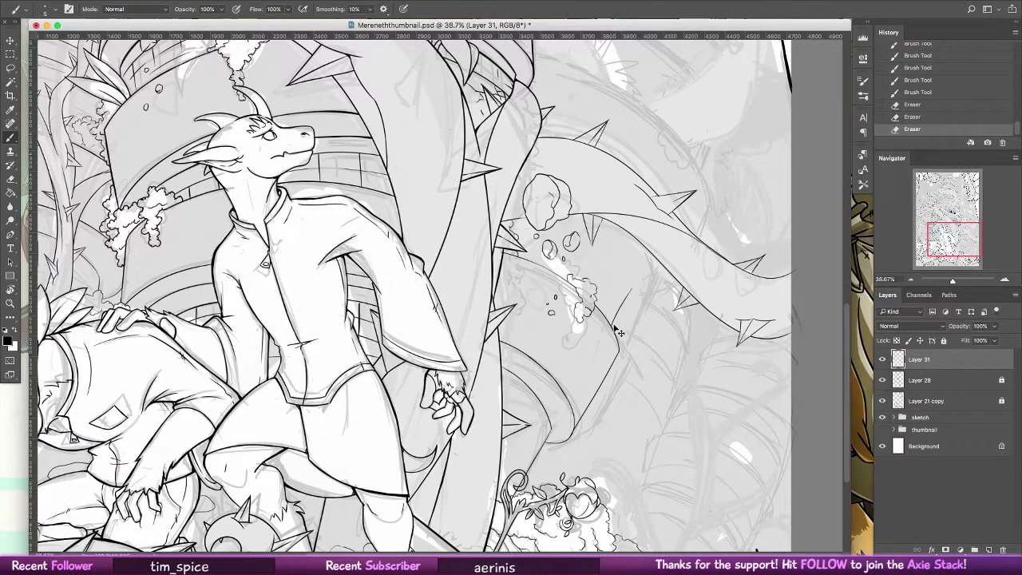
left_click_drag(611, 330, 659, 258)
key("super+z")
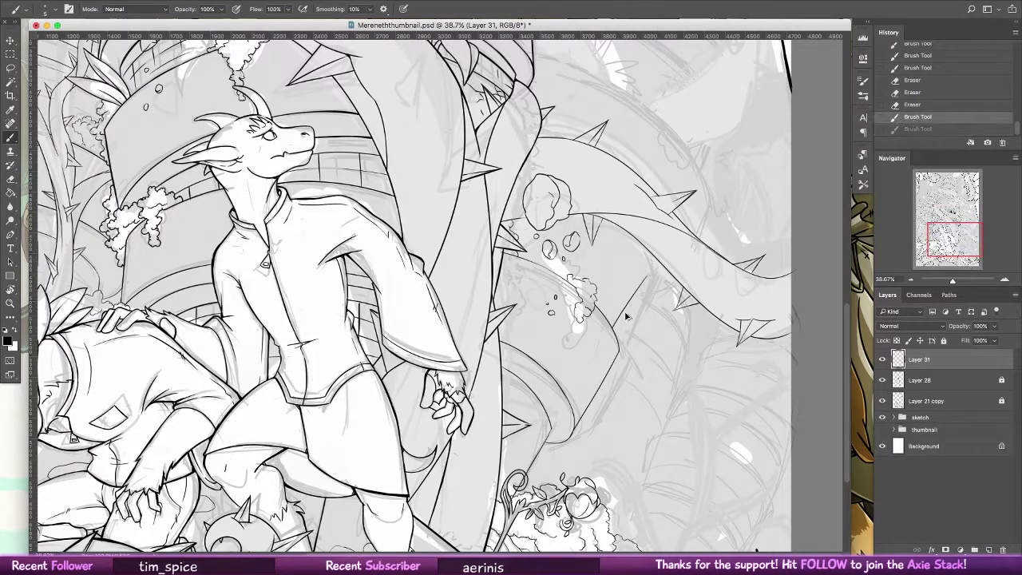
left_click_drag(613, 327, 646, 272)
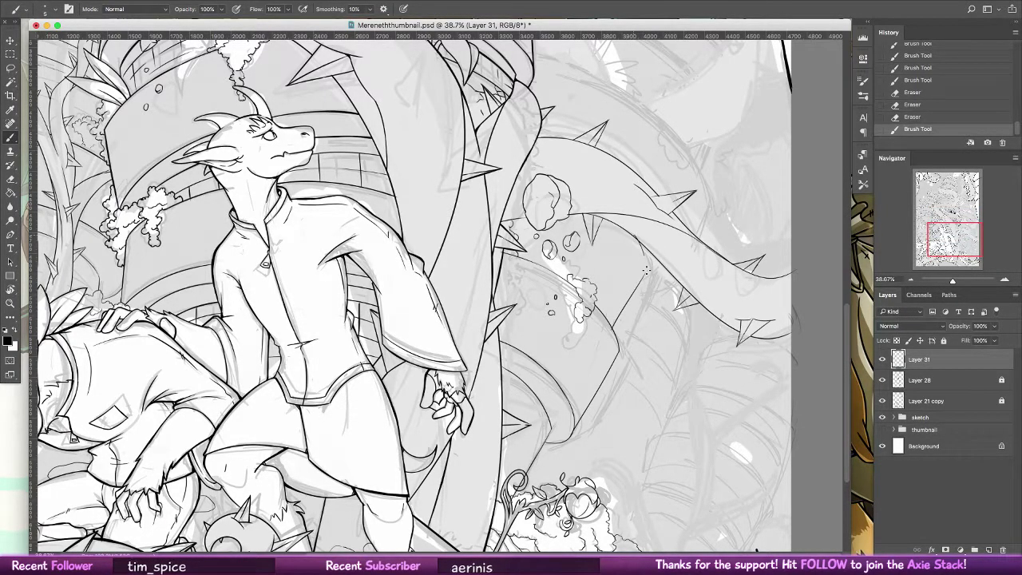
key("ctrl+z")
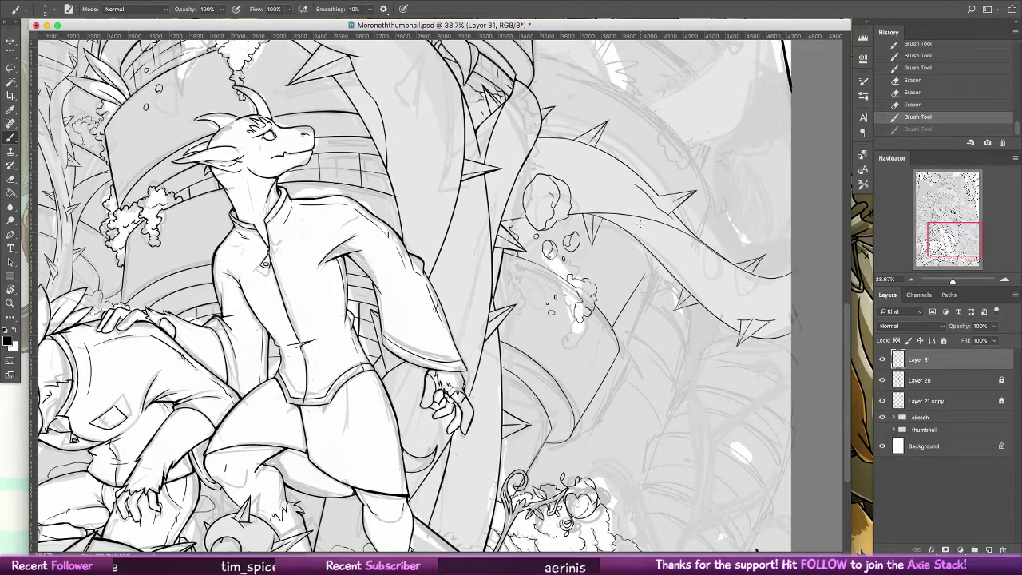
- Rotate the canvas to about -133° and ink the edge of the background tower's corner where it meets the thorny vine
key("r")
left_click_drag(481, 240, 376, 304)
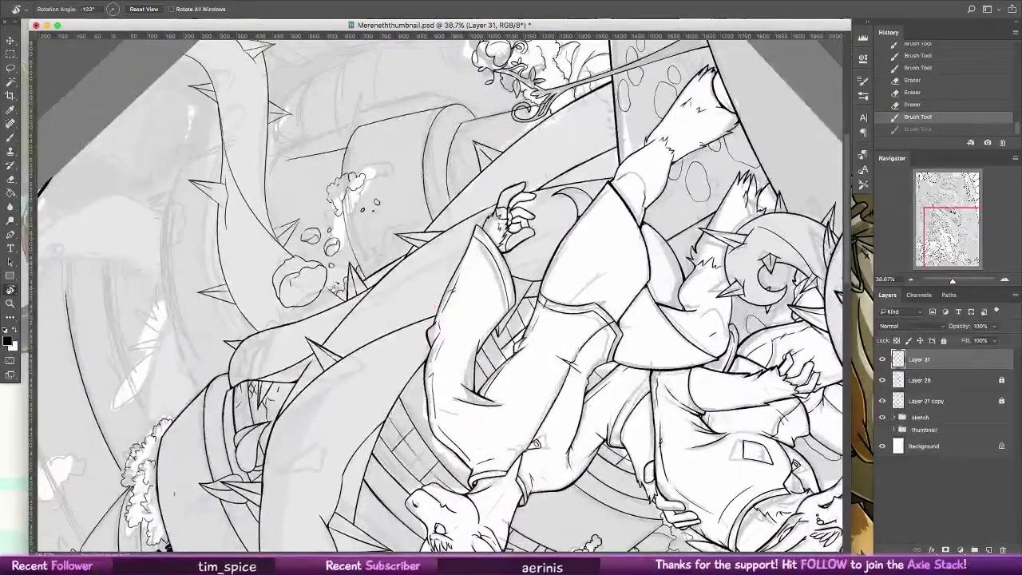
left_click_drag(286, 309, 251, 313)
left_click(9, 139)
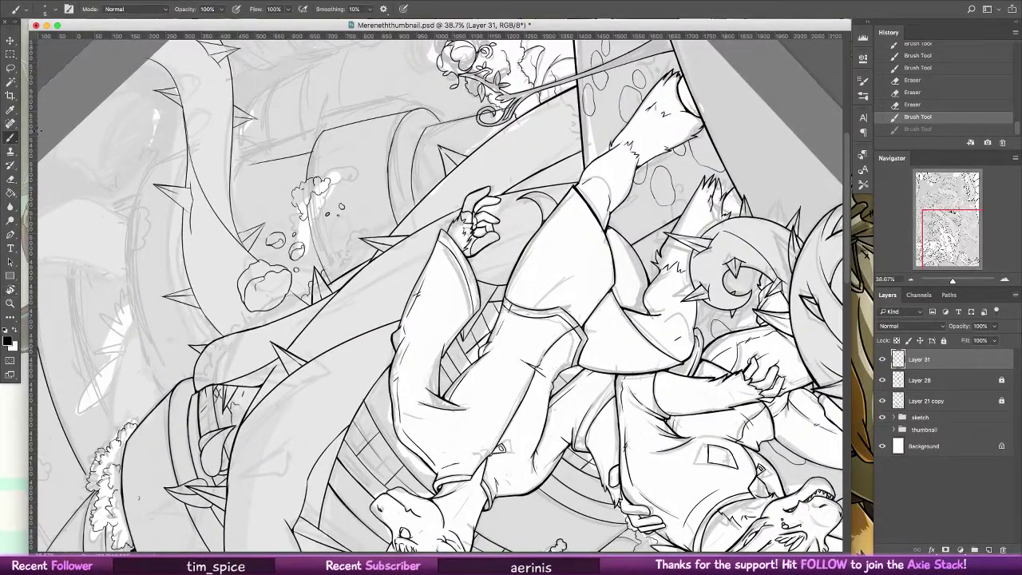
left_click_drag(466, 178, 560, 274)
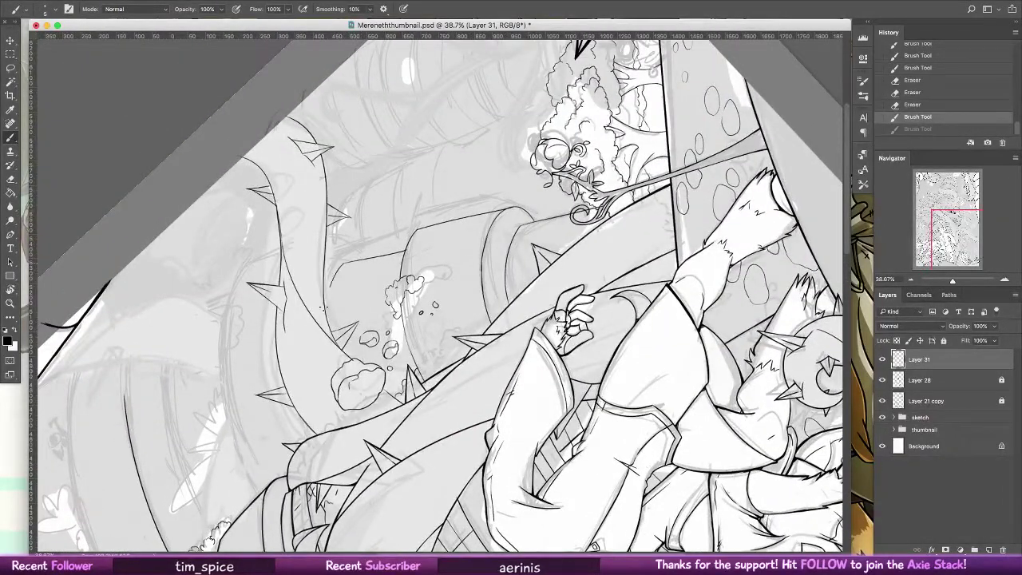
mouse_move(345, 263)
left_mouse_down()
mouse_move(327, 313)
mouse_move(336, 340)
left_mouse_up()
- Ink a short curved tower edge emerging from behind the vine just beside its thorn, redrawing the stroke until it fits the sketch
mouse_move(327, 236)
left_mouse_down()
mouse_move(366, 260)
mouse_move(334, 236)
mouse_move(376, 254)
left_mouse_up()
key("super+z")
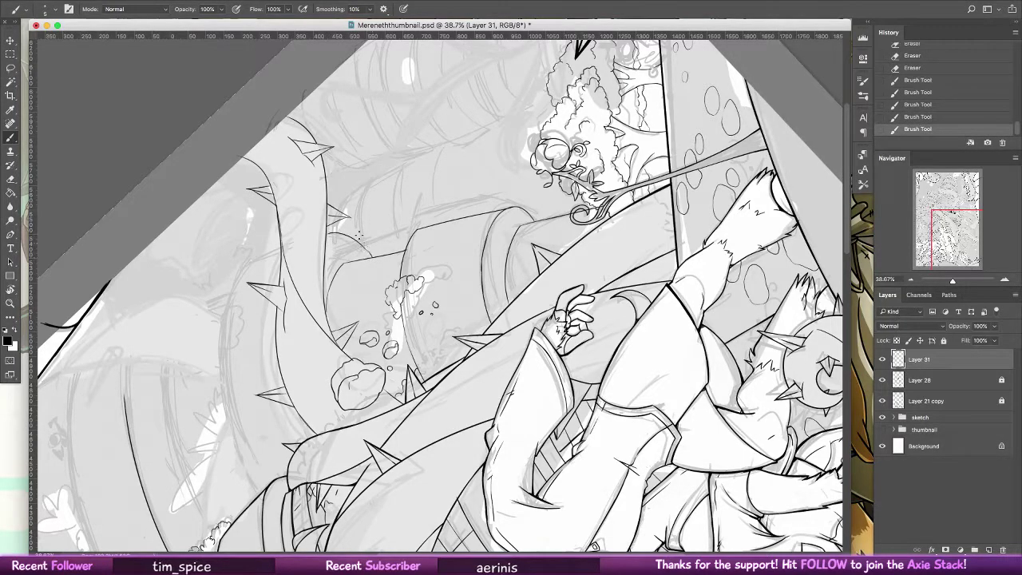
key("super+z")
key("super+z")
key("super+alt+z")
key("super+alt+z")
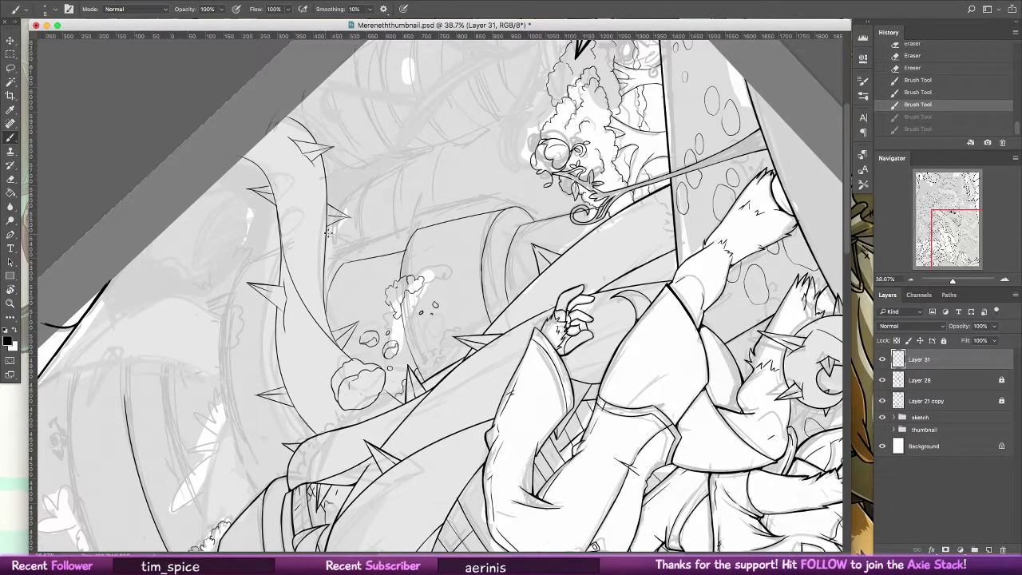
left_click_drag(328, 234, 369, 256)
key("super+z")
left_click_drag(327, 230, 370, 252)
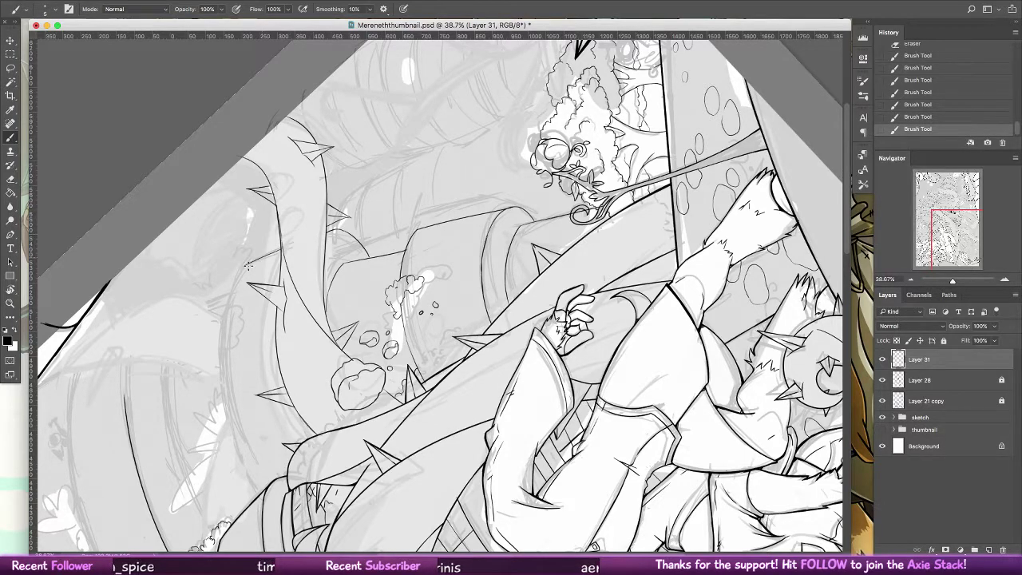
- Ink the long curved outline of the background tower tier on the other side of the vine, retrying the strokes along the sketch
left_click_drag(234, 270, 230, 342)
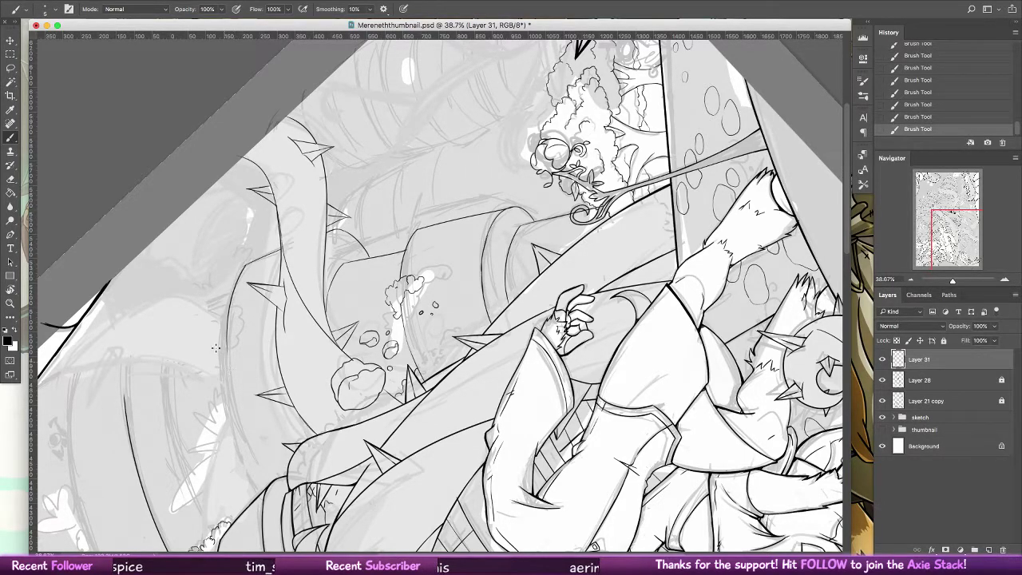
key("ctrl+z")
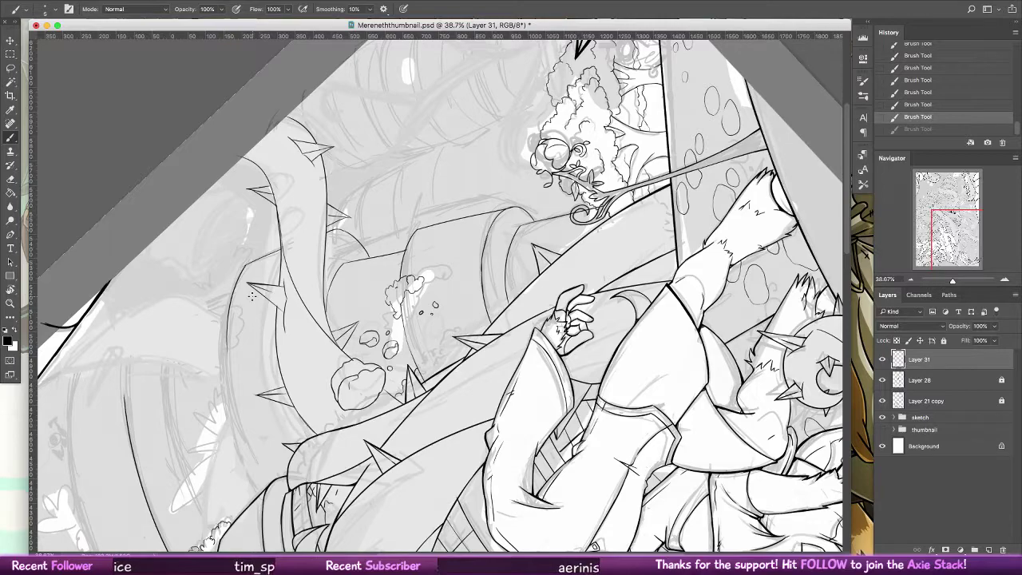
scroll(252, 295, "down", 5)
scroll(252, 295, "left", 3)
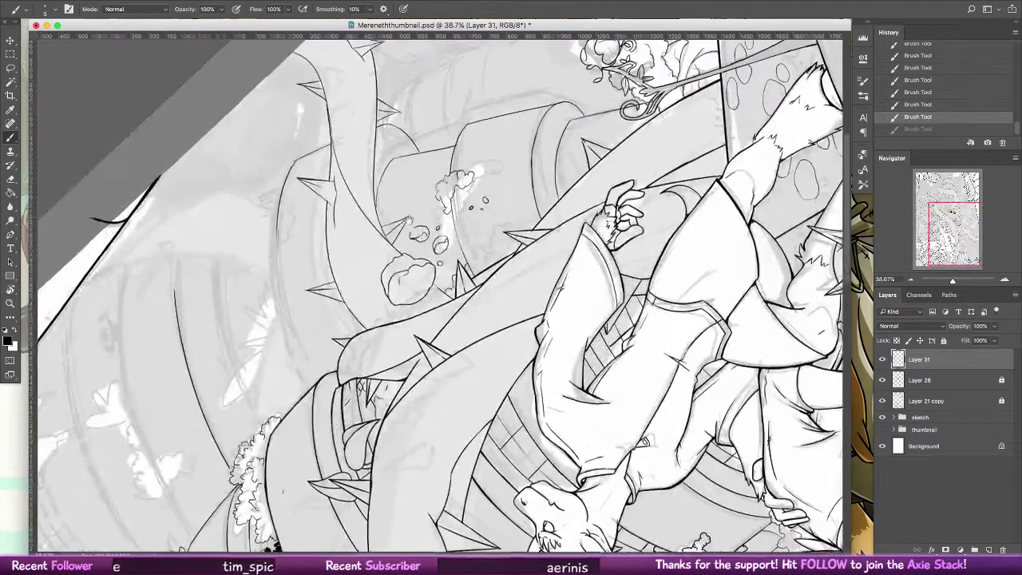
key("ctrl+shift+z")
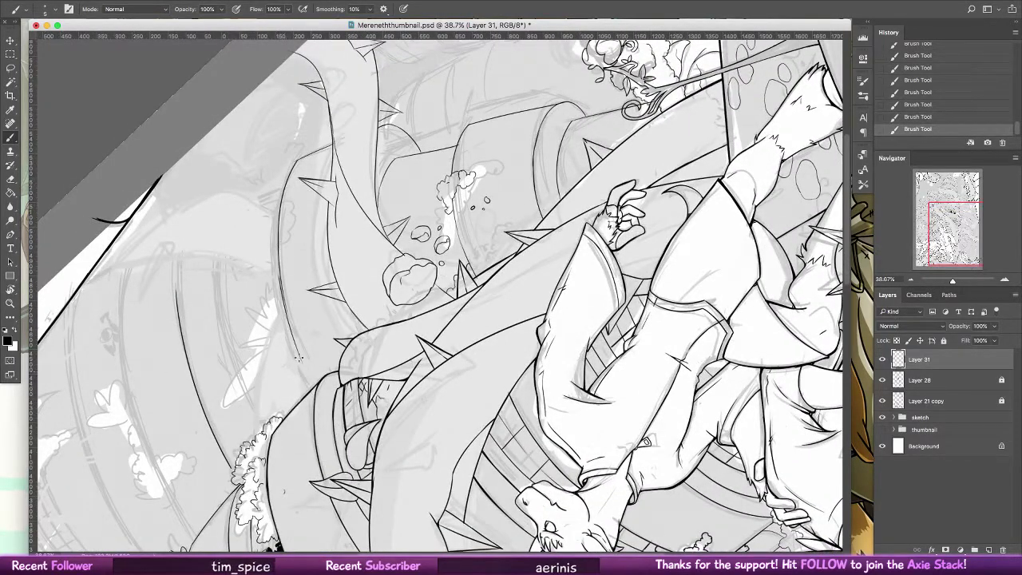
key("ctrl+z")
key("ctrl+shift+z")
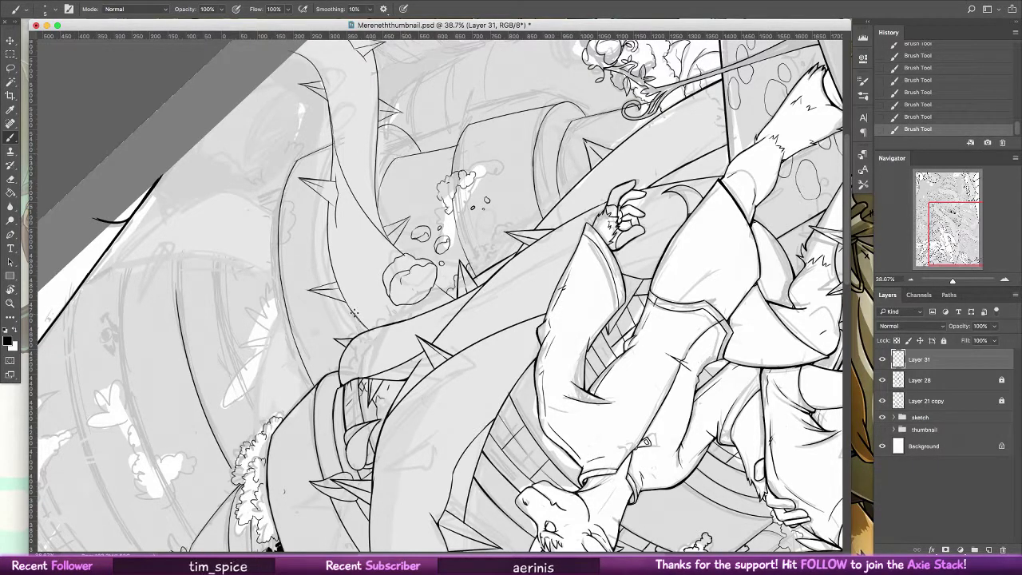
key("ctrl+z")
key("ctrl+shift+z")
key("ctrl+z")
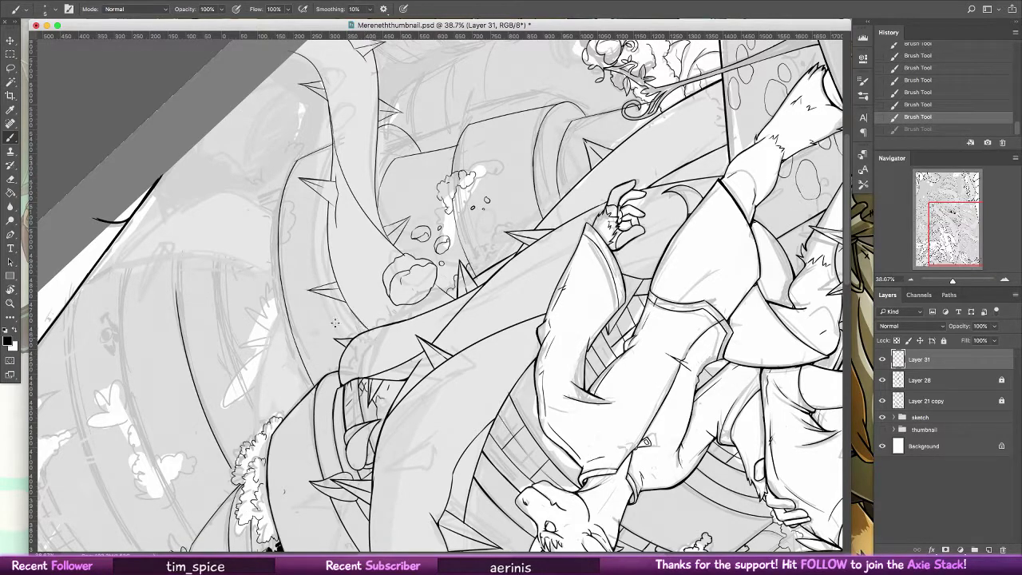
key("ctrl+shift+z")
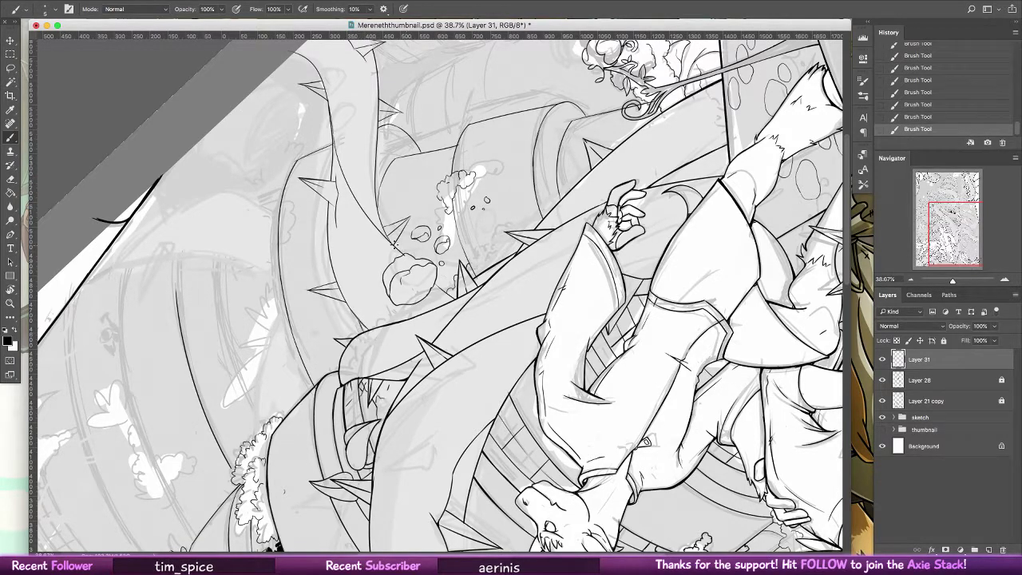
- Reset the canvas rotation, zoom out to about 23.4%, and ink the spiky leaf cluster on the background tower above the thorny vine
left_click_drag(394, 244, 560, 294)
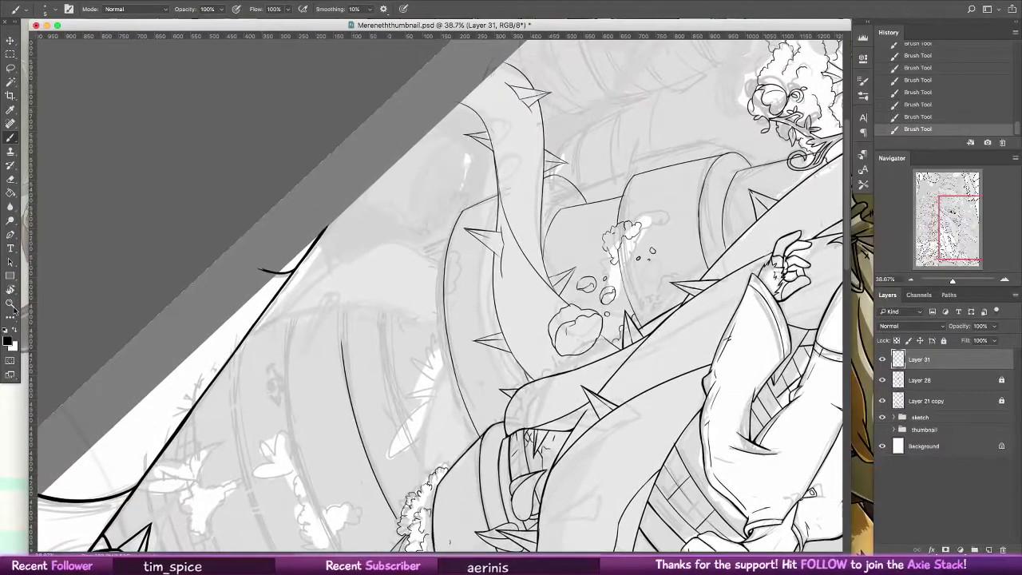
double_click(10, 290)
key("b")
left_click_drag(621, 289, 623, 290)
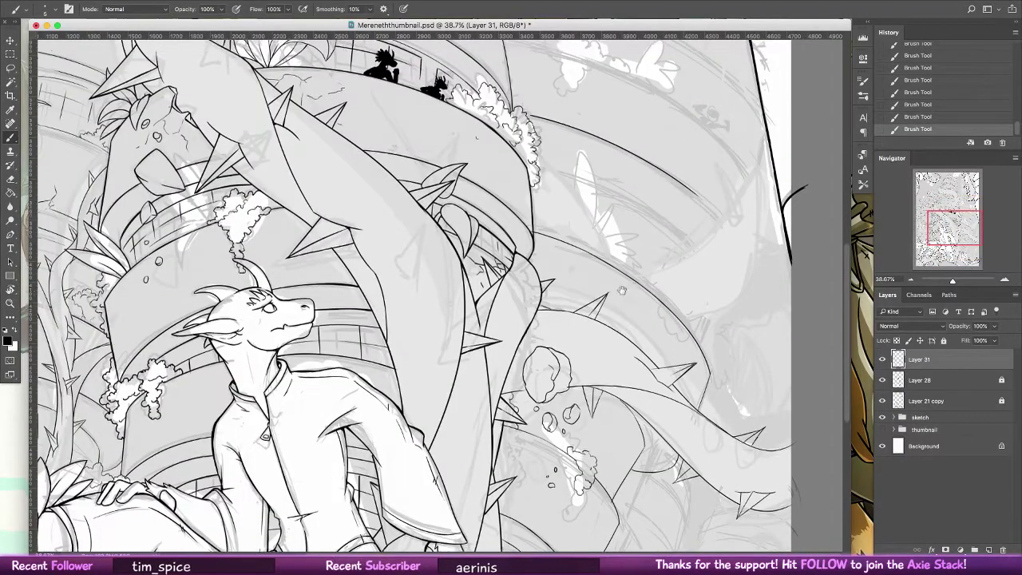
scroll(623, 290, "up", 5)
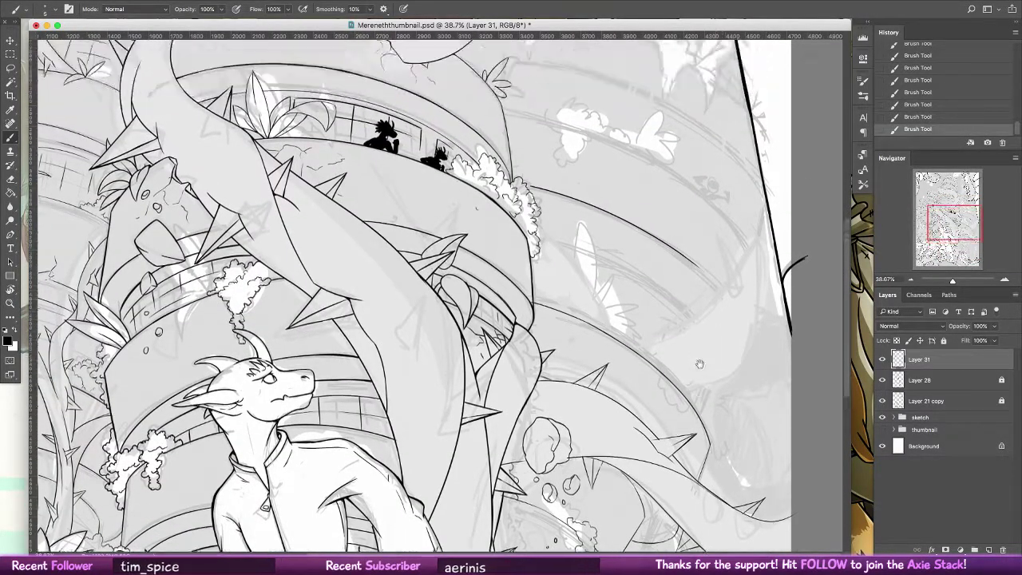
scroll(700, 365, "up", 10)
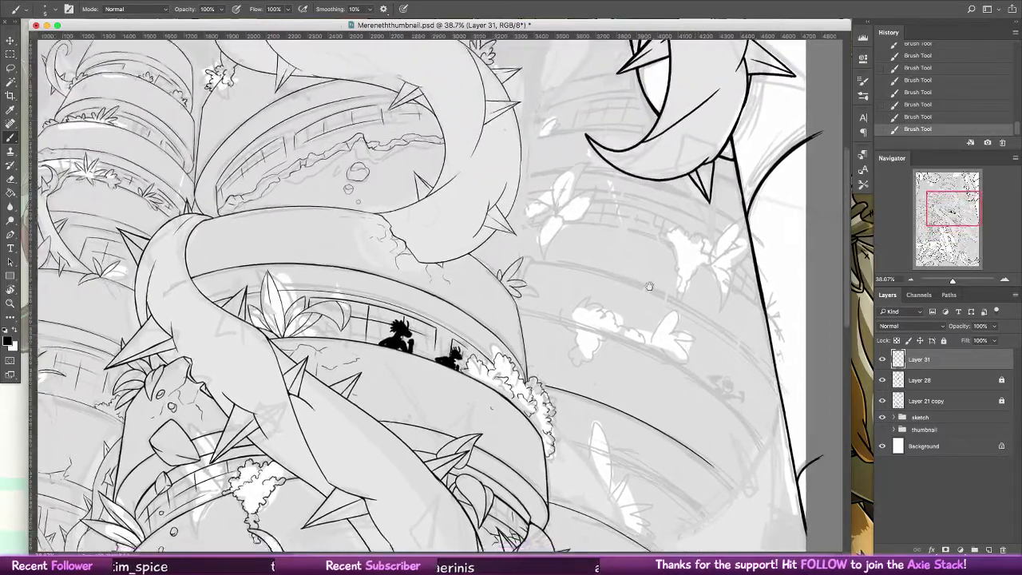
scroll(649, 286, "down", 7)
key("z")
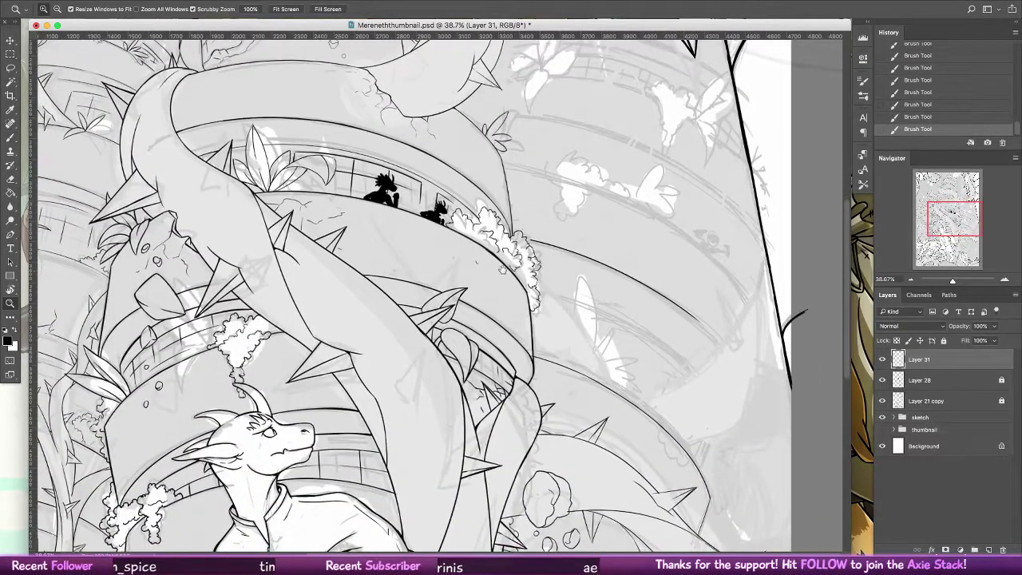
left_click_drag(502, 270, 55, 150)
key("b")
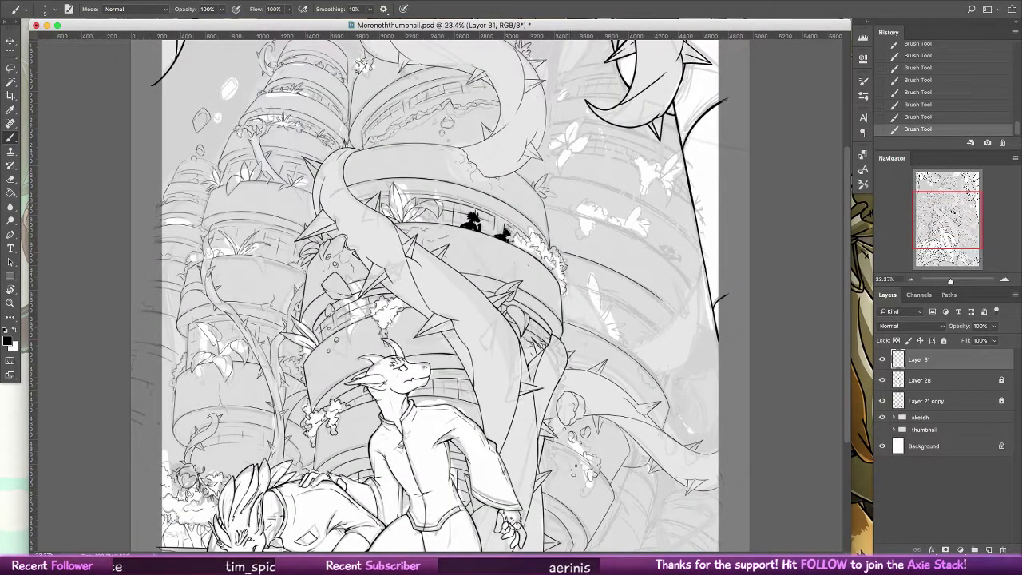
mouse_move(579, 325)
left_mouse_down()
mouse_move(599, 282)
mouse_move(587, 331)
mouse_move(600, 310)
mouse_move(593, 325)
mouse_move(622, 321)
mouse_move(628, 345)
mouse_move(599, 323)
left_mouse_up()
- Ink the inner curved edge of the hooked vine rising beside the leaf cluster, undoing and redrawing the stroke
key("super+z")
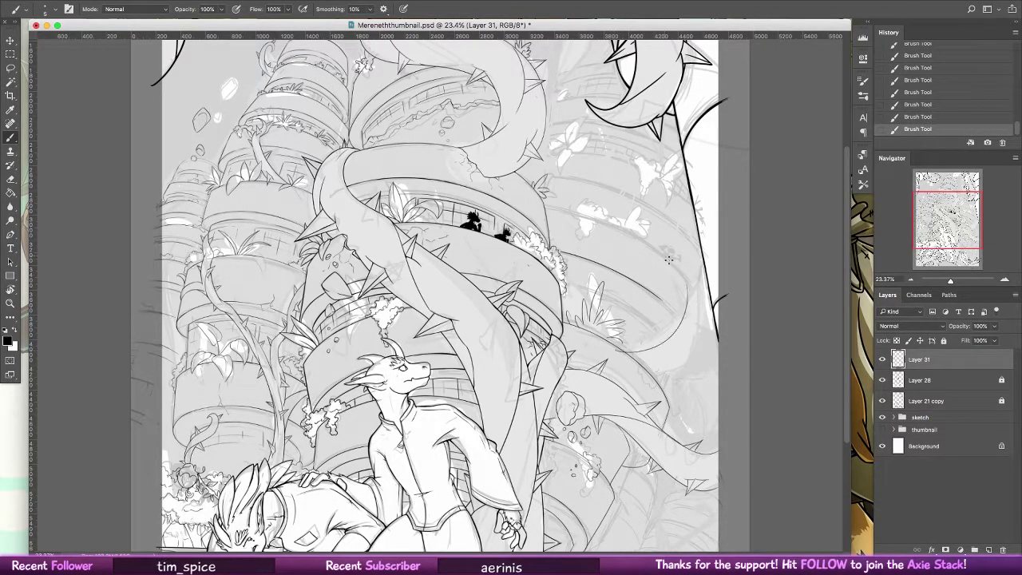
key("ctrl+z")
left_click_drag(623, 229, 609, 222)
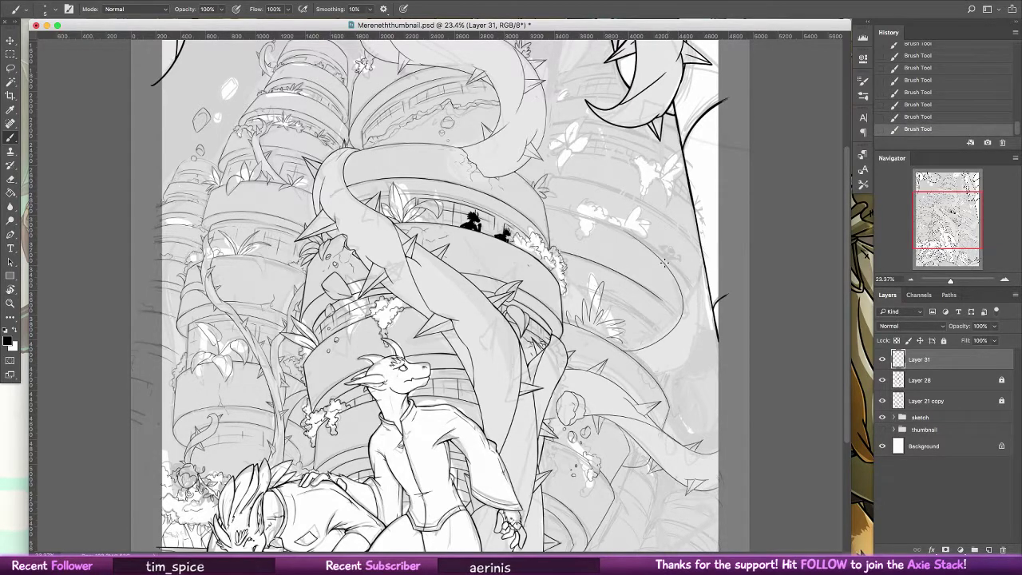
key("super+z")
key("ctrl+shift+z")
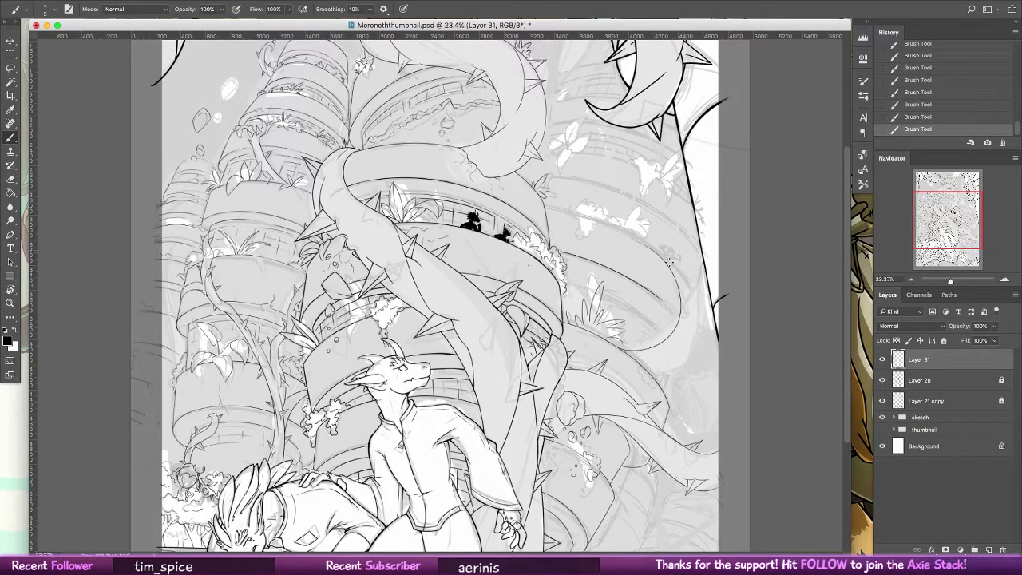
key("ctrl+z")
key("ctrl+shift+z")
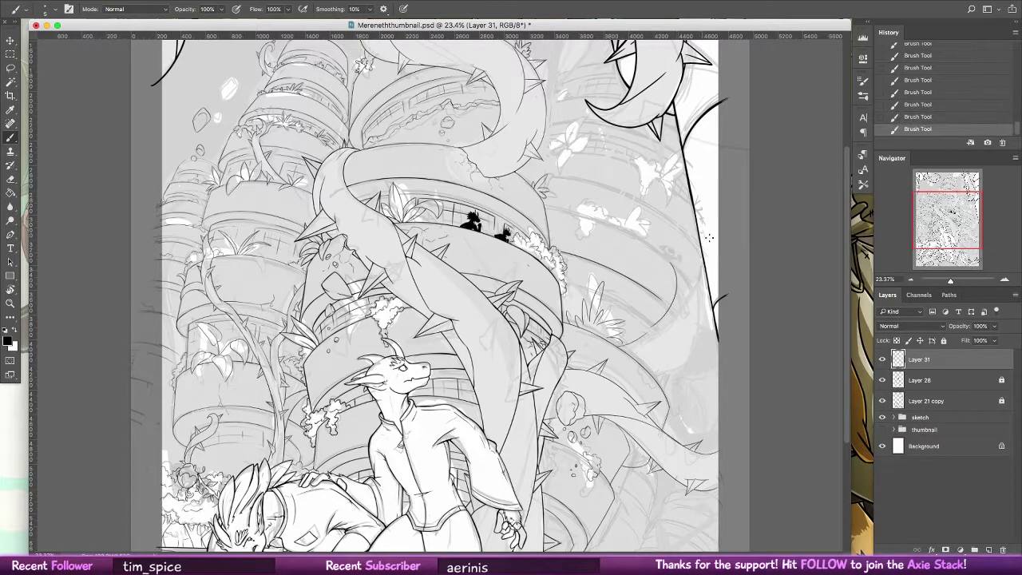
- Ink the second long curve running along the hooked vine from its tip down toward the tower, reworking the stroke
key("ctrl+z")
key("ctrl+z")
key("ctrl+shift+z")
key("ctrl+shift+z")
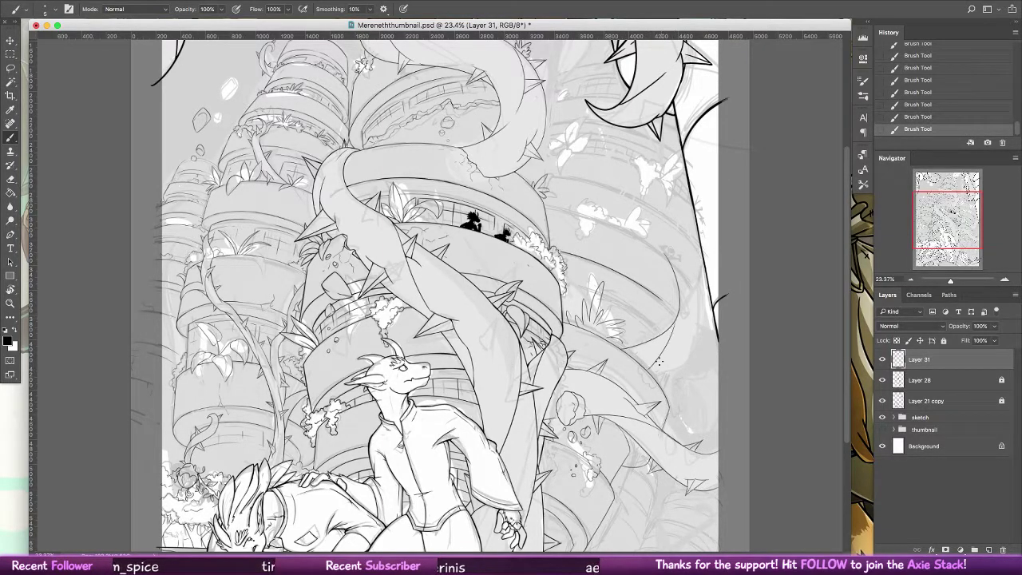
key("ctrl+z")
key("ctrl+shift+z")
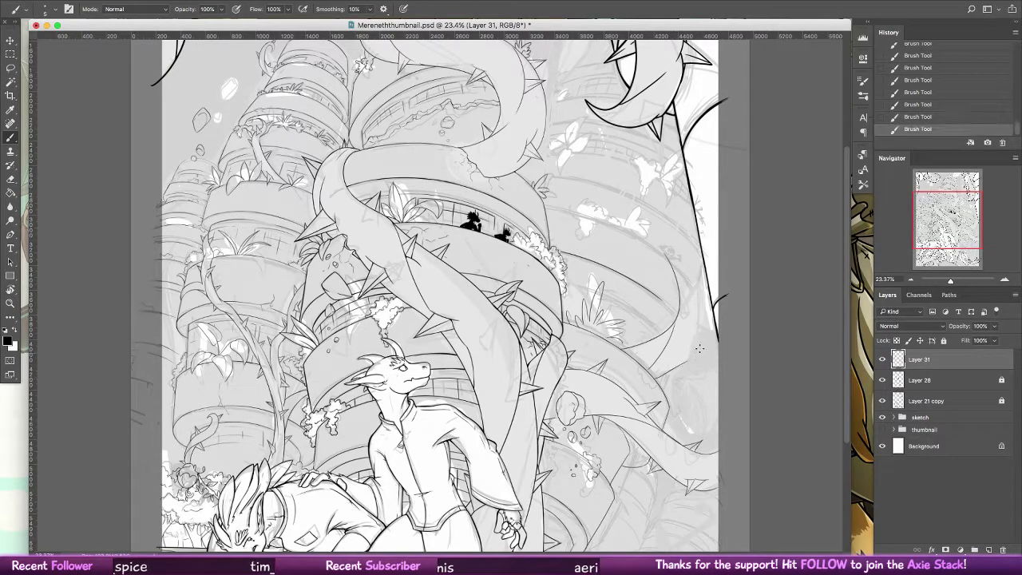
key("ctrl+z")
key("ctrl+shift+z")
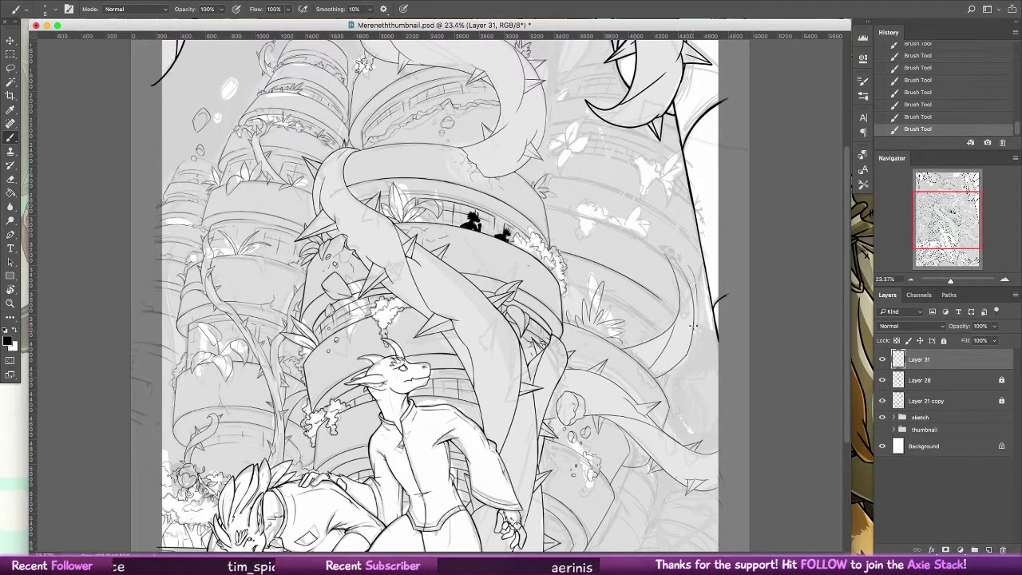
- Ink the hooked vine's outer edge and close its curled tip near the dark diagonal line, refining the strokes
key("ctrl+z")
key("ctrl+shift+z")
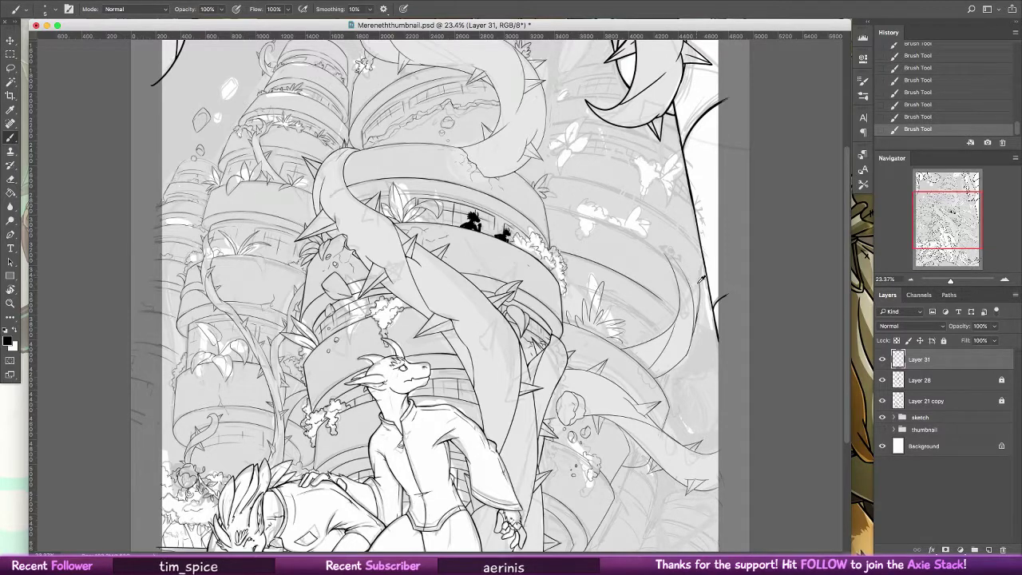
key("super+z")
key("super+shift+z")
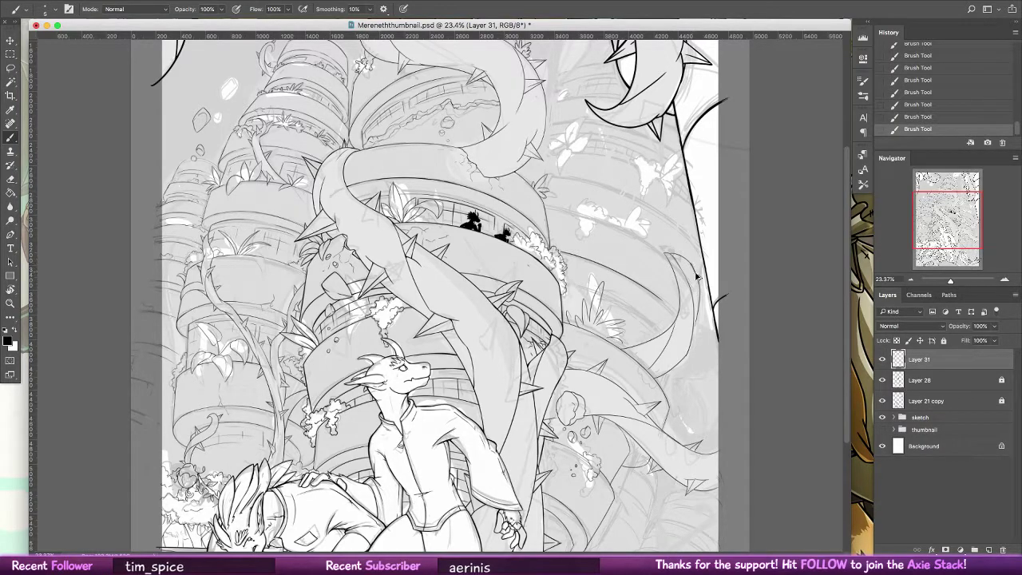
key("super+z")
key("super+shift+z")
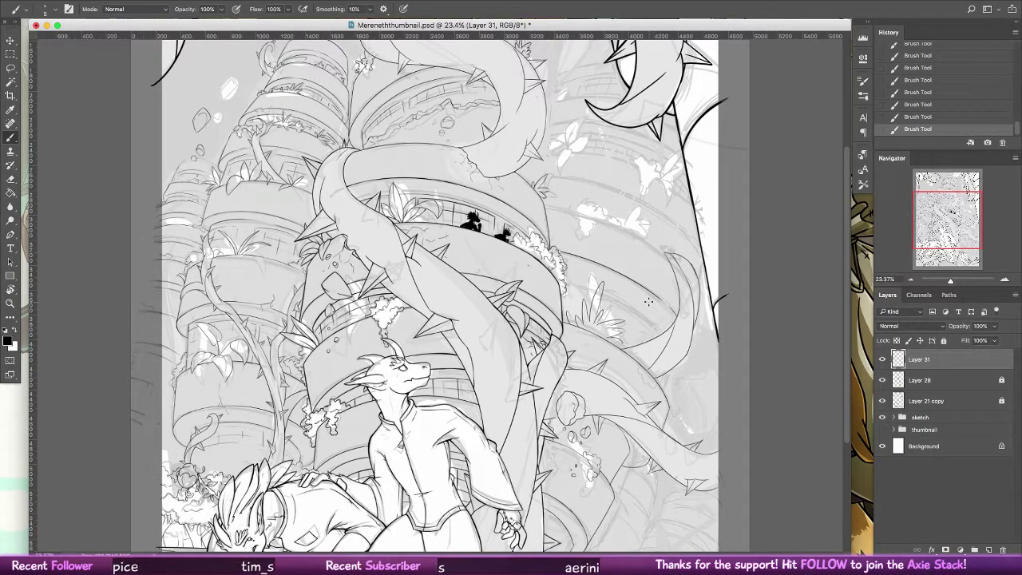
- Rotate the canvas, zoom in to 50.8%, and ink the tower's parallel curved band lines between the hooked vine and the leaf cluster
key("r")
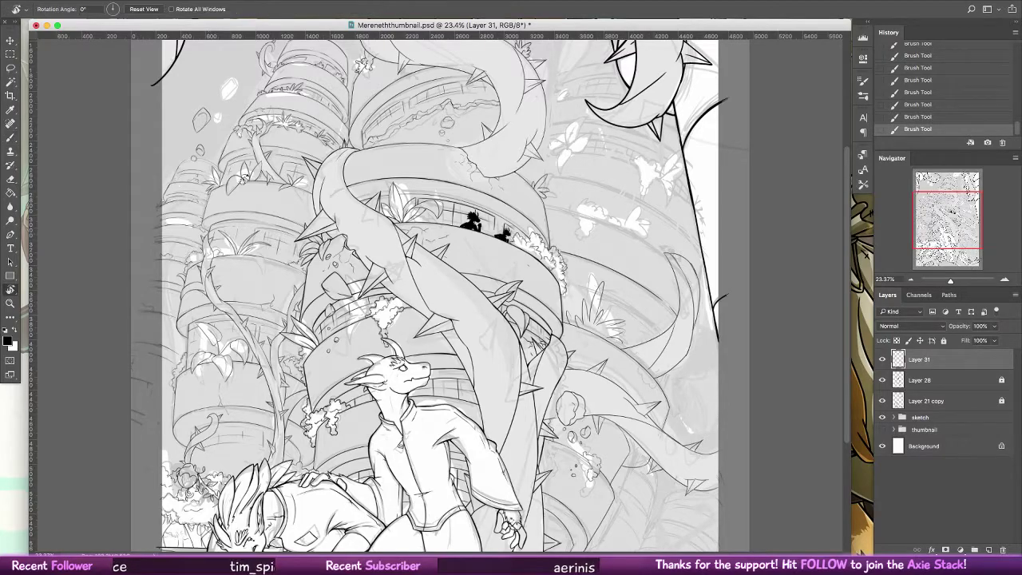
left_click_drag(660, 389, 571, 95)
key("z")
left_click_drag(573, 87, 616, 107)
key("b")
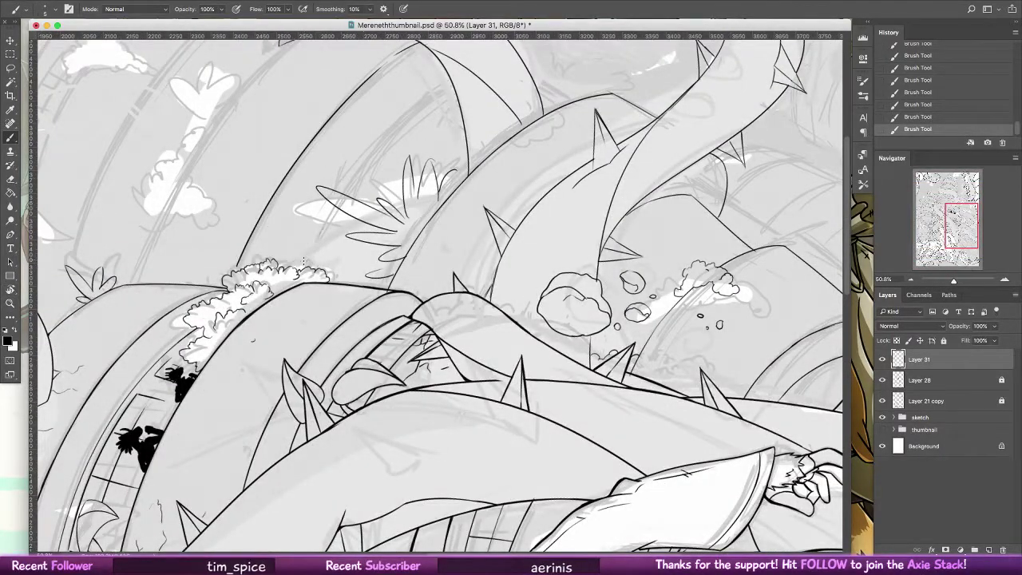
key("super+z")
key("super+z")
left_click_drag(358, 182, 323, 323)
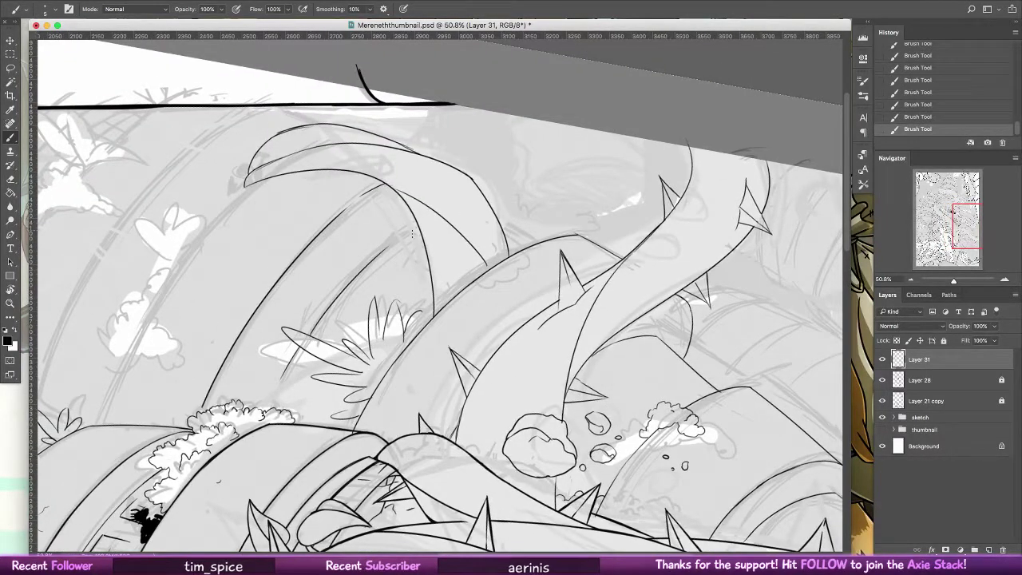
key("super+z")
key("super+z")
key("super+z")
key("super+z")
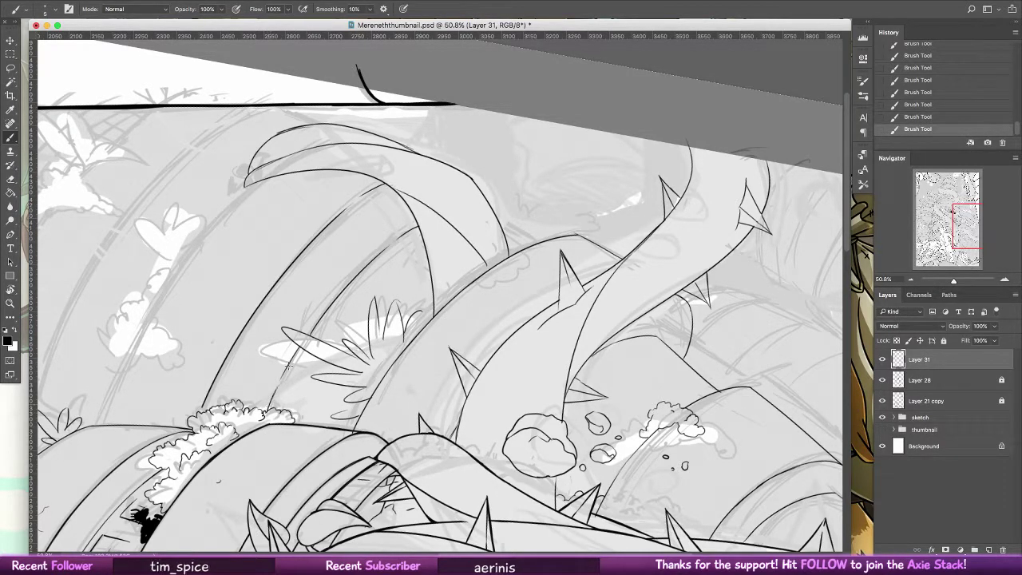
- Add short detail strokes to the tower band beside the leaf cluster, and ink the long curved band line running down from the hooked vine's tip
left_click_drag(438, 285, 448, 339)
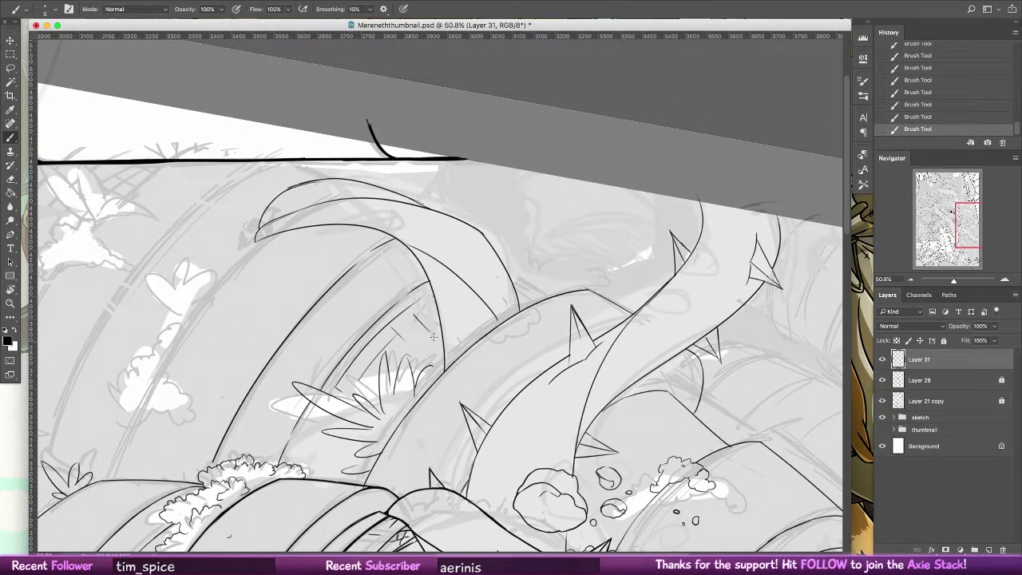
key("super+z")
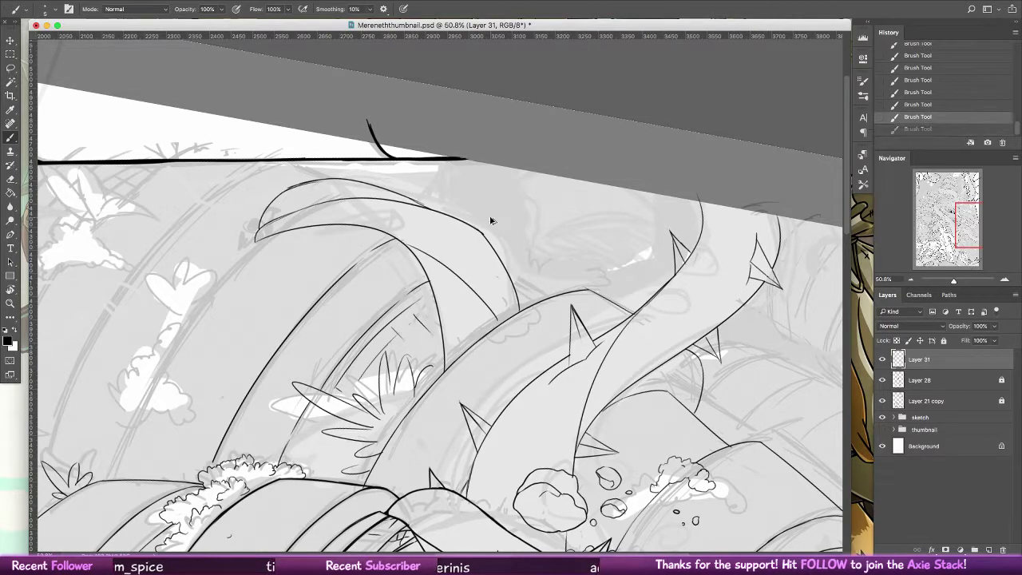
left_click_drag(522, 289, 719, 295)
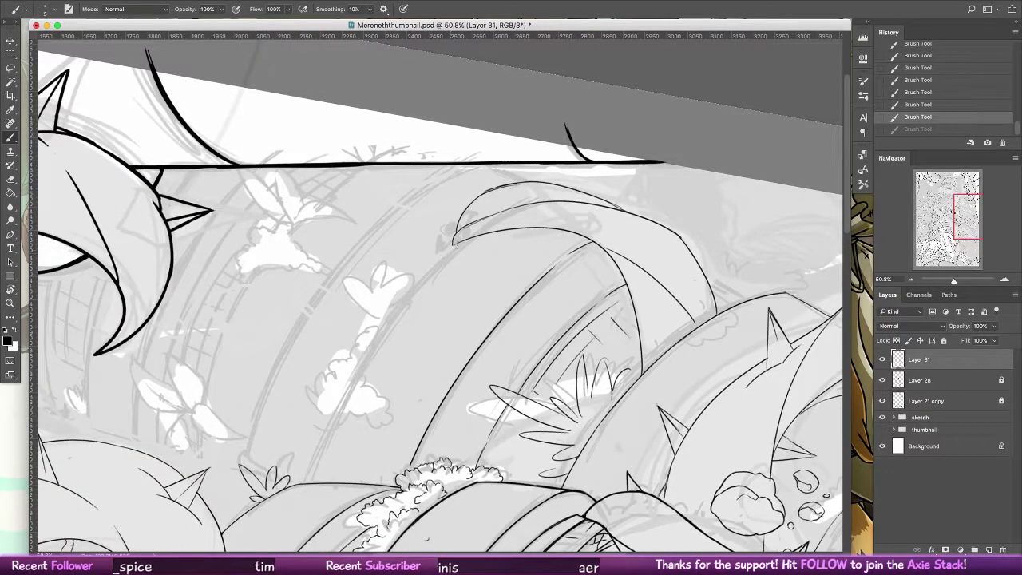
key("super+shift+z")
key("super+z")
left_click_drag(306, 483, 455, 244)
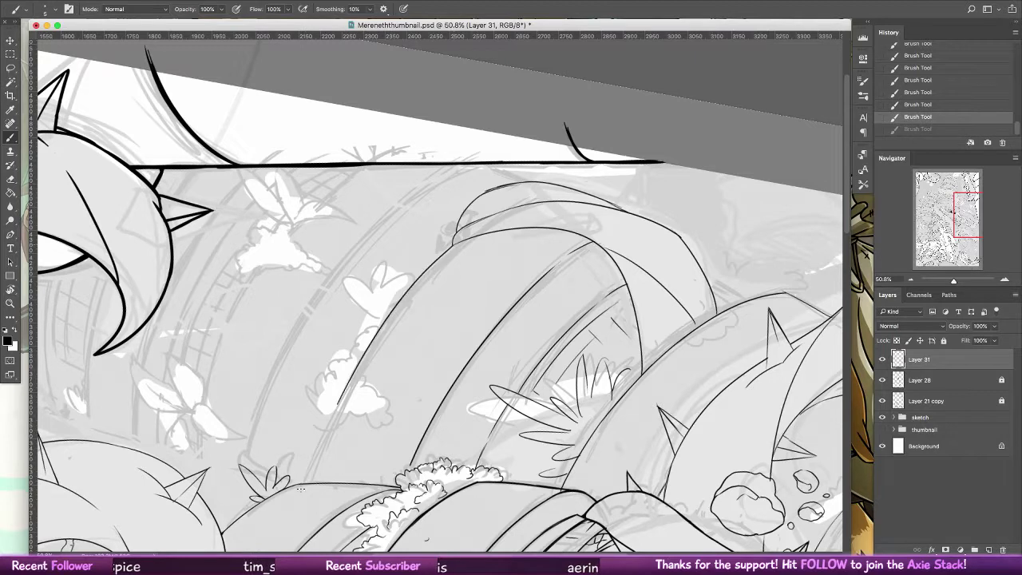
key("super+z")
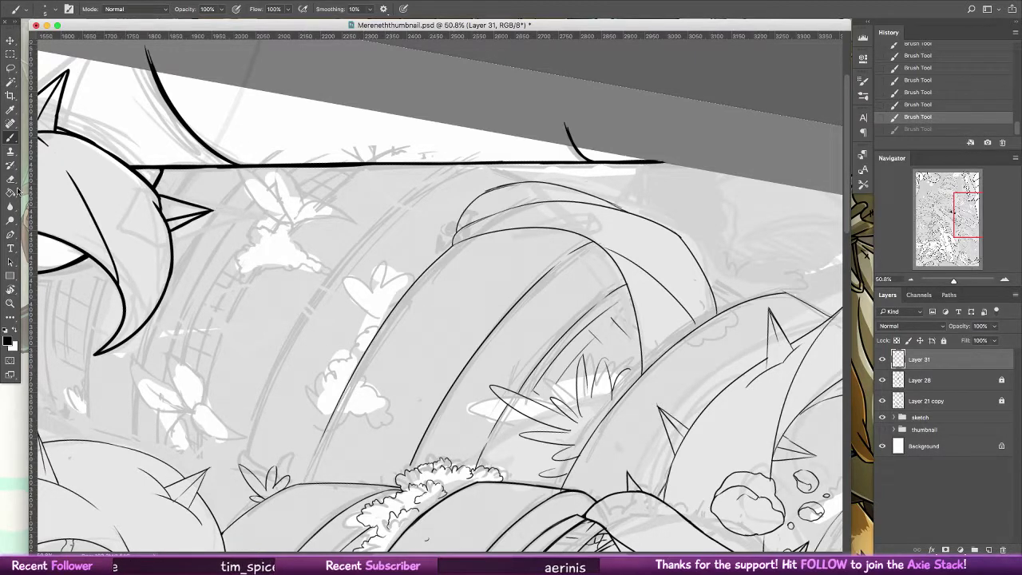
- Erase the tower line where it crosses the white foliage clump, and ink the clump's bumpy outline along the tower's curve, reworking strokes
key("e")
mouse_move(344, 387)
left_mouse_down()
mouse_move(331, 417)
mouse_move(339, 423)
mouse_move(352, 413)
mouse_move(388, 420)
mouse_move(370, 402)
mouse_move(378, 392)
mouse_move(353, 366)
left_mouse_up()
key("b")
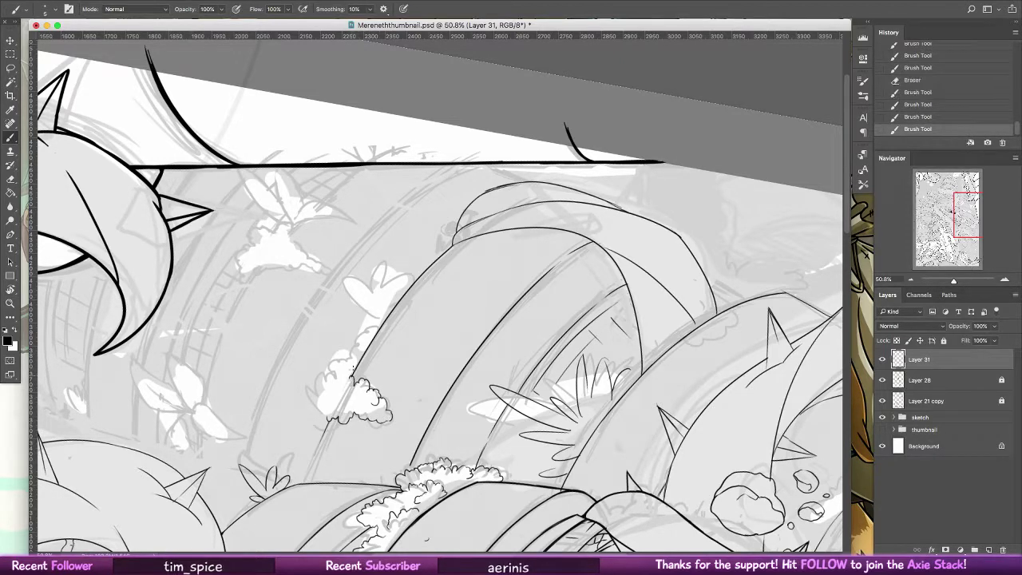
mouse_move(326, 413)
left_mouse_down()
mouse_move(327, 377)
mouse_move(341, 369)
left_mouse_up()
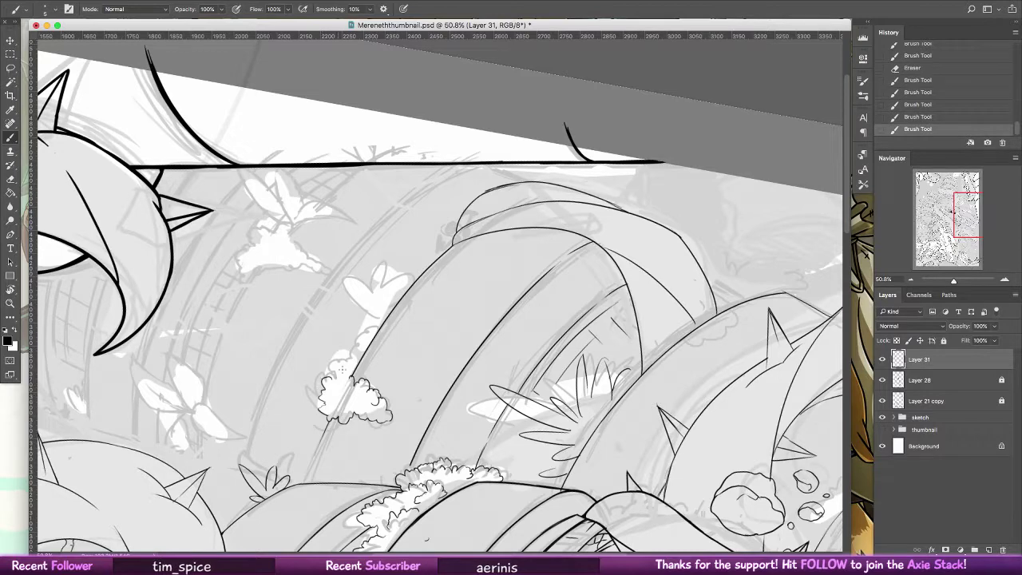
key("ctrl+z")
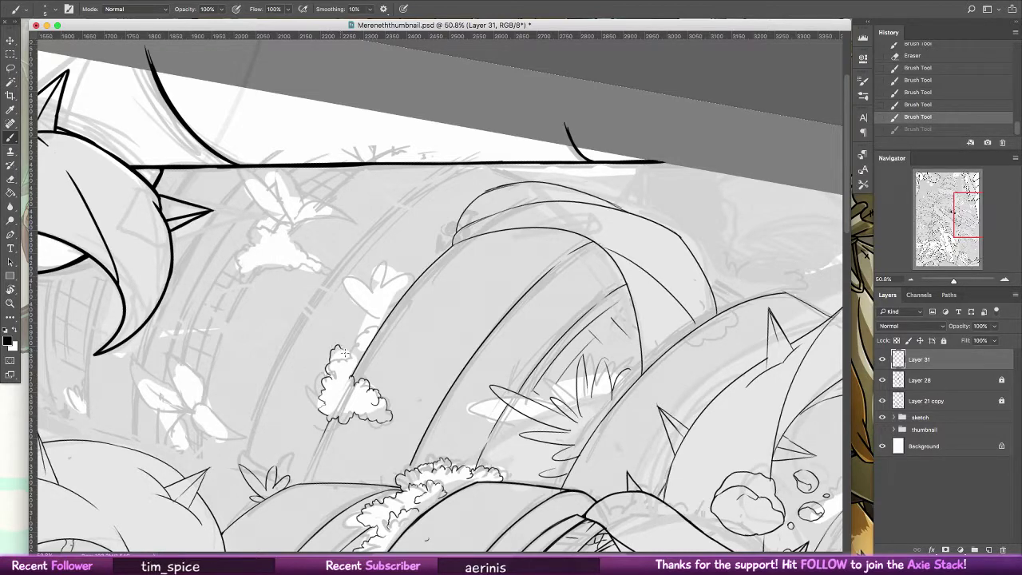
key("super+shift+z")
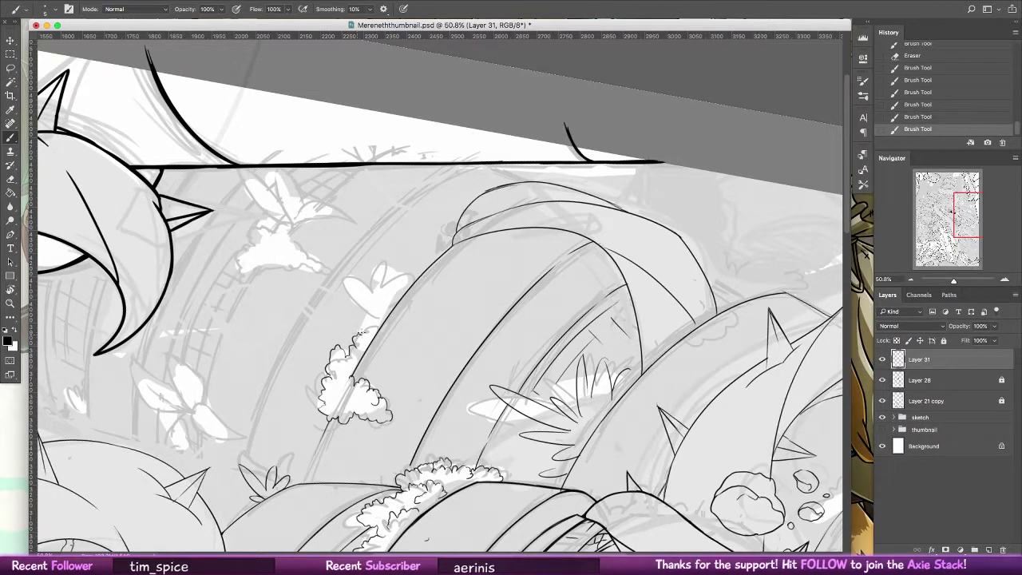
left_click_drag(369, 332, 380, 330)
key("ctrl+z")
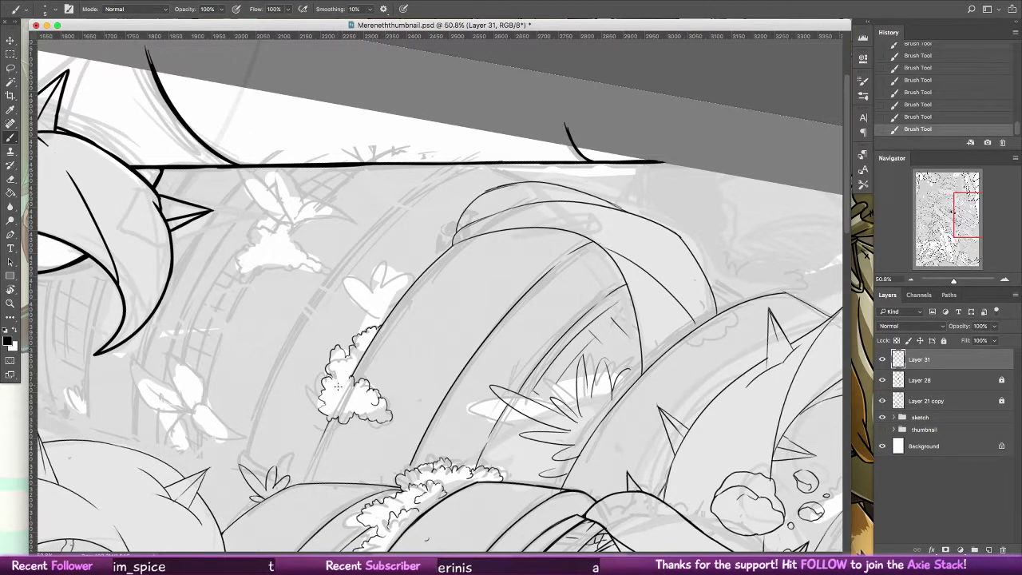
- Ink pointed thorns along the hooked vine's curled tip and upper edge, redrawing strokes as needed
key("super+z")
key("super+z")
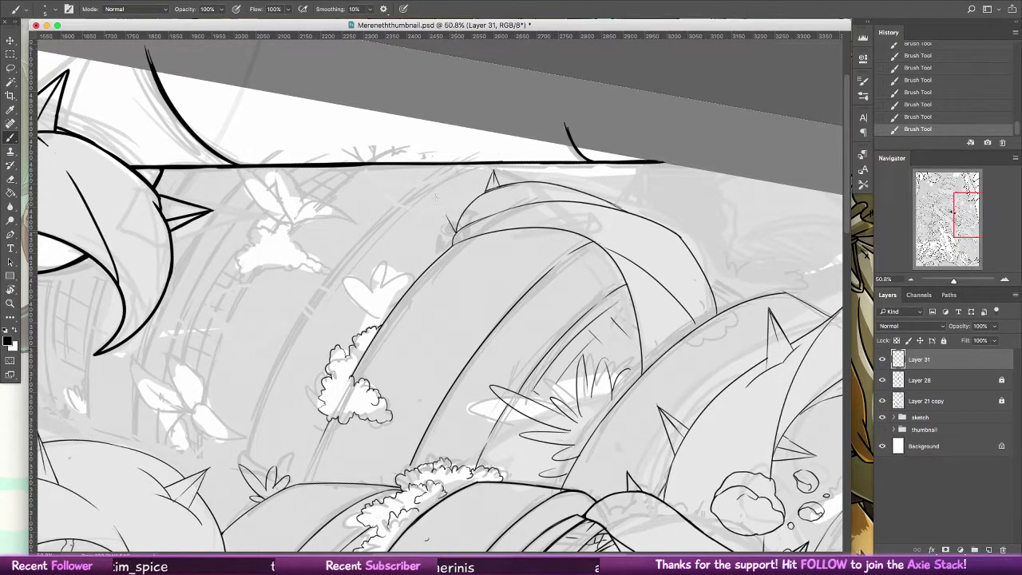
key("super+z")
left_click_drag(455, 233, 443, 208)
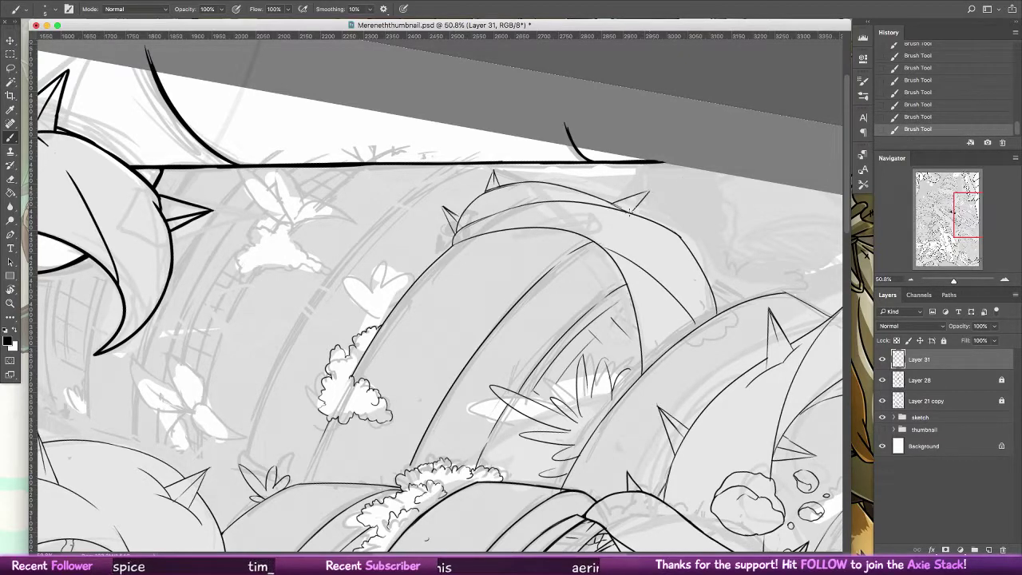
- Ink the remaining thorns on the curled vine and erase the line crossing the base of the inner thorn
key("super+alt+z")
key("super+alt+z")
left_click_drag(614, 204, 650, 188)
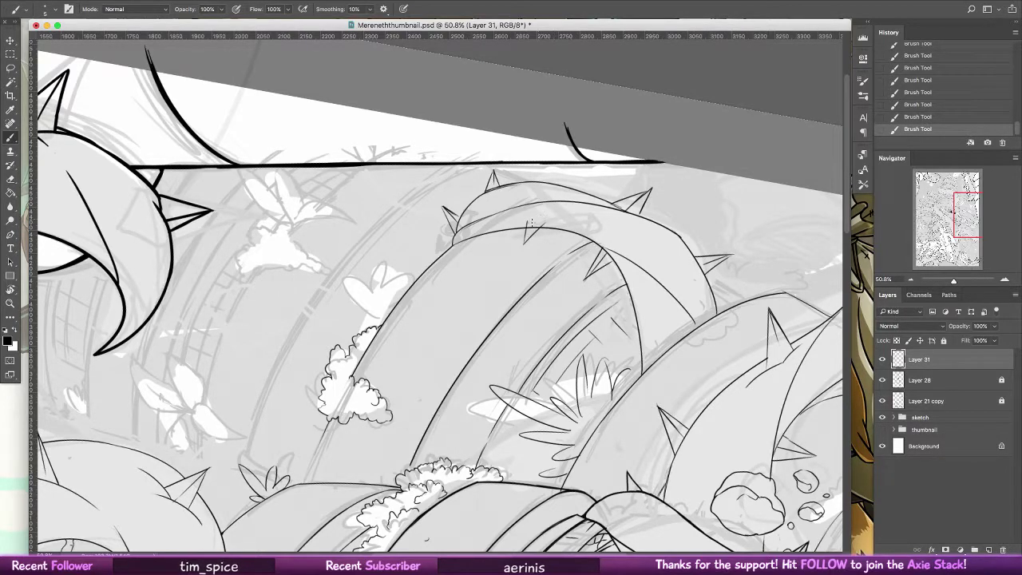
left_click_drag(520, 219, 544, 214)
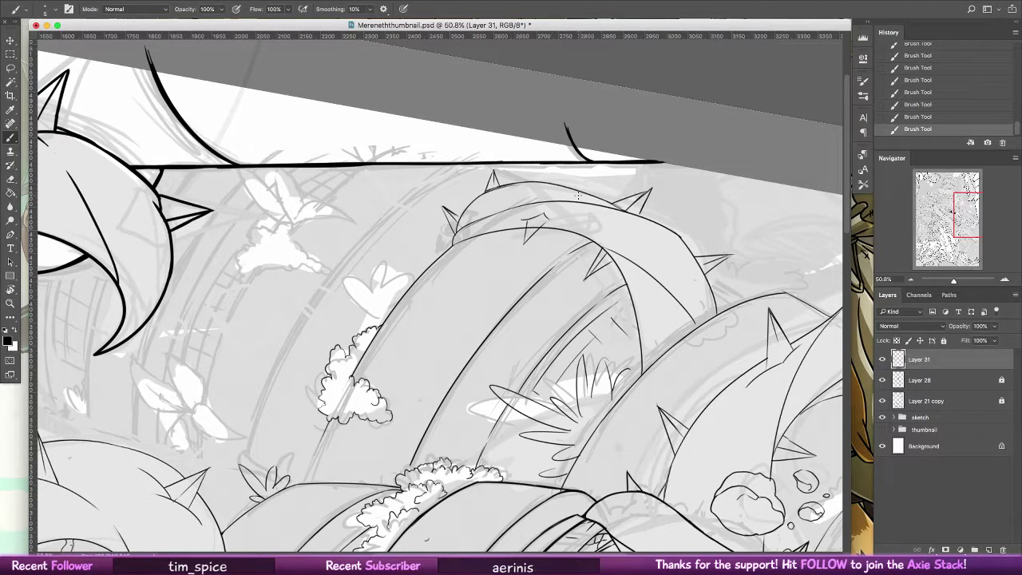
key("e")
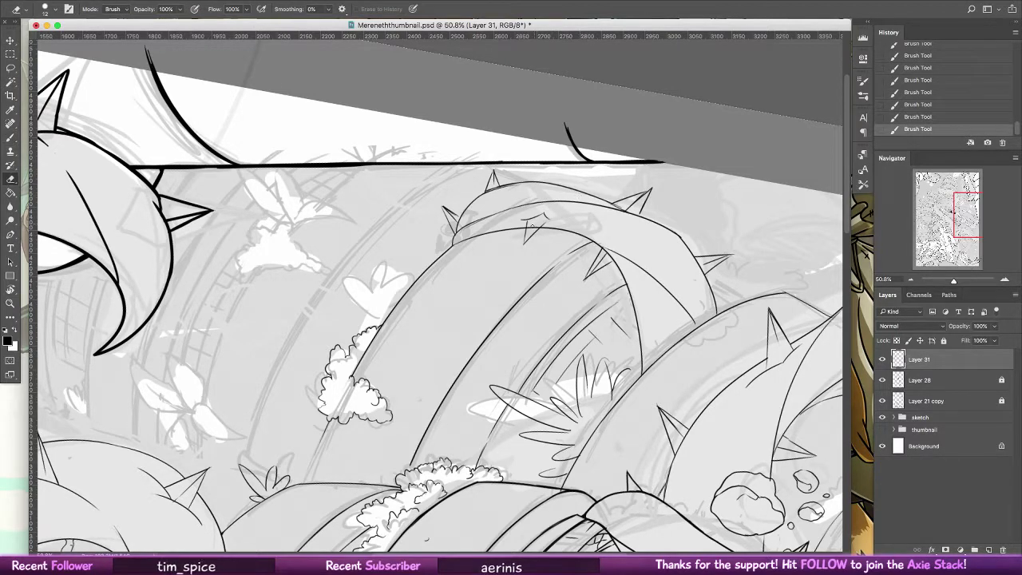
left_click_drag(530, 227, 538, 212)
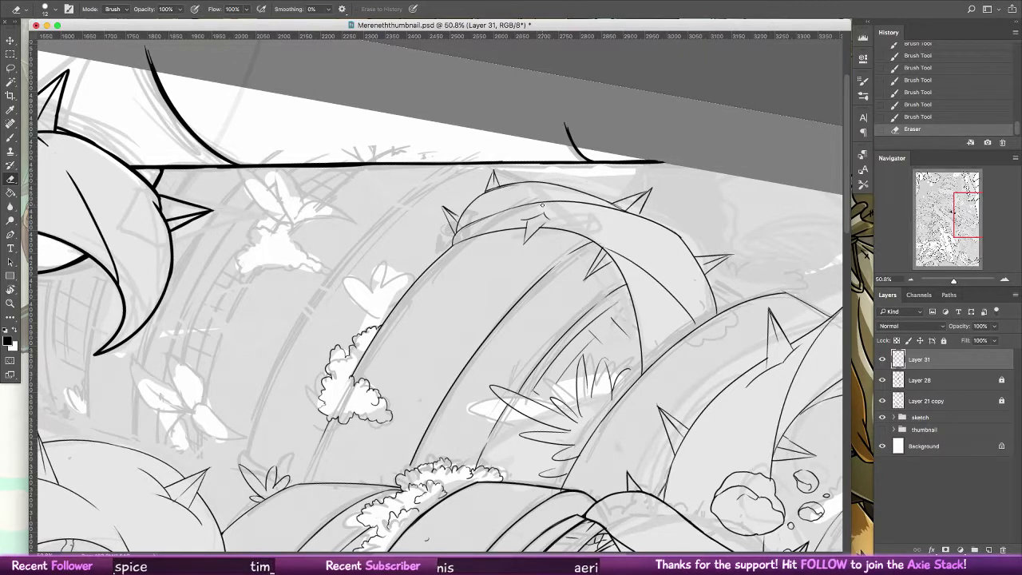
- Reset the canvas rotation and ink a short stroke on the foliage sketch at the curled vine's base
key("r")
key("Escape")
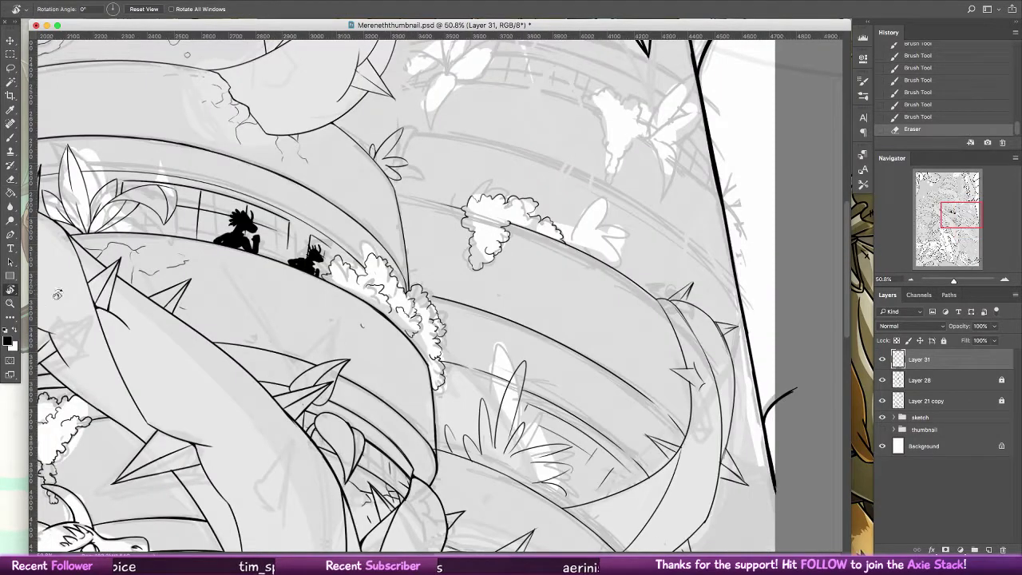
key("b")
scroll(660, 246, "down", 5)
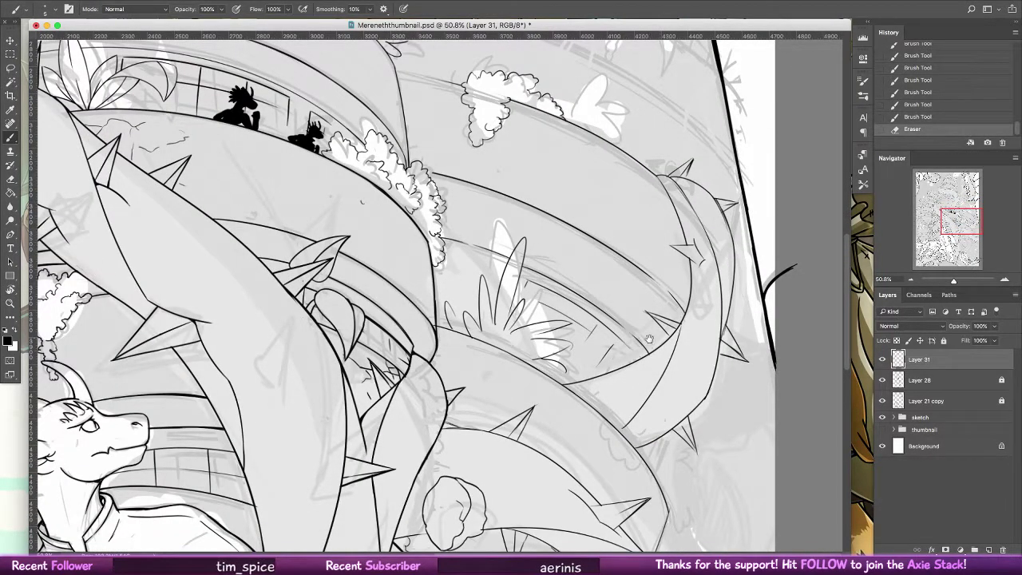
scroll(660, 246, "down", 6)
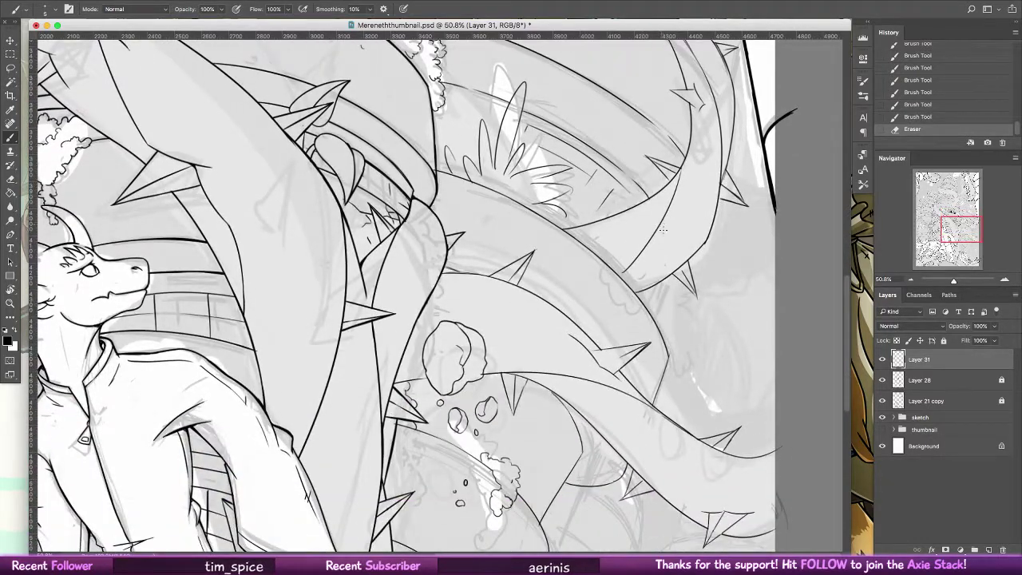
scroll(662, 229, "down", 1)
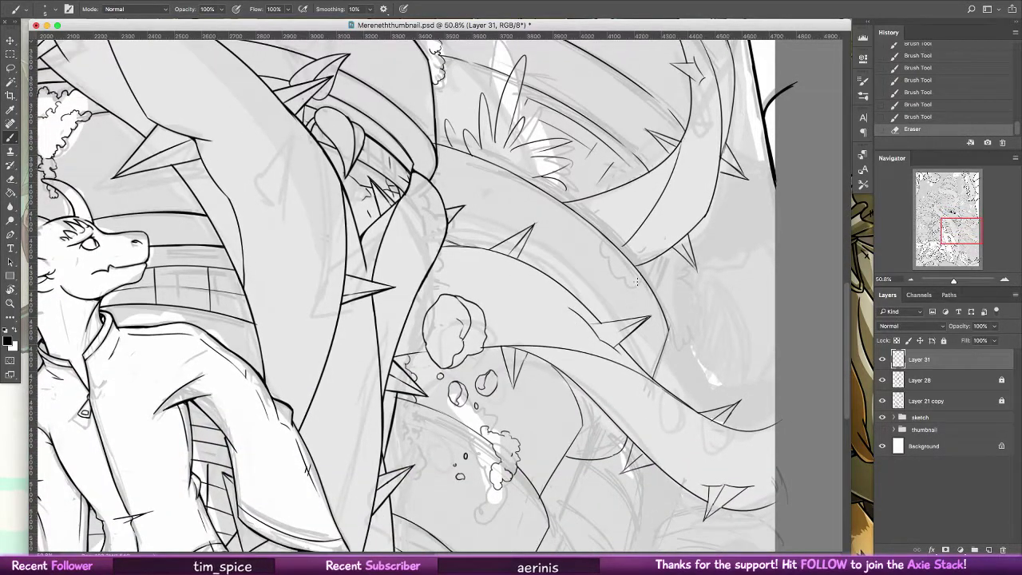
left_click_drag(644, 265, 637, 275)
key("super+alt+z")
key("super+alt+z")
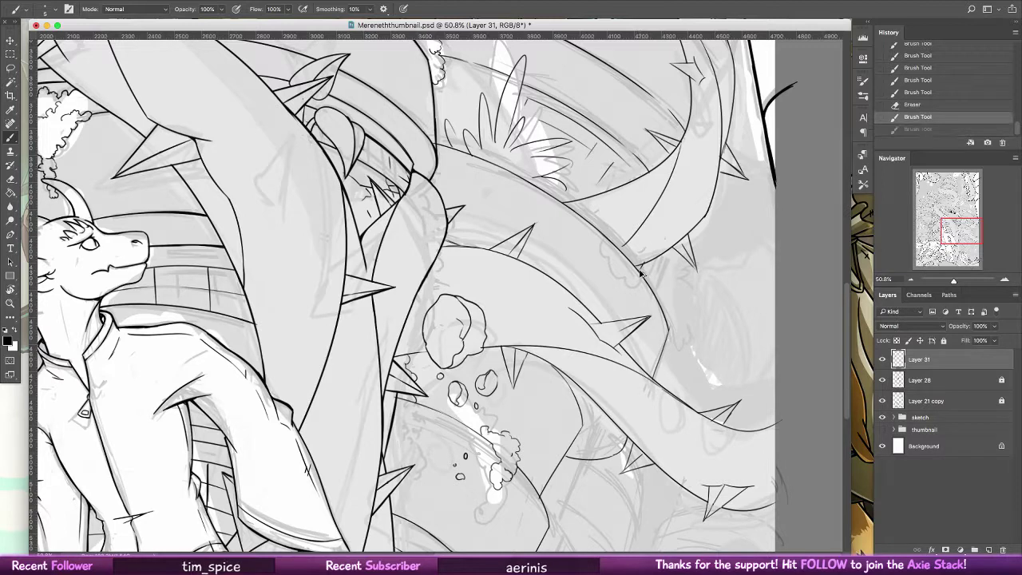
key("super+shift+z")
key("super+shift+z")
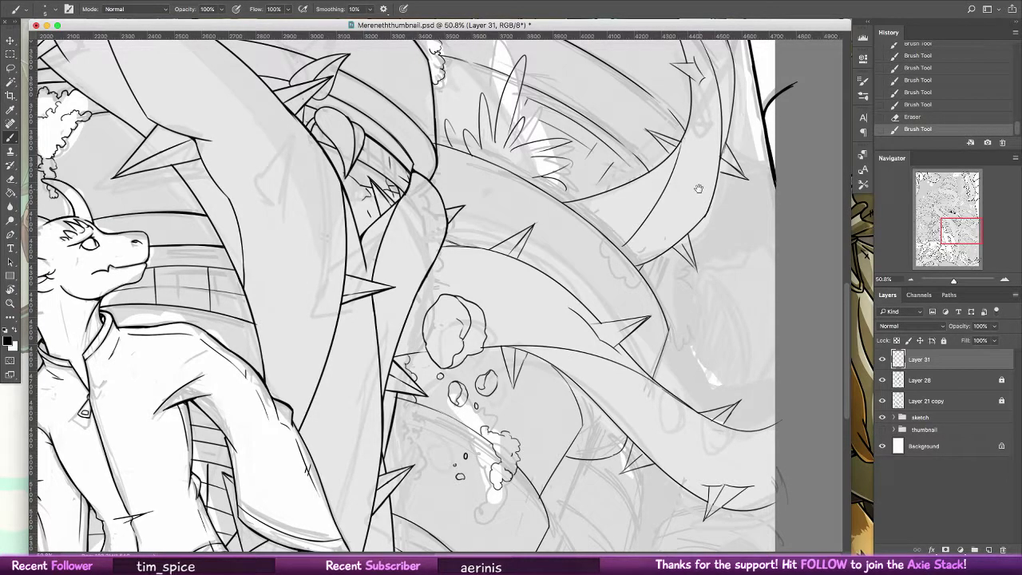
left_click_drag(699, 189, 704, 389)
key("super+z")
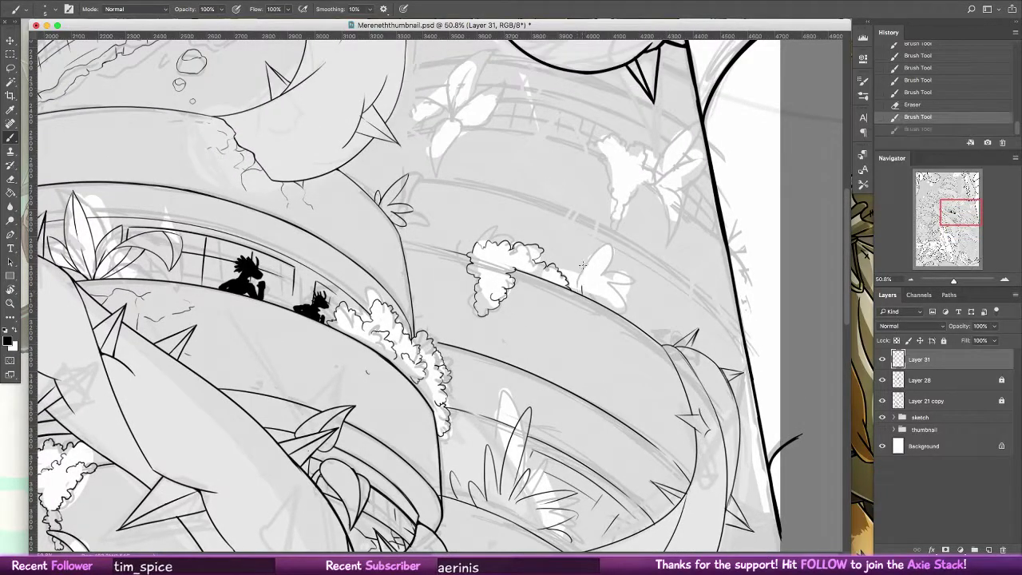
left_click_drag(583, 265, 582, 295)
key("super+z")
left_click_drag(588, 257, 588, 300)
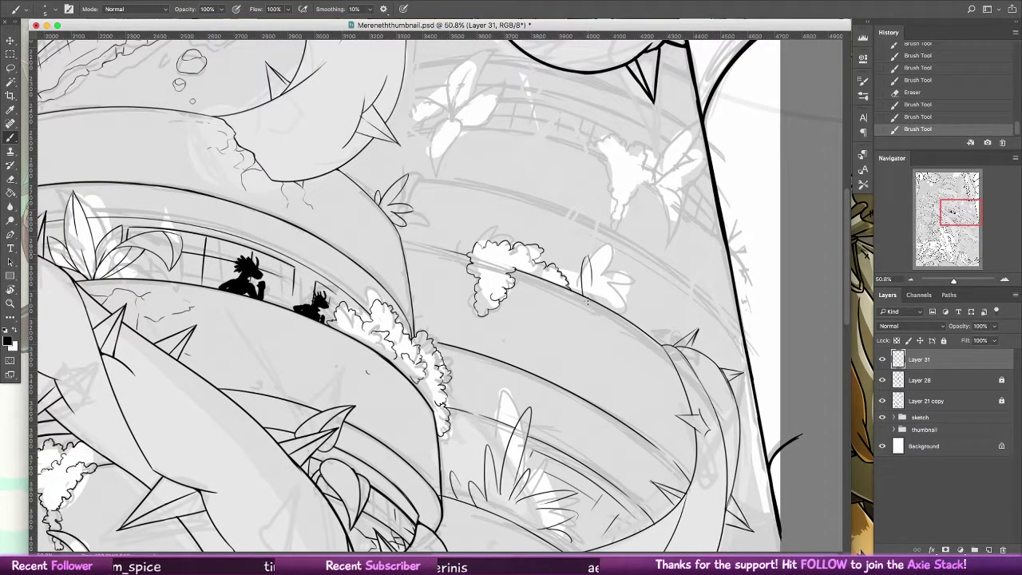
left_click_drag(590, 257, 601, 288)
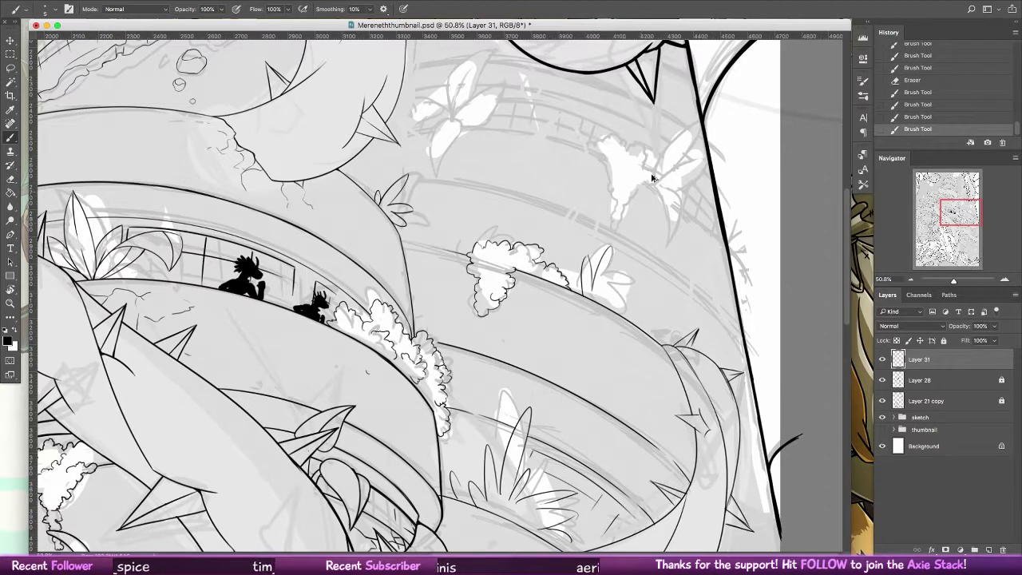
key("super+z")
key("super+z")
key("super+z")
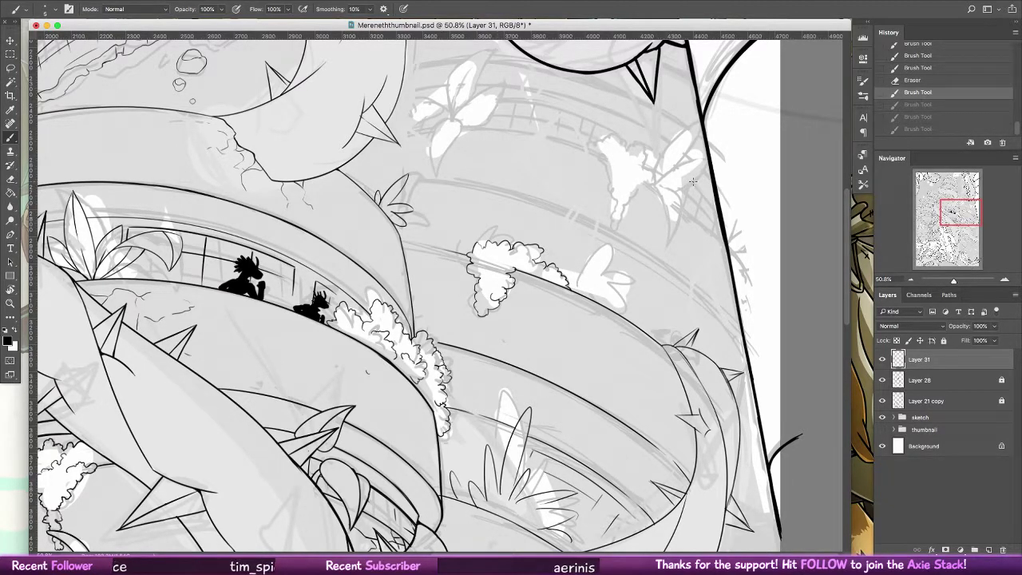
- Ink the short ledge line running from the front coil's edge to the bush on the background tower
mouse_move(401, 242)
left_mouse_down()
mouse_move(457, 254)
mouse_move(411, 245)
mouse_move(458, 249)
left_mouse_up()
key("super+z")
key("super+z")
key("super+z")
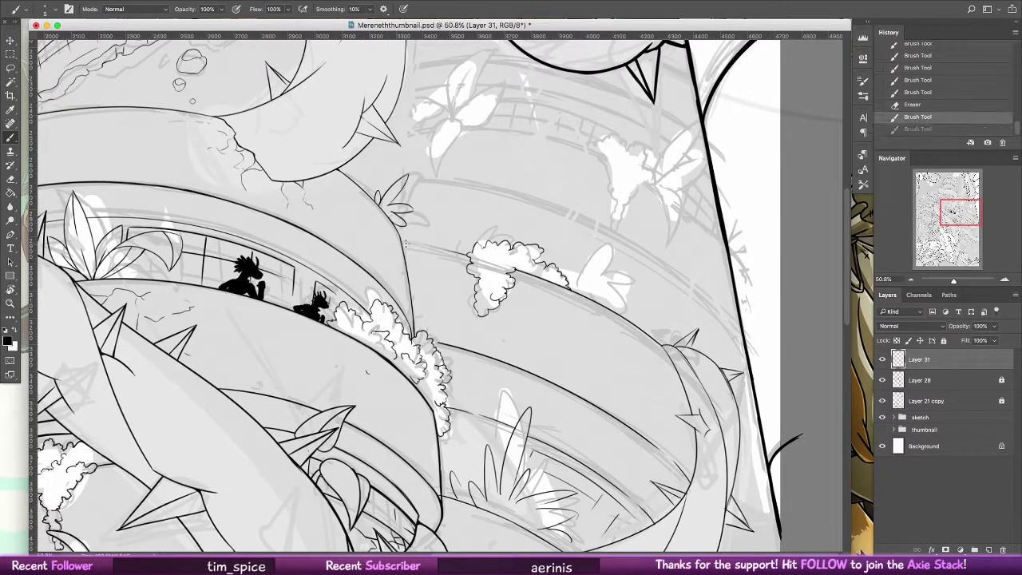
key("super+shift+z")
left_click_drag(621, 177, 614, 313)
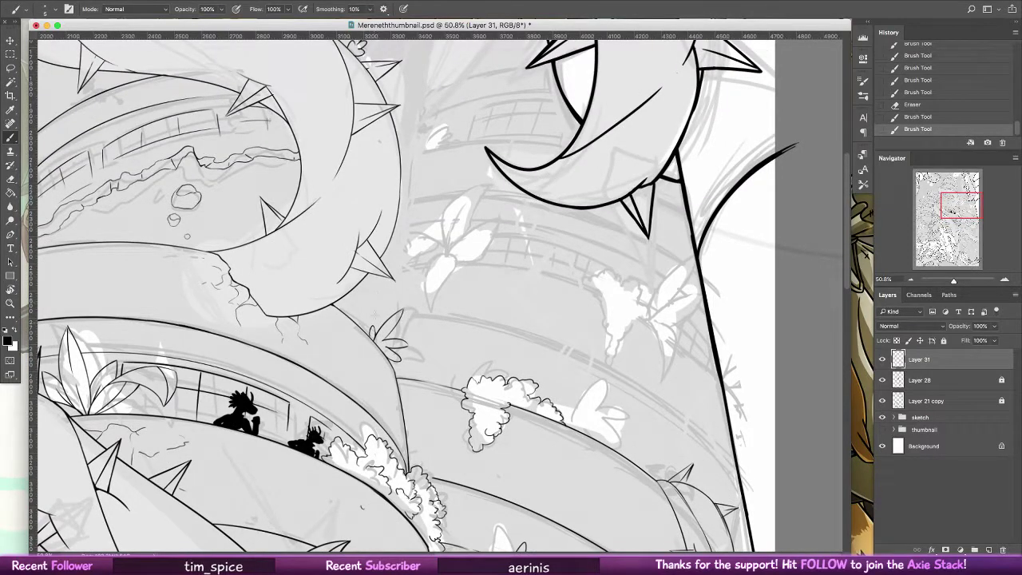
- Rotate the canvas and ink the curved near end of the background tower's upper coil, starting beside the vine's thorn
key("super+z")
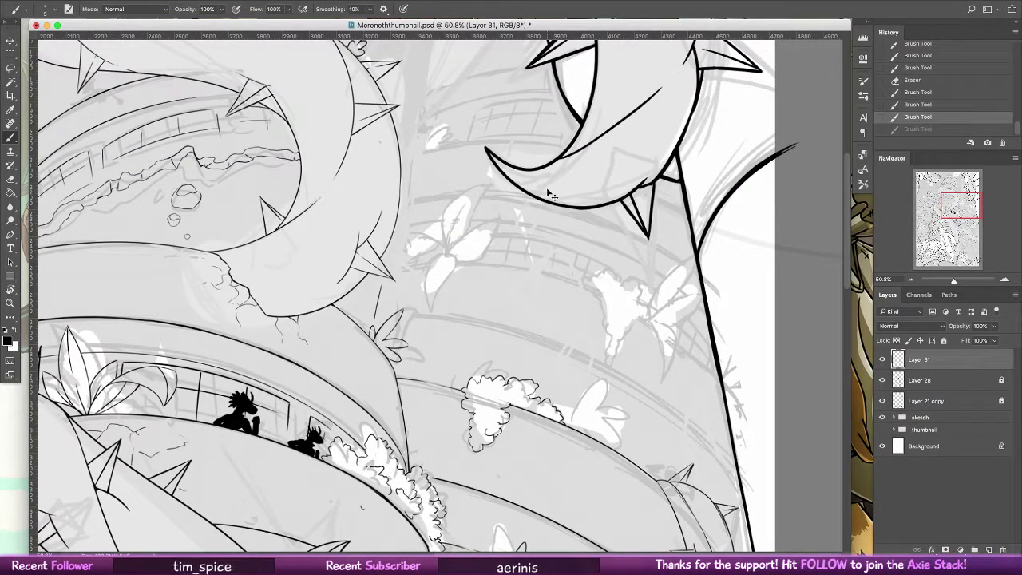
key("r")
left_click_drag(551, 196, 463, 148)
key("b")
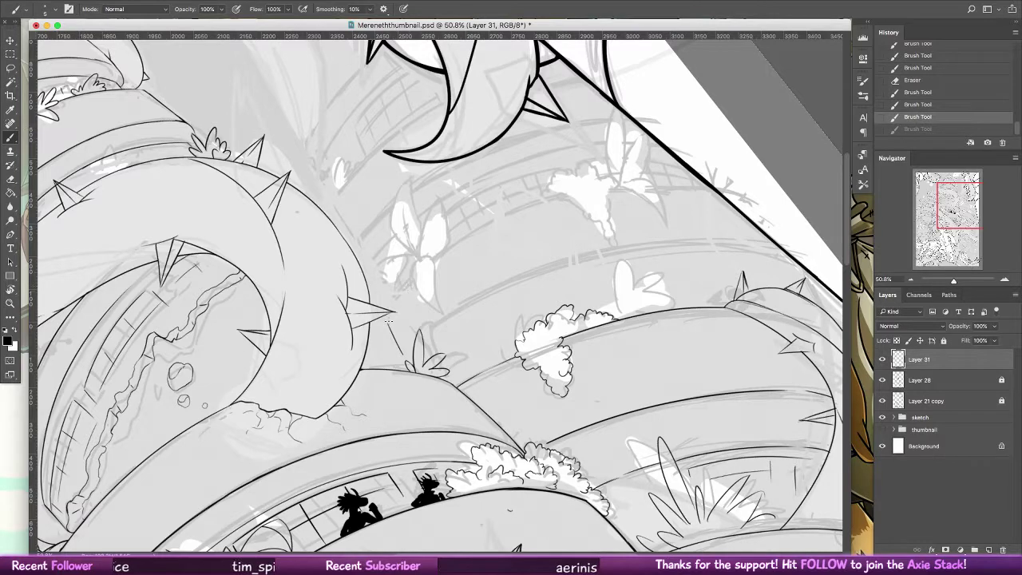
key("super+z")
left_click_drag(389, 323, 468, 231)
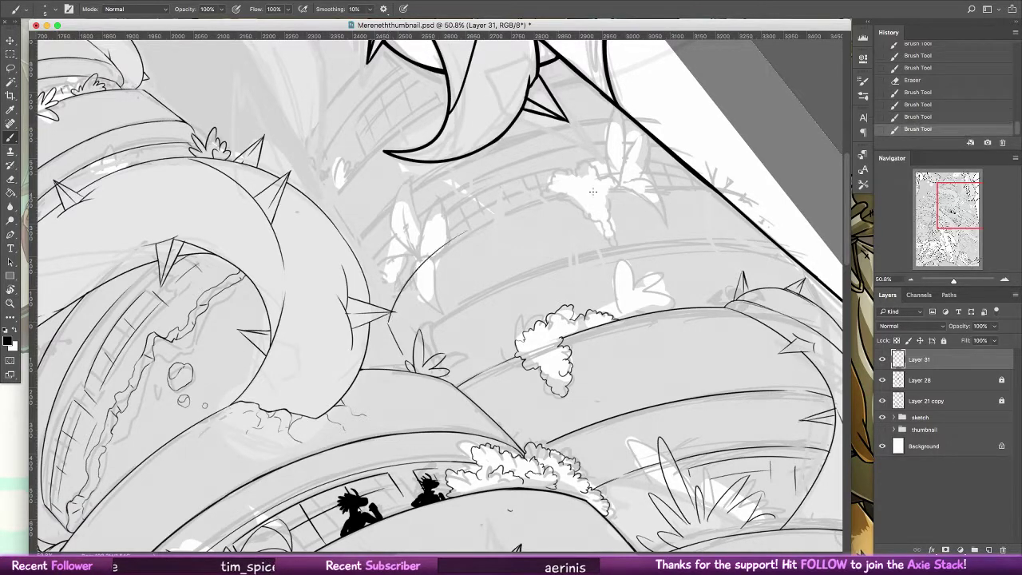
key("super+z")
left_click_drag(389, 322, 473, 231)
- Continue the upper coil's contour in one smooth arc up to the white flower on the background tower
left_click_drag(427, 260, 613, 184)
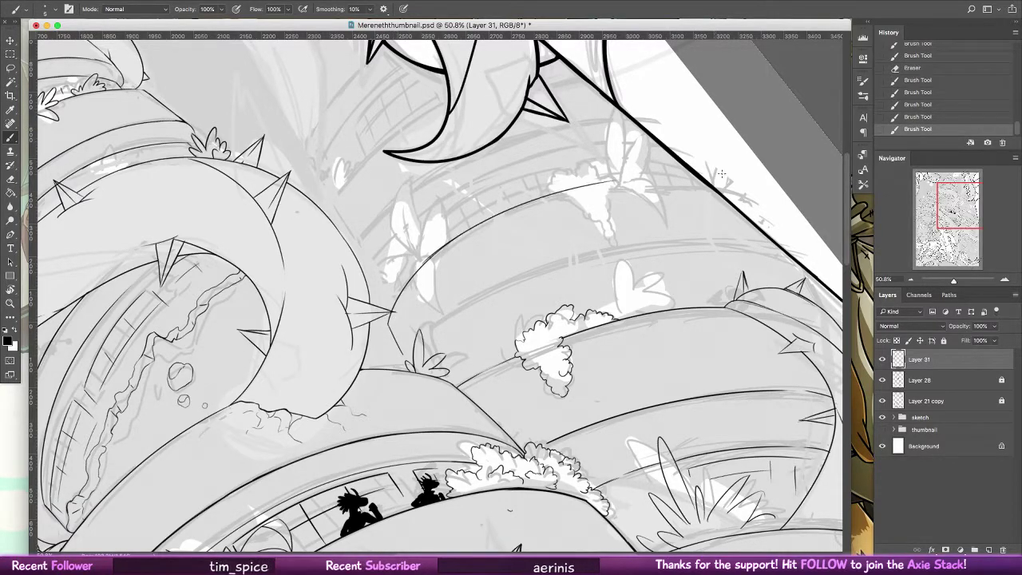
key("super+z")
left_click_drag(428, 258, 628, 188)
key("super+z")
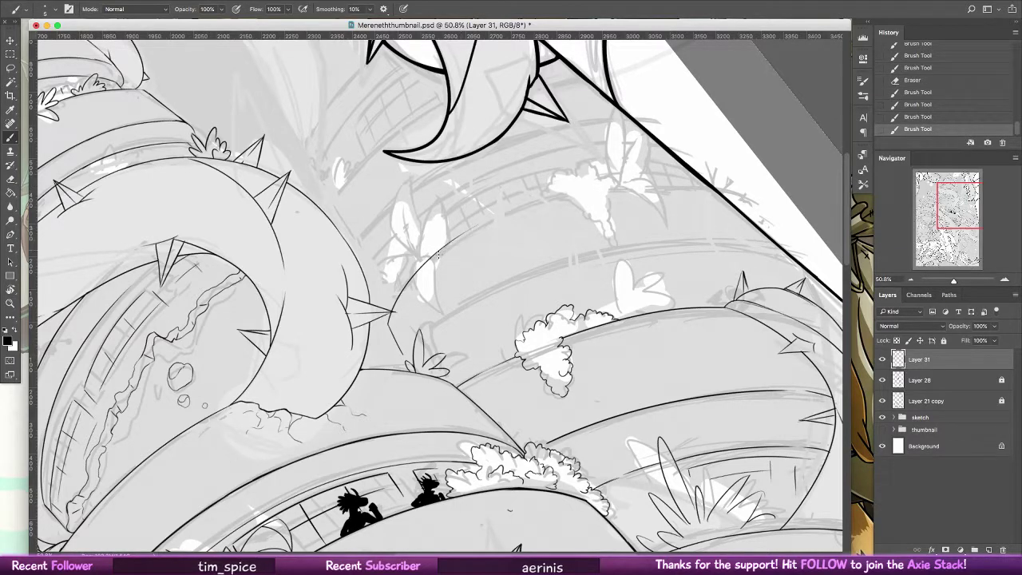
left_click_drag(428, 261, 620, 187)
- Extend the upper coil's contour from the white flower to the thick diagonal outline of the foreground figure
left_click_drag(544, 197, 709, 181)
key("super+z")
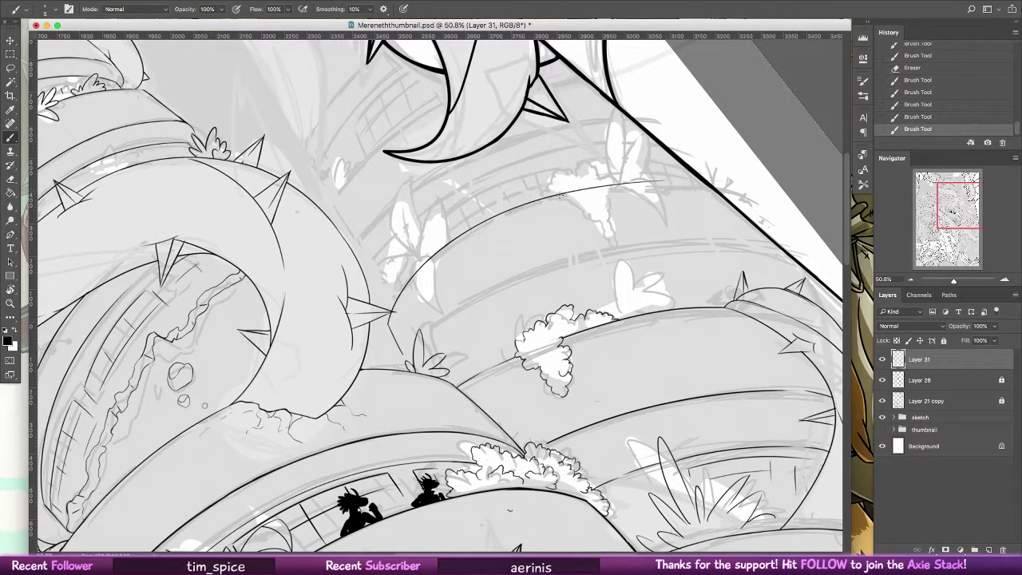
mouse_move(548, 195)
left_mouse_down()
mouse_move(677, 179)
mouse_move(752, 192)
left_mouse_up()
key("super+z")
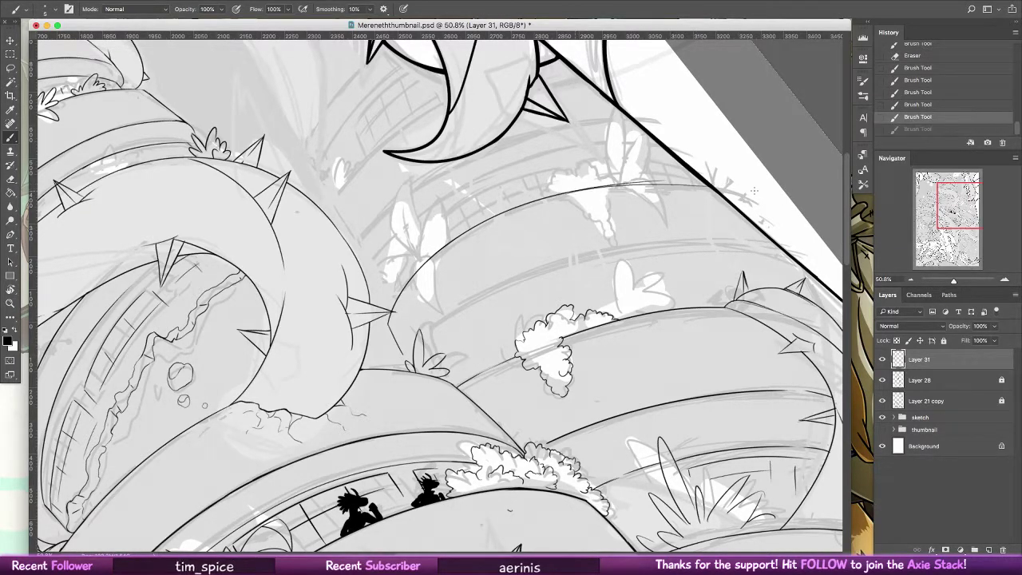
key("super+z")
left_click_drag(625, 187, 751, 190)
key("super+z")
left_click_drag(605, 187, 749, 189)
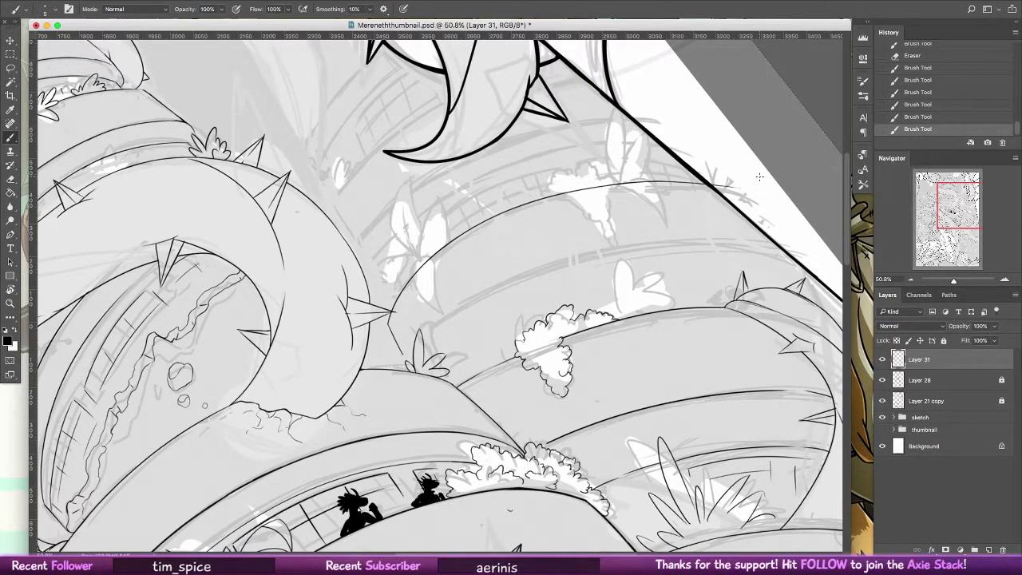
- Ink the first half of the next ledge line down, curving up from the small leaf tuft along the sketch
scroll(530, 214, "down", 3)
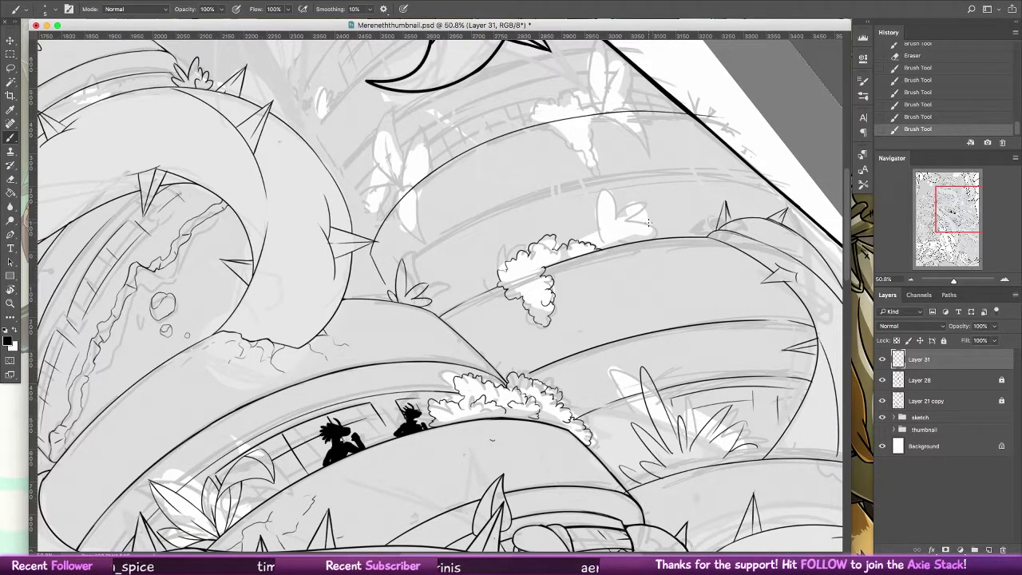
mouse_move(397, 300)
left_mouse_down()
mouse_move(389, 290)
mouse_move(395, 299)
left_mouse_up()
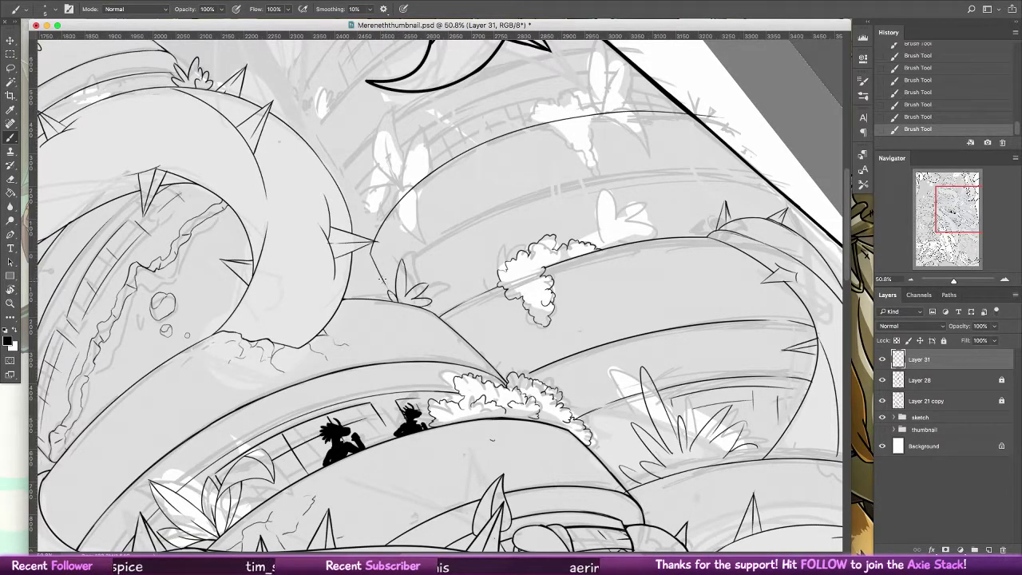
key("super+z")
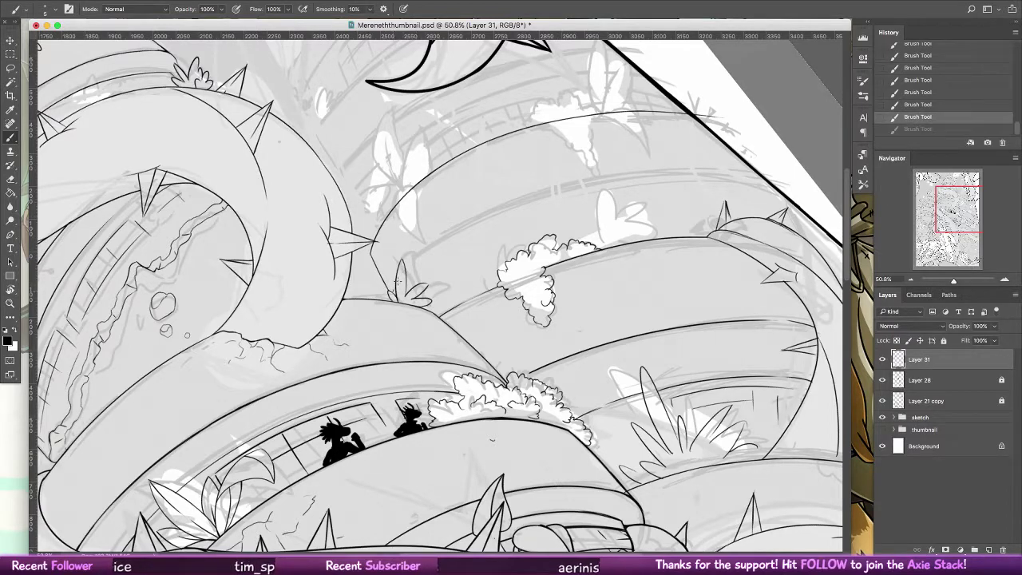
key("super+z")
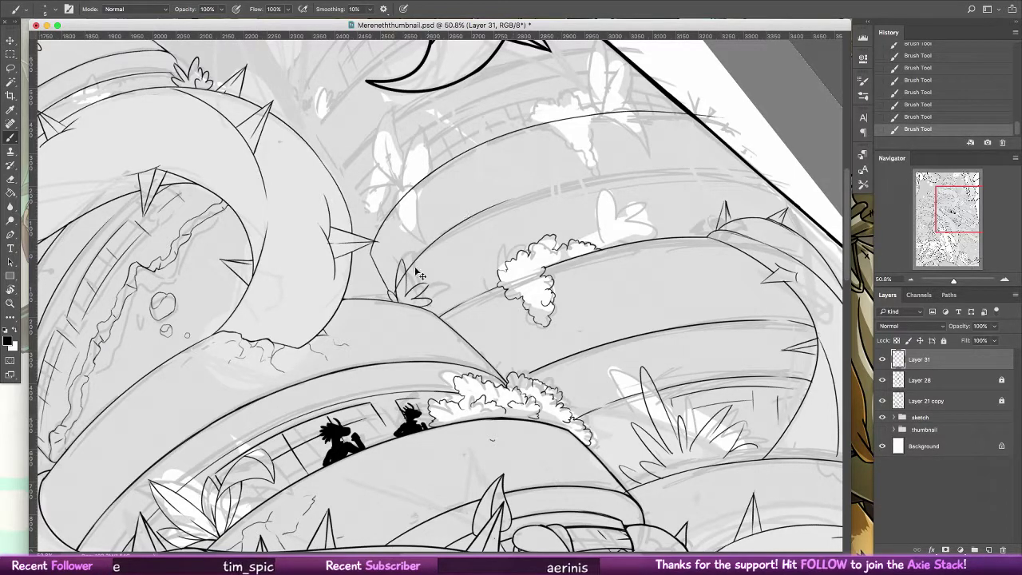
key("ctrl+z")
key("ctrl+z")
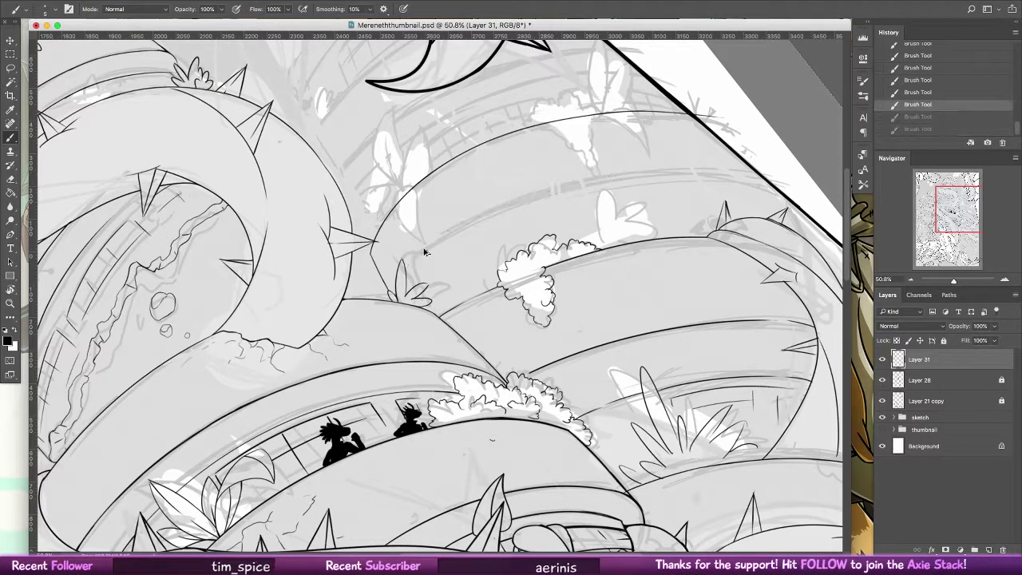
key("ctrl+shift+z")
key("ctrl+shift+z")
key("ctrl+z")
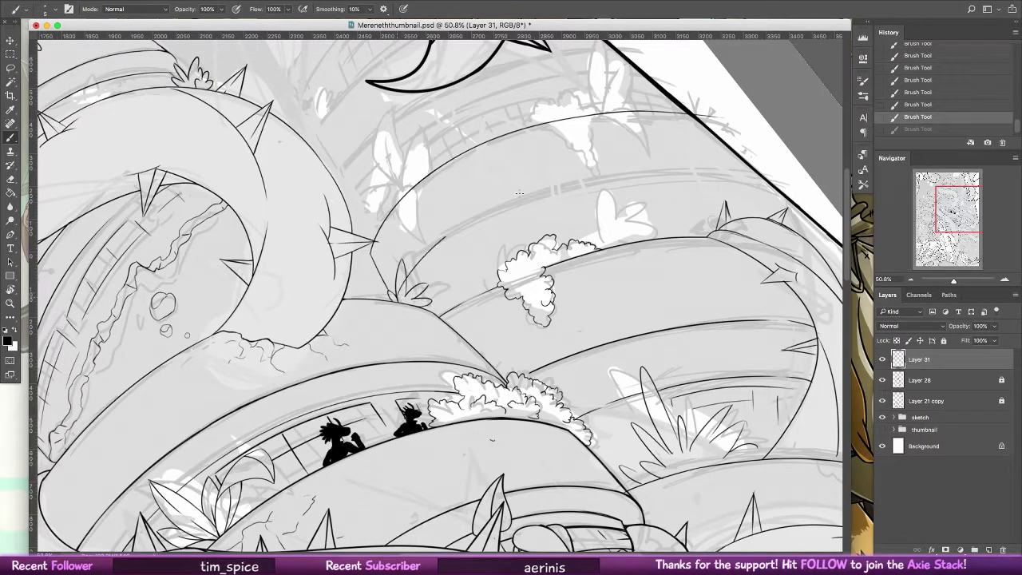
key("ctrl+shift+z")
- Extend that ledge line to the thick diagonal outline and add a small grass tuft along it
left_click_drag(500, 206, 721, 173)
key("ctrl+z")
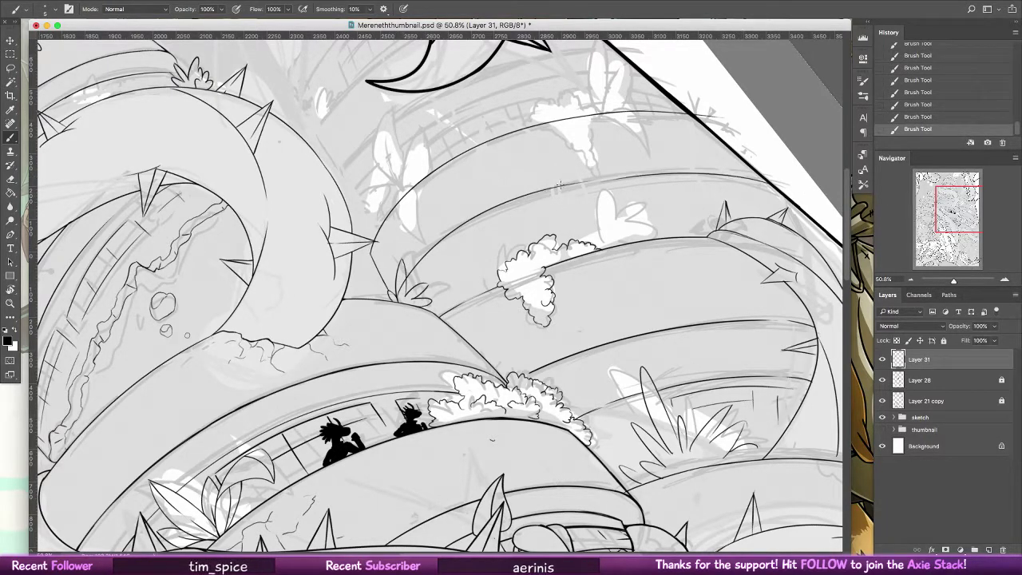
key("ctrl+z")
key("ctrl+shift+z")
left_click_drag(595, 177, 614, 176)
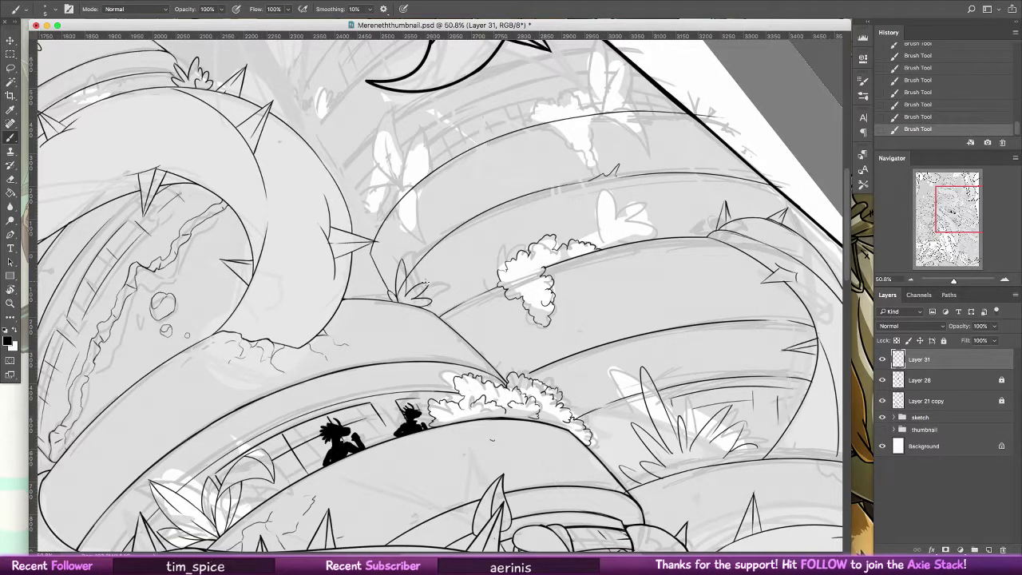
- Ink the next parallel ledge line from the leaf tuft to the thorny vine's tip, and trim line ends at the thick outline
left_click_drag(429, 279, 459, 257)
left_click_drag(515, 222, 597, 195)
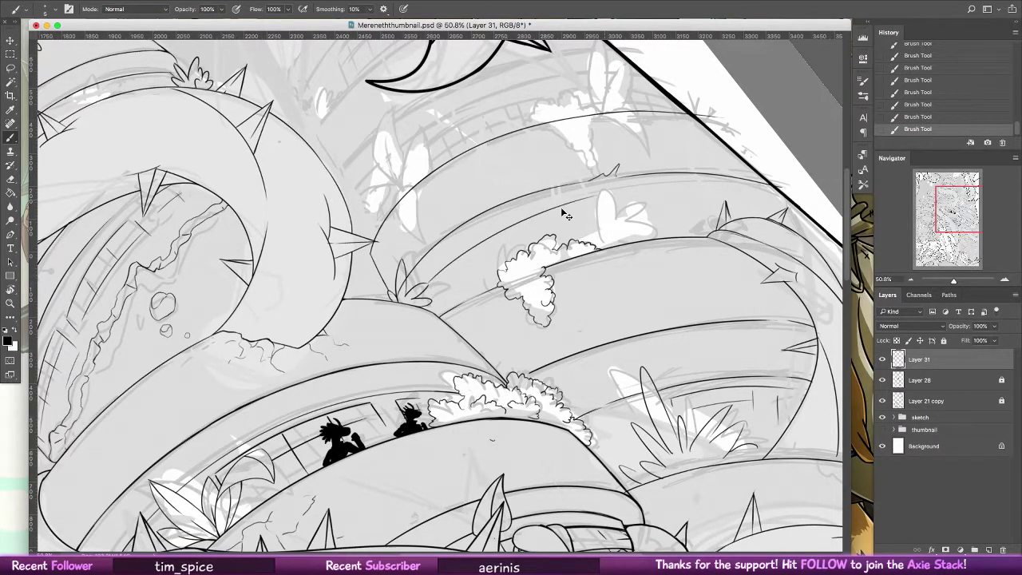
key("super+z")
left_click_drag(430, 279, 692, 200)
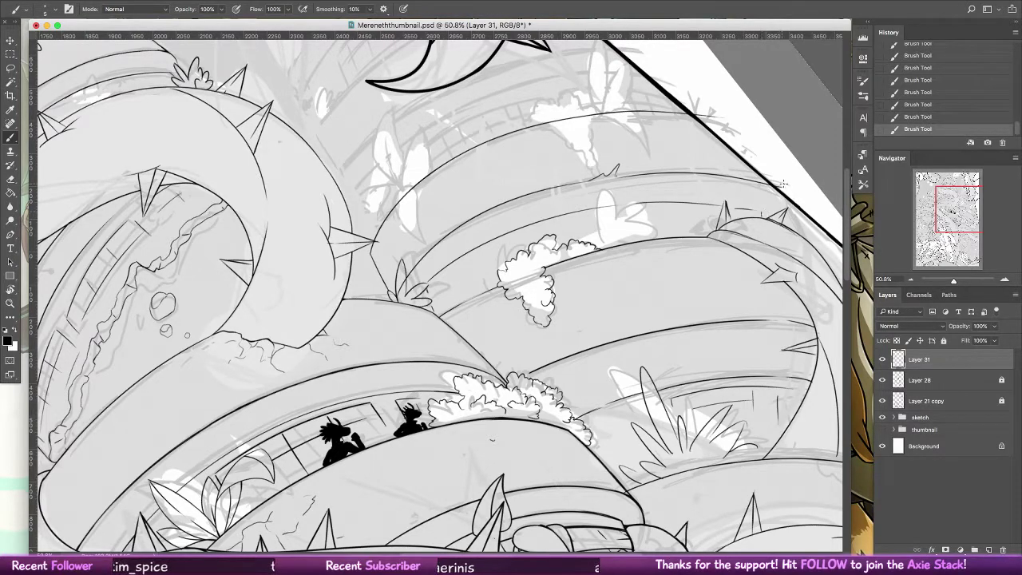
key("e")
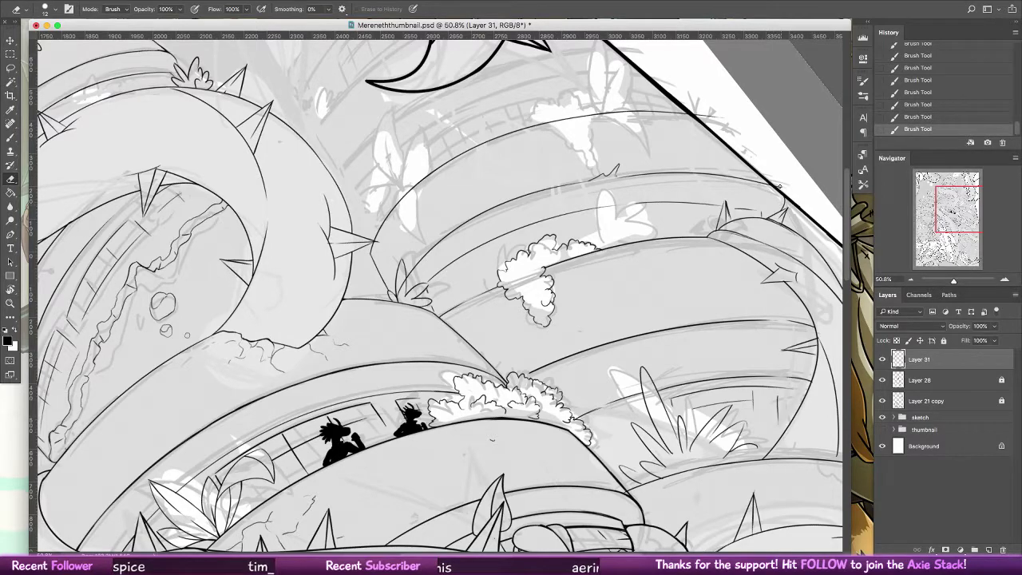
left_click_drag(686, 266, 447, 184)
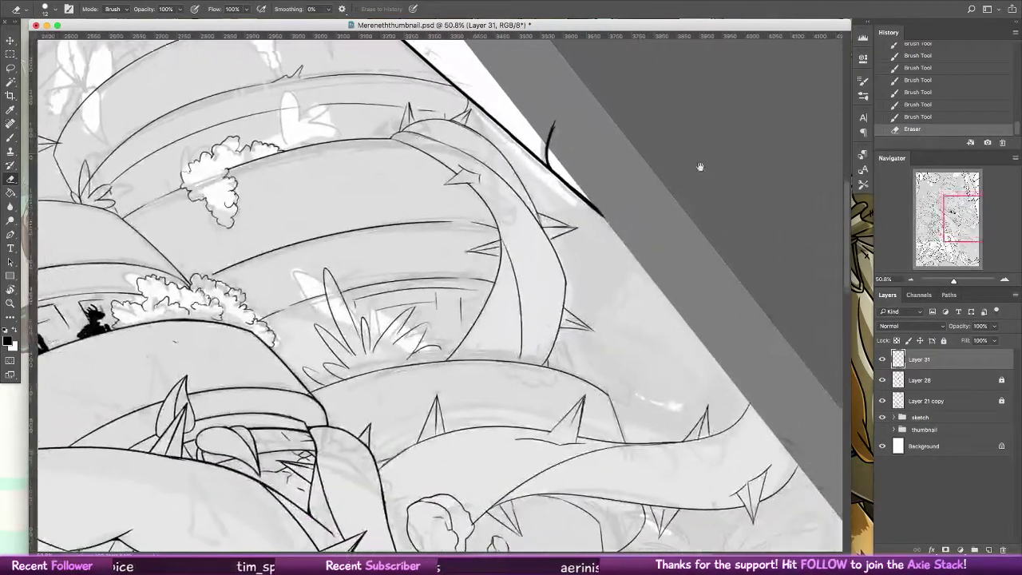
- Reset the canvas rotation to 0° and erase the stray line end beyond the thick outline
left_click_drag(670, 283, 751, 436)
scroll(630, 317, "up", 2)
scroll(630, 316, "left", 1)
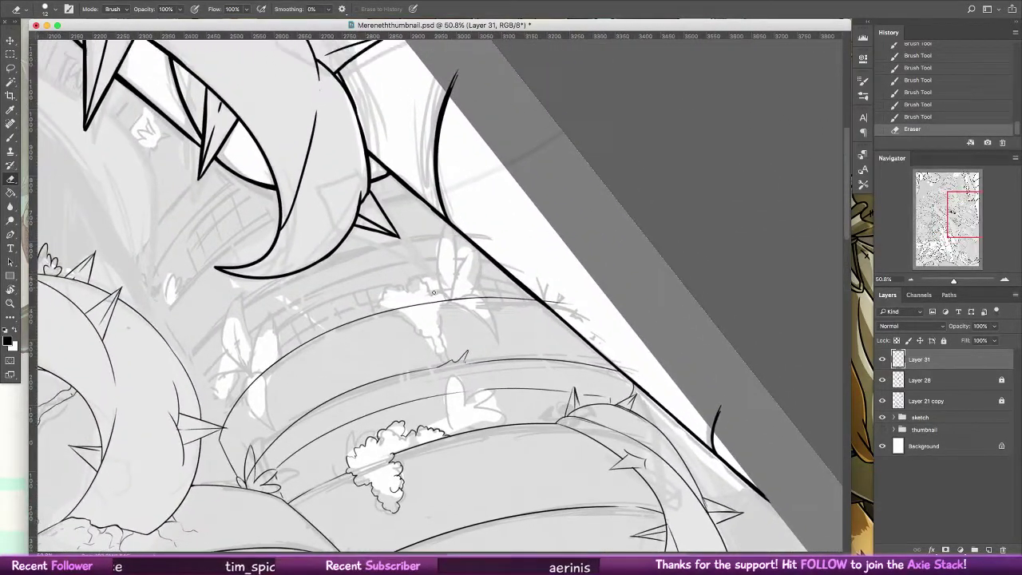
key("s")
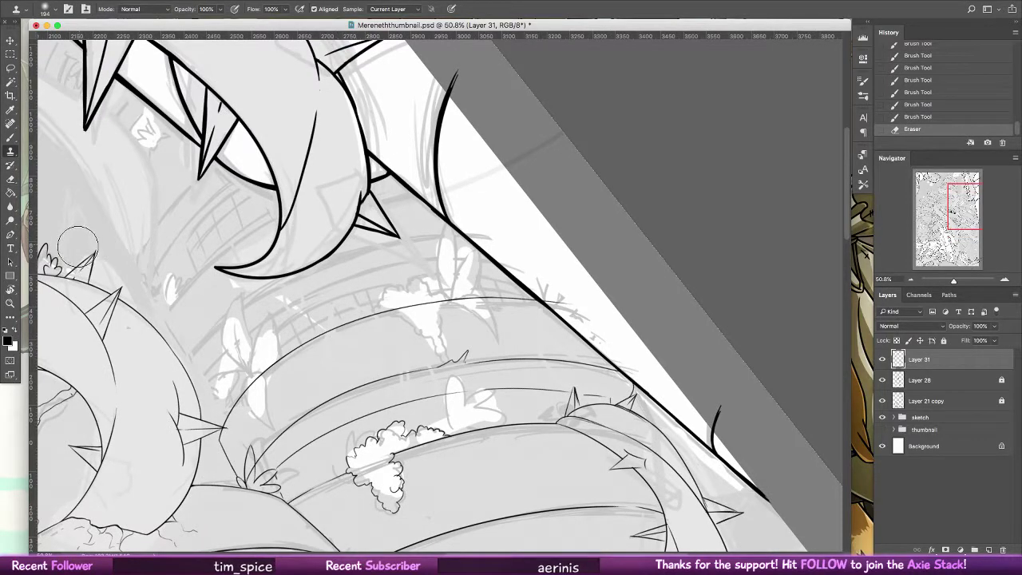
double_click(10, 290)
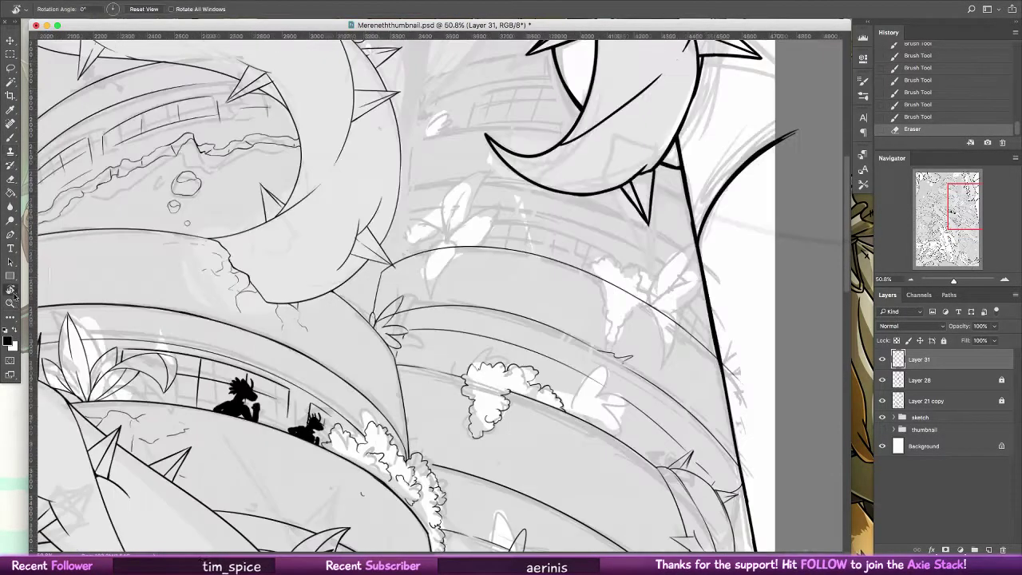
left_click(10, 304)
left_click_drag(772, 299, 759, 279)
left_click(10, 177)
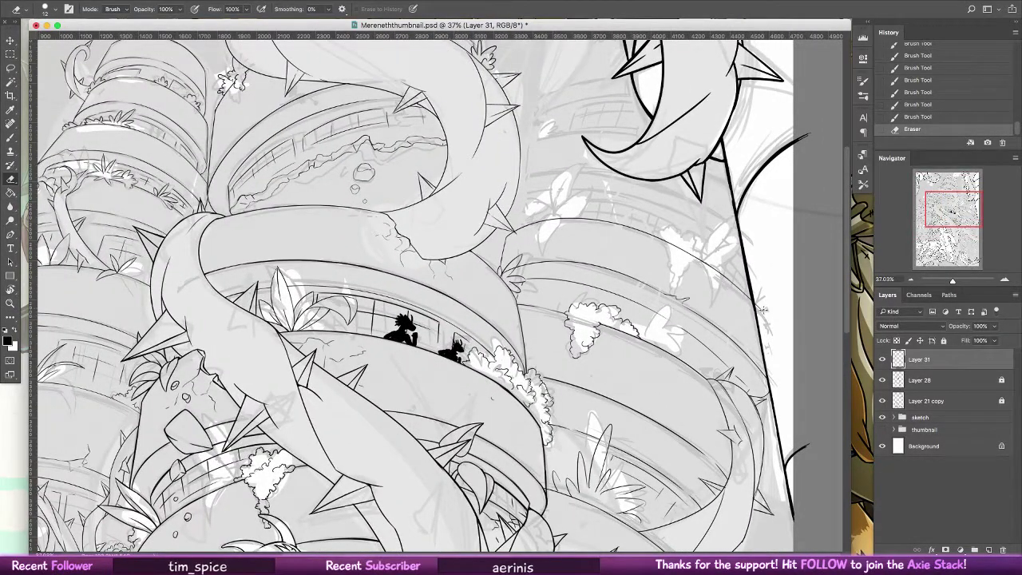
left_click(759, 306)
- Hide the sketch group and lasso the upper coil contour and the ledge line below it on the background tower
left_click(882, 417)
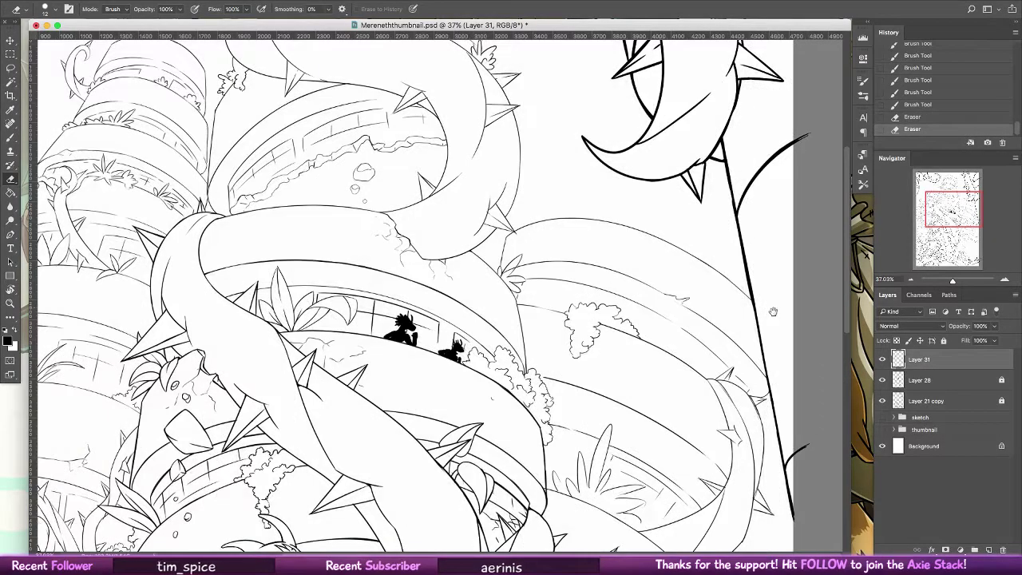
mouse_move(774, 308)
left_mouse_down()
mouse_move(779, 185)
mouse_move(767, 92)
mouse_move(769, 185)
left_mouse_up()
key("l")
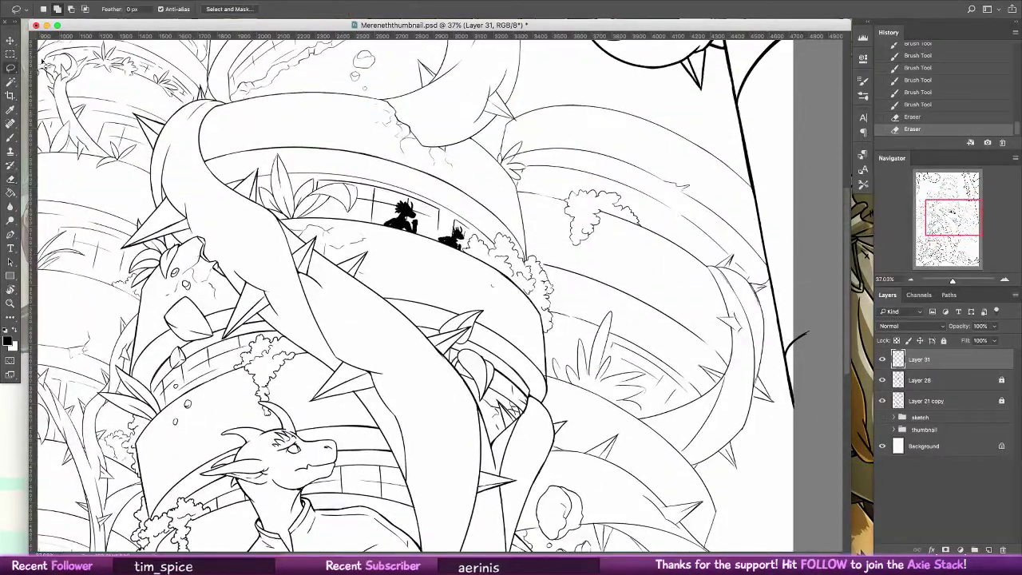
mouse_move(774, 282)
left_mouse_down()
mouse_move(678, 196)
mouse_move(780, 171)
mouse_move(745, 193)
mouse_move(728, 124)
mouse_move(501, 128)
left_mouse_up()
key("v")
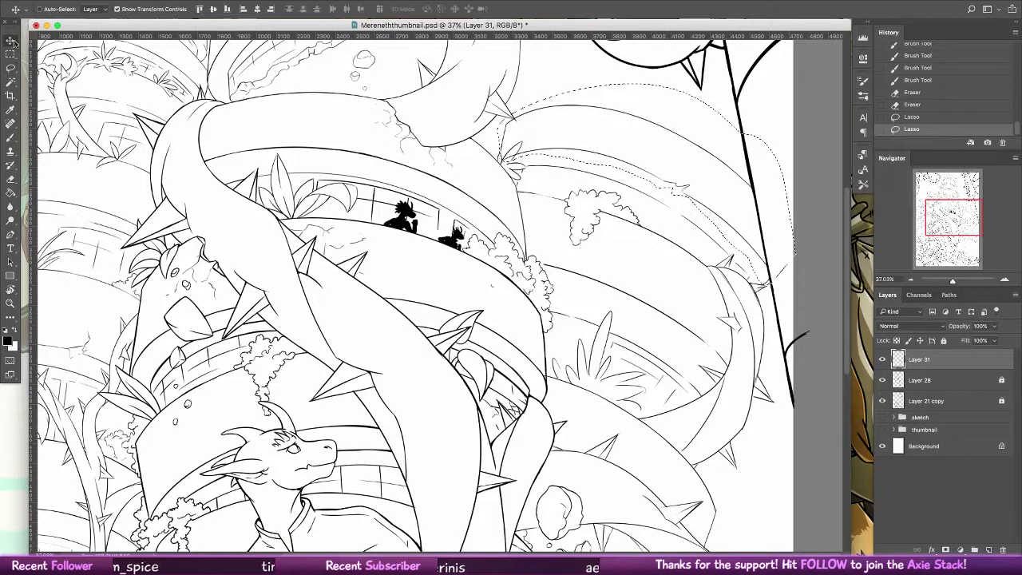
- Warp the selected coil and ledge lines slightly outward past the thick outline, apply the transform and deselect
left_click(796, 184)
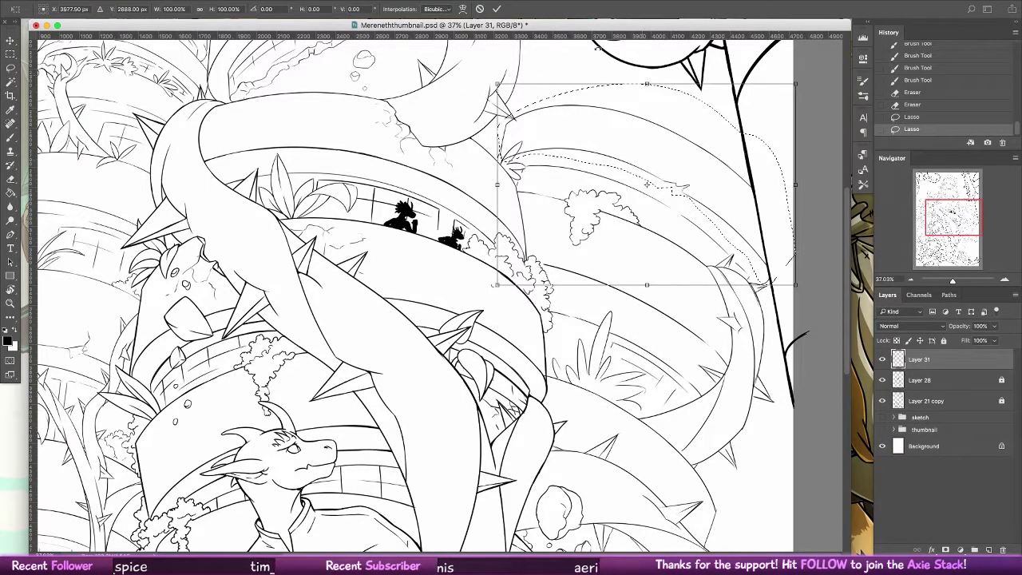
left_click(462, 9)
left_click_drag(733, 188, 744, 178)
mouse_move(763, 281)
left_mouse_down()
mouse_move(790, 292)
mouse_move(781, 266)
mouse_move(779, 278)
left_mouse_up()
key("Return")
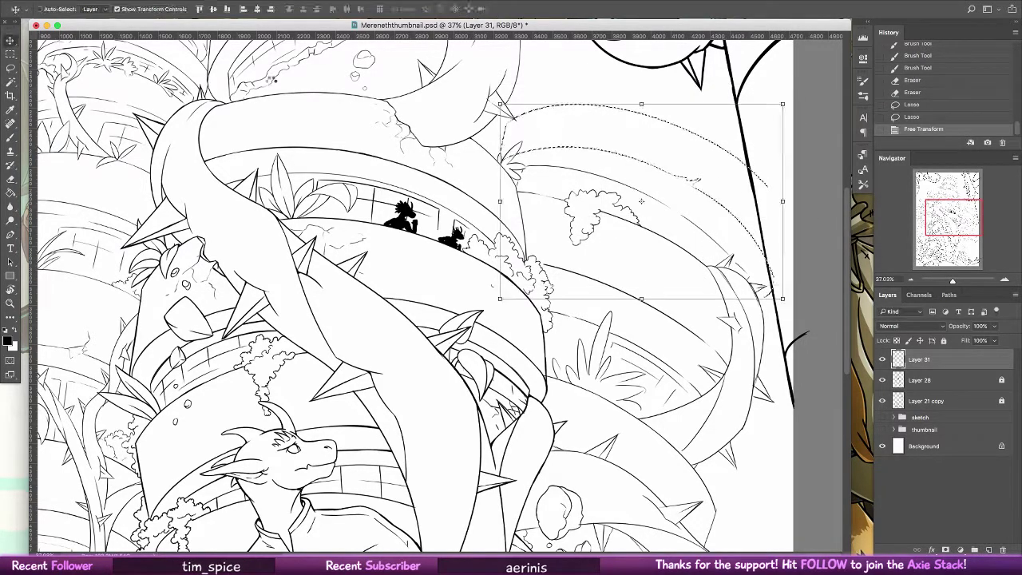
key("ctrl+d")
- Erase the ends of the warped coil and ledge lines that stick out beyond the thick outline
key("e")
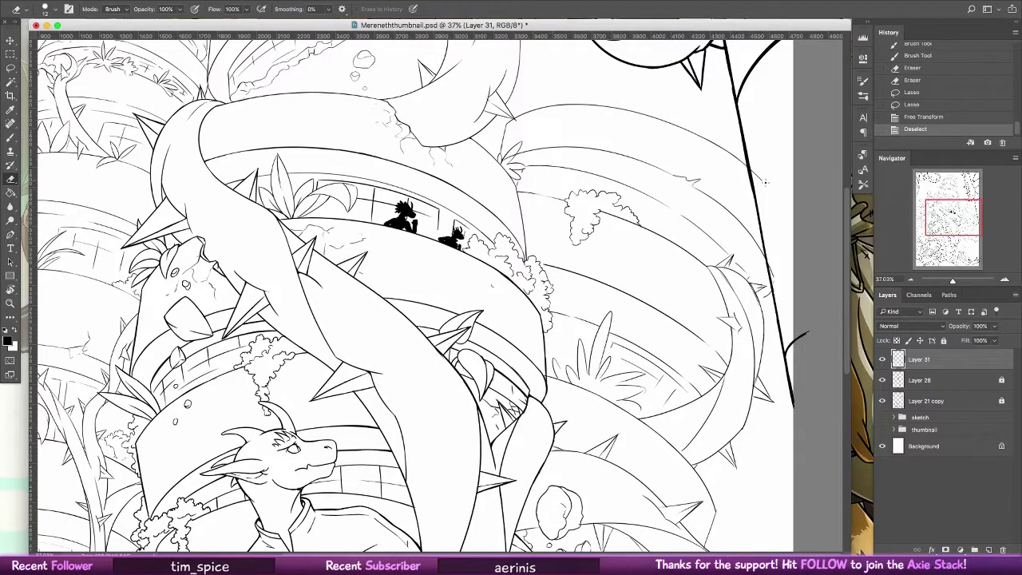
left_click_drag(765, 182, 752, 168)
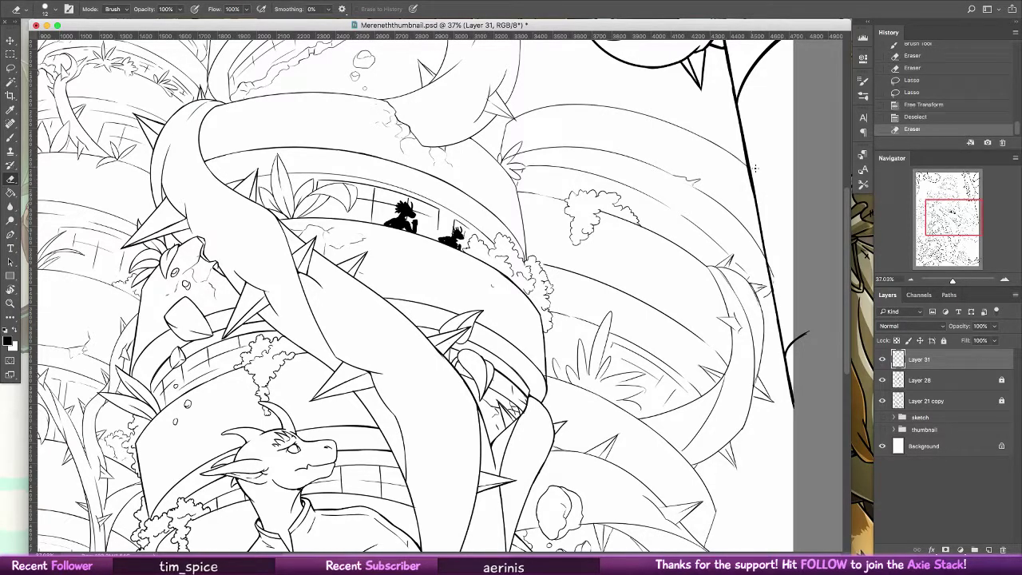
left_click_drag(774, 270, 812, 208)
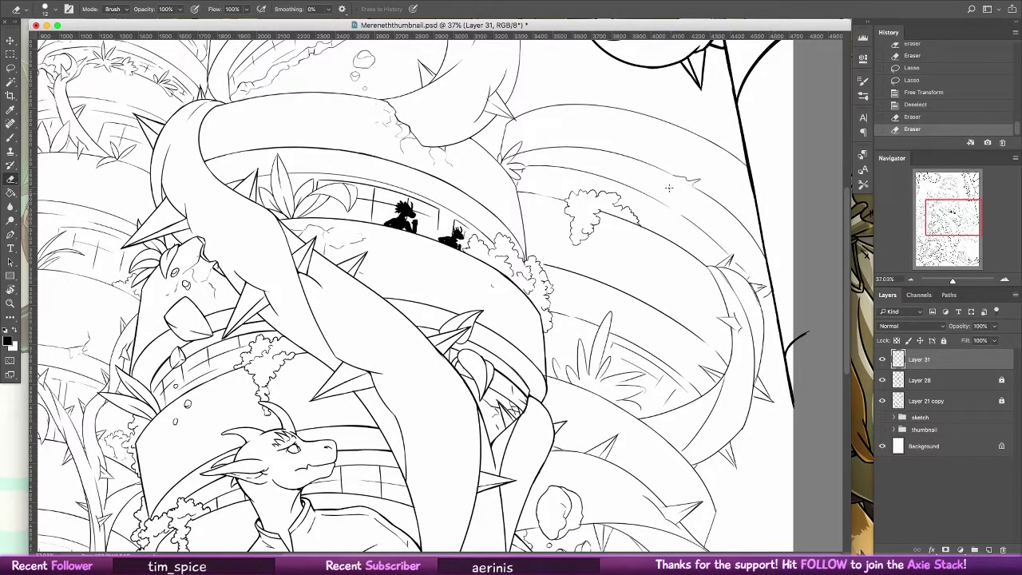
- Ink short connecting strokes where the ledge lines meet the thorny vine's tip, and erase the excess
key("b")
left_click(747, 274)
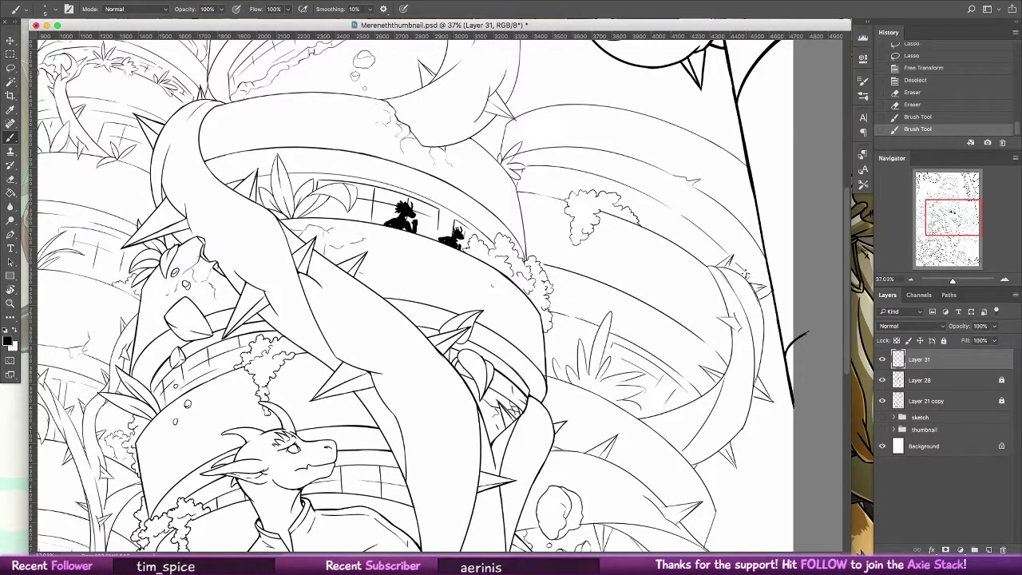
key("e")
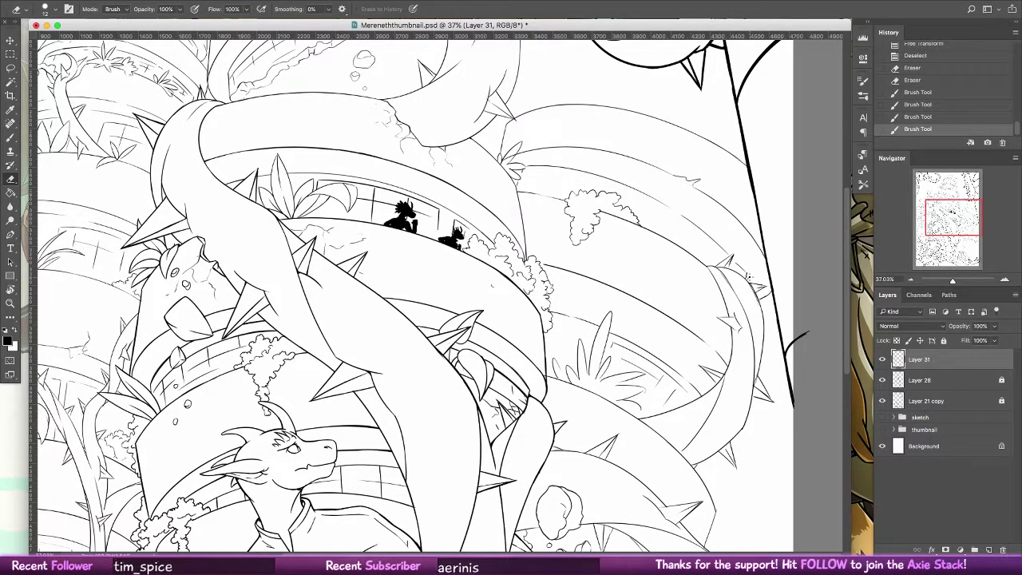
left_click_drag(749, 275, 757, 263)
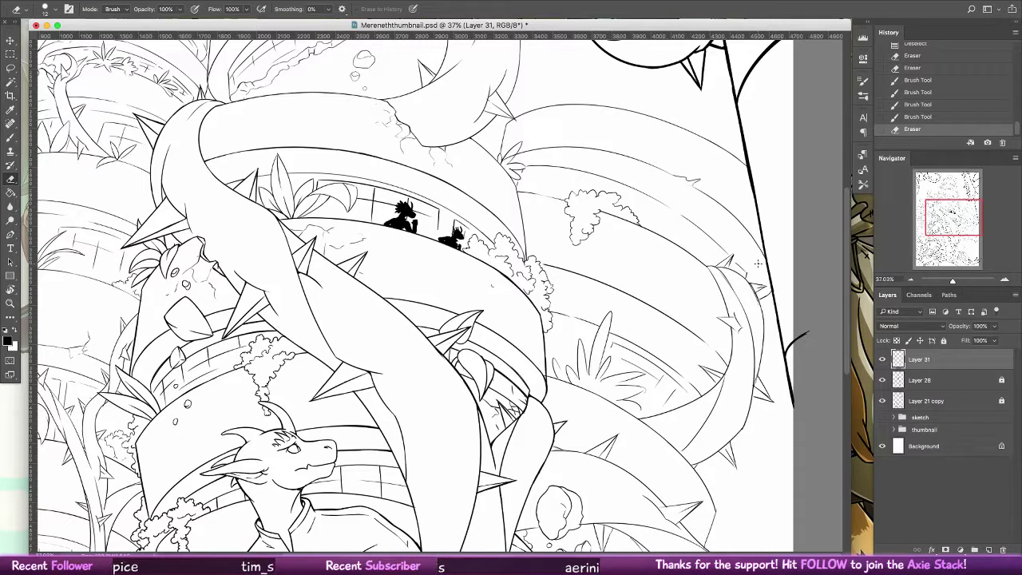
- Show the sketch group again beneath the line art
left_click(882, 417)
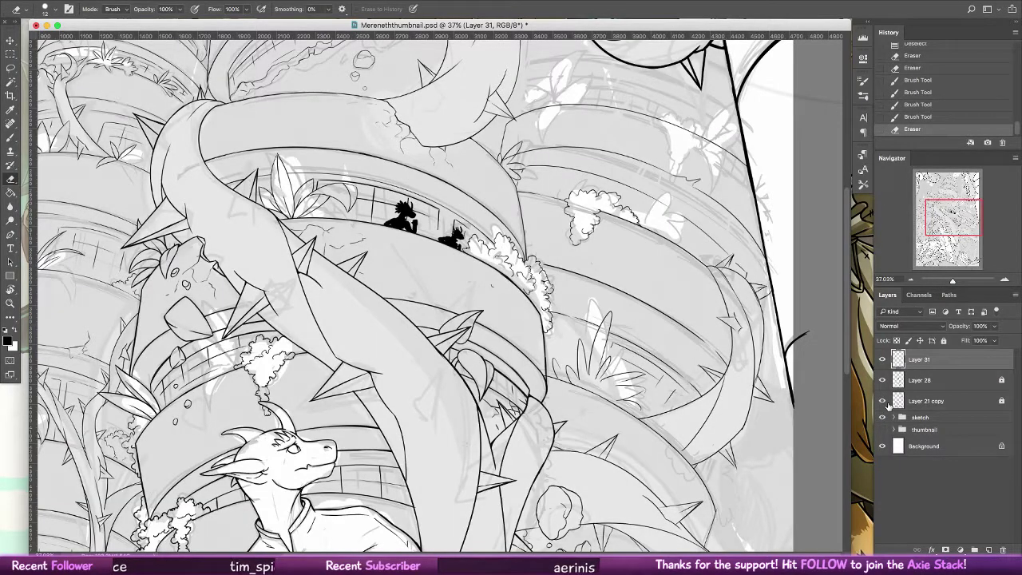
key("z")
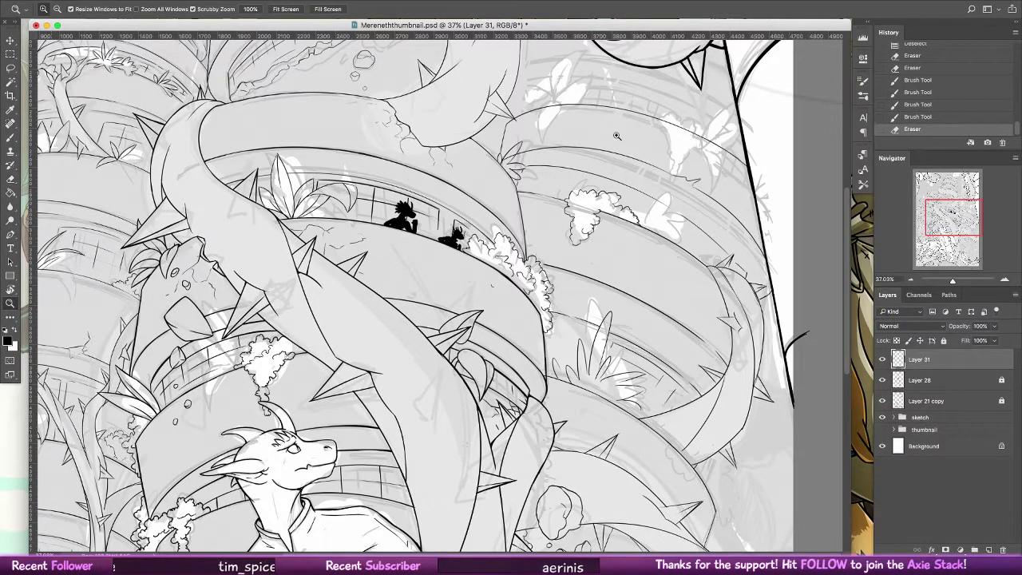
left_click(768, 160)
key("e")
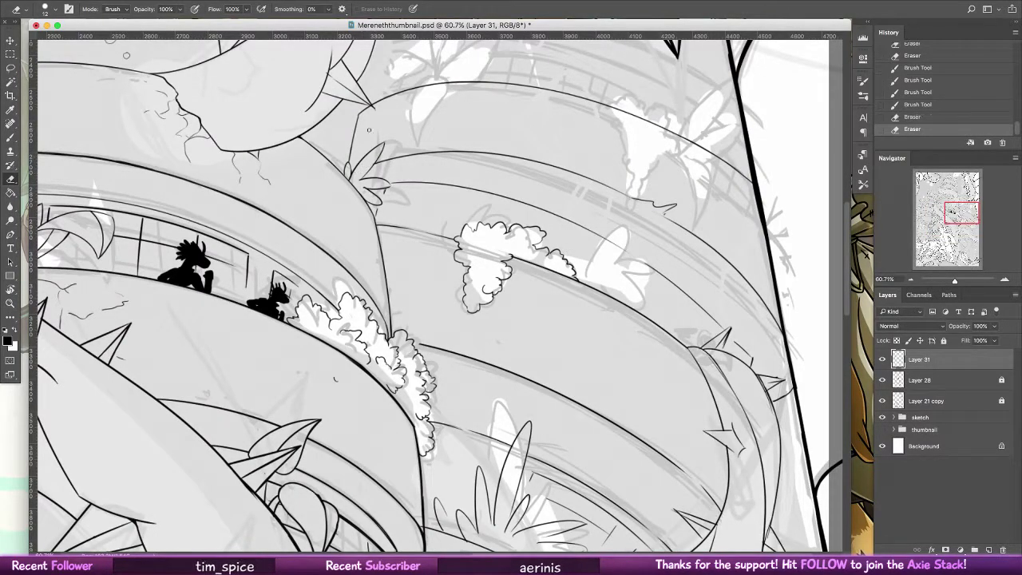
key("b")
scroll(404, 236, "up", 10)
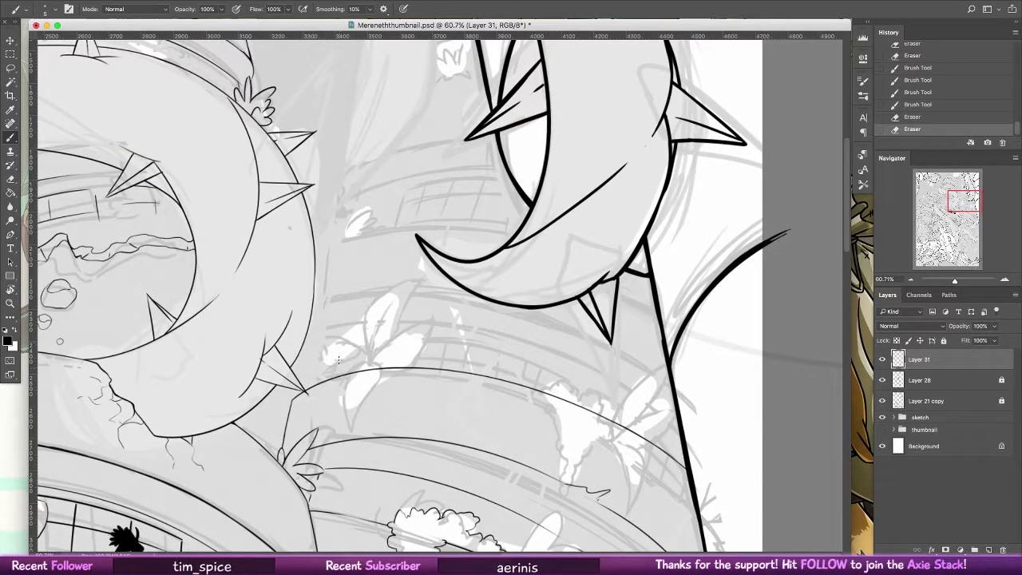
- Ink the three petals of the white flower above the upper coil that point down, left and up, redoing unsatisfactory strokes
left_click_drag(380, 366, 345, 396)
key("super+z")
left_click_drag(381, 366, 345, 396)
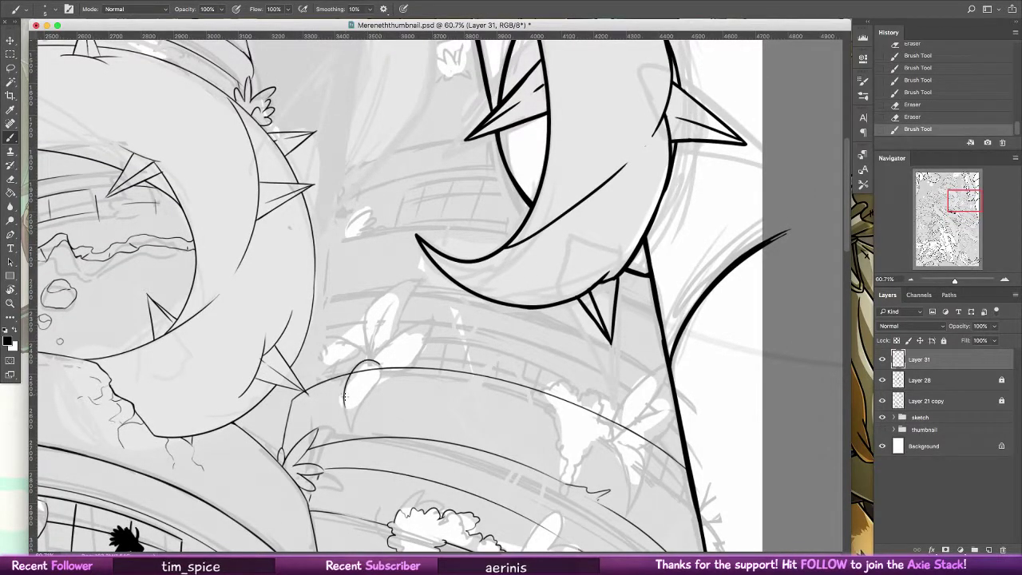
key("super+z")
mouse_move(381, 366)
left_mouse_down()
mouse_move(352, 409)
mouse_move(379, 368)
left_mouse_up()
key("super+z")
mouse_move(352, 409)
left_mouse_down()
mouse_move(380, 367)
mouse_move(324, 343)
mouse_move(371, 362)
mouse_move(400, 273)
mouse_move(373, 356)
left_mouse_up()
key("super+z")
key("ctrl+z")
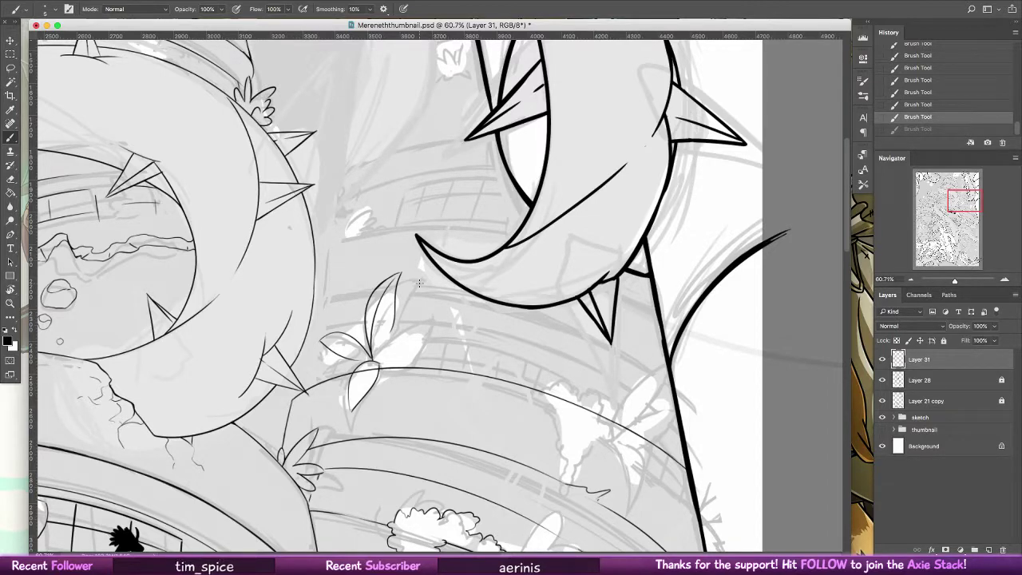
key("super+z")
key("super+z")
key("super+z")
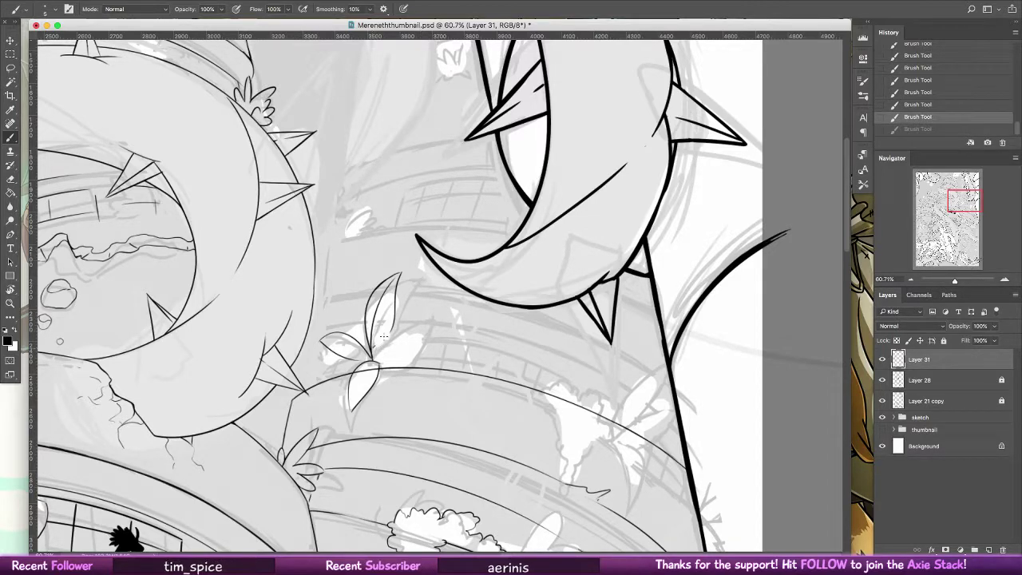
- Ink the flower's remaining petal pointing up and right, with a centre crease, undoing stray strokes
left_click_drag(383, 358, 417, 325)
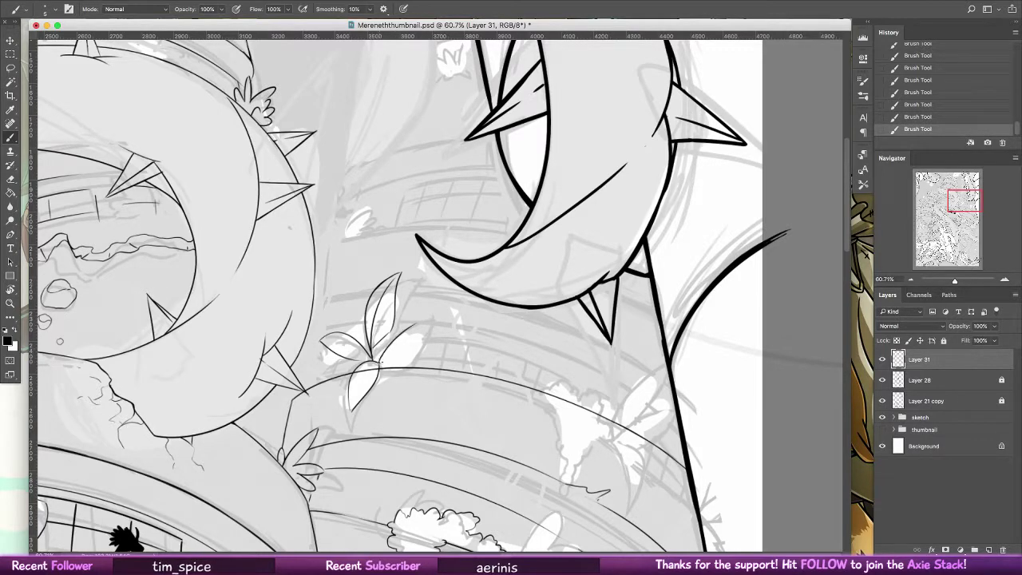
left_click_drag(381, 360, 425, 333)
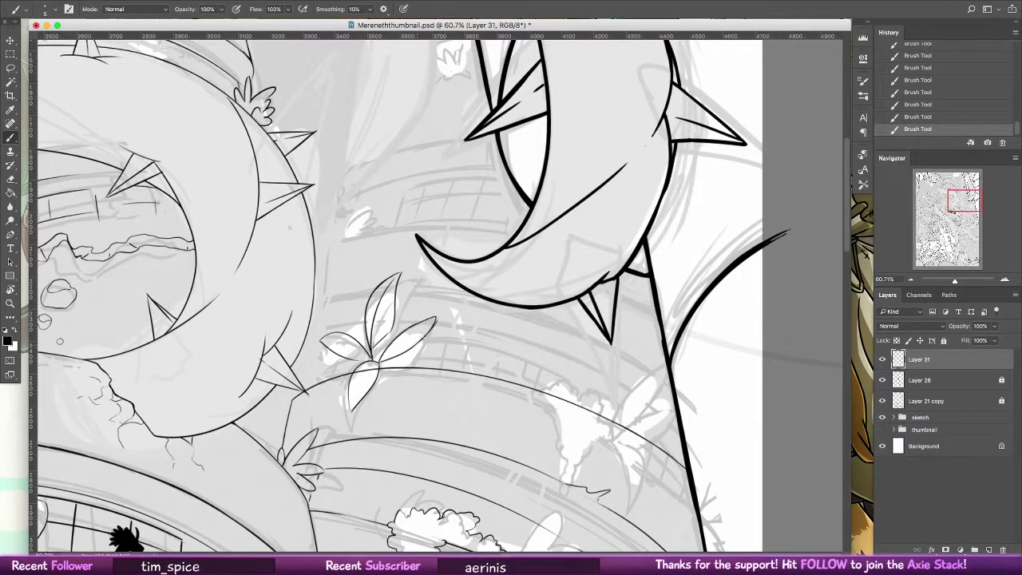
key("super+z")
key("super+z")
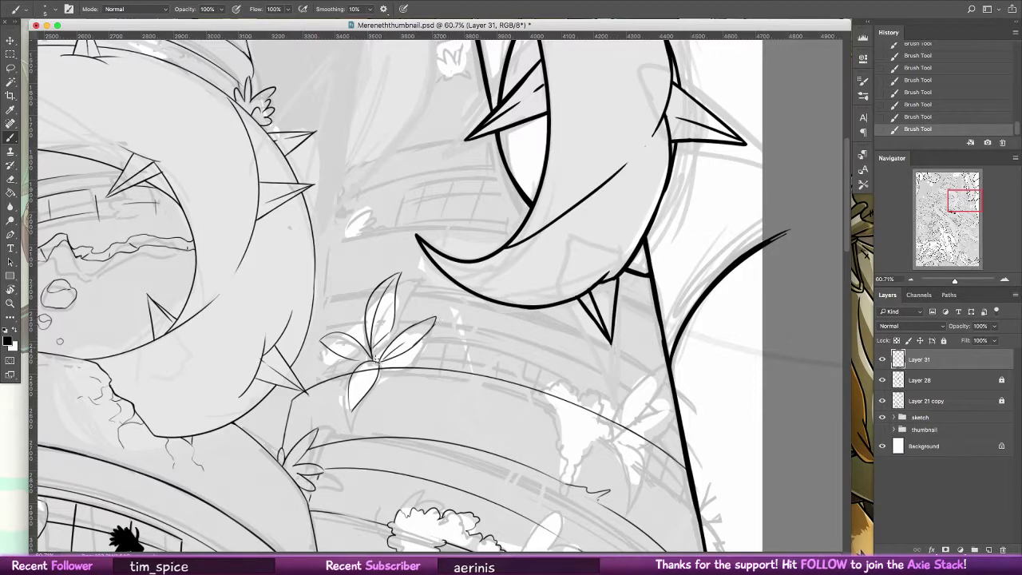
key("super+z")
key("super+z")
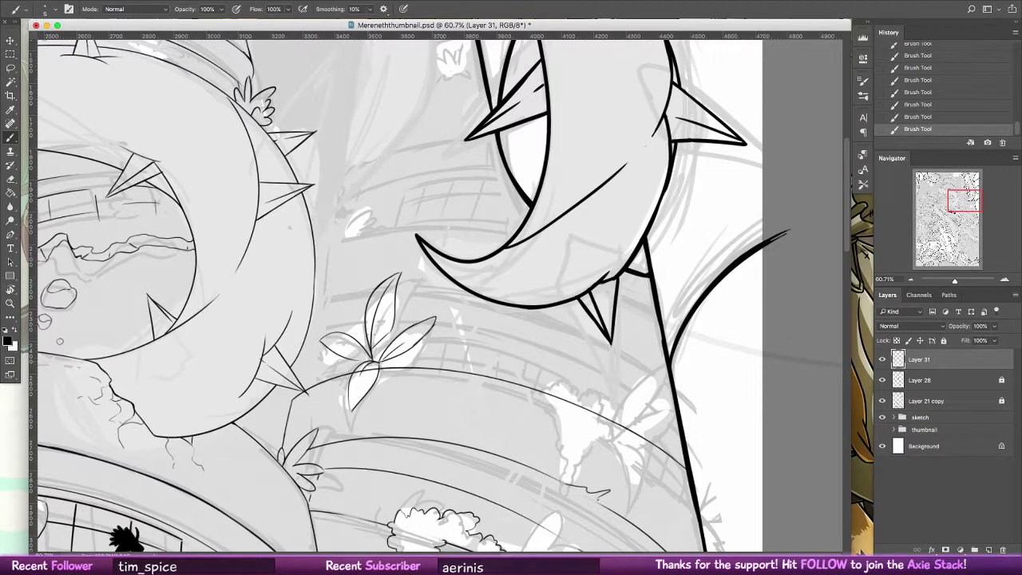
- Erase the coil contour where it crosses the flower's downward petal, and undo the last trial brush stroke
key("e")
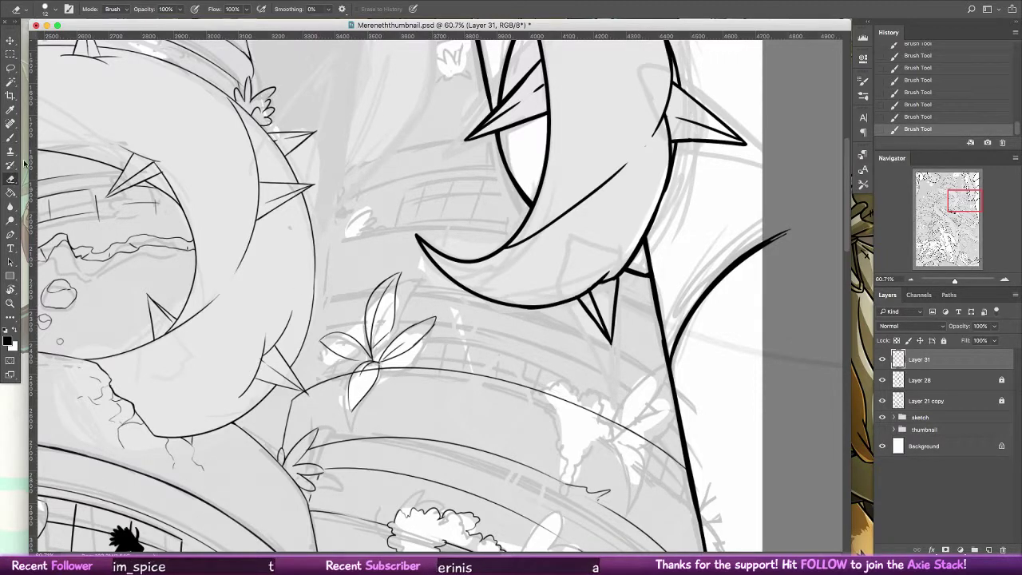
left_click_drag(367, 369, 359, 370)
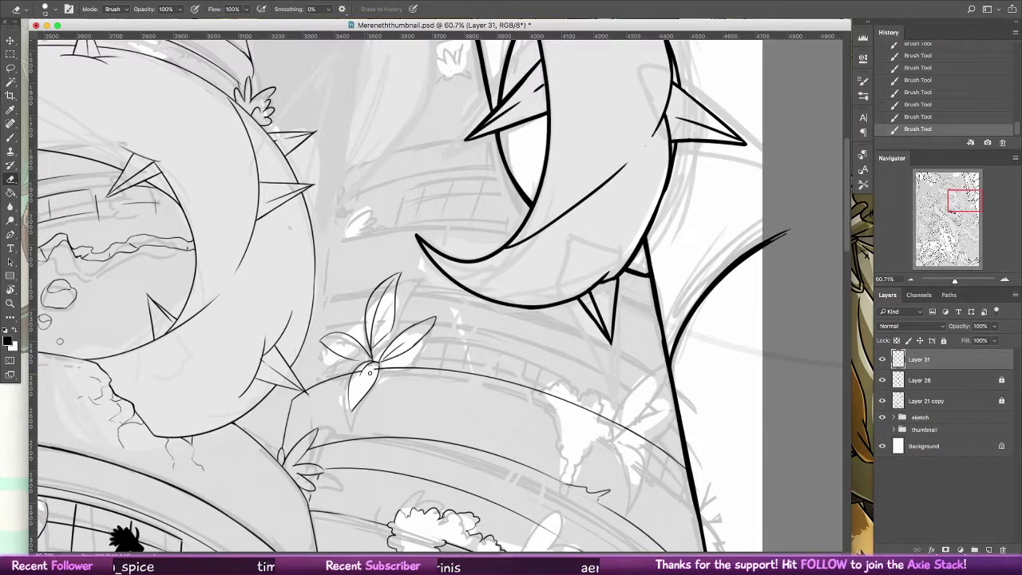
left_click(359, 369)
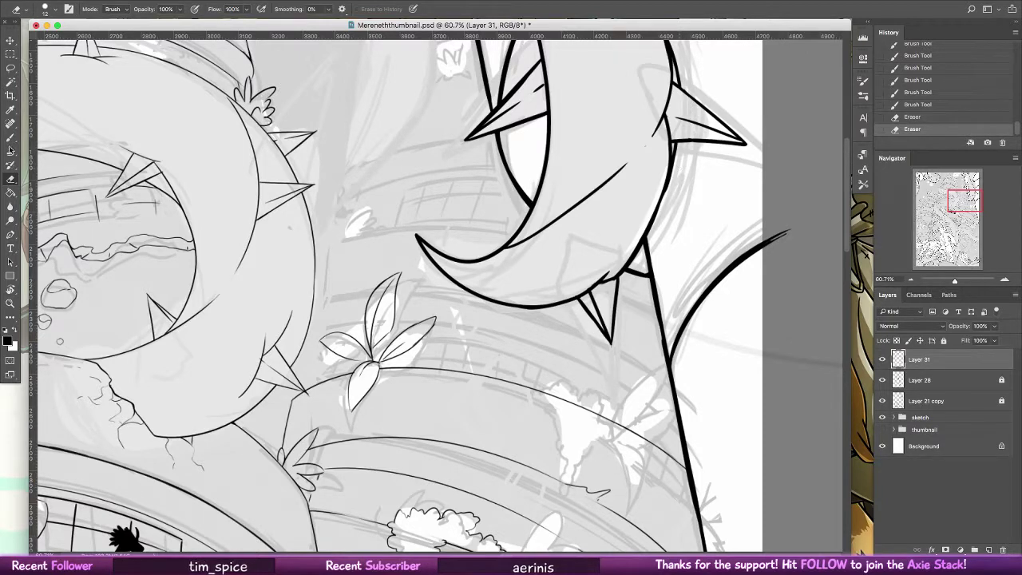
left_click(10, 137)
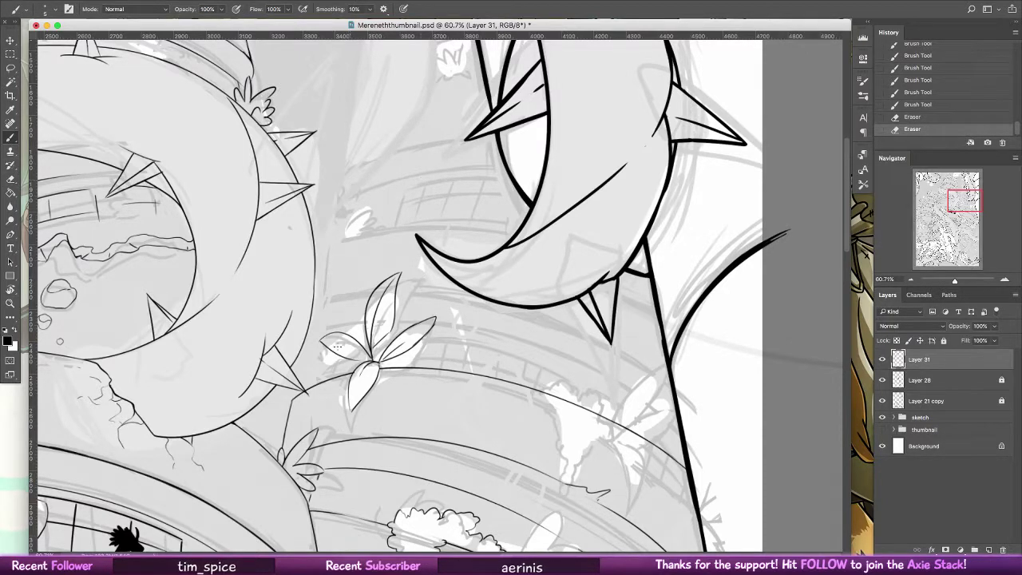
key("super+z")
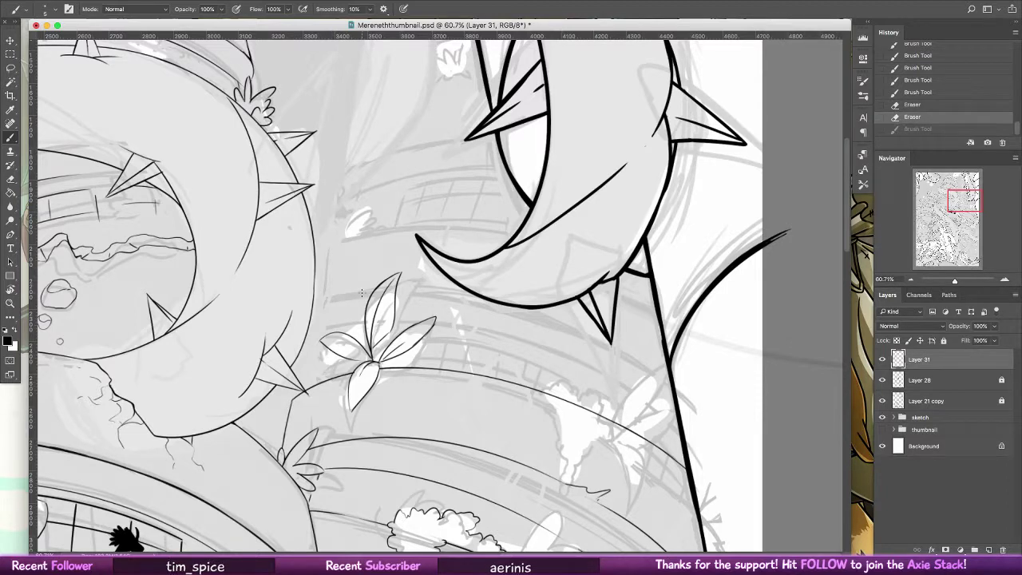
- Add a new layer above Layer 31 and undo the trial brush strokes made on it
key("super+z")
key("super+z")
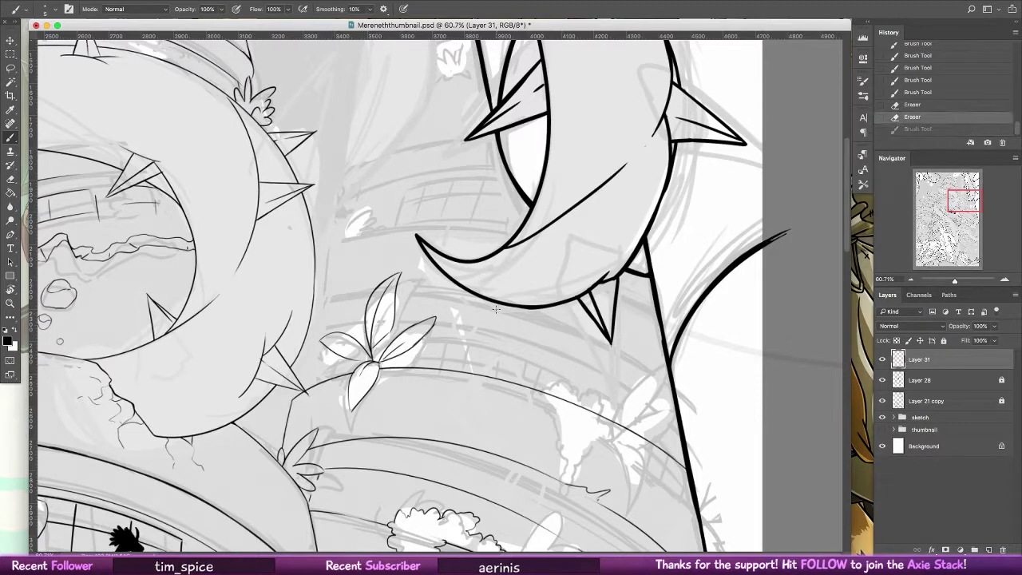
left_click(989, 550)
left_click(470, 262)
left_click(470, 262)
key("super+z")
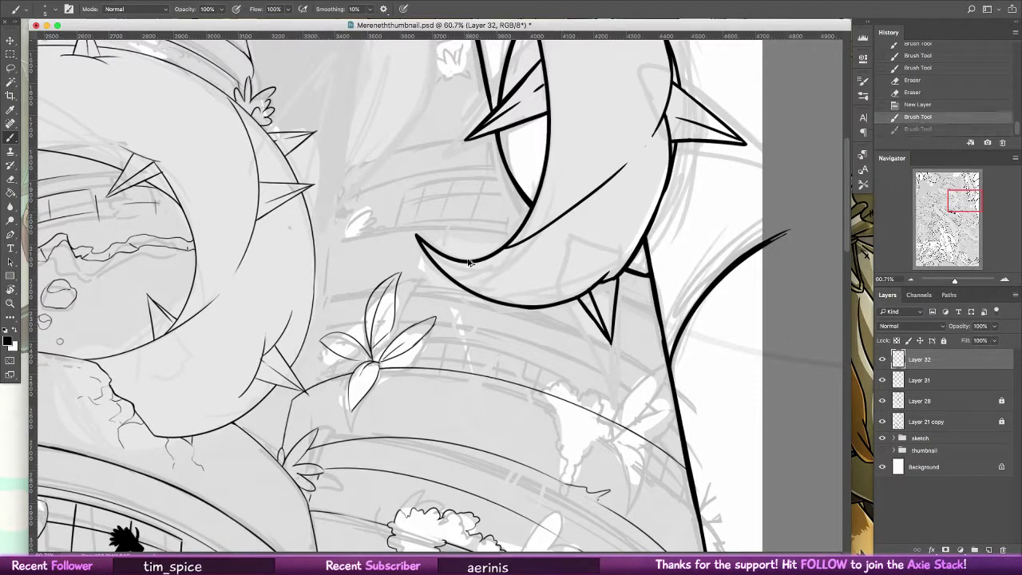
key("super+z")
- Hide the line-art layers Layer 31, Layer 28 and Layer 21 copy, and expand the sketch group
key("z")
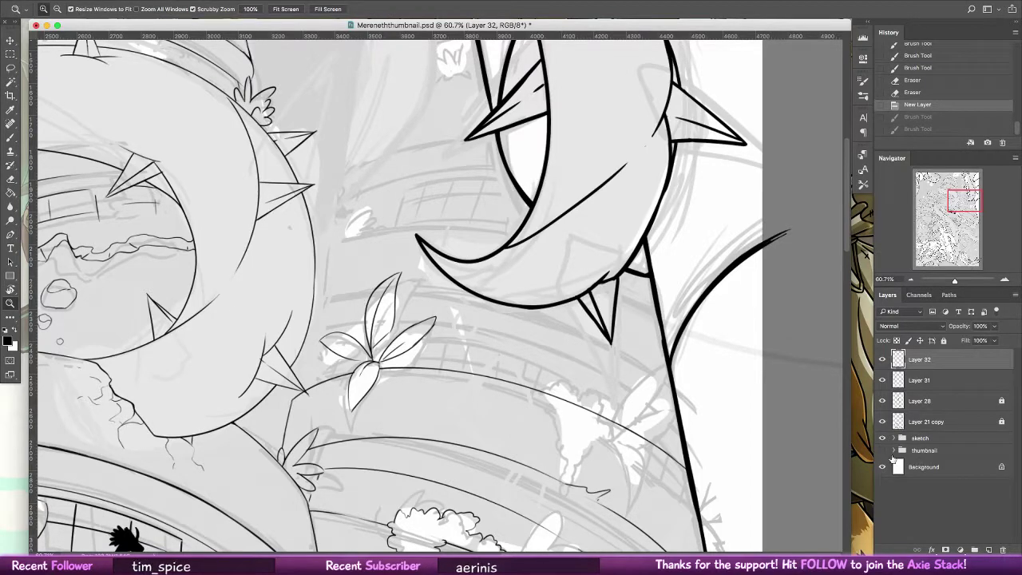
left_click_drag(882, 380, 882, 428)
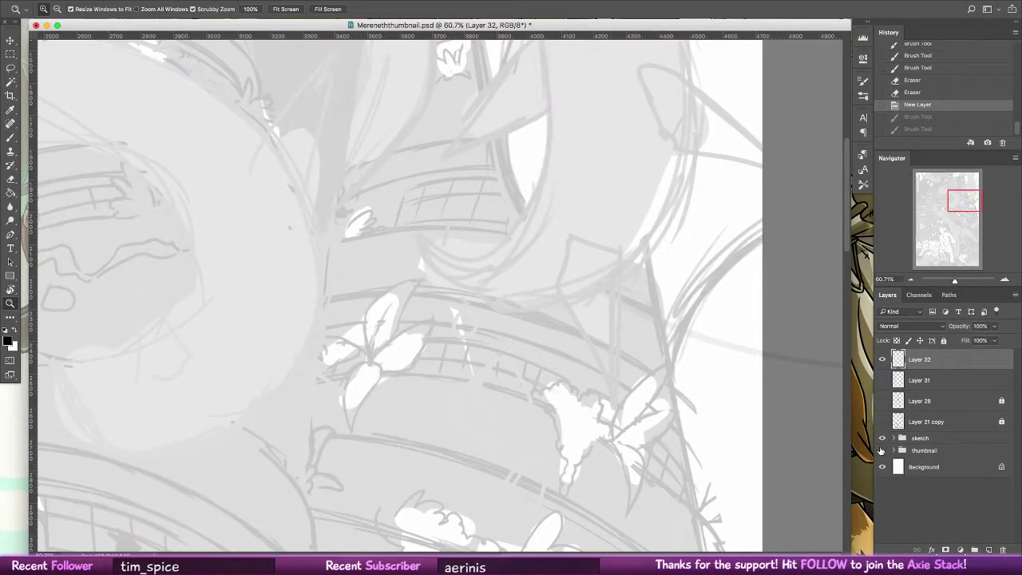
left_click(893, 451)
scroll(959, 503, "down", 3)
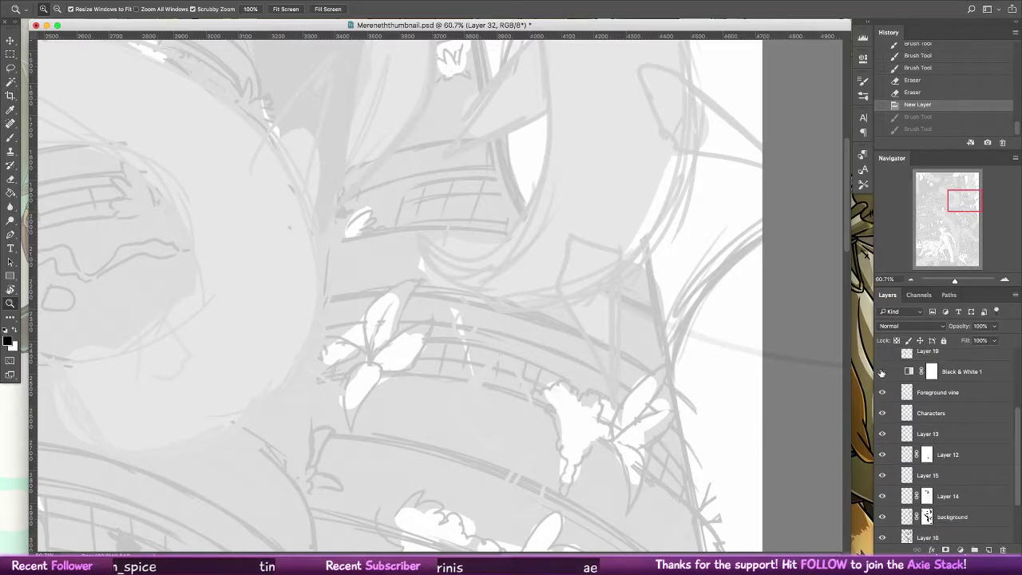
- Hide the sketch group's layers from Foreground vine down to Layer 17, leaving only the background sketch layer visible among them
left_click(884, 357)
left_click(884, 356)
left_click(883, 392)
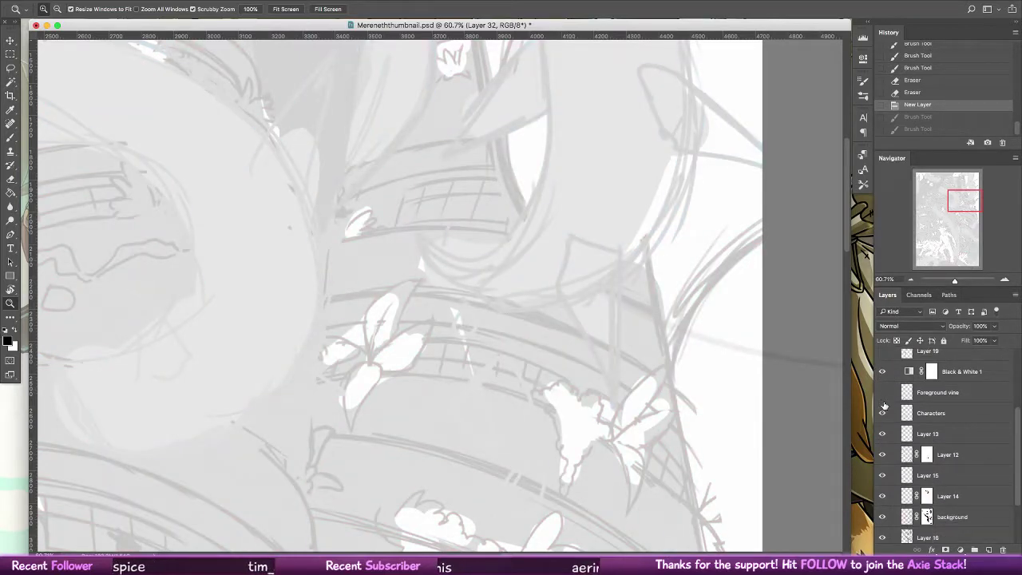
left_click(882, 413)
left_click(883, 434)
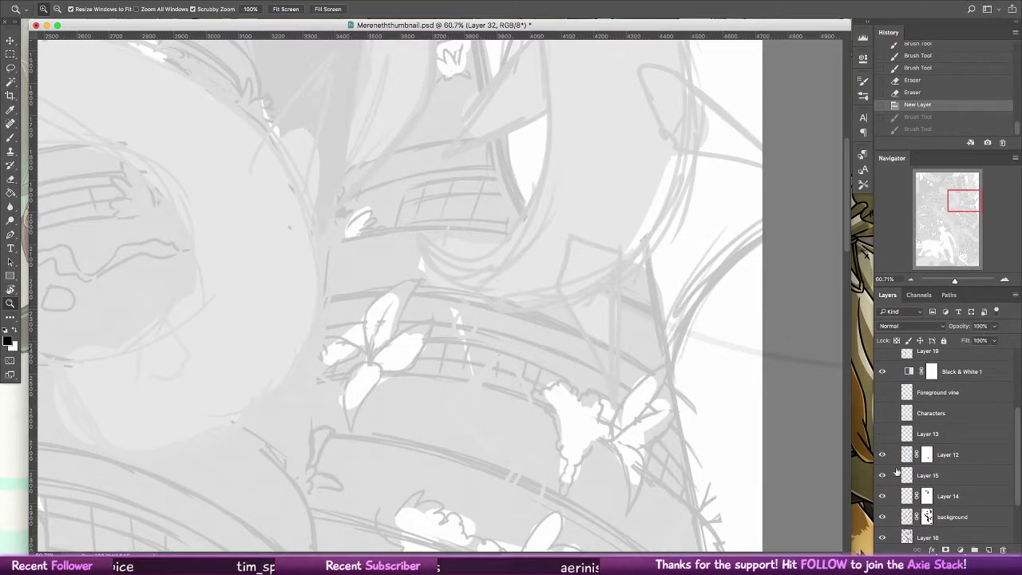
left_click(883, 455)
left_click(883, 475)
left_click(882, 496)
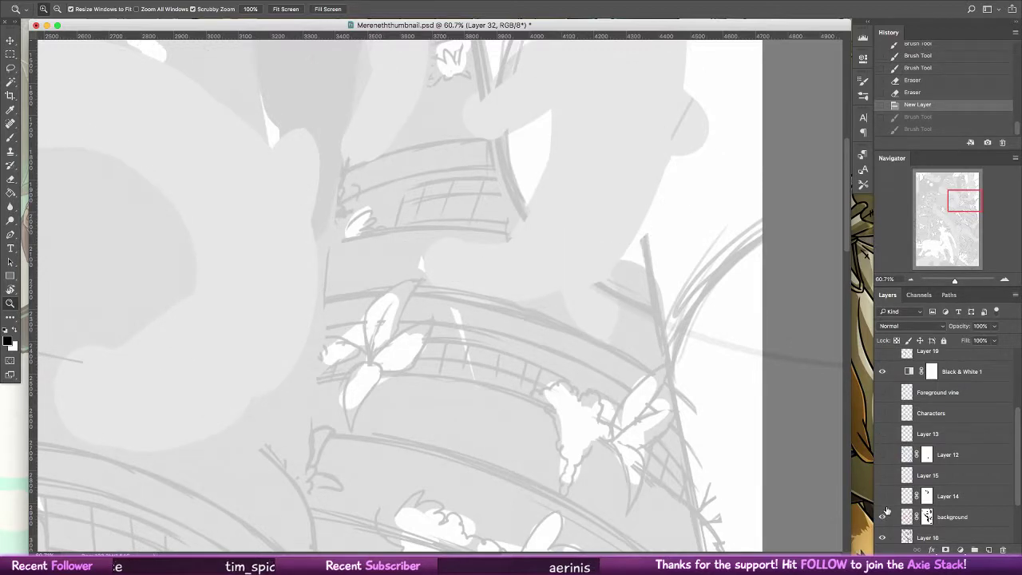
left_click(884, 517)
scroll(884, 479, "down", 4)
left_click(883, 438)
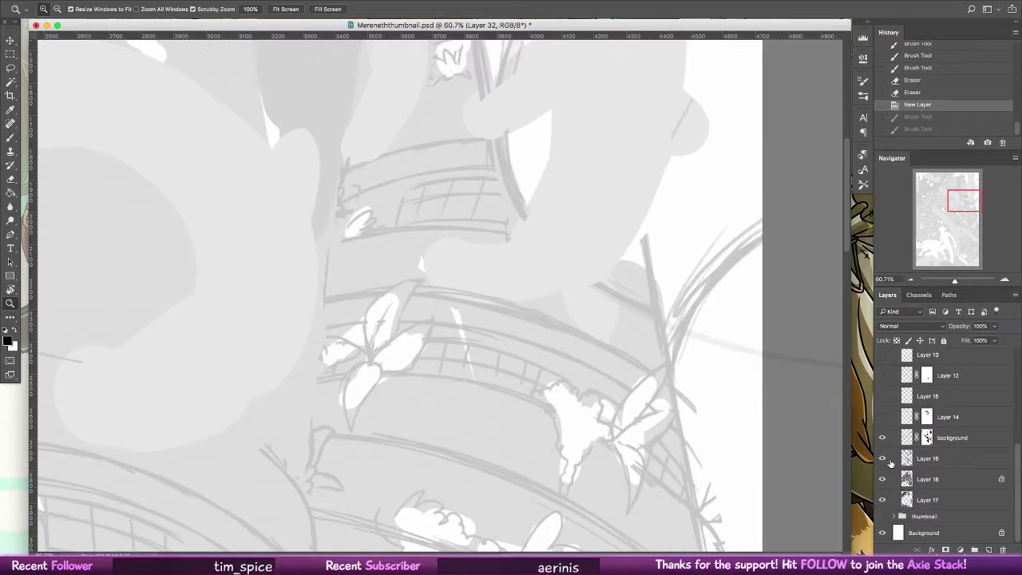
left_click_drag(883, 458, 882, 507)
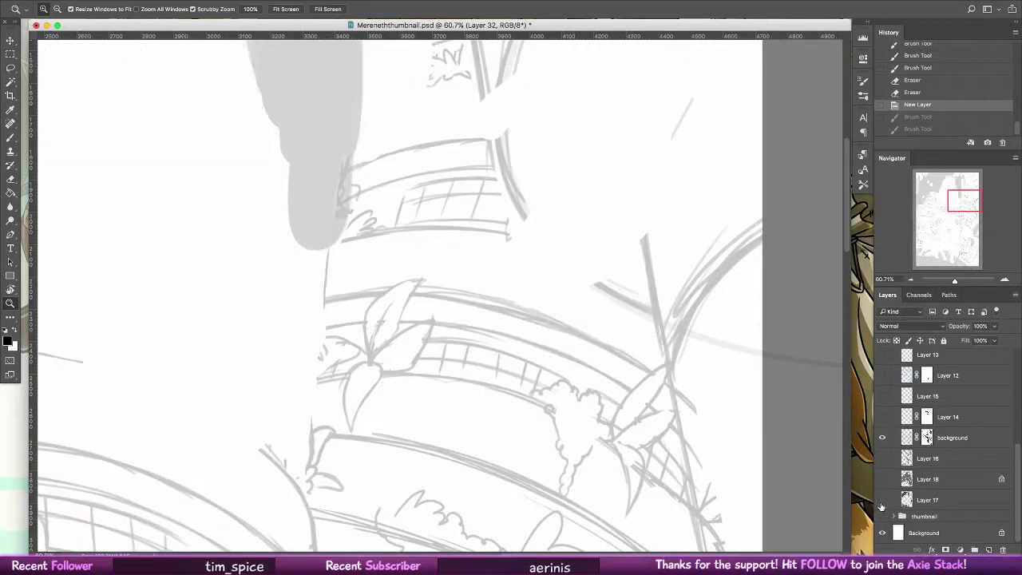
- Toggle the background layer's mask off and on to compare the masked and unmasked tower sketch, leaving it enabled
left_click(926, 438, "shift")
left_click(927, 438, "shift")
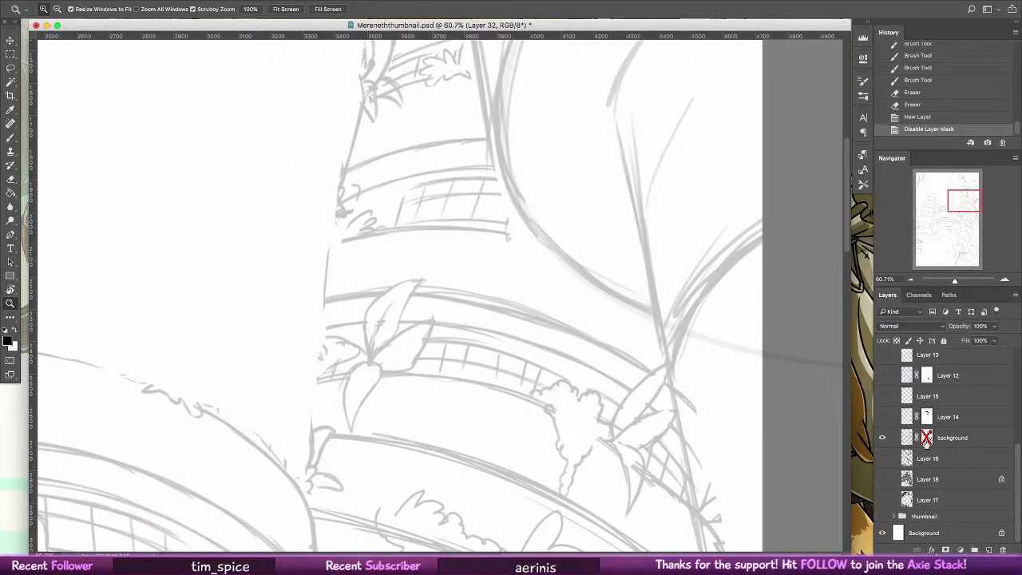
left_click(927, 438, "shift")
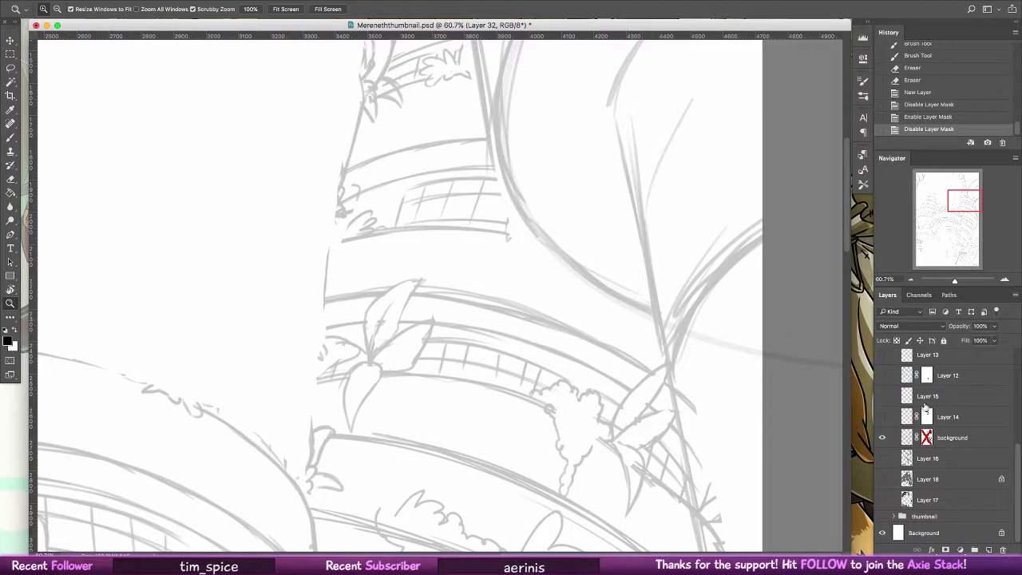
left_click(927, 438, "shift")
- Show the sketch group's hidden layers again, collapse the group, and turn the line-art layers back on
left_click(882, 417)
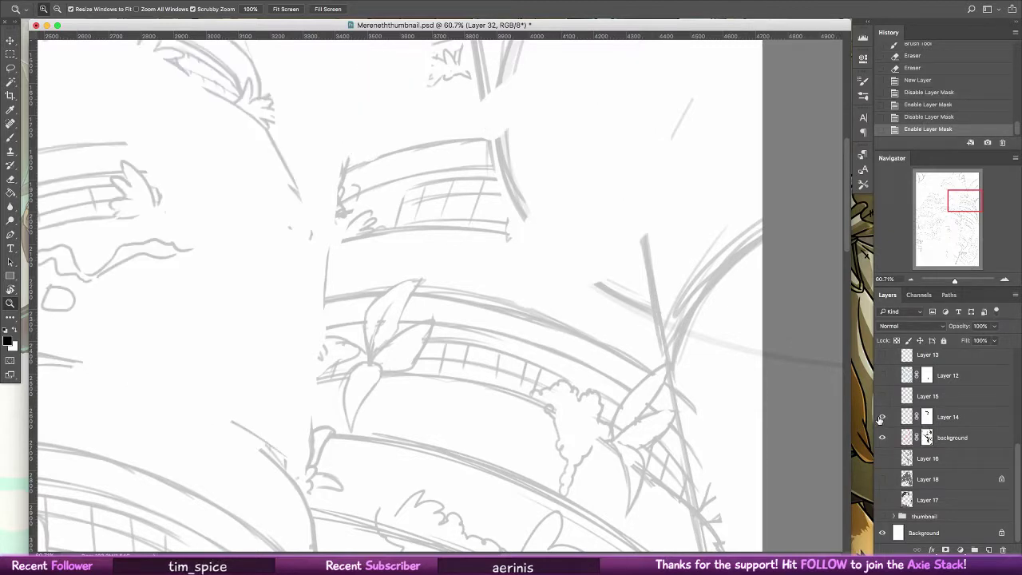
left_click(882, 396)
left_click(883, 459)
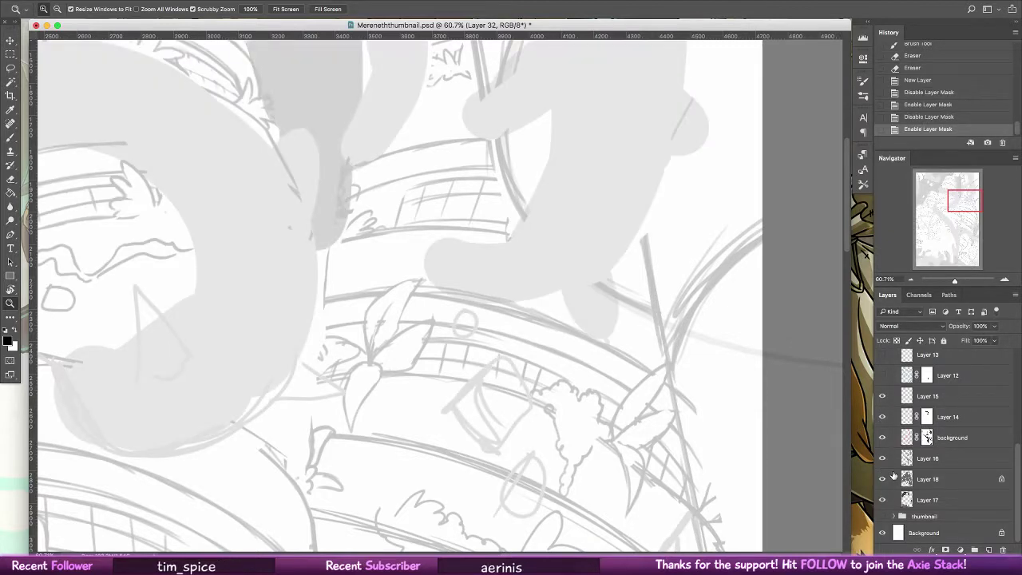
left_click(883, 500)
scroll(985, 412, "up", 3)
left_click_drag(883, 392, 883, 454)
scroll(985, 408, "up", 3)
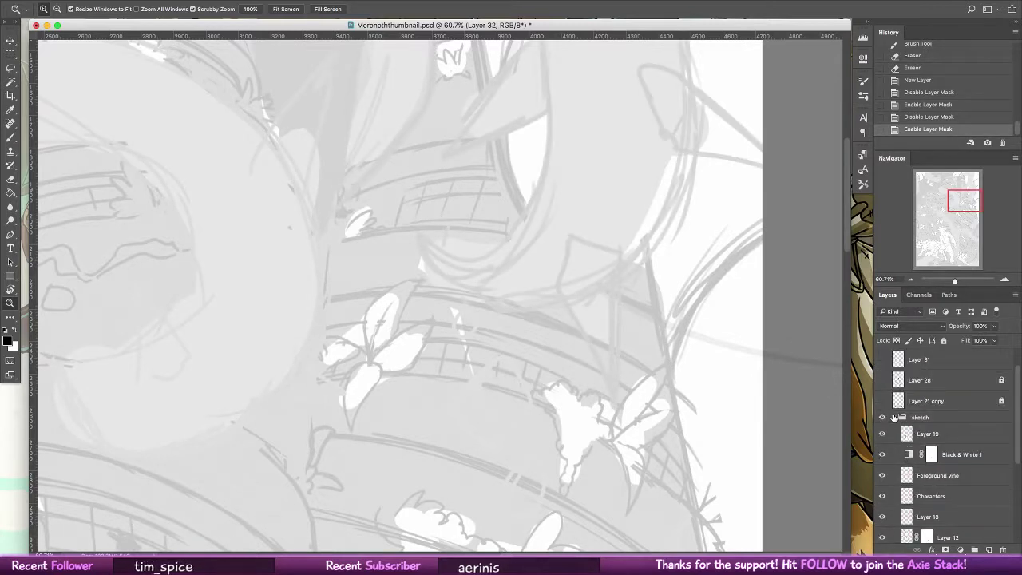
left_click(892, 417)
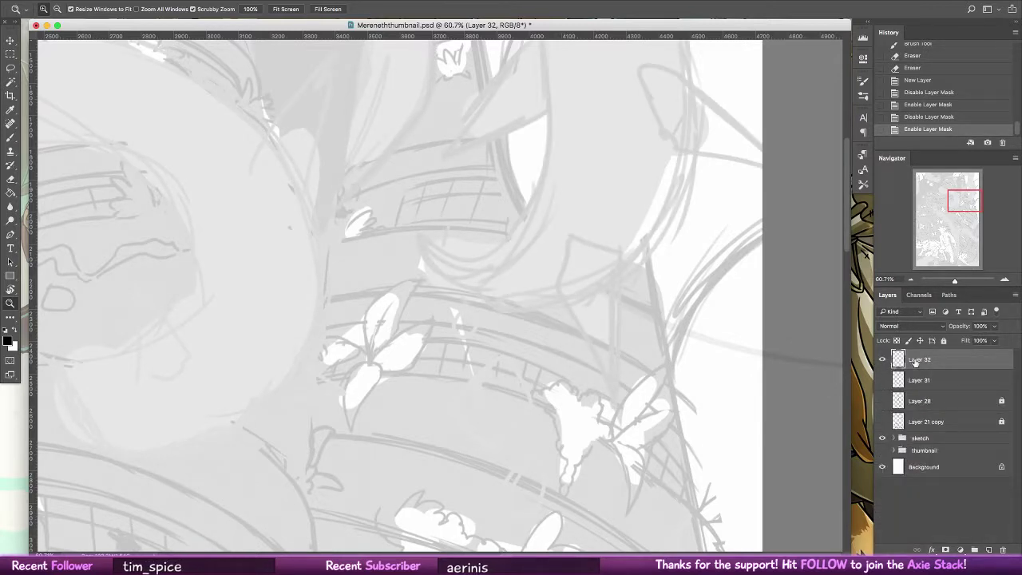
left_click_drag(883, 359, 882, 422)
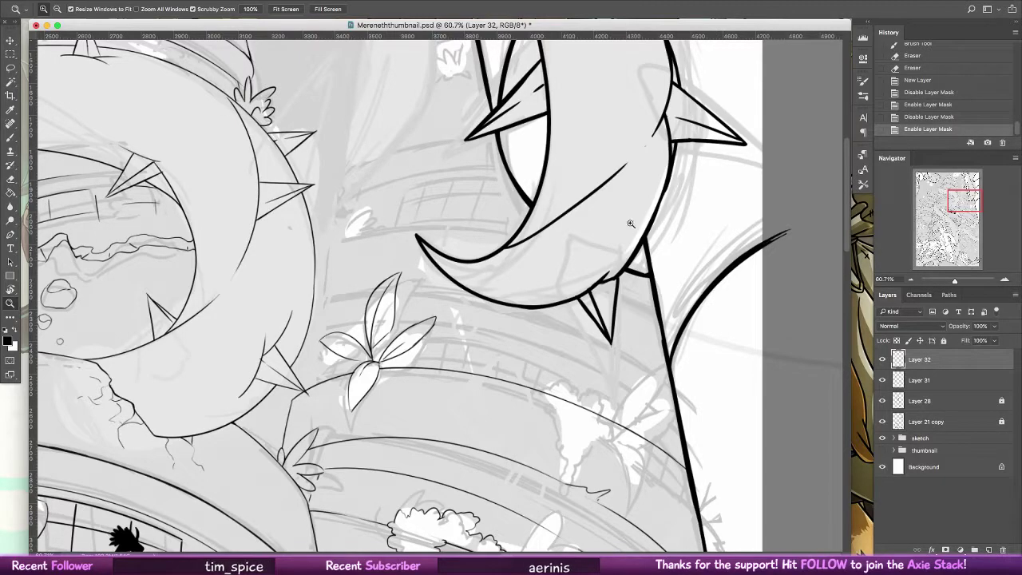
- Switch to Finder and open the 2016ArtsyAxolotl folder inside Personal Art's ArtsyAxolotl2017 folder
key("super+Tab")
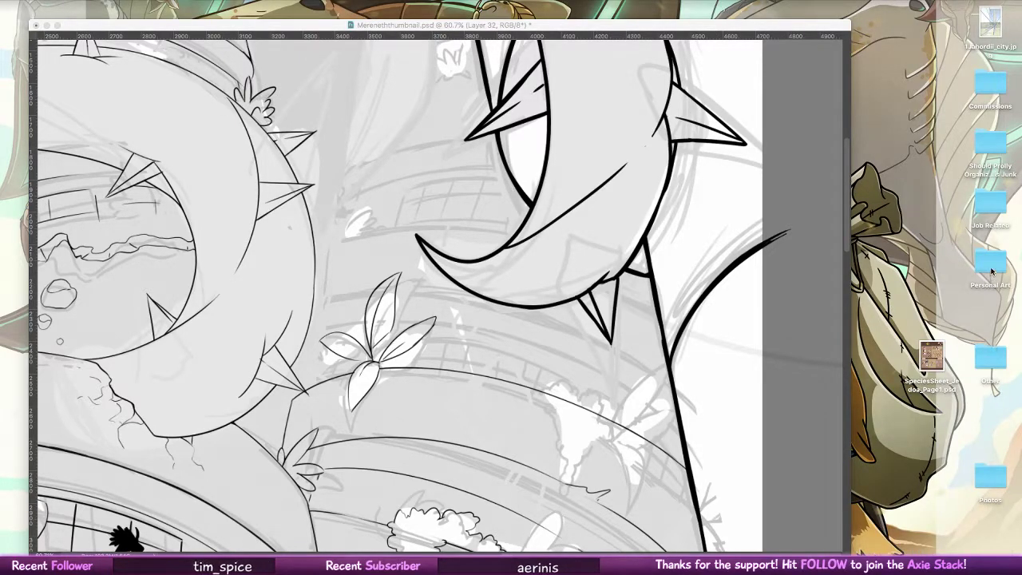
double_click(989, 265)
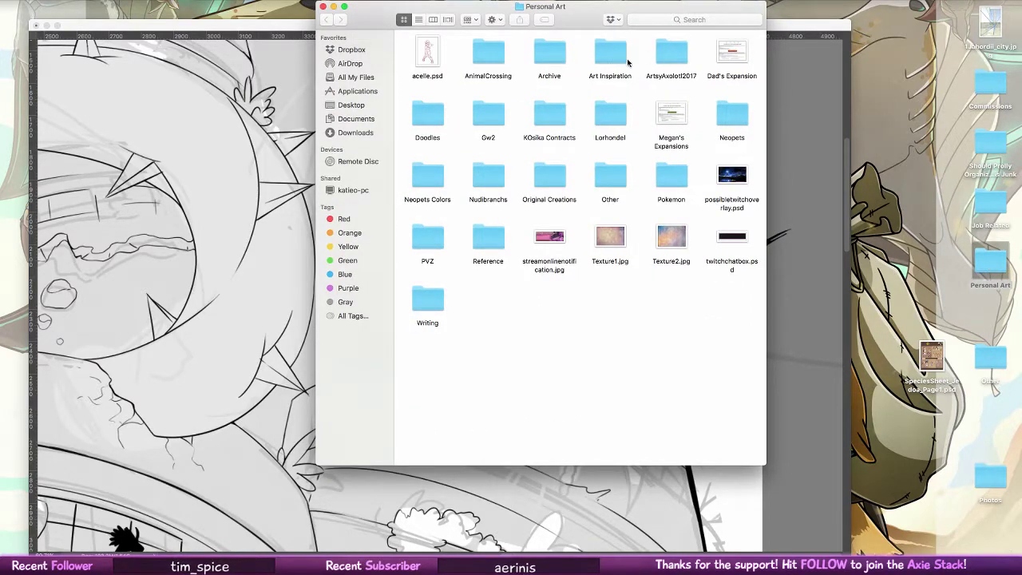
double_click(677, 48)
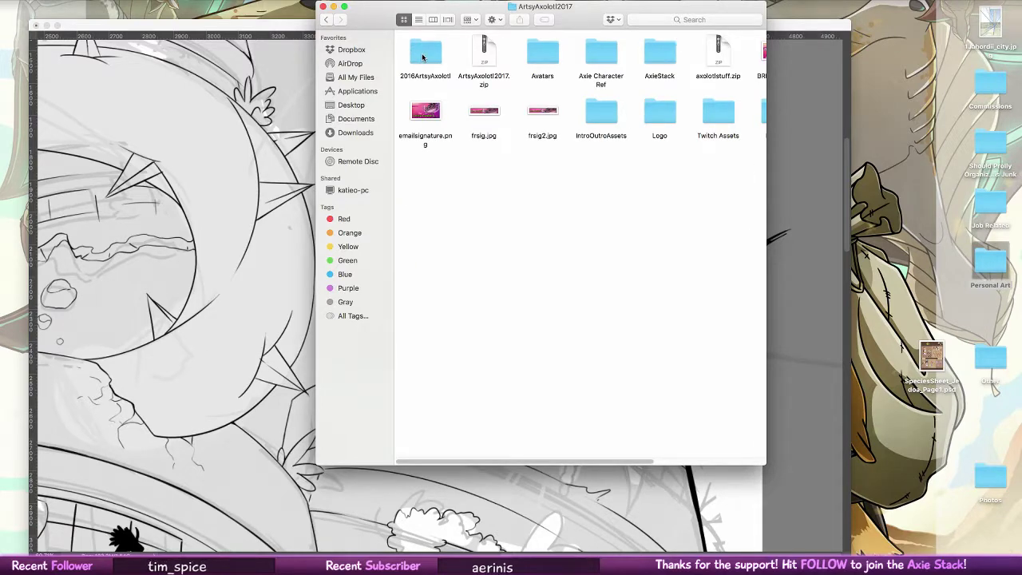
left_click(427, 56)
double_click(427, 56)
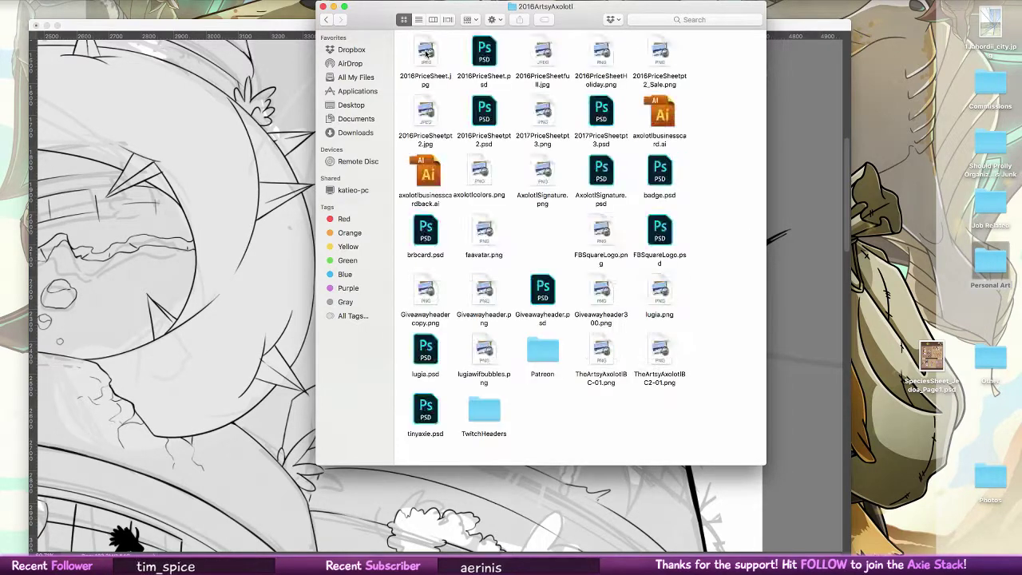
- Preview tinyaxie.psd from the 2016ArtsyAxolotl folder, and close the preview
left_click(609, 240)
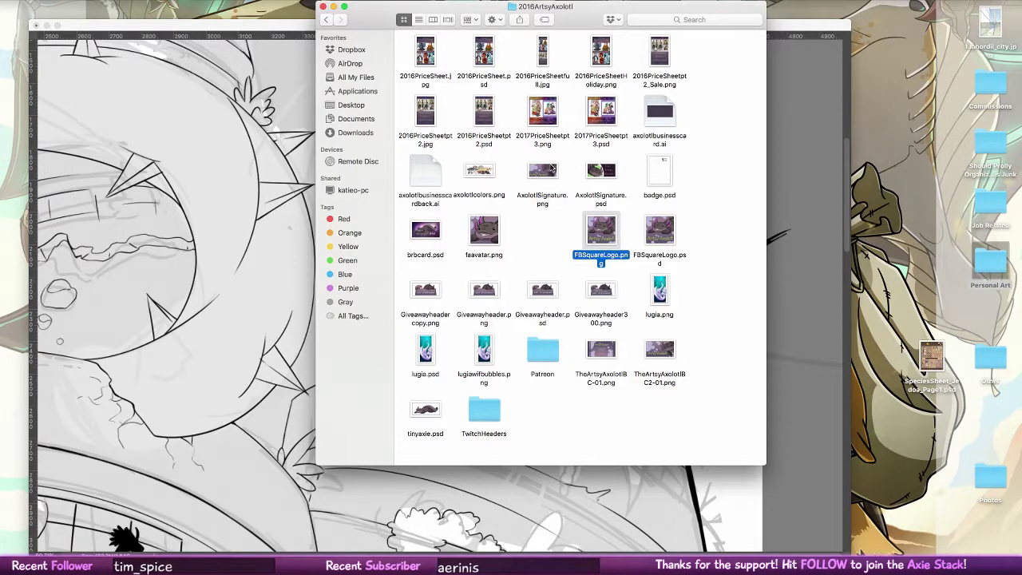
left_click(428, 409)
key("space")
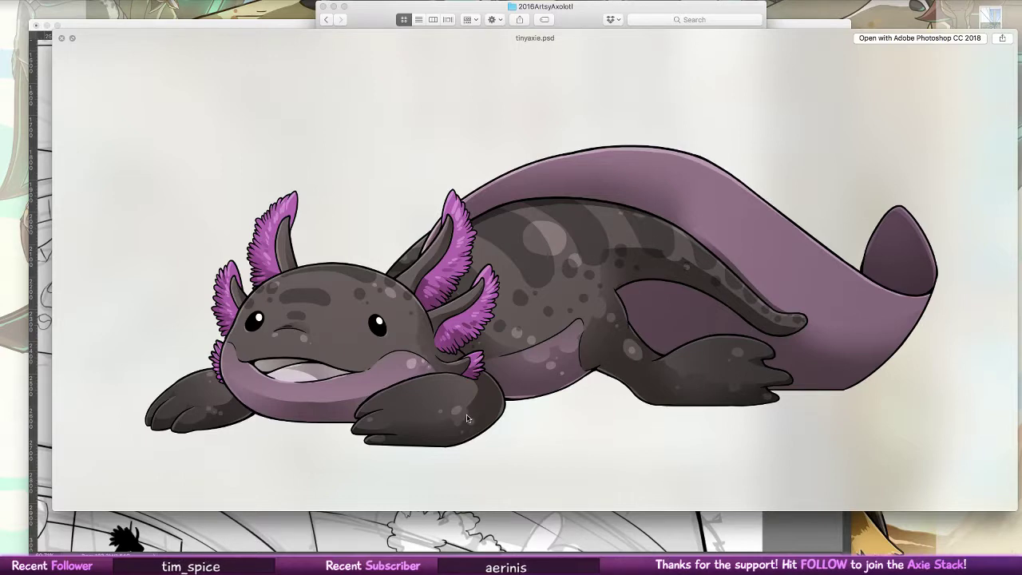
key("space")
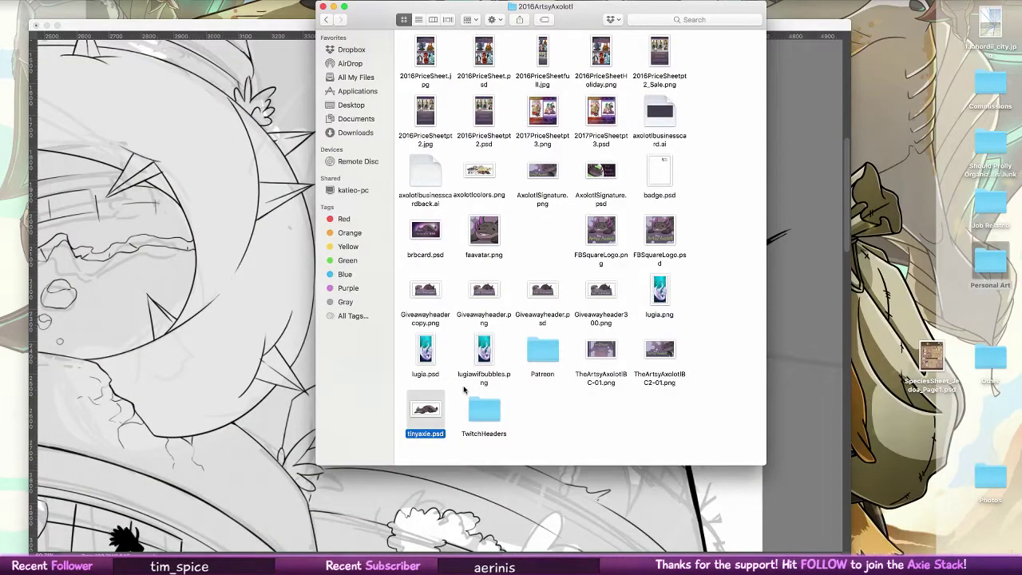
- Preview ArtsyAxolotl_Design Sheet.psd from the Axie Character Ref folder, and close the preview and the Finder window
left_click(327, 20)
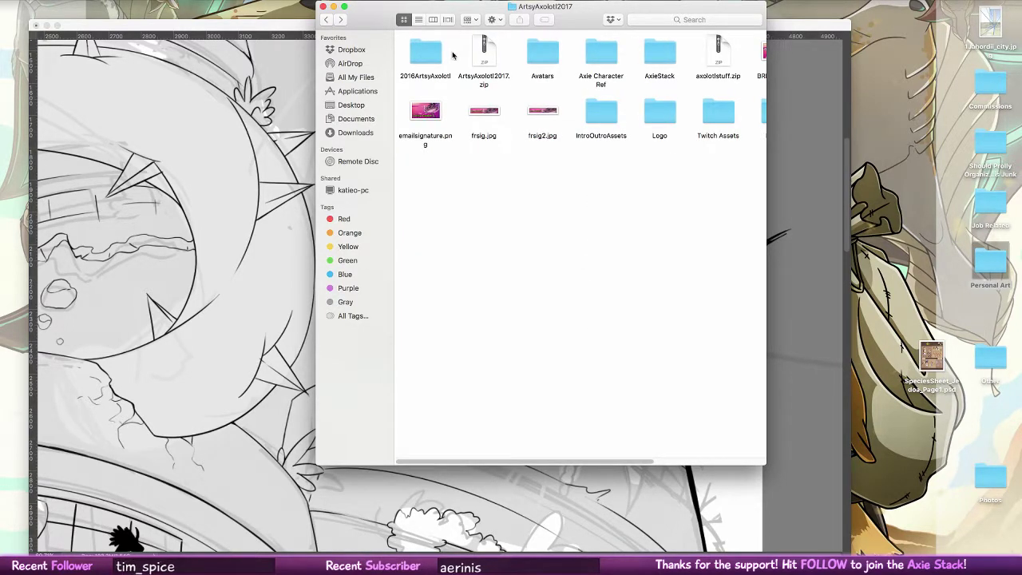
left_click(660, 55)
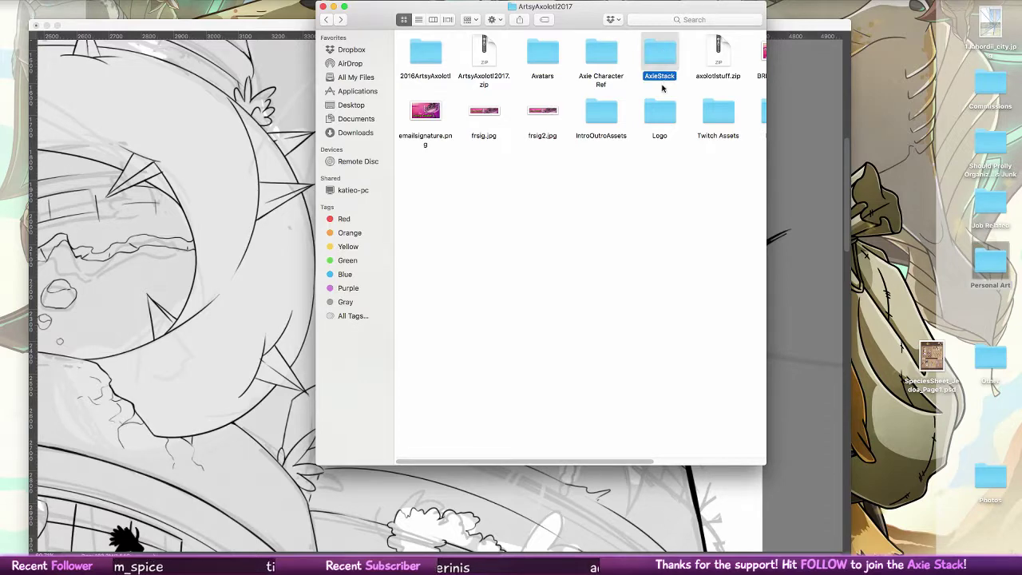
double_click(599, 53)
left_click(435, 50)
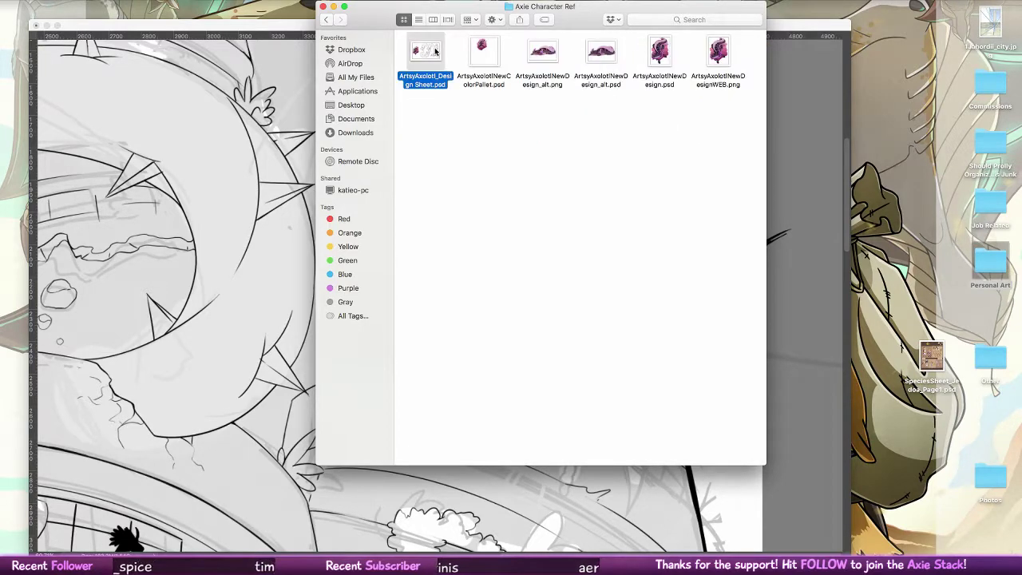
key("space")
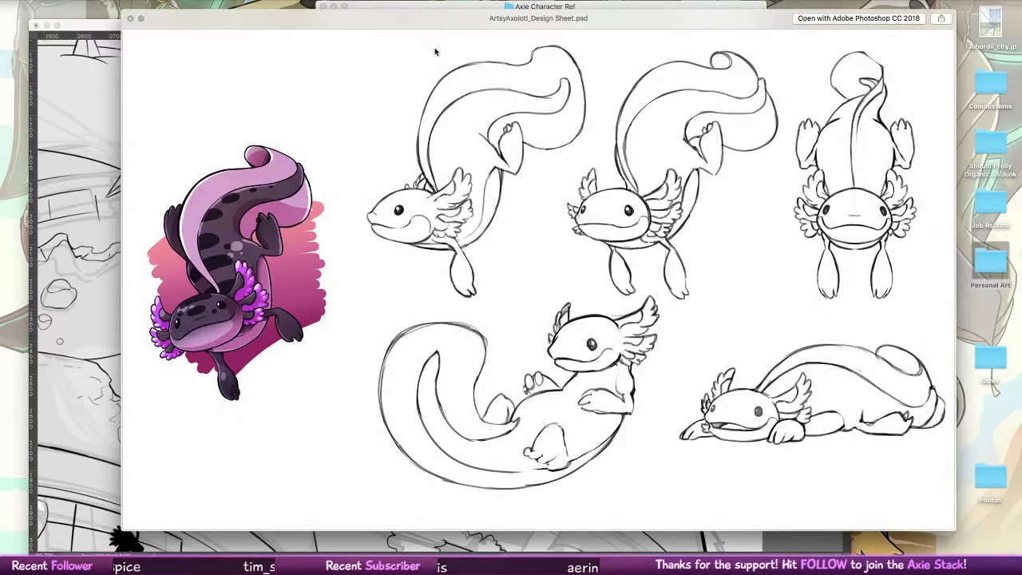
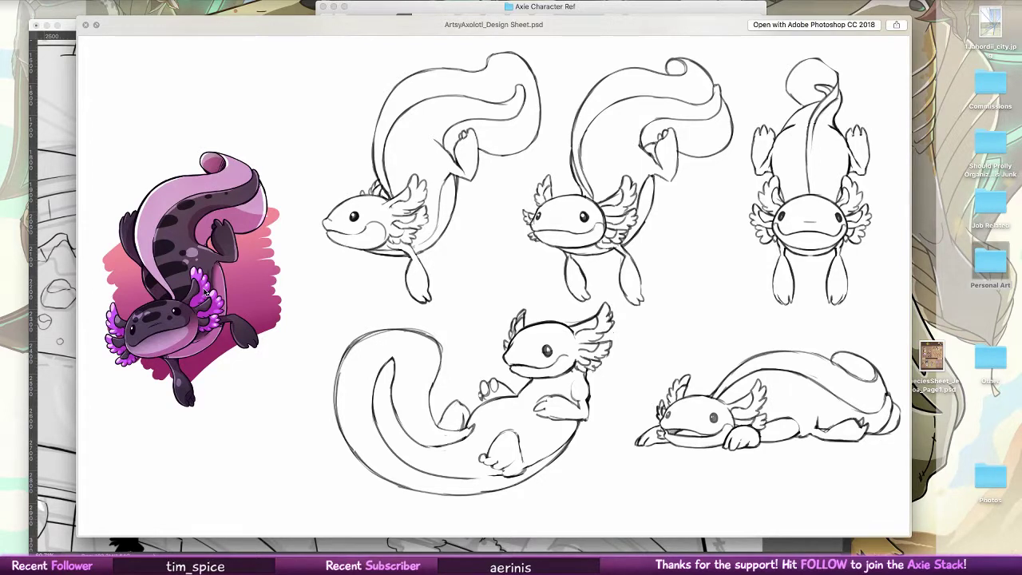
key("space")
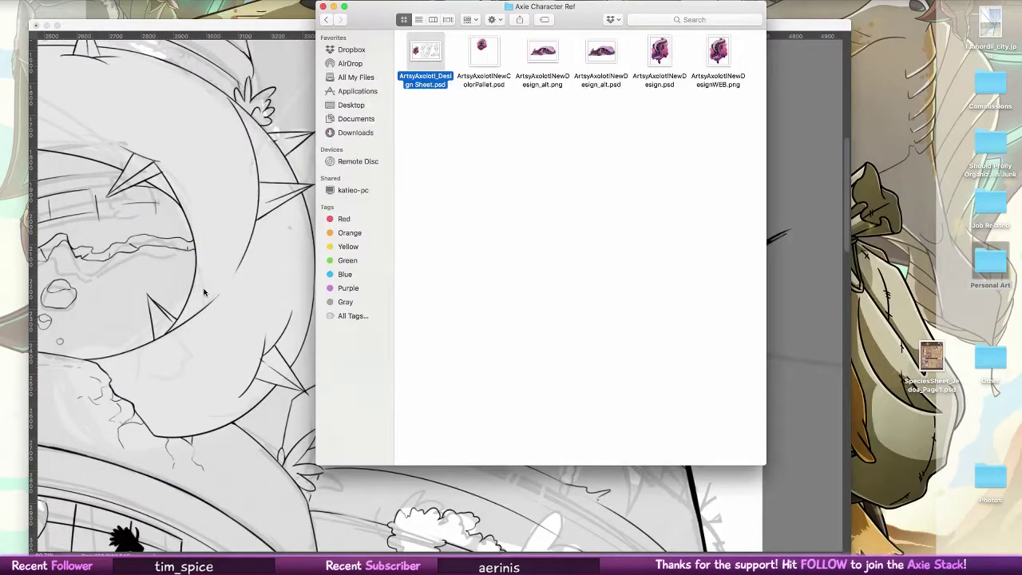
left_click(324, 6)
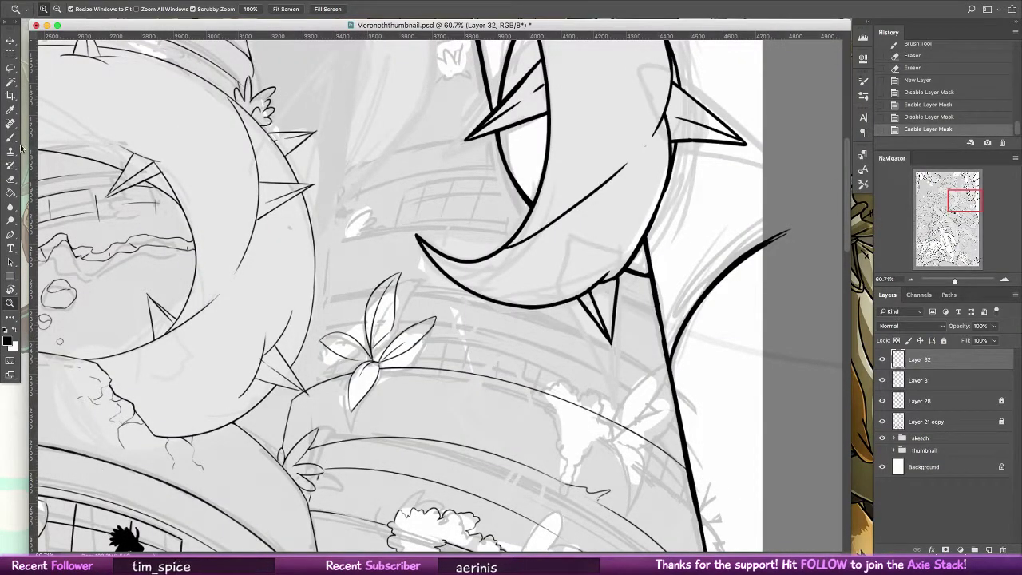
- Back in Photoshop, ink the railing curve above the upper coil on Layer 32, from the white flower to the thick tower outline, redoing unsatisfactory strokes
key("b")
left_click(883, 360)
left_click(883, 360)
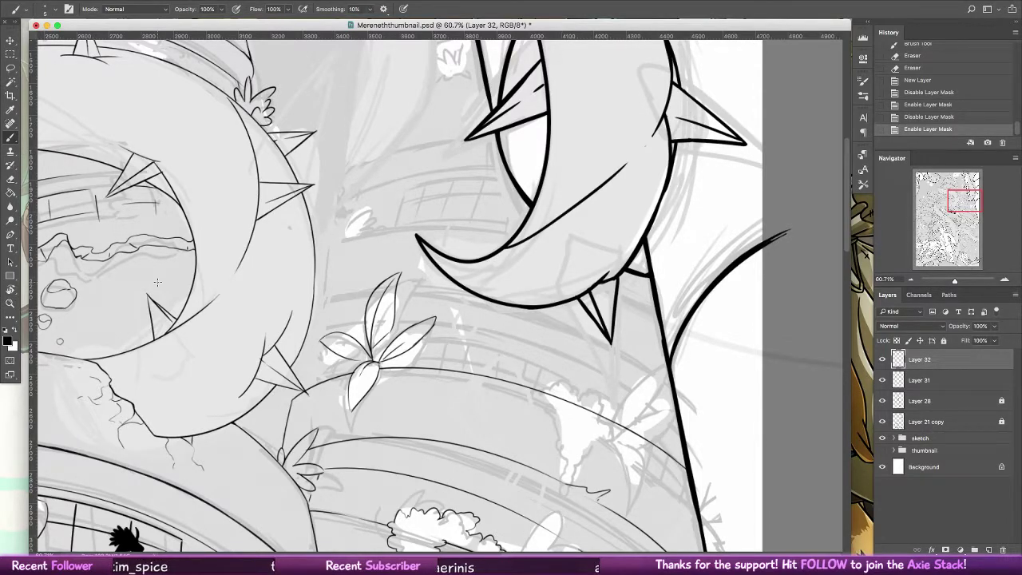
scroll(576, 199, "down", 3)
scroll(575, 199, "left", 3)
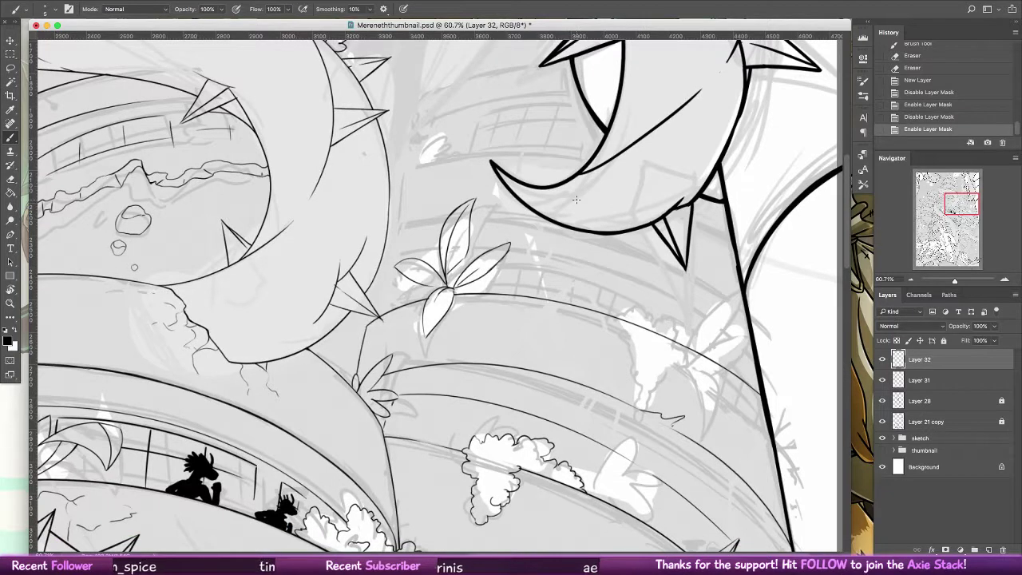
mouse_move(399, 267)
left_mouse_down()
mouse_move(407, 248)
mouse_move(525, 248)
left_mouse_up()
key("super+z")
key("alt+super+z")
key("alt+super+z")
key("super+z")
mouse_move(400, 265)
left_mouse_down()
mouse_move(531, 257)
mouse_move(722, 316)
left_mouse_up()
key("ctrl+z")
key("ctrl+z")
key("ctrl+z")
key("ctrl+z")
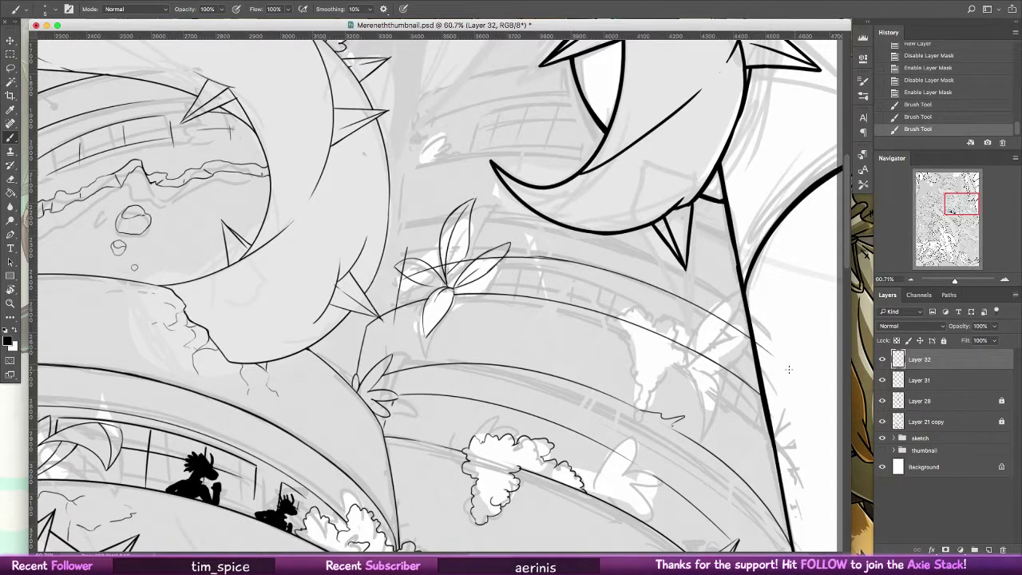
key("ctrl+z")
key("ctrl+z")
key("ctrl+z")
key("ctrl+z")
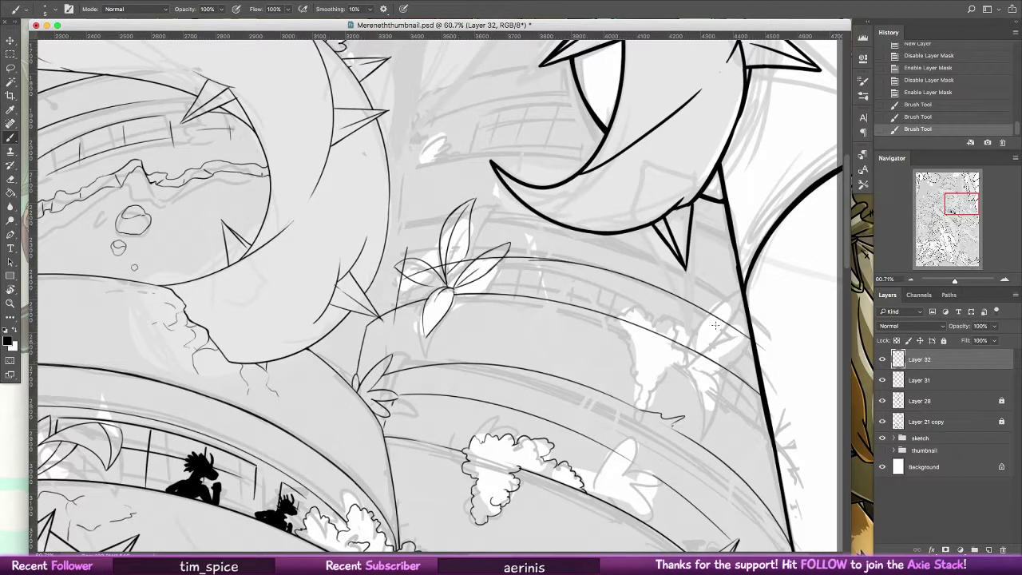
- Redo the upper railing curve beside the white flower on Layer 32, and erase the lines crossing the flower's petals
key("ctrl+z")
key("ctrl+z")
key("ctrl+z")
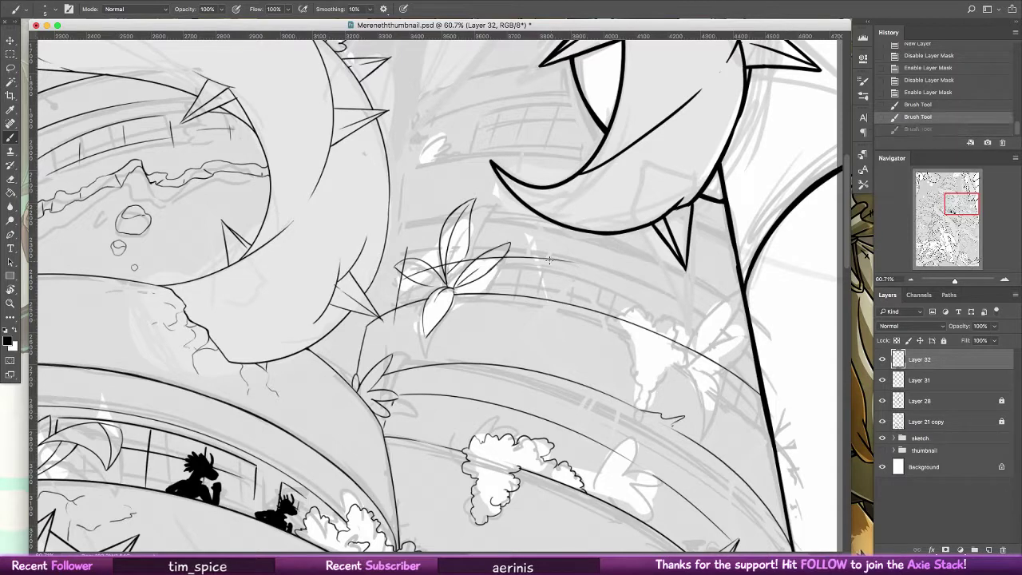
key("ctrl+z")
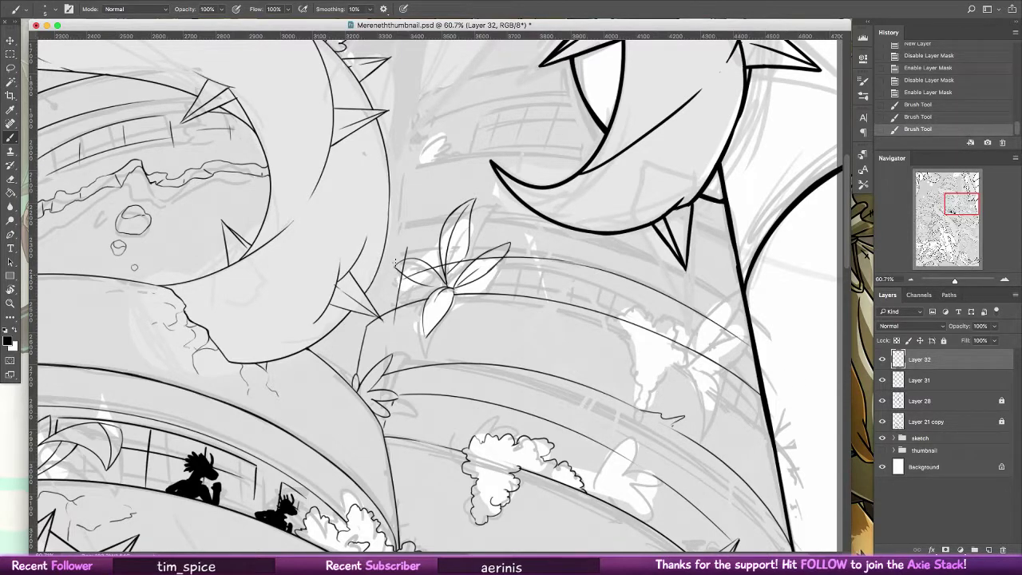
key("e")
left_click_drag(405, 274, 493, 256)
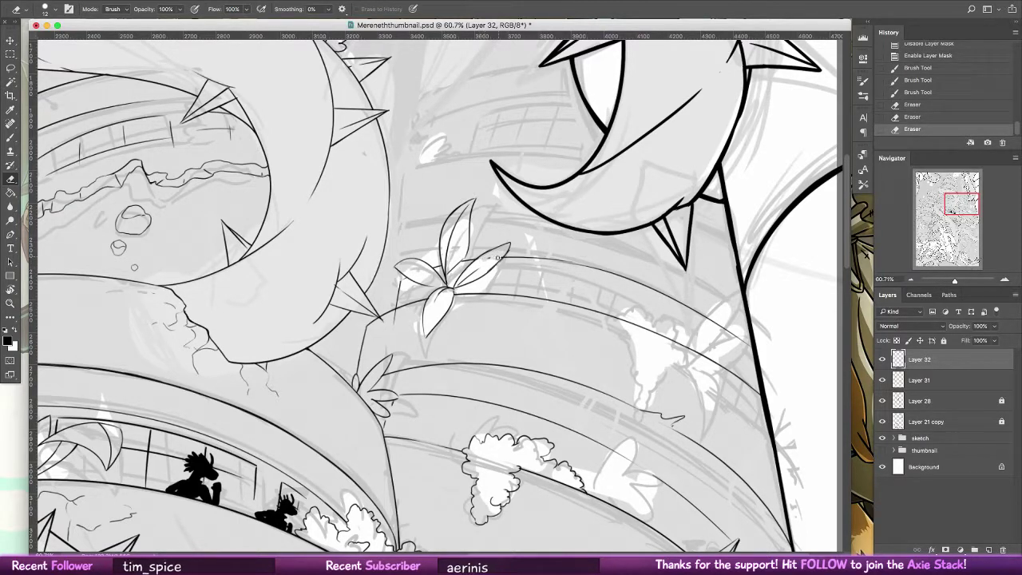
key("b")
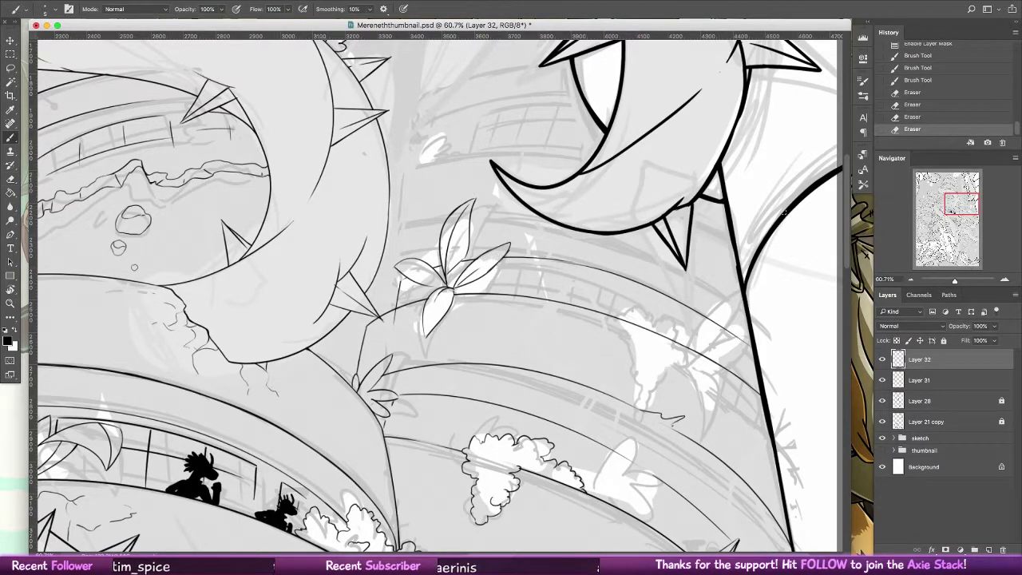
left_click_drag(607, 282, 532, 269)
left_click_drag(692, 264, 733, 254)
mouse_move(694, 267)
left_mouse_down()
mouse_move(736, 246)
mouse_move(718, 282)
left_mouse_up()
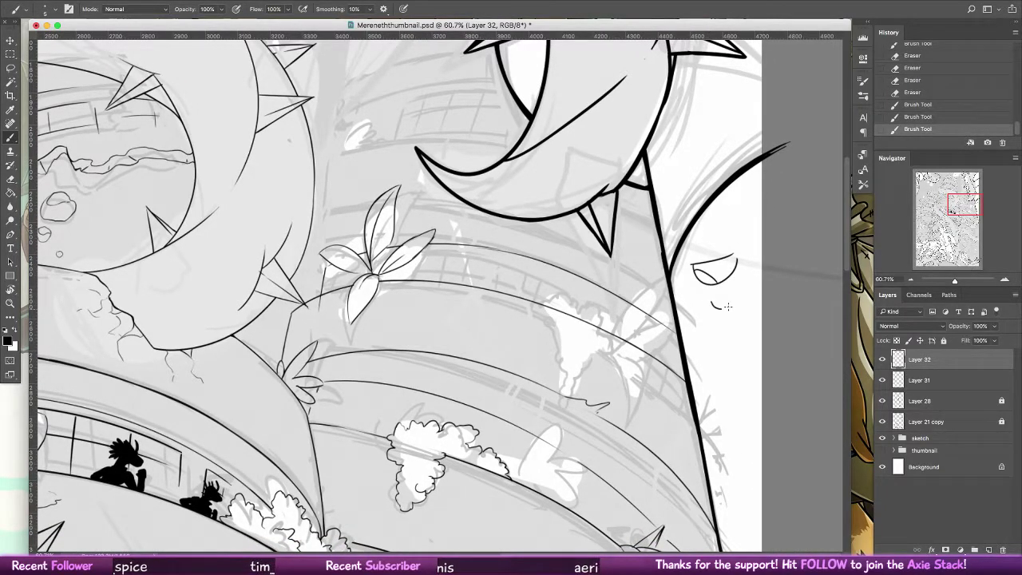
left_click_drag(711, 306, 720, 338)
left_click_drag(719, 338, 733, 307)
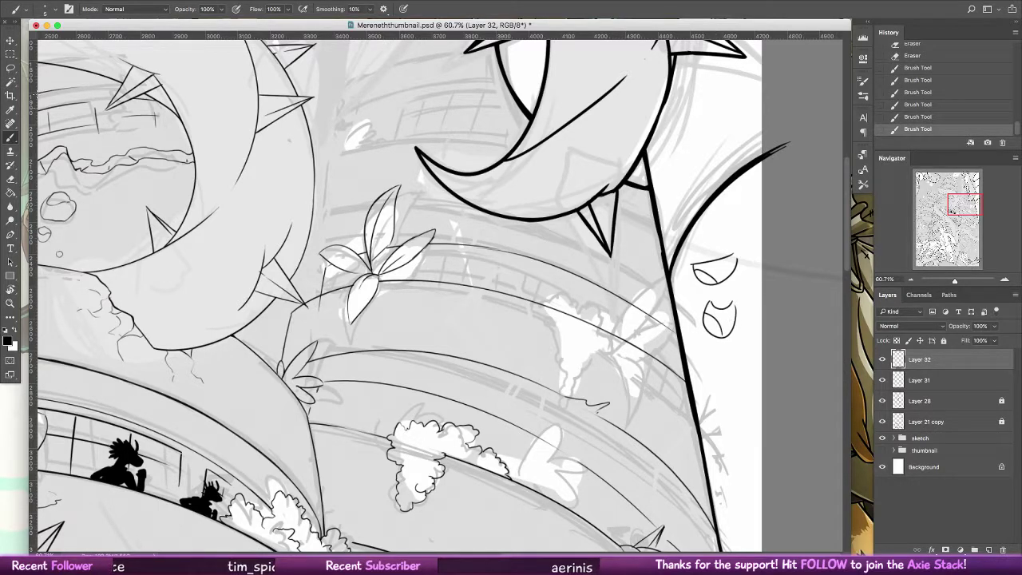
key("l")
left_click_drag(783, 265, 747, 348)
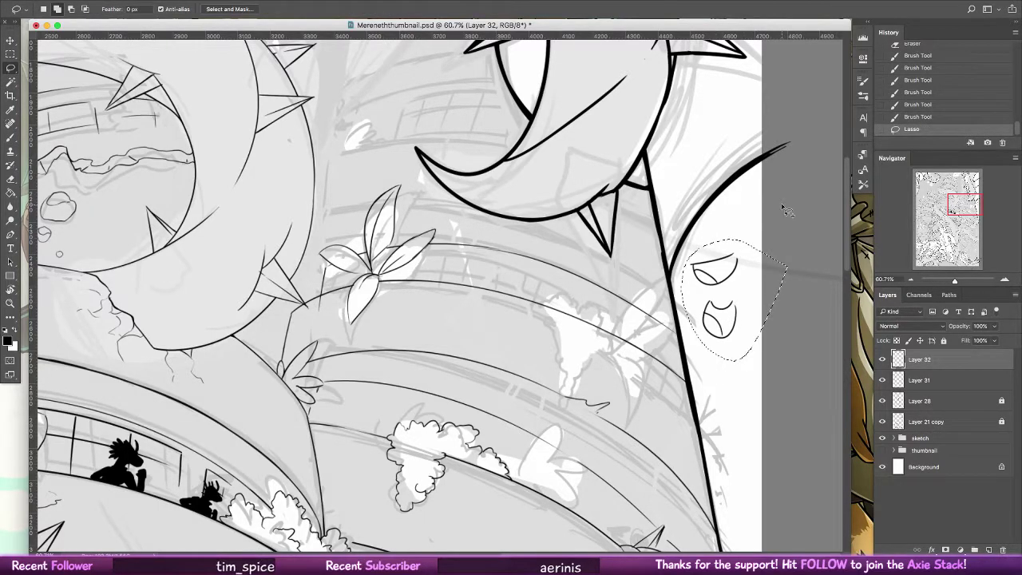
key("Delete")
key("ctrl+d")
- Erase the stray line beside the white flower, and ink a short rounded edge between its petals and the coil's spike, redoing unsatisfactory strokes
key("e")
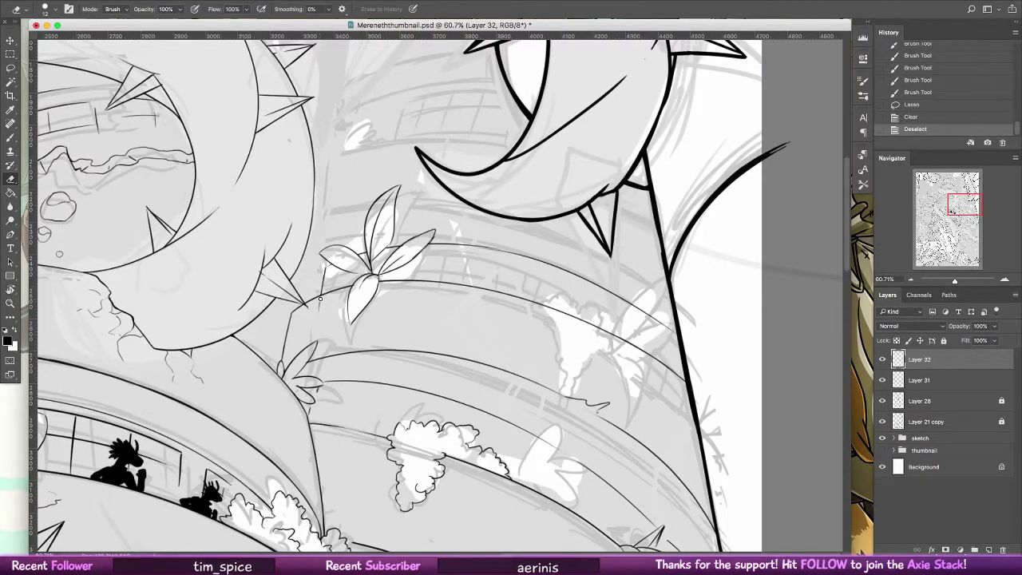
left_click_drag(316, 312, 360, 269)
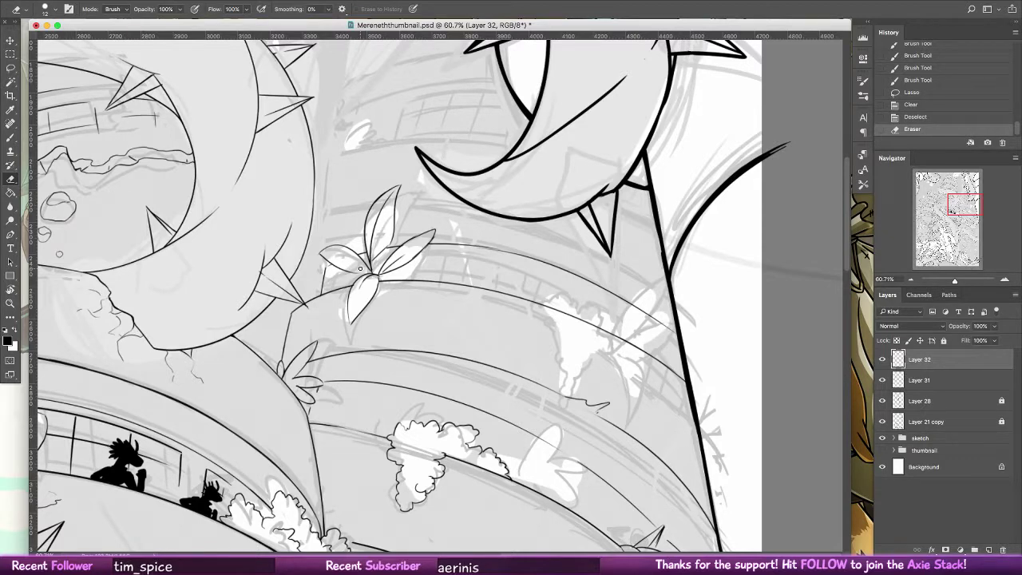
left_click(10, 137)
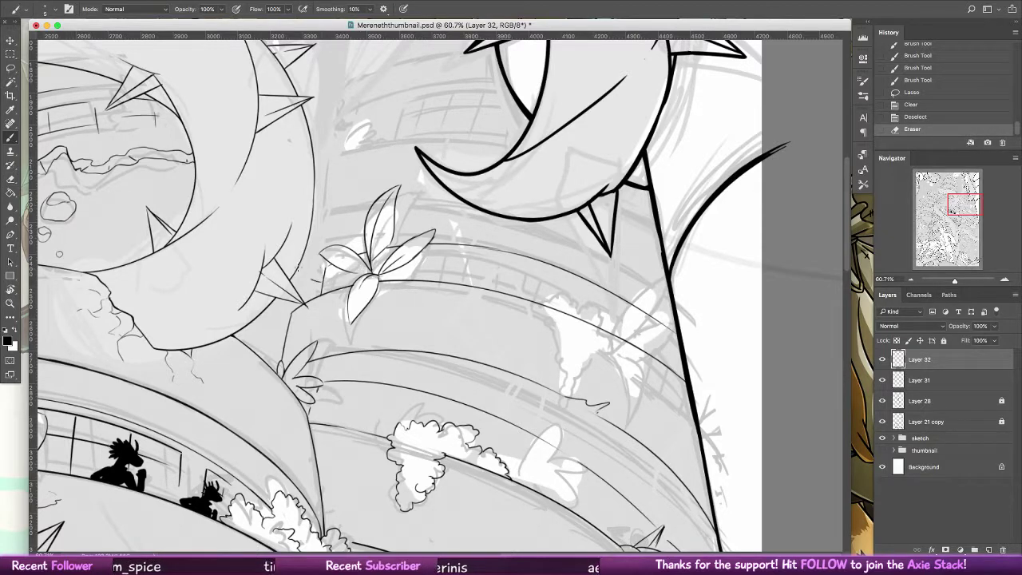
mouse_move(294, 260)
left_mouse_down()
mouse_move(297, 277)
mouse_move(322, 281)
mouse_move(353, 236)
left_mouse_up()
key("super+alt+z")
key("super+alt+z")
key("super+alt+z")
key("super+alt+z")
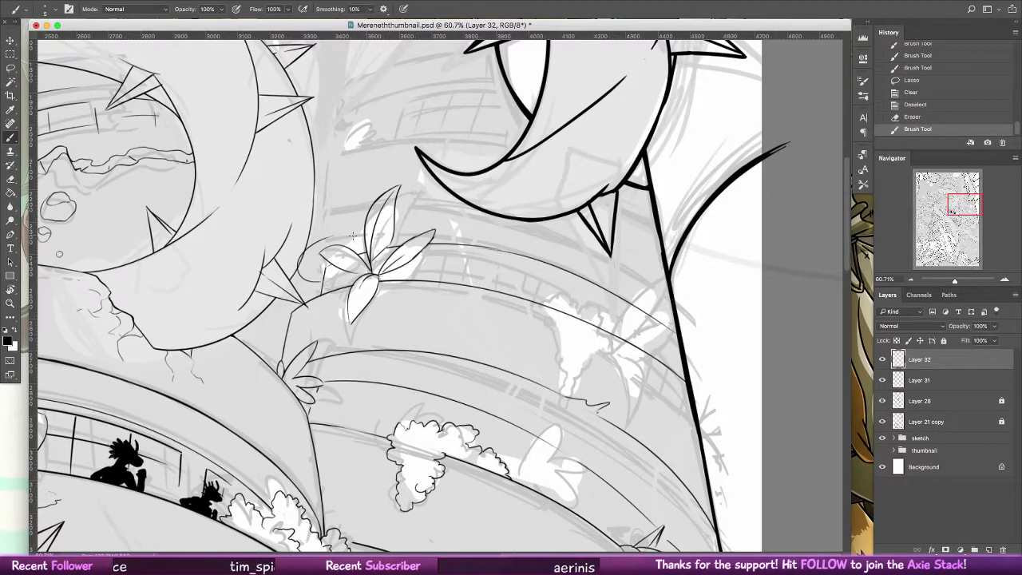
key("super+z")
left_click_drag(293, 274, 323, 280)
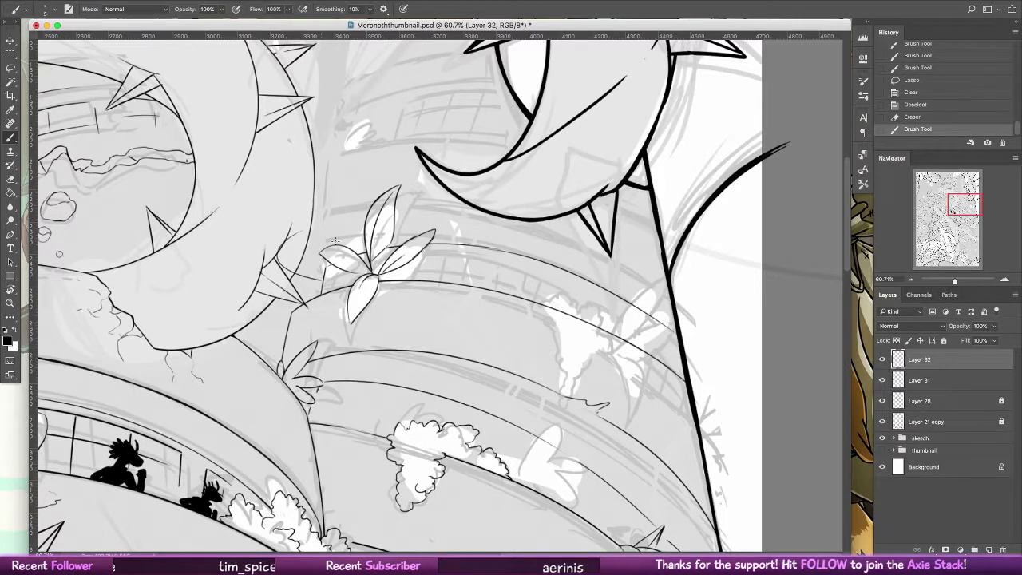
key("ctrl+z")
left_click_drag(335, 240, 297, 268)
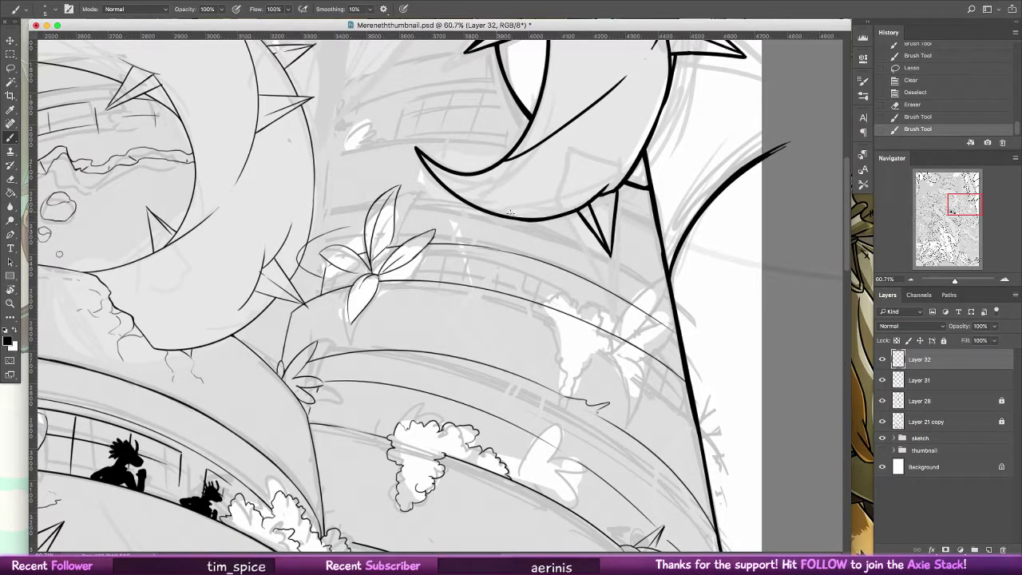
- Ink the ledge curve above the railing, from the white flower under the large hooked vine towards the thick tower outline, redoing unsatisfactory strokes
left_click_drag(401, 216, 594, 246)
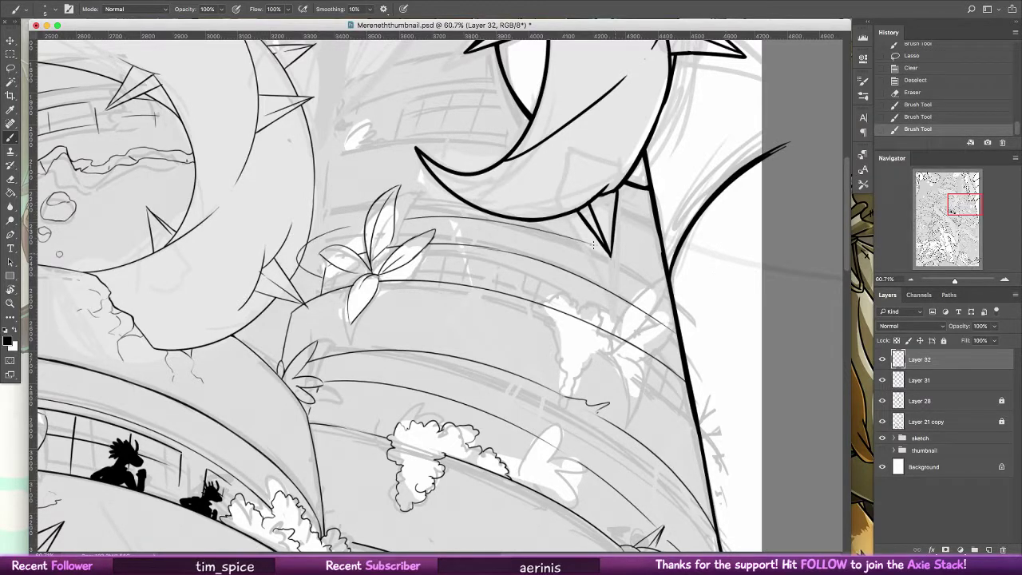
key("super+z")
left_click_drag(409, 218, 603, 257)
key("super+z")
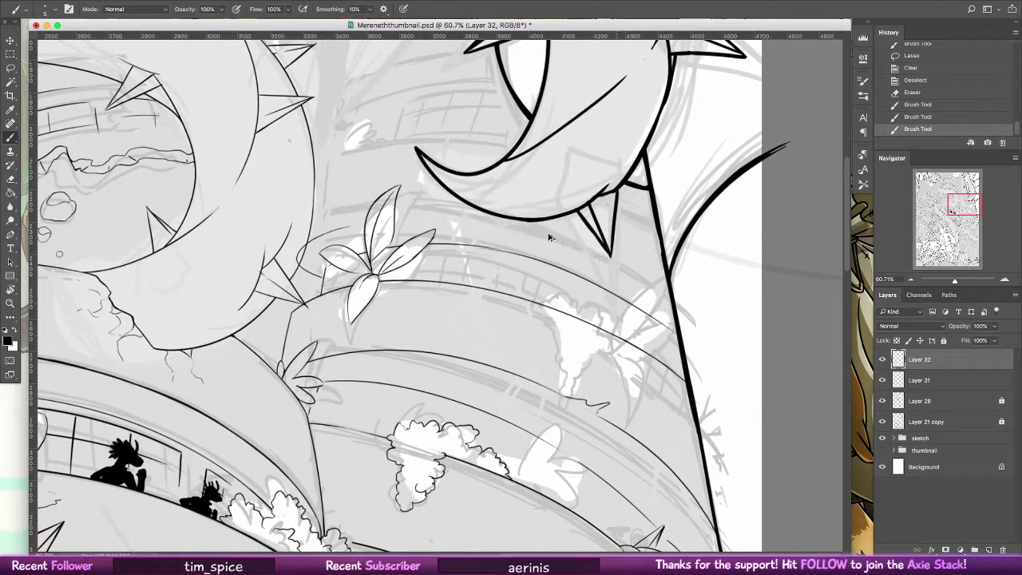
left_click_drag(403, 218, 604, 252)
key("super+z")
left_click_drag(403, 217, 635, 259)
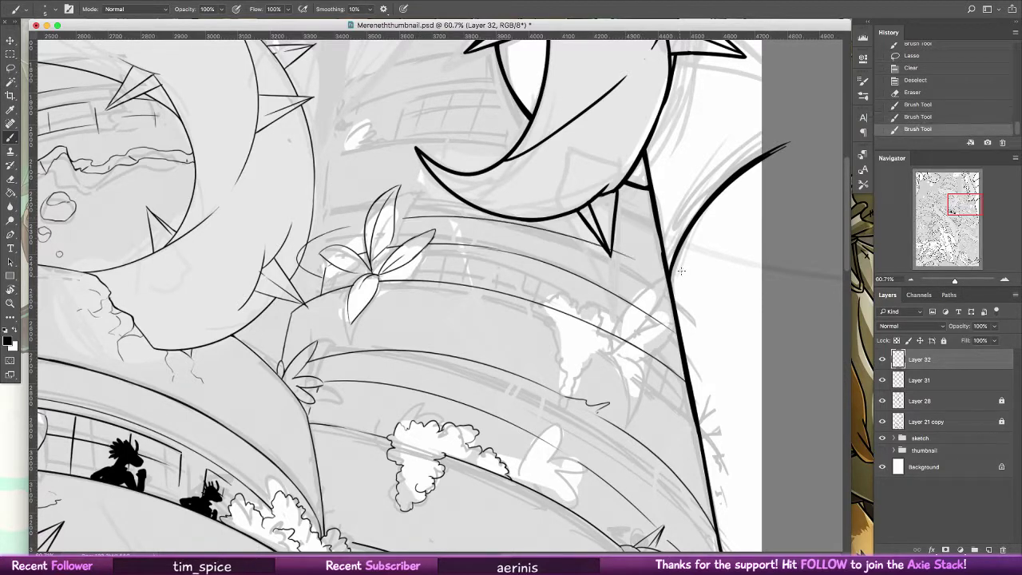
key("super+z")
left_click_drag(407, 217, 577, 241)
key("super+z")
left_click_drag(406, 218, 639, 274)
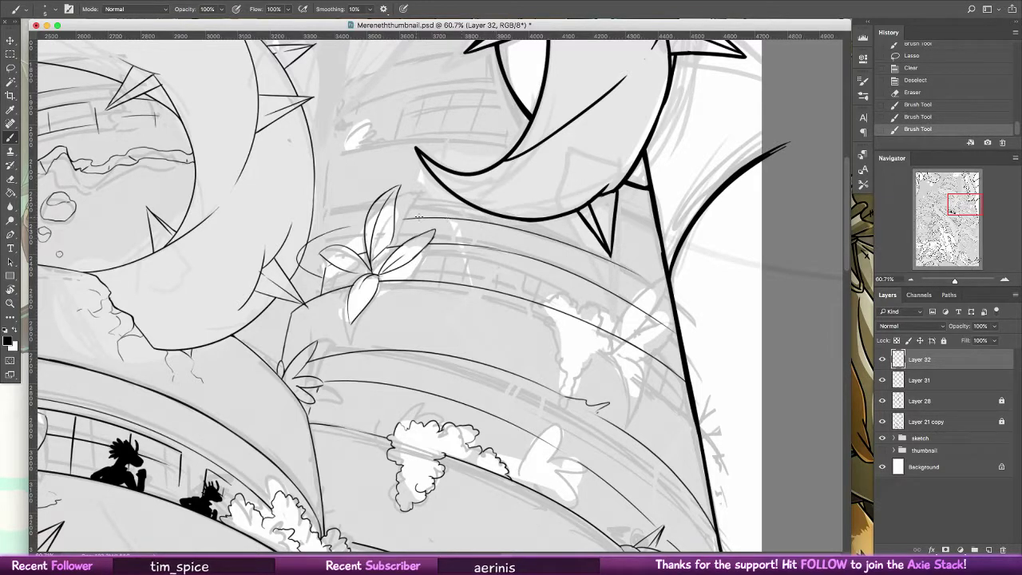
key("ctrl+z")
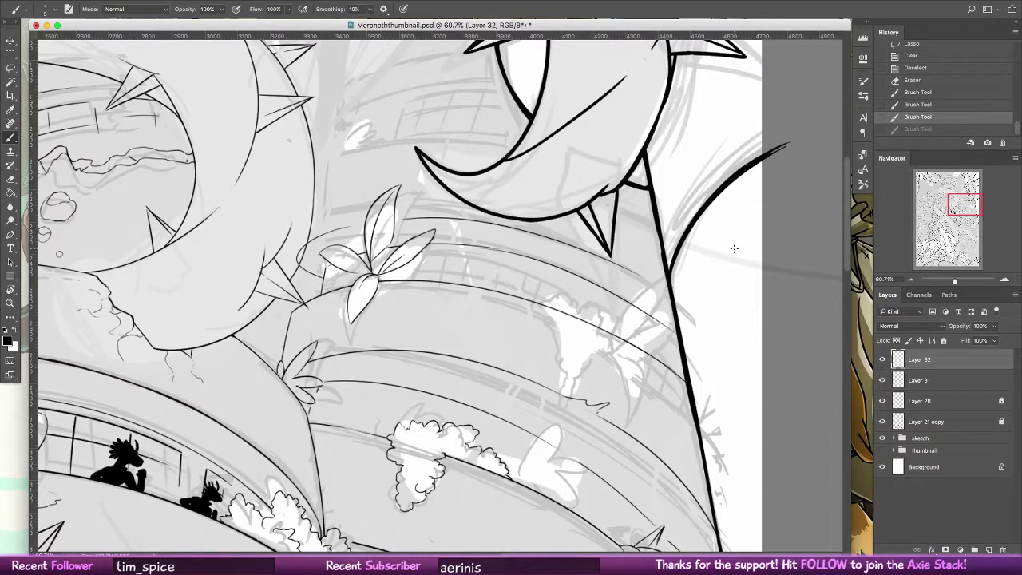
key("ctrl+z")
key("ctrl+z")
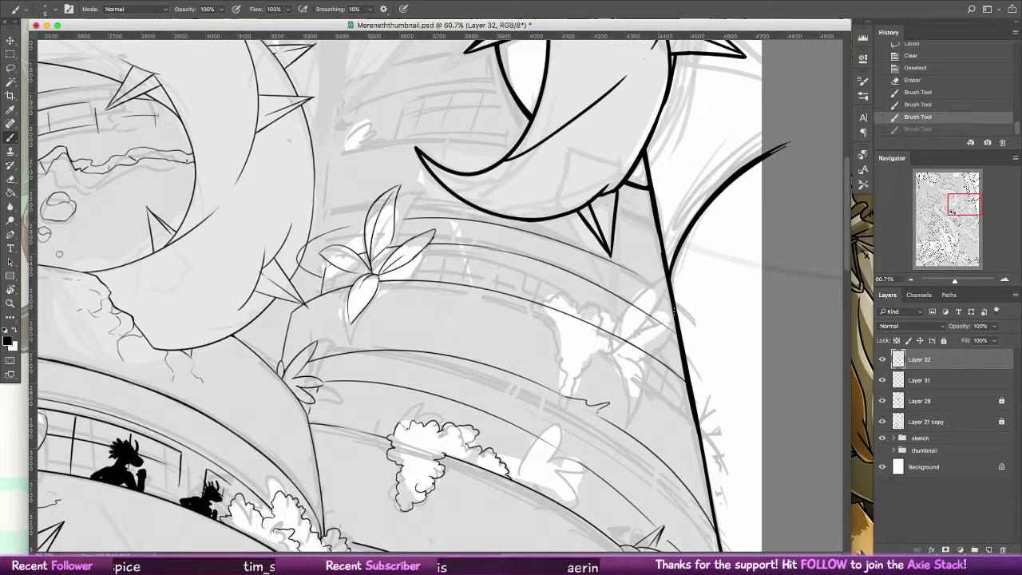
key("ctrl+z")
key("ctrl+z")
key("ctrl+z")
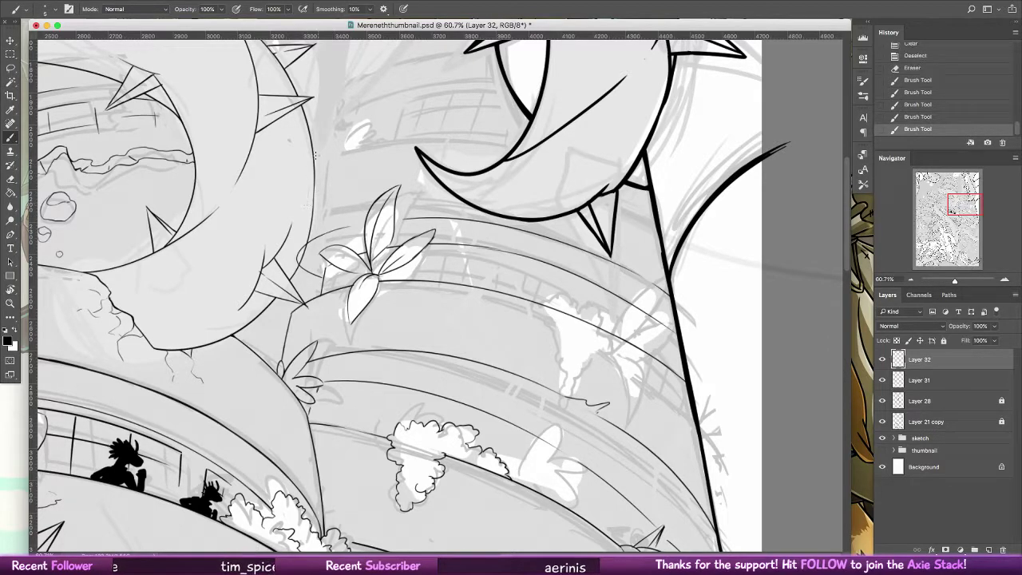
- Ink the next ledge curve higher up, from the spiked coil's outer edge to behind the hooked vine, redoing unsatisfactory strokes
key("ctrl+z")
key("ctrl+z")
key("ctrl+z")
key("ctrl+z")
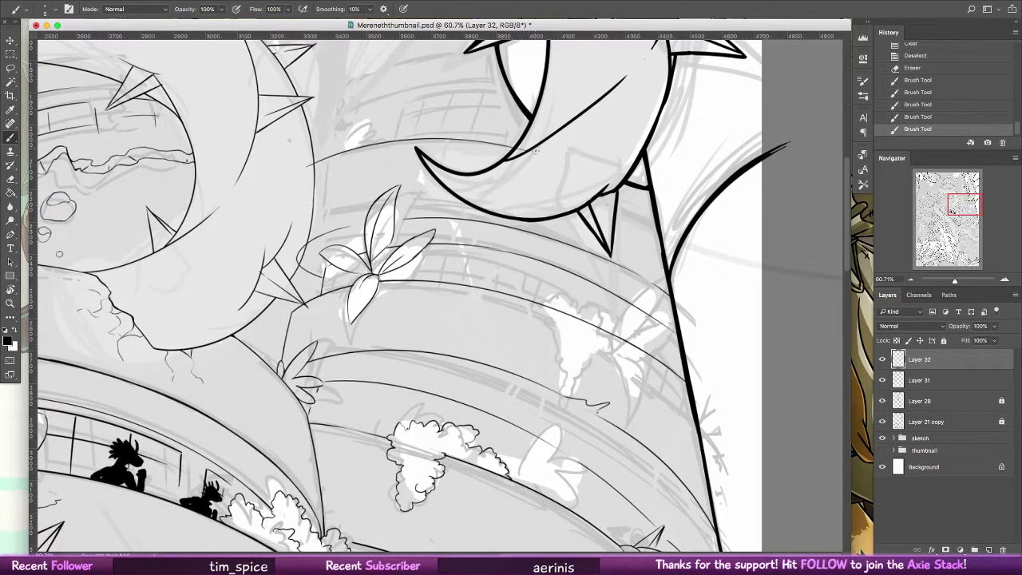
- Erase the stray line ends where the new ledge meets the spiked coil's outer outline
left_click_drag(423, 247, 434, 375)
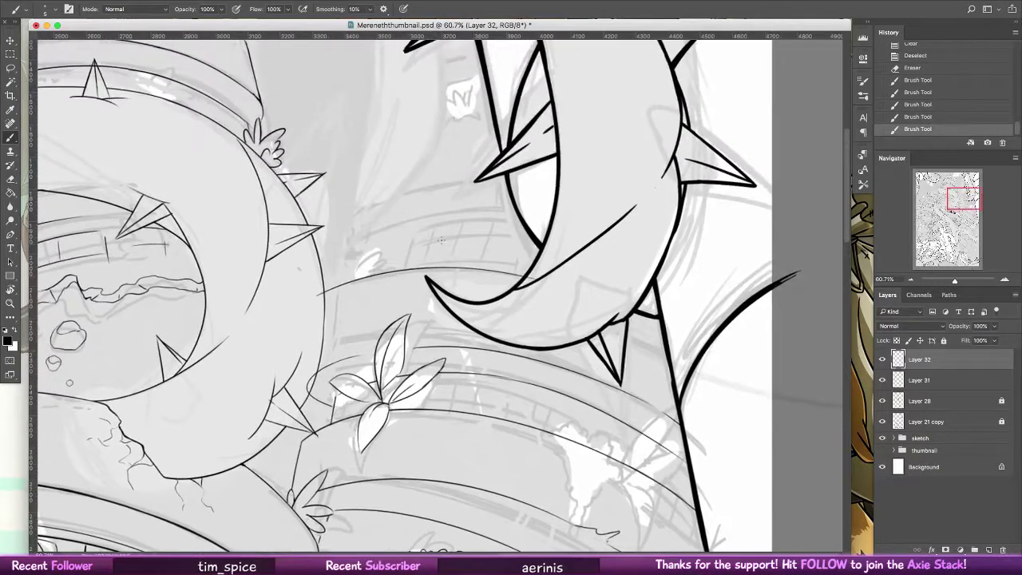
key("e")
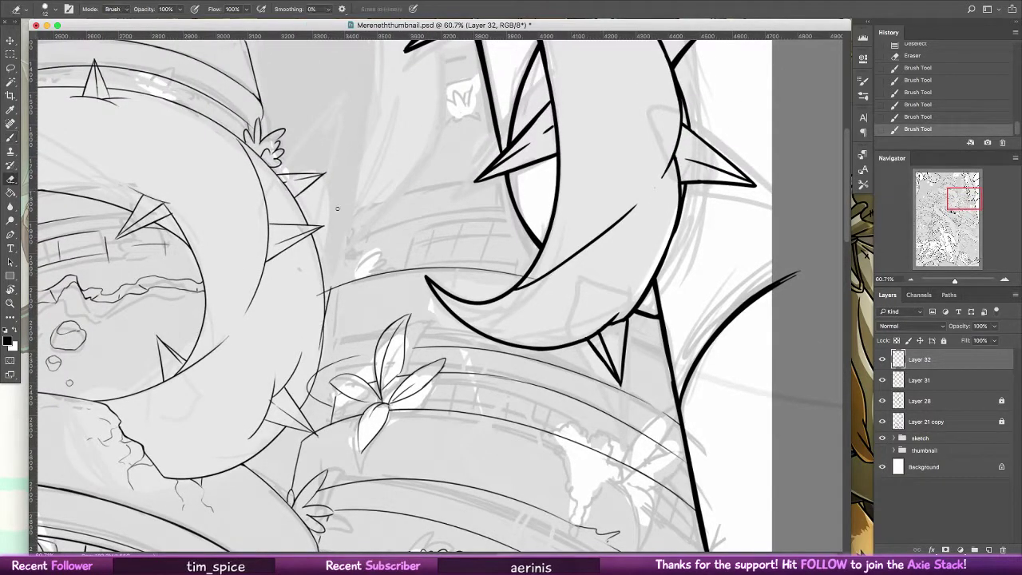
left_click_drag(323, 320, 312, 357)
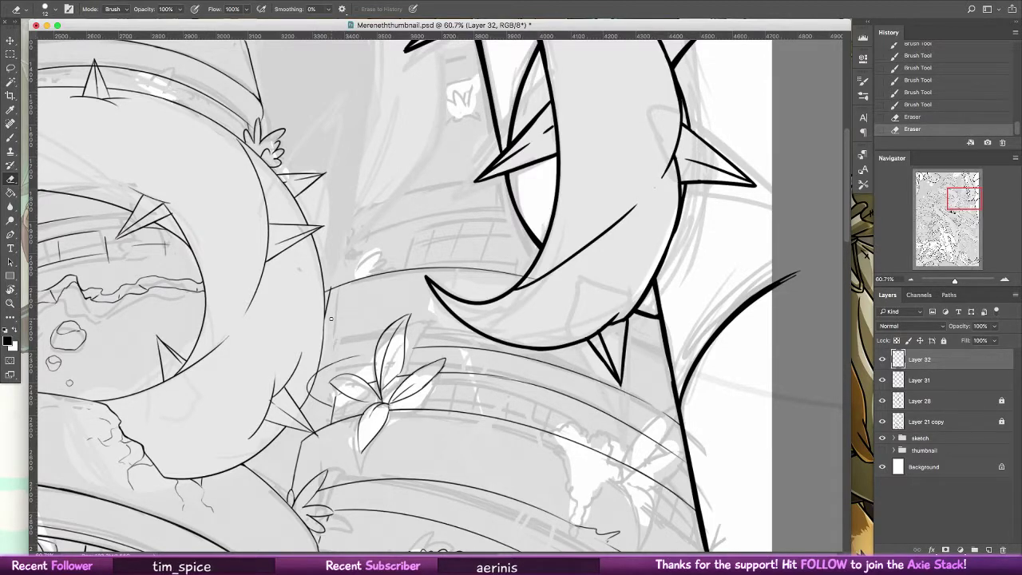
left_click_drag(305, 391, 318, 373)
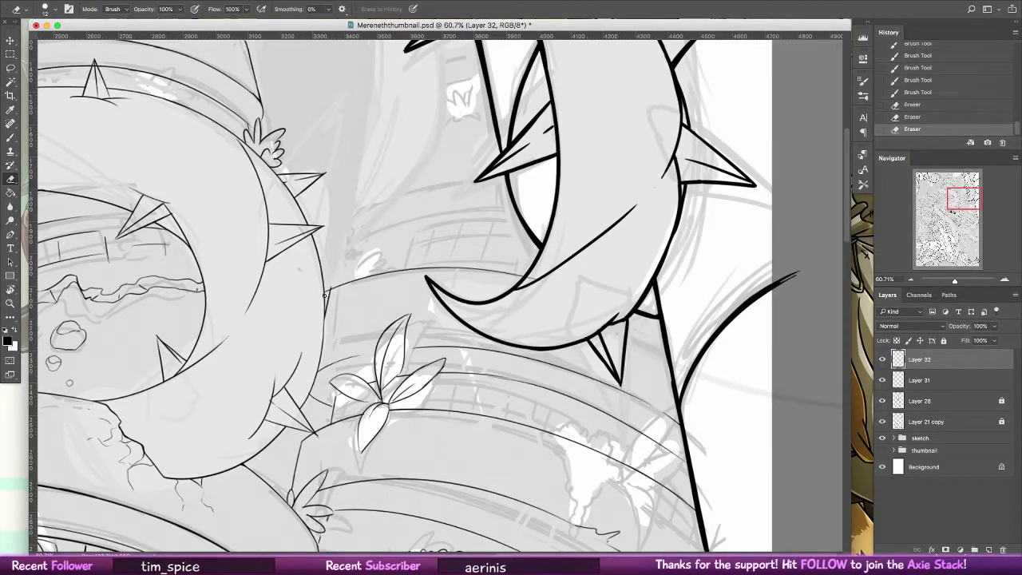
left_click_drag(356, 246, 389, 205)
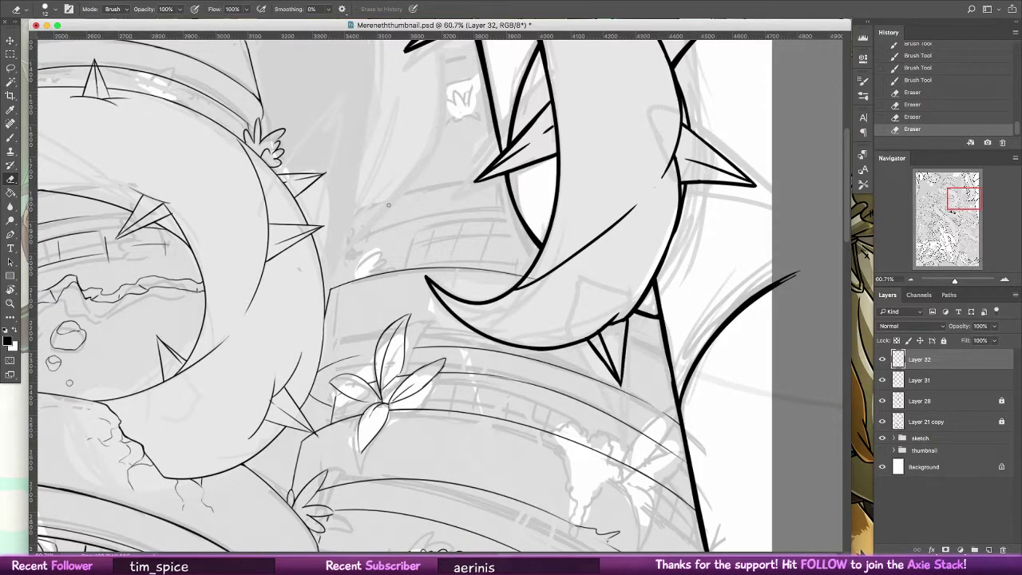
- Rework the corner of the ledge beside the spiked coil, and erase the excess line below the small sketched plant
key("b")
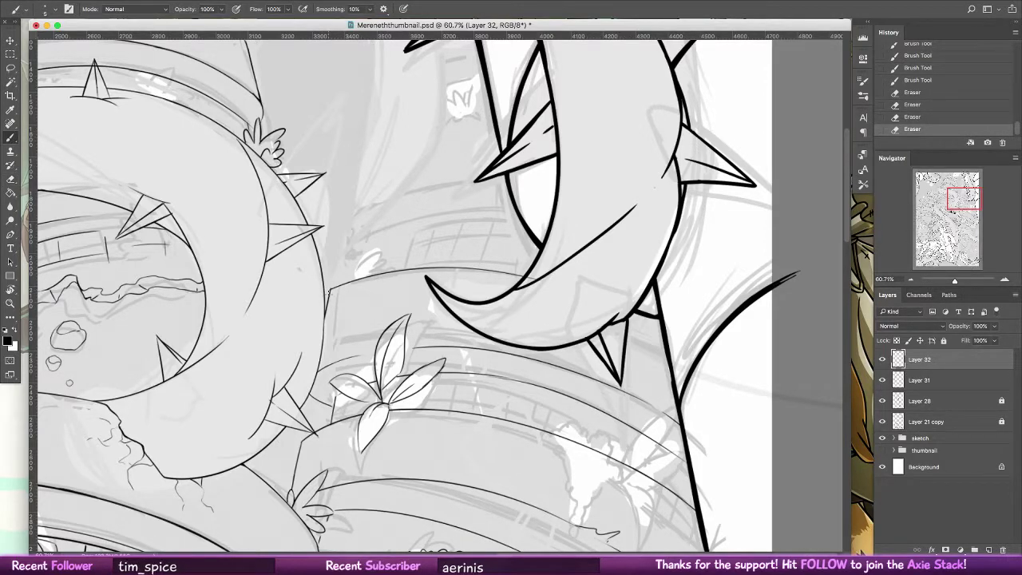
left_click_drag(328, 291, 363, 283)
key("ctrl+z")
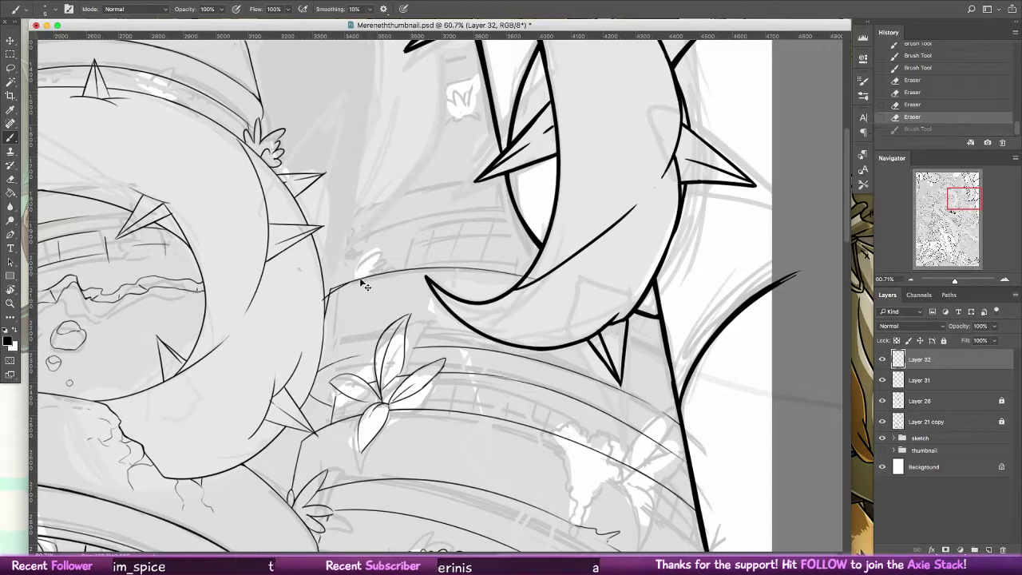
key("e")
key("ctrl+shift+z")
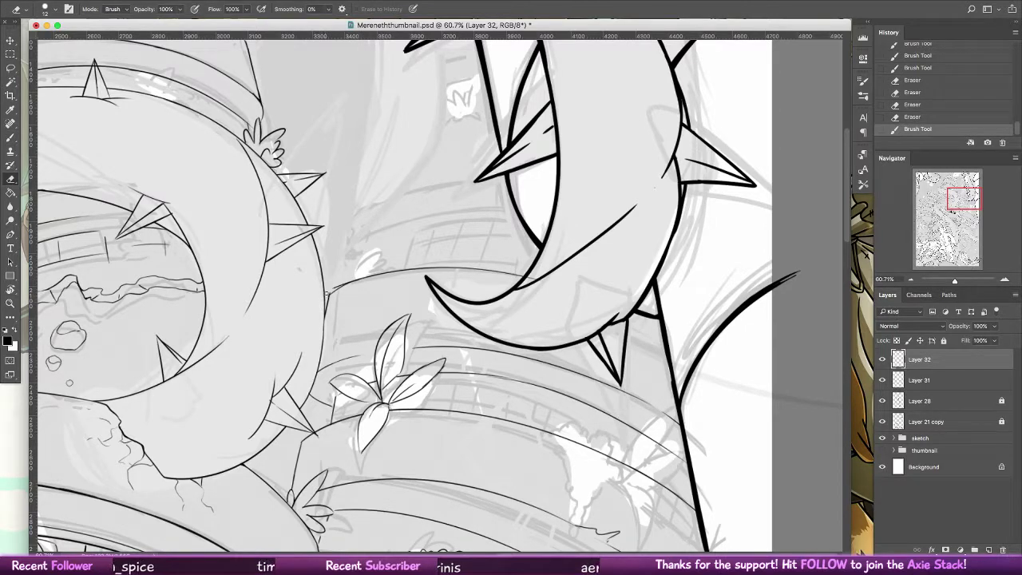
left_click_drag(324, 294, 360, 276)
key("ctrl+z")
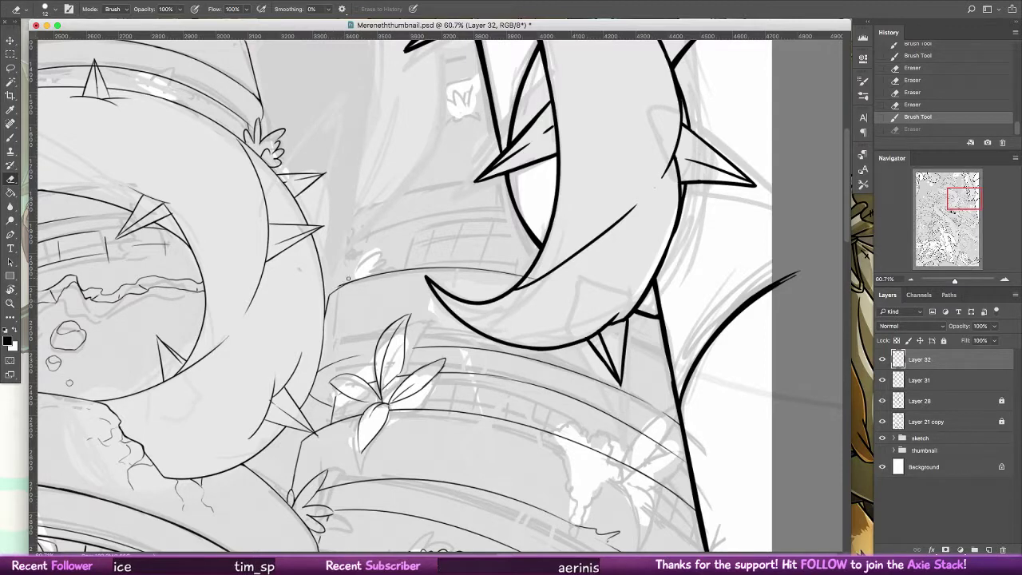
left_click_drag(341, 282, 394, 268)
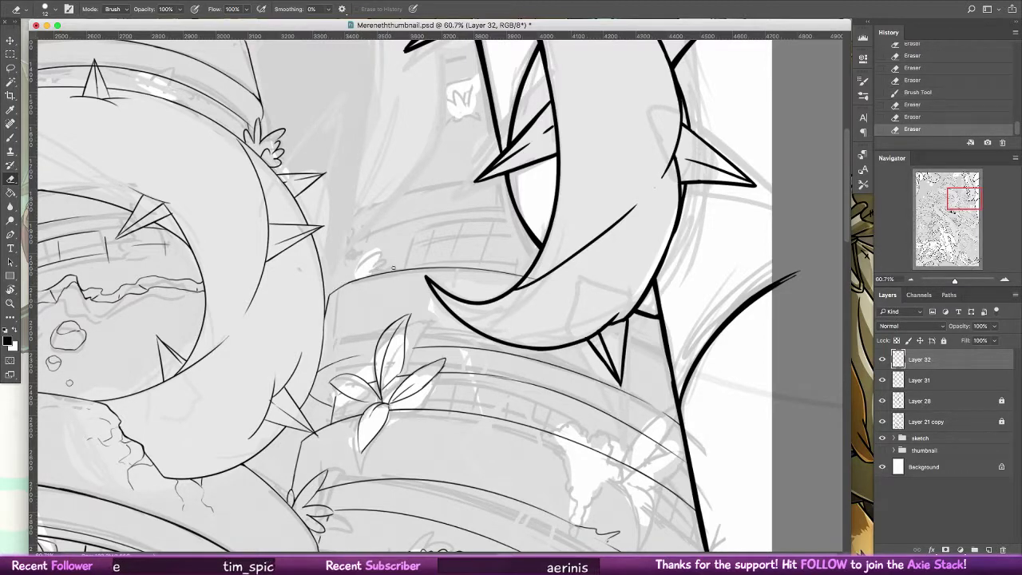
- Ink the small leafy tuft above the ledge's corner, and try a long curved outline rising above it
key("b")
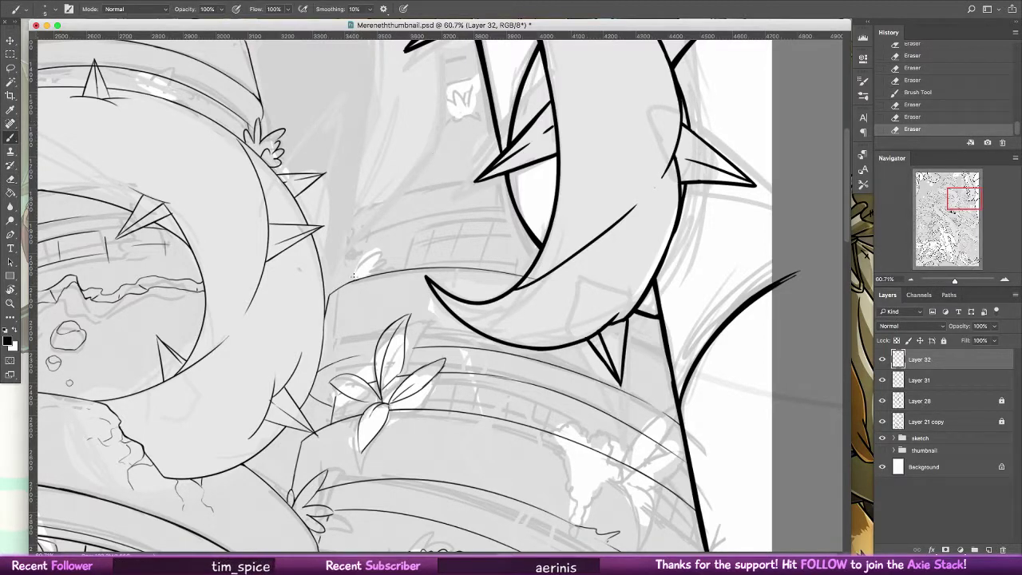
mouse_move(341, 284)
left_mouse_down()
mouse_move(341, 263)
mouse_move(352, 274)
mouse_move(361, 262)
left_mouse_up()
key("super+z")
key("super+z")
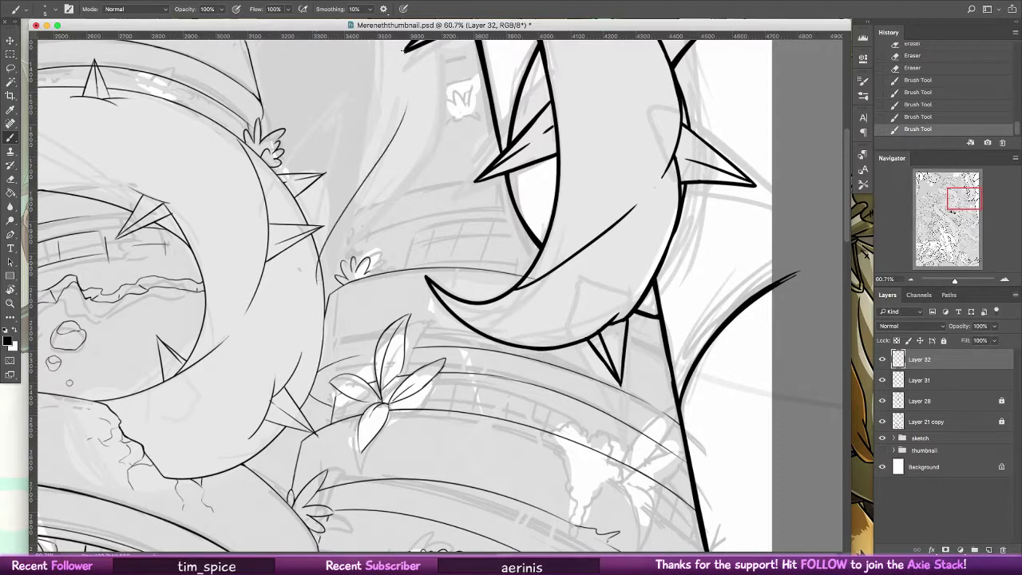
key("super+alt+space")
key("super+w")
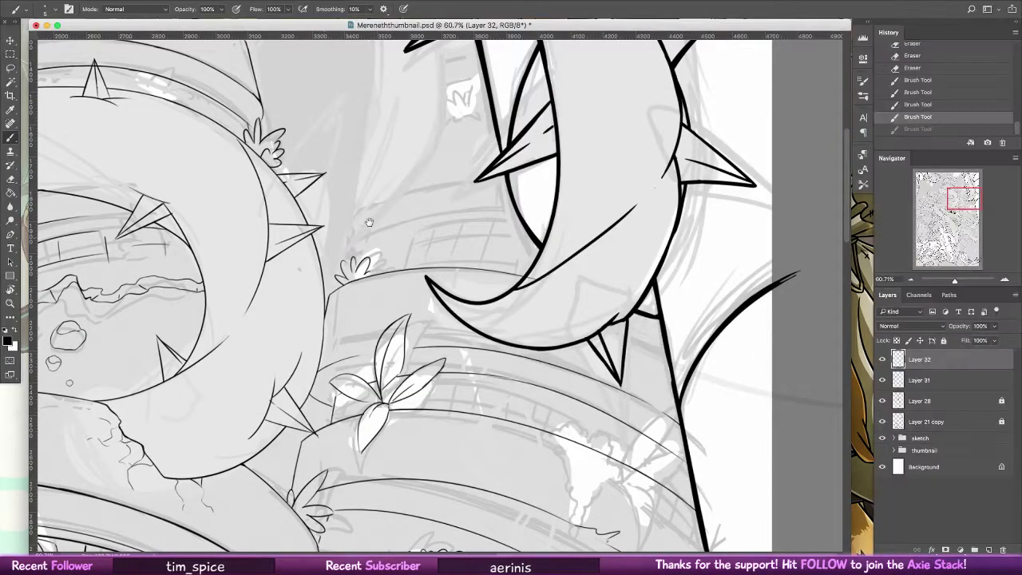
left_click_drag(421, 230, 304, 354)
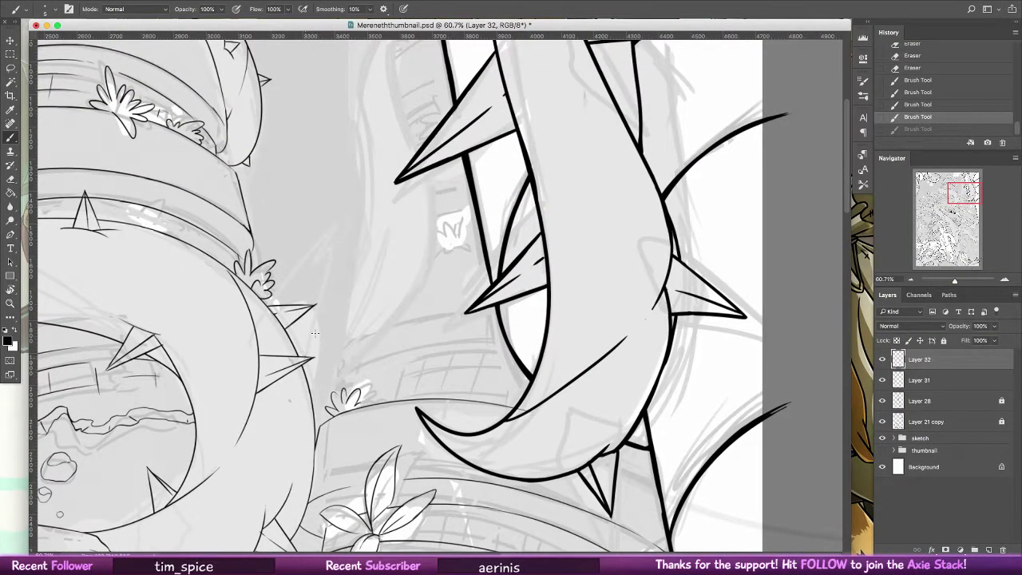
- Ink the outer outlines of the slender vine above the ledge, from the spiked coil to the pointed fold and up its long edge
key("super+shift+z")
key("super+z")
key("super+shift+z")
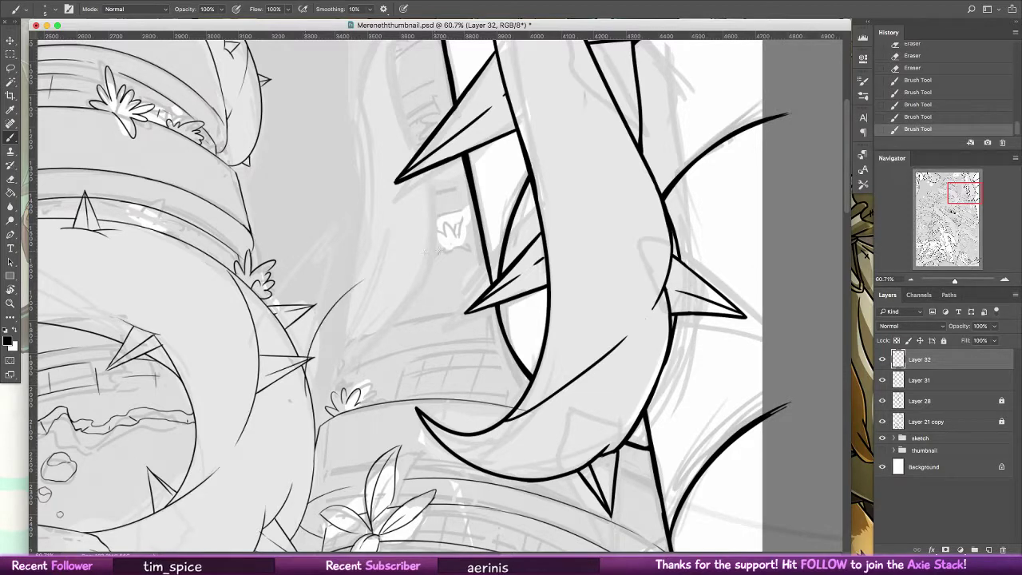
left_click_drag(345, 289, 432, 194)
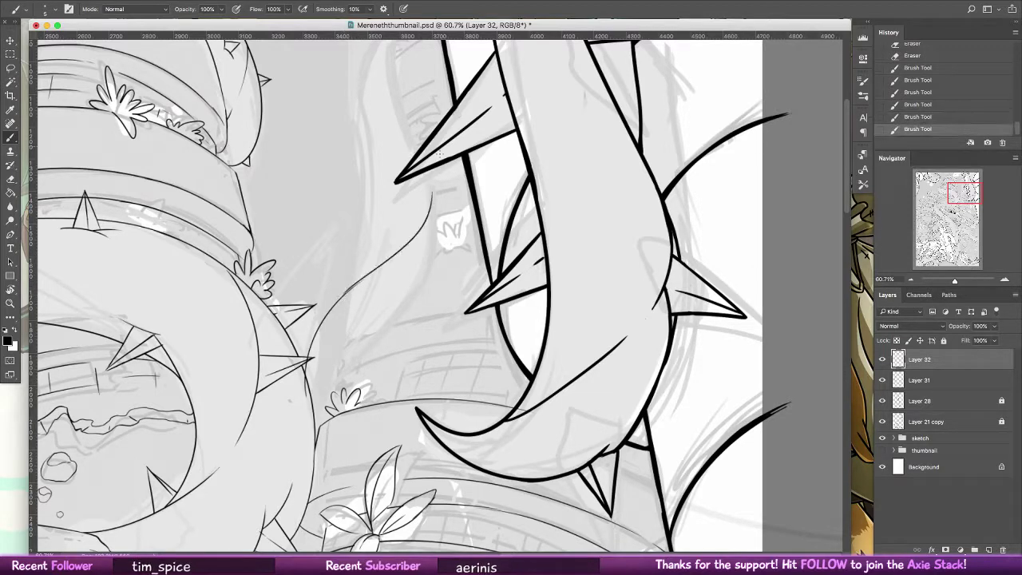
key("super+z")
left_click_drag(351, 287, 438, 204)
left_click_drag(340, 66, 359, 282)
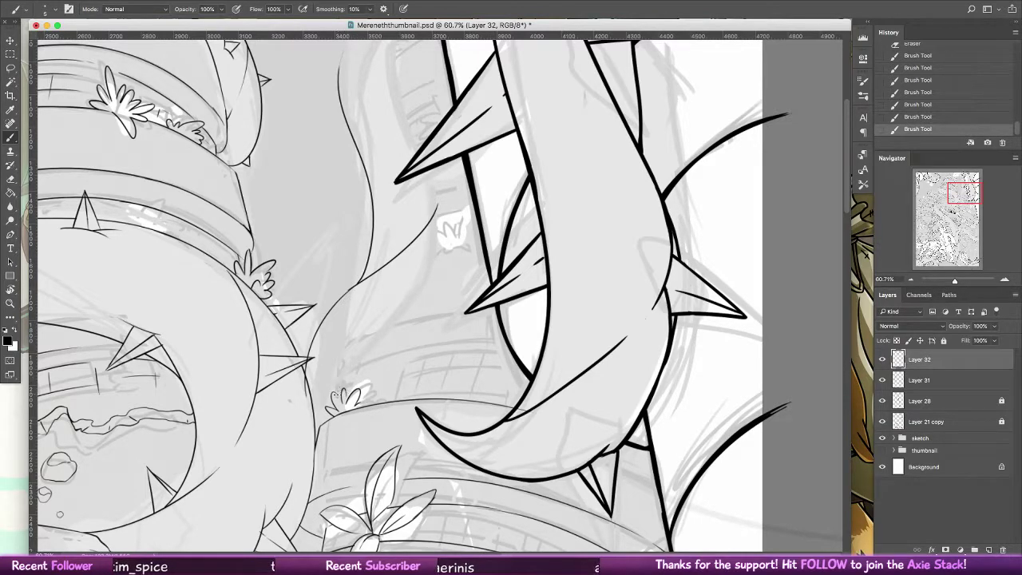
- Ink the lower edge of the slender vine's fold, from the leafy tuft to the fold's tip, redoing unsatisfactory strokes
mouse_move(344, 383)
left_mouse_down()
mouse_move(420, 302)
mouse_move(380, 325)
mouse_move(431, 175)
mouse_move(441, 207)
mouse_move(394, 322)
mouse_move(422, 281)
left_mouse_up()
key("super+z")
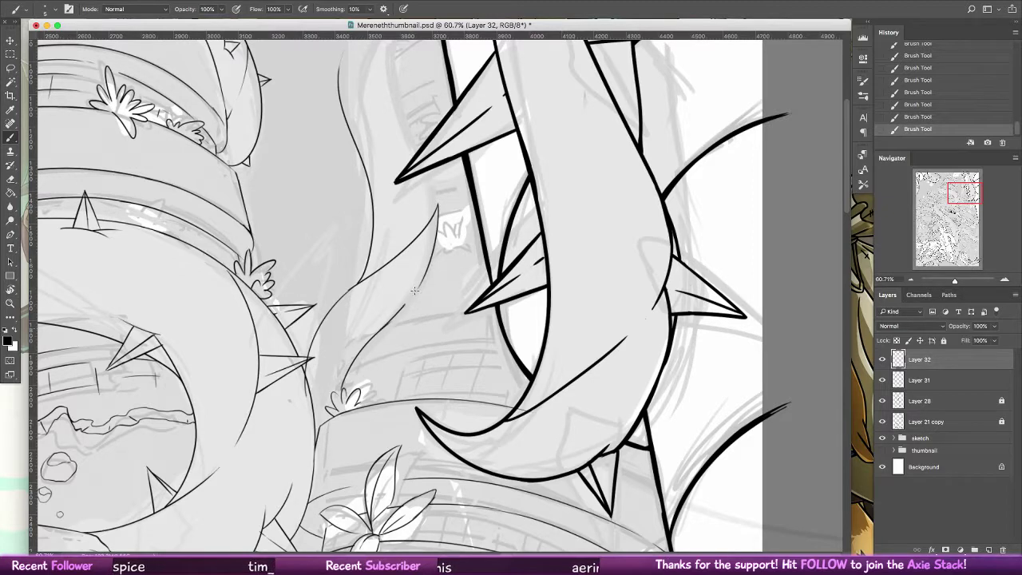
key("super+z")
key("super+z")
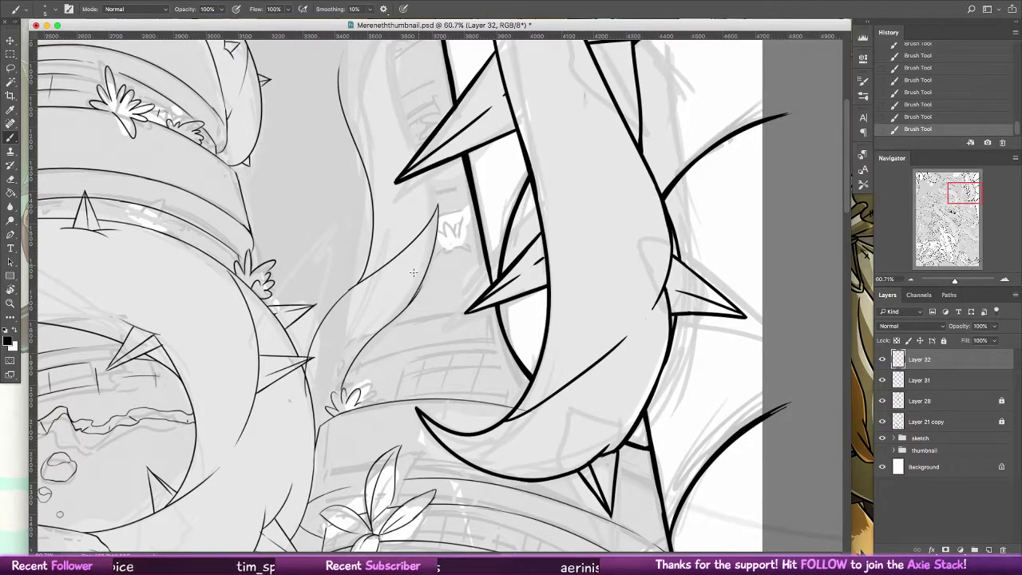
key("super+z")
key("super+z")
key("super+z")
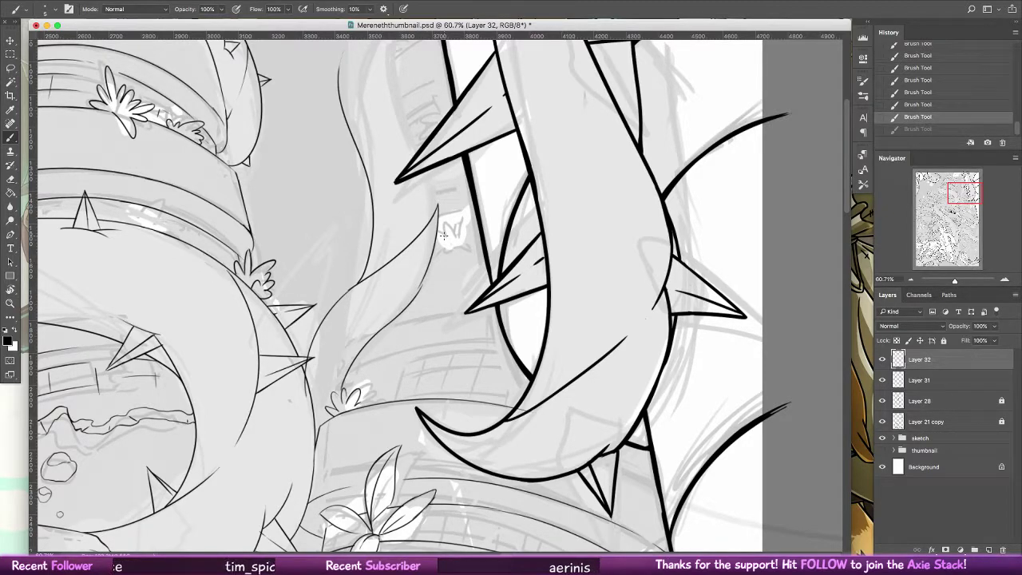
- Ink small thorns on the upper and lower edges of the vine's fold, and erase the lines overlapping them
mouse_move(349, 288)
left_mouse_down()
mouse_move(329, 224)
mouse_move(359, 277)
left_mouse_up()
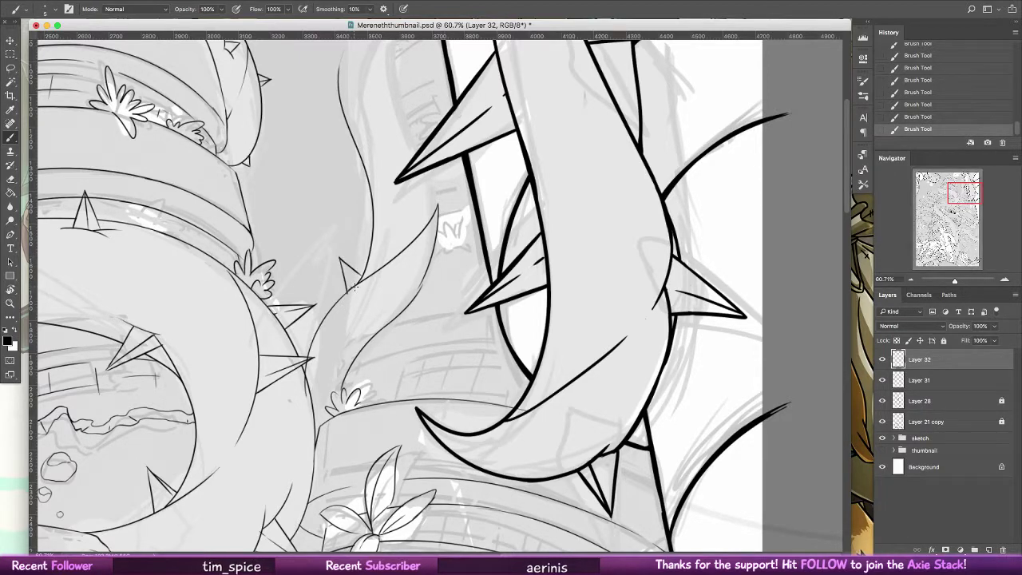
mouse_move(350, 345)
left_mouse_down()
mouse_move(373, 367)
mouse_move(358, 346)
mouse_move(347, 354)
mouse_move(364, 327)
left_mouse_up()
key("e")
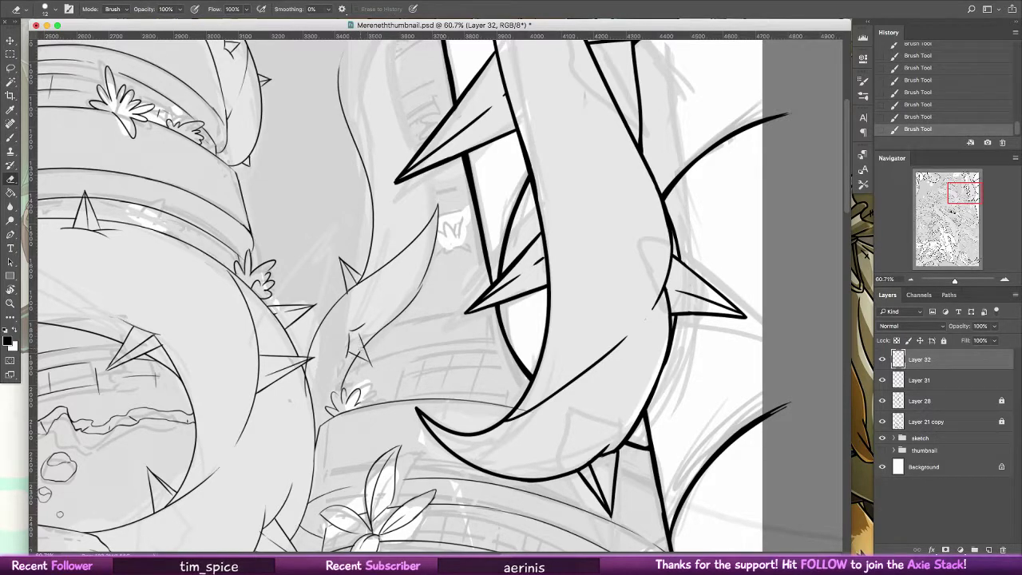
mouse_move(360, 354)
left_mouse_down()
mouse_move(304, 373)
mouse_move(302, 386)
left_mouse_up()
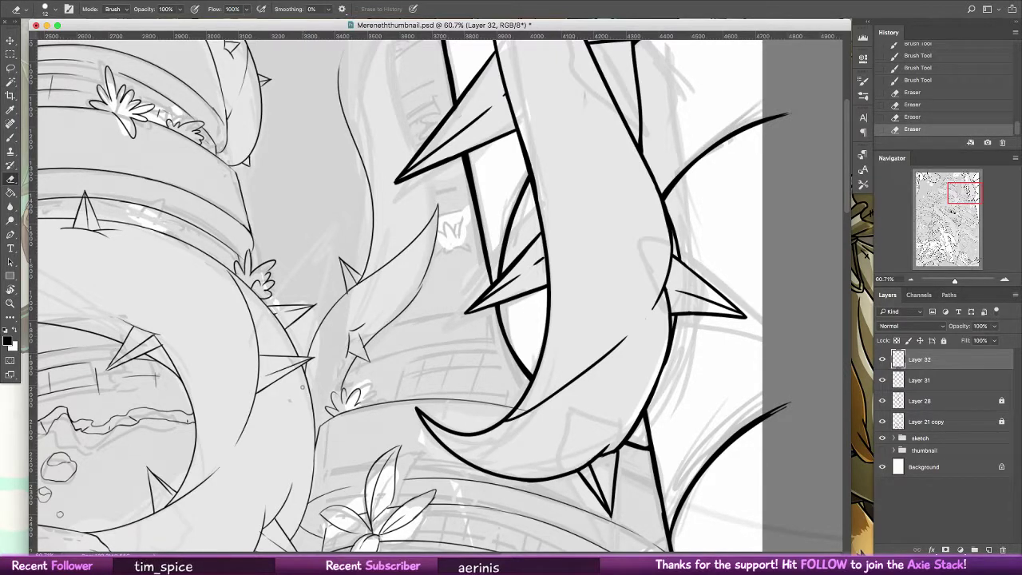
- Ink the two ledge curves between the slender vine's fold and the large hooked vine, redoing unsatisfactory strokes
left_click(10, 138)
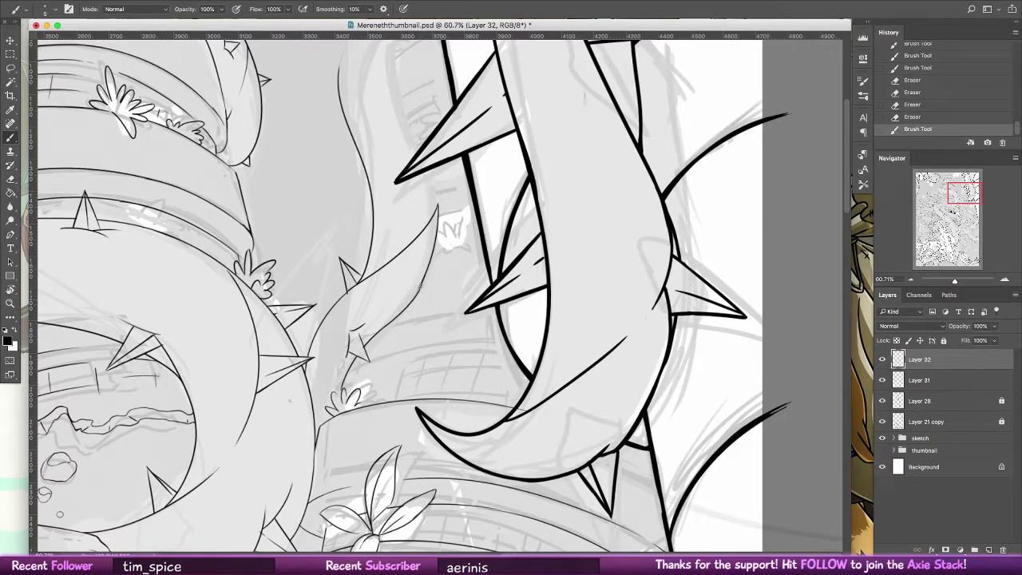
scroll(425, 212, "down", 5)
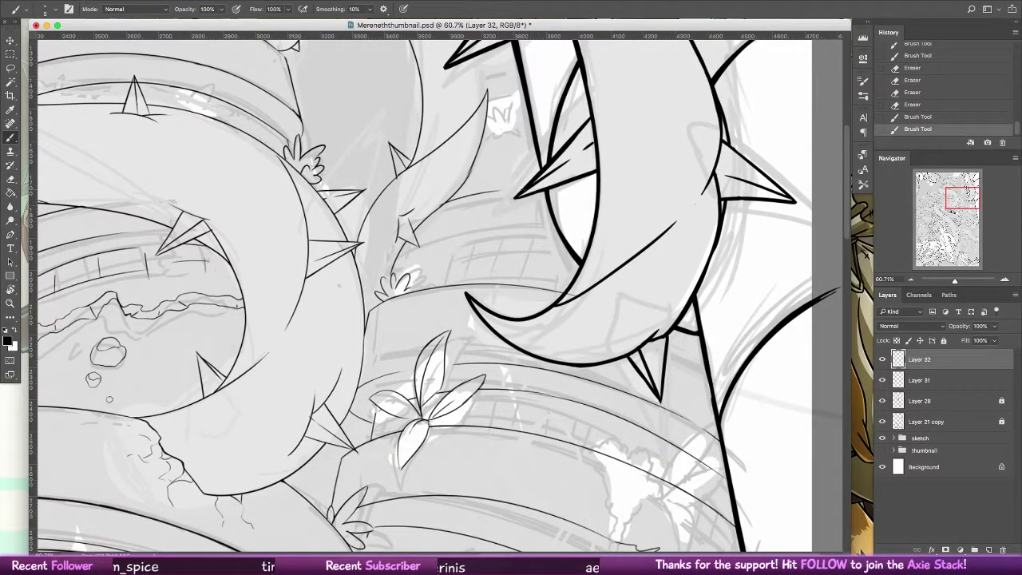
key("super+z")
key("super+z")
key("super+z")
key("super+z")
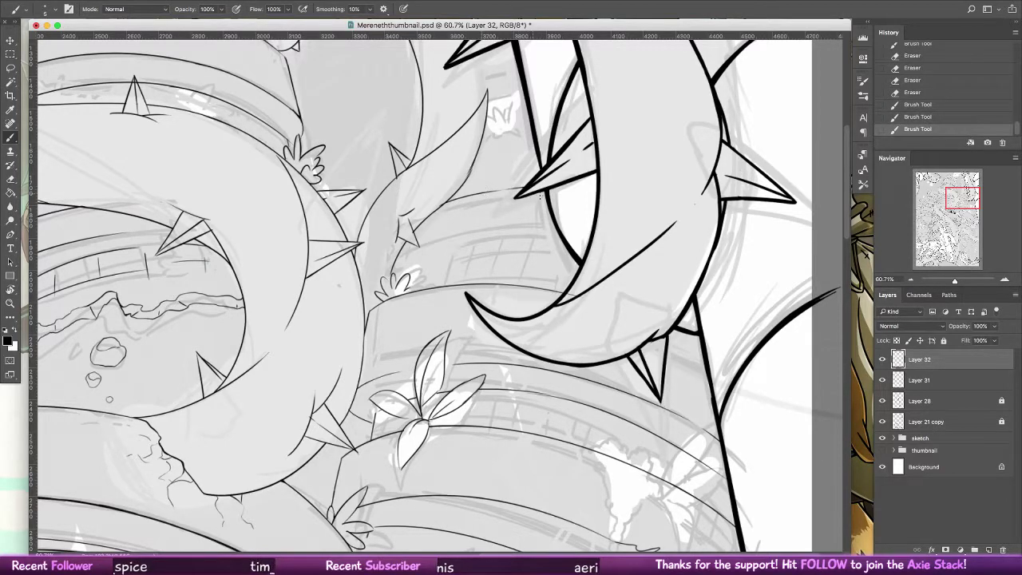
key("super+alt+z")
key("super+alt+z")
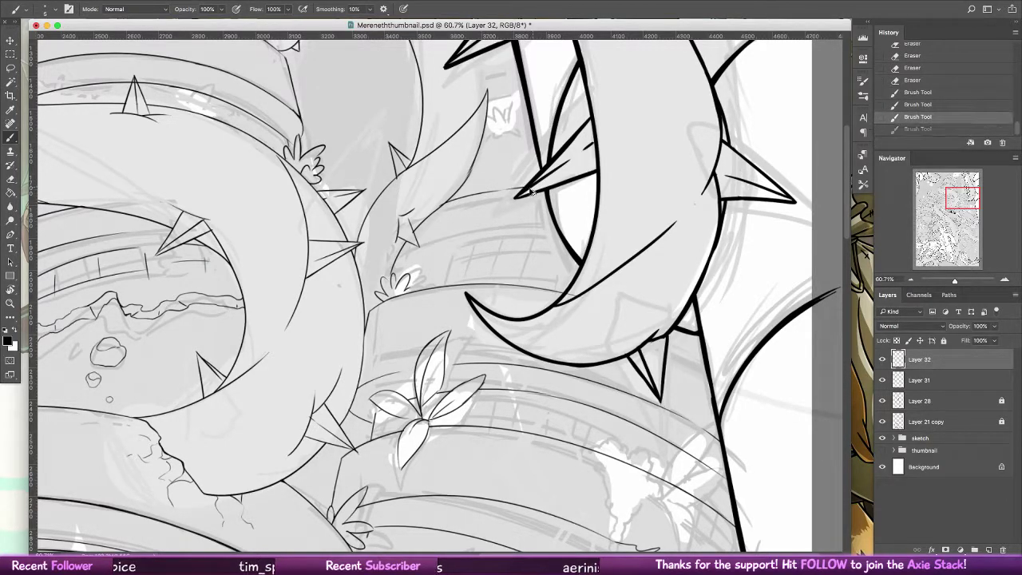
left_click_drag(484, 193, 528, 193)
key("super+z")
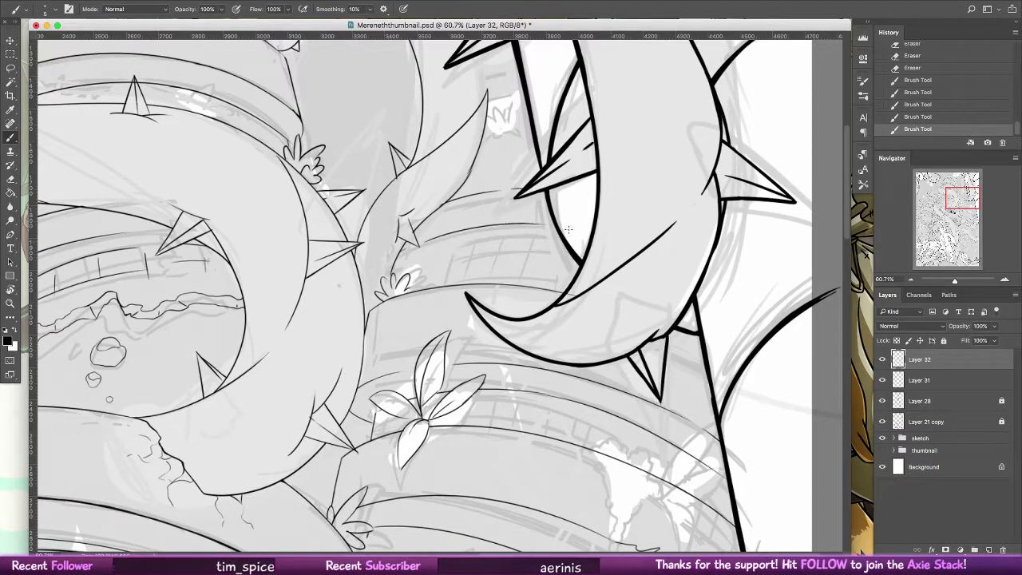
key("super+z")
left_click_drag(547, 226, 554, 226)
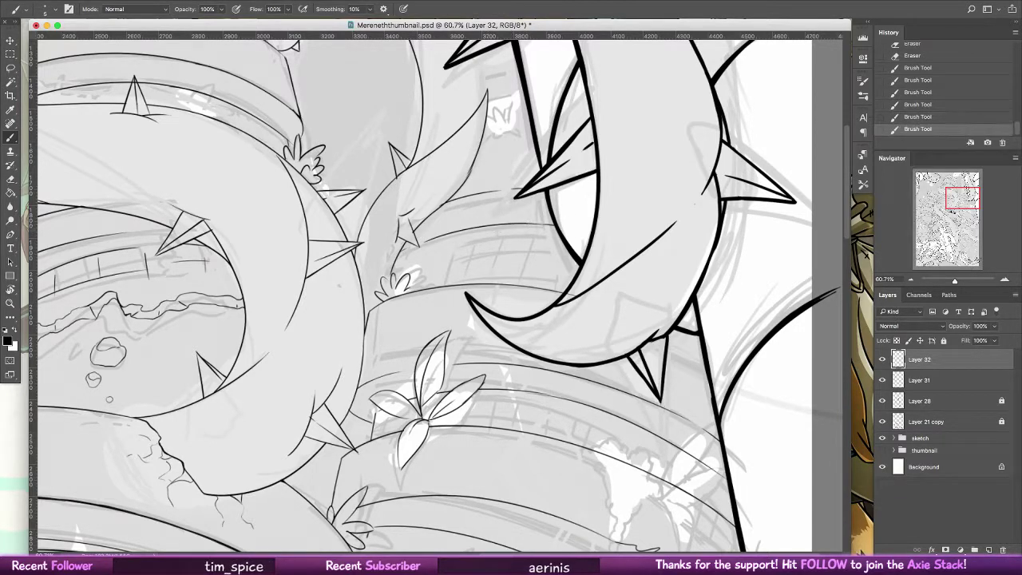
key("super+z")
- Ink the curved railing panel with its grid lines below the new ledge curves, redoing its bars
mouse_move(456, 252)
left_mouse_down()
mouse_move(449, 283)
mouse_move(484, 247)
mouse_move(555, 235)
left_mouse_up()
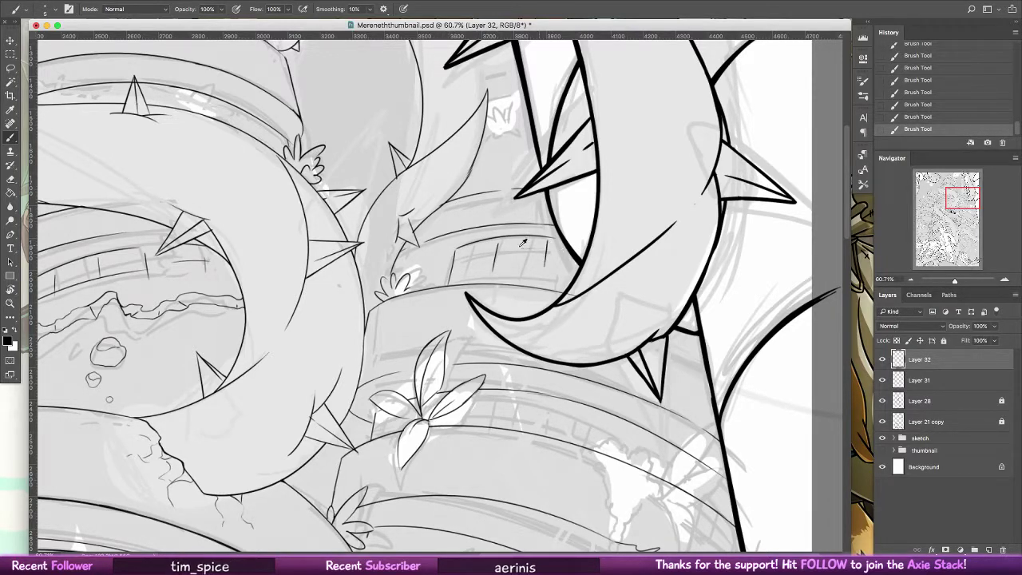
key("super+alt+z")
key("super+alt+z")
left_click_drag(477, 248, 474, 267)
left_click_drag(497, 243, 494, 267)
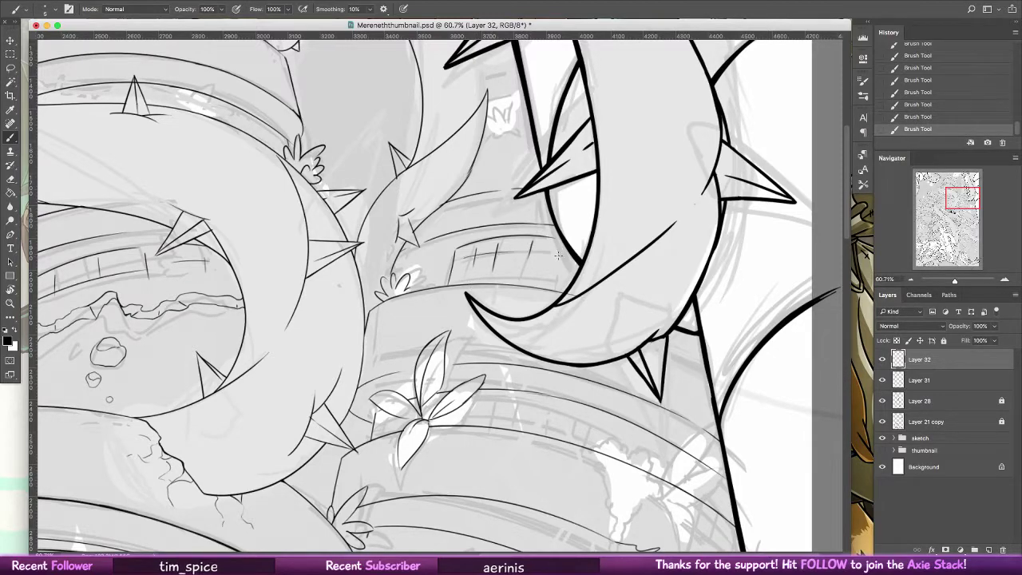
- Ink a thorn near the tip of the slender vine's fold and another higher up beside the hooked vine's large spike
scroll(615, 184, "up", 5)
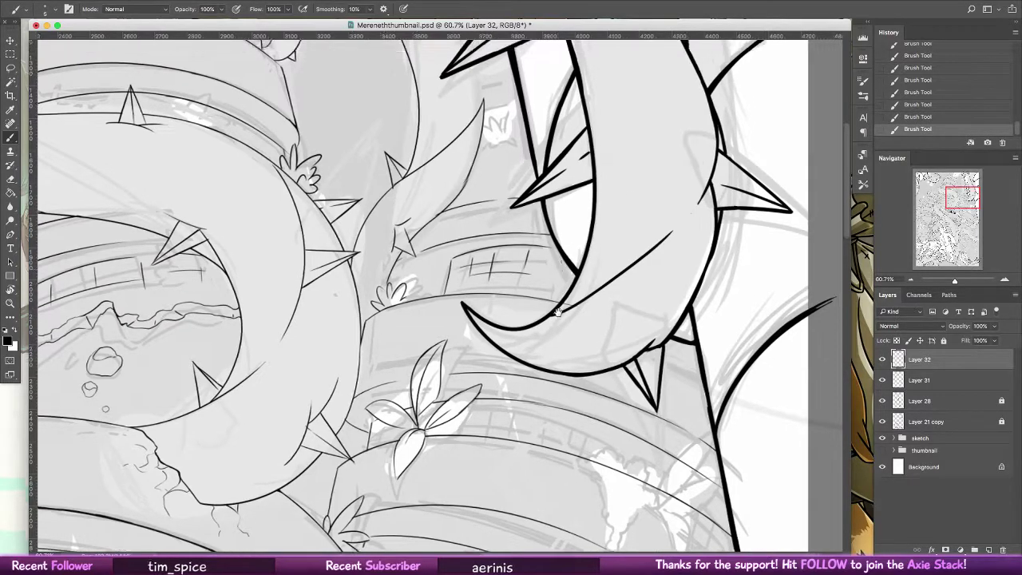
scroll(565, 249, "up", 3)
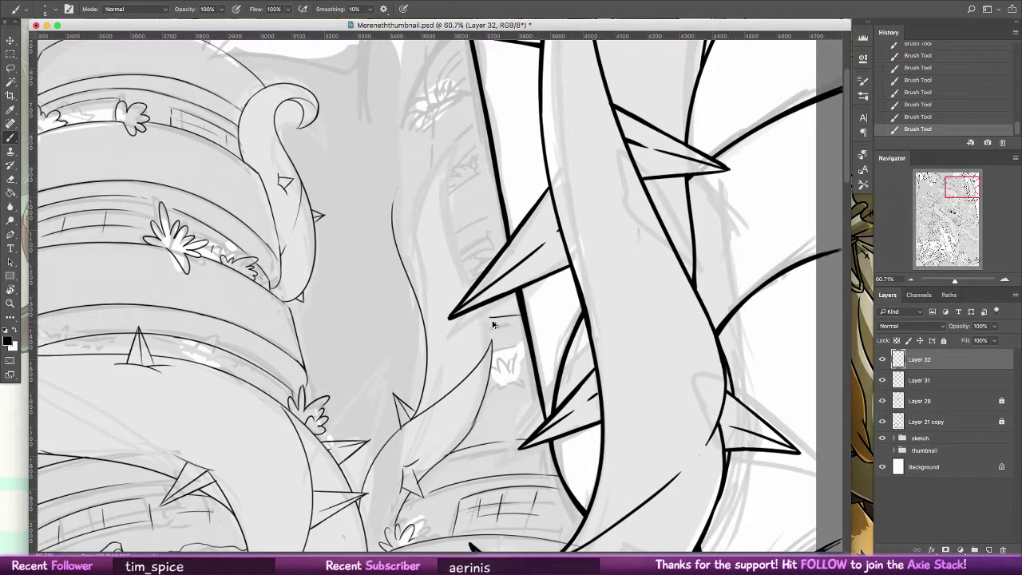
key("super+z")
mouse_move(491, 315)
left_mouse_down()
mouse_move(488, 345)
mouse_move(519, 319)
left_mouse_up()
key("super+z")
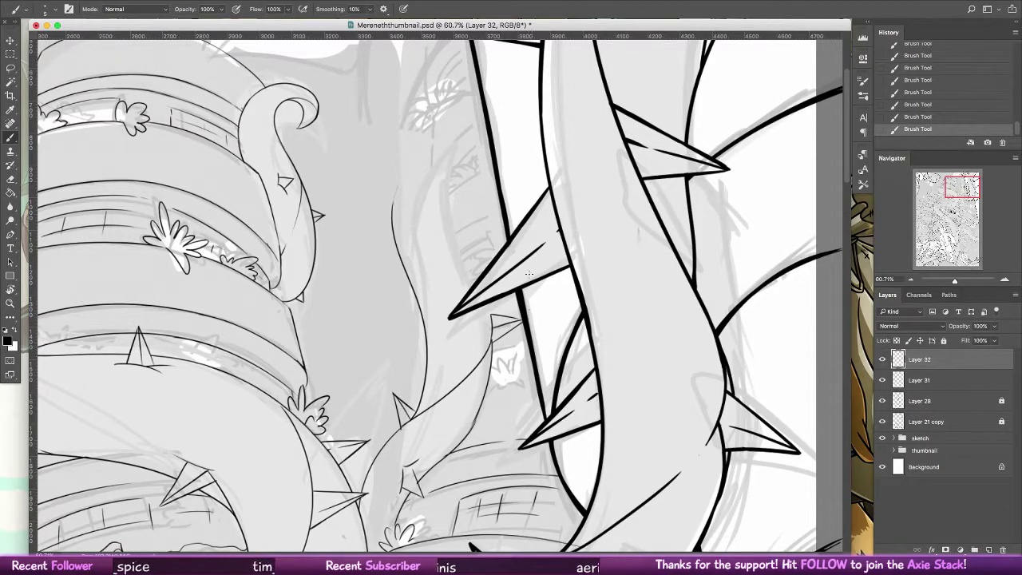
mouse_move(443, 264)
left_mouse_down()
mouse_move(452, 284)
mouse_move(481, 249)
mouse_move(454, 287)
left_mouse_up()
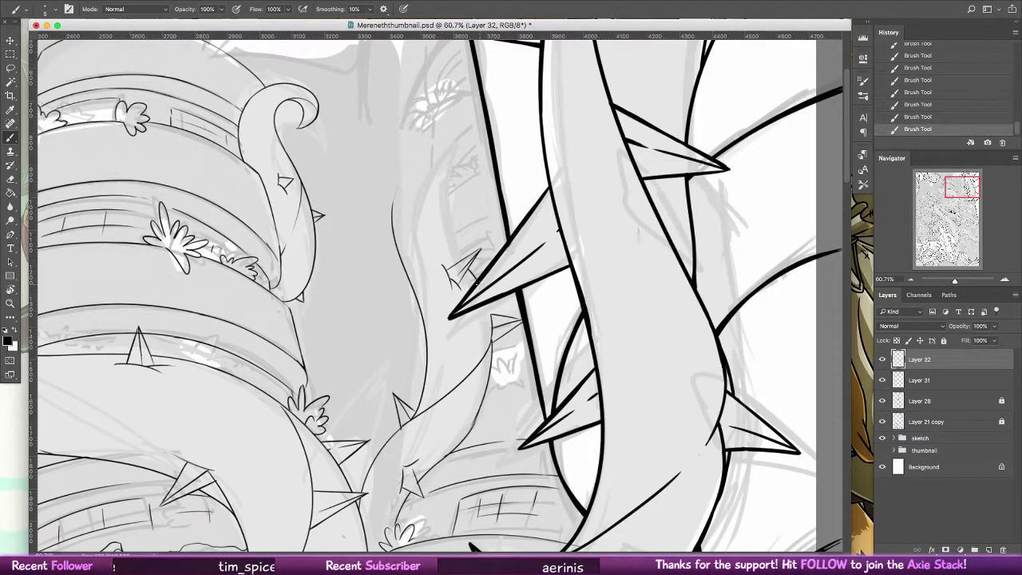
- Ink the tapering upper end of the slender vine, with its inner edge line and pointed tip, redoing unsatisfactory strokes
scroll(477, 272, "up", 5)
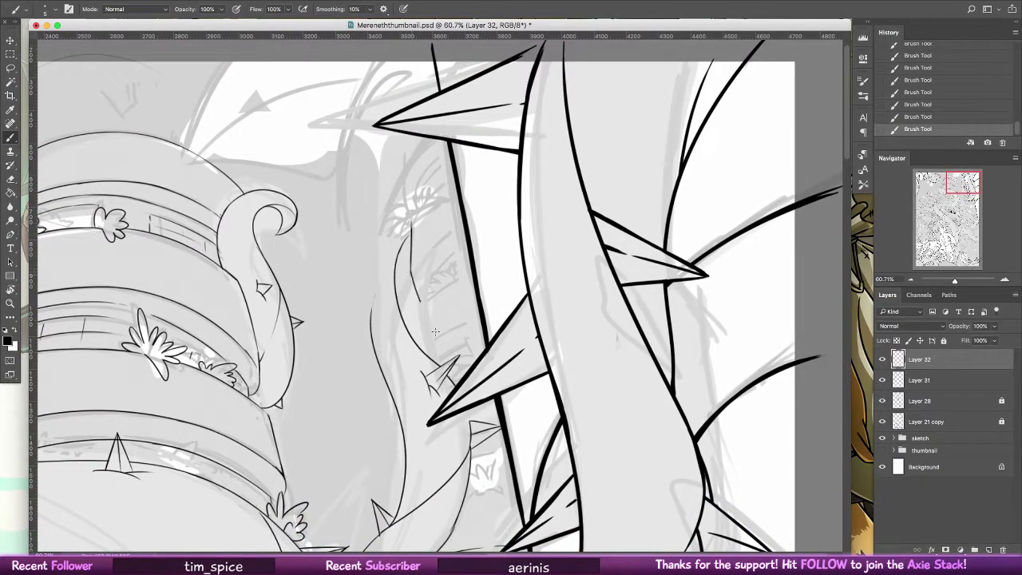
left_click_drag(410, 230, 441, 359)
key("super+z")
left_click_drag(412, 268, 436, 351)
key("super+z")
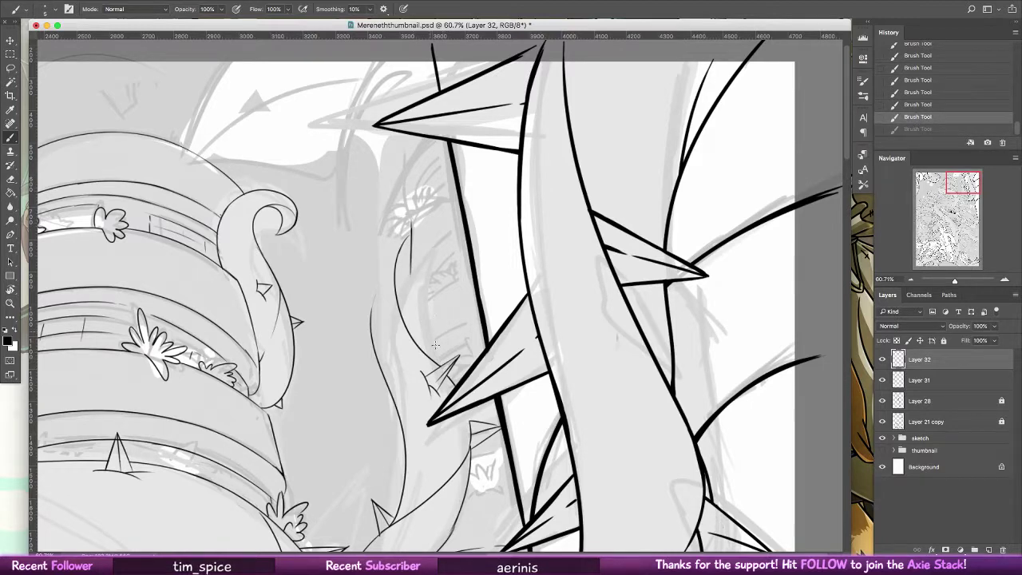
left_click_drag(414, 294, 436, 356)
mouse_move(411, 265)
left_mouse_down()
mouse_move(418, 305)
mouse_move(405, 243)
left_mouse_up()
key("ctrl+z")
key("ctrl+shift+z")
key("ctrl+z")
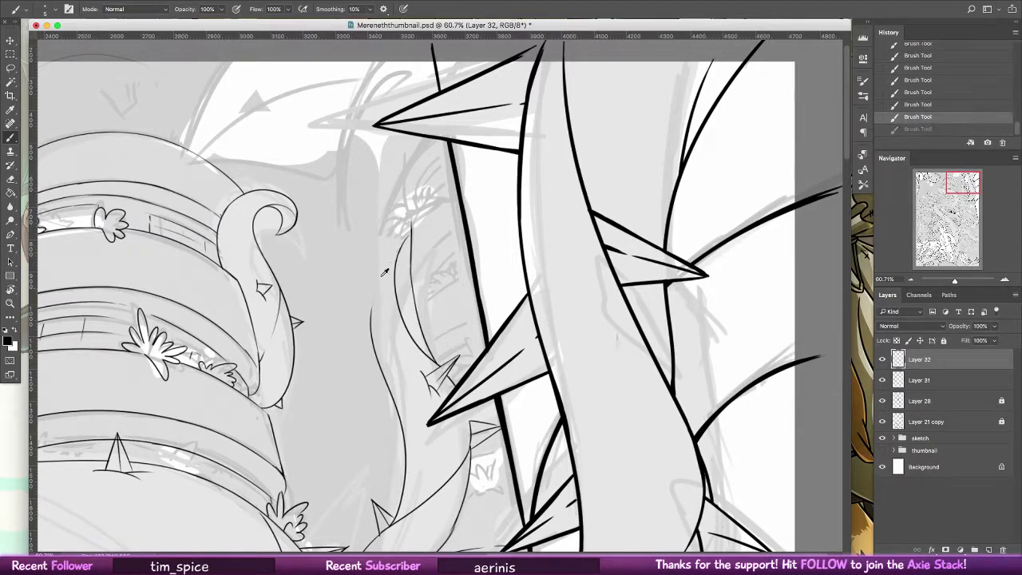
key("ctrl+shift+z")
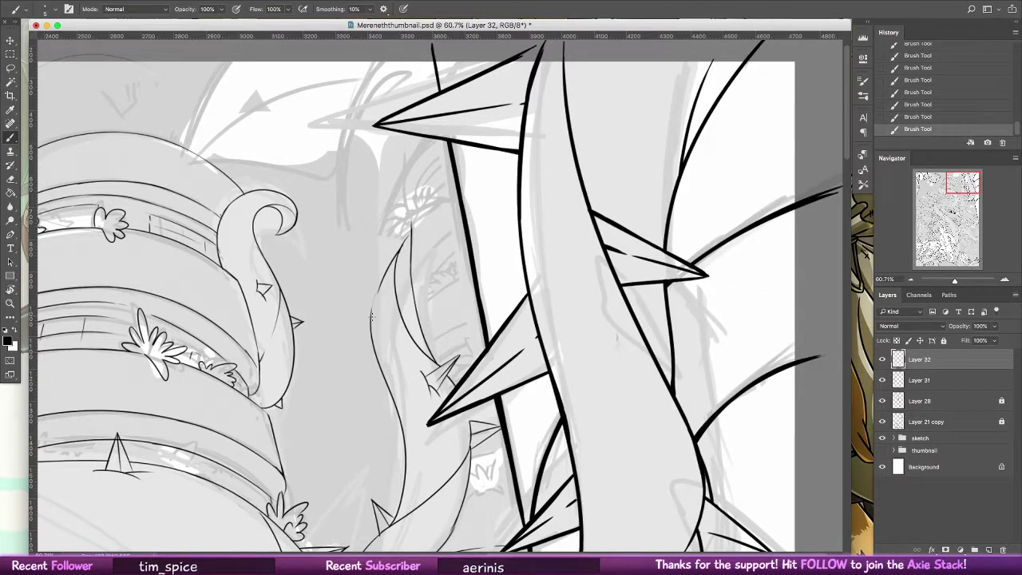
- Ink a thorn on the outer edge near the slender vine's tip, and erase the excess line at the tip
key("ctrl+z")
mouse_move(353, 278)
left_mouse_down()
mouse_move(377, 288)
mouse_move(372, 310)
left_mouse_up()
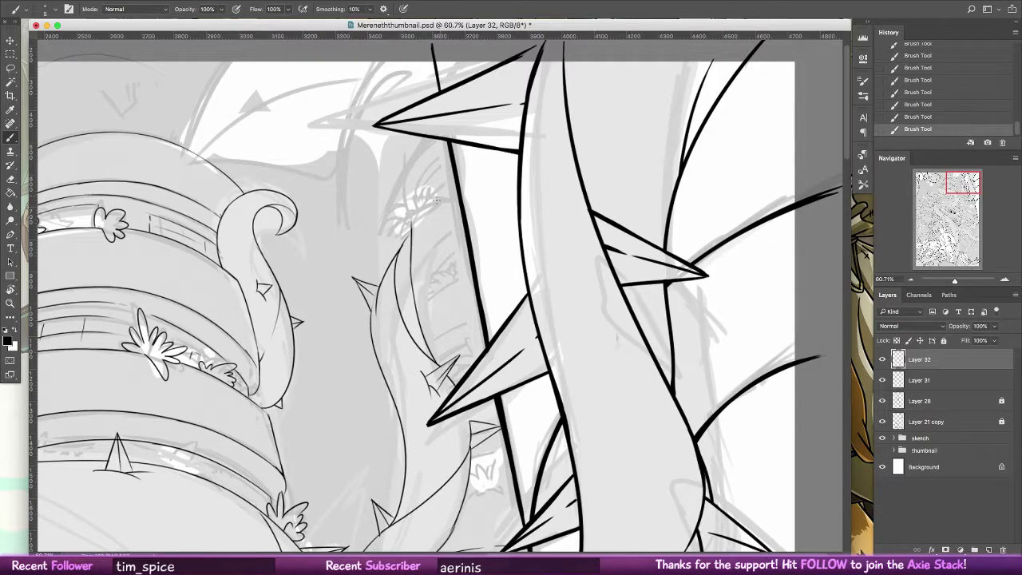
key("ctrl+z")
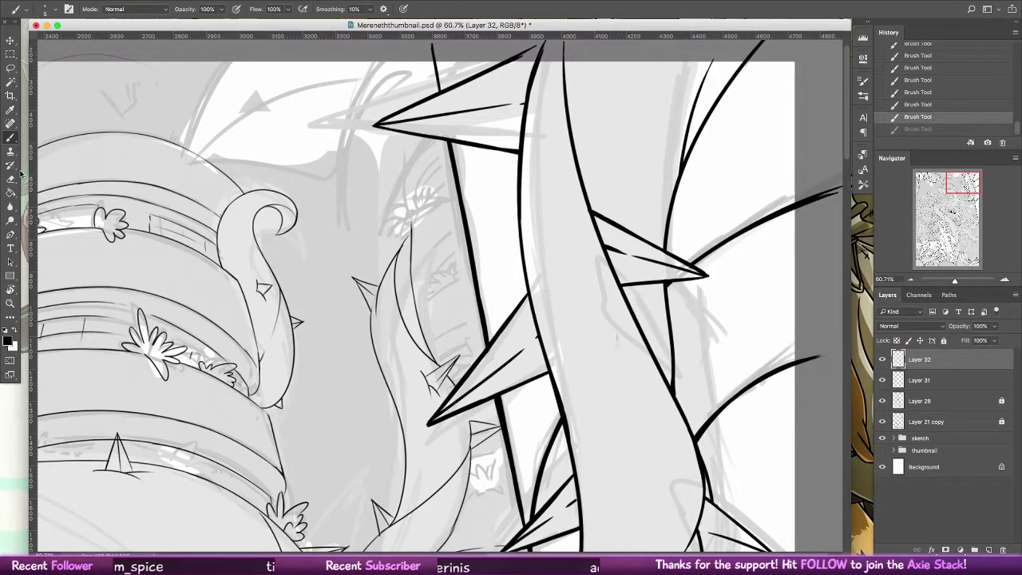
left_click(10, 179)
left_click_drag(412, 223, 411, 232)
left_click(11, 138)
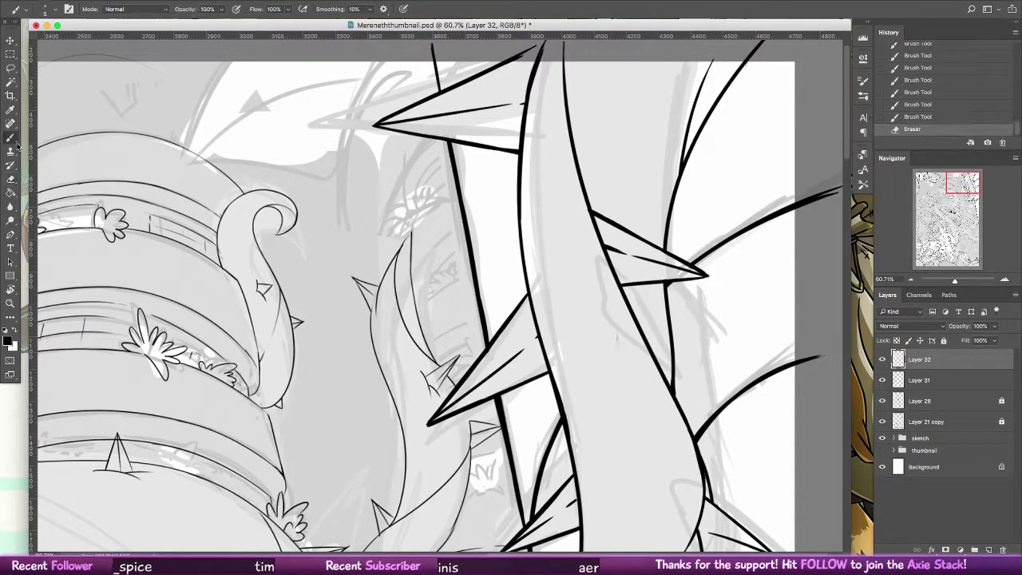
mouse_move(489, 151)
left_mouse_down()
mouse_move(483, 209)
mouse_move(467, 210)
left_mouse_up()
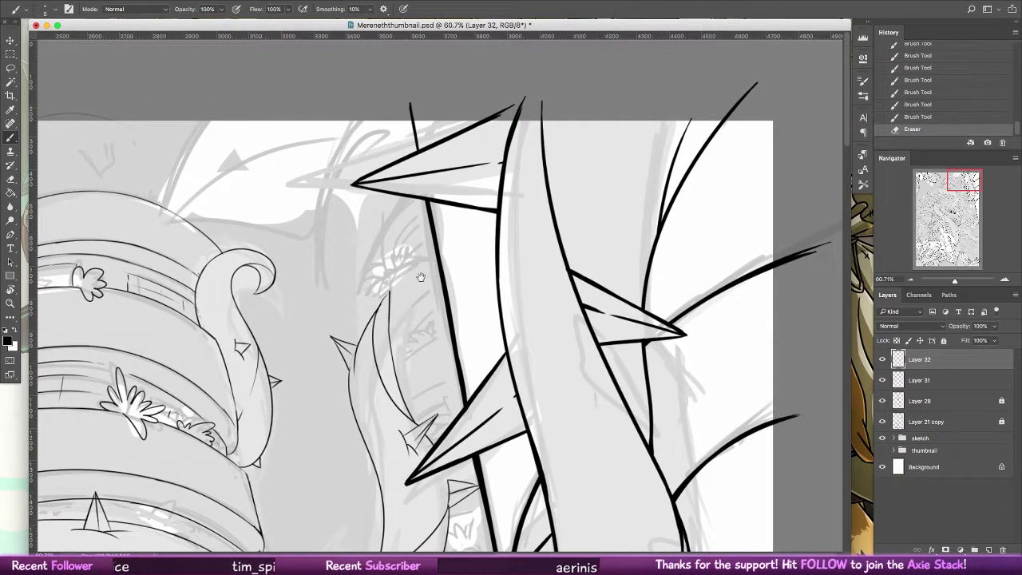
scroll(446, 163, "left", 5)
key("super+z")
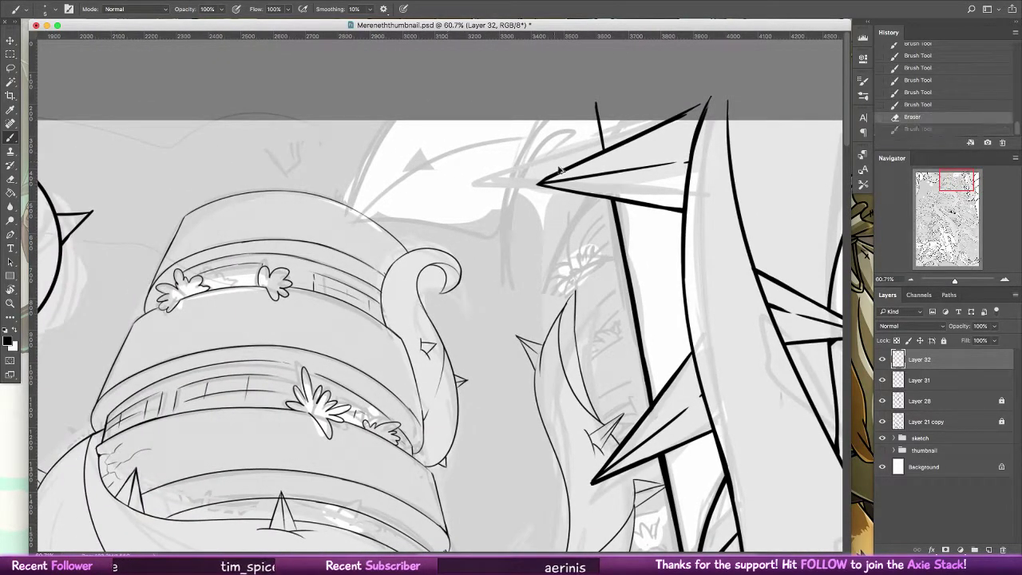
mouse_move(484, 262)
left_mouse_down()
mouse_move(477, 224)
mouse_move(493, 238)
left_mouse_up()
key("cmd+z")
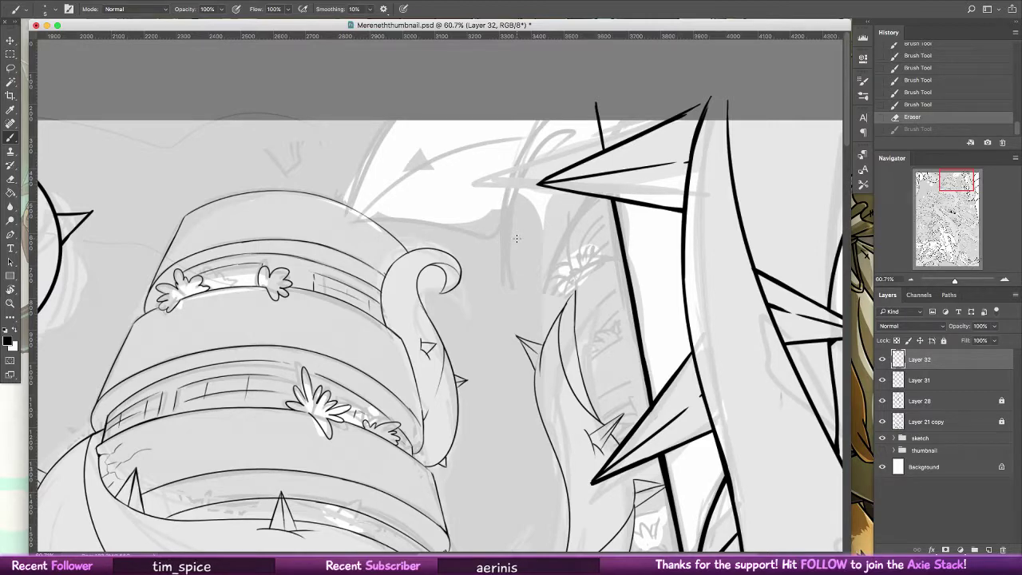
- Ink a new edge line down the slender vine, inside its old outer edge, redoing unsatisfactory strokes
mouse_move(613, 330)
left_mouse_down()
mouse_move(549, 170)
mouse_move(502, 294)
left_mouse_up()
key("super+z")
left_click_drag(499, 155, 509, 321)
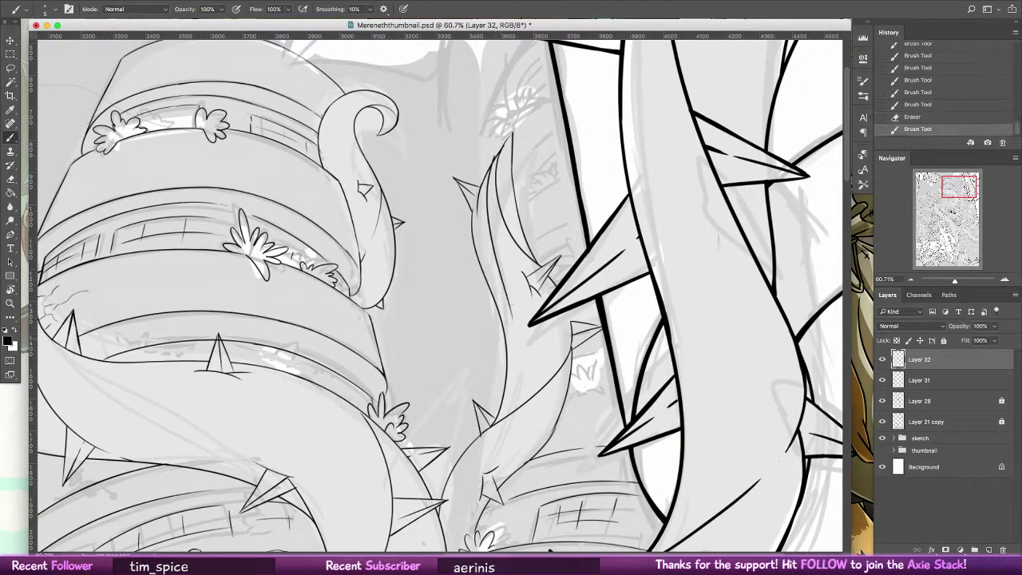
key("super+z")
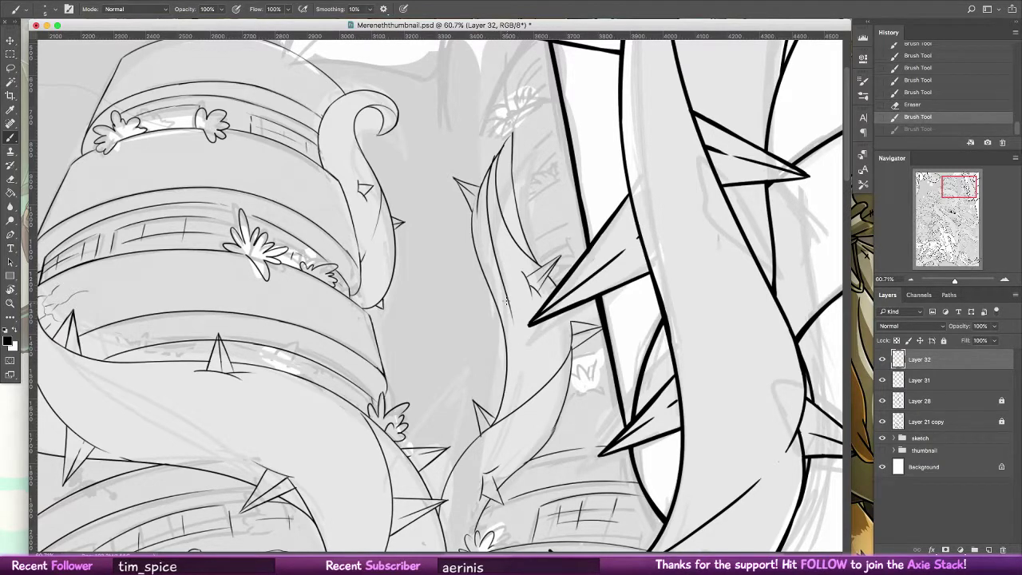
key("super+z")
key("super+z")
key("super+z")
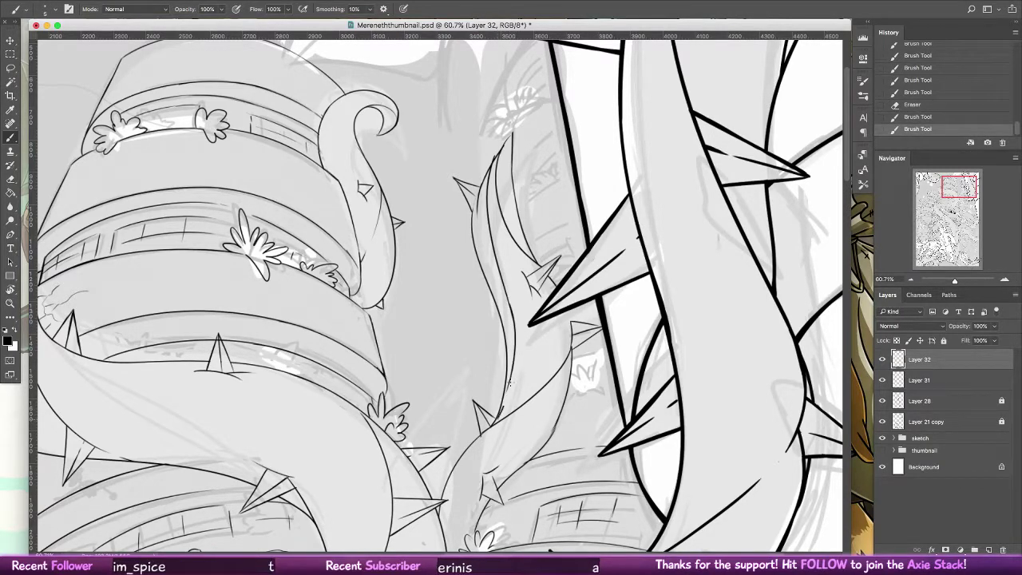
key("super+z")
key("super+z")
- Erase the slender vine's old outer edge and its thorn, and close the vine's pointed tip with a short line
left_click(11, 178)
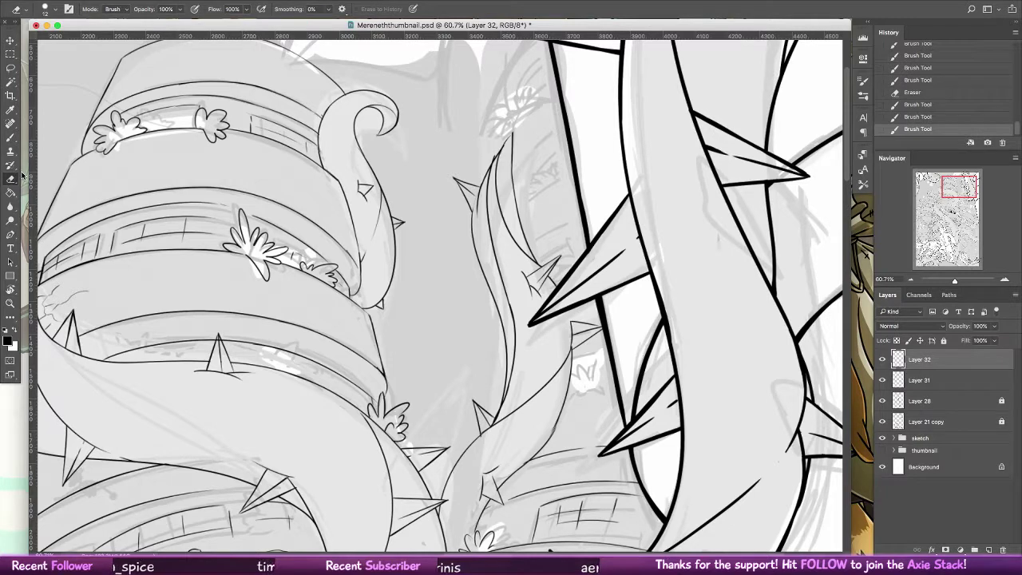
mouse_move(495, 154)
left_mouse_down()
mouse_move(474, 214)
mouse_move(480, 184)
mouse_move(471, 208)
mouse_move(456, 172)
mouse_move(500, 322)
mouse_move(494, 286)
mouse_move(501, 362)
left_mouse_up()
mouse_move(500, 322)
left_mouse_down()
mouse_move(507, 369)
mouse_move(492, 392)
left_mouse_up()
key("b")
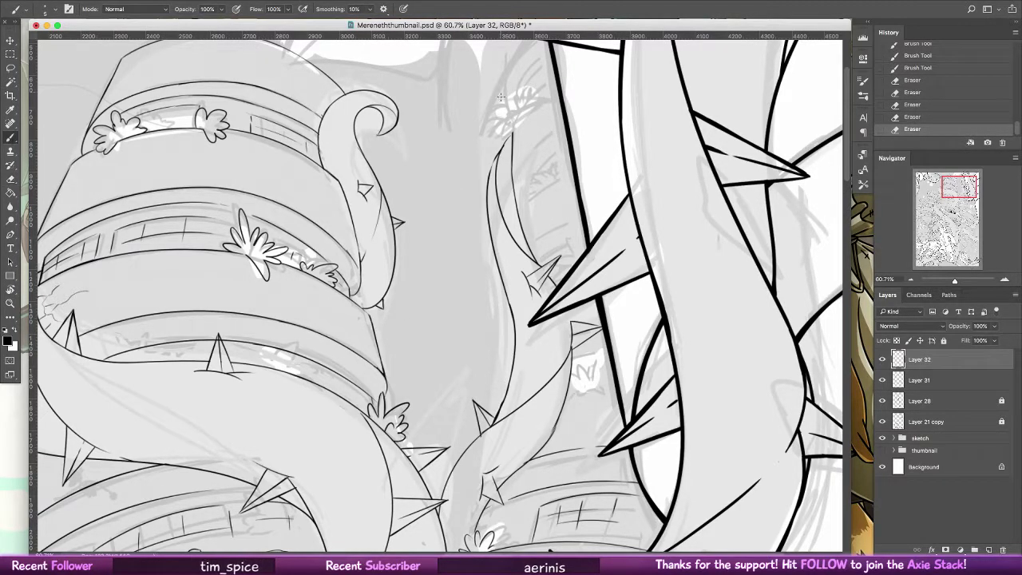
left_click_drag(503, 146, 512, 133)
- Ink a jagged falling chunk of masonry beside the slender vine, with two small stones below it
left_click_drag(450, 272, 461, 255)
mouse_move(434, 303)
left_mouse_down()
mouse_move(467, 255)
mouse_move(489, 288)
left_mouse_up()
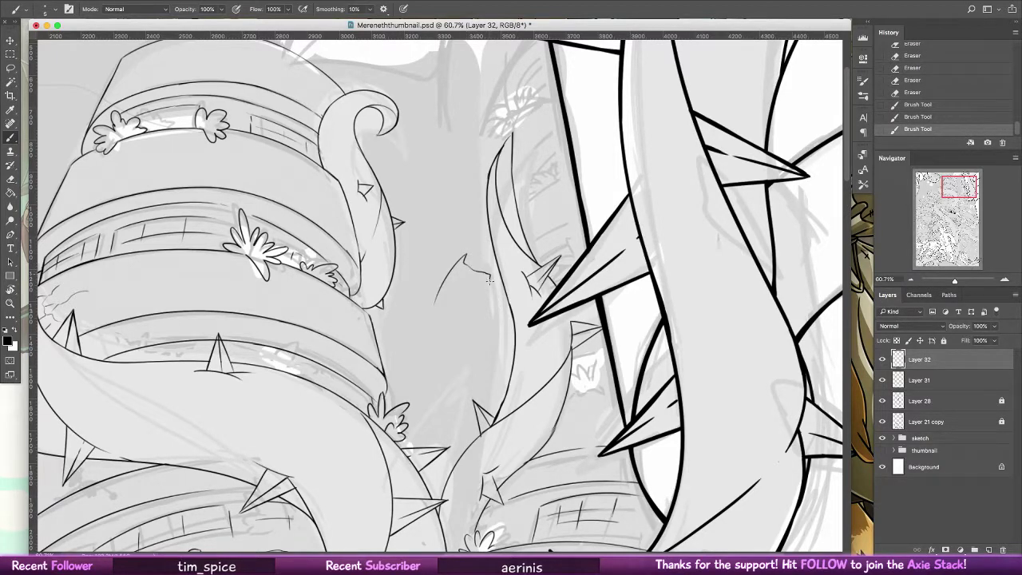
left_click_drag(499, 304, 474, 348)
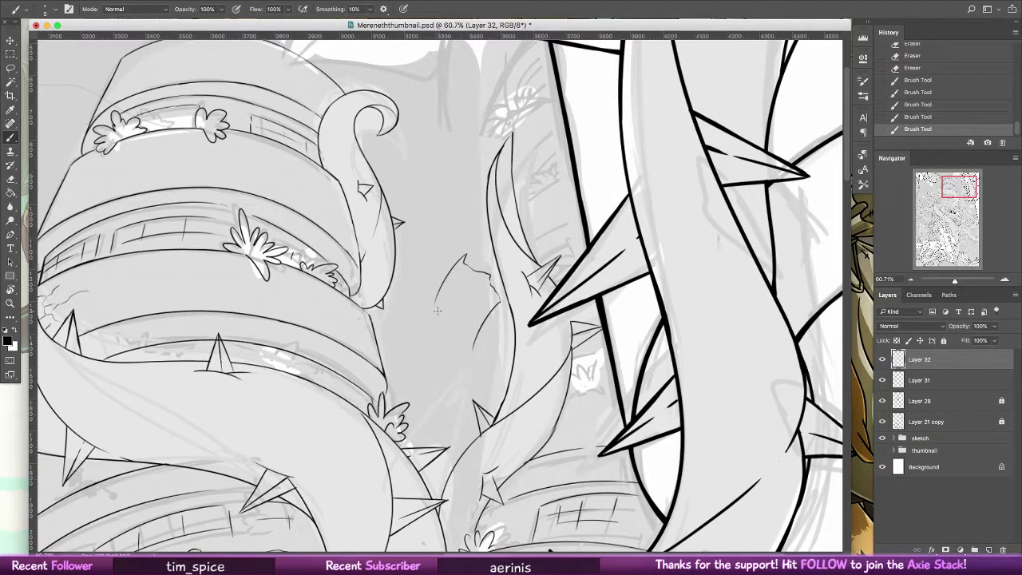
mouse_move(436, 303)
left_mouse_down()
mouse_move(451, 330)
mouse_move(434, 302)
mouse_move(468, 349)
left_mouse_up()
key("super+z")
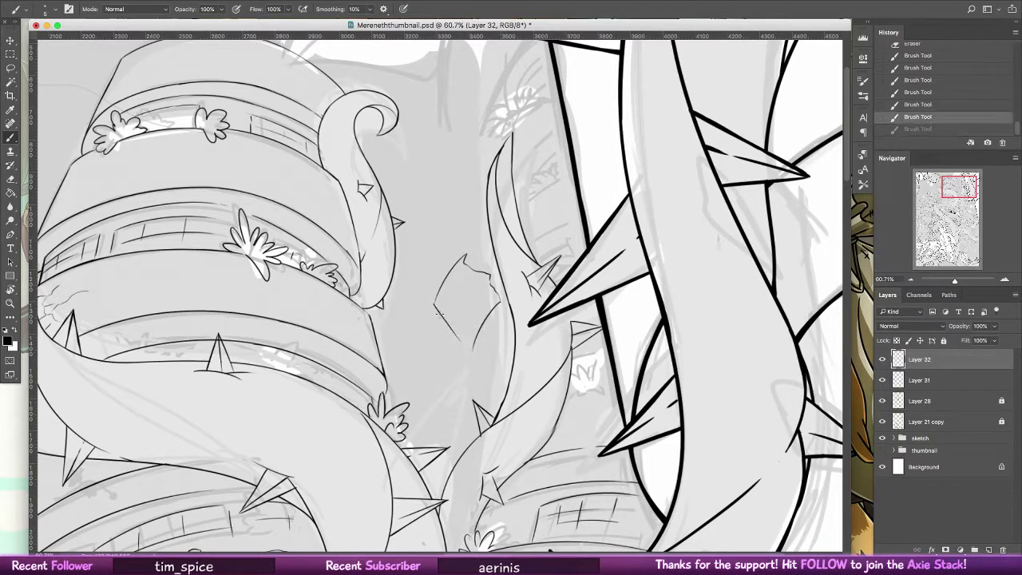
mouse_move(434, 304)
left_mouse_down()
mouse_move(468, 349)
mouse_move(495, 321)
mouse_move(480, 352)
mouse_move(507, 342)
mouse_move(481, 353)
mouse_move(501, 308)
left_mouse_up()
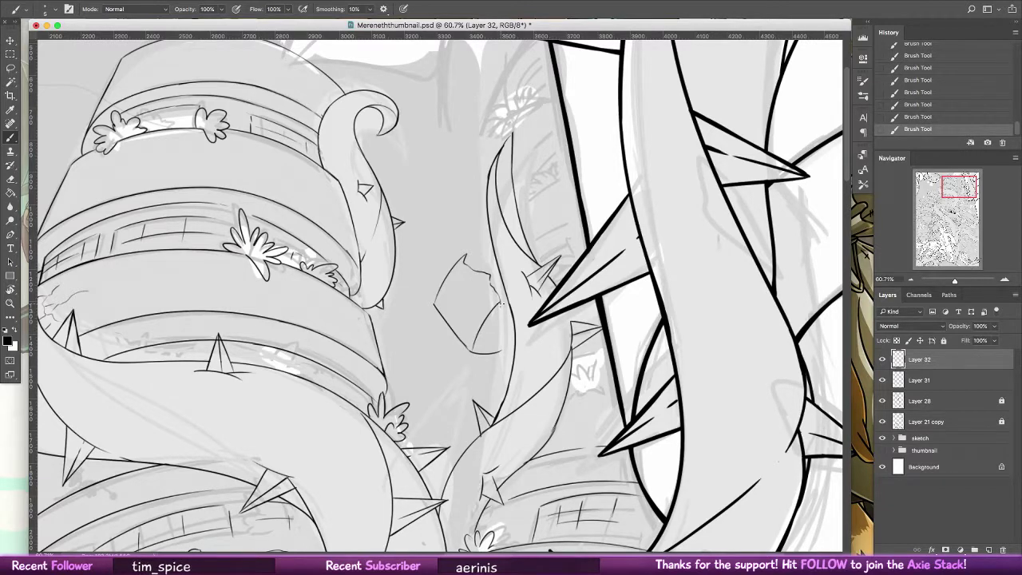
left_click_drag(502, 303, 495, 361)
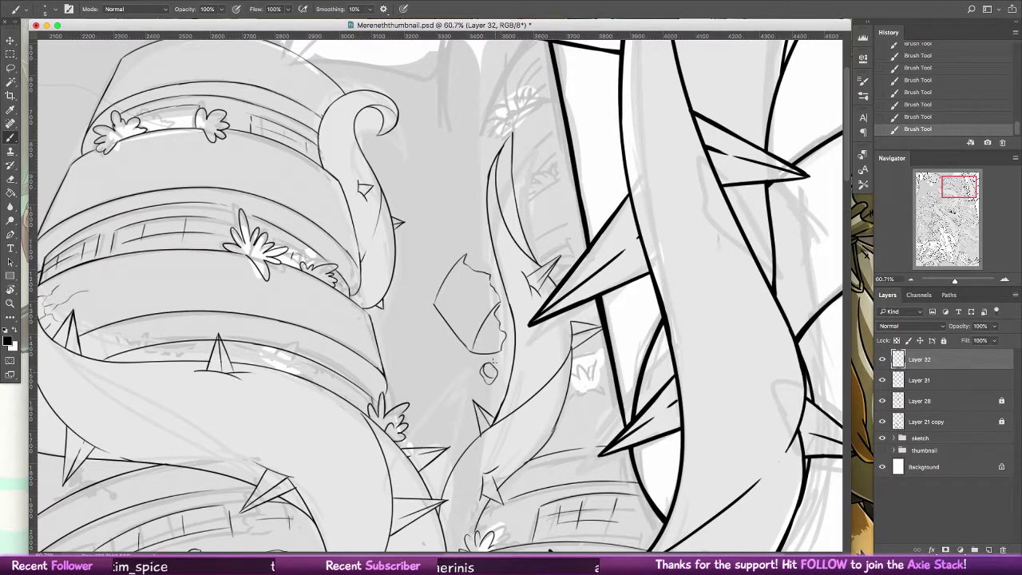
left_click_drag(436, 341, 444, 344)
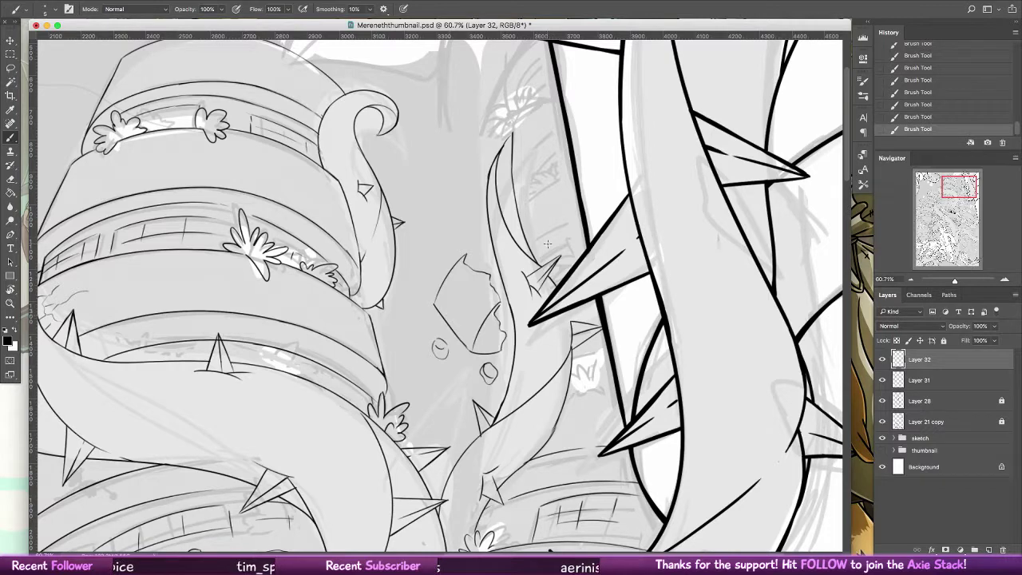
- Ink the broken ledge edge and curved ledge lines of the tower behind the slender vine, erasing the overlap at the corner
scroll(449, 316, "up", 3)
scroll(449, 315, "right", 2)
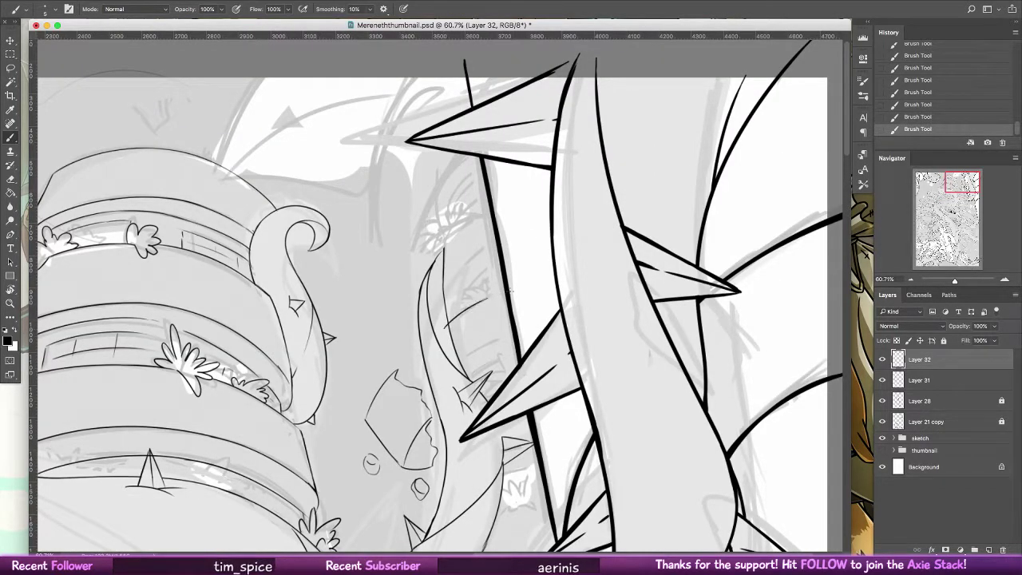
left_click_drag(445, 328, 484, 299)
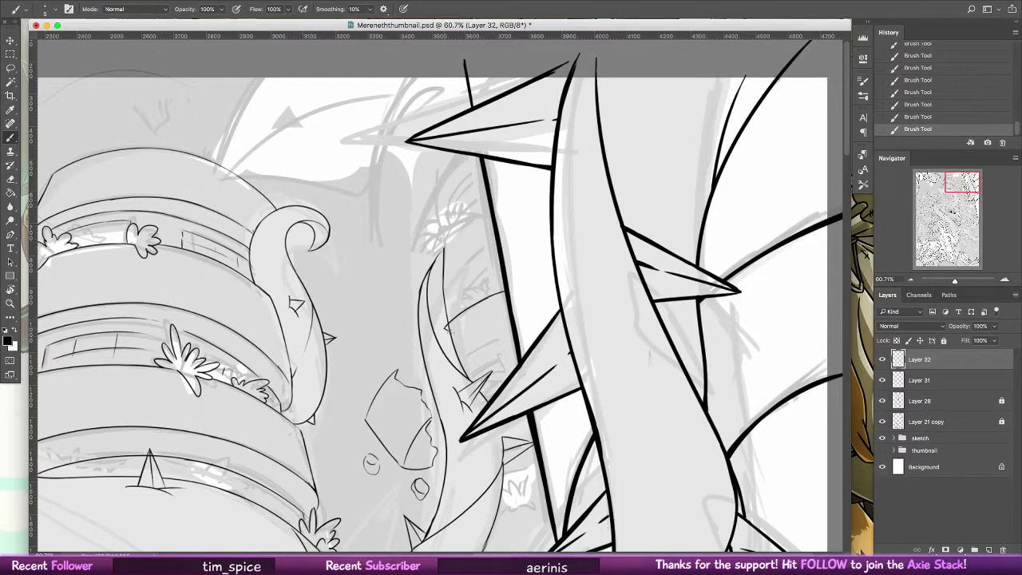
left_click_drag(445, 327, 453, 334)
left_click(18, 179)
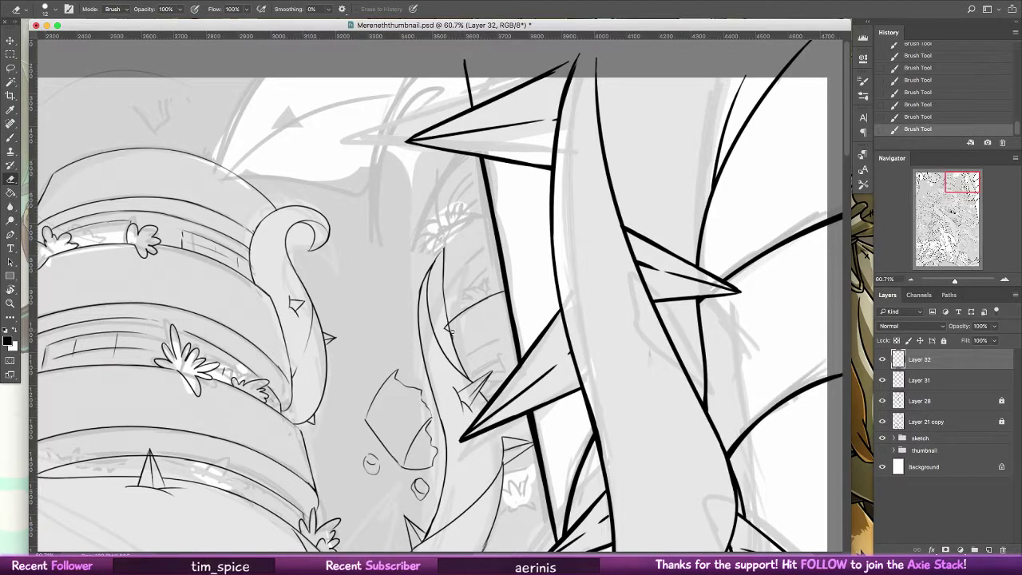
left_click(448, 326)
key("b")
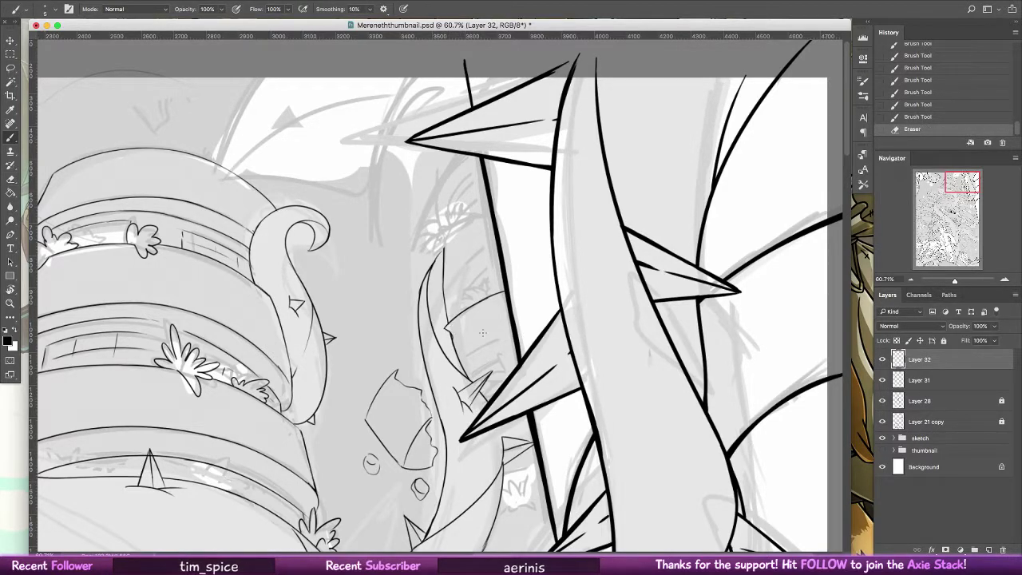
left_click_drag(460, 357, 506, 334)
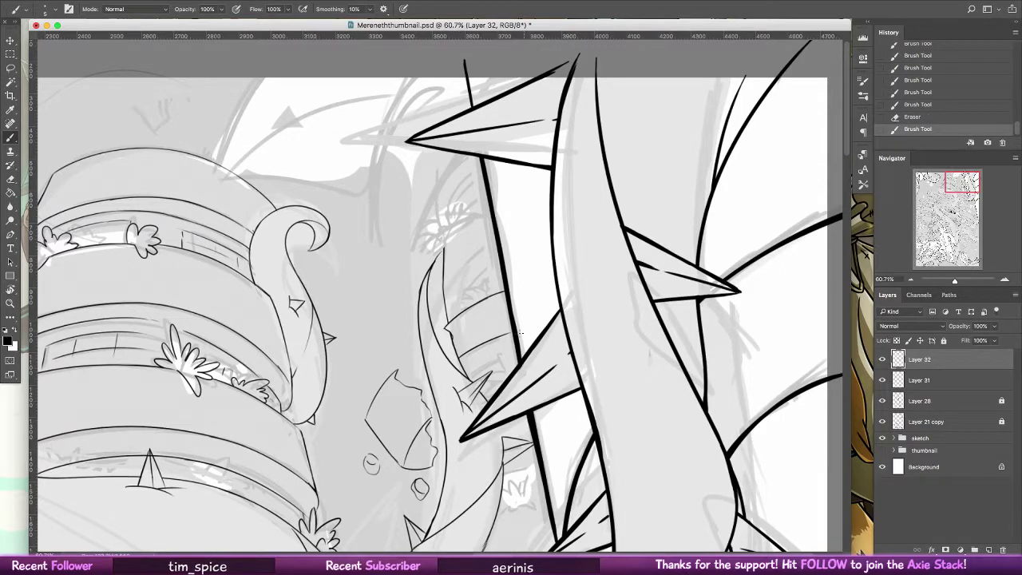
left_click_drag(468, 368, 518, 349)
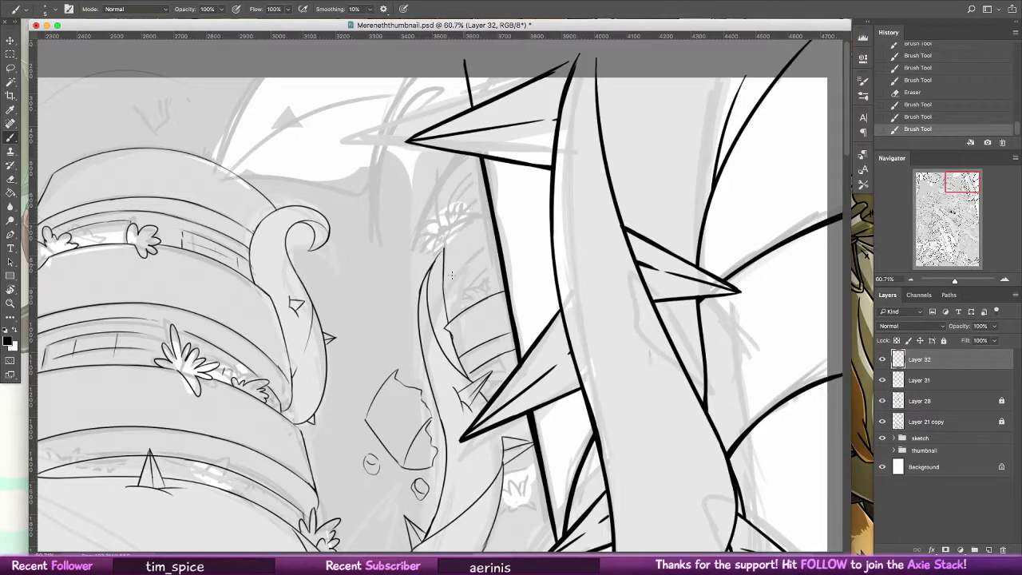
- Ink the upper curved ledge lines of the tower behind the slender vine, and add small thorns along the vine's outer edge
mouse_move(444, 291)
left_mouse_down()
mouse_move(496, 258)
mouse_move(488, 213)
left_mouse_up()
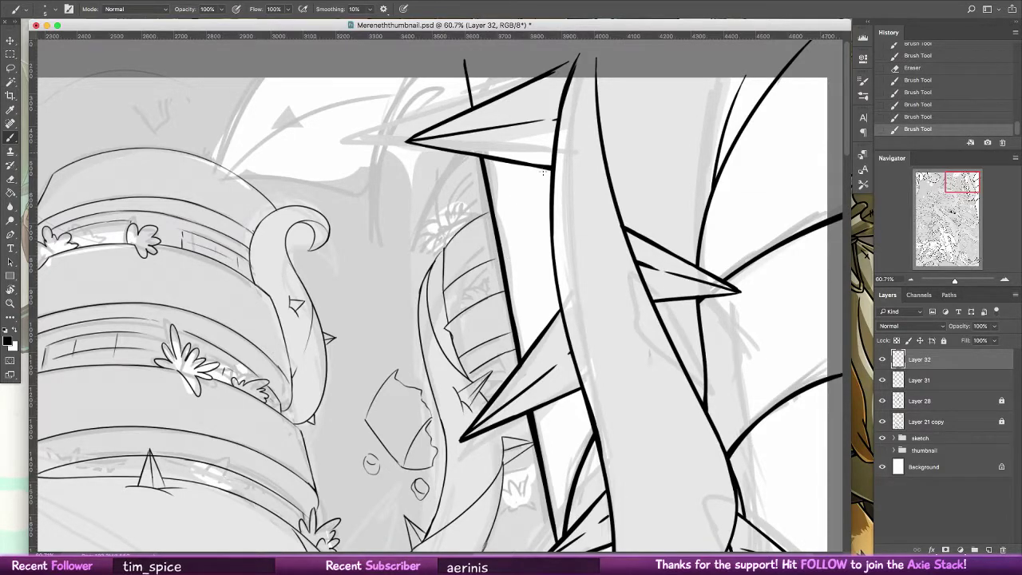
left_click_drag(444, 246, 430, 269)
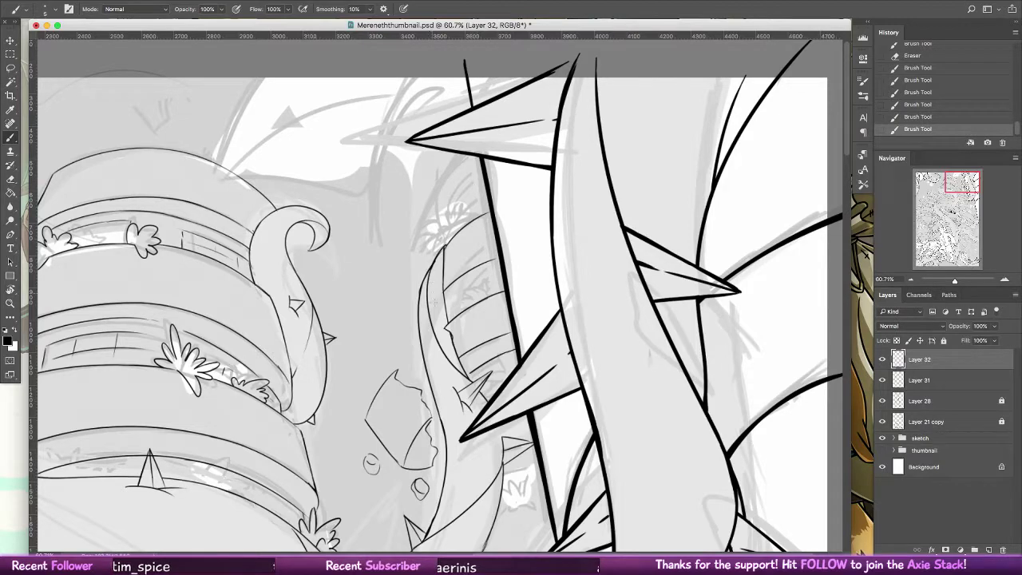
key("super+z")
key("super+z")
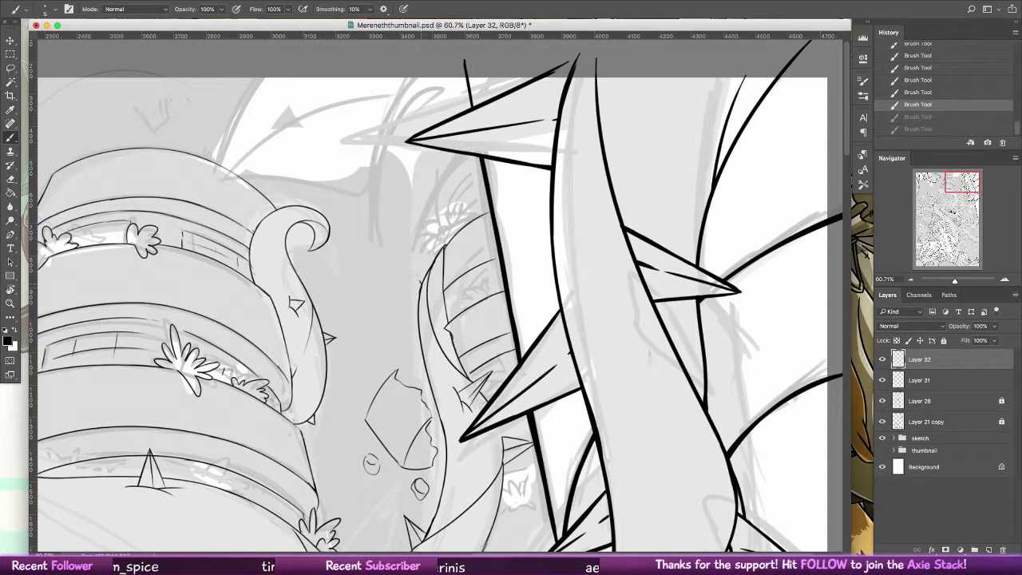
key("super+shift+z")
key("super+shift+z")
left_click_drag(476, 310, 482, 352)
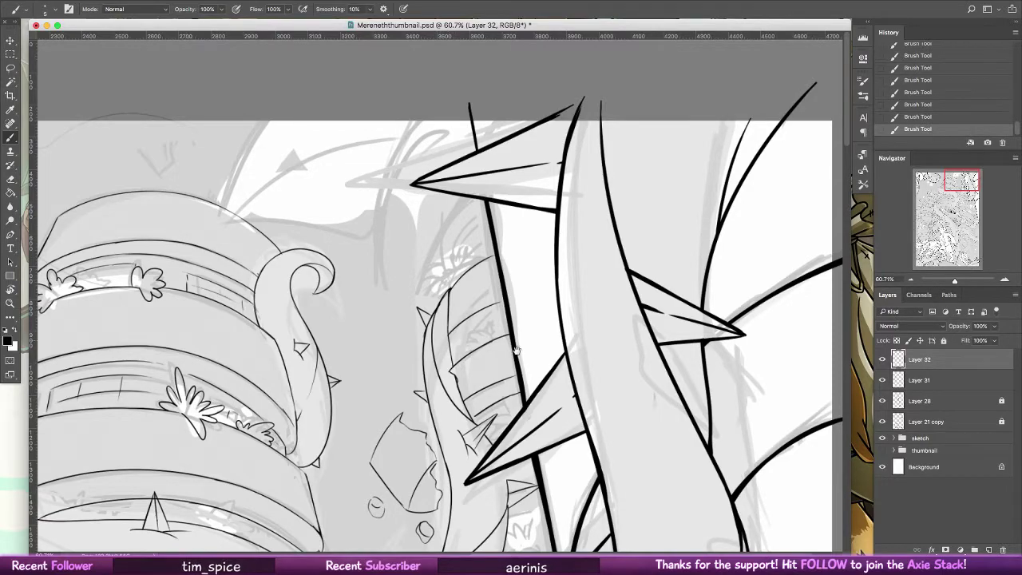
- Ink a foliage tuft on the uppermost ledge behind the slender vine's tip and another on the ledge below
left_click_drag(516, 349, 470, 128)
left_click_drag(487, 269, 511, 400)
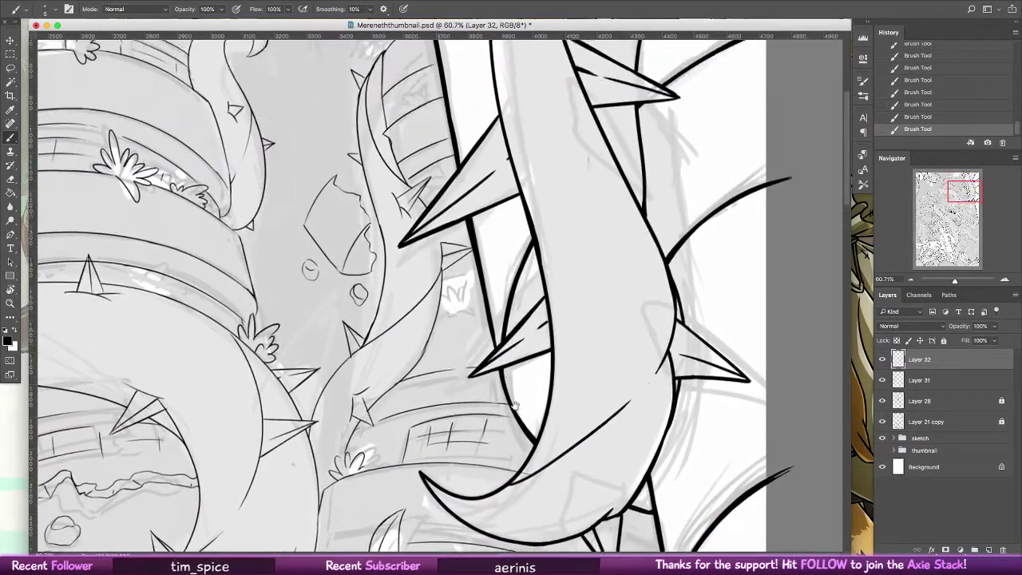
left_click_drag(480, 257, 516, 447)
left_click_drag(428, 272, 444, 262)
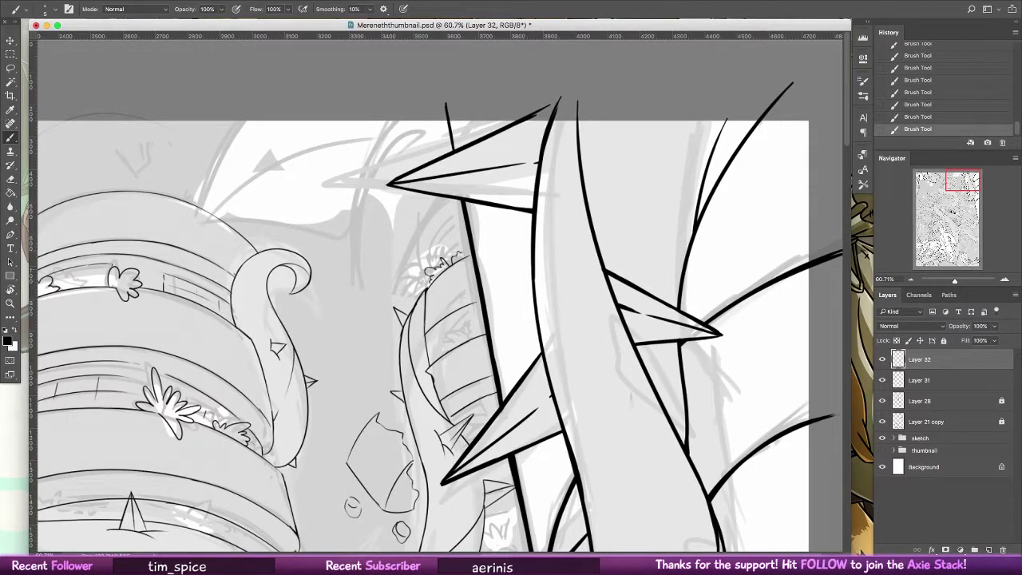
left_click_drag(457, 339, 469, 340)
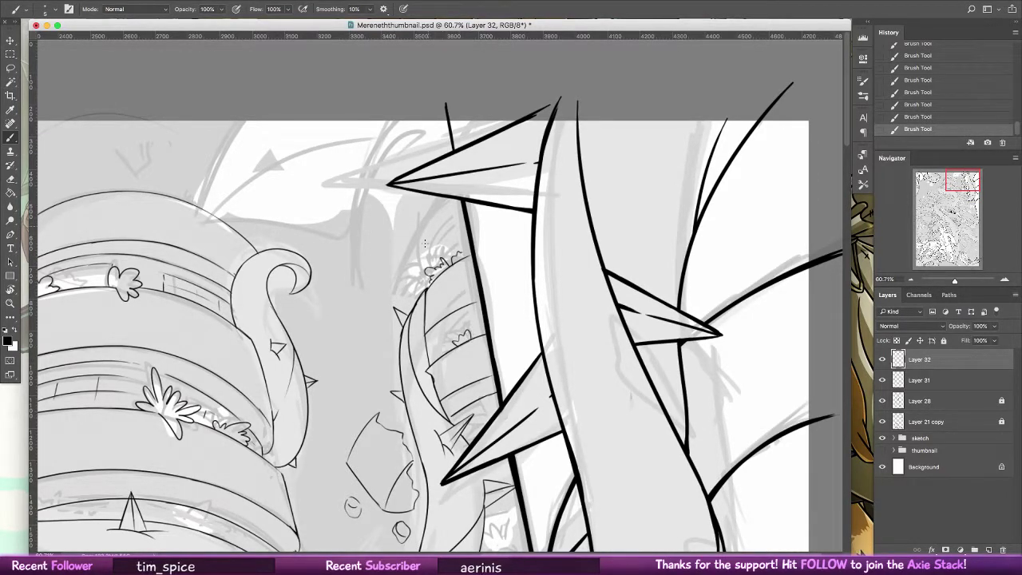
- Ink the tower's upper outline and short inner curves above the foliage, beneath the large spike, undoing the unsatisfactory stroke
mouse_move(420, 268)
left_mouse_down()
mouse_move(420, 231)
mouse_move(454, 195)
left_mouse_up()
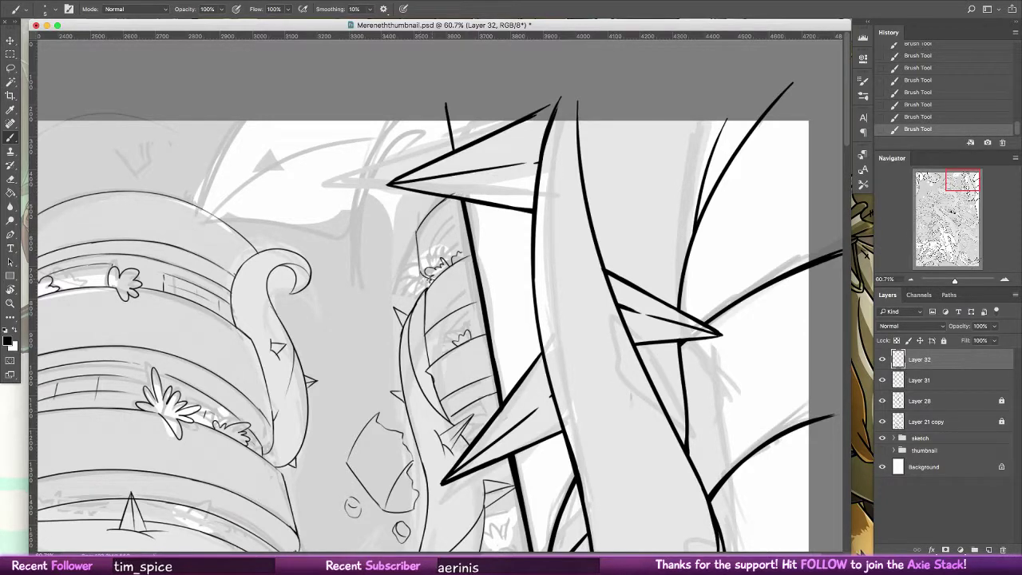
key("super+z")
key("shift+super+z")
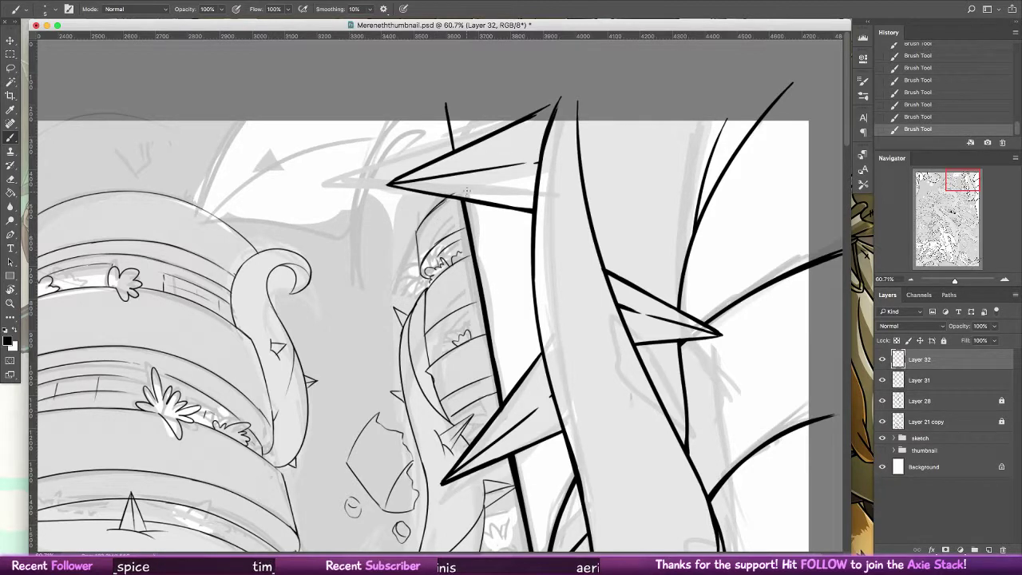
key("super+z")
- Erase stray line ends beneath the large spike, and ink a small hooked tip at the tower's upper outer edge
key("e")
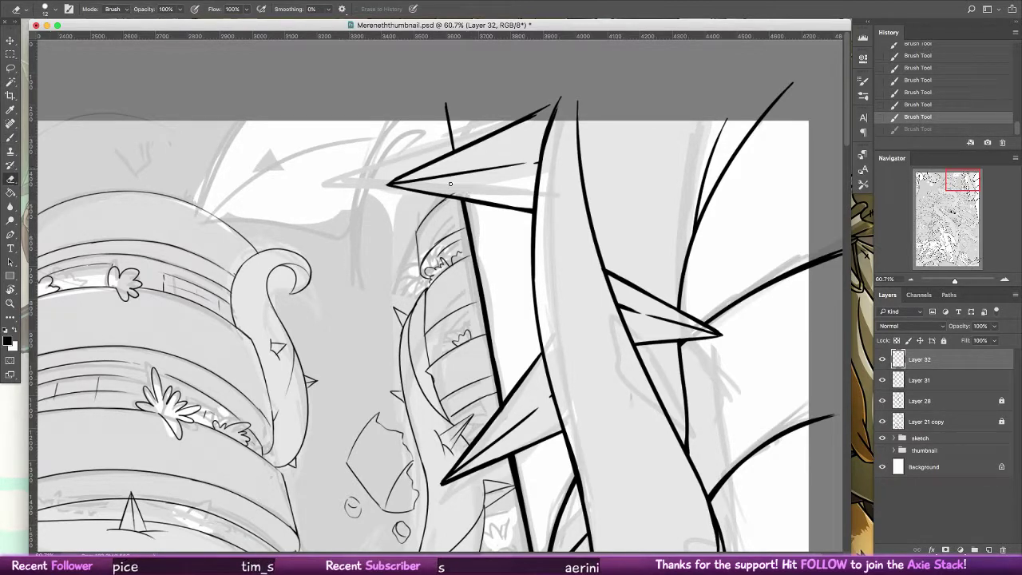
left_click_drag(450, 194, 466, 229)
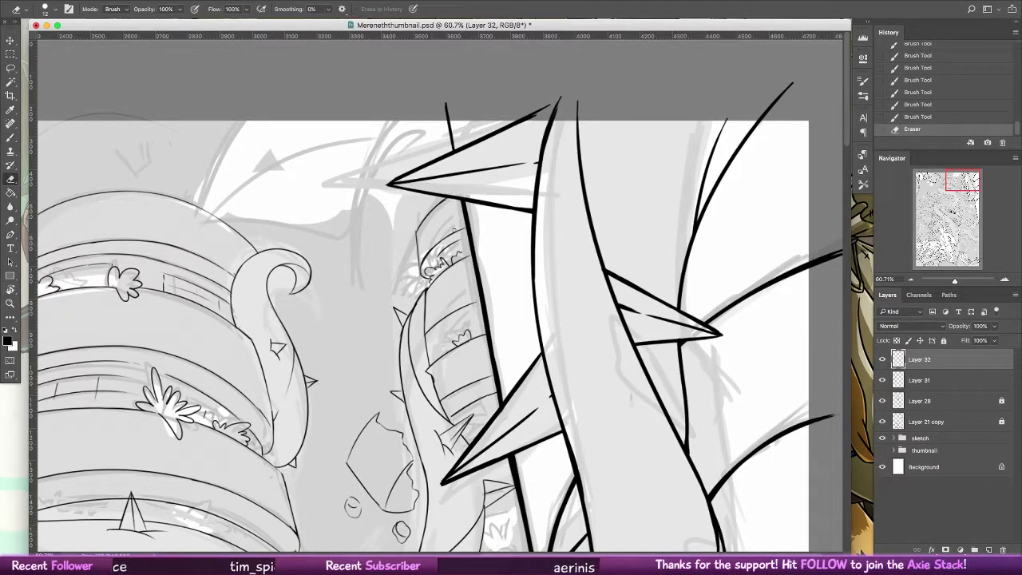
left_click(569, 150)
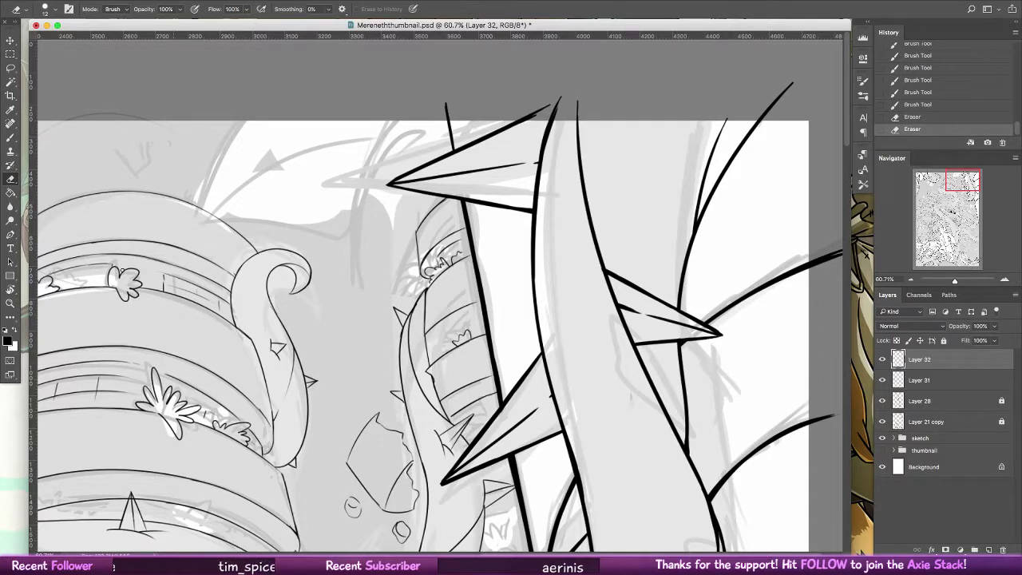
key("b")
mouse_move(406, 206)
left_mouse_down()
mouse_move(424, 219)
mouse_move(417, 227)
left_mouse_up()
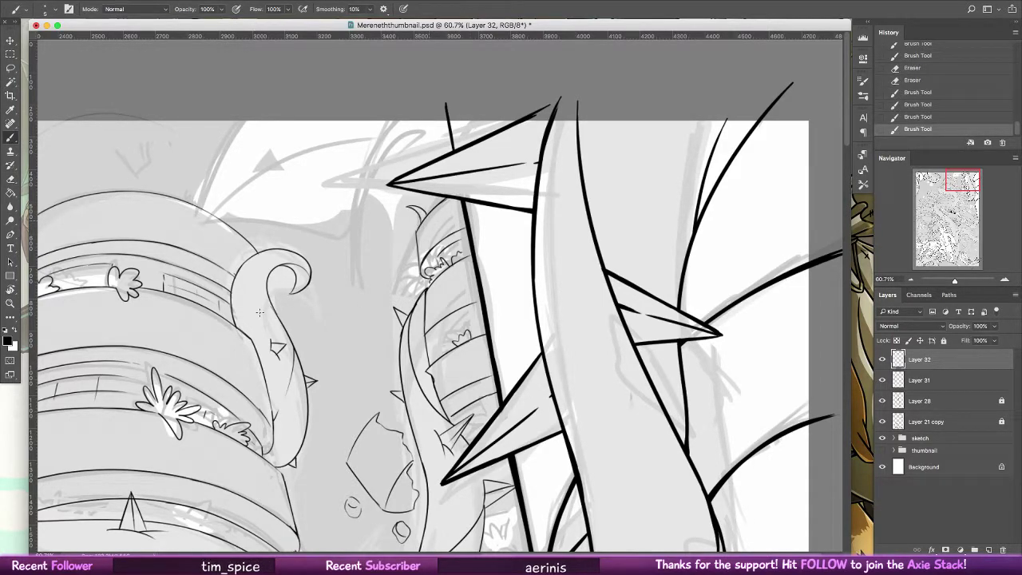
- Ink the small foliage tuft on the tower ledge beside the slender vine, beneath the large spiked vine, undoing the unsatisfactory stroke
left_click(10, 303)
left_click_drag(512, 292, 467, 293)
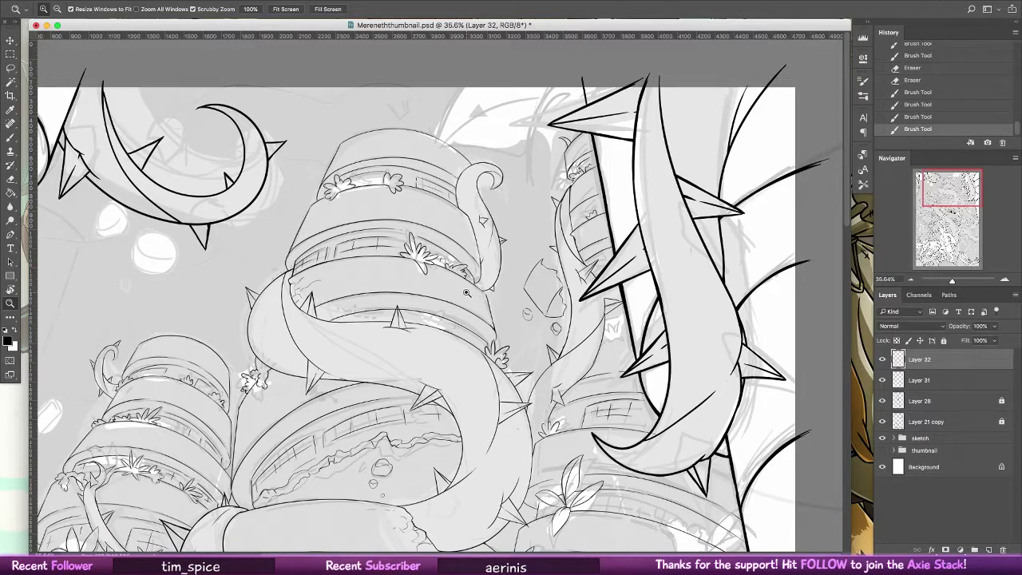
scroll(467, 292, "down", 3)
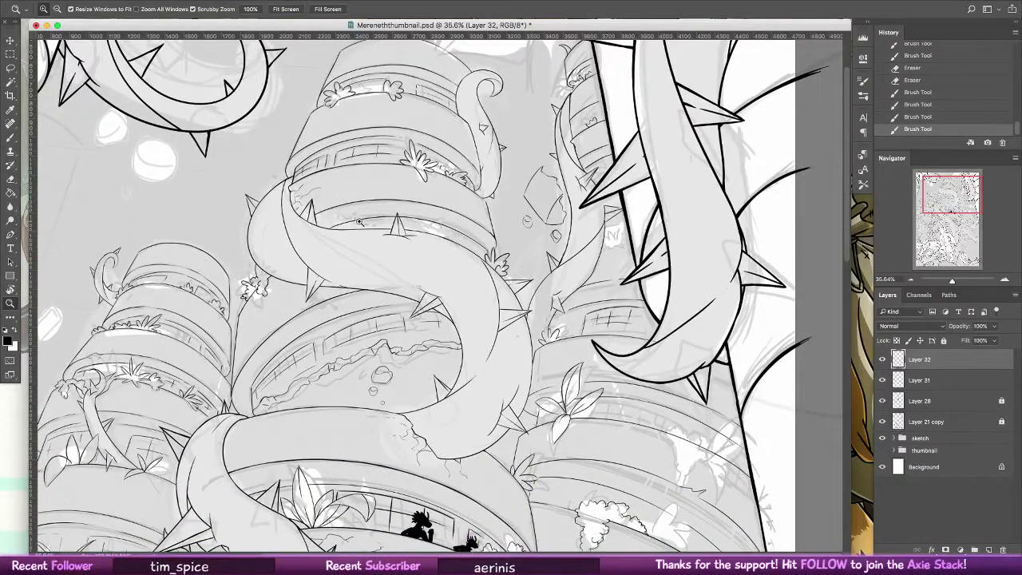
key("b")
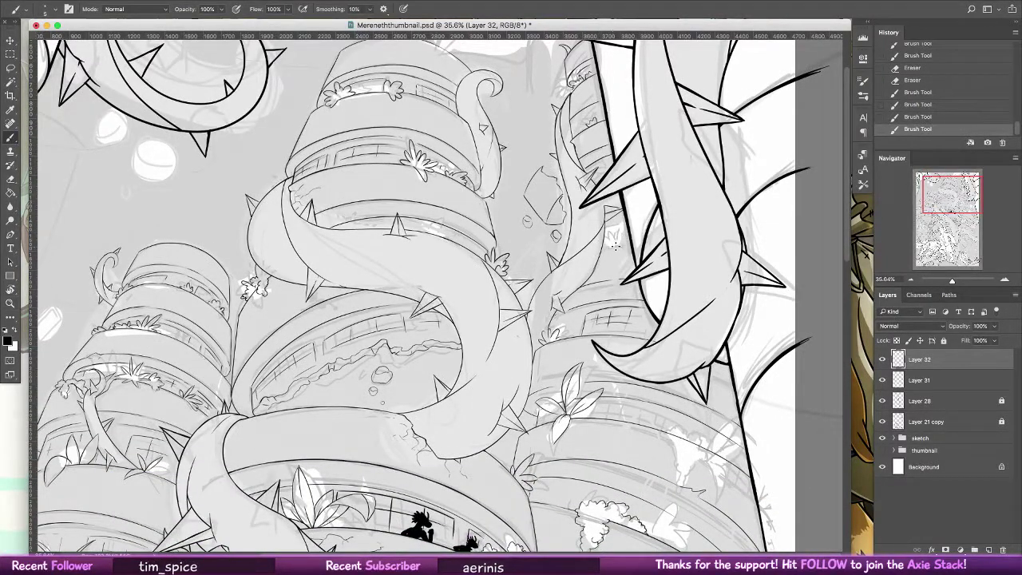
mouse_move(615, 246)
left_mouse_down()
mouse_move(614, 236)
mouse_move(639, 244)
left_mouse_up()
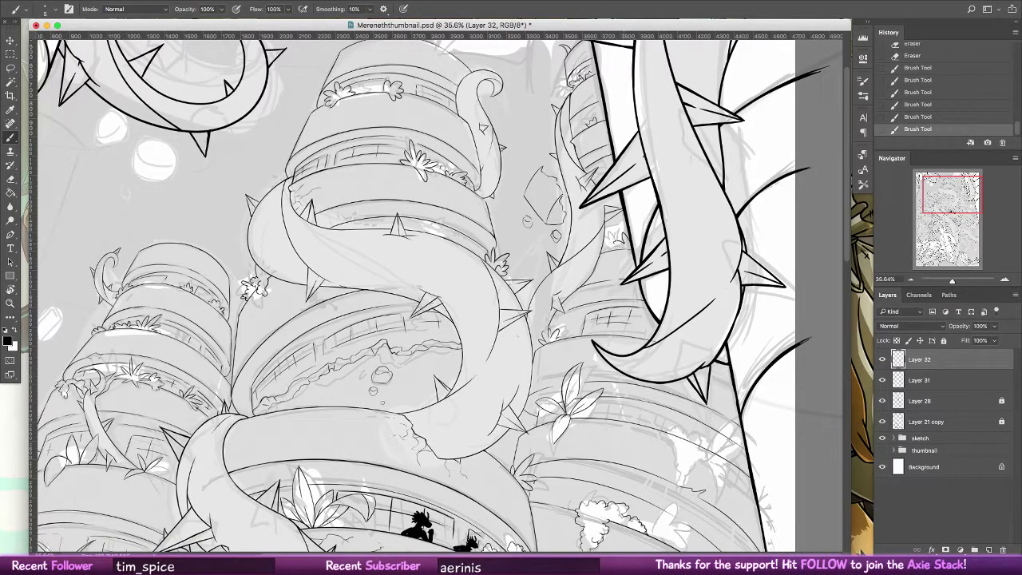
key("super+z")
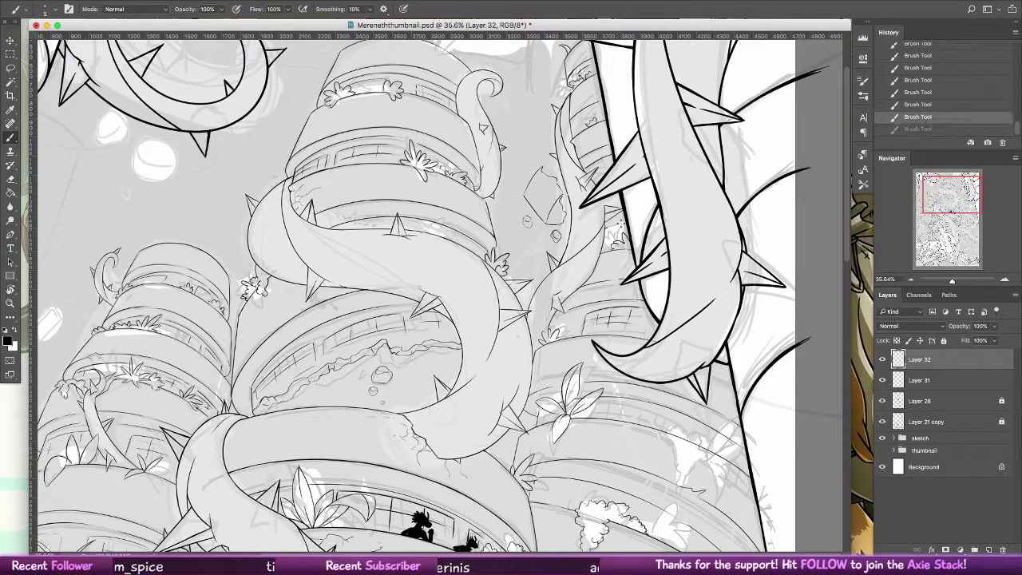
key("super+z")
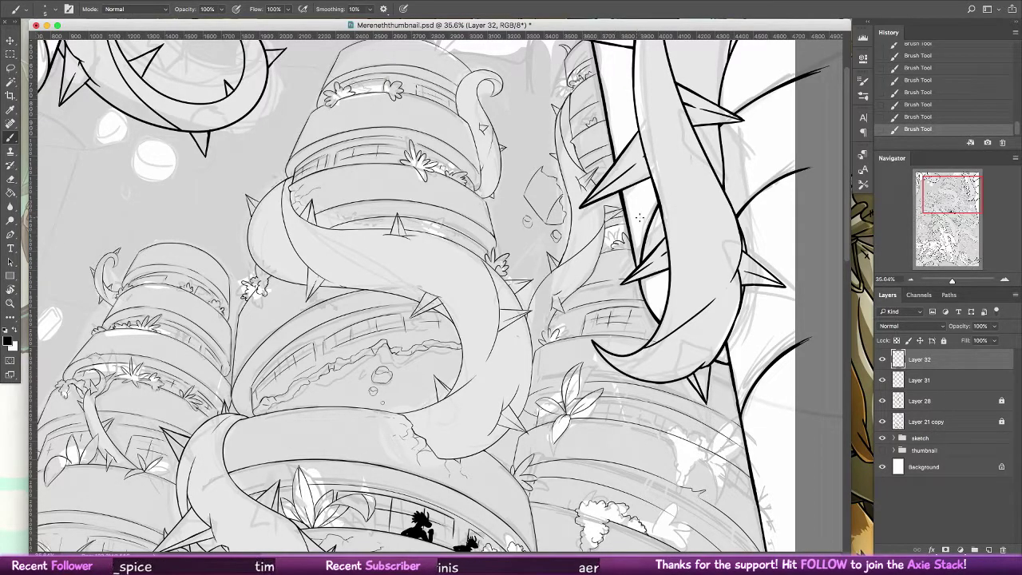
- Add a new layer above Layer 32
left_click_drag(647, 345, 663, 136)
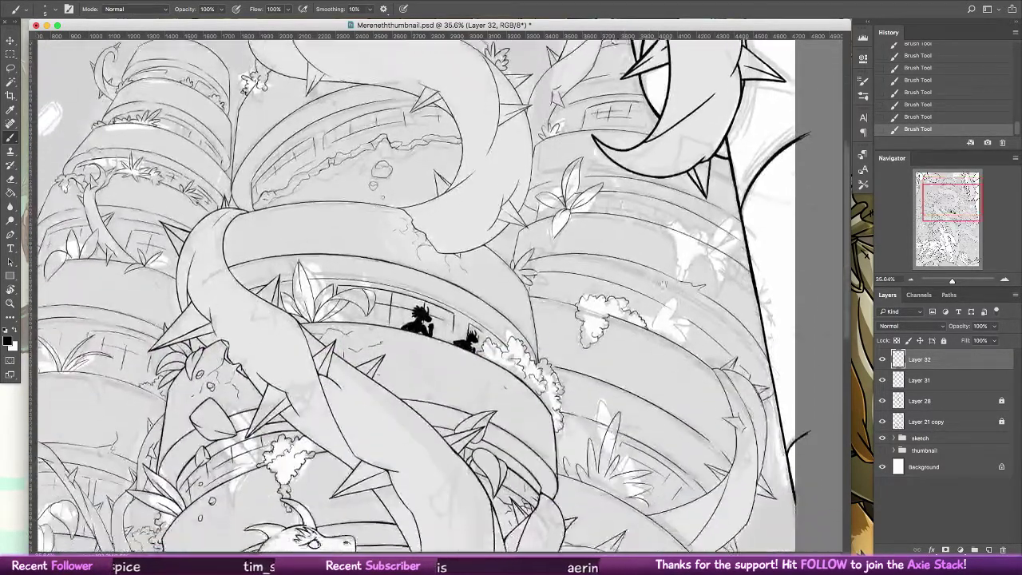
left_click_drag(787, 543, 775, 286)
scroll(774, 285, "down", 8)
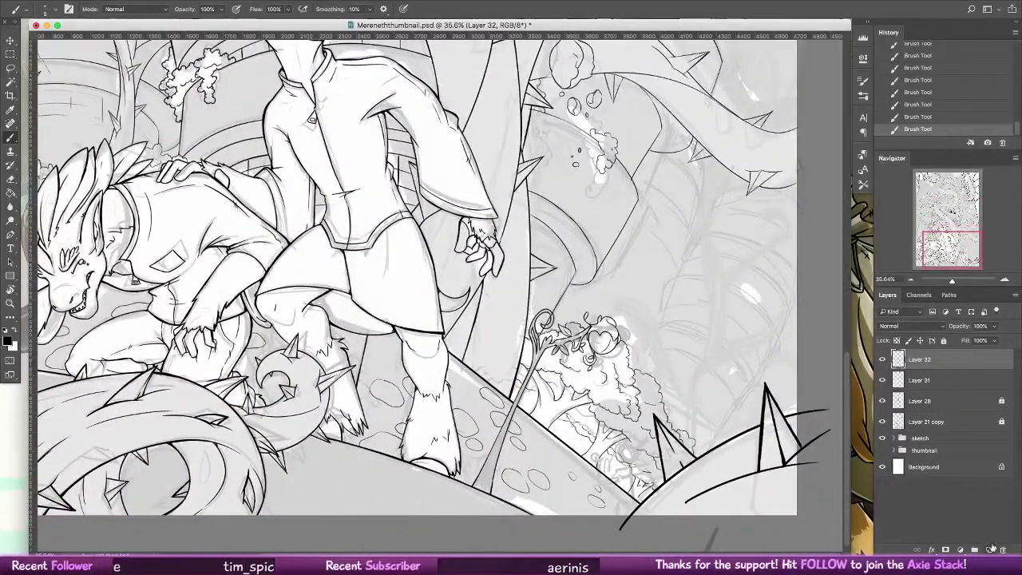
left_click(990, 549)
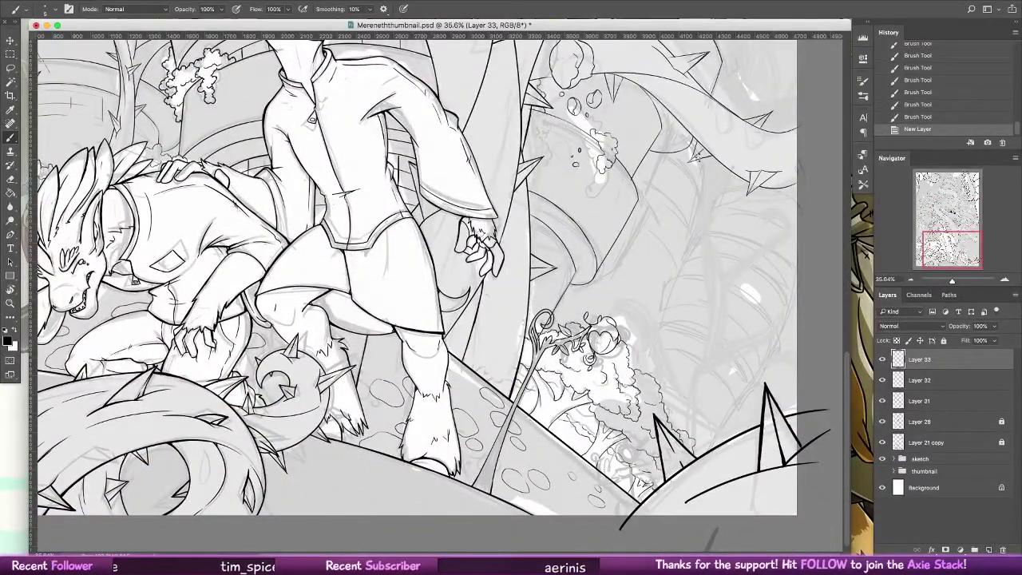
- Ink the outline of the hanging foliage cluster on the upper ledge of the tower beneath the large hooked vine, on Layer 33
key("super+z")
mouse_move(677, 45)
left_mouse_down()
mouse_move(677, 198)
mouse_move(747, 559)
left_mouse_up()
left_click_drag(686, 112, 679, 209)
left_click_drag(731, 550, 737, 167)
left_click_drag(726, 454, 724, 295)
left_click_drag(735, 104, 732, 564)
left_click_drag(675, 133, 673, 241)
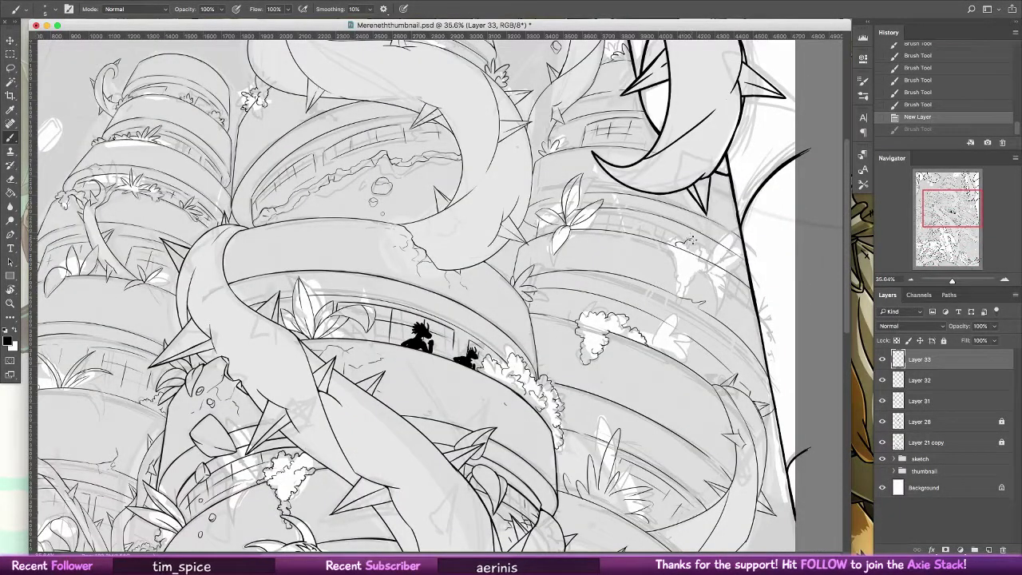
mouse_move(692, 239)
left_mouse_down()
mouse_move(691, 262)
mouse_move(717, 251)
left_mouse_up()
left_click(673, 206)
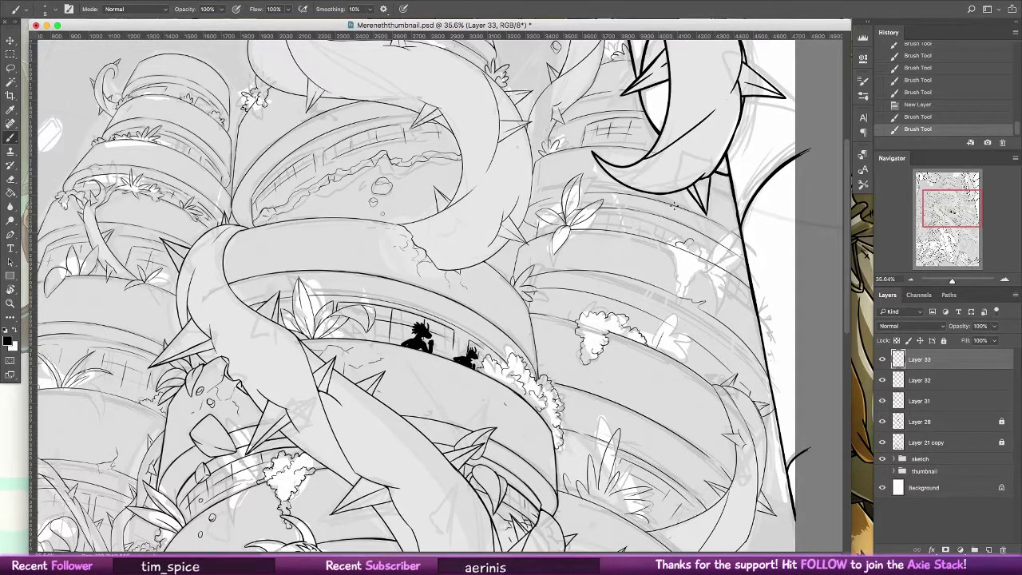
mouse_move(560, 296)
left_mouse_down()
mouse_move(556, 312)
mouse_move(570, 315)
mouse_move(544, 308)
left_mouse_up()
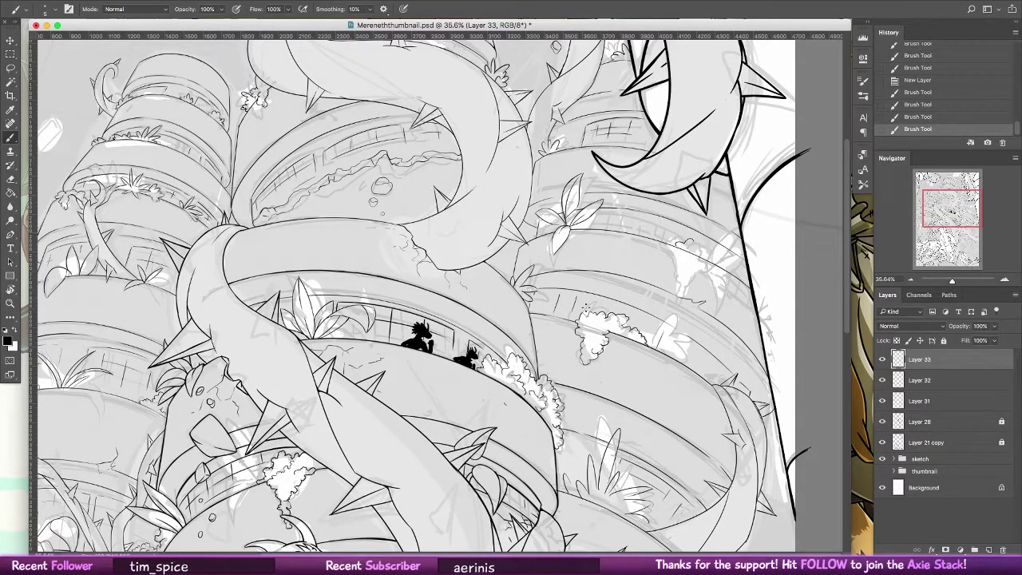
left_click_drag(693, 349, 729, 381)
left_click_drag(683, 341, 726, 354)
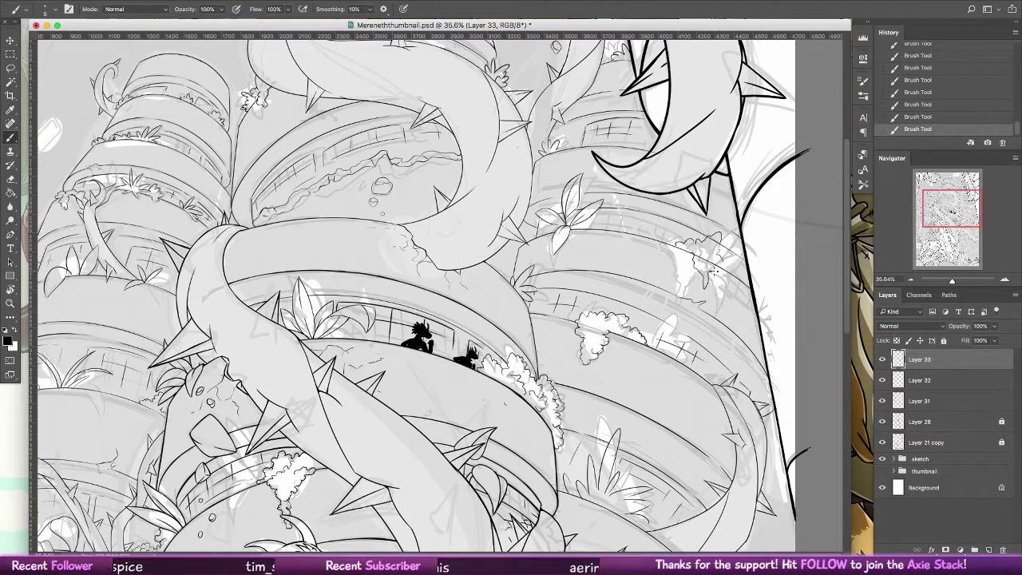
- Erase the ledge lines crossing the newly inked hanging foliage on Layer 31, using a 21 px eraser
key("e")
left_click(47, 188)
left_click(928, 386)
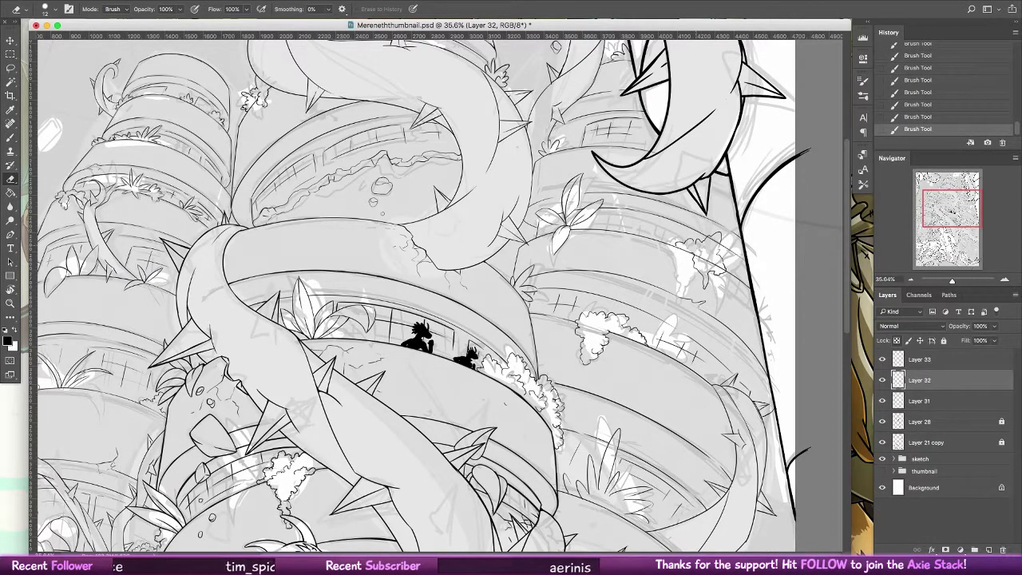
left_click(53, 8)
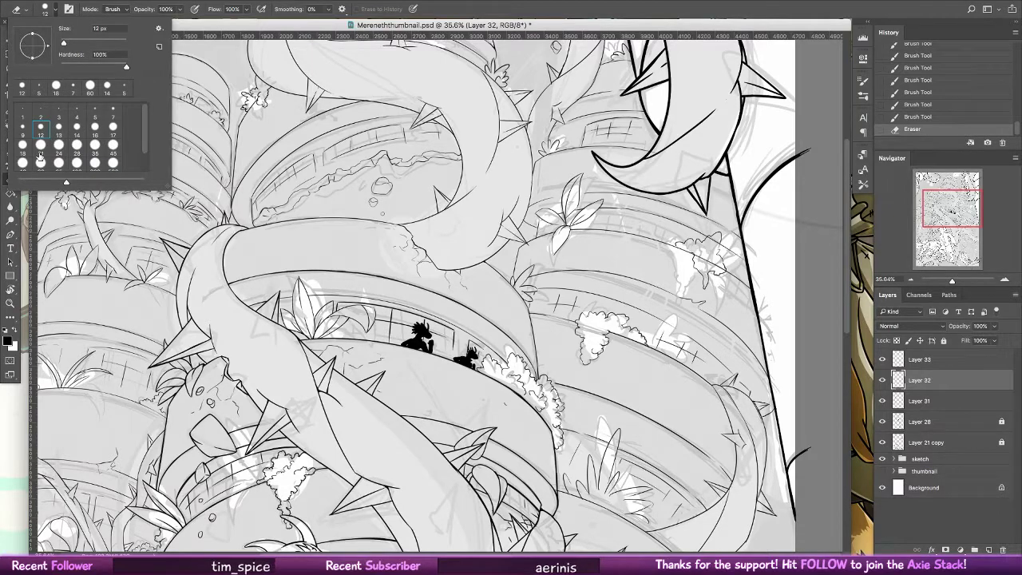
double_click(40, 151)
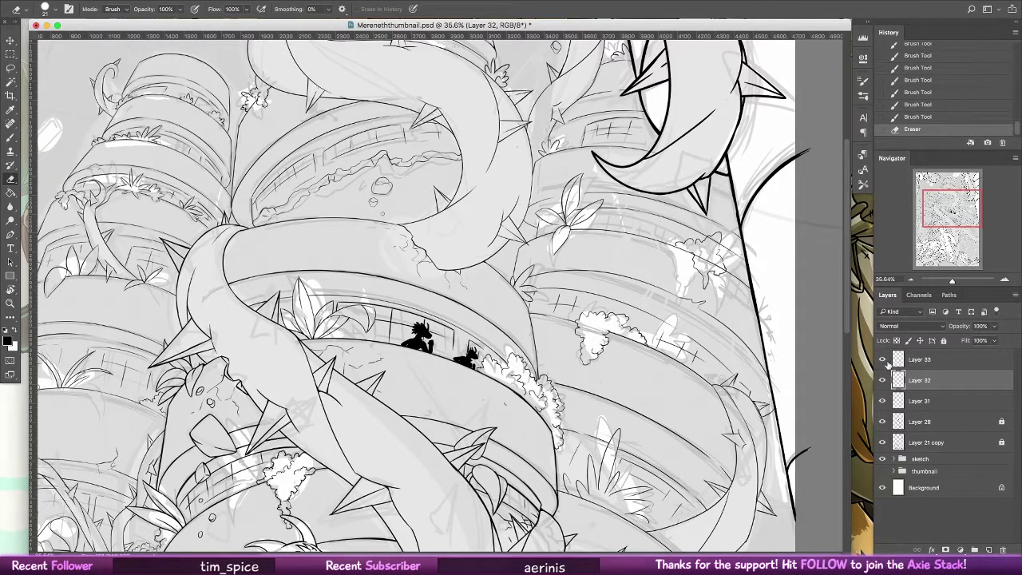
key("alt+bracketleft")
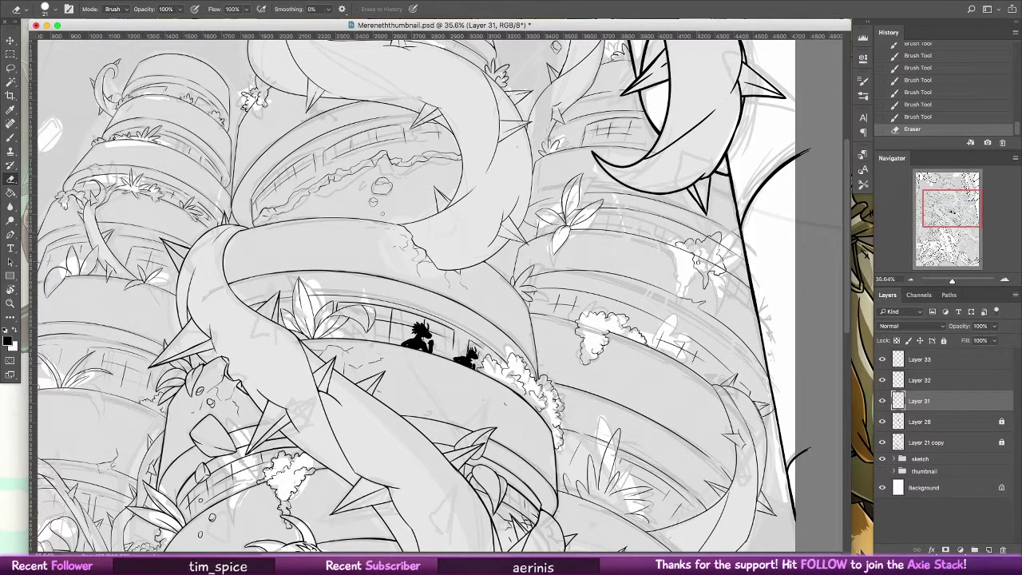
left_click_drag(718, 268, 711, 250)
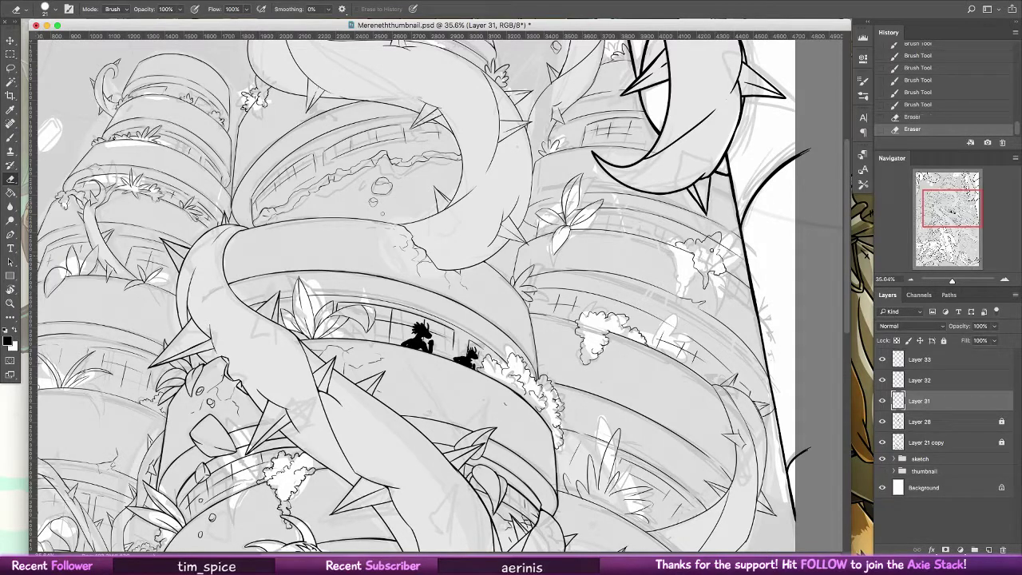
left_click(691, 168)
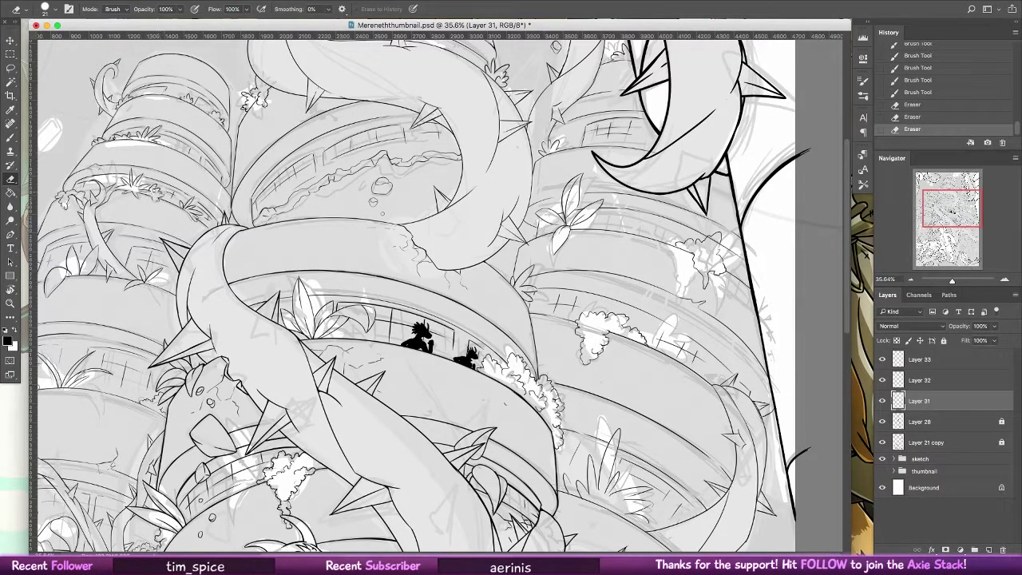
- Hide and reshow Layer 31 to check its line art, undo the stray brush stroke, and make Layer 33 active
key("b")
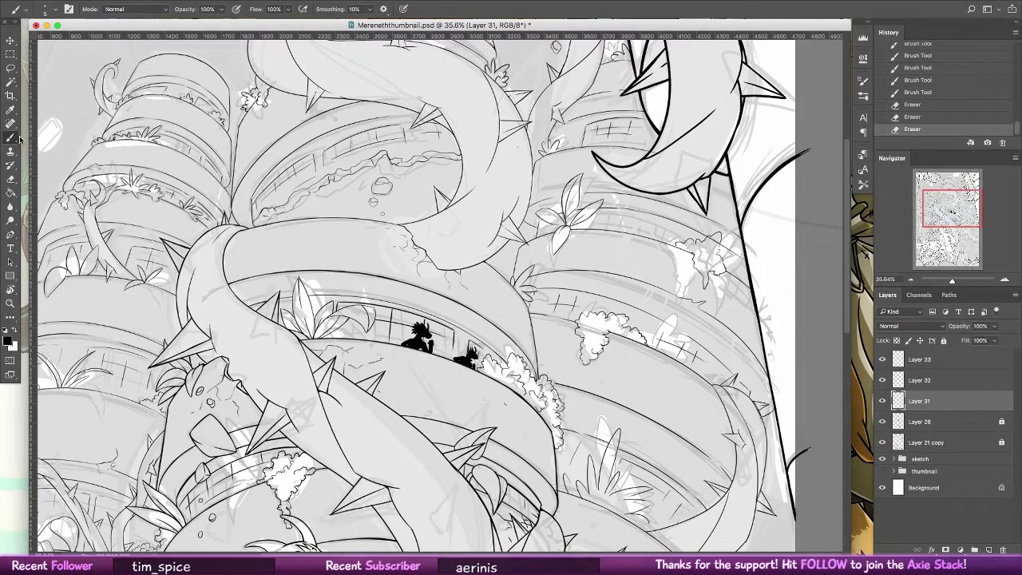
scroll(770, 329, "down", 6)
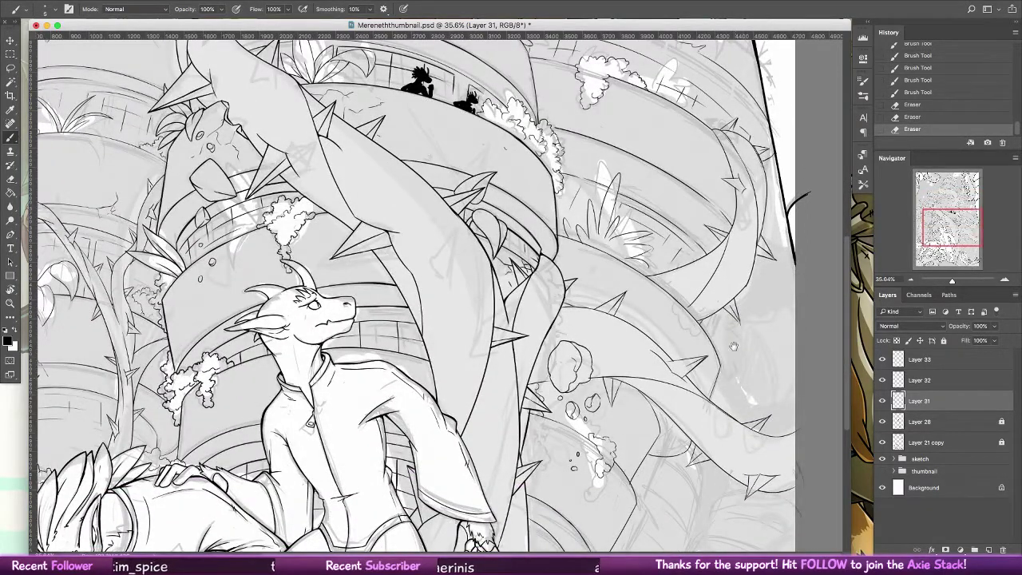
scroll(737, 385, "down", 4)
left_click(703, 366)
key("super+z")
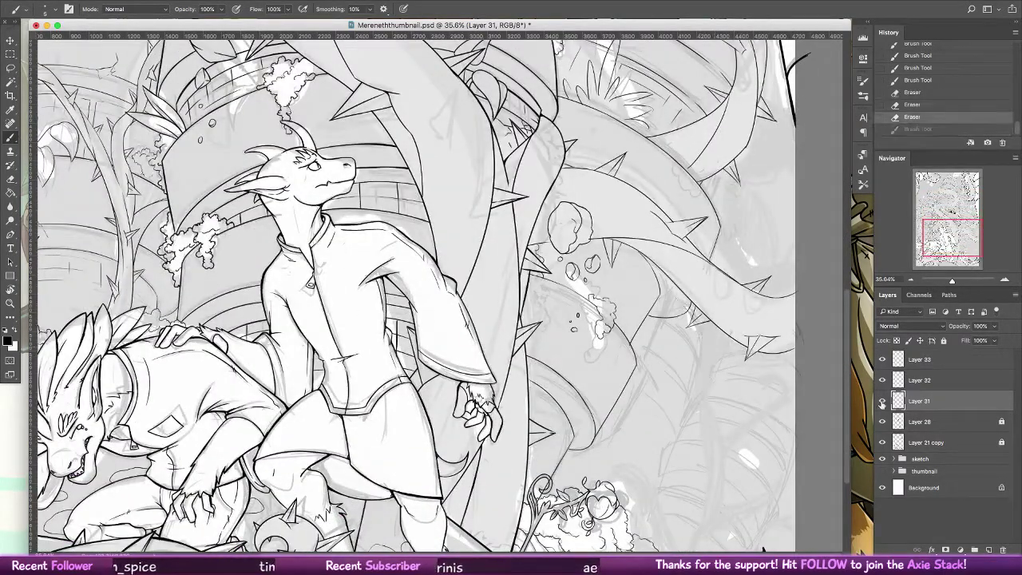
left_click(881, 401)
left_click(882, 401)
left_click(924, 360)
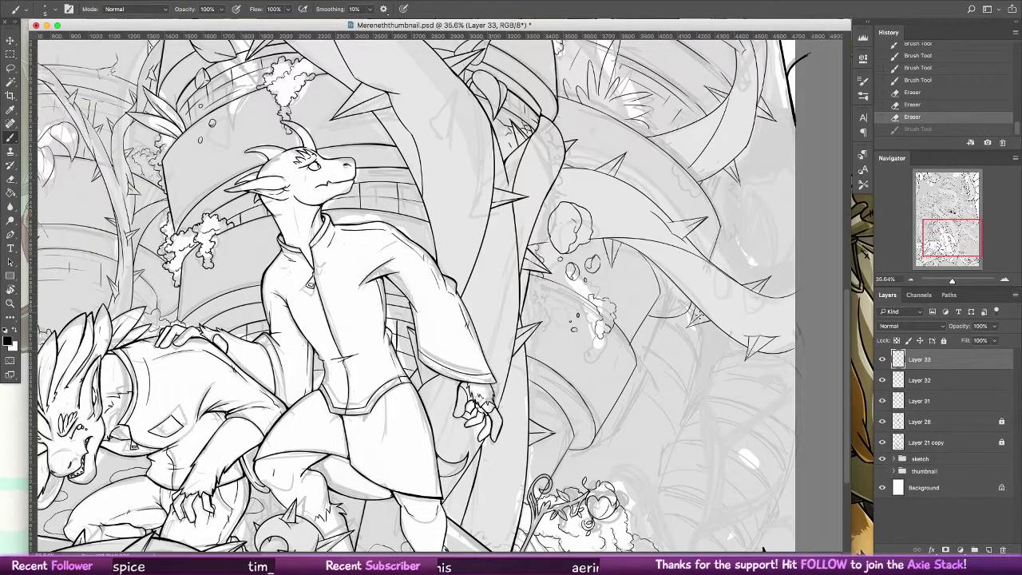
key("ctrl+z")
key("ctrl+z")
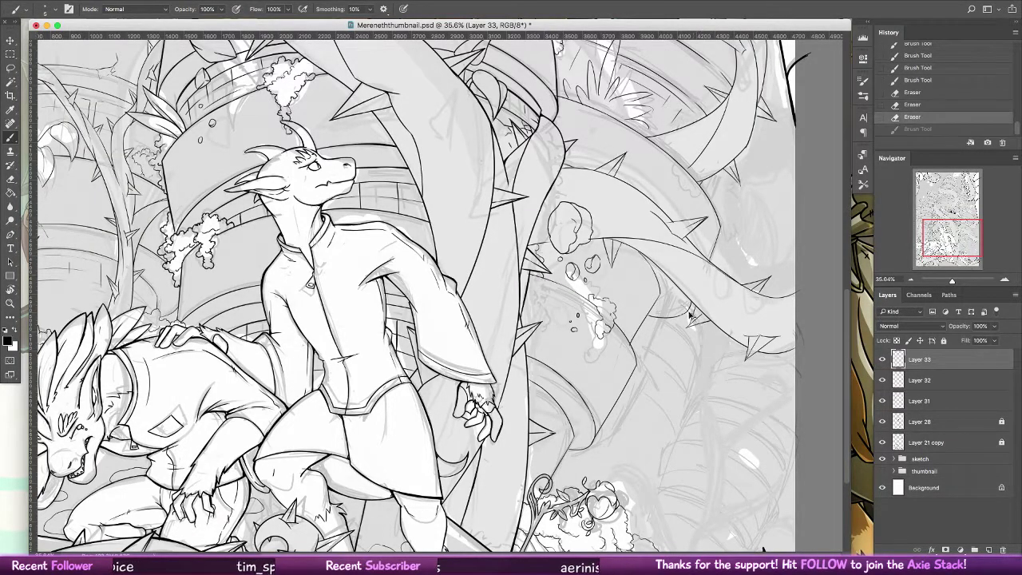
key("ctrl+z")
key("ctrl+z")
scroll(744, 206, "down", 3)
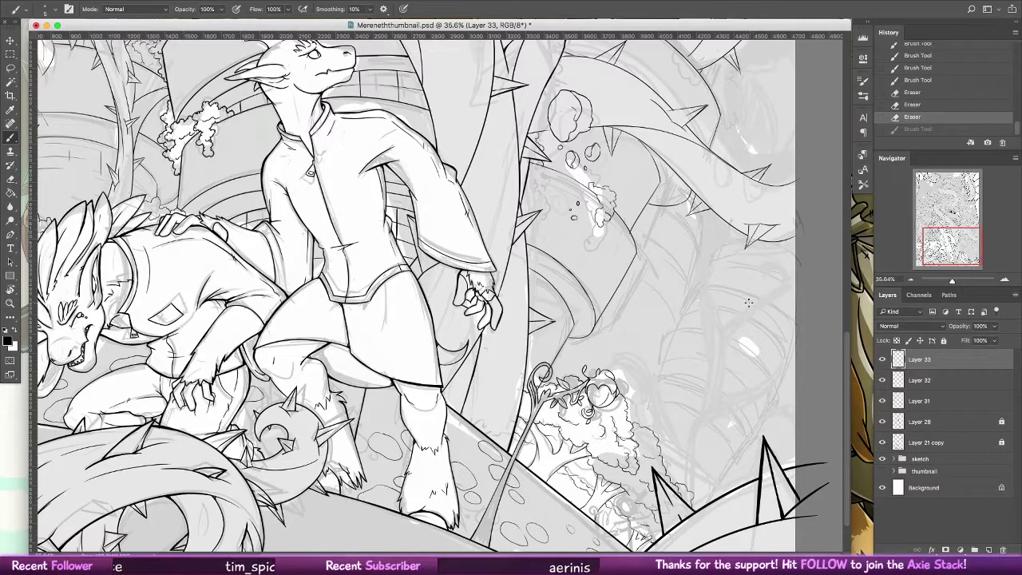
key("ctrl+z")
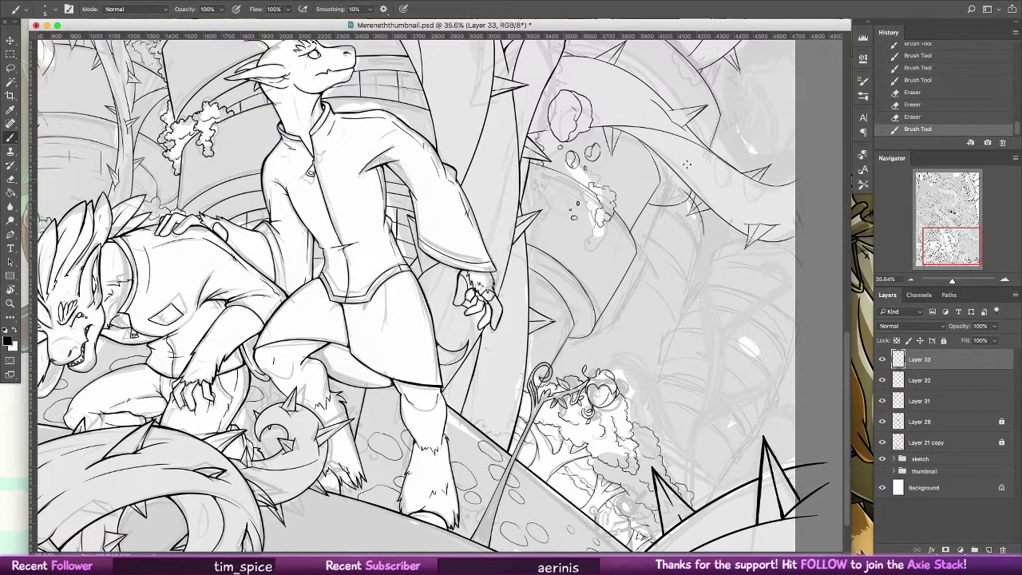
key("ctrl+z")
- Review the whole illustration, hiding and reshowing the sketch group to check the ink coverage
left_click_drag(396, 306, 527, 350)
left_click_drag(530, 72, 414, 88)
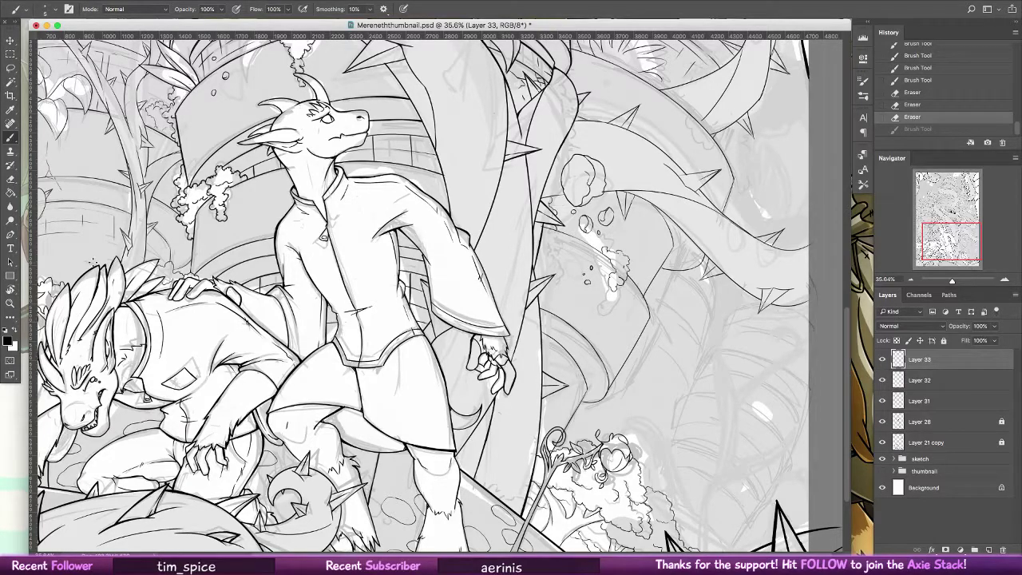
key("z")
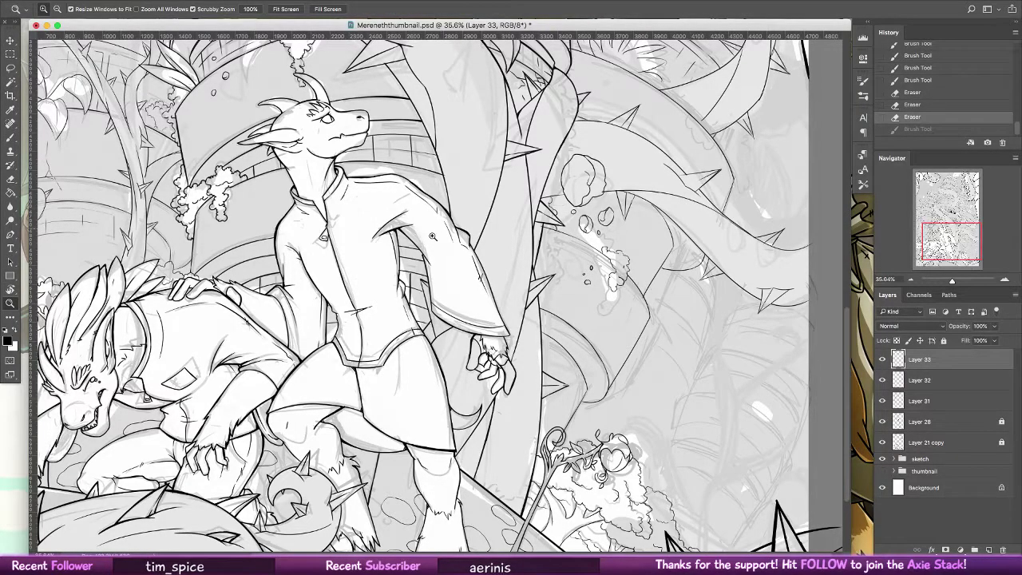
left_click_drag(433, 237, 352, 238)
key("super+0")
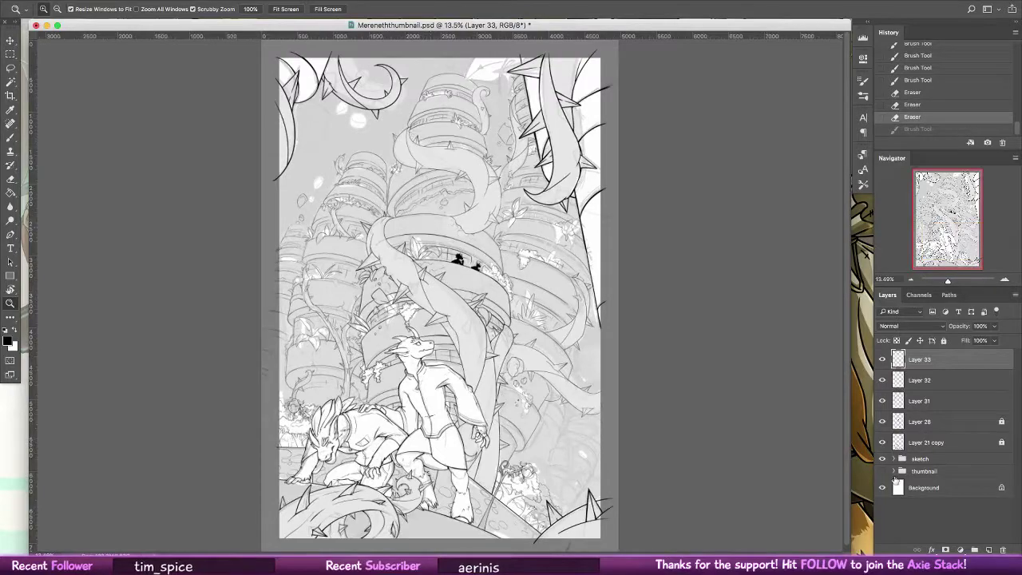
left_click(883, 459)
left_click(882, 459)
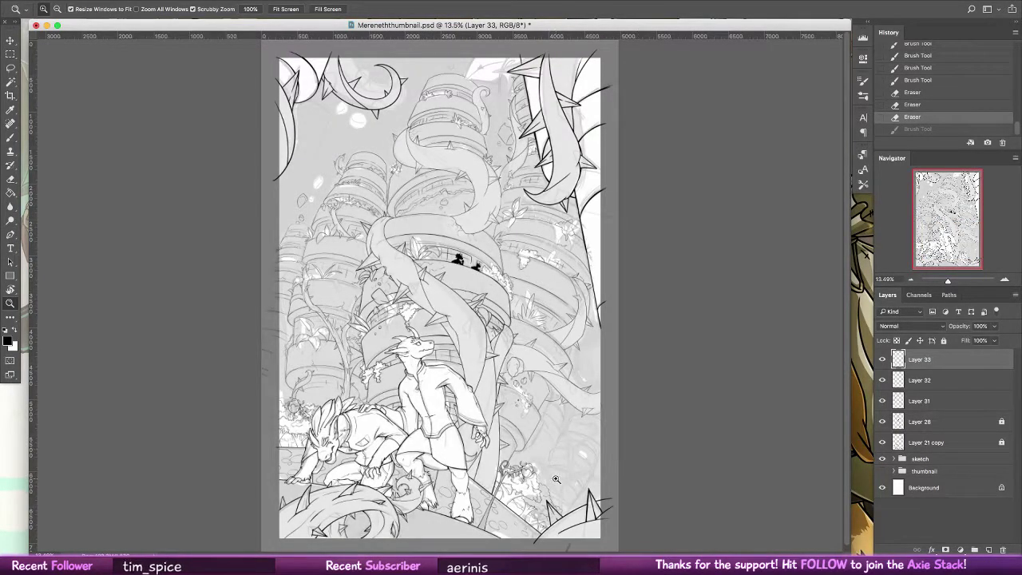
- Try to ink a curled vine contour rising behind the leafy bush and flowering stem, and undo the strokes
left_click_drag(556, 479, 640, 467)
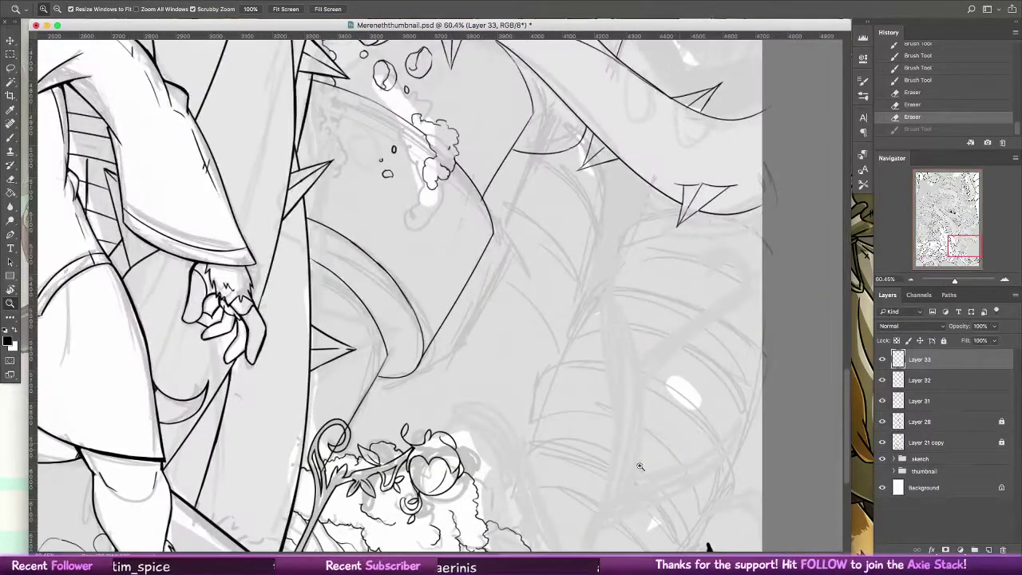
key("b")
scroll(588, 257, "down", 5)
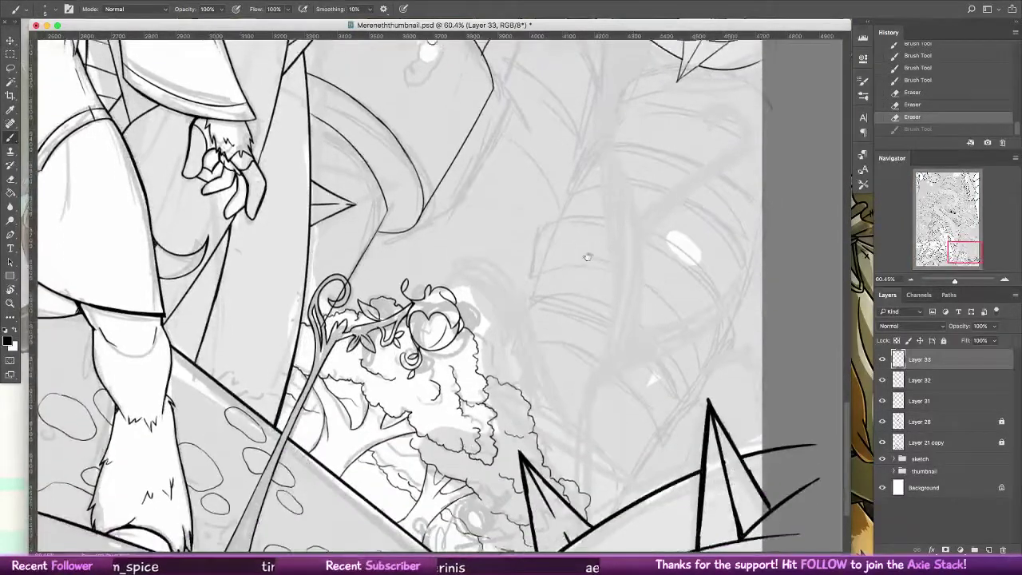
left_click_drag(588, 257, 588, 251)
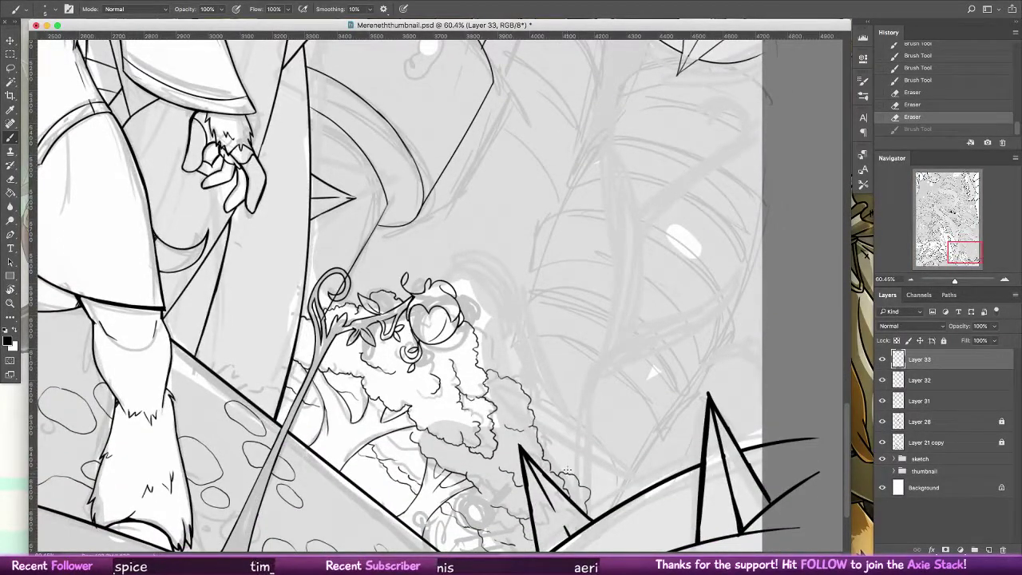
mouse_move(568, 470)
left_mouse_down()
mouse_move(480, 267)
mouse_move(457, 280)
mouse_move(480, 248)
left_mouse_up()
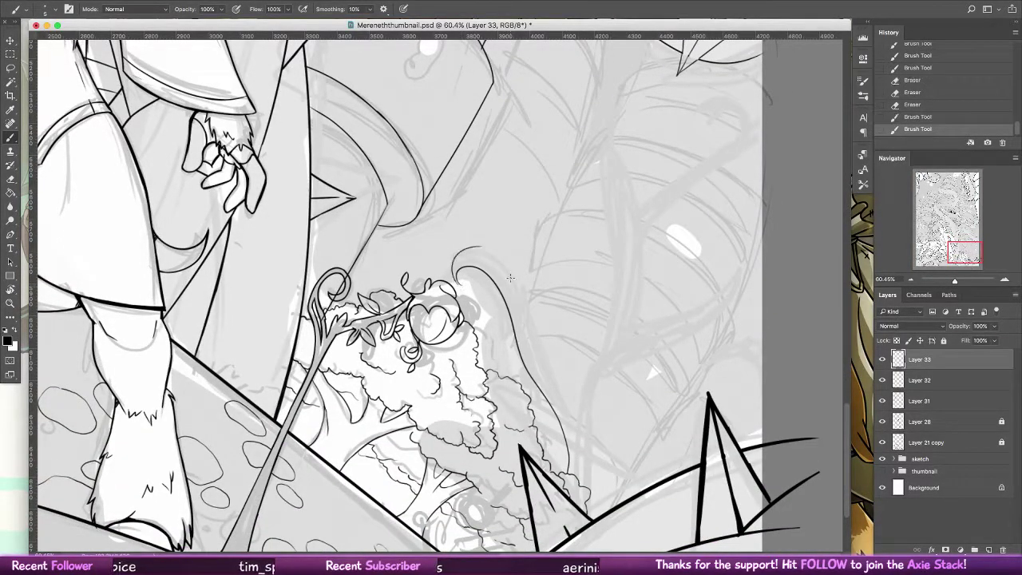
key("super+alt+z")
key("super+alt+z")
key("z")
left_click_drag(510, 278, 407, 278)
left_click_drag(351, 164, 424, 163)
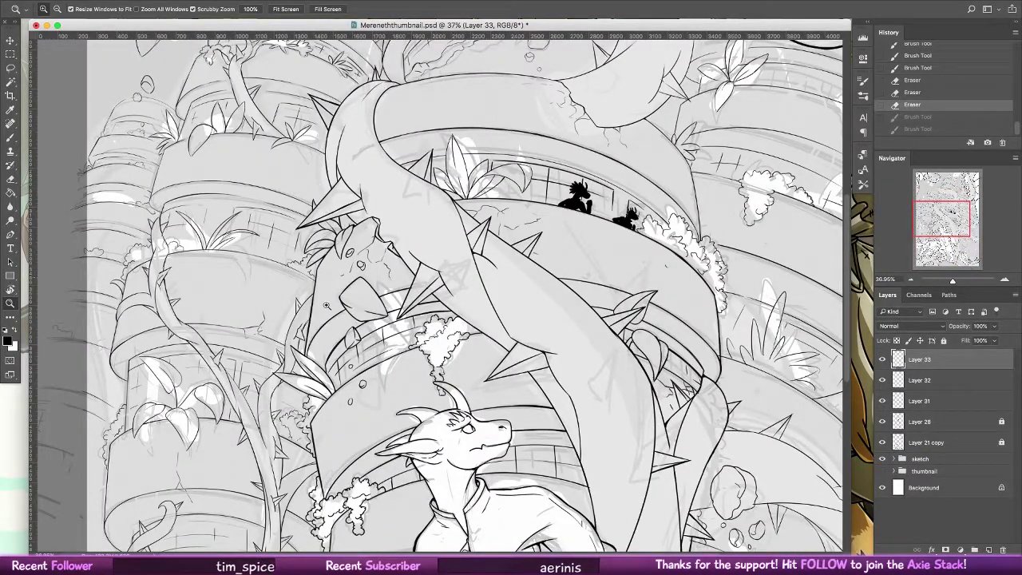
- Ink the curled vine and the long curved trunk contour rising behind the leafy bush on Layer 33
scroll(528, 384, "down", 5)
scroll(527, 384, "right", 3)
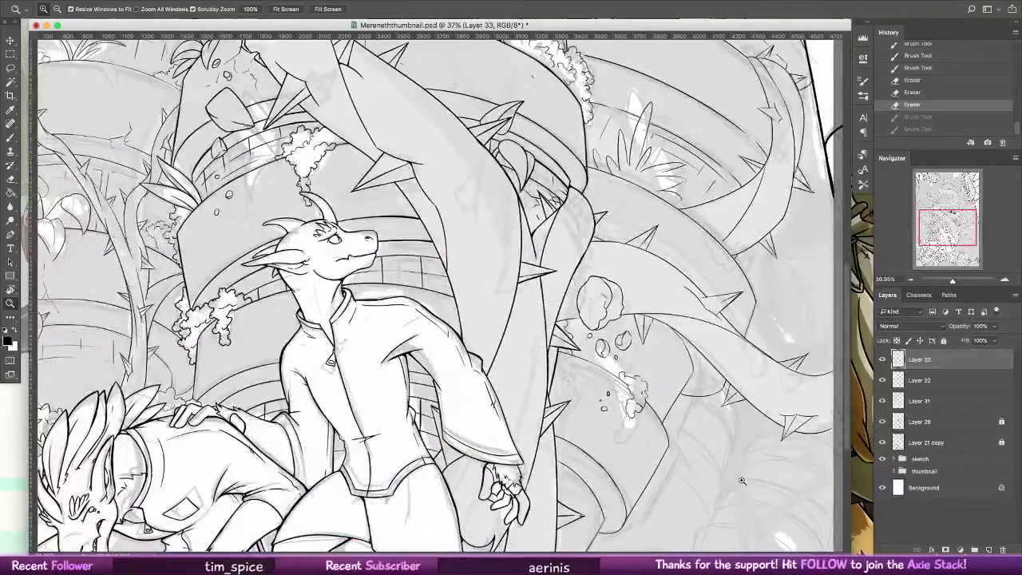
left_click_drag(742, 481, 702, 204)
left_click_drag(763, 282, 823, 281)
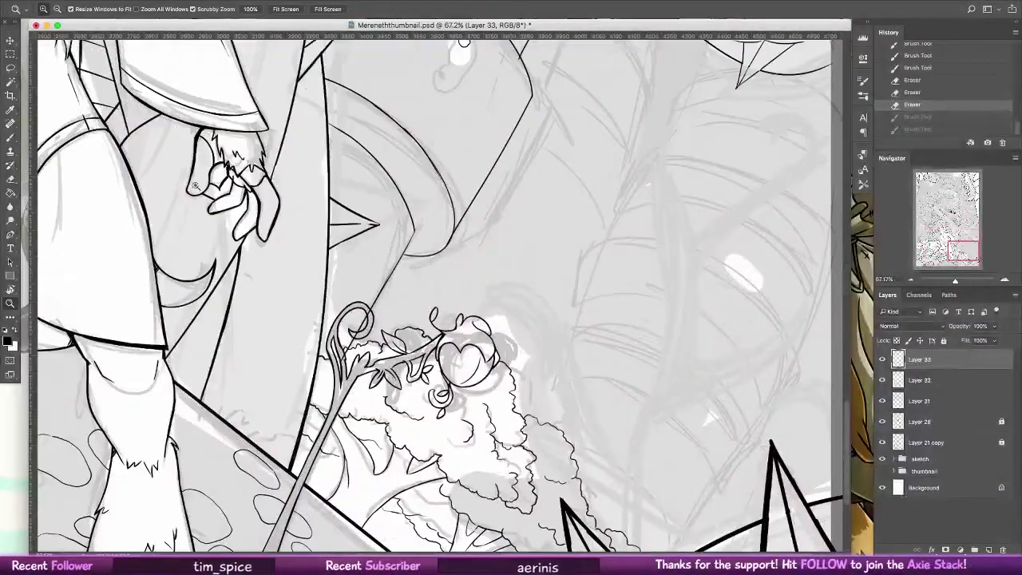
key("b")
scroll(695, 399, "down", 5)
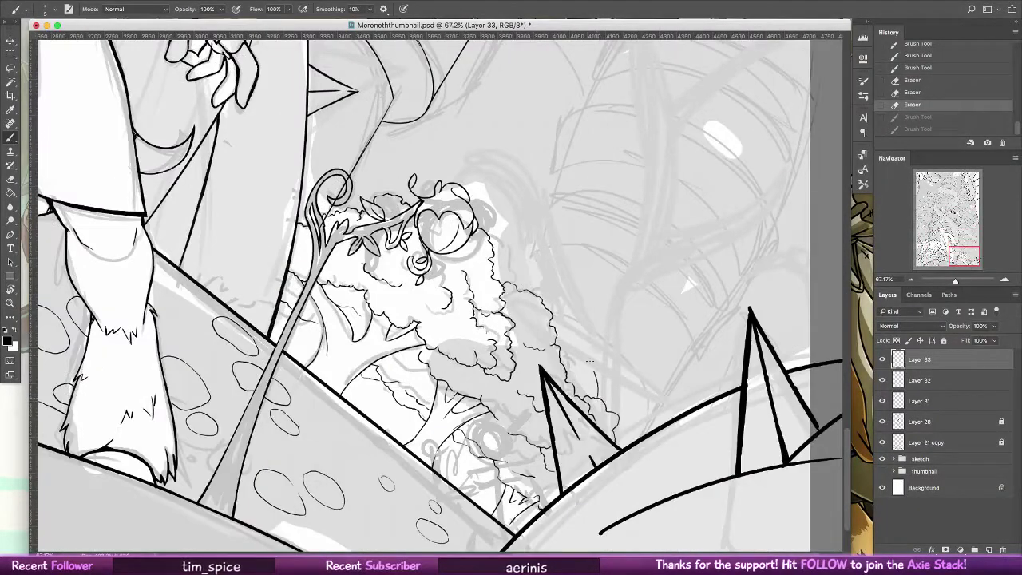
mouse_move(598, 398)
left_mouse_down()
mouse_move(534, 206)
mouse_move(531, 225)
mouse_move(581, 234)
mouse_move(591, 320)
mouse_move(628, 257)
mouse_move(637, 132)
mouse_move(629, 82)
mouse_move(613, 240)
left_mouse_up()
key("super+z")
key("ctrl+z")
left_click_drag(542, 253, 589, 294)
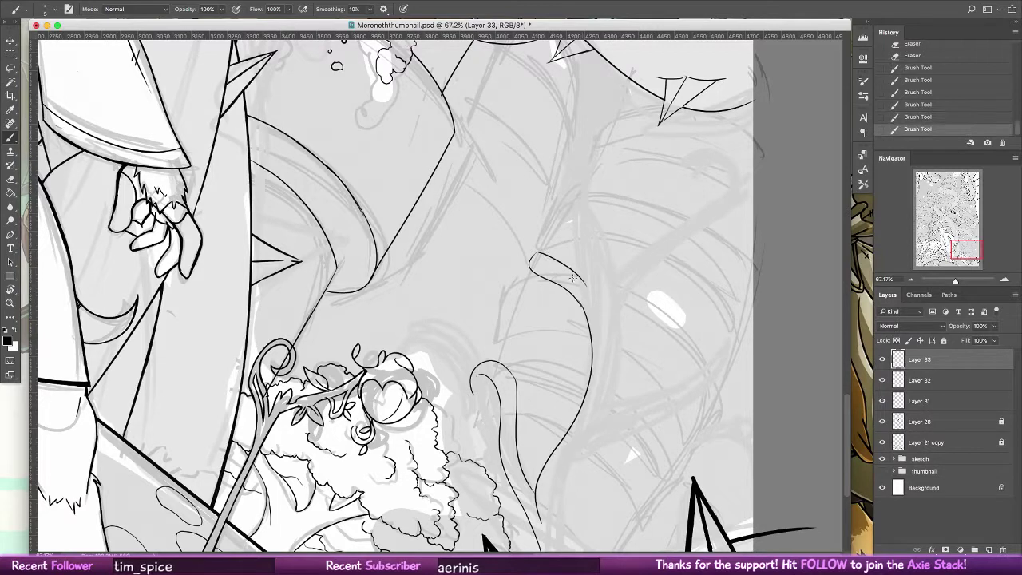
key("super+z")
left_click_drag(540, 253, 589, 293)
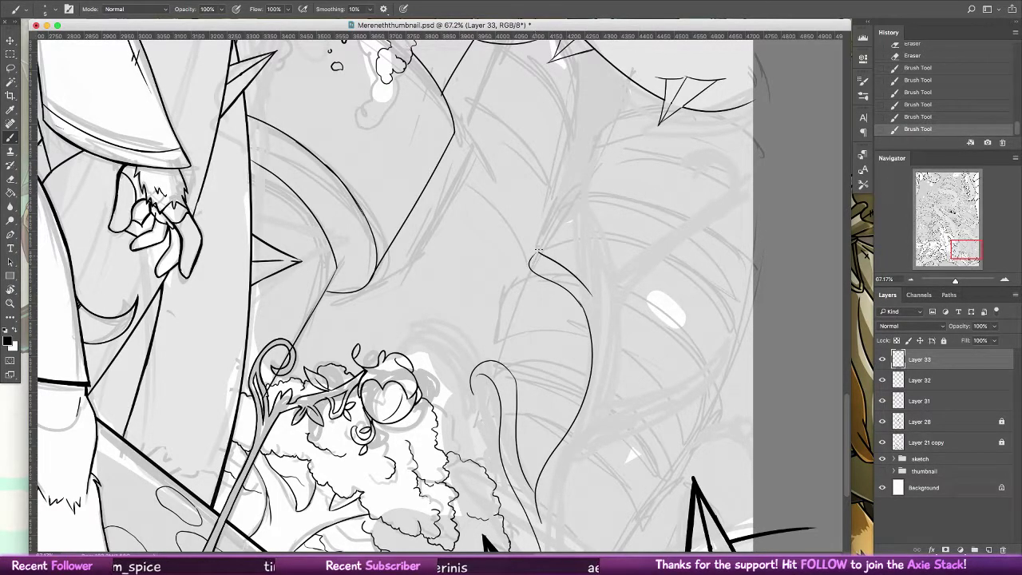
key("ctrl+z")
key("ctrl+z")
- Ink both edges of the short, wavy pointed branch growing from the vine trunk on its bush side
mouse_move(571, 292)
left_mouse_down()
mouse_move(522, 247)
mouse_move(511, 206)
mouse_move(540, 206)
left_mouse_up()
key("super+z")
key("super+z")
left_click_drag(581, 304, 566, 291)
key("ctrl+shift+z")
key("ctrl+shift+z")
key("ctrl+shift+z")
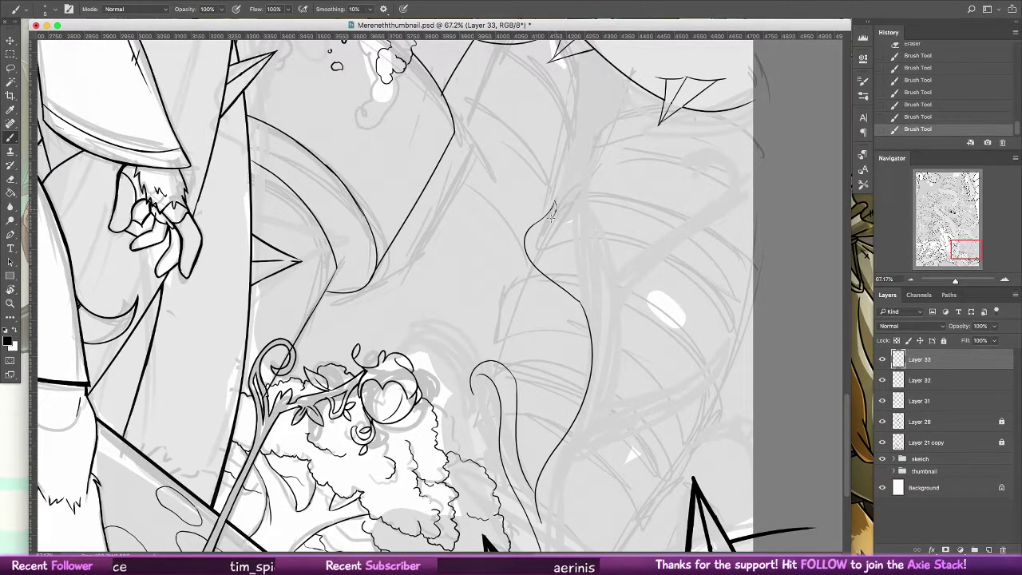
mouse_move(555, 209)
left_mouse_down()
mouse_move(548, 257)
mouse_move(591, 304)
left_mouse_up()
key("super+z")
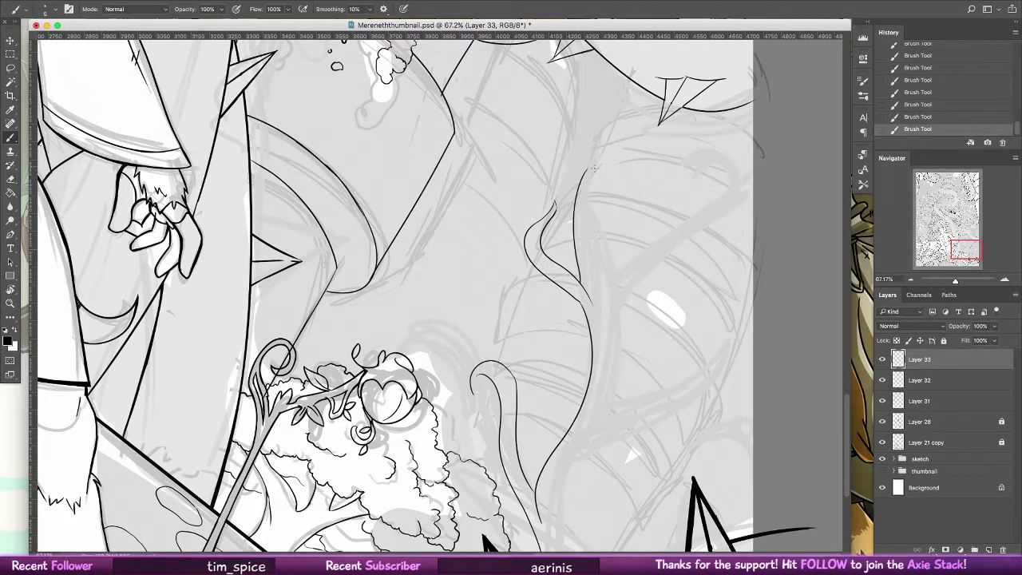
- Ink the trunk's central pointed tip and the long hooked branch beside it, continuing their contours down to the fork
left_click_drag(579, 273, 588, 172)
key("ctrl+z")
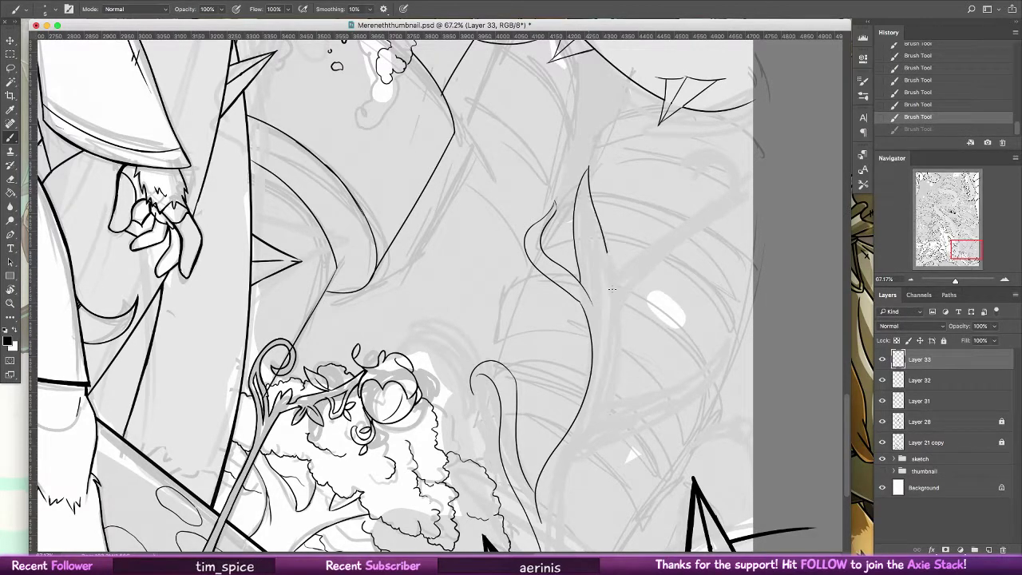
key("ctrl+shift+z")
mouse_move(612, 281)
left_mouse_down()
mouse_move(734, 172)
mouse_move(647, 281)
left_mouse_up()
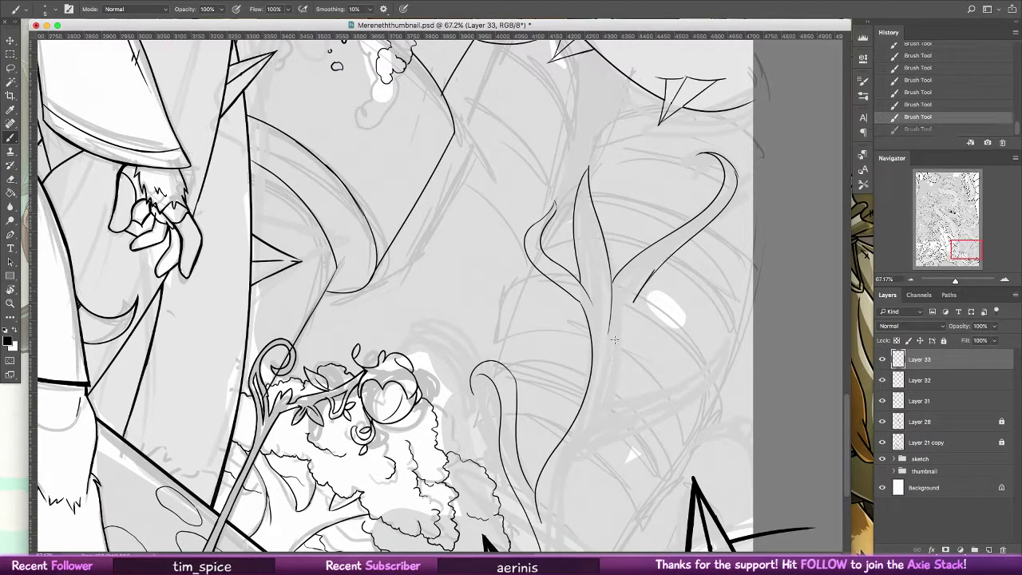
scroll(622, 243, "down", 3)
left_click_drag(621, 233, 593, 326)
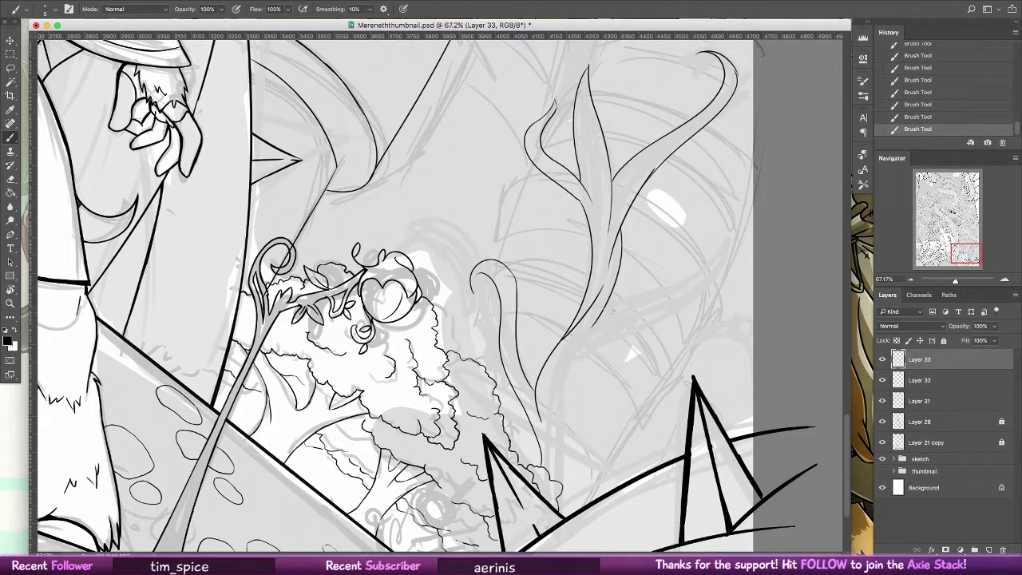
key("ctrl+z")
- Ink the upper contour and tip of the lower branch sweeping from the trunk toward the canvas edge
mouse_move(601, 310)
left_mouse_down()
mouse_move(723, 226)
mouse_move(693, 280)
left_mouse_up()
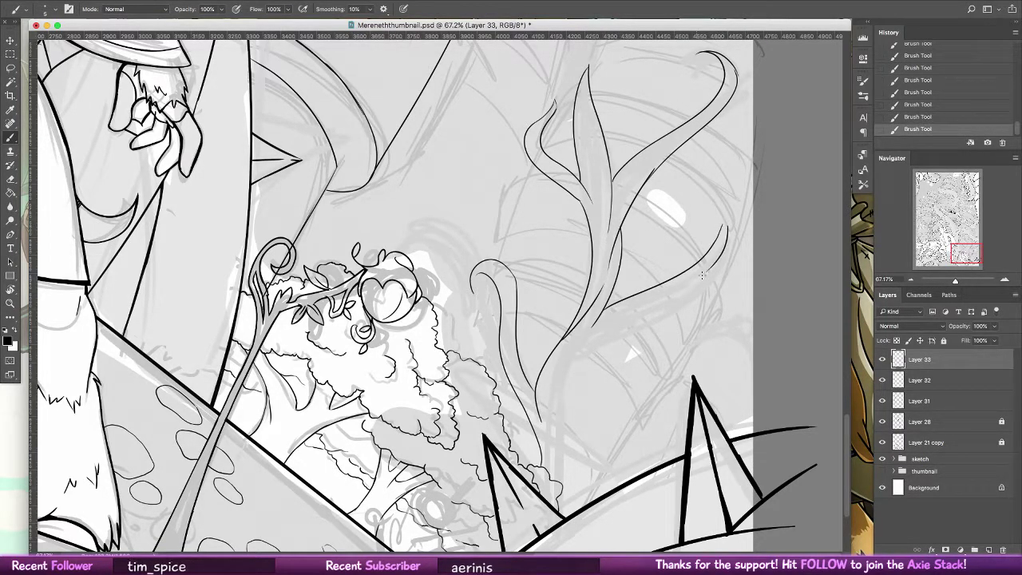
key("ctrl+z")
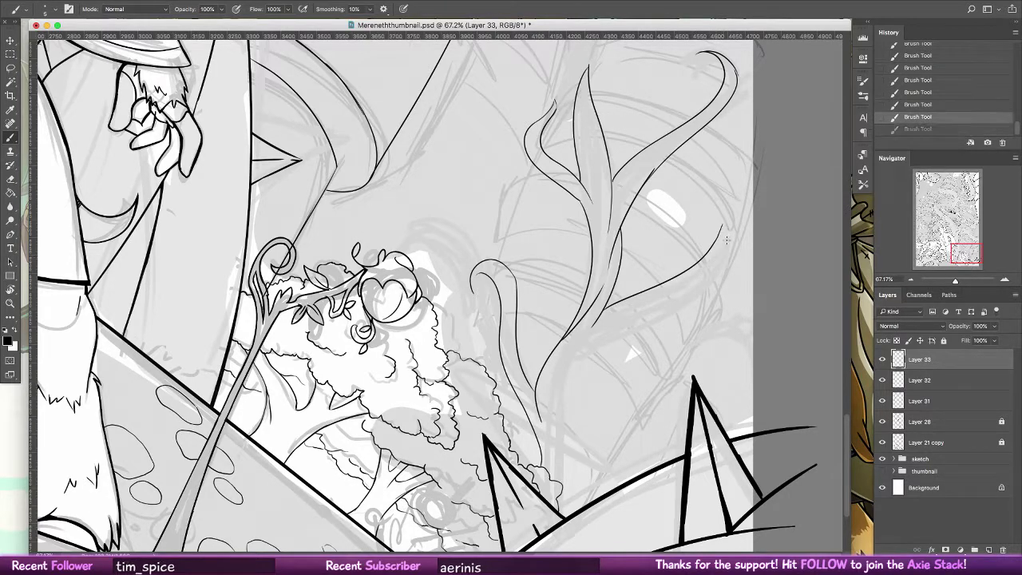
left_click_drag(728, 229, 709, 276)
scroll(707, 292, "down", 3)
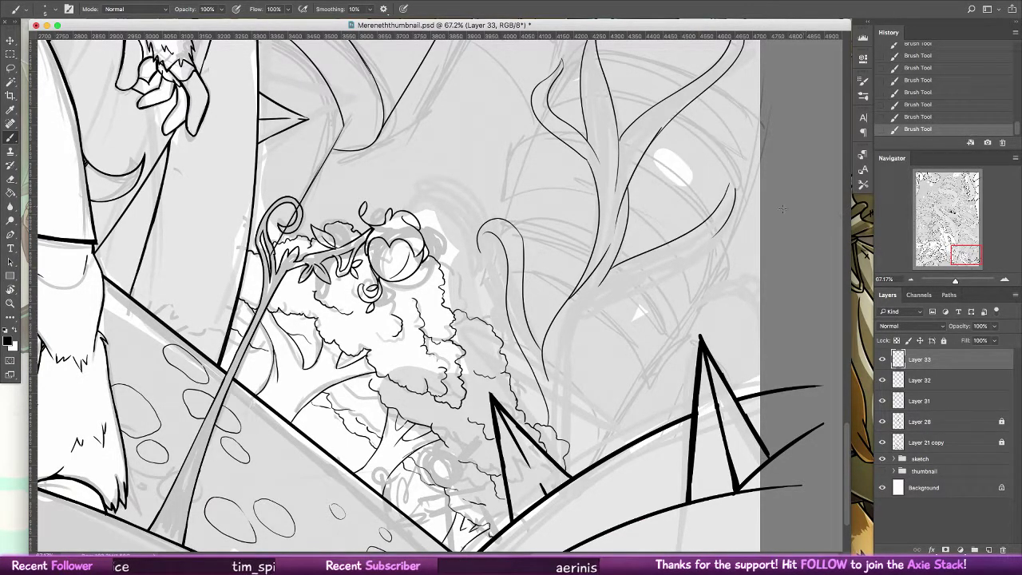
- Ink the underside of the lower branch and continue the trunk's outer contour down to the spiked foreground vine
left_click_drag(717, 227, 633, 292)
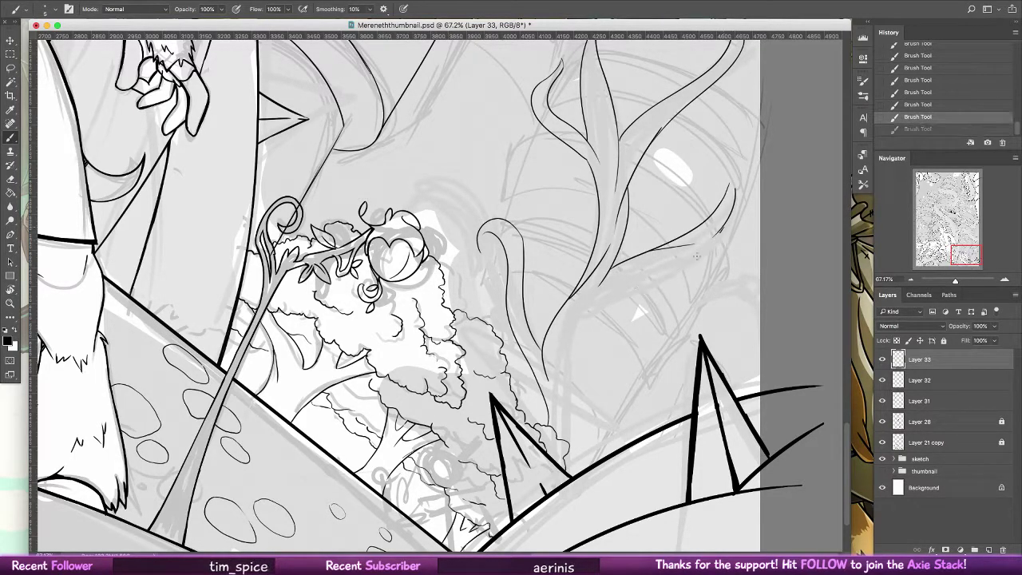
mouse_move(722, 233)
left_mouse_down()
mouse_move(614, 292)
mouse_move(577, 385)
left_mouse_up()
key("super+z")
mouse_move(618, 293)
left_mouse_down()
mouse_move(589, 318)
mouse_move(565, 385)
left_mouse_up()
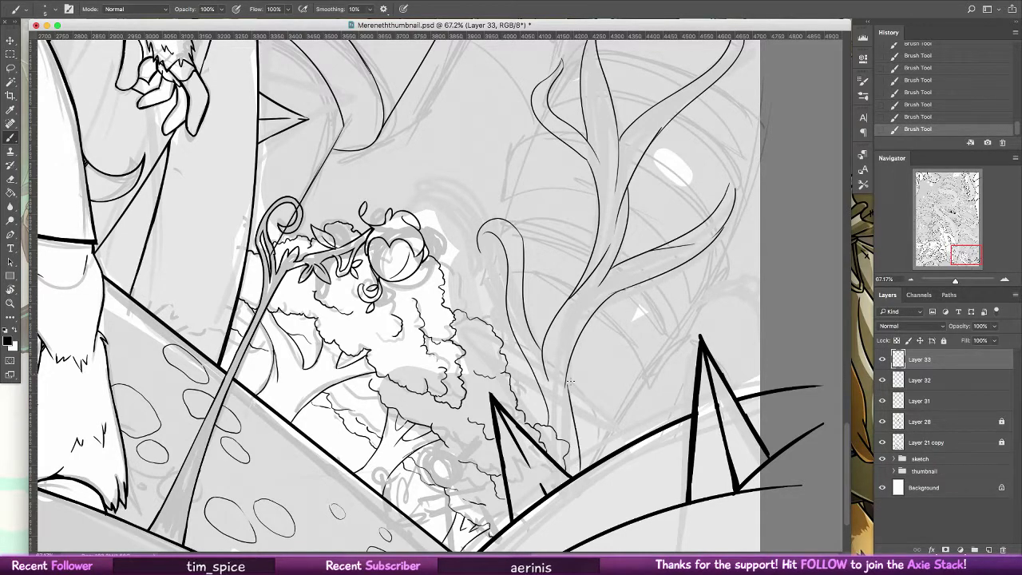
key("super+z")
left_click_drag(580, 470, 572, 361)
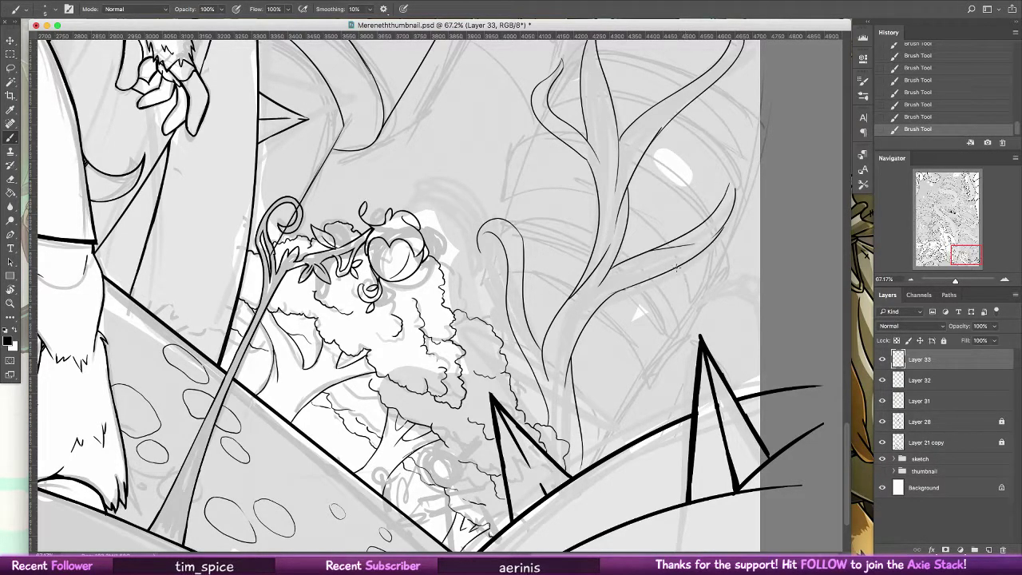
- Ink the tower's outer edge below the curled vine and the short ledge line between that vine and the trunk
left_click_drag(491, 236, 480, 284)
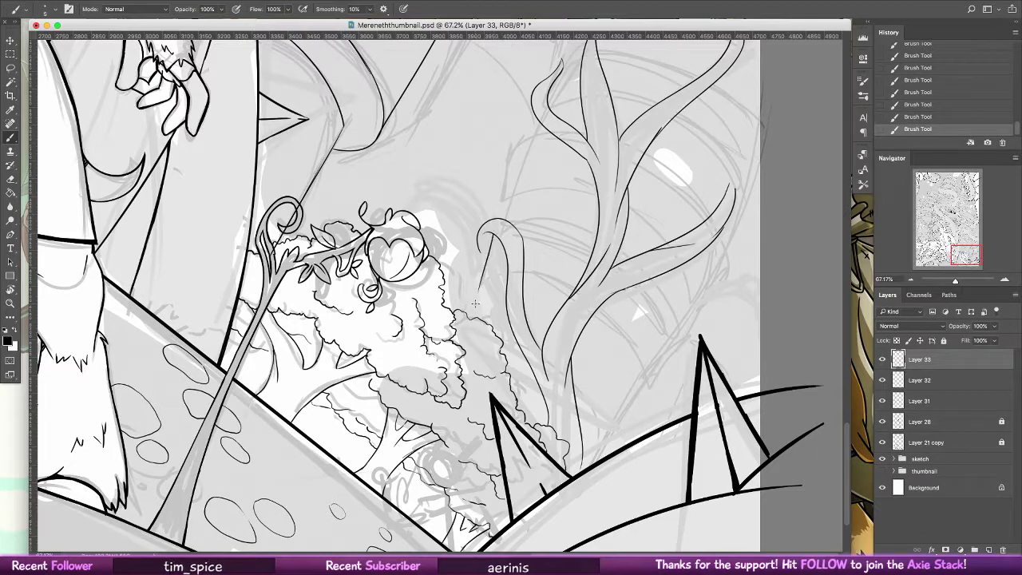
key("ctrl+z")
left_click_drag(491, 238, 484, 289)
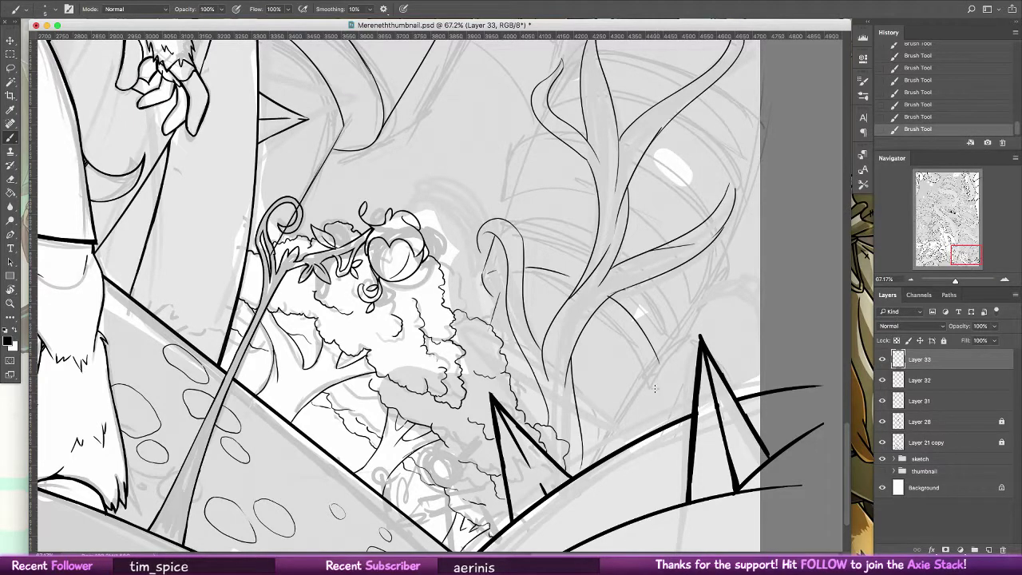
- Ink the curved ledge lines and tower wall below the lower branch, plus the small foliage at the trunk's base
key("super+alt+z")
key("super+alt+z")
left_click_drag(615, 296, 656, 351)
key("super+alt+z")
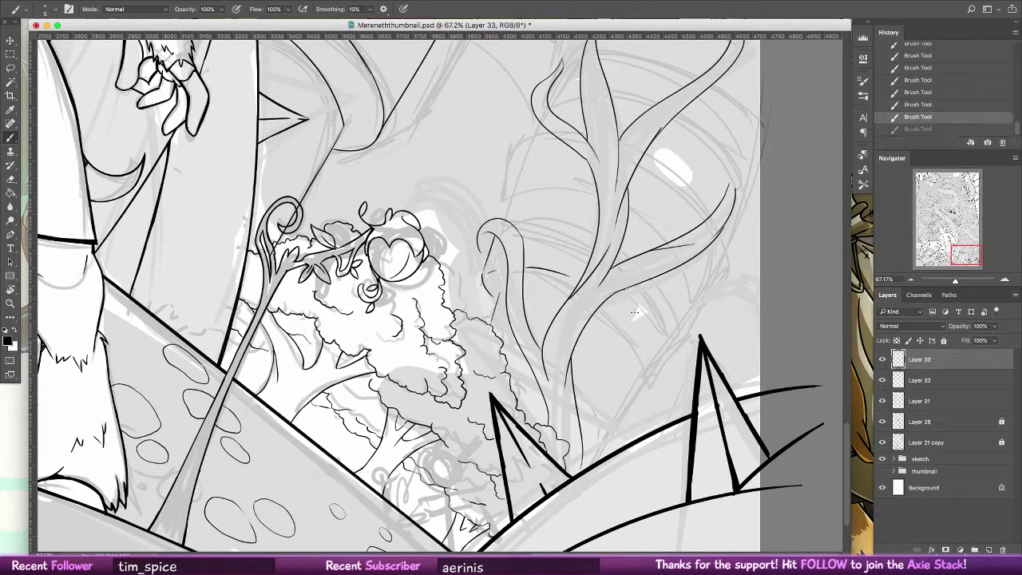
mouse_move(617, 296)
left_mouse_down()
mouse_move(653, 404)
mouse_move(654, 343)
mouse_move(655, 380)
mouse_move(627, 398)
mouse_move(631, 330)
mouse_move(604, 310)
mouse_move(642, 357)
mouse_move(645, 390)
mouse_move(642, 368)
mouse_move(613, 425)
left_mouse_up()
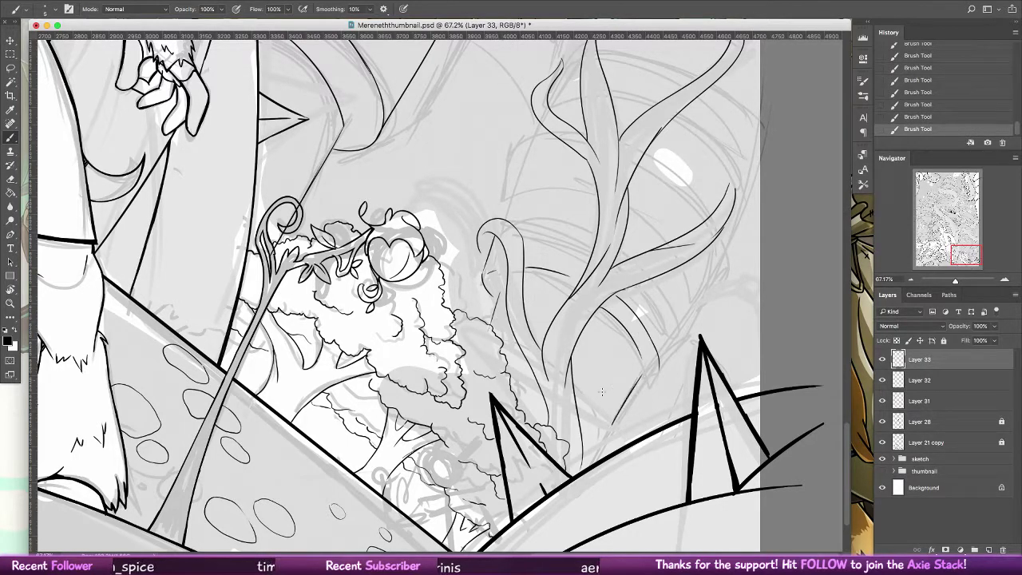
key("super+z")
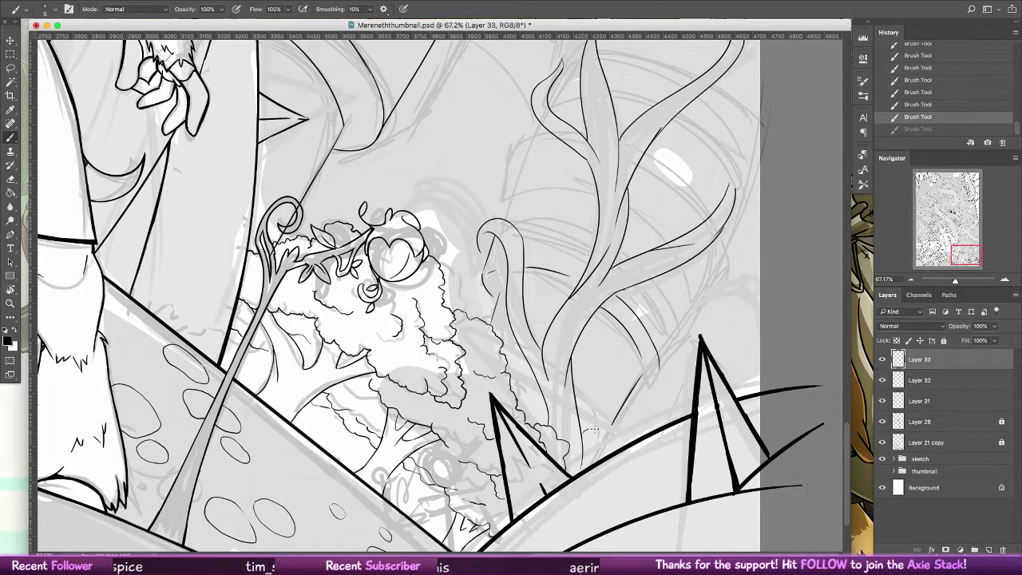
left_click_drag(594, 429, 623, 446)
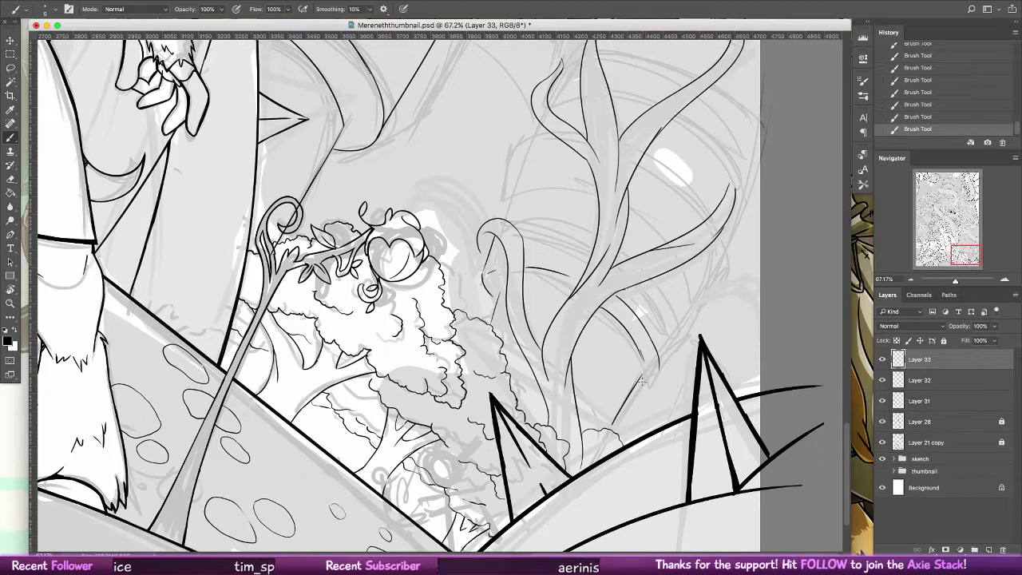
- Close the rounded end of the lowest ledge and ink the band line running from the curled vine to the trunk
key("super+z")
key("super+z")
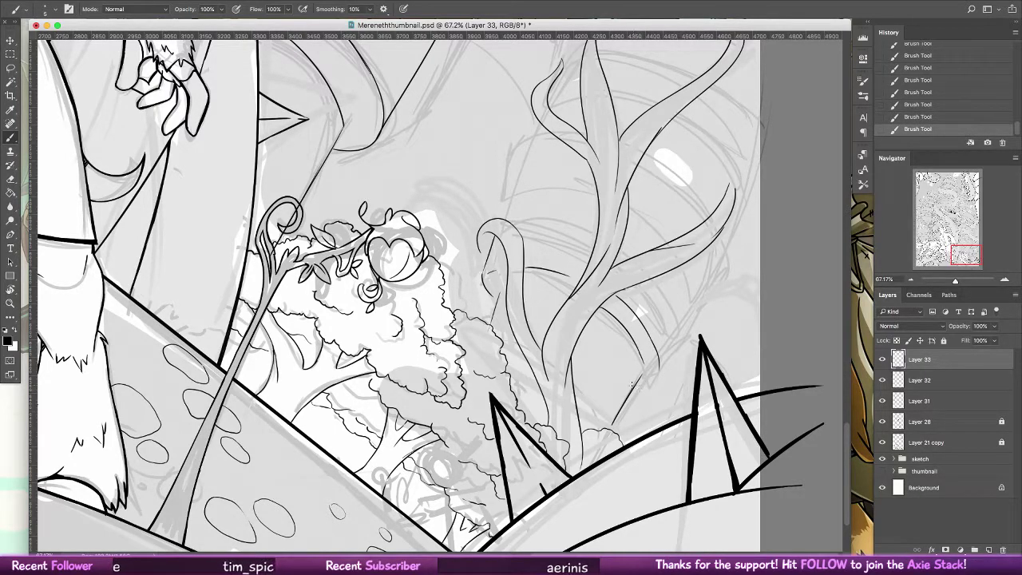
key("super+z")
key("super+z")
key("super+z")
key("super+z")
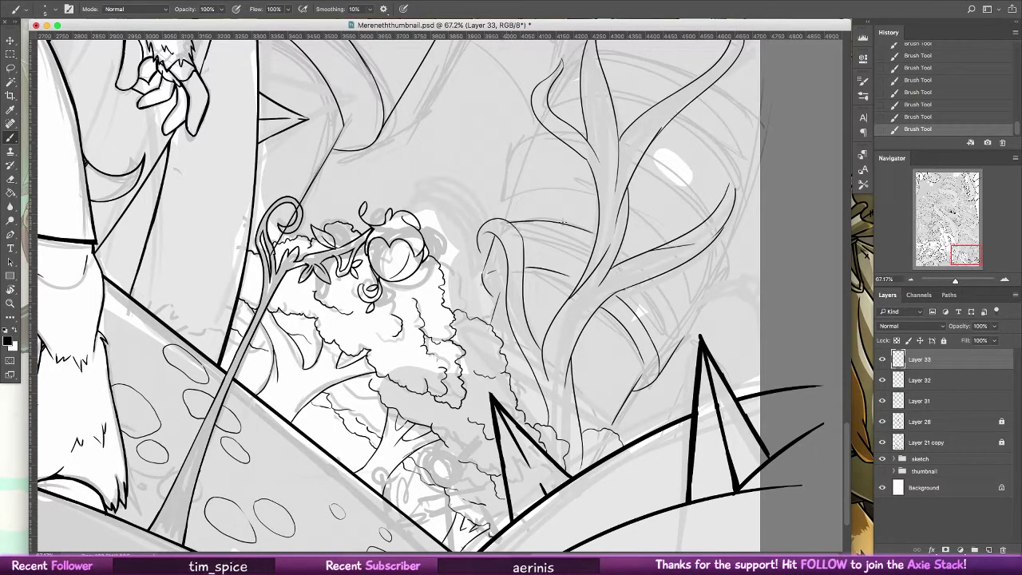
key("super+z")
key("super+z")
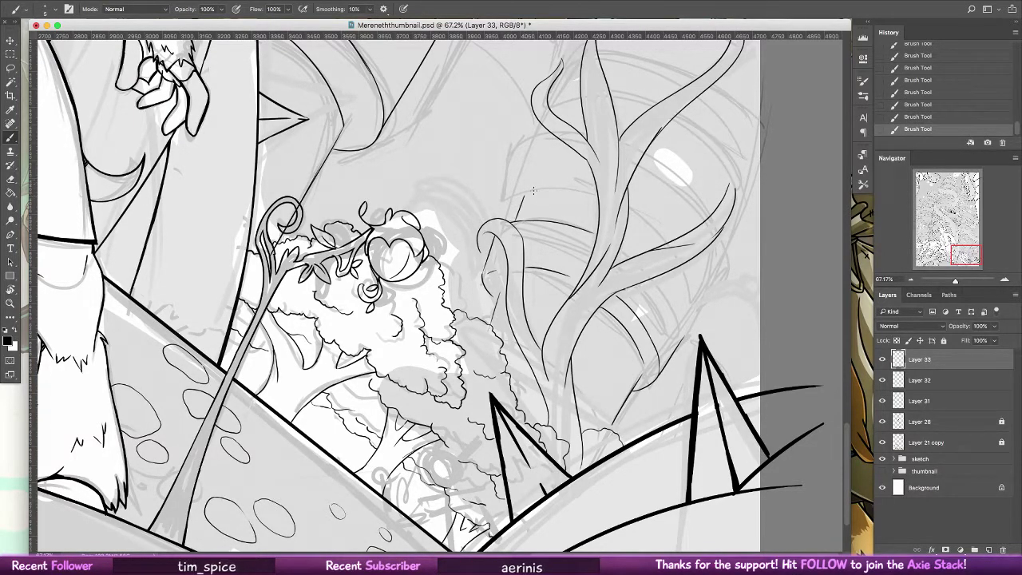
- Ink the next ledge's rounded end beneath the short wavy branch and its curved bands on both sides of the trunk
left_click_drag(515, 206, 537, 184)
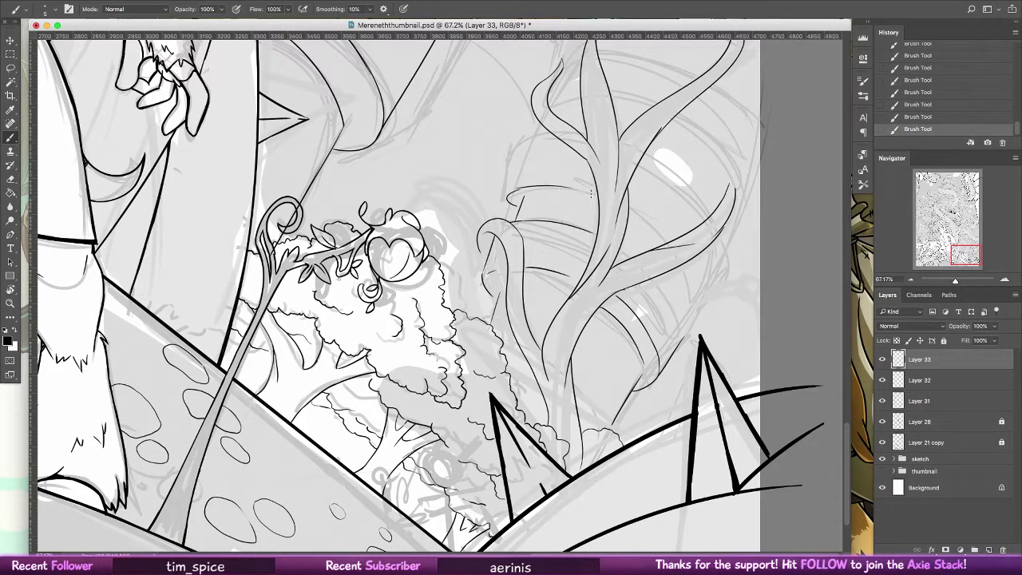
key("super+alt+z")
key("super+alt+z")
key("super+shift+z")
key("super+shift+z")
key("super+z")
key("super+z")
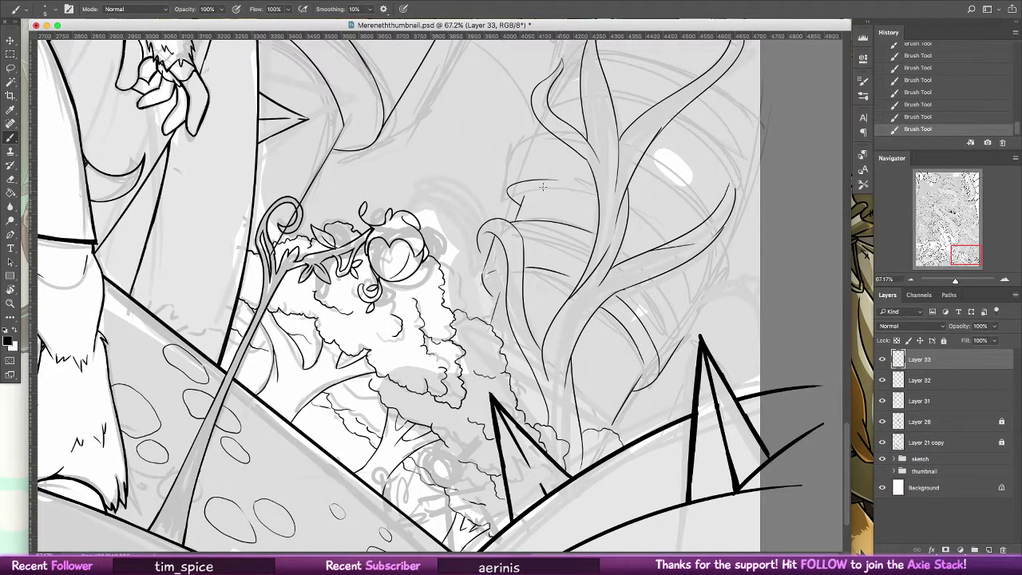
key("super+alt+z")
key("super+alt+z")
key("super+alt+z")
key("super+alt+z")
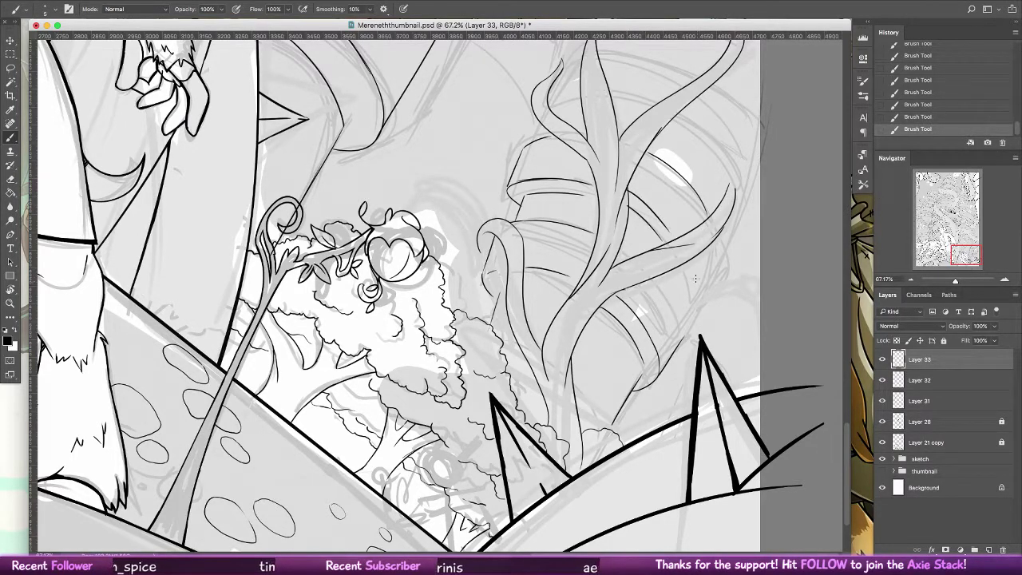
- Ink the rounded outer end of the tower ledge emerging beneath the lower branch
key("super+z")
key("super+z")
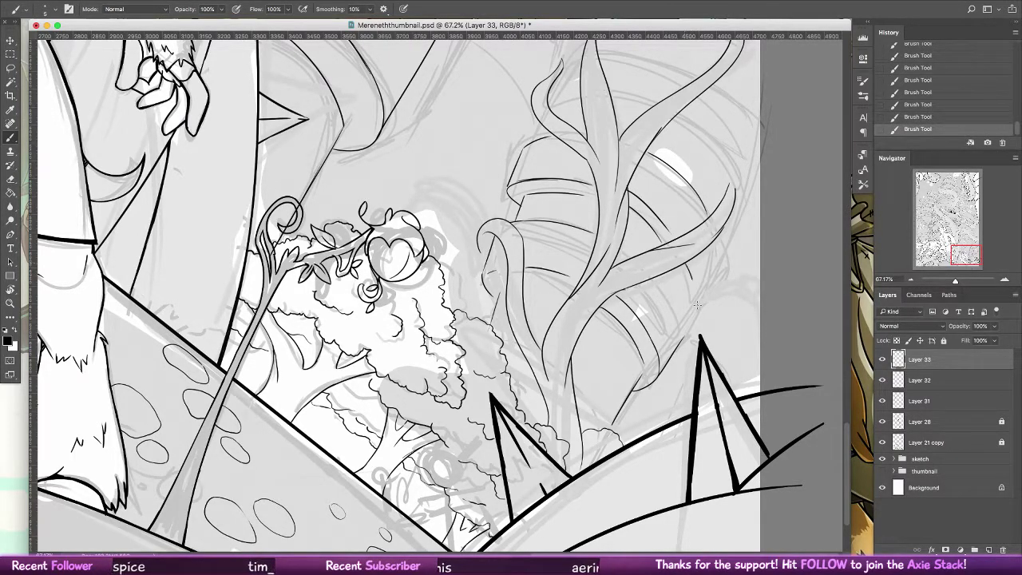
key("super+z")
left_click_drag(687, 263, 698, 310)
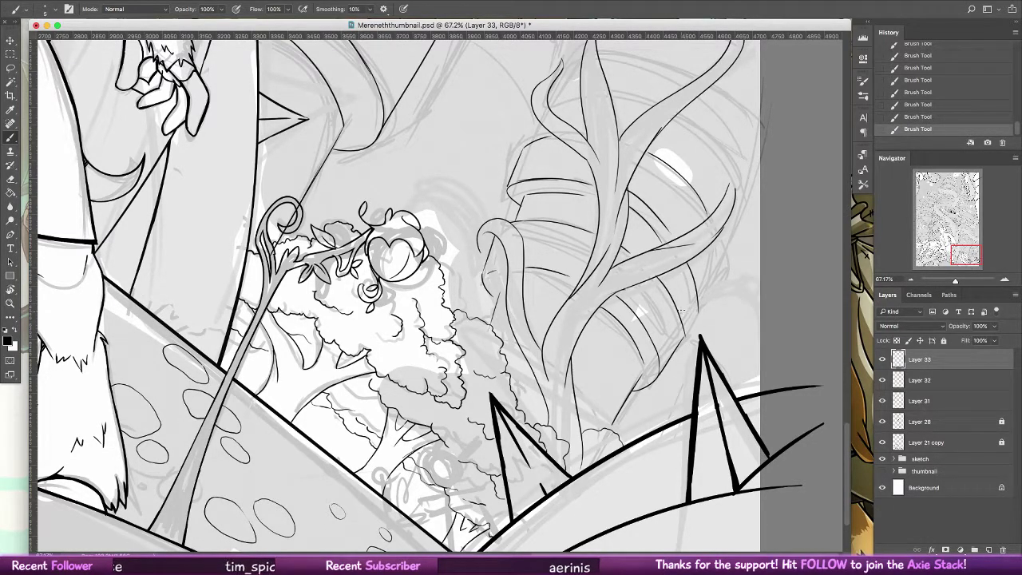
key("super+z")
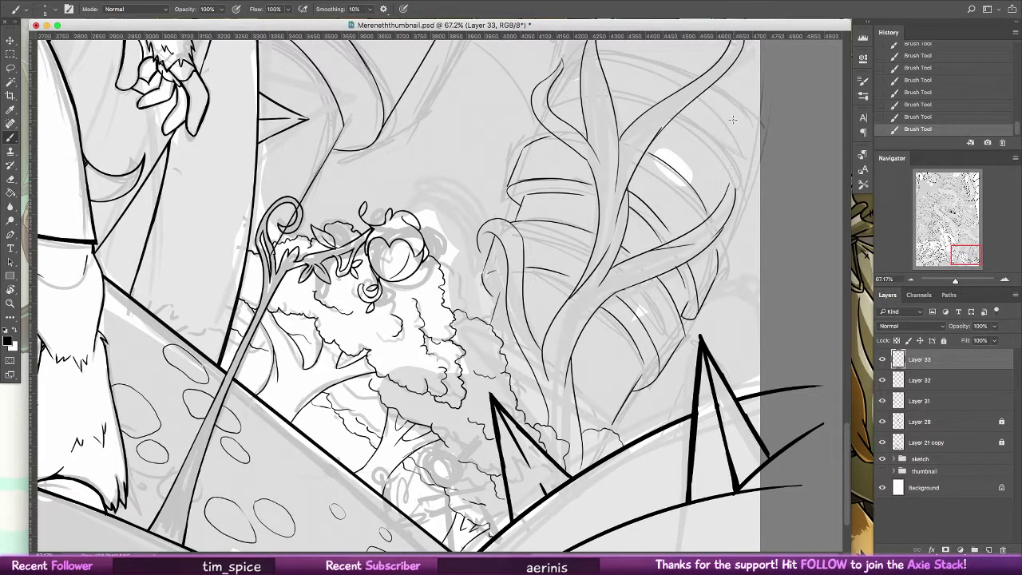
- Ink the curved ledge band emerging beneath the long curled branch and the tower's outer edge down to the lower branch
scroll(695, 206, "up", 5)
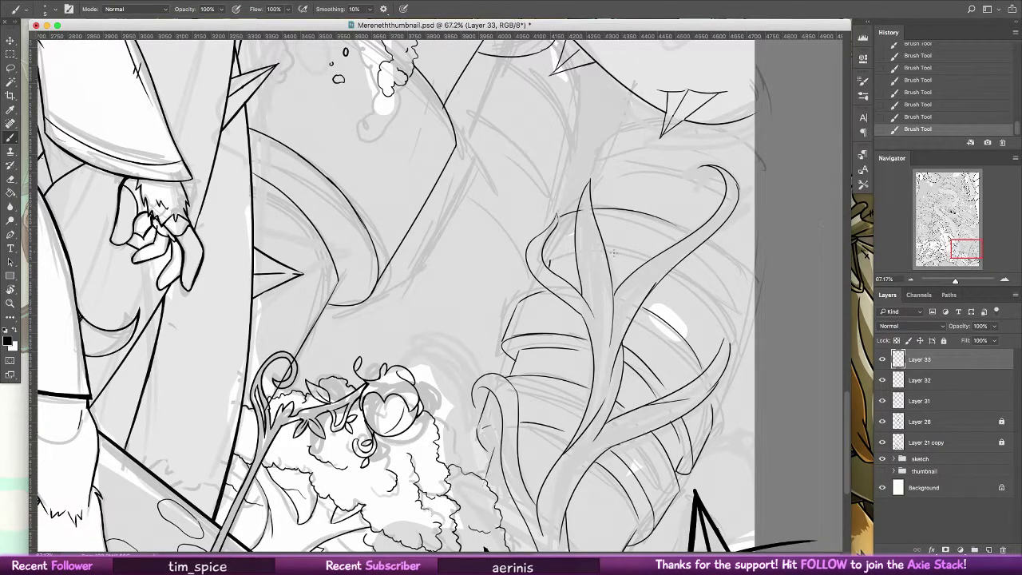
mouse_move(709, 244)
left_mouse_down()
mouse_move(755, 299)
mouse_move(725, 321)
left_mouse_up()
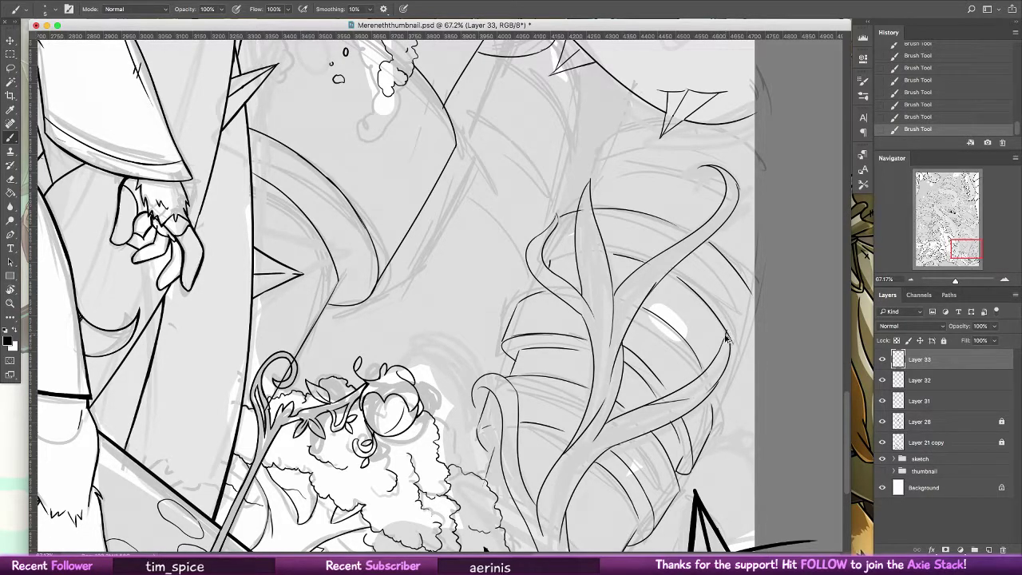
key("super+z")
key("super+z")
key("super+z")
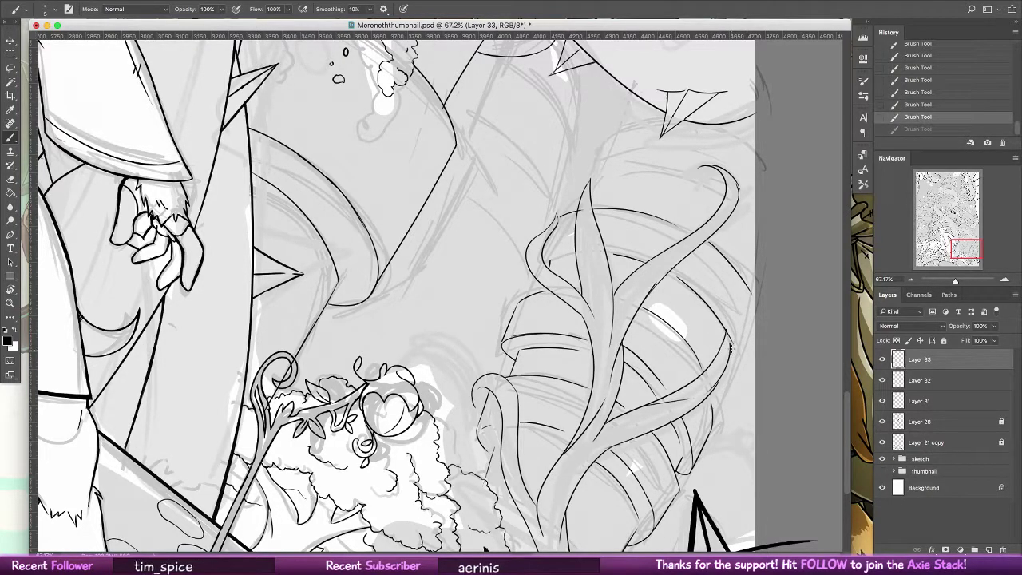
key("super+z")
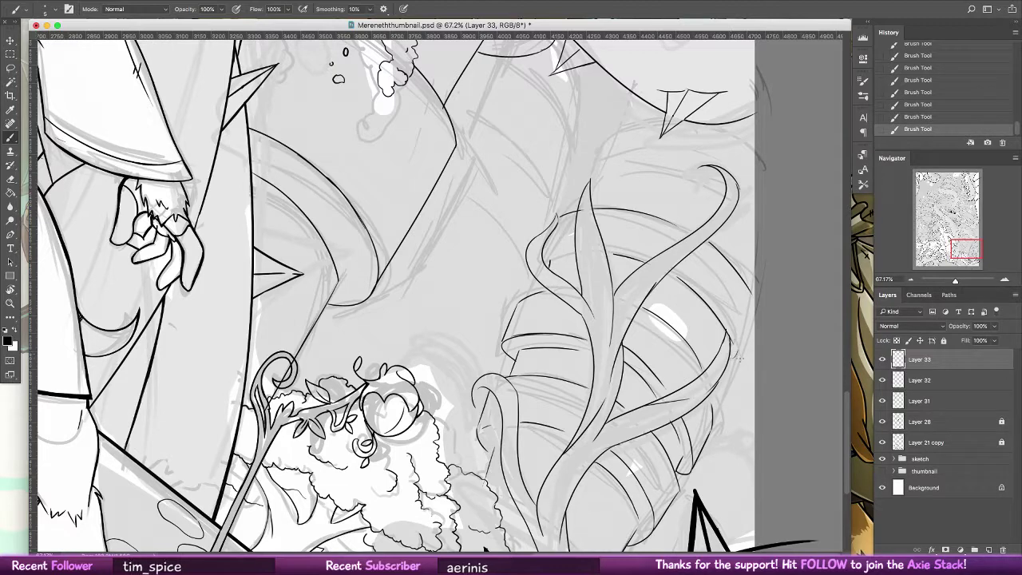
left_click_drag(735, 357, 755, 300)
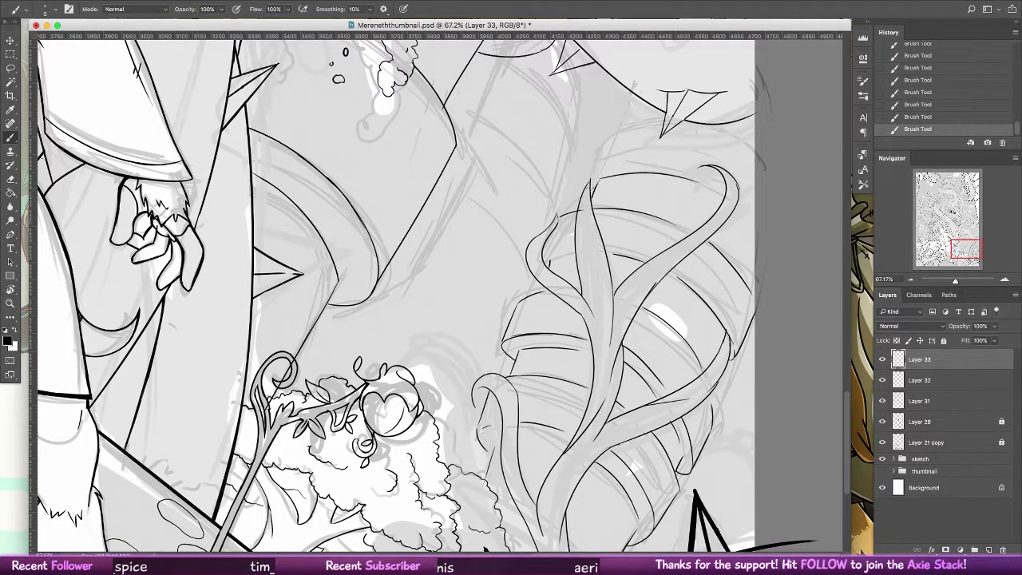
- Ink the double curved top ledge between the trunk's pointed tip and the curled branch, continuing its outer end past the branch
left_click_drag(588, 173, 701, 167)
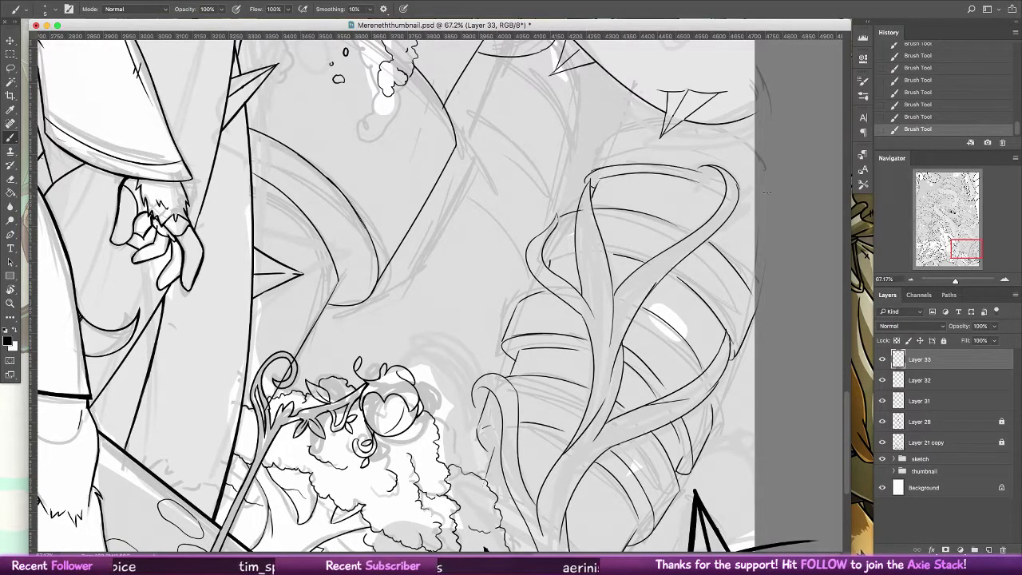
key("super+z")
key("super+z")
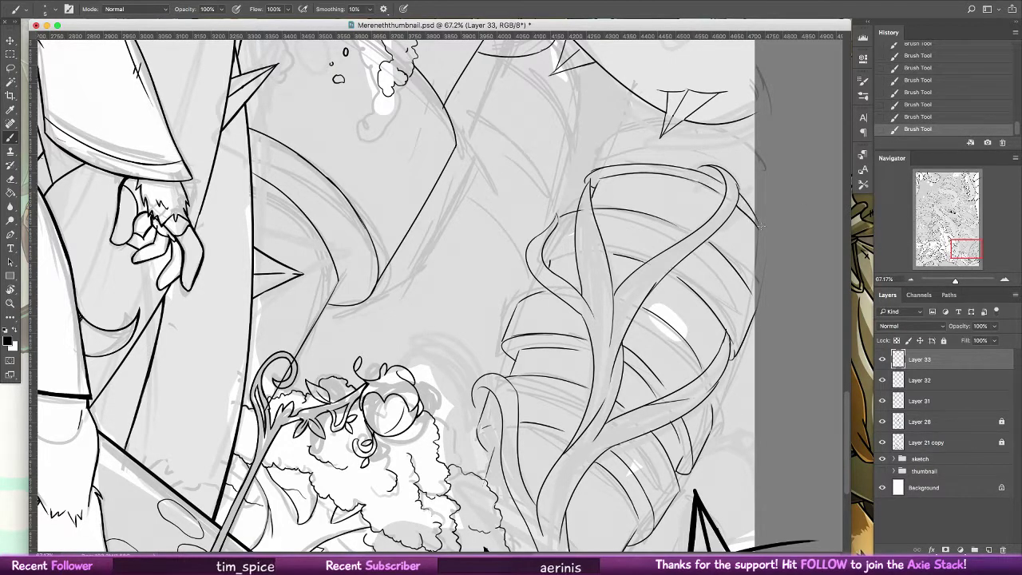
left_click_drag(739, 193, 759, 227)
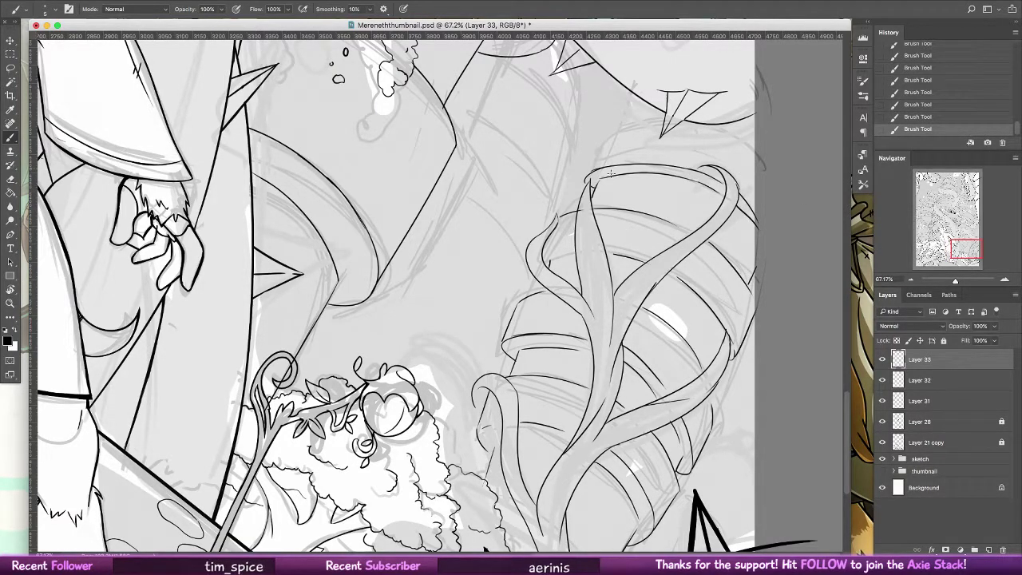
- Ink the tower's uppermost section beneath the thorned vine, with a small rounded ledge end beside the large thorn
left_click_drag(585, 181, 736, 152)
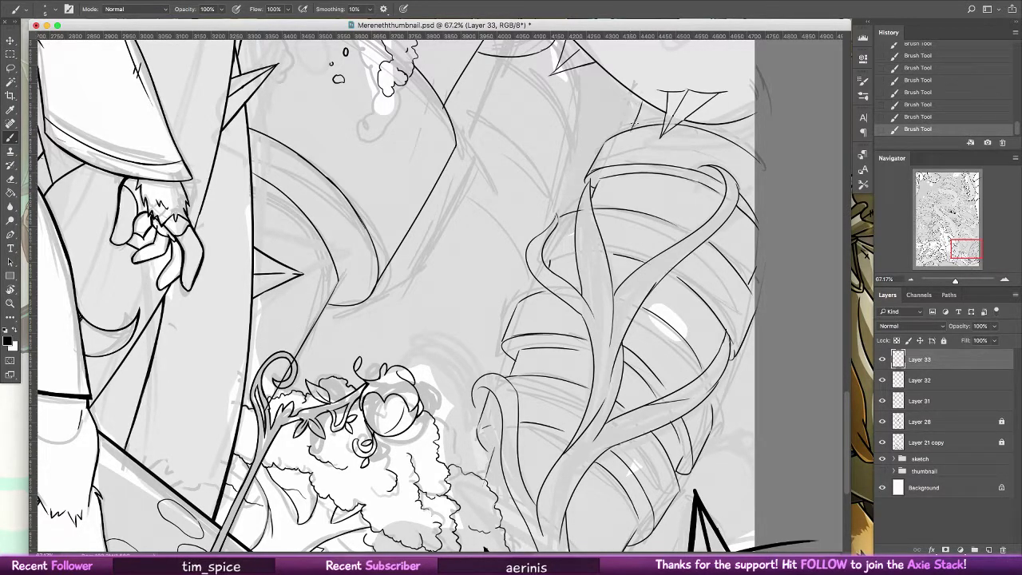
key("super+z")
mouse_move(632, 99)
left_mouse_down()
mouse_move(632, 113)
mouse_move(663, 103)
left_mouse_up()
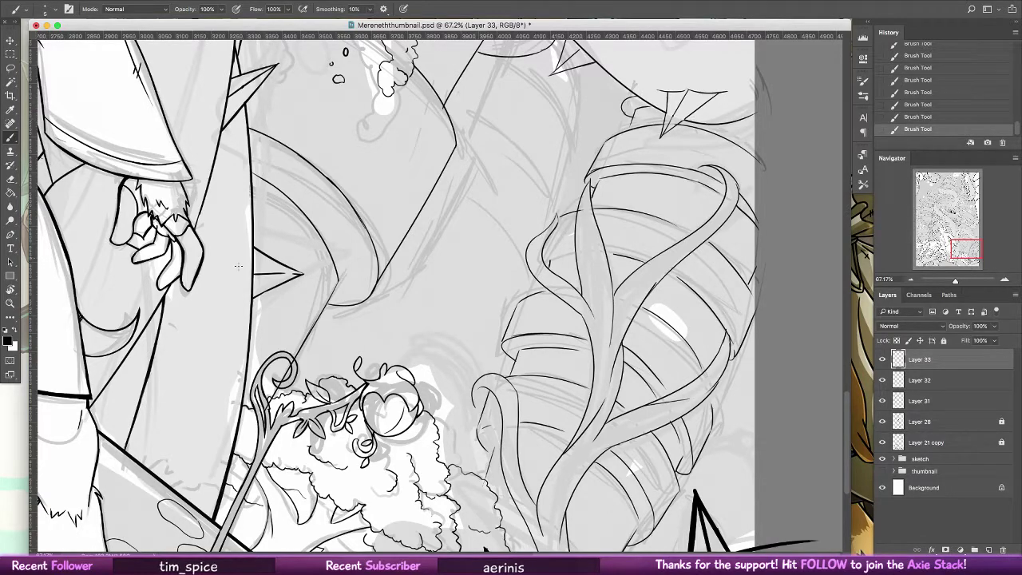
- Hide the sketch group to review the clean line art across the illustration, and show the sketch again
key("z")
left_click_drag(601, 282, 501, 273)
left_click(10, 137)
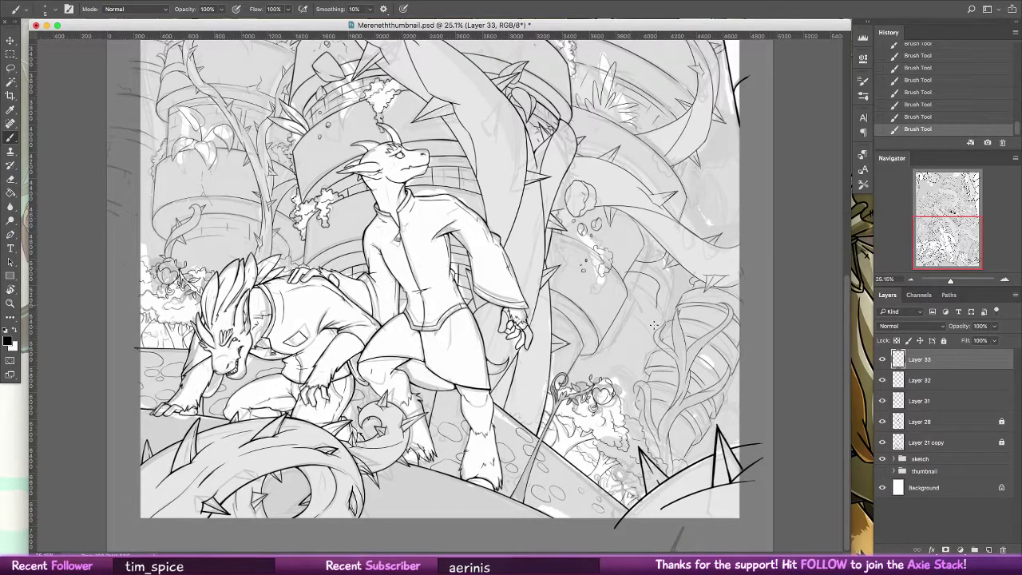
left_click(882, 458)
key("z")
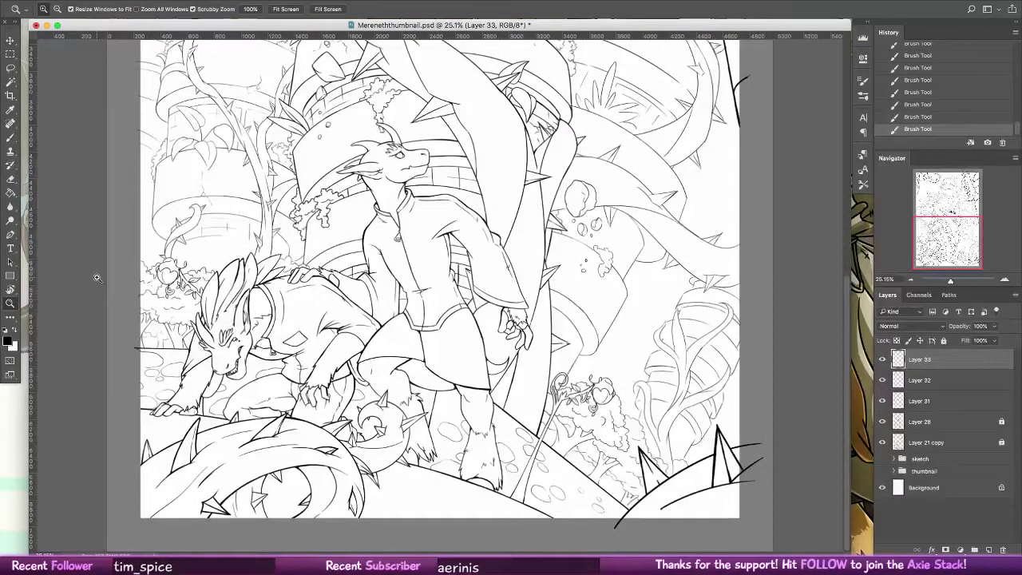
left_click_drag(763, 402, 748, 404)
left_click_drag(676, 342, 736, 318)
key("b")
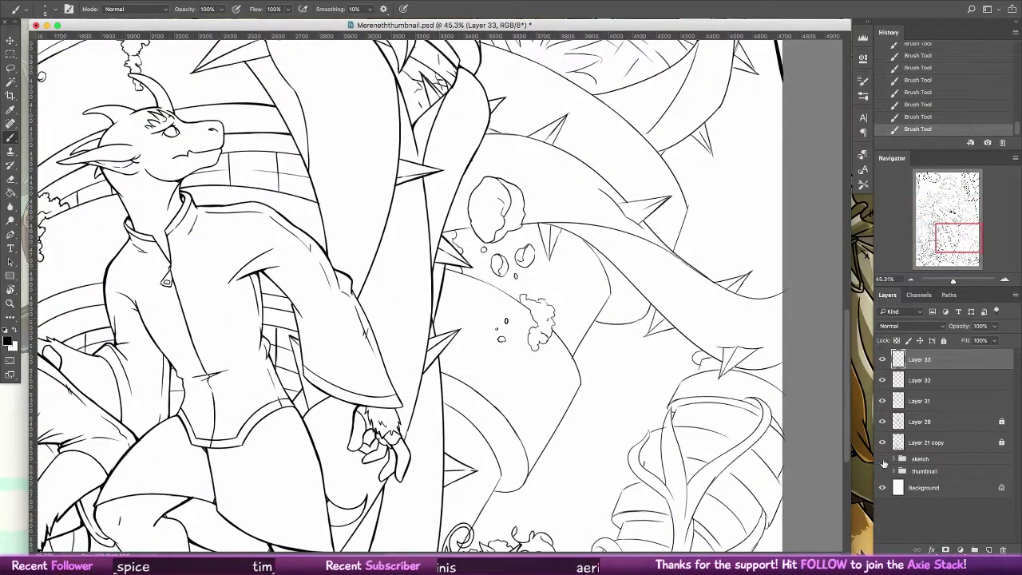
left_click(883, 459)
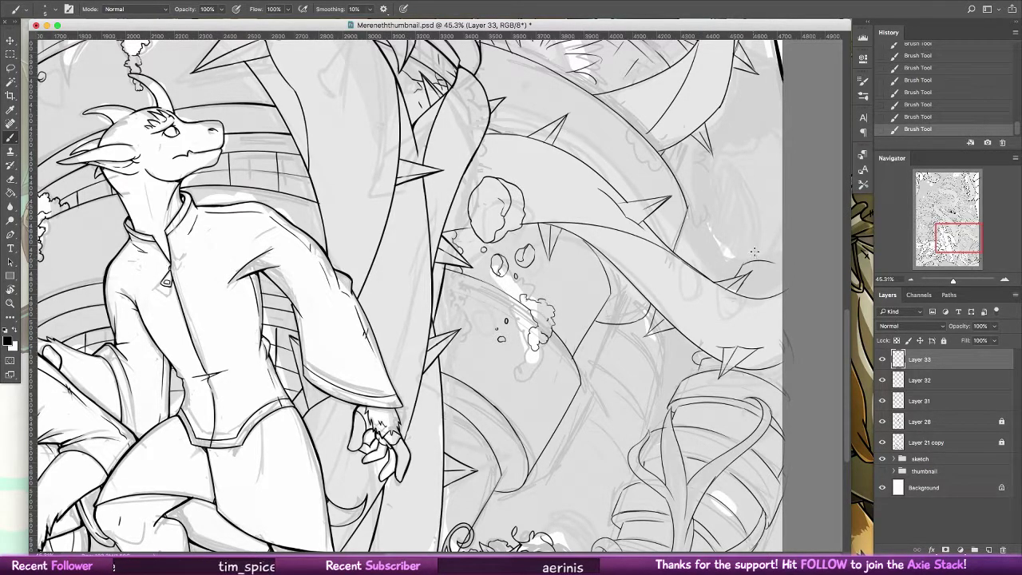
- Ink the small stacked ledge lines above the thorned vine at the illustration's outer edge
left_click_drag(740, 268, 773, 262)
key("super+alt+z")
key("super+alt+z")
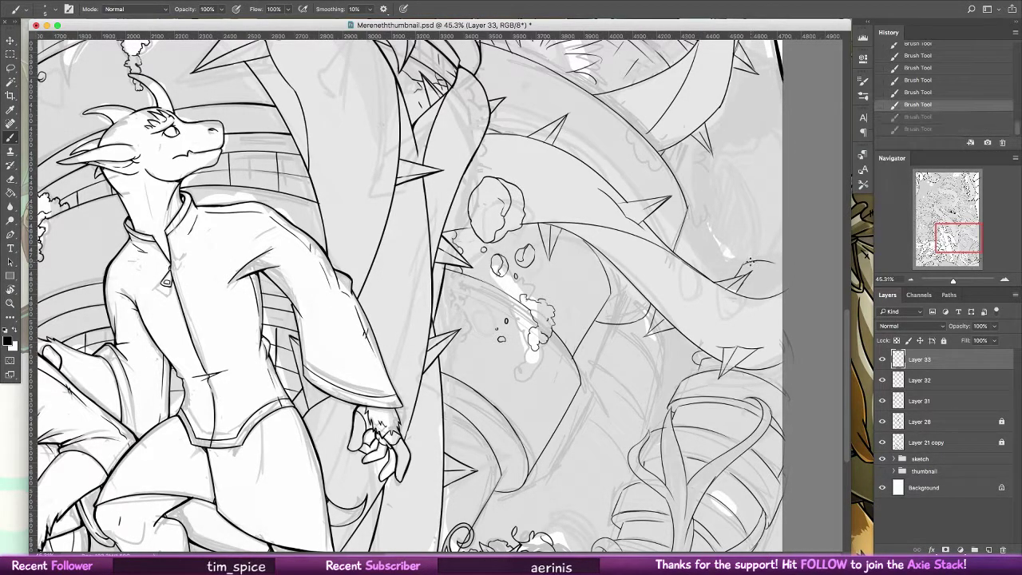
key("super+shift+z")
key("super+shift+z")
mouse_move(747, 254)
left_mouse_down()
mouse_move(787, 251)
mouse_move(746, 243)
mouse_move(766, 231)
mouse_move(791, 233)
left_mouse_up()
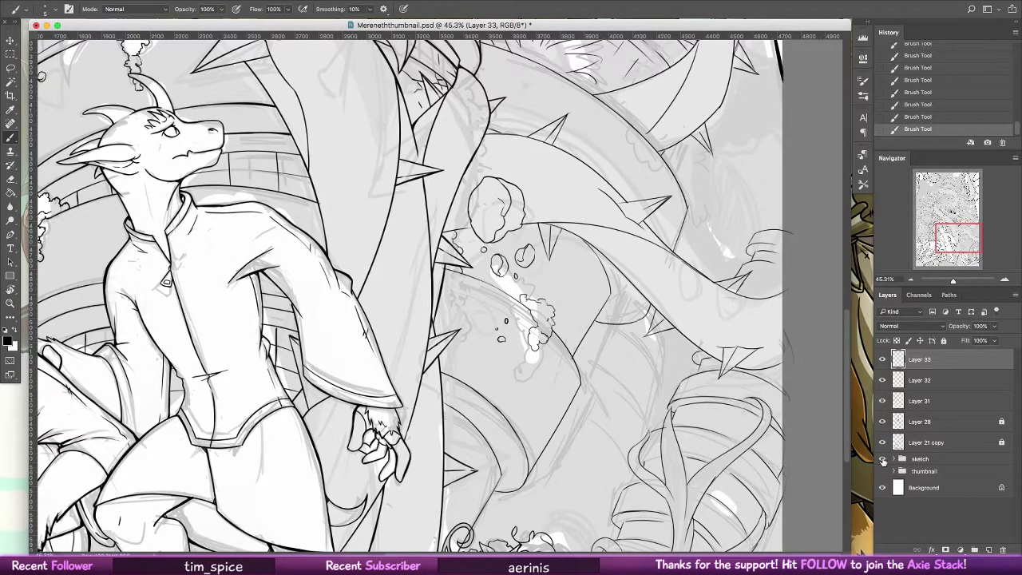
- Hide the sketch group and save the illustration after undoing the last brush stroke
left_click(882, 459)
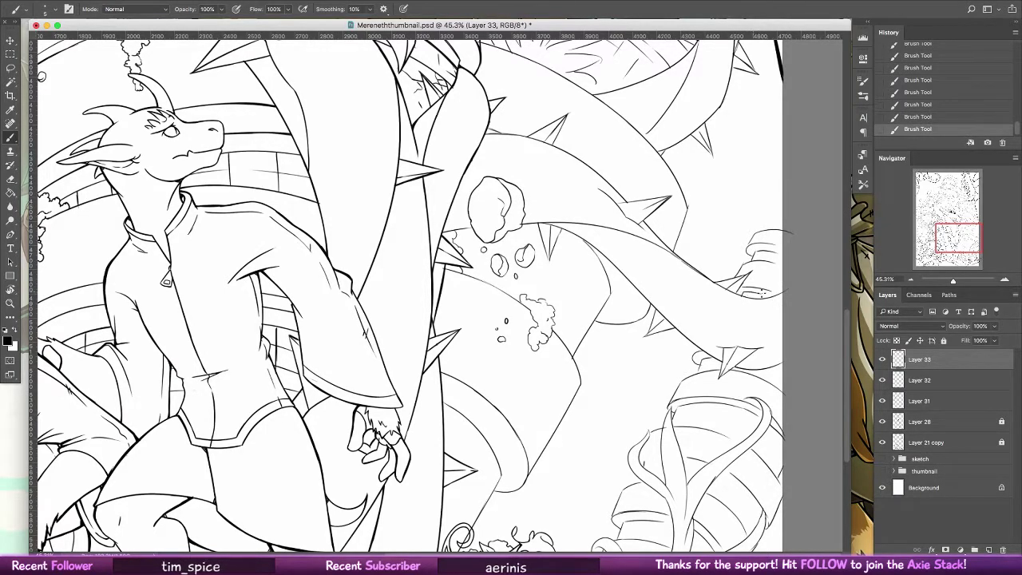
key("super+z")
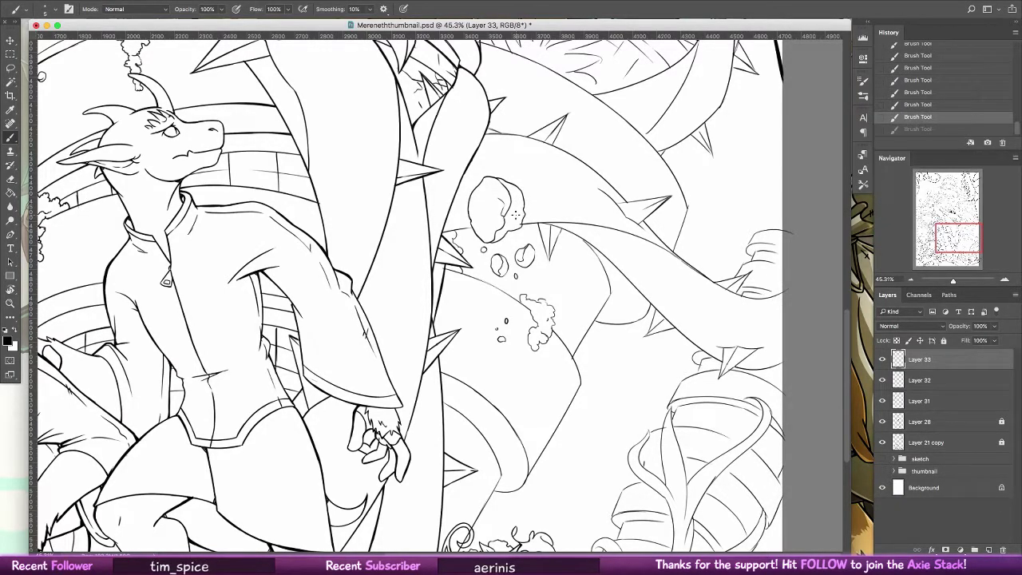
key("z")
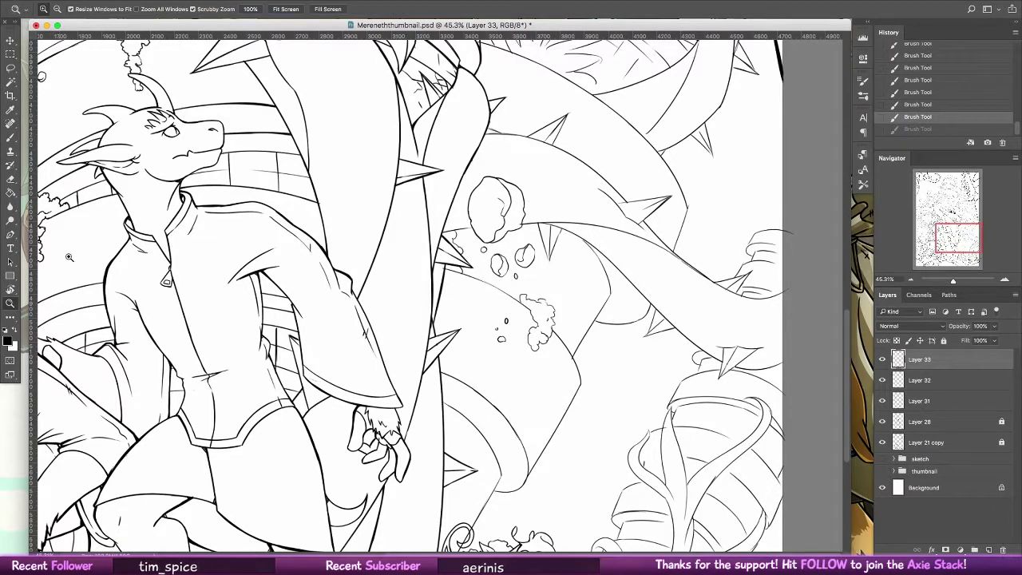
left_click_drag(754, 325, 616, 337)
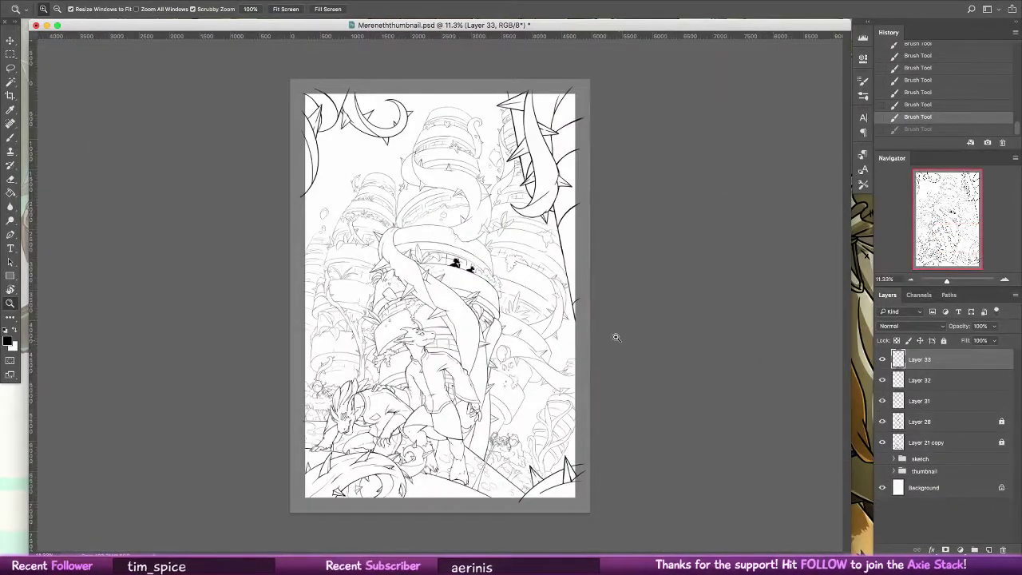
key("super+s")
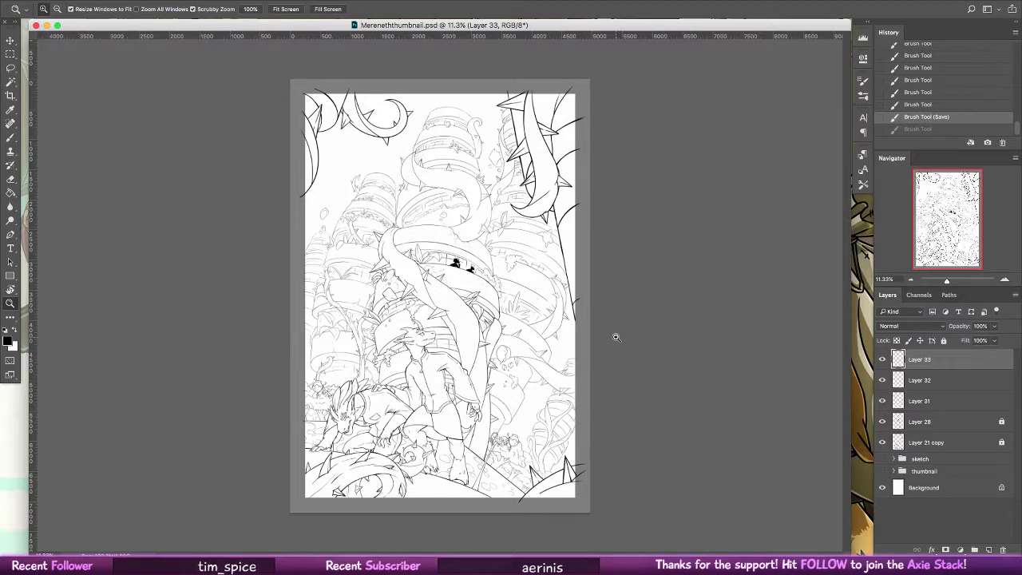
- Open the canvas size settings for the illustration
left_click_drag(616, 337, 595, 337)
left_click(150, 1)
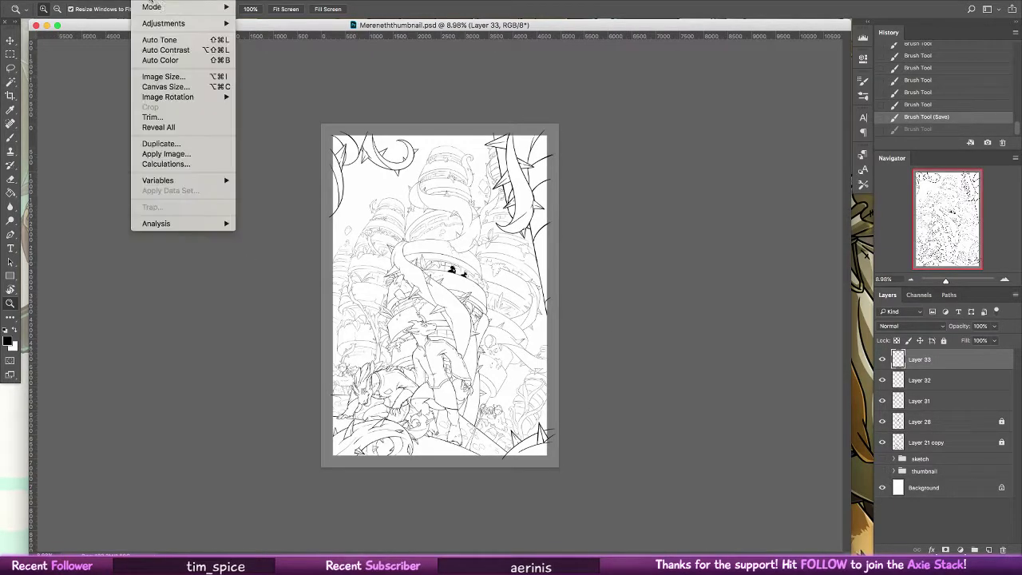
left_click(171, 86)
key("BackSpace")
type("-")
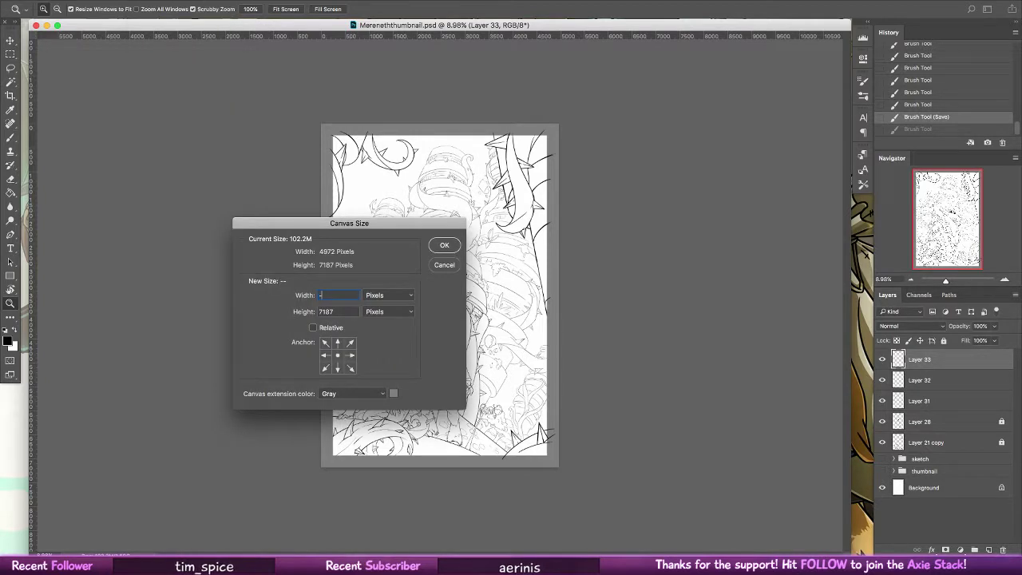
type("500")
key("Return")
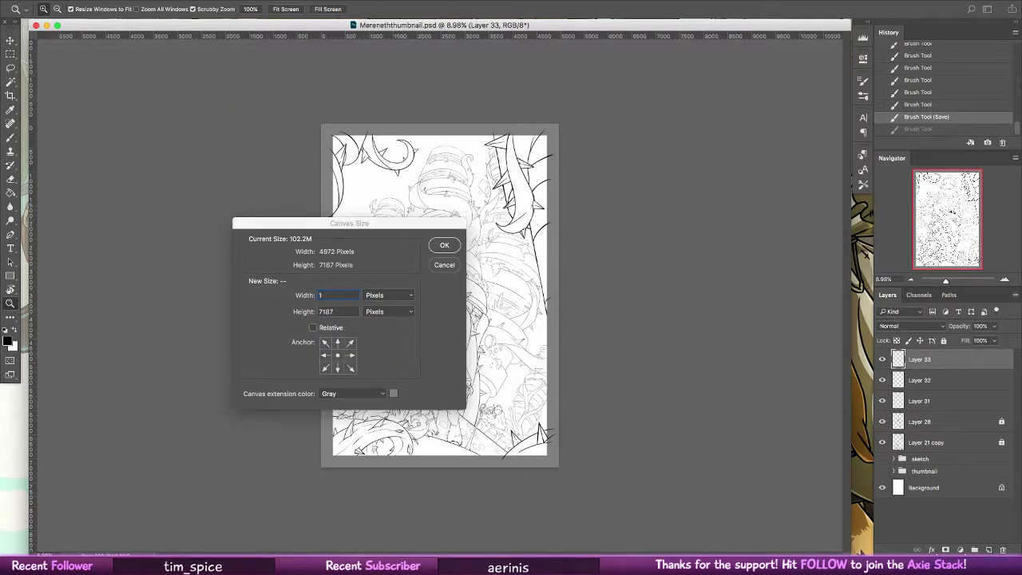
key("Return")
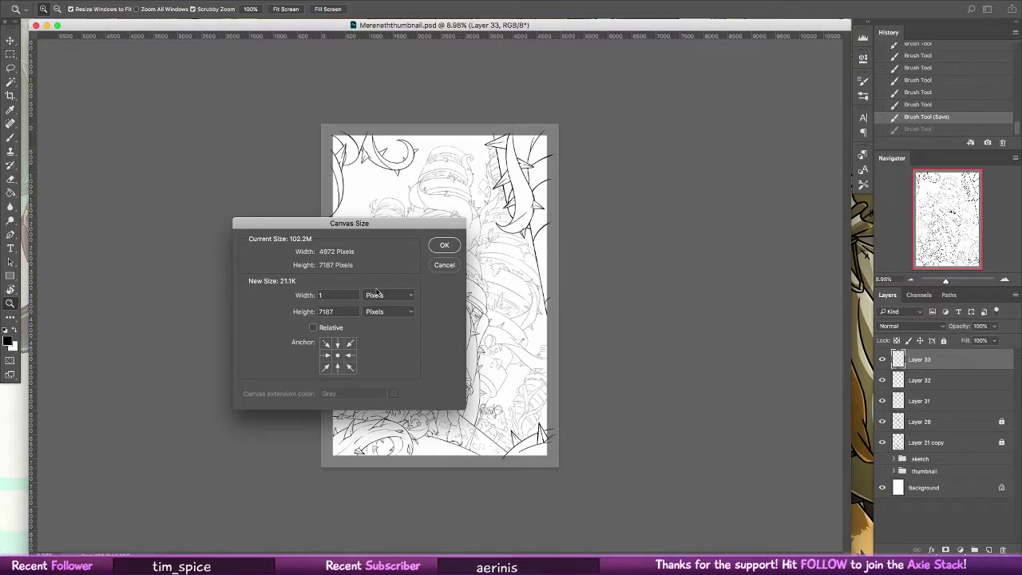
- Reduce the canvas by 500 pixels in both width and height with relative sizing, and crop the artwork to the canvas bounds
left_click(329, 327)
double_click(348, 295)
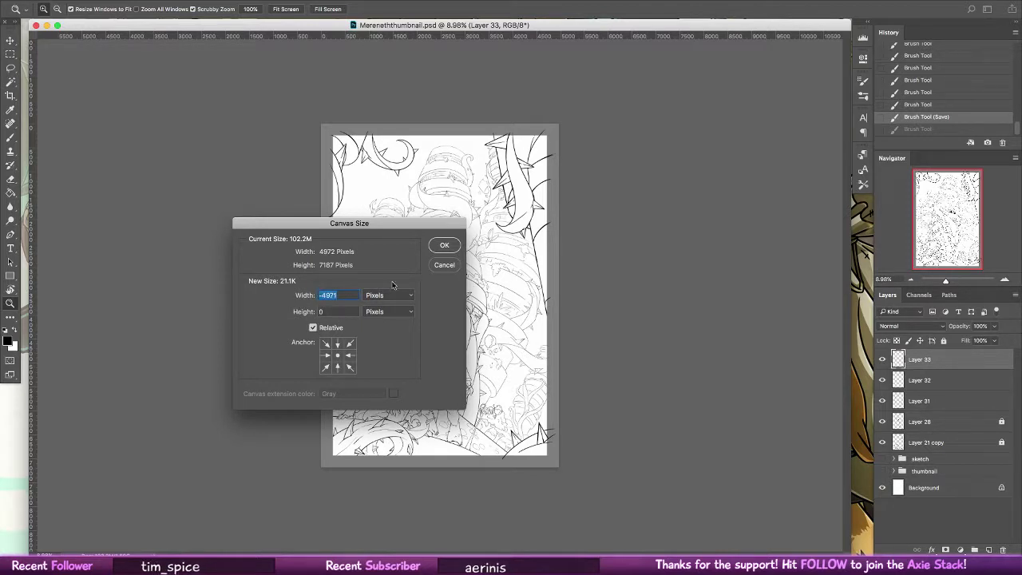
type("-500")
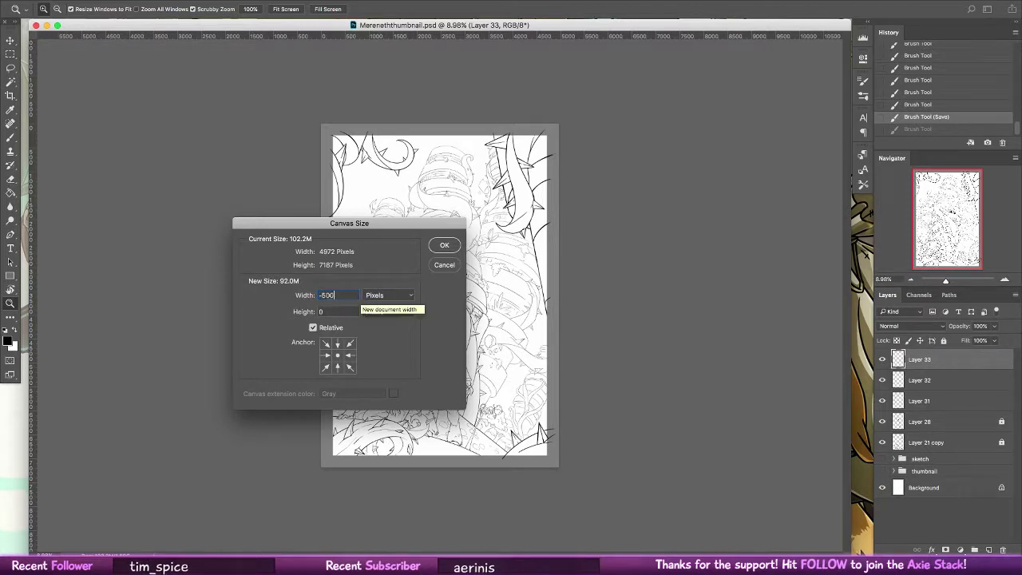
key("Tab")
type("-500")
key("Return")
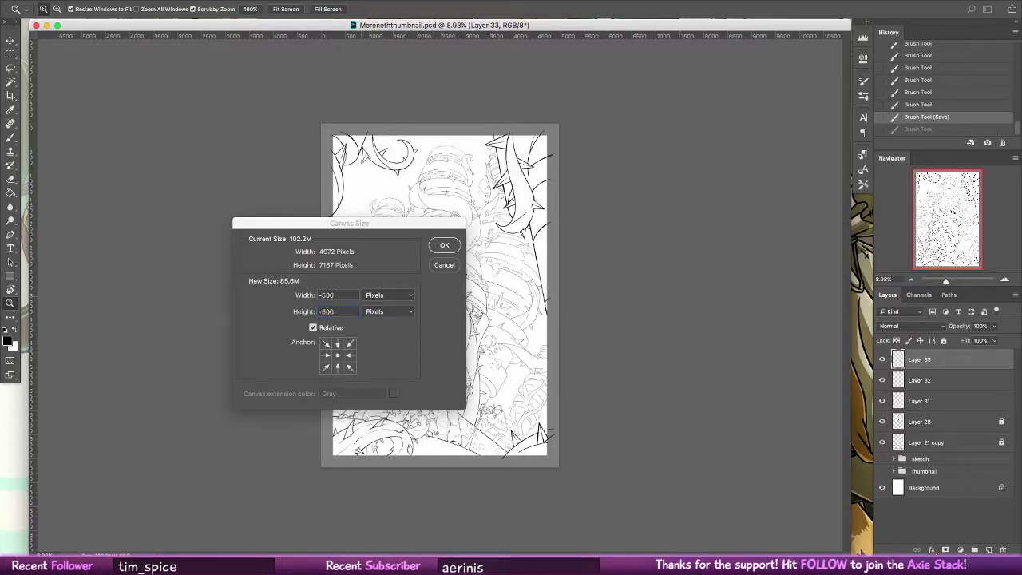
key("Return")
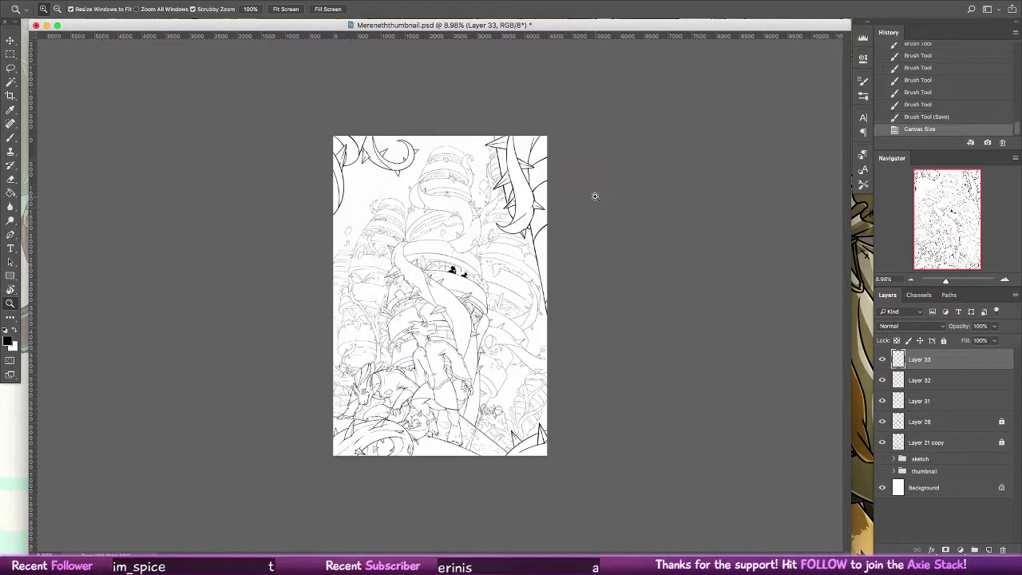
left_click(11, 95)
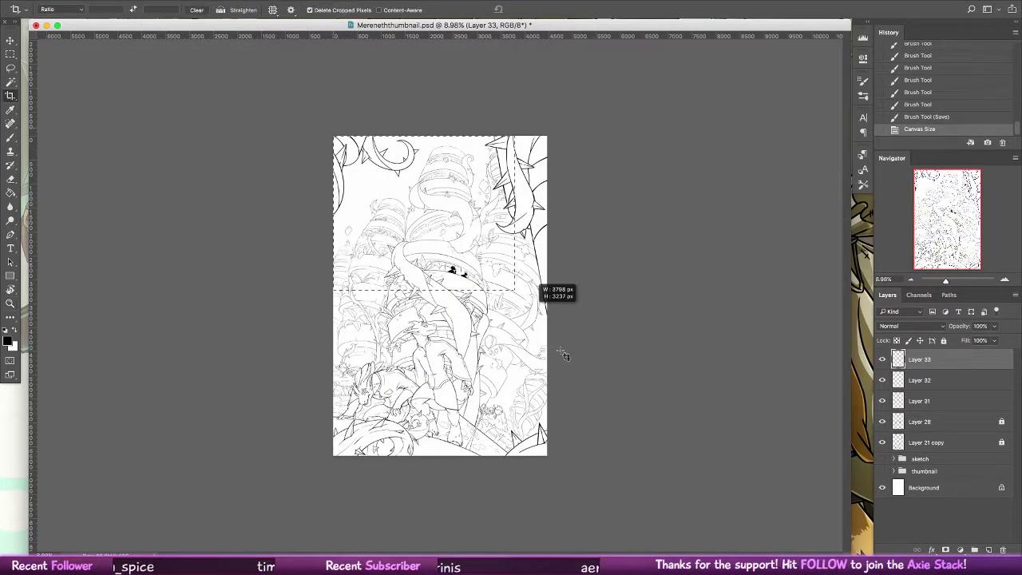
key("Return")
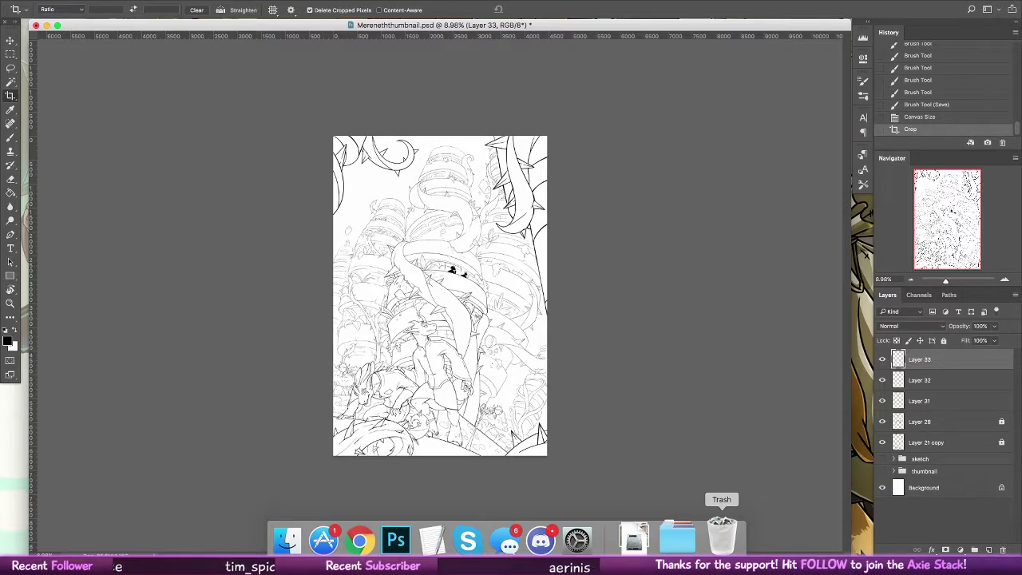
- Paint a tiny black figure silhouette on the background tower ledge beside the large vine, using a 12 px brush
left_click(9, 304)
left_click_drag(337, 258, 420, 263)
key("b")
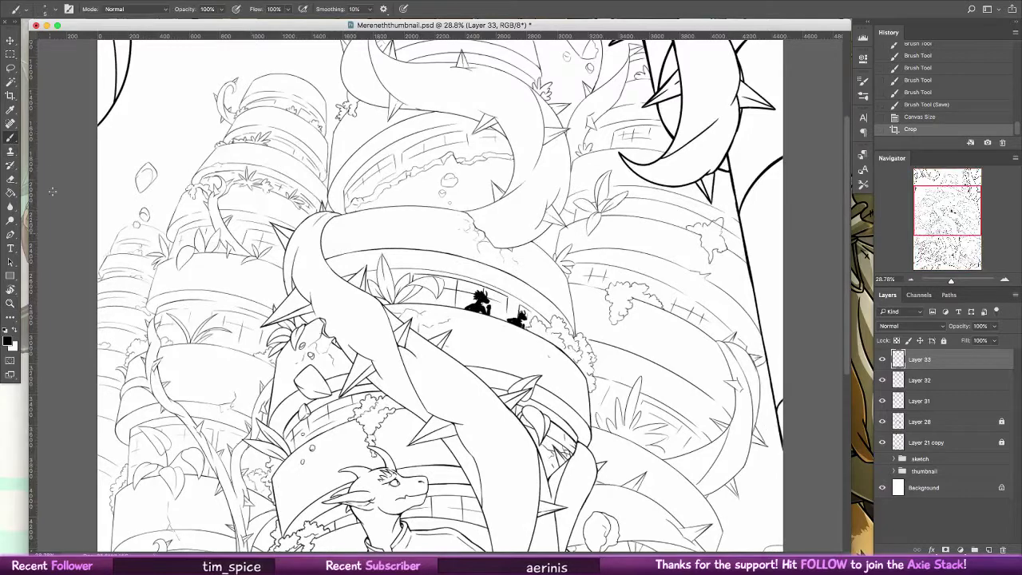
right_click(46, 130)
left_click(41, 126)
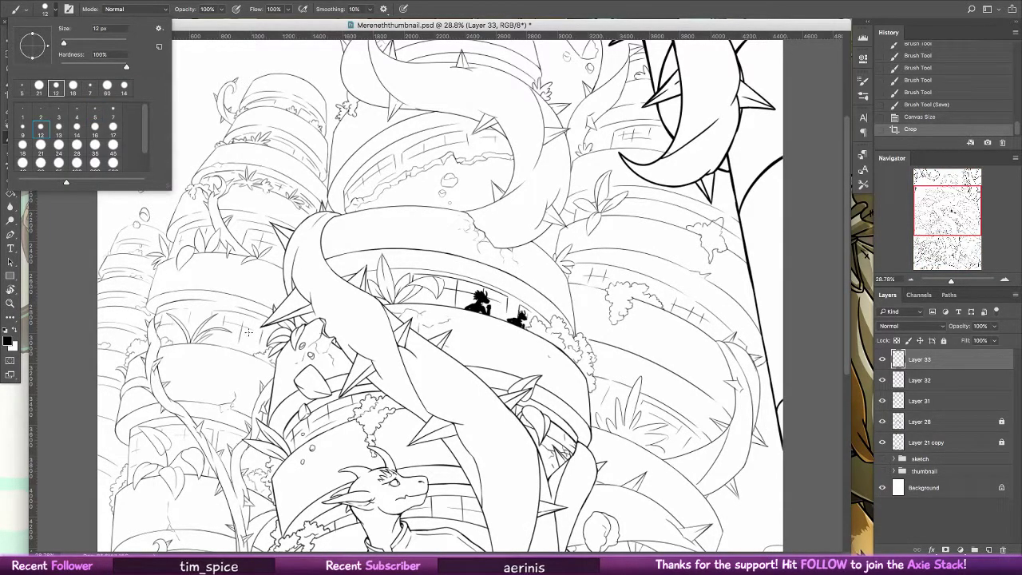
left_click_drag(274, 258, 274, 260)
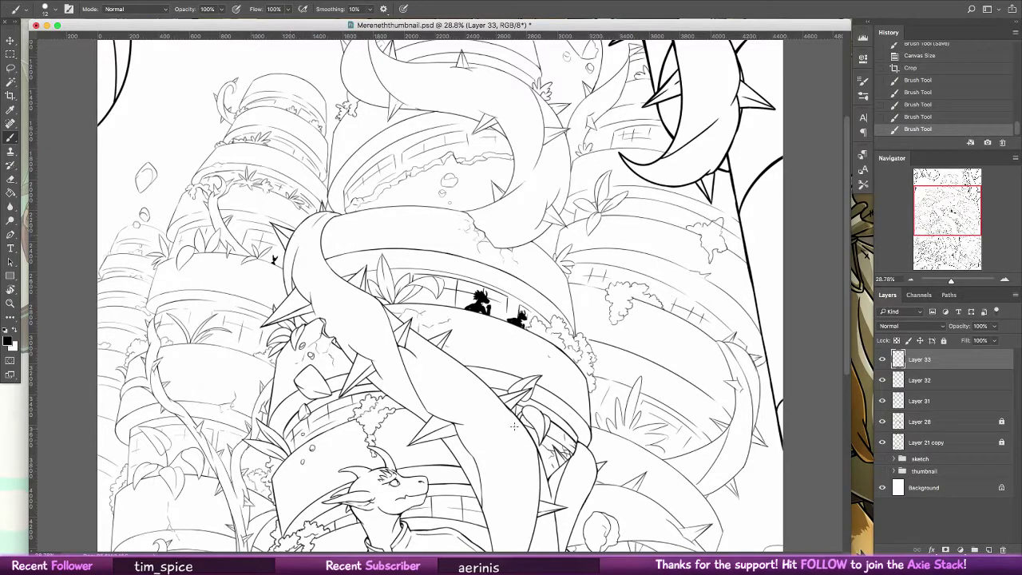
- Paint tiny black figure silhouettes on the distant vine-wrapped tower at the lower right of the artwork, on Layer 33
scroll(699, 416, "down", 8)
left_click_drag(701, 412, 700, 417)
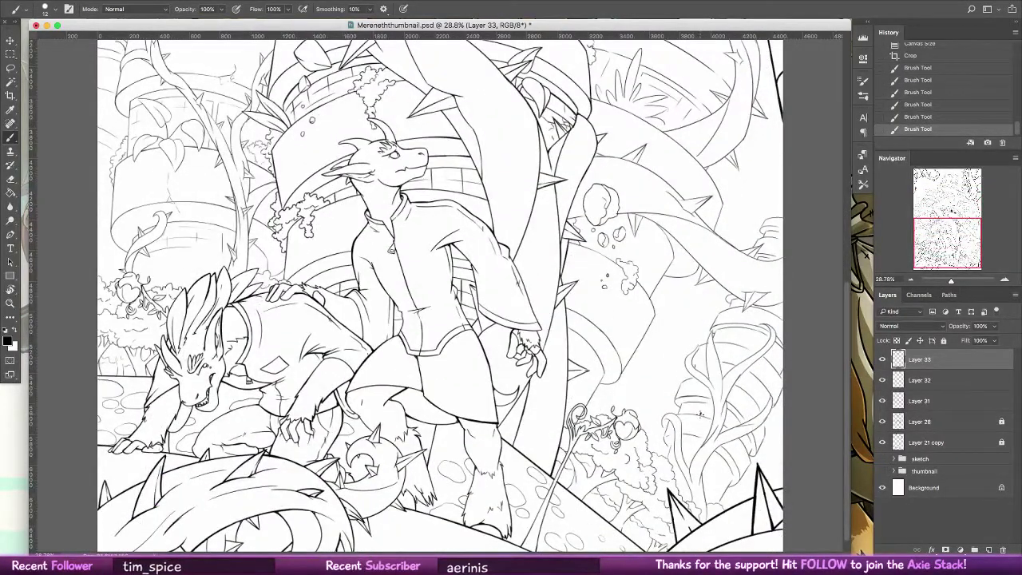
left_click(700, 464)
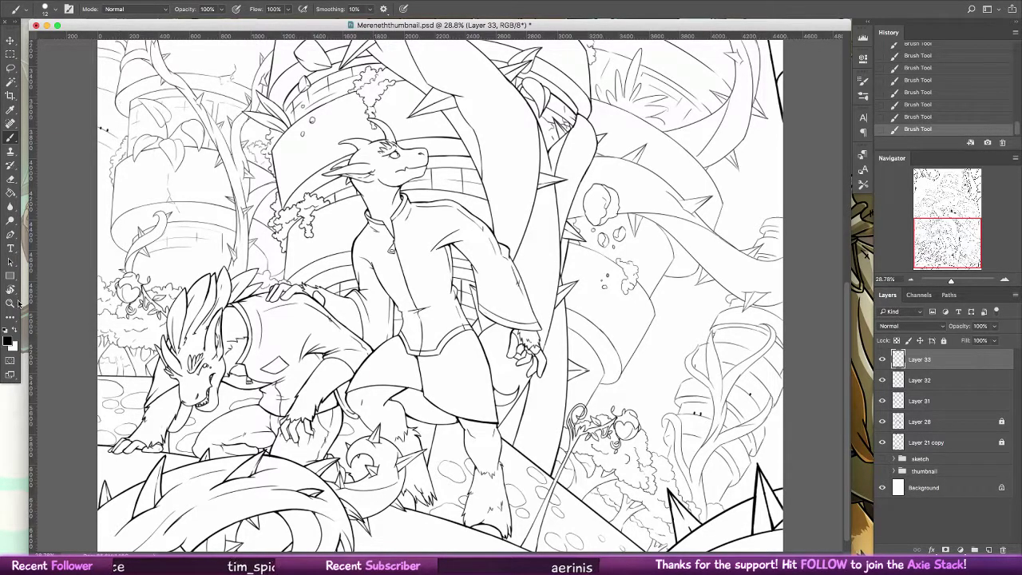
- Unlock Layer 28 and lock only its transparent pixels so the ledge silhouettes can be recoloured
key("z")
left_click_drag(588, 313, 487, 313)
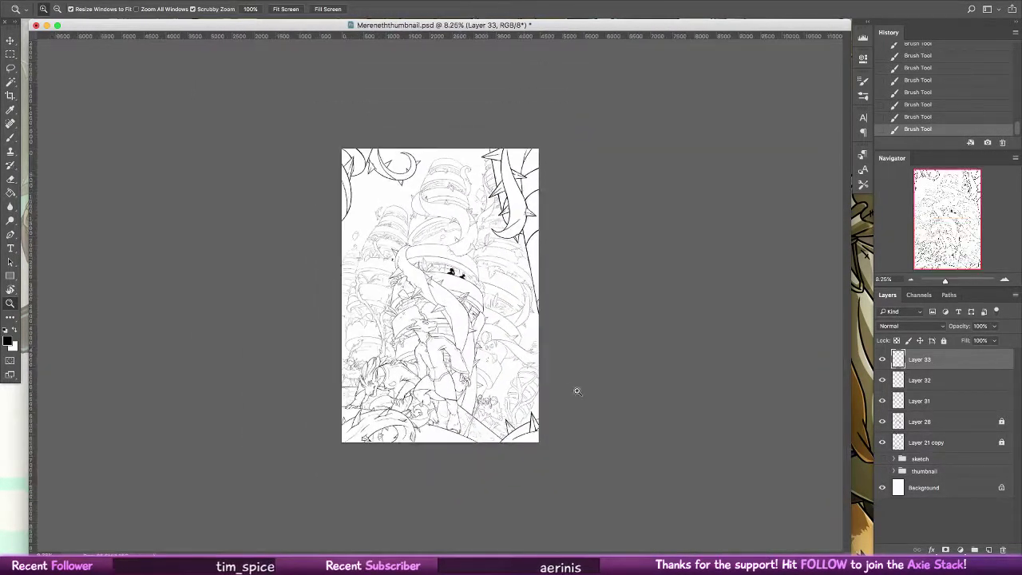
left_click_drag(578, 388, 602, 386)
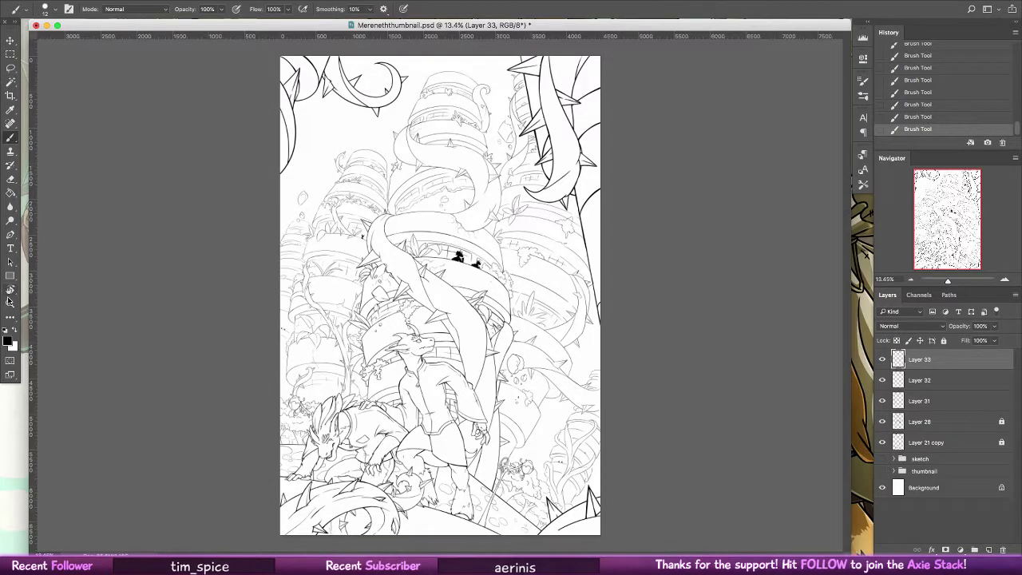
left_click_drag(489, 262, 527, 262)
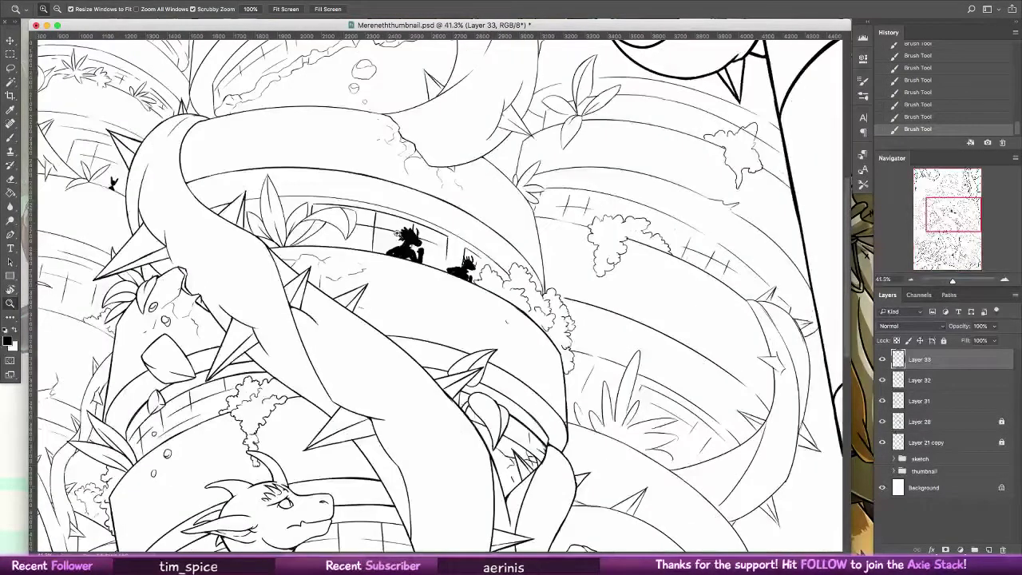
key("b")
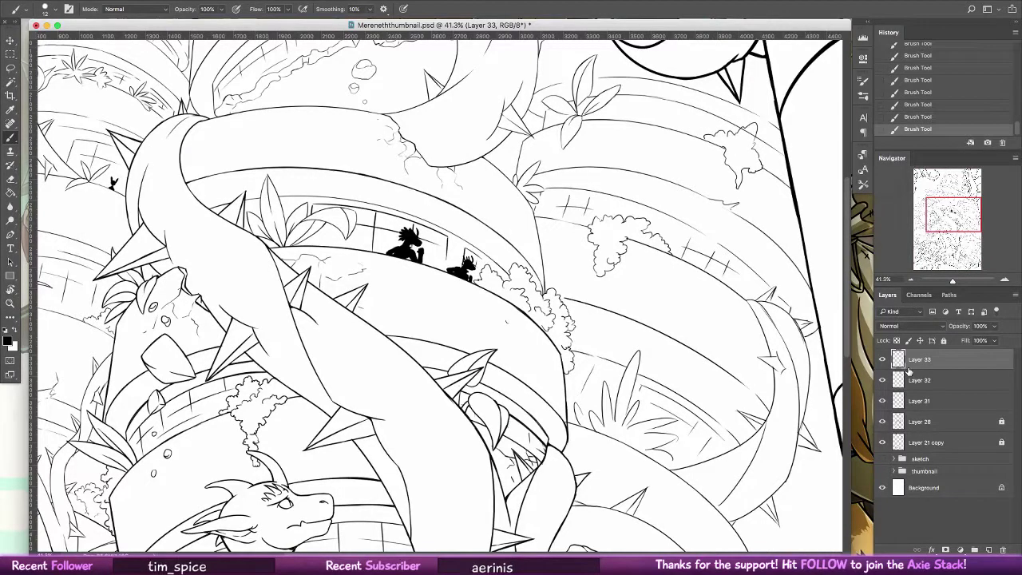
left_click(934, 422)
left_click(944, 340)
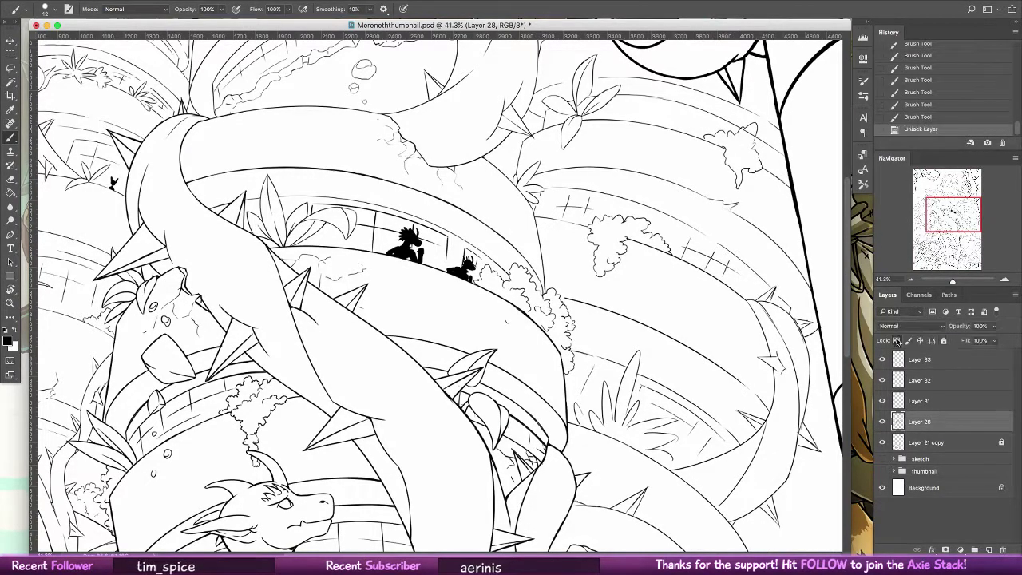
left_click(897, 341)
- Set the foreground colour to a bright saturated green
left_click(7, 341)
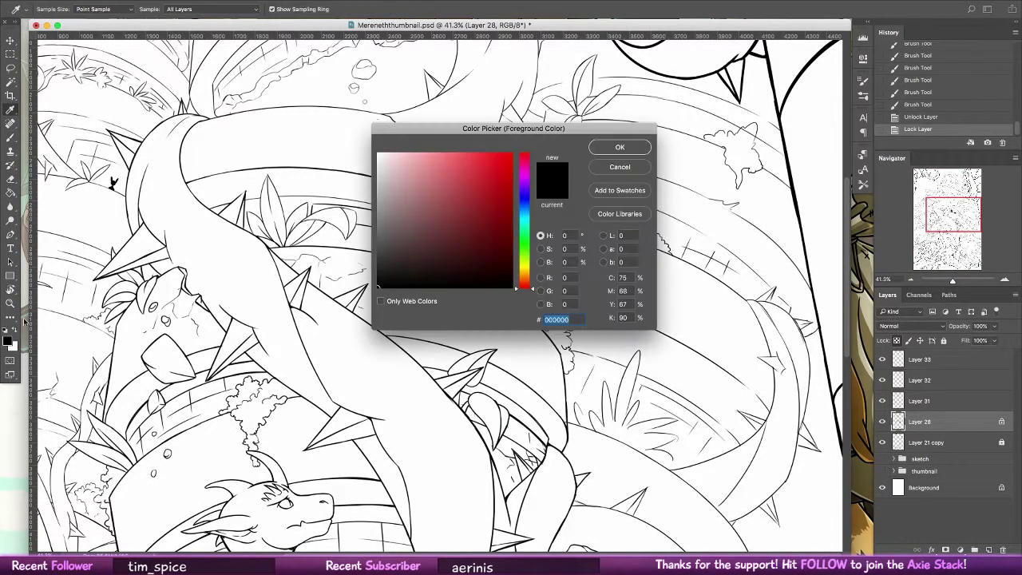
left_click(524, 243)
left_click(511, 198)
left_click(620, 149)
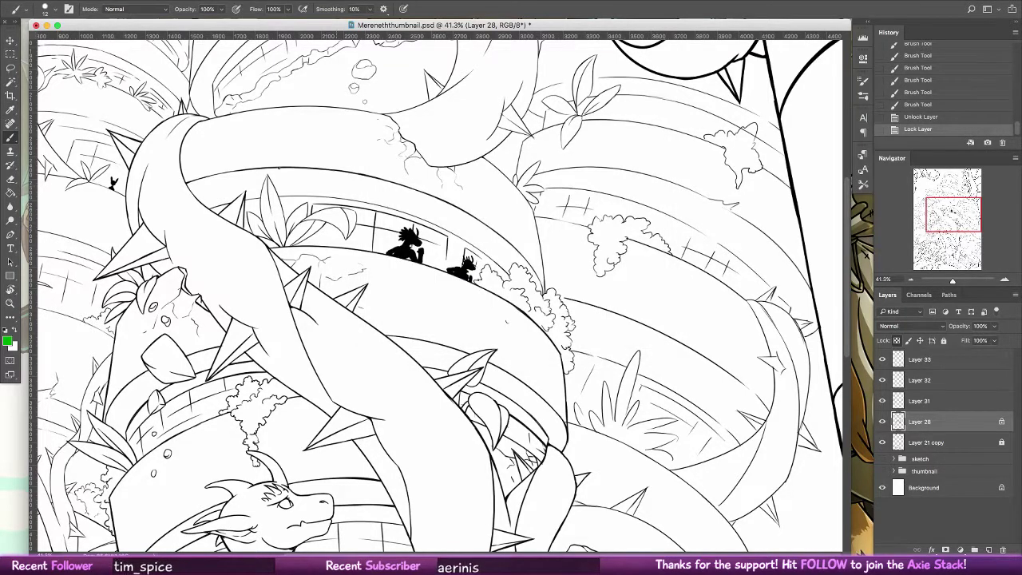
- Try recolouring the larger ledge silhouette green with a 60 px brush, and undo the strokes
left_click(54, 11)
left_click(40, 160)
left_click_drag(406, 238, 419, 257)
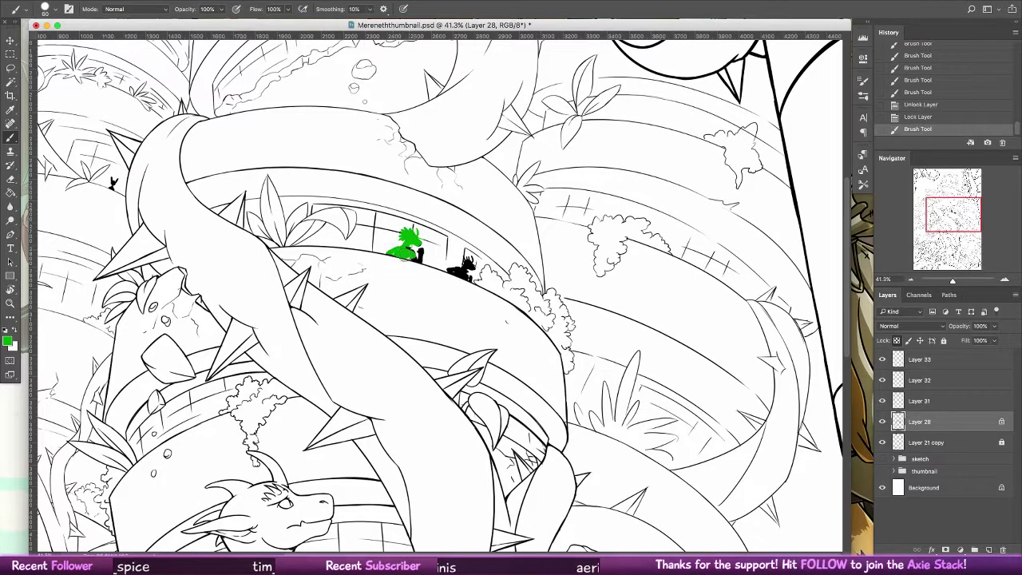
left_click(417, 251)
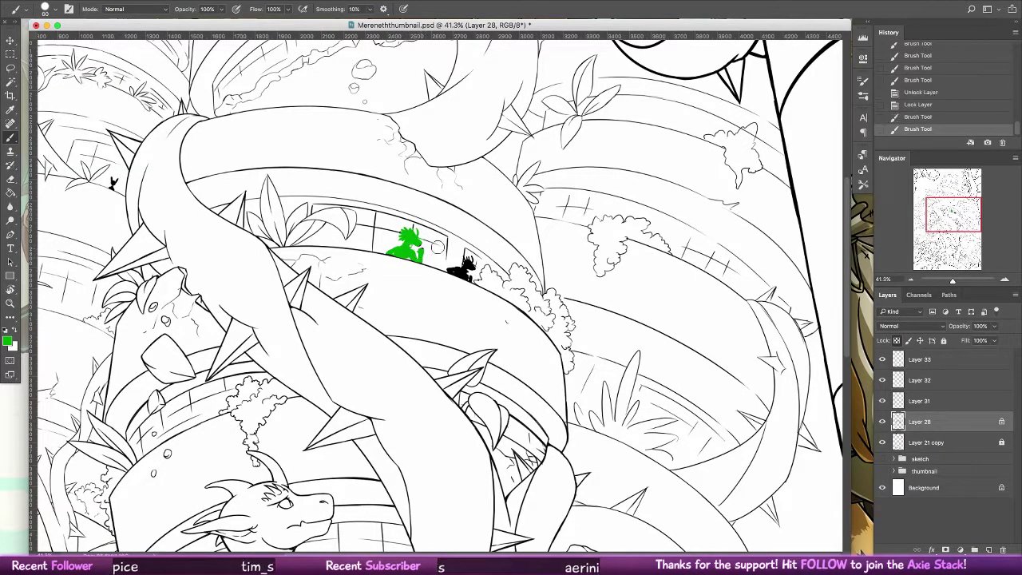
left_click(417, 253)
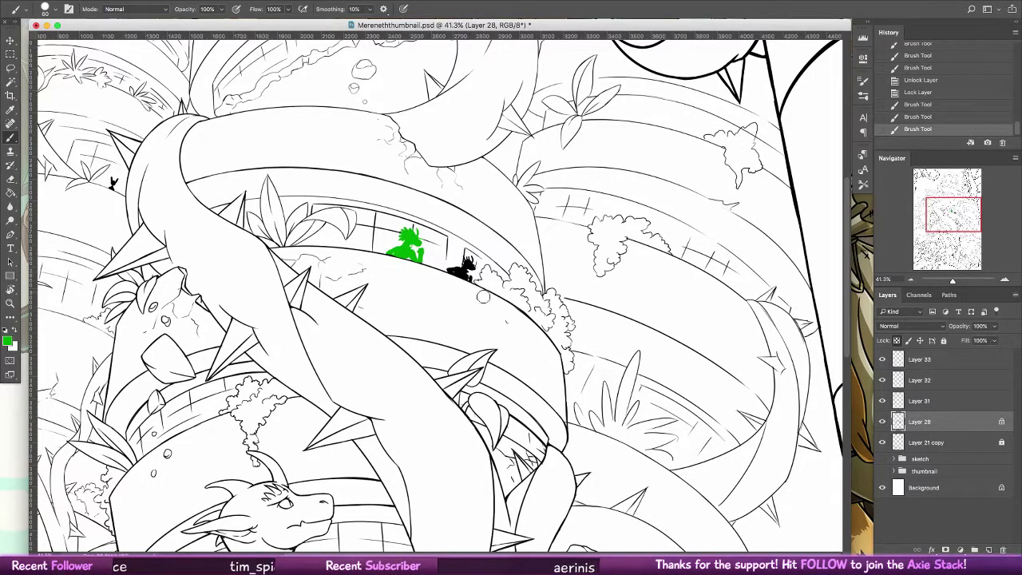
key("super+z")
key("super+z")
key("super+z")
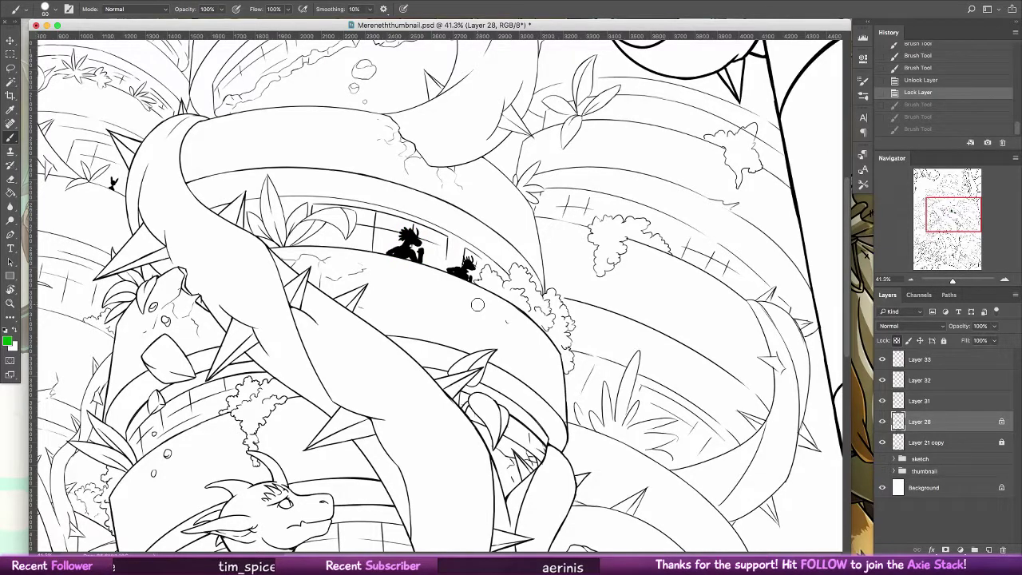
- Remove the transparency lock from Layer 28 and restore its full lock
left_click(10, 304)
left_click_drag(566, 264, 565, 250)
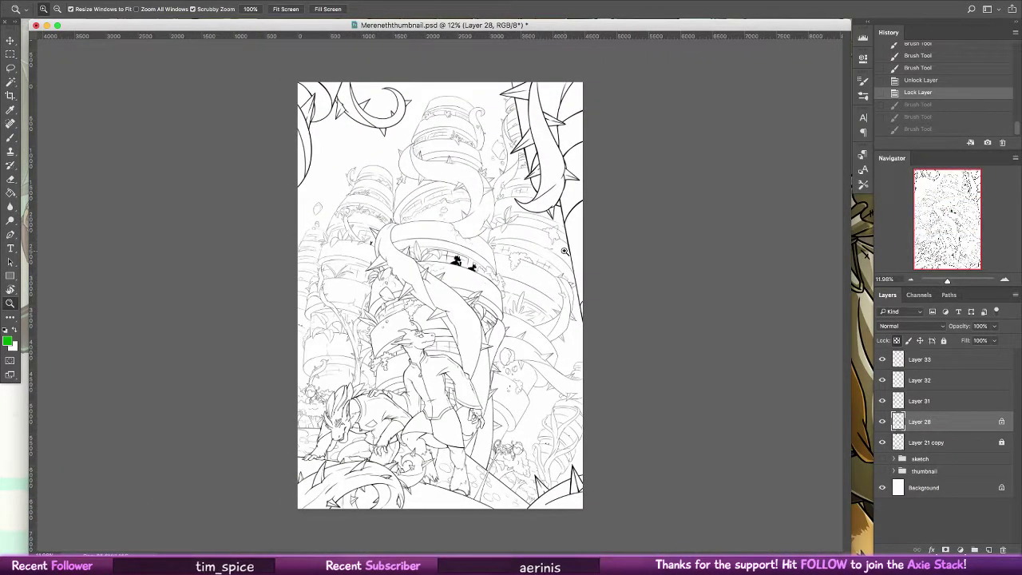
left_click(912, 345)
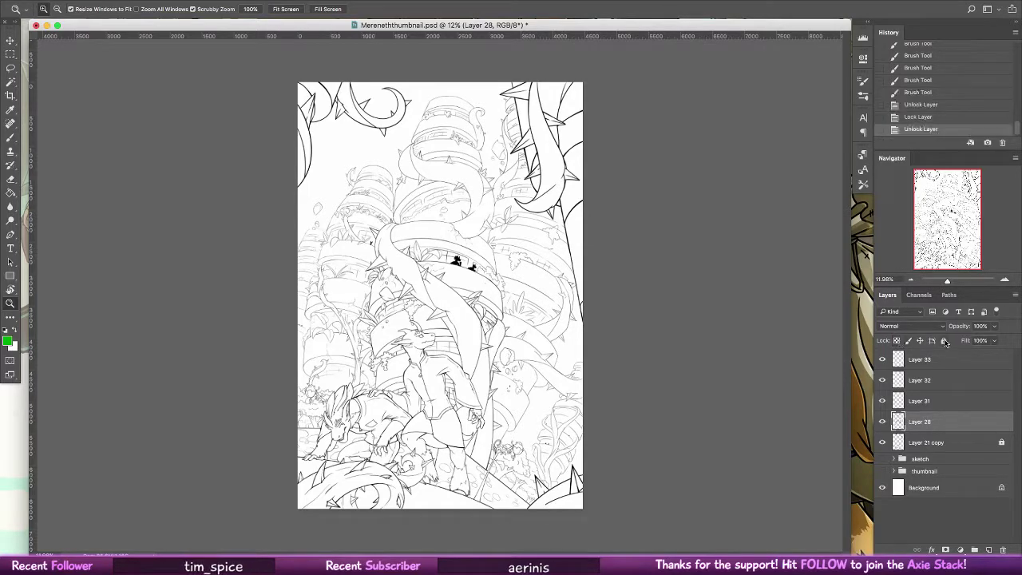
left_click(911, 344)
- Merge Layers 31, 32 and 33 into a single layer
left_click(951, 401)
left_click(955, 361, "shift")
right_click(956, 361)
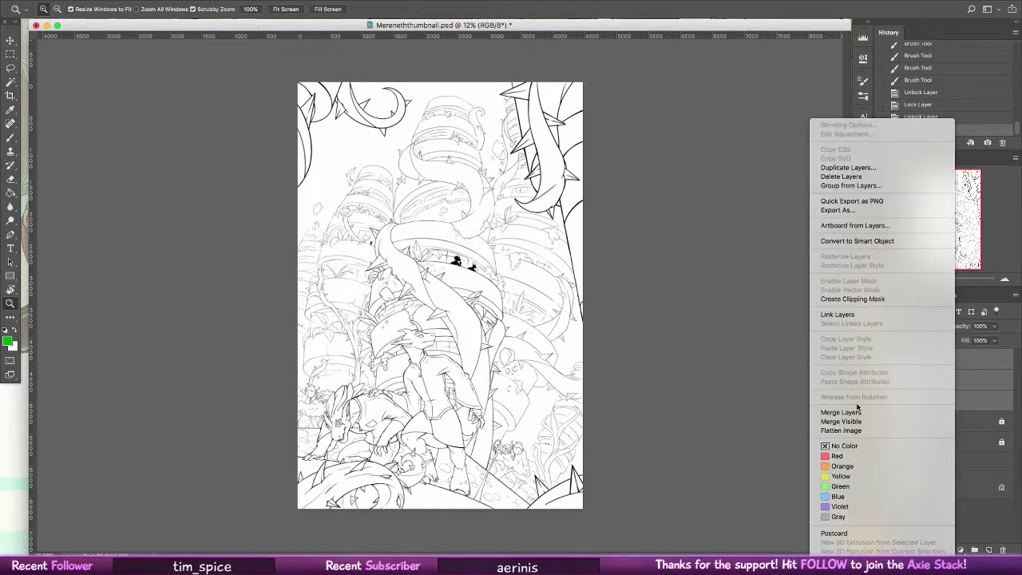
left_click(886, 474)
- Check the line art layers by hiding and showing them, leave all three visible, and save the illustration
left_click_drag(884, 367, 881, 403)
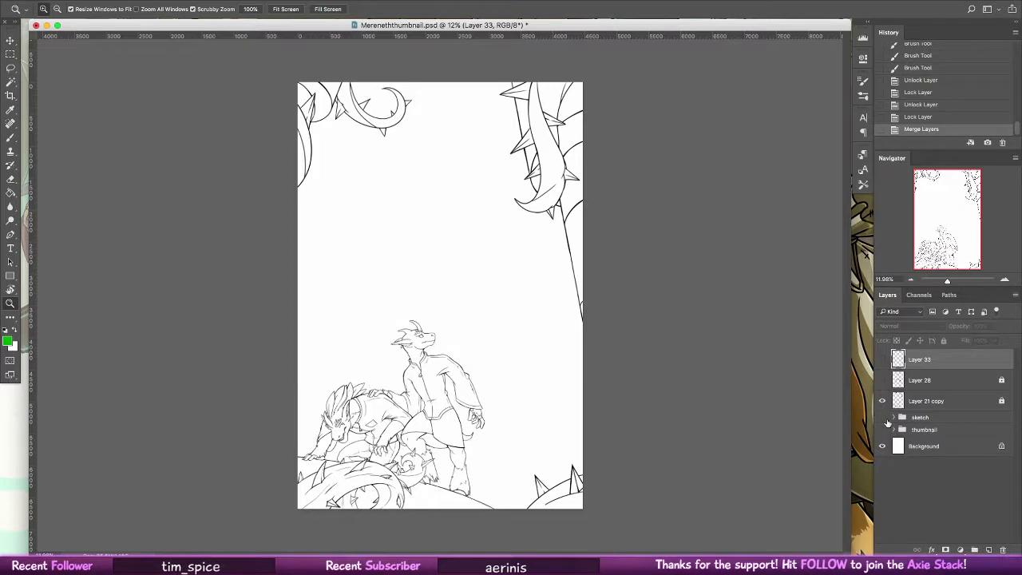
left_click(882, 417)
left_click(883, 417)
left_click(882, 401)
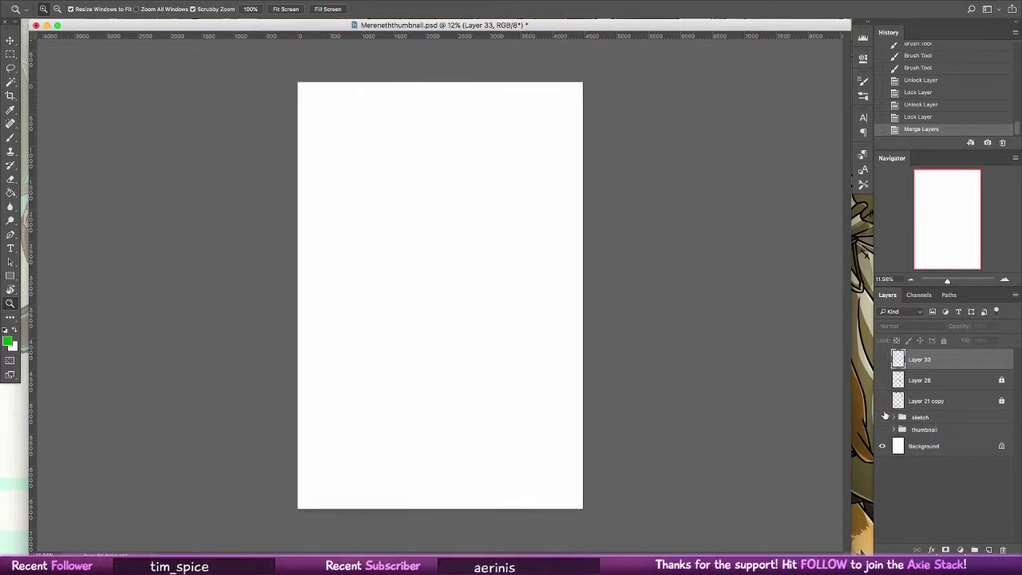
left_click(882, 400)
left_click_drag(883, 381, 883, 360)
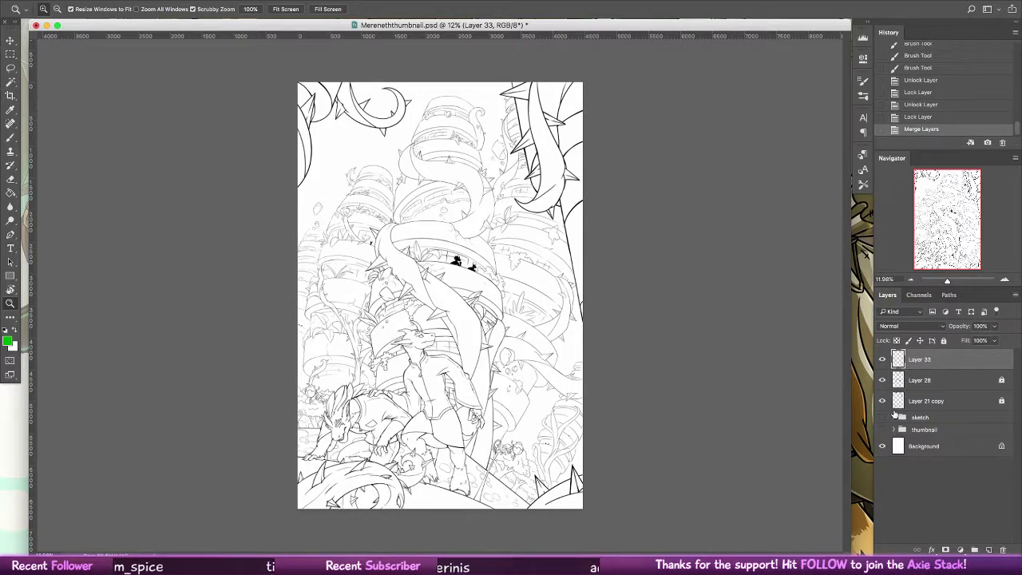
key("super+s")
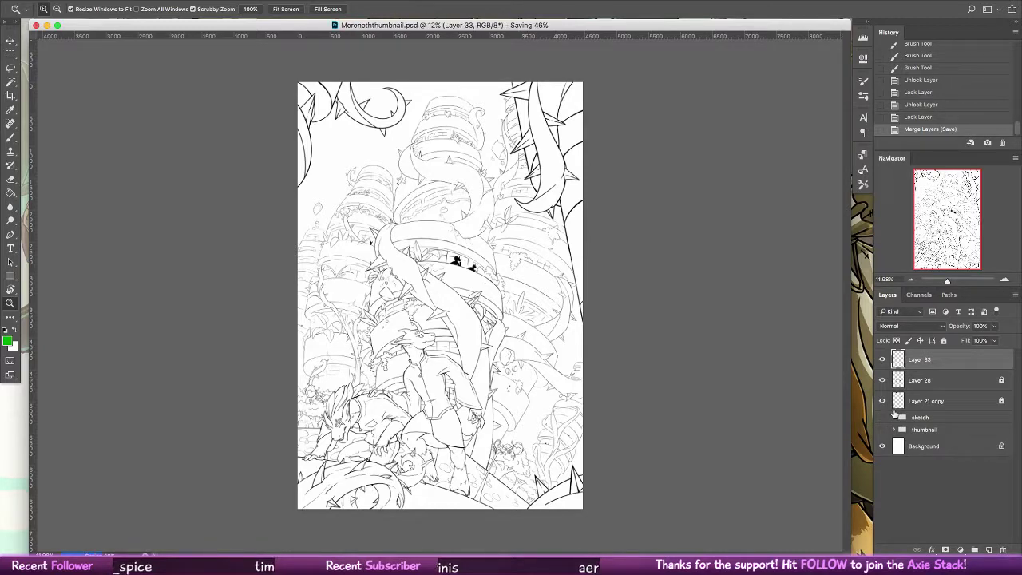